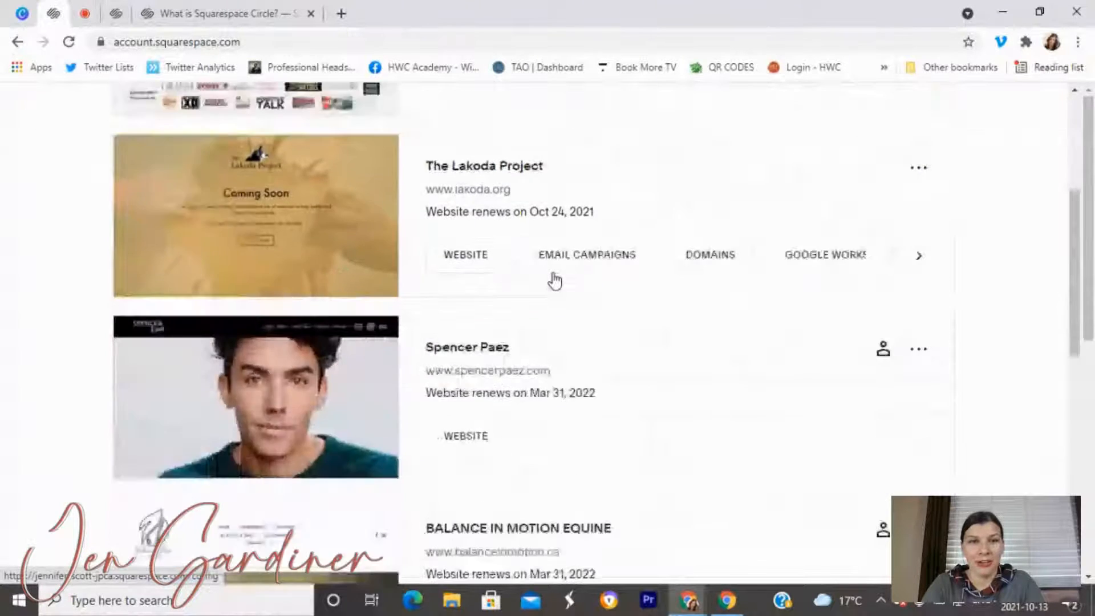
Dismiss the feedback survey on the templates page and start a new site from Miller.
scroll(553, 280, "up", 10)
scroll(553, 280, "up", 6)
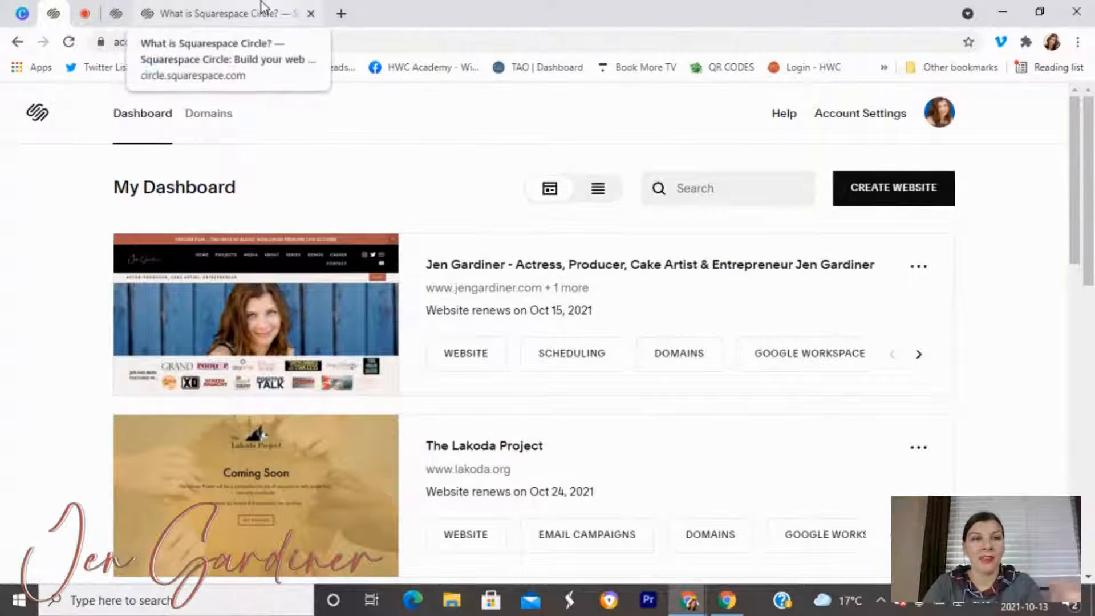
left_click(118, 17)
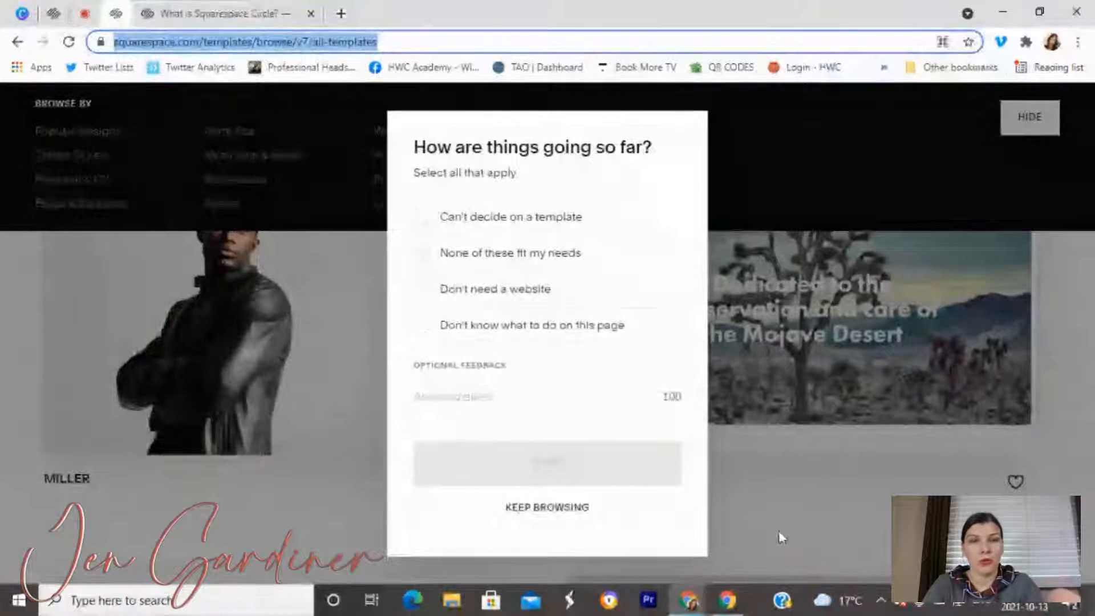
left_click(821, 513)
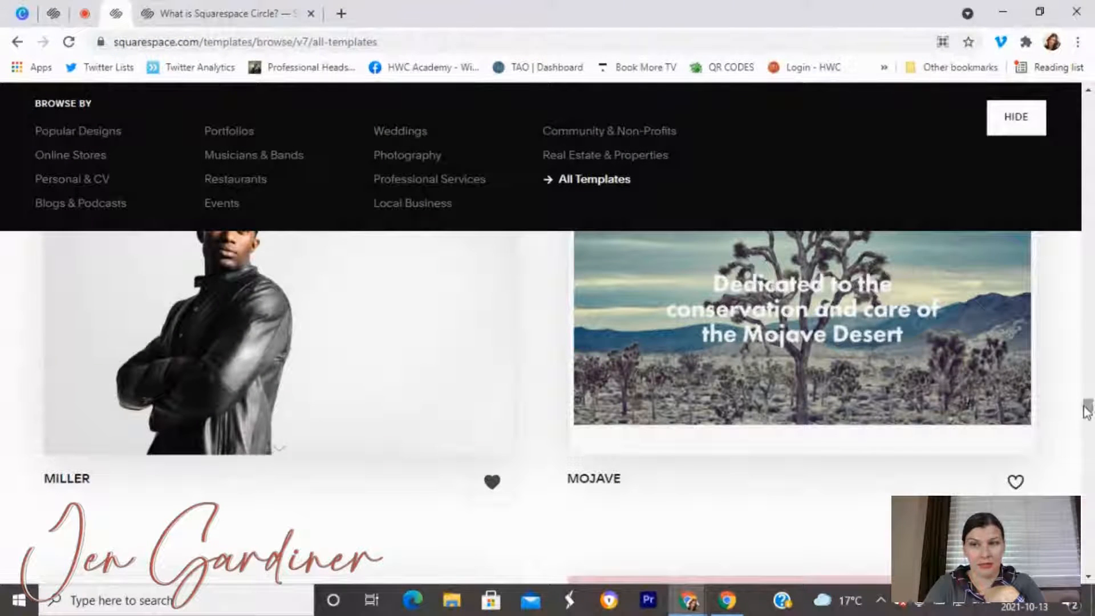
mouse_move(460, 361)
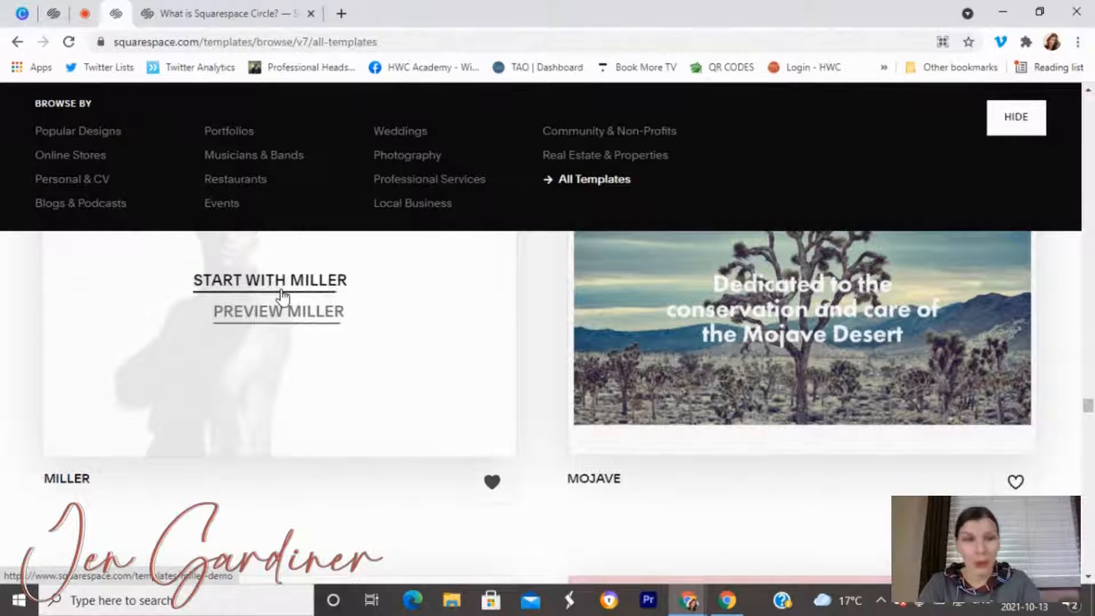
left_click(237, 288)
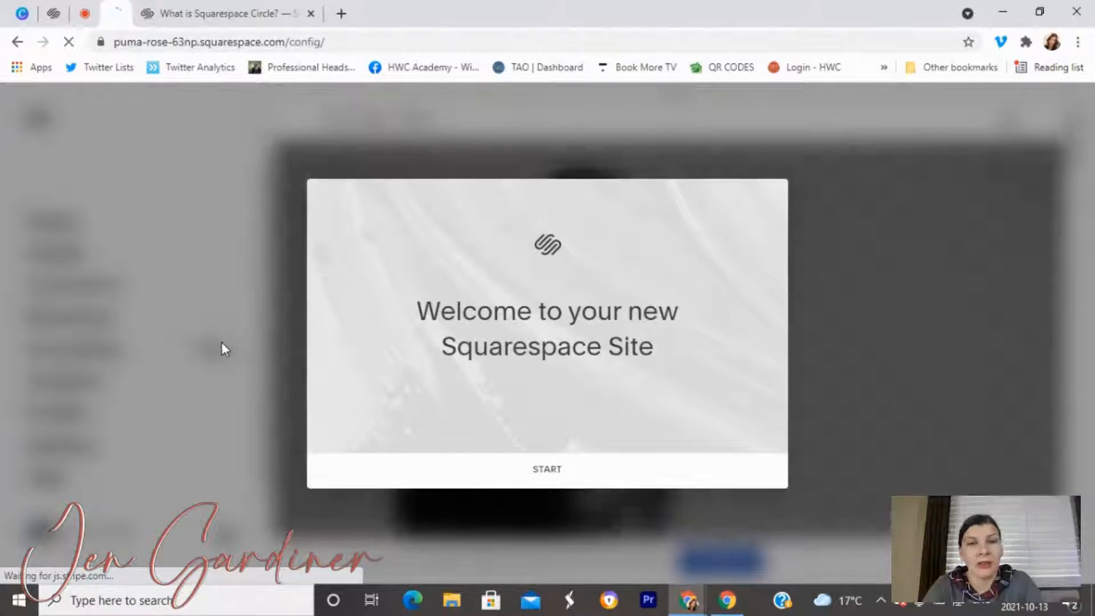
Dismiss the welcome card and scroll through the Miller template's preview pages.
left_click(548, 472)
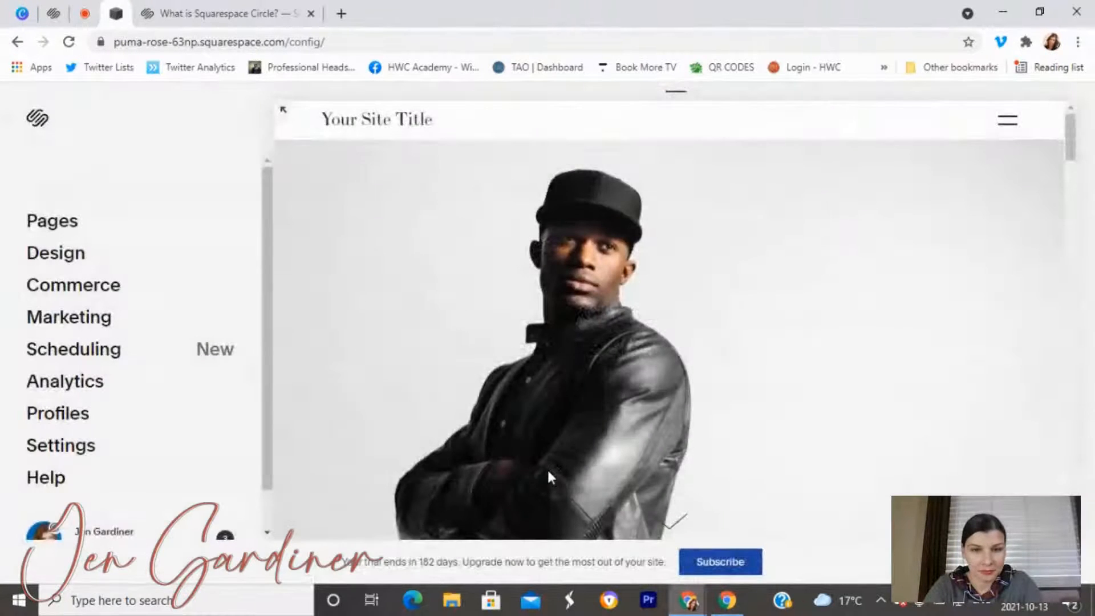
scroll(646, 310, "down", 5)
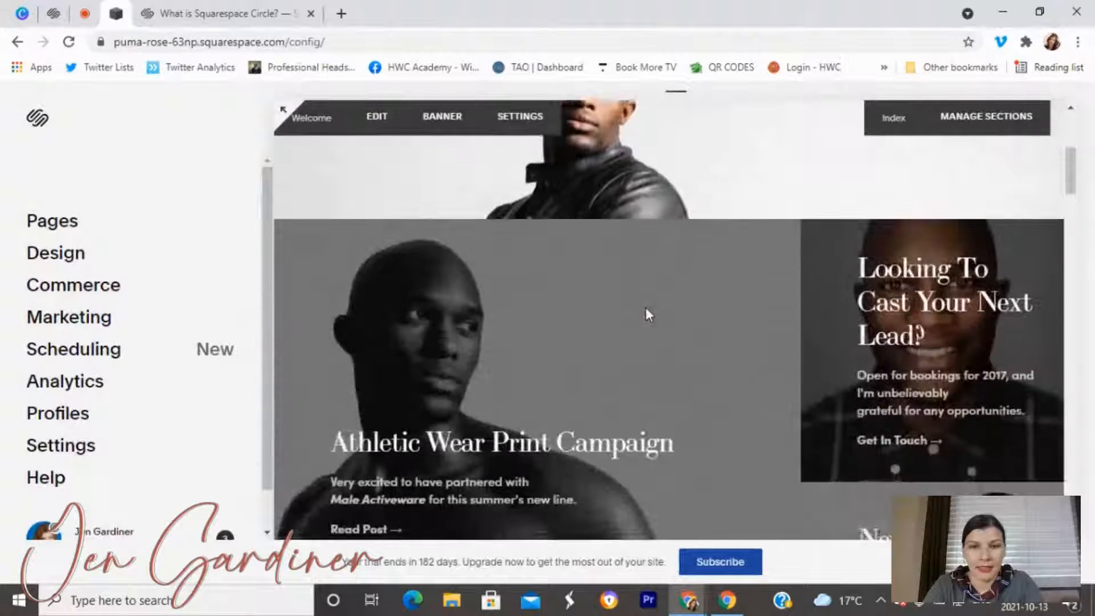
scroll(646, 306, "down", 10)
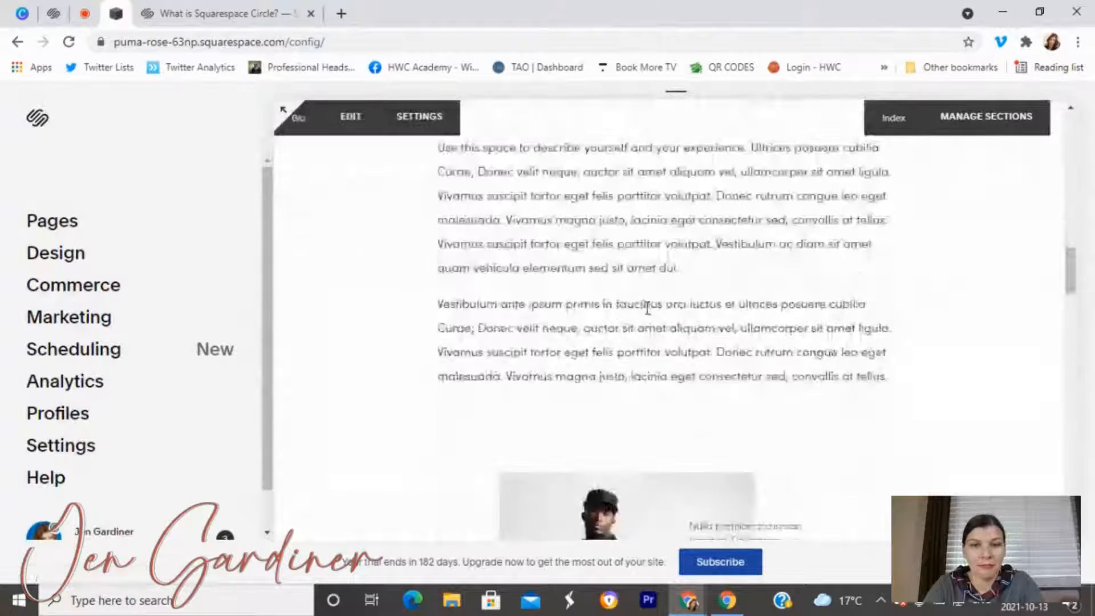
scroll(647, 307, "down", 10)
scroll(646, 317, "down", 12)
scroll(646, 316, "up", 12)
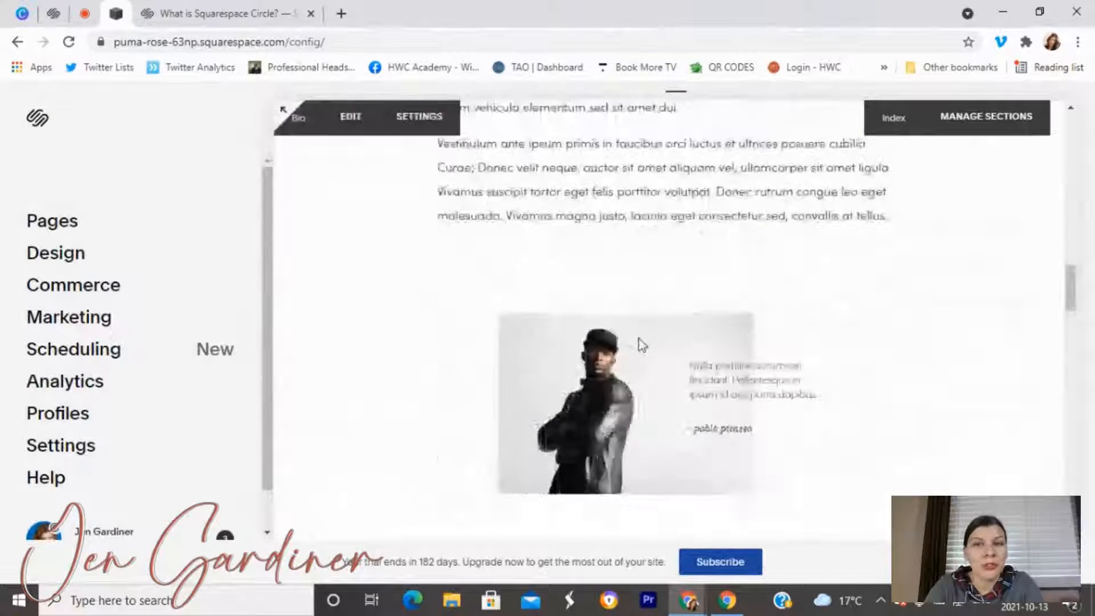
scroll(638, 339, "up", 15)
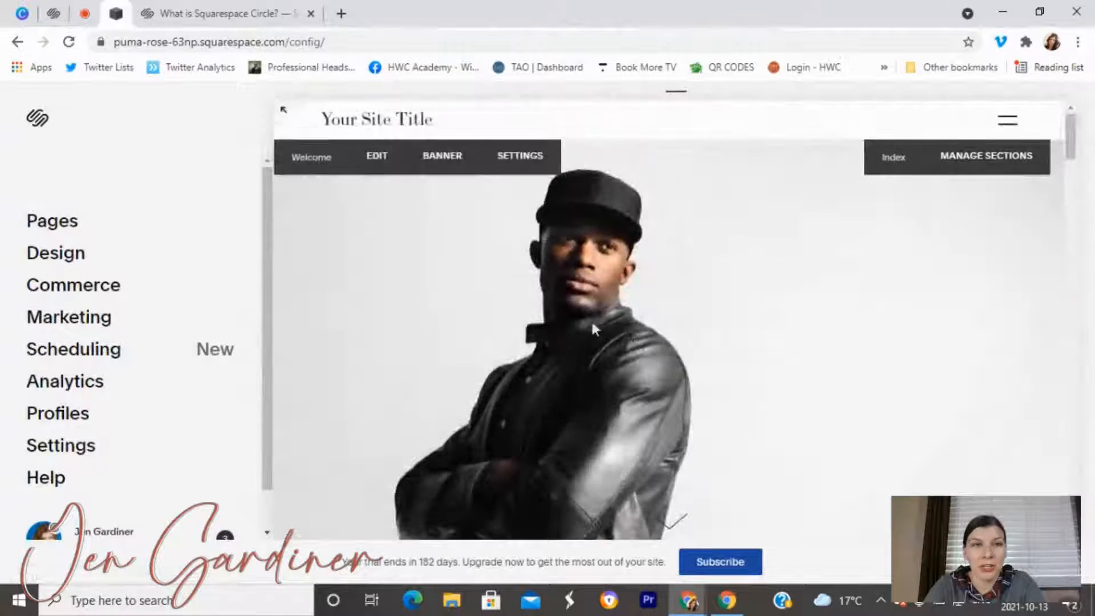
left_click(244, 8)
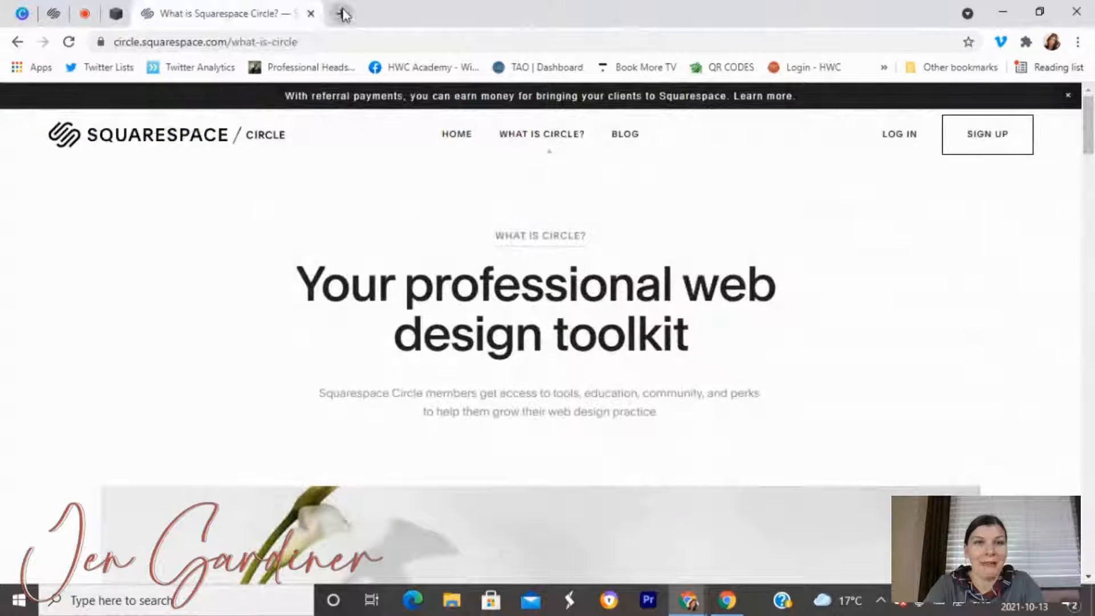
left_click(342, 14)
type("jen")
key("Return")
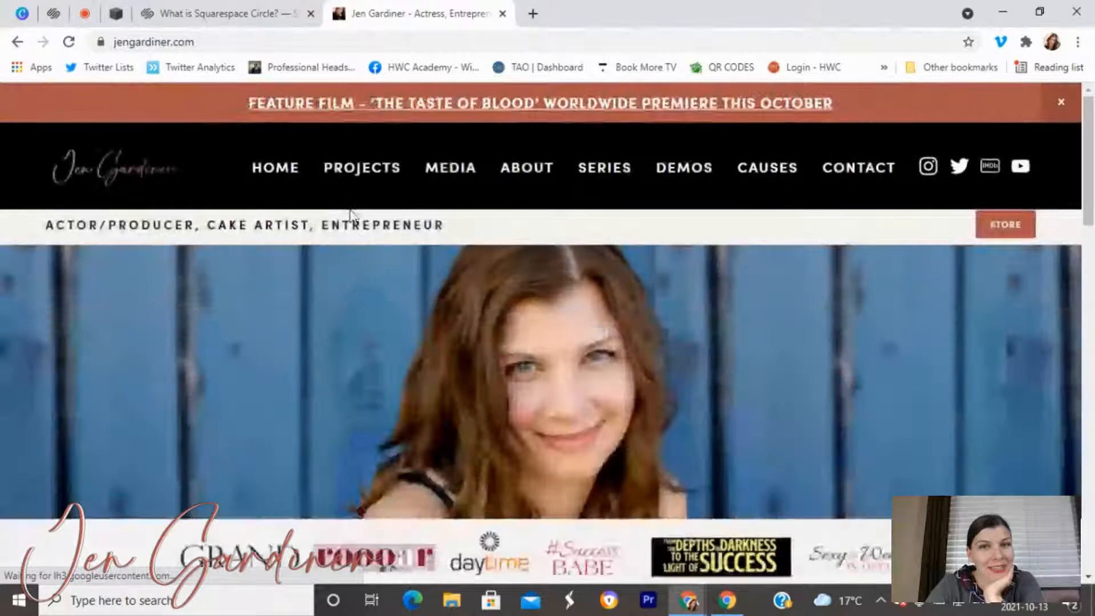
scroll(351, 216, "down", 15)
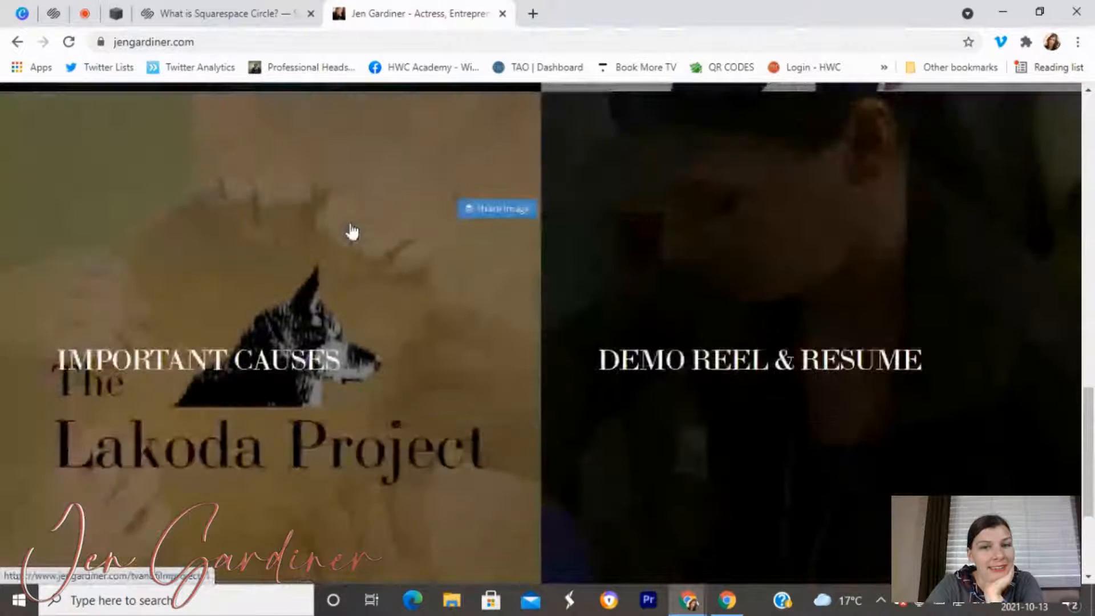
scroll(352, 232, "down", 4)
scroll(349, 232, "up", 12)
scroll(350, 232, "down", 3)
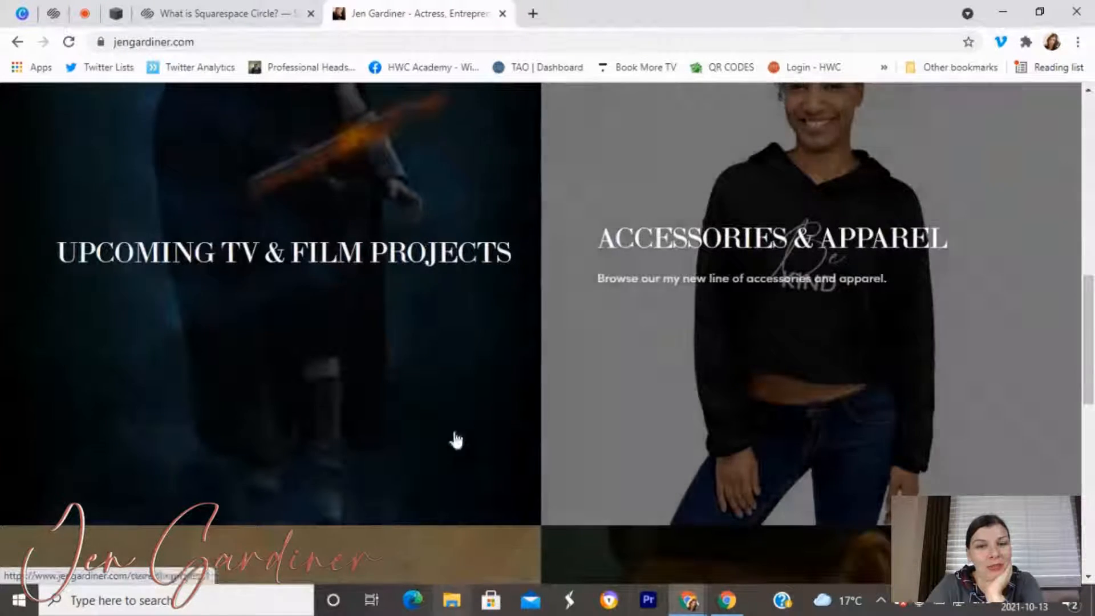
scroll(559, 535, "down", 7)
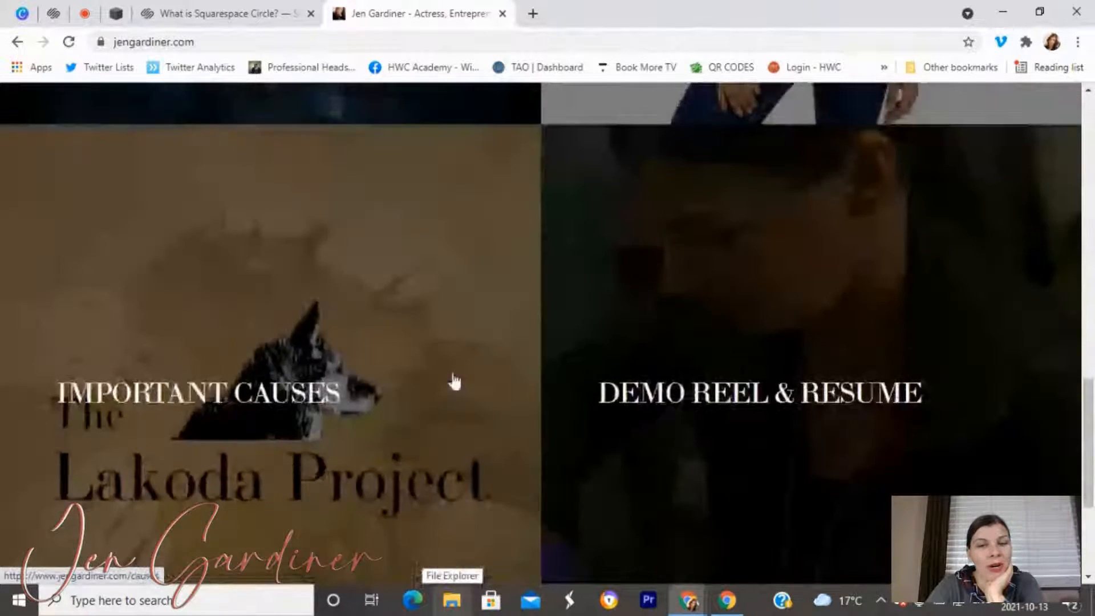
scroll(391, 474, "down", 3)
scroll(435, 477, "up", 7)
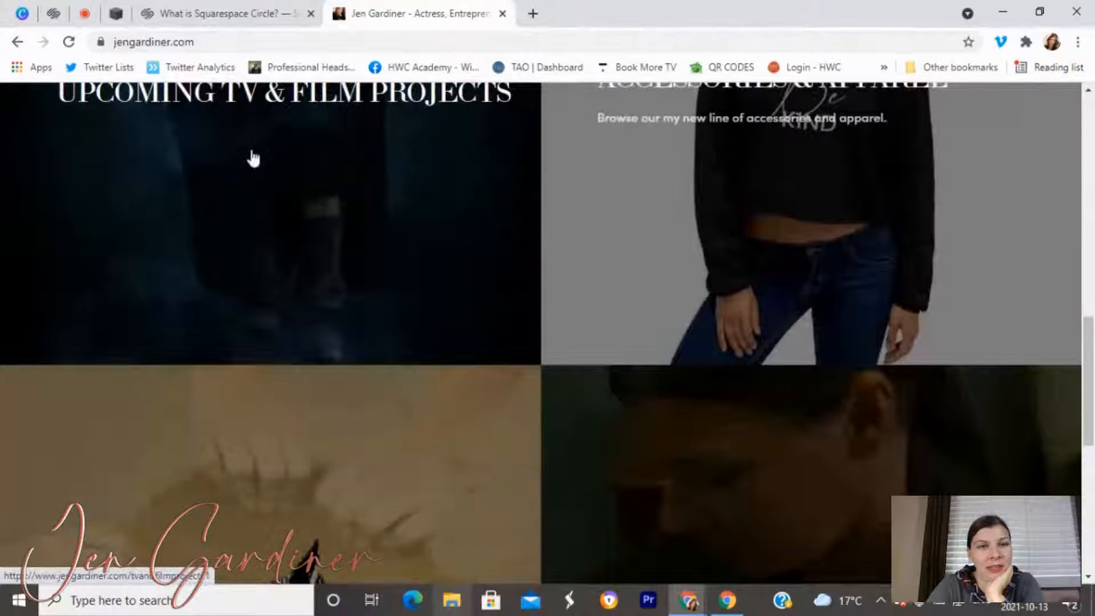
scroll(744, 367, "up", 6)
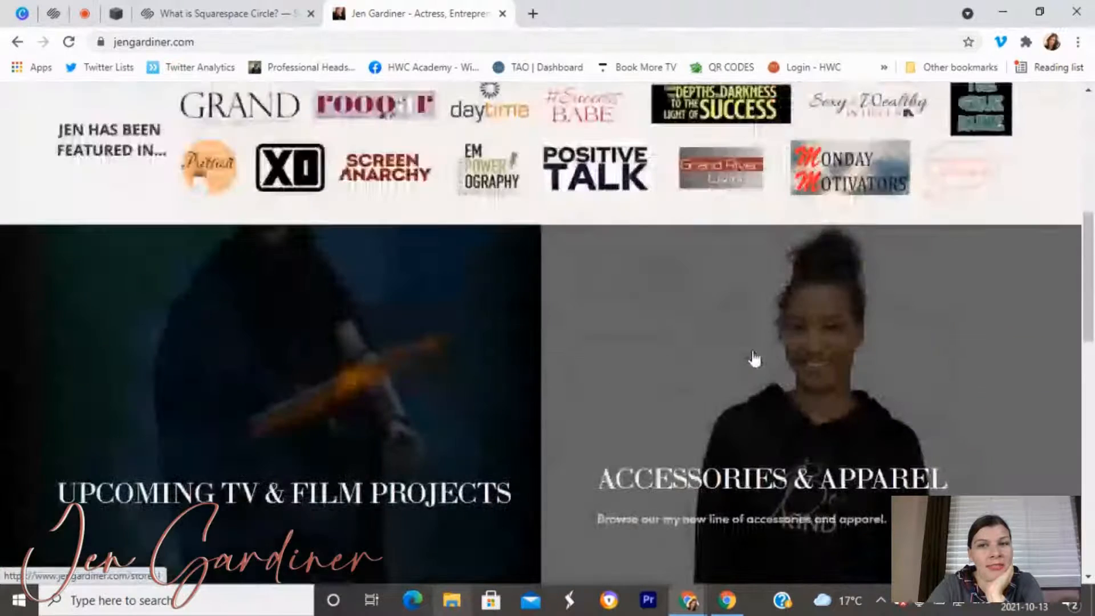
scroll(752, 359, "down", 1)
scroll(685, 333, "up", 4)
scroll(564, 318, "up", 6)
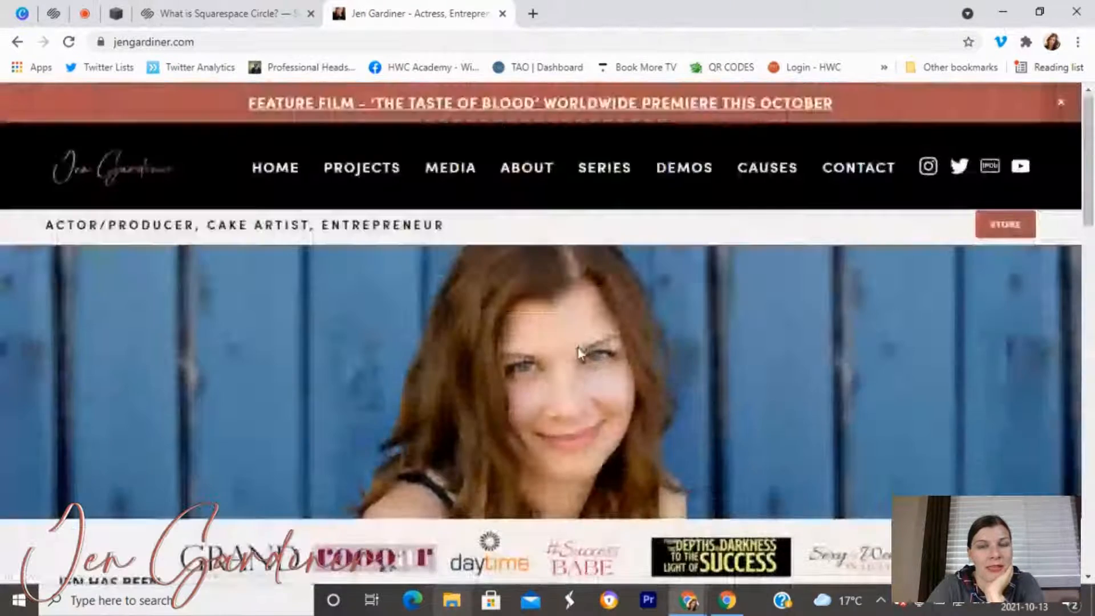
scroll(402, 334, "down", 4)
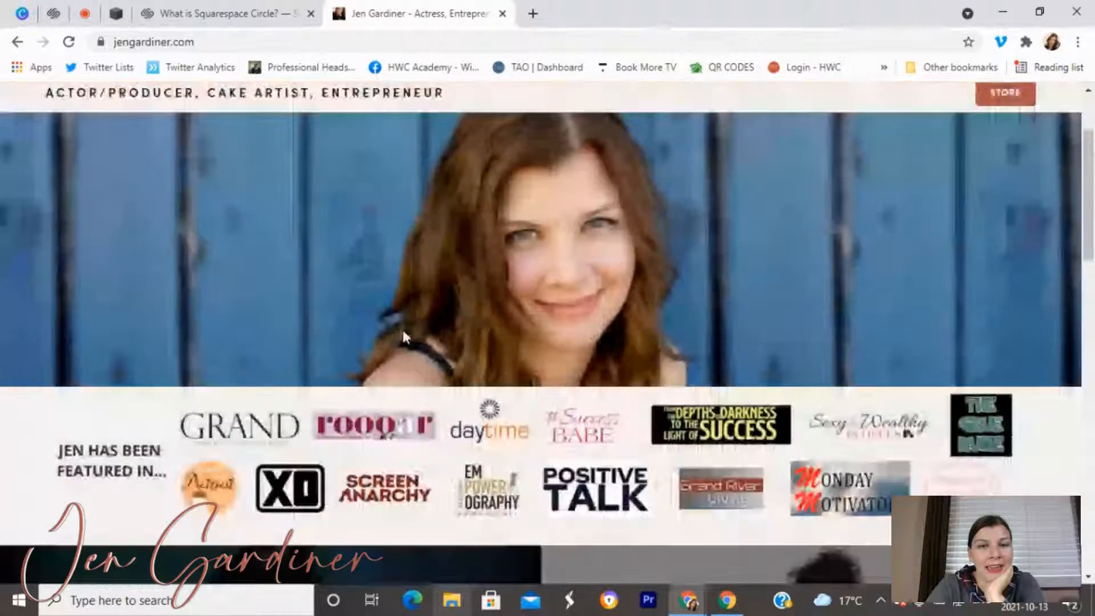
scroll(479, 168, "up", 4)
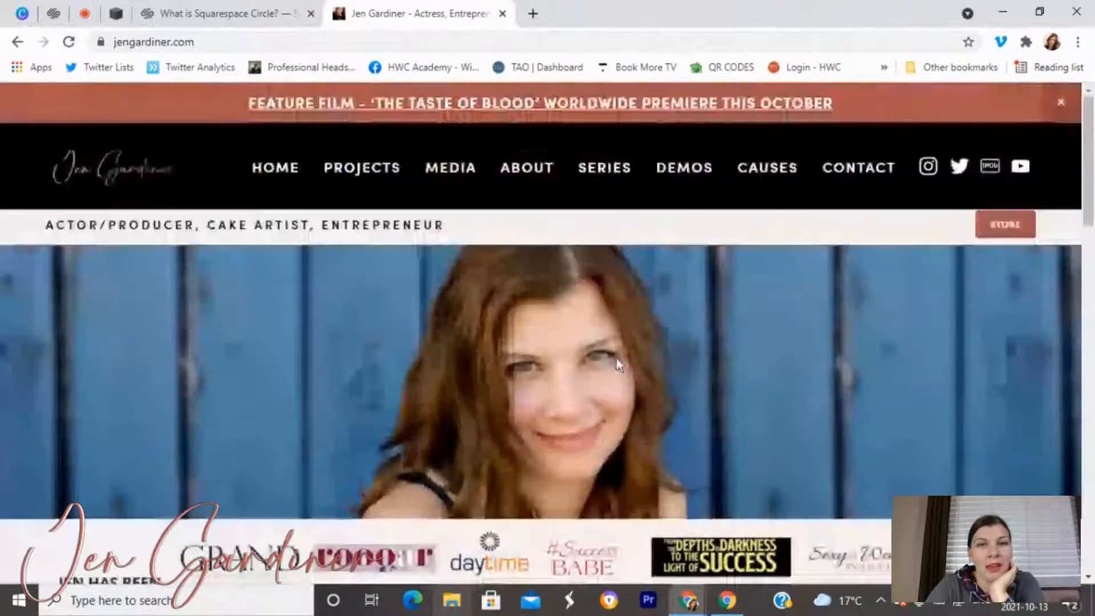
scroll(354, 244, "down", 3)
scroll(354, 245, "up", 3)
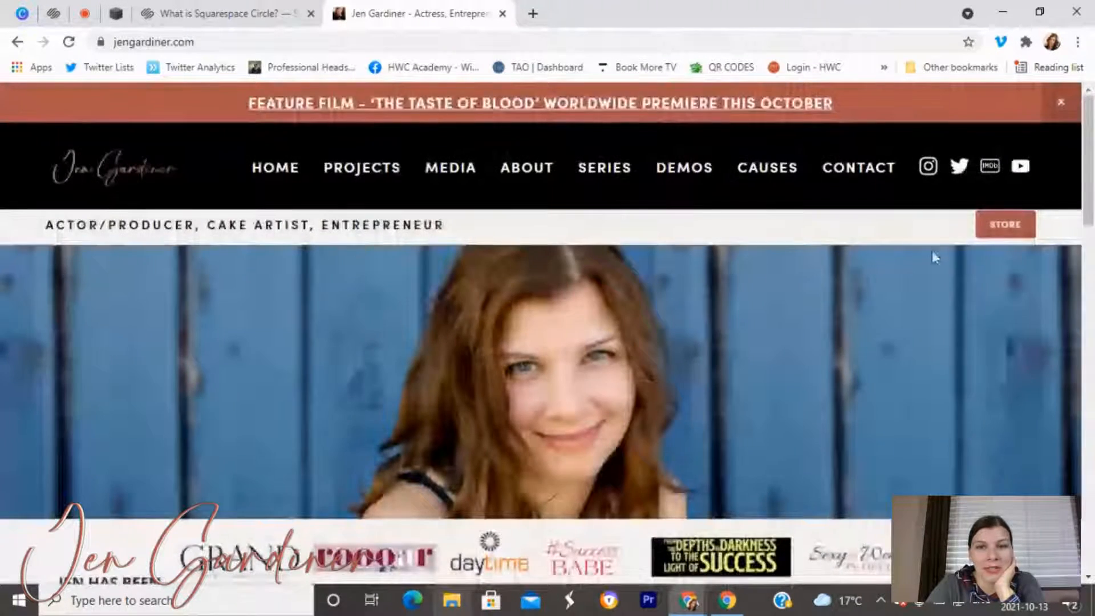
scroll(364, 330, "down", 2)
scroll(364, 330, "up", 2)
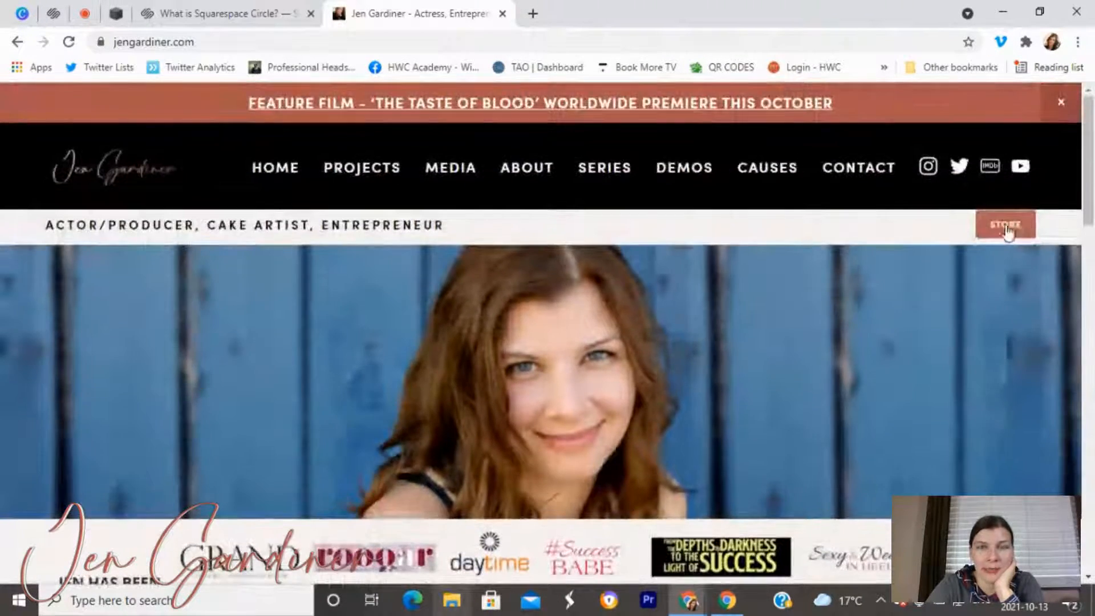
left_click(53, 13)
Back in the Miller editor, scroll the preview and expand it to full screen.
left_click(103, 10)
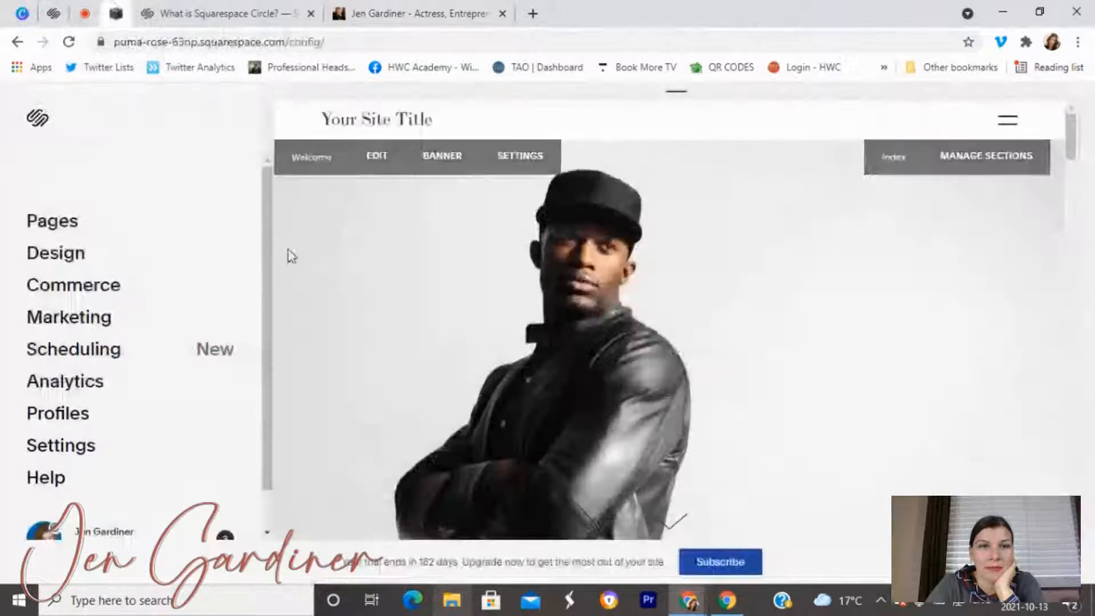
scroll(618, 403, "down", 5)
scroll(621, 411, "down", 10)
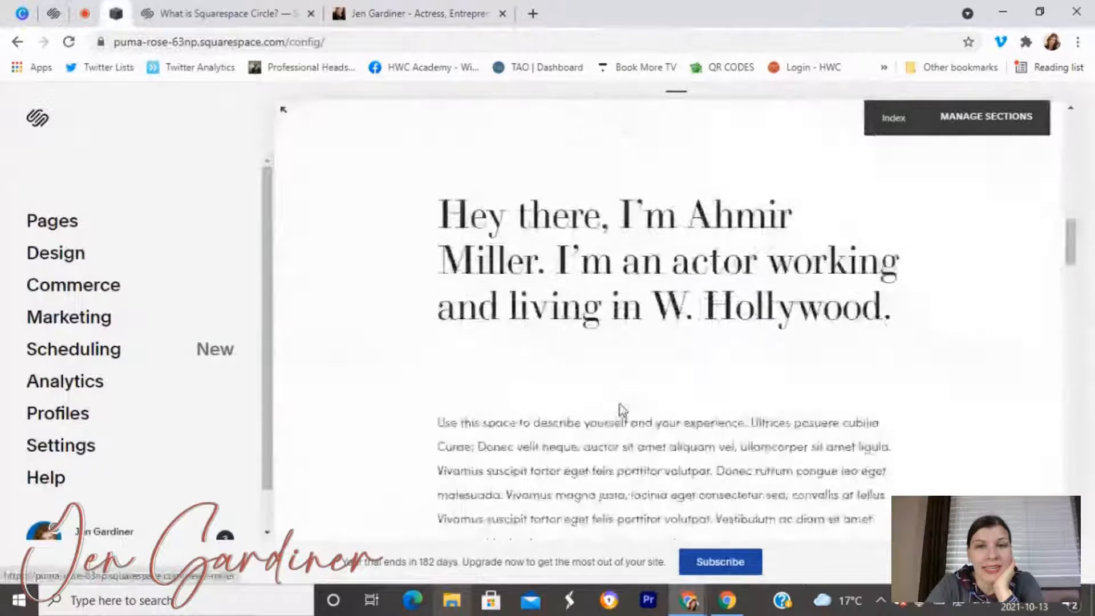
scroll(623, 410, "up", 15)
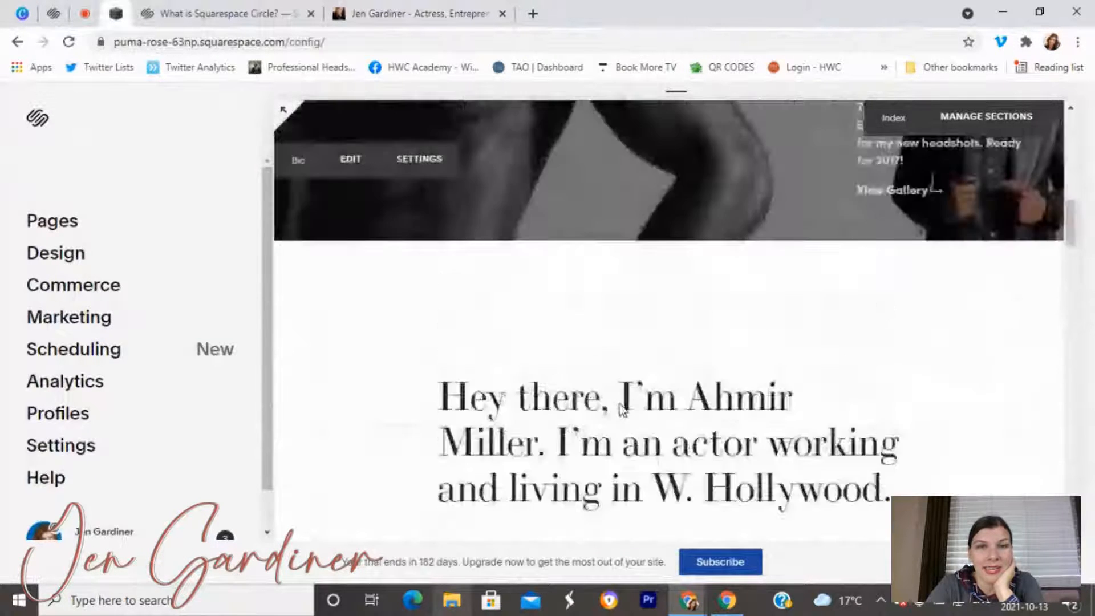
scroll(613, 349, "down", 10)
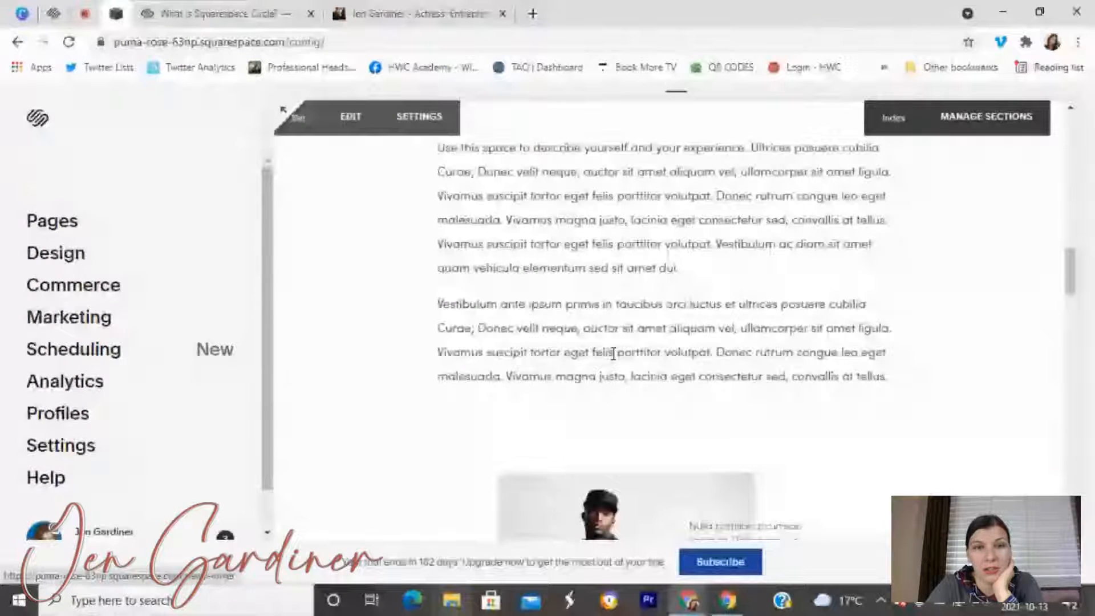
scroll(613, 354, "down", 5)
scroll(614, 359, "up", 3)
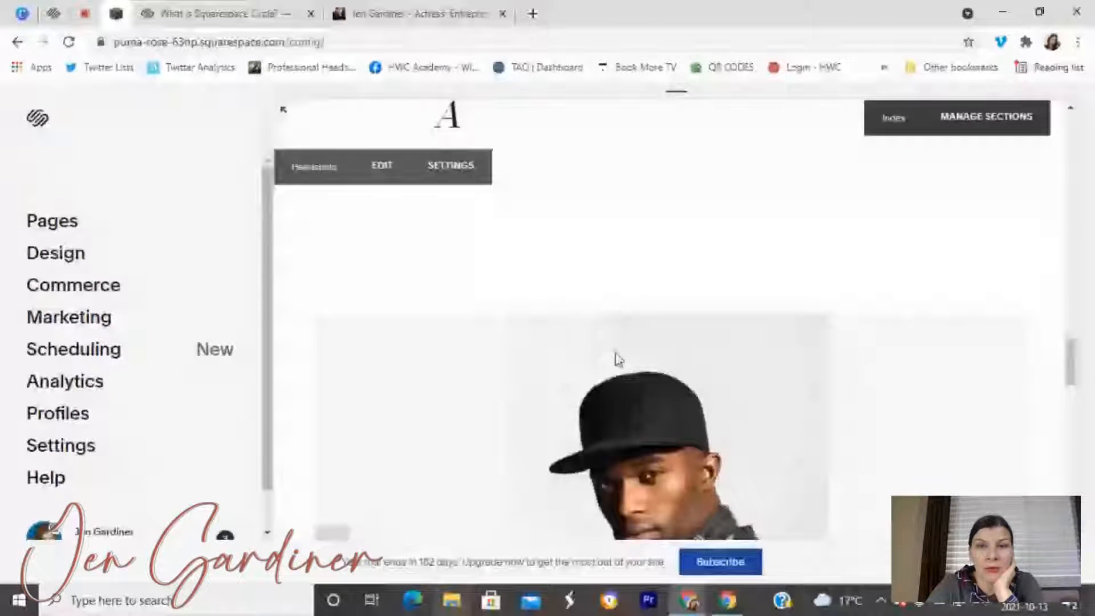
scroll(614, 353, "up", 8)
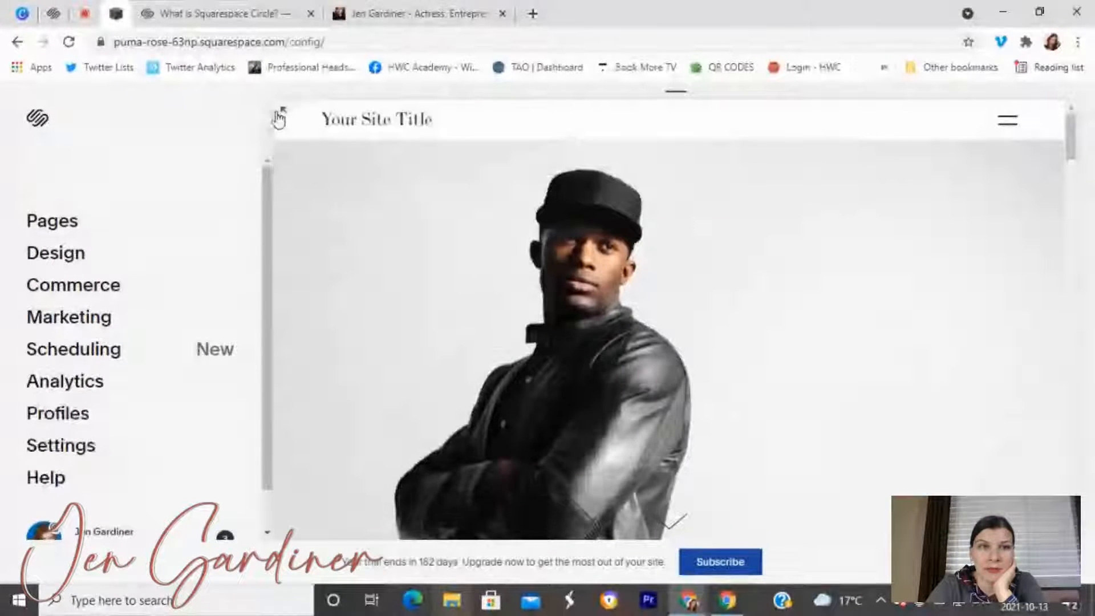
left_click(282, 111)
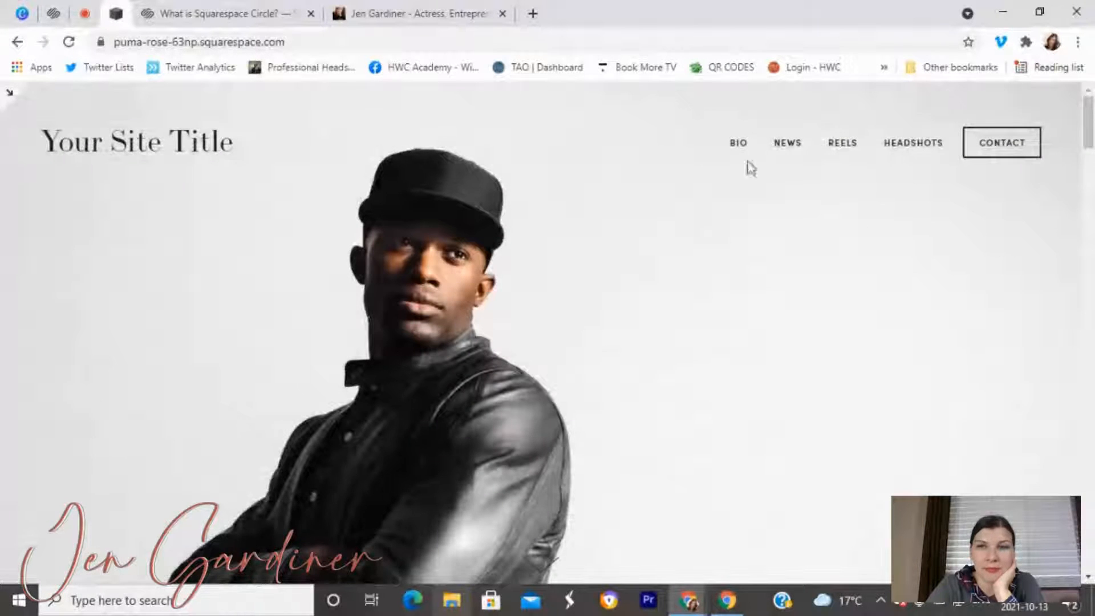
Look over the template's Bio and Reels pages.
left_click(745, 149)
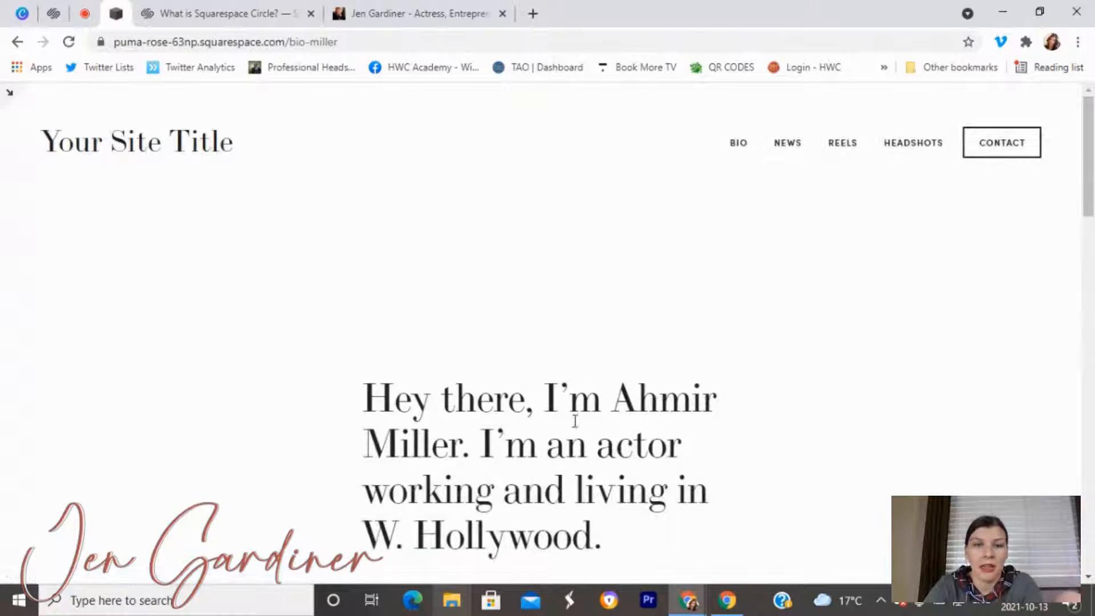
scroll(572, 451, "down", 15)
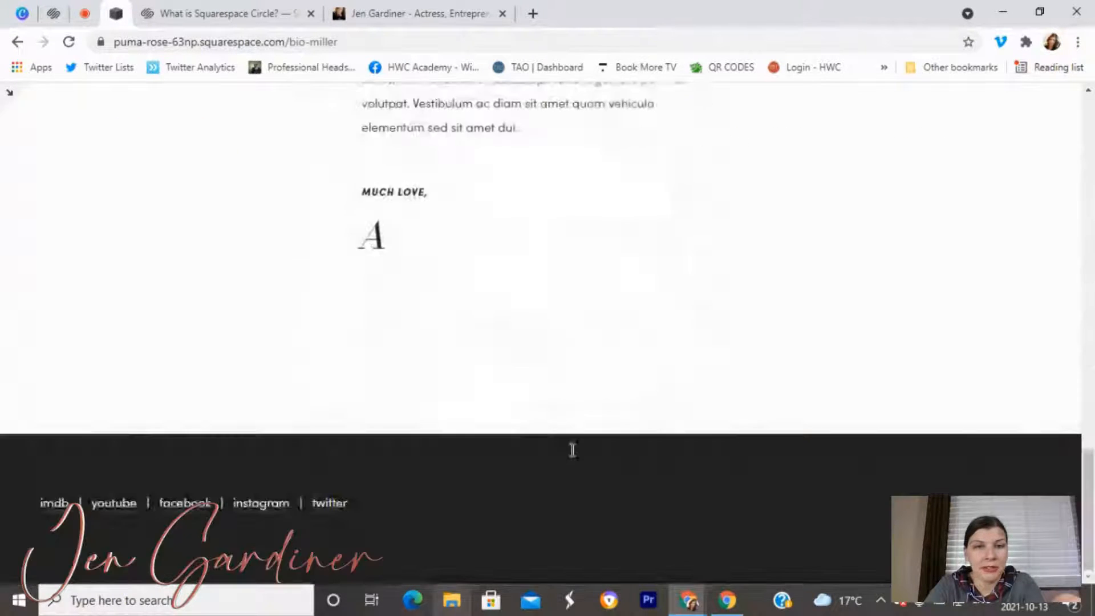
scroll(571, 450, "up", 15)
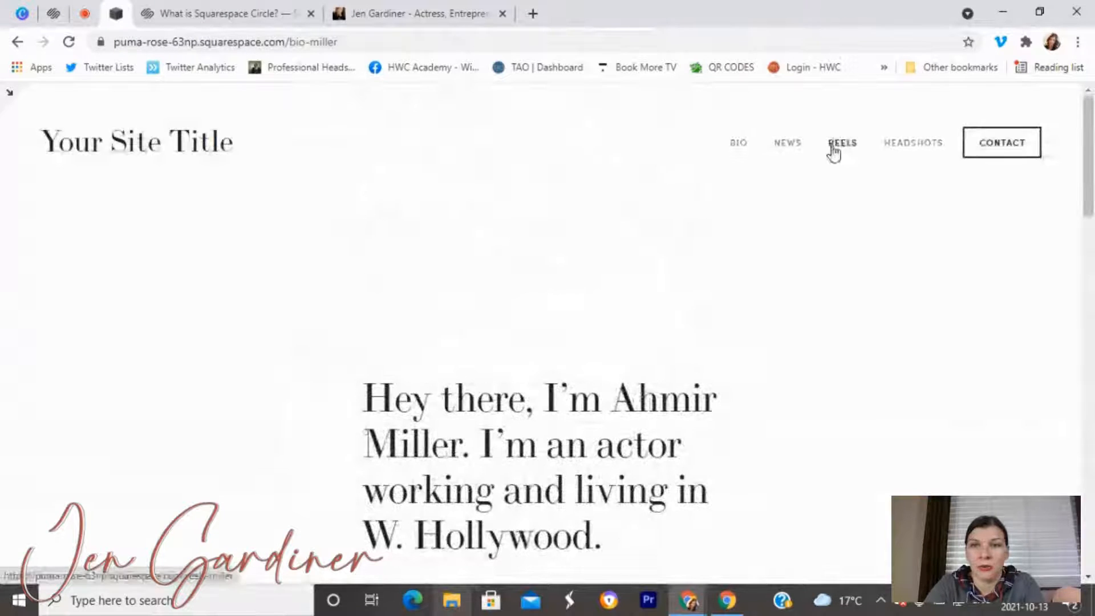
left_click(834, 149)
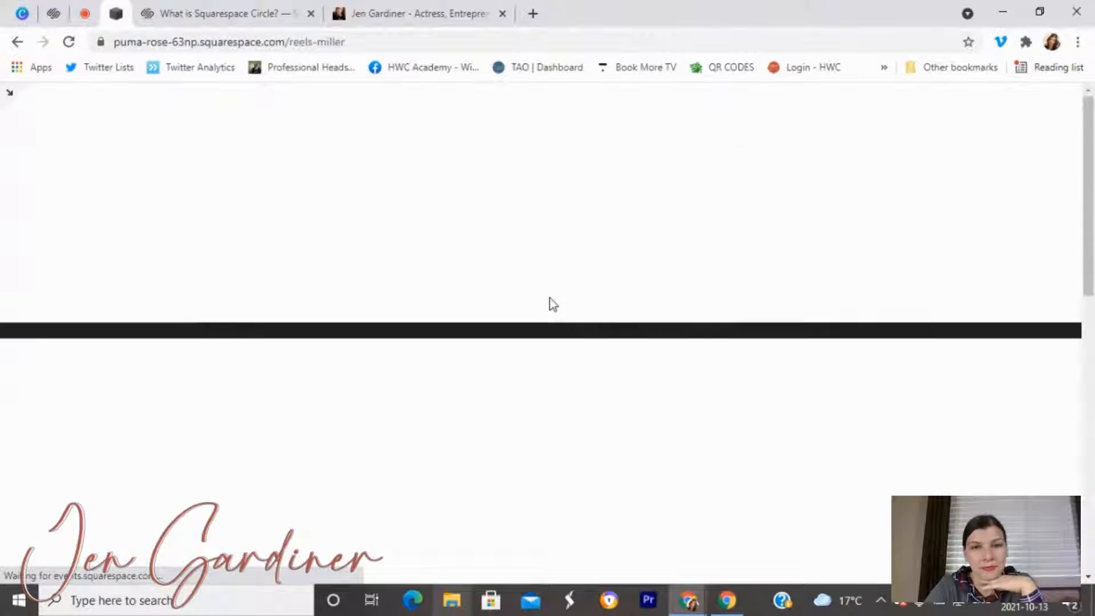
scroll(550, 303, "down", 5)
scroll(549, 298, "up", 6)
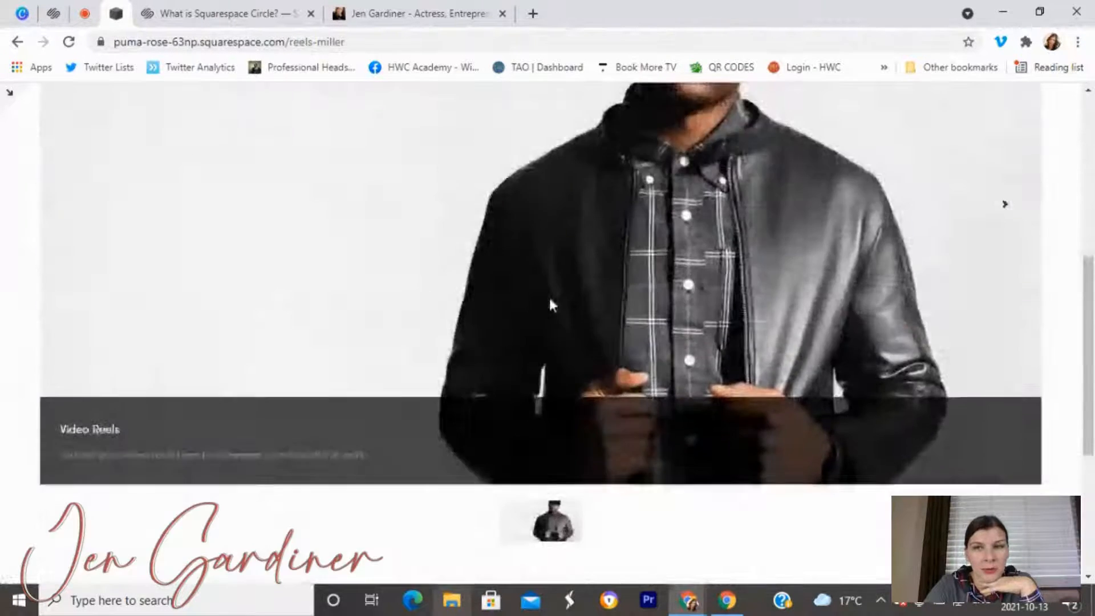
scroll(549, 296, "down", 6)
scroll(549, 296, "up", 4)
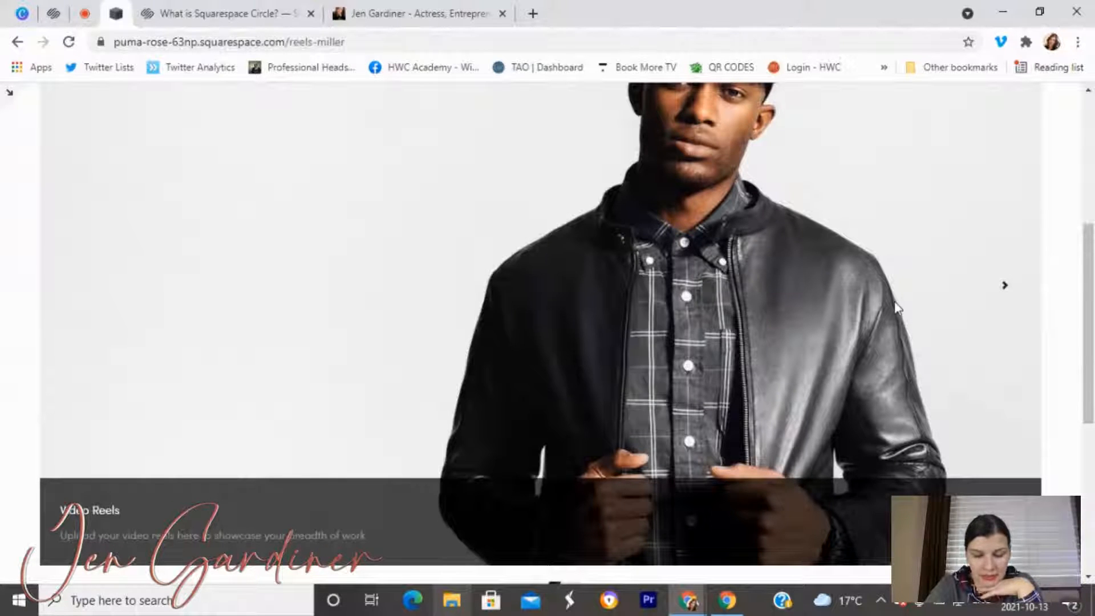
scroll(892, 308, "up", 6)
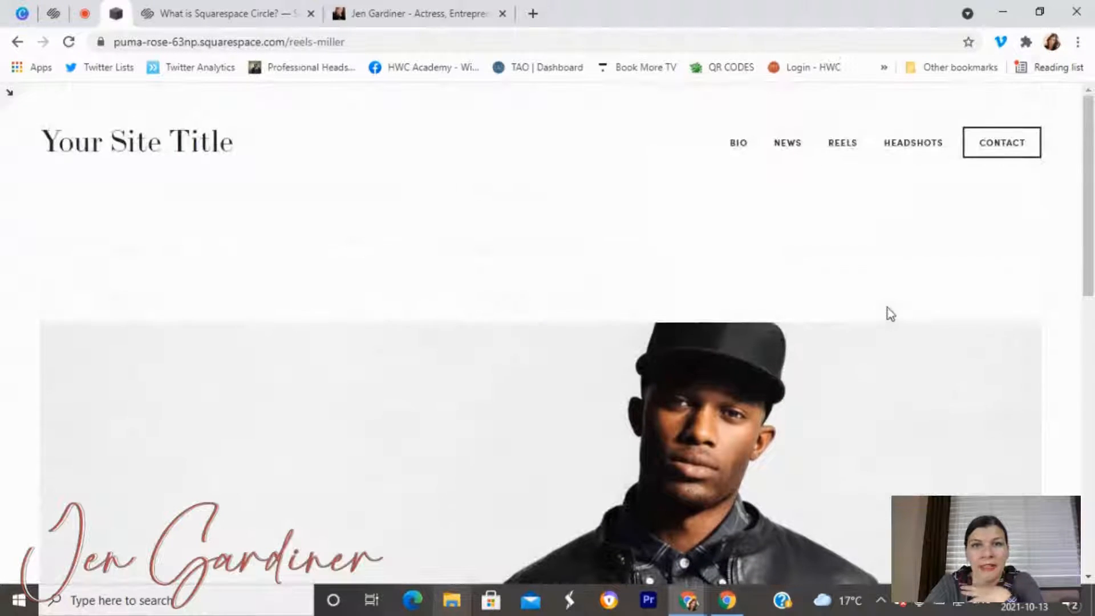
left_click(845, 147)
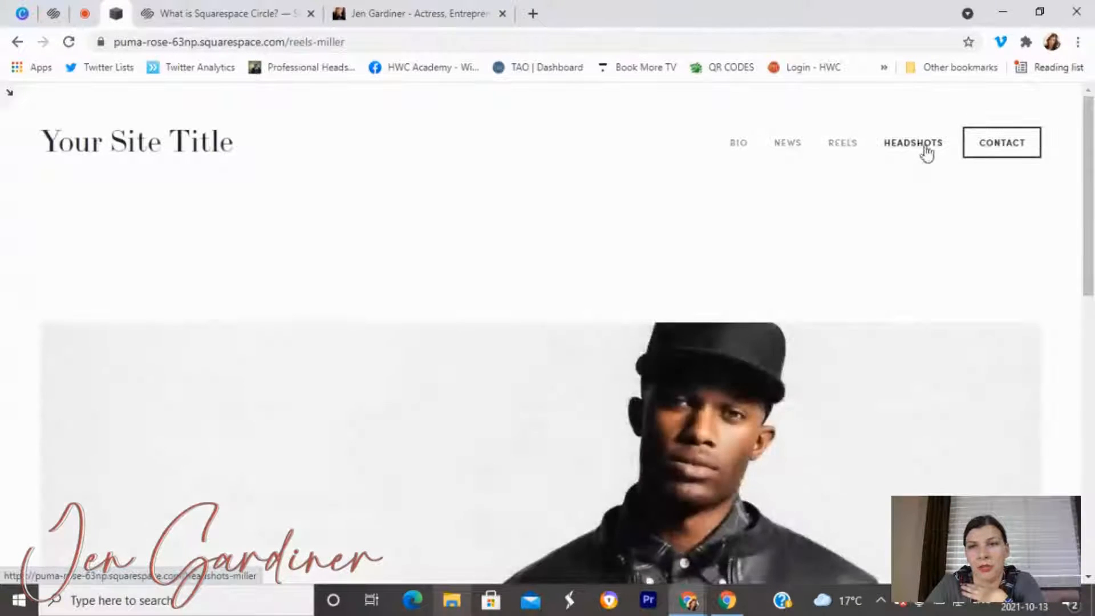
Step through four photos of the Headshots slideshow, then exit the preview.
left_click(925, 150)
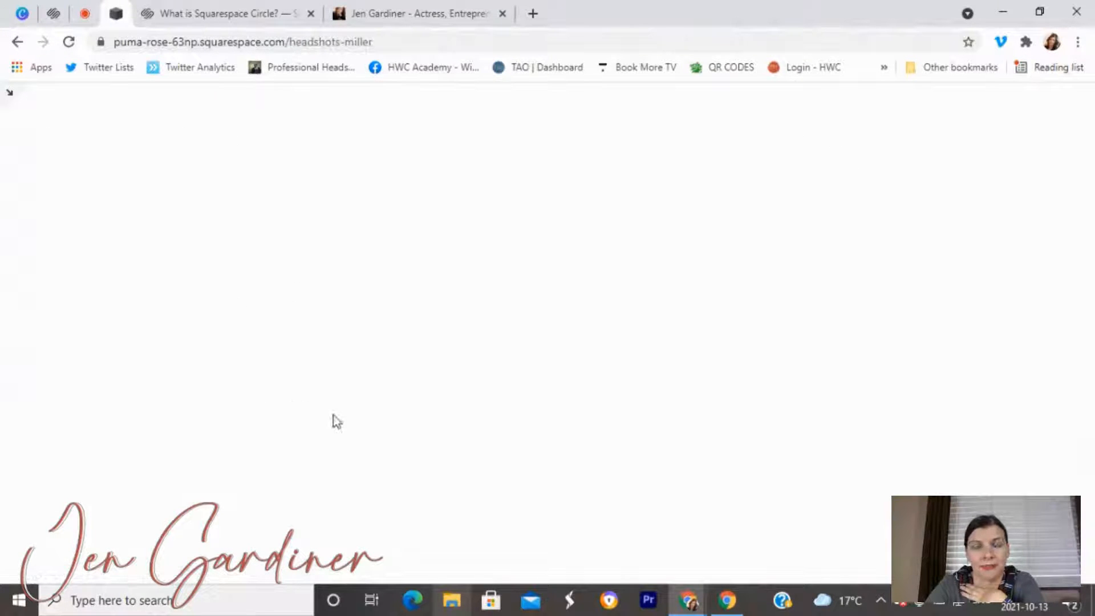
scroll(371, 424, "down", 7)
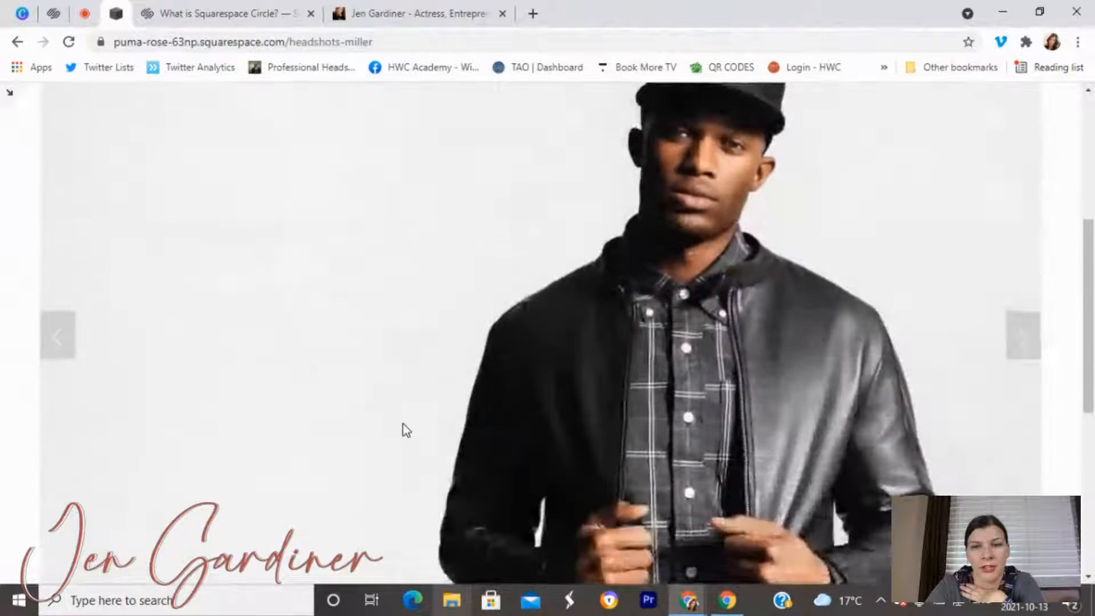
left_click(1028, 190)
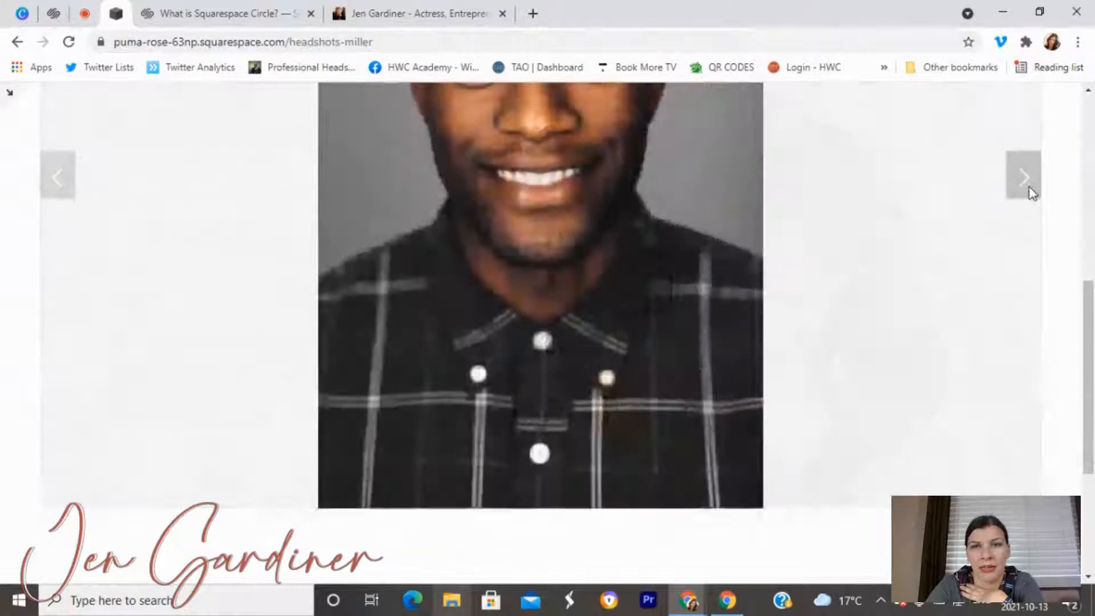
left_click(1027, 191)
left_click(1028, 191)
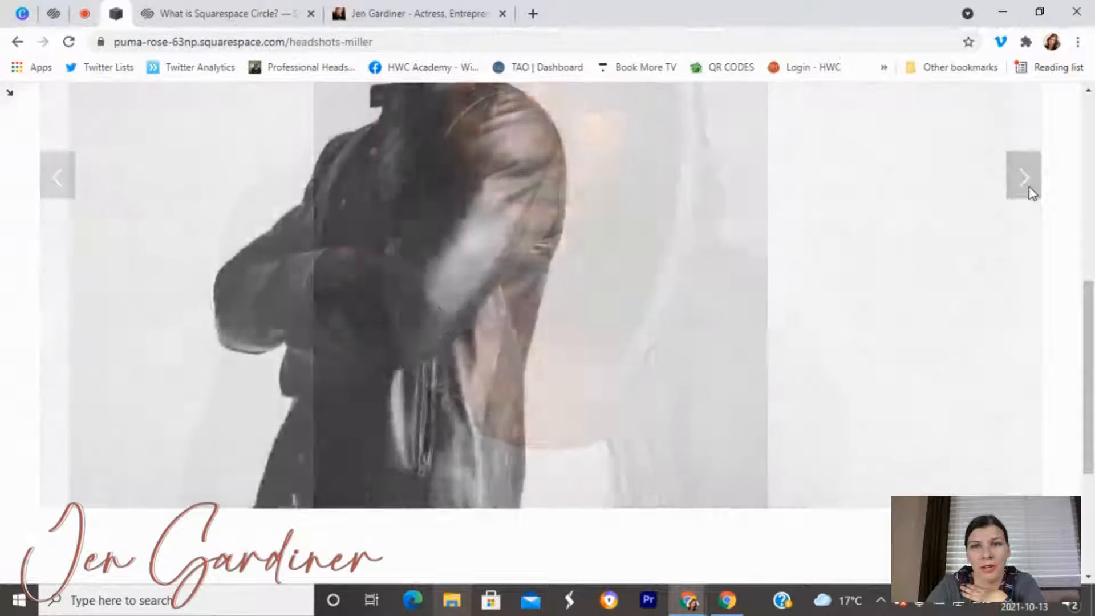
left_click(1027, 190)
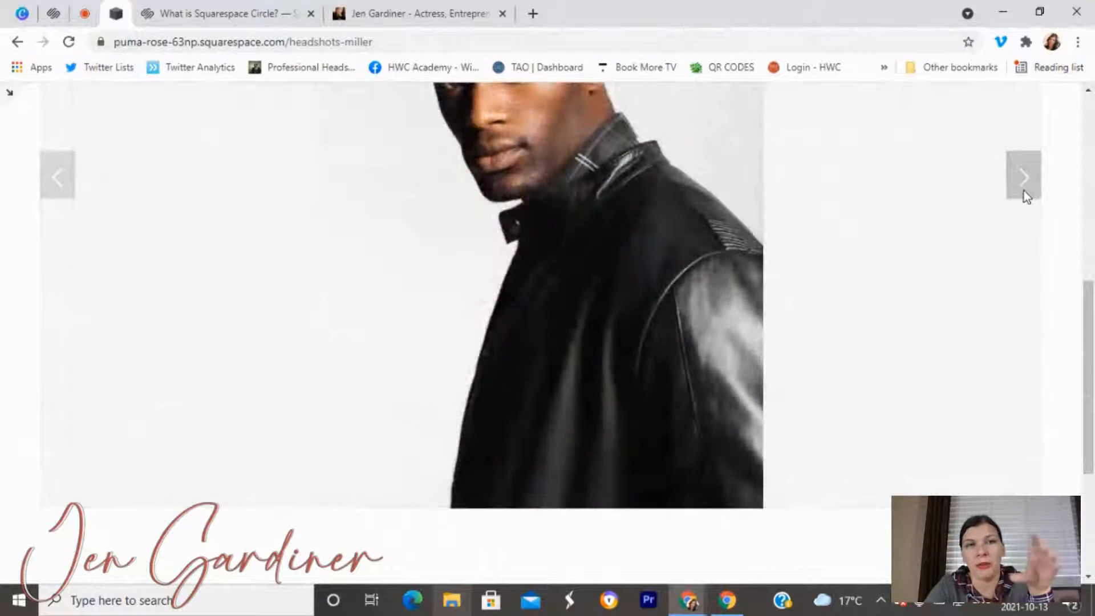
scroll(994, 216, "up", 8)
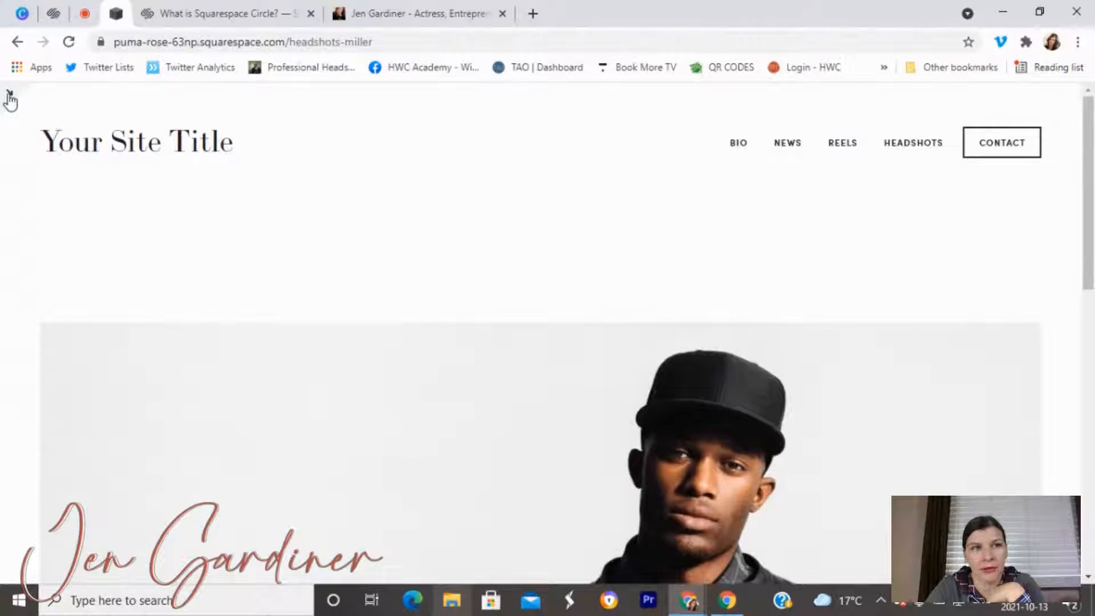
left_click(9, 96)
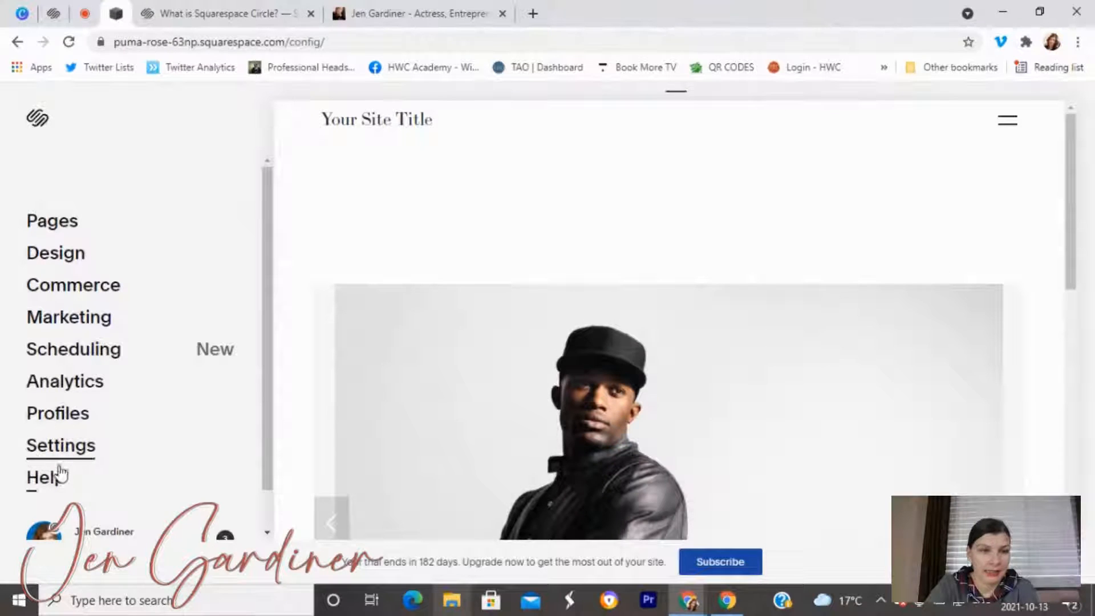
In the Pages panel, drag the Bio page out of the Home section.
left_click(52, 221)
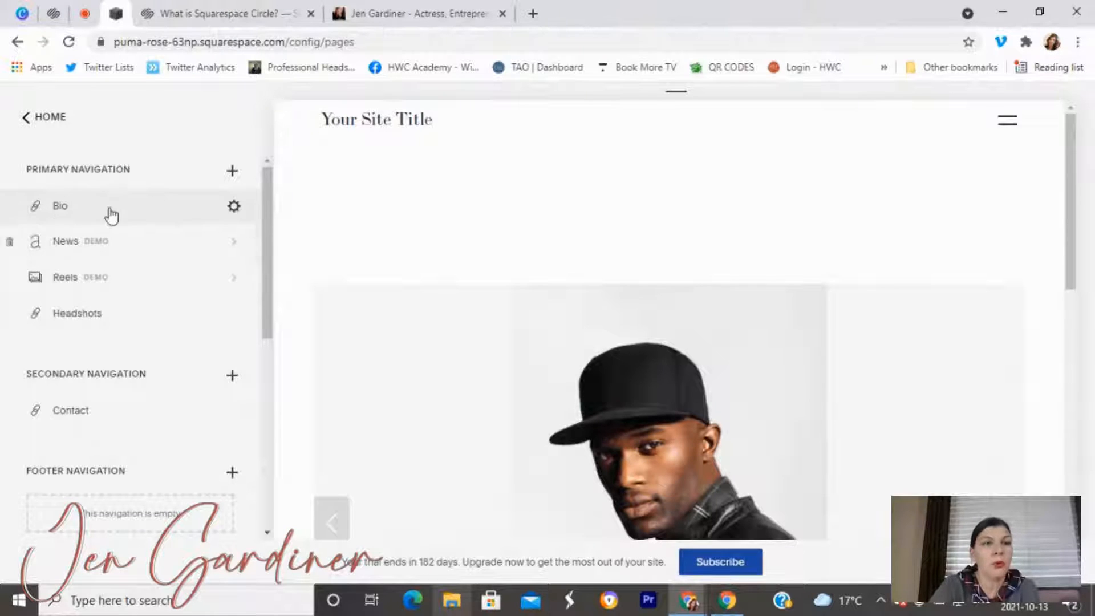
scroll(91, 329, "down", 3)
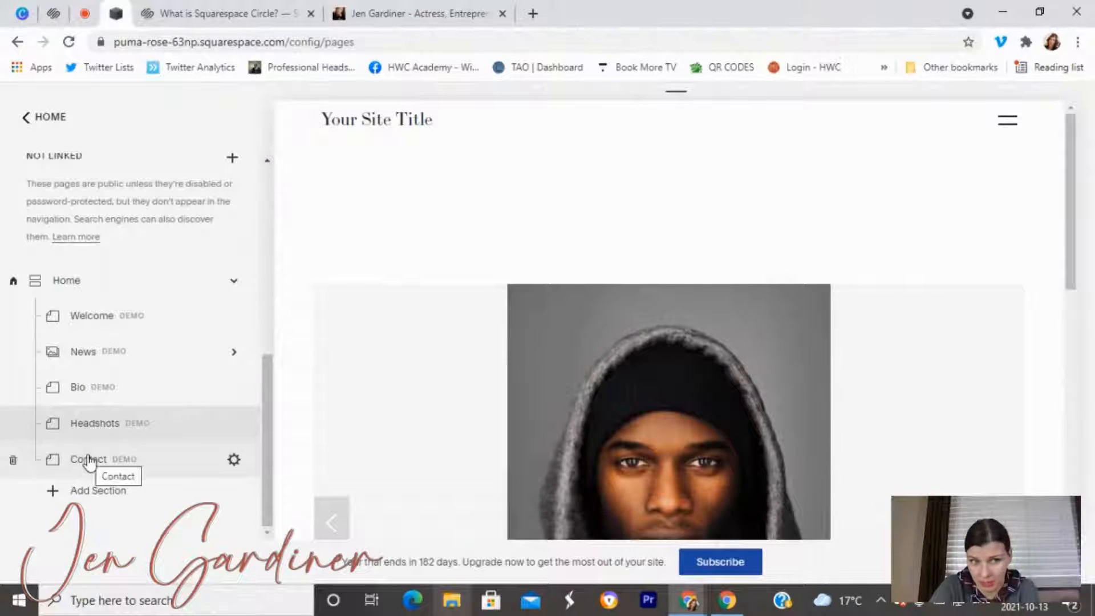
scroll(89, 461, "up", 5)
scroll(88, 459, "up", 2)
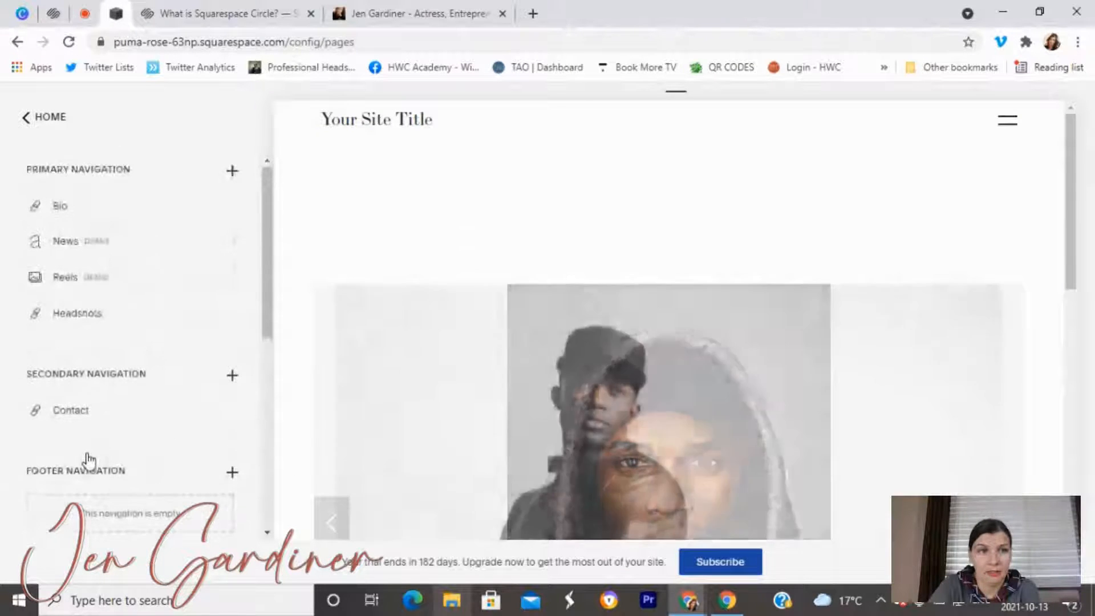
scroll(67, 342, "down", 5)
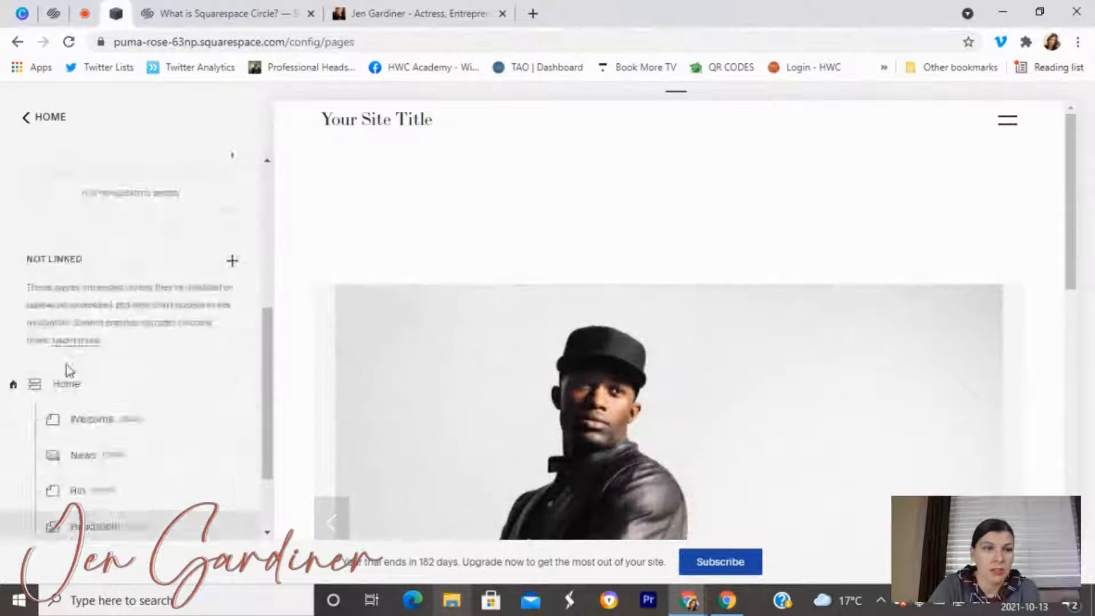
scroll(67, 362, "down", 2)
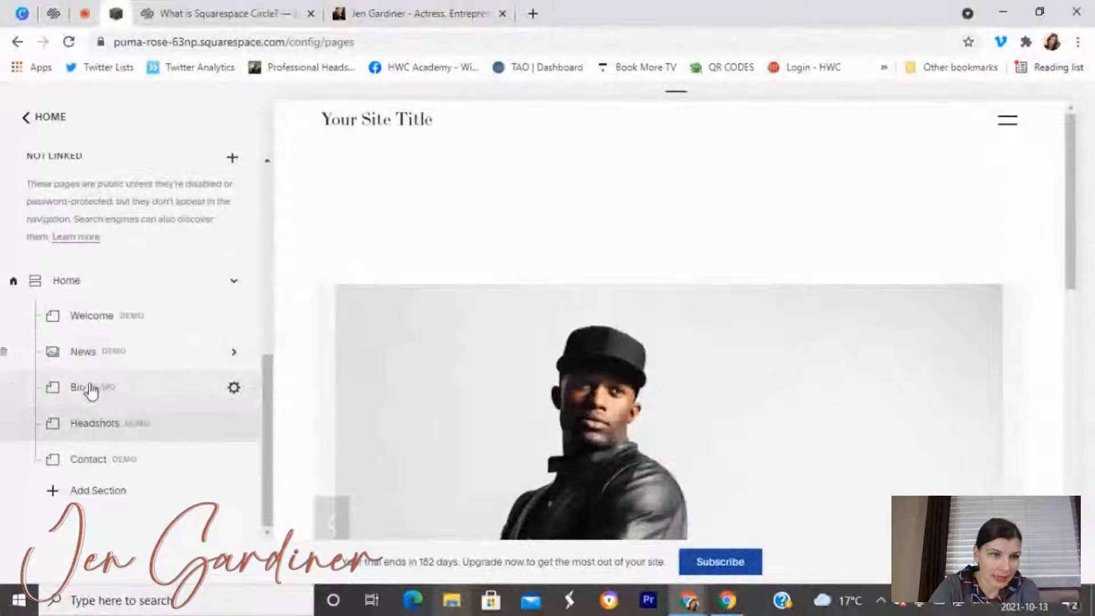
left_click_drag(89, 389, 96, 496)
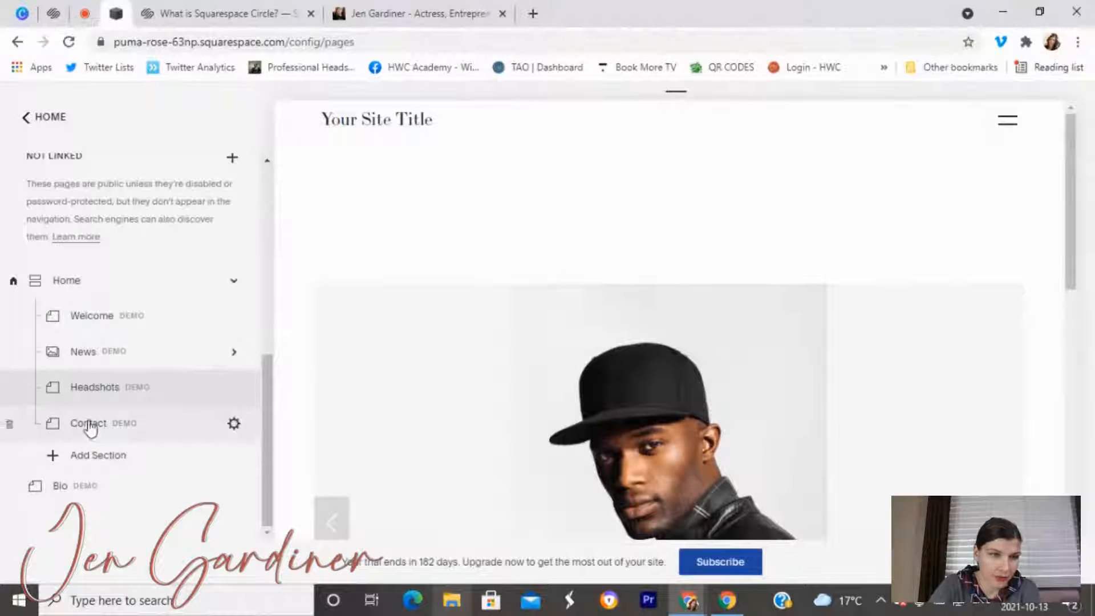
Move the Headshots and Contact pages out of Home into Not Linked.
left_click_drag(97, 397, 92, 485)
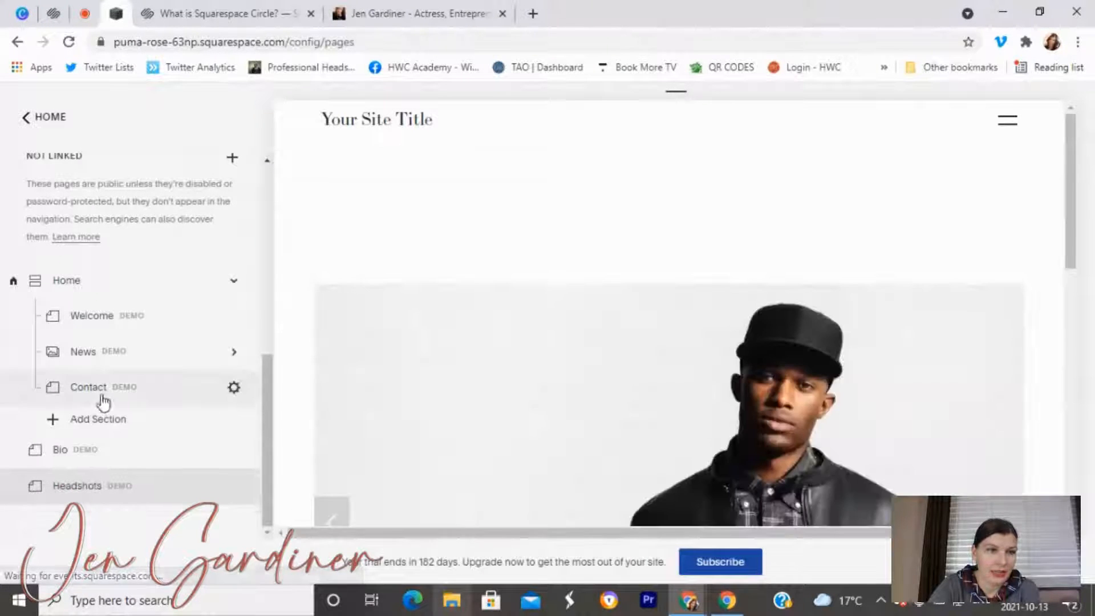
left_click_drag(106, 394, 97, 502)
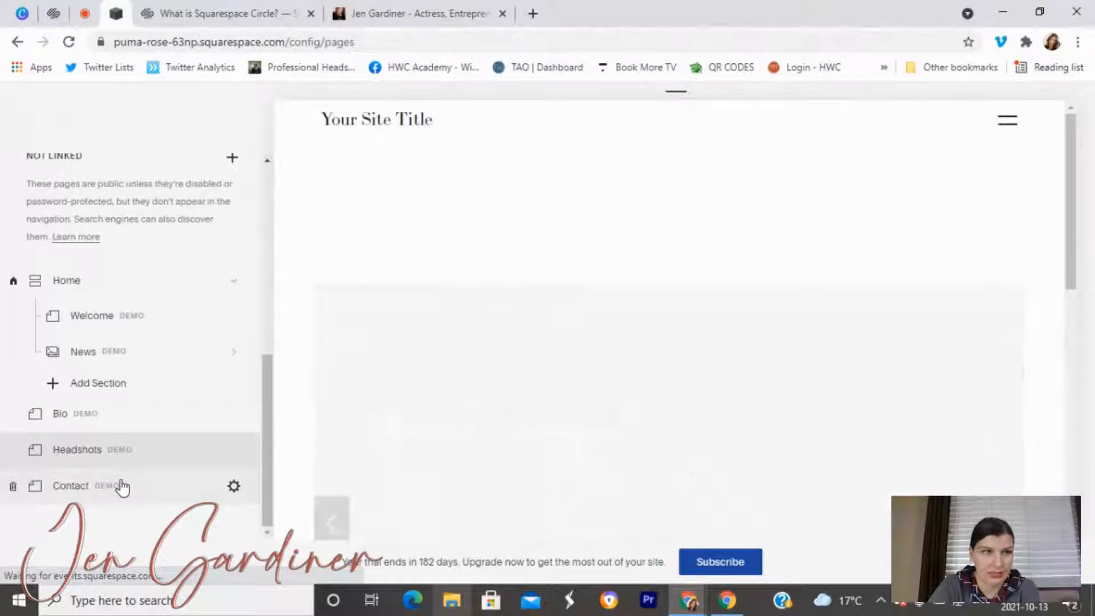
scroll(149, 426, "up", 7)
Delete the Bio and Headshots navigation links.
mouse_move(96, 207)
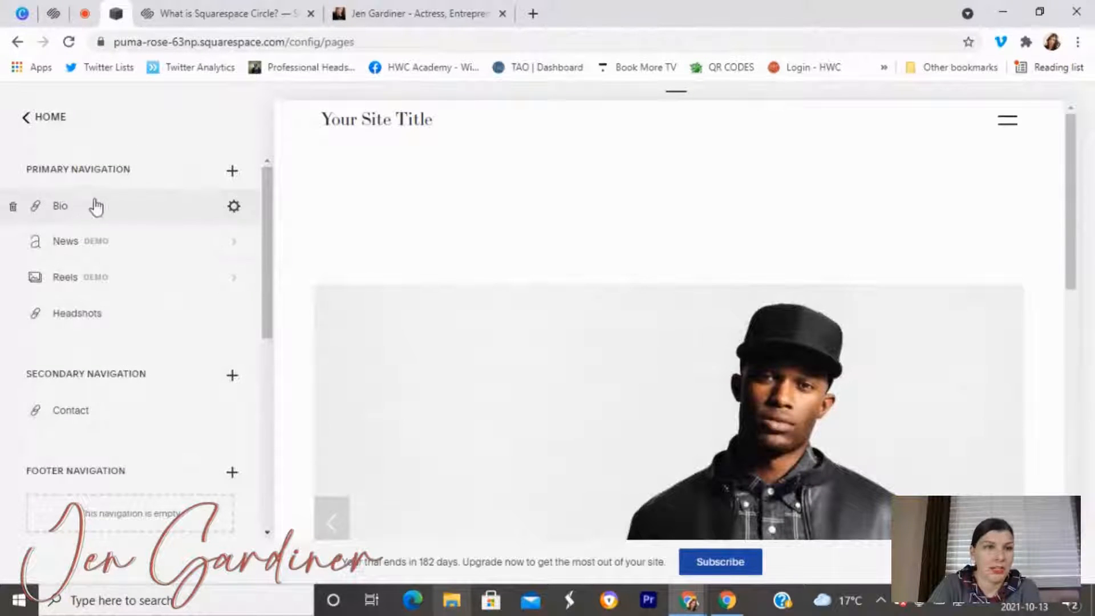
left_click(234, 207)
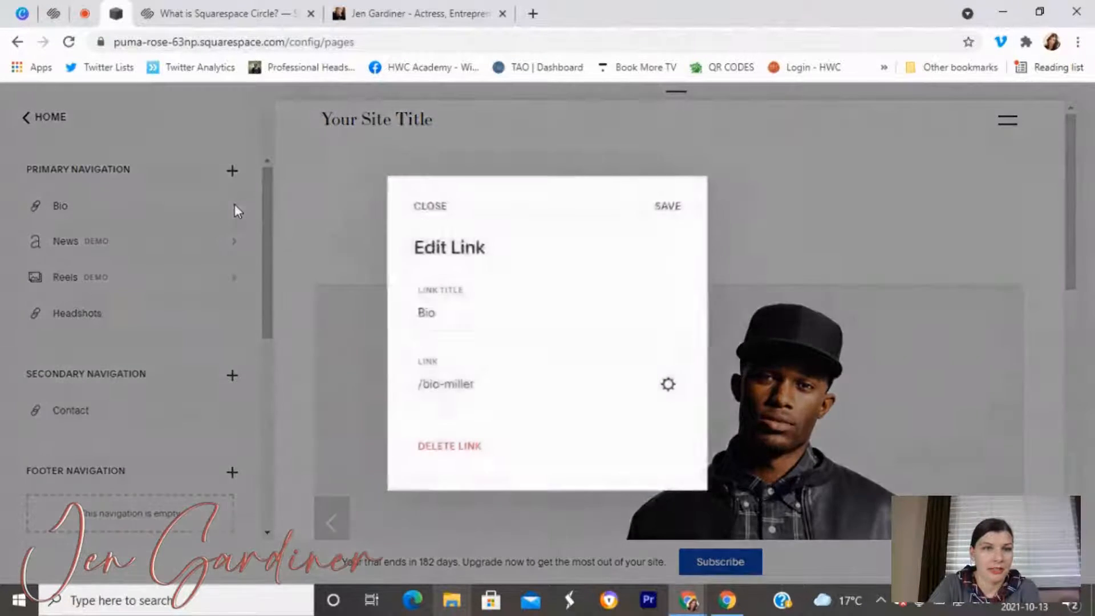
left_click(463, 446)
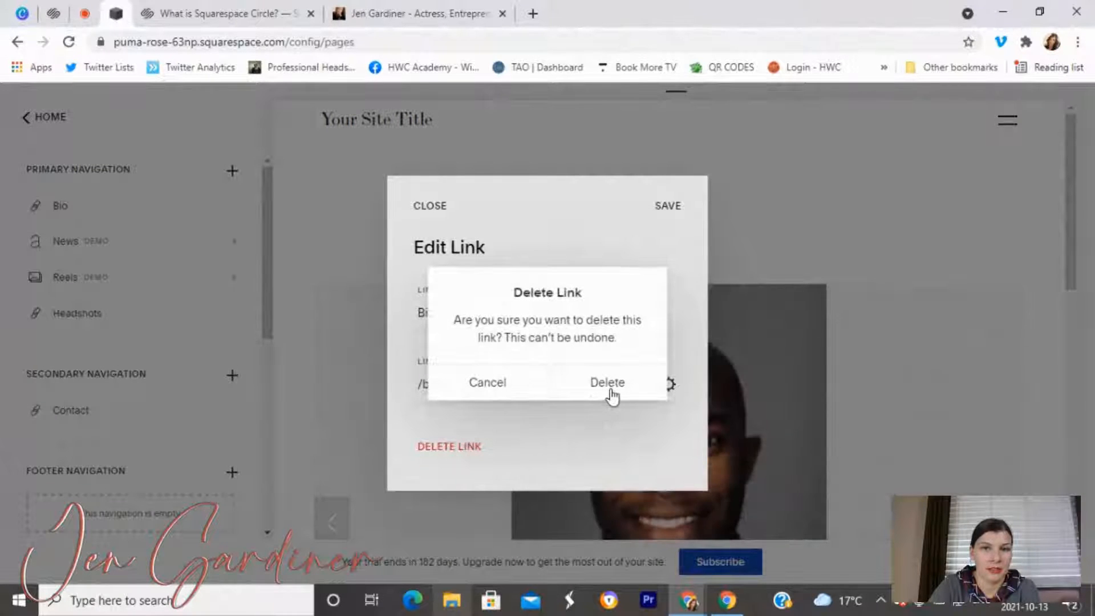
left_click(608, 384)
mouse_move(190, 286)
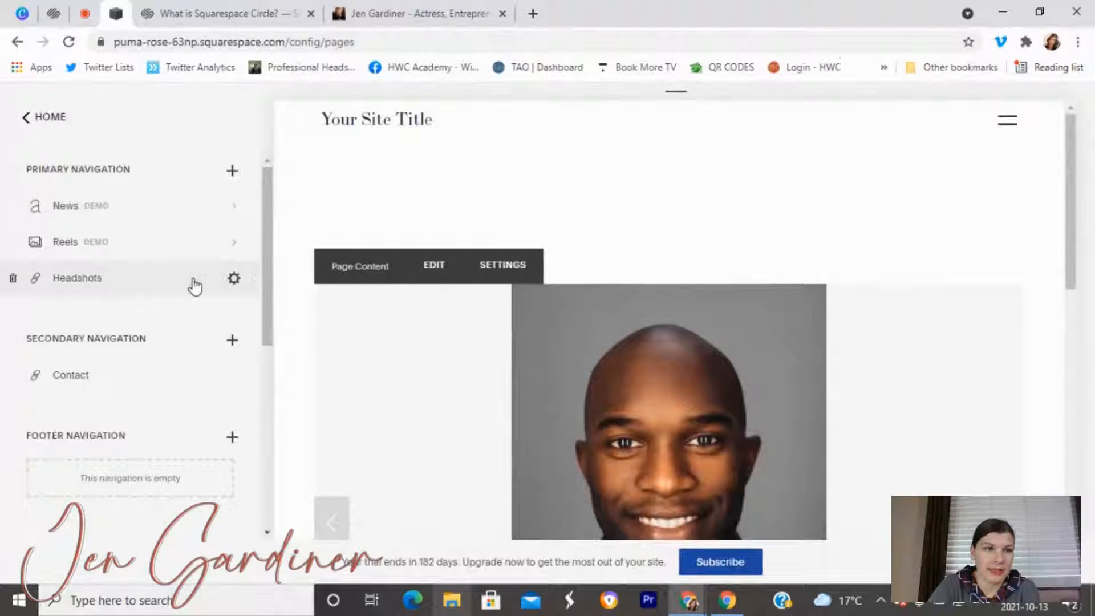
left_click(234, 280)
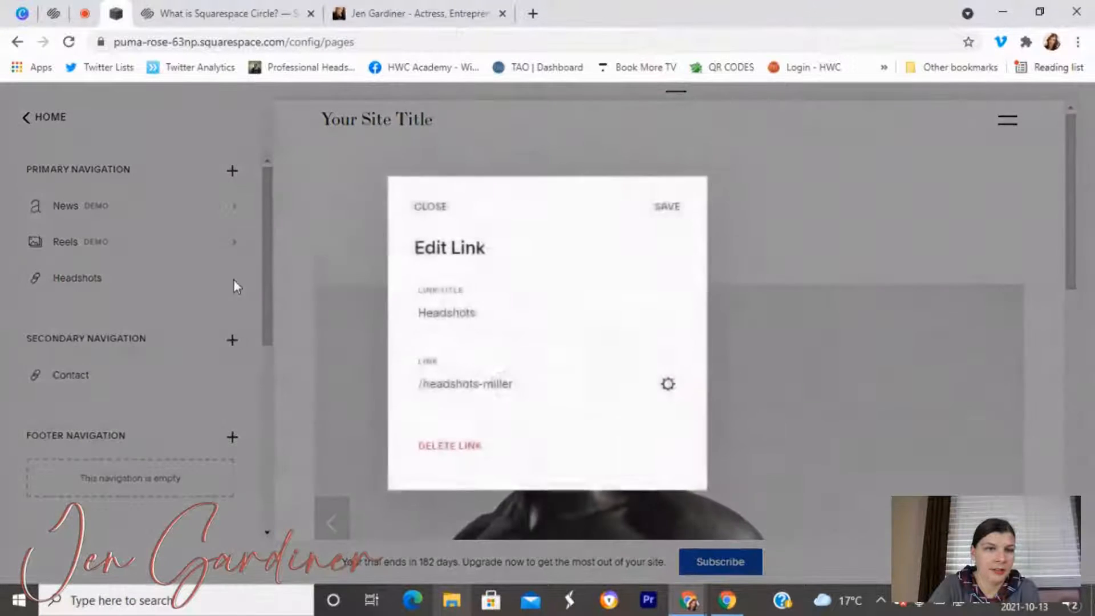
left_click(449, 454)
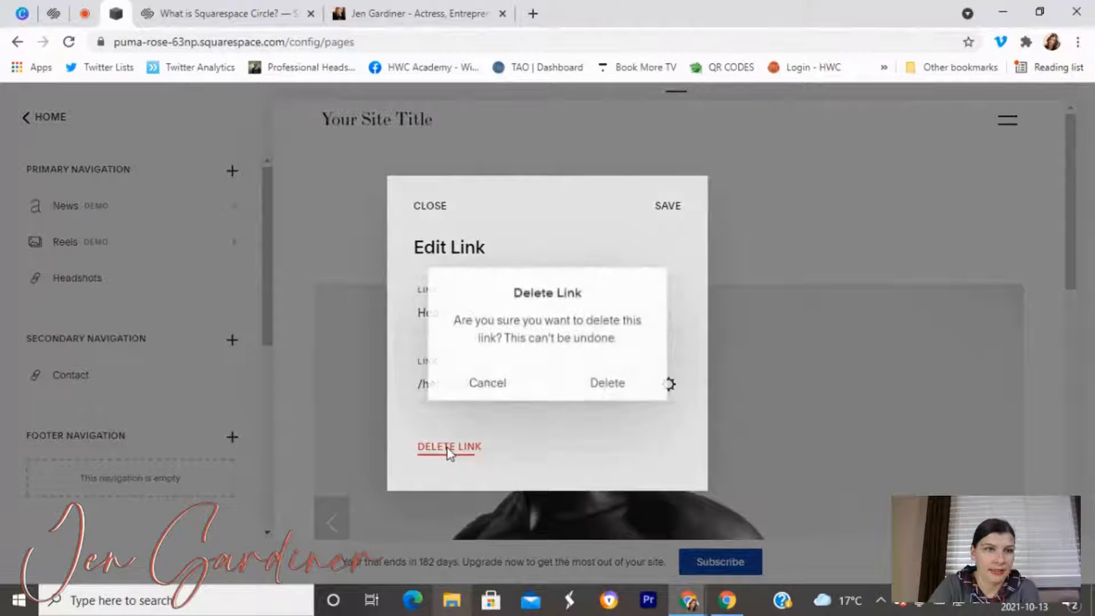
left_click(597, 384)
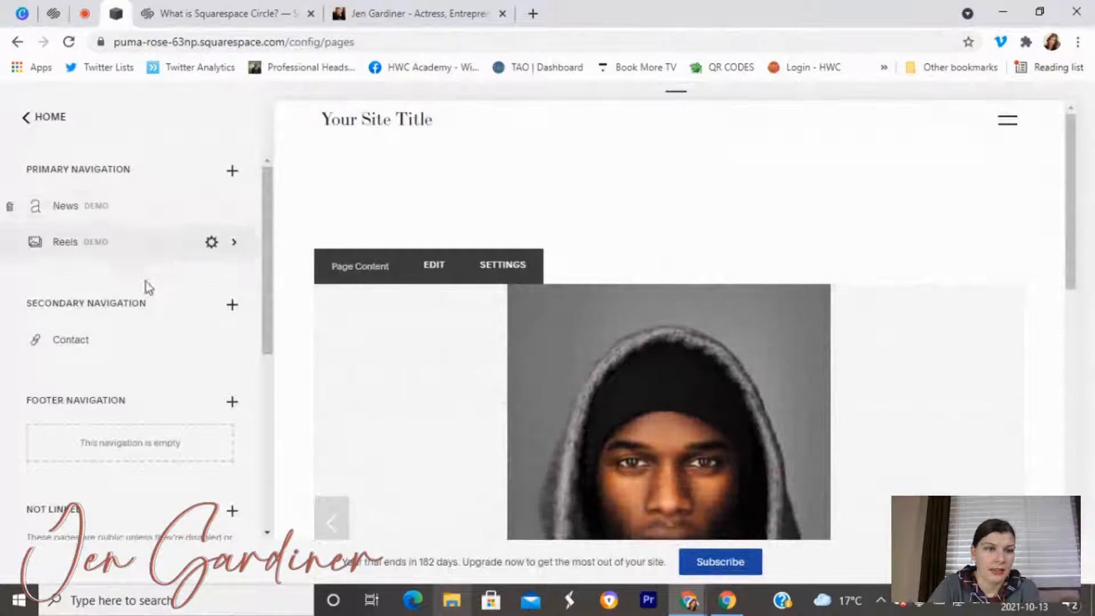
scroll(149, 278, "down", 6)
scroll(149, 361, "up", 5)
scroll(149, 363, "up", 1)
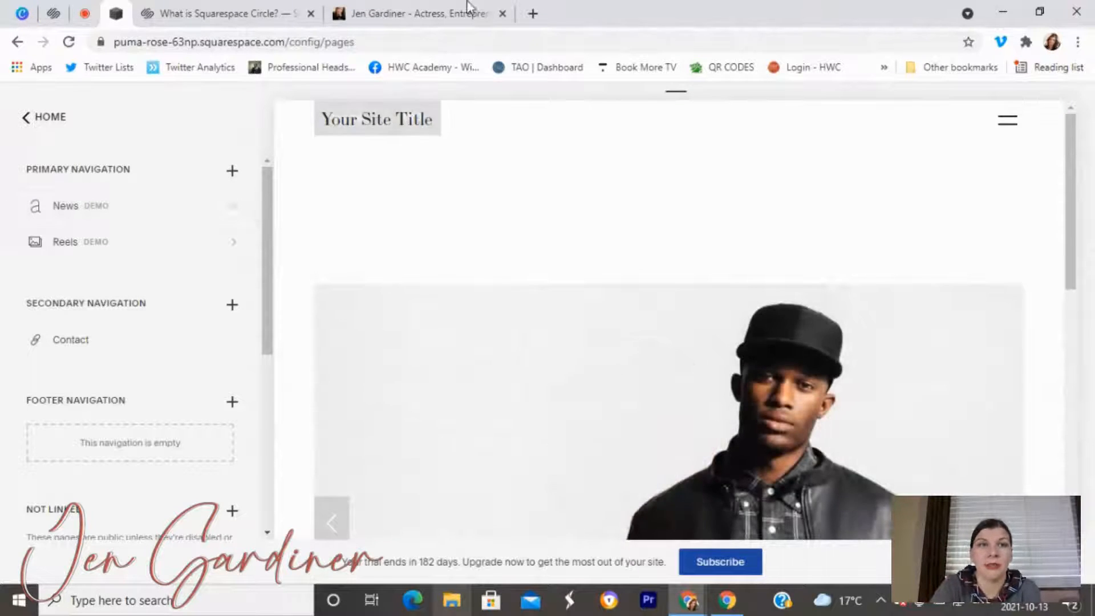
Review the live site's press and media page, with its bio, video and podcast interview sections.
left_click(468, 8)
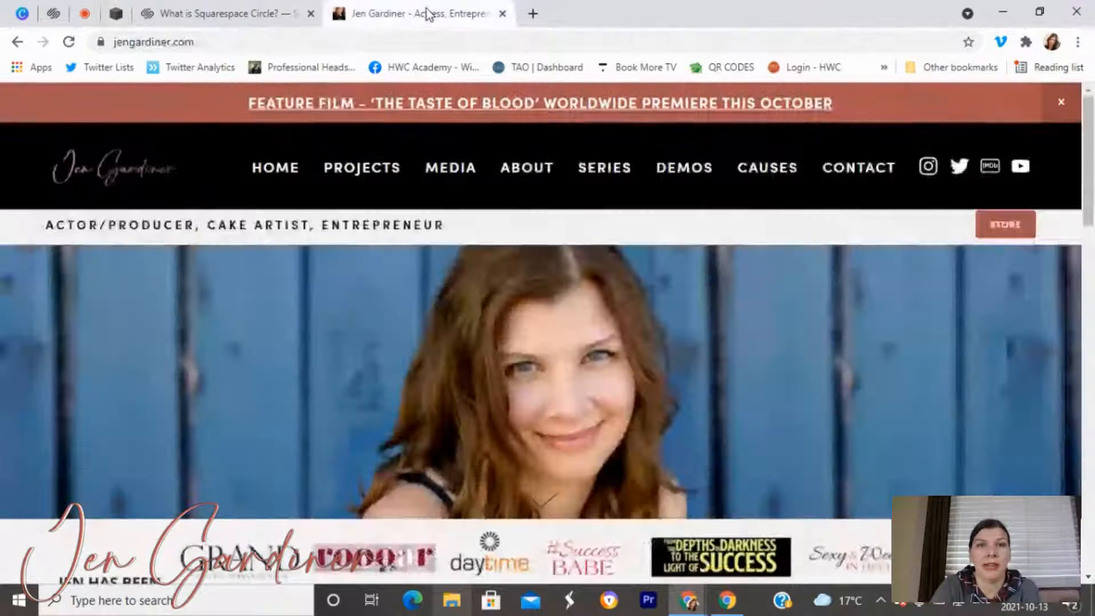
left_click(471, 177)
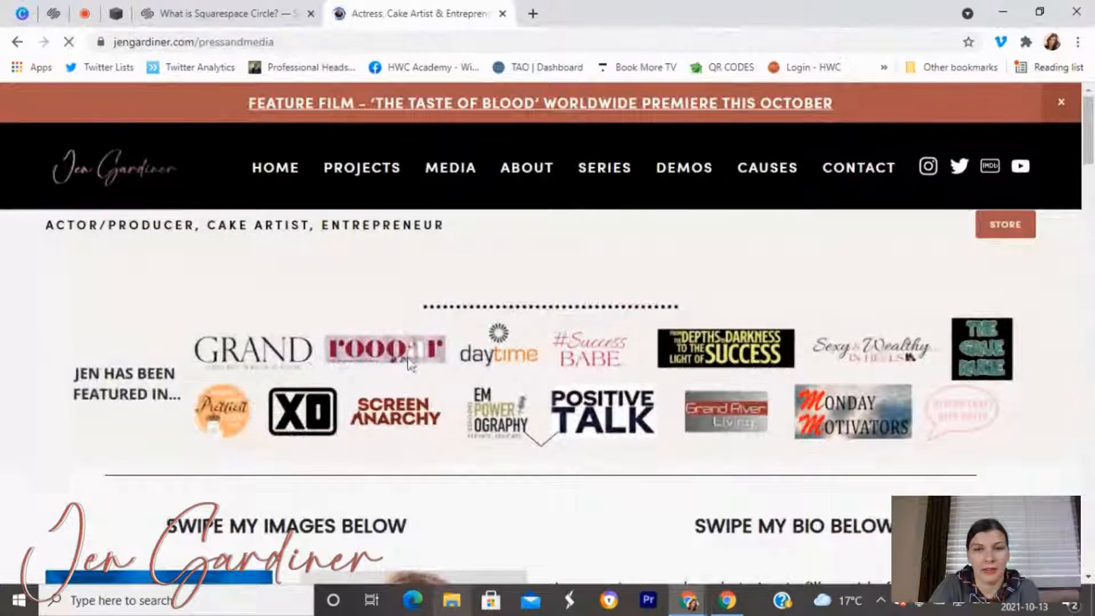
scroll(722, 410, "down", 7)
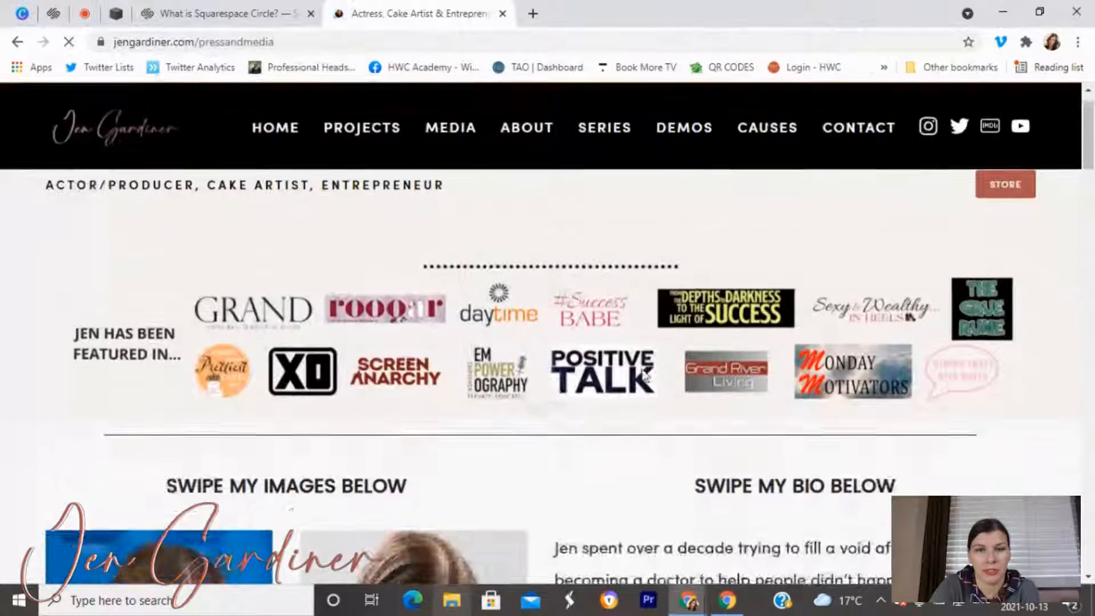
scroll(174, 264, "down", 1)
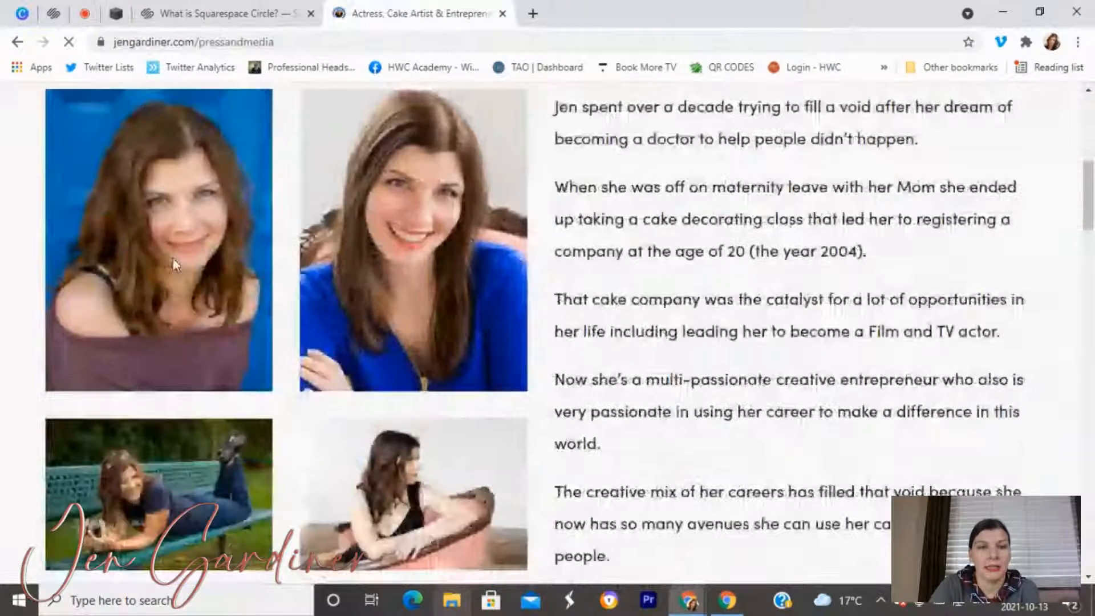
scroll(174, 264, "down", 2)
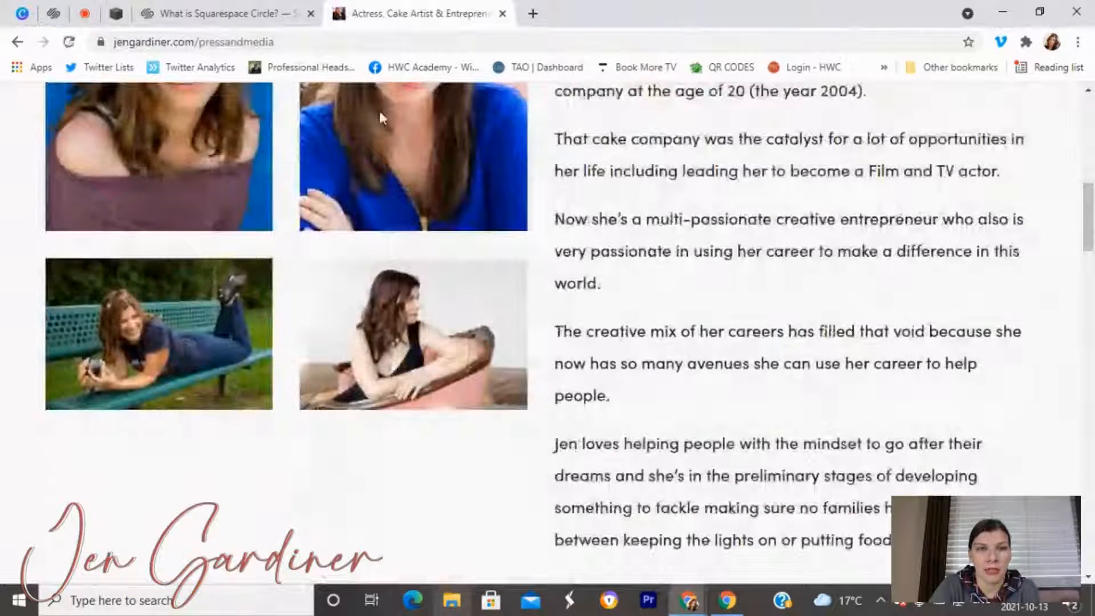
scroll(408, 306, "up", 1)
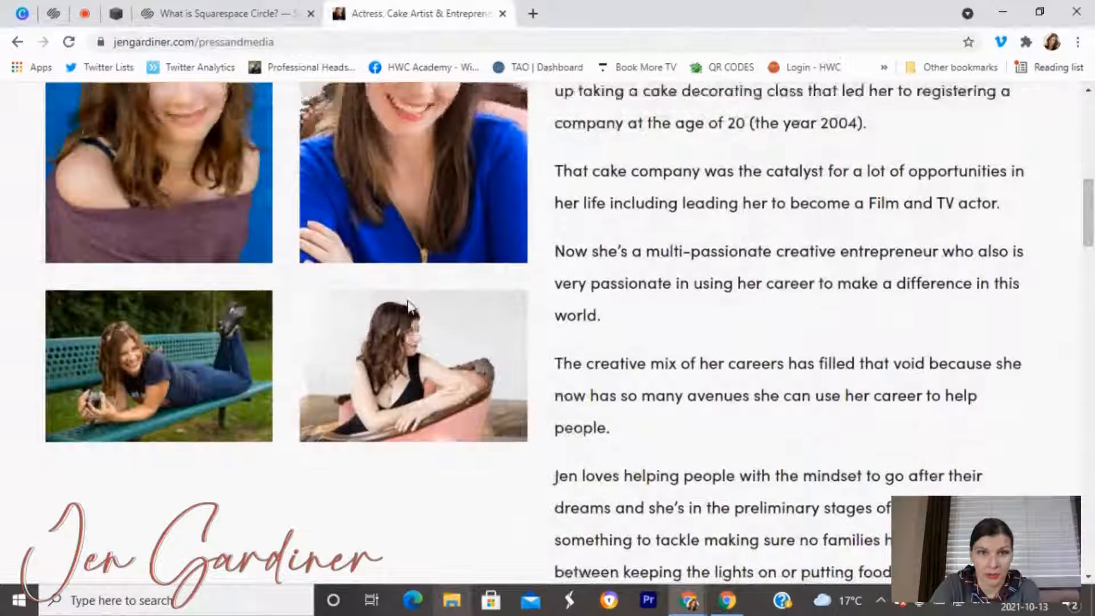
scroll(408, 306, "up", 2)
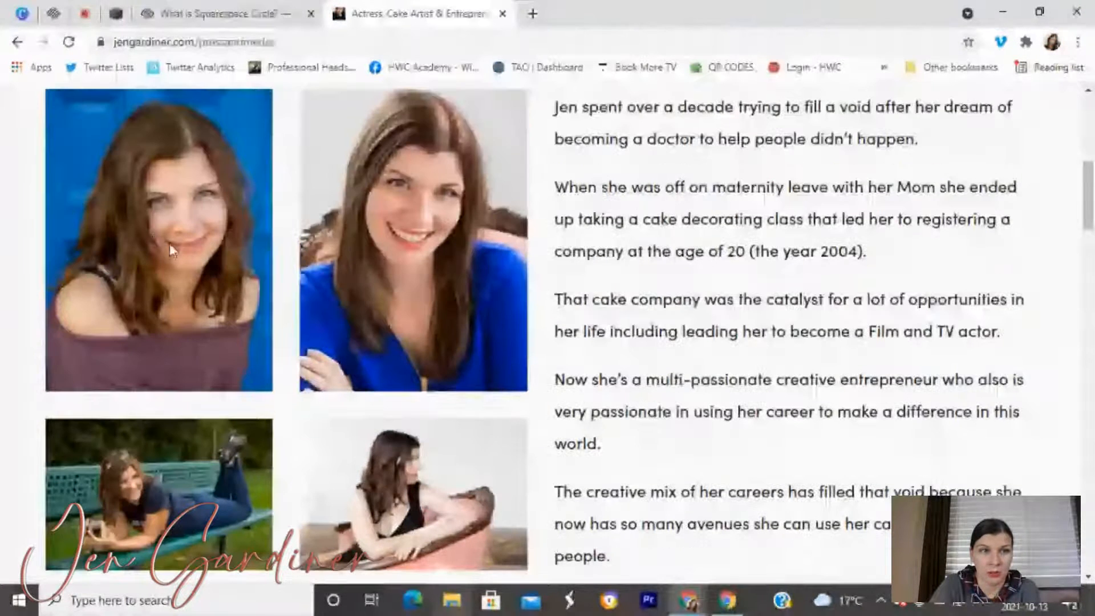
scroll(169, 243, "up", 3)
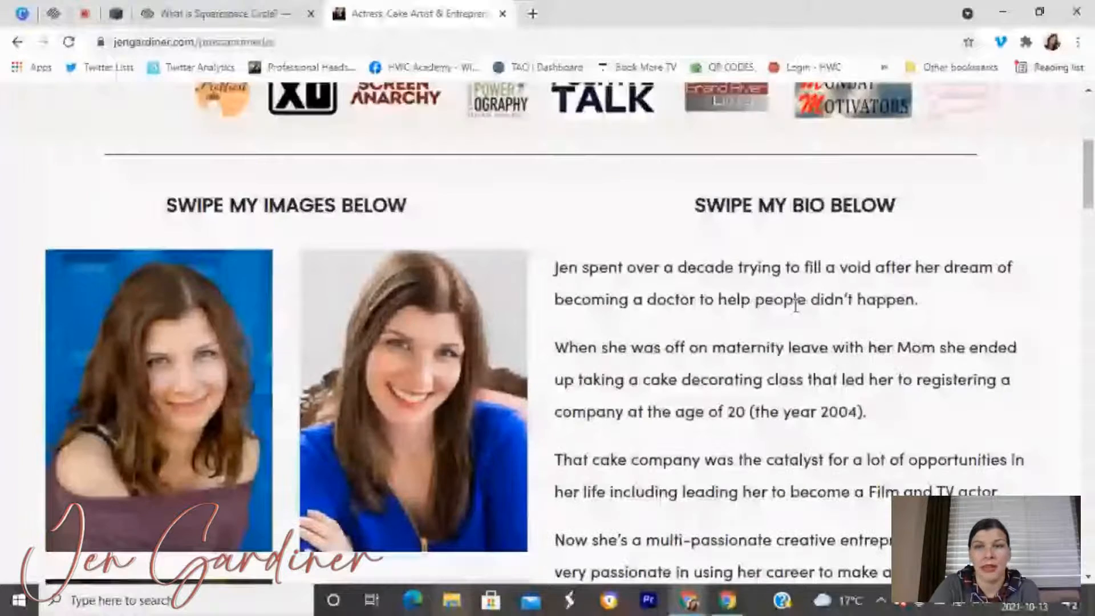
scroll(750, 331, "down", 3)
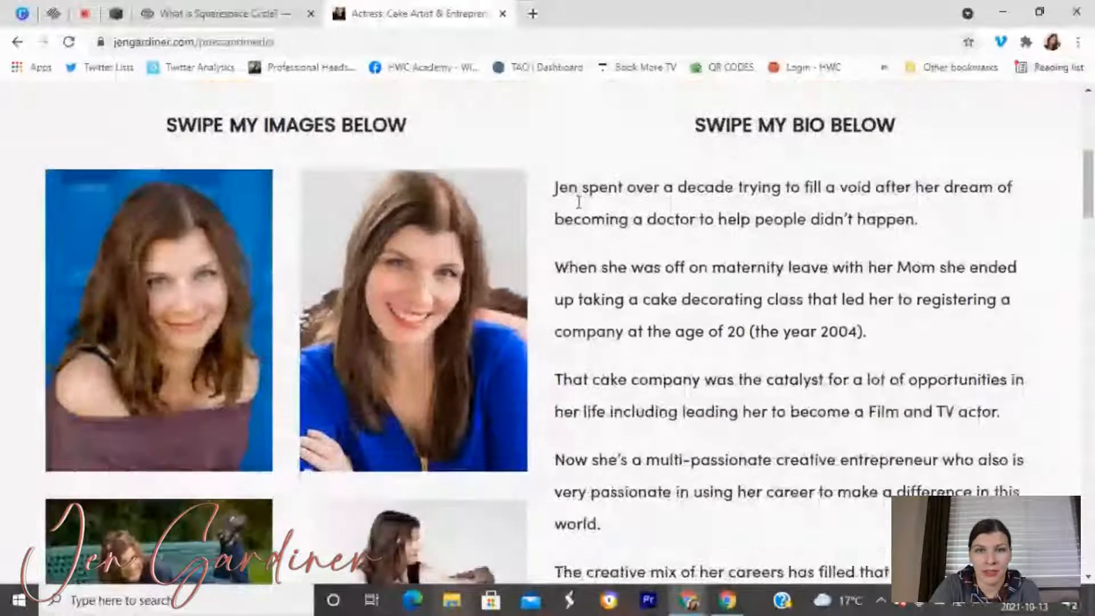
scroll(679, 261, "down", 3)
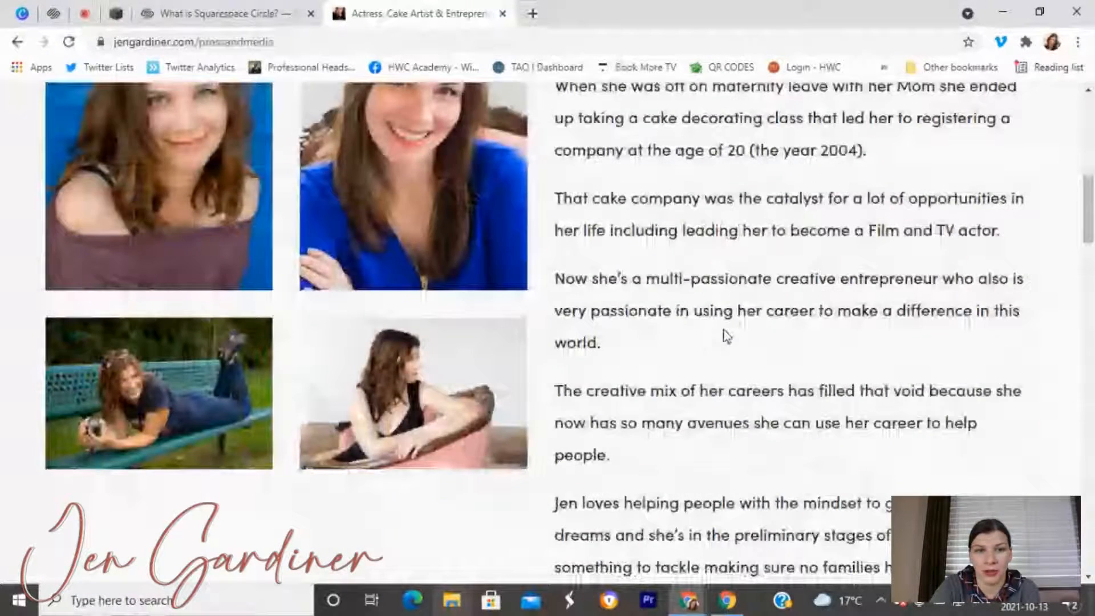
scroll(725, 336, "down", 8)
scroll(149, 287, "down", 1)
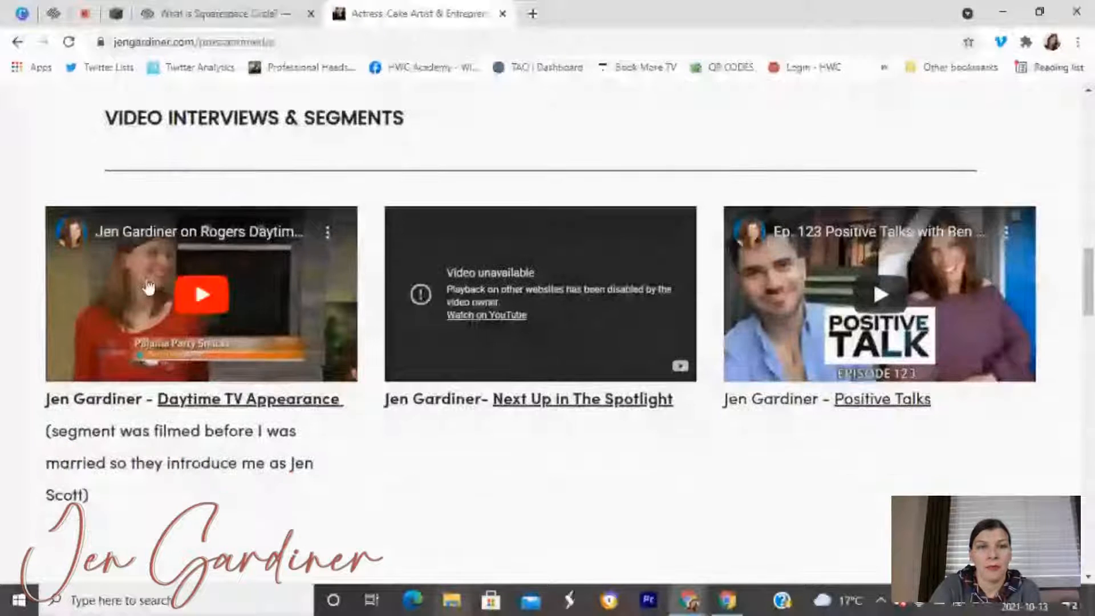
scroll(828, 327, "down", 10)
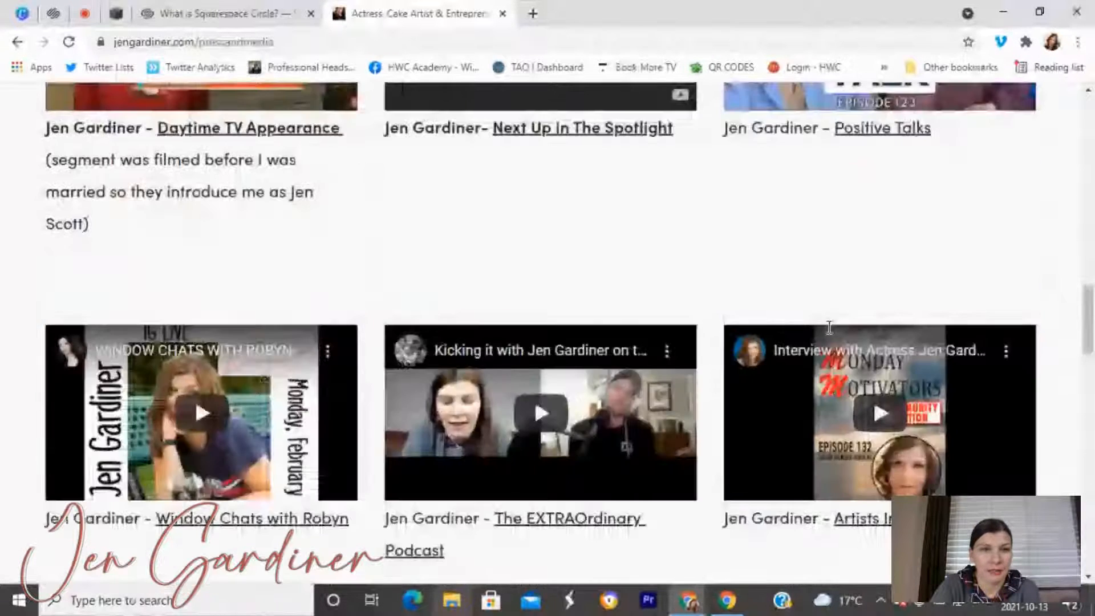
scroll(829, 327, "down", 5)
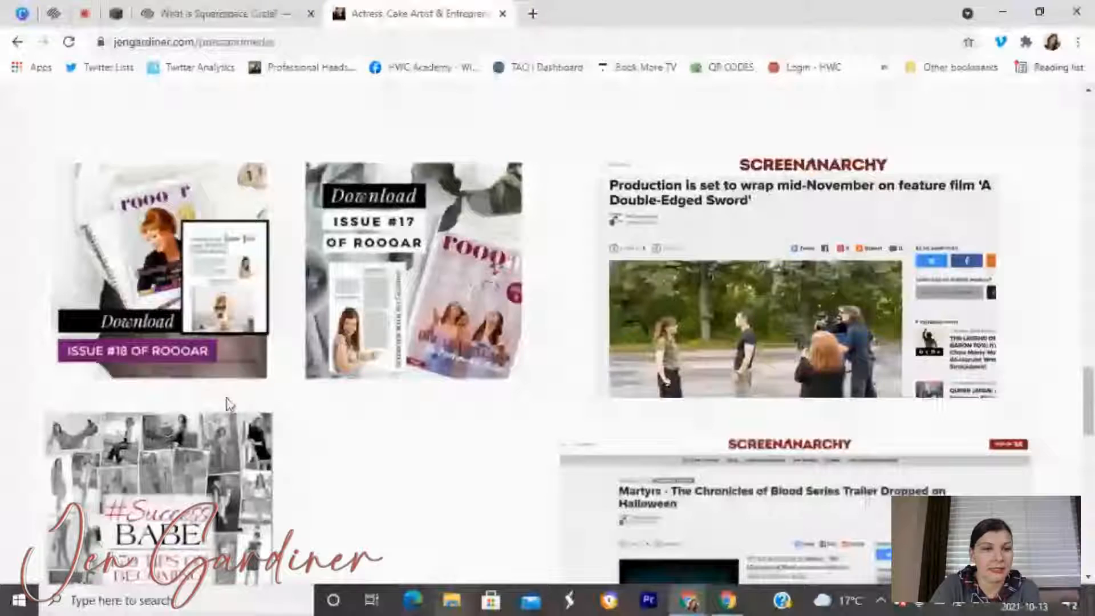
scroll(228, 404, "down", 8)
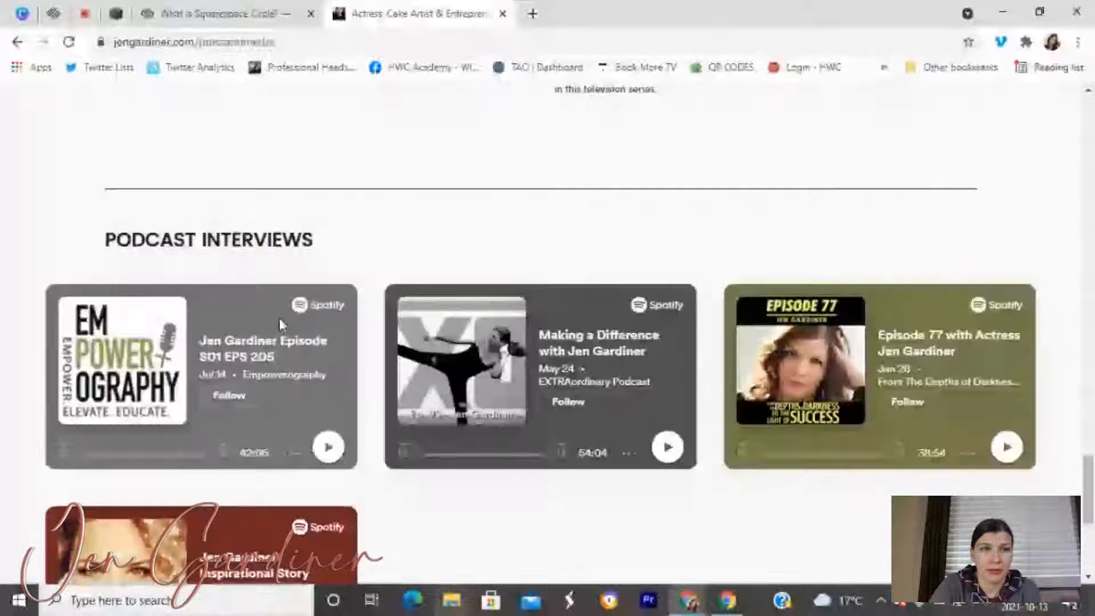
scroll(737, 246, "down", 4)
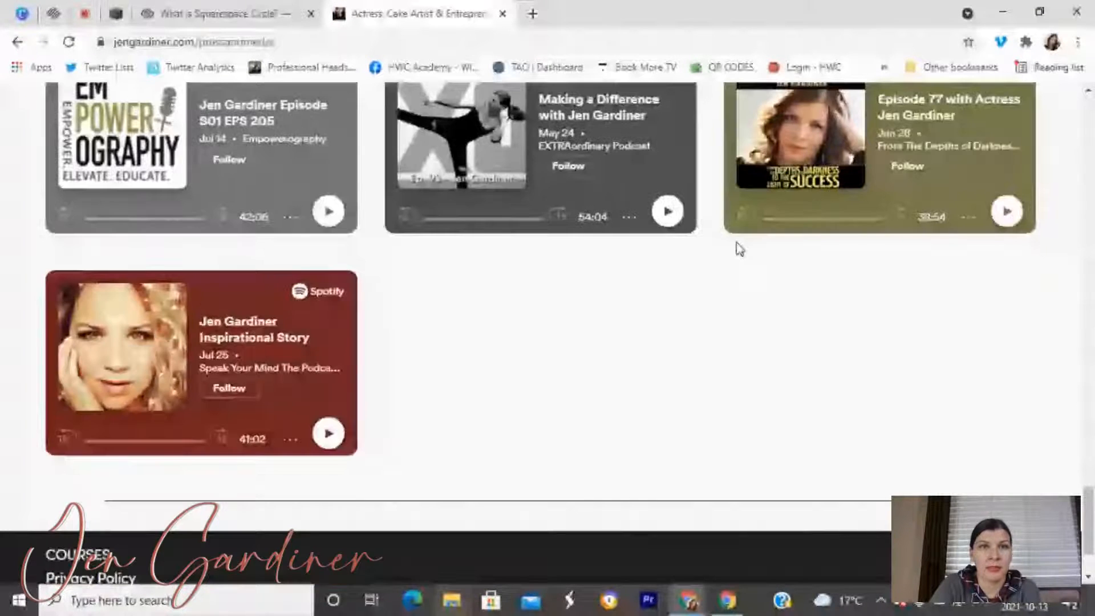
scroll(523, 218, "up", 15)
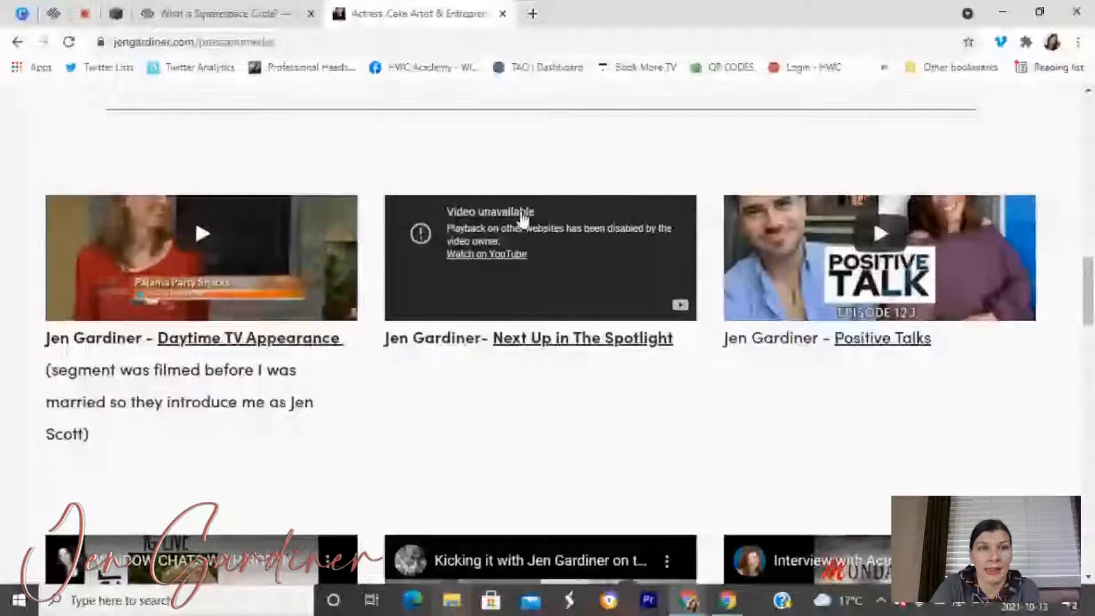
scroll(893, 346, "up", 10)
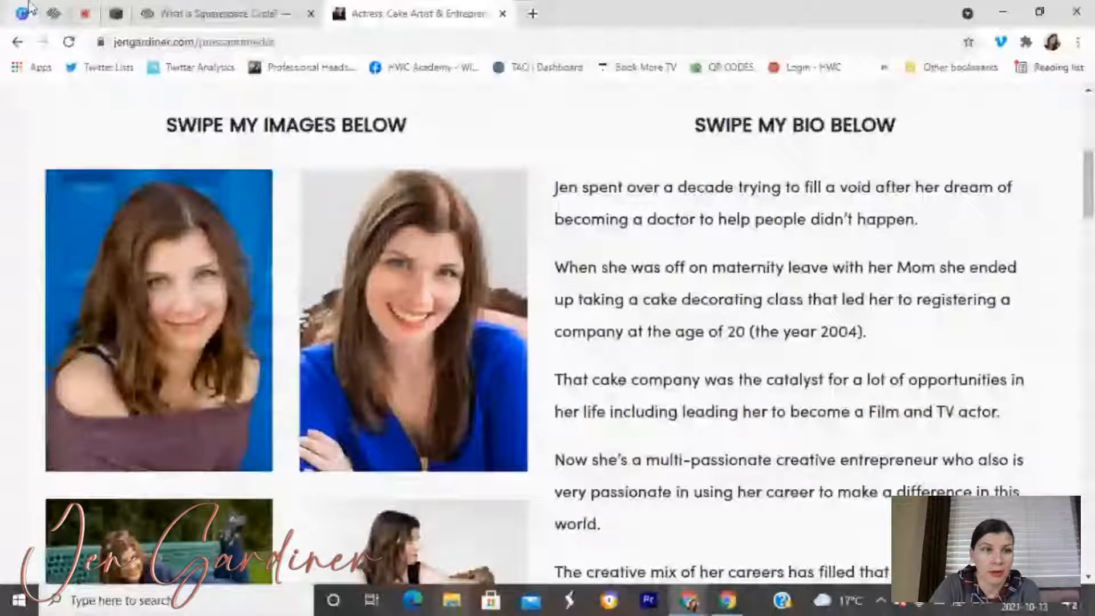
Add a blank page named Media and move it first in Primary Navigation.
left_click(116, 13)
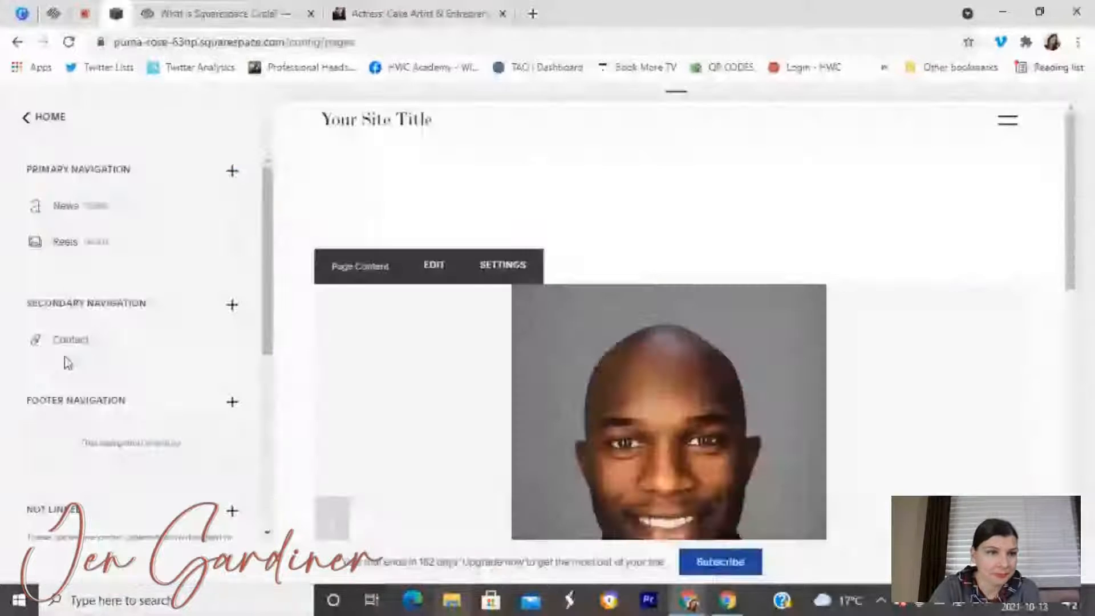
left_click(233, 172)
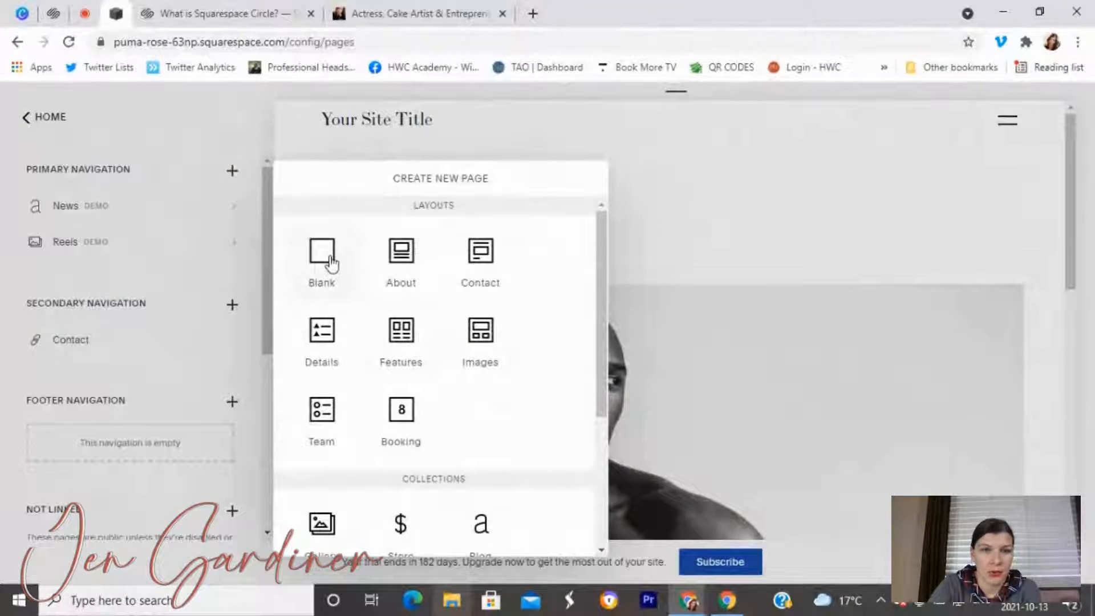
left_click(330, 262)
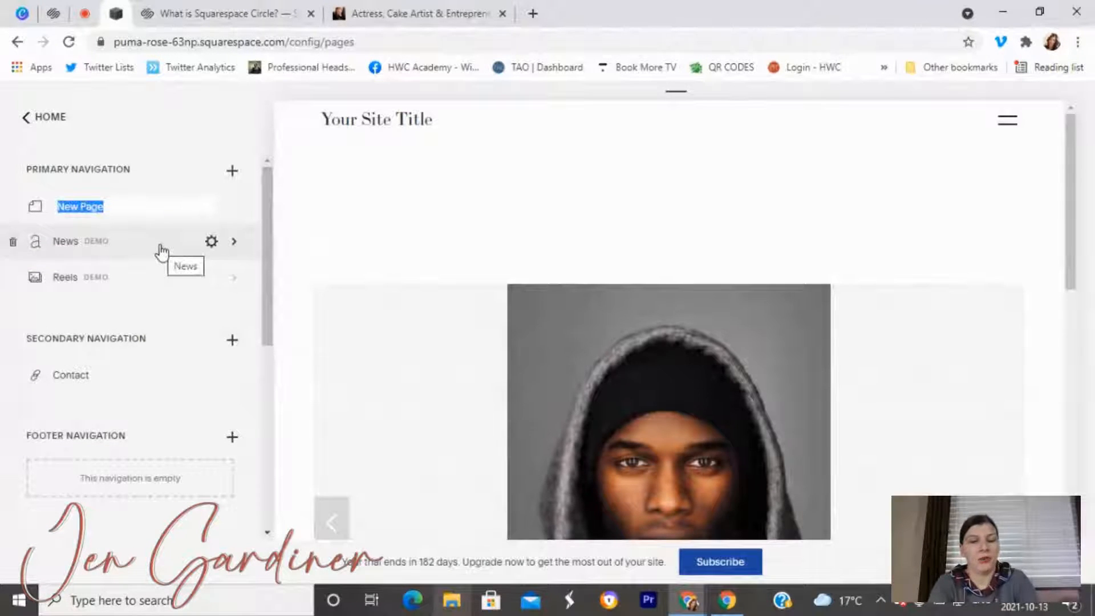
type("M")
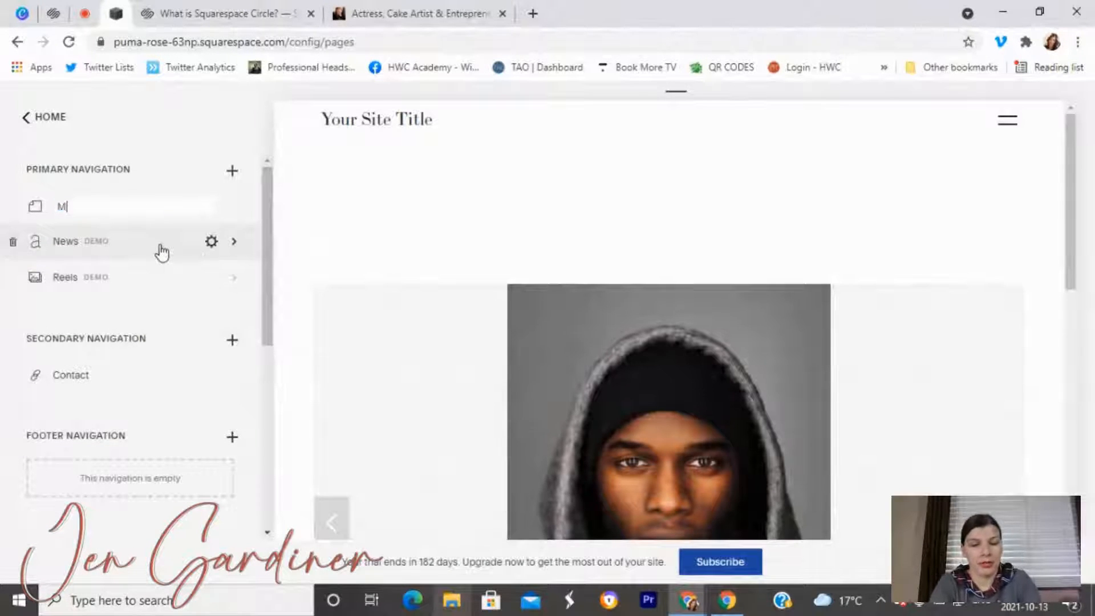
type("edia")
key("Return")
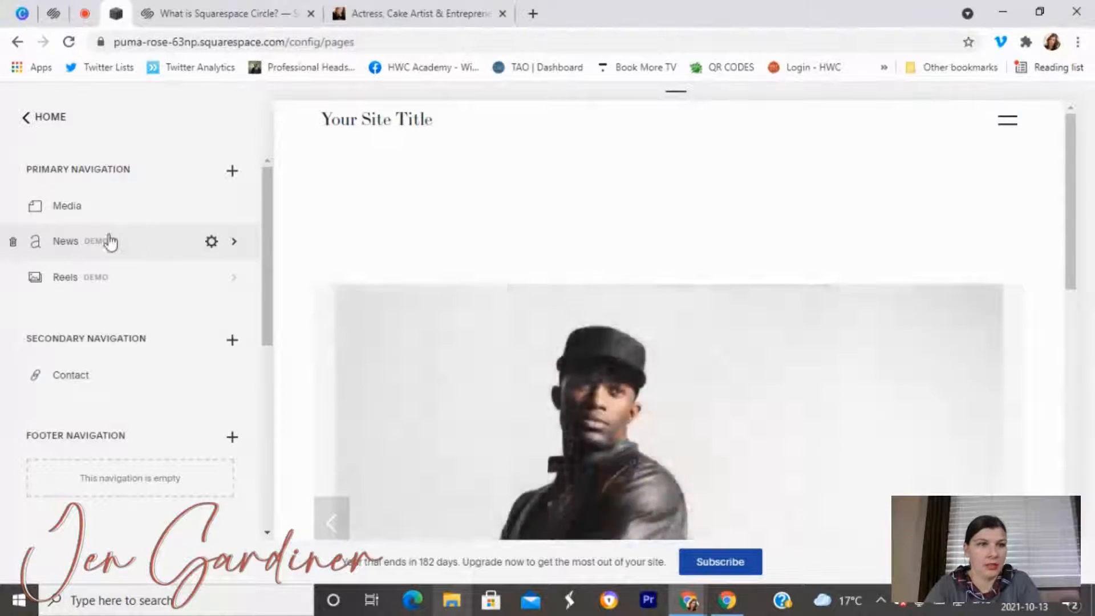
left_click_drag(65, 206, 68, 240)
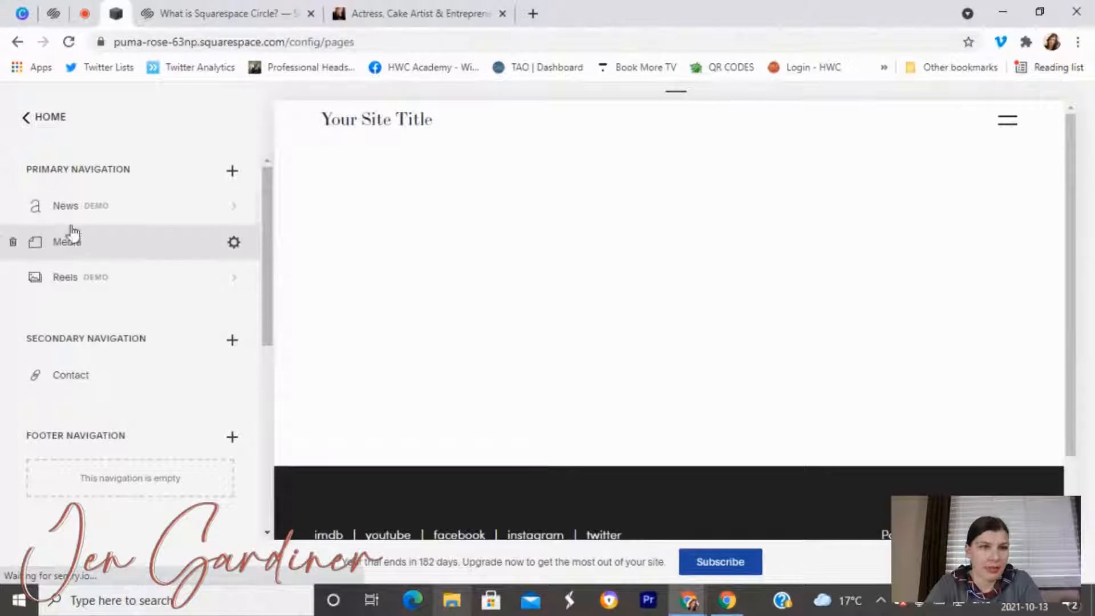
left_click_drag(159, 218, 144, 247)
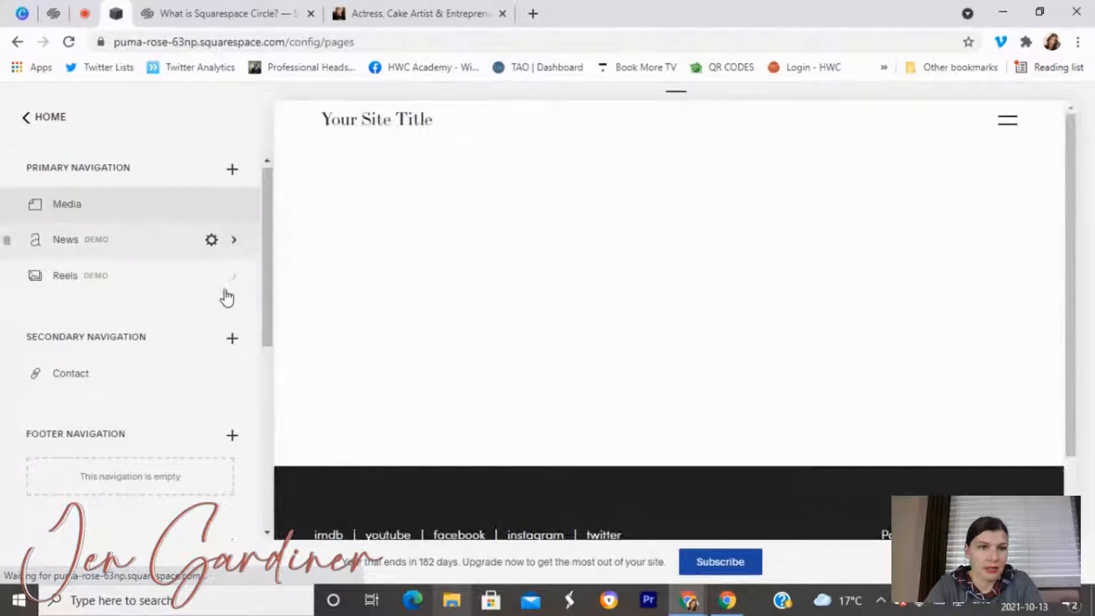
Begin adding a link item to the primary navigation.
scroll(224, 318, "down", 7)
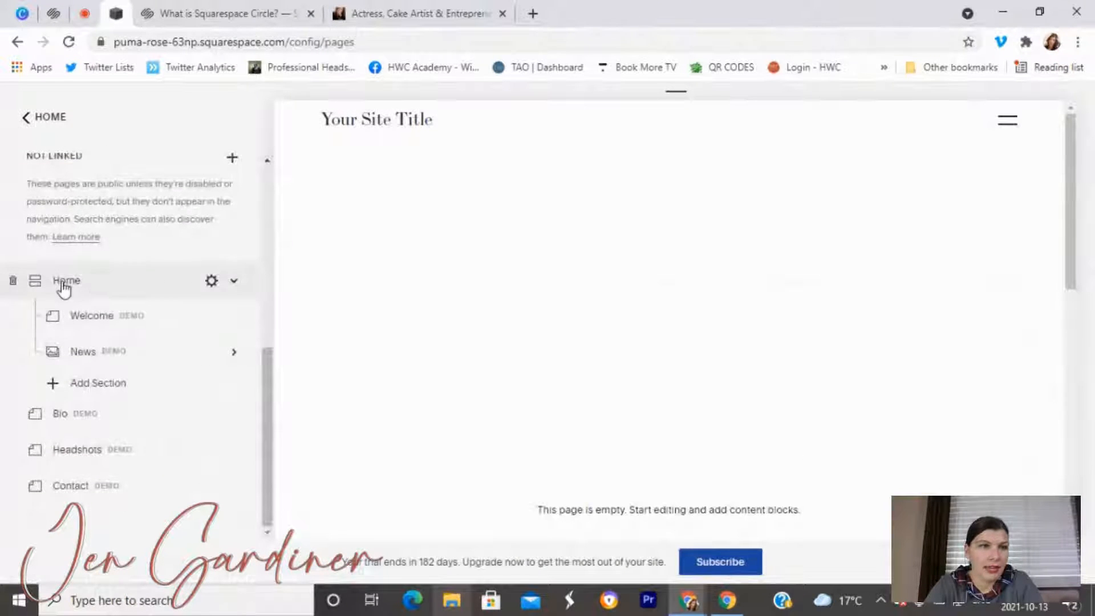
scroll(165, 279, "up", 7)
left_click(232, 170)
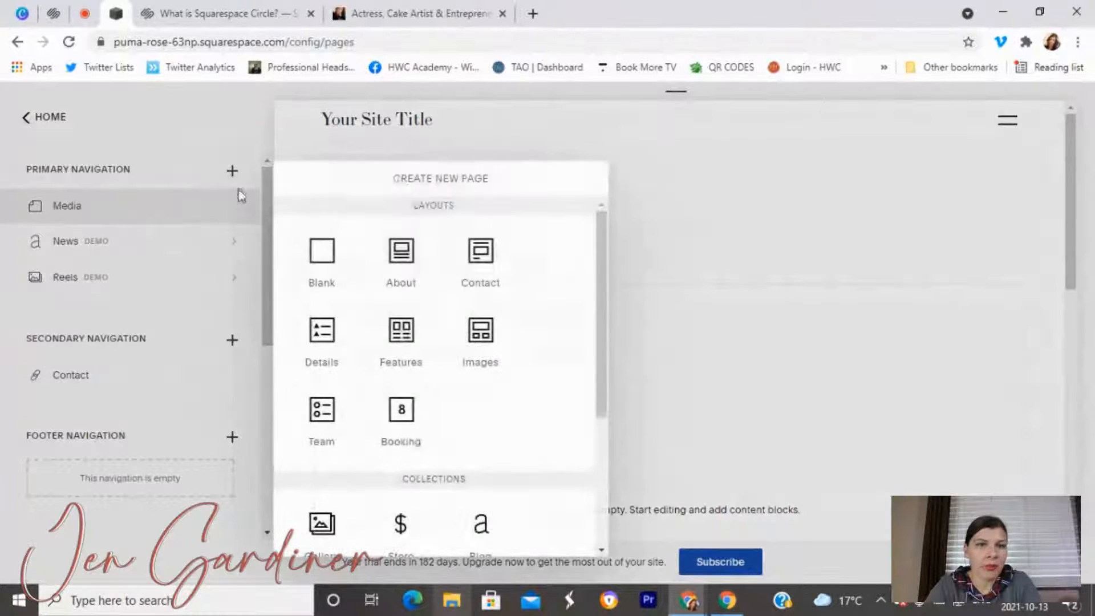
scroll(422, 507, "down", 2)
scroll(443, 523, "down", 3)
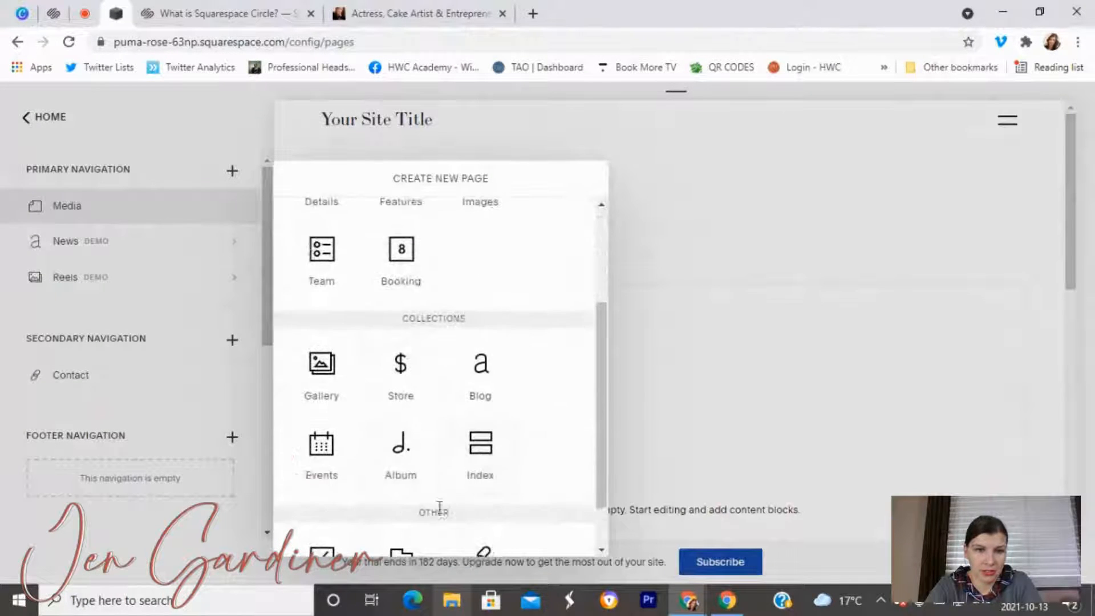
left_click(486, 502)
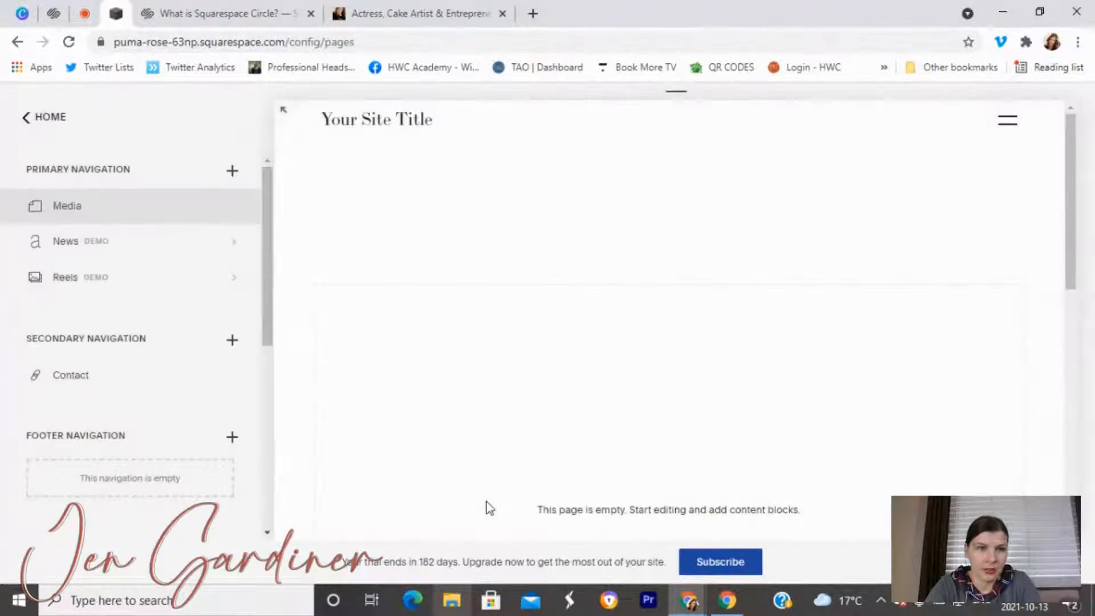
left_click(436, 346)
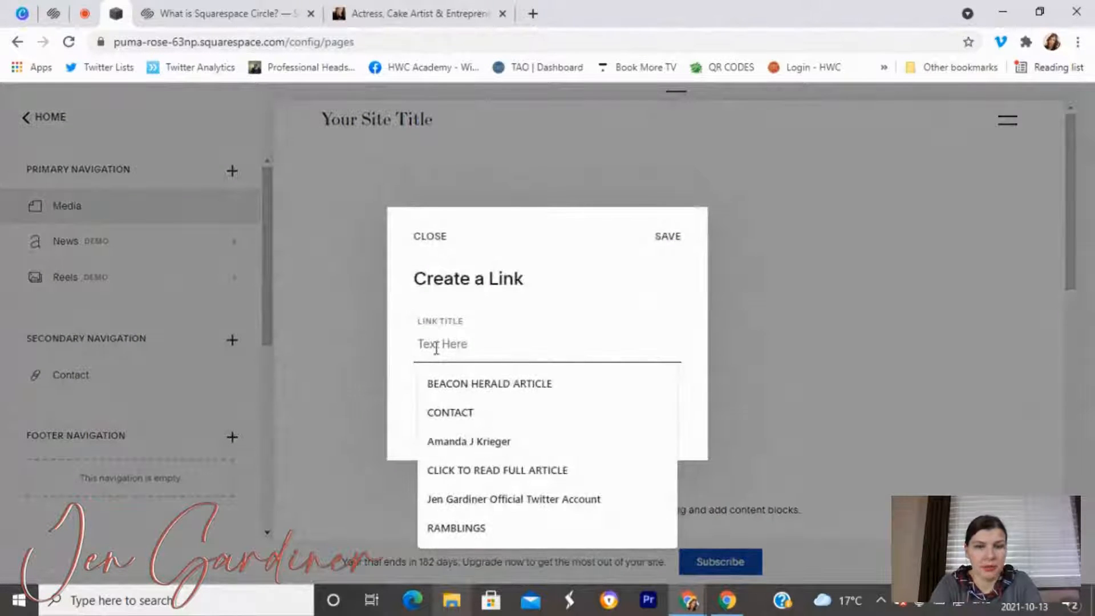
type("HOme")
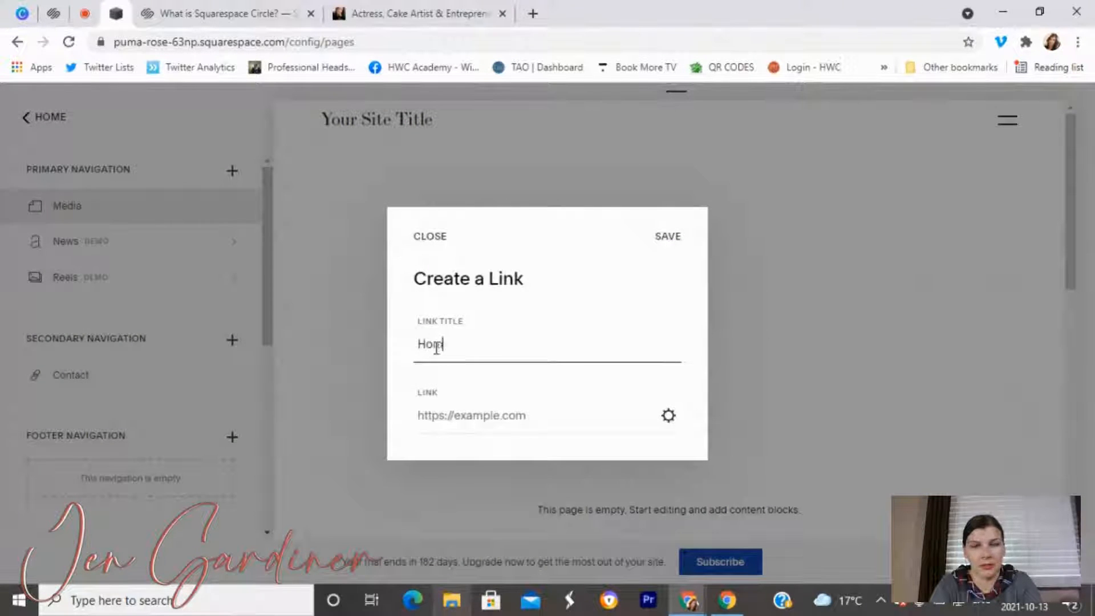
left_click(668, 418)
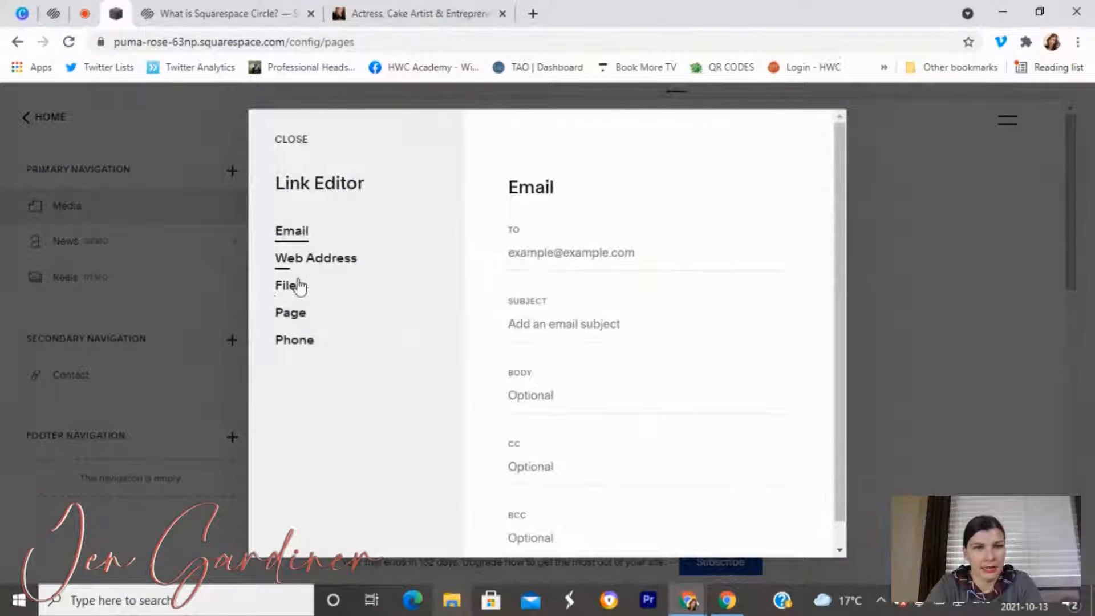
left_click(289, 315)
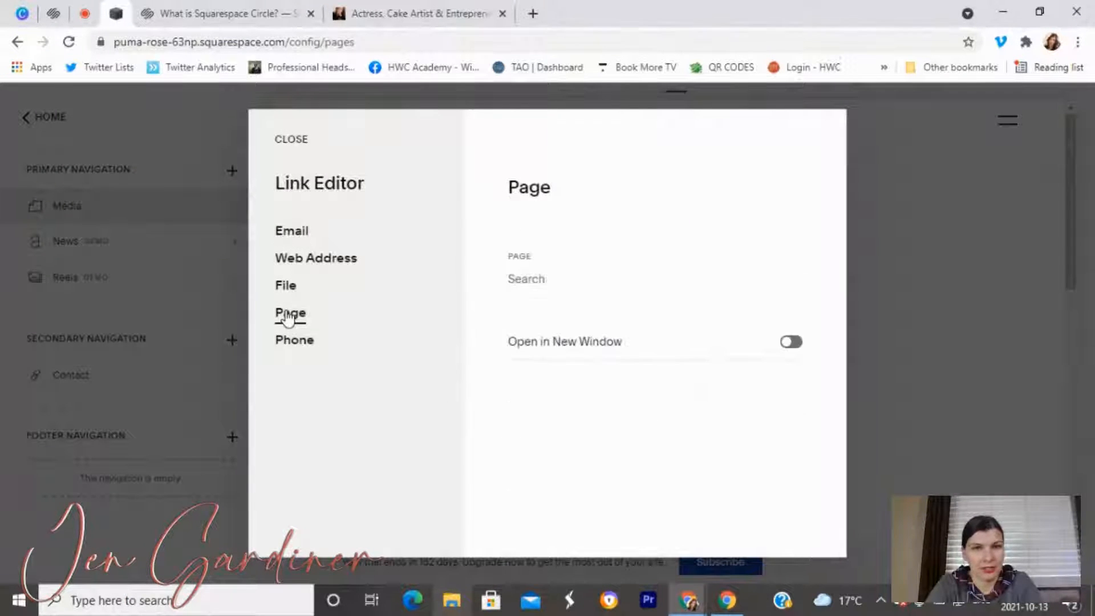
left_click(582, 272)
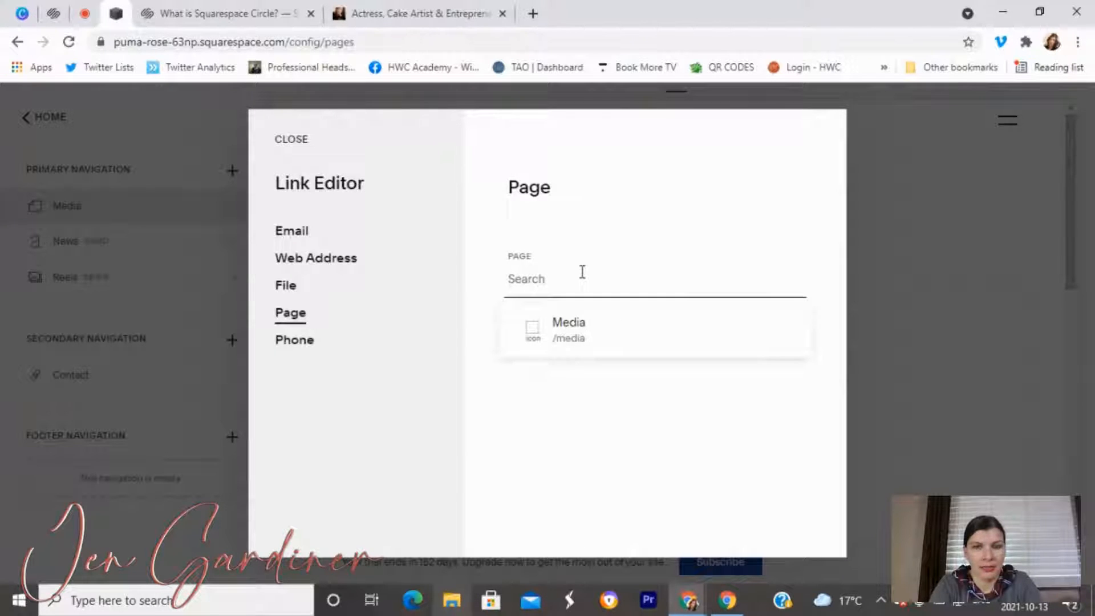
type("/hom")
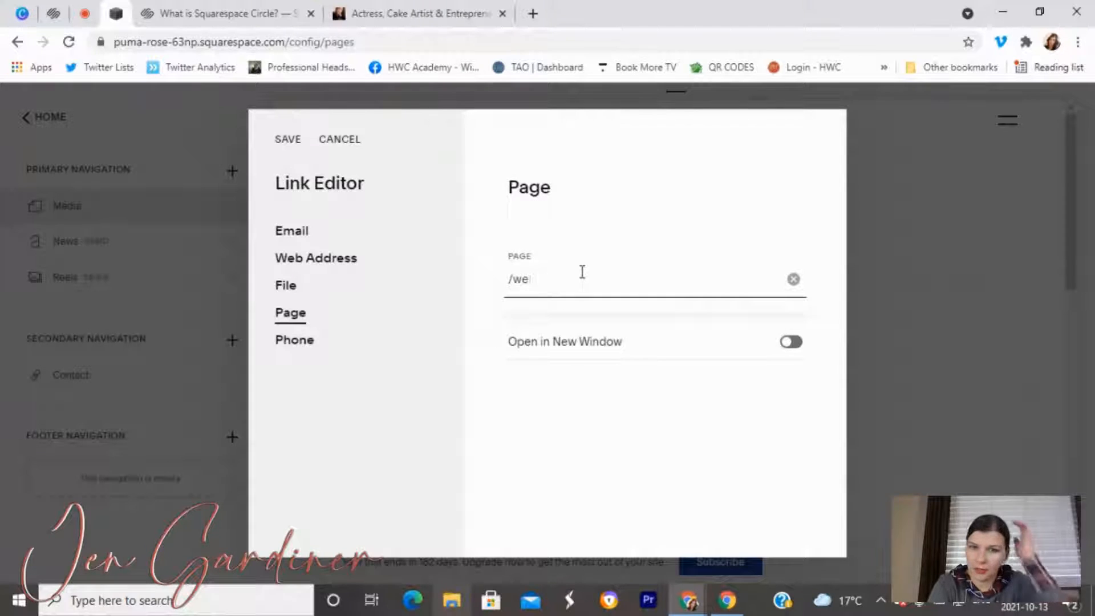
key("BackSpace")
key("BackSpace")
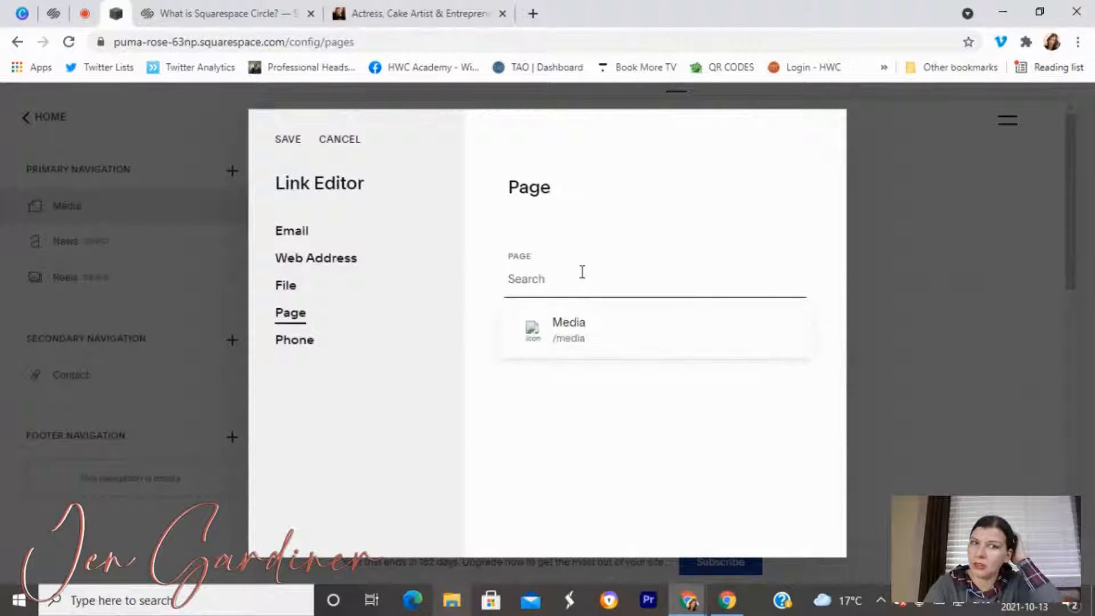
left_click(350, 139)
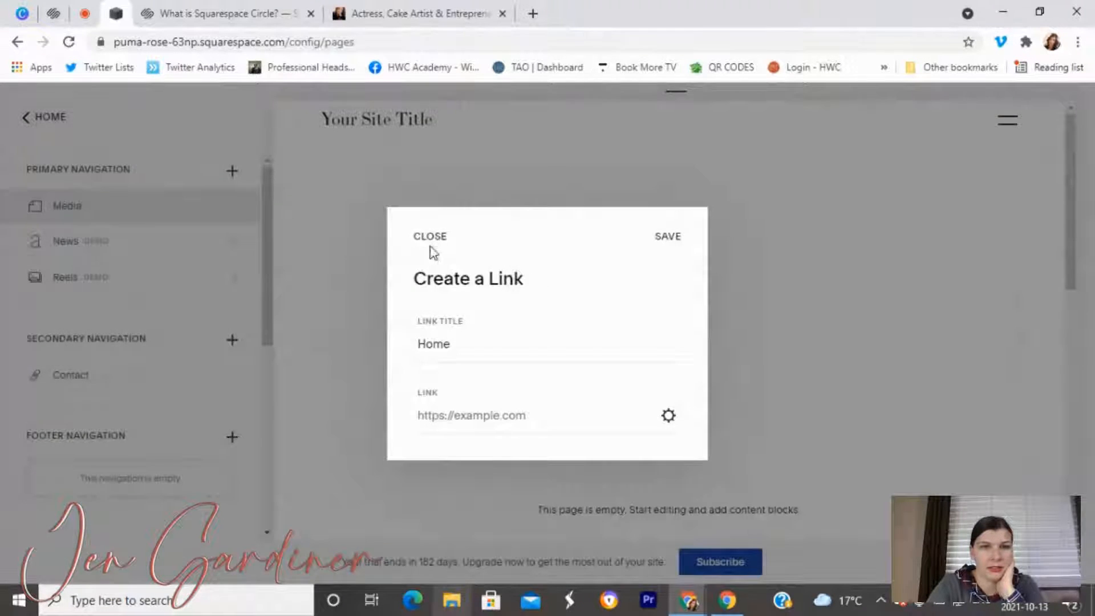
left_click(430, 238)
left_click(596, 378)
scroll(57, 420, "down", 5)
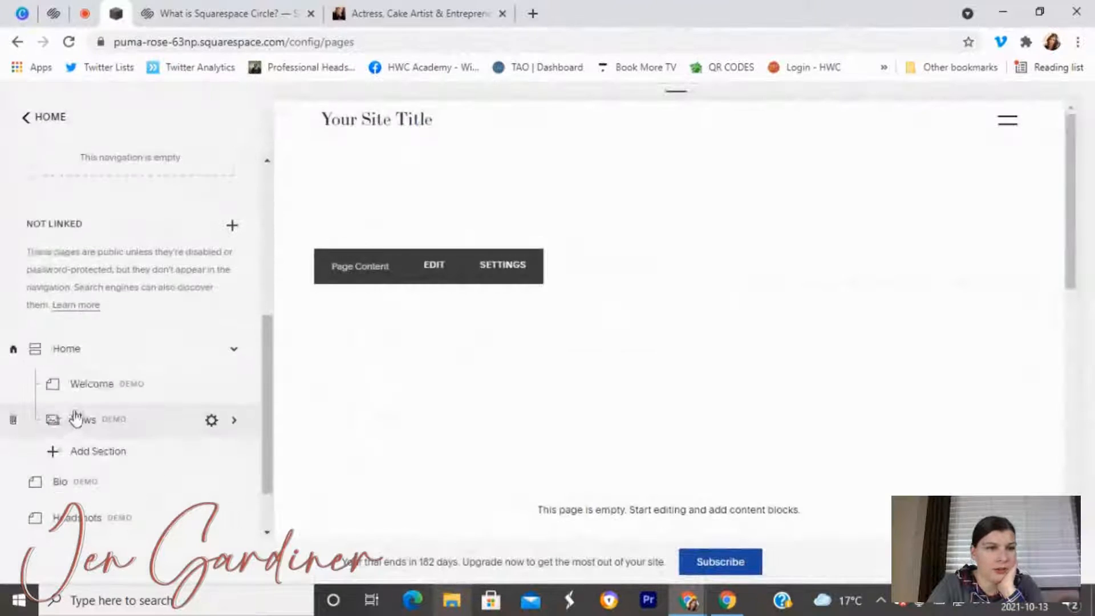
scroll(125, 356, "up", 5)
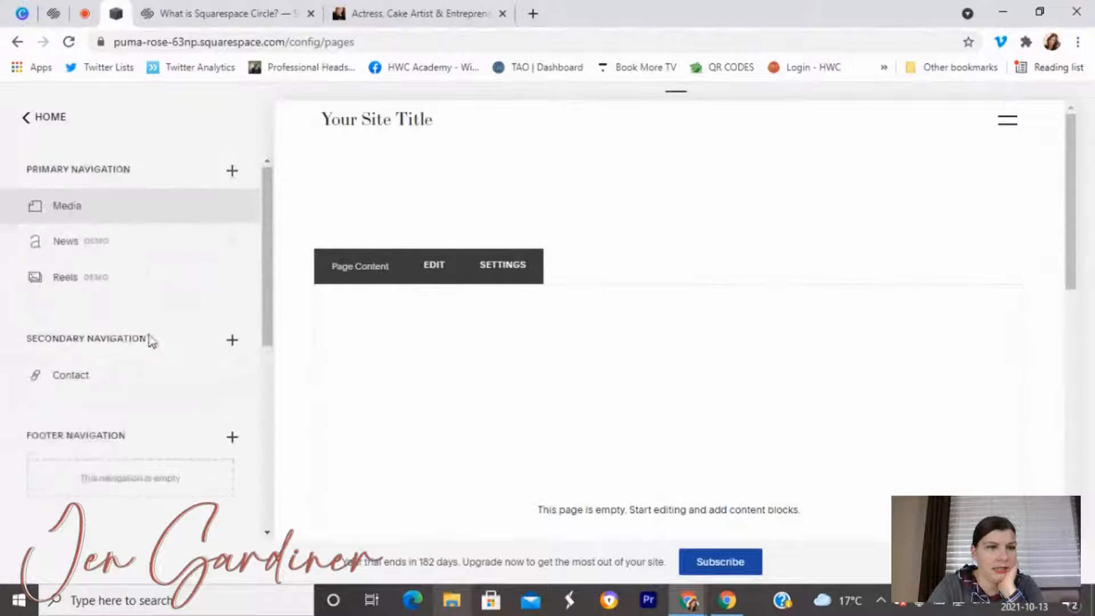
left_click(232, 171)
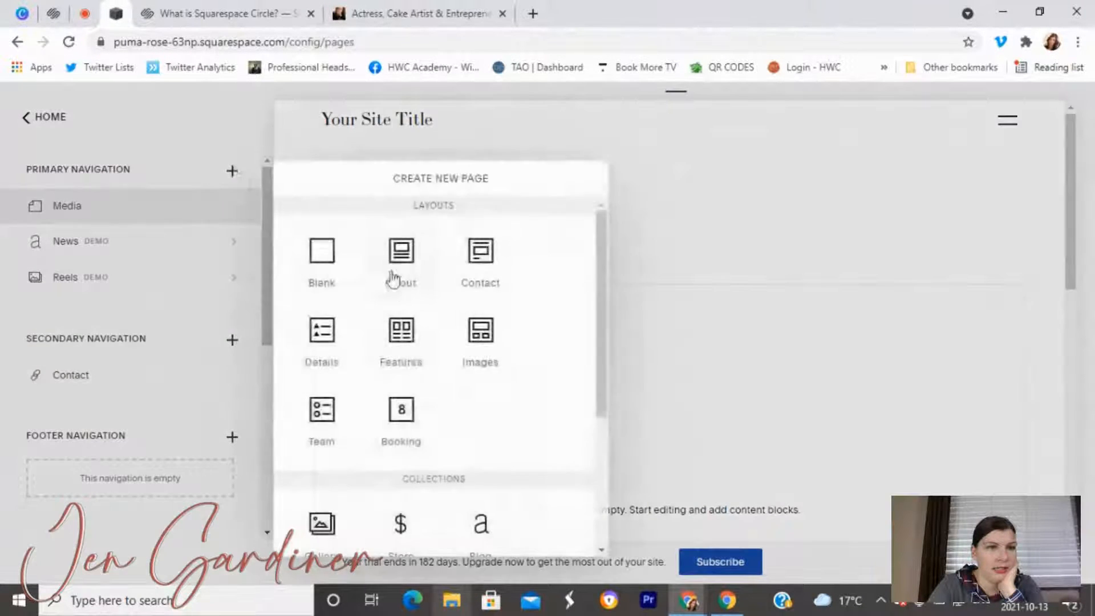
left_click(333, 268)
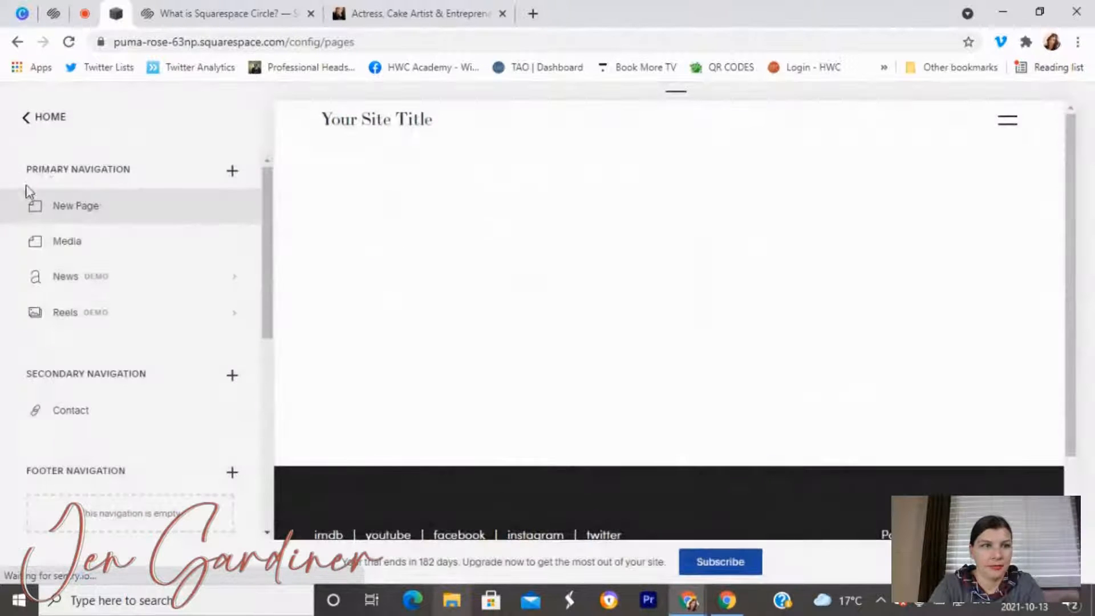
left_click(13, 207)
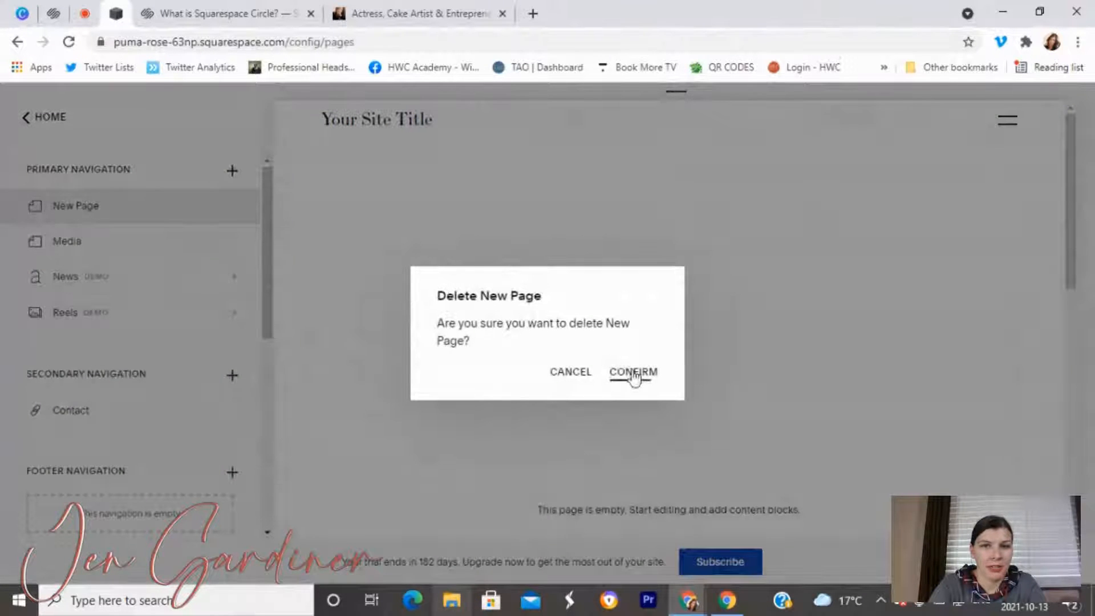
key("Return")
left_click(232, 170)
scroll(388, 454, "down", 1)
scroll(388, 454, "down", 4)
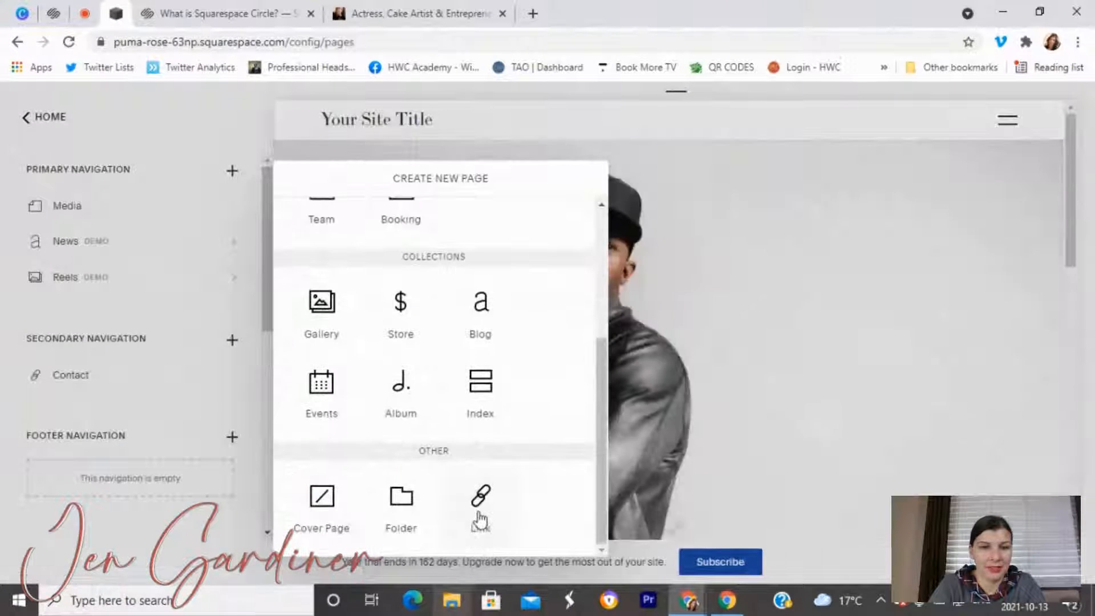
left_click(480, 520)
left_click(483, 344)
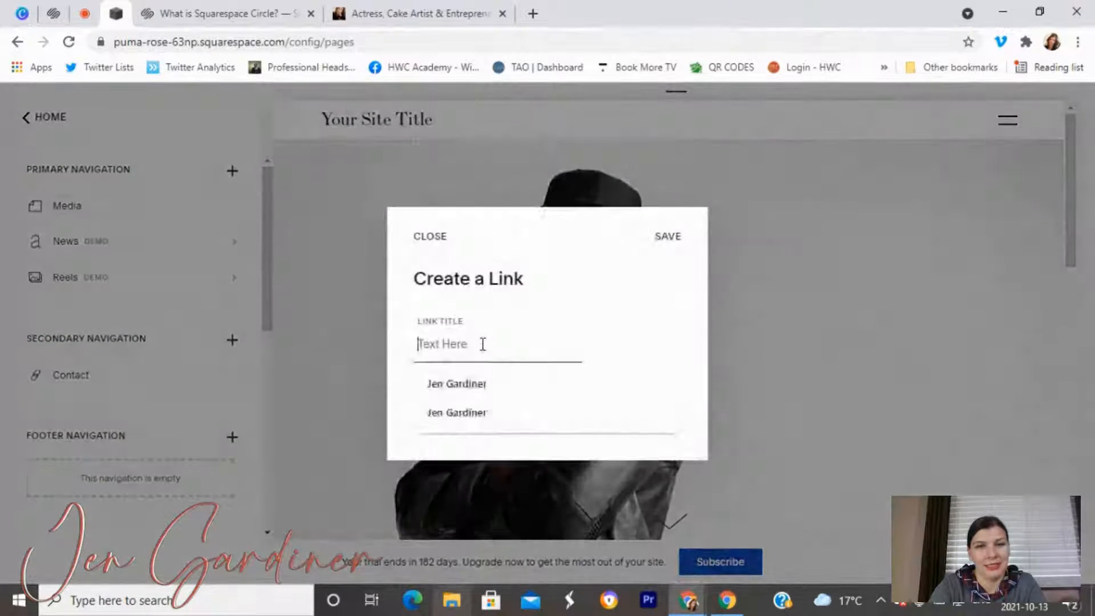
type("Home")
left_click(514, 427)
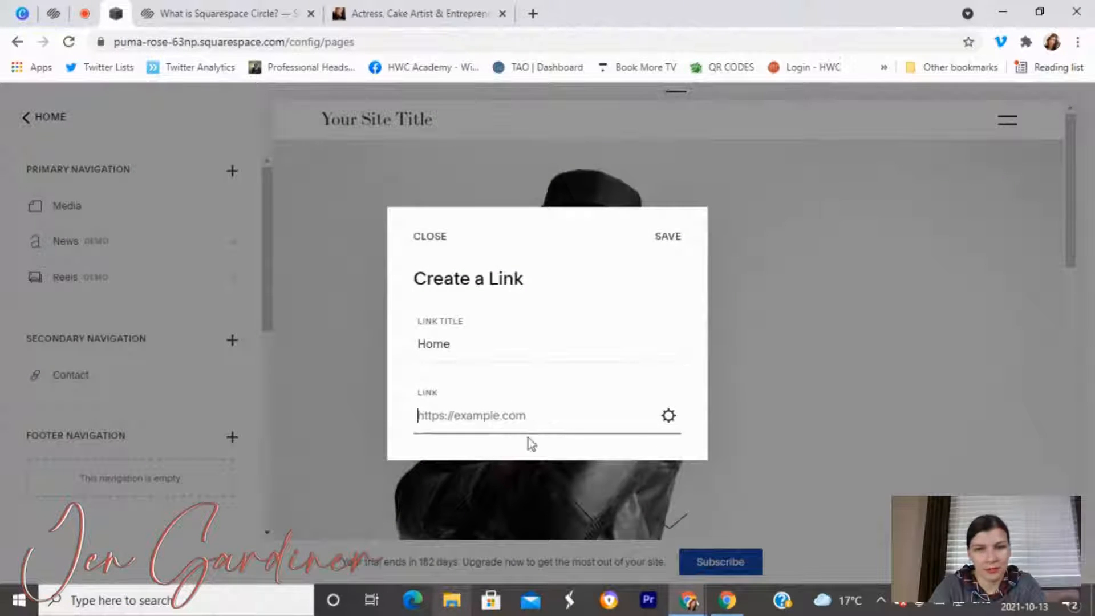
left_click(664, 422)
left_click(290, 313)
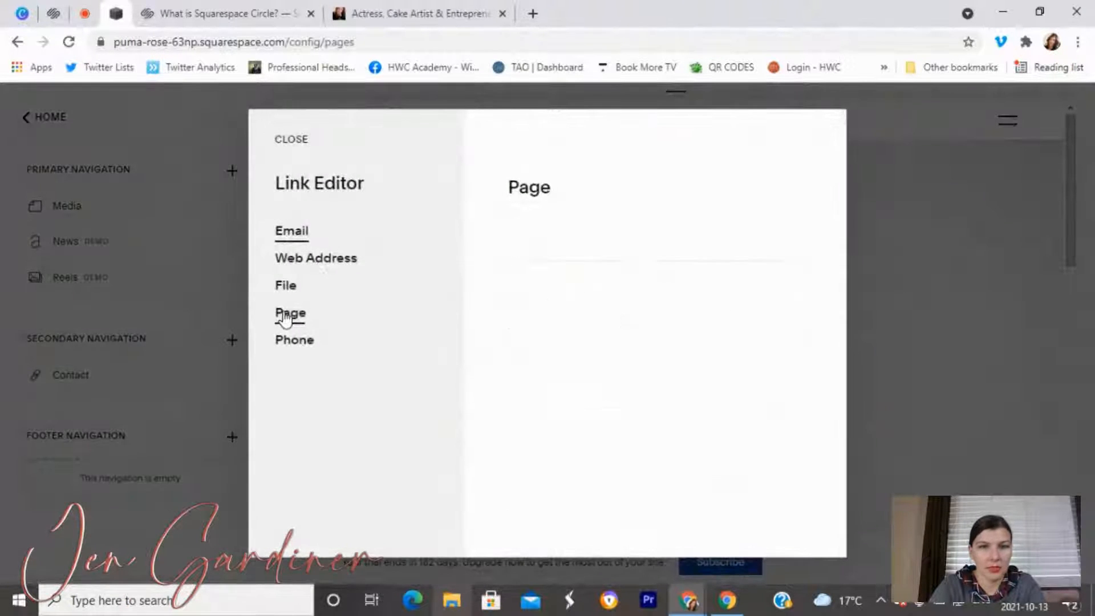
left_click(588, 281)
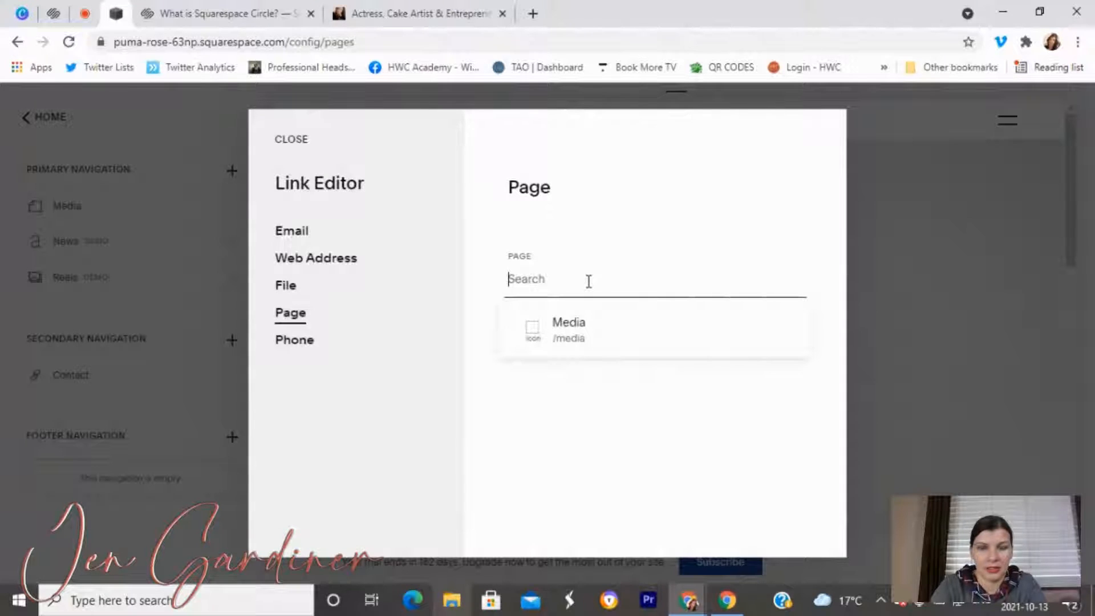
type("/home")
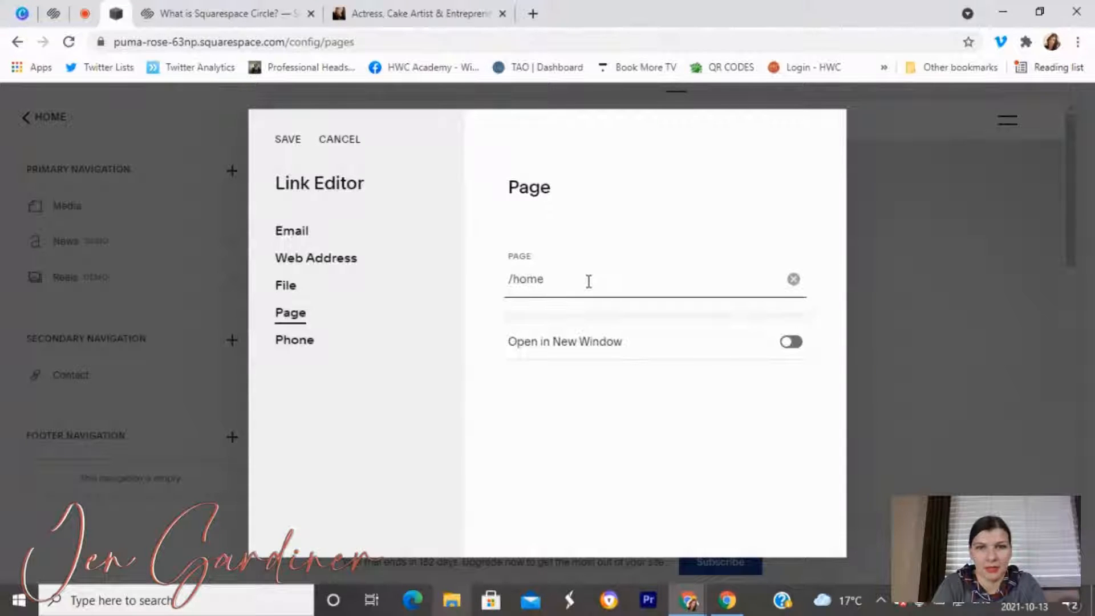
key("BackSpace")
key("BackSpace")
key("BackSpace")
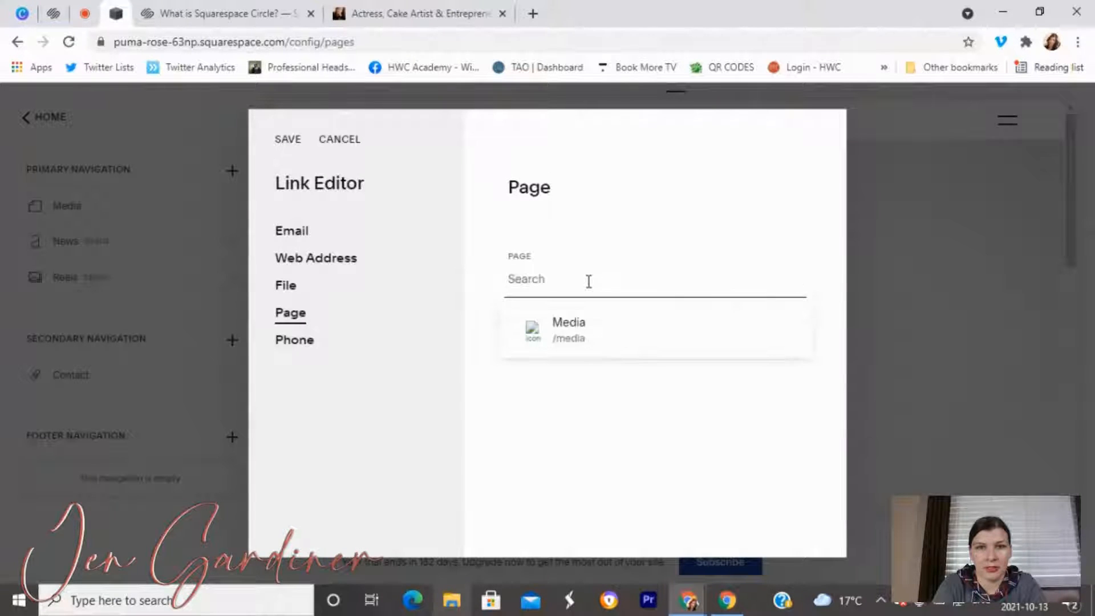
type("/home")
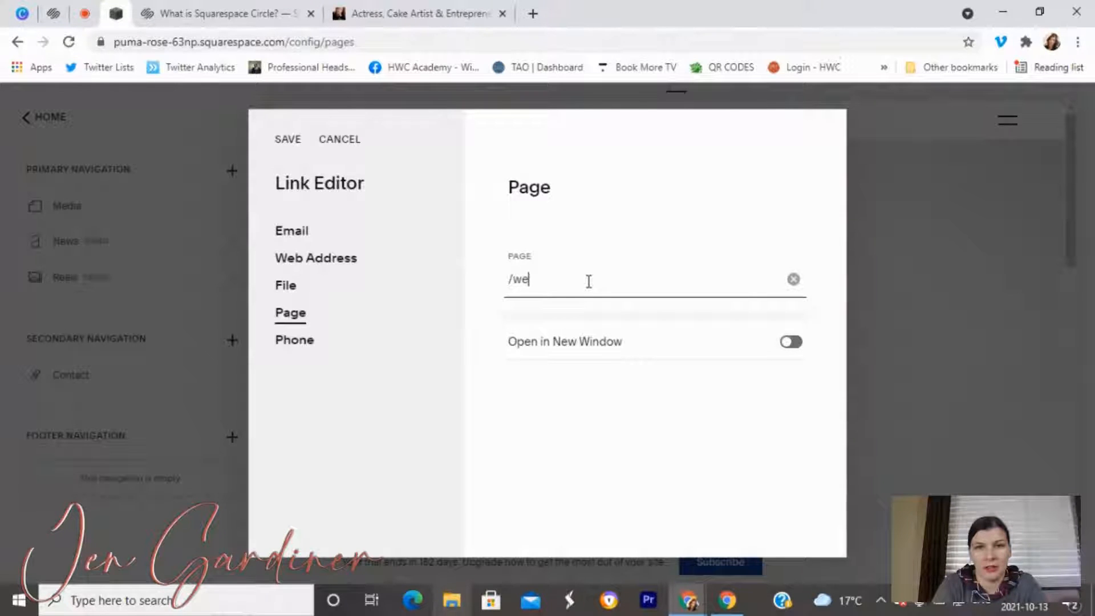
type("m")
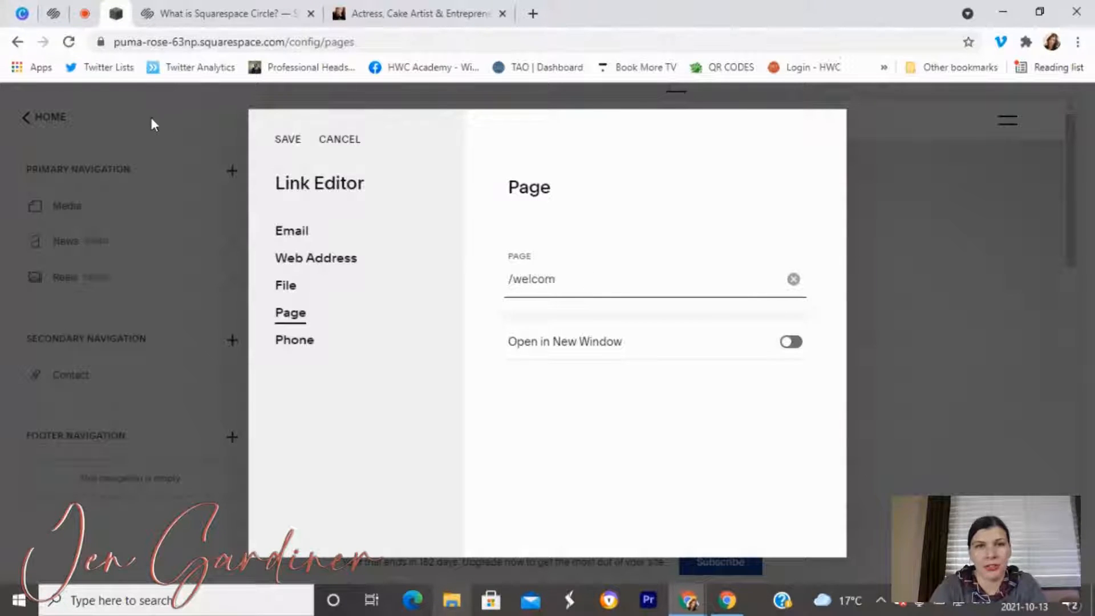
left_click(339, 139)
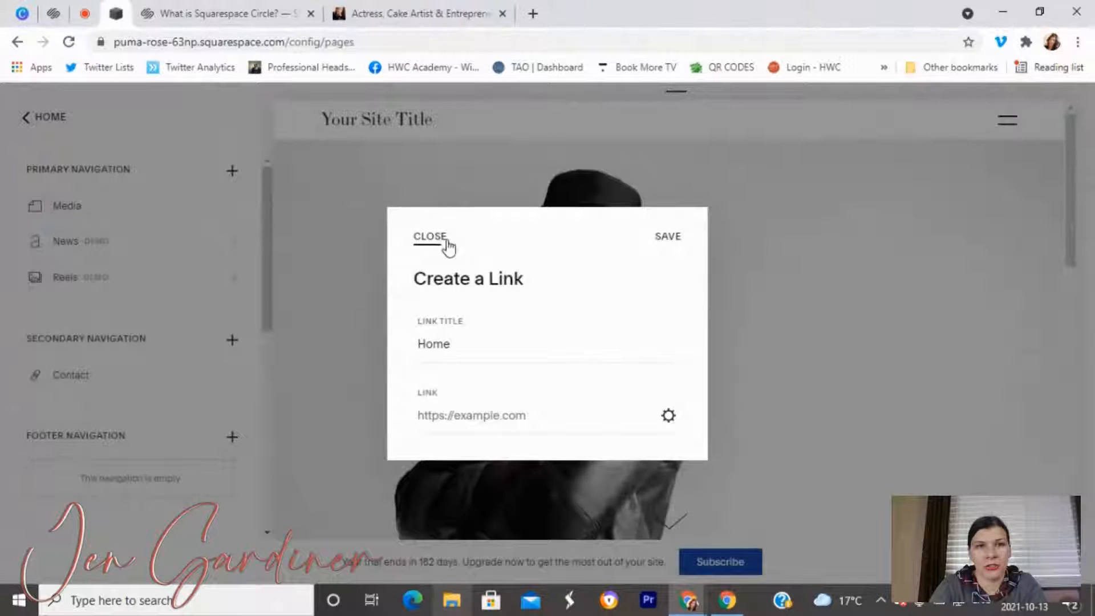
left_click(447, 241)
left_click(607, 369)
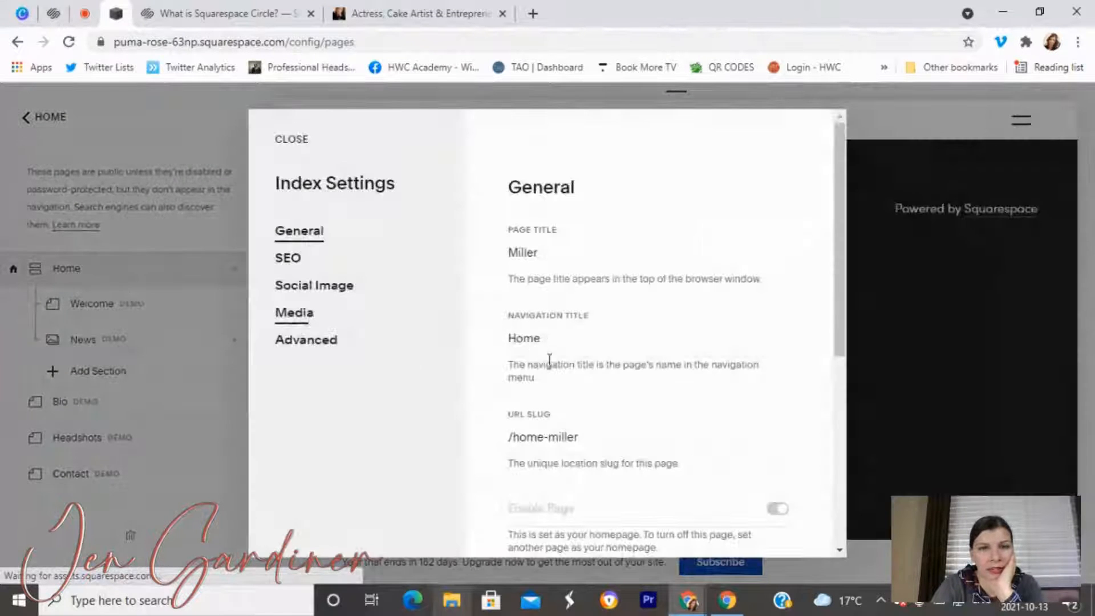
Trim the Home index URL slug from /home-miller to /home and save.
left_click_drag(583, 438, 511, 435)
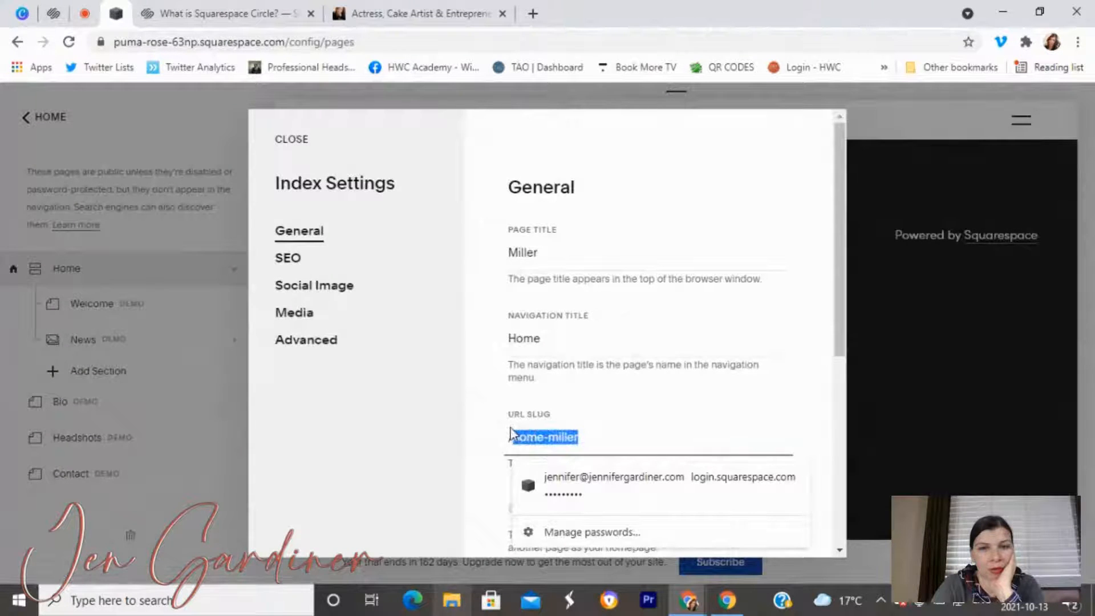
left_click(598, 441)
key("BackSpace")
key("BackSpace")
key("BackSpace")
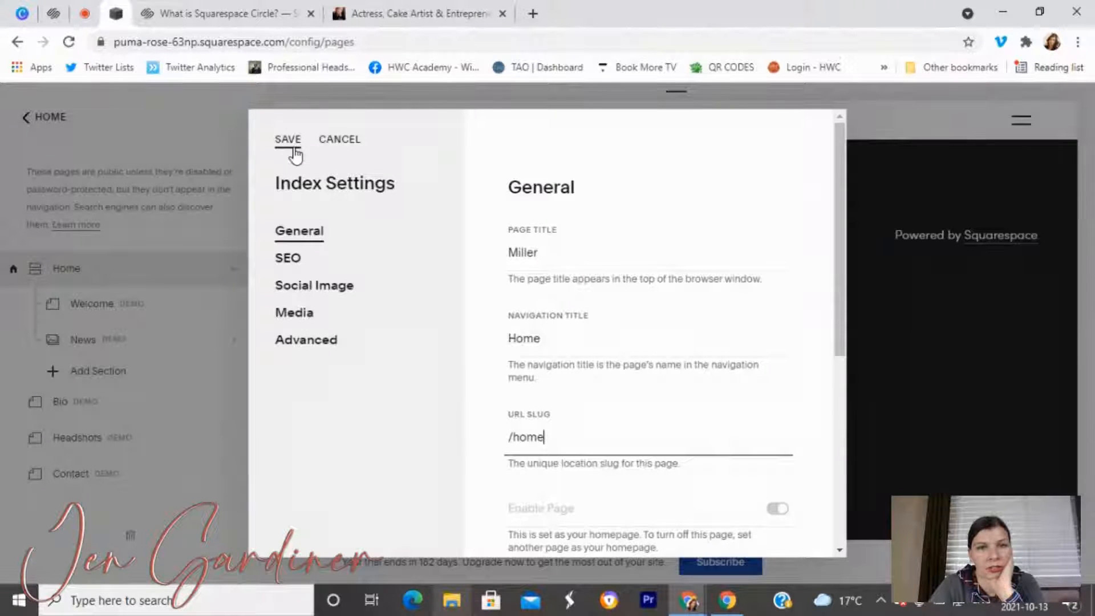
left_click(288, 141)
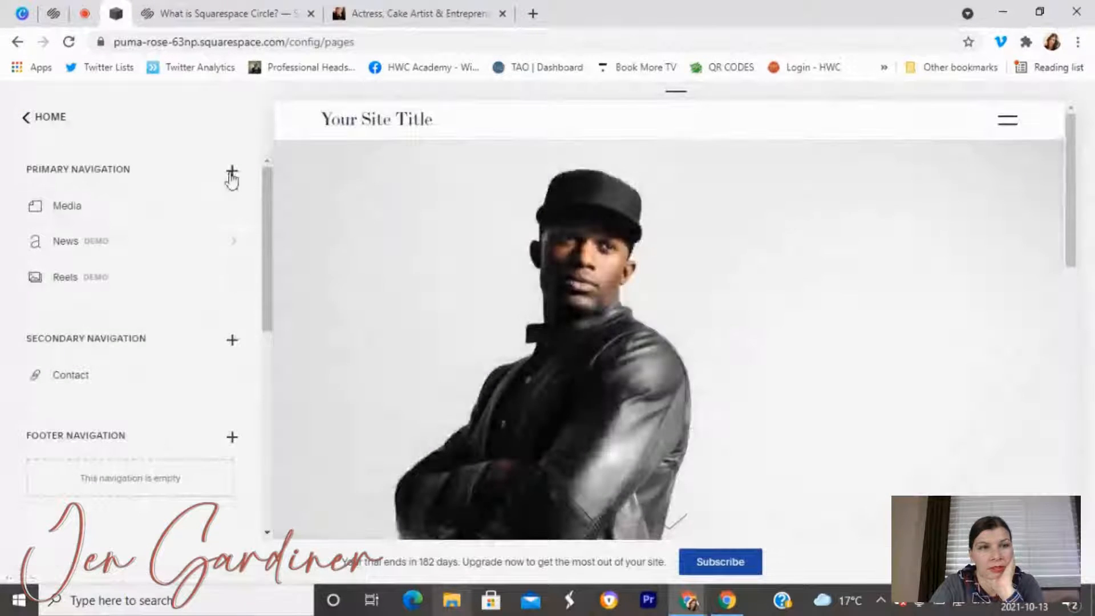
Add a new navigation link titled Home.
left_click(231, 174)
scroll(422, 434, "down", 3)
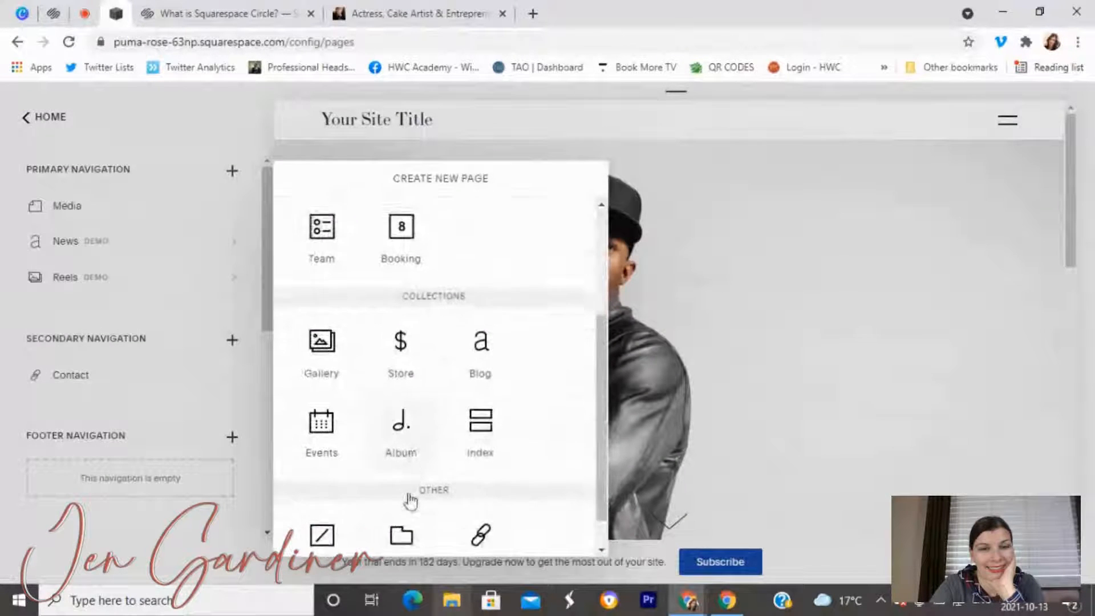
left_click(477, 494)
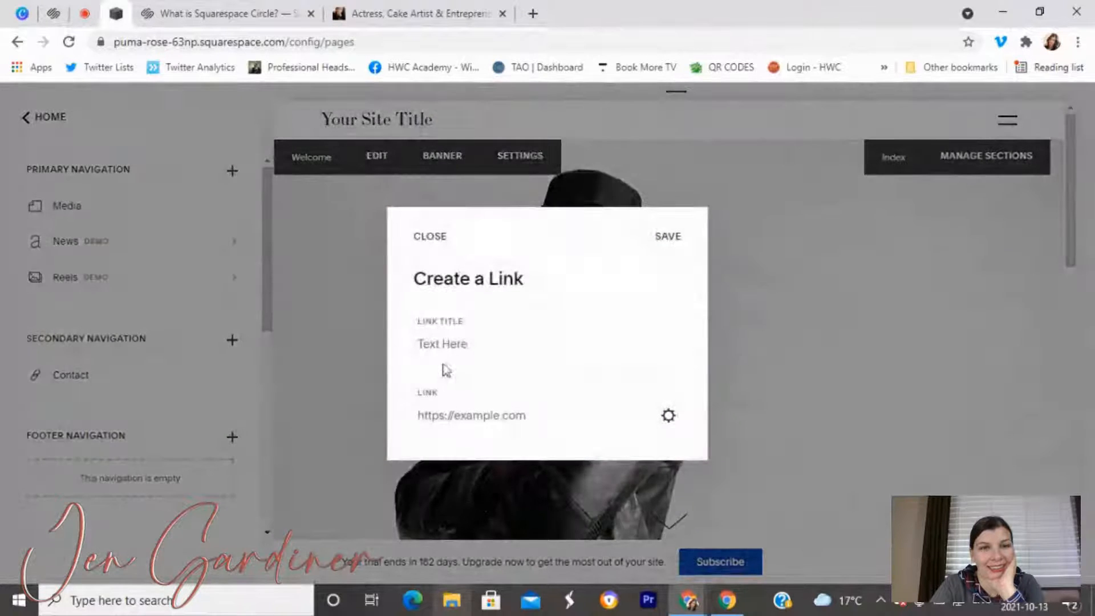
left_click(442, 346)
type("Home")
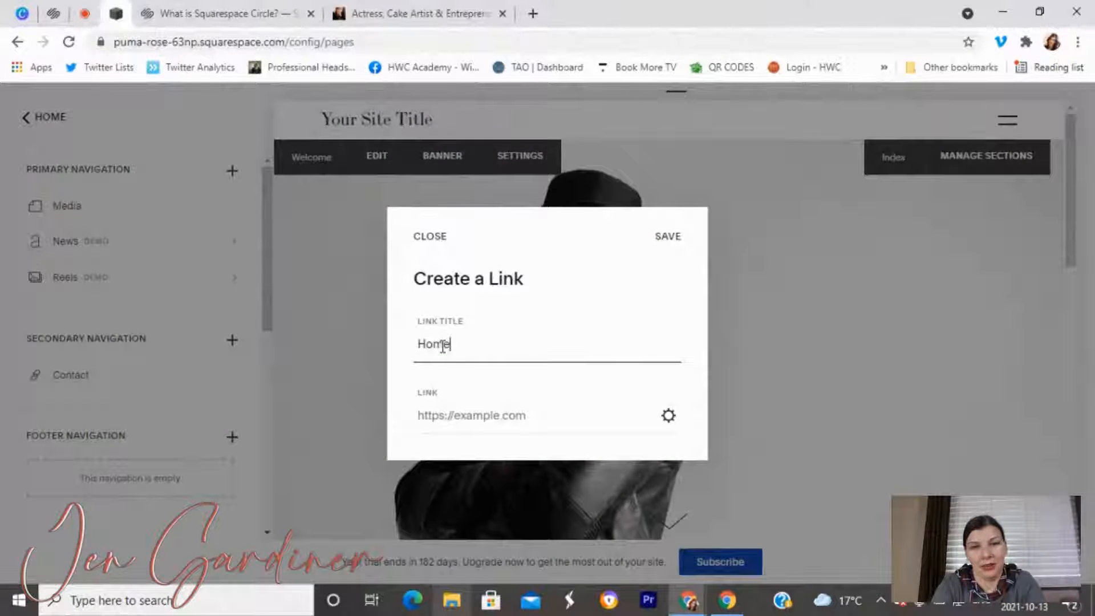
Point the Home link to the /home page, opening in the same window, and save.
left_click(668, 416)
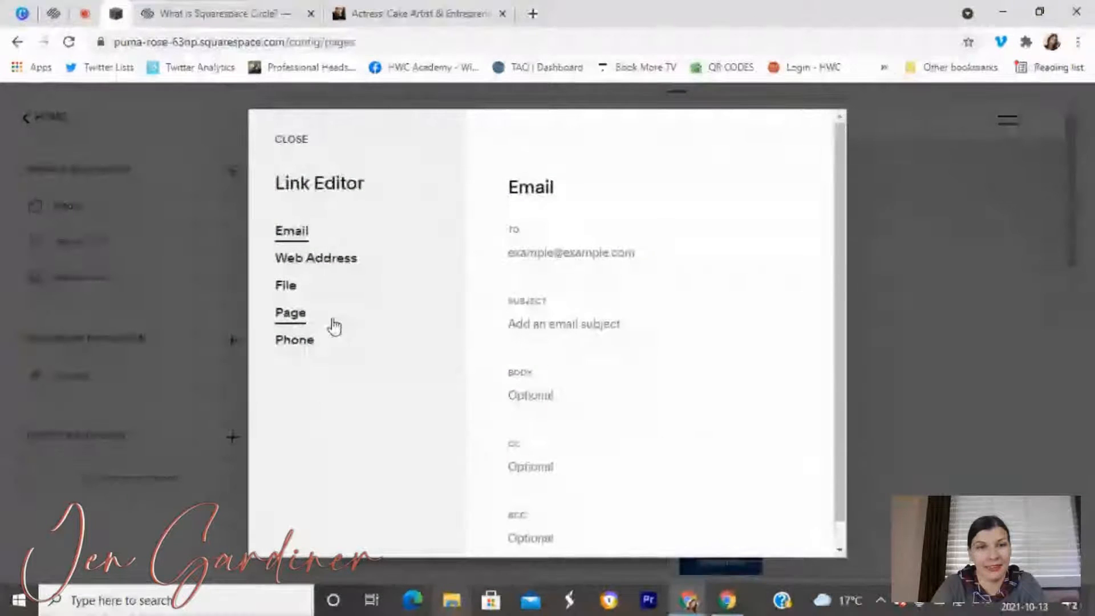
left_click(330, 320)
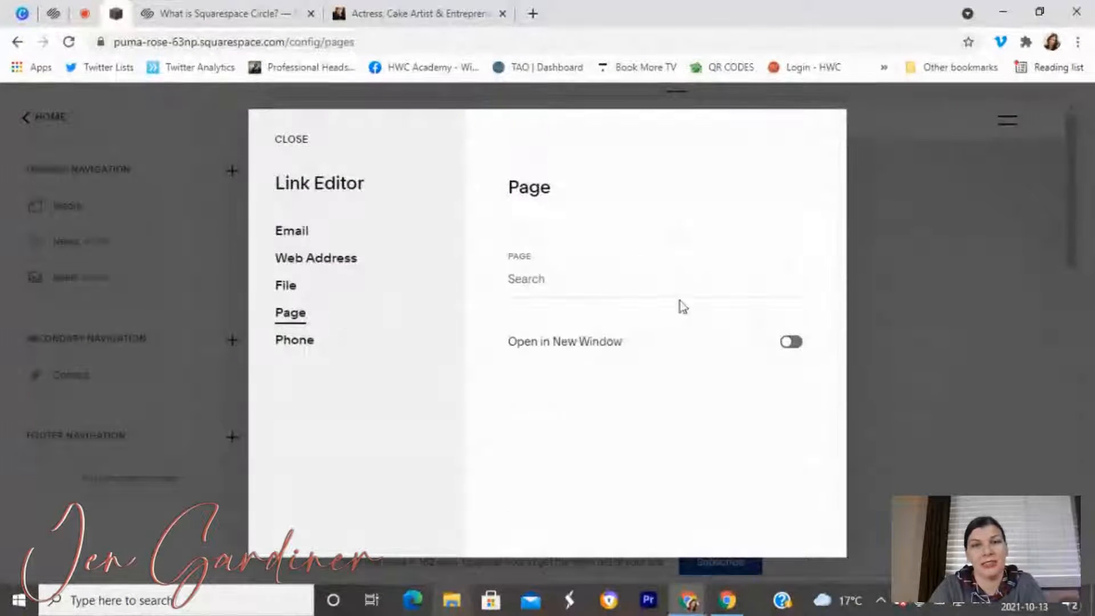
left_click(645, 285)
type("/home")
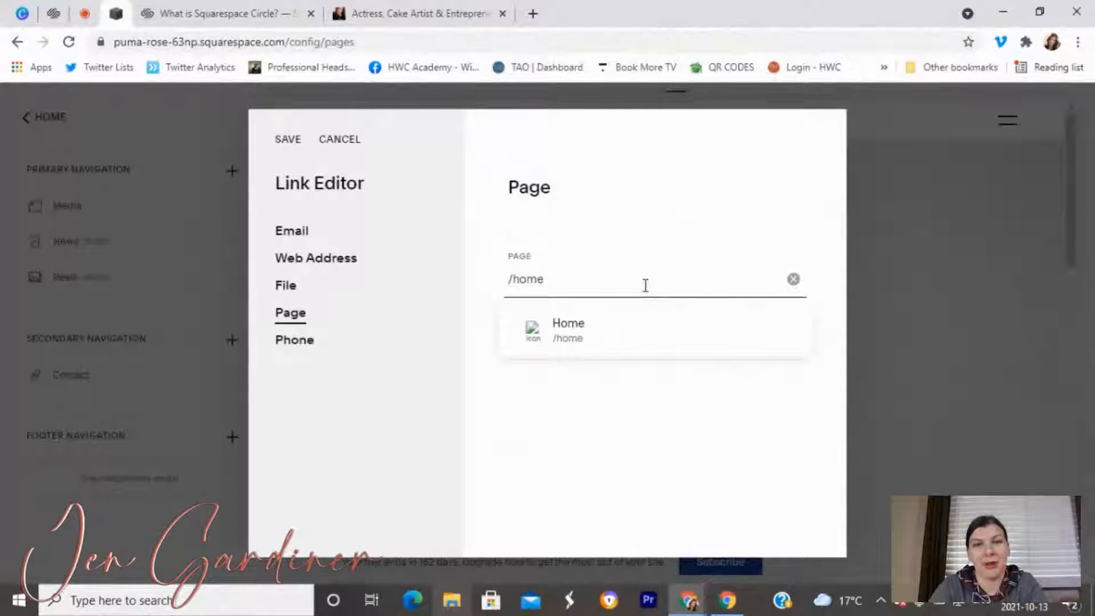
left_click(614, 333)
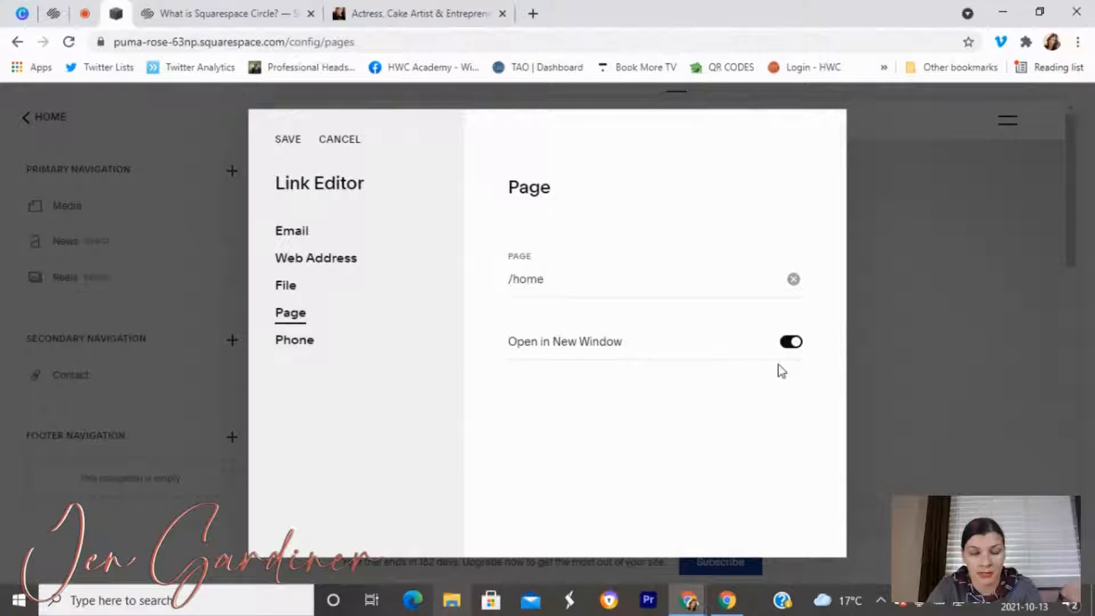
left_click(790, 343)
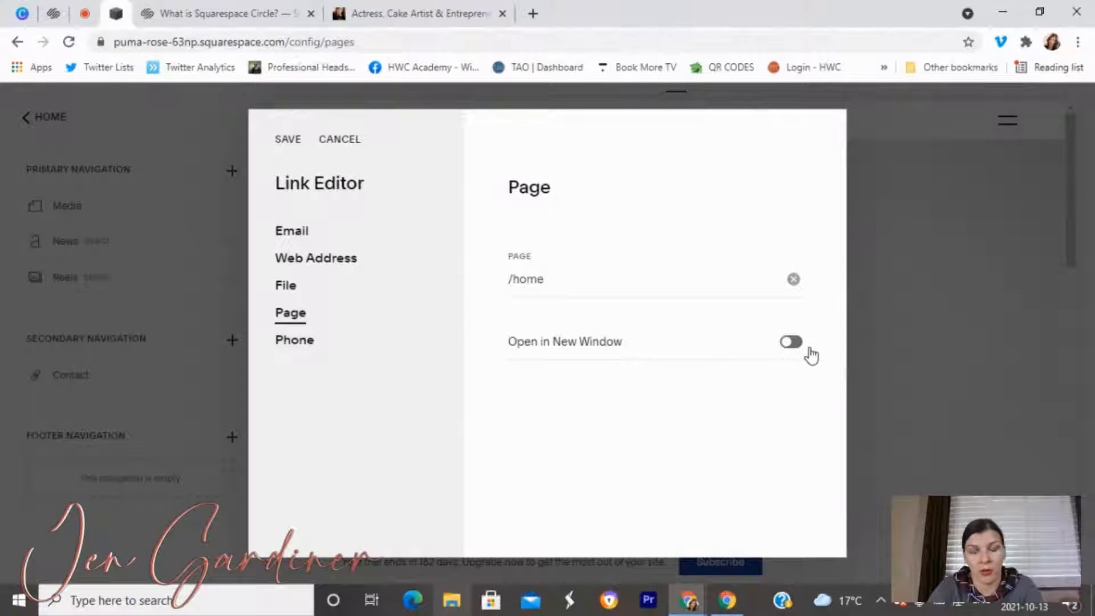
left_click(288, 139)
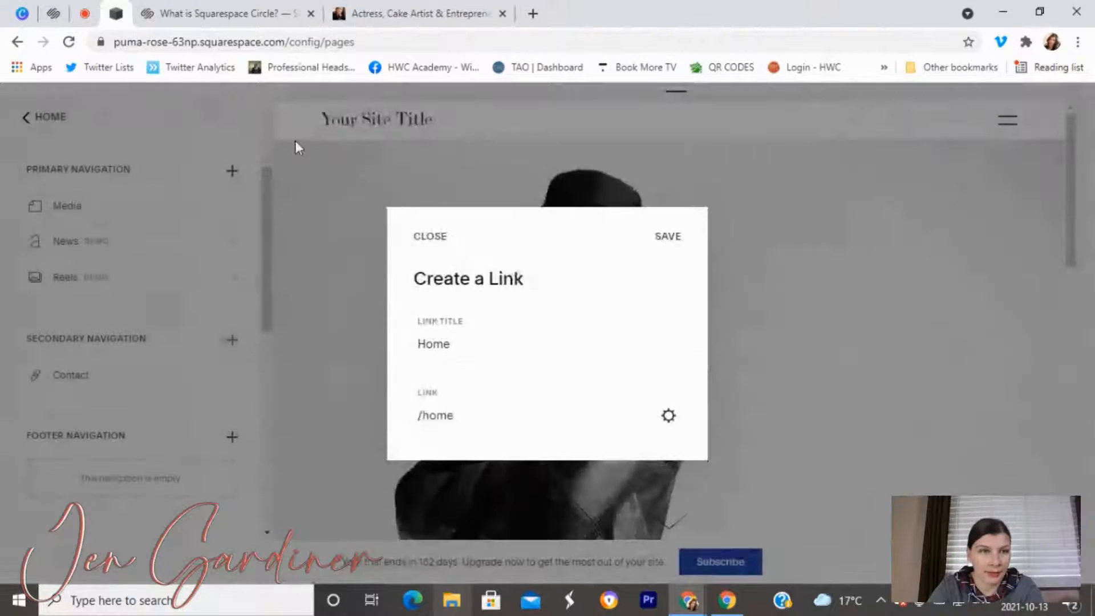
left_click(674, 242)
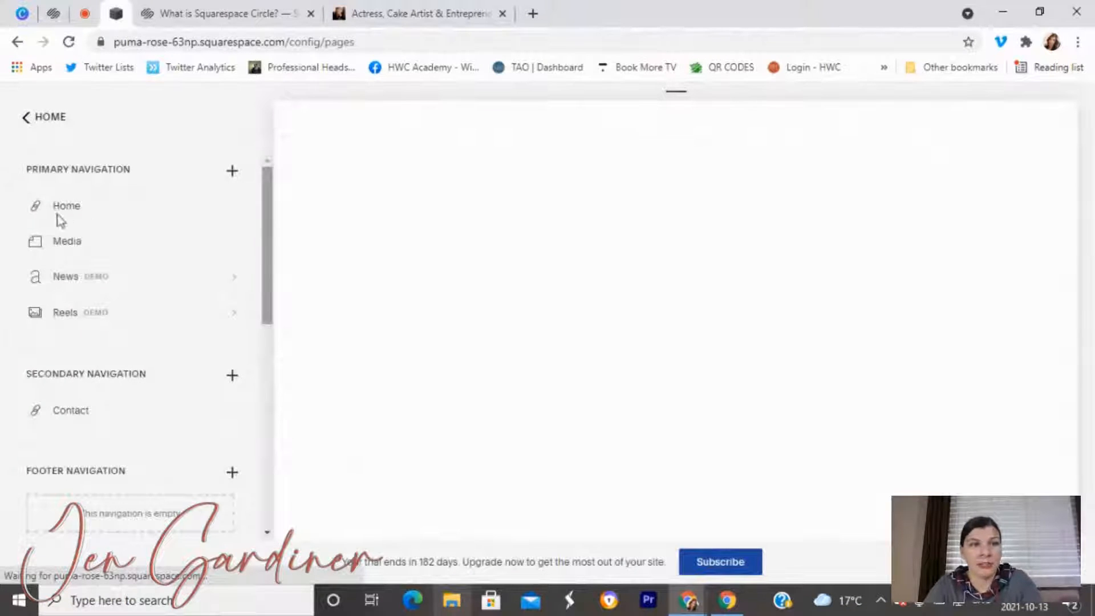
Look through the home page's index settings in its Advanced, Media and General tabs.
scroll(147, 317, "down", 7)
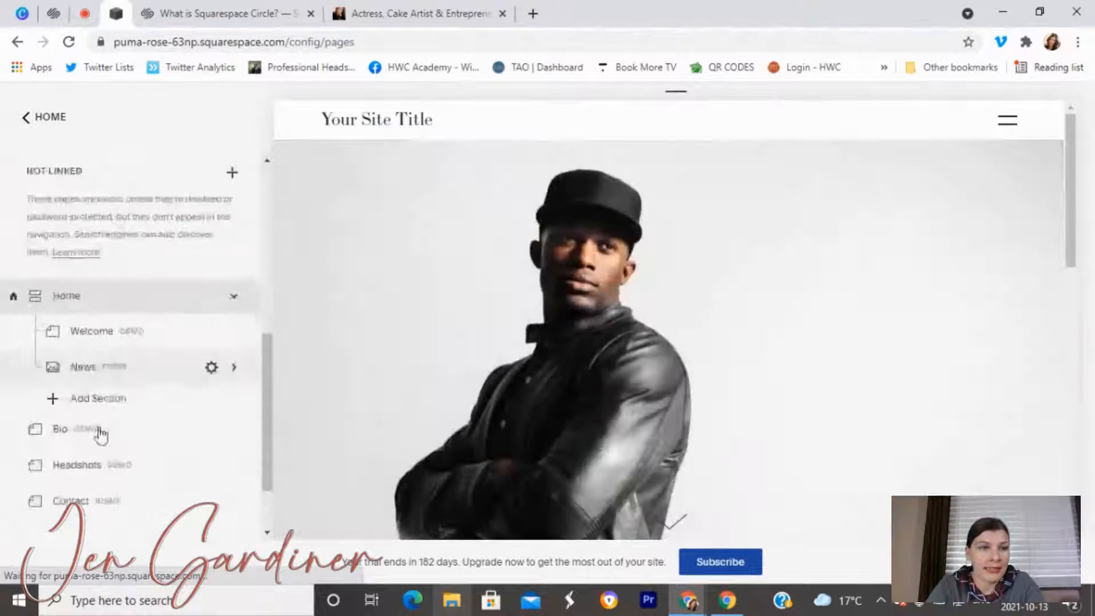
scroll(99, 429, "down", 2)
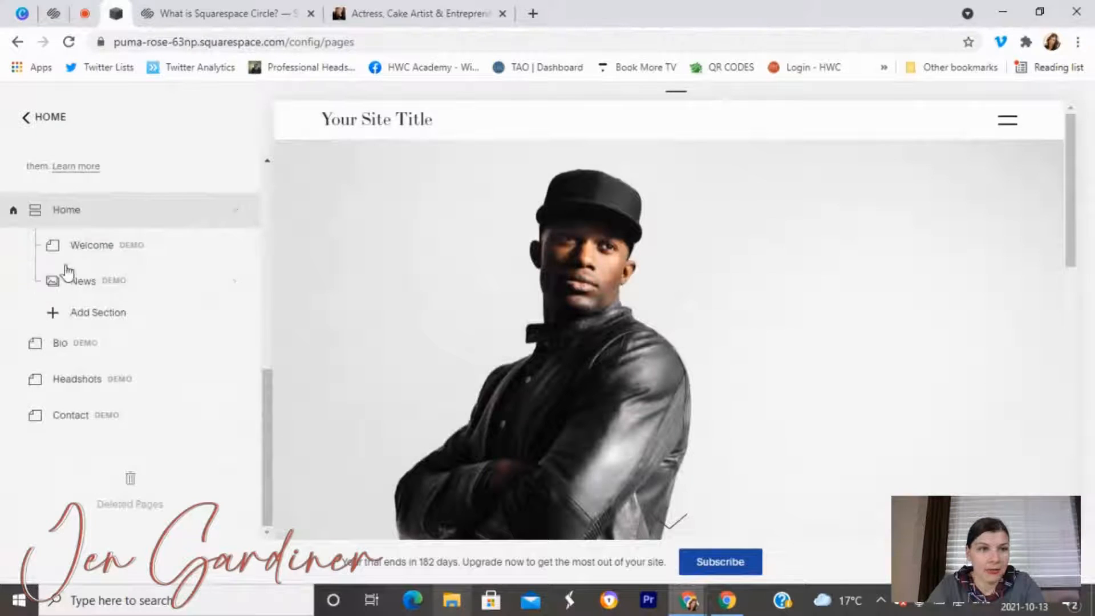
scroll(152, 293, "up", 5)
scroll(151, 298, "down", 5)
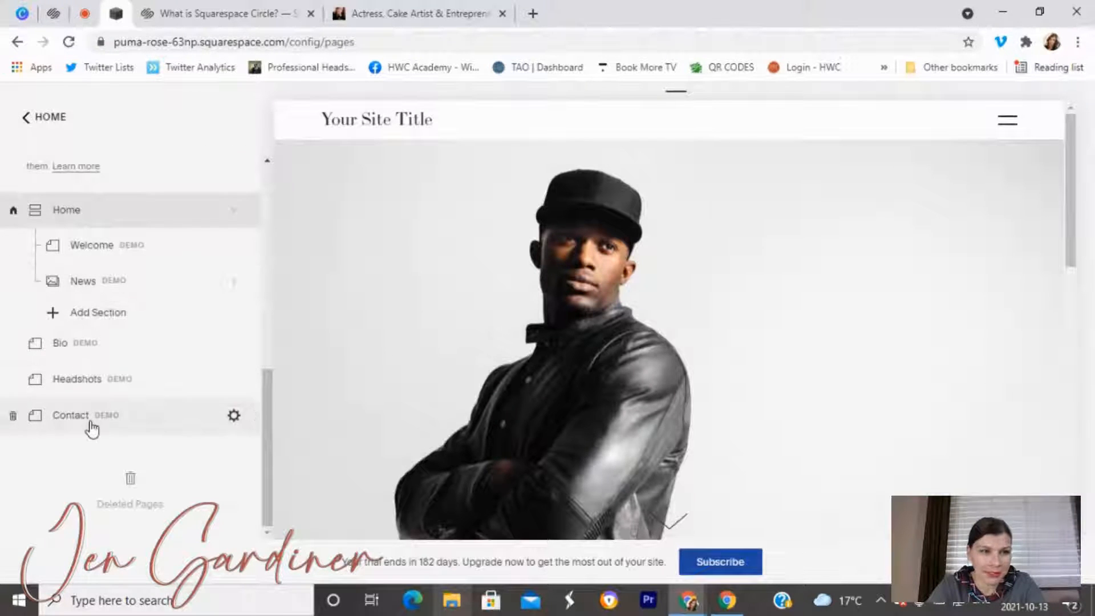
scroll(86, 308, "up", 5)
scroll(91, 319, "up", 1)
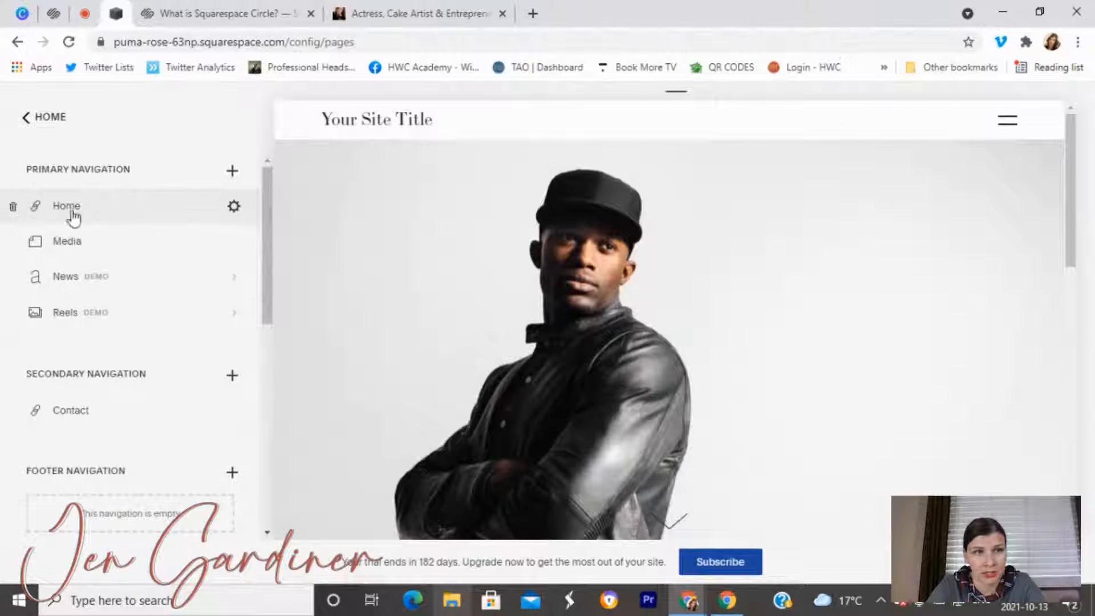
scroll(97, 342, "down", 8)
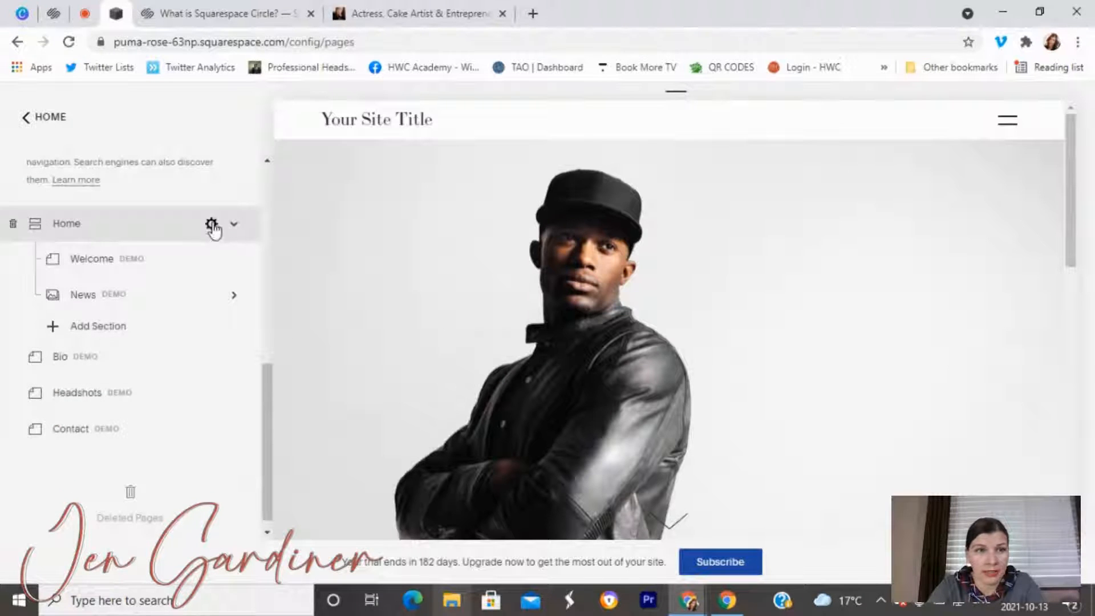
scroll(557, 365, "down", 5)
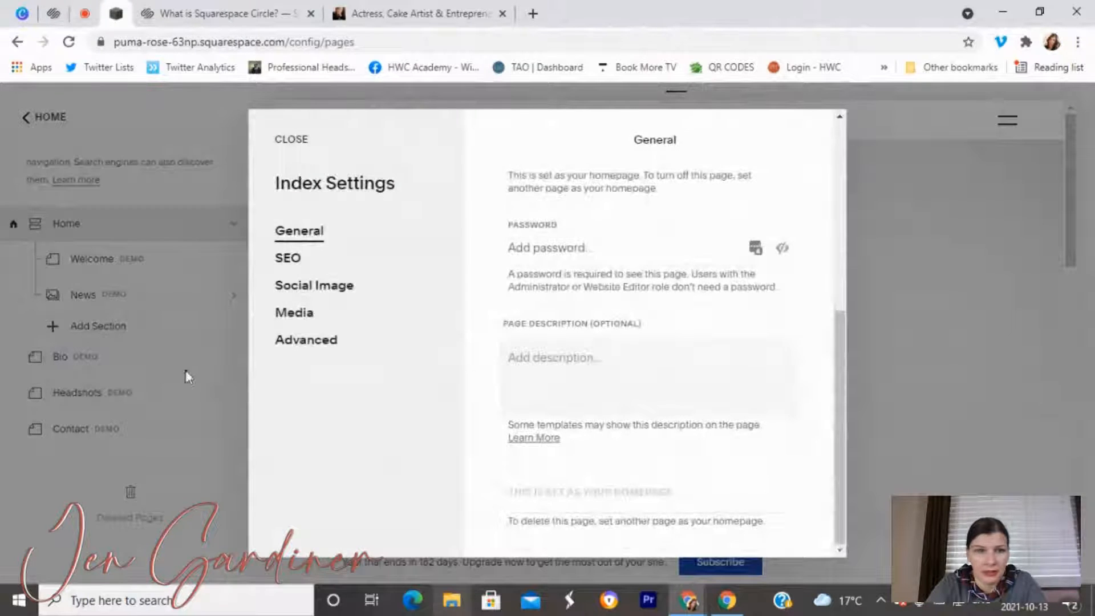
left_click(306, 340)
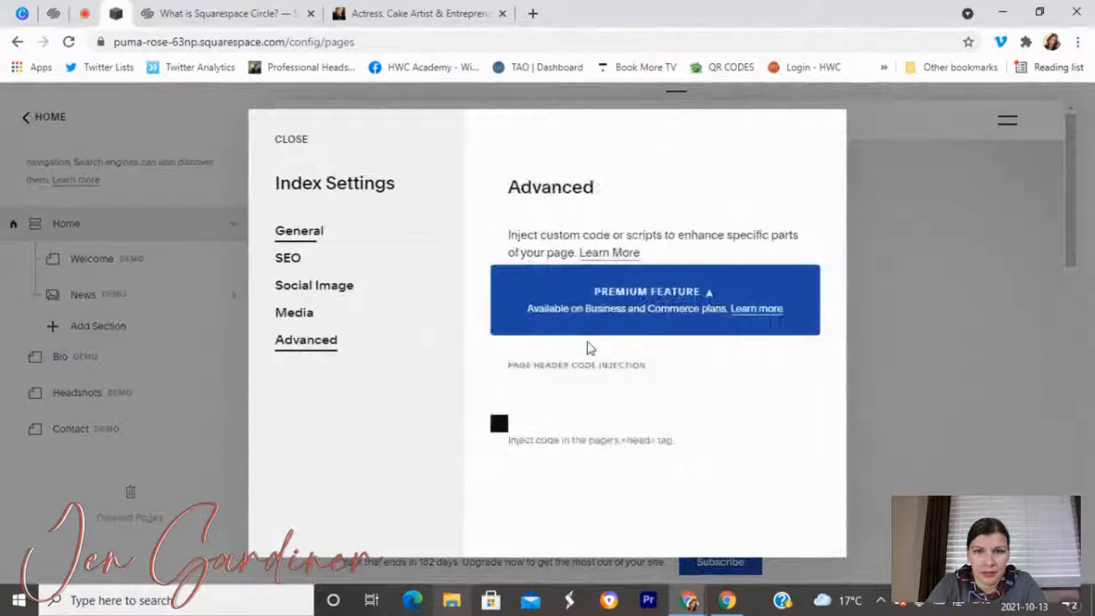
left_click(291, 312)
left_click(318, 237)
Close the home index settings and bring up the Headshots page settings.
scroll(626, 295, "down", 5)
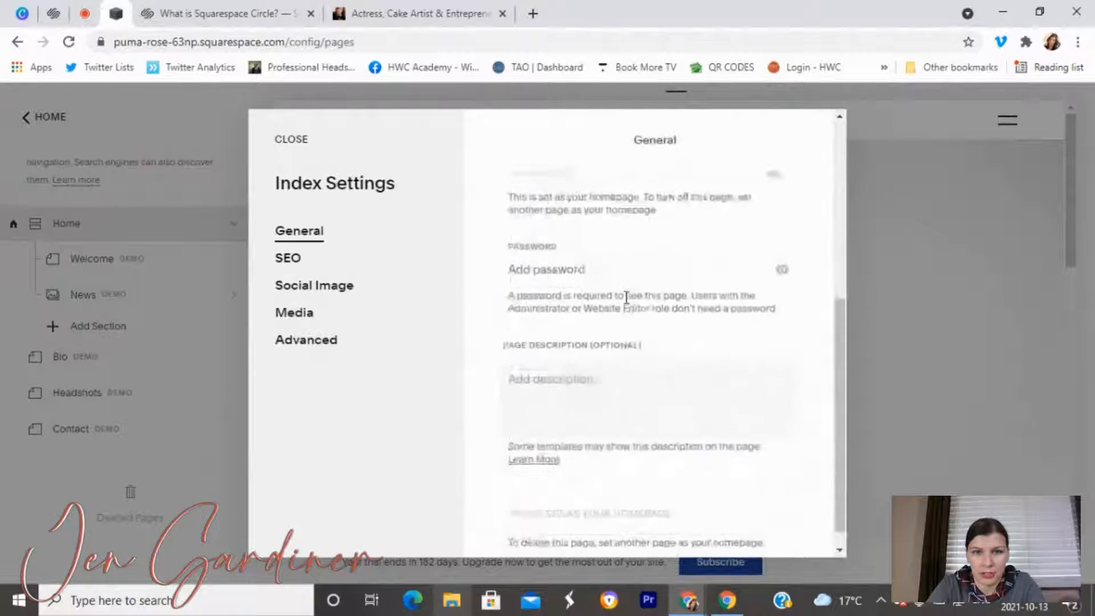
left_click(279, 142)
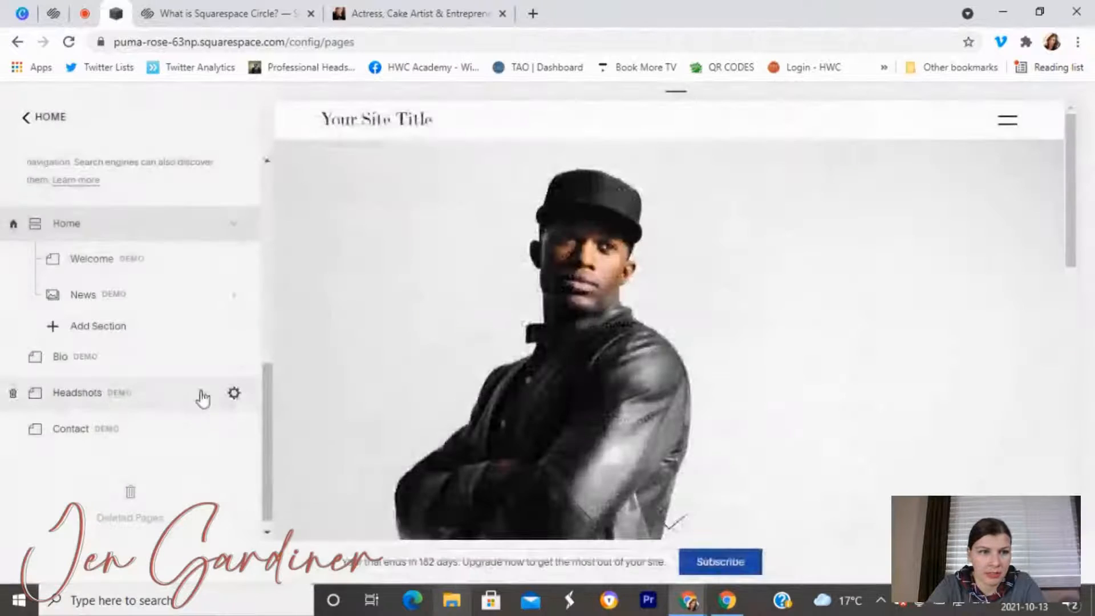
left_click(233, 395)
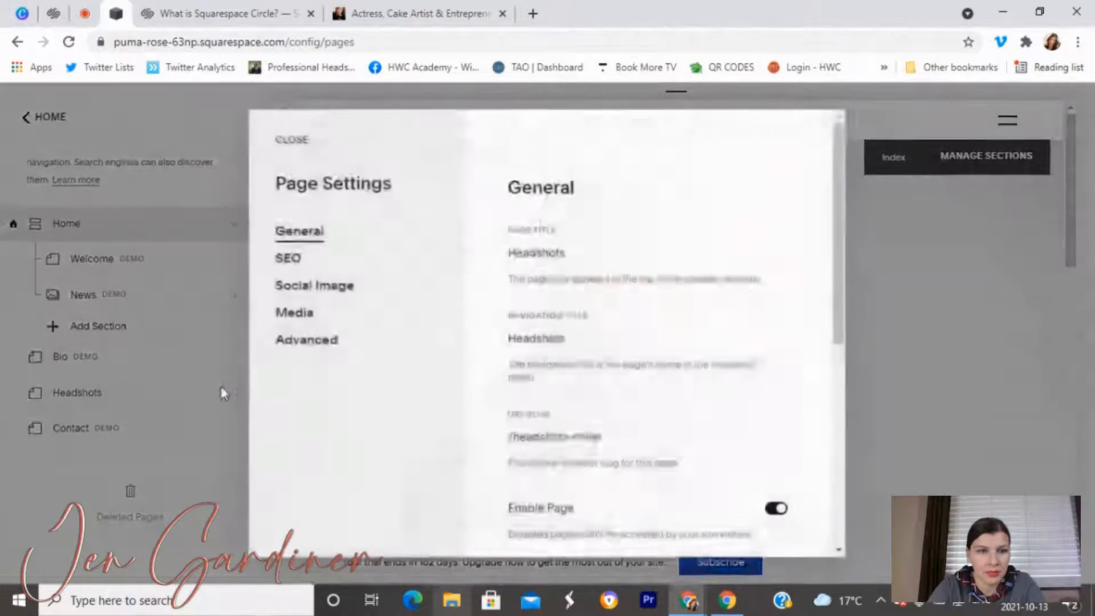
Check the Headshots settings, then the Bio settings, close both, and scroll the Pages list.
scroll(658, 384, "down", 5)
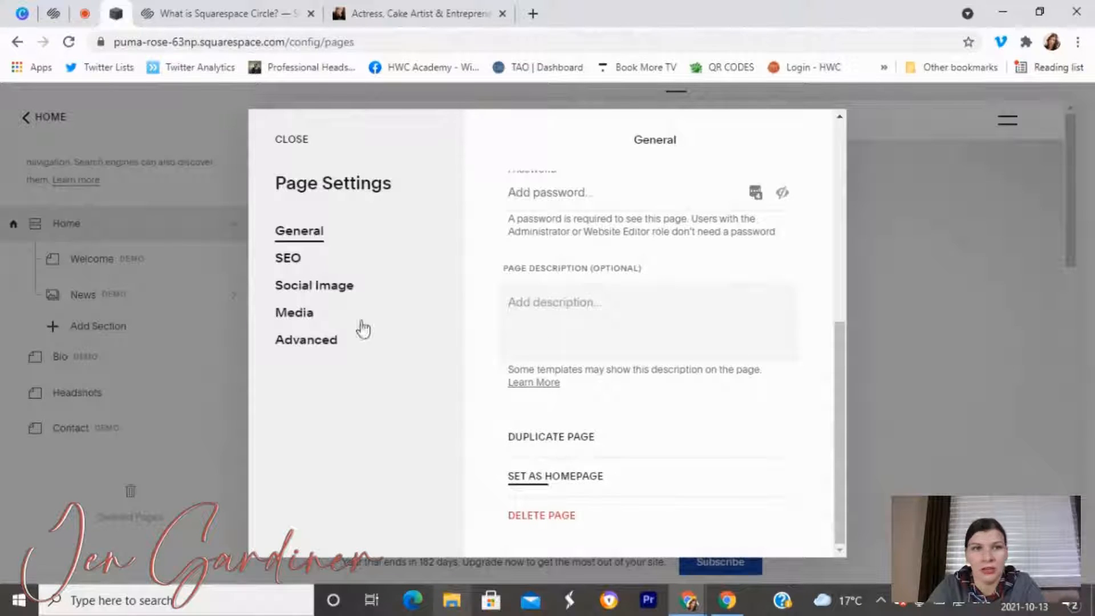
left_click(292, 140)
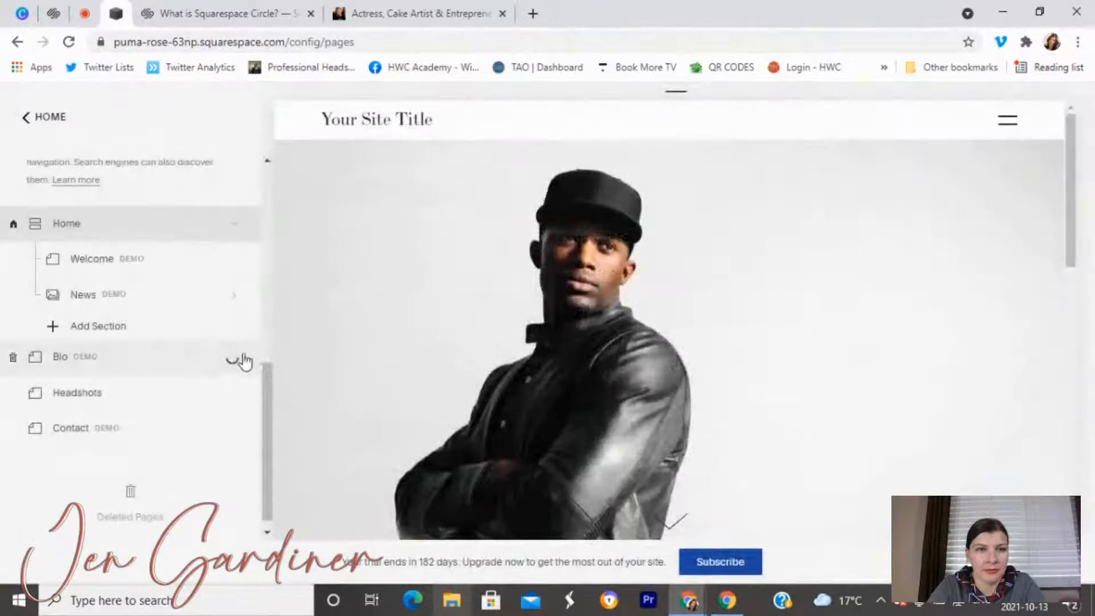
left_click(236, 358)
scroll(474, 272, "down", 5)
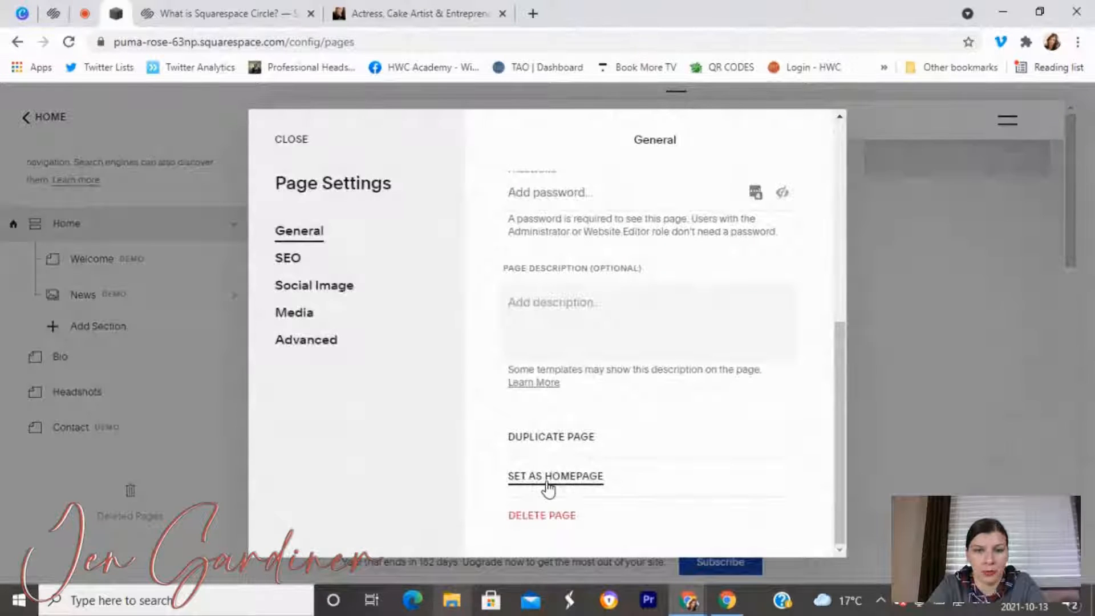
left_click(290, 142)
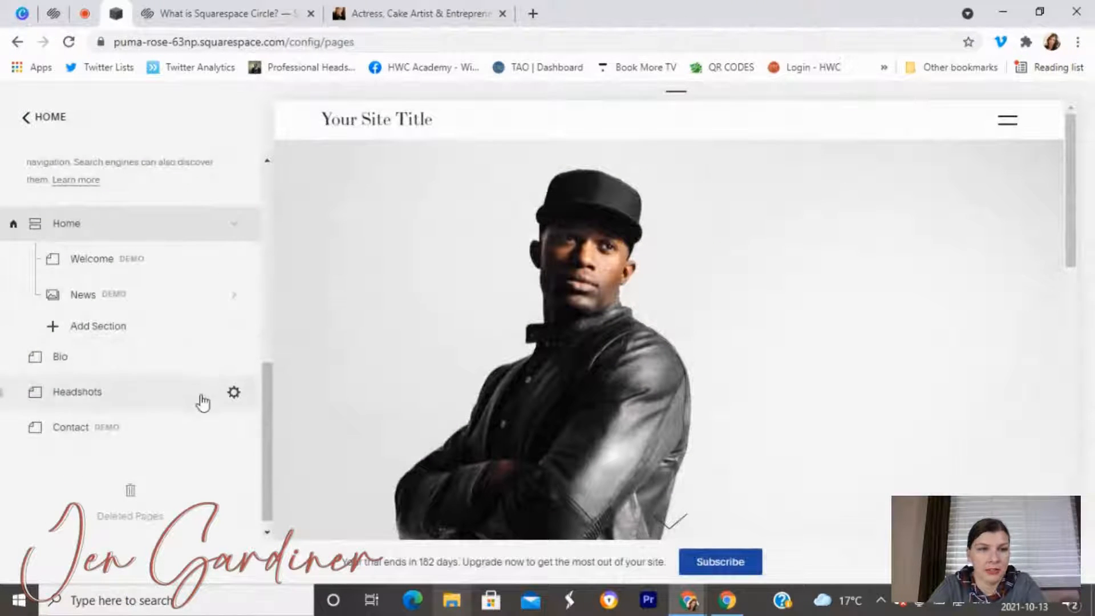
scroll(176, 261, "up", 6)
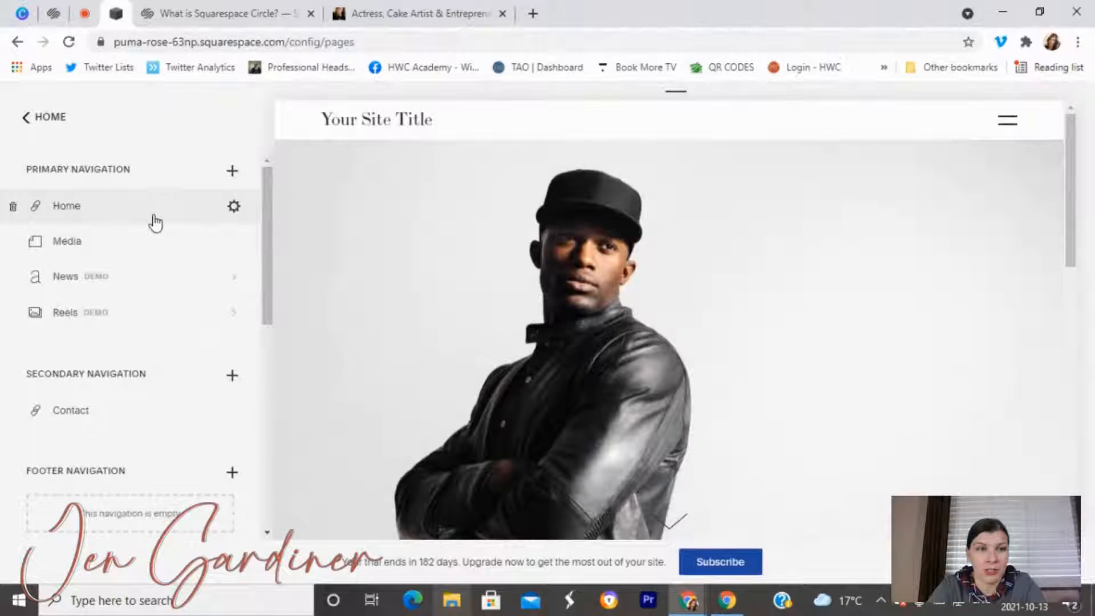
scroll(152, 225, "down", 5)
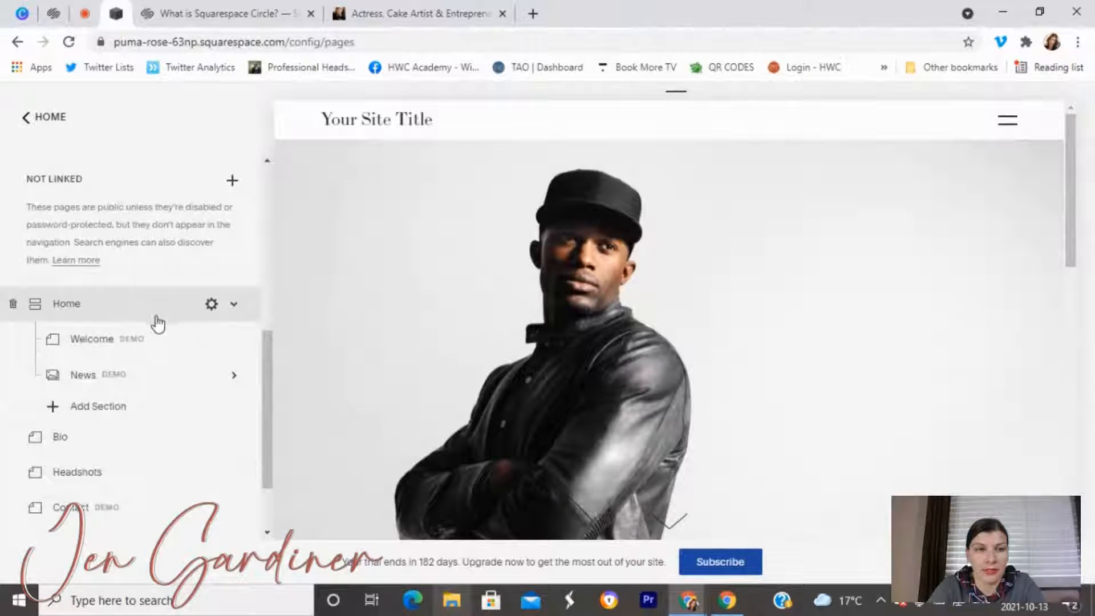
scroll(142, 237, "up", 5)
Move the Bio and Contact pages from Not Linked into Primary Navigation.
scroll(184, 305, "down", 5)
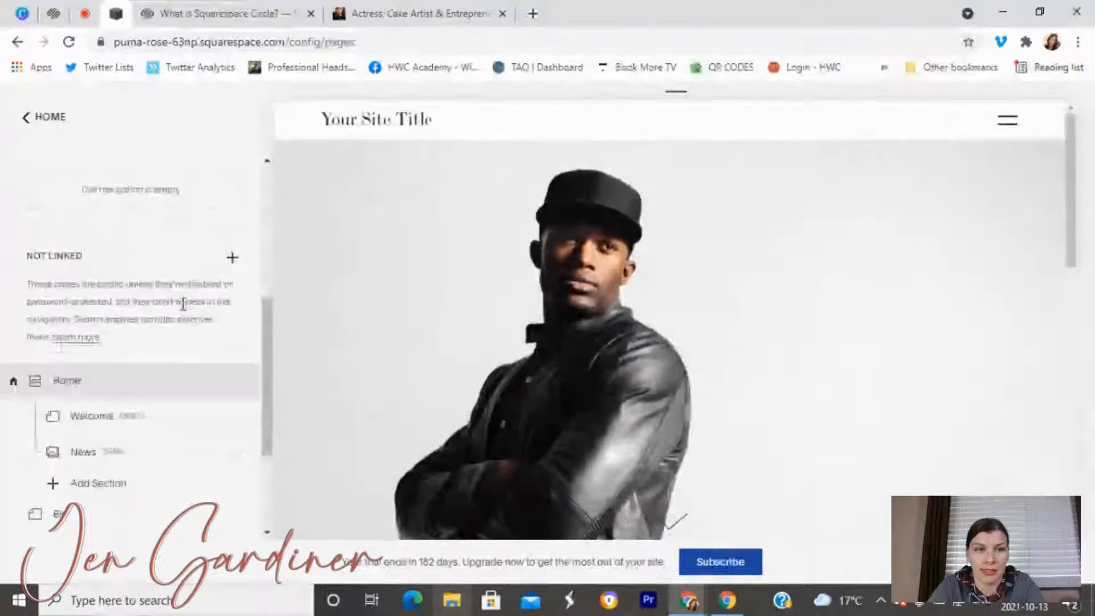
scroll(203, 273, "up", 5)
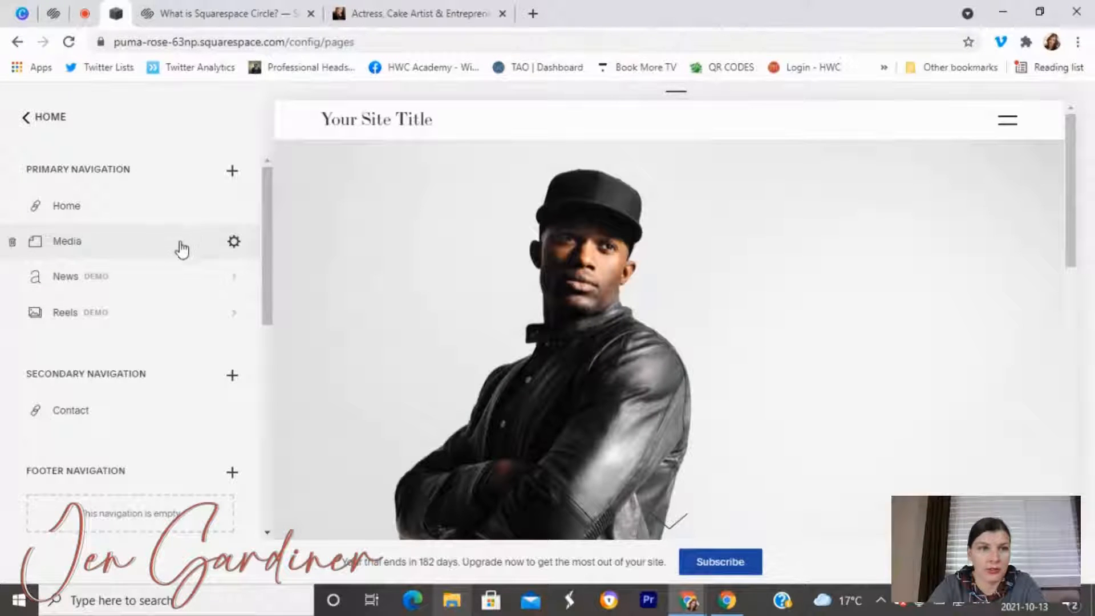
scroll(102, 382, "down", 4)
scroll(103, 382, "down", 4)
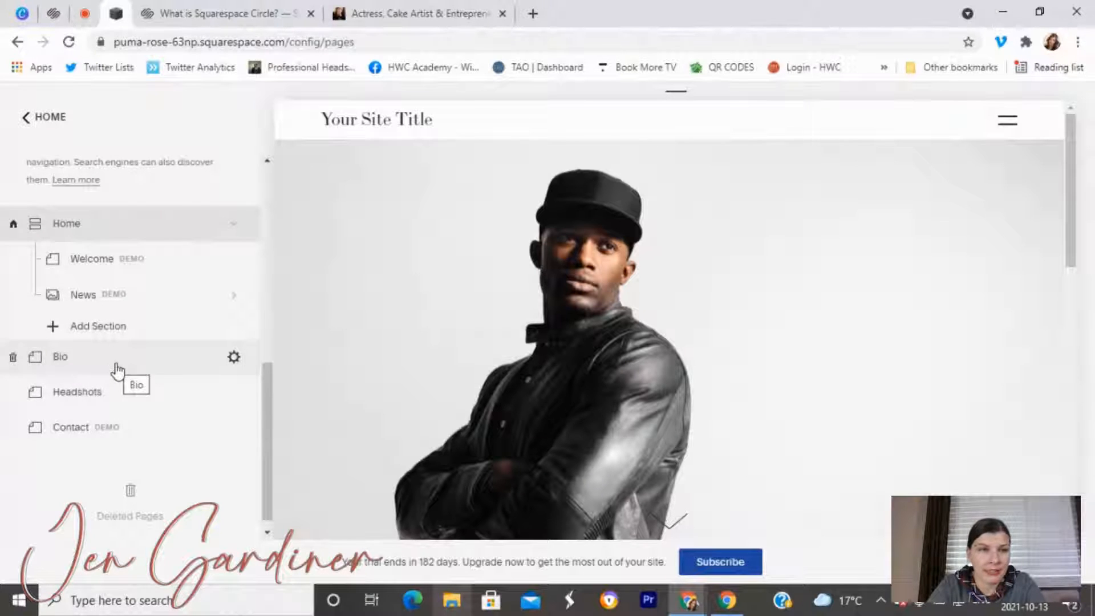
left_click_drag(127, 362, 159, 244)
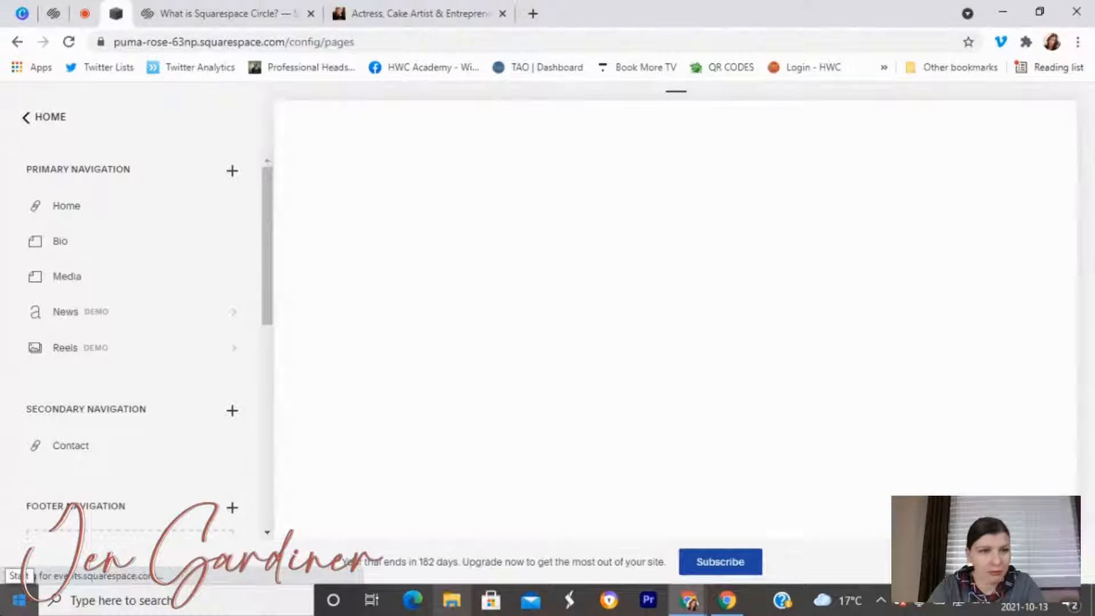
scroll(78, 406, "down", 10)
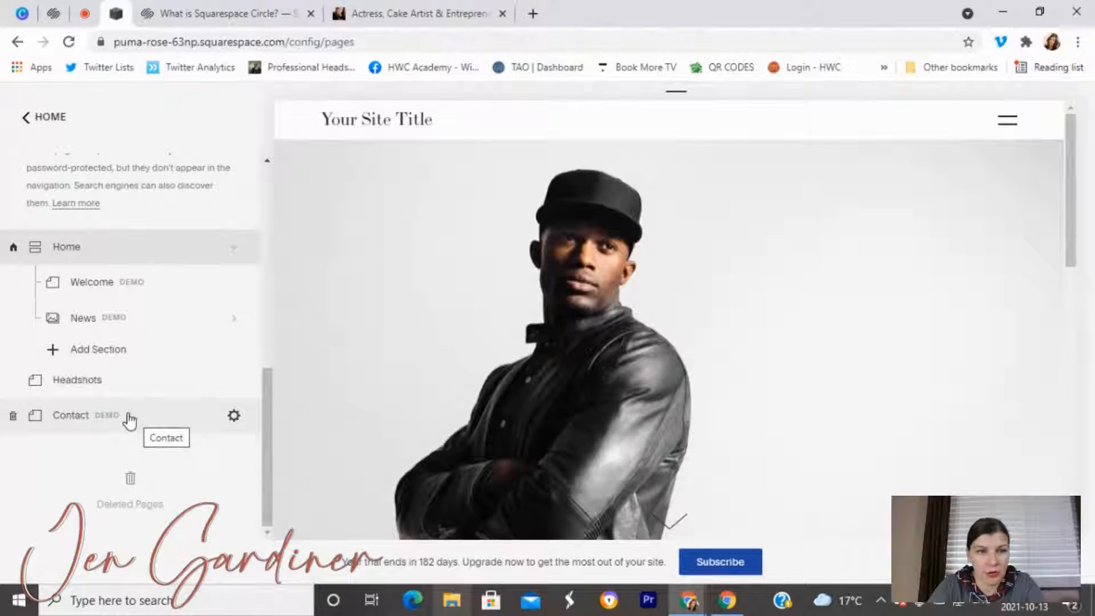
left_click_drag(127, 425, 193, 389)
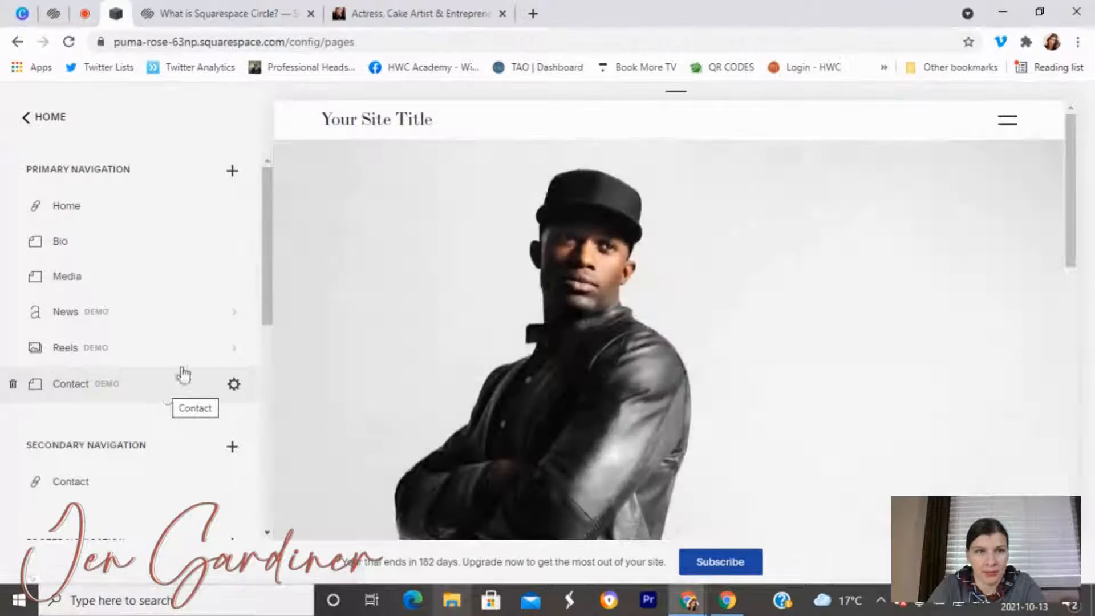
Preview the site full screen, then return to the page list.
mouse_move(283, 121)
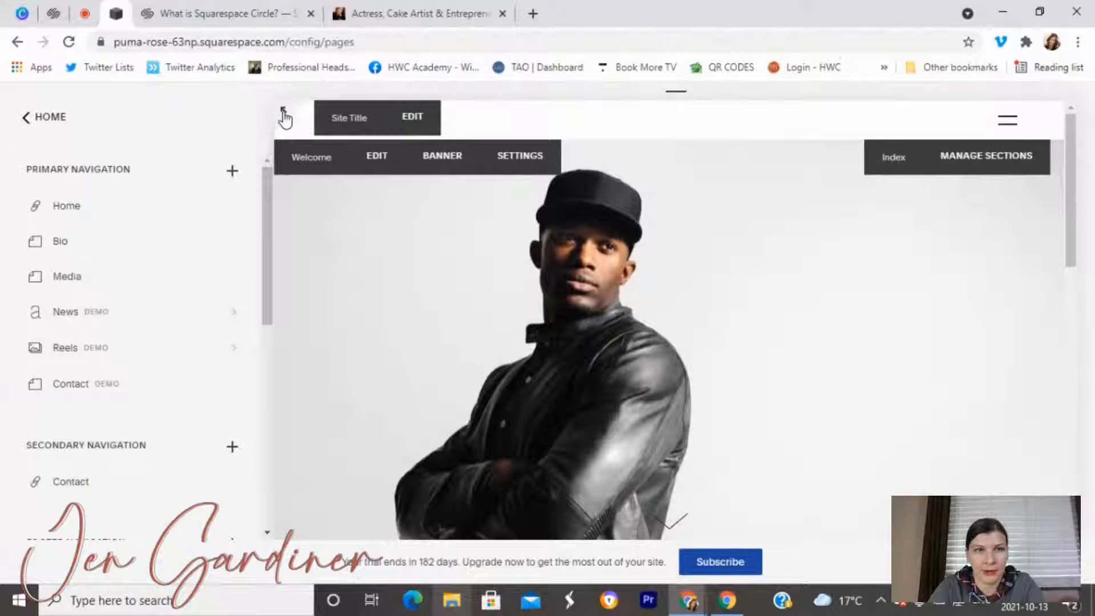
left_click(283, 112)
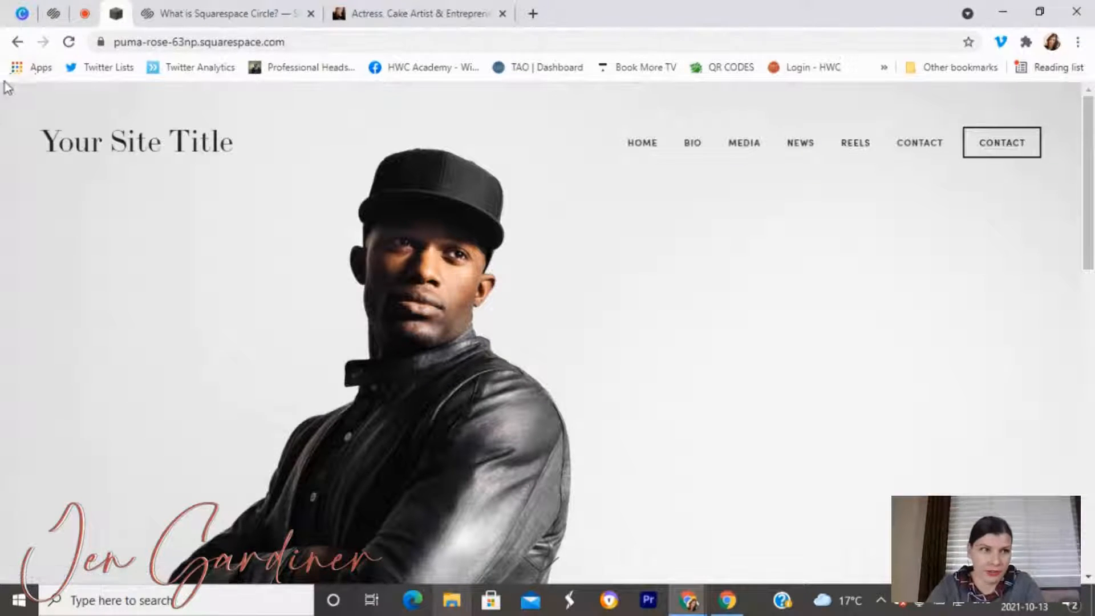
left_click(11, 95)
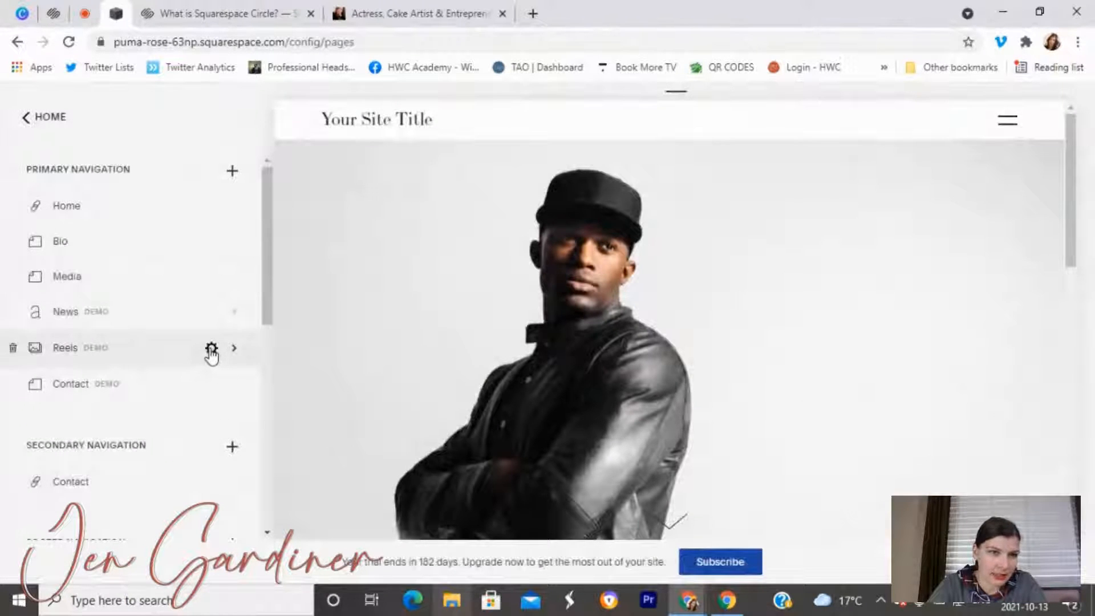
Rename the Reels gallery to Demos for page title, navigation title and slug /demos, then save.
left_click(210, 348)
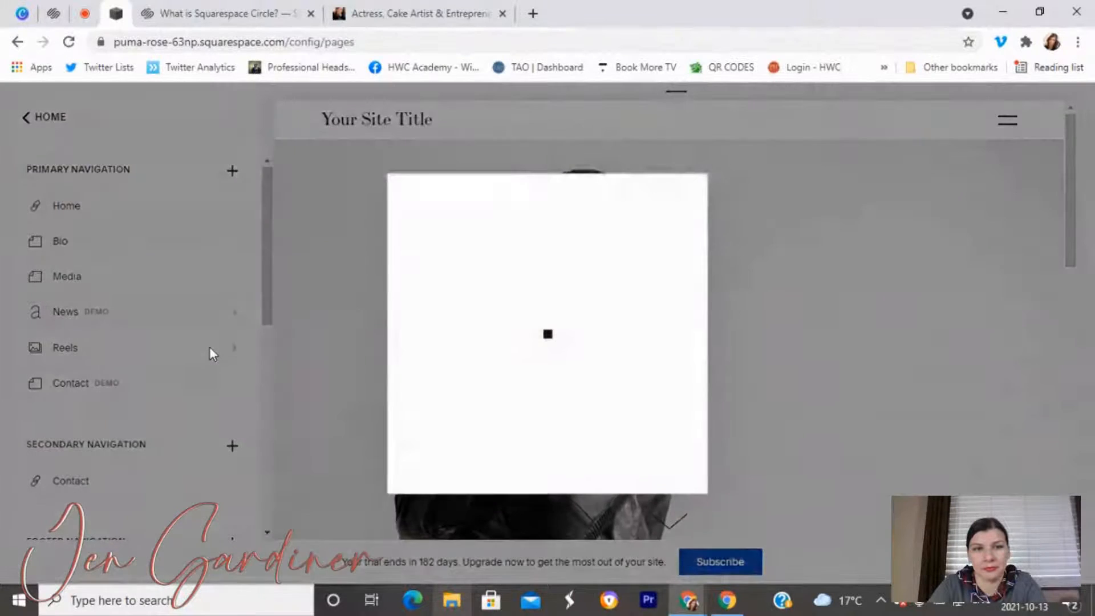
left_click_drag(577, 249, 460, 263)
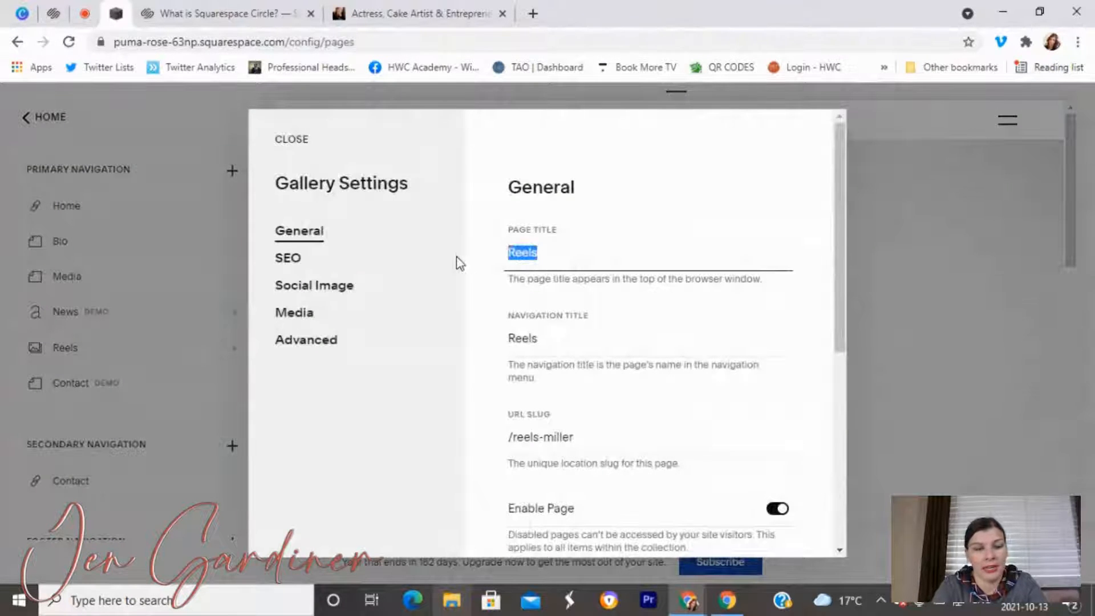
type("Demos")
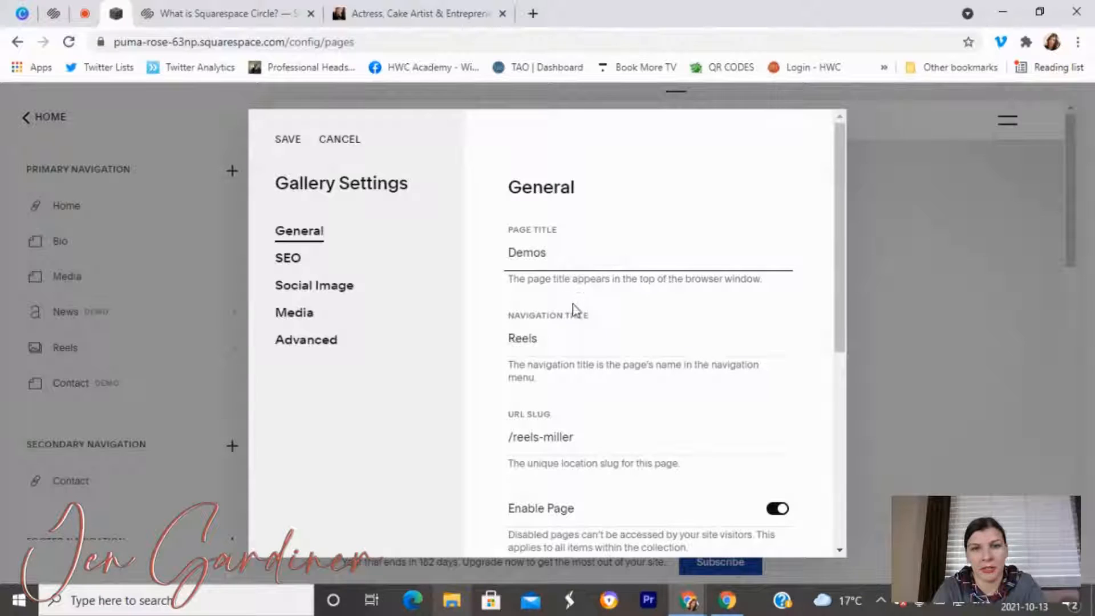
left_click_drag(556, 340, 498, 346)
type("Demos")
left_click_drag(576, 436, 513, 439)
type("dem")
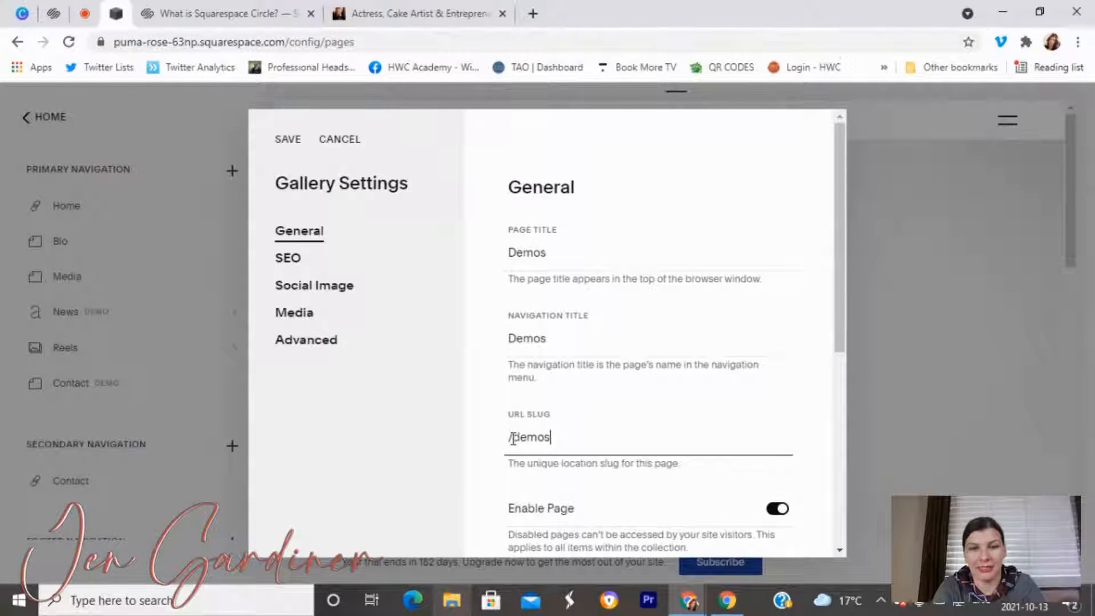
scroll(573, 422, "down", 3)
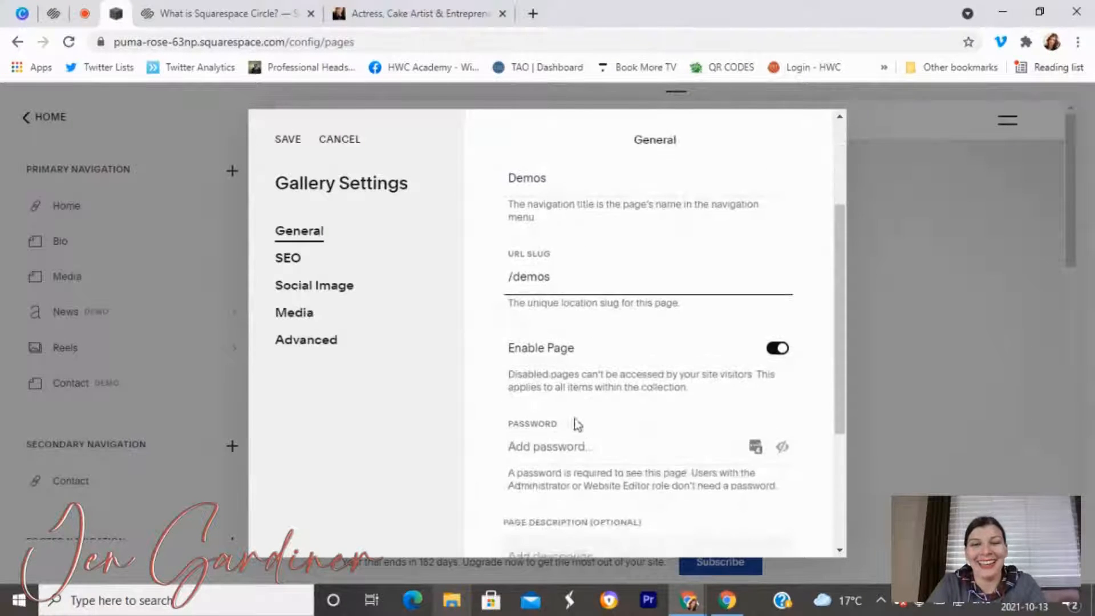
scroll(542, 392, "up", 3)
scroll(542, 392, "down", 5)
scroll(587, 399, "up", 5)
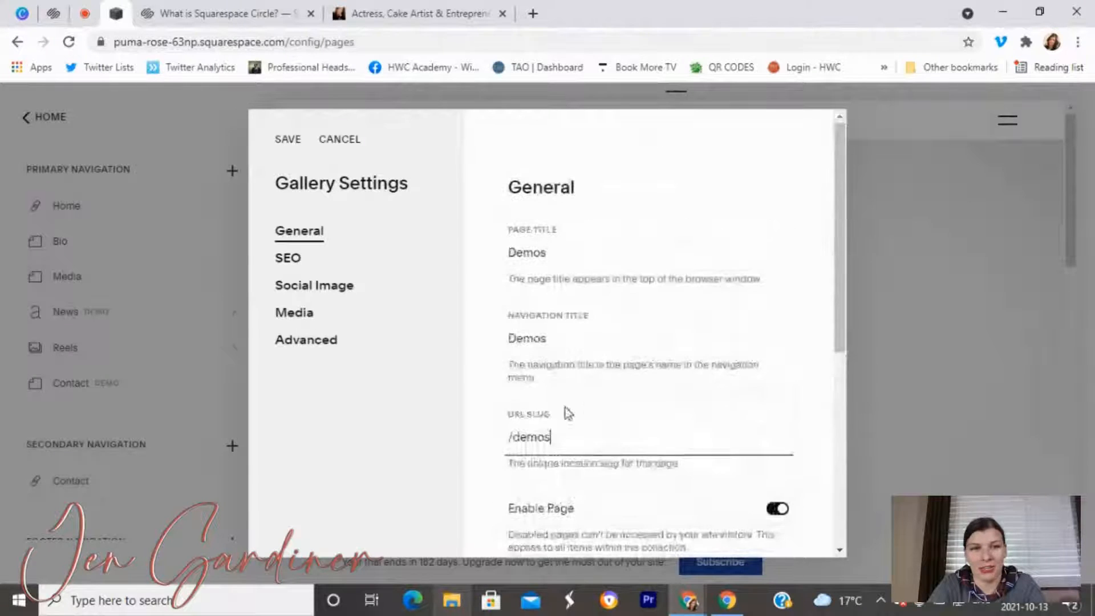
left_click(286, 140)
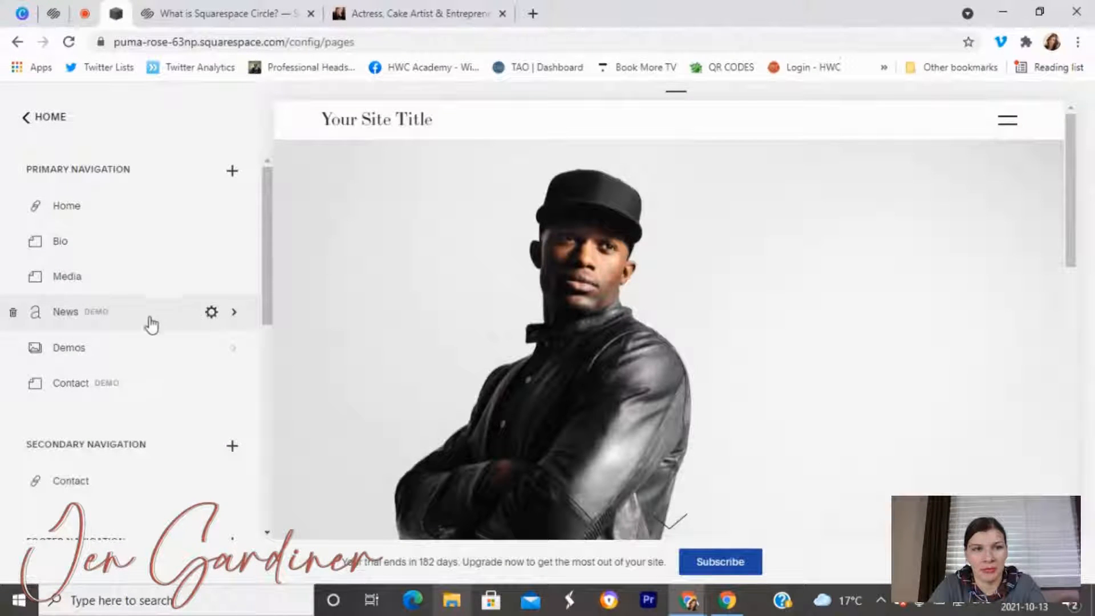
Rename the News blog page to Blog, updating page title, navigation title and URL slug, and save.
left_click(211, 313)
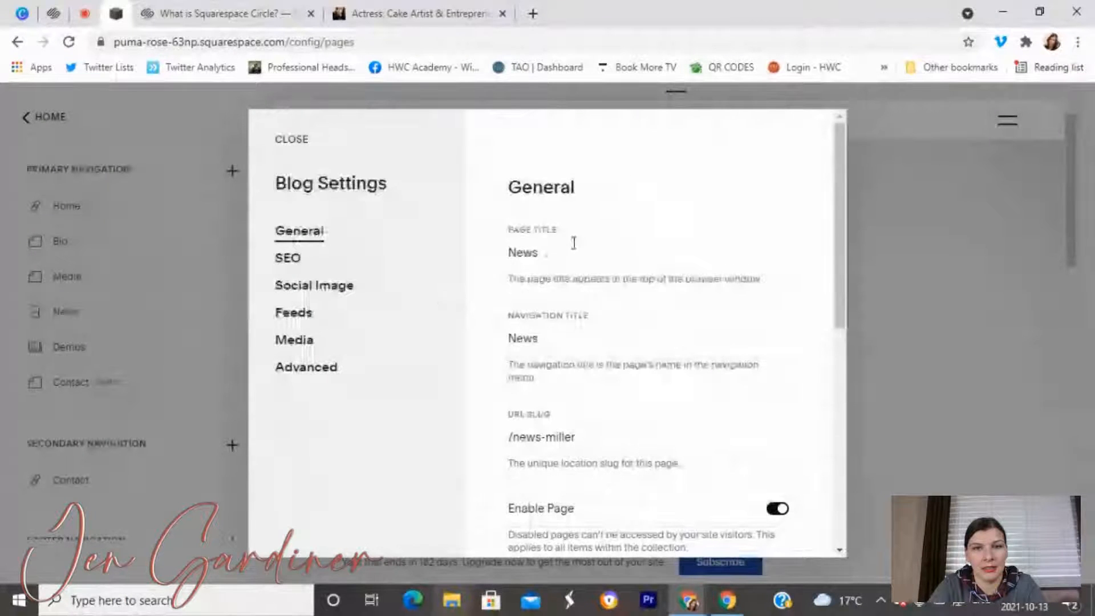
type("Blog")
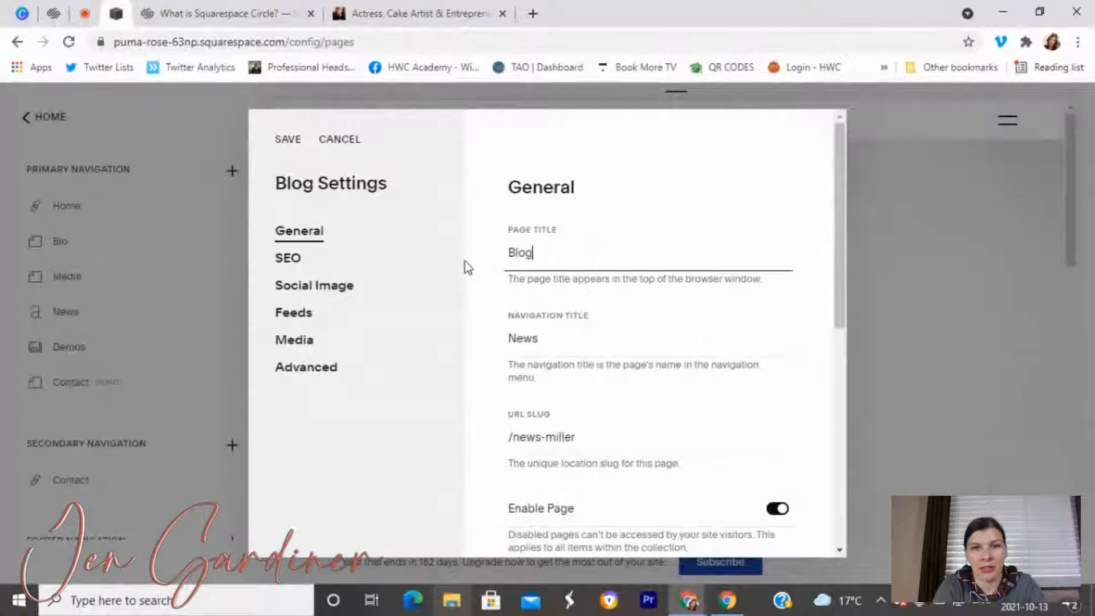
key("Tab")
type("Blog")
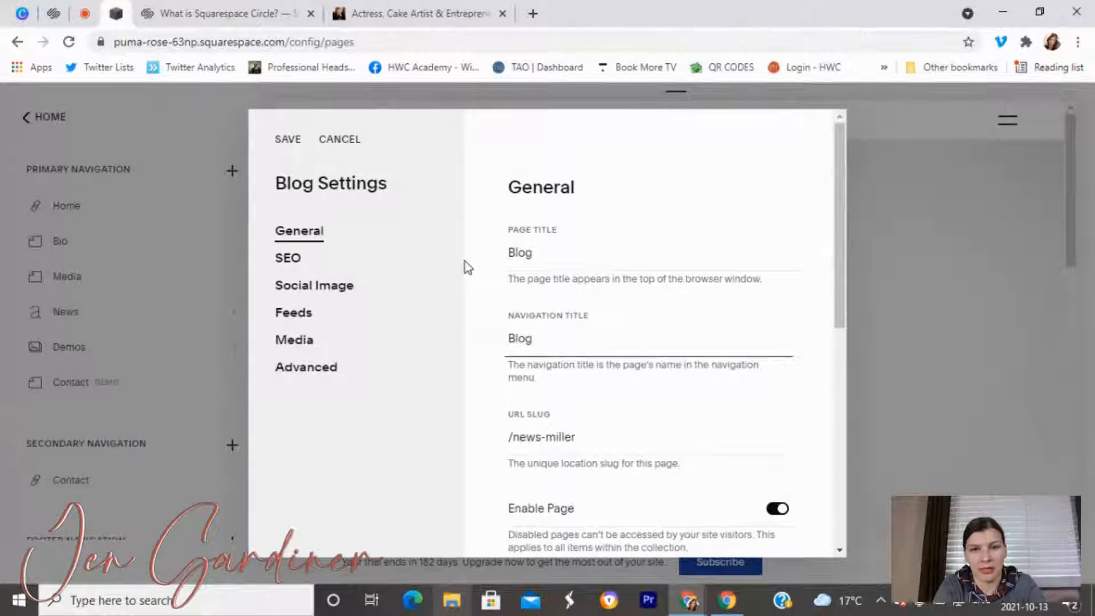
key("Tab")
type("/bl")
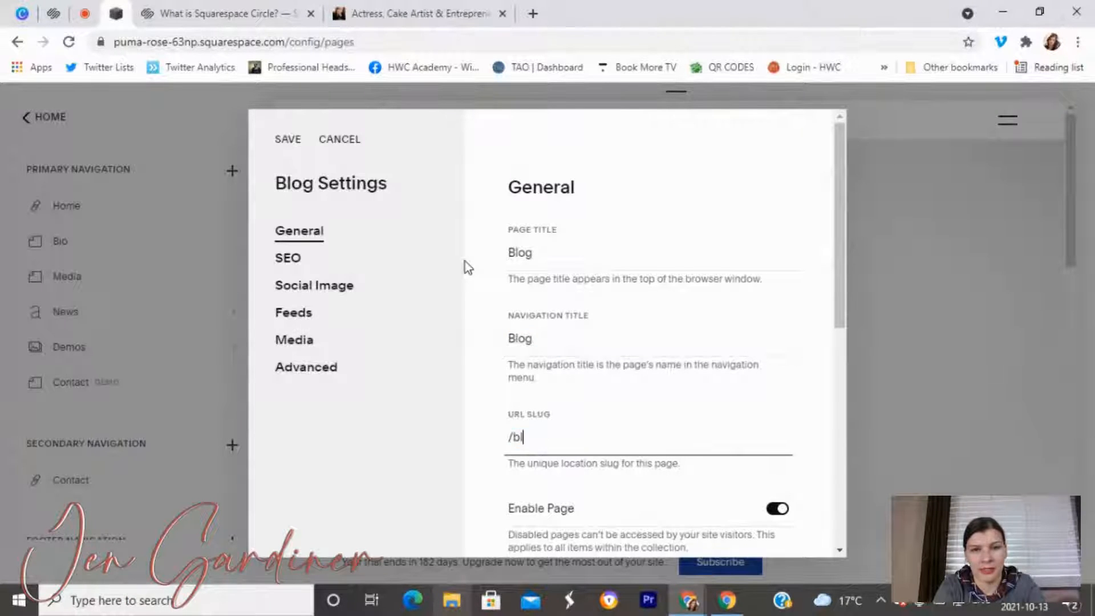
left_click(298, 140)
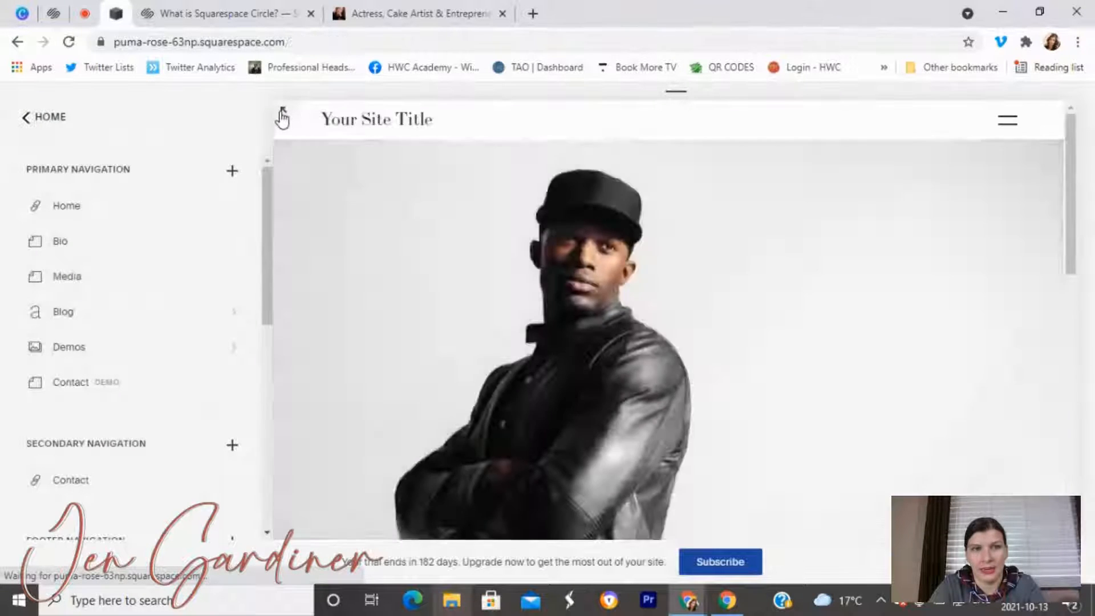
Preview the site, open the empty Media page, then switch to the live press and media page.
left_click(283, 113)
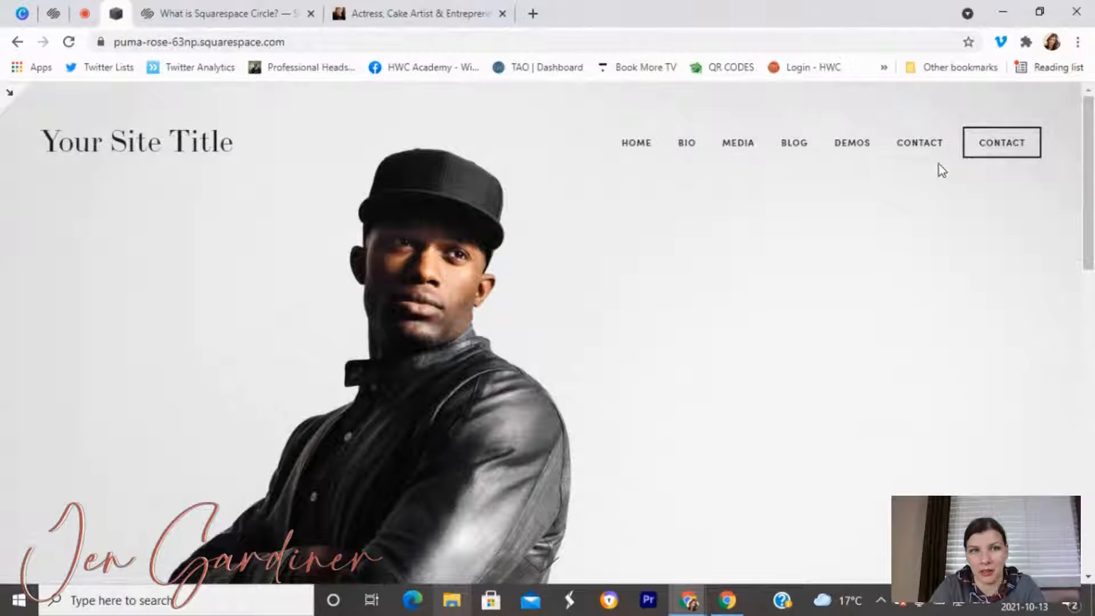
left_click(9, 94)
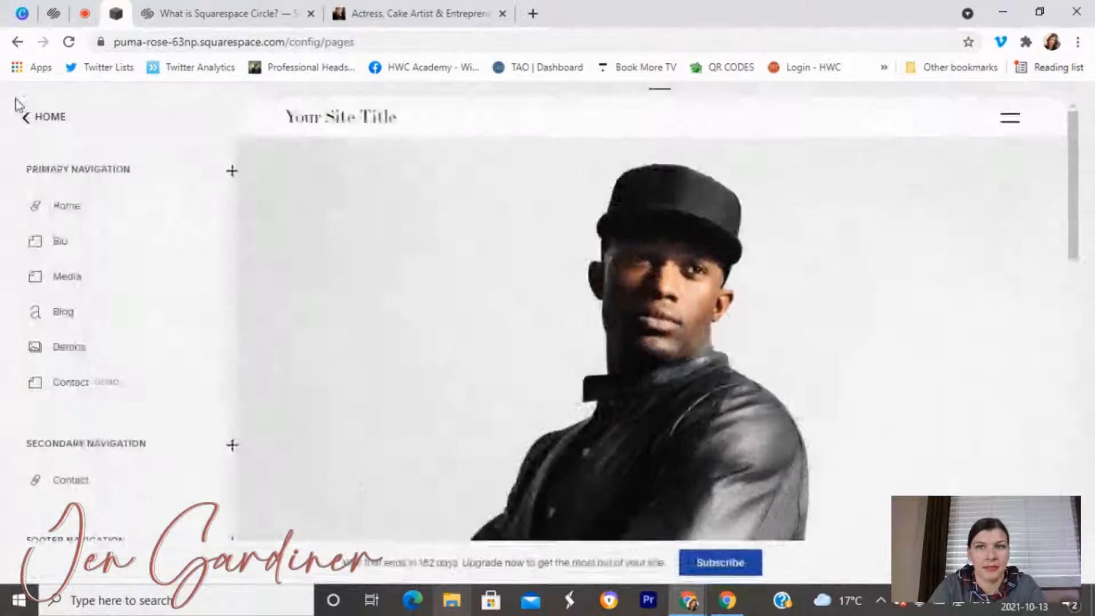
scroll(67, 382, "down", 10)
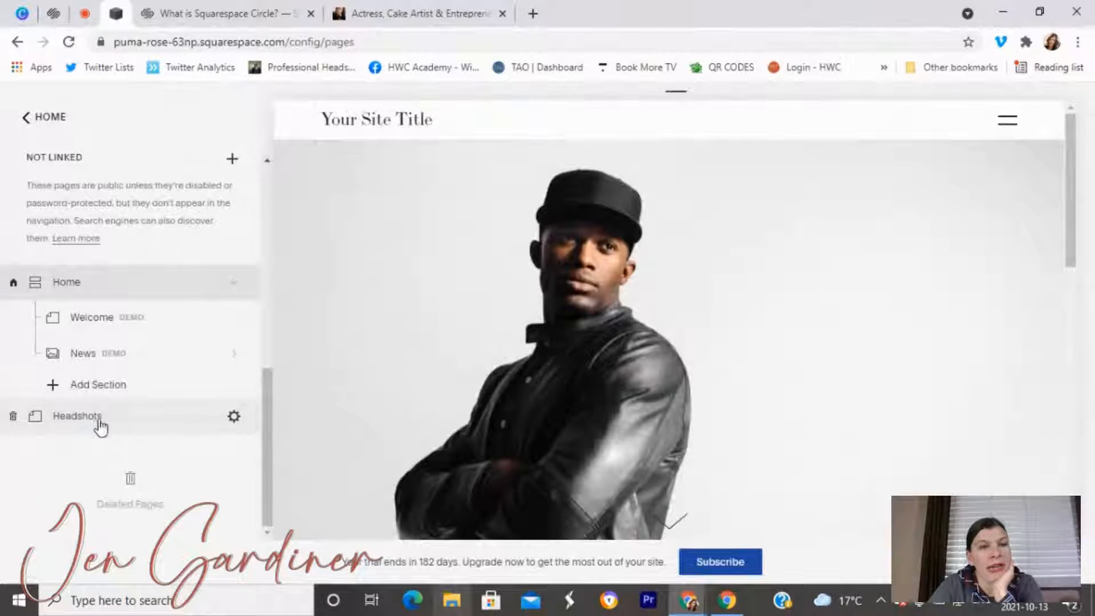
scroll(82, 428, "up", 10)
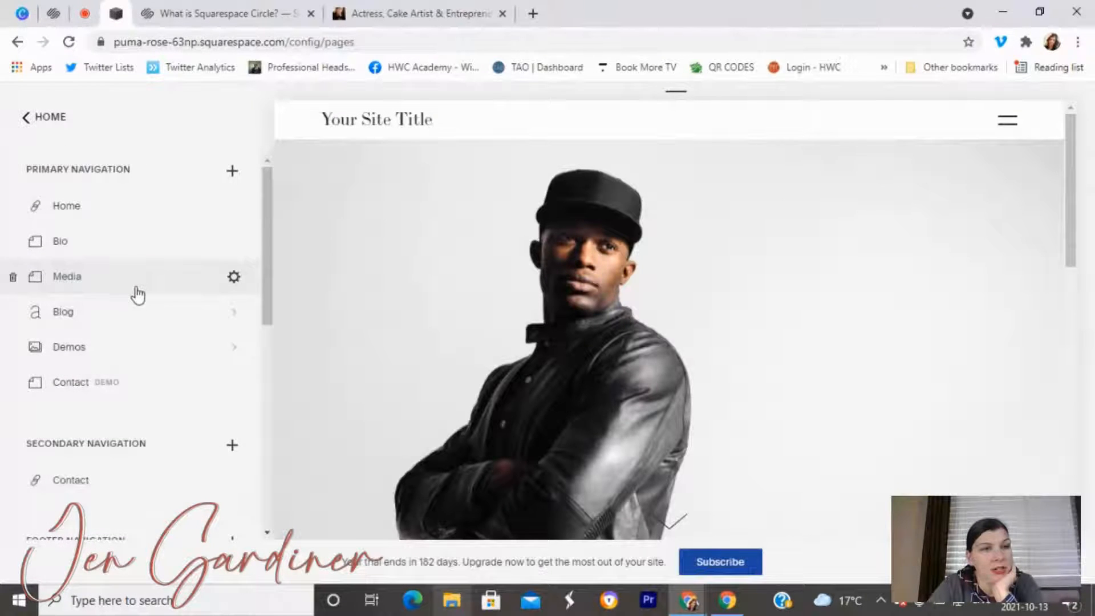
scroll(138, 294, "down", 10)
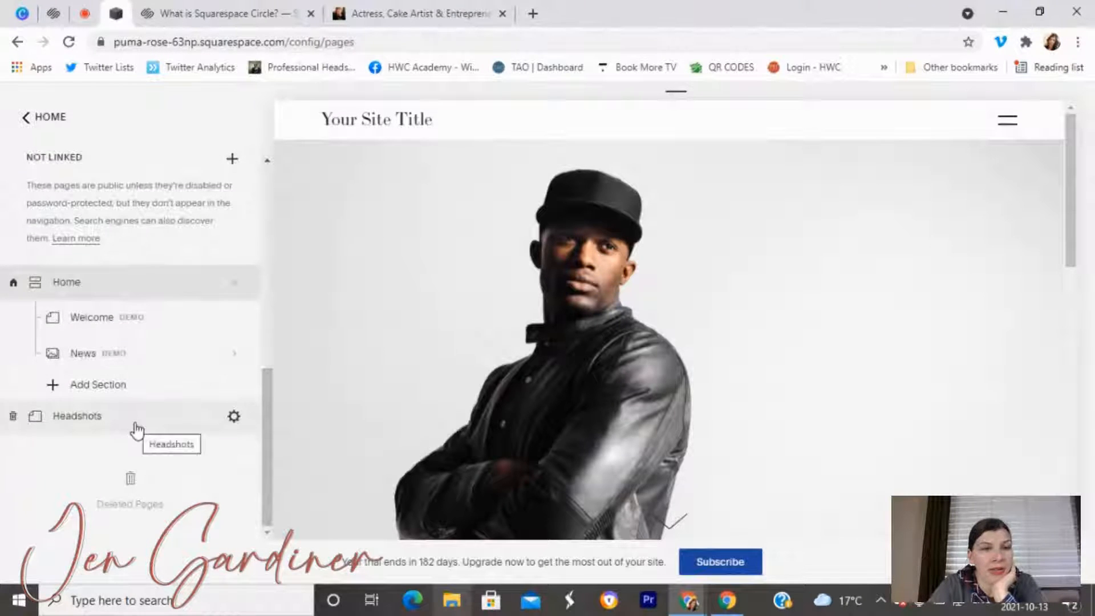
scroll(137, 430, "up", 10)
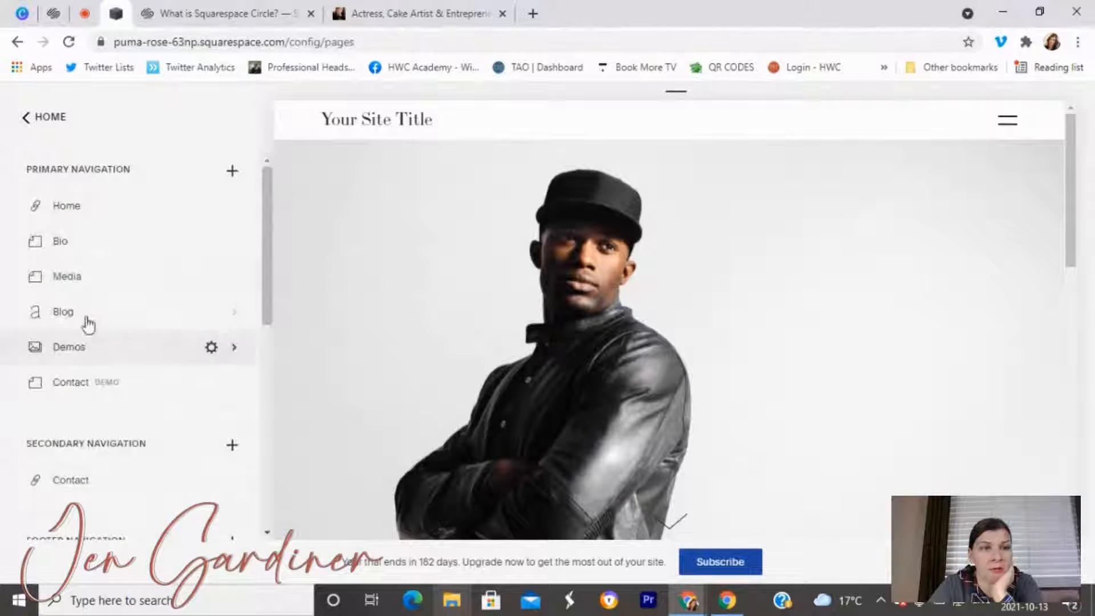
left_click(78, 279)
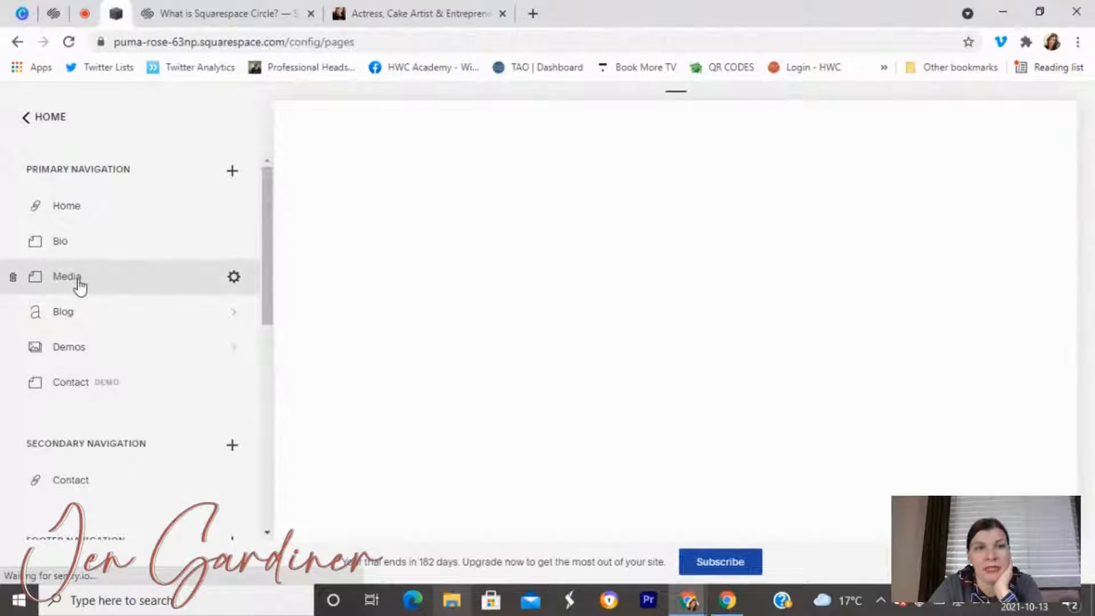
left_click(398, 7)
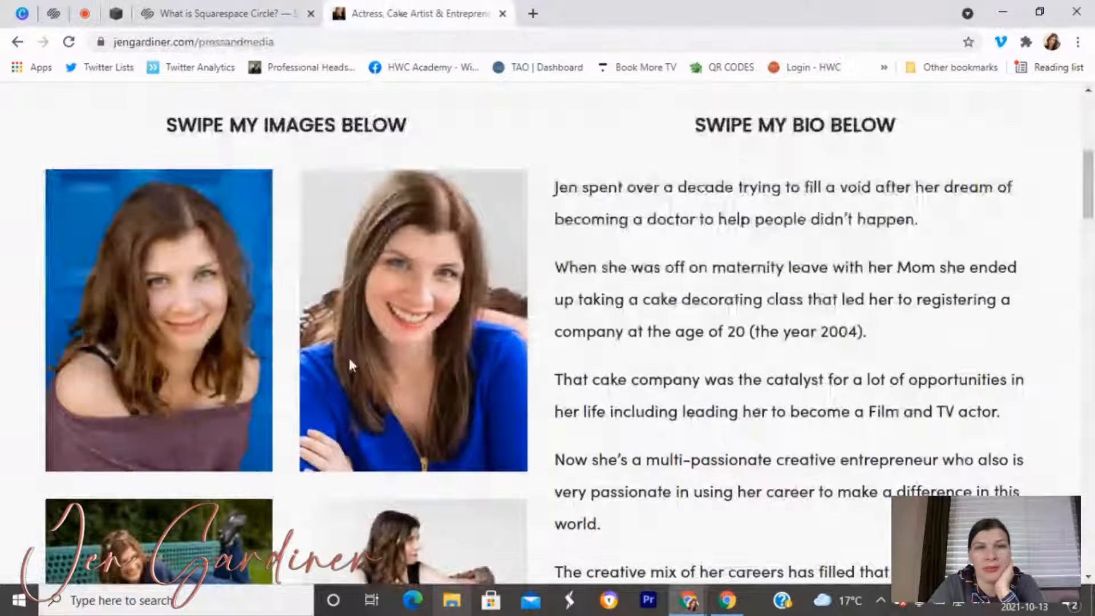
Reload the live site's Demos page, scroll its demo videos and resume, then return to Squarespace.
scroll(248, 412, "down", 3)
scroll(247, 412, "up", 7)
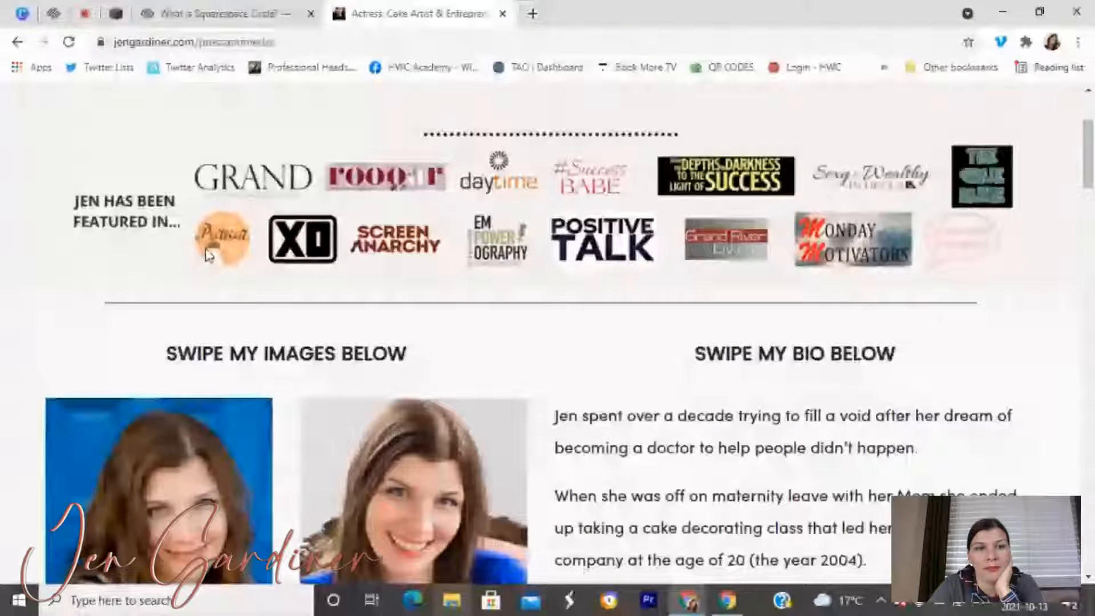
scroll(312, 118, "down", 7)
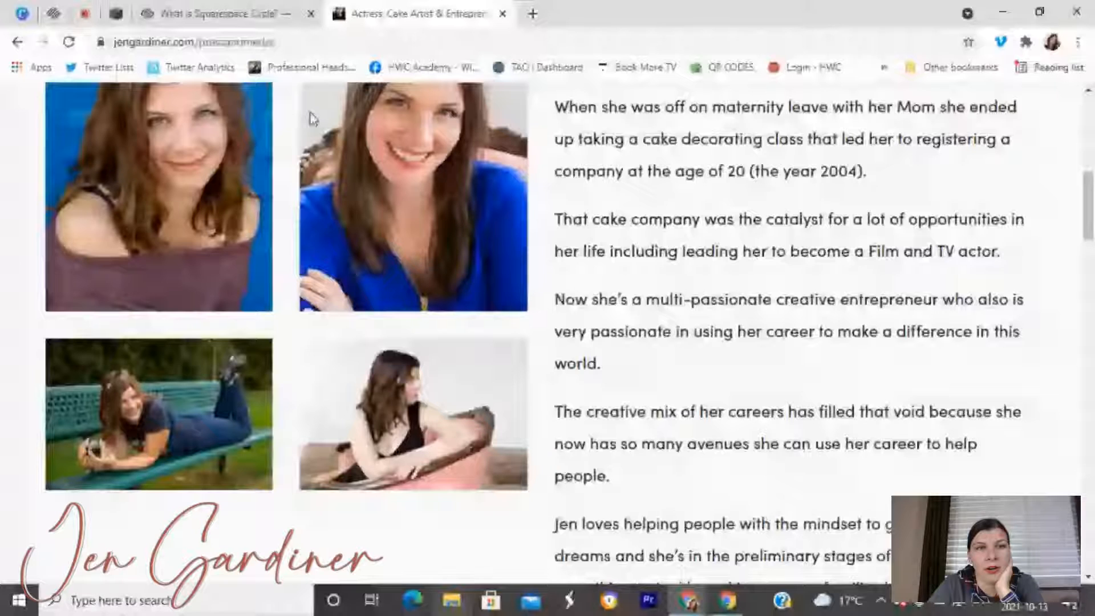
key("F5")
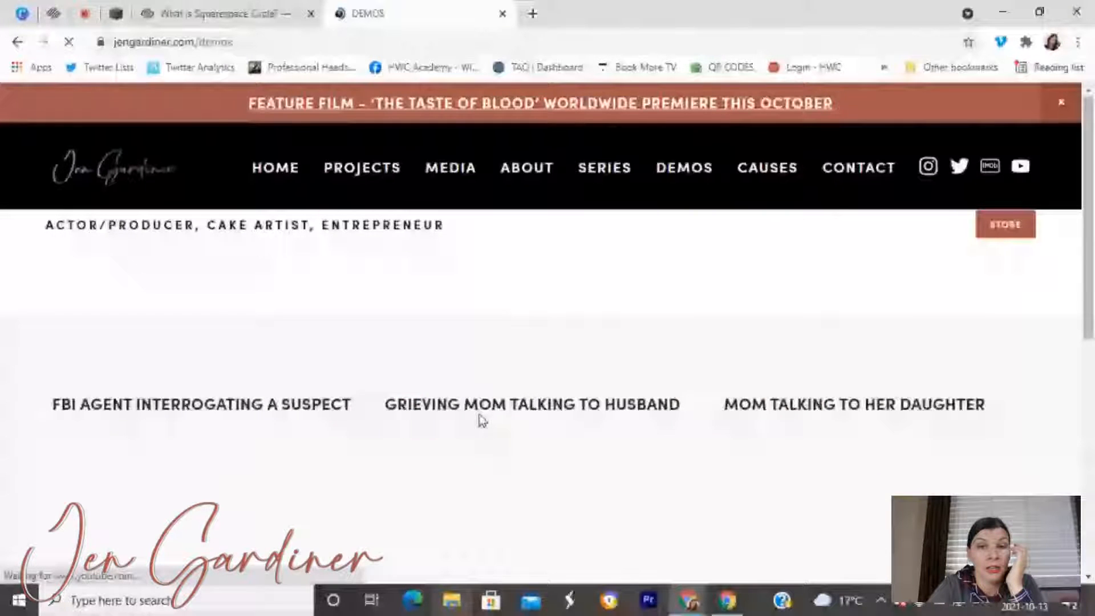
scroll(136, 296, "down", 4)
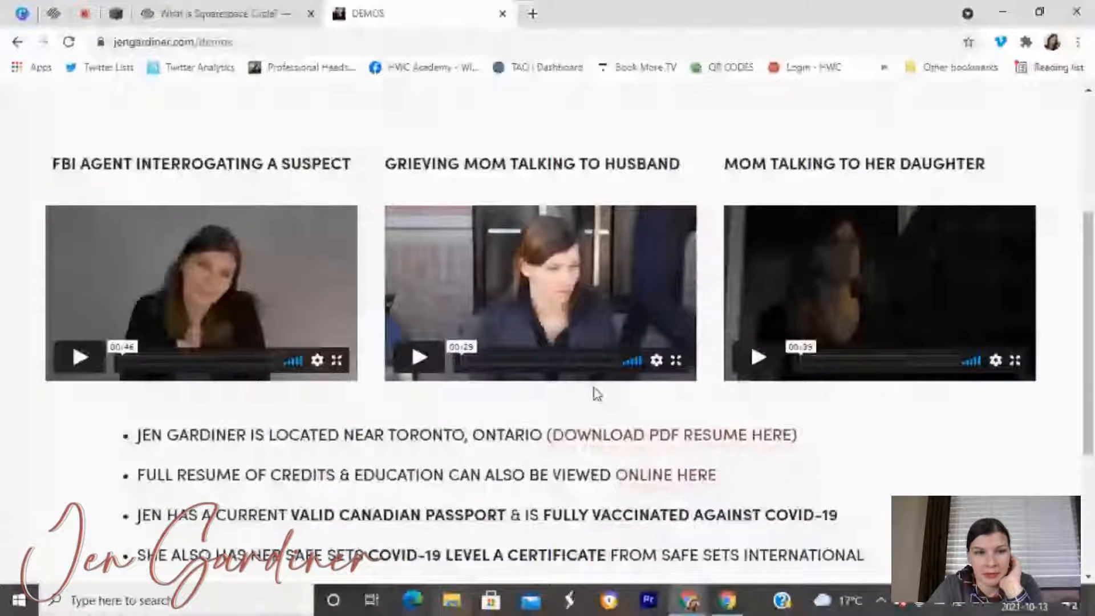
scroll(276, 288, "down", 3)
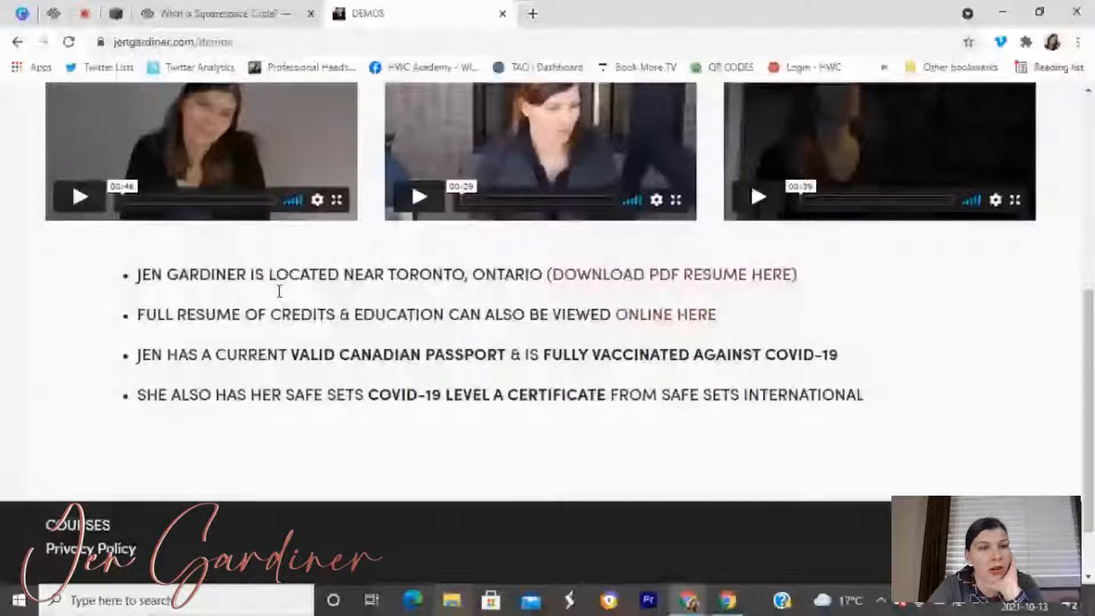
scroll(191, 328, "up", 7)
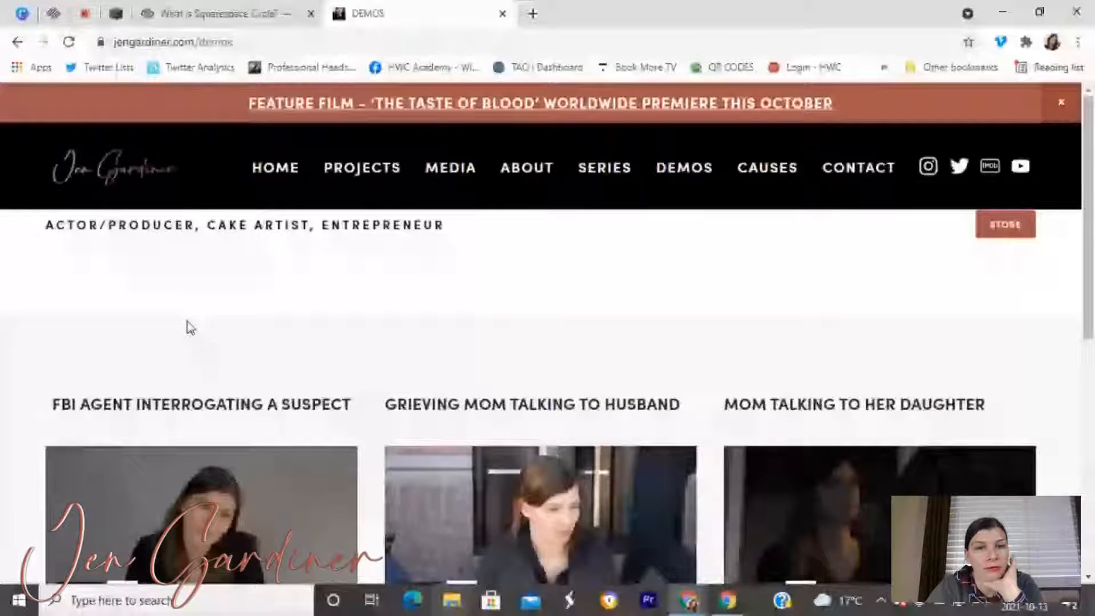
scroll(276, 314, "down", 7)
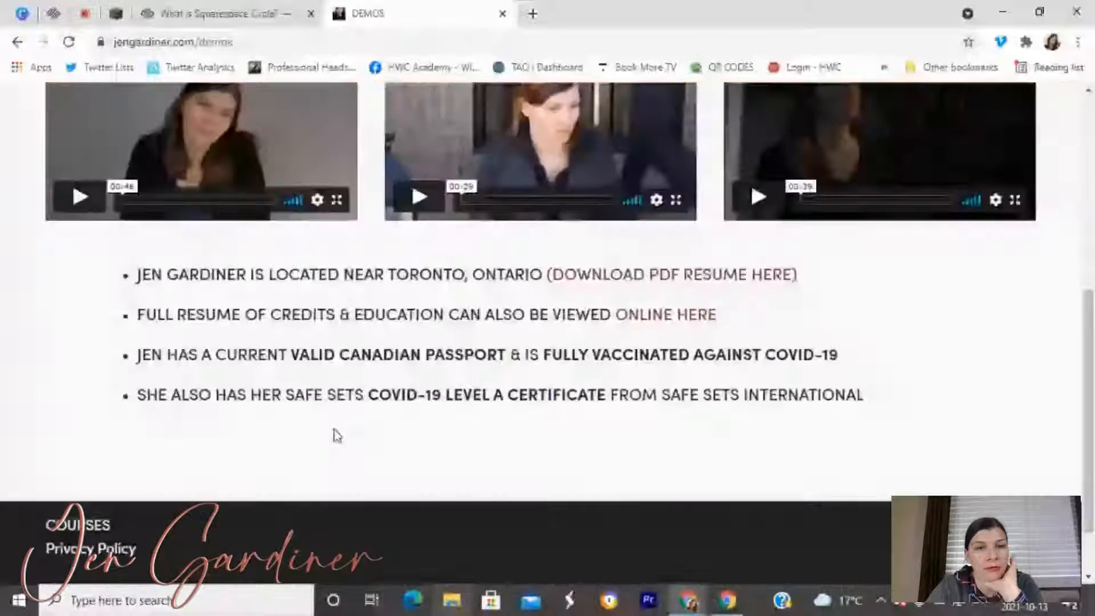
scroll(635, 268, "up", 7)
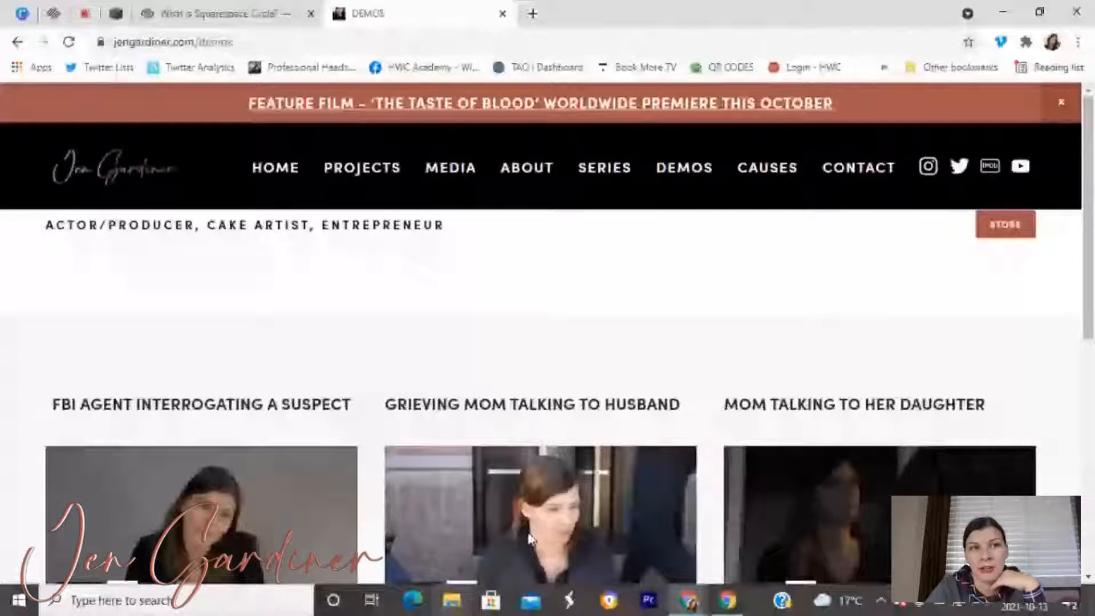
left_click(117, 13)
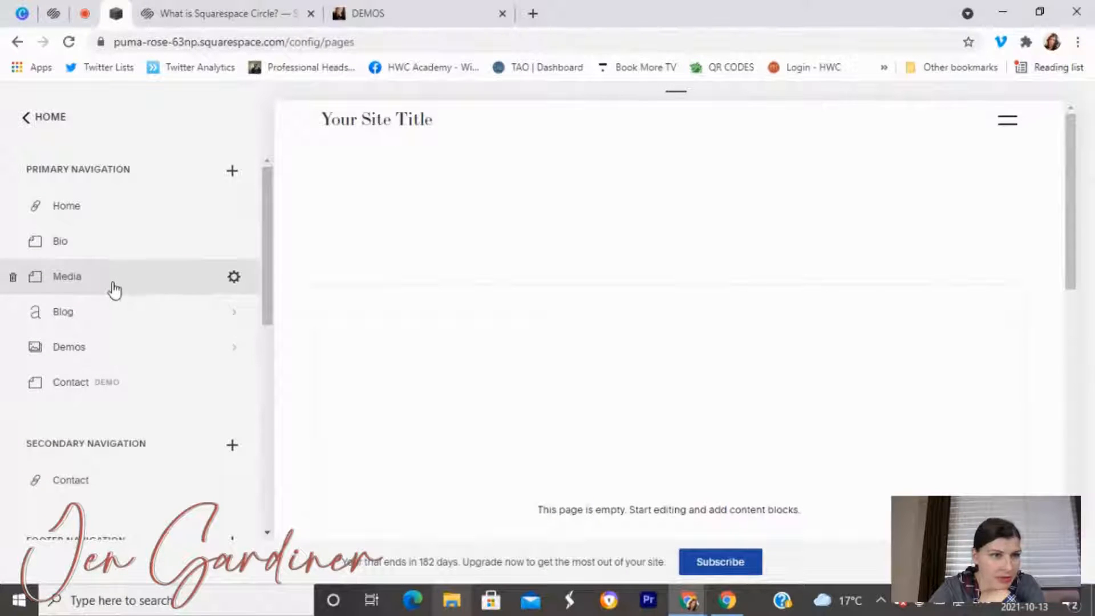
Delete the Headshots page from Not Linked, confirming after one cancelled attempt.
left_click(108, 357)
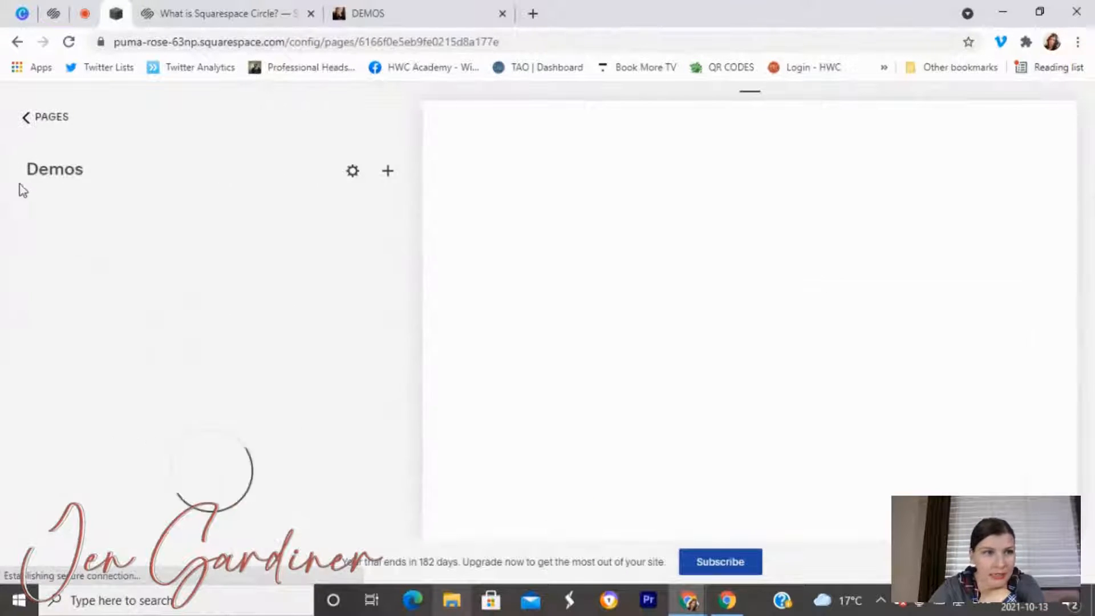
left_click(24, 119)
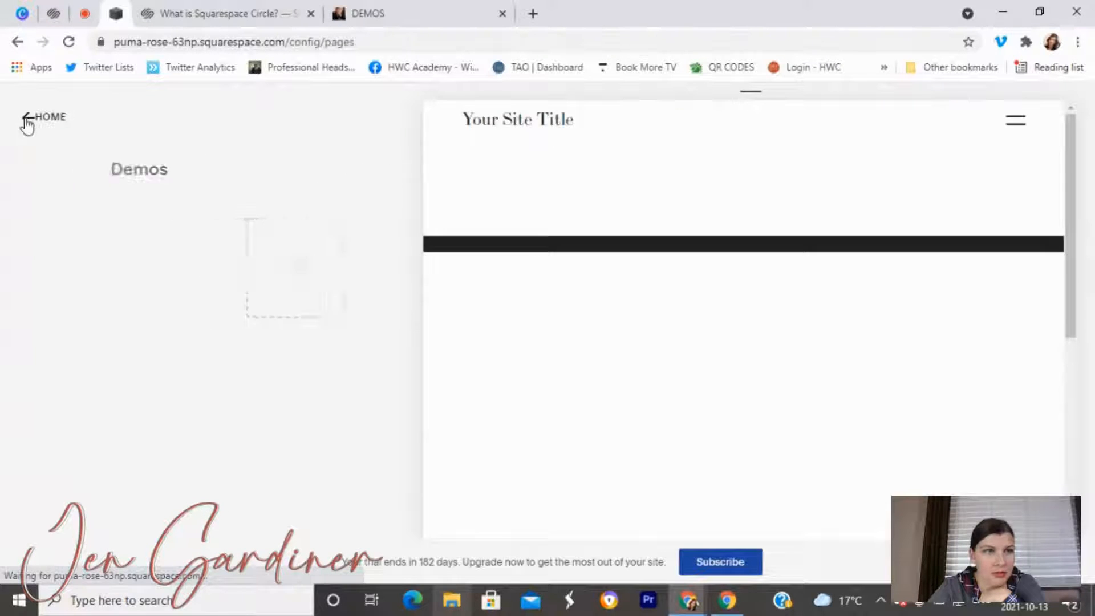
scroll(57, 370, "down", 5)
scroll(80, 436, "down", 3)
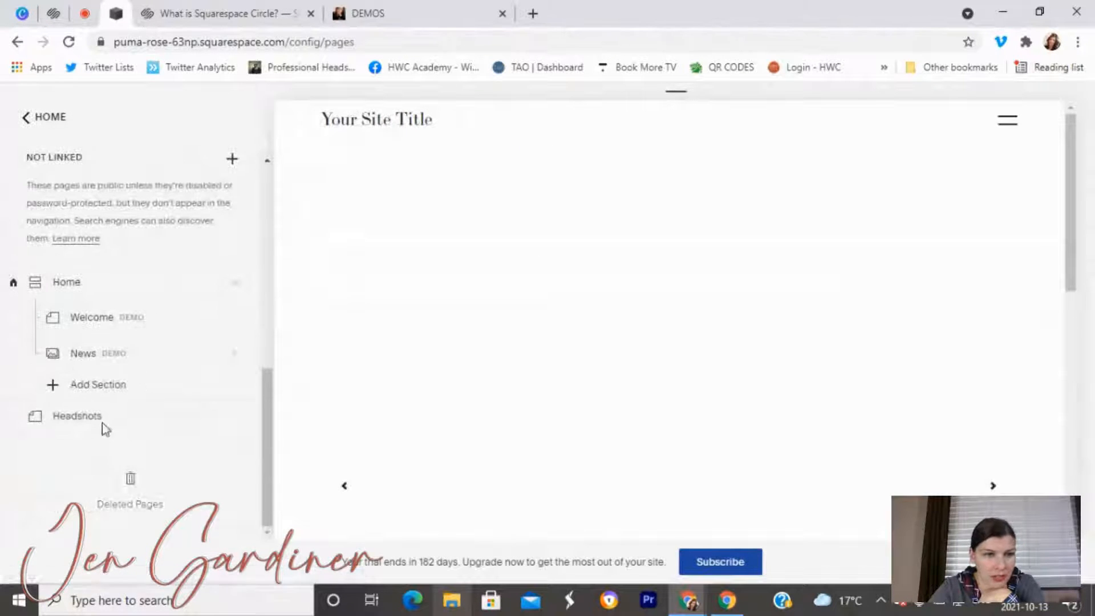
left_click(12, 417)
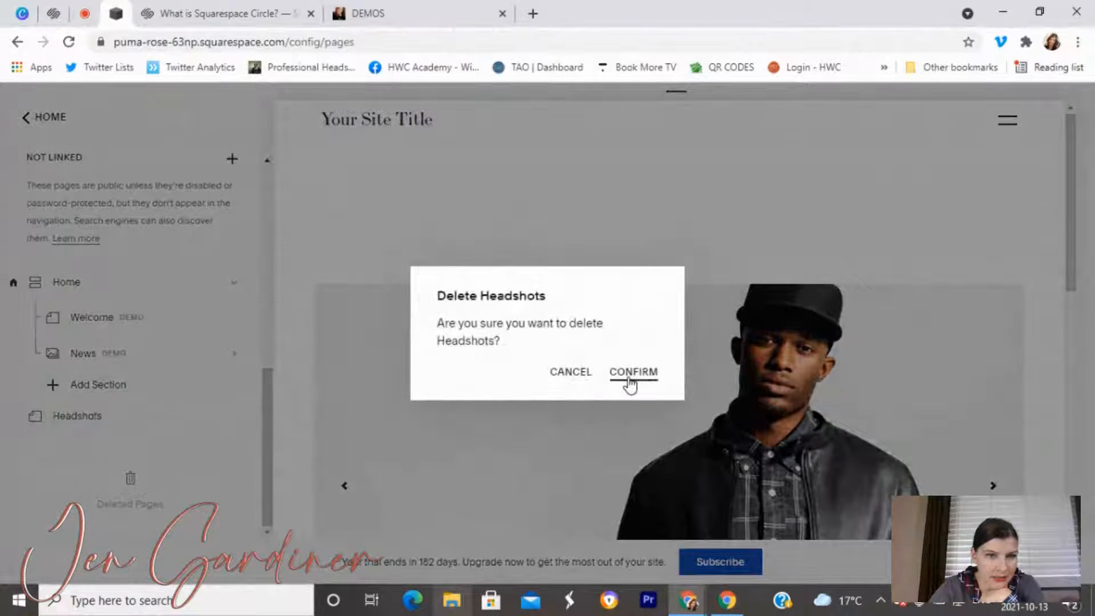
left_click(562, 374)
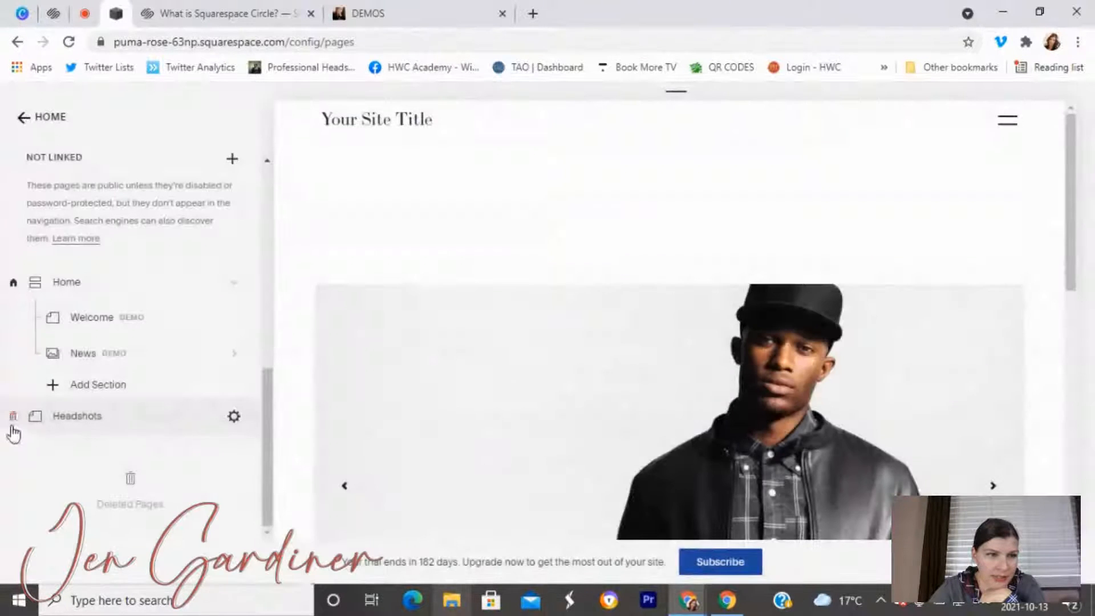
left_click(13, 418)
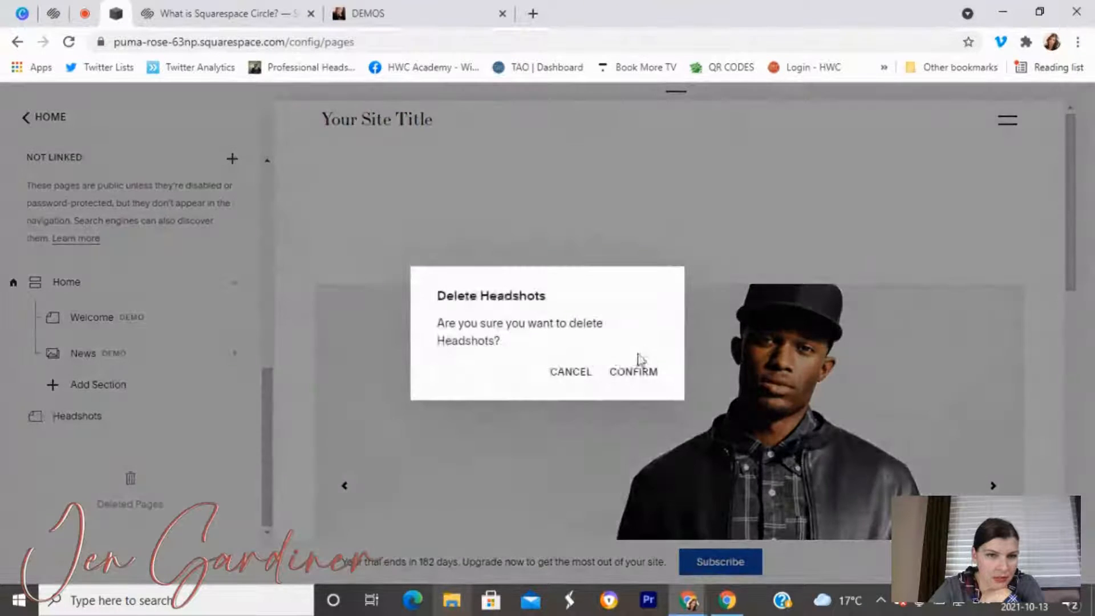
left_click(643, 374)
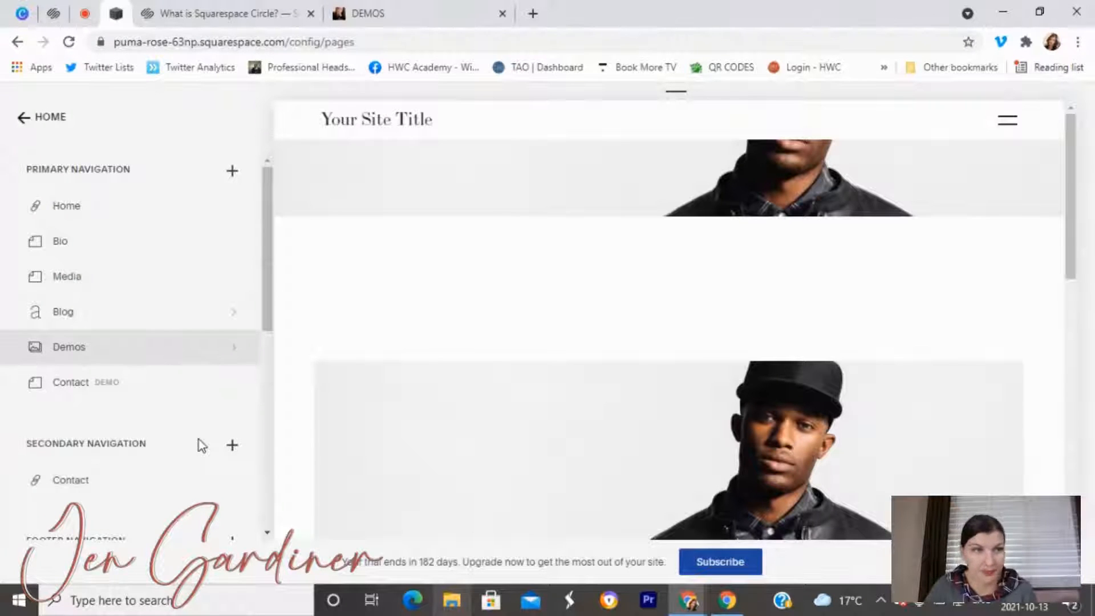
Open the Bio page and start editing its page content.
left_click(110, 242)
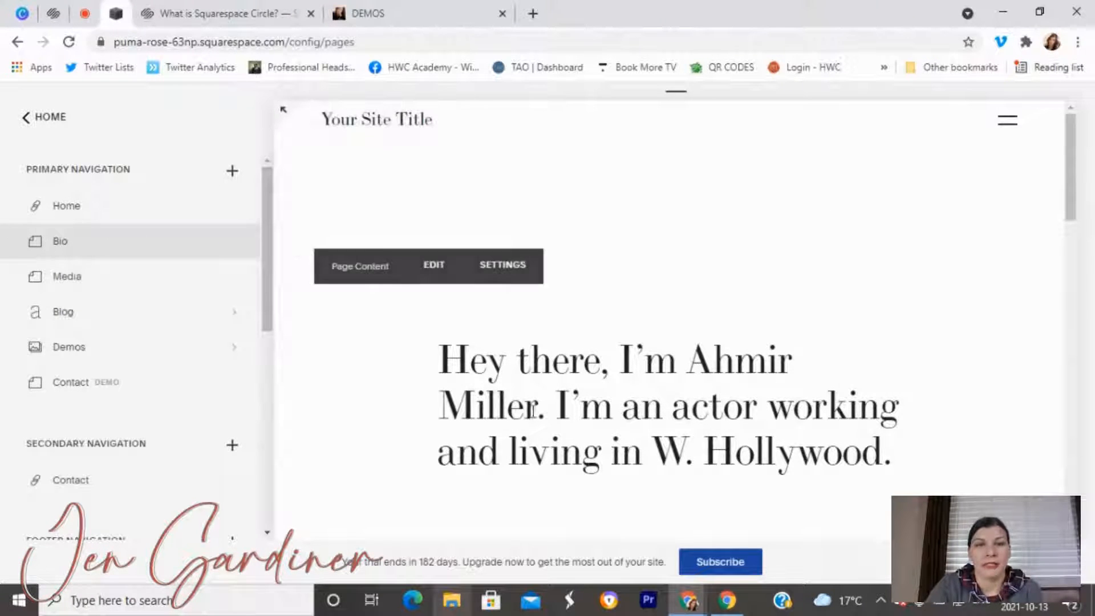
scroll(653, 363, "down", 5)
scroll(461, 320, "up", 5)
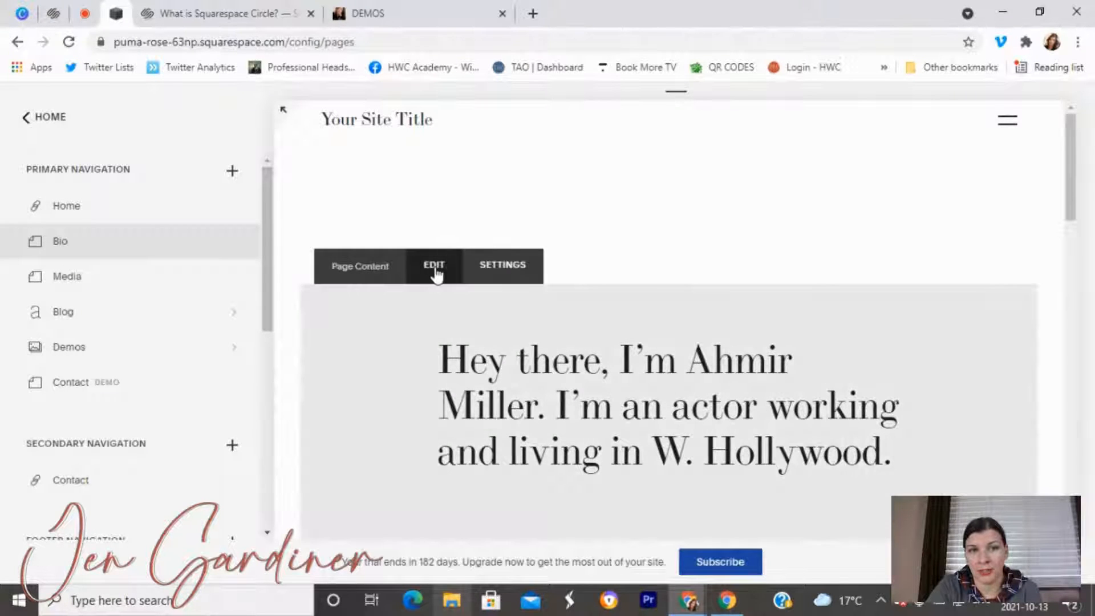
left_click(435, 266)
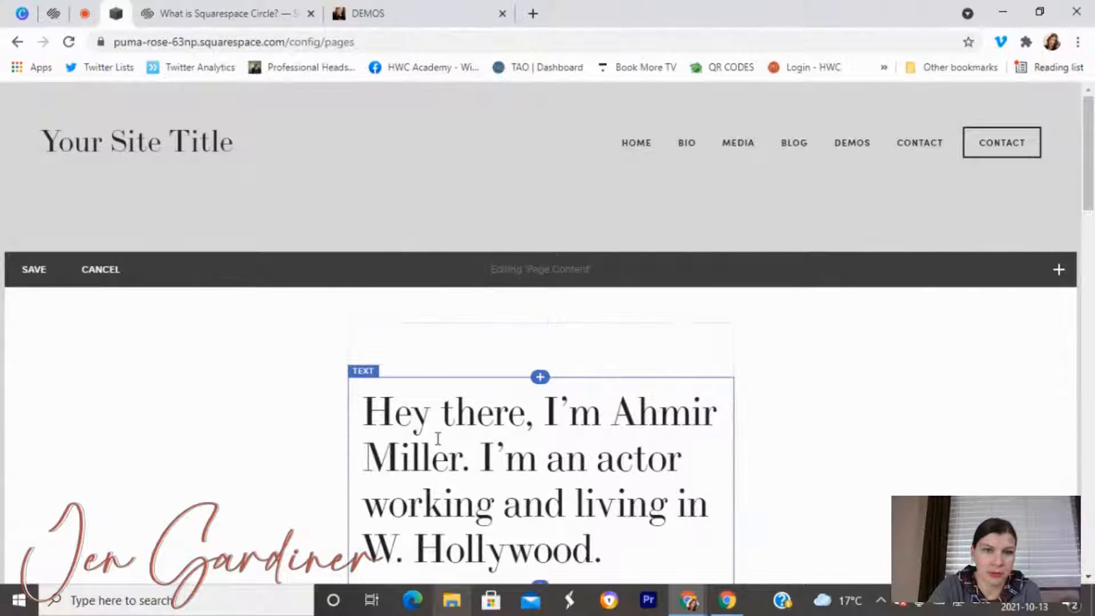
Scroll through the Bio page's blocks and bring up the add-block options.
scroll(455, 447, "down", 5)
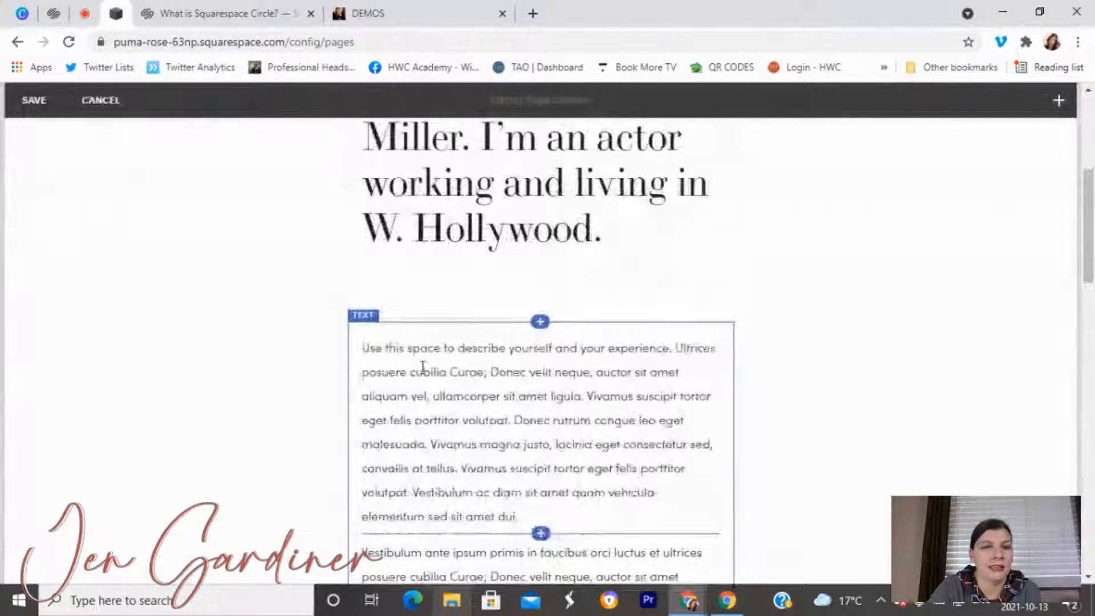
scroll(480, 371, "down", 9)
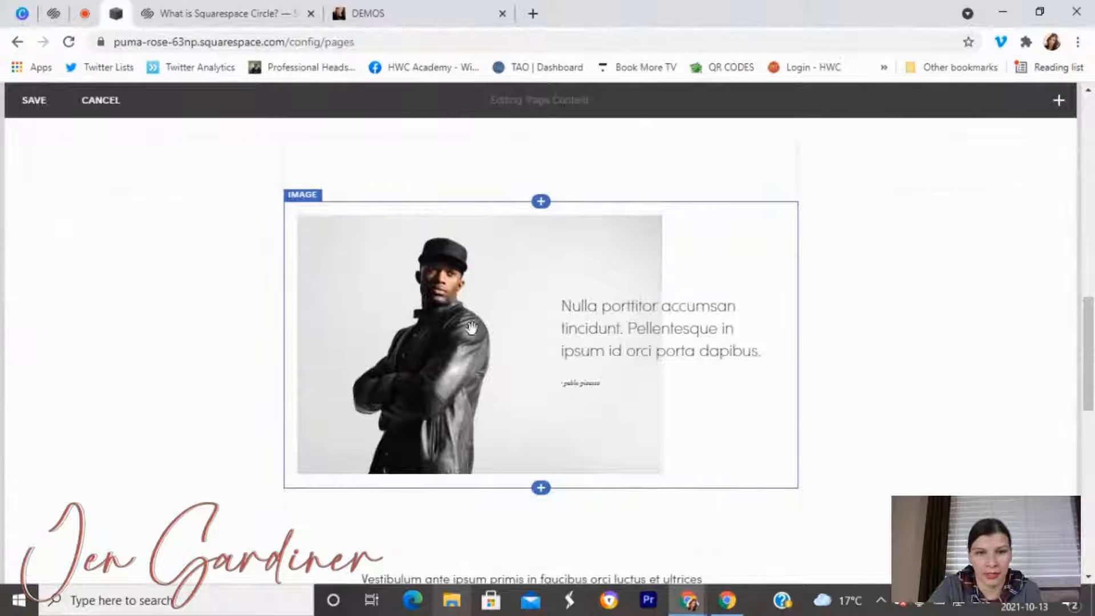
scroll(473, 359, "down", 2)
scroll(474, 391, "down", 3)
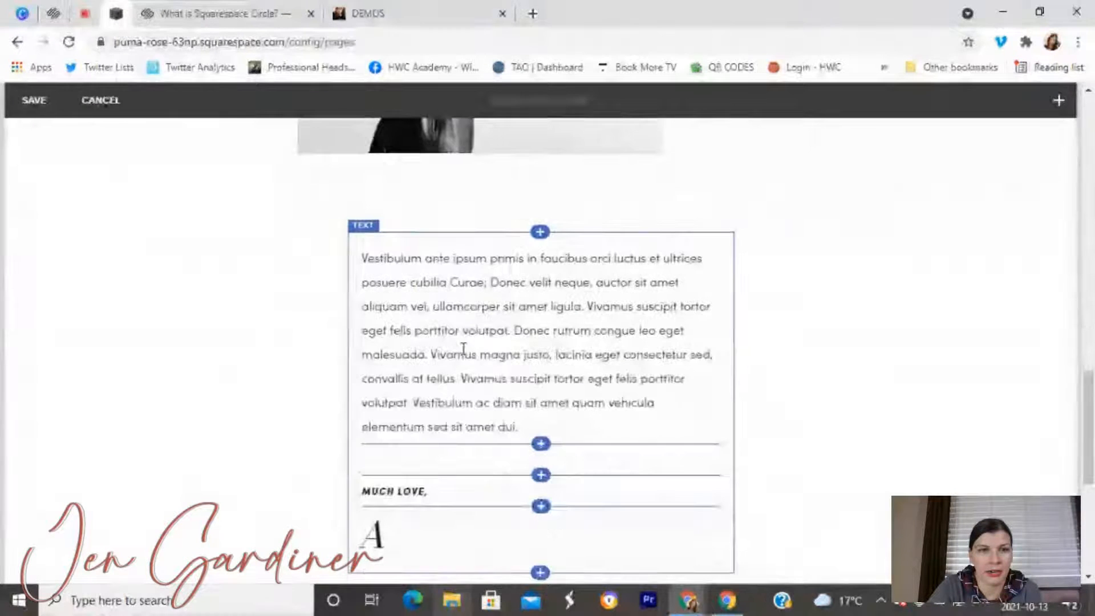
scroll(462, 335, "down", 2)
scroll(458, 360, "down", 2)
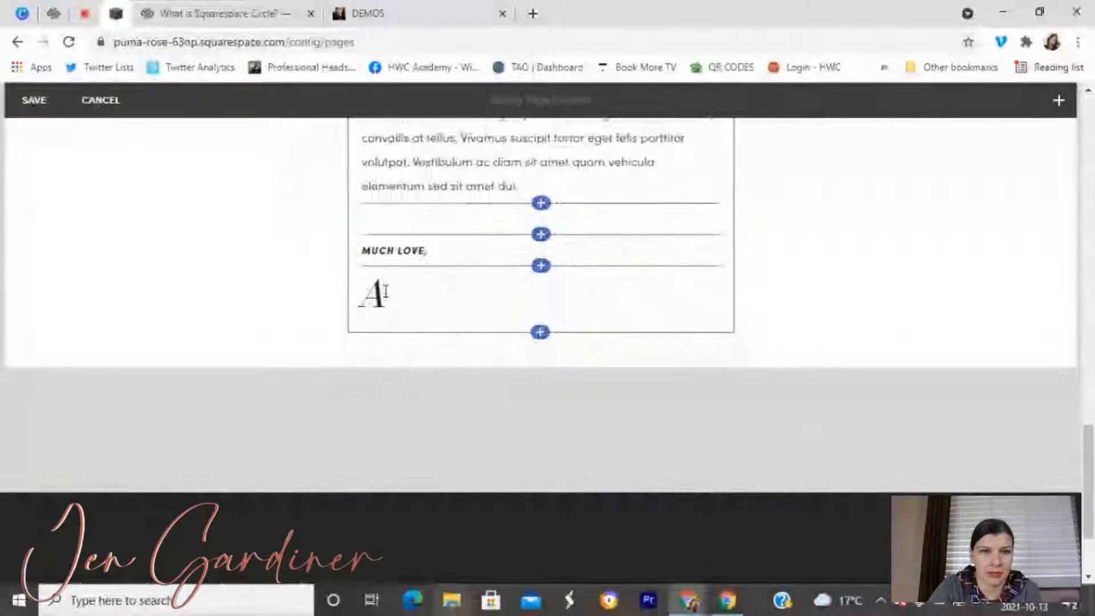
scroll(433, 348, "up", 8)
scroll(431, 345, "up", 3)
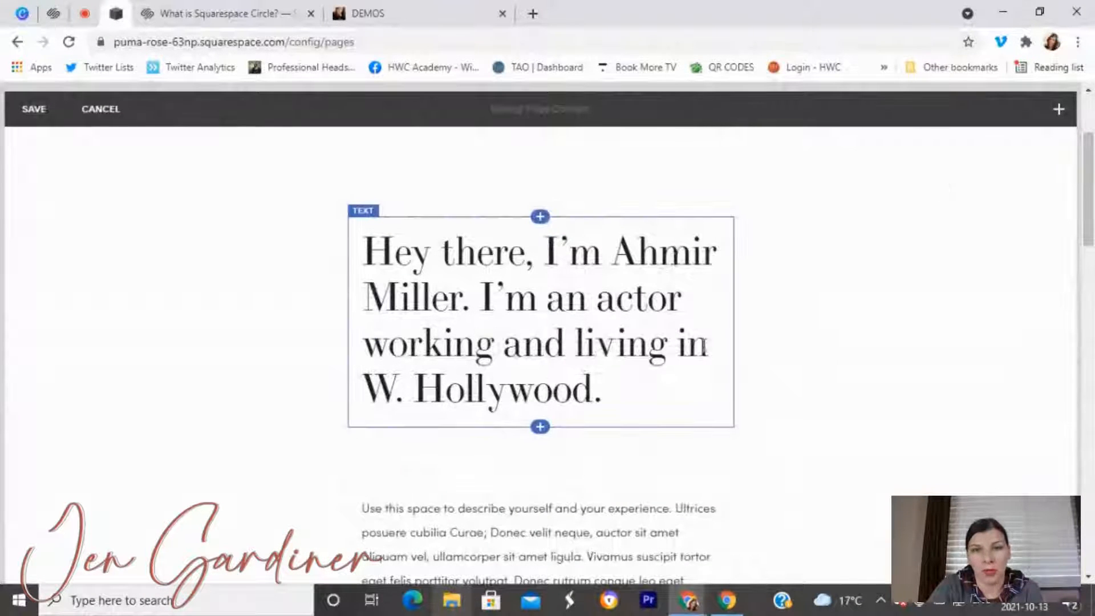
left_click(1058, 109)
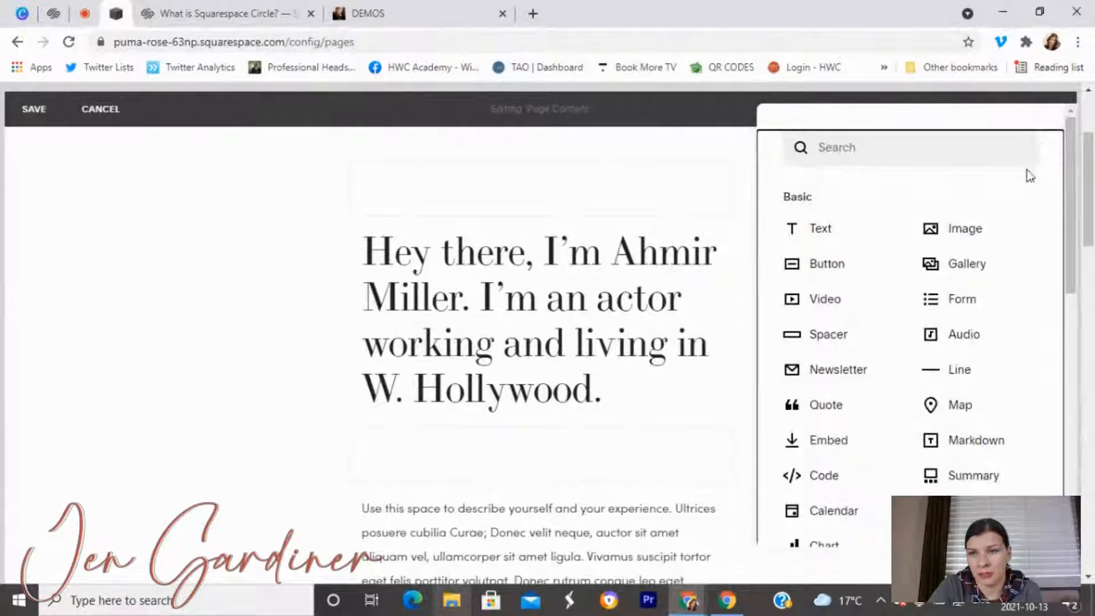
left_click_drag(976, 234, 400, 274)
scroll(589, 439, "down", 2)
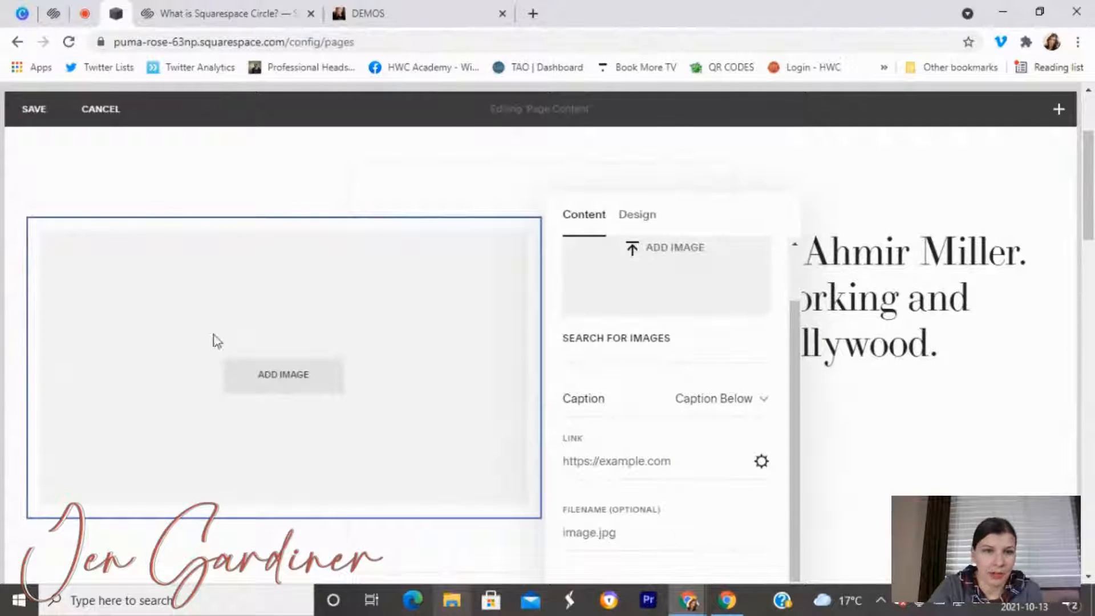
left_click(274, 327)
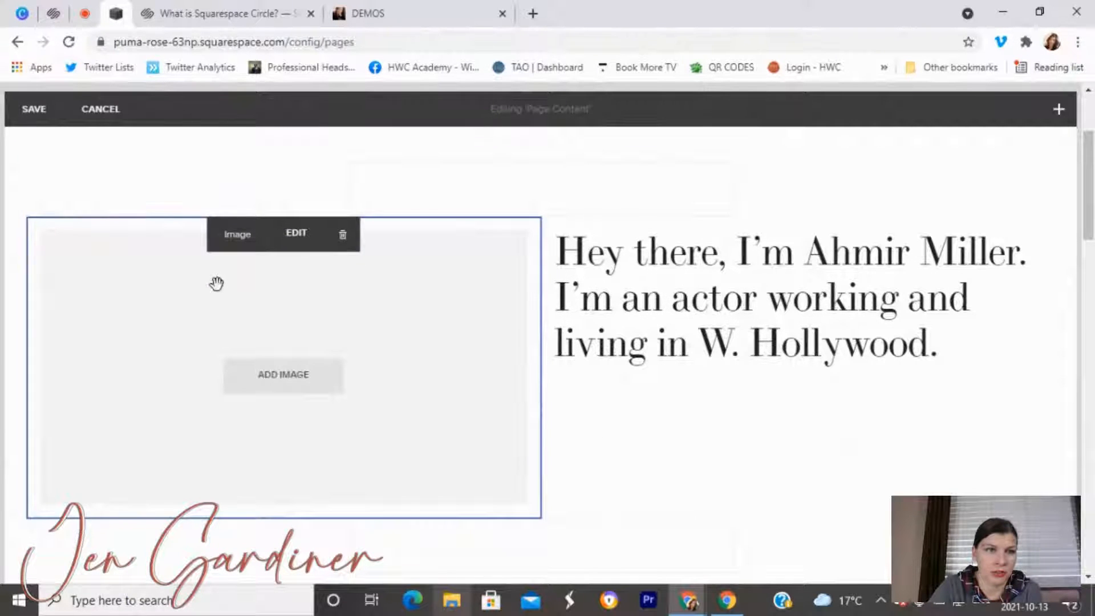
left_click(639, 381)
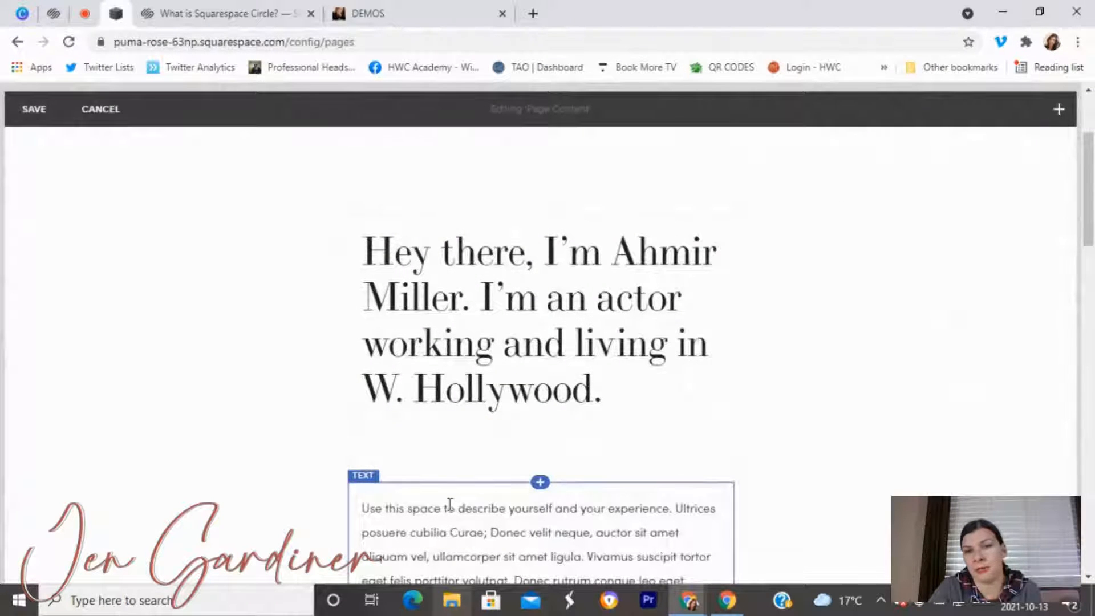
left_click(540, 482)
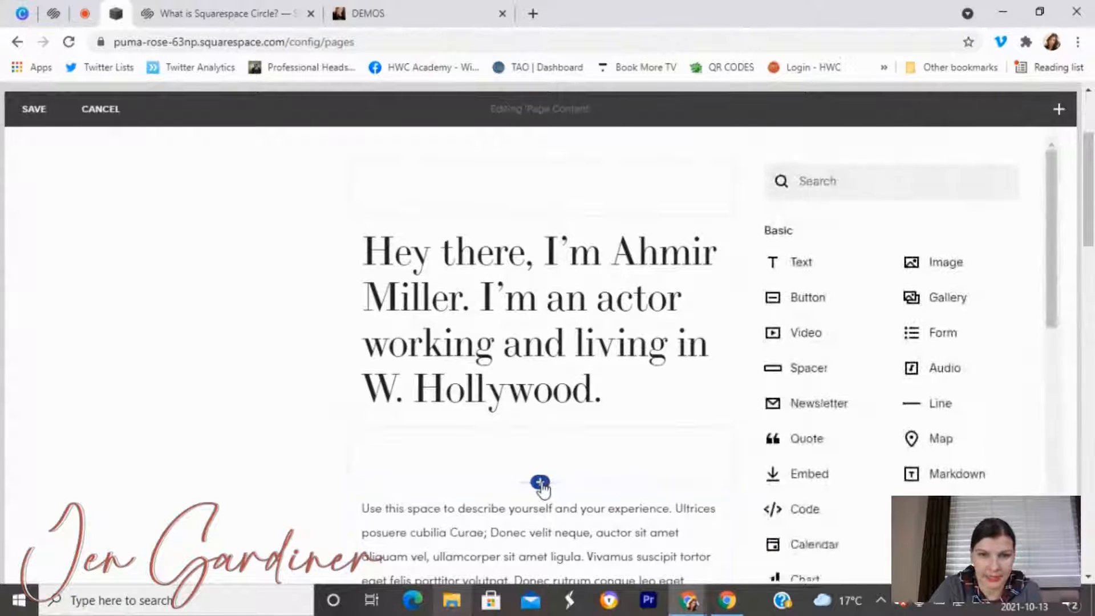
left_click(906, 261)
scroll(570, 490, "down", 5)
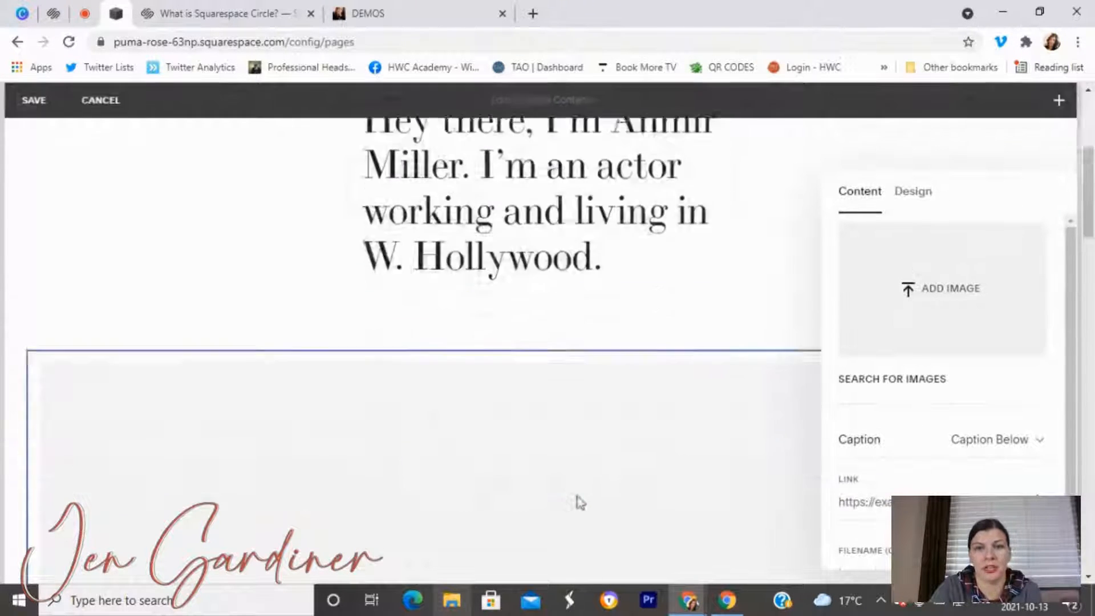
scroll(545, 319, "up", 5)
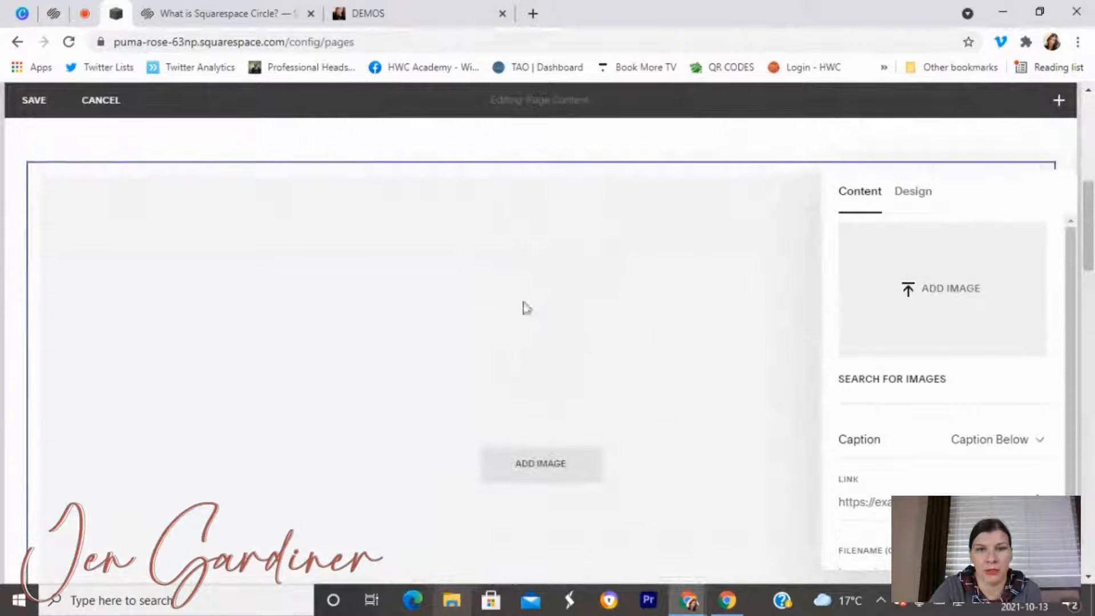
left_click(530, 196)
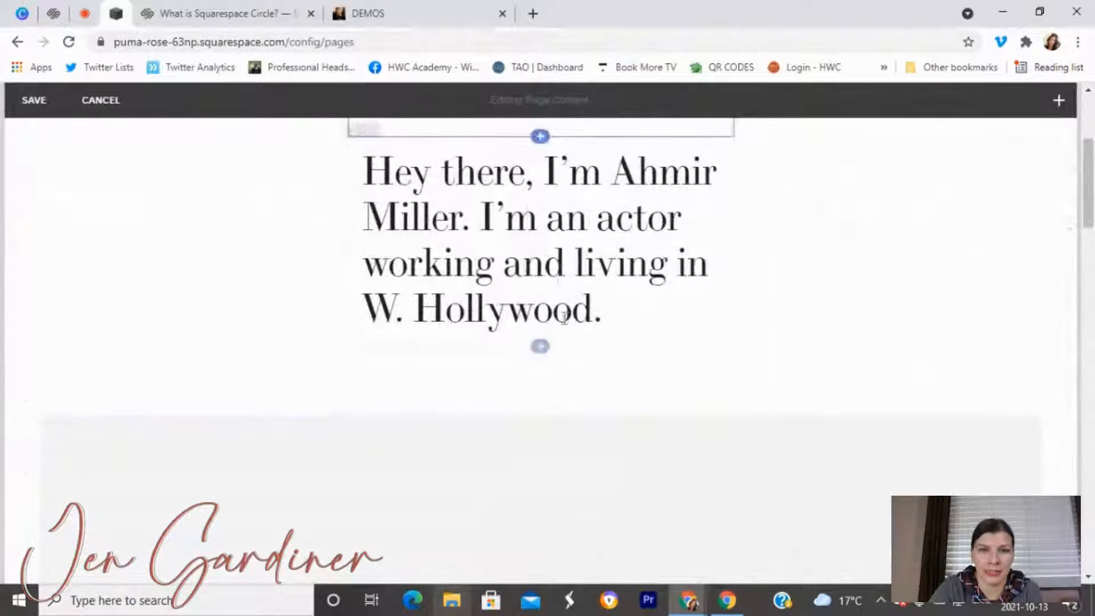
left_click(540, 346)
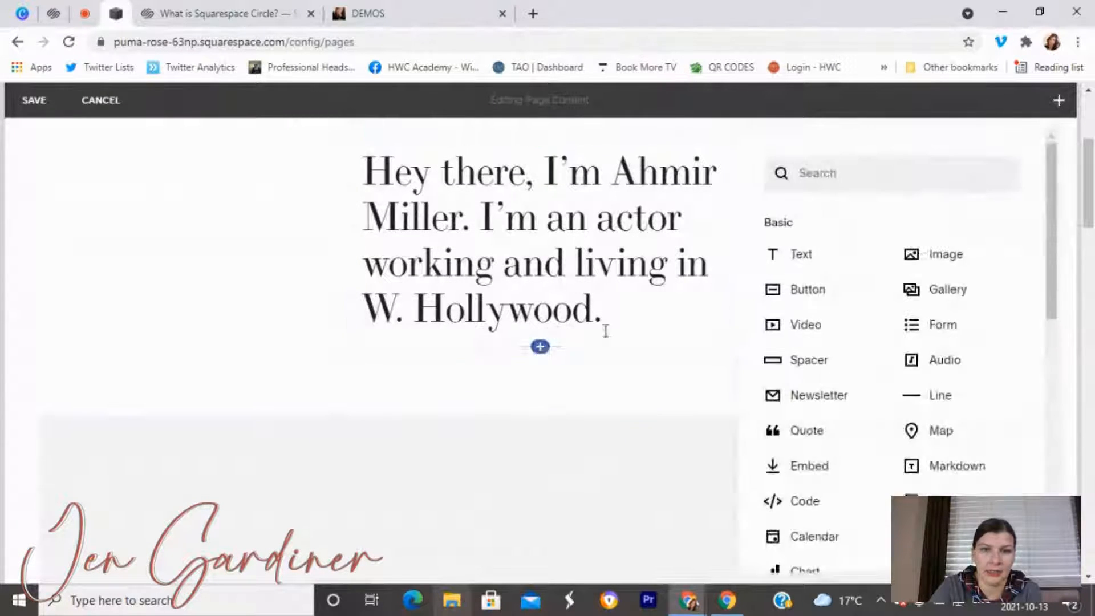
left_click(925, 266)
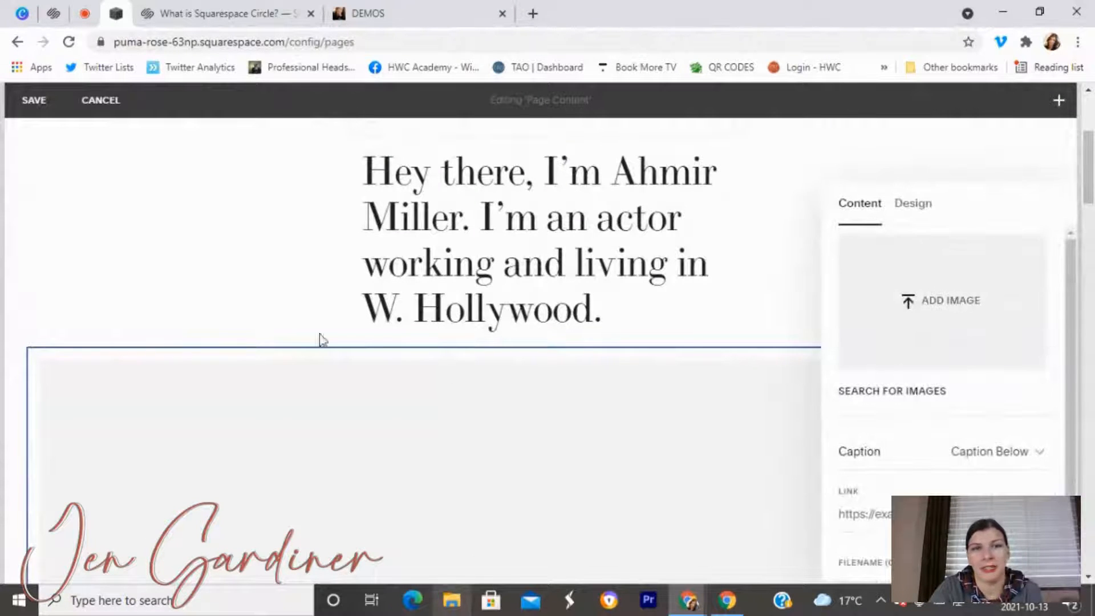
left_click(67, 204)
scroll(169, 333, "down", 4)
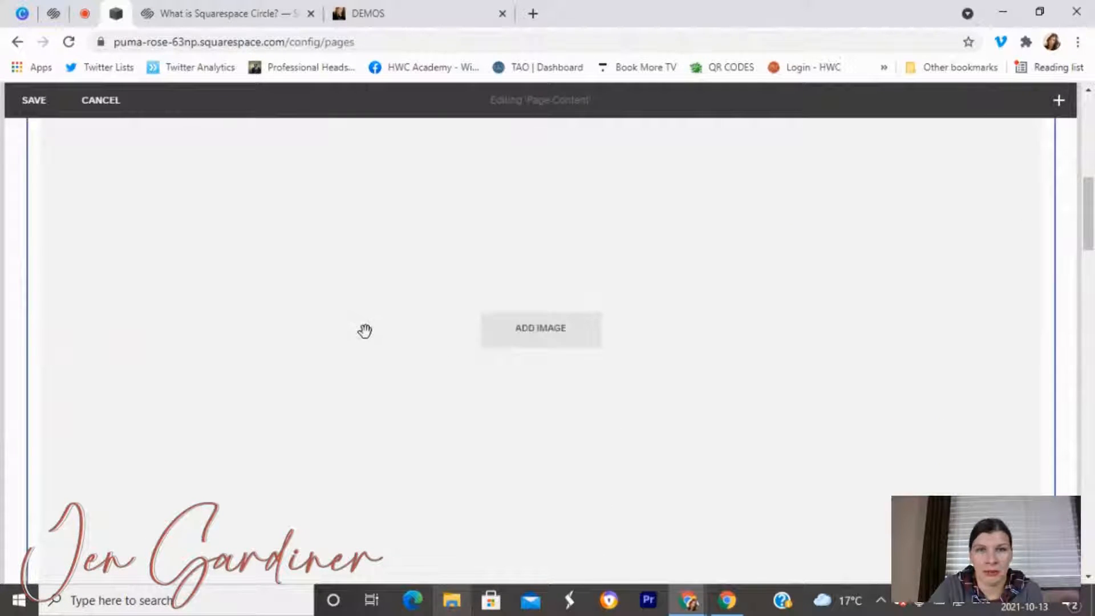
scroll(372, 346, "up", 4)
scroll(376, 358, "up", 3)
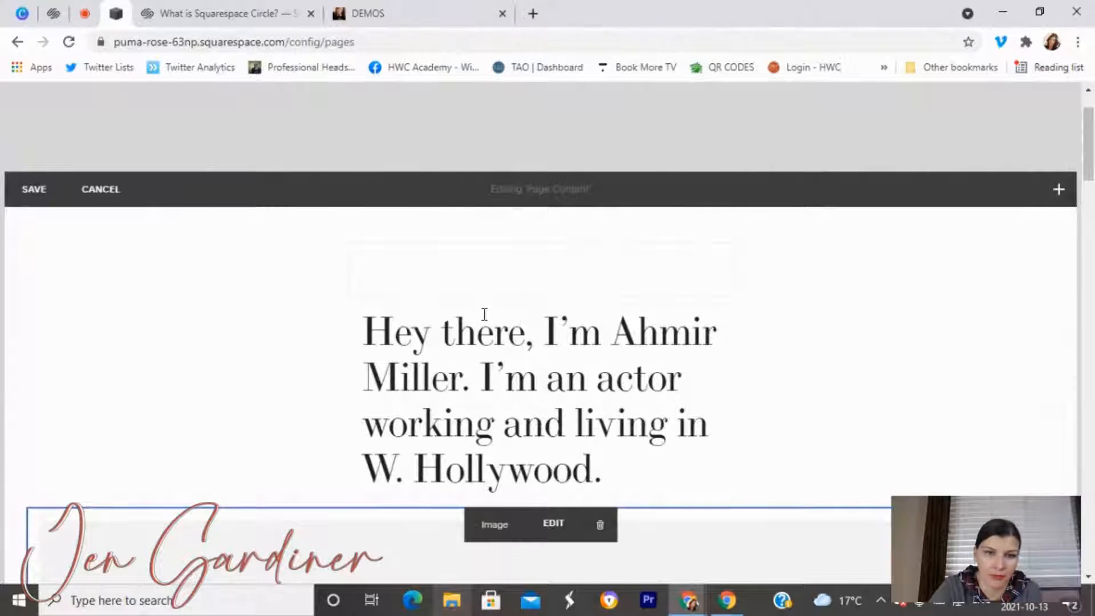
left_click(600, 524)
left_click(618, 382)
scroll(625, 508, "down", 3)
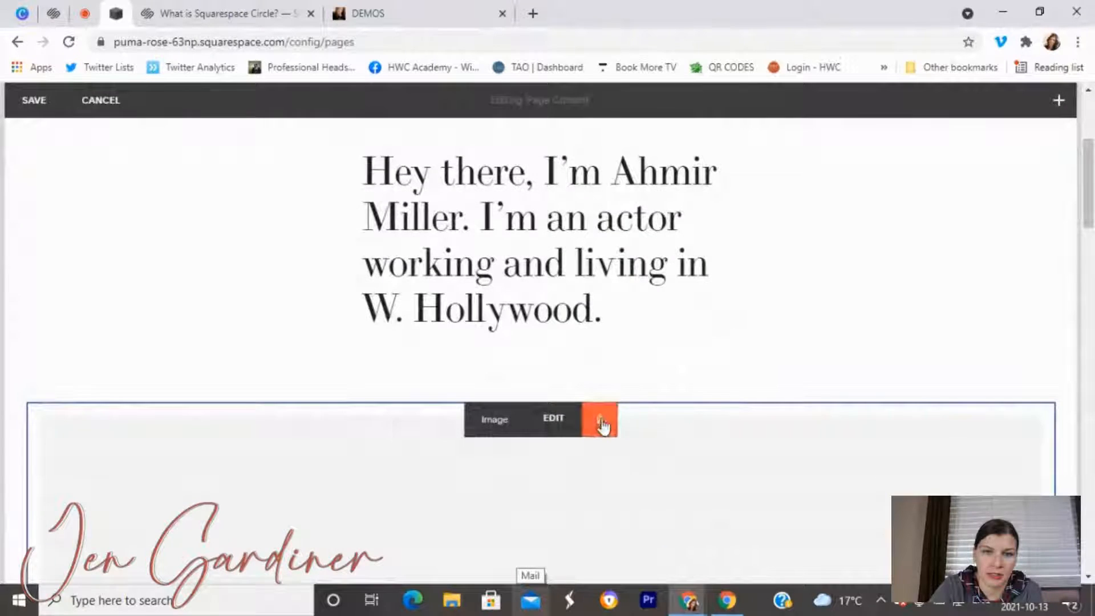
left_click(600, 419)
Confirm removal of the empty image block and scroll through the remaining Bio page blocks.
left_click(618, 388)
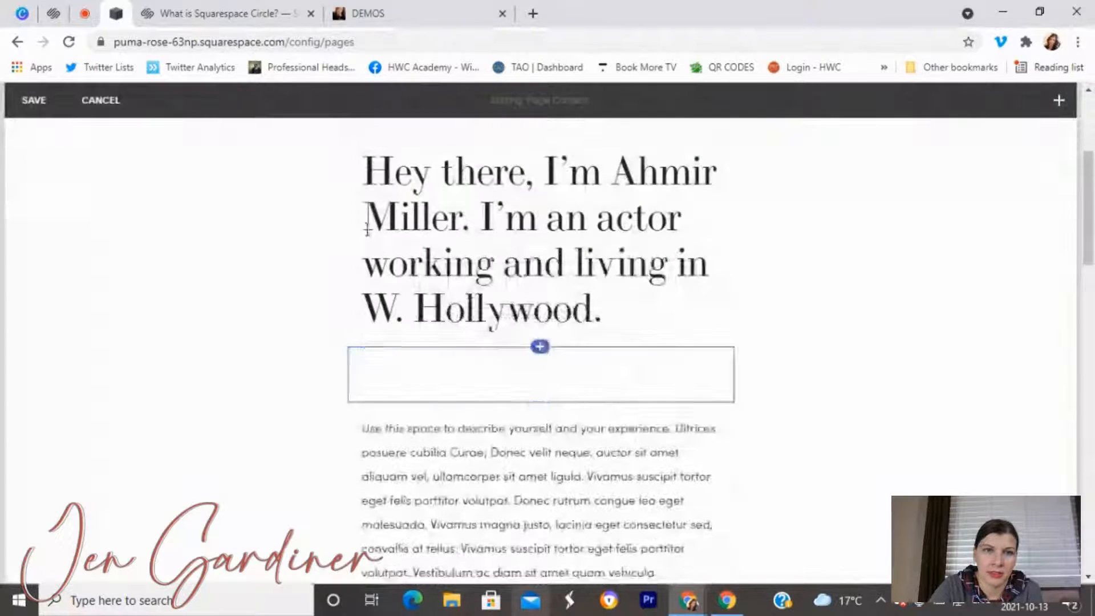
scroll(372, 452, "down", 3)
scroll(371, 452, "down", 2)
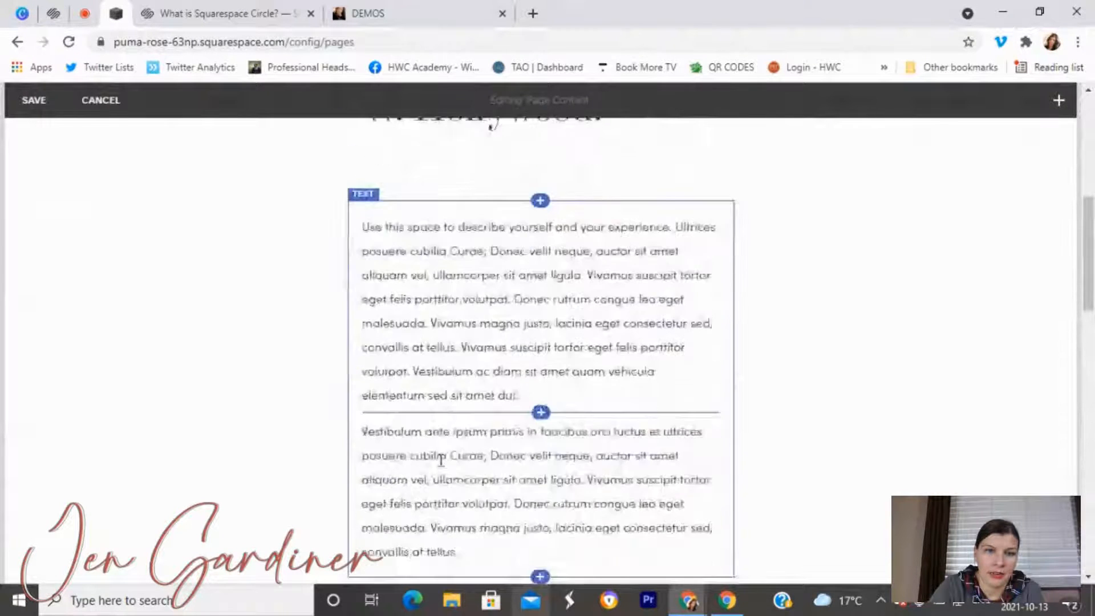
scroll(567, 423, "down", 5)
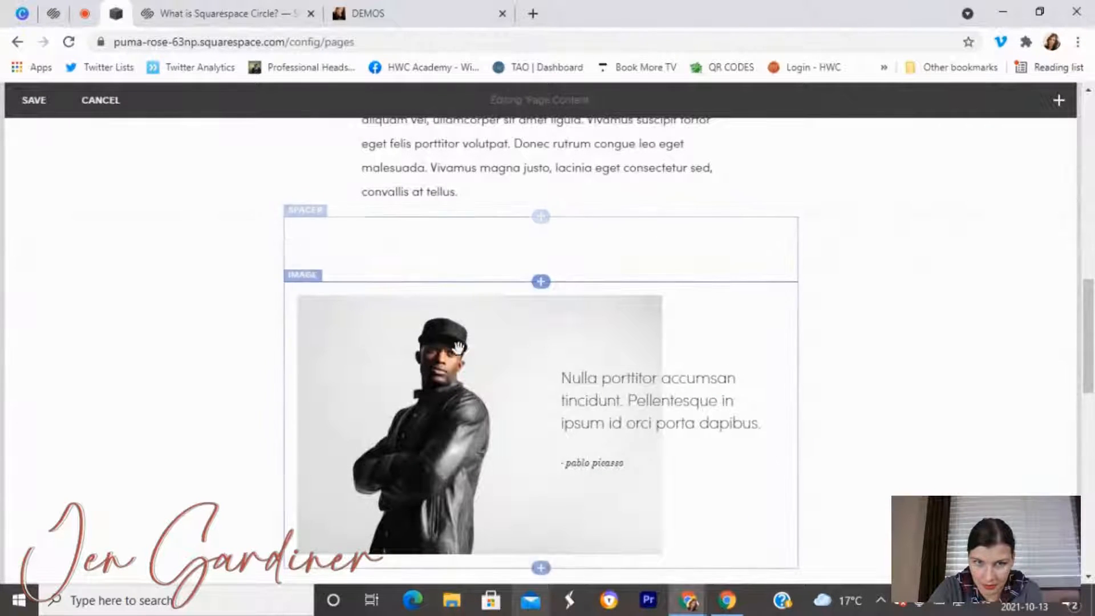
scroll(857, 284, "up", 7)
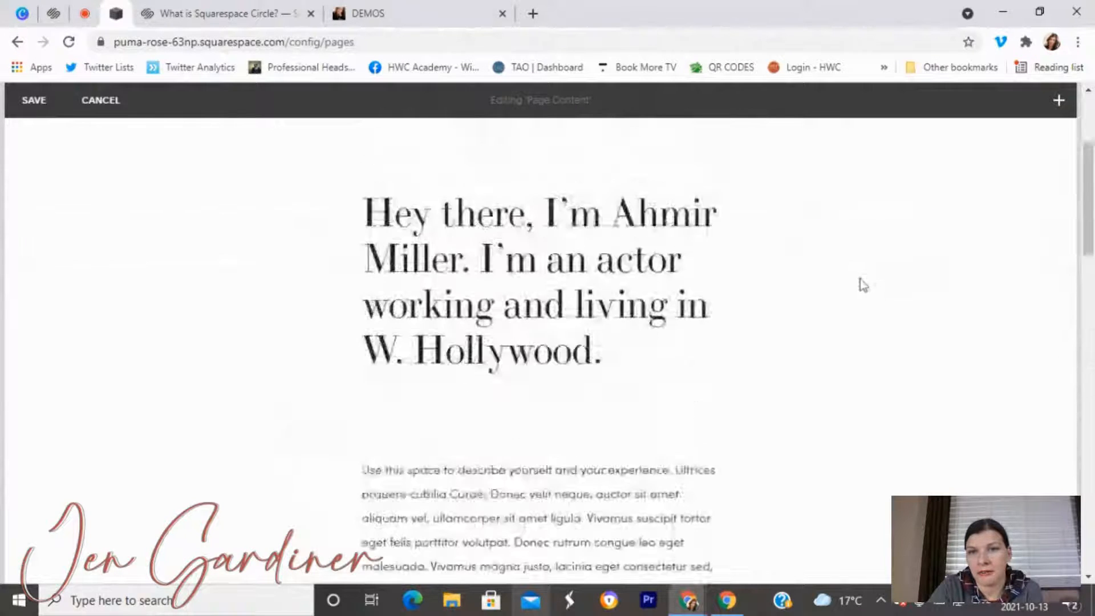
scroll(745, 354, "down", 3)
scroll(686, 490, "down", 3)
scroll(657, 376, "up", 2)
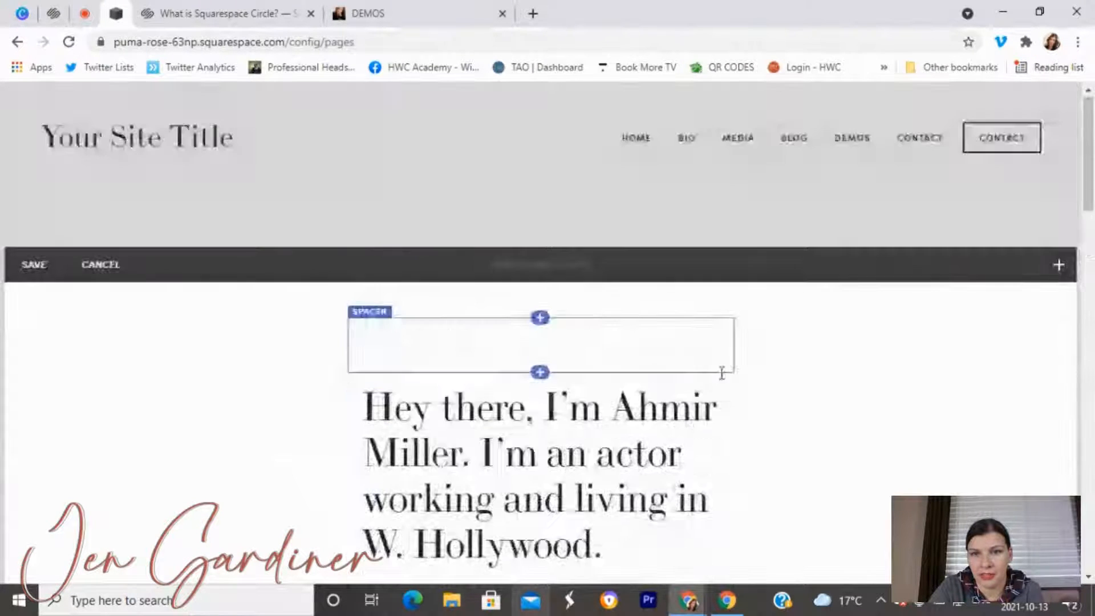
scroll(674, 323, "down", 2)
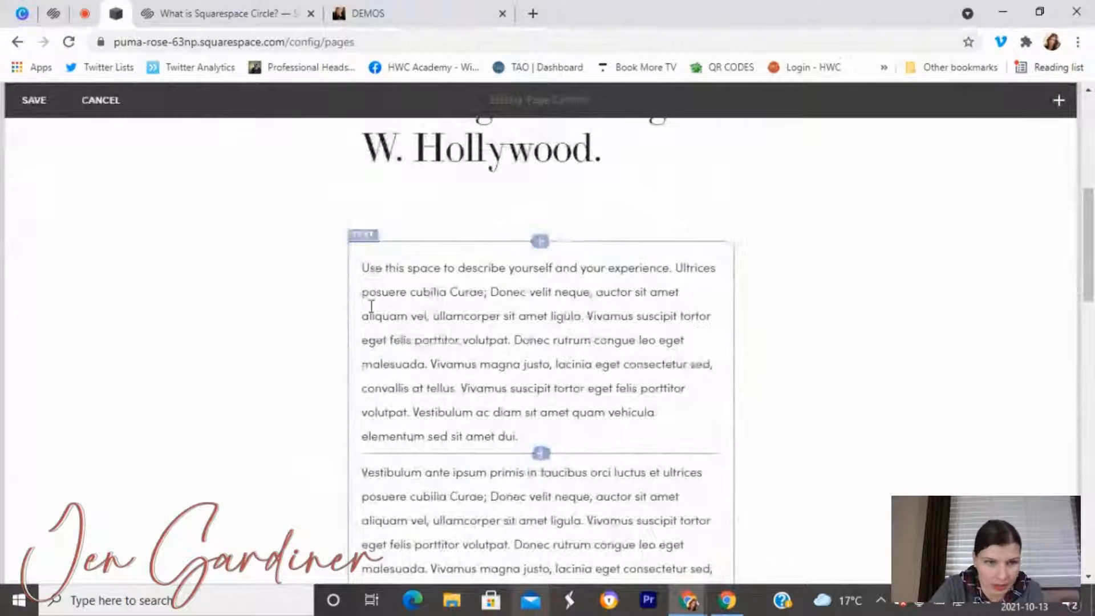
scroll(891, 386, "up", 5)
scroll(827, 386, "up", 2)
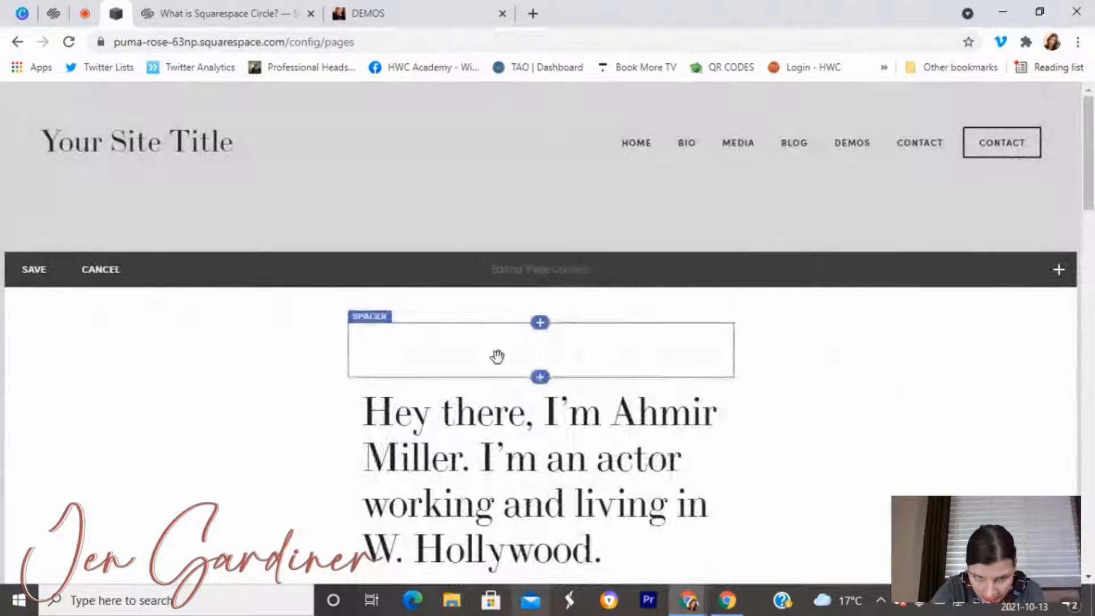
scroll(510, 451, "down", 5)
scroll(505, 420, "up", 5)
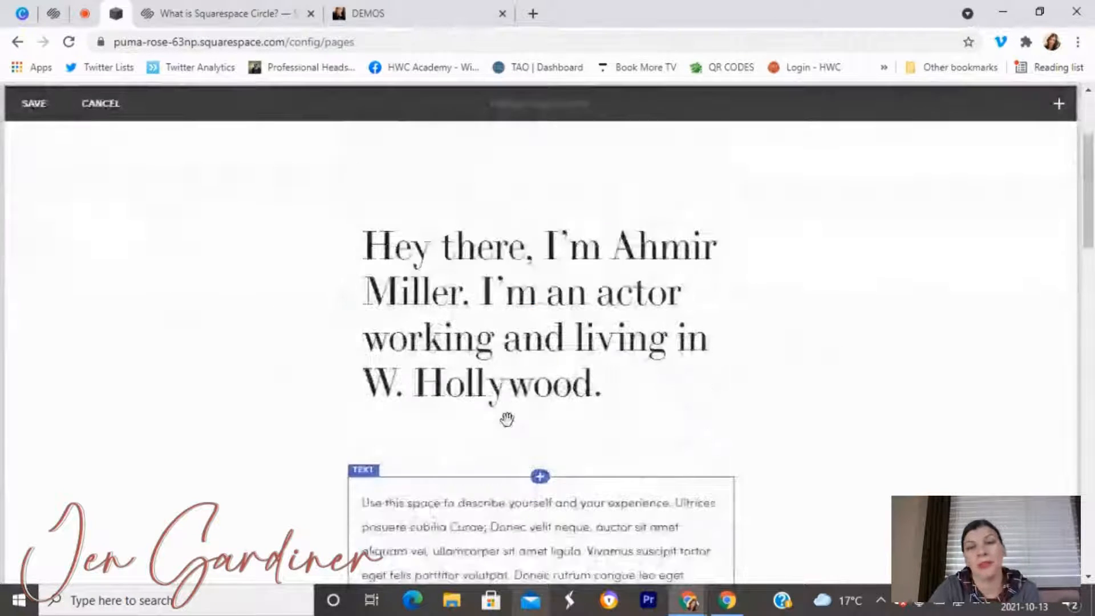
scroll(586, 254, "down", 3)
Replace the heading's template first name and surname with the owner's, and W. Hollywood with Toronto, Ontario.
double_click(631, 246)
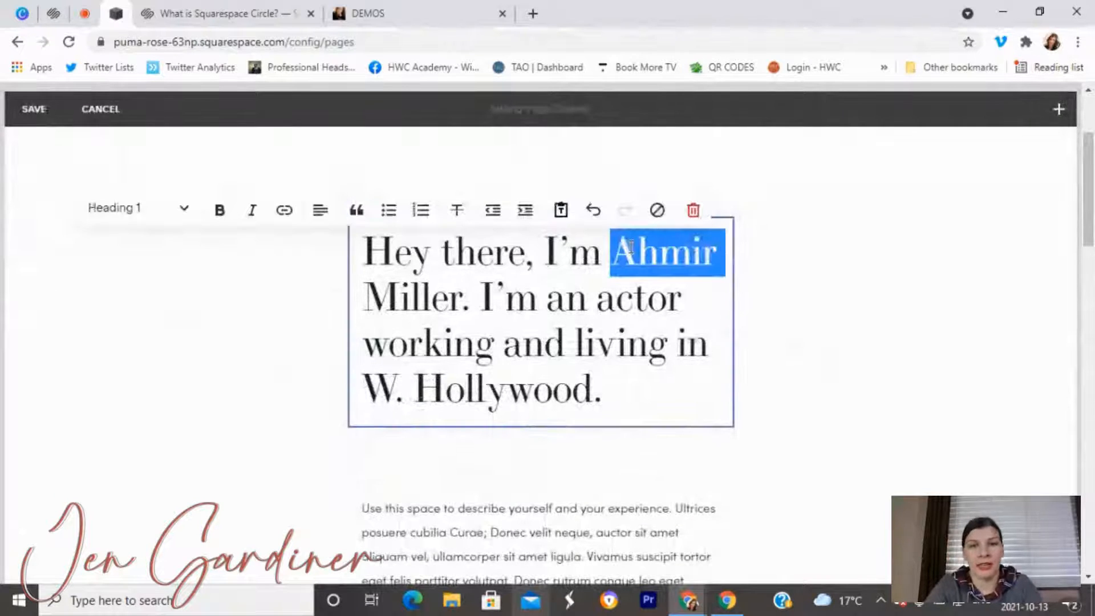
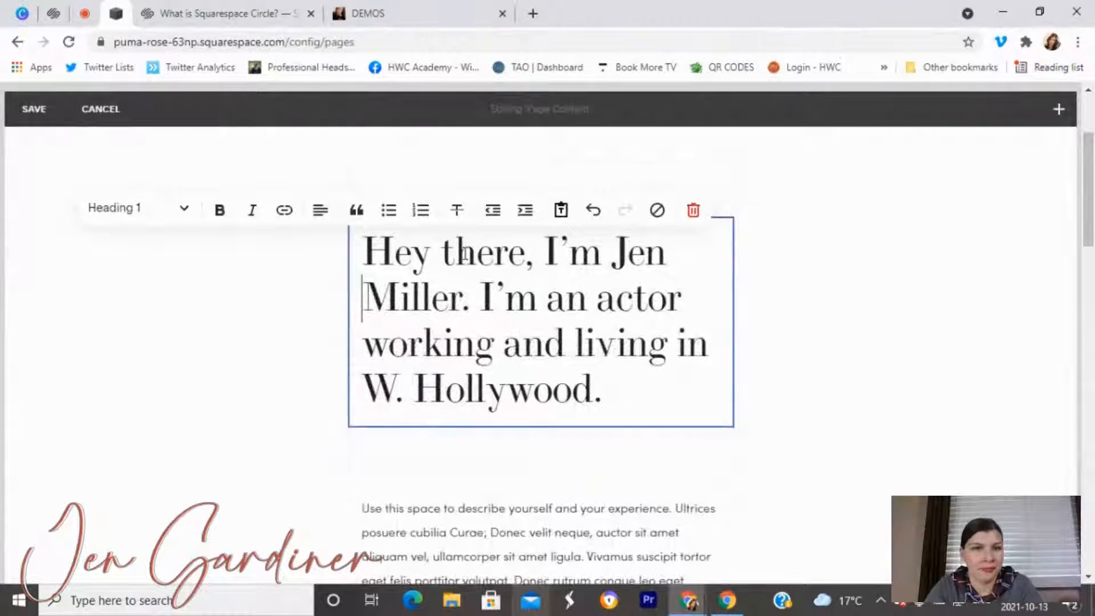
double_click(439, 281)
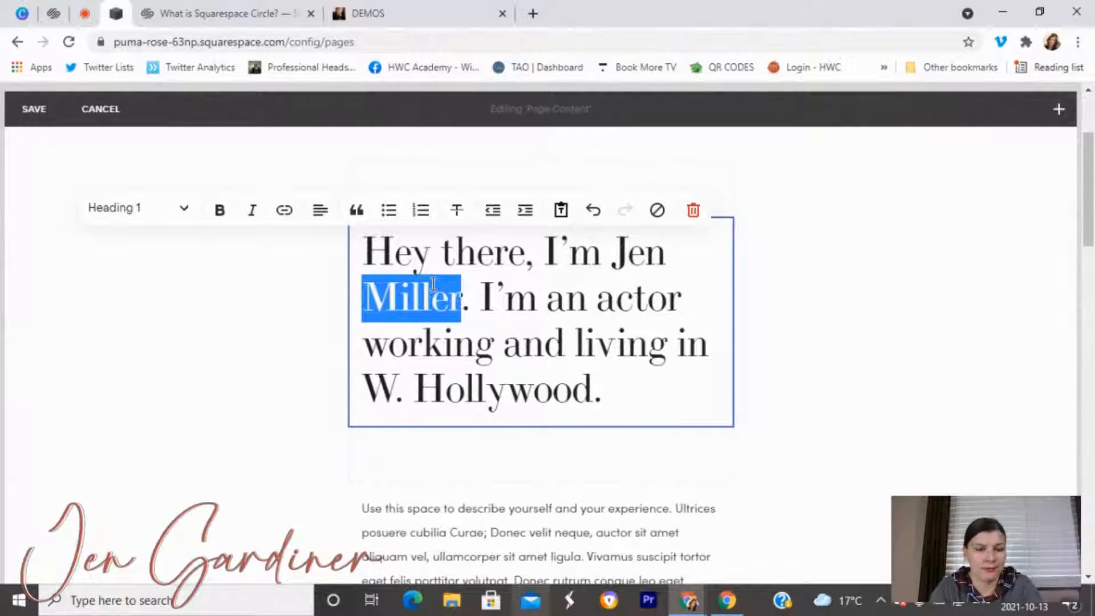
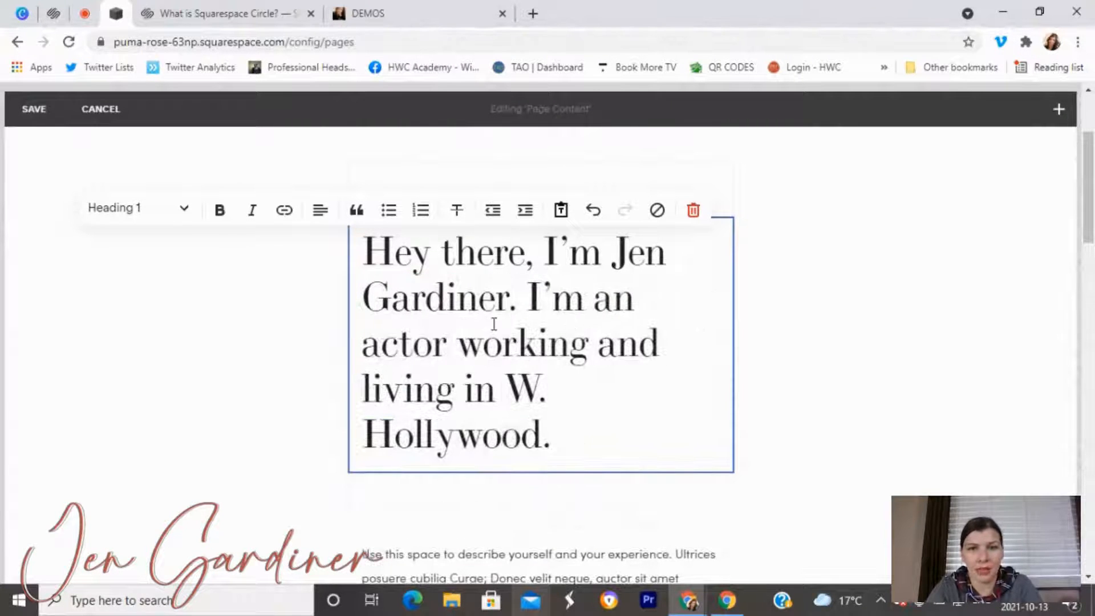
left_click_drag(504, 390, 551, 434)
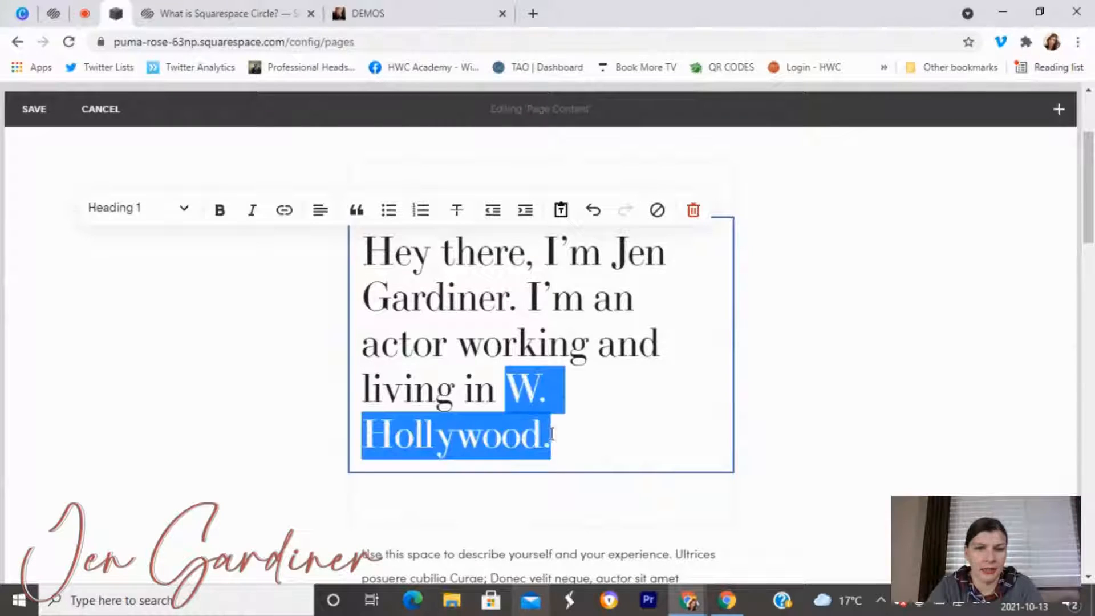
type("Toron")
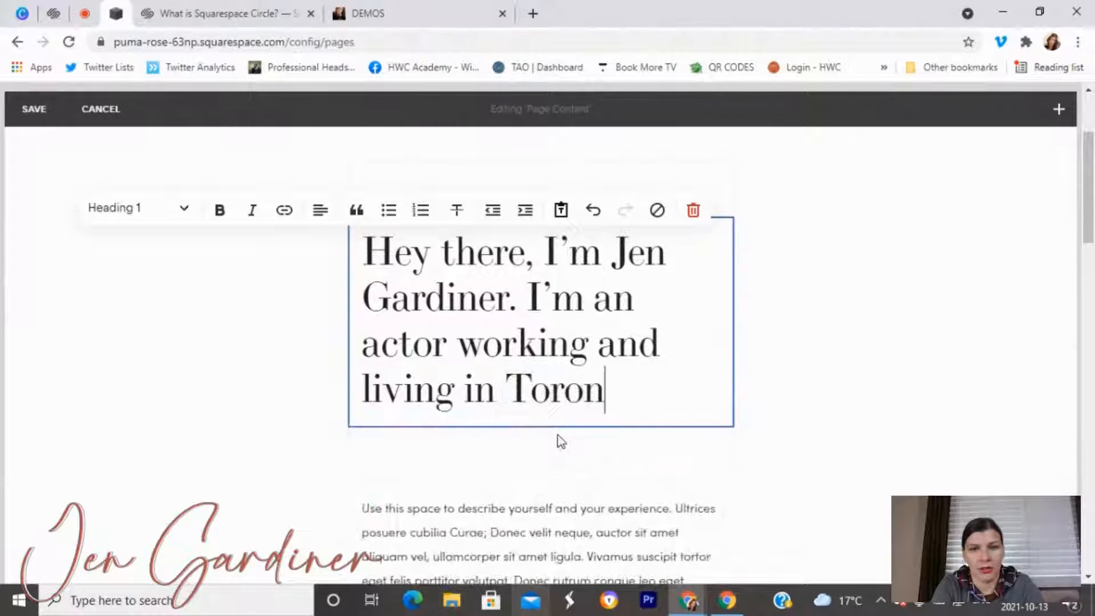
type("t,o")
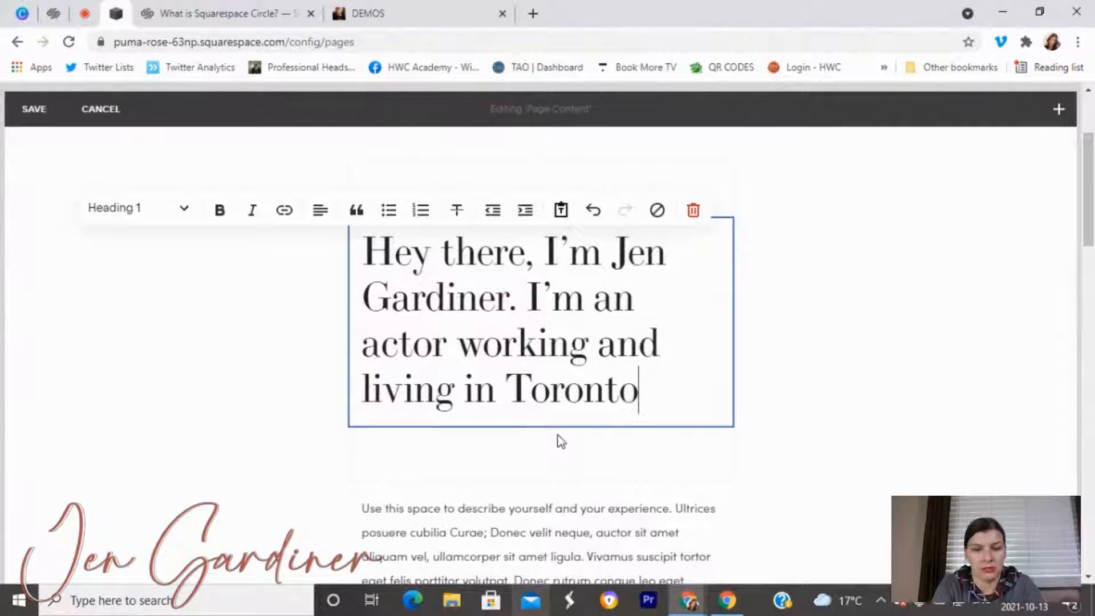
type(", Ontario")
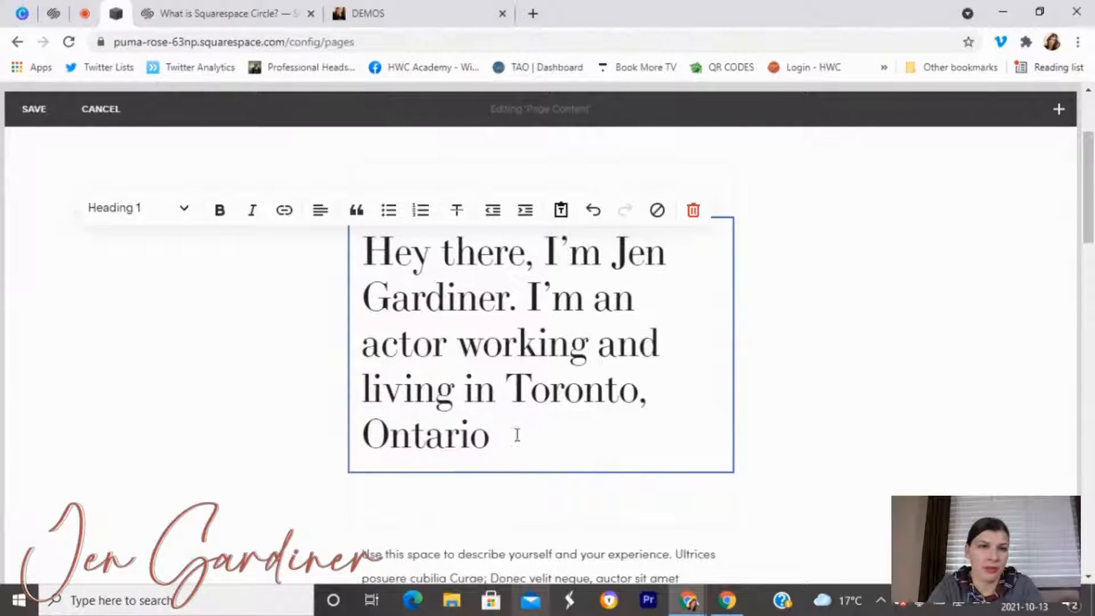
left_click_drag(519, 433, 371, 257)
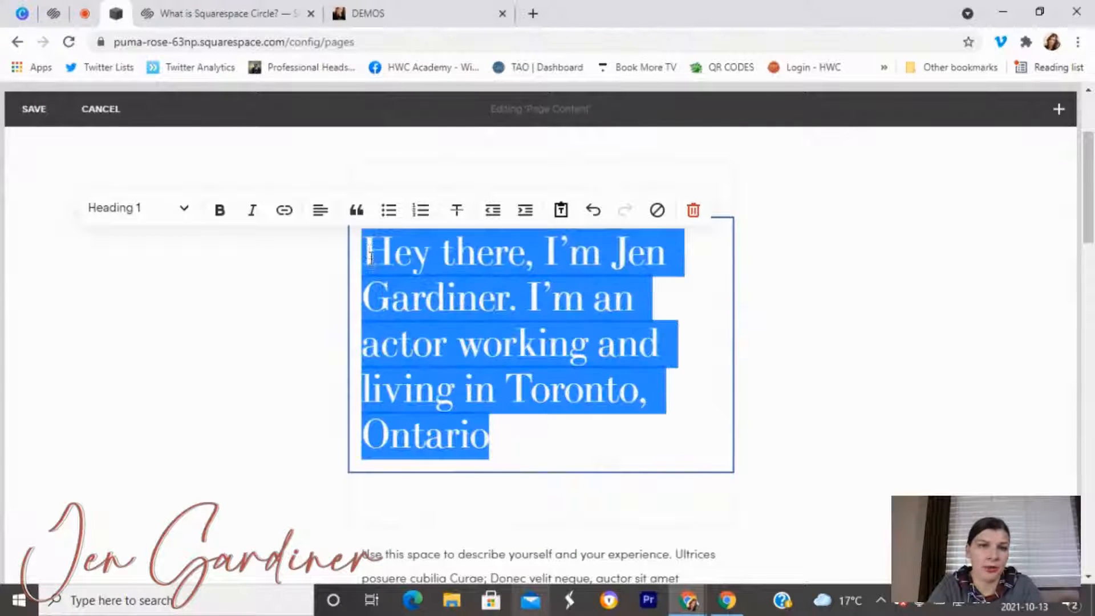
Try the Heading 2 and then Heading 3 styles on the intro sentence.
left_click(177, 215)
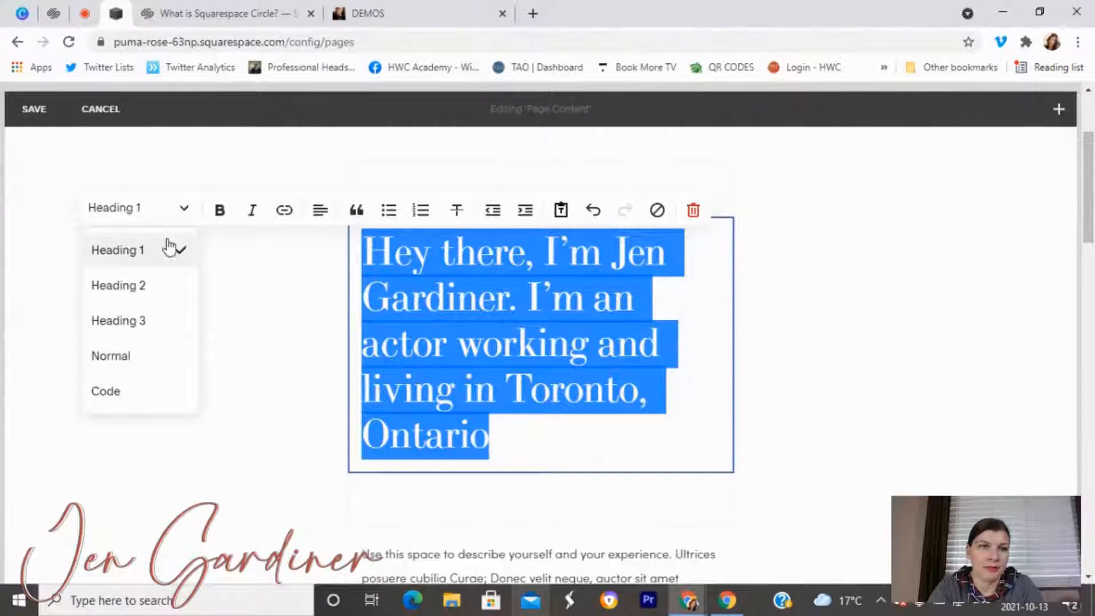
left_click(146, 286)
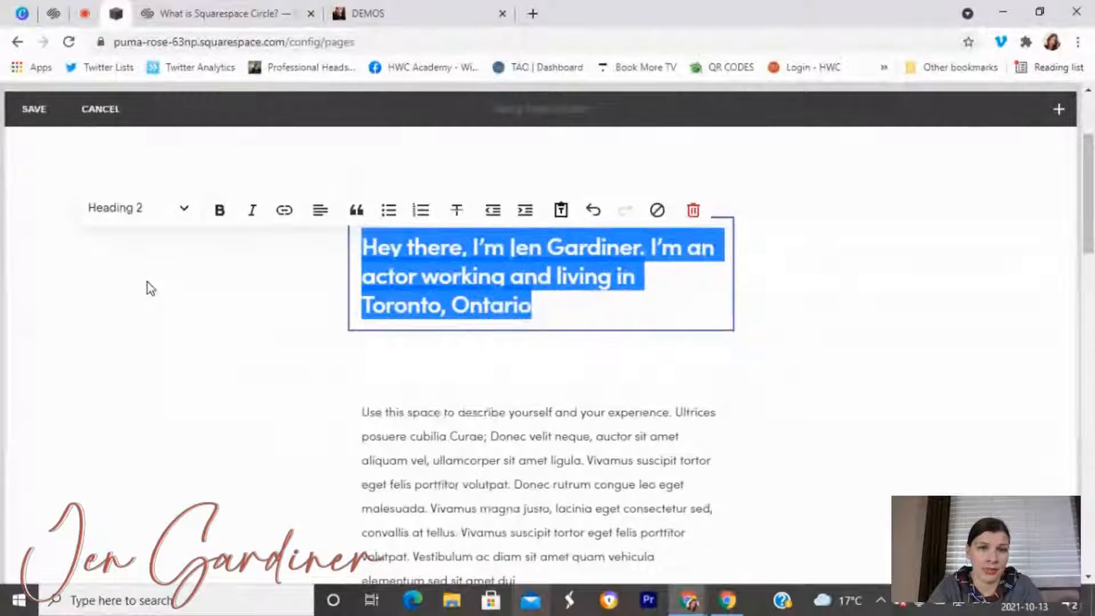
left_click(165, 210)
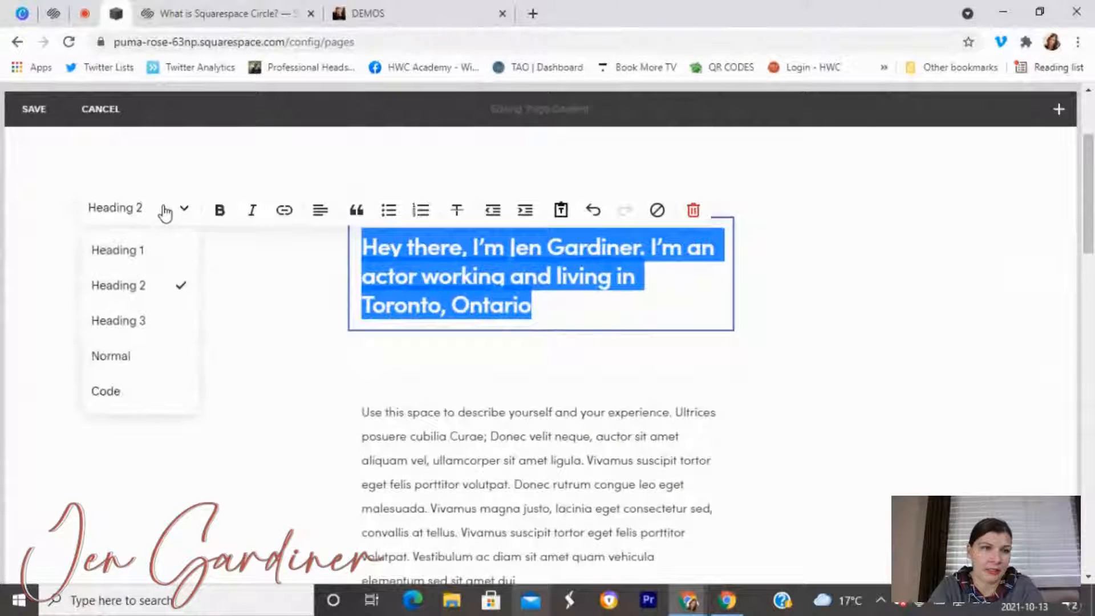
left_click(155, 324)
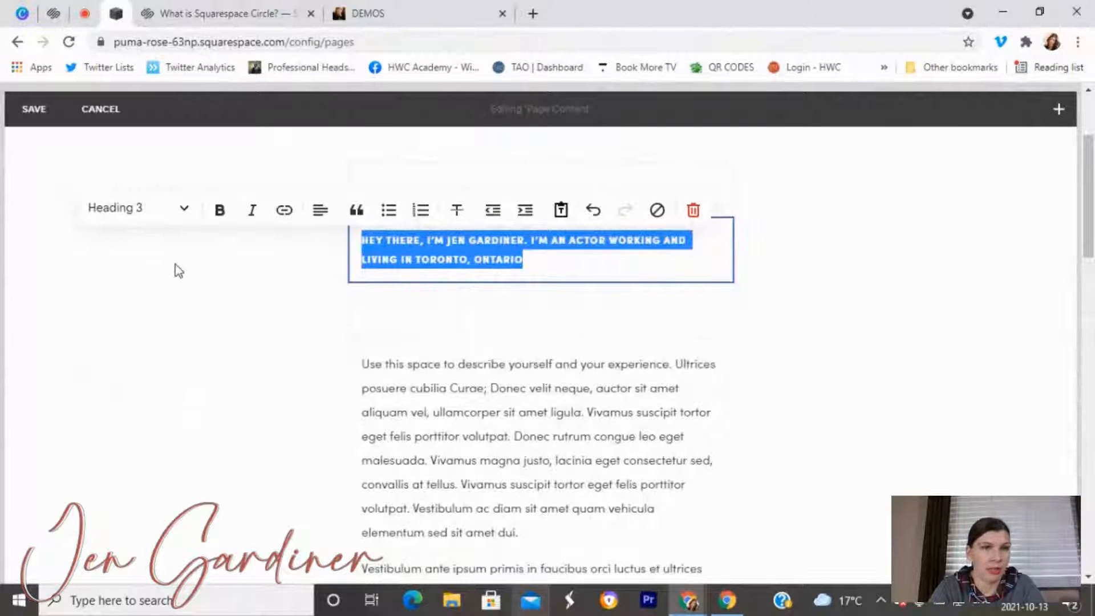
left_click(189, 191)
Switch the intro sentence to Normal text, then settle on Heading 1 and finish editing.
left_click(513, 265)
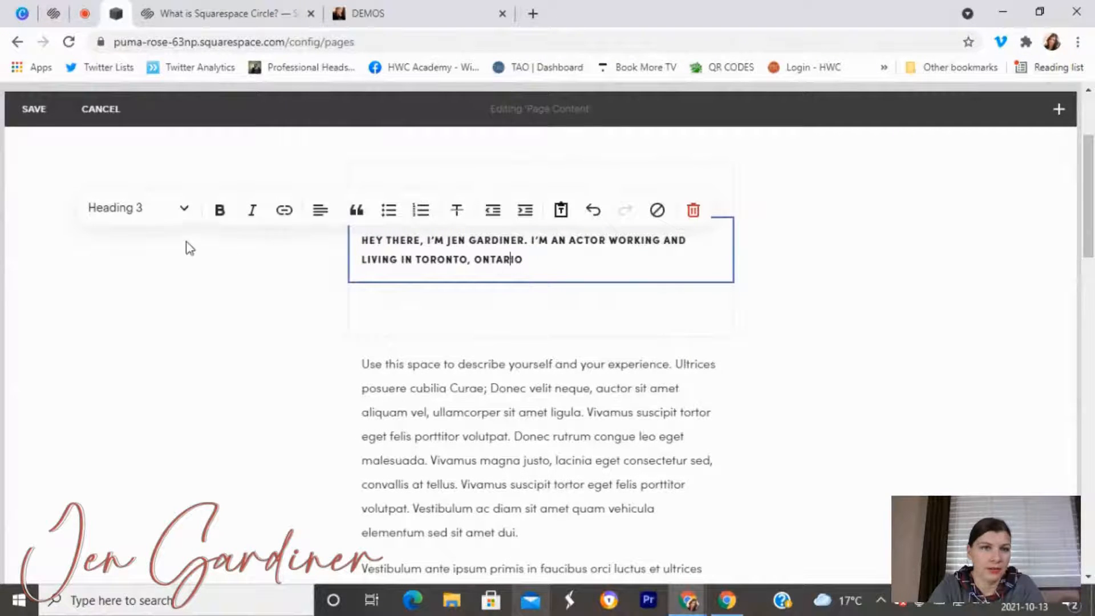
left_click(182, 218)
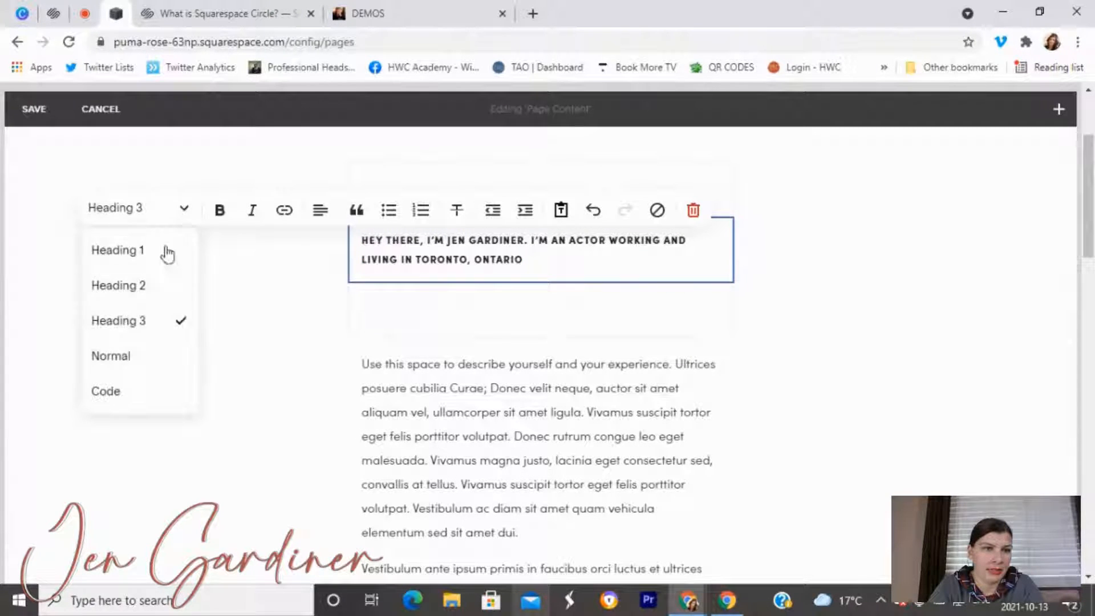
left_click(154, 354)
left_click(171, 213)
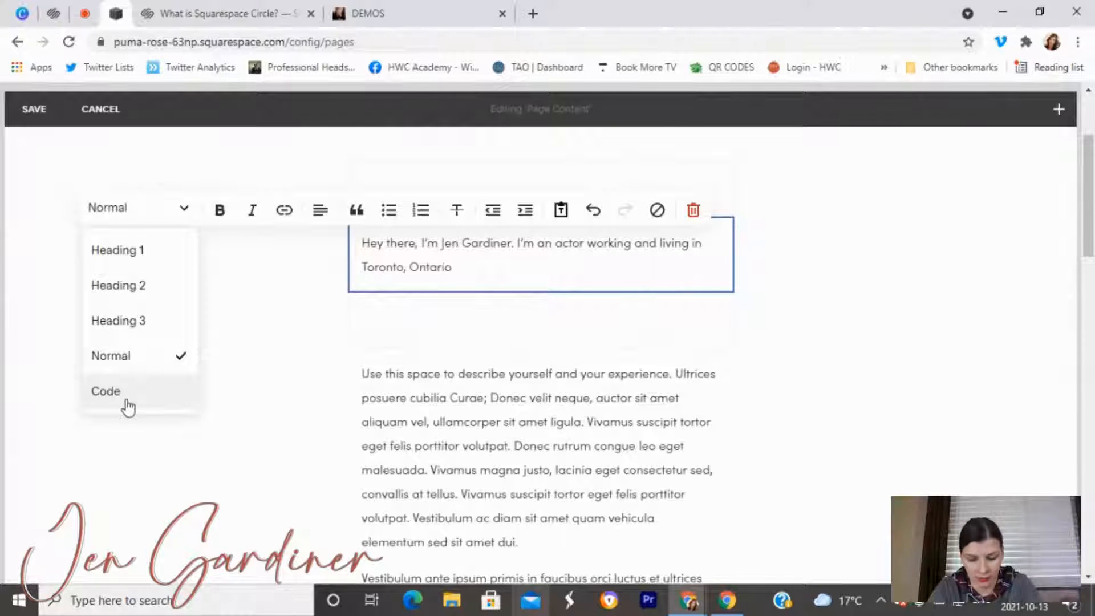
left_click(149, 249)
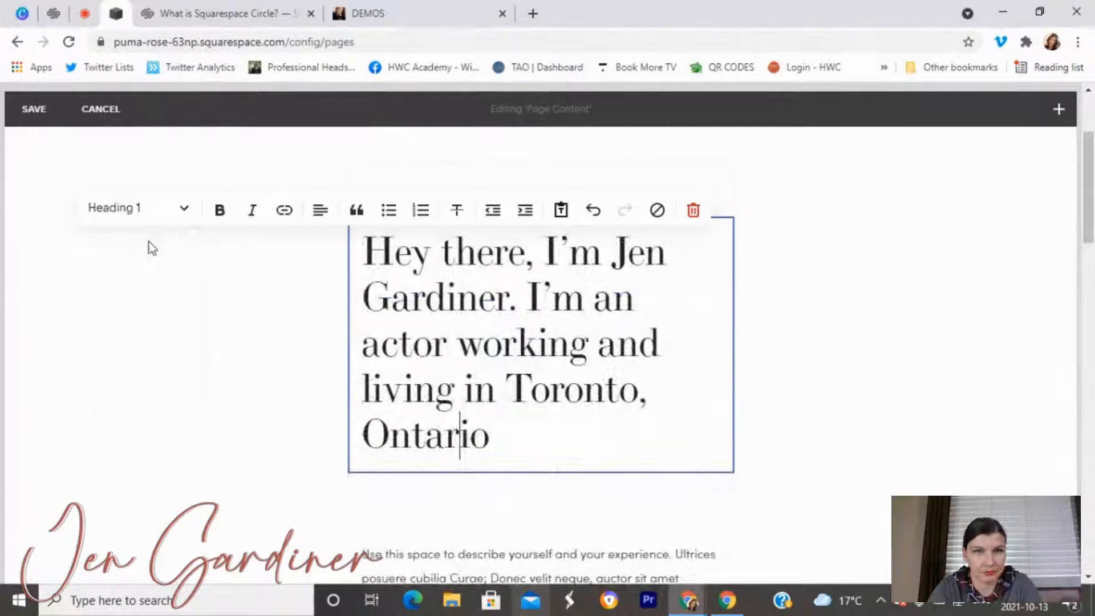
left_click(552, 426)
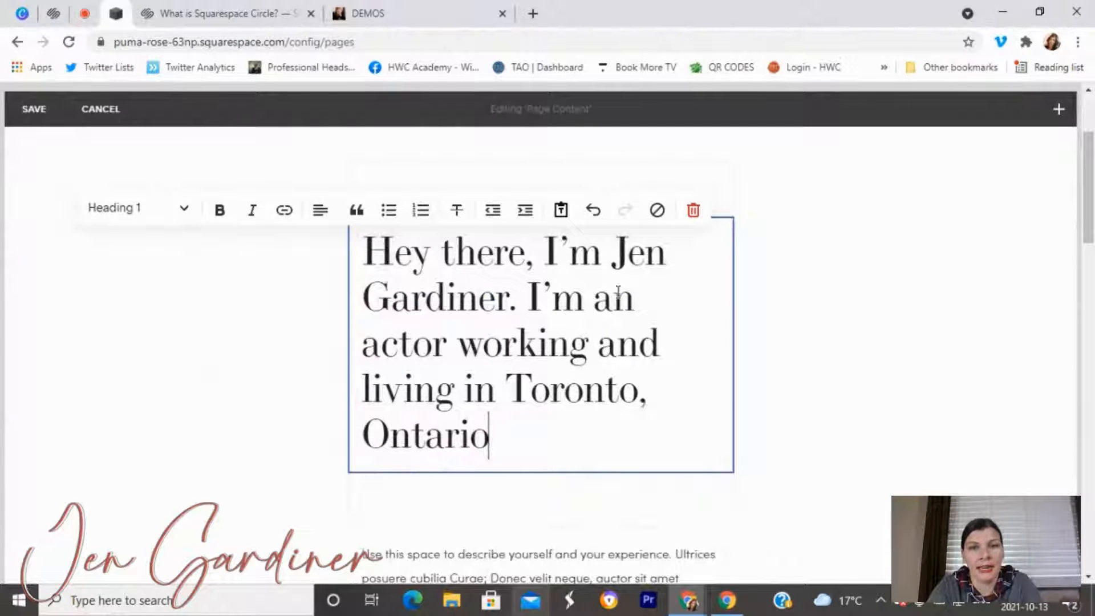
scroll(560, 385, "down", 1)
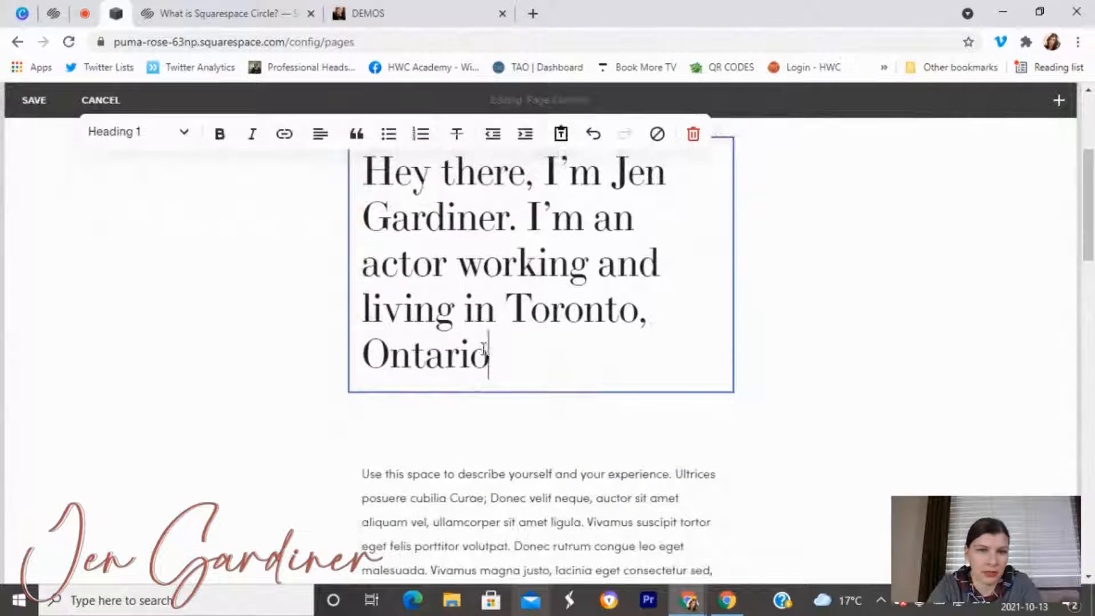
left_click(805, 346)
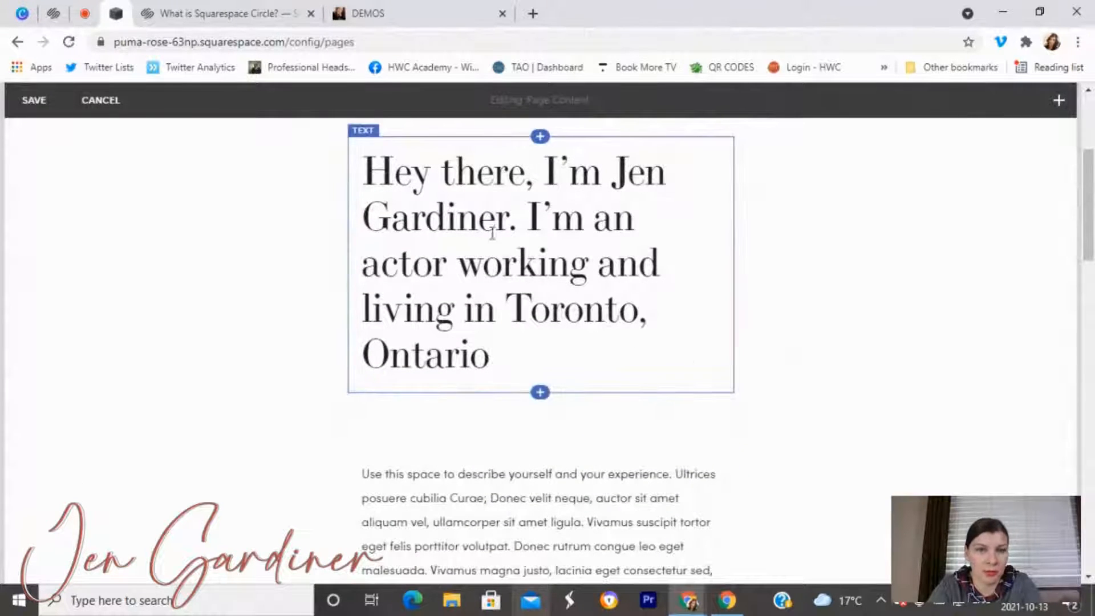
Replace the heading text with the owner's name followed by 's Bio'.
left_click_drag(520, 372, 361, 174)
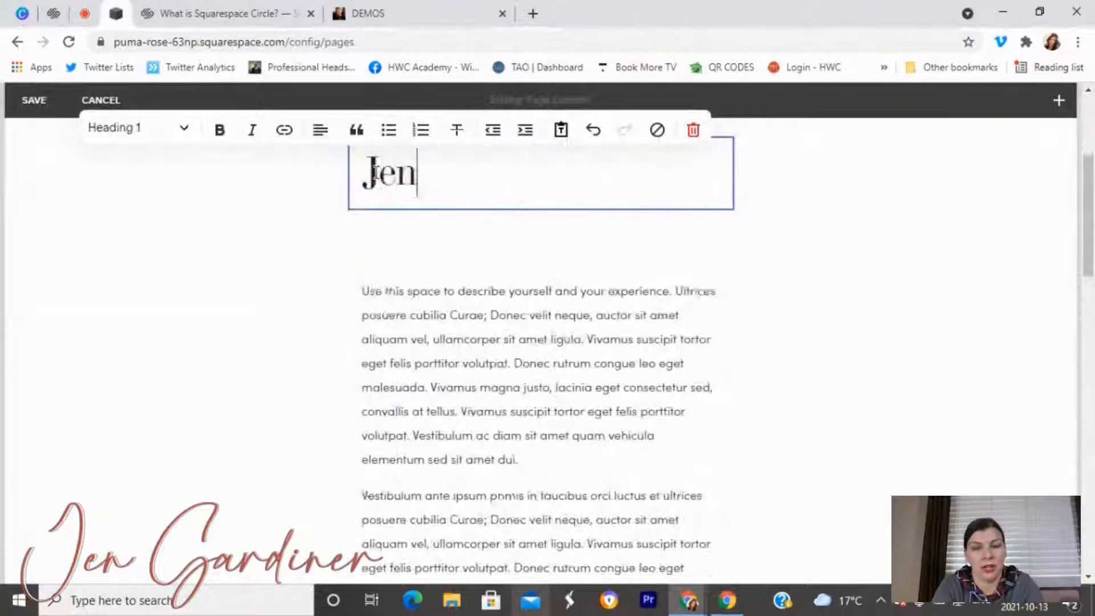
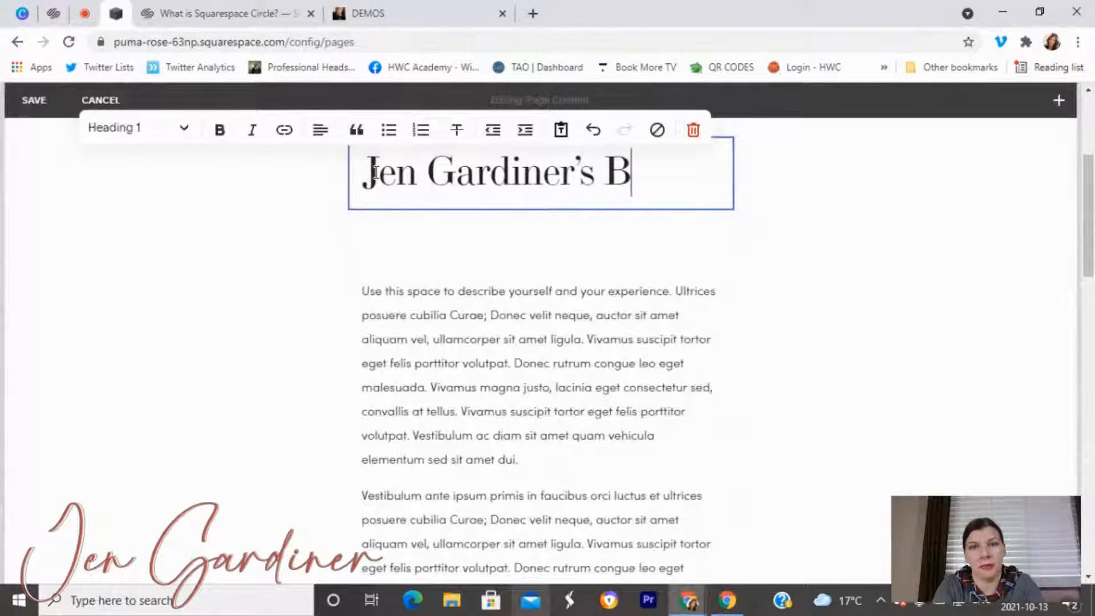
left_click(757, 321)
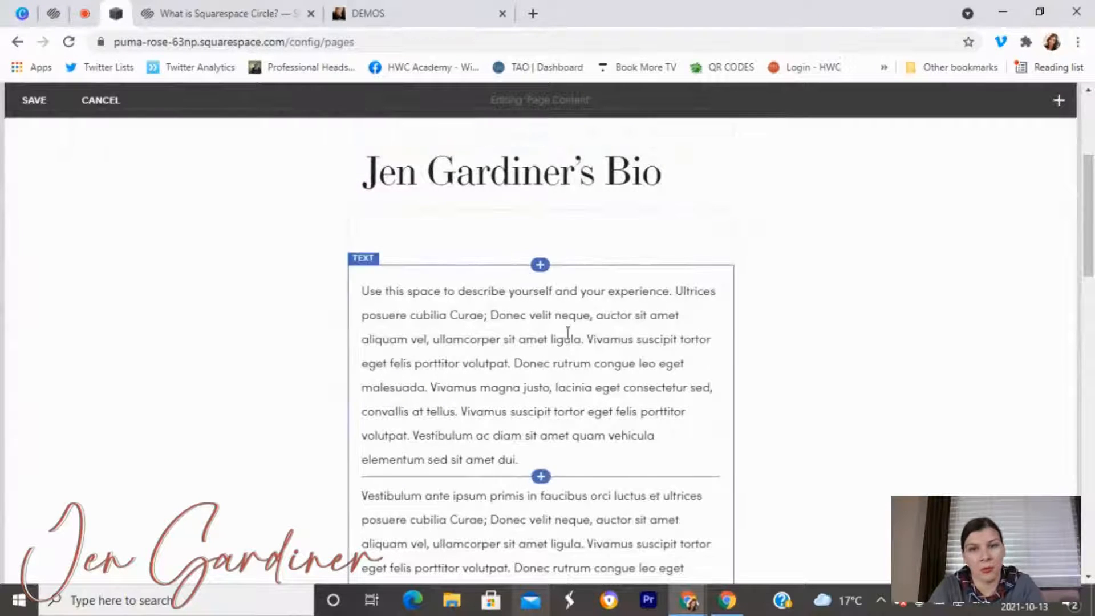
Select the template image block below the bio text and open its settings.
scroll(574, 371, "down", 5)
scroll(575, 371, "up", 5)
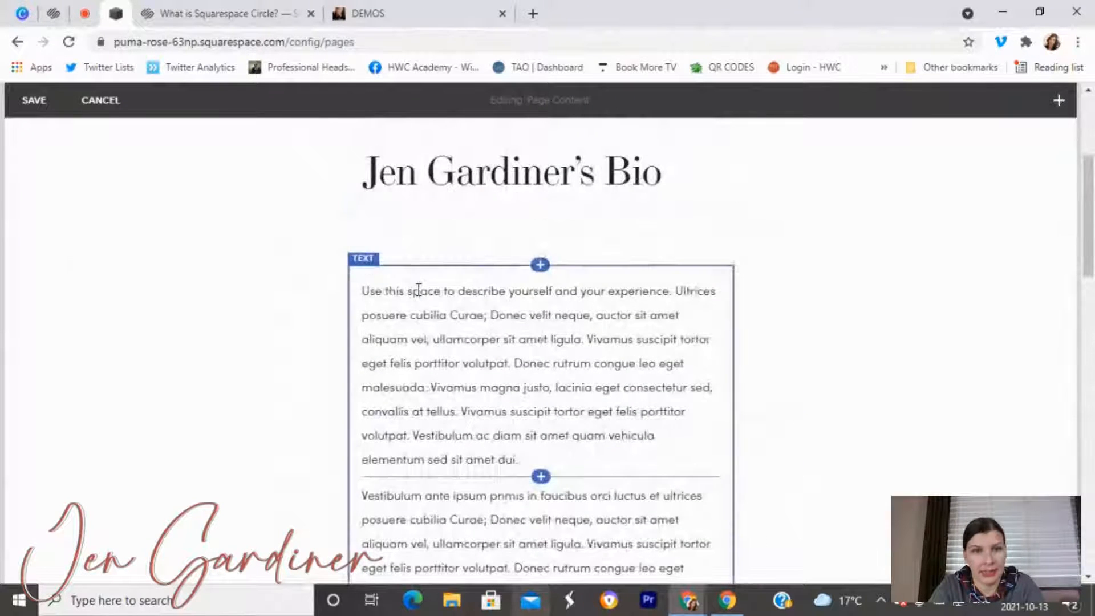
left_click(415, 290)
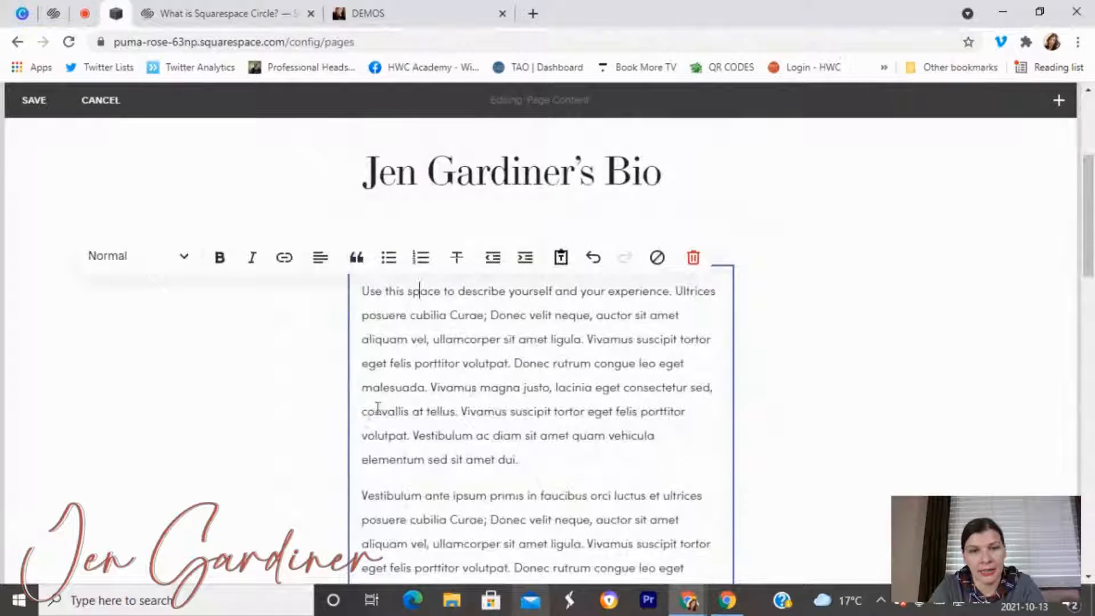
scroll(370, 414, "down", 8)
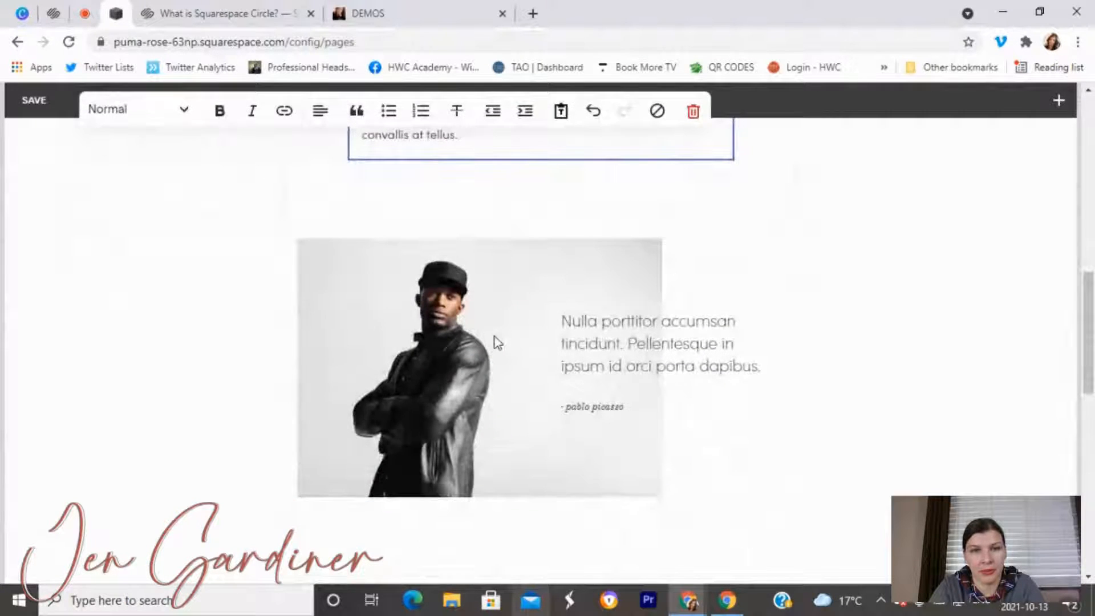
left_click(496, 341)
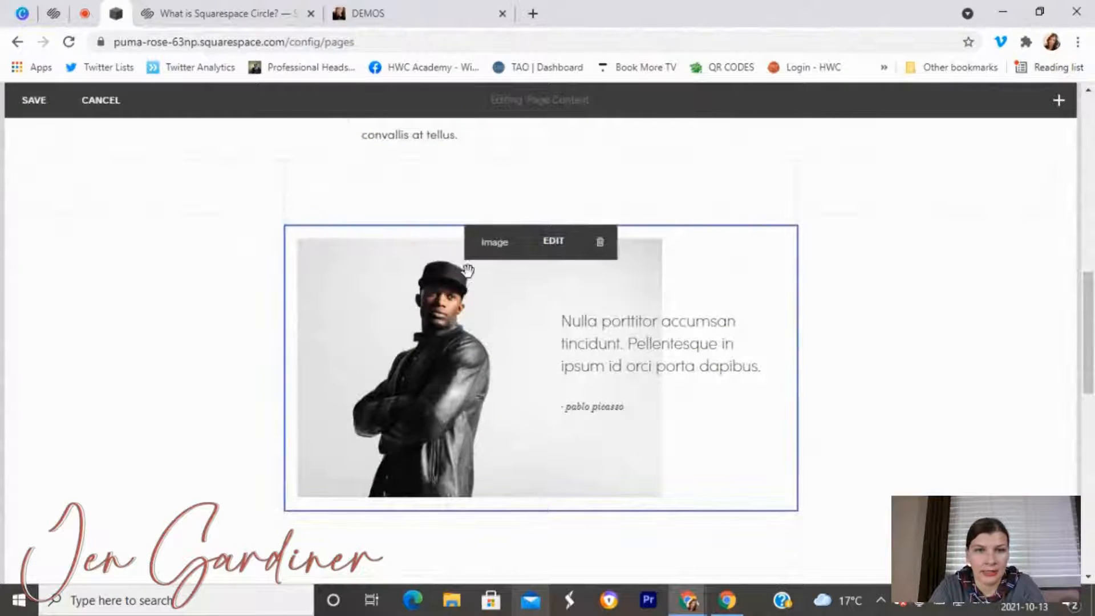
left_click(544, 252)
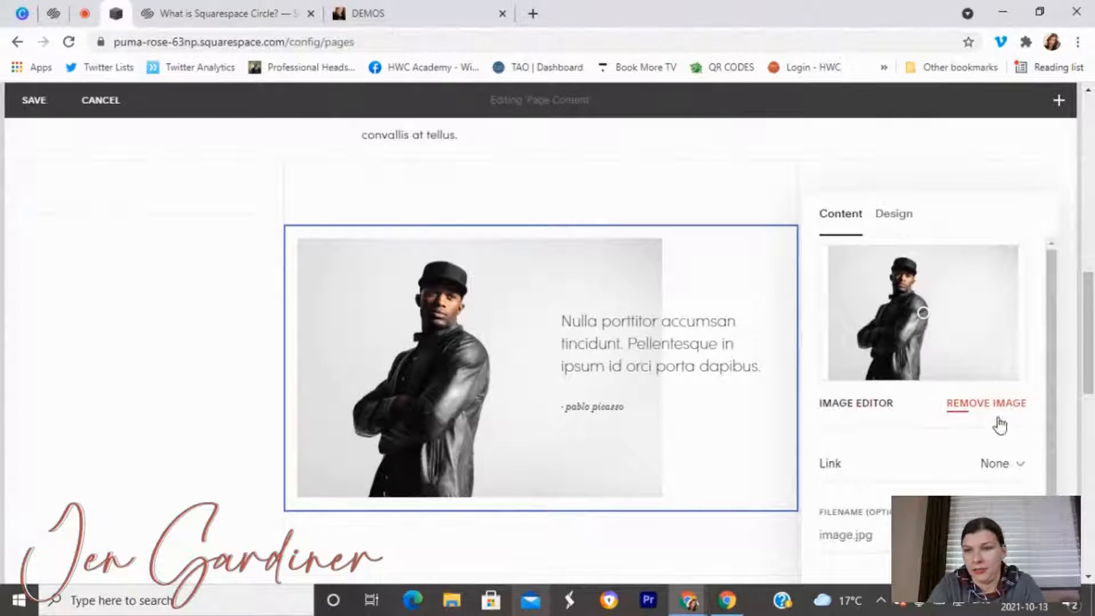
Swap the template portrait for the first cookie photo in the October Cakes folder.
left_click(979, 410)
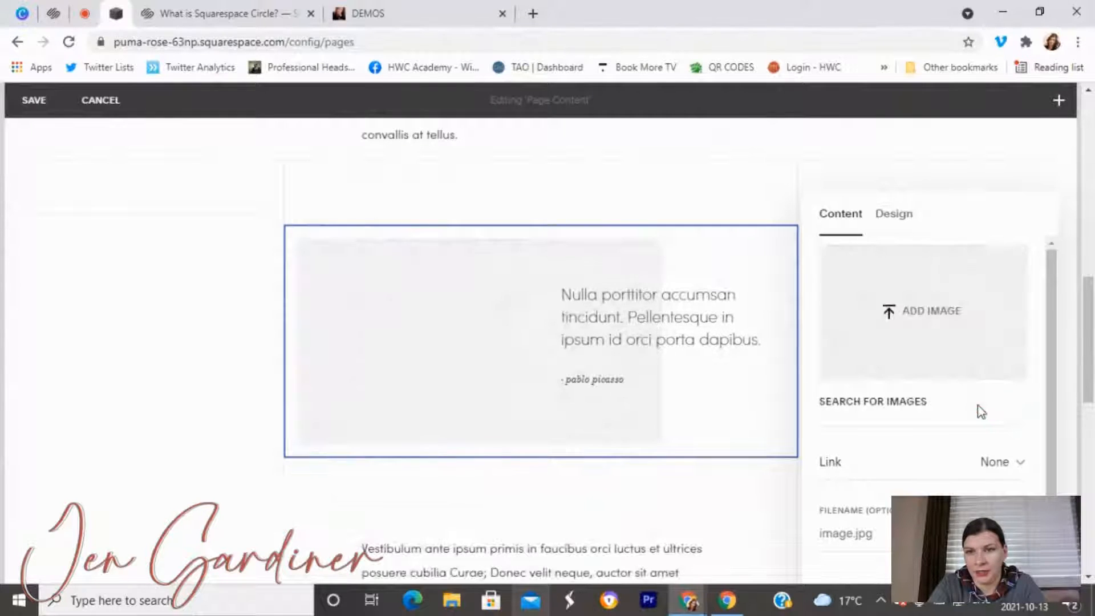
left_click(923, 313)
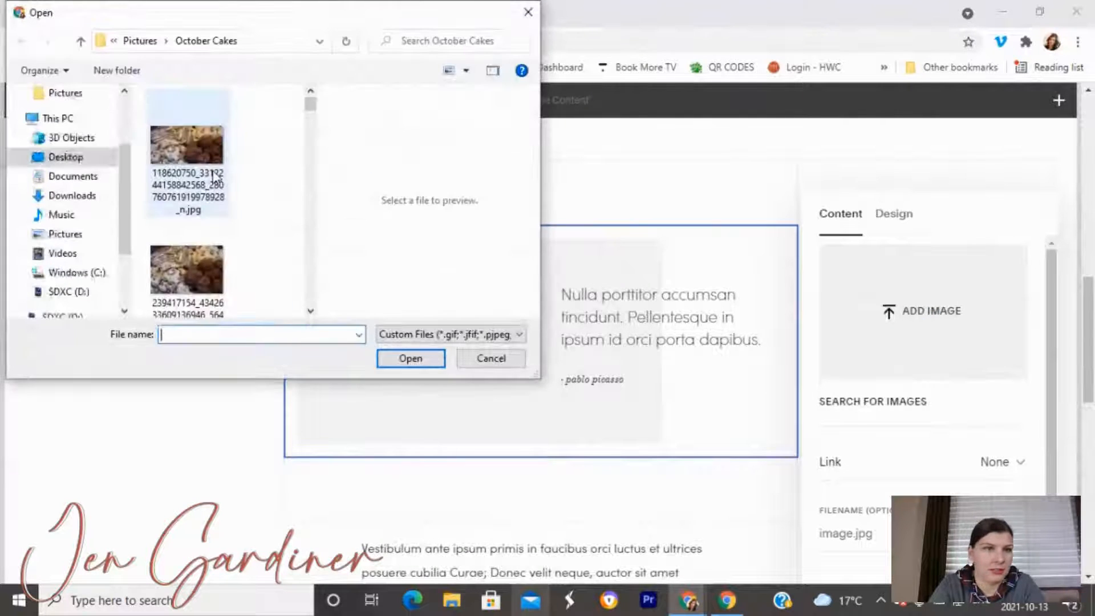
left_click(194, 171)
left_click(415, 358)
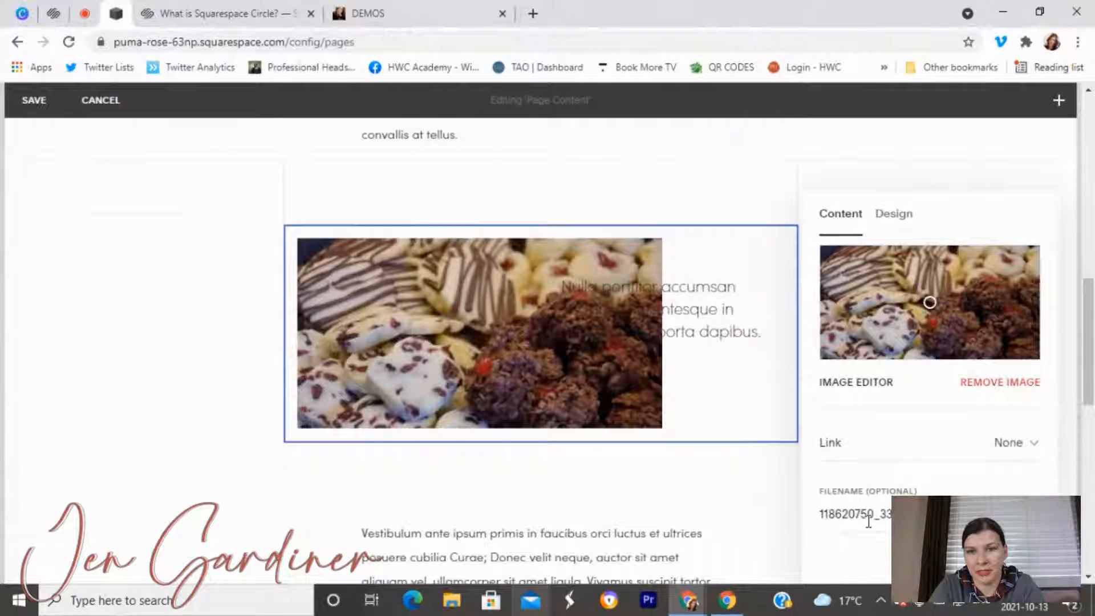
Rename the cookie photo's filename to the site owner's name.
triple_click(821, 518)
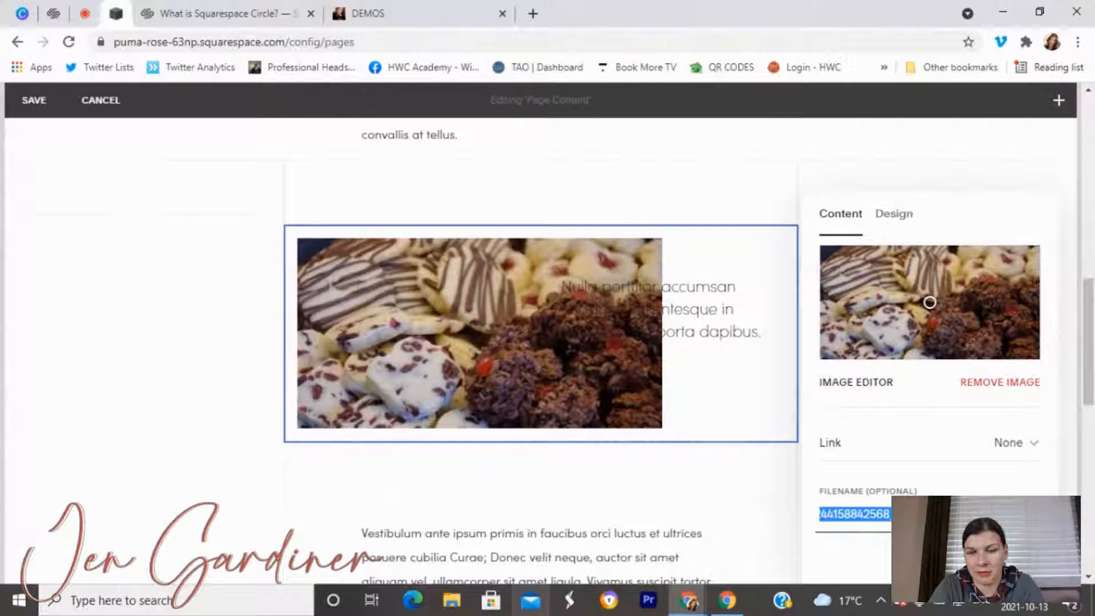
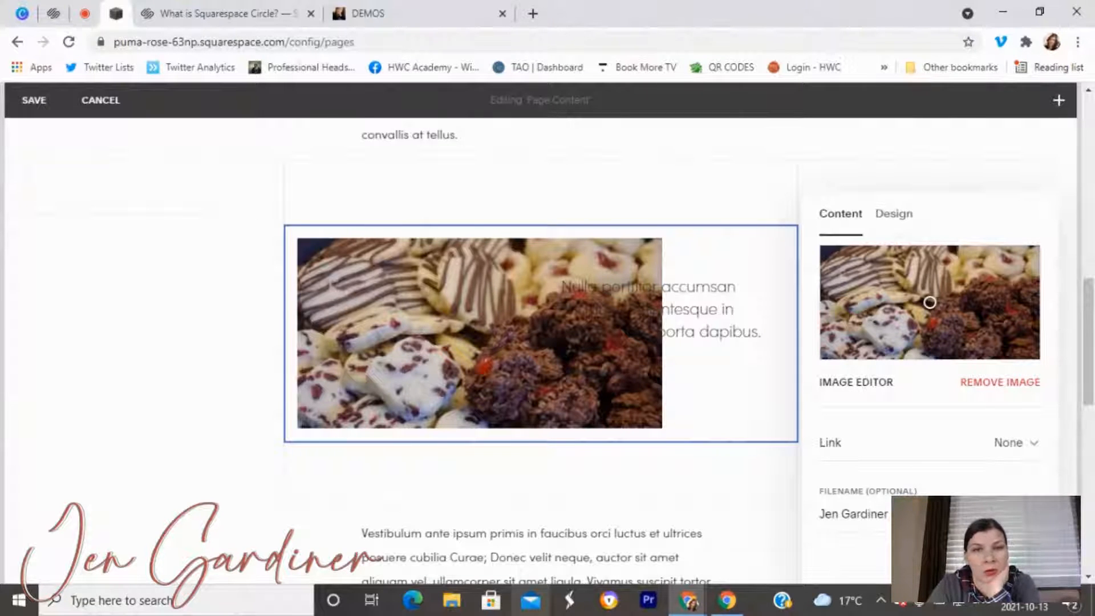
left_click_drag(889, 513, 820, 510)
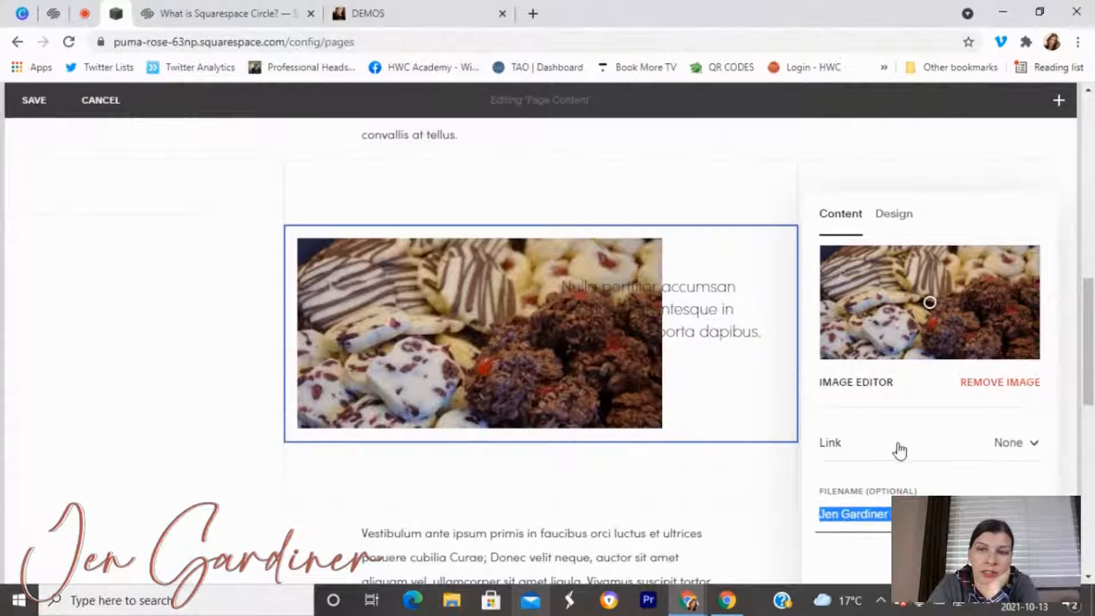
Keep the image link set to None and show the Design settings.
left_click(896, 219)
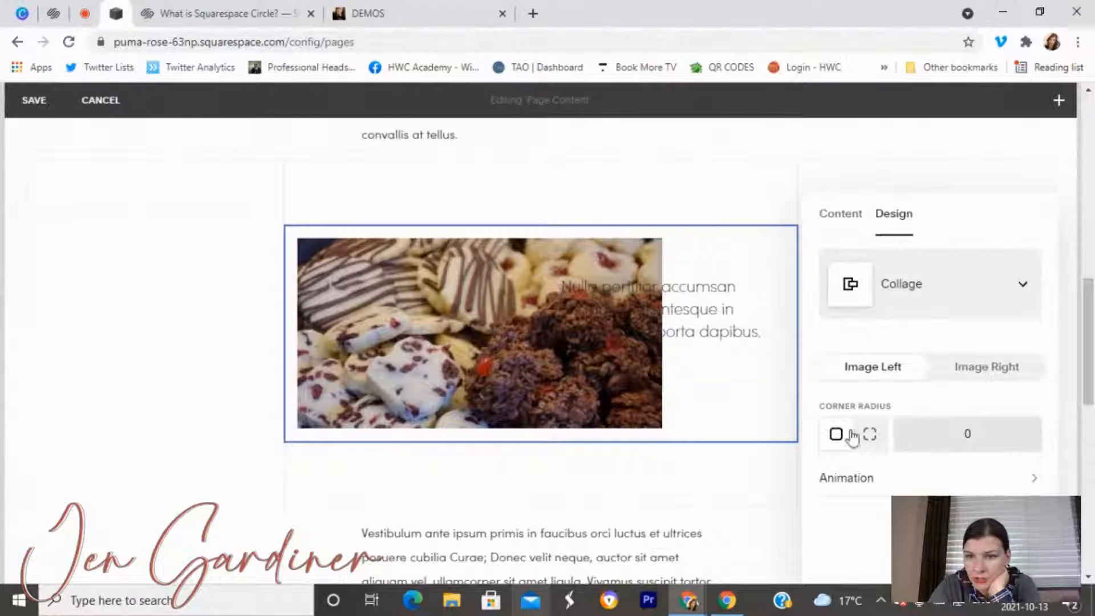
left_click(846, 219)
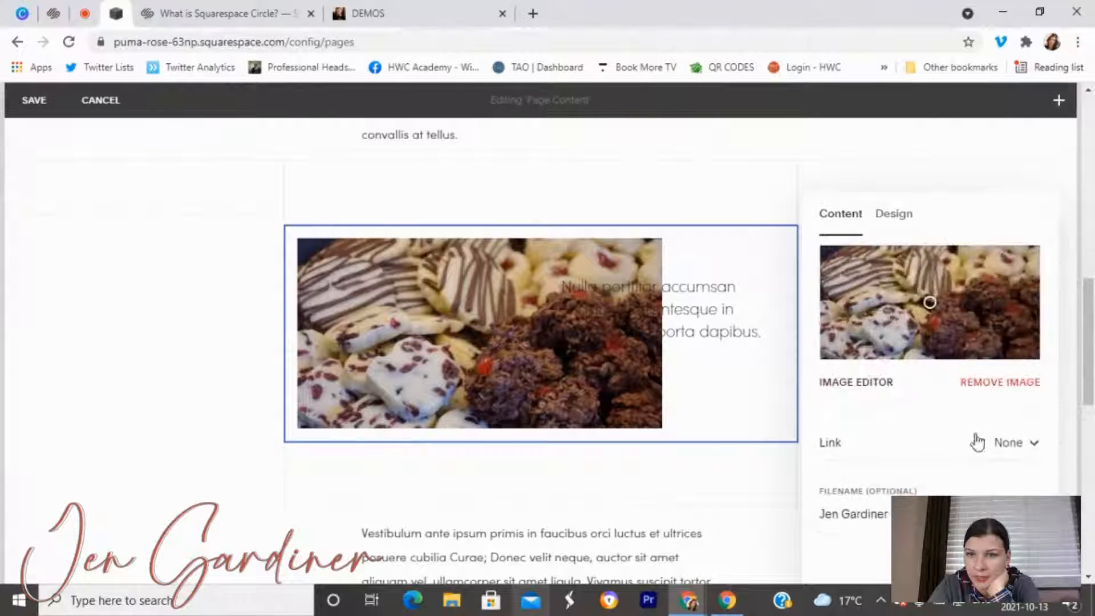
left_click(1030, 444)
left_click(968, 450)
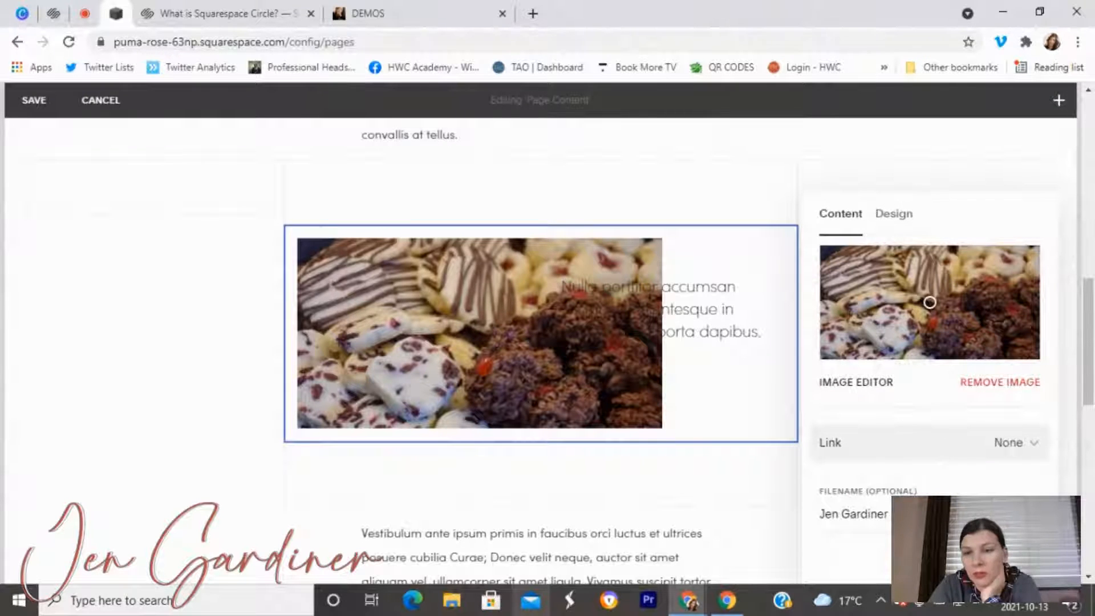
left_click(901, 216)
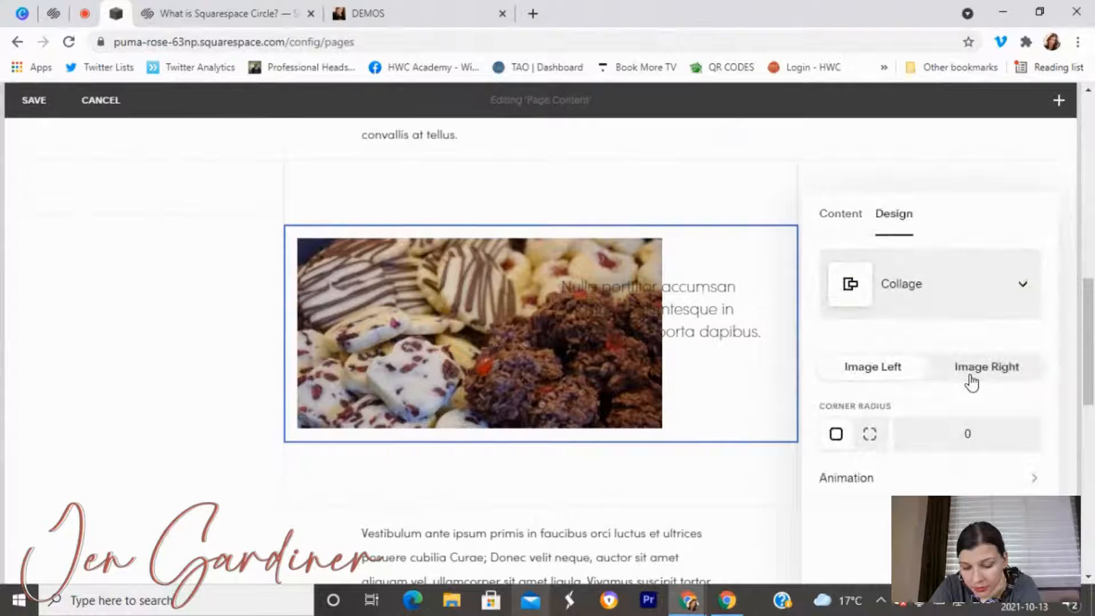
left_click(707, 332)
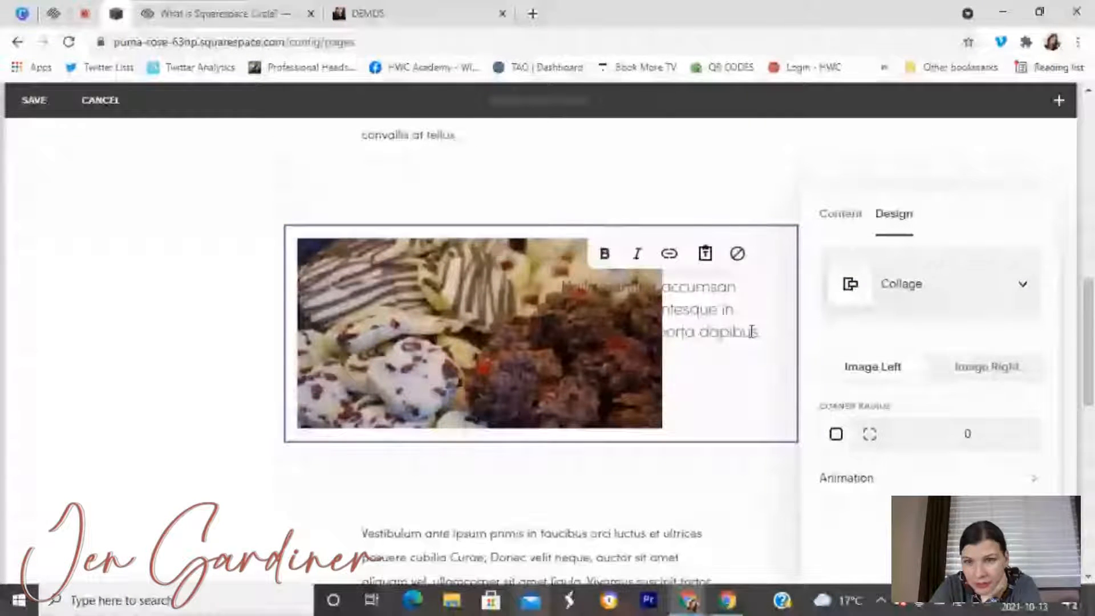
left_click_drag(752, 332, 565, 287)
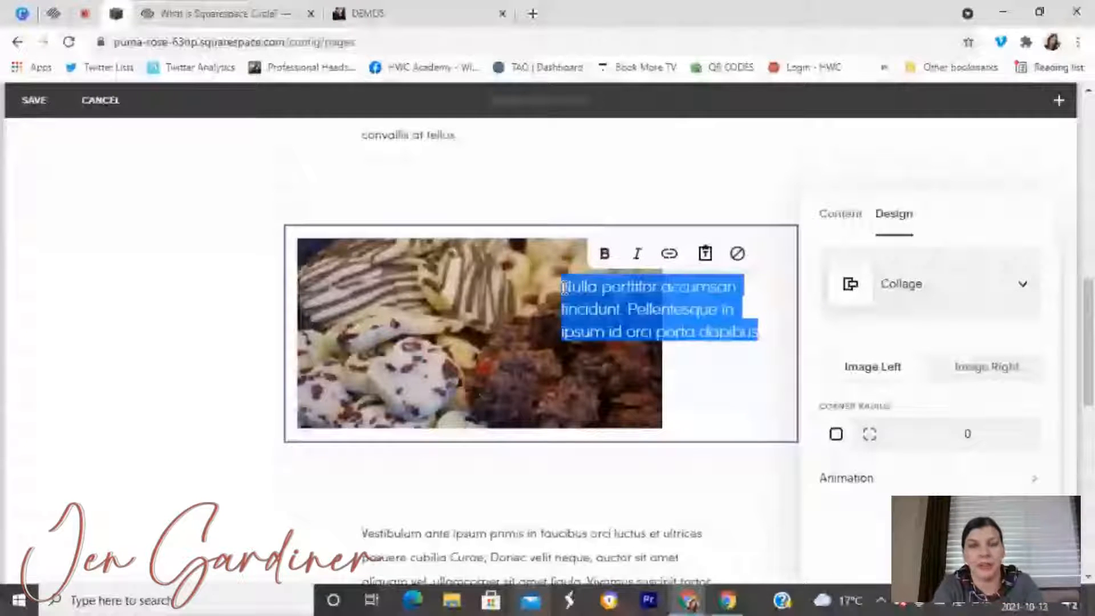
key("BackSpace")
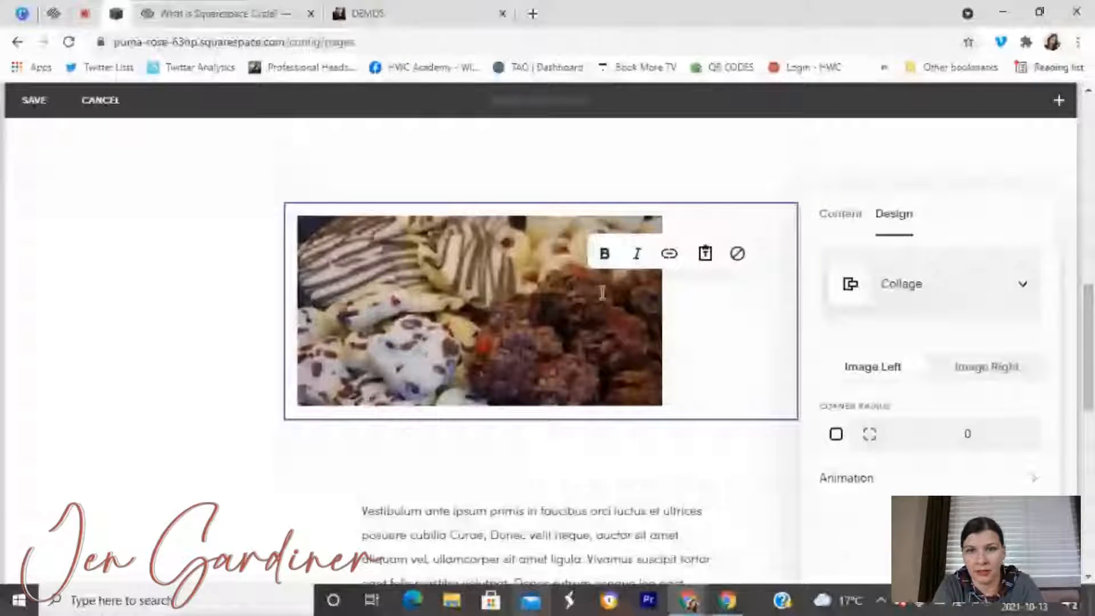
type("e of cookies")
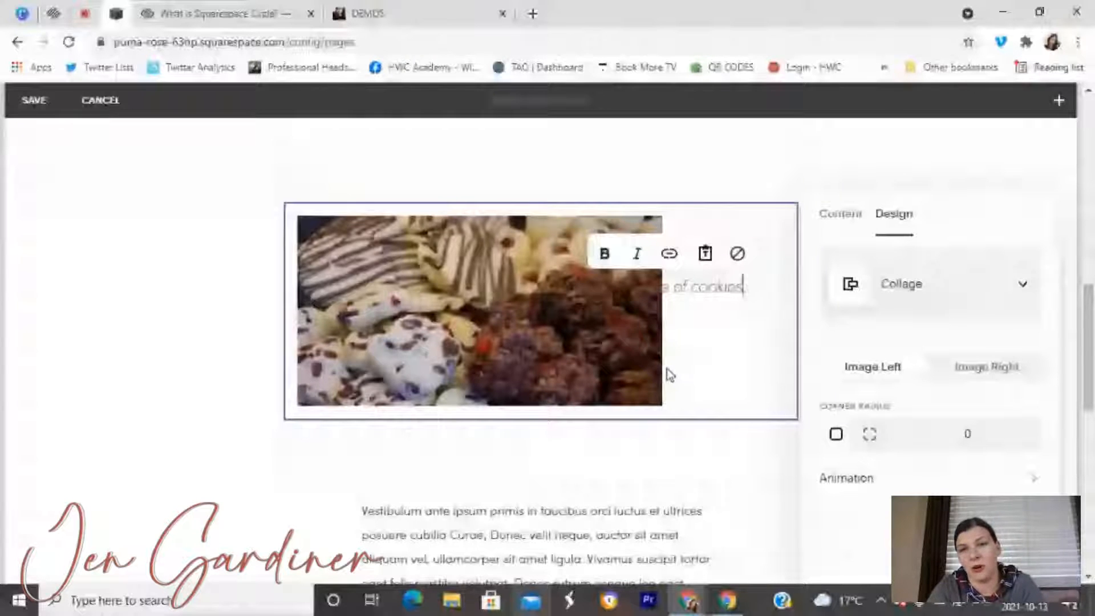
left_click(666, 368)
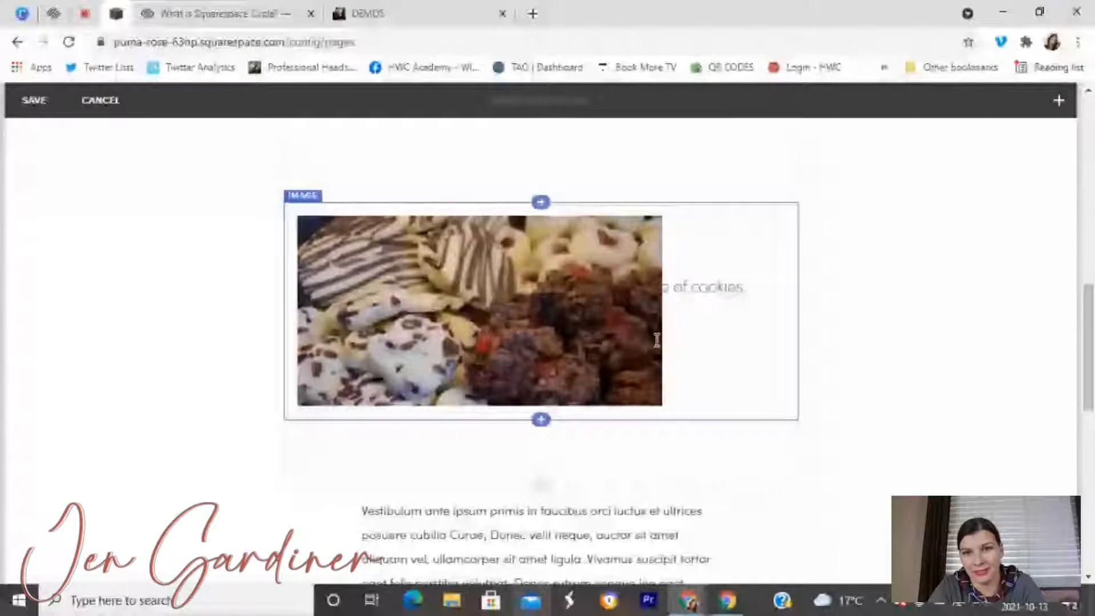
left_click(709, 286)
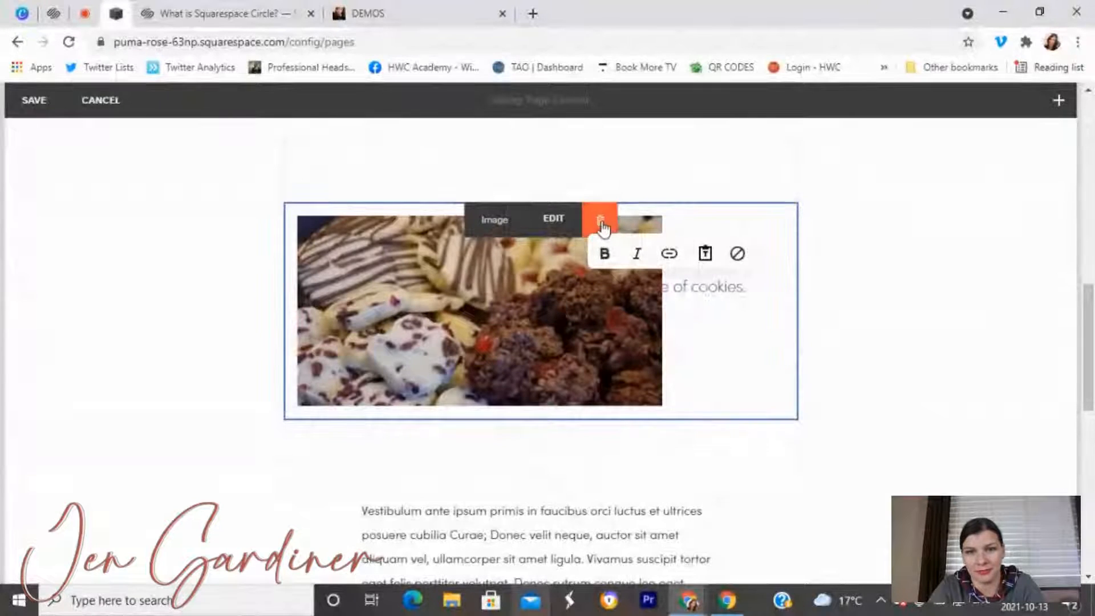
left_click(894, 435)
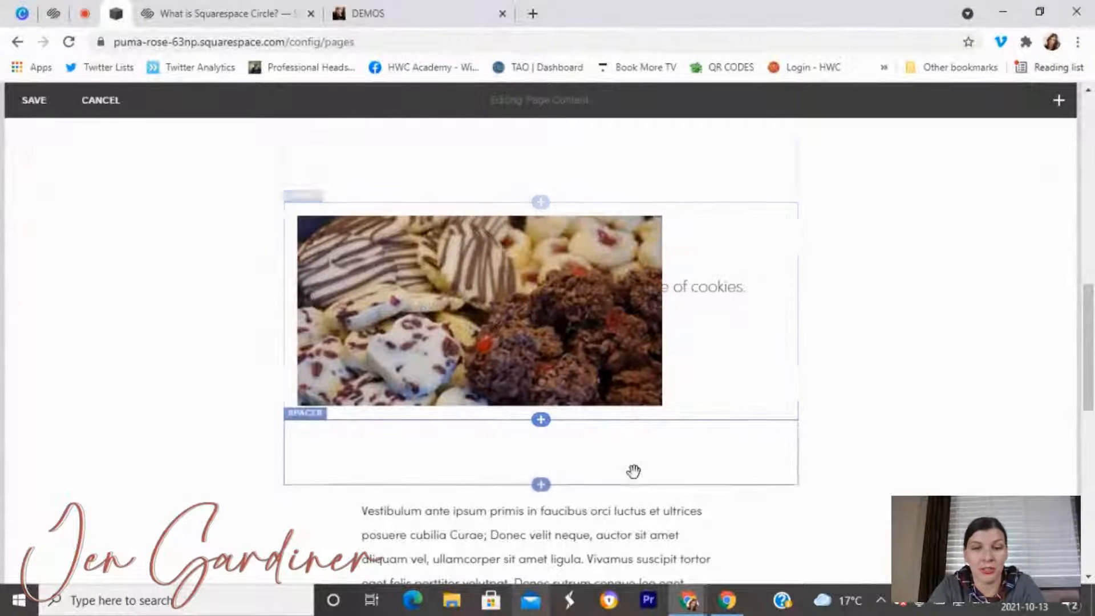
scroll(634, 472, "down", 5)
left_click(532, 266)
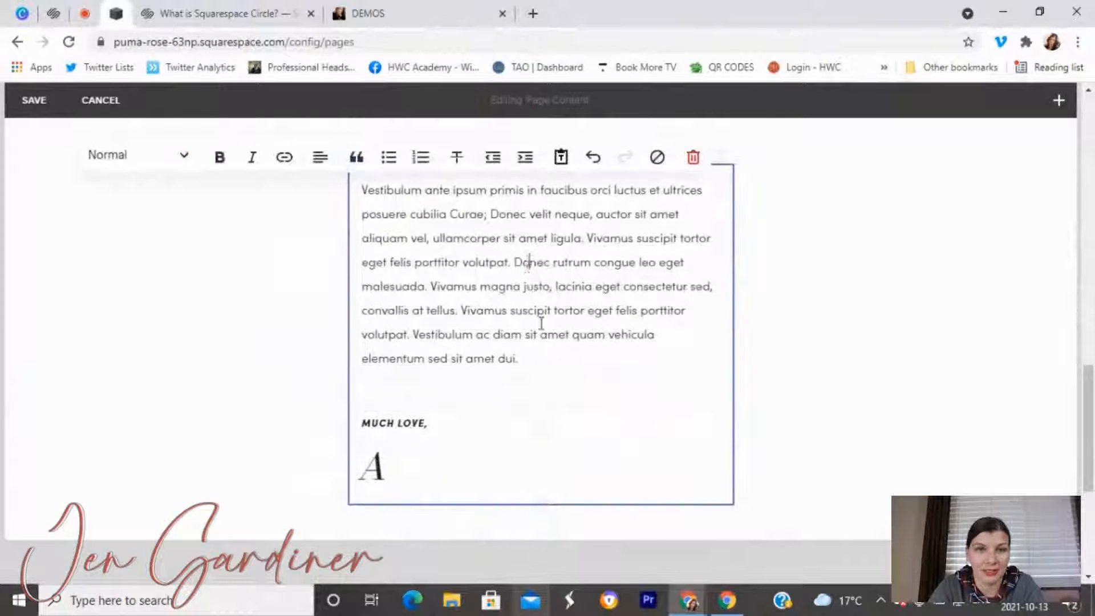
left_click_drag(519, 358, 363, 179)
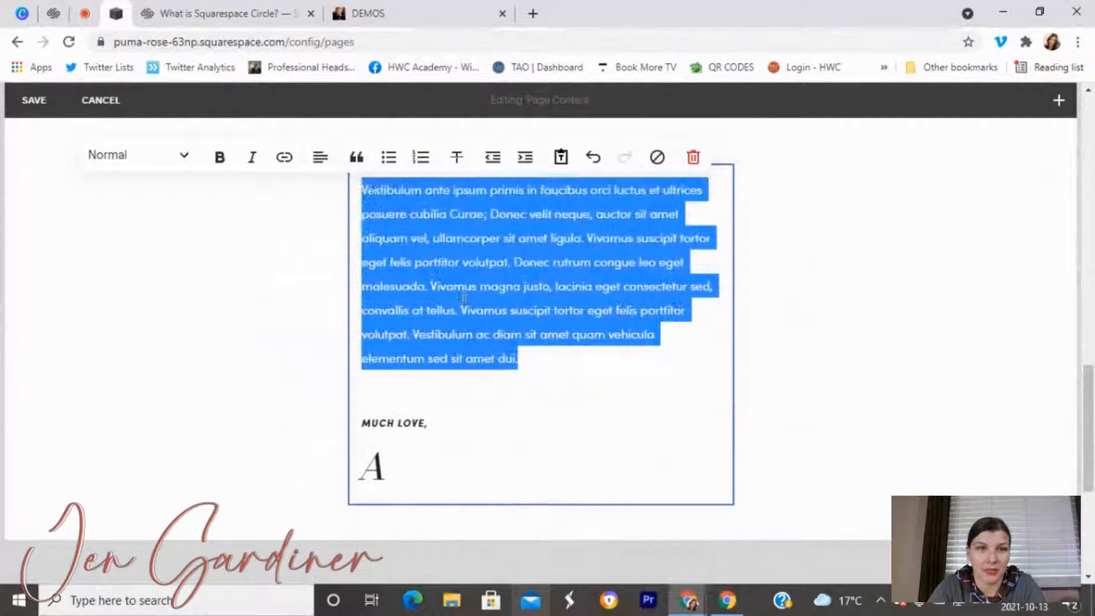
left_click(460, 311)
left_click_drag(394, 466, 369, 468)
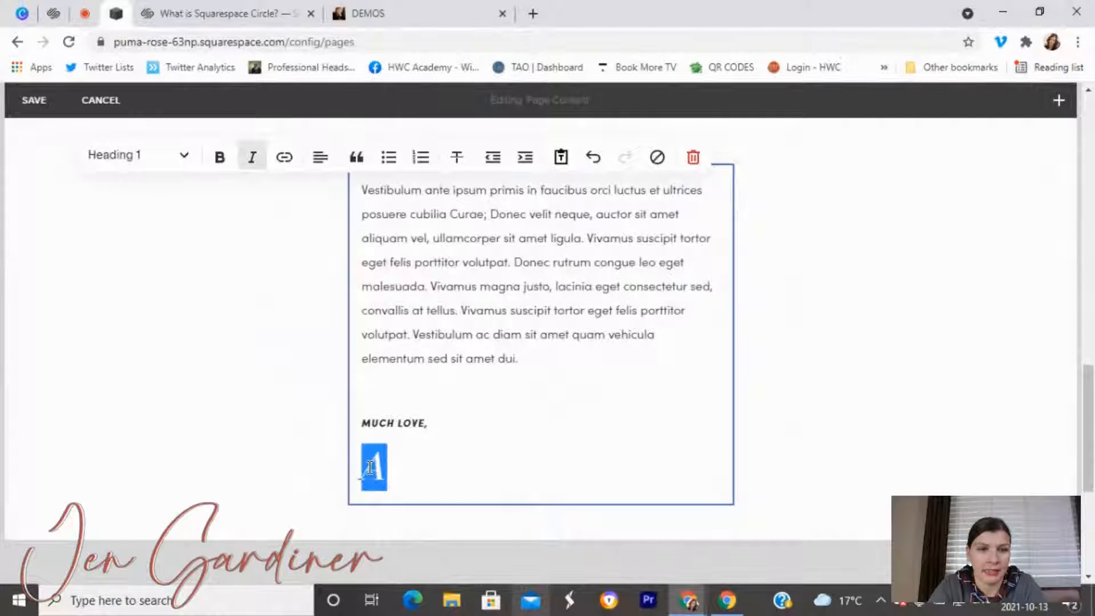
scroll(480, 337, "up", 20)
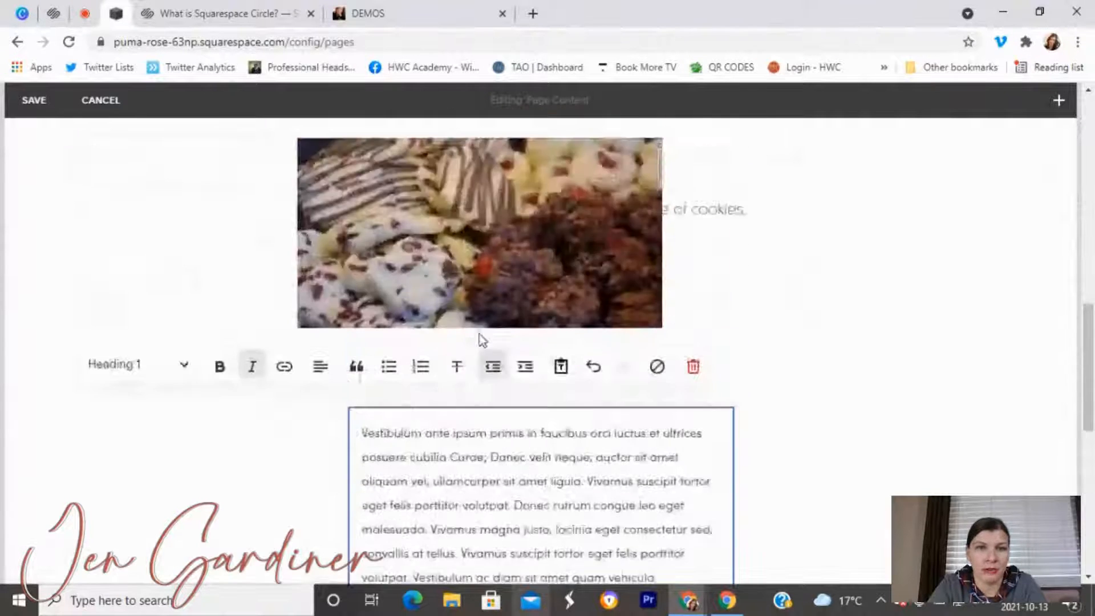
scroll(612, 350, "down", 20)
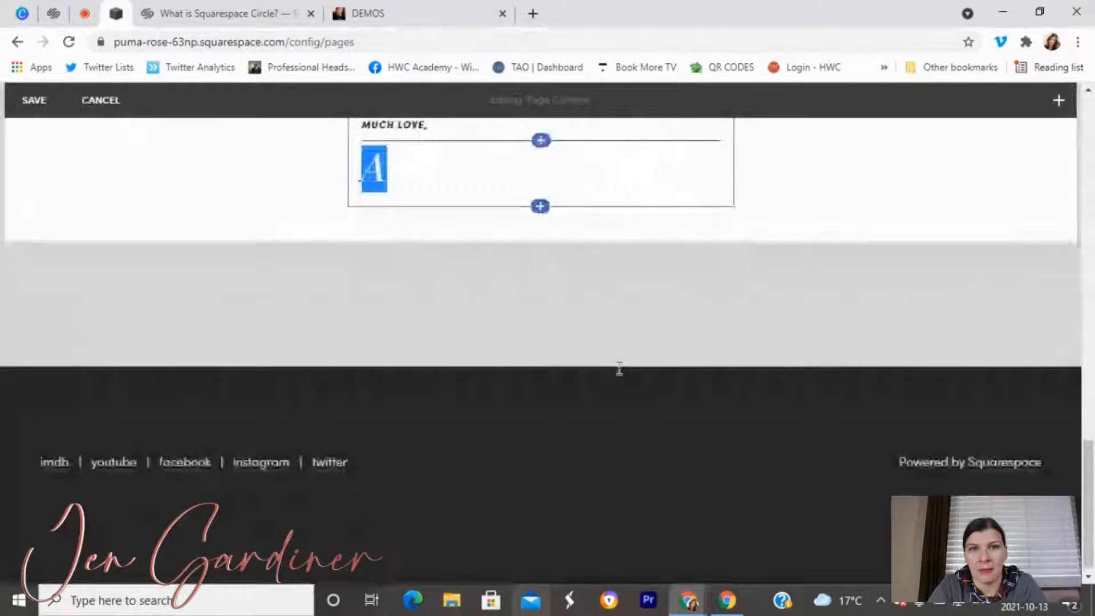
scroll(618, 365, "up", 10)
Scroll through the live site's About page bio and photo captions, then return to Squarespace.
left_click(393, 14)
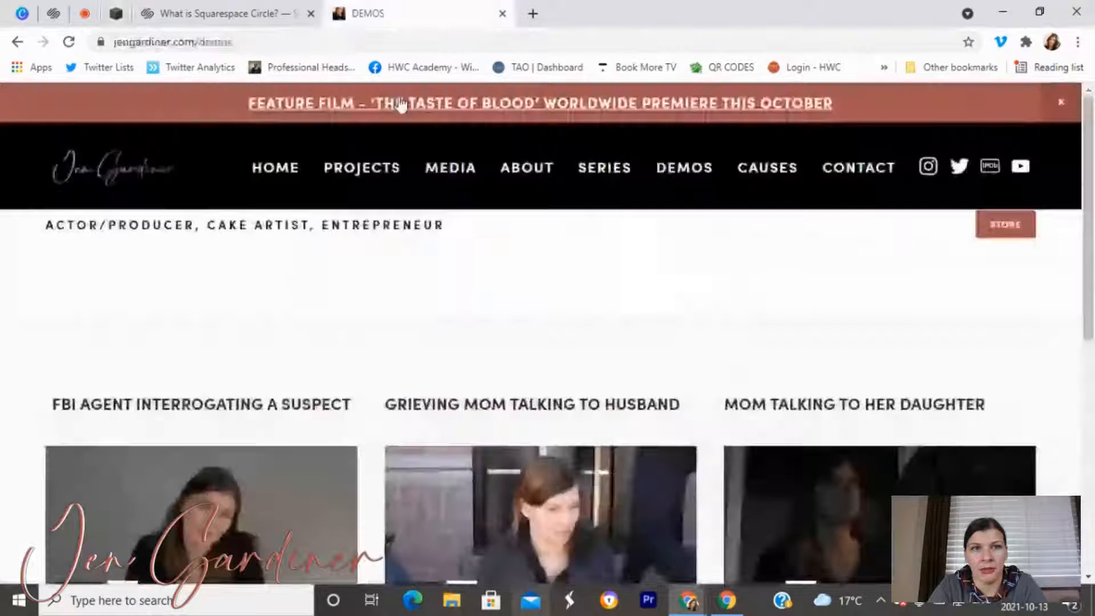
left_click(520, 168)
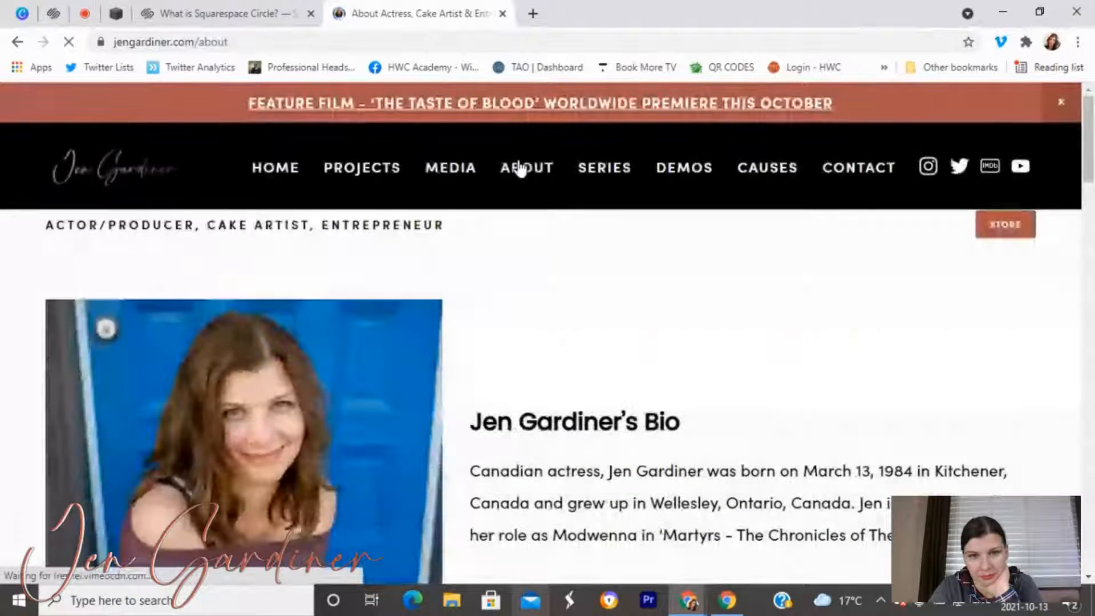
scroll(513, 228, "down", 3)
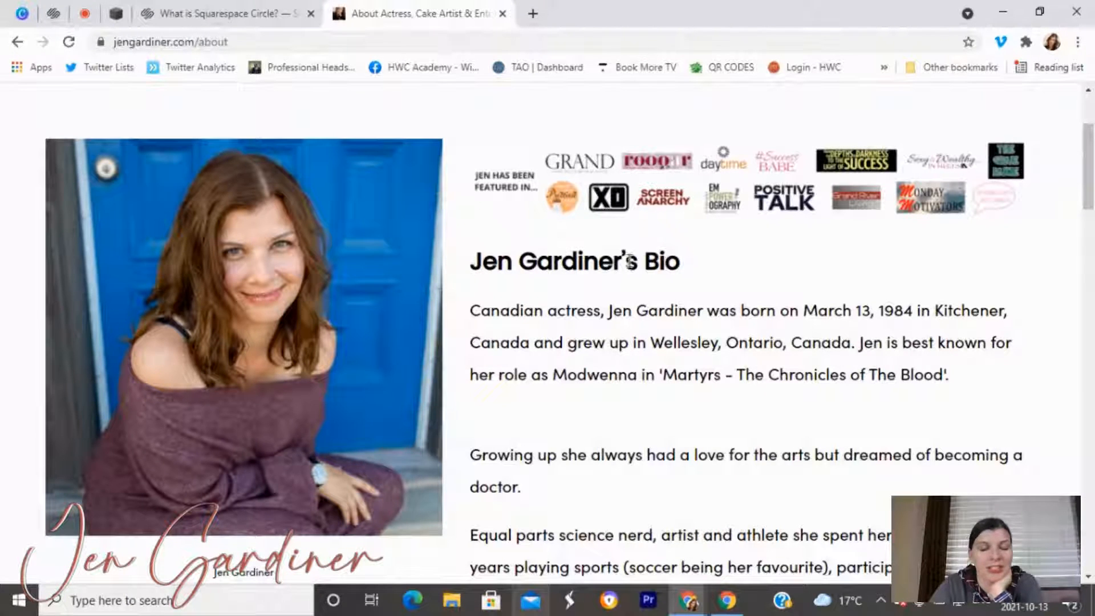
scroll(637, 295, "down", 4)
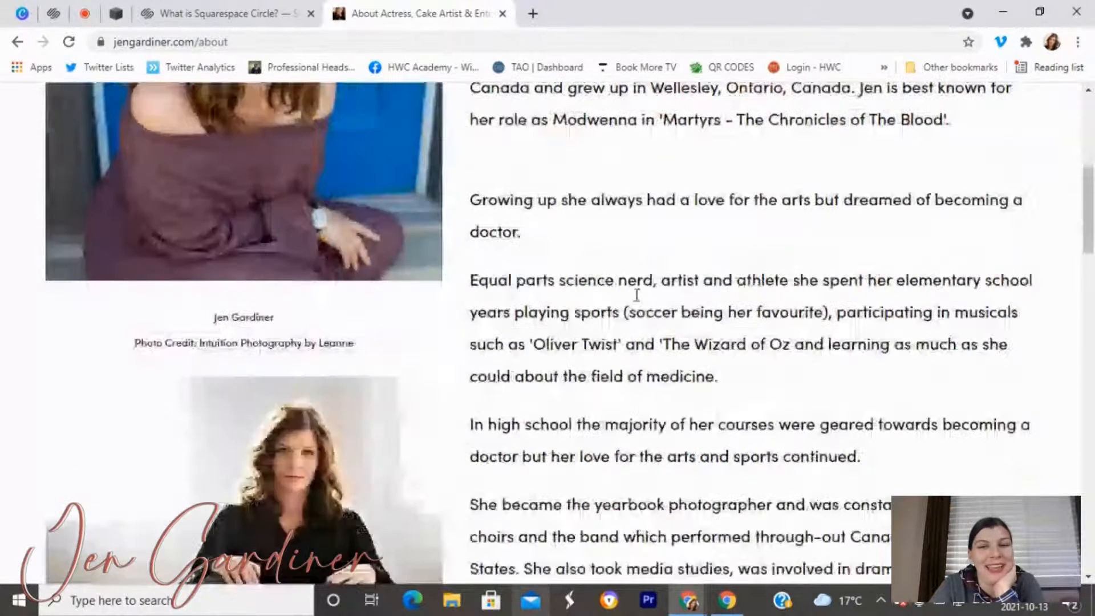
scroll(637, 295, "down", 10)
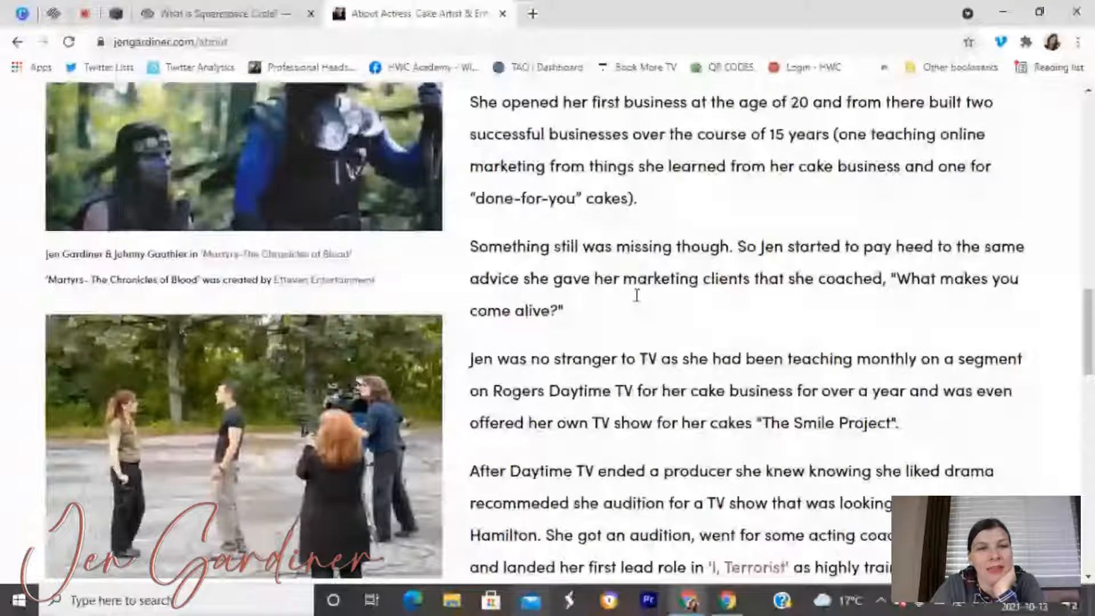
scroll(637, 295, "up", 6)
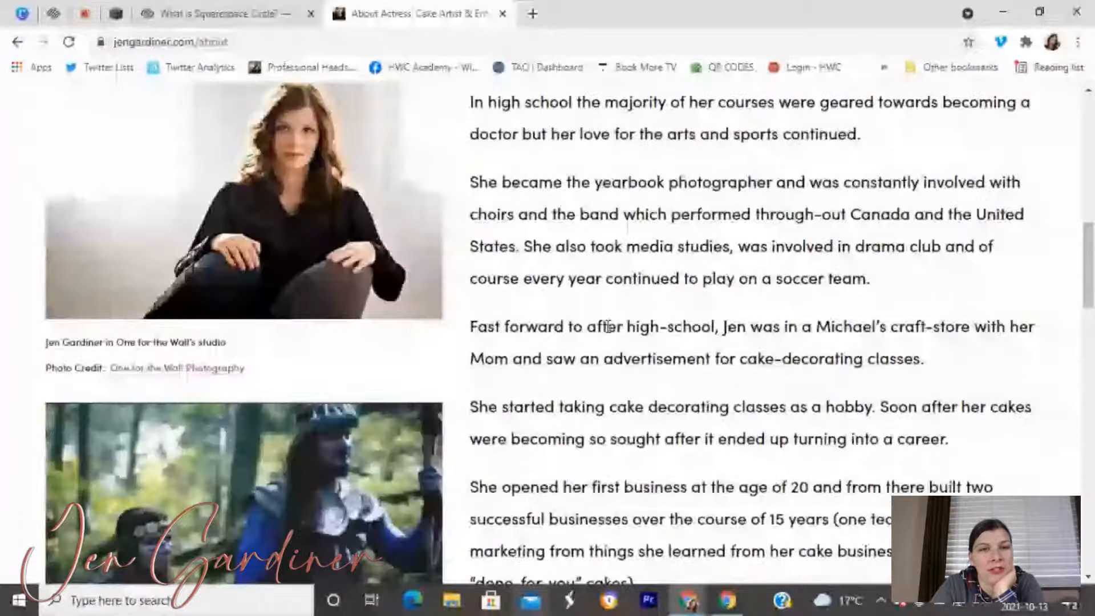
scroll(186, 247, "down", 2)
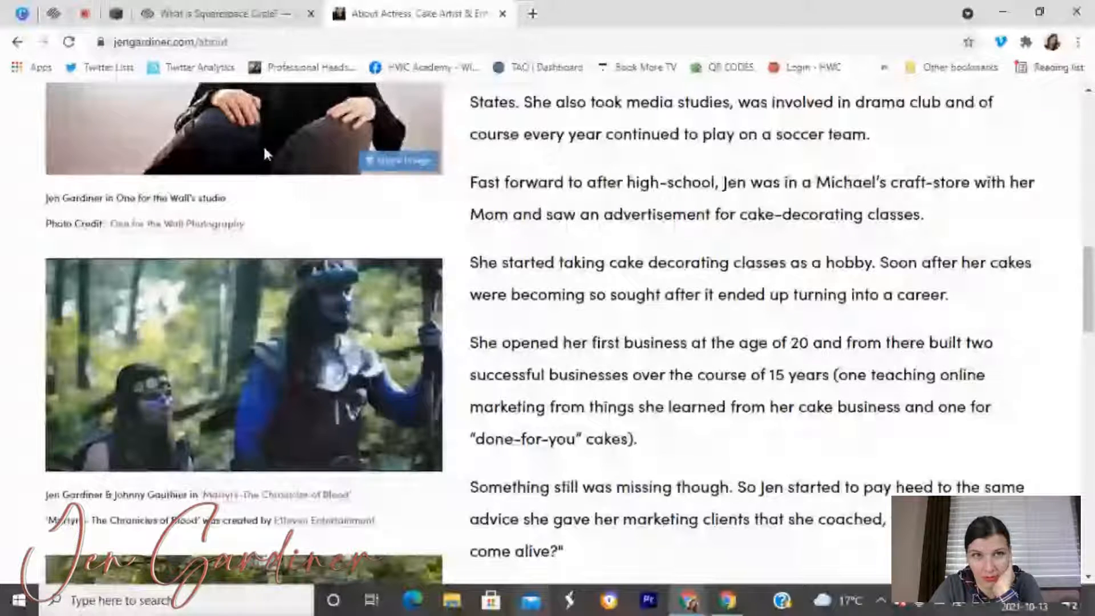
left_click(223, 14)
Add a new Image block beside the bio text.
left_click(53, 13)
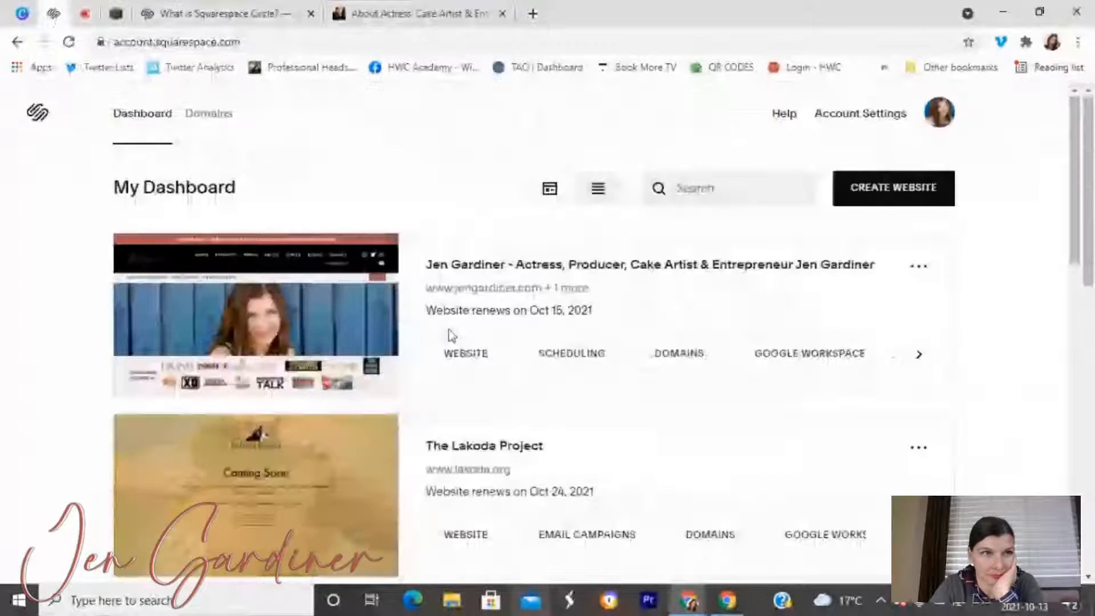
left_click(115, 14)
scroll(521, 344, "up", 10)
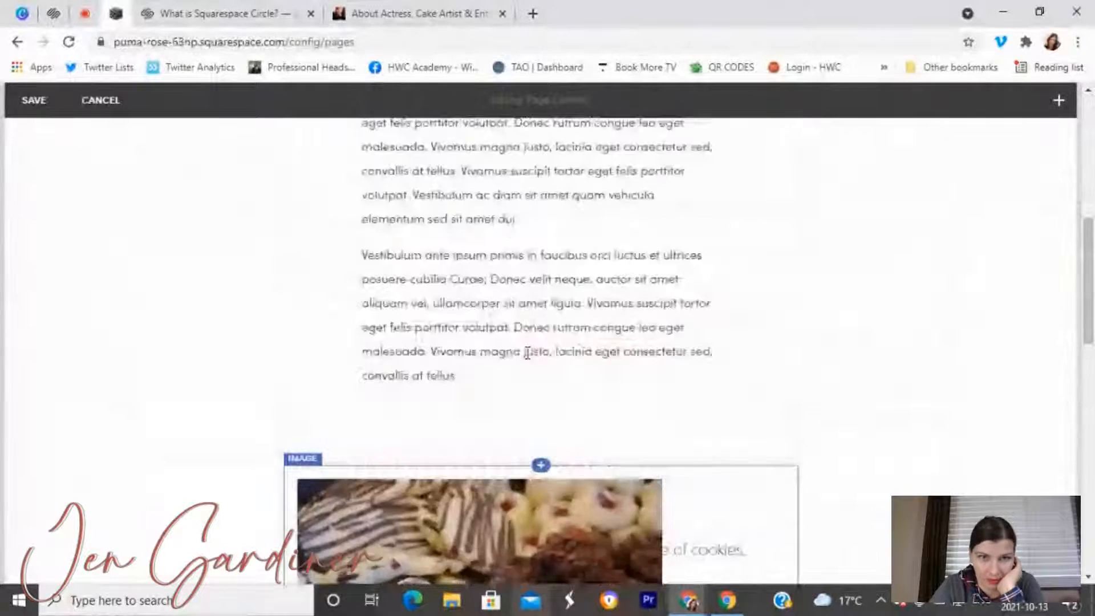
scroll(280, 340, "down", 5)
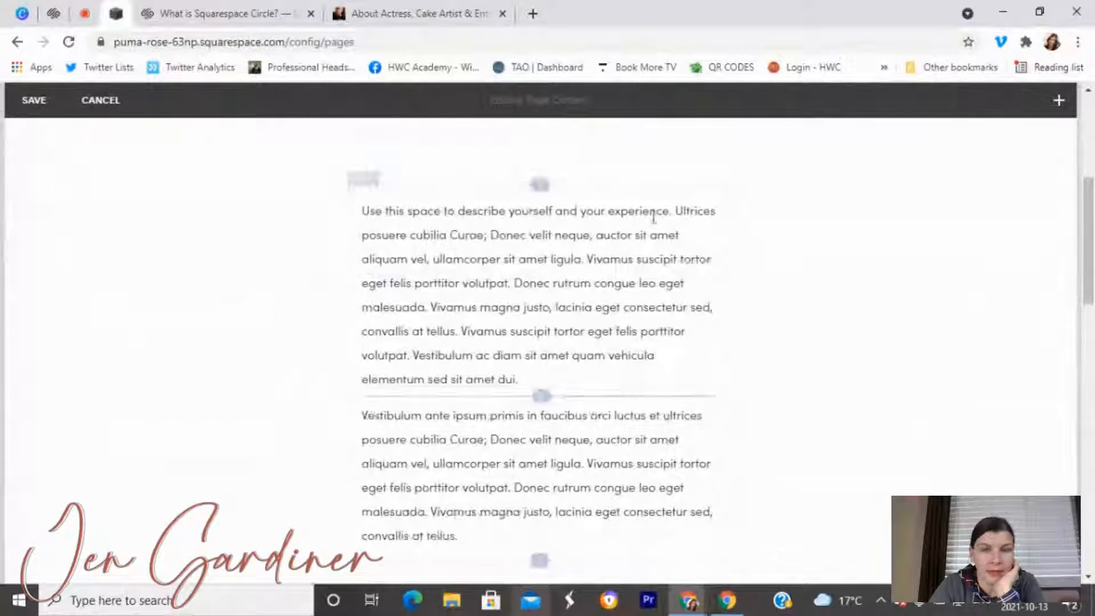
left_click(1058, 101)
left_click_drag(930, 221, 320, 320)
Upload image6.jpeg from the Downloads folder into the new image block.
left_click(631, 316)
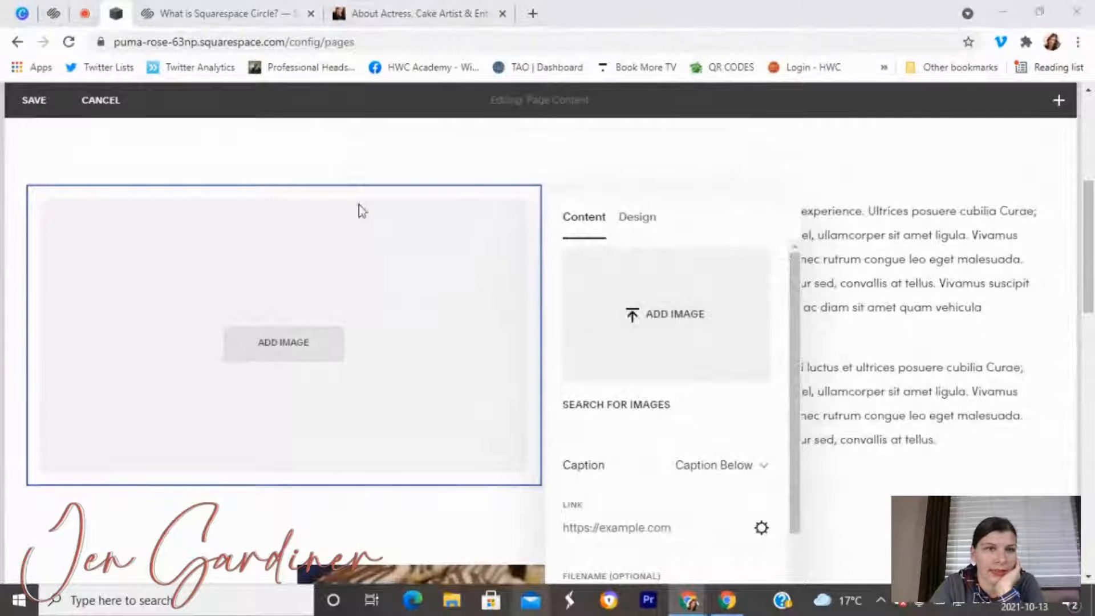
scroll(103, 211, "down", 3)
left_click(72, 196)
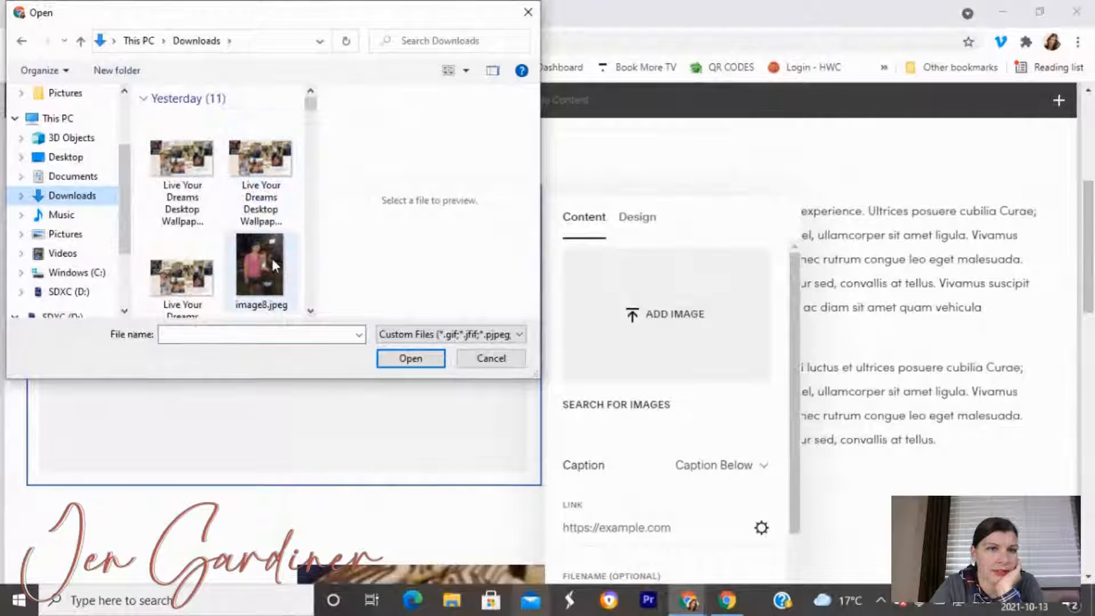
scroll(272, 259, "down", 2)
left_click(271, 265)
left_click(422, 360)
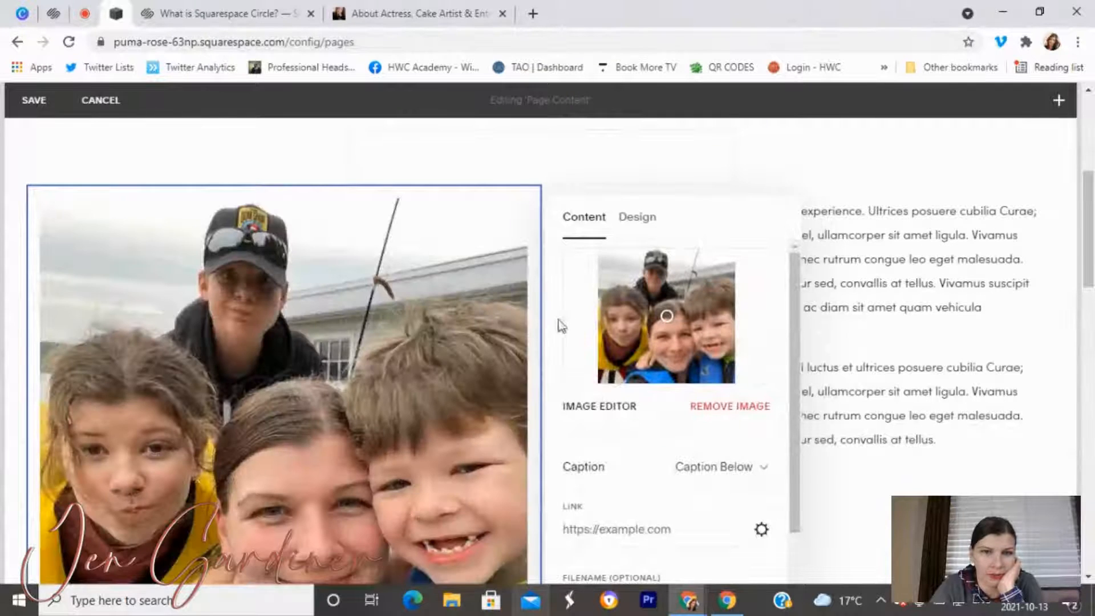
Open the family photo in the image editor, choose a Custom crop ratio, and view filter presets.
scroll(435, 368, "down", 3)
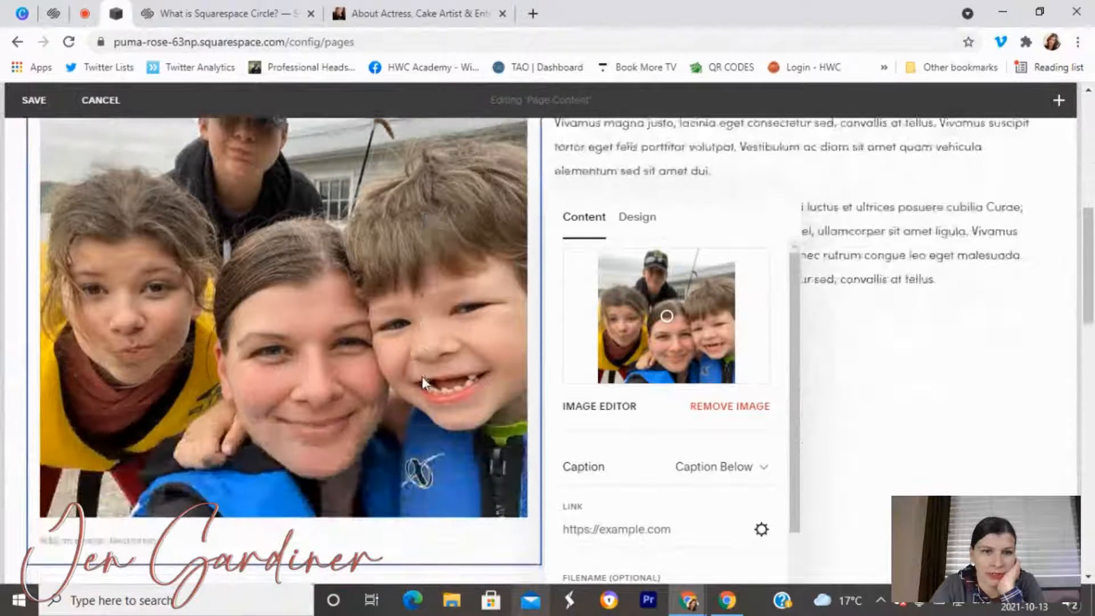
left_click(578, 409)
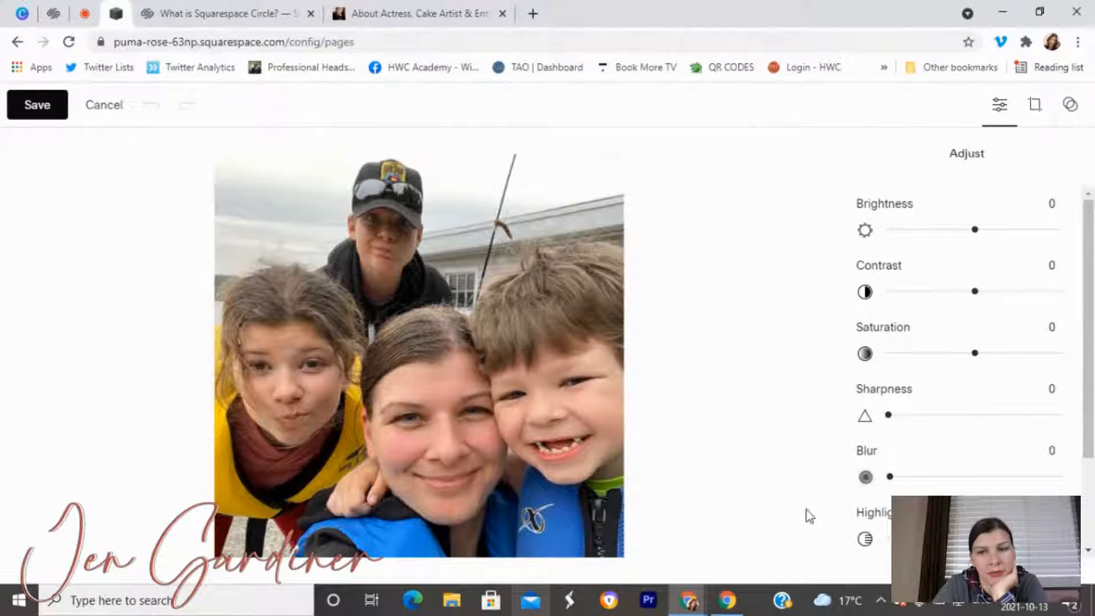
scroll(875, 496, "down", 3)
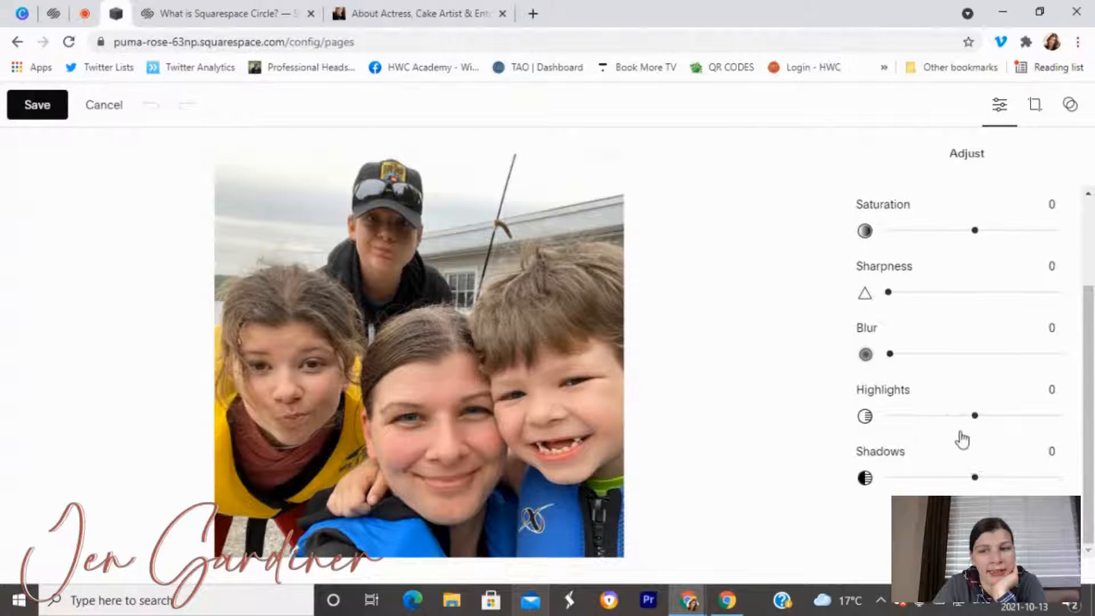
left_click(1035, 106)
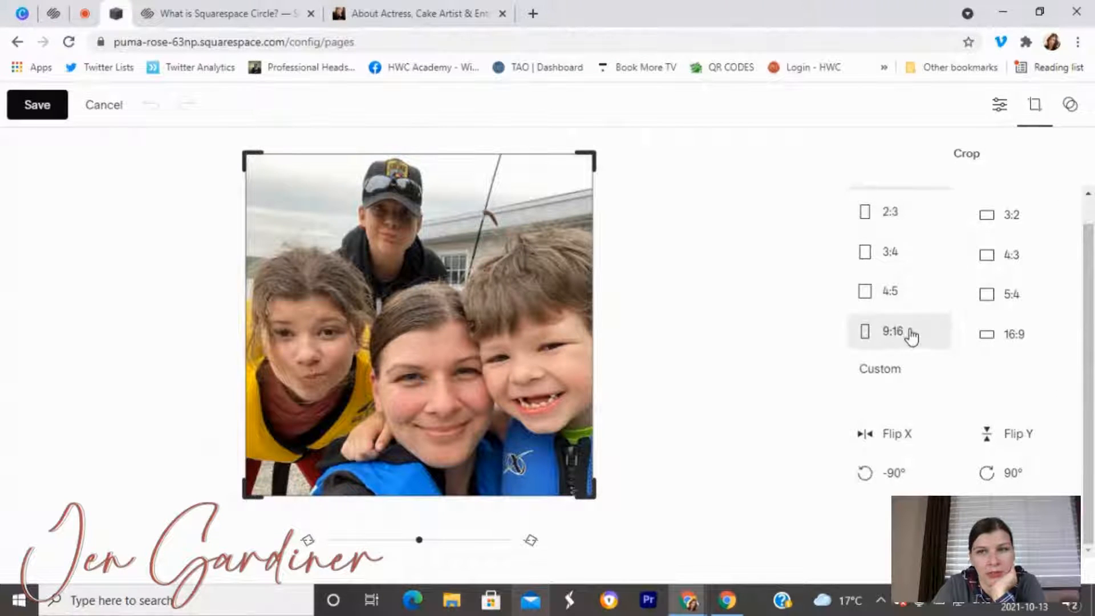
left_click(886, 383)
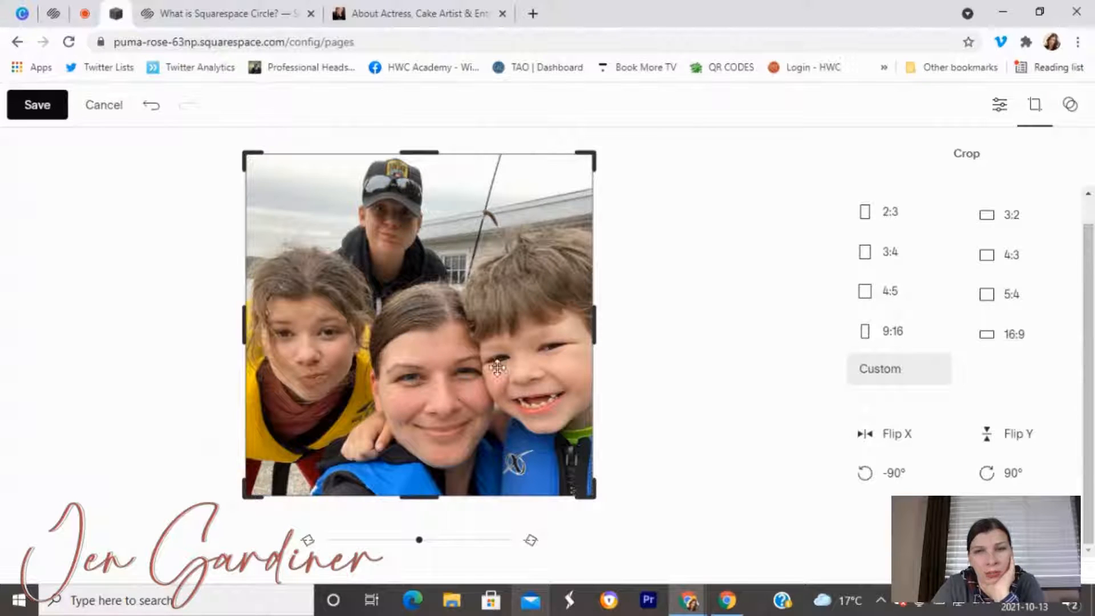
left_click(1072, 109)
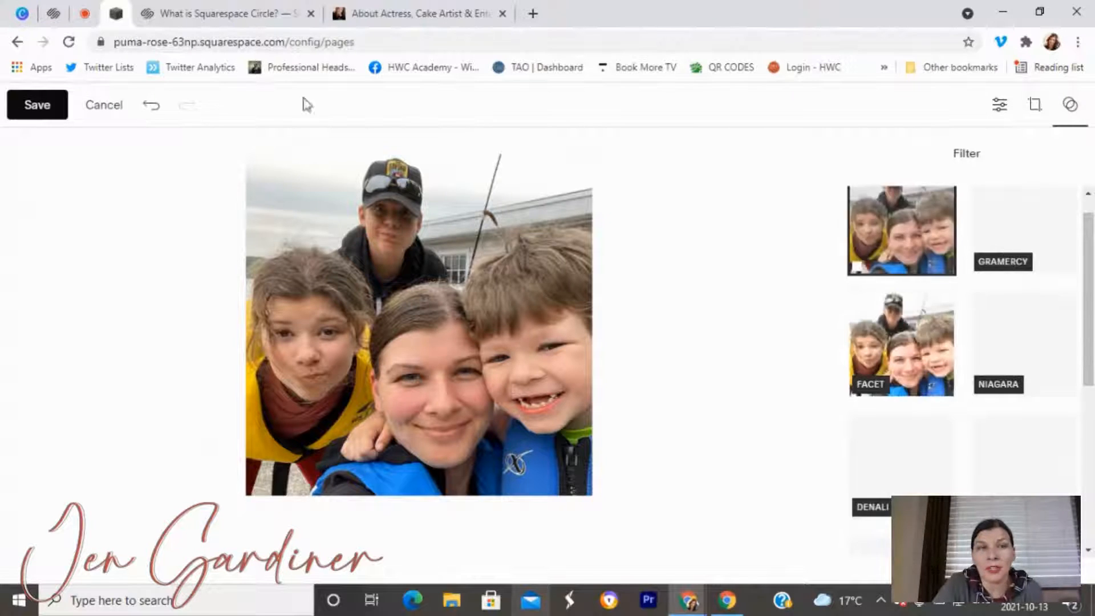
Preview the FACET filter, then cancel and discard all photo edits.
left_click(906, 349)
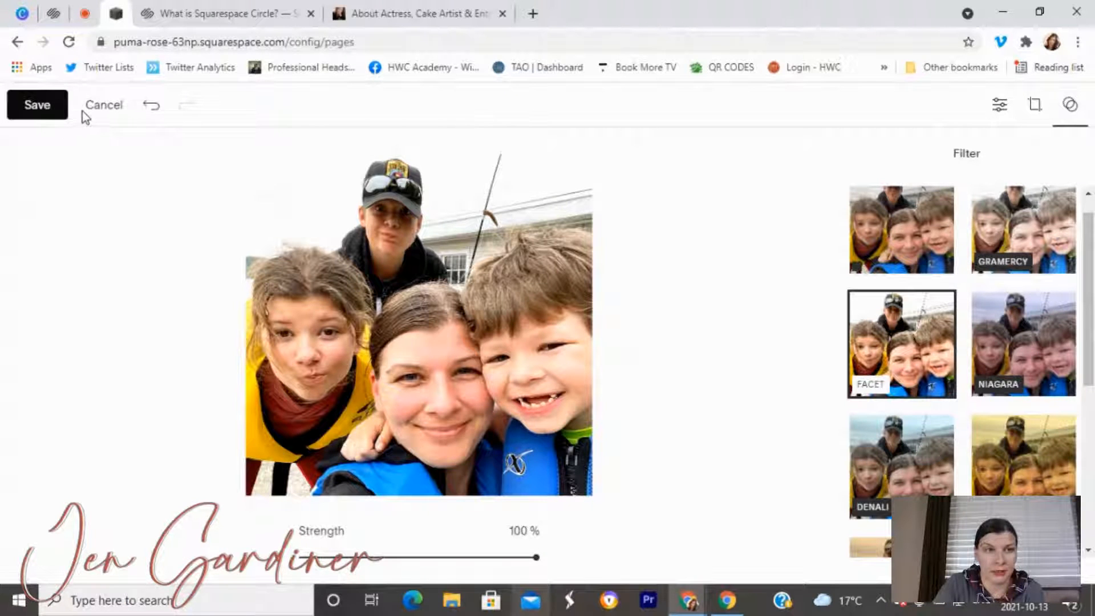
left_click(111, 109)
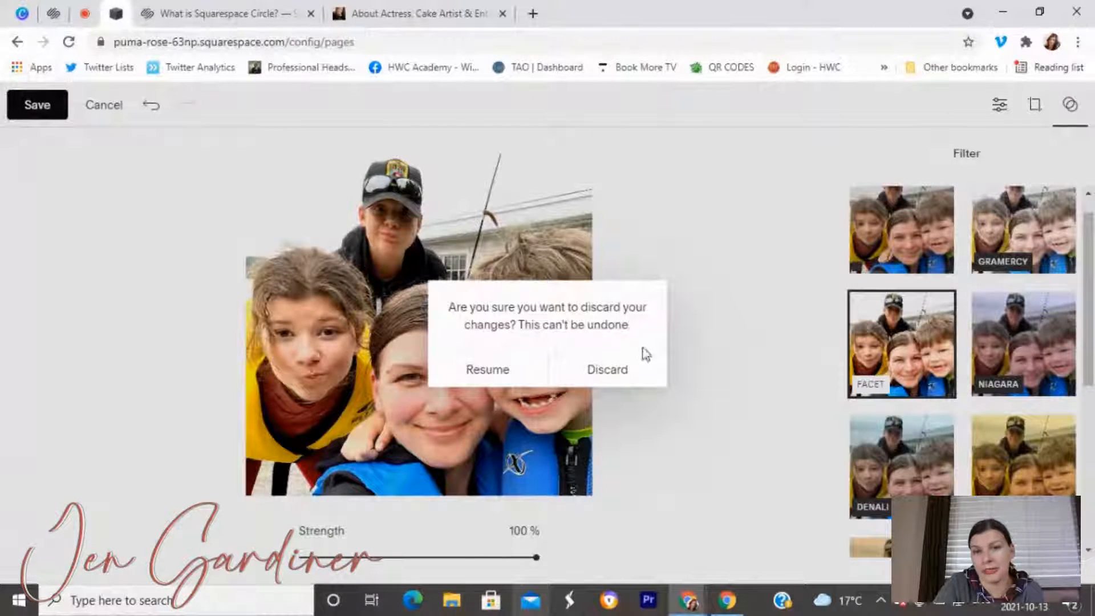
left_click(631, 375)
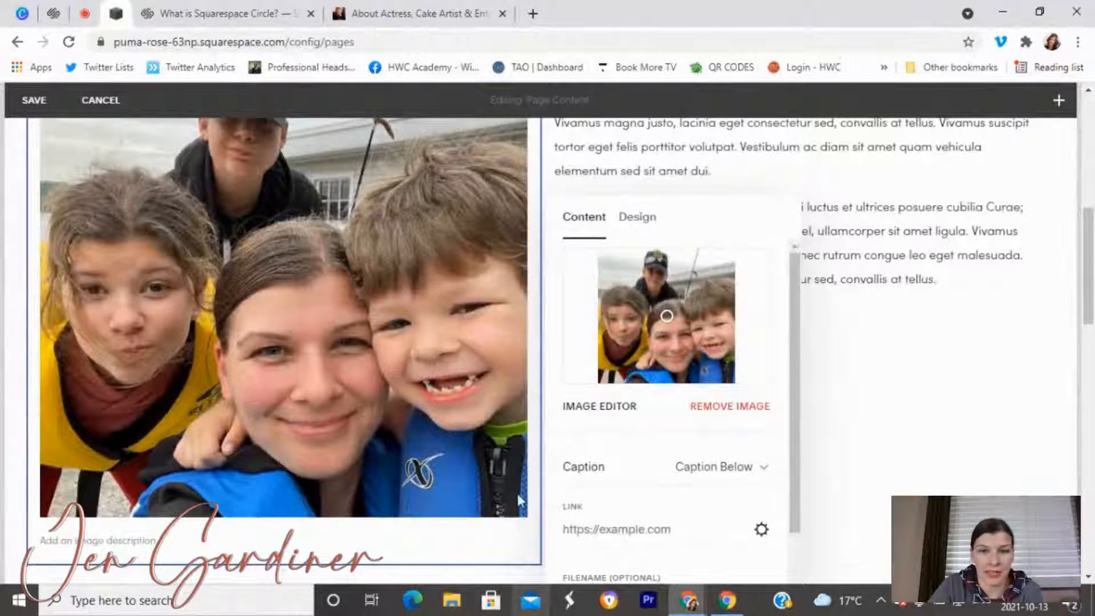
Replace the image6.jpeg filename with the site owner's name.
scroll(616, 490, "down", 1)
left_click(663, 539)
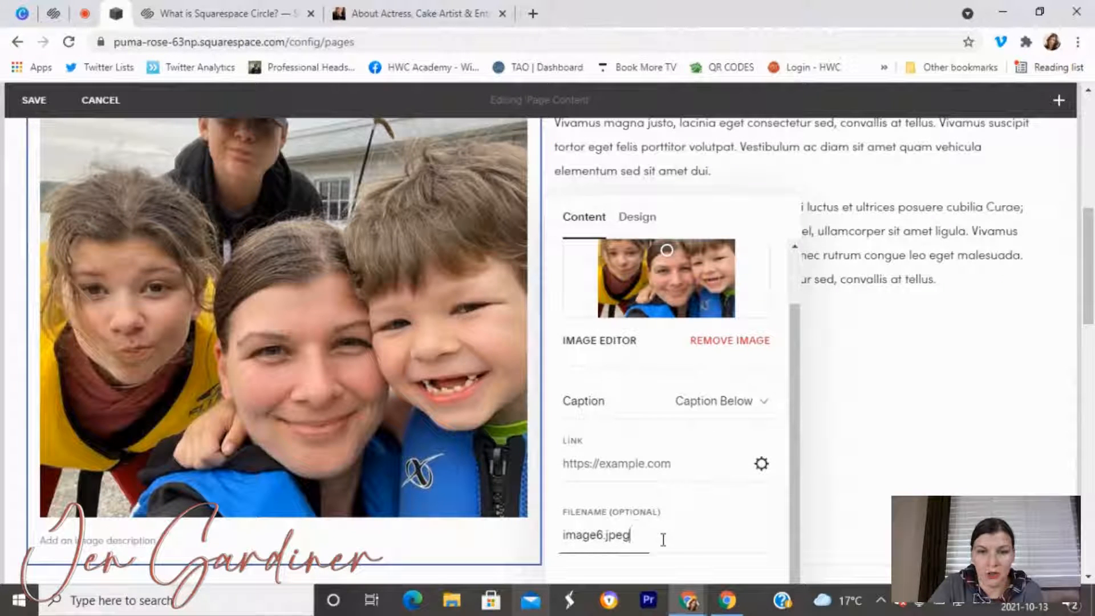
left_click_drag(663, 539, 556, 532)
key("BackSpace")
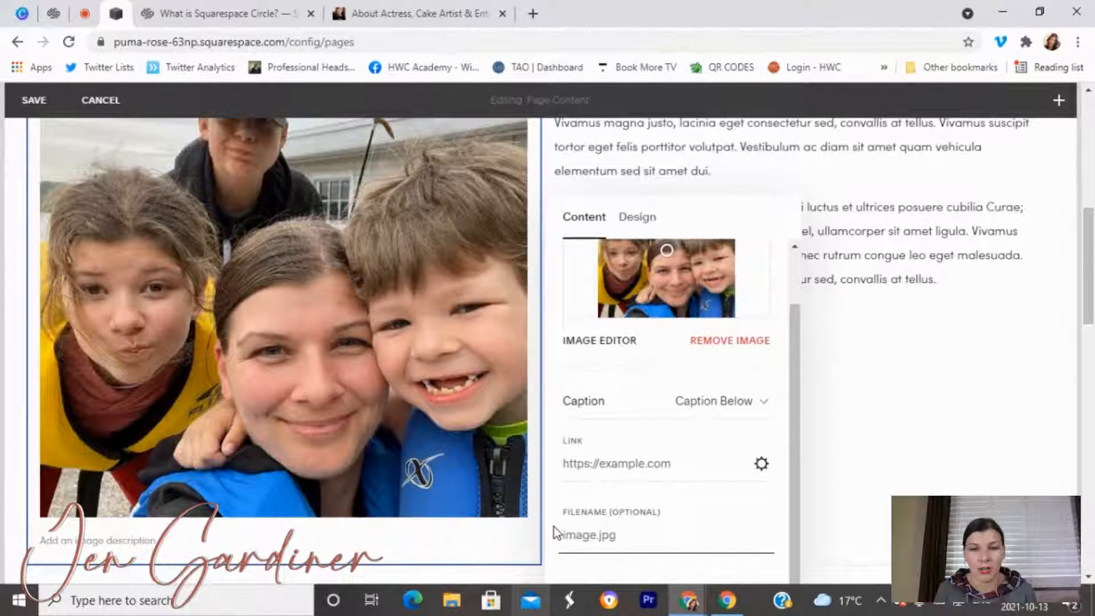
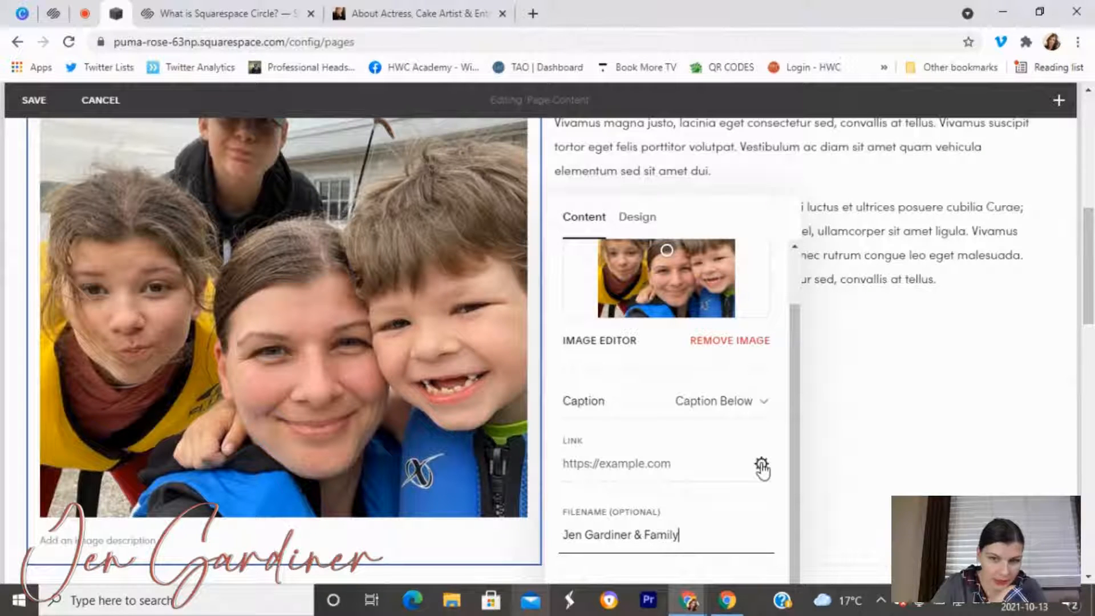
Link the family photo to the owner's Instagram profile web address, opening in a new window.
left_click(762, 466)
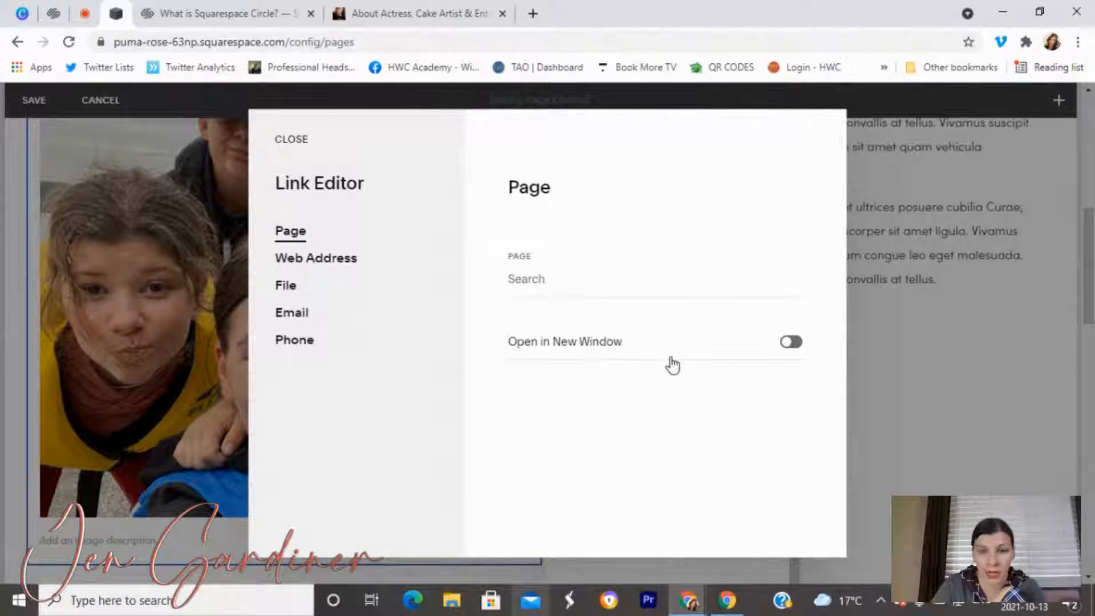
left_click(789, 342)
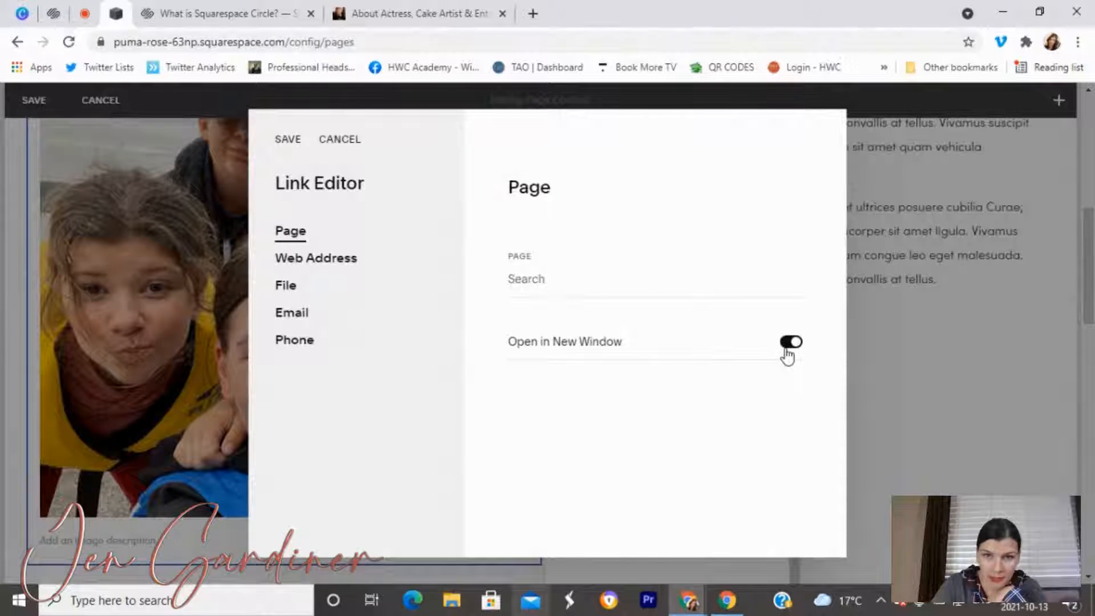
left_click(325, 261)
left_click(527, 251)
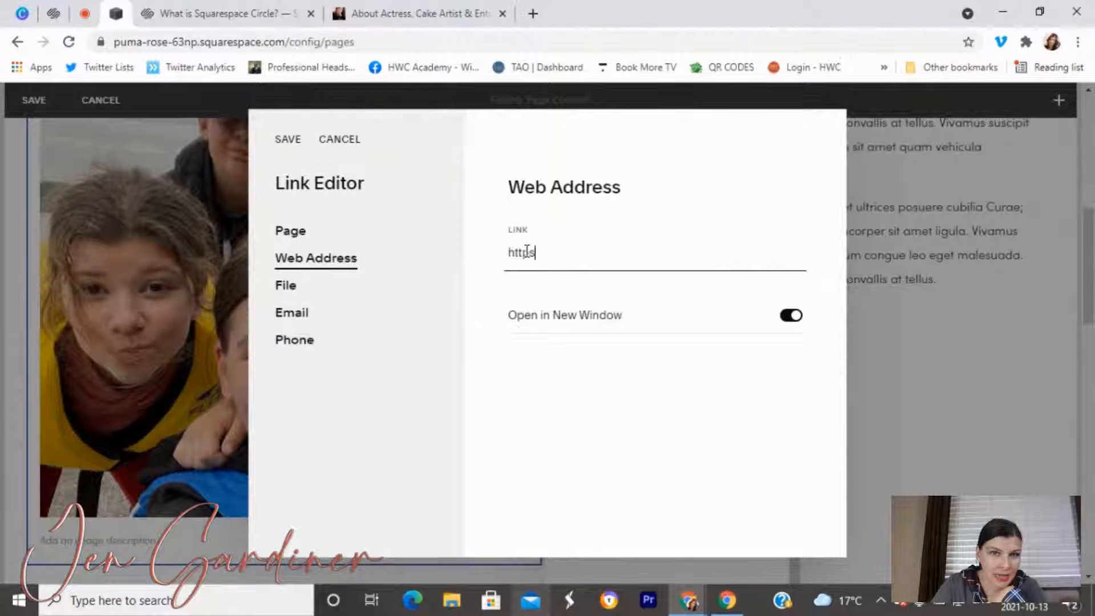
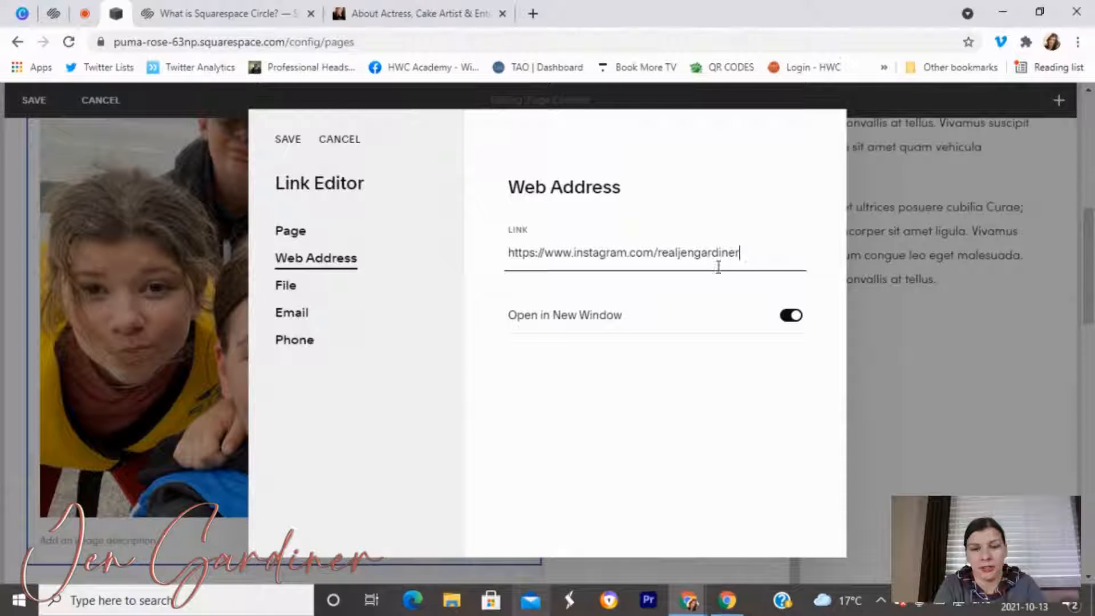
left_click_drag(741, 253, 472, 269)
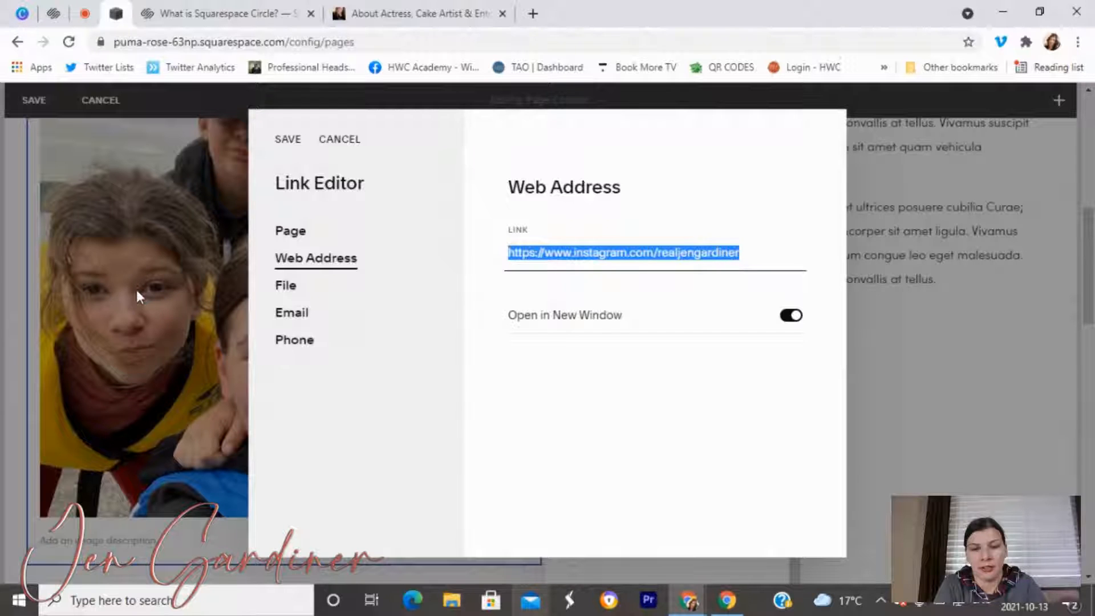
Save the Instagram link and caption the photo with the owner's name and her kids' names.
left_click(282, 141)
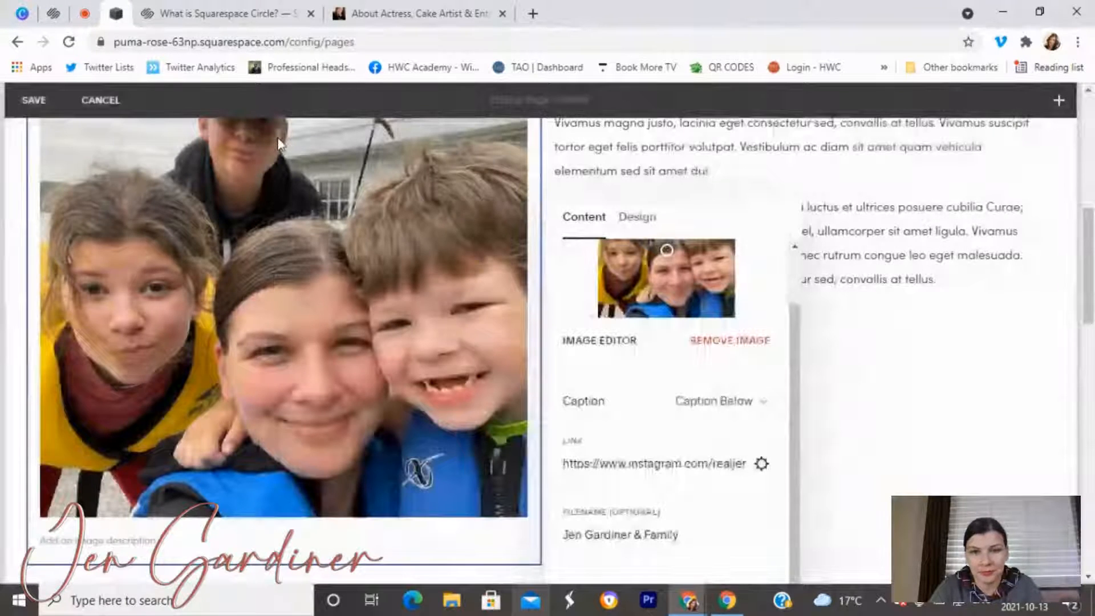
left_click(222, 531)
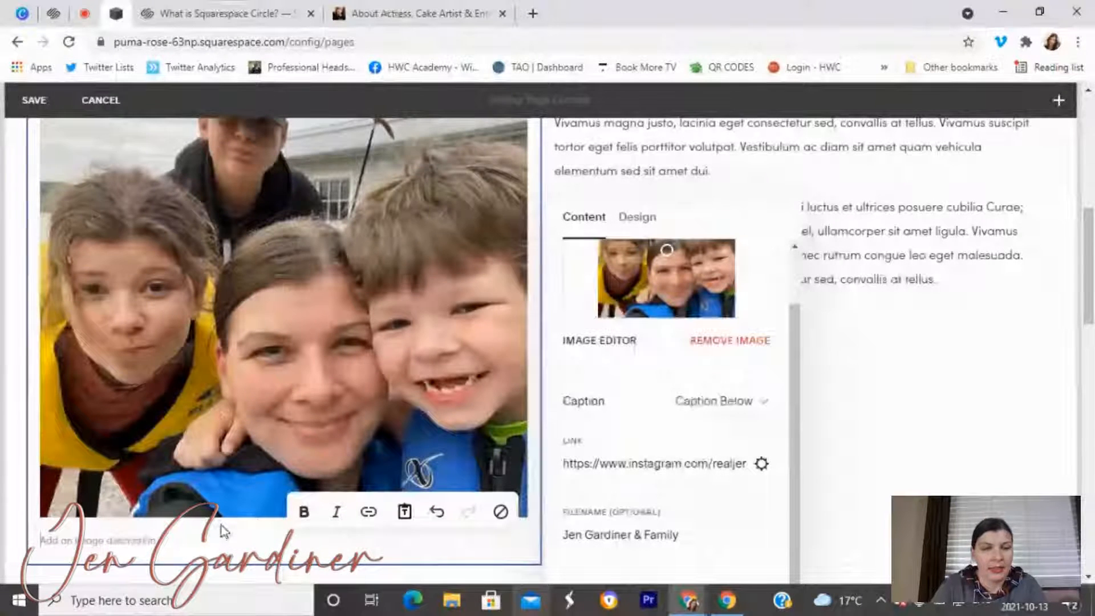
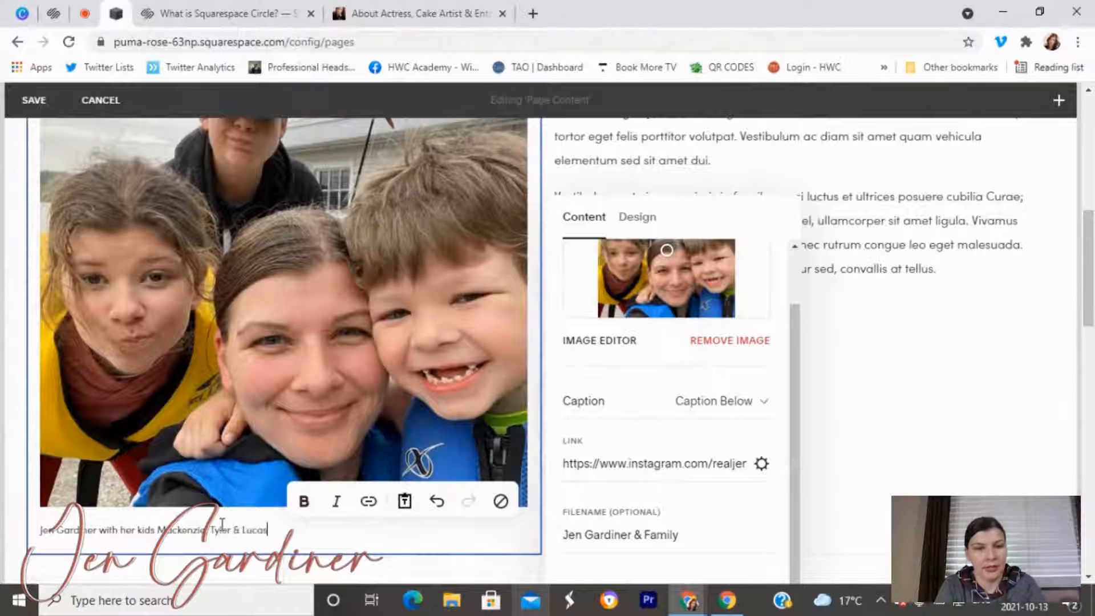
left_click(205, 452)
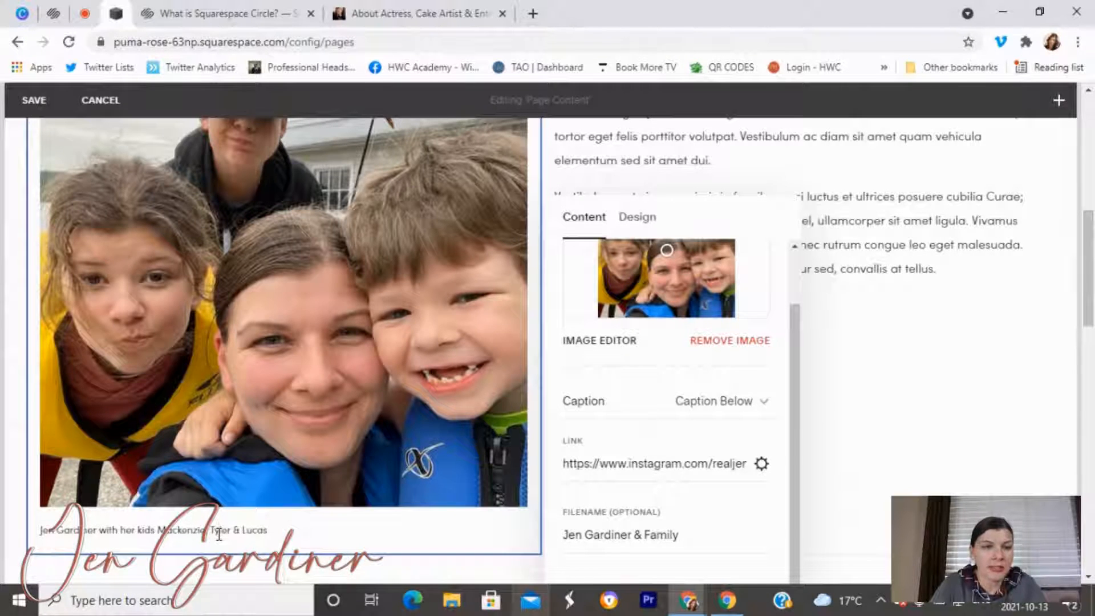
left_click(219, 531)
left_click(192, 424)
left_click(195, 528)
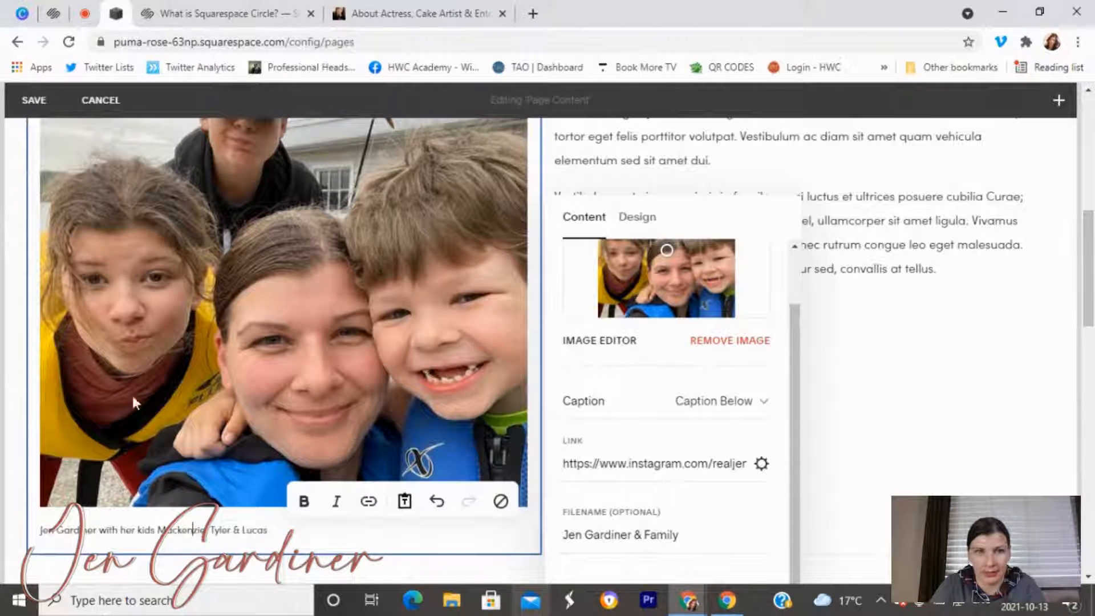
Scroll through the bio page to review the captioned family photo and the cookies image.
scroll(435, 406, "up", 1)
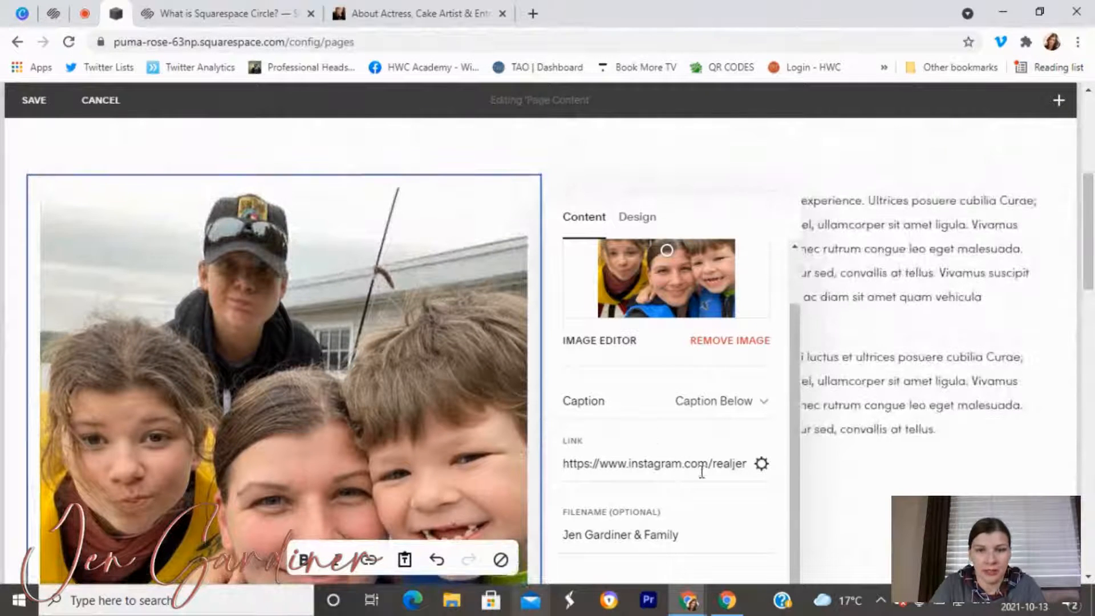
scroll(826, 501, "down", 5)
scroll(852, 518, "down", 7)
scroll(738, 550, "up", 12)
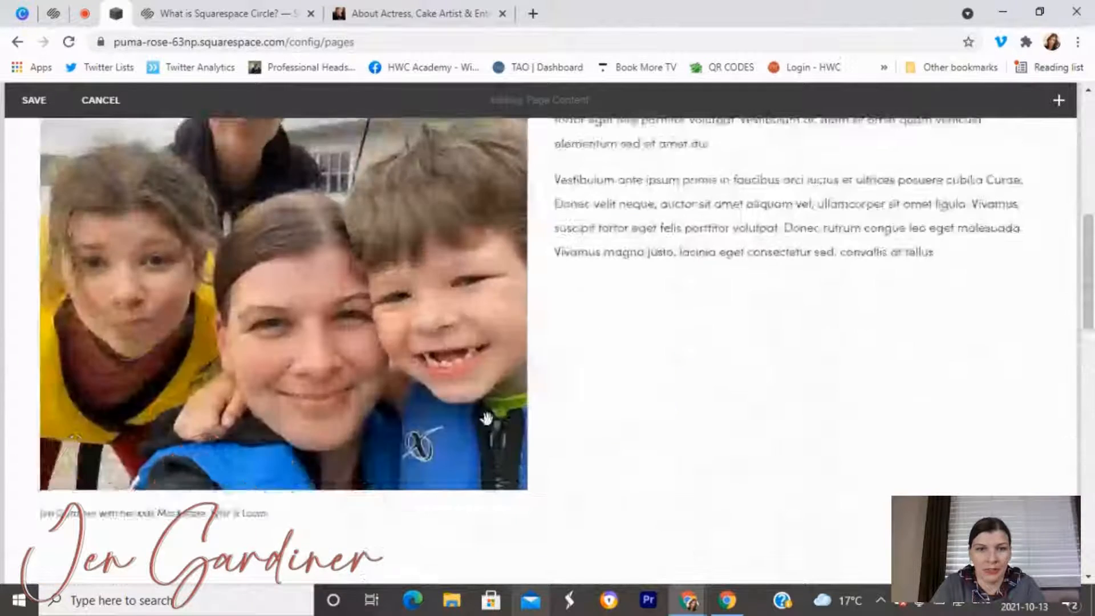
scroll(238, 443, "down", 5)
scroll(157, 282, "up", 2)
scroll(171, 297, "down", 2)
scroll(194, 313, "up", 6)
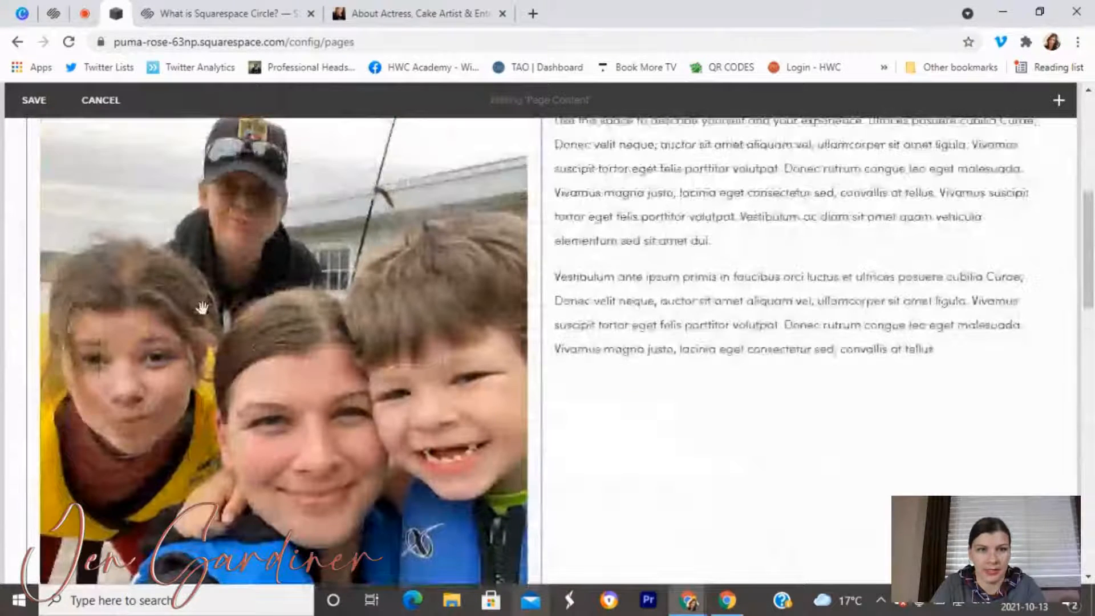
scroll(297, 380, "down", 3)
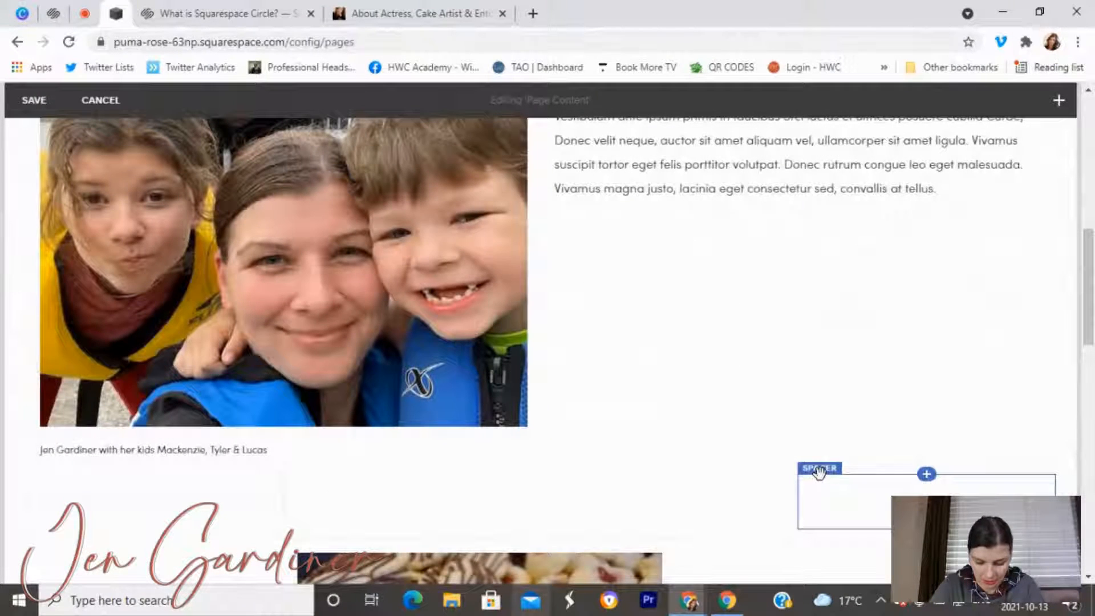
scroll(836, 470, "up", 5)
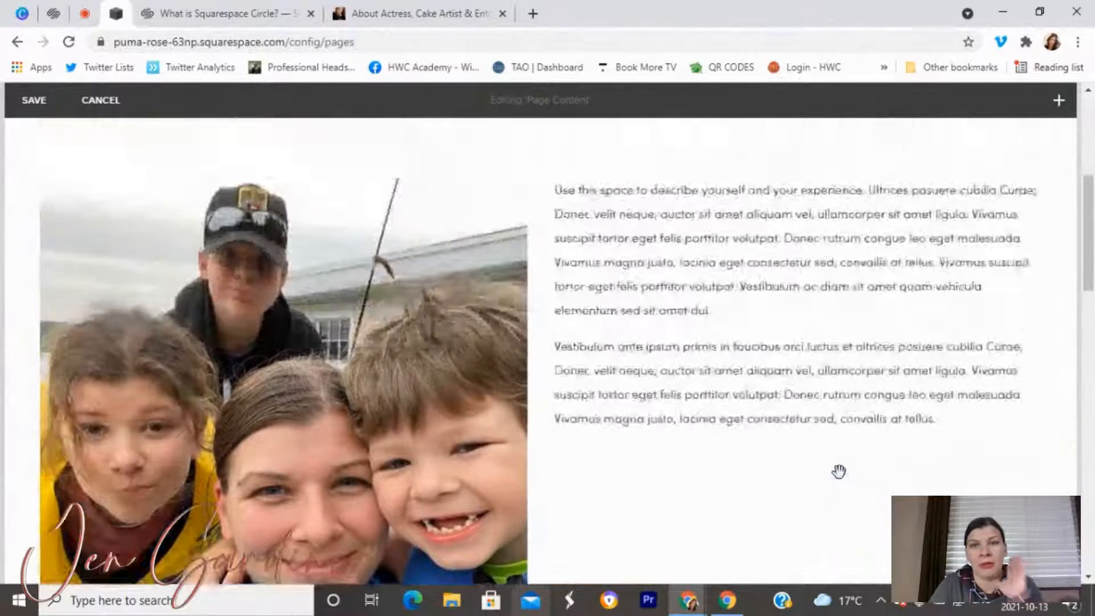
scroll(840, 471, "down", 7)
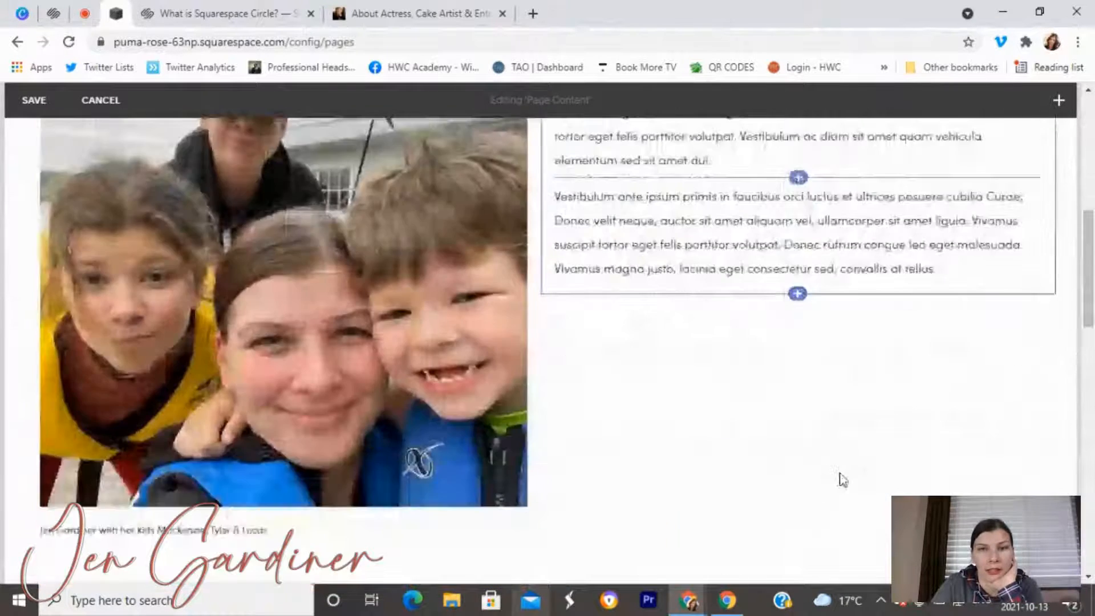
scroll(842, 479, "down", 3)
scroll(841, 480, "up", 6)
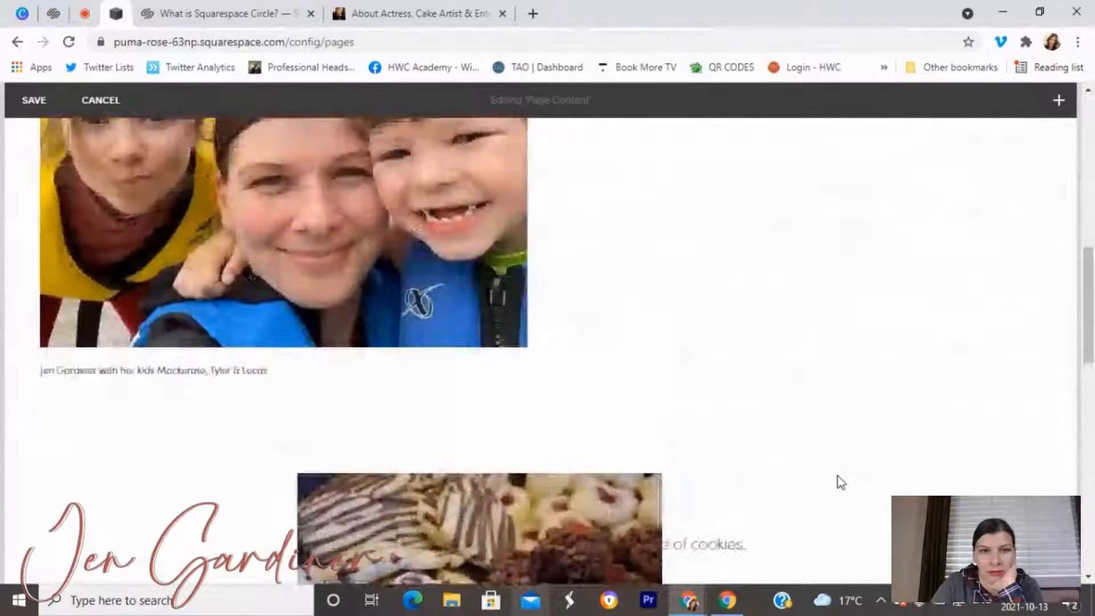
scroll(840, 482, "up", 3)
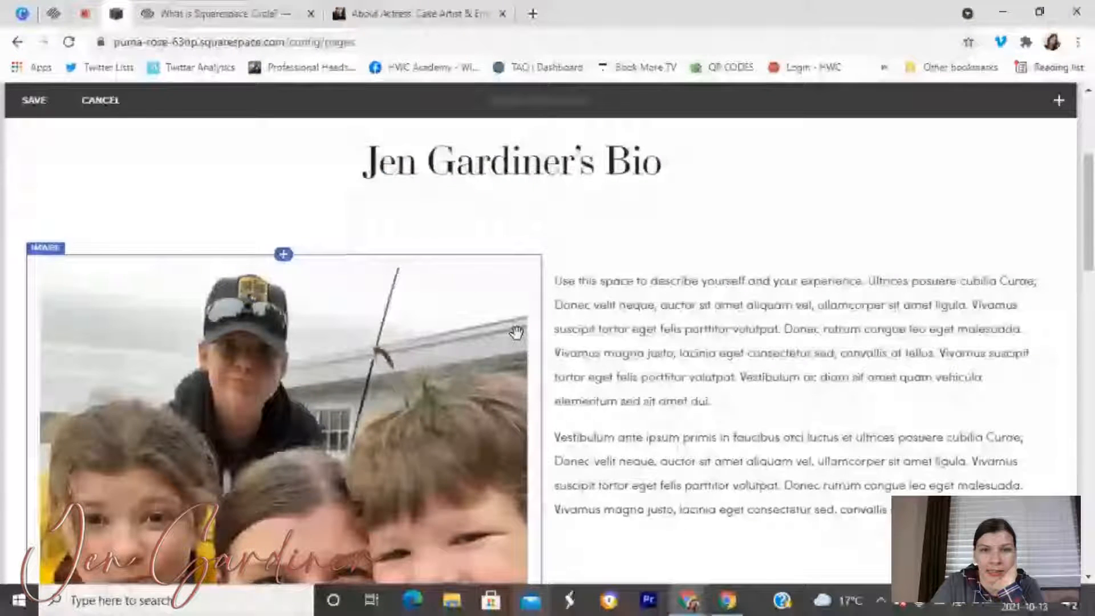
scroll(685, 336, "down", 5)
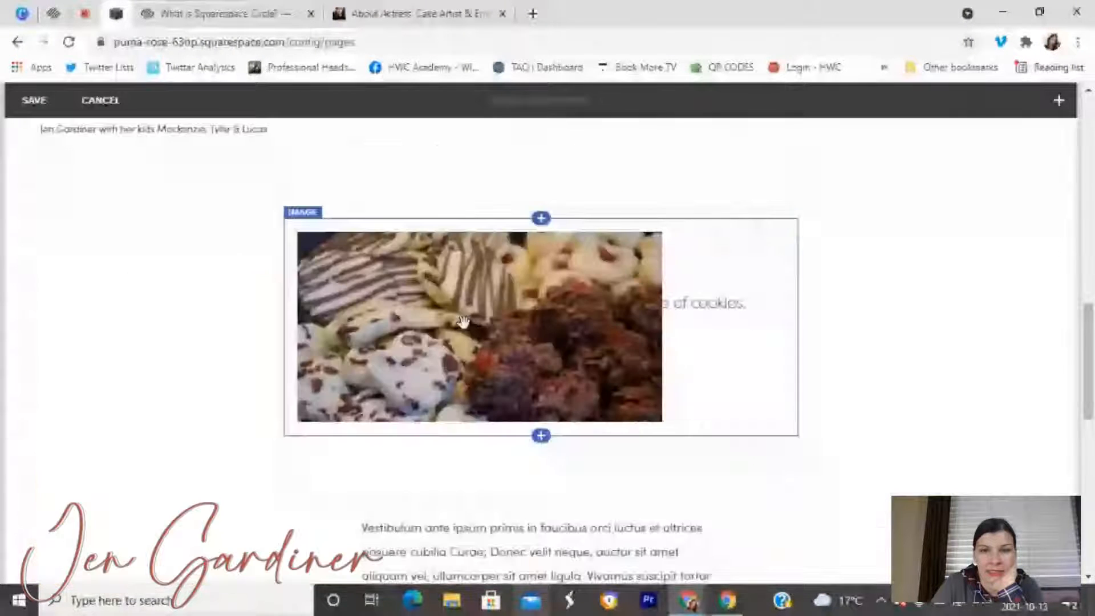
left_click(747, 303)
left_click_drag(748, 303, 564, 310)
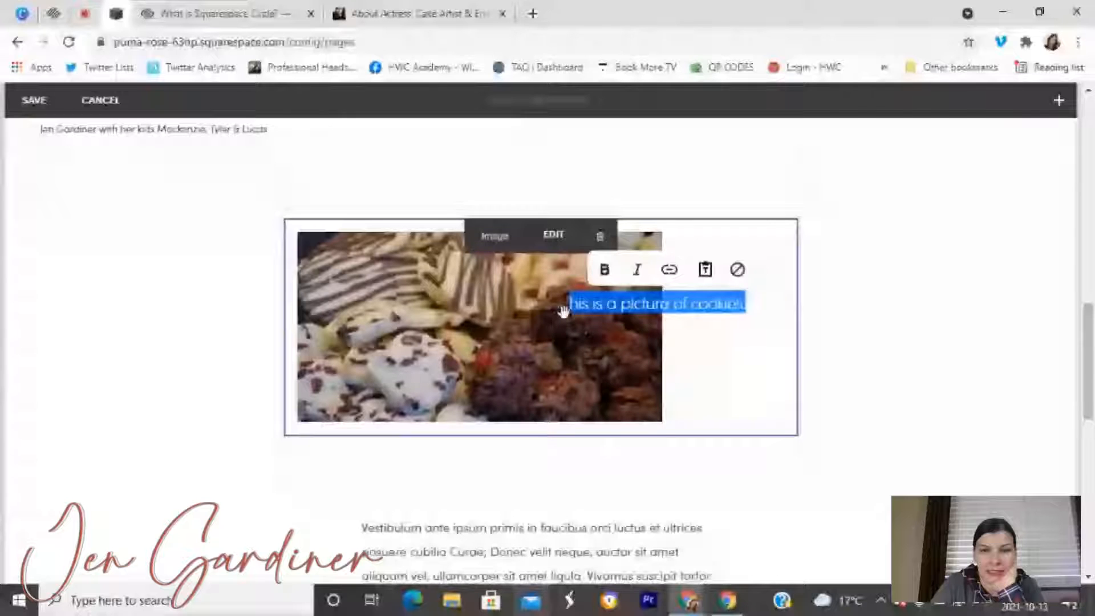
left_click_drag(563, 311, 557, 308)
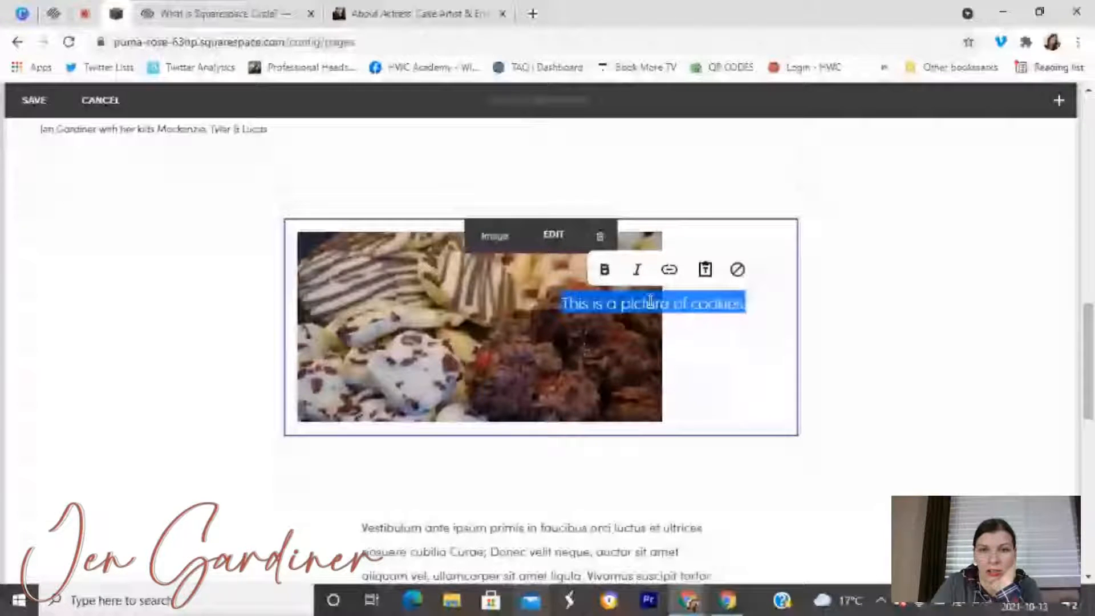
left_click(548, 242)
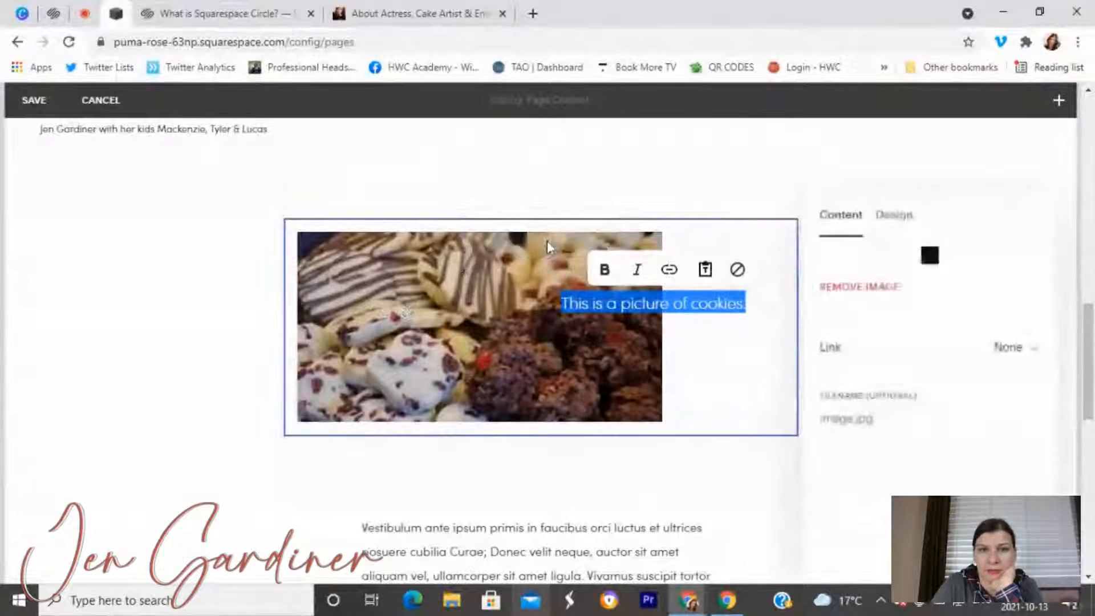
left_click(890, 215)
left_click(941, 299)
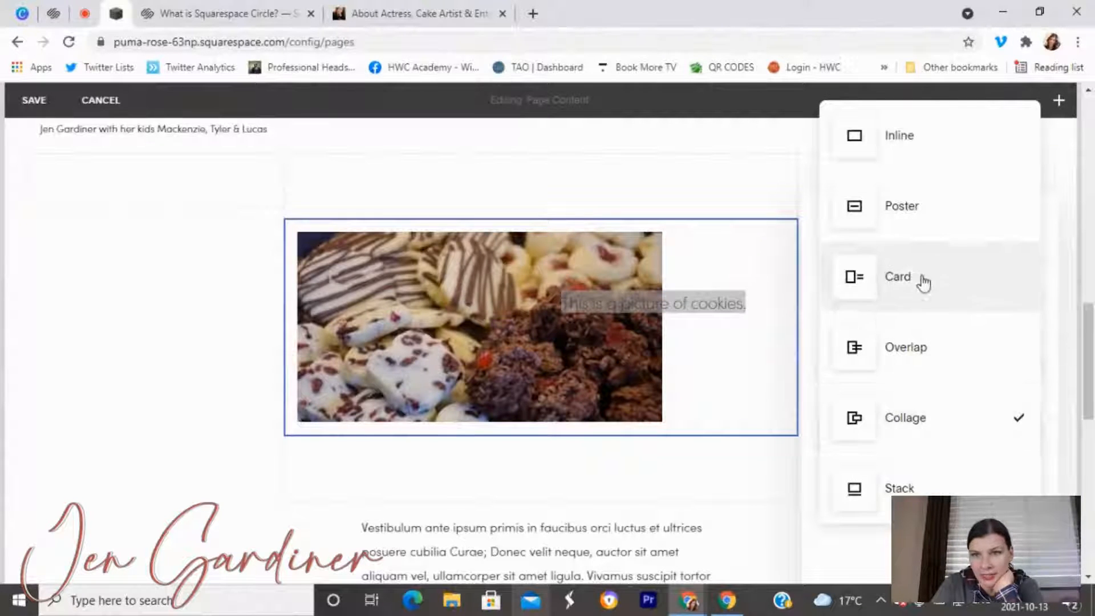
left_click(238, 328)
scroll(235, 325, "up", 10)
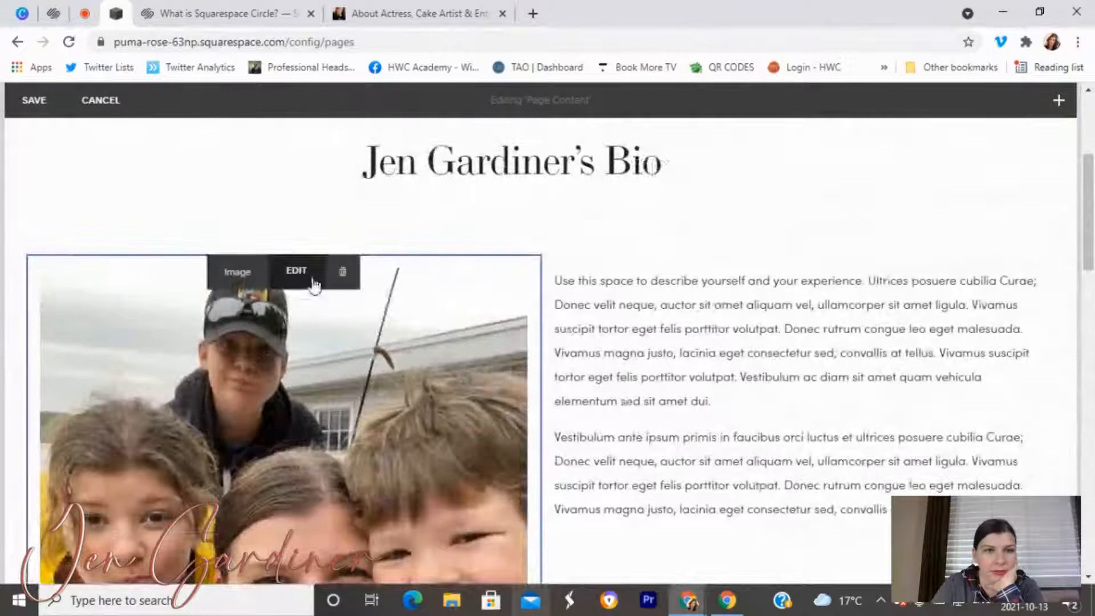
Leave the family photo's image layout on Inline in its Design settings and close them.
left_click(294, 271)
left_click(637, 223)
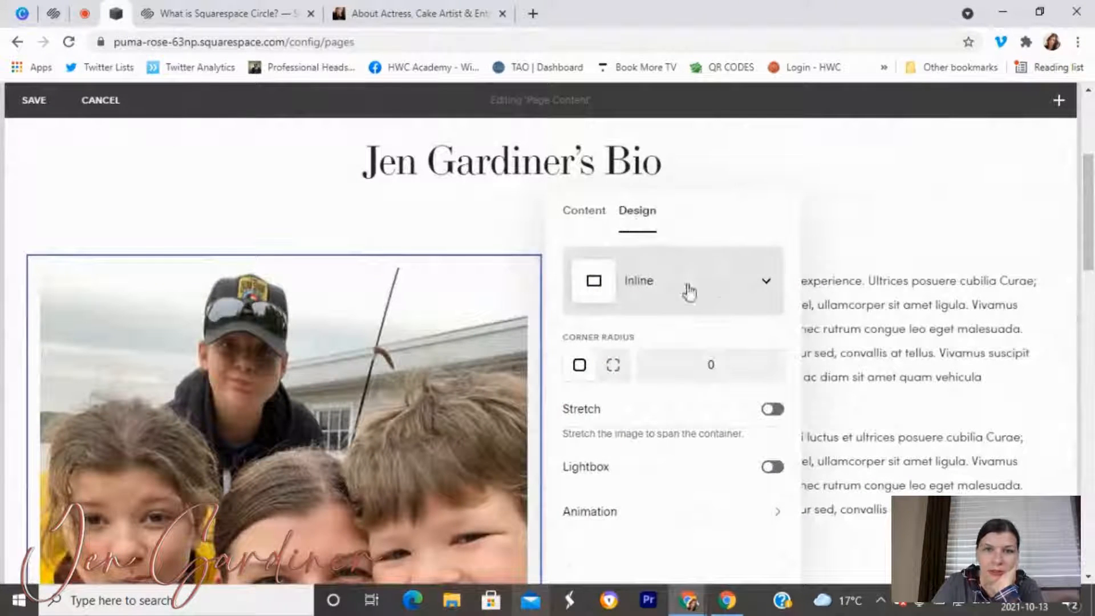
left_click(712, 281)
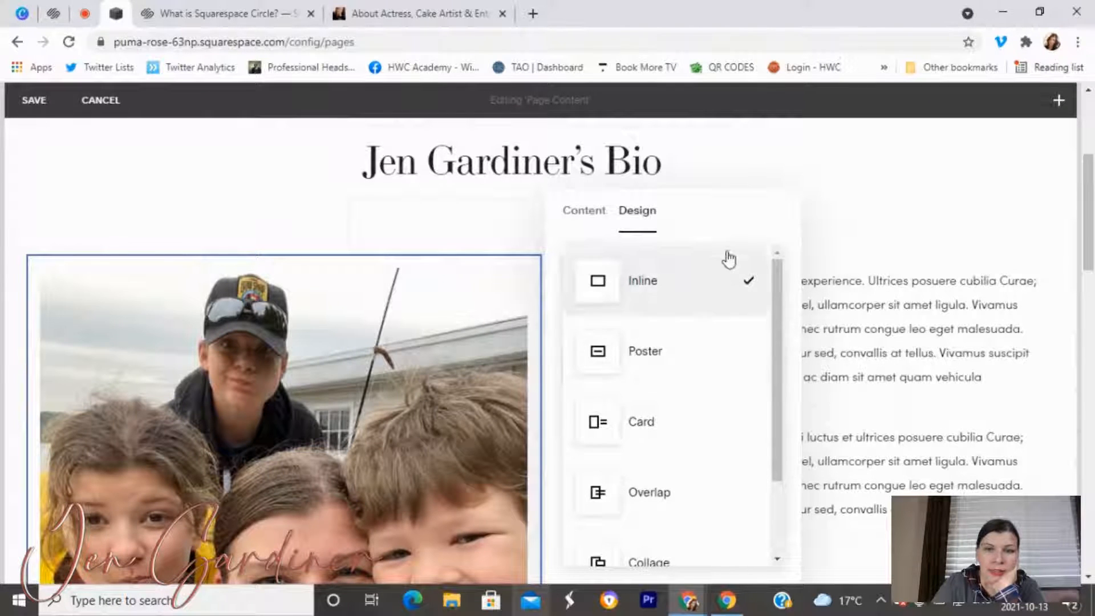
left_click(729, 221)
left_click(729, 293)
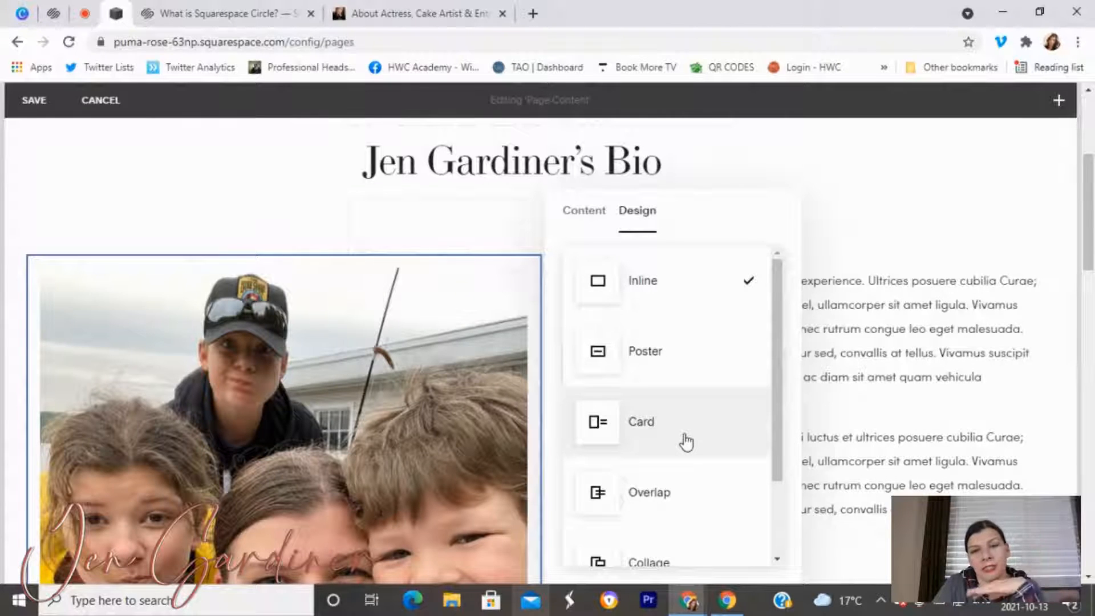
scroll(678, 487, "down", 2)
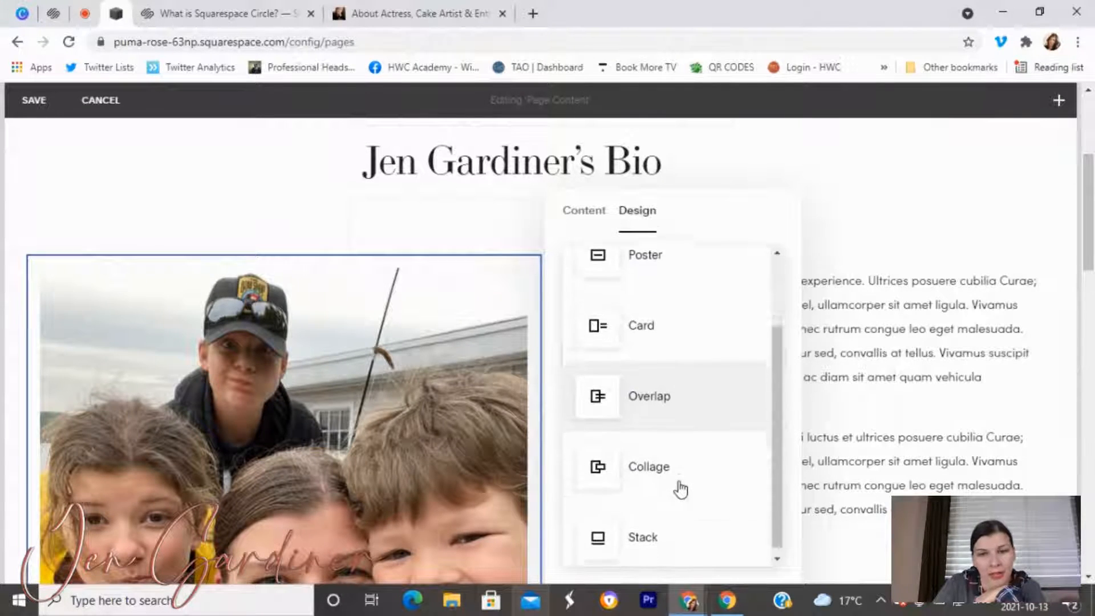
left_click(272, 194)
left_click(305, 171)
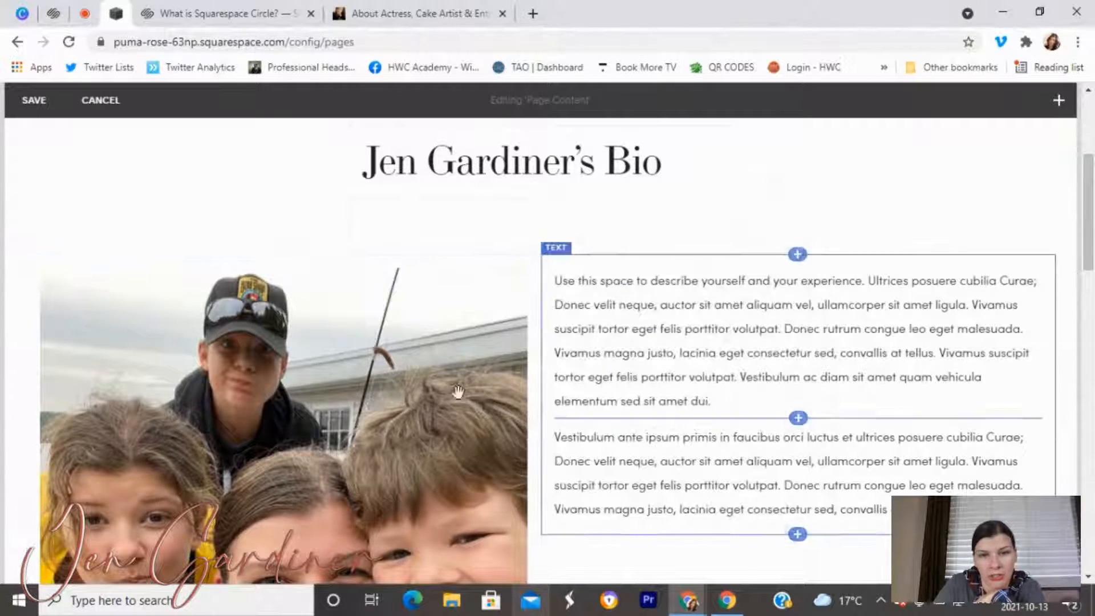
Scroll the Bio page to check the family photo, placeholder bio text and cookie image.
scroll(500, 372, "down", 9)
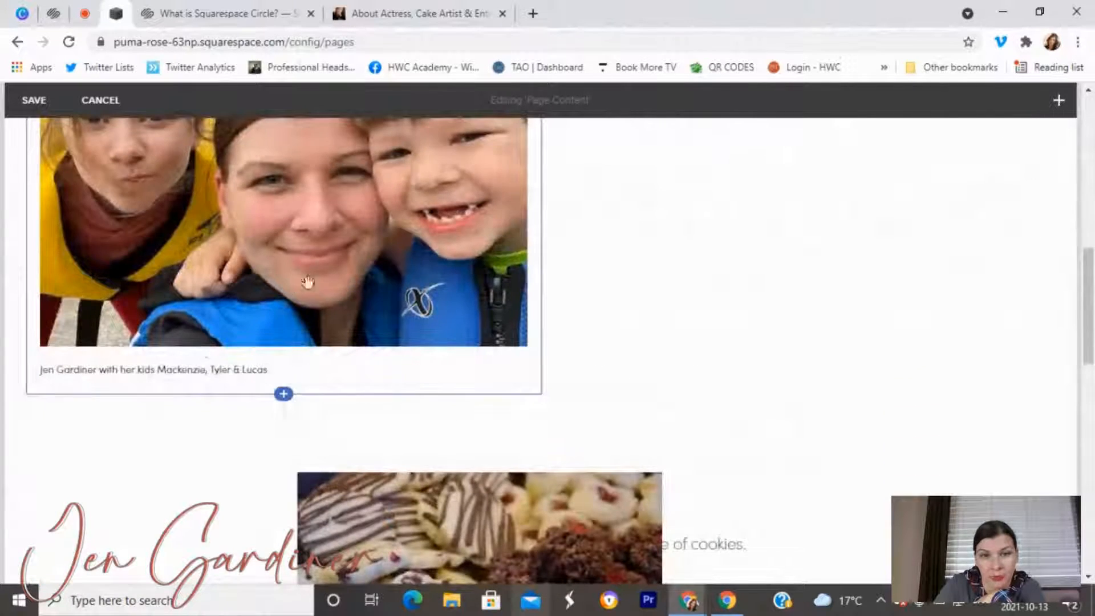
scroll(289, 287, "down", 3)
scroll(890, 230, "up", 6)
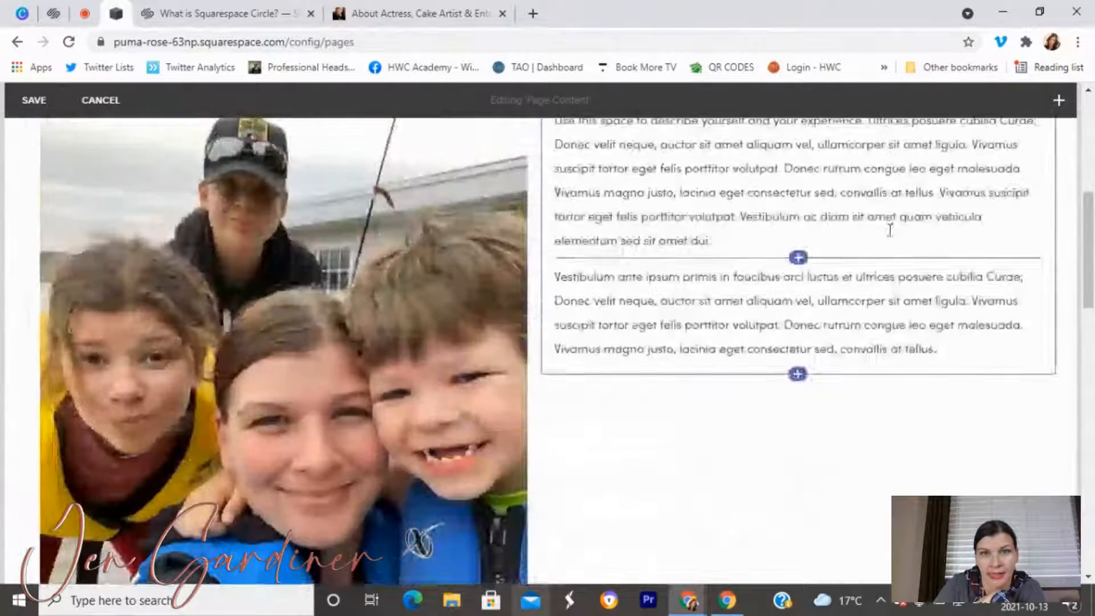
scroll(489, 293, "down", 4)
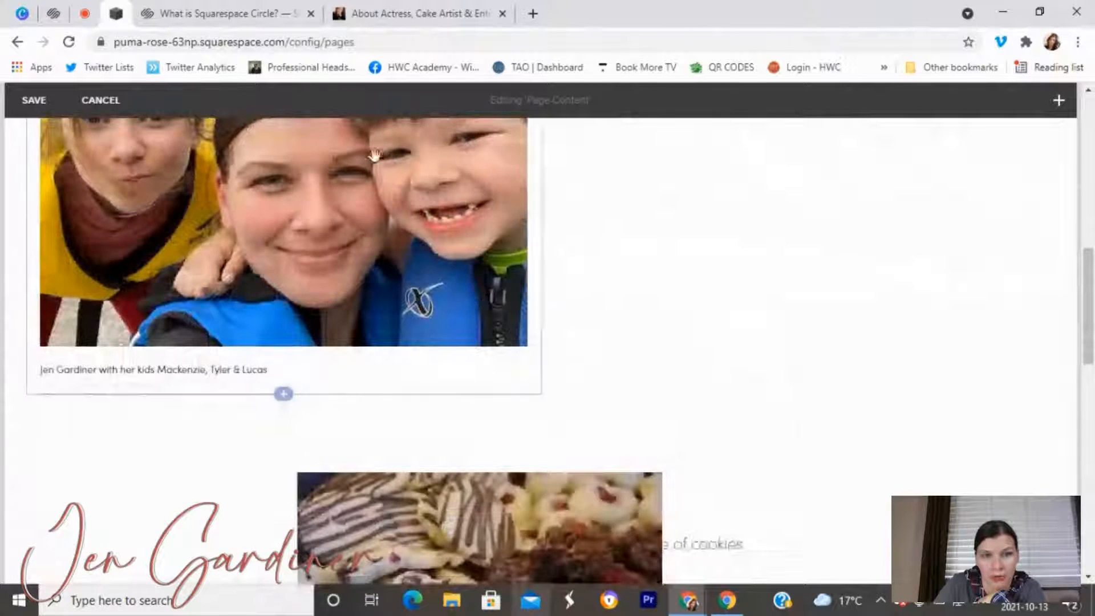
scroll(644, 331, "down", 10)
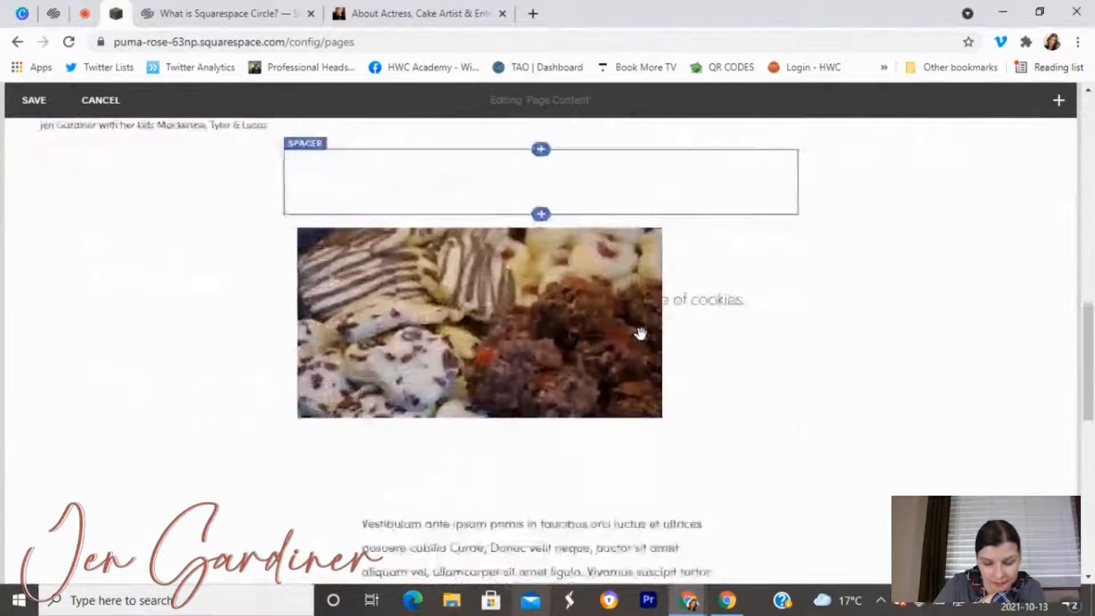
scroll(640, 333, "up", 15)
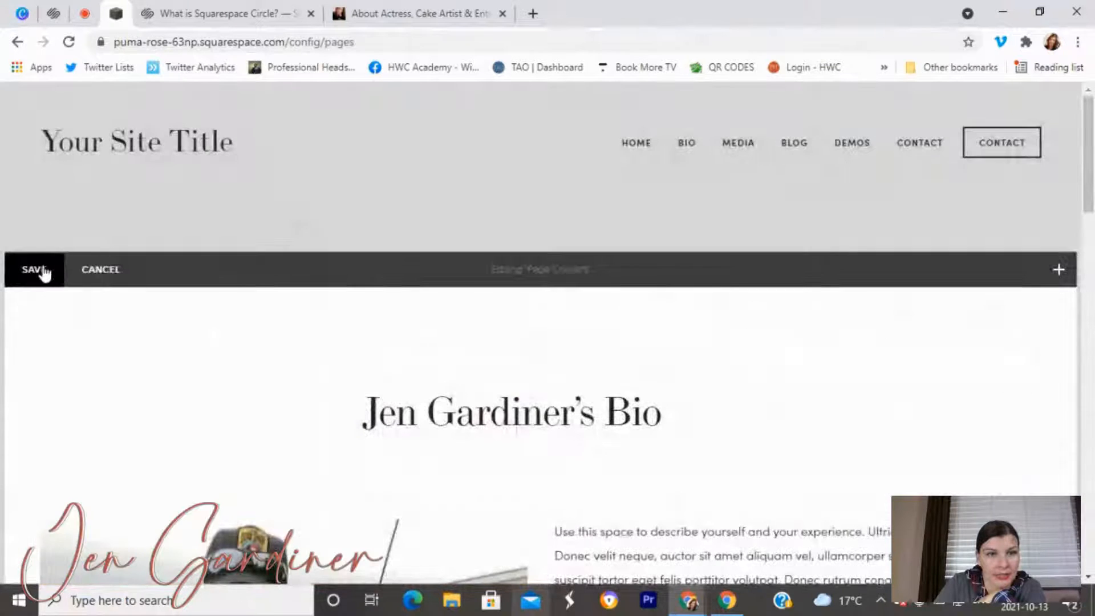
Save the Bio page and switch to the empty Media page under Primary Navigation.
left_click(41, 269)
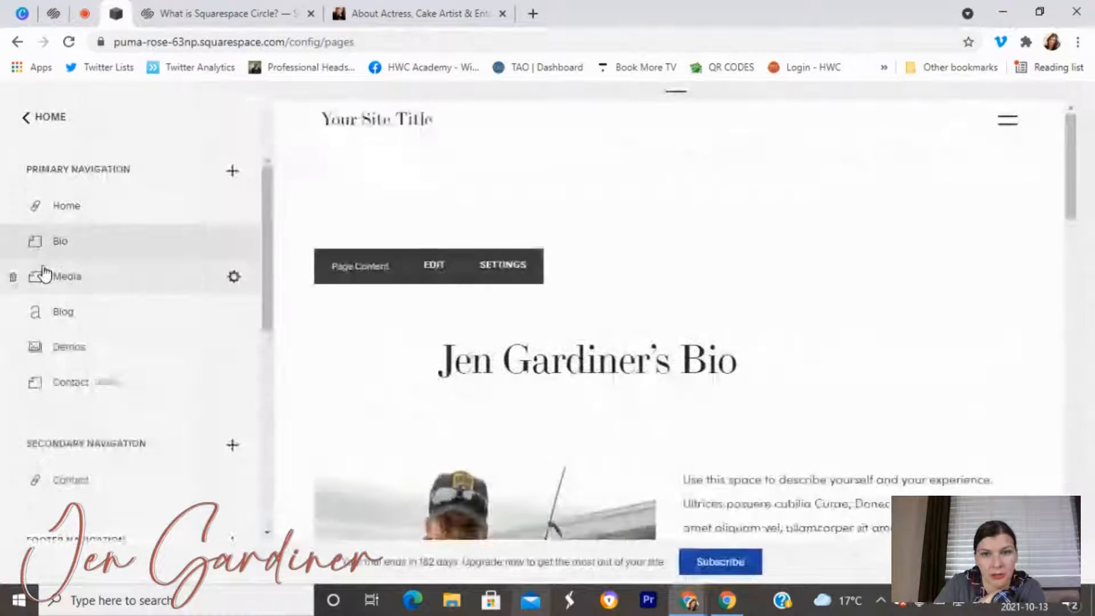
scroll(494, 366, "down", 5)
scroll(495, 366, "down", 5)
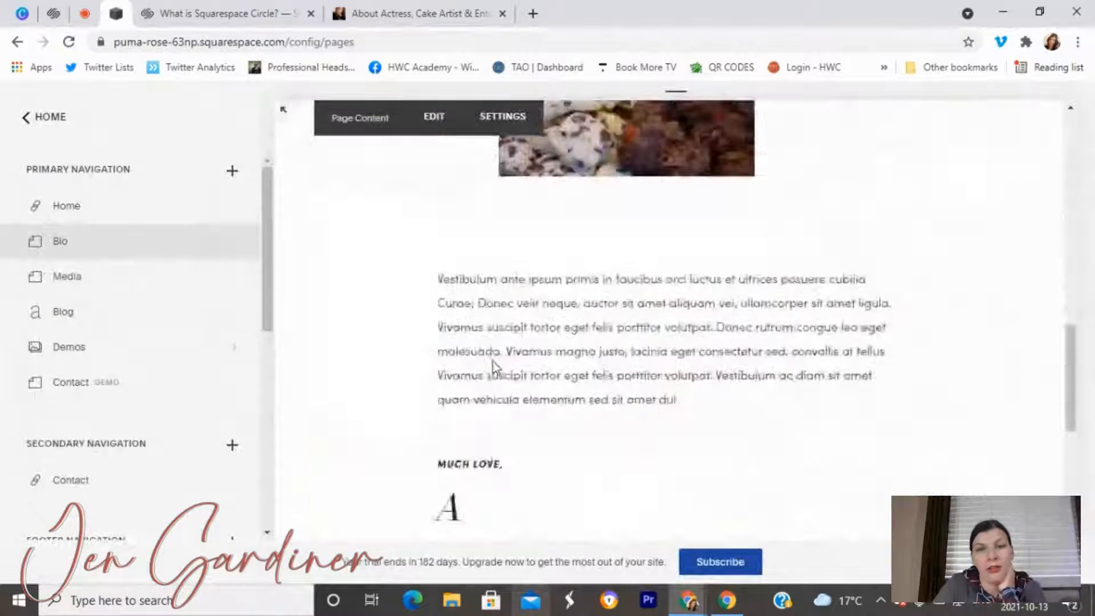
scroll(513, 342, "up", 5)
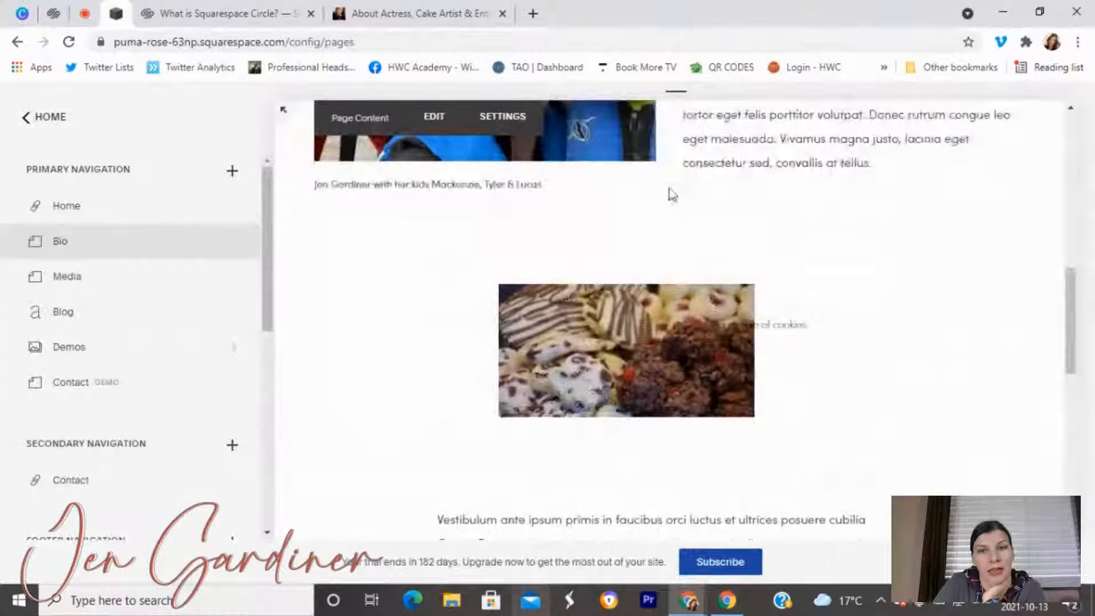
scroll(609, 326, "up", 4)
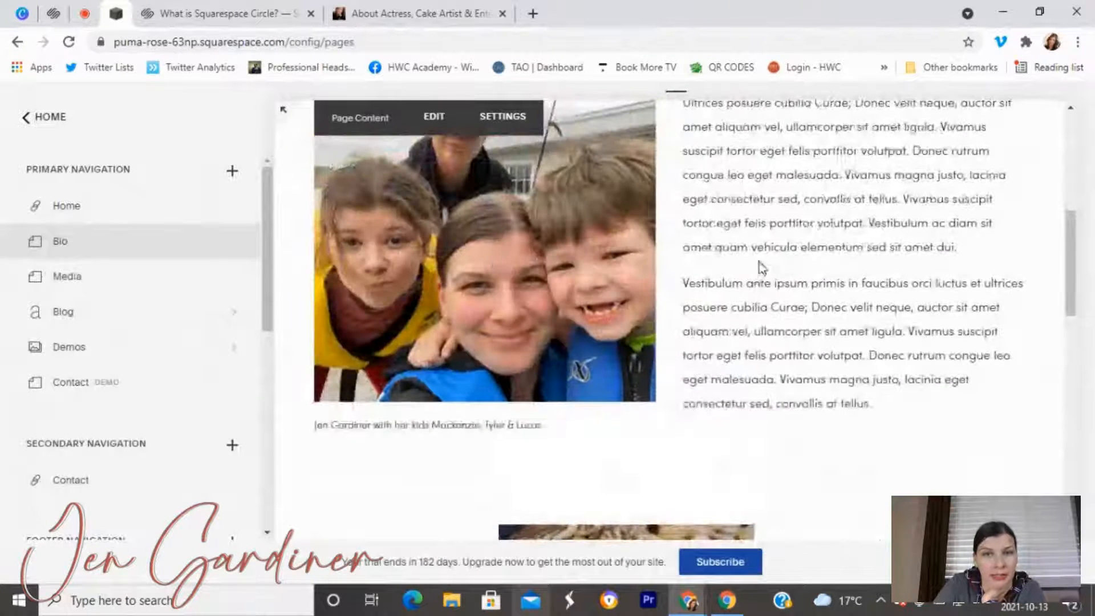
scroll(769, 305, "up", 3)
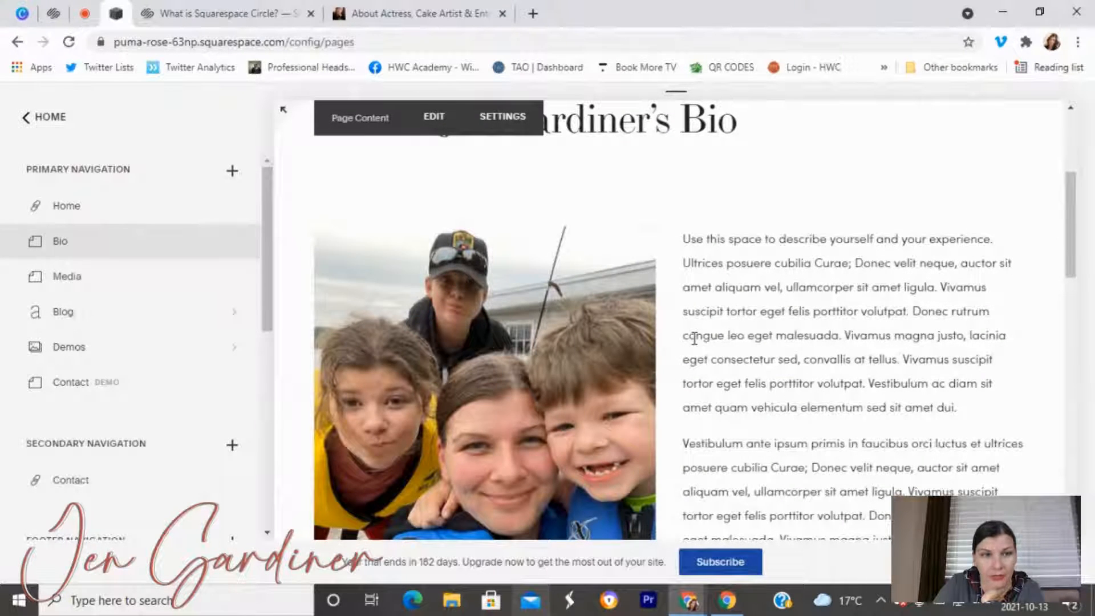
left_click(152, 276)
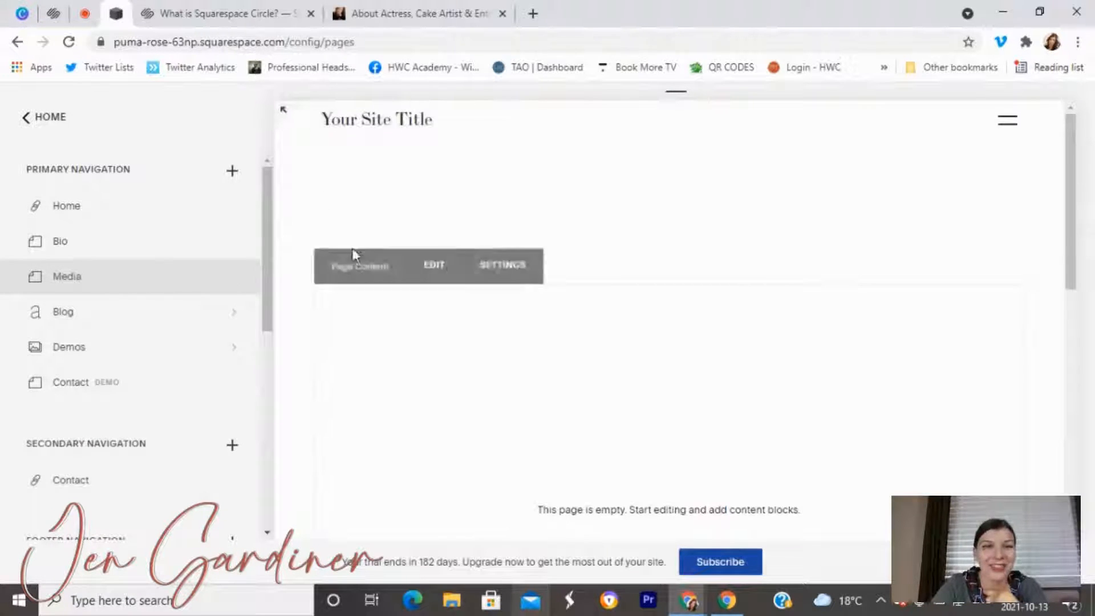
Put the empty Media page's content into edit mode.
mouse_move(384, 279)
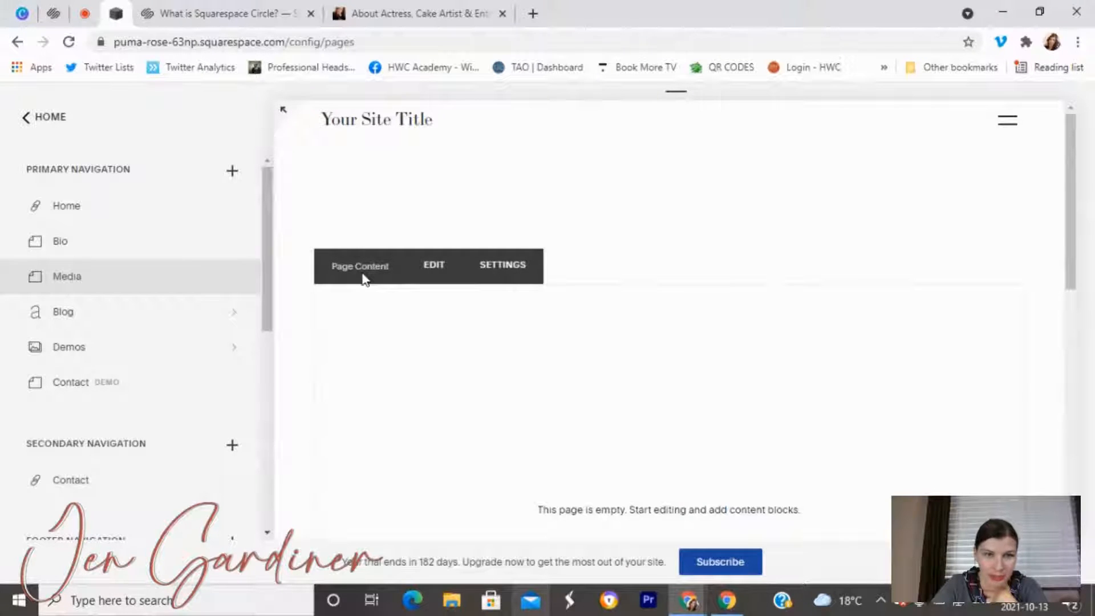
left_click(420, 281)
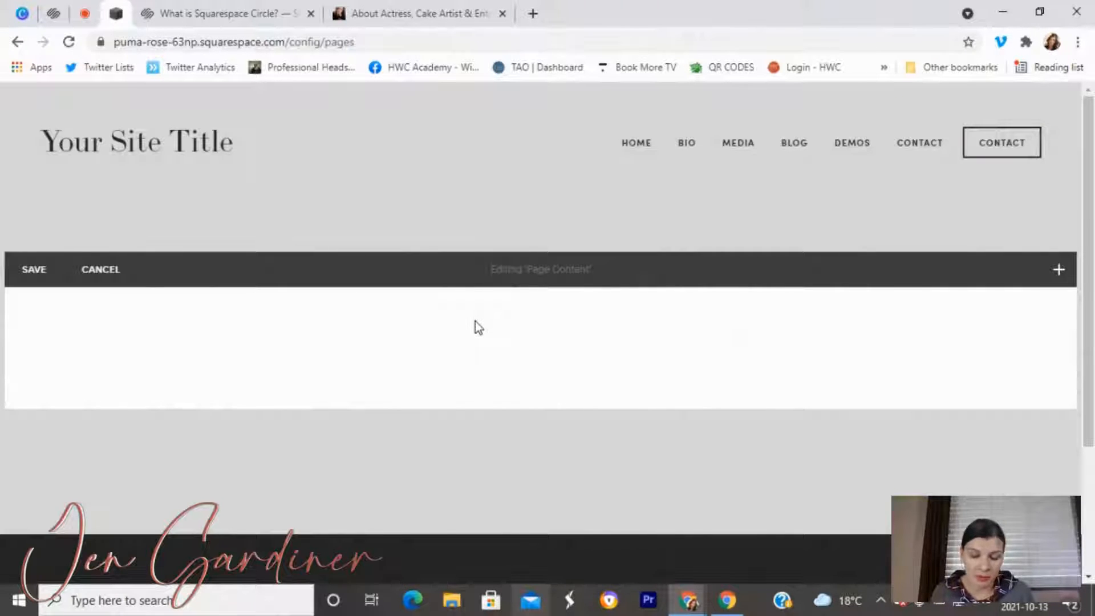
Drag two Image blocks side by side and a Video block as a third column onto the page.
left_click(1058, 270)
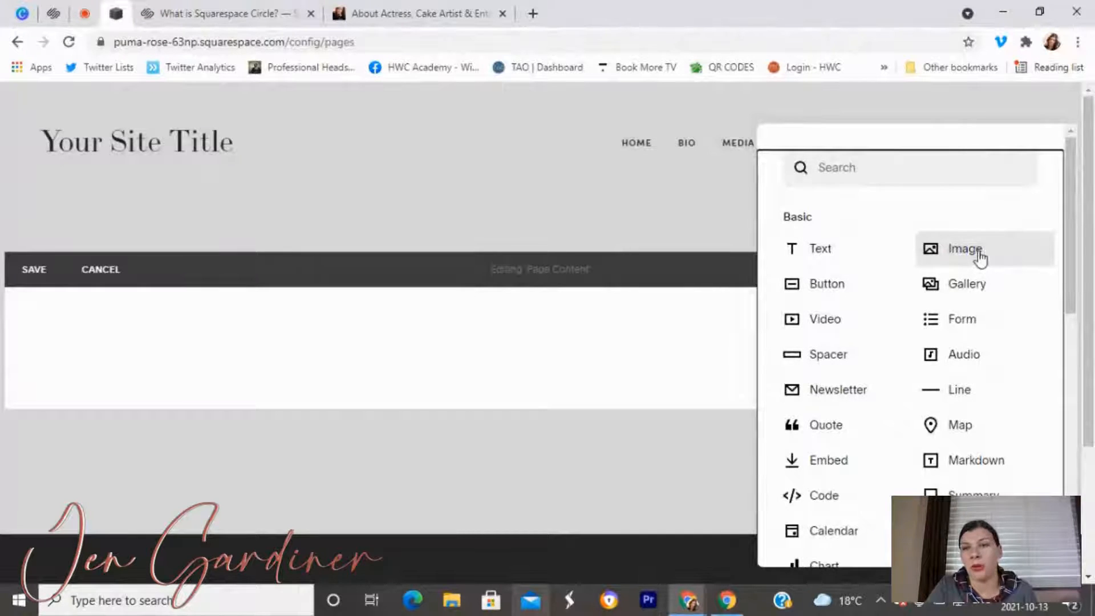
left_click_drag(980, 258, 237, 354)
left_click(907, 411)
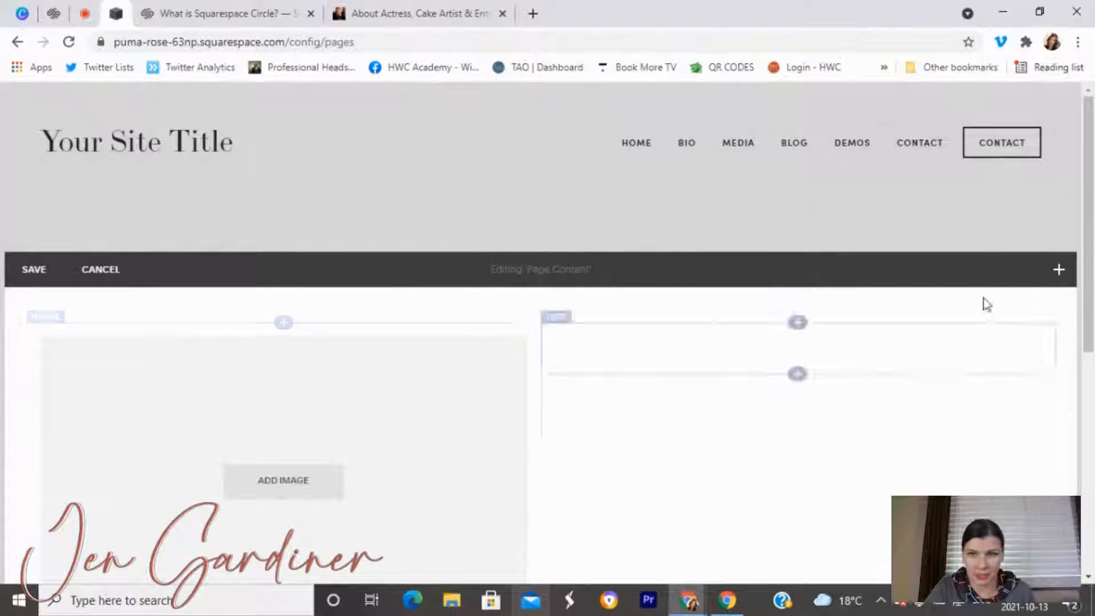
left_click(1060, 271)
left_click_drag(965, 256, 514, 409)
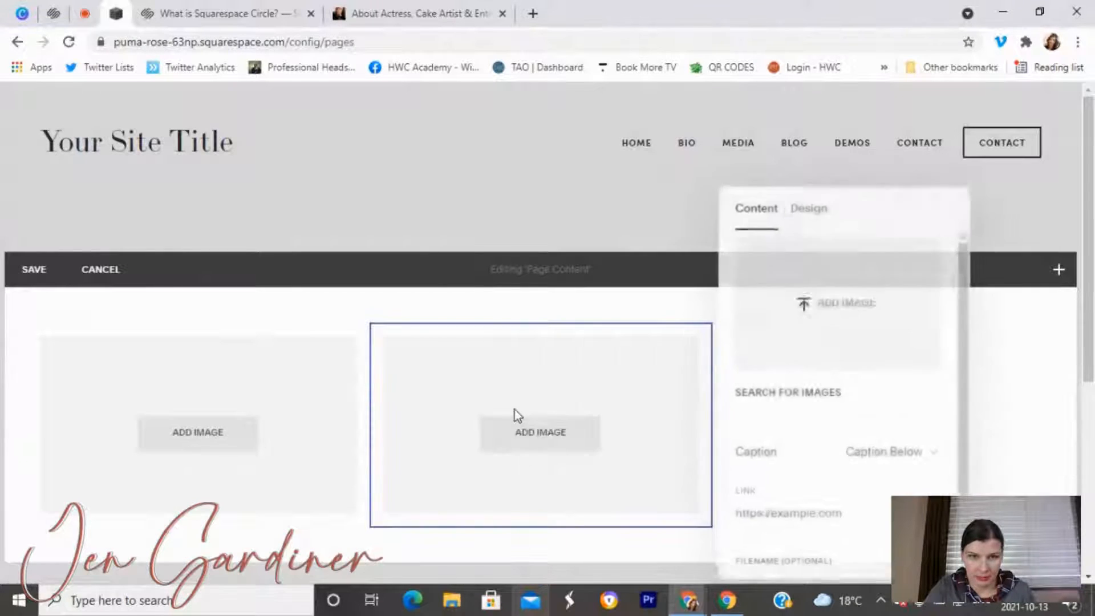
left_click(1014, 349)
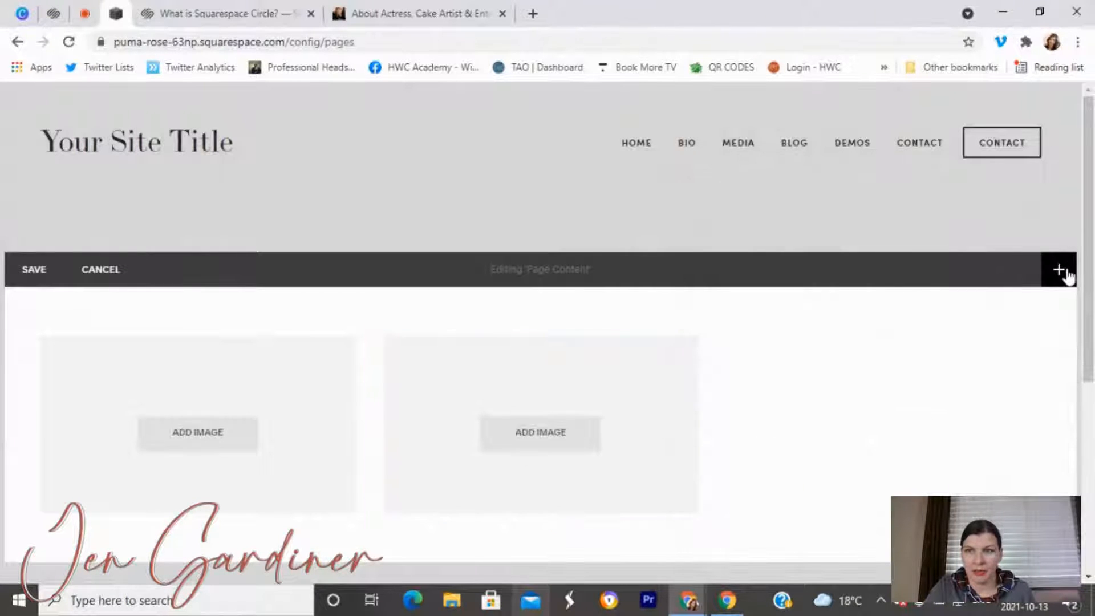
left_click(1066, 274)
left_click_drag(834, 328, 682, 370)
left_click_drag(682, 369, 683, 371)
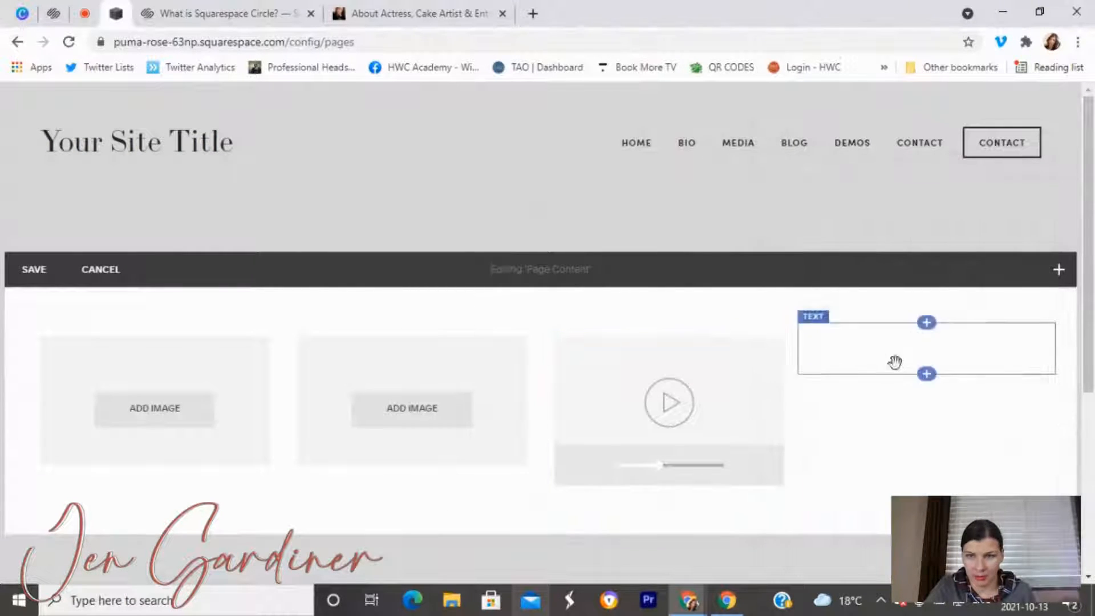
Delete the stray empty text block from the Media page.
left_click(862, 327)
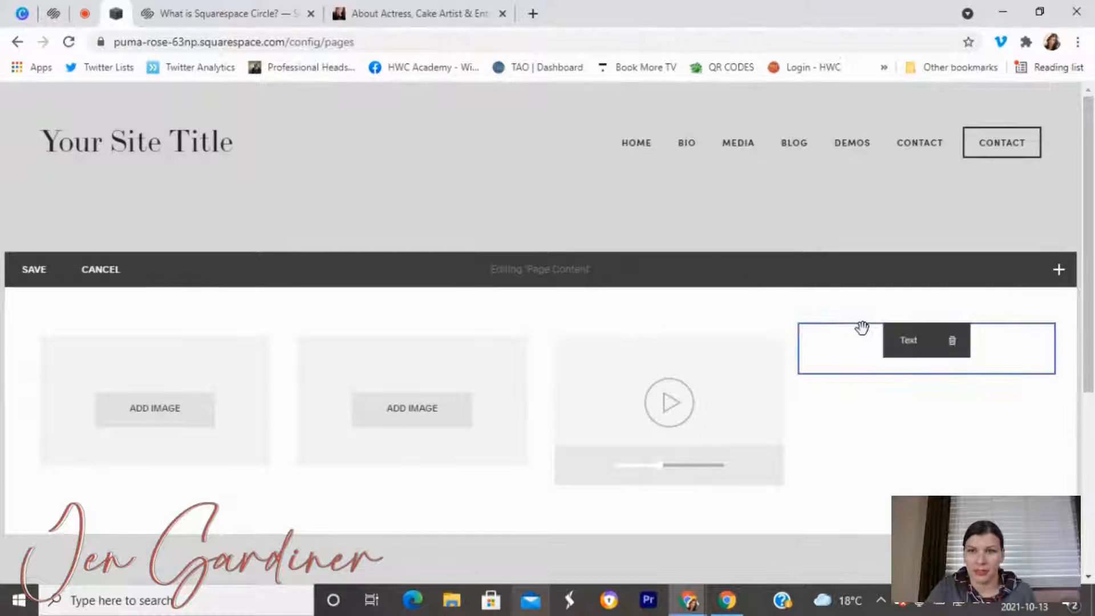
left_click(952, 342)
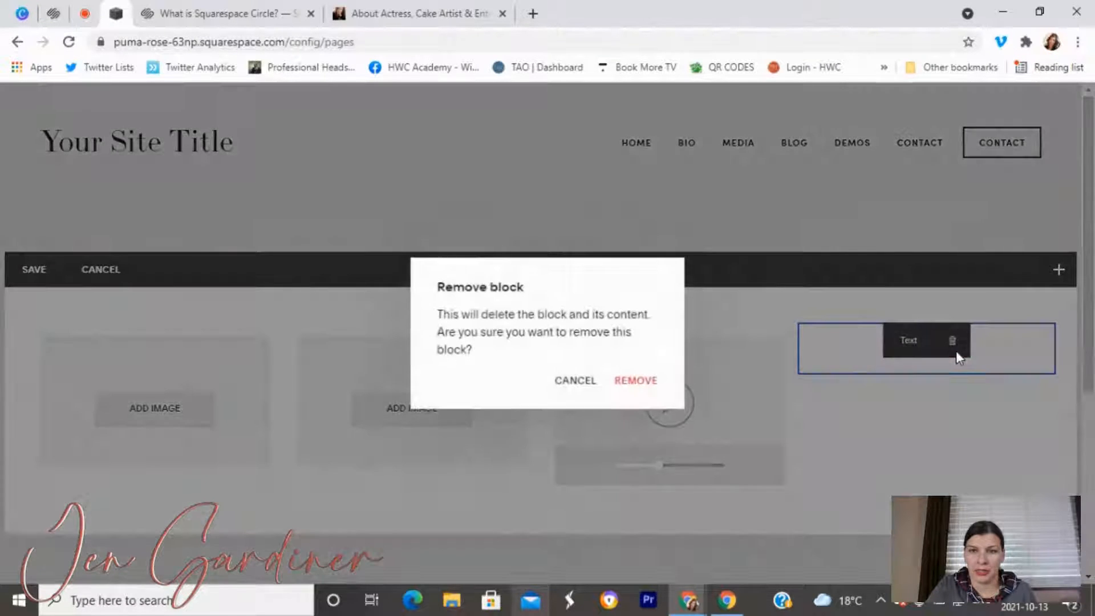
left_click(620, 383)
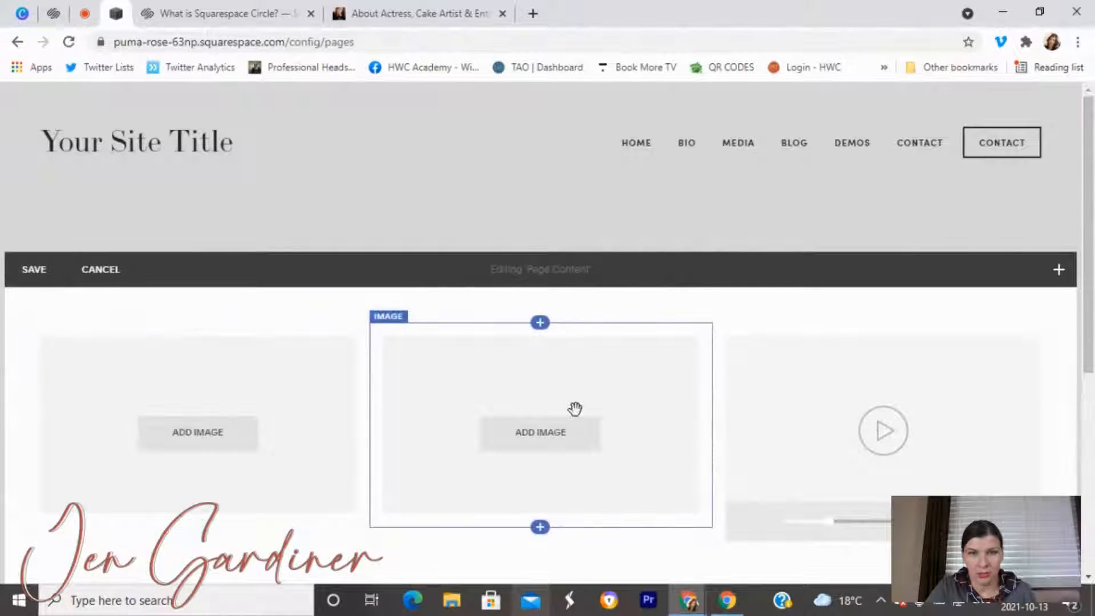
scroll(739, 325, "down", 3)
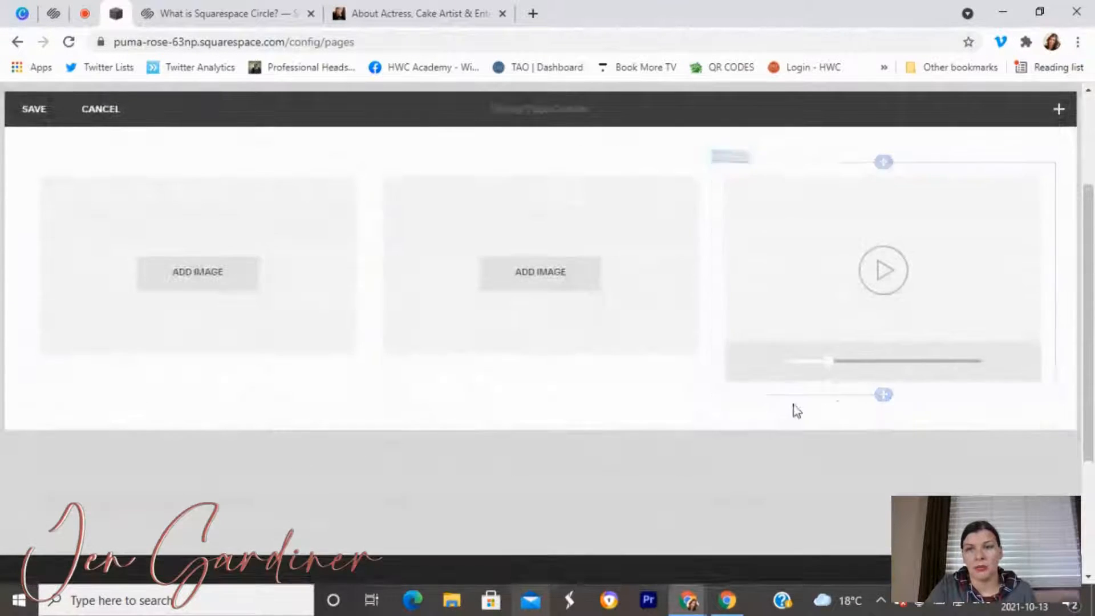
left_click(883, 395)
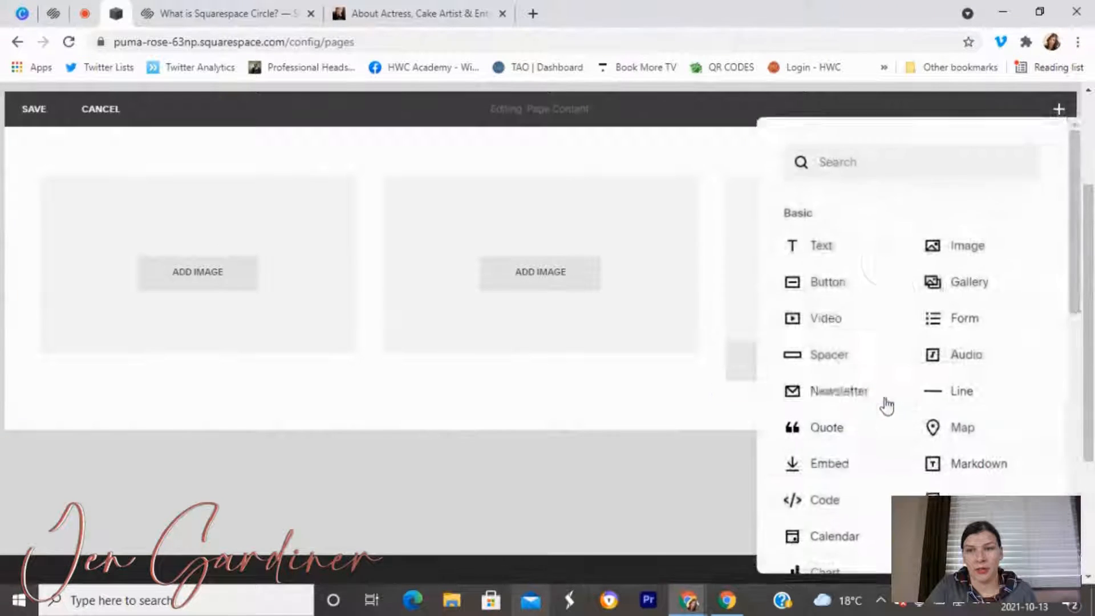
left_click(845, 336)
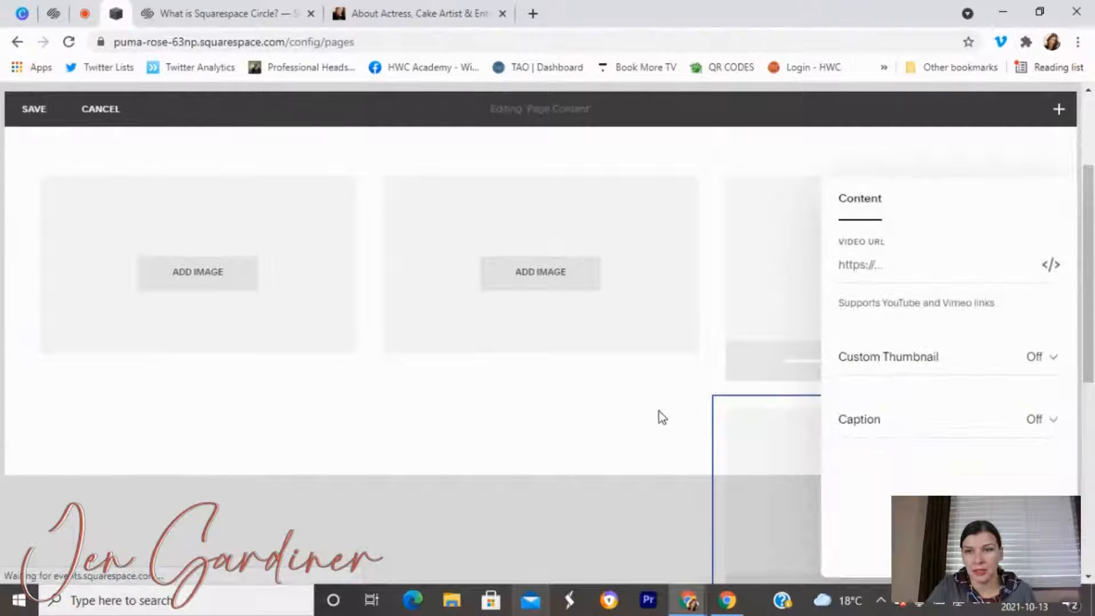
left_click(665, 404)
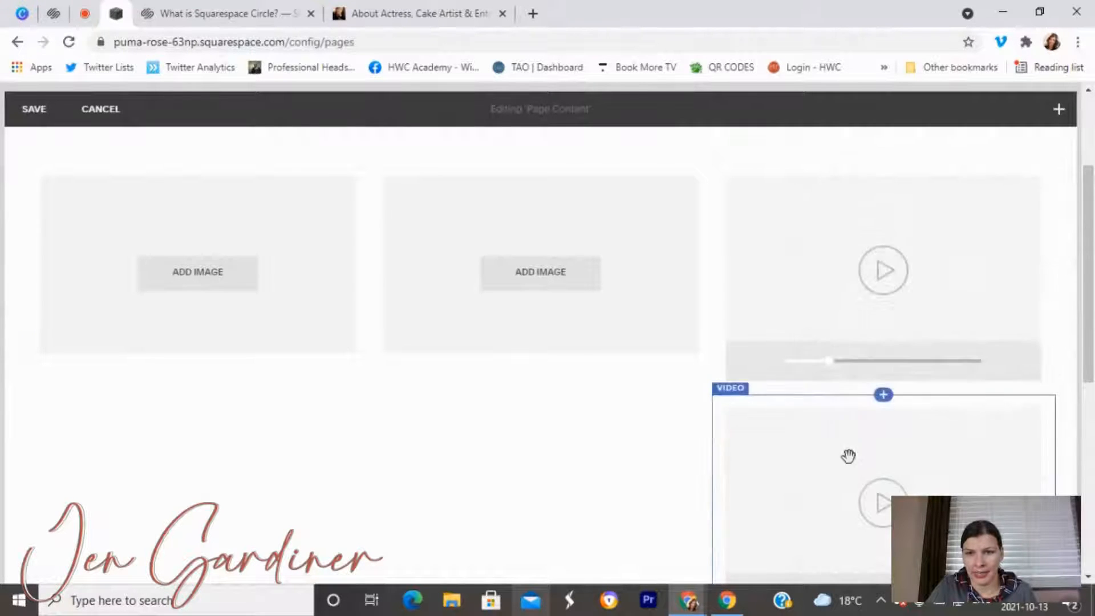
scroll(840, 445, "down", 4)
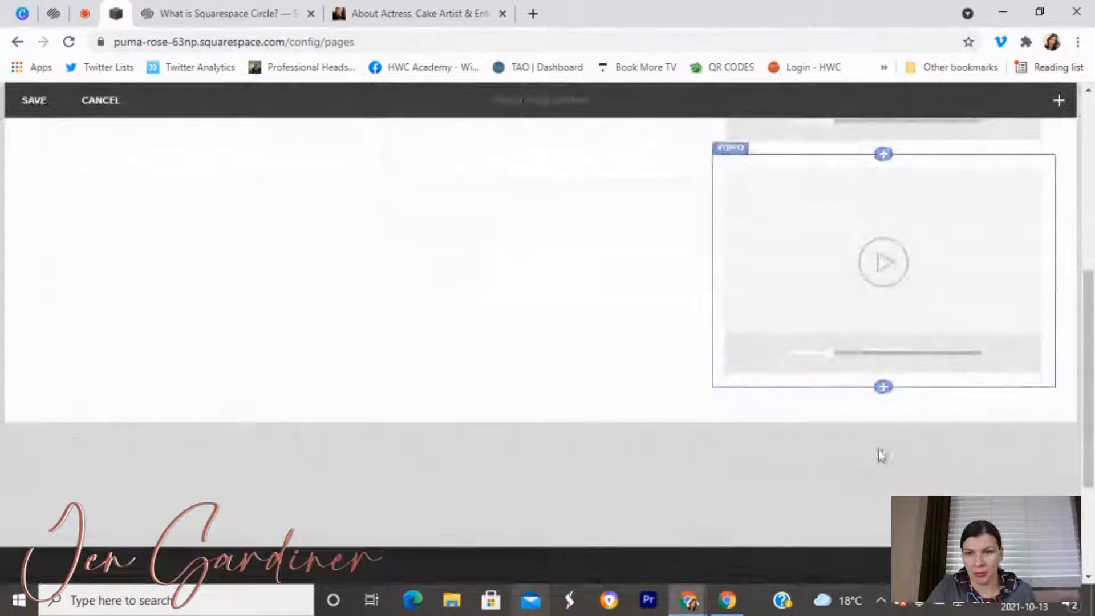
left_click(884, 394)
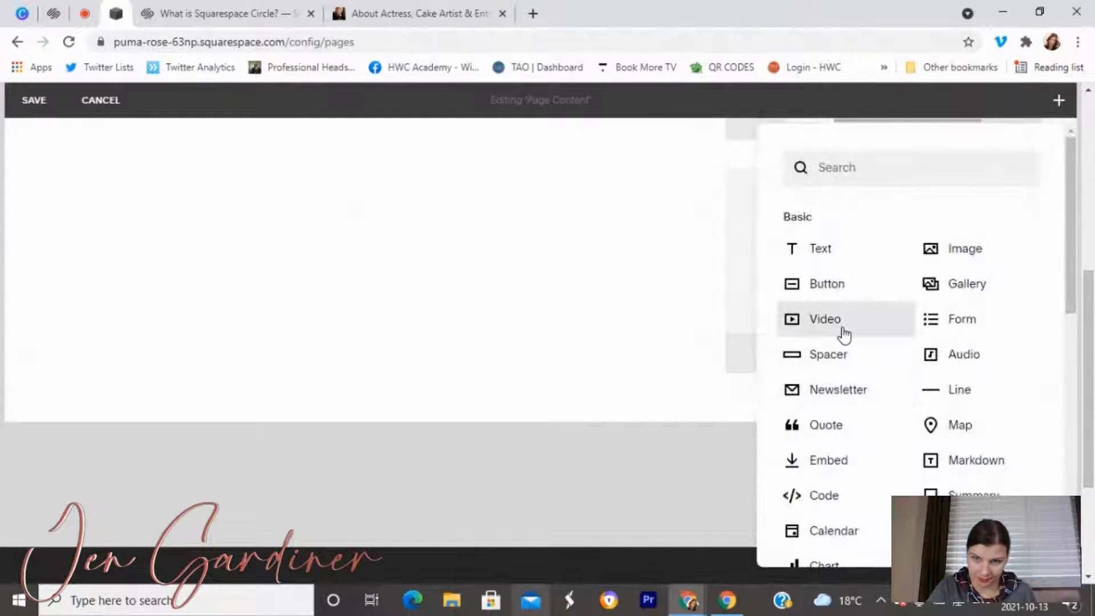
left_click(841, 329)
left_click(550, 389)
scroll(664, 435, "up", 5)
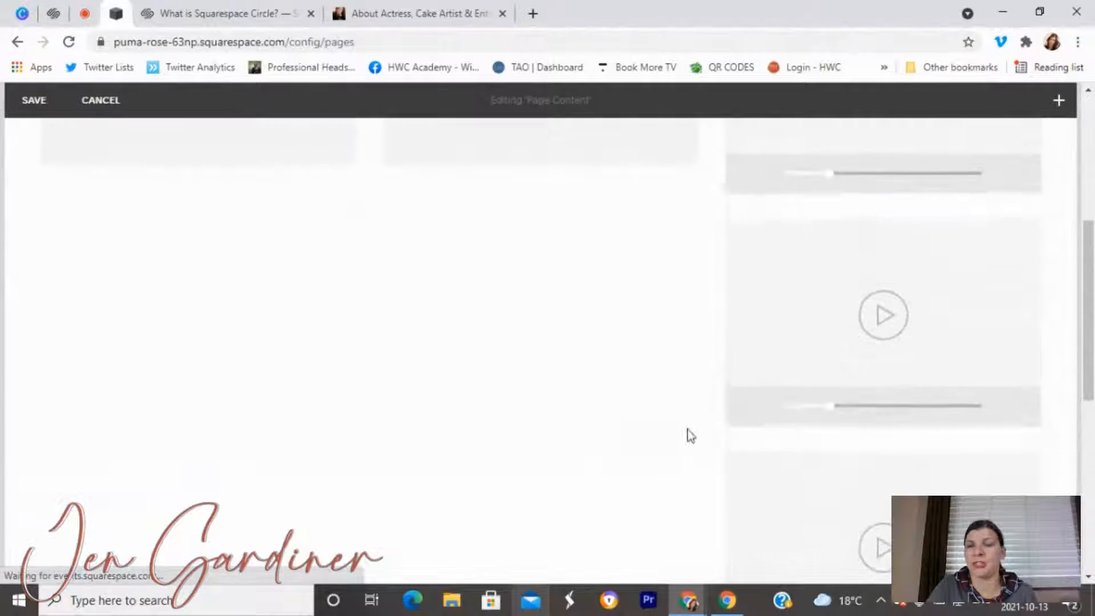
scroll(838, 485, "down", 5)
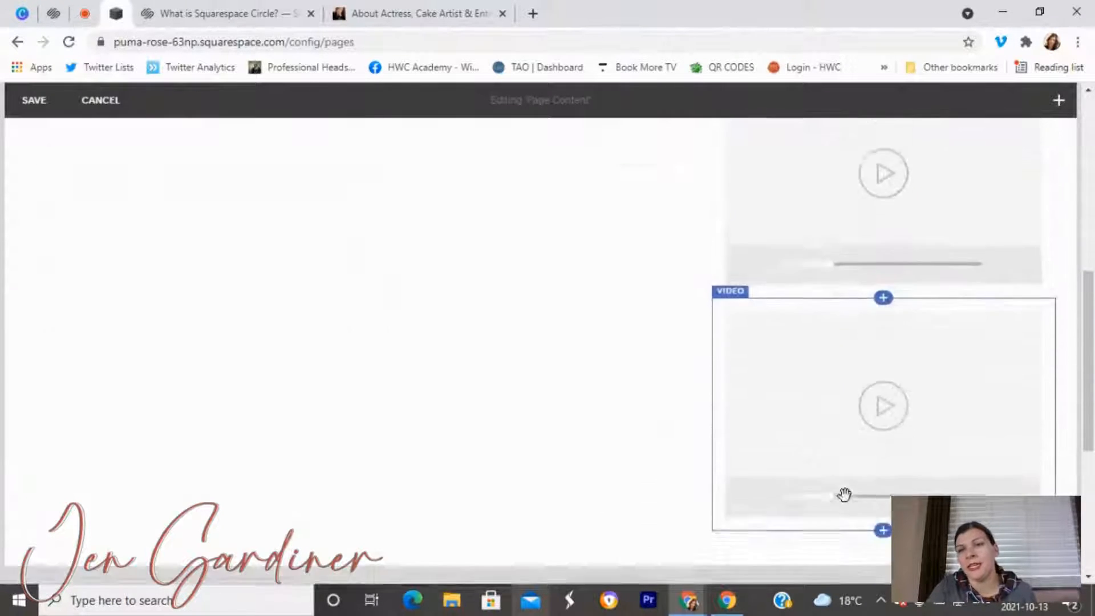
scroll(863, 449, "up", 5)
scroll(865, 342, "down", 5)
scroll(867, 391, "up", 2)
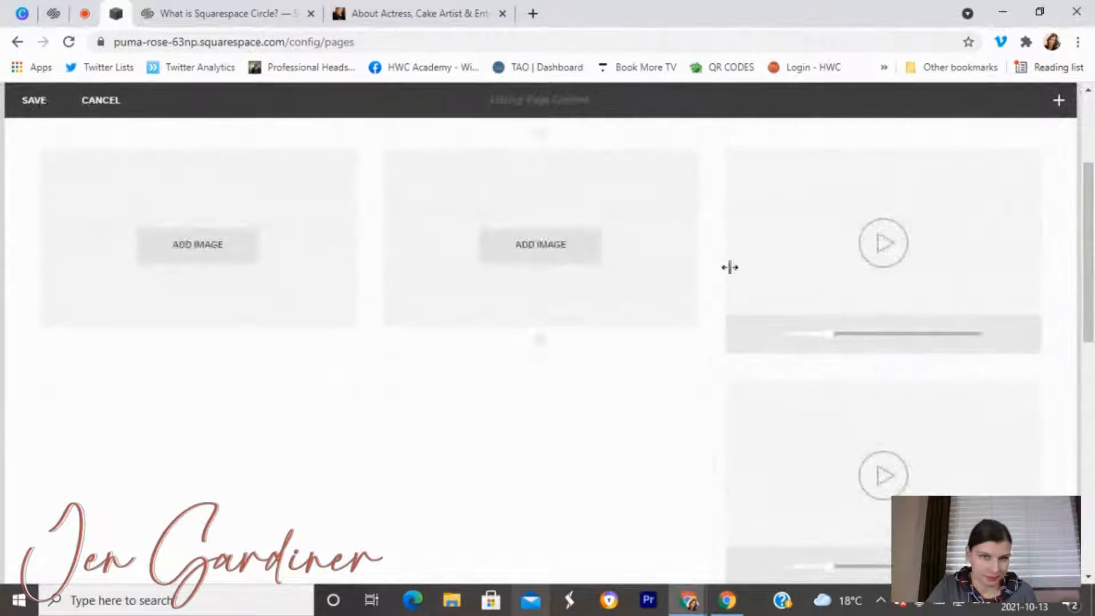
Drag the column dividers so both image blocks are equal and the video spans about half the row.
left_click_drag(693, 227, 652, 236)
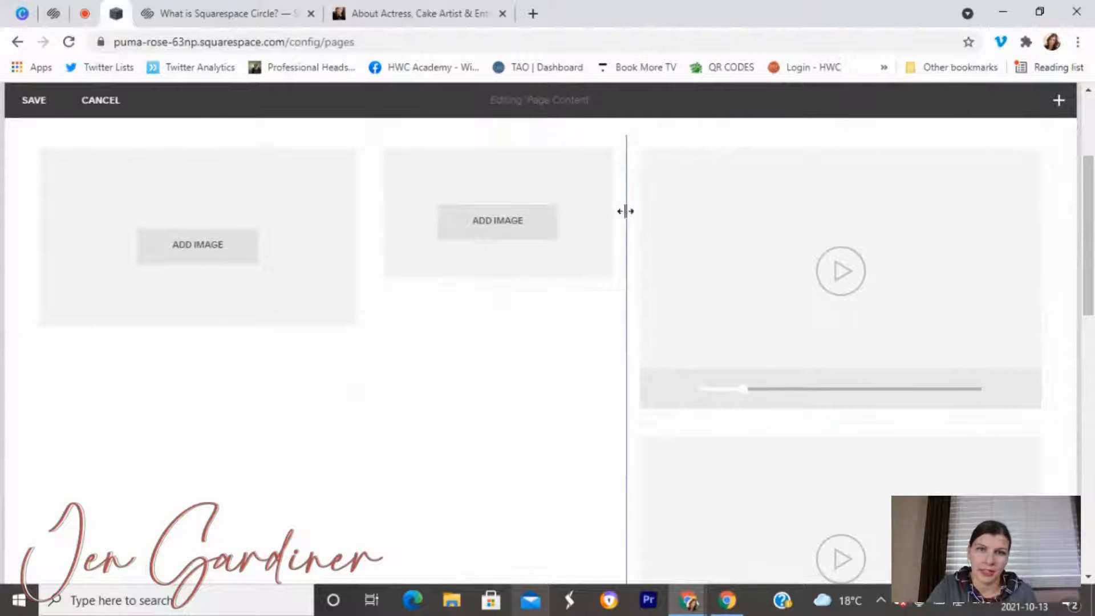
left_click_drag(661, 216, 640, 276)
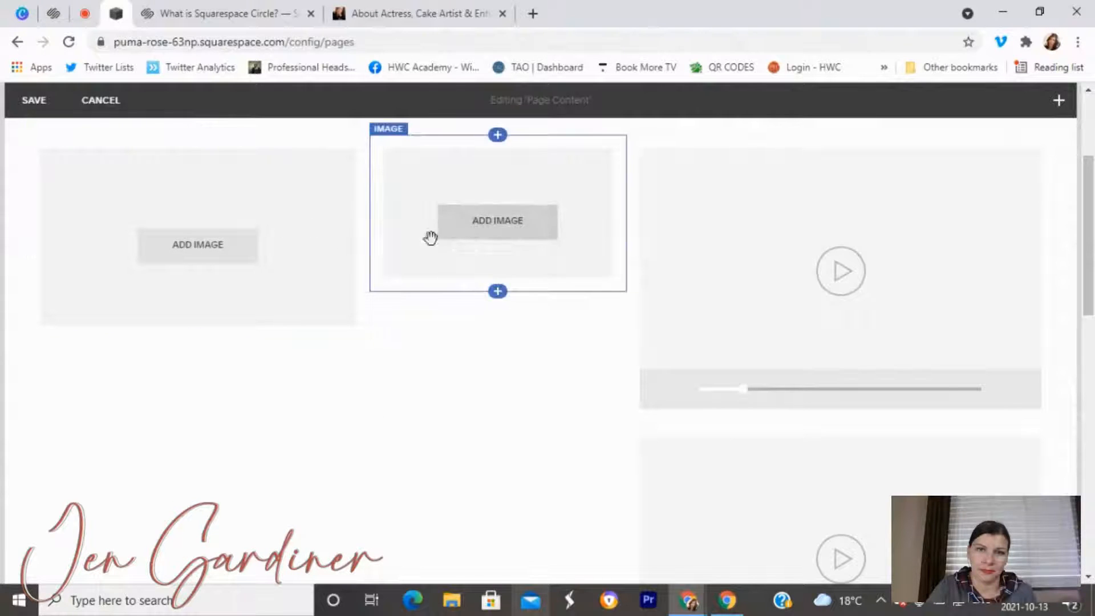
left_click_drag(344, 199, 317, 217)
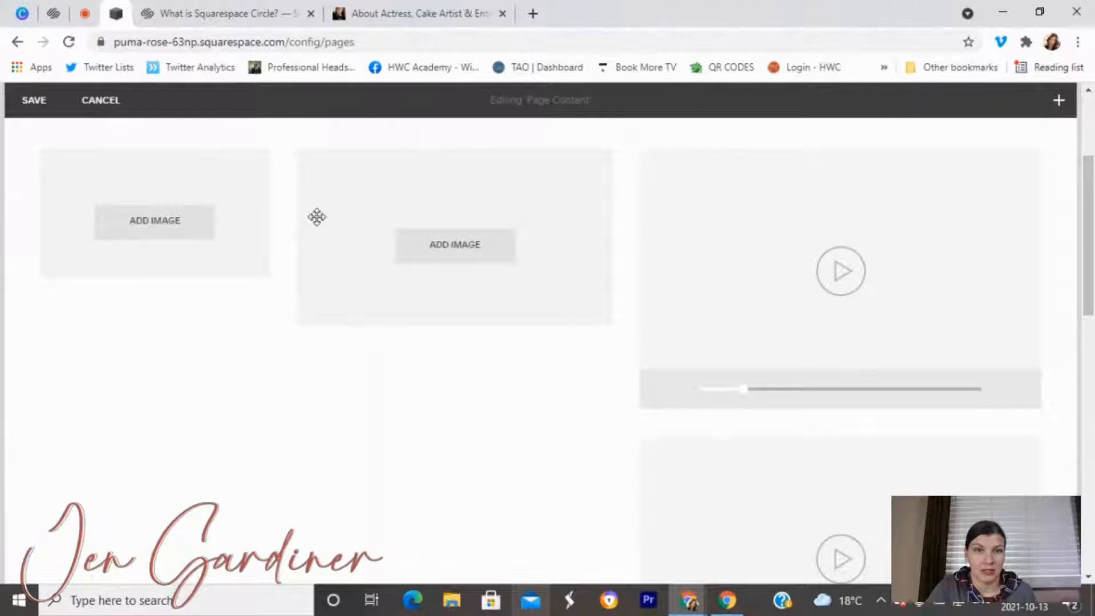
left_click_drag(620, 235, 575, 232)
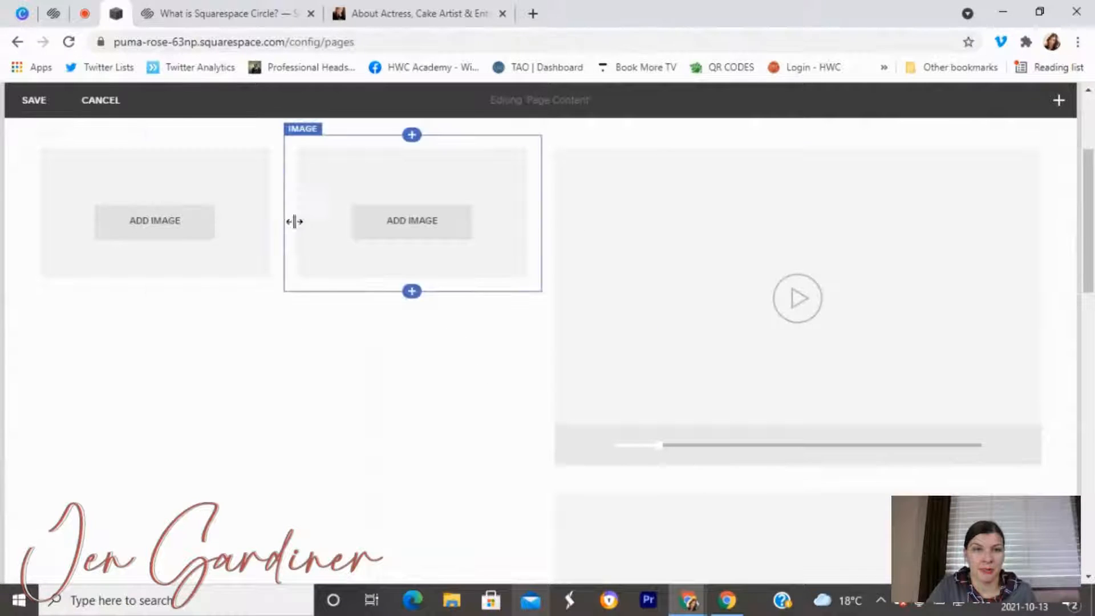
left_click_drag(534, 193, 544, 176)
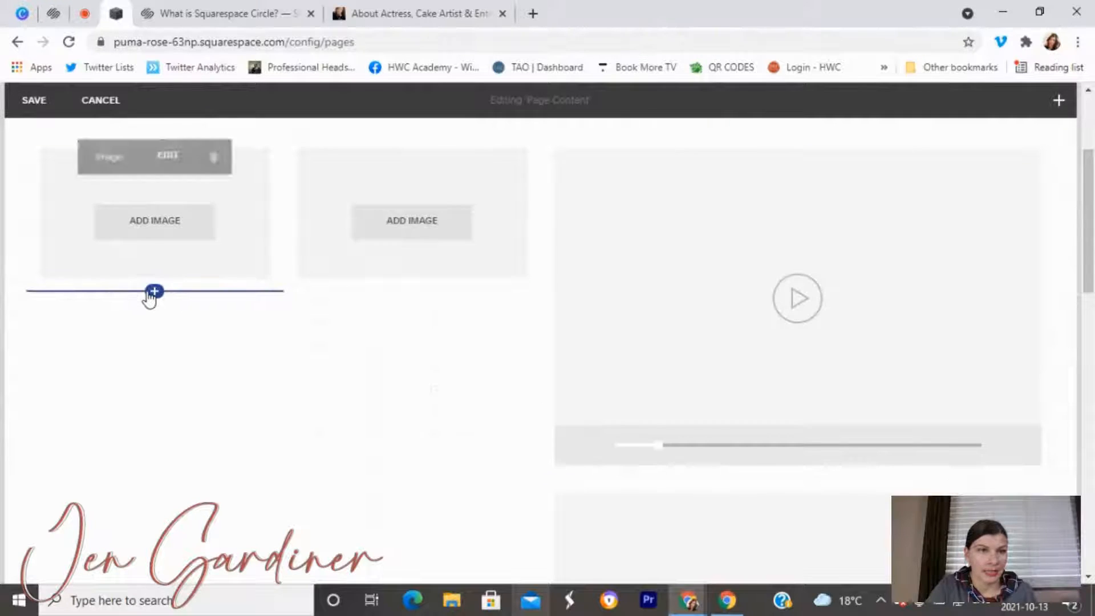
Insert a trial gallery block below the left image, then remove it.
left_click(154, 291)
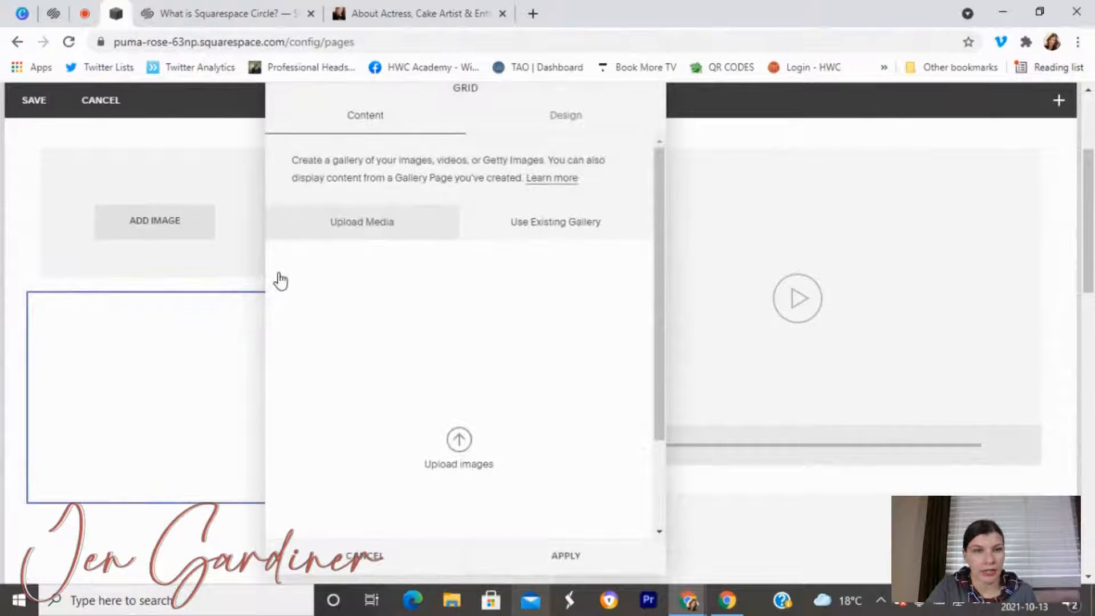
left_click(399, 552)
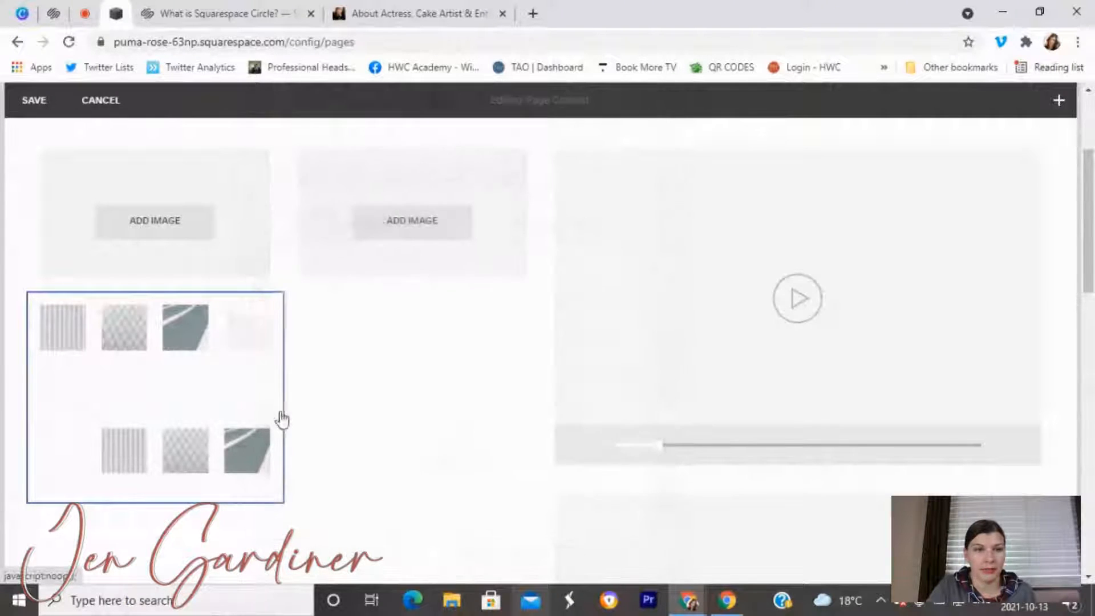
mouse_move(232, 362)
left_click(216, 311)
left_click(649, 386)
Add empty image blocks below both images to form a 2×2 image grid.
left_click(155, 291)
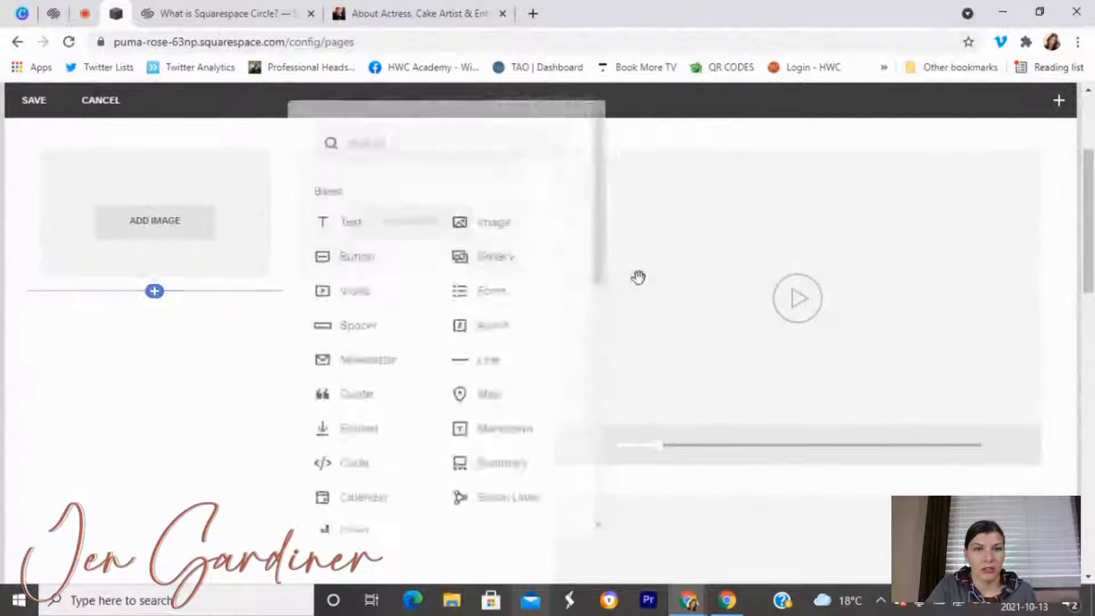
left_click(444, 231)
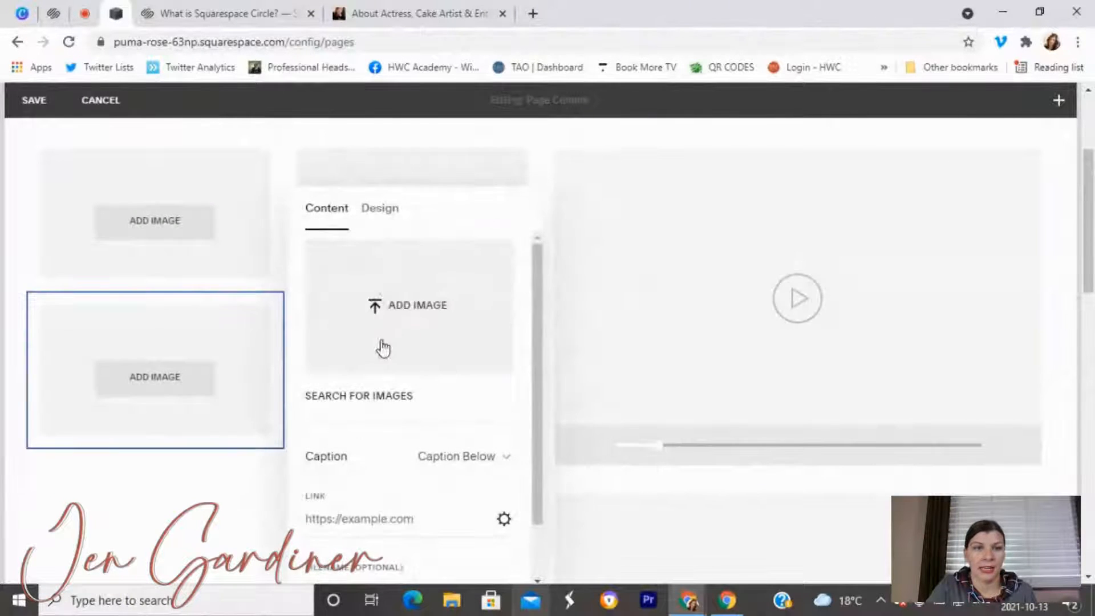
left_click(216, 512)
left_click(418, 294)
left_click(745, 235)
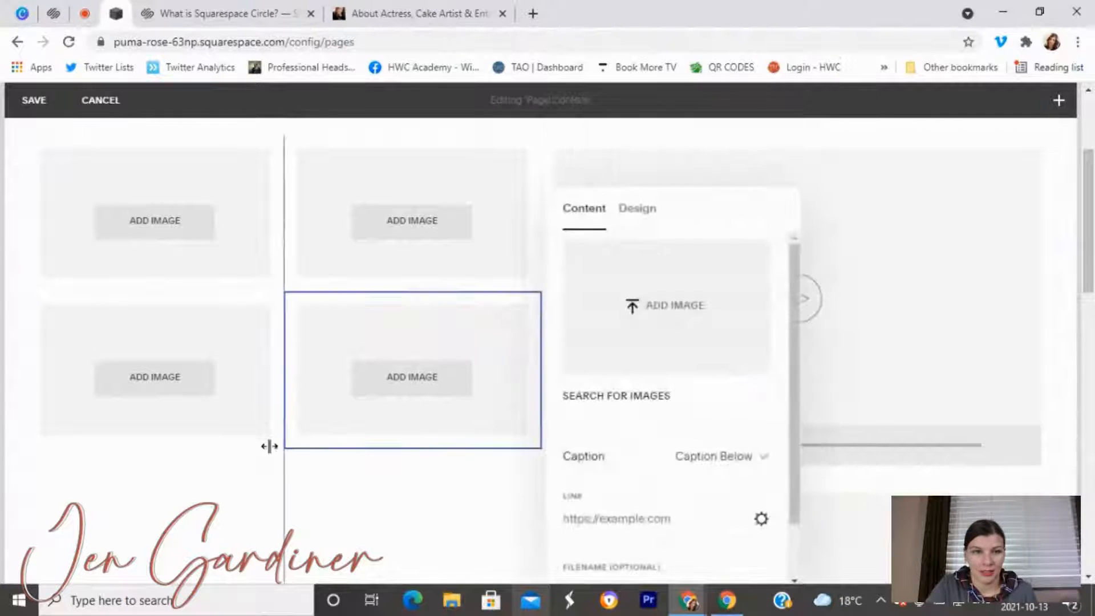
left_click(199, 502)
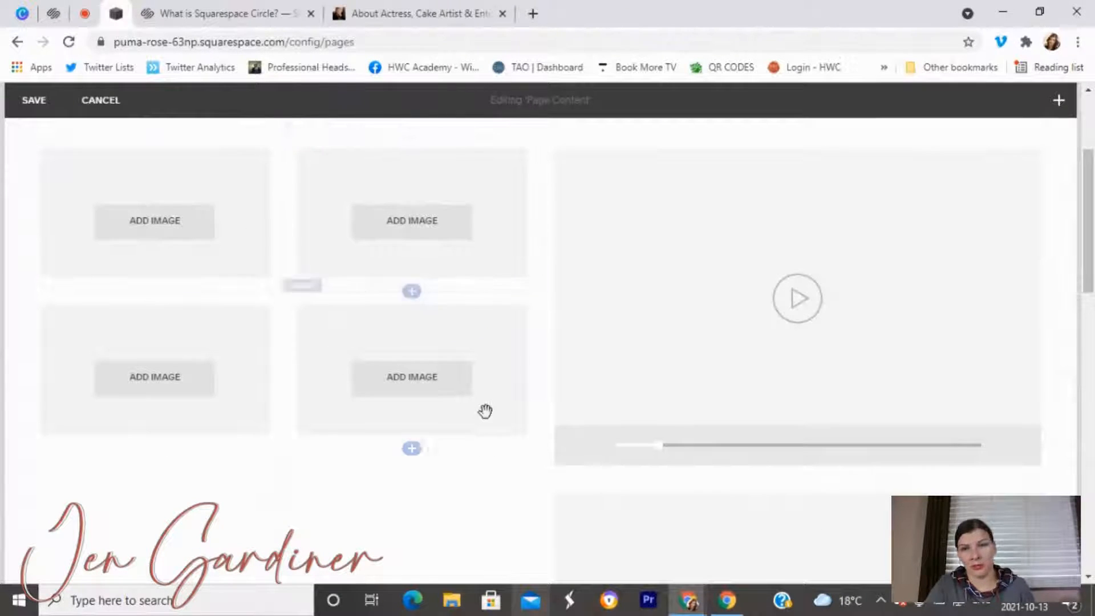
scroll(478, 411, "down", 4)
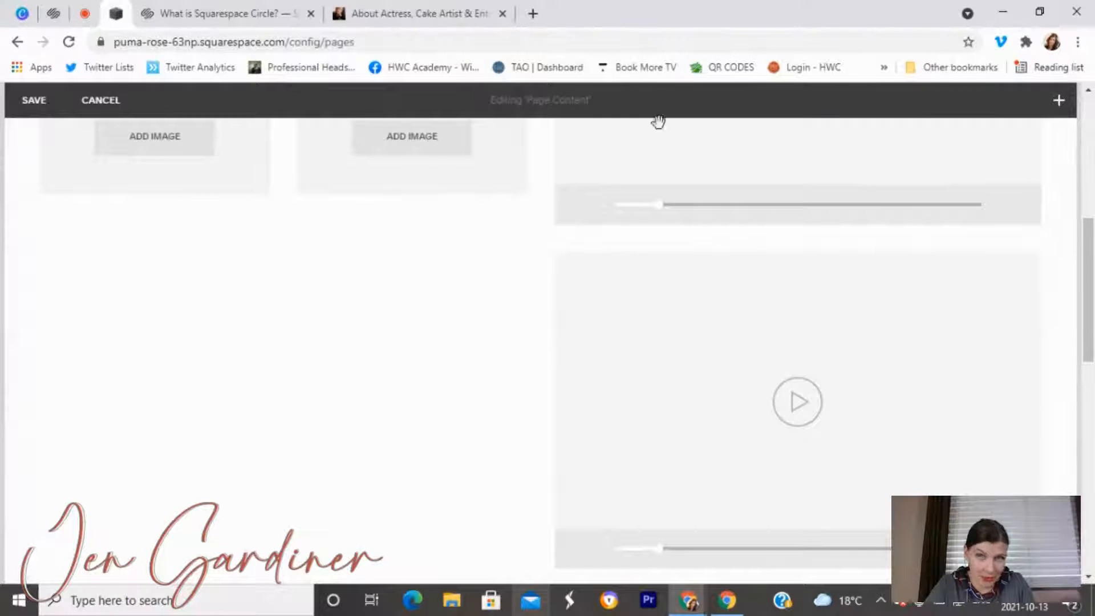
Drag a gallery block into the left column, then delete it again.
left_click(1057, 103)
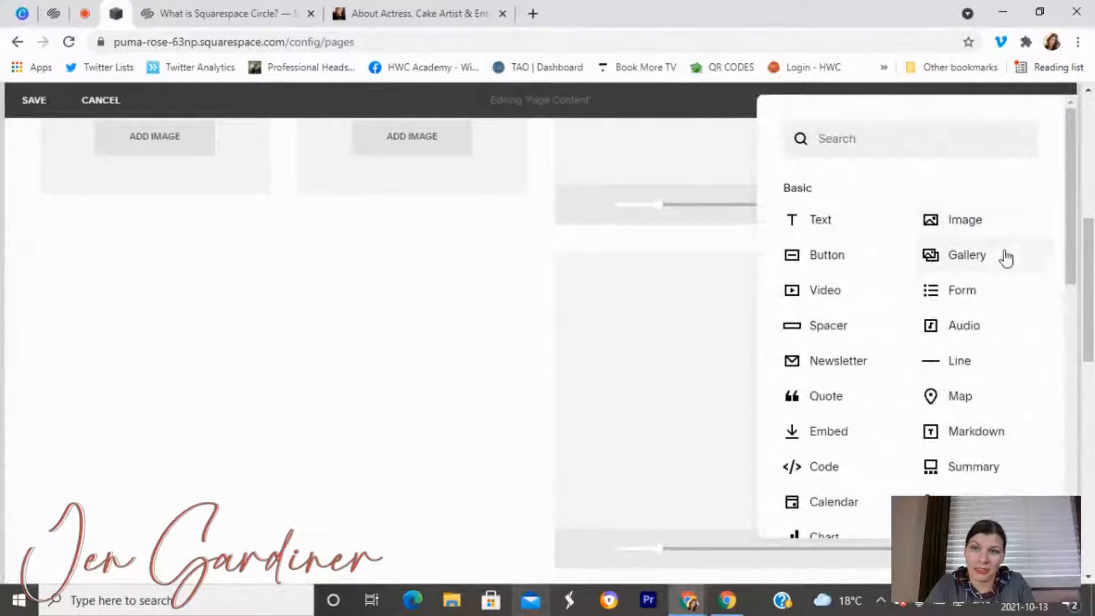
left_click_drag(987, 259, 624, 369)
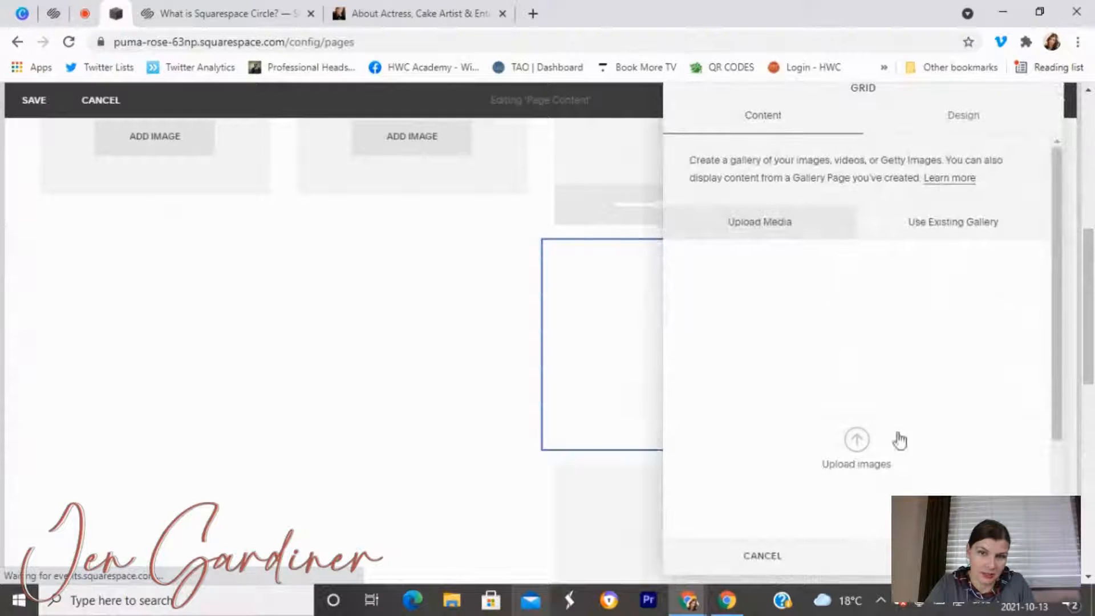
left_click(804, 558)
left_click(730, 256)
left_click(652, 386)
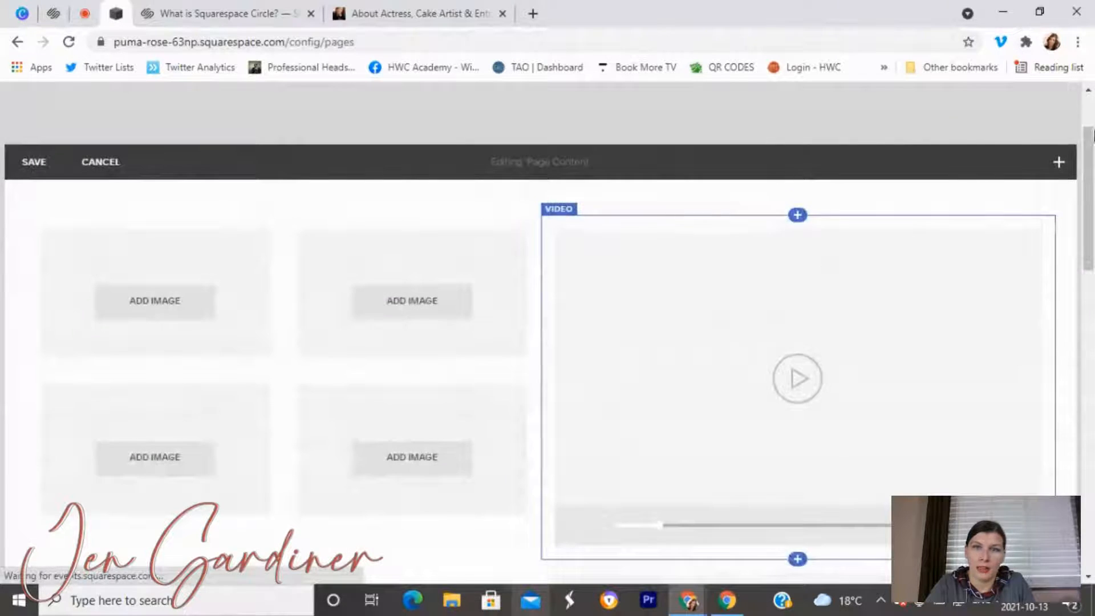
left_click(1059, 165)
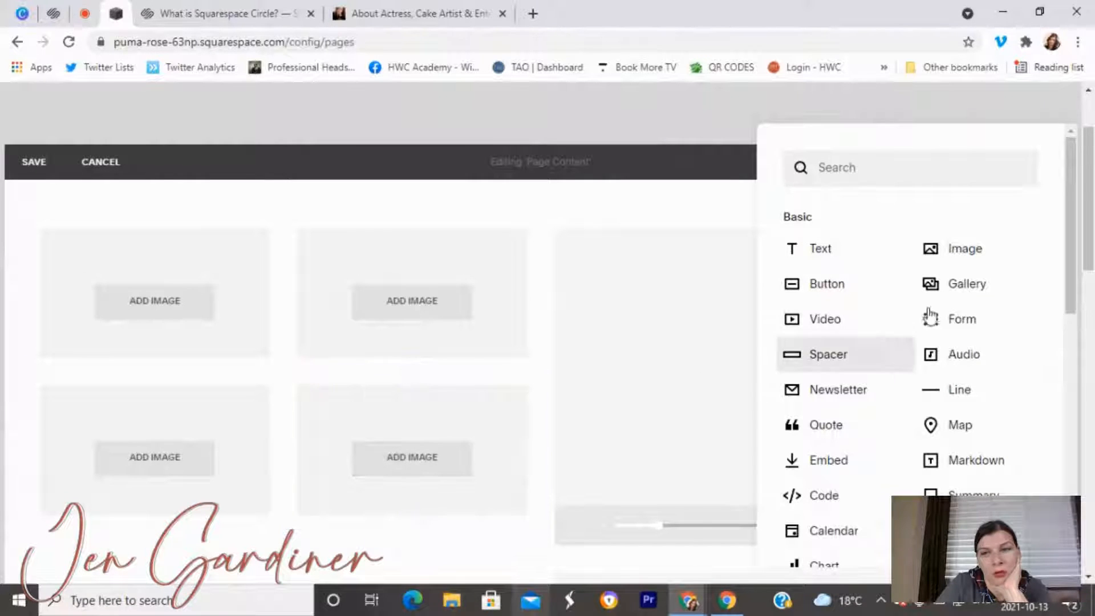
Drag a Gallery block to the top of the Media page content, keeping its placeholder images.
left_click_drag(931, 305, 285, 216)
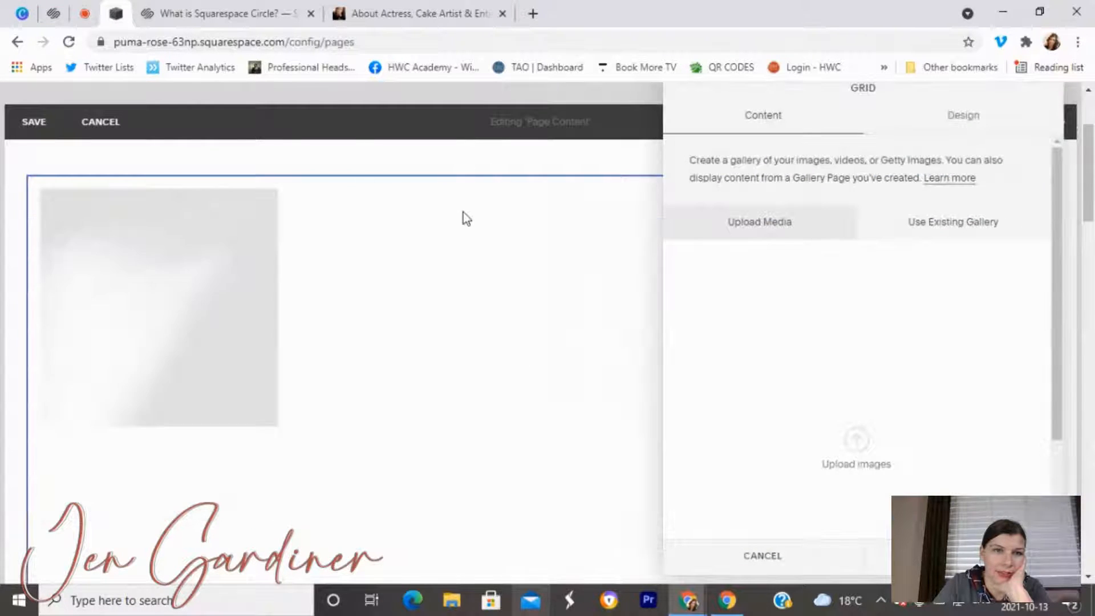
left_click(784, 558)
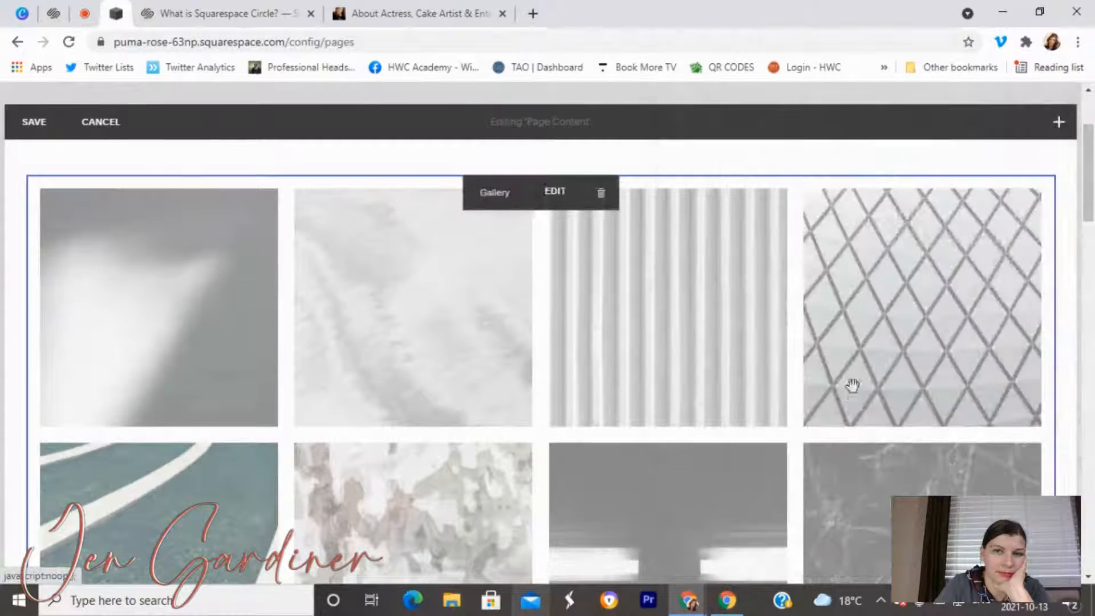
scroll(854, 371, "down", 3)
scroll(923, 272, "up", 2)
Drag a Spacer block beside the placeholder gallery to halve its width.
left_click(1058, 100)
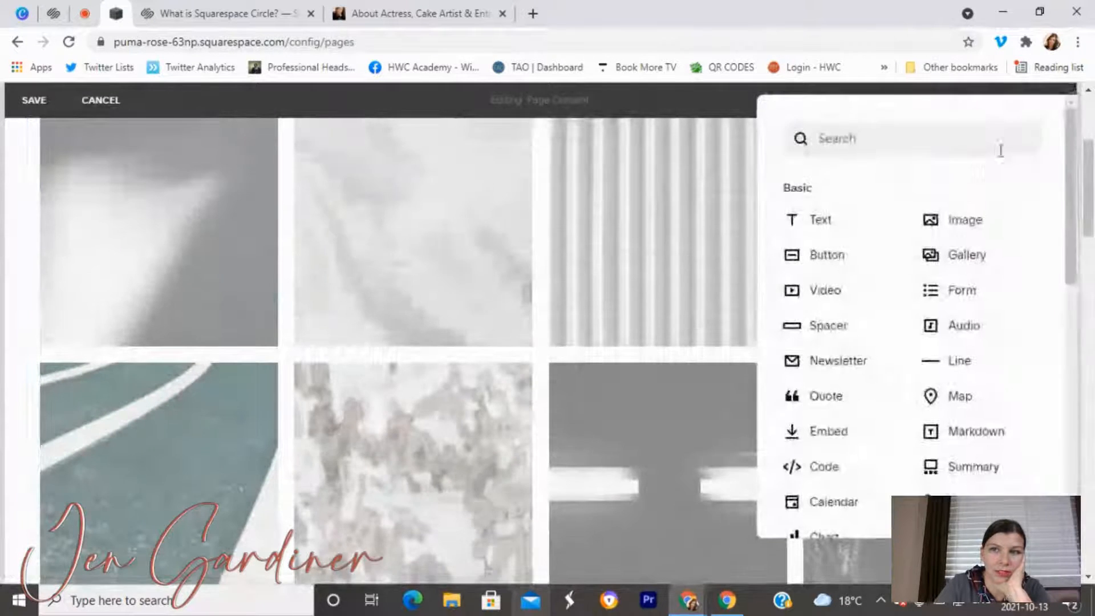
left_click_drag(833, 325, 978, 257)
scroll(845, 305, "down", 5)
scroll(846, 305, "up", 1)
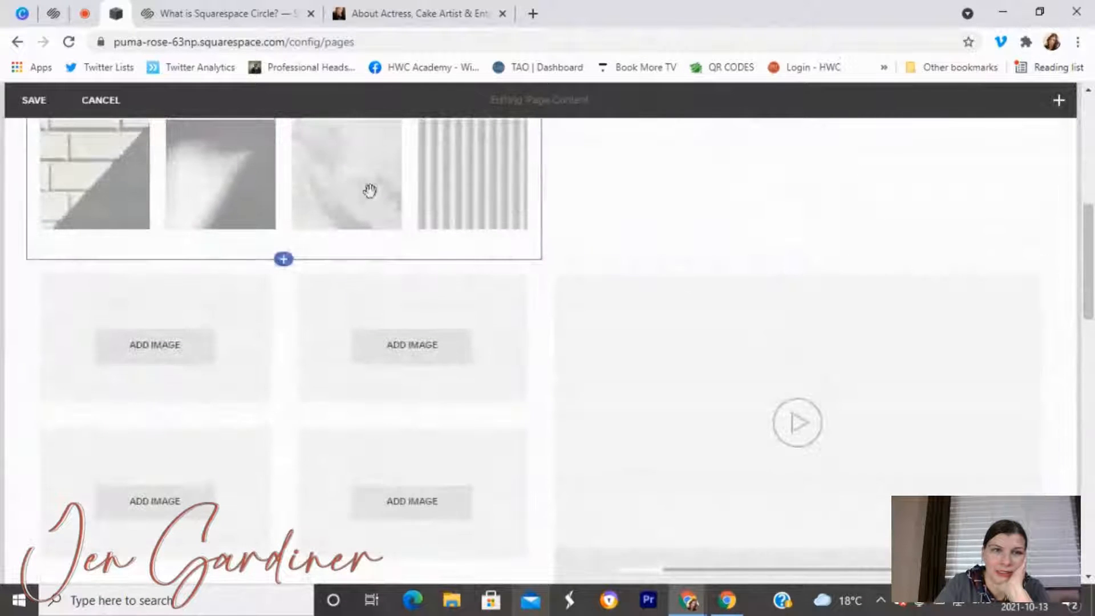
scroll(354, 239, "up", 4)
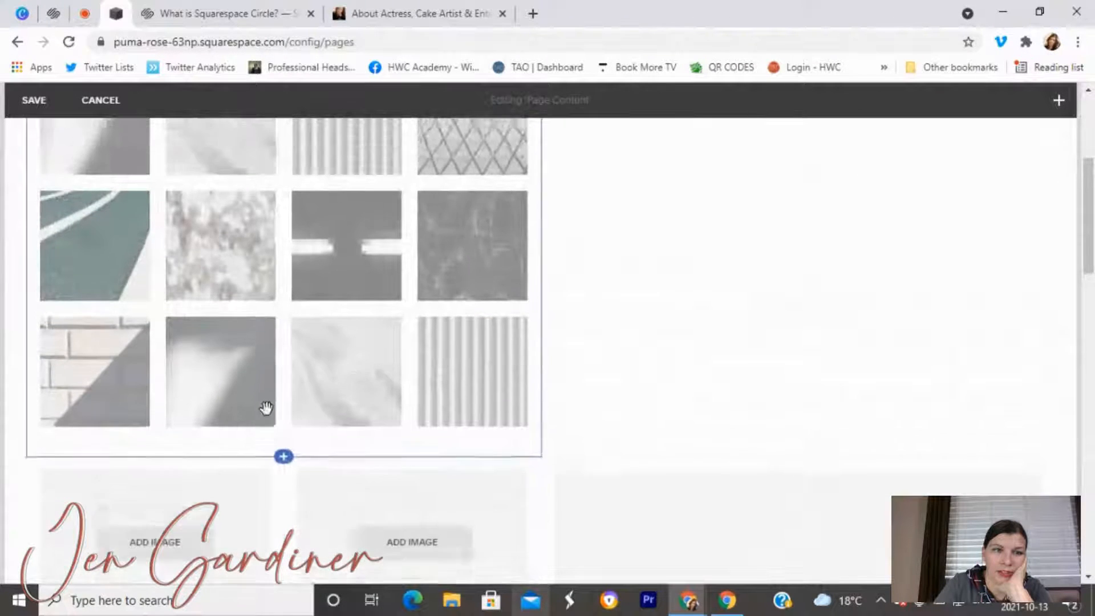
scroll(266, 408, "down", 3)
scroll(266, 408, "down", 1)
Move two empty image blocks up beside the gallery, side by side.
left_click_drag(203, 388, 78, 330)
scroll(86, 327, "down", 4)
scroll(213, 350, "down", 5)
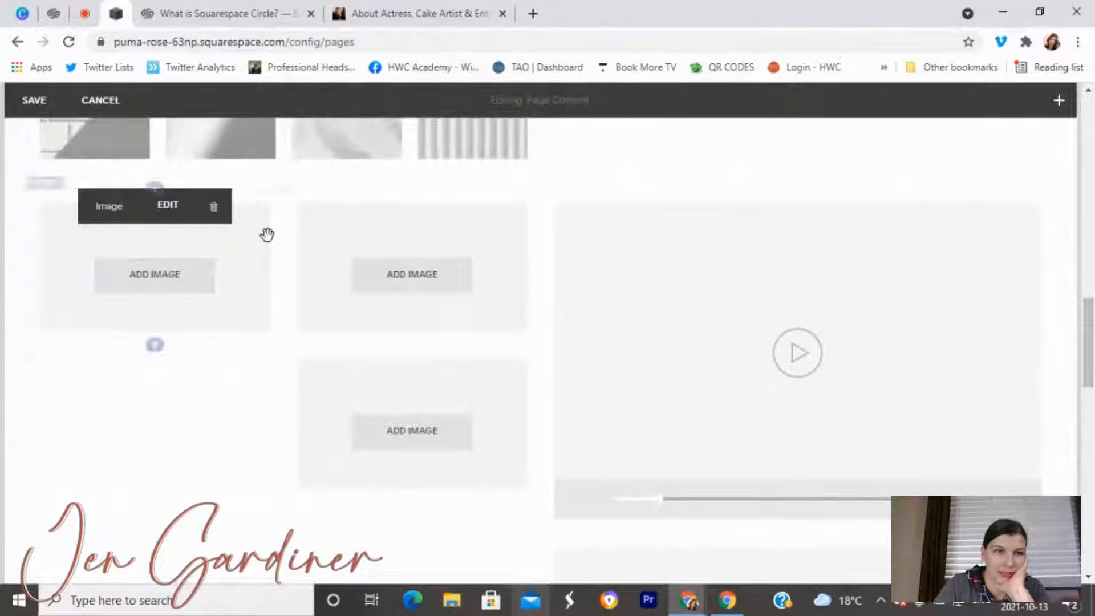
left_click_drag(237, 281, 1046, 234)
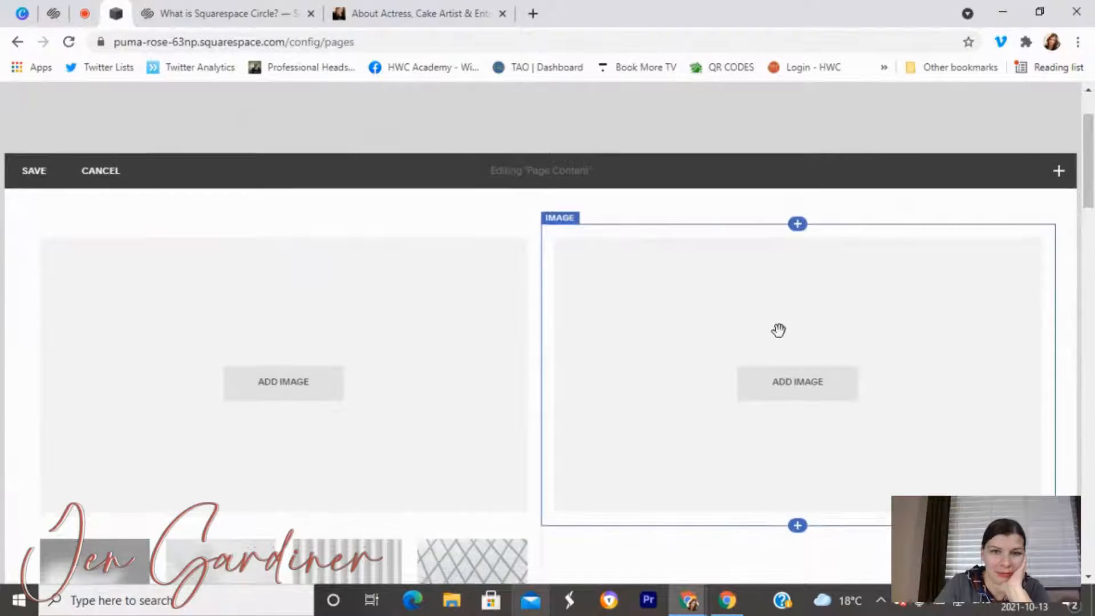
scroll(750, 347, "down", 10)
scroll(745, 346, "down", 4)
left_click_drag(630, 343, 1024, 354)
Drag another block up to the top of the layout.
scroll(852, 379, "down", 4)
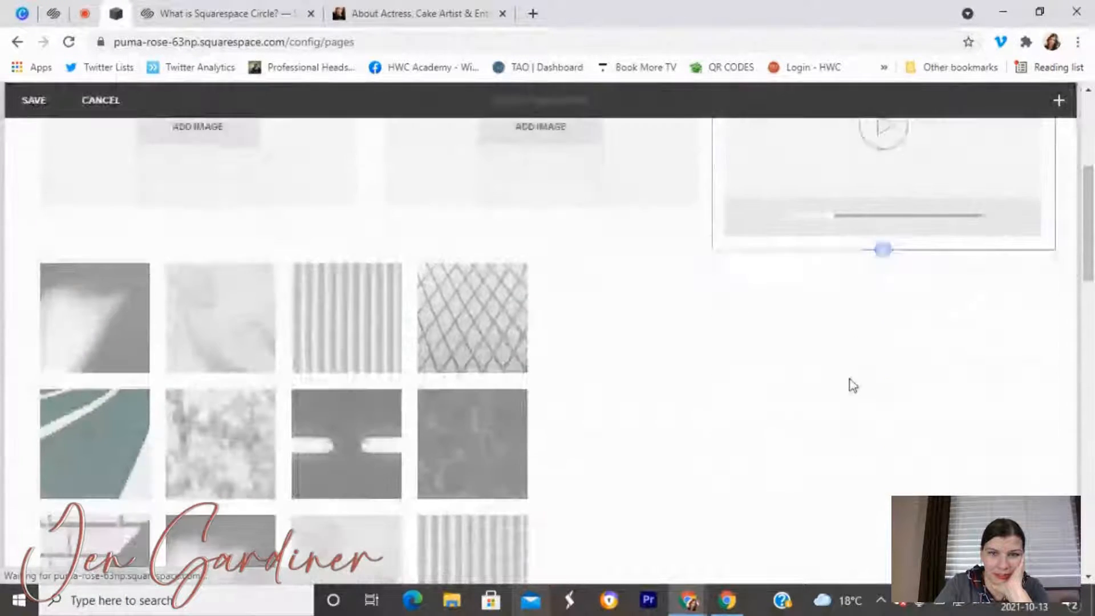
scroll(846, 377, "down", 5)
scroll(844, 373, "down", 5)
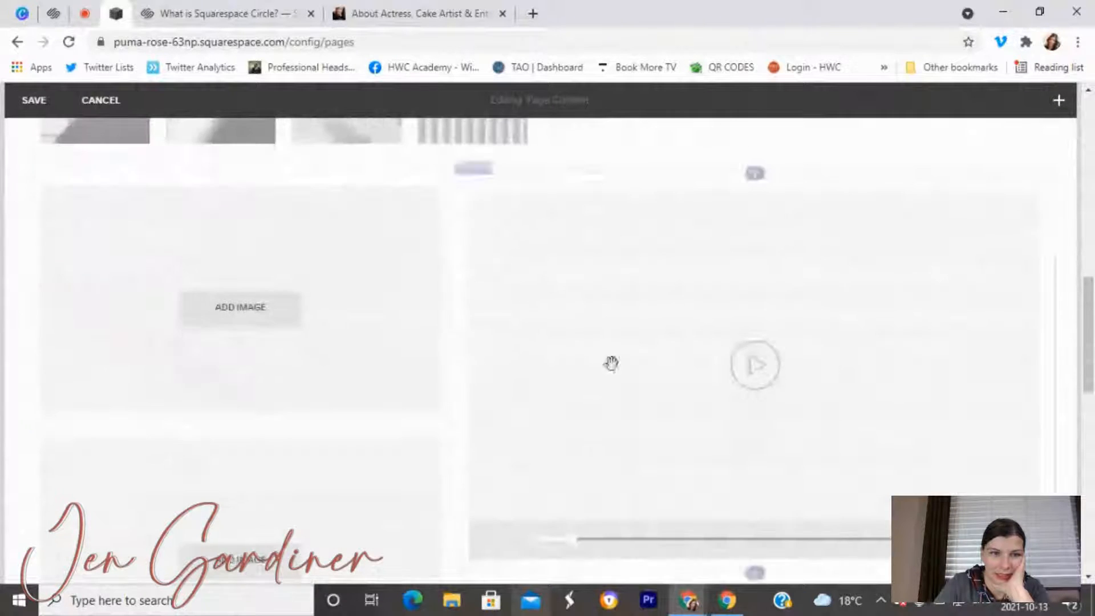
scroll(544, 314, "up", 3)
scroll(544, 314, "up", 4)
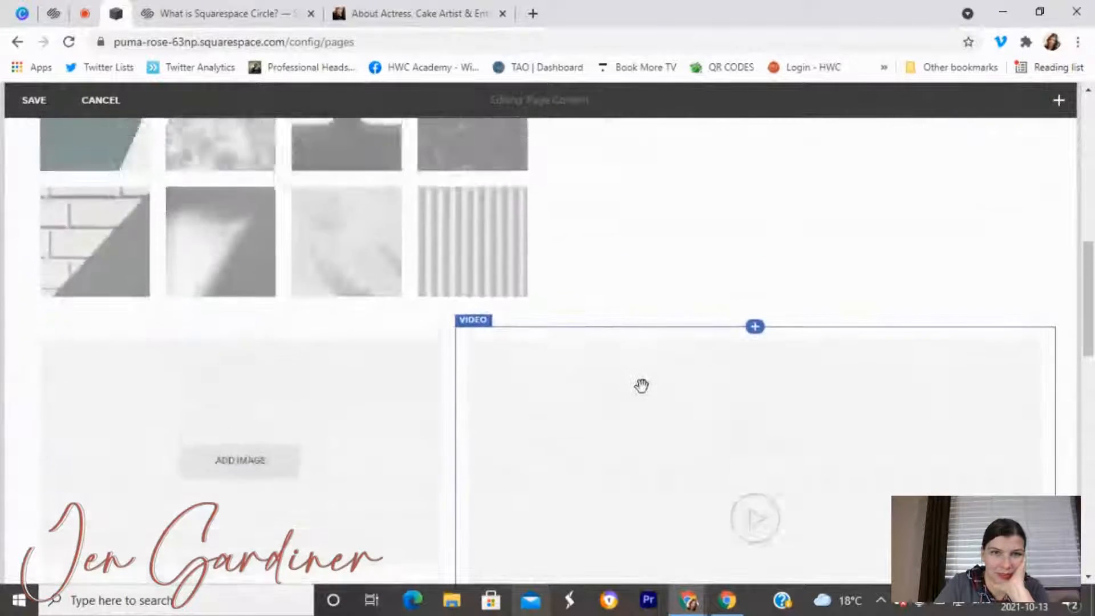
left_click_drag(757, 488, 877, 178)
Reposition two more image and video blocks around the gallery.
scroll(772, 282, "down", 10)
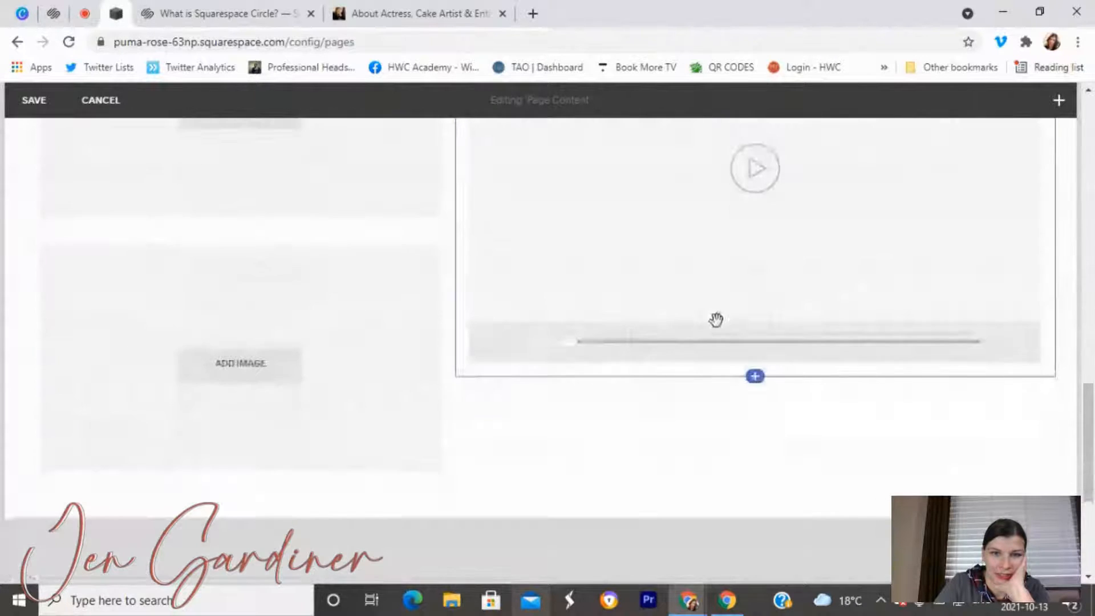
left_click_drag(715, 295, 856, 447)
scroll(855, 450, "down", 10)
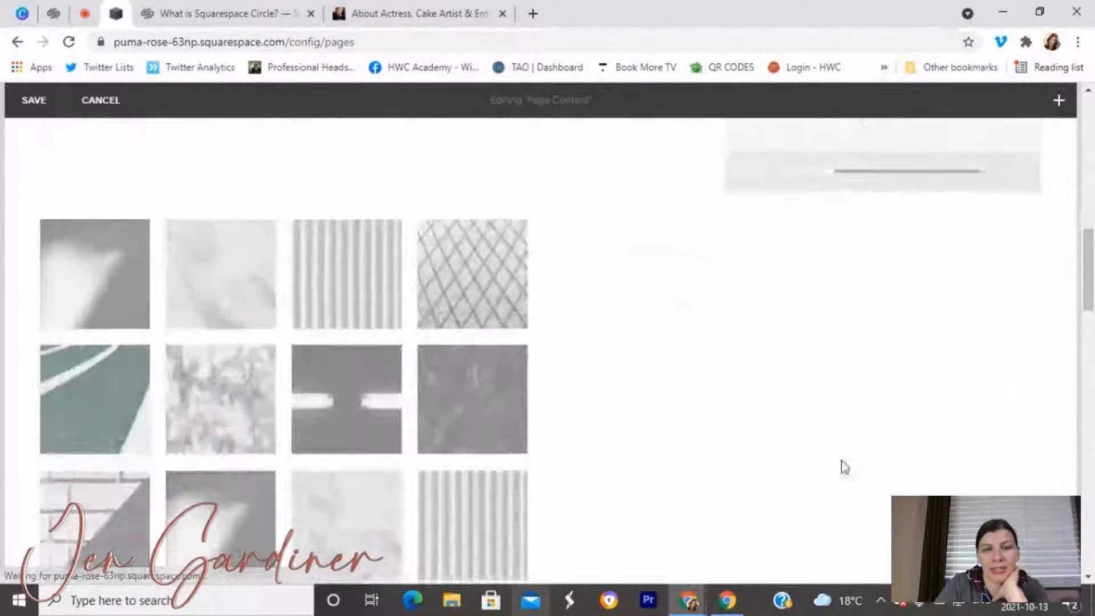
scroll(616, 378, "down", 8)
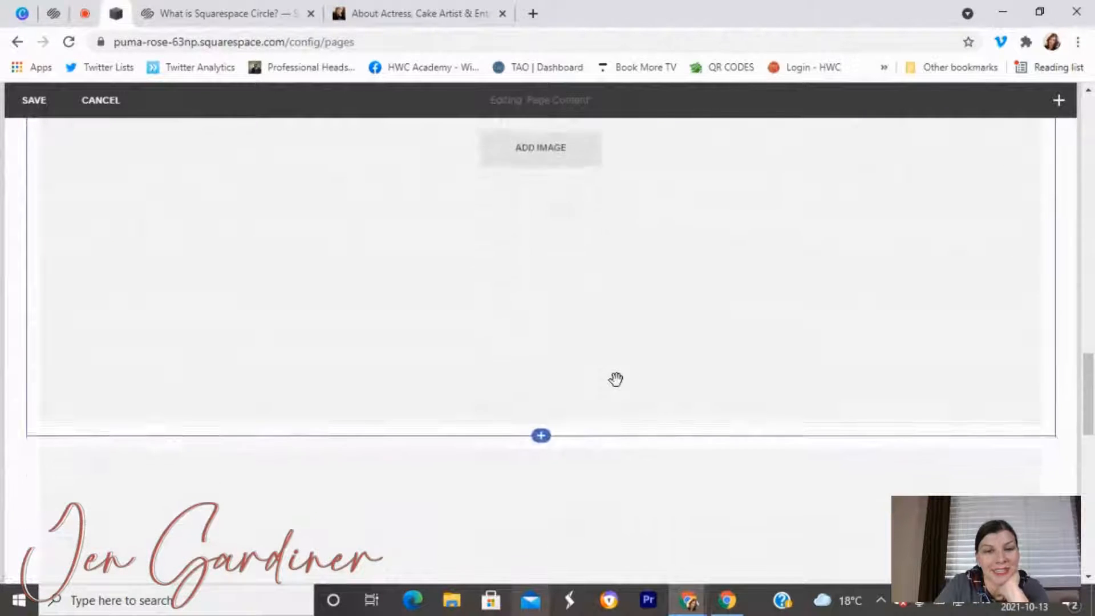
scroll(616, 379, "up", 5)
scroll(616, 378, "up", 4)
left_click_drag(650, 472, 397, 204)
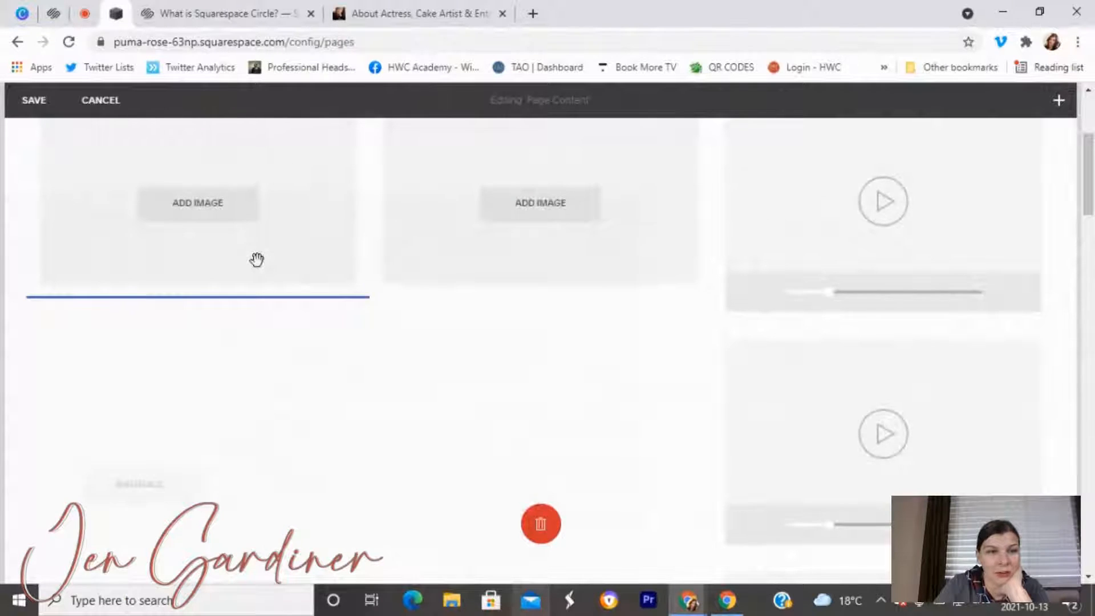
Drag the empty image blocks into their grid positions.
left_click_drag(257, 259, 257, 258)
scroll(320, 291, "down", 8)
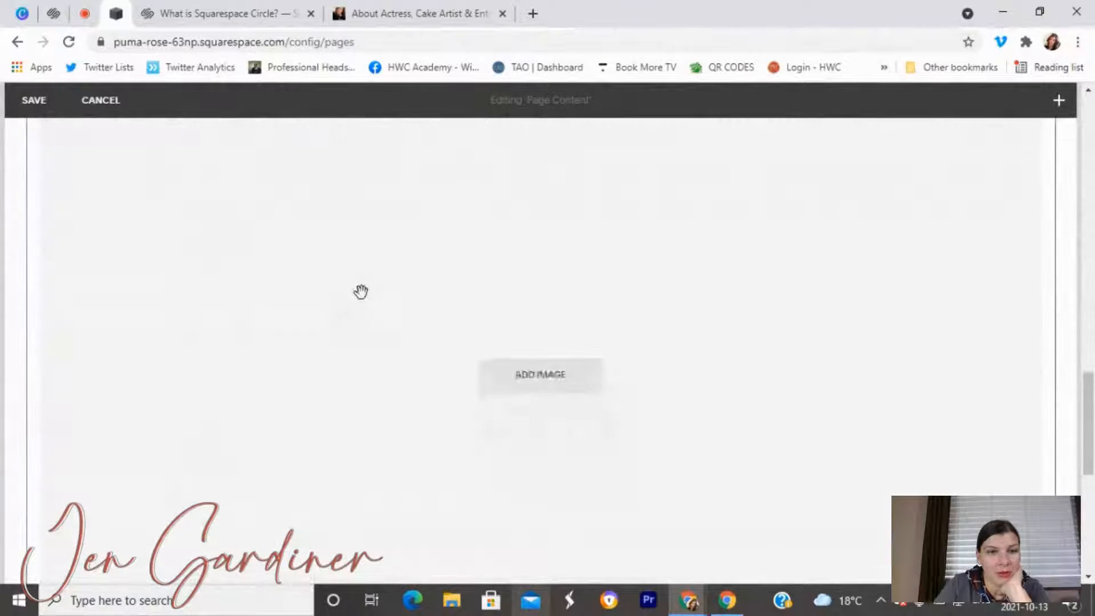
left_click_drag(379, 227, 425, 300)
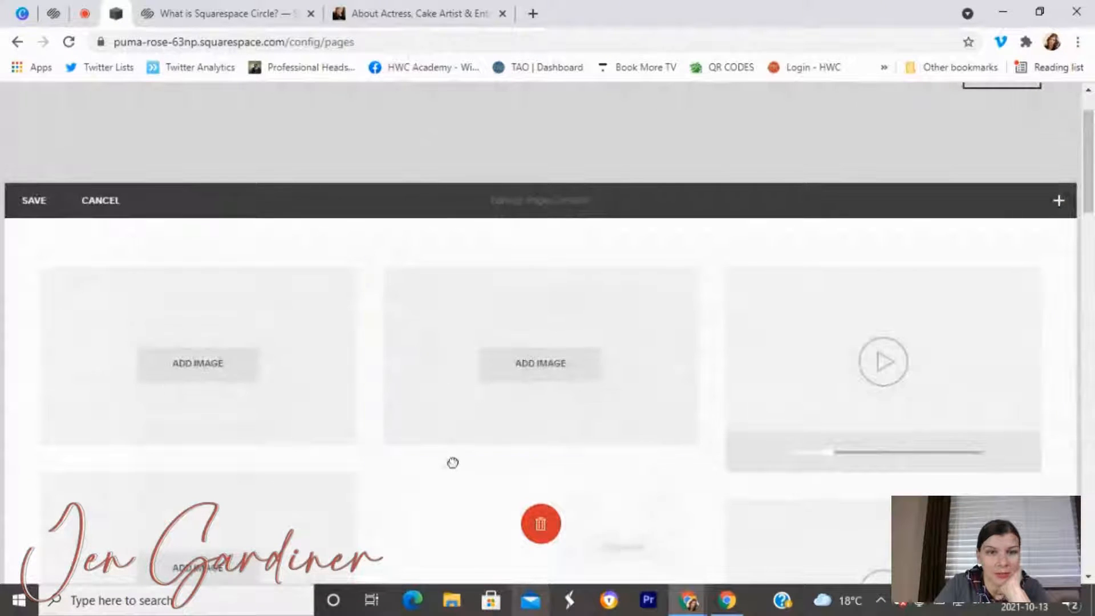
left_click_drag(468, 429, 468, 429)
scroll(468, 429, "down", 5)
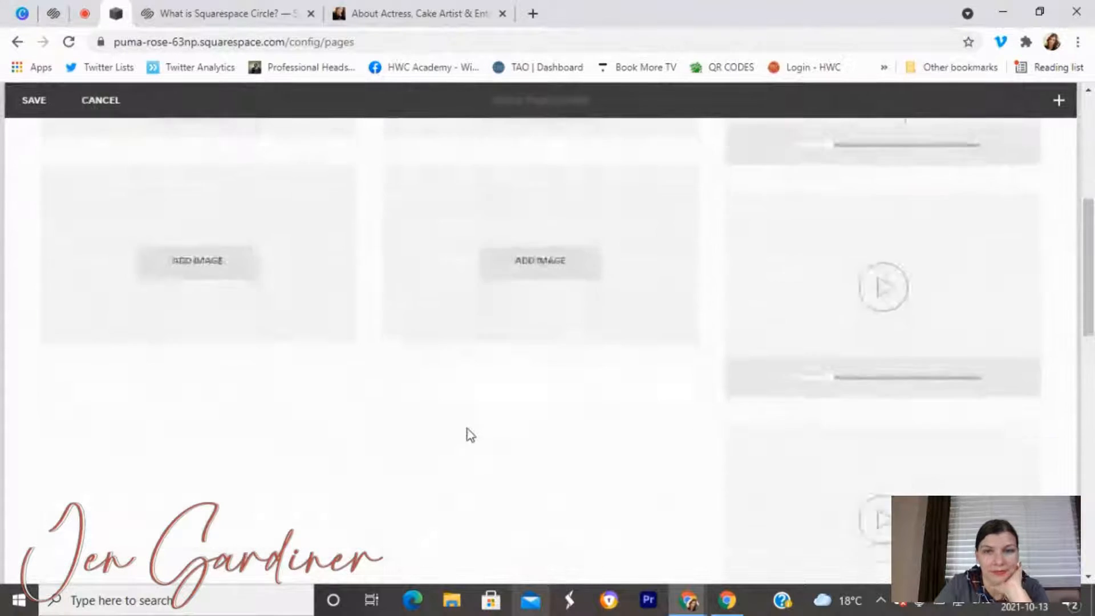
scroll(473, 428, "down", 3)
scroll(457, 465, "up", 6)
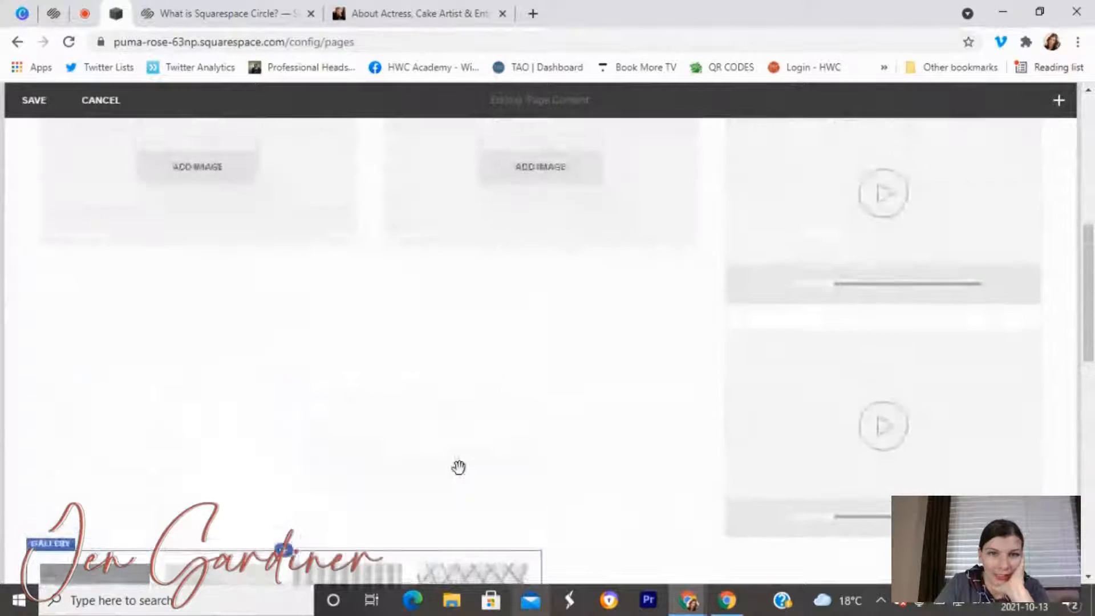
scroll(457, 465, "down", 6)
scroll(474, 405, "down", 3)
scroll(476, 408, "up", 8)
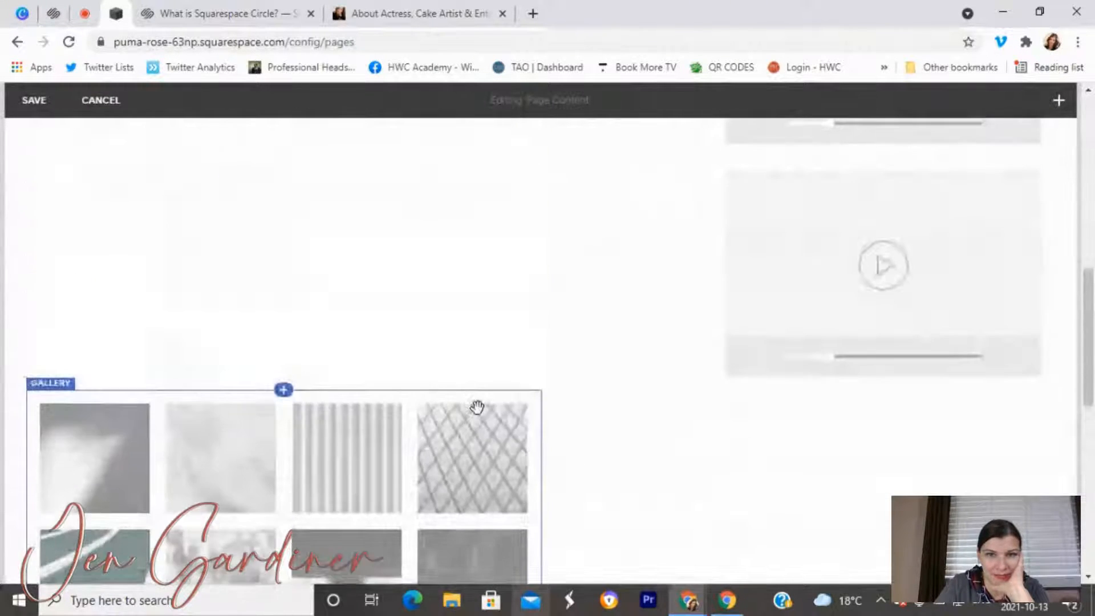
scroll(473, 377, "down", 3)
Move the sample gallery block to a new spot and remove the spacer.
left_click_drag(442, 366, 537, 203)
left_click_drag(508, 249, 519, 254)
left_click(829, 224)
left_click(629, 381)
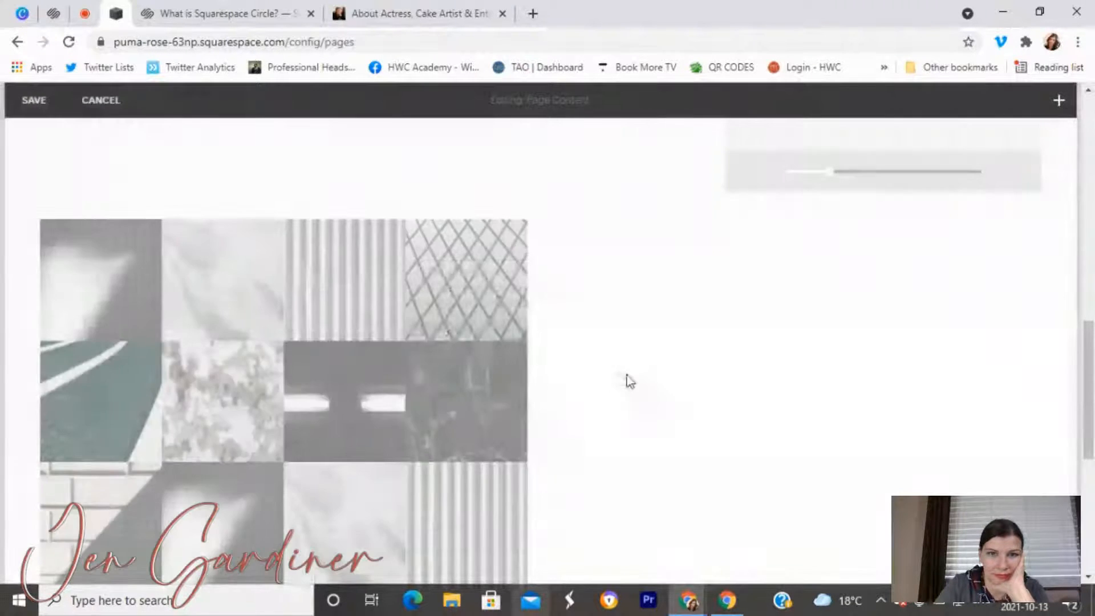
Drag column dividers left to narrow the image columns and widen the video column.
scroll(665, 371, "up", 3)
scroll(667, 375, "up", 5)
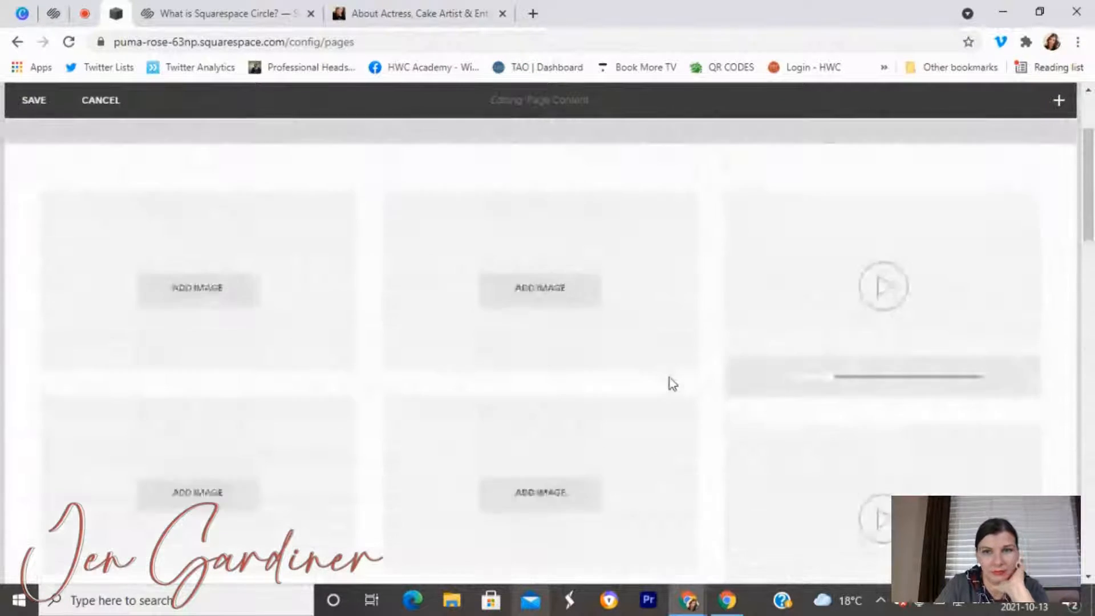
scroll(667, 375, "down", 3)
scroll(673, 384, "up", 2)
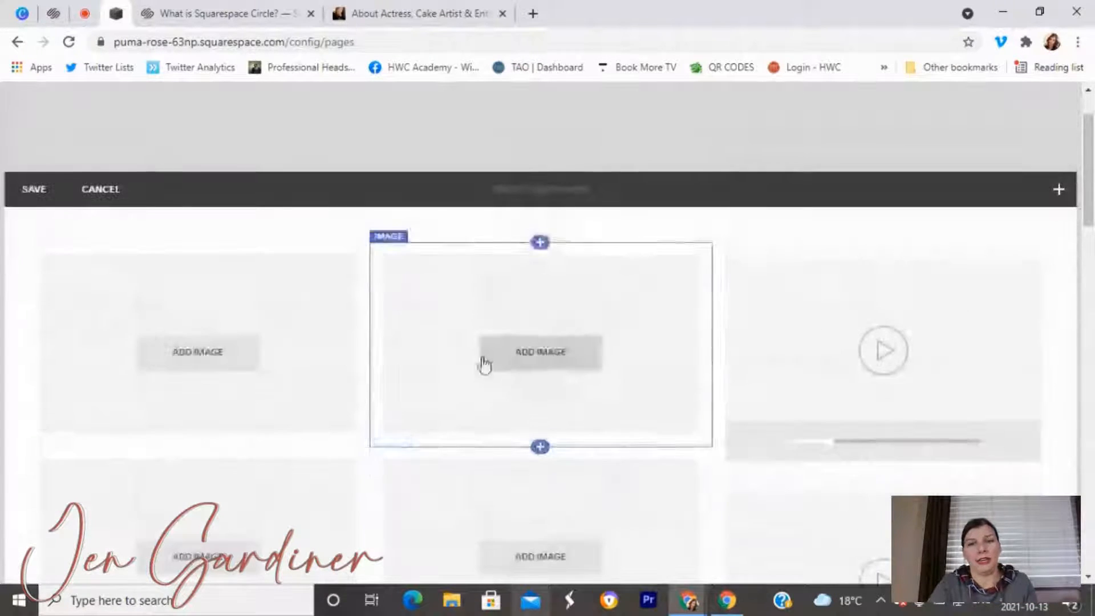
scroll(838, 342, "down", 2)
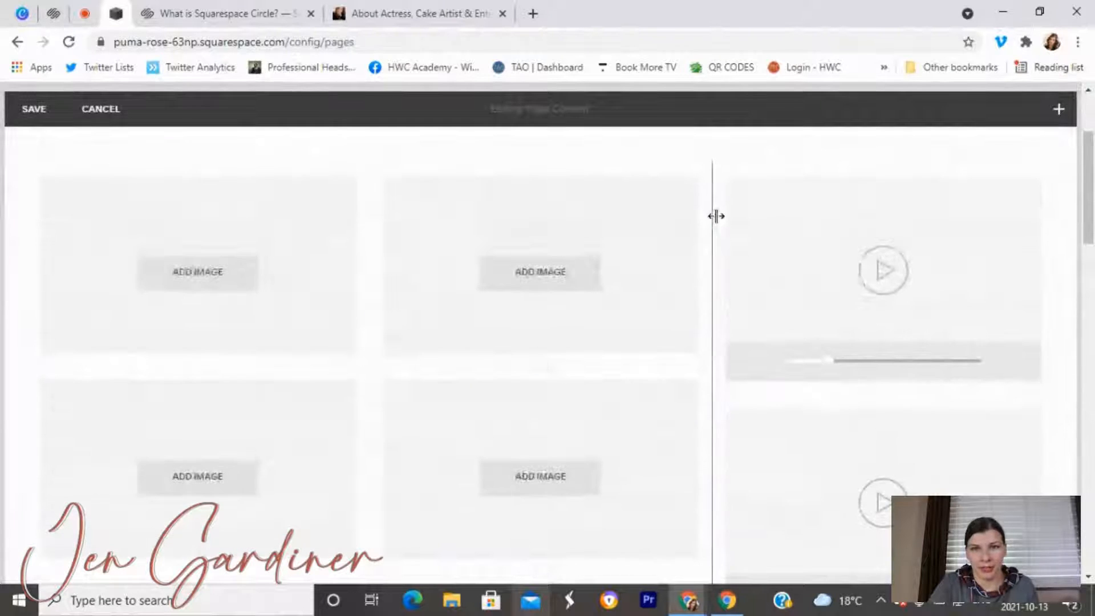
left_click_drag(716, 215, 604, 232)
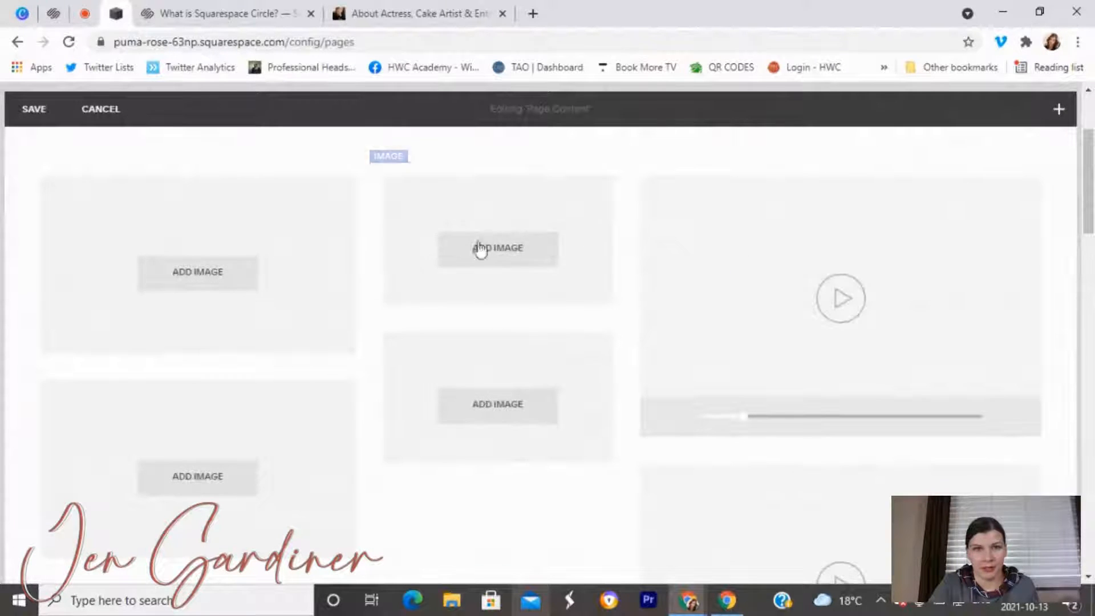
left_click_drag(371, 234, 276, 245)
left_click_drag(612, 215, 541, 239)
Delete the sample gallery block and confirm Remove.
scroll(741, 281, "down", 10)
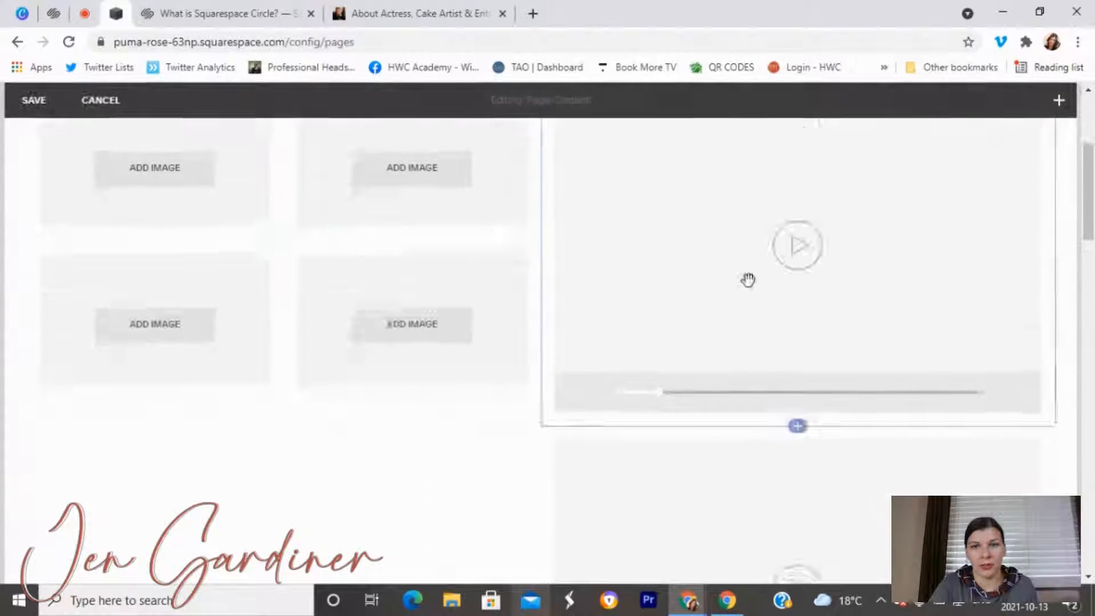
scroll(584, 311, "down", 15)
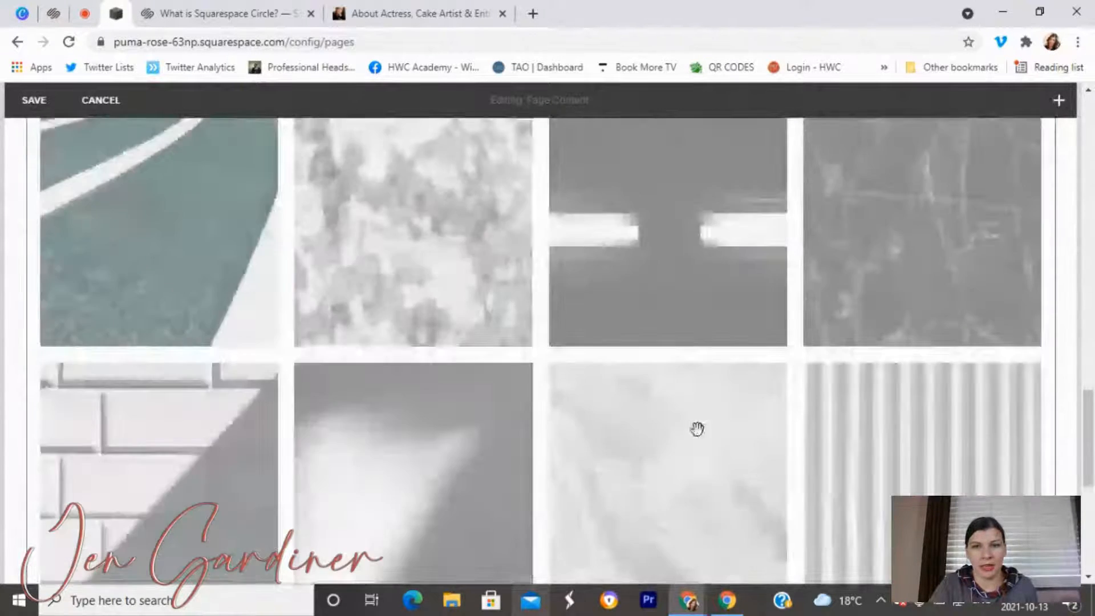
scroll(741, 359, "up", 8)
scroll(744, 358, "up", 8)
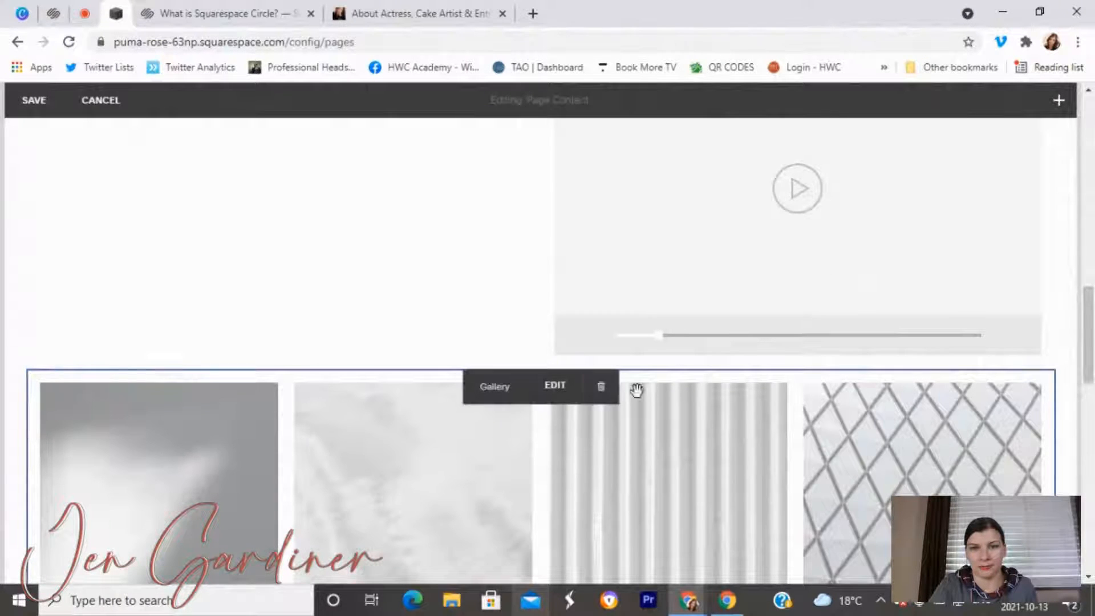
left_click(604, 391)
left_click(650, 392)
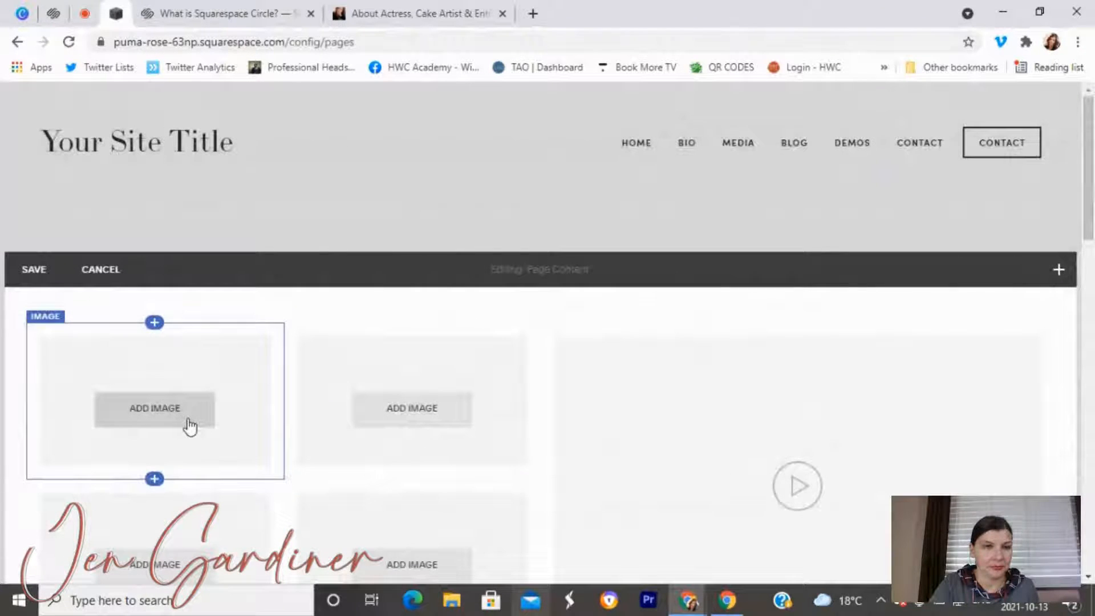
Start an image upload on the first block and browse to the Desktop.
left_click(210, 394)
scroll(243, 259, "down", 6)
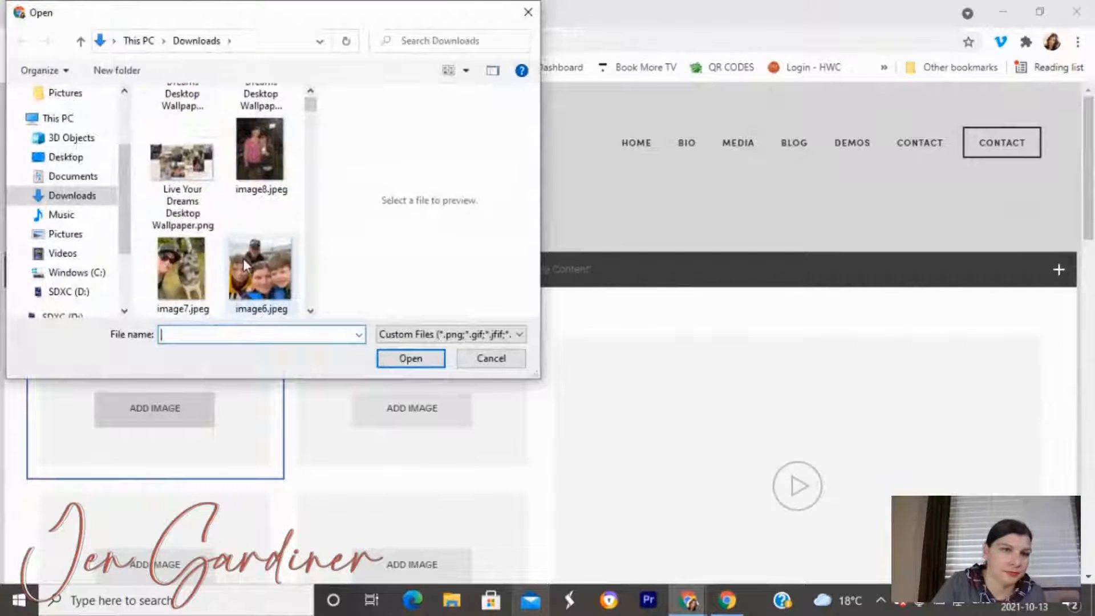
scroll(177, 242, "down", 5)
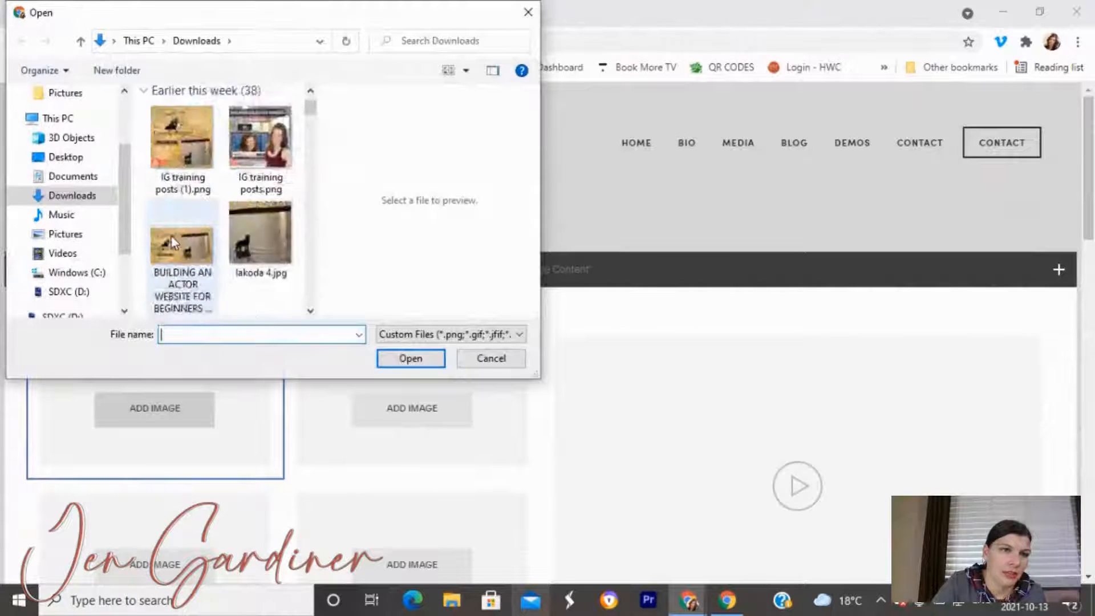
scroll(175, 243, "down", 5)
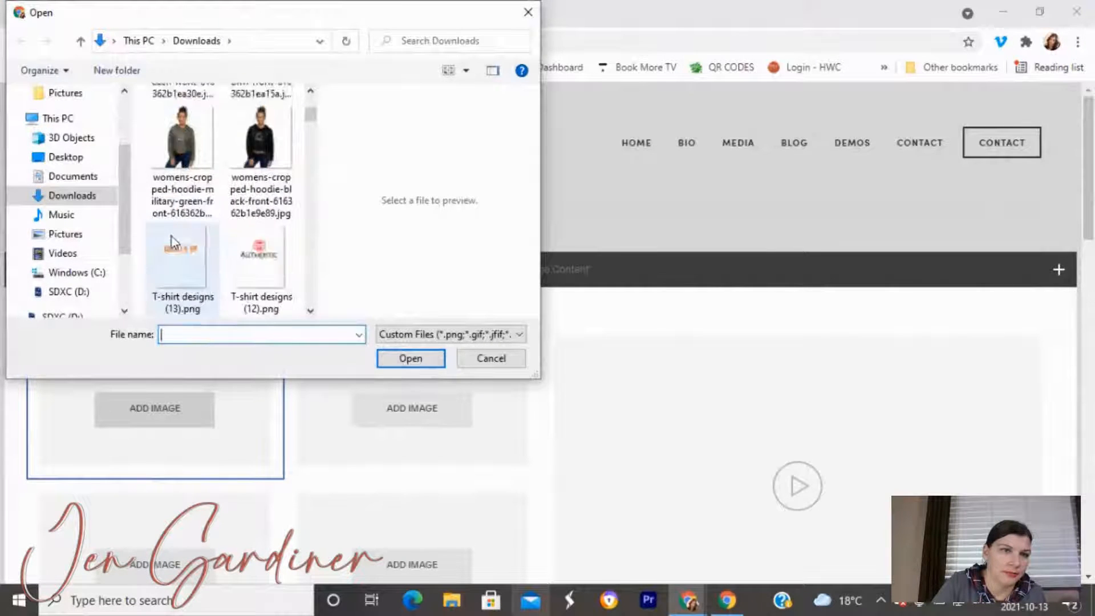
left_click(66, 158)
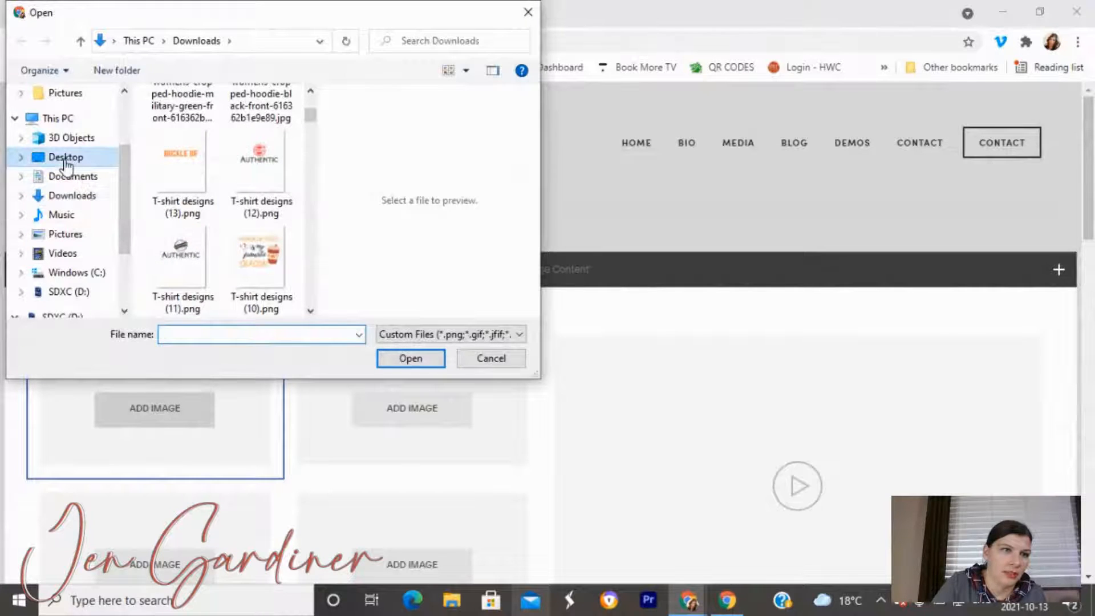
scroll(226, 200, "down", 2)
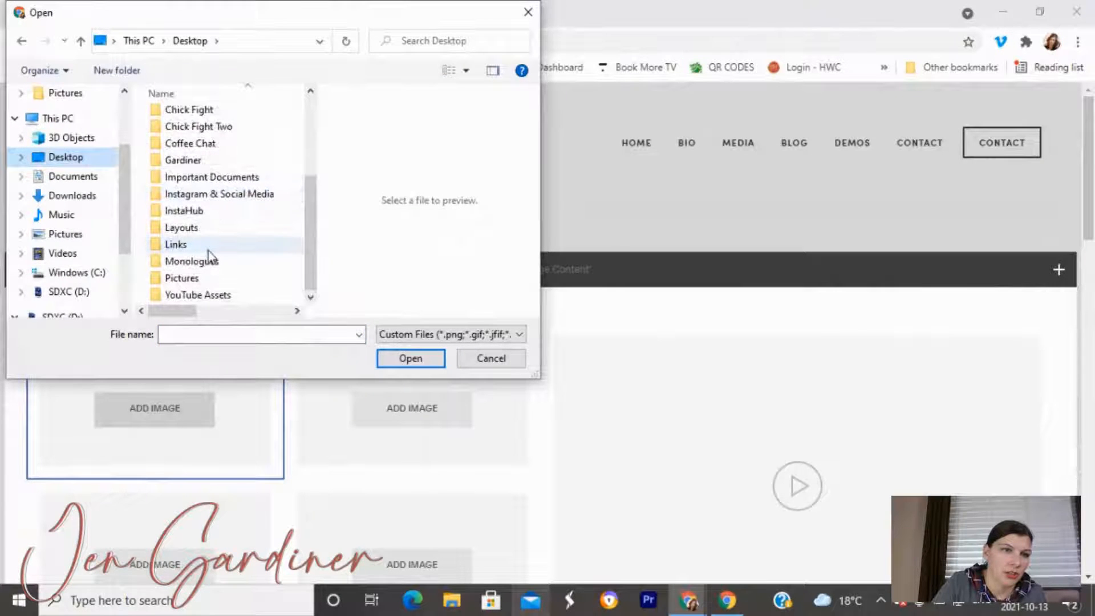
scroll(208, 255, "up", 3)
scroll(208, 255, "down", 3)
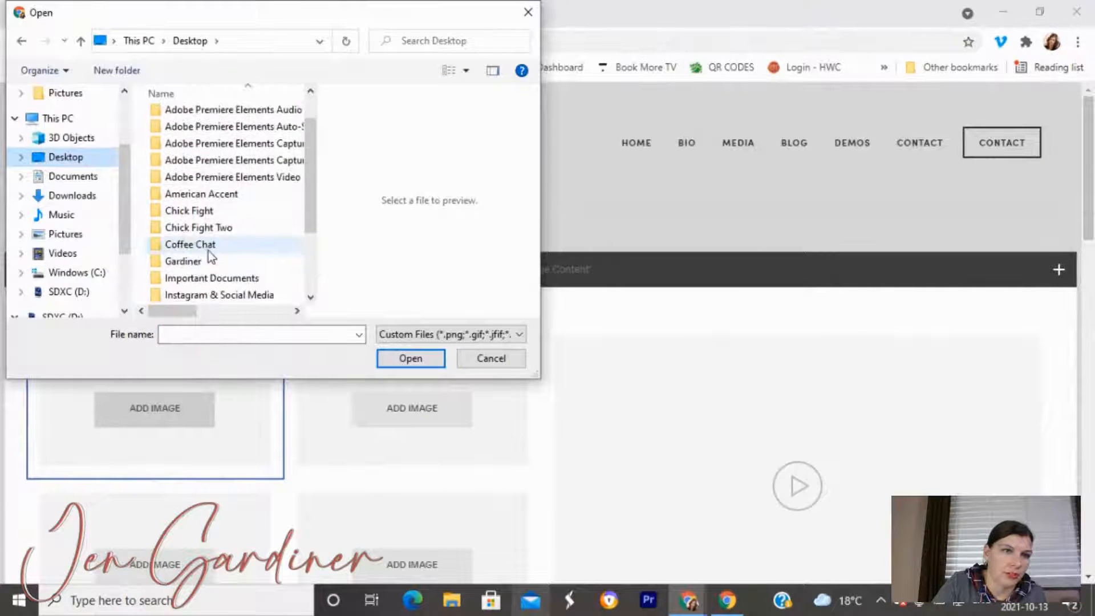
Open Pictures, then the personal pictures folder, and insert the seated headshot.
double_click(212, 278)
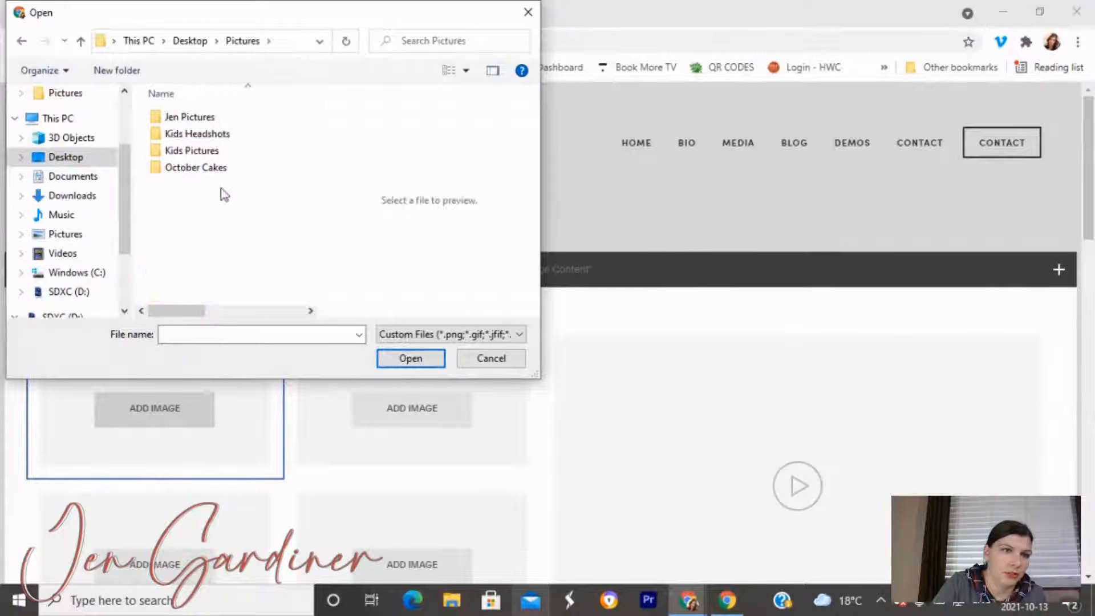
left_click(196, 122)
double_click(197, 122)
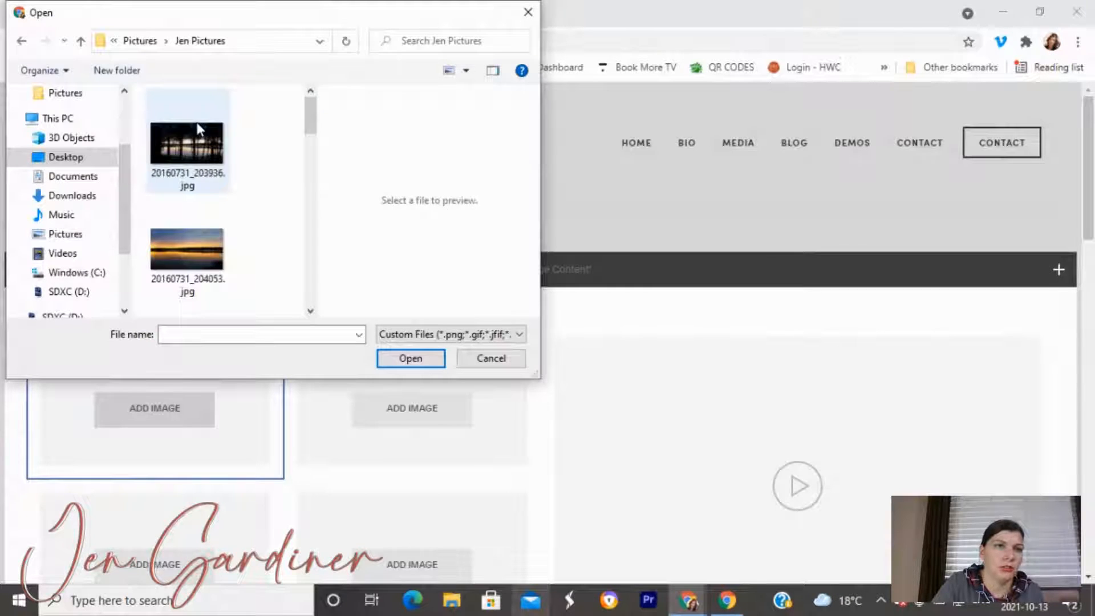
scroll(196, 131, "down", 2)
left_click(197, 137)
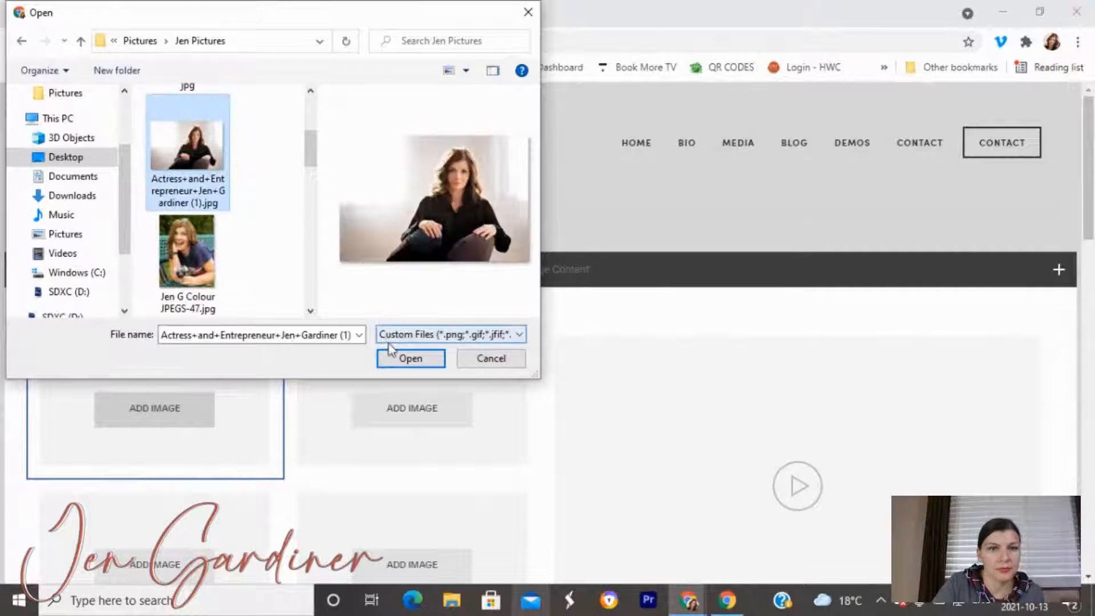
left_click(393, 358)
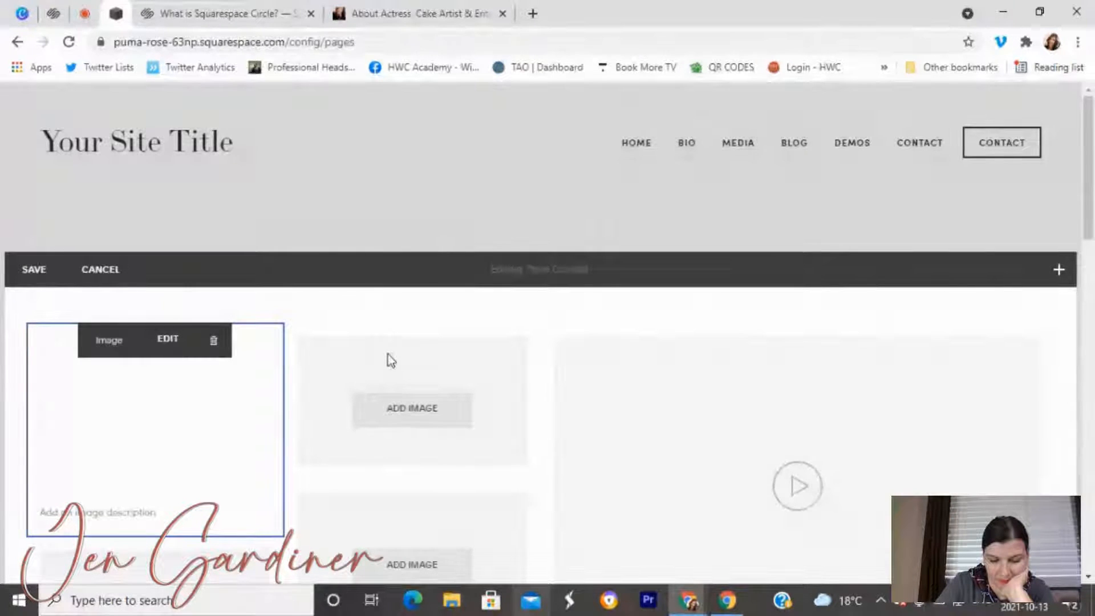
Replace the first image's filename with the subject's name plus 'Headshot'.
left_click(181, 354)
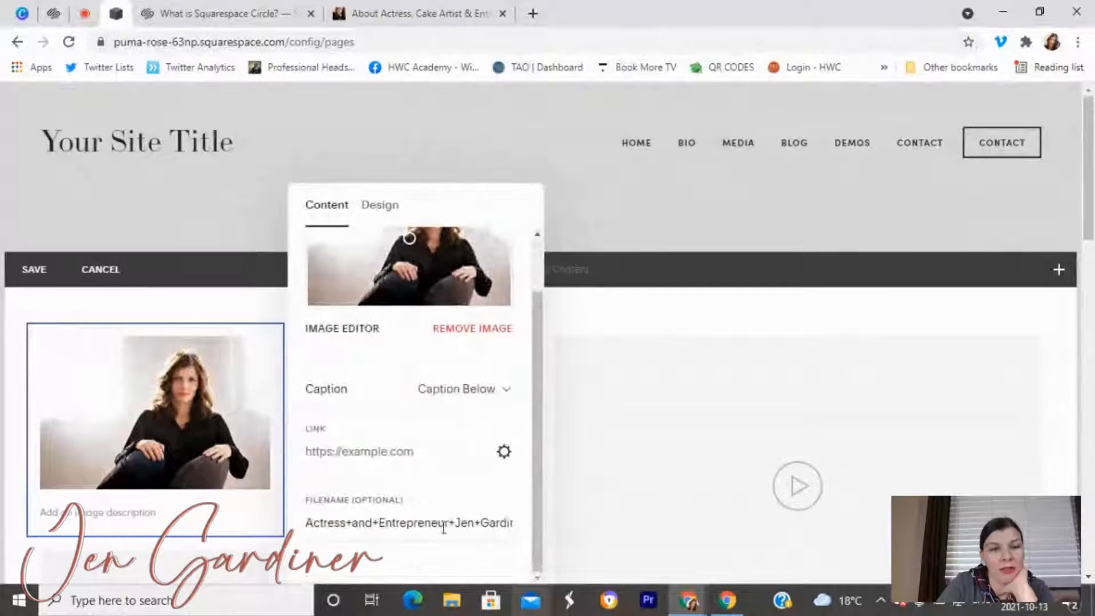
triple_click(444, 526)
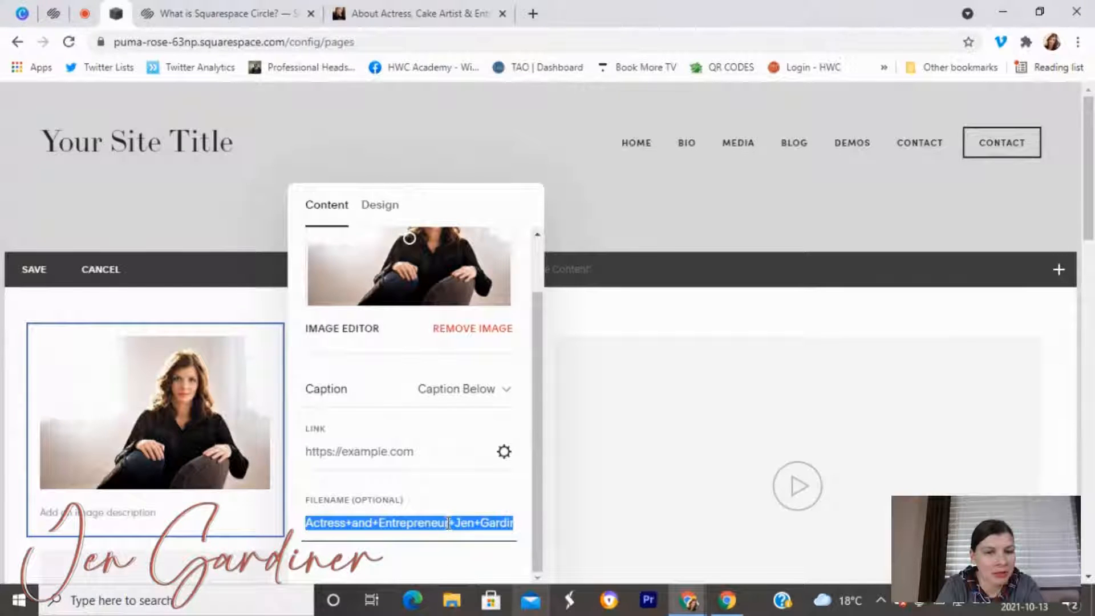
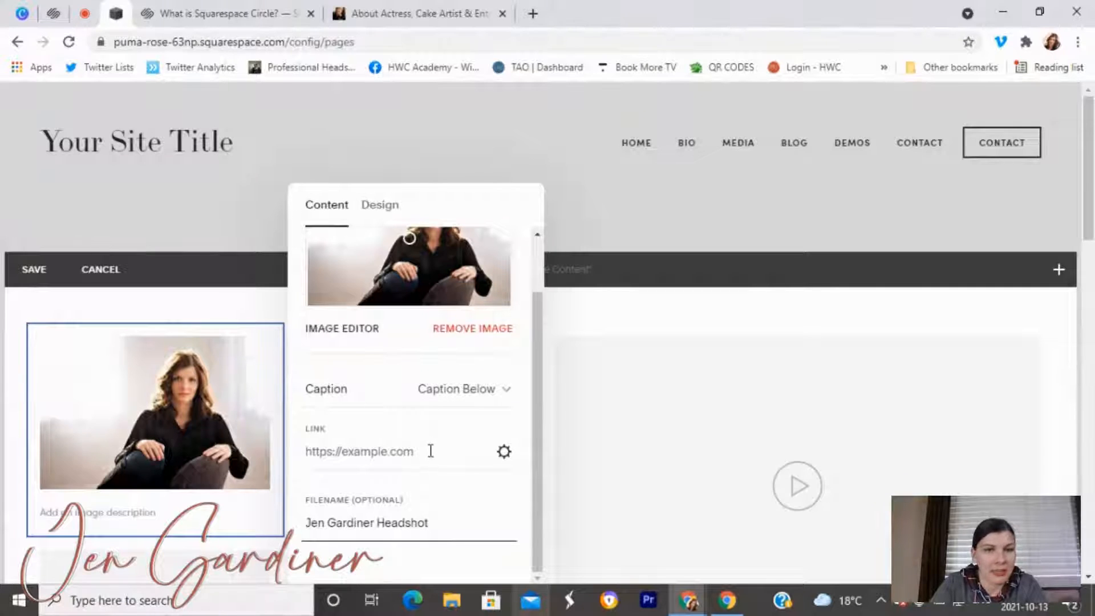
left_click(245, 567)
Upload photos into the top-middle image block, ending with the laughing colour photo.
left_click(388, 408)
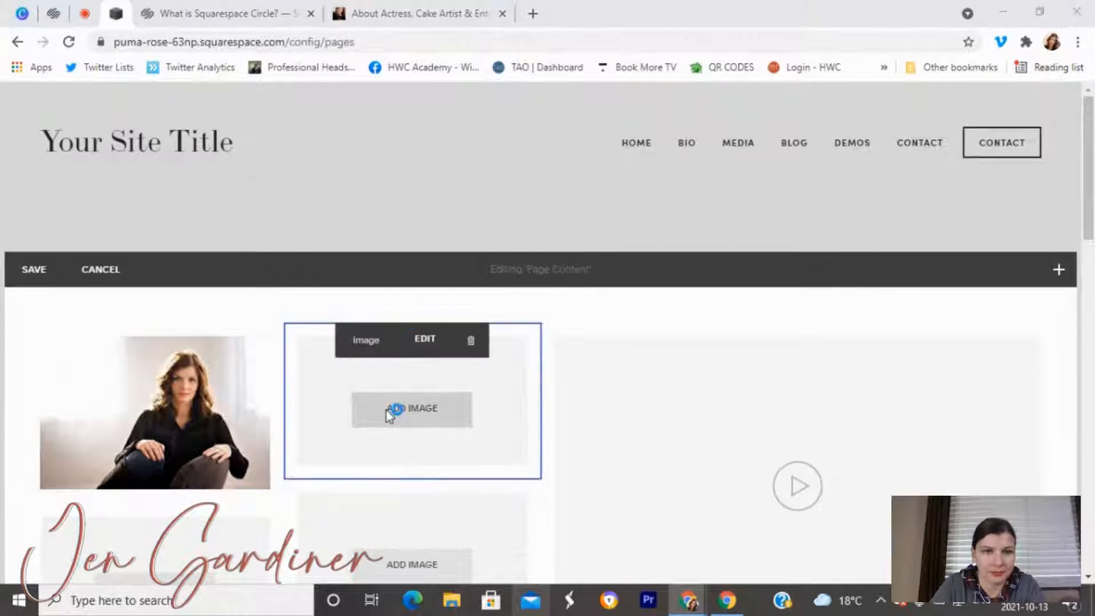
scroll(188, 228, "down", 3)
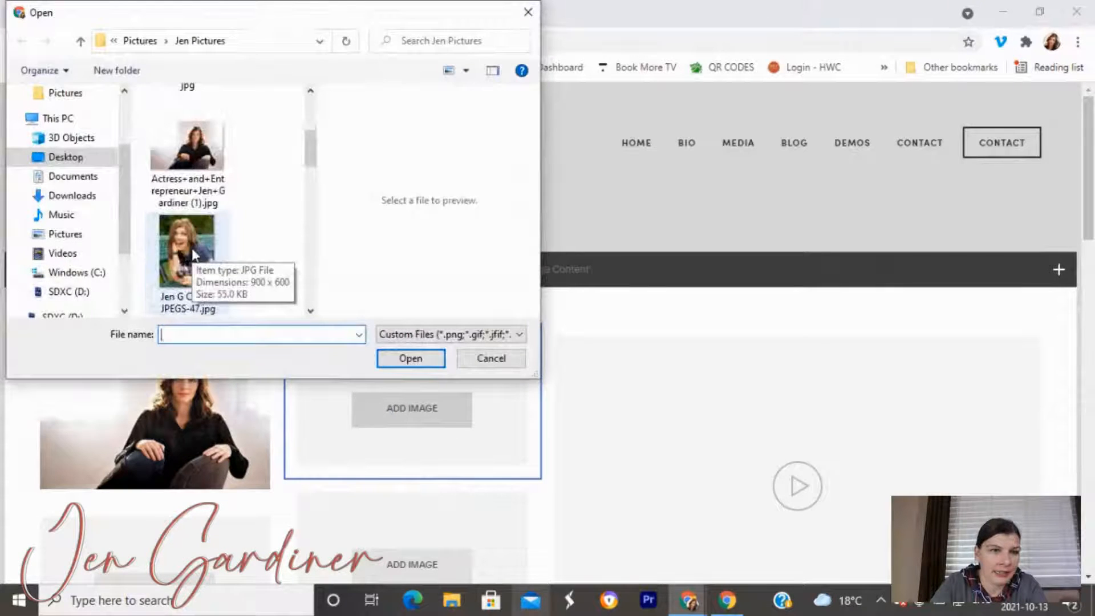
left_click(192, 255)
left_click(393, 364)
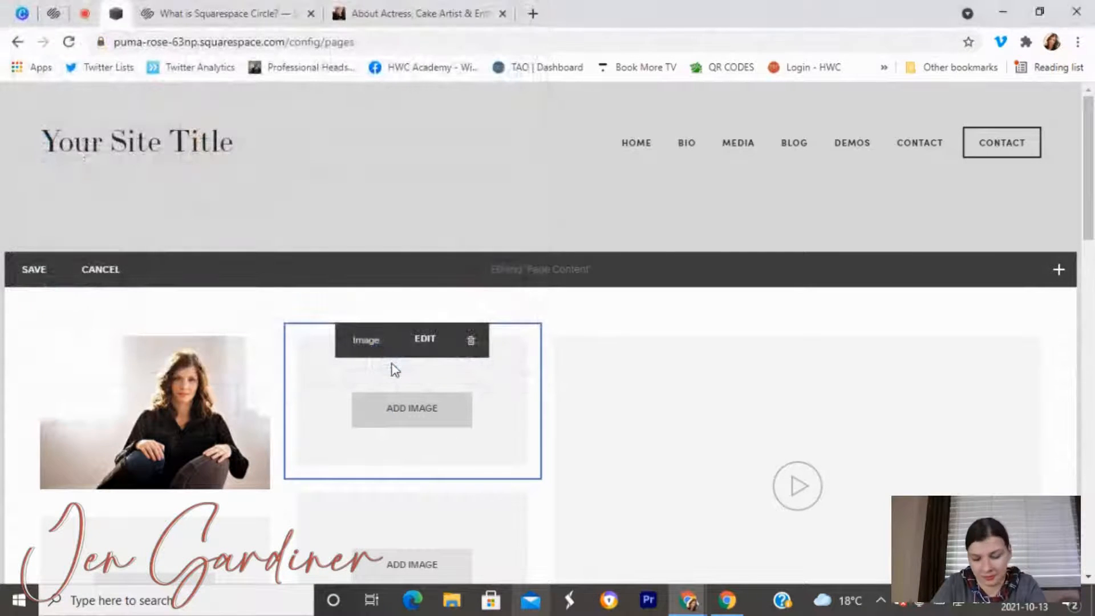
left_click(407, 412)
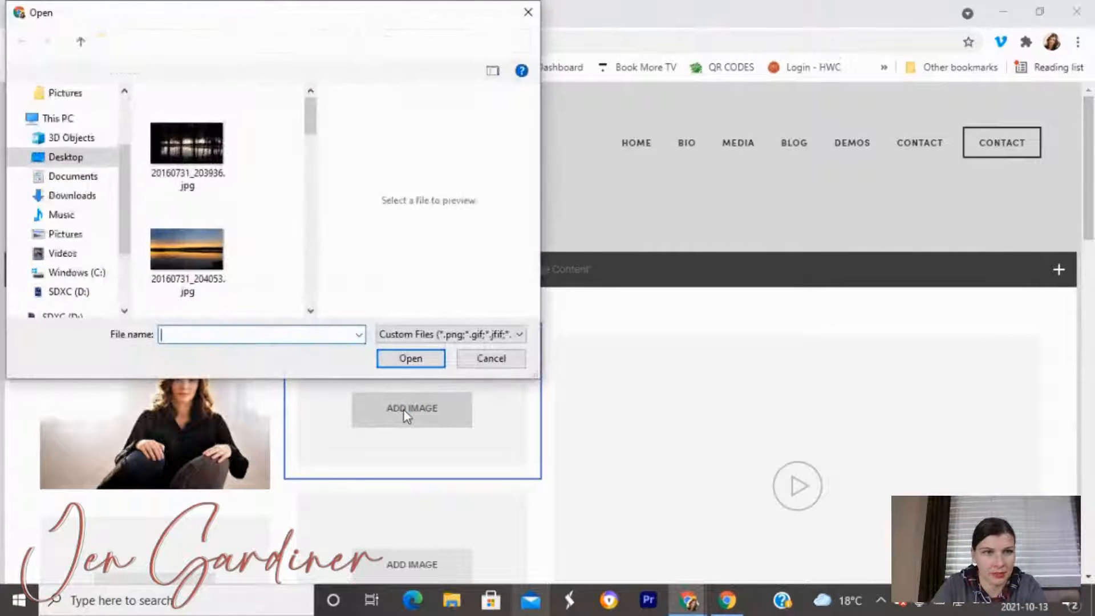
scroll(248, 286, "down", 5)
left_click(216, 251)
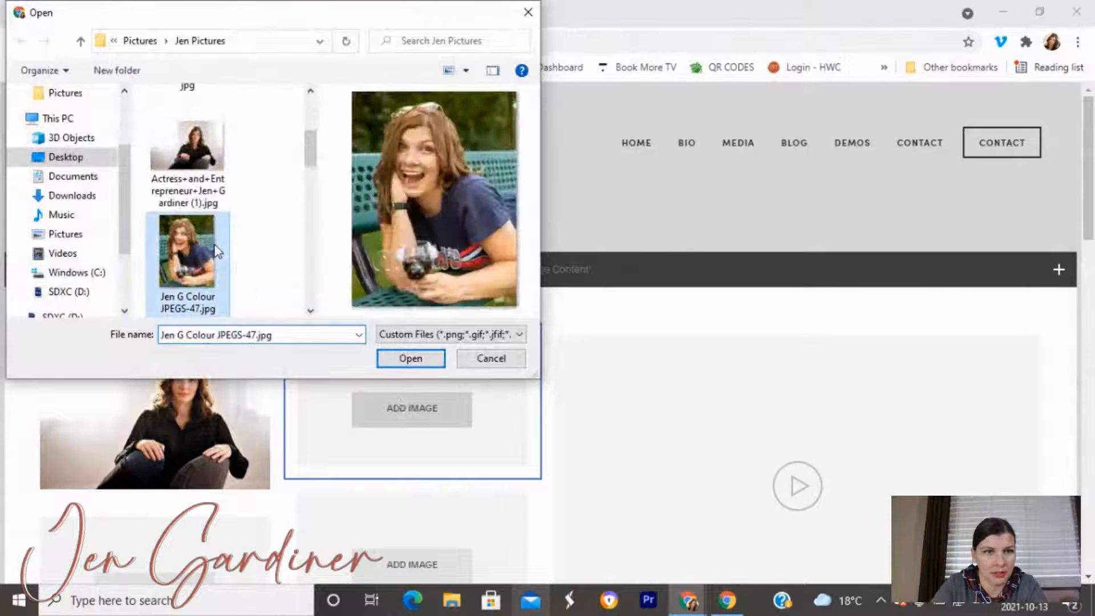
left_click(386, 359)
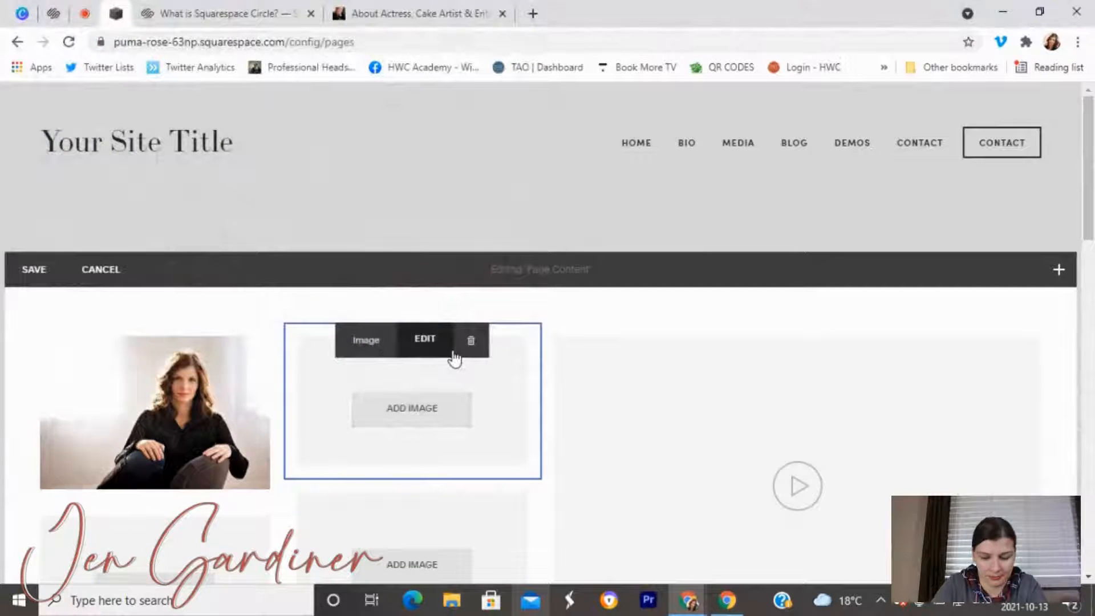
Upload the JPEGS-70 photo into the lower-left image block.
scroll(460, 457, "down", 4)
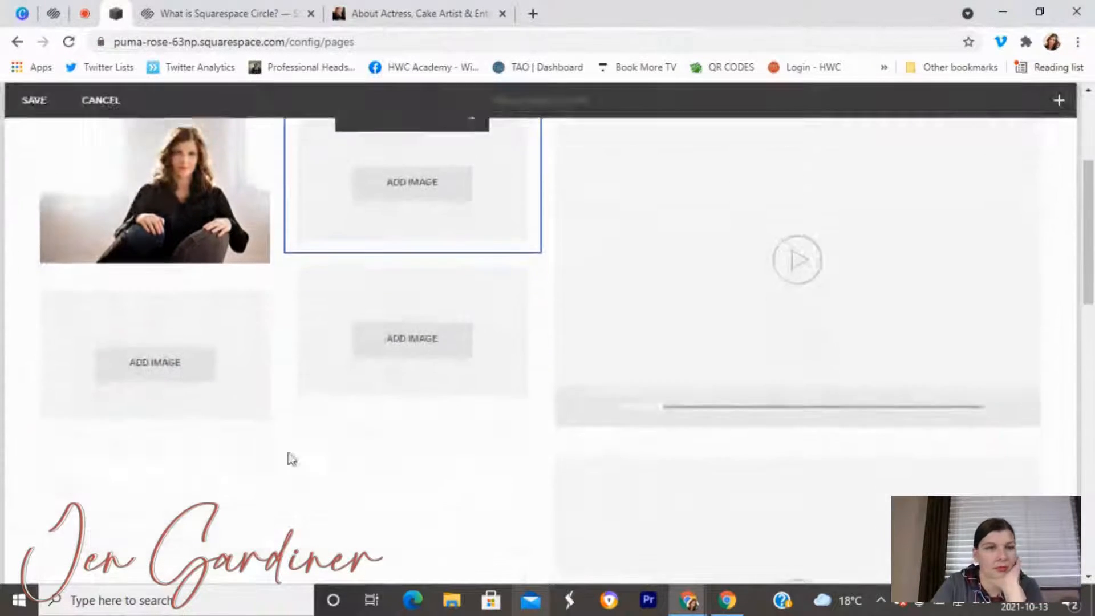
left_click(167, 349)
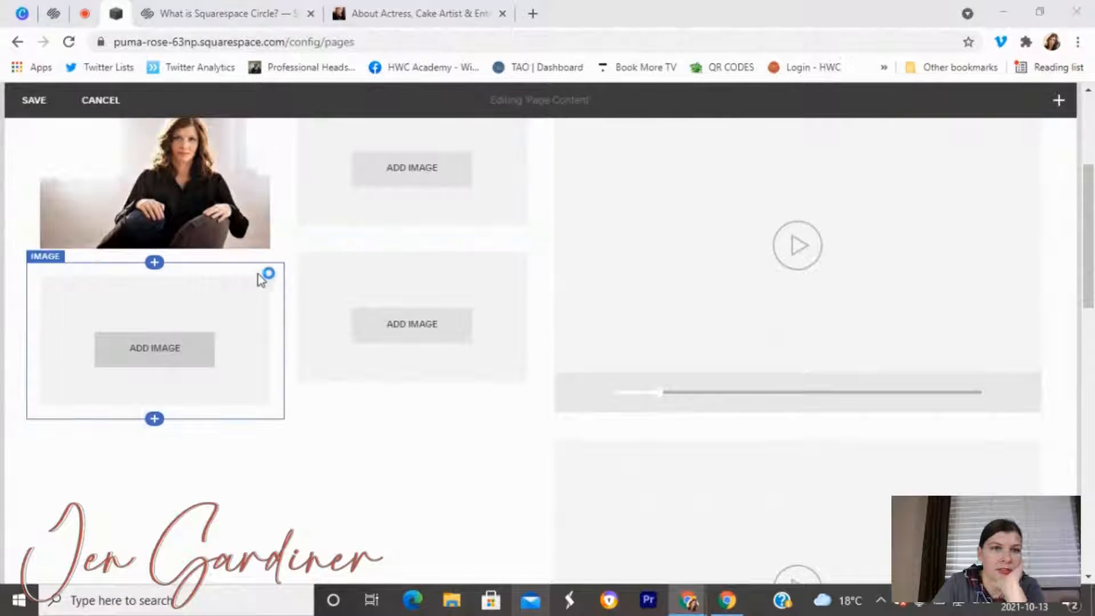
scroll(245, 205, "down", 5)
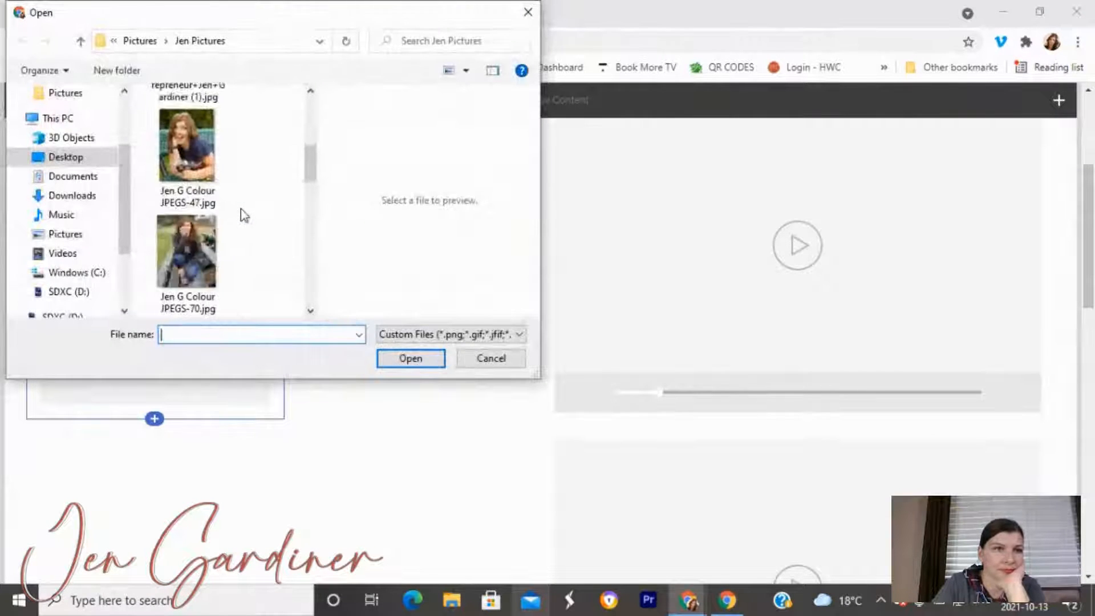
left_click(227, 216)
left_click(435, 359)
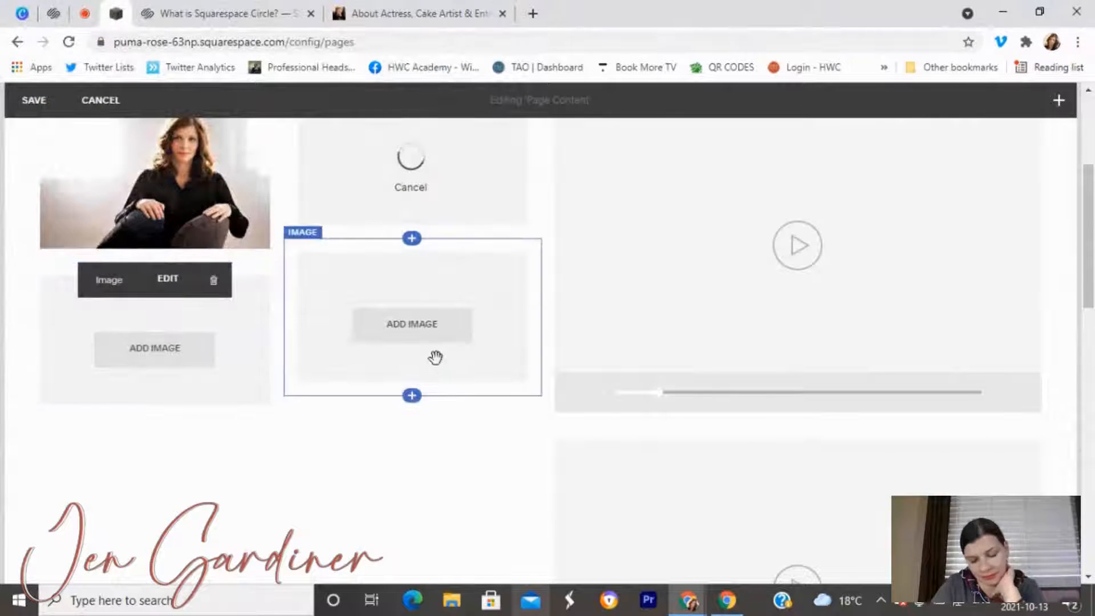
Add a pictures-folder photo to the middle image block and save the Media page.
left_click(435, 338)
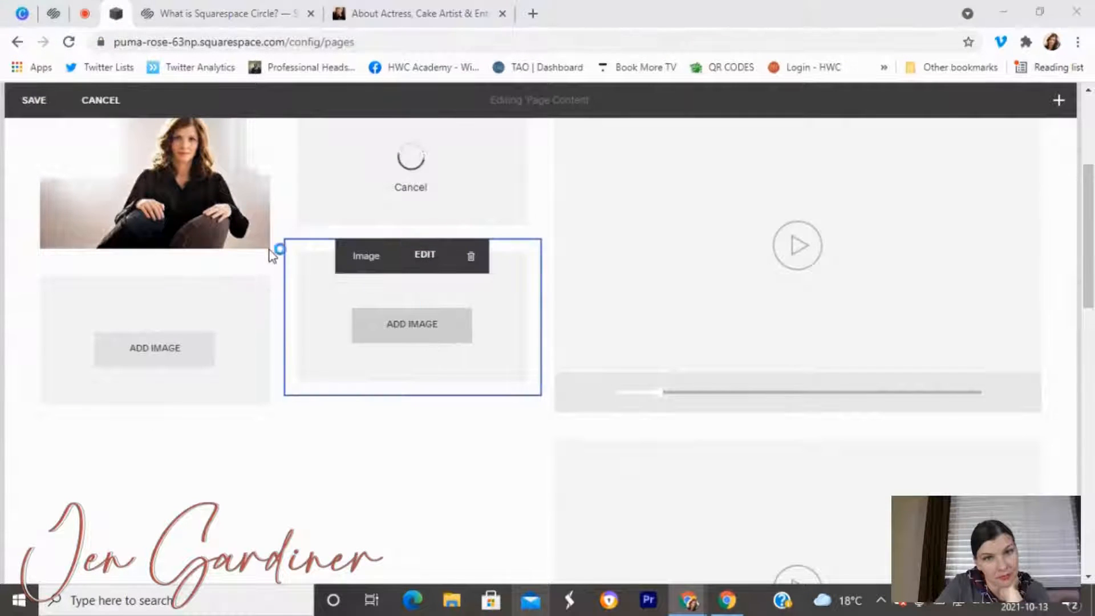
scroll(236, 228, "down", 5)
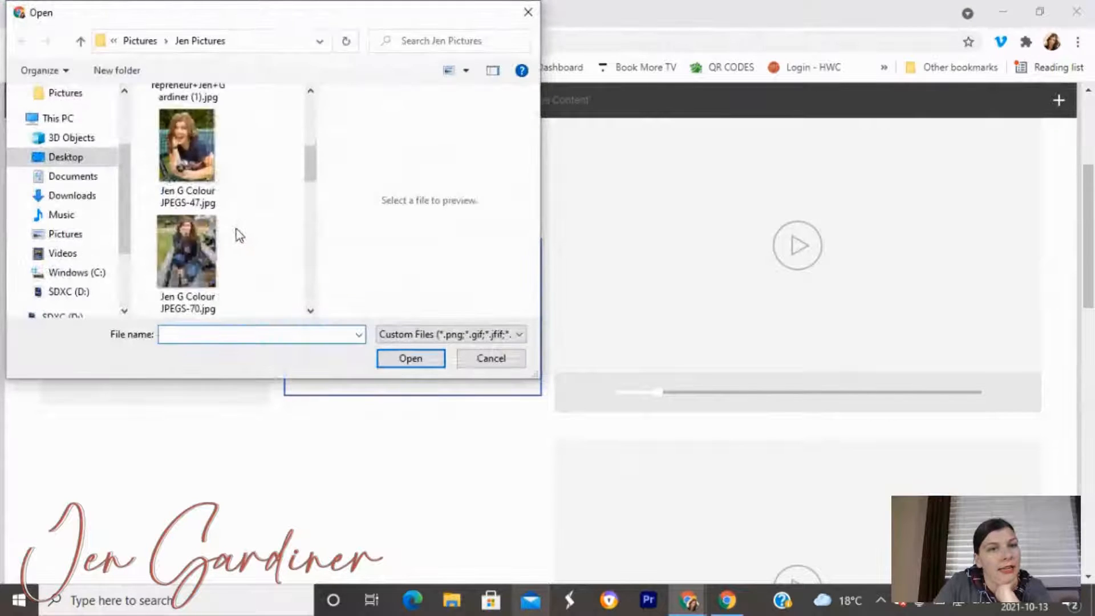
left_click(211, 247)
left_click(385, 359)
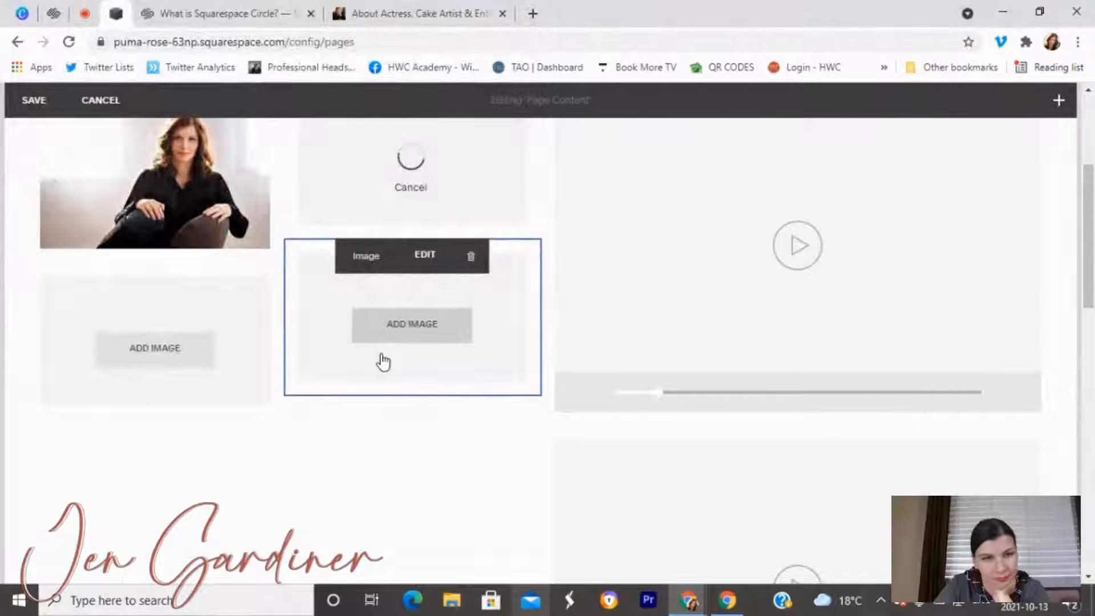
scroll(380, 349, "up", 1)
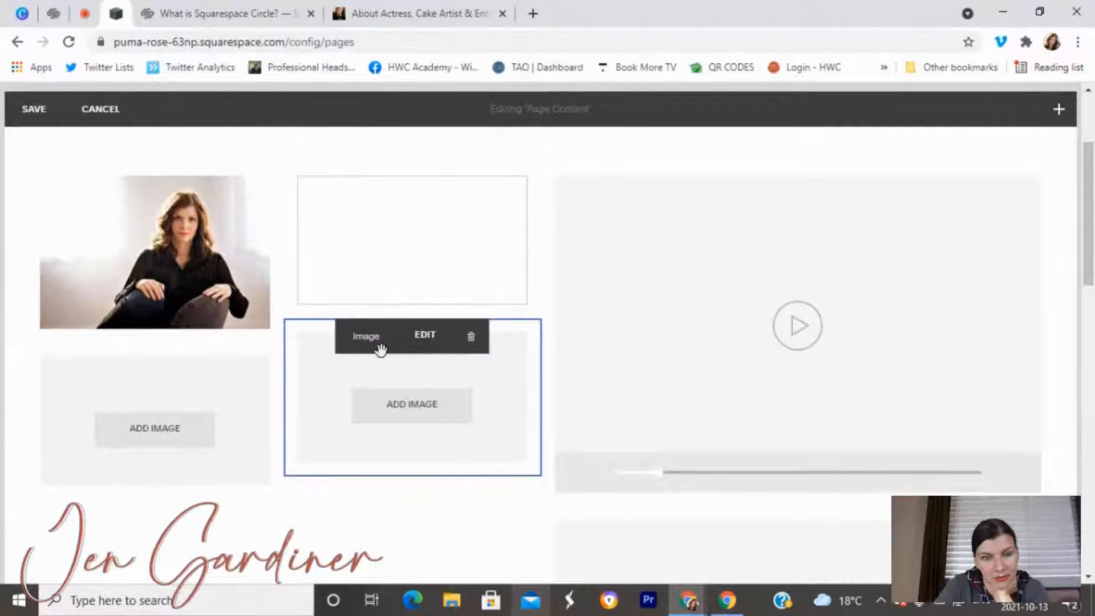
left_click(45, 111)
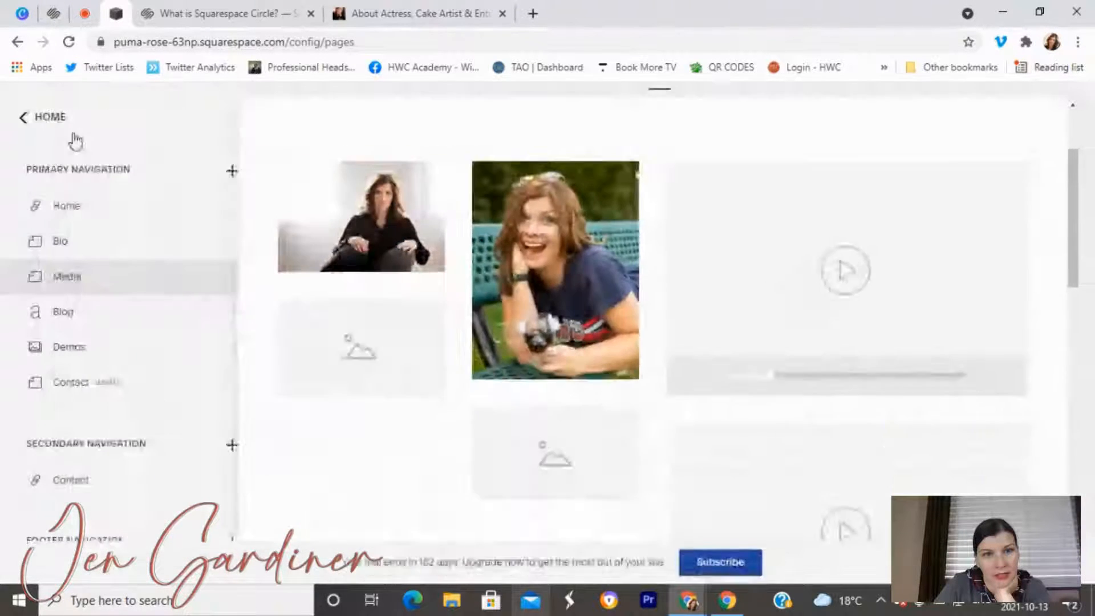
Reopen the page for editing and upload a photo into the lower-left block.
mouse_move(244, 137)
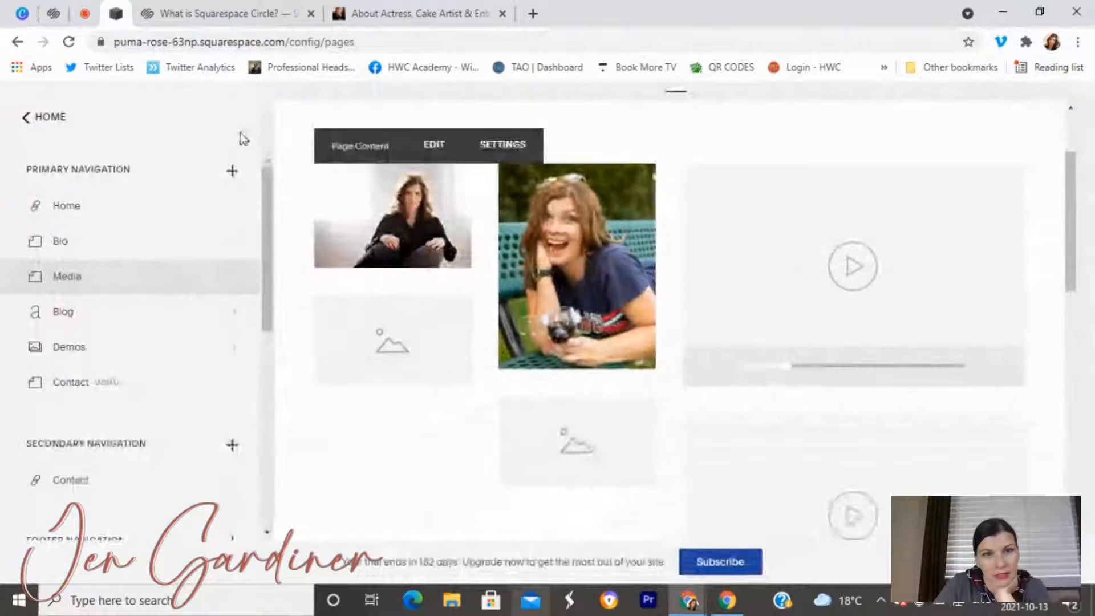
left_click(435, 149)
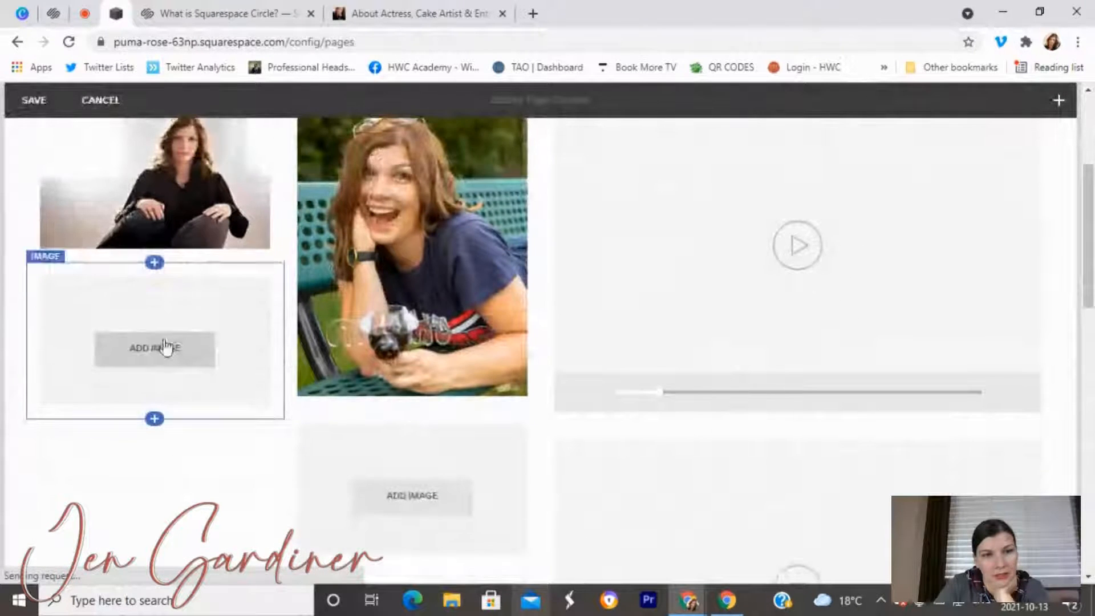
left_click(163, 347)
scroll(225, 244, "down", 5)
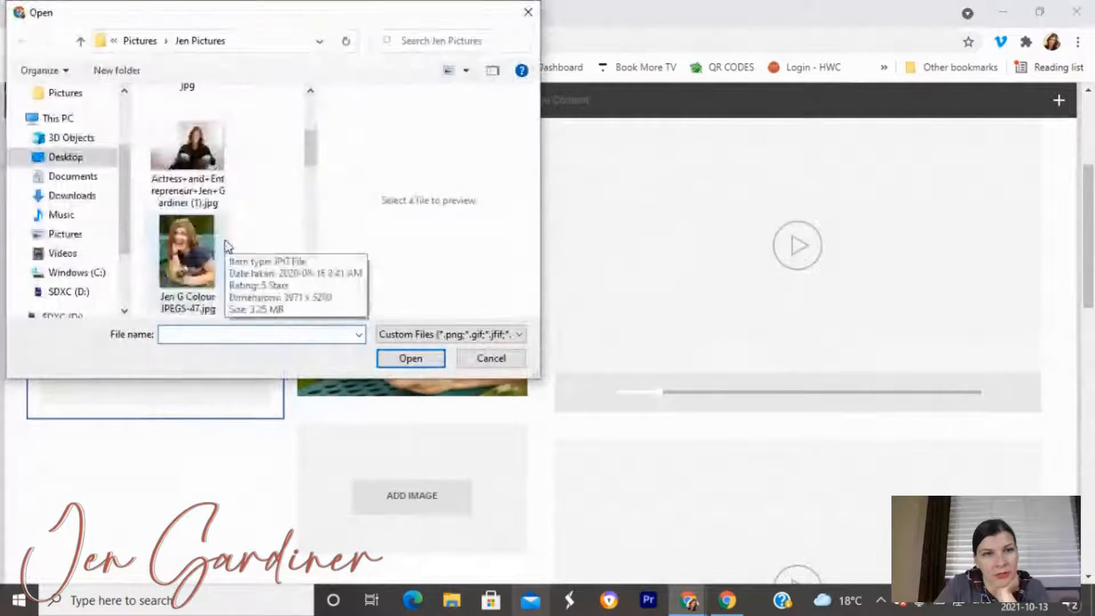
left_click(204, 253)
left_click(411, 358)
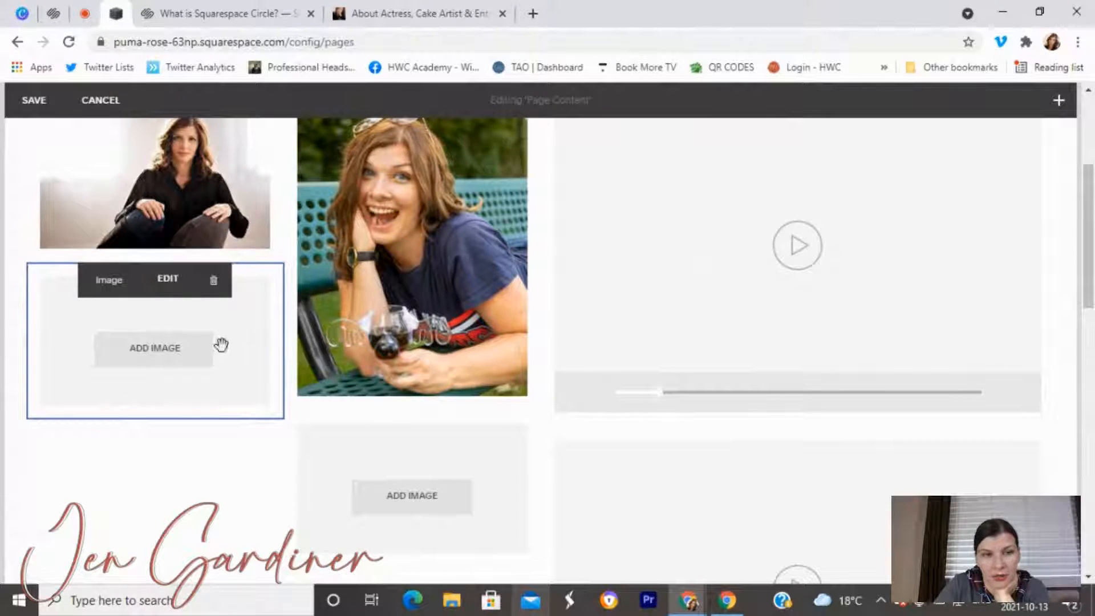
Set the laughing photo's filename to the subject's name plus 'Headshot'.
scroll(344, 340, "up", 3)
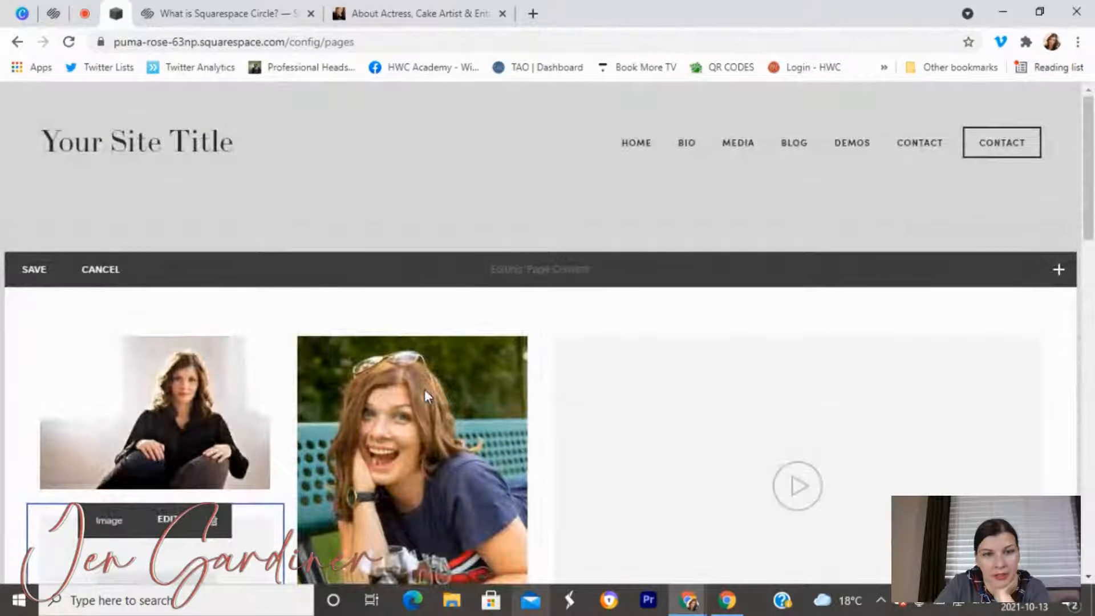
scroll(394, 385, "down", 4)
scroll(395, 386, "up", 3)
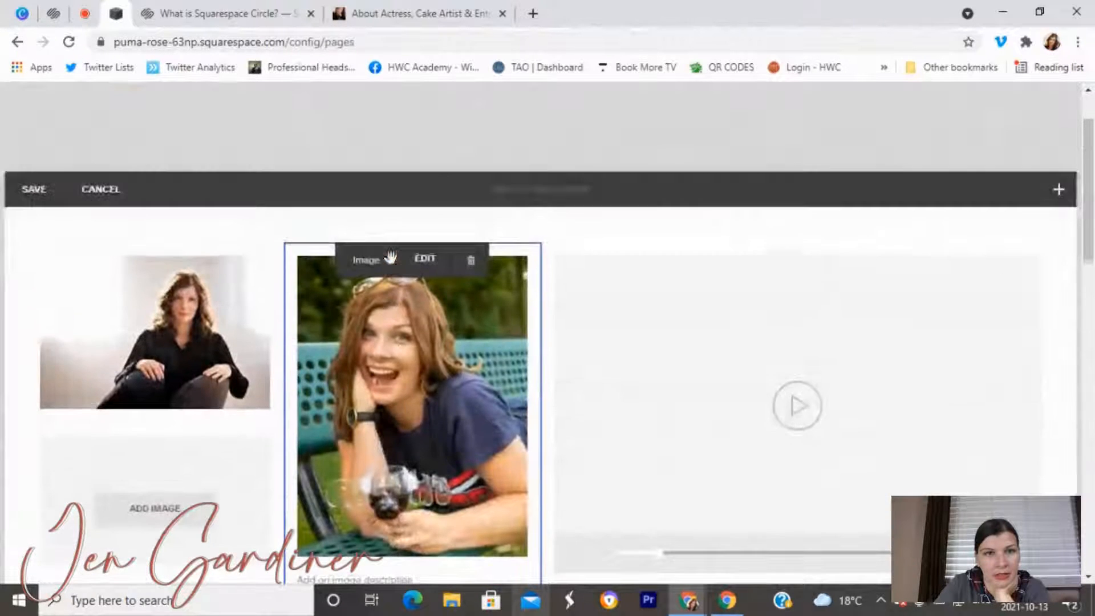
left_click(422, 252)
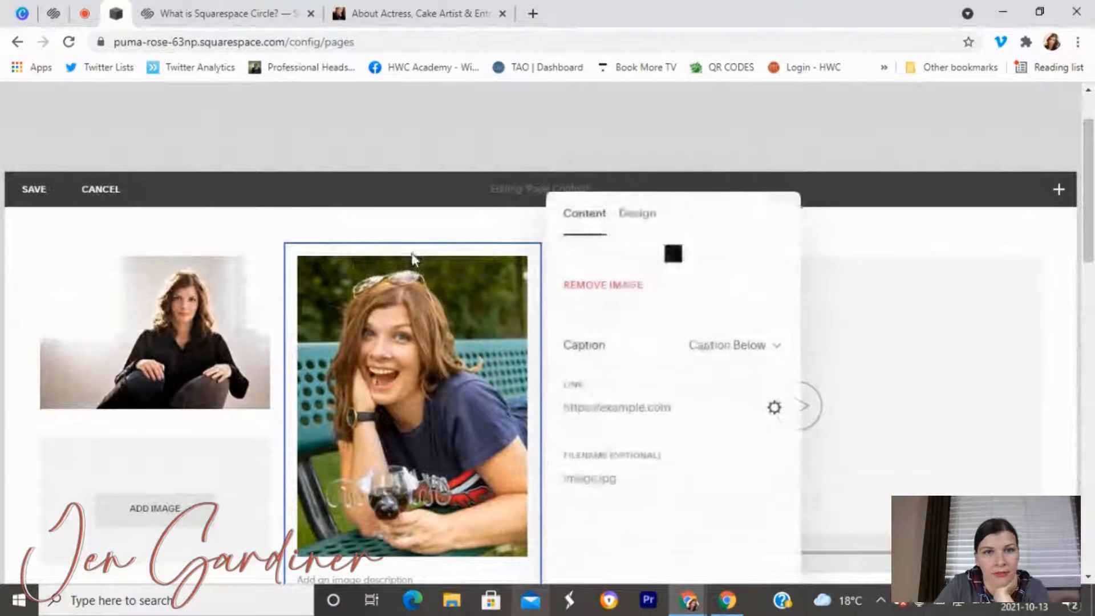
left_click(595, 478)
key("ctrl+a")
key("BackSpace")
key("BackSpace")
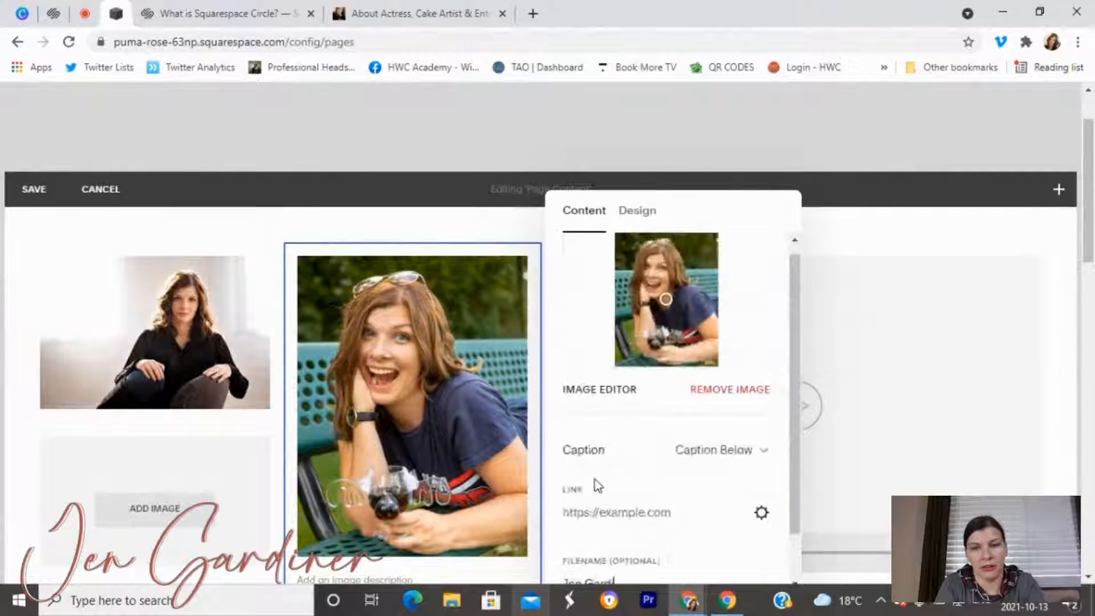
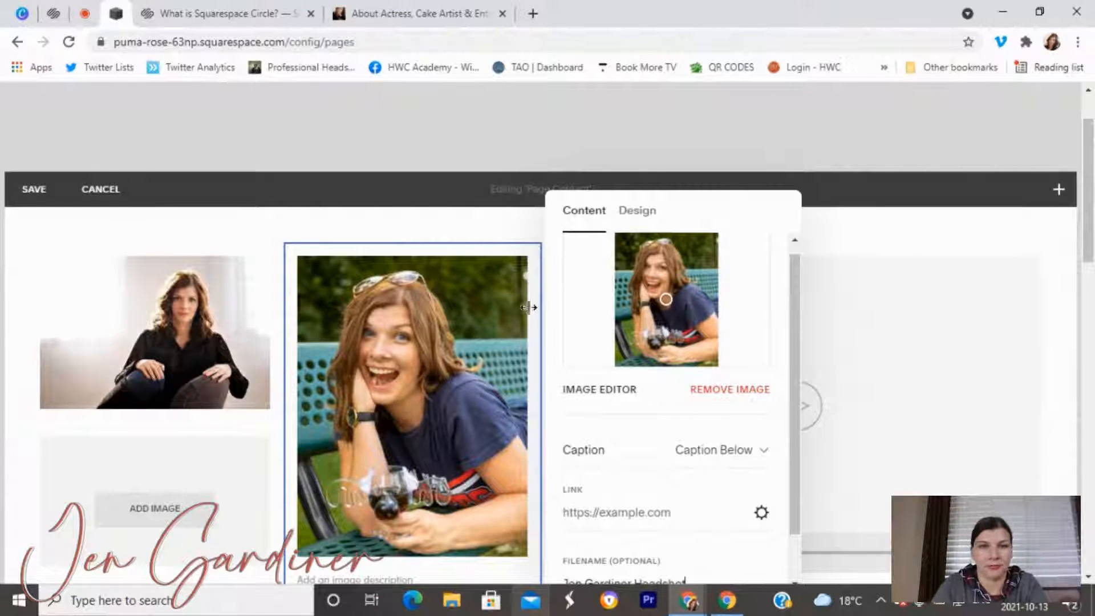
left_click(459, 224)
scroll(175, 342, "down", 4)
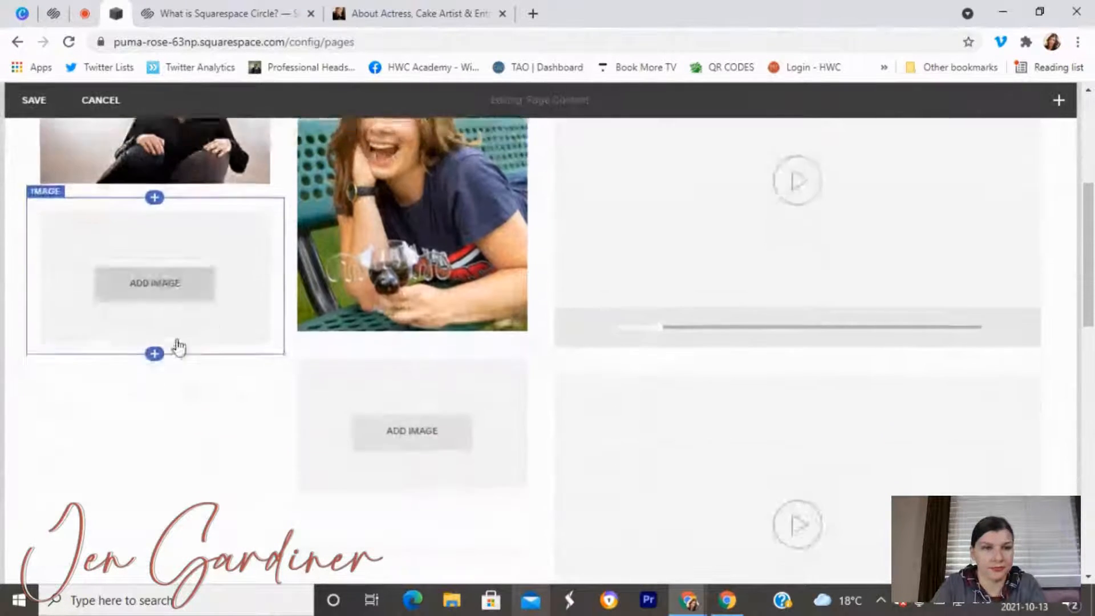
Save, reopen editing, and upload the JPEGS-70 photo into the lower-left block.
left_click(18, 102)
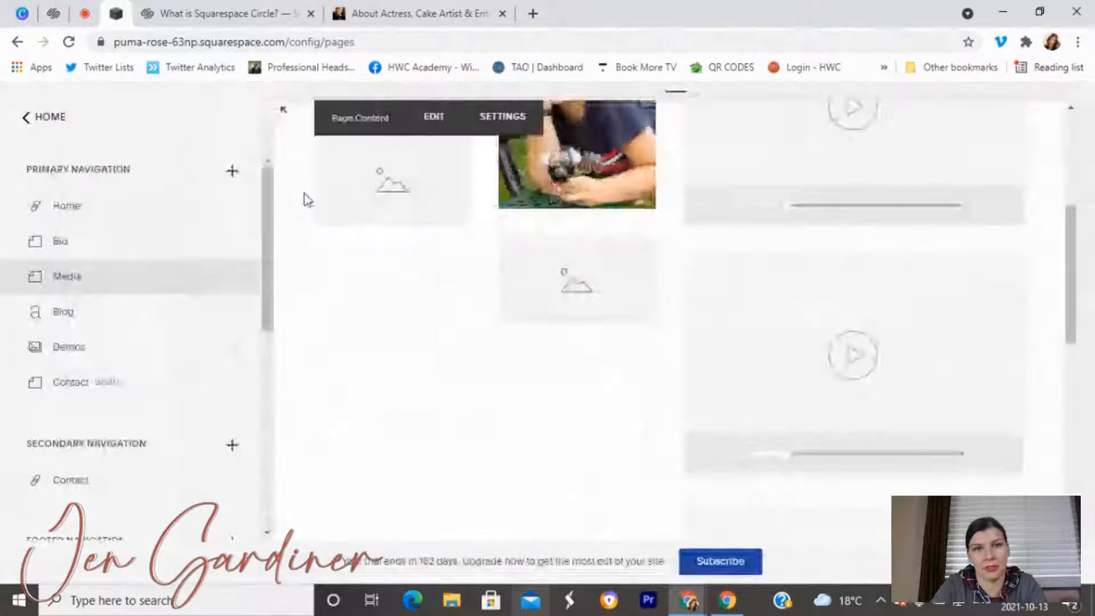
left_click(418, 114)
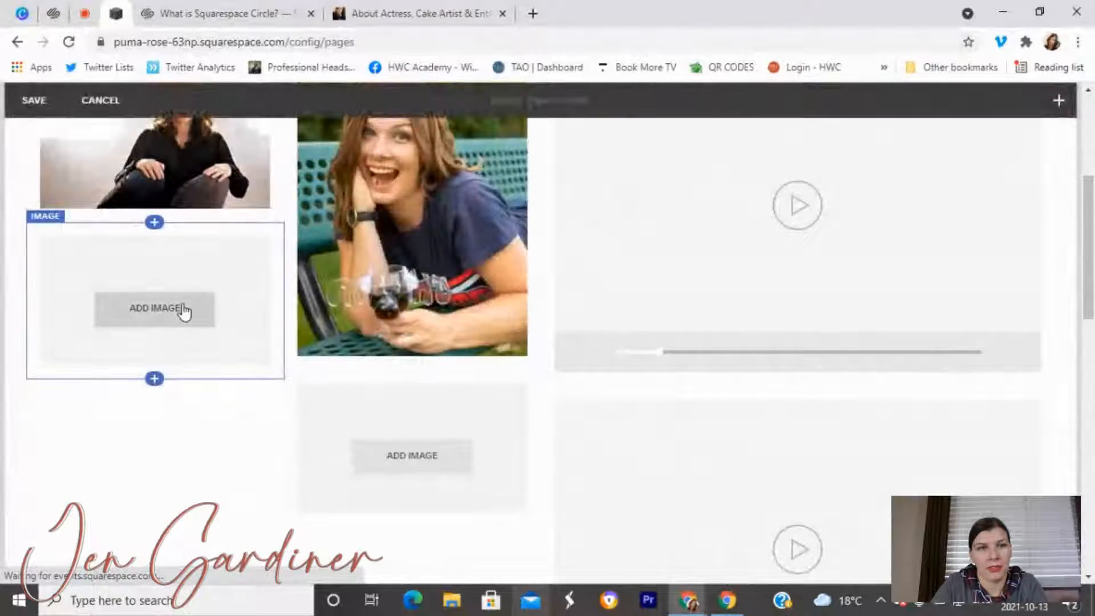
left_click(155, 307)
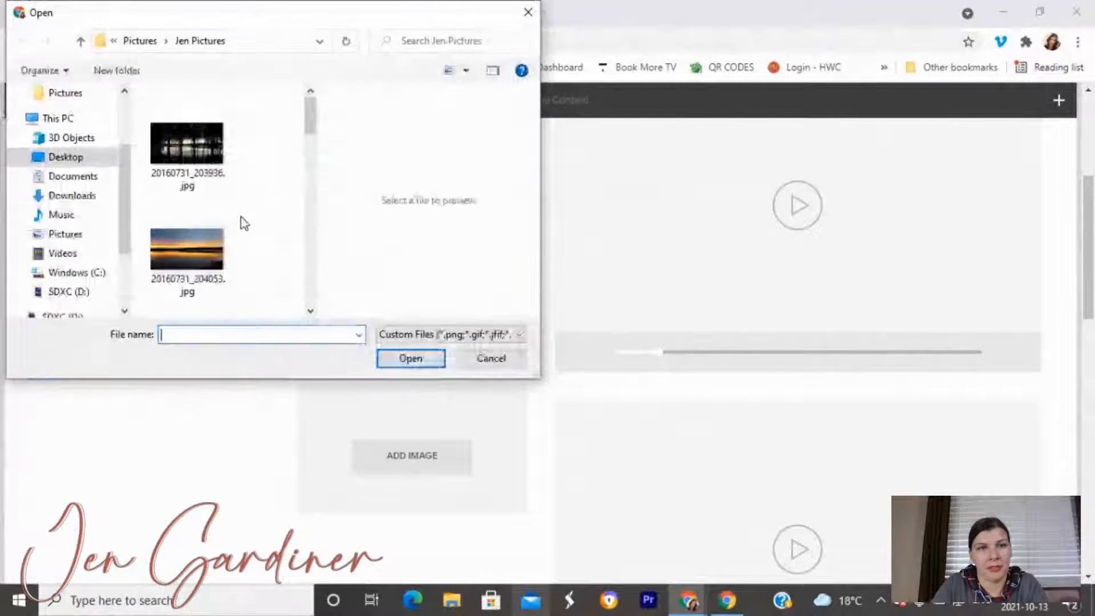
scroll(244, 228, "down", 4)
left_click(187, 149)
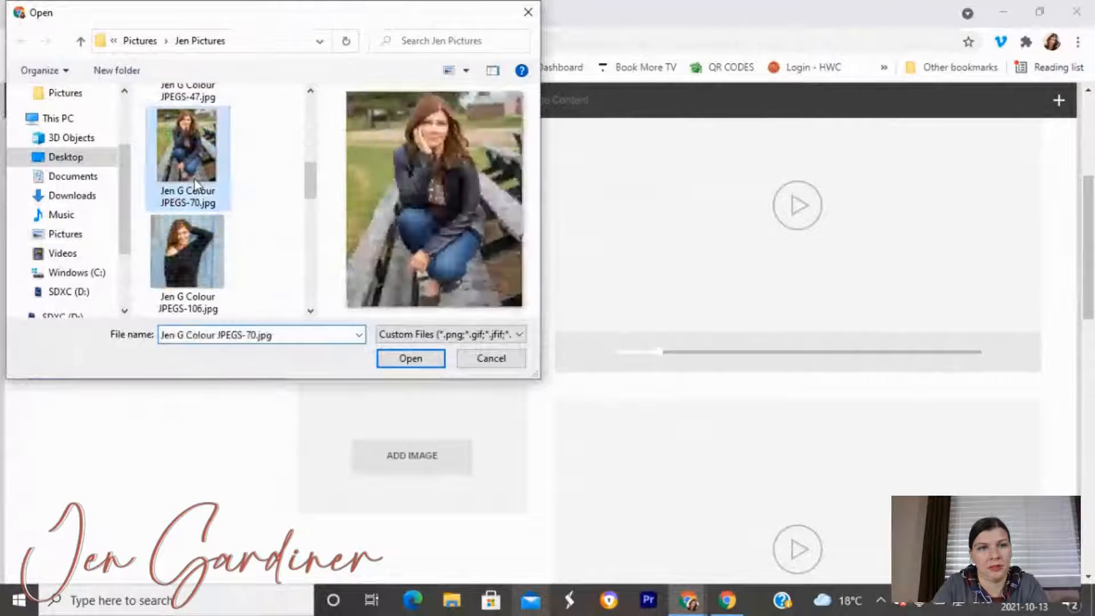
left_click(419, 363)
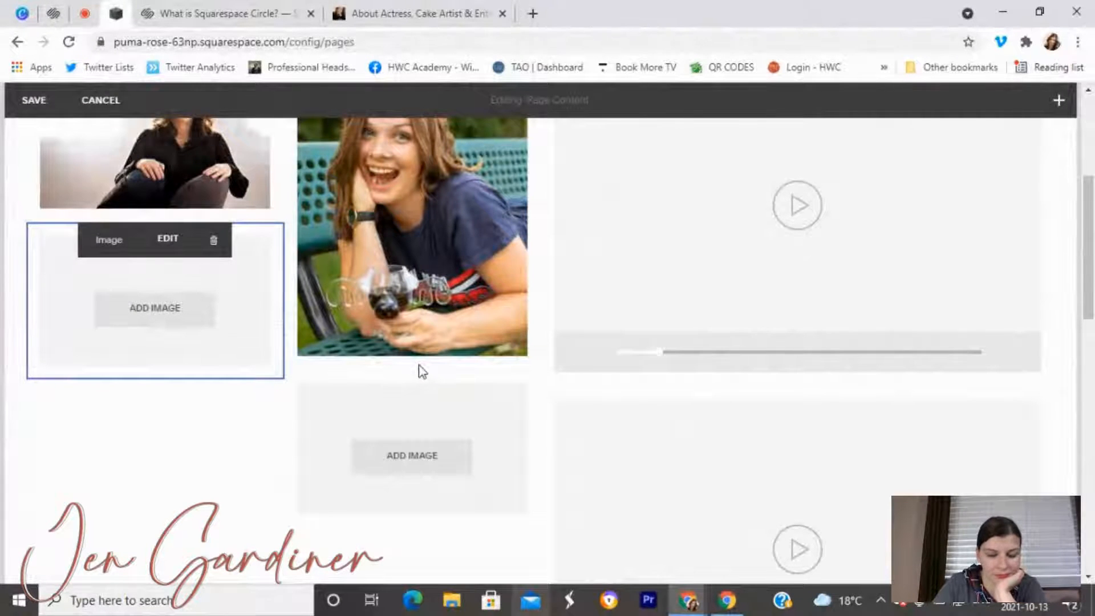
Re-upload the JPEGS-70 park-bench photo through the lower-left block's image settings.
left_click(171, 245)
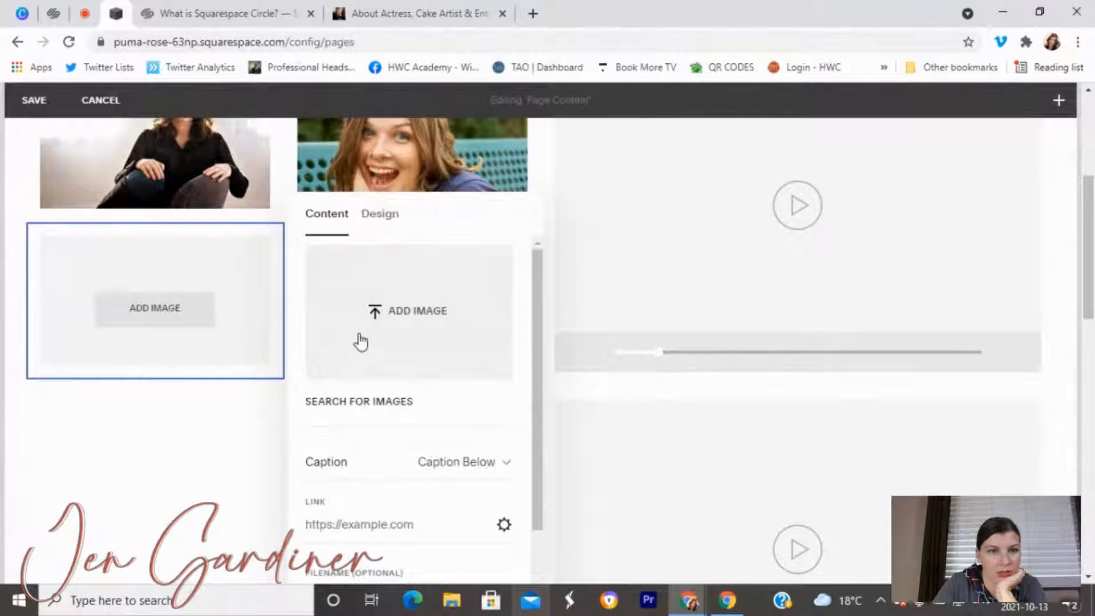
left_click(379, 317)
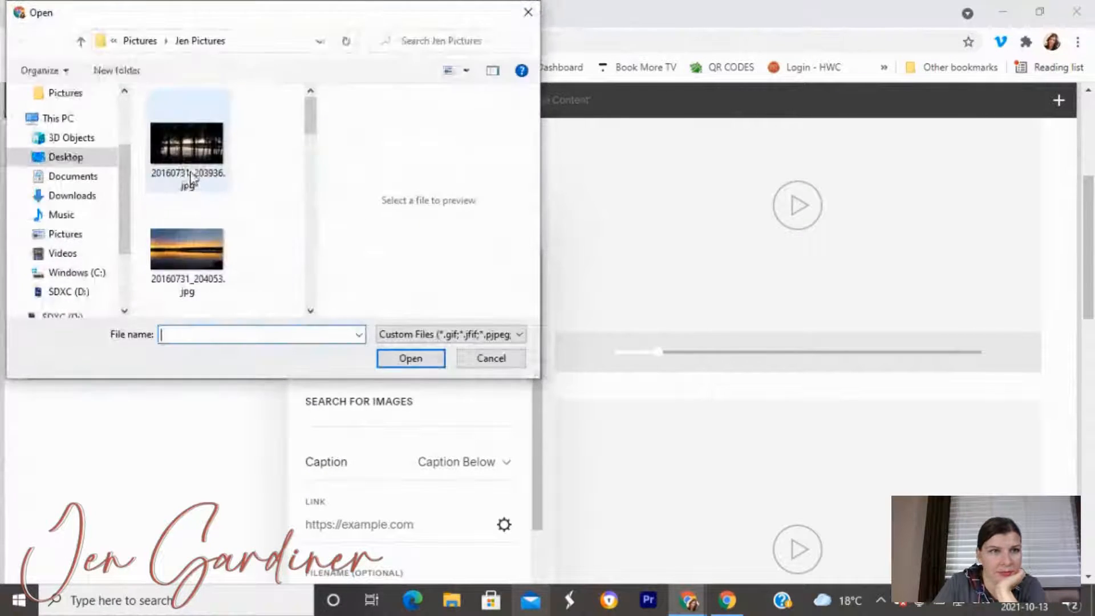
scroll(223, 261, "down", 2)
left_click(224, 267)
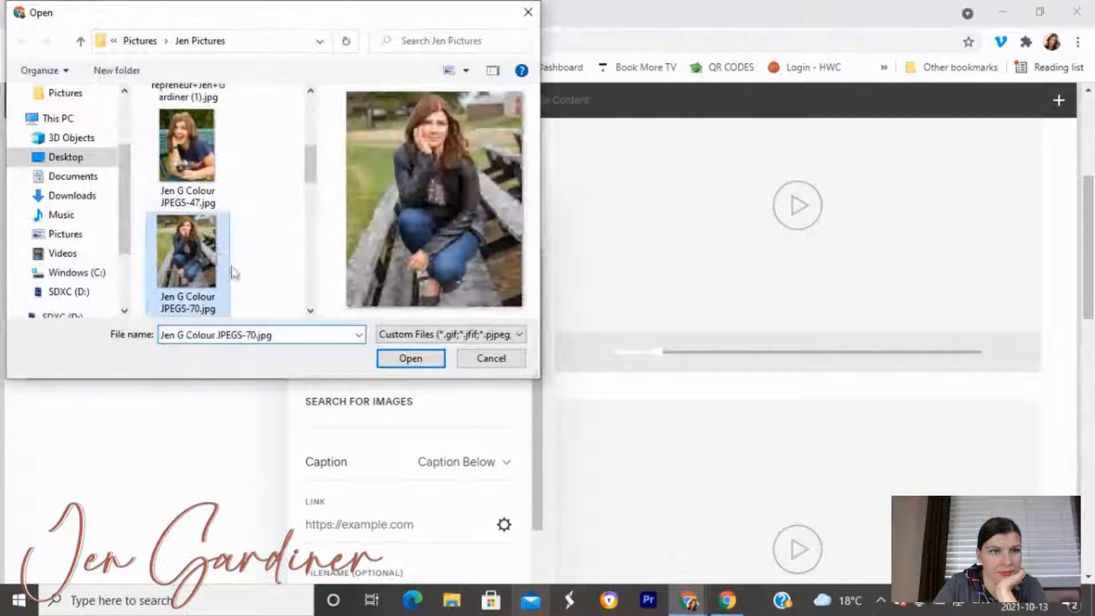
left_click(422, 358)
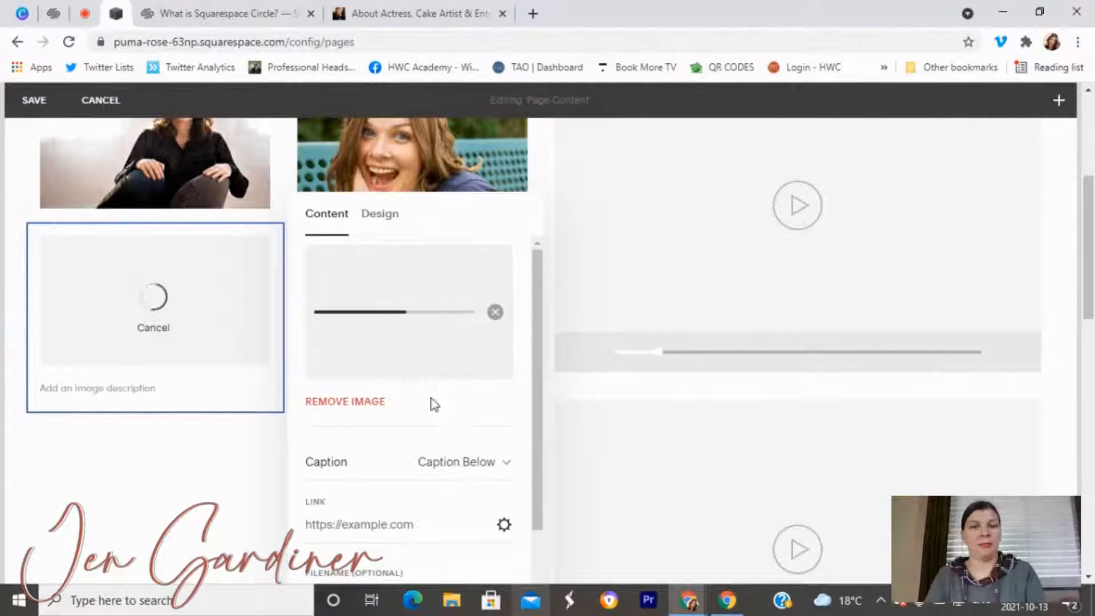
Type the subject's name plus 'Headshot' into the park photo's filename field.
scroll(422, 405, "down", 1)
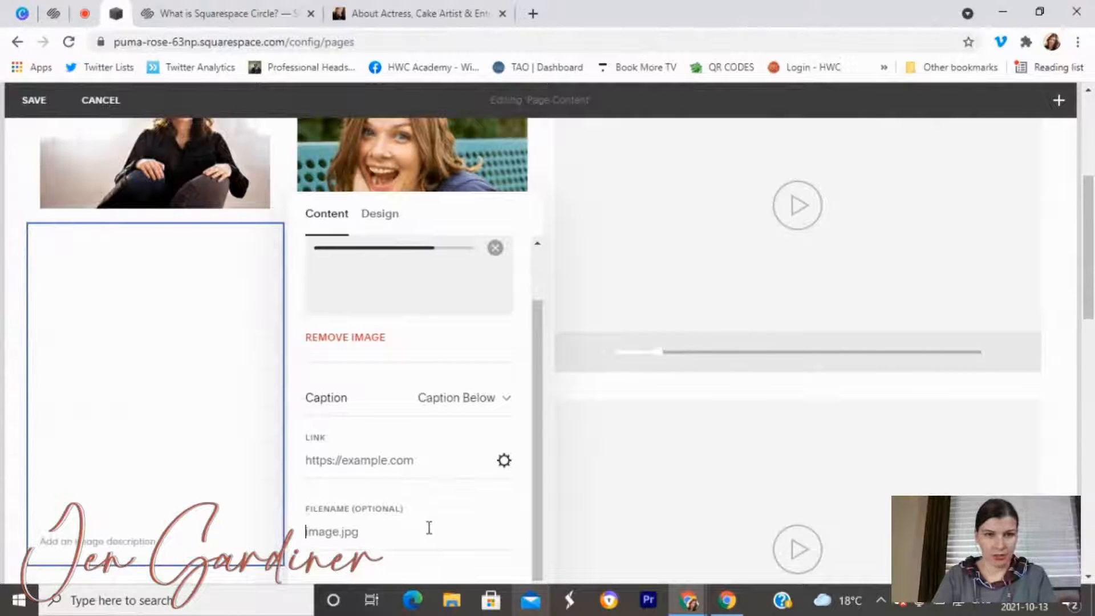
left_click(429, 528)
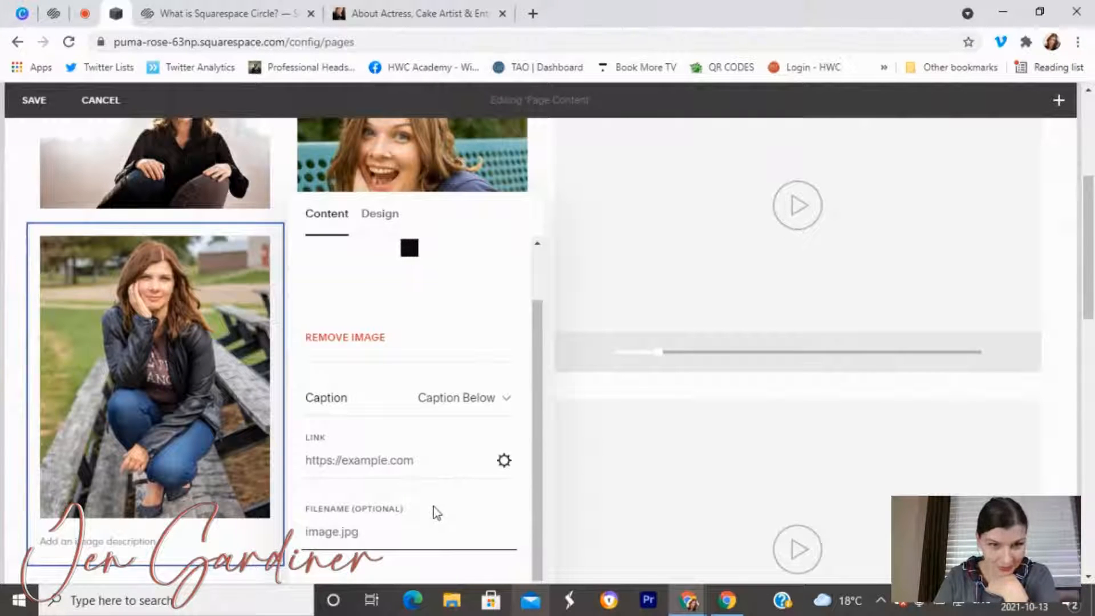
scroll(435, 513, "up", 1)
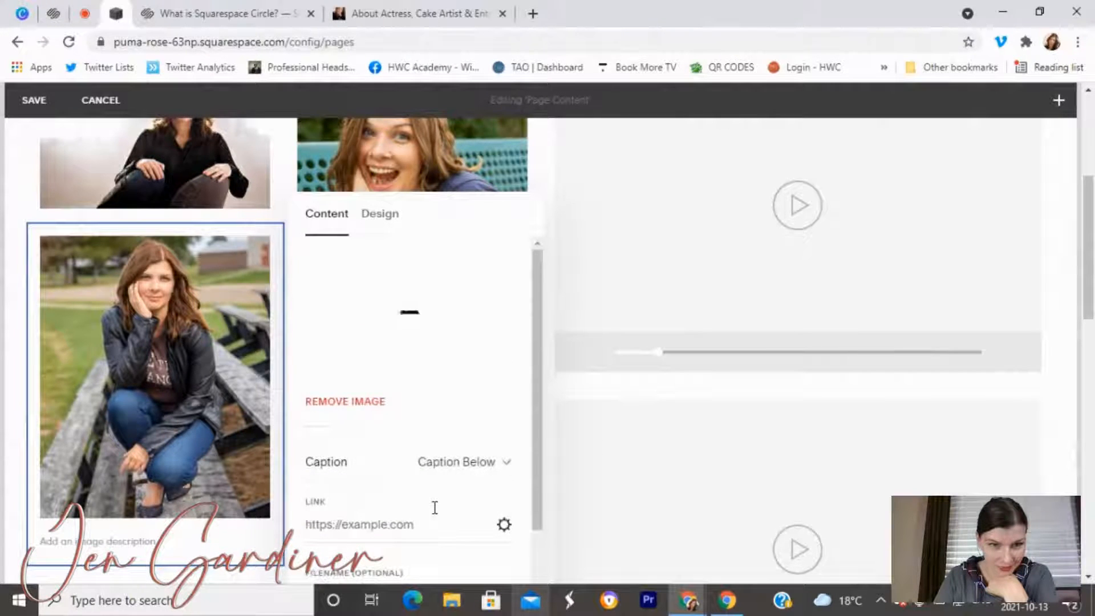
scroll(433, 510, "down", 1)
left_click(437, 538)
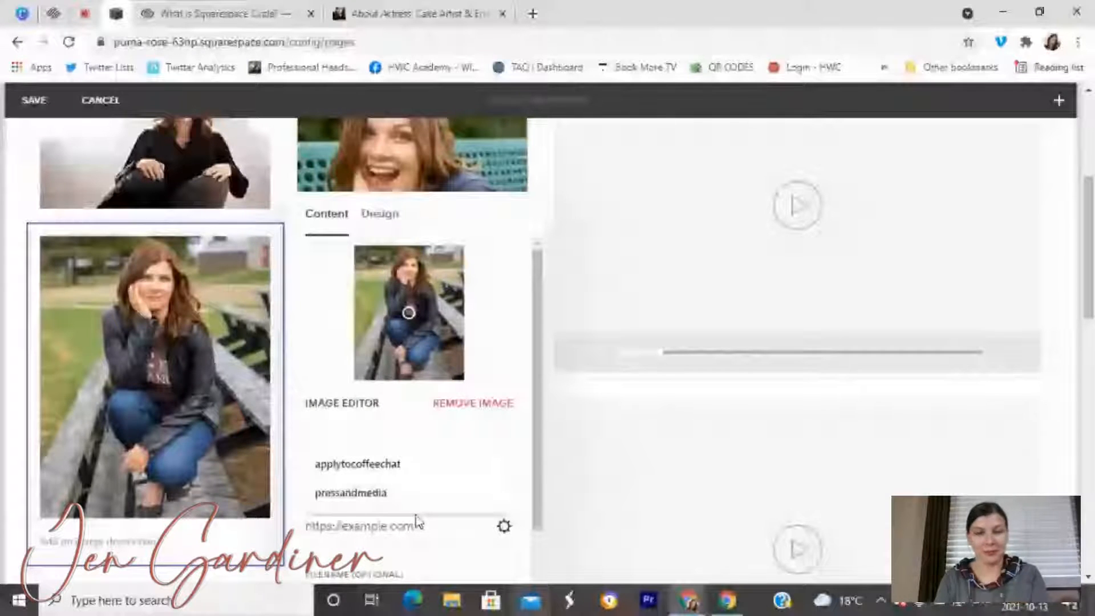
scroll(415, 520, "down", 1)
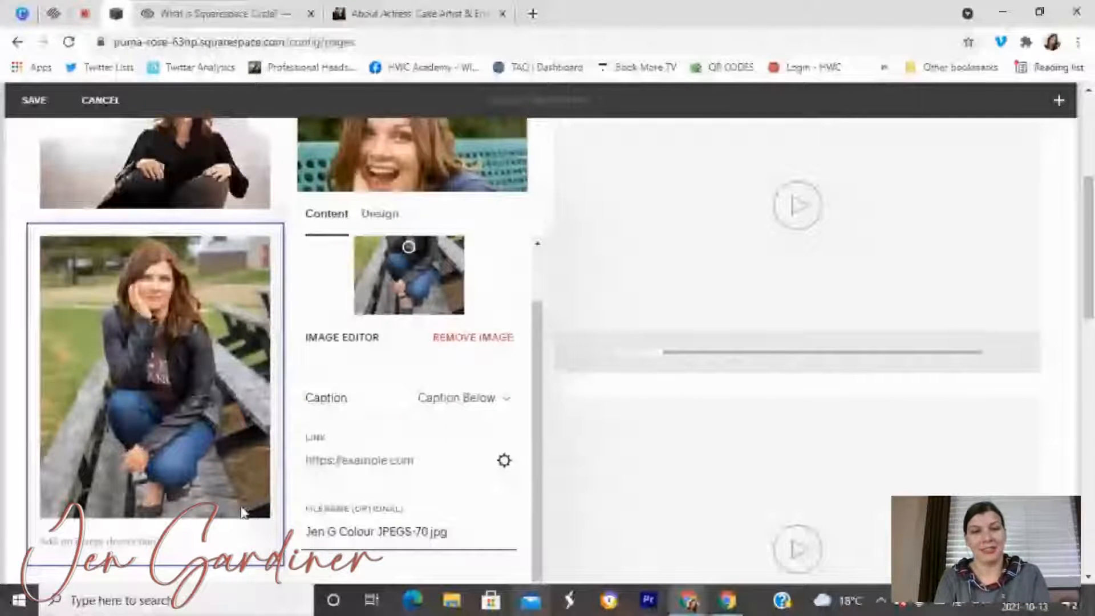
Upload the white-shirt headshot JPEG into the empty fourth image block, completing the 2×2 grid.
left_click(594, 515)
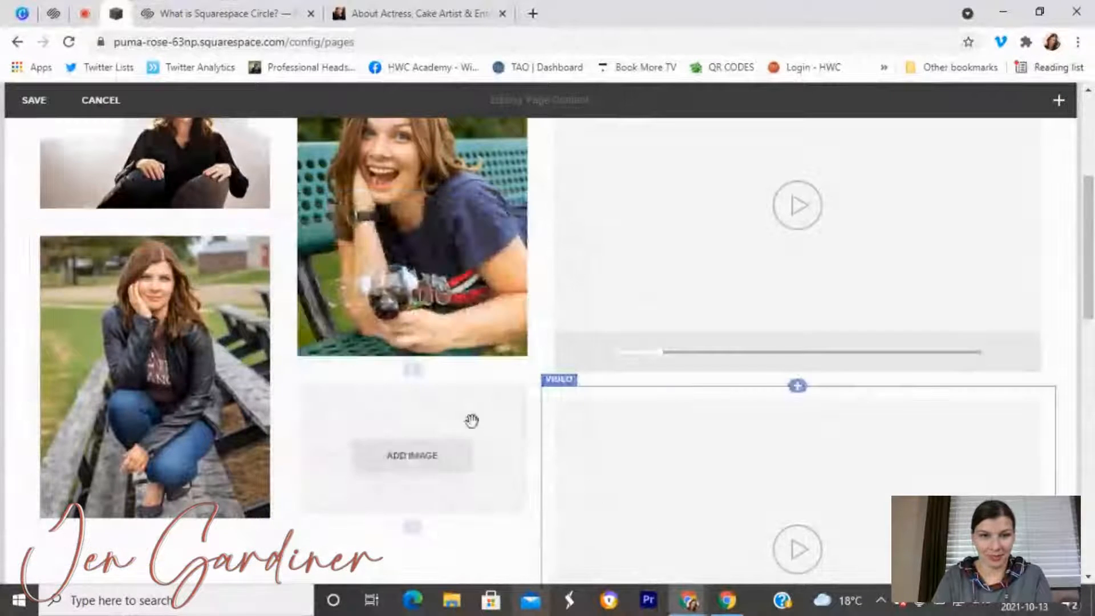
left_click(444, 463)
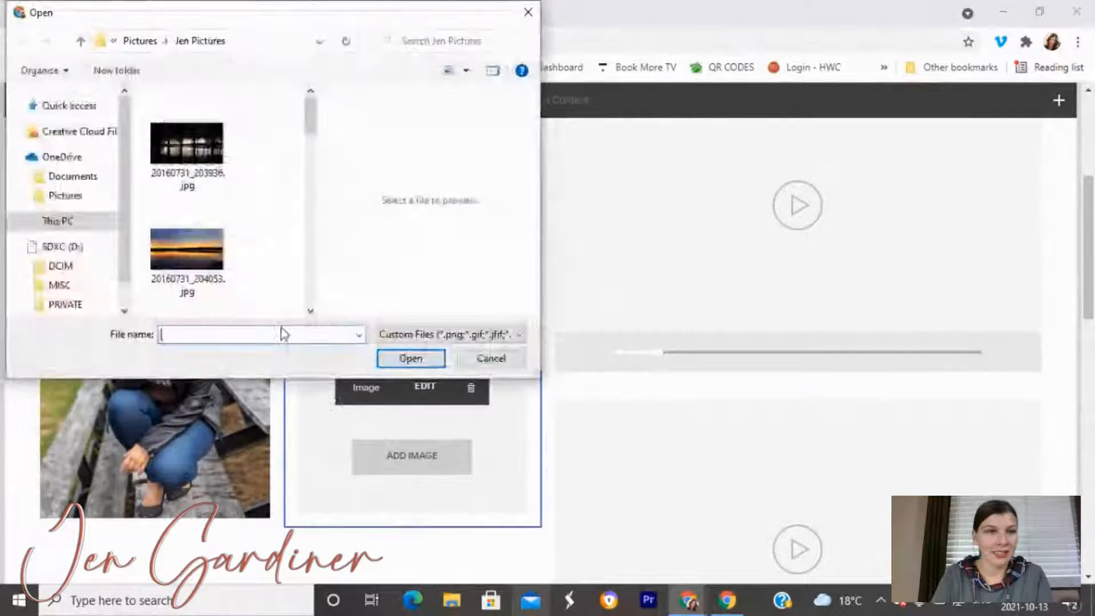
scroll(228, 244, "down", 5)
scroll(227, 245, "down", 1)
left_click(187, 150)
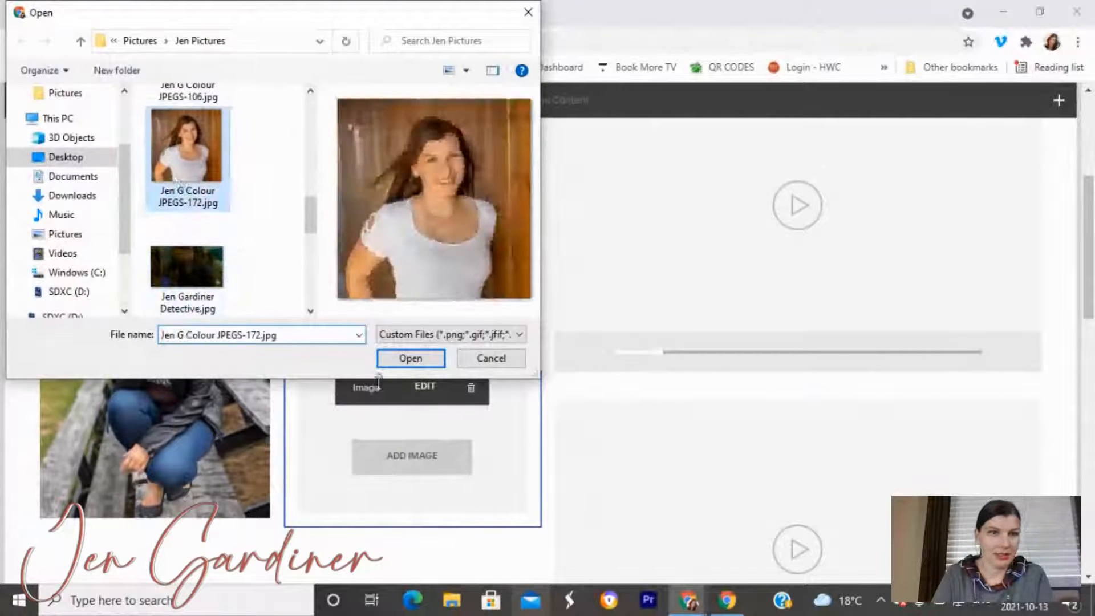
left_click(416, 364)
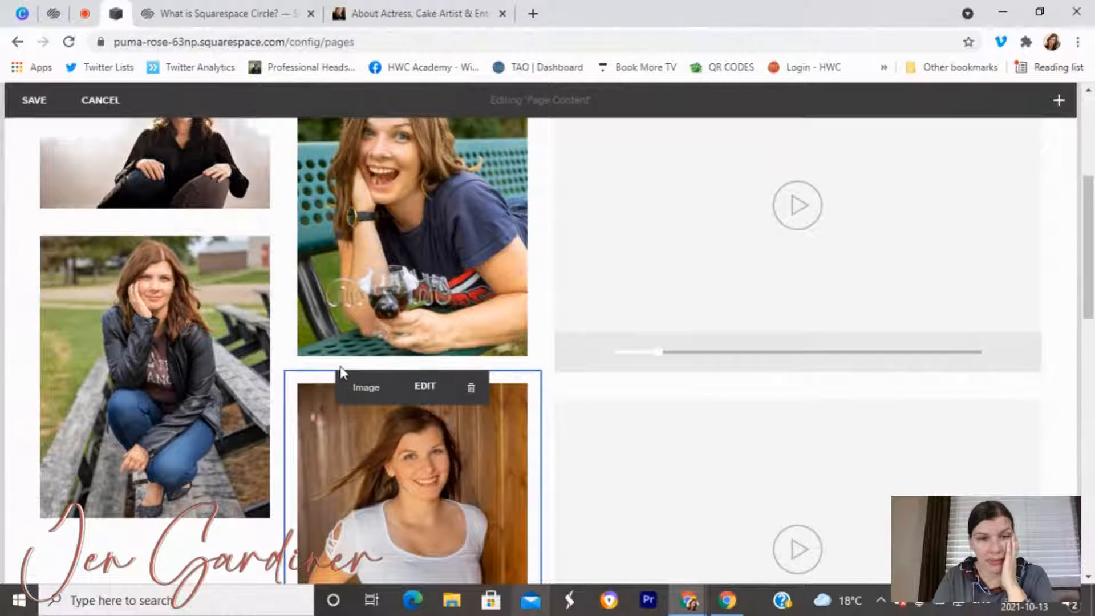
scroll(342, 372, "down", 1)
scroll(339, 372, "down", 2)
scroll(340, 373, "up", 4)
scroll(340, 373, "down", 1)
scroll(340, 373, "down", 2)
scroll(308, 416, "up", 1)
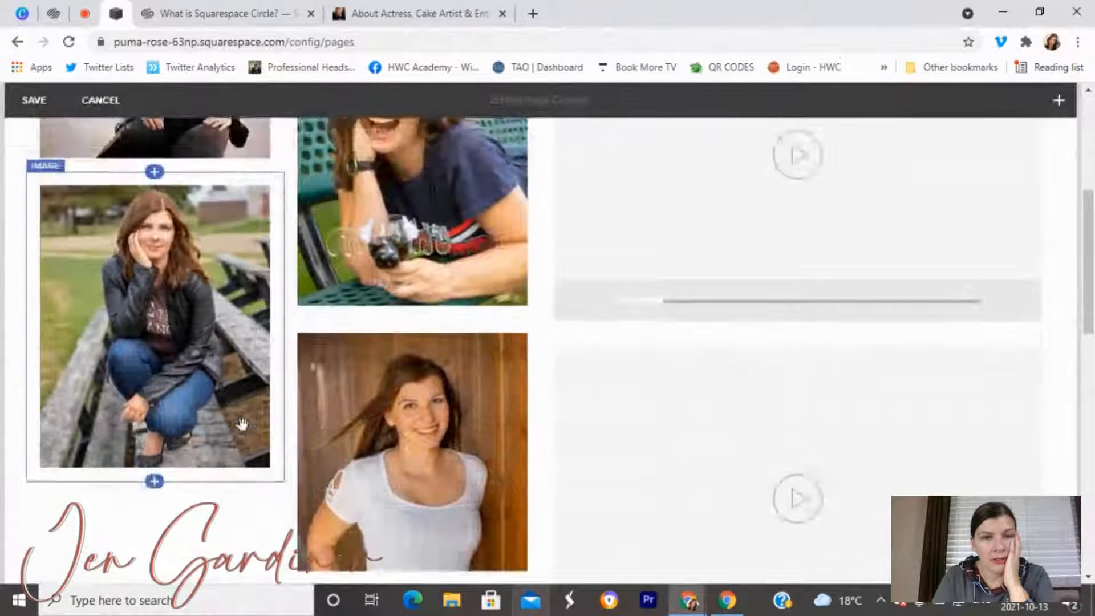
scroll(305, 422, "down", 1)
Replace the white-shirt image's filename with the subject's name and close its settings.
left_click(422, 326)
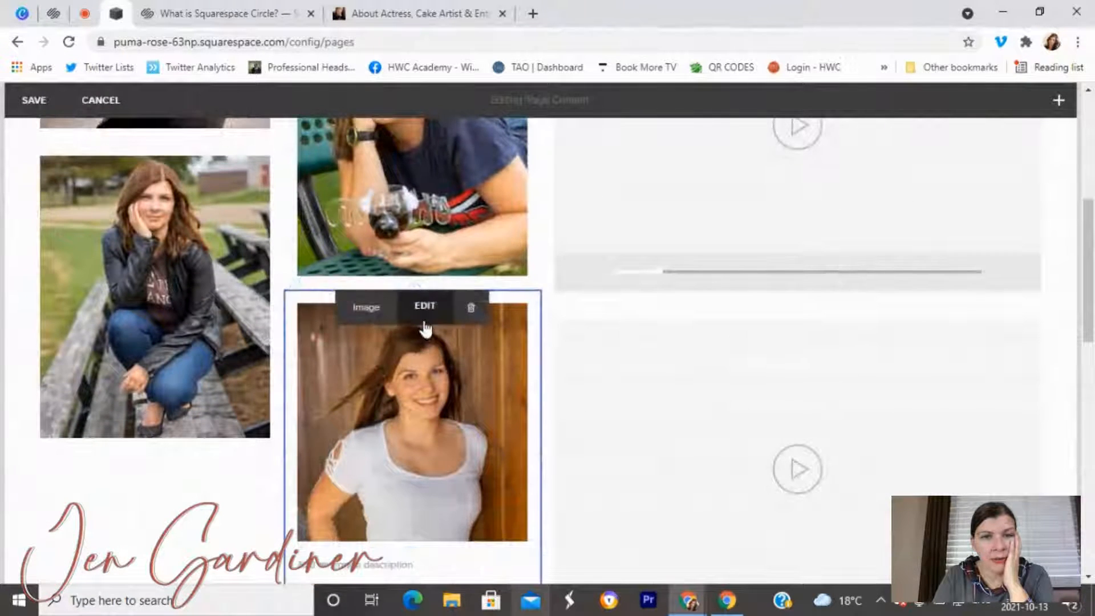
left_click(421, 330)
scroll(627, 444, "down", 1)
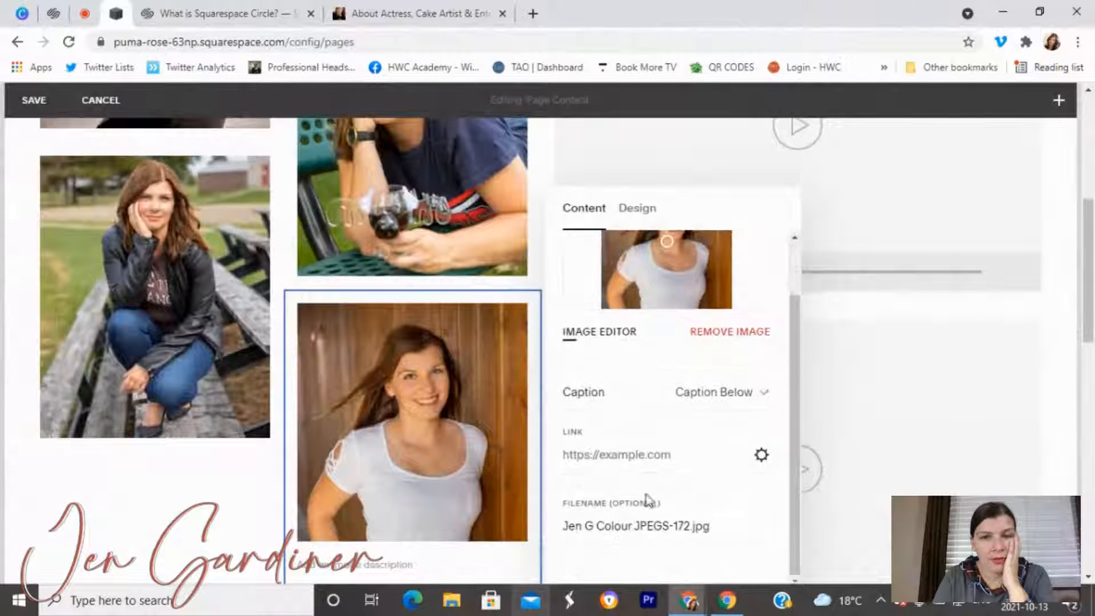
left_click_drag(724, 527, 572, 509)
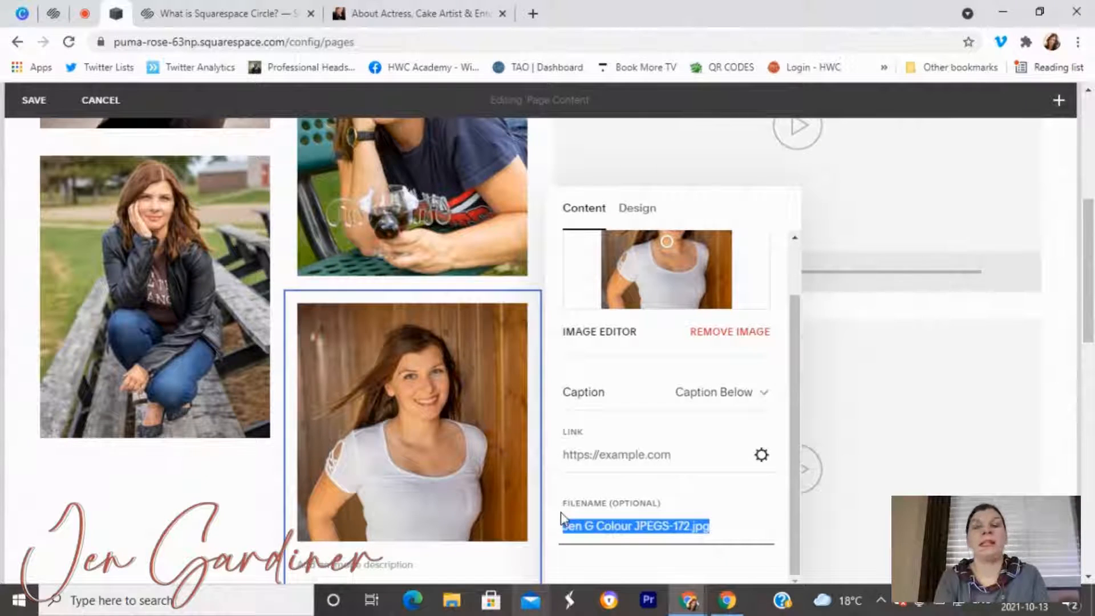
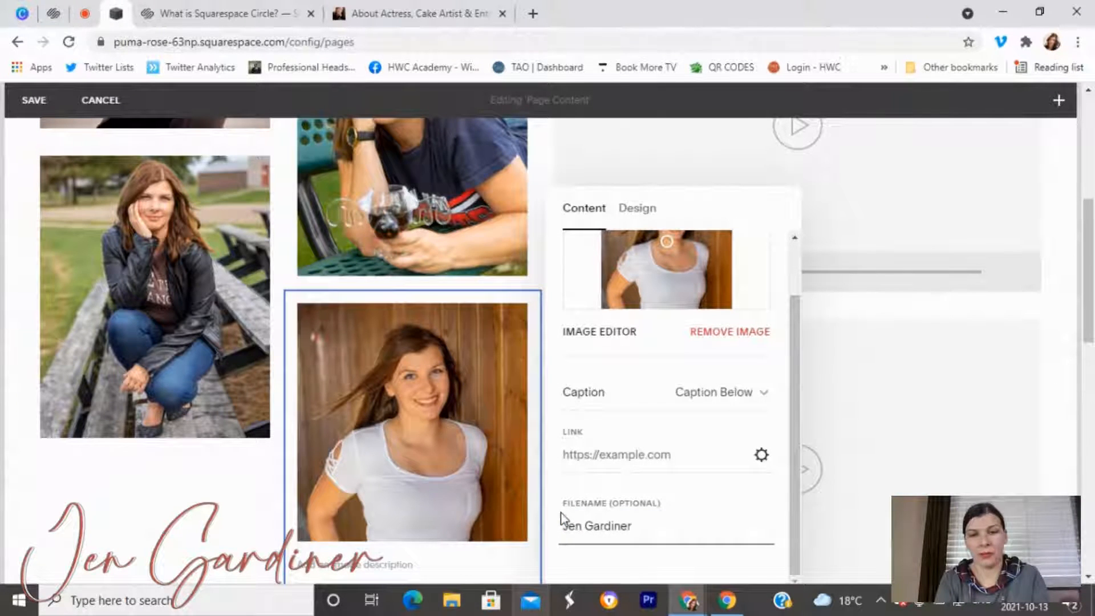
left_click(209, 516)
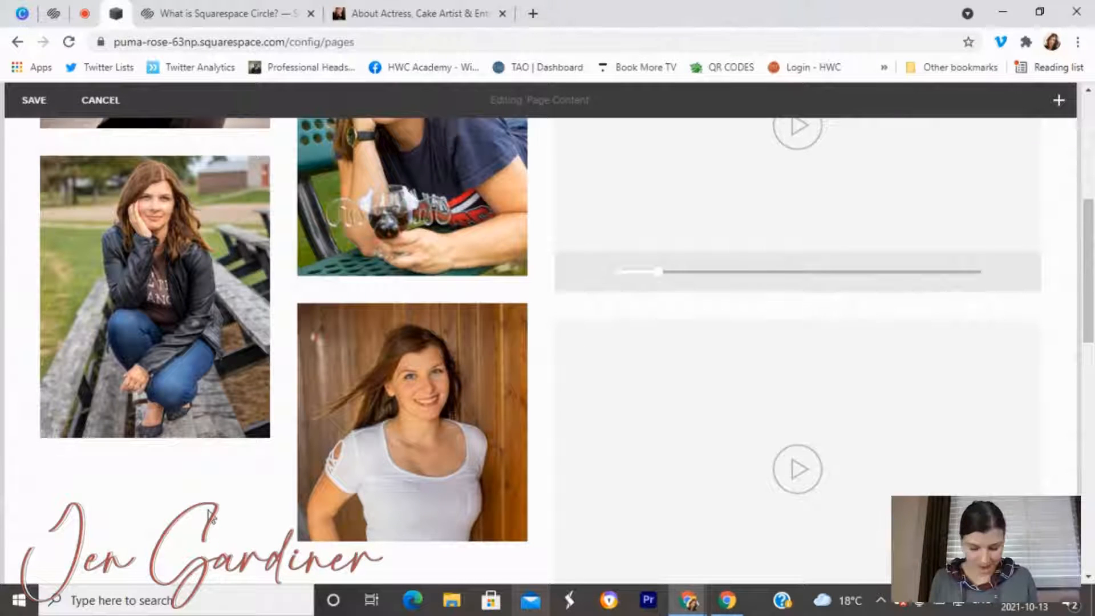
scroll(276, 415, "up", 5)
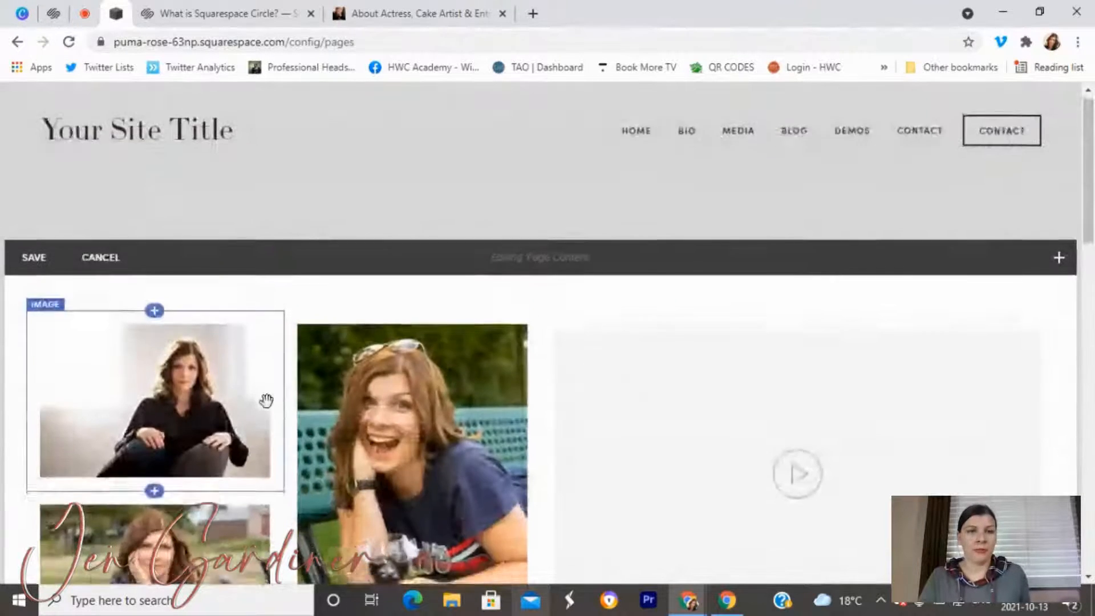
scroll(266, 400, "down", 4)
scroll(265, 399, "down", 2)
scroll(231, 328, "up", 4)
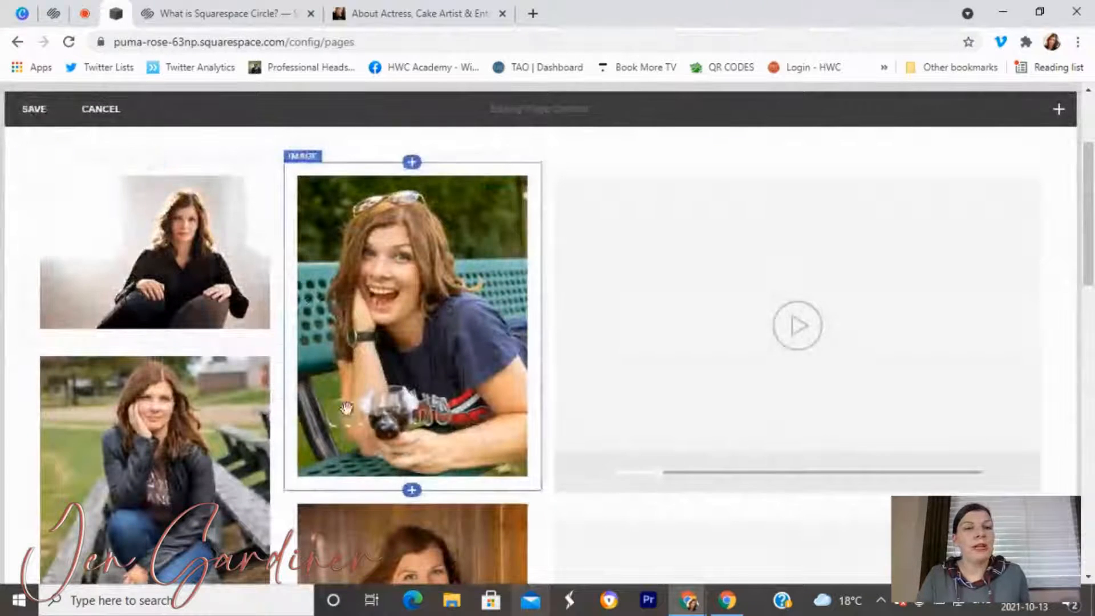
scroll(256, 342, "down", 4)
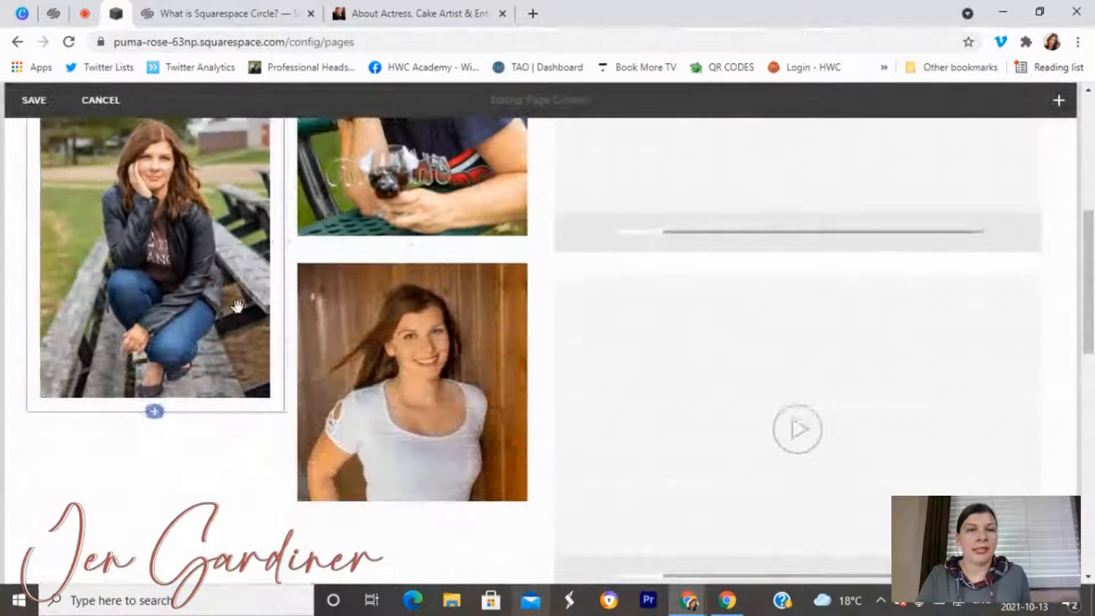
scroll(277, 350, "up", 7)
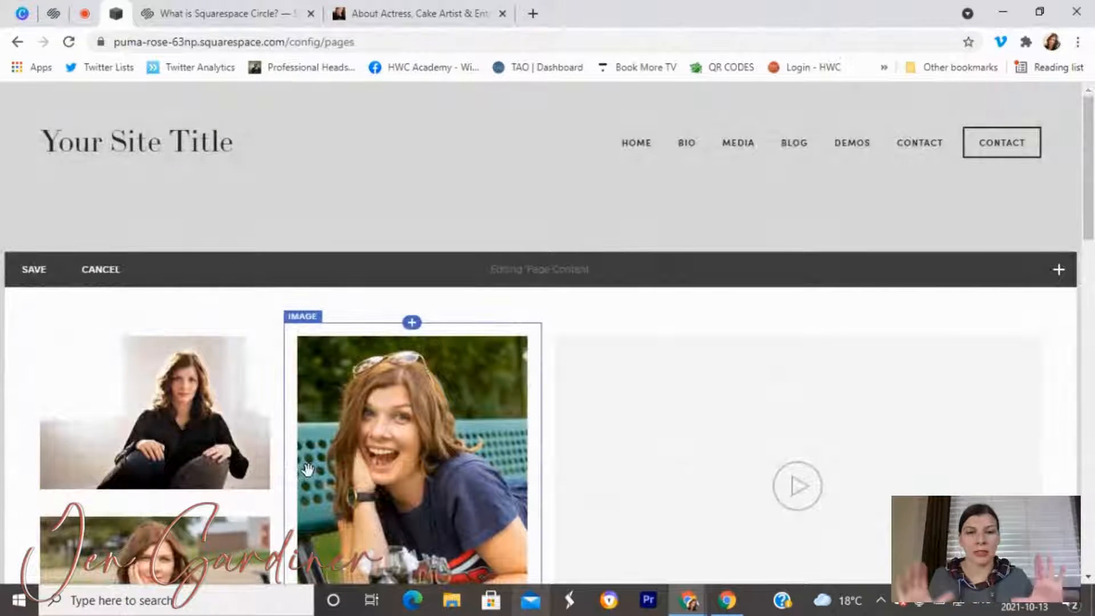
left_click(422, 13)
scroll(591, 162, "up", 3)
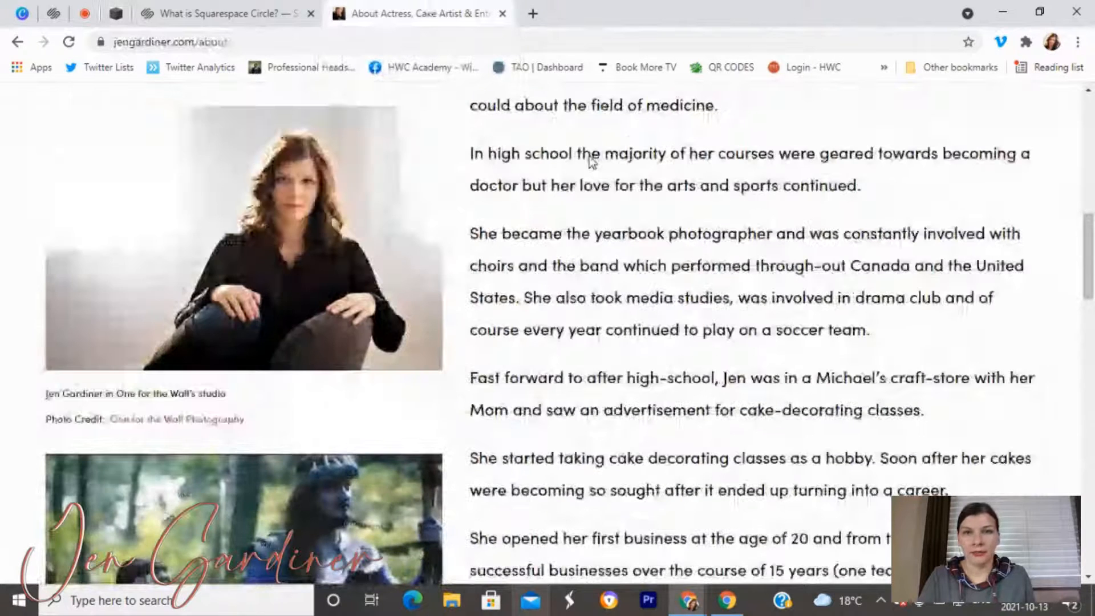
scroll(591, 162, "up", 5)
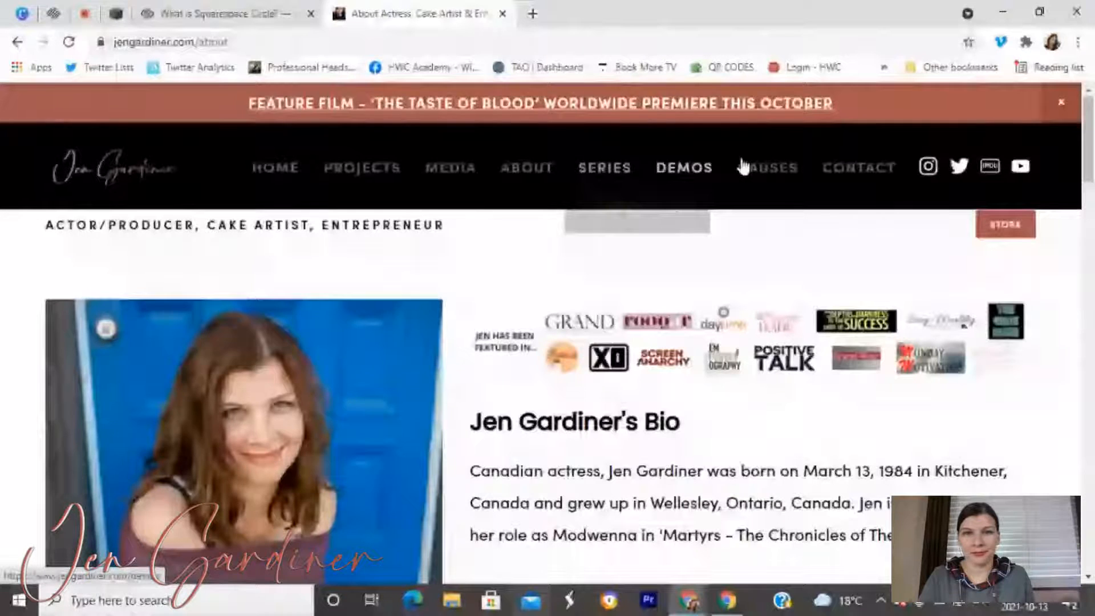
left_click(467, 181)
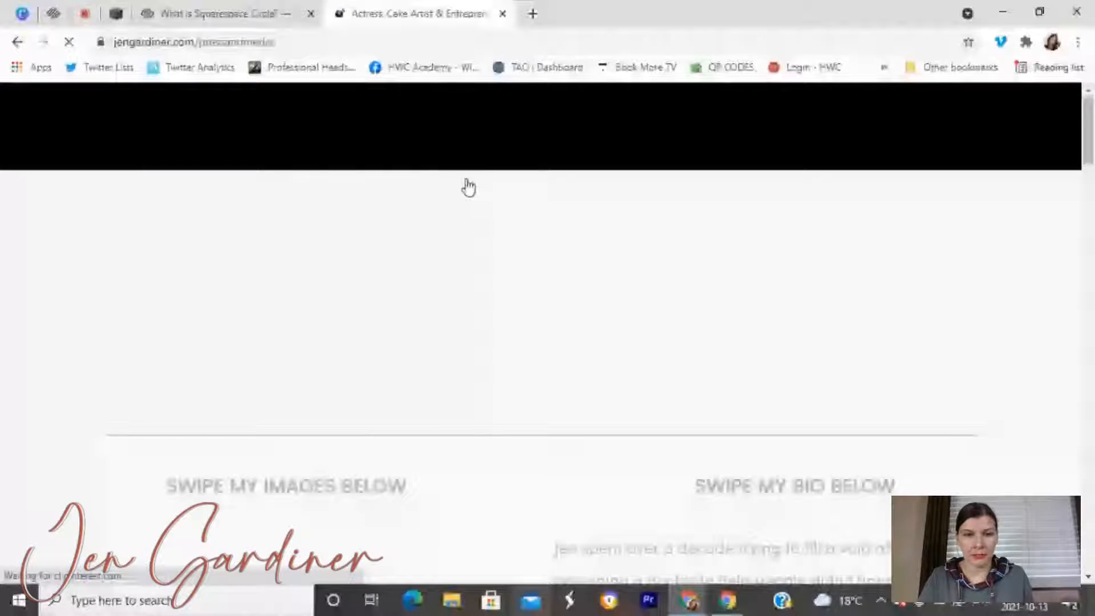
scroll(435, 357, "down", 5)
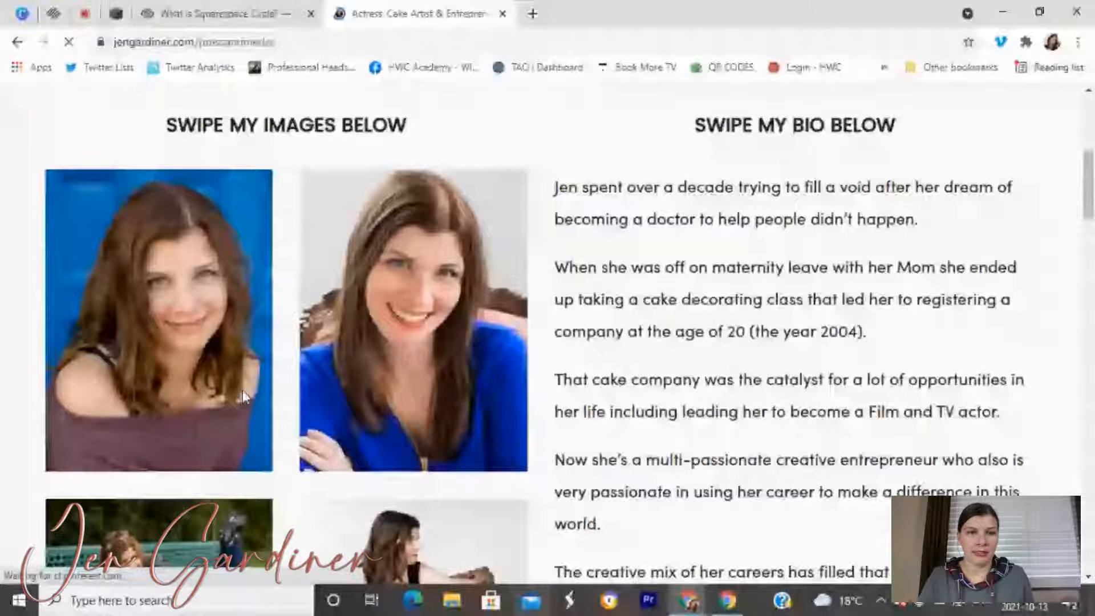
scroll(427, 345, "down", 3)
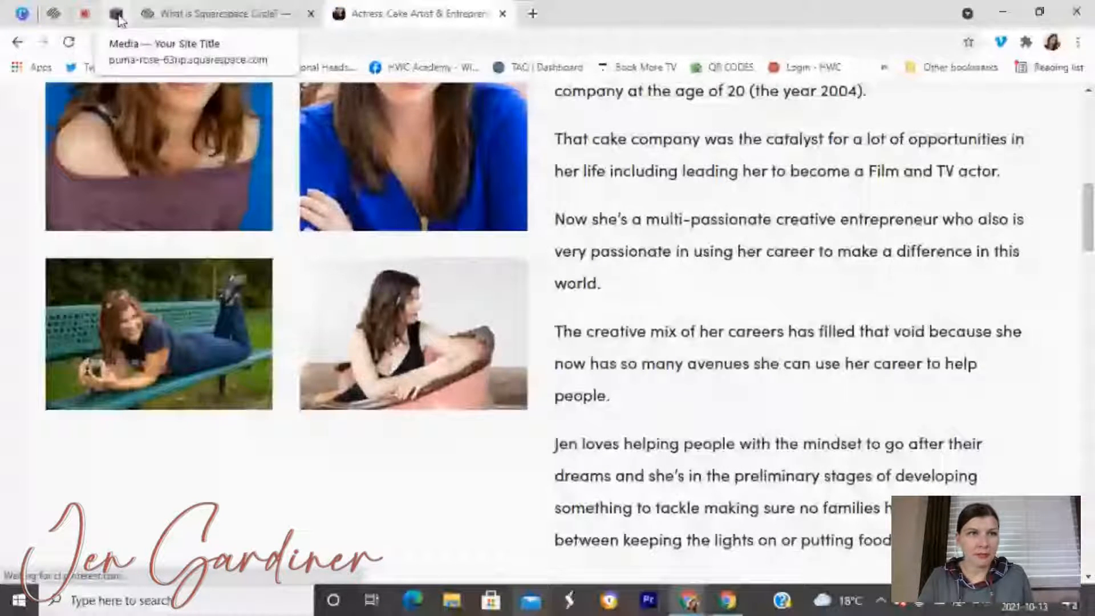
scroll(188, 219, "up", 3)
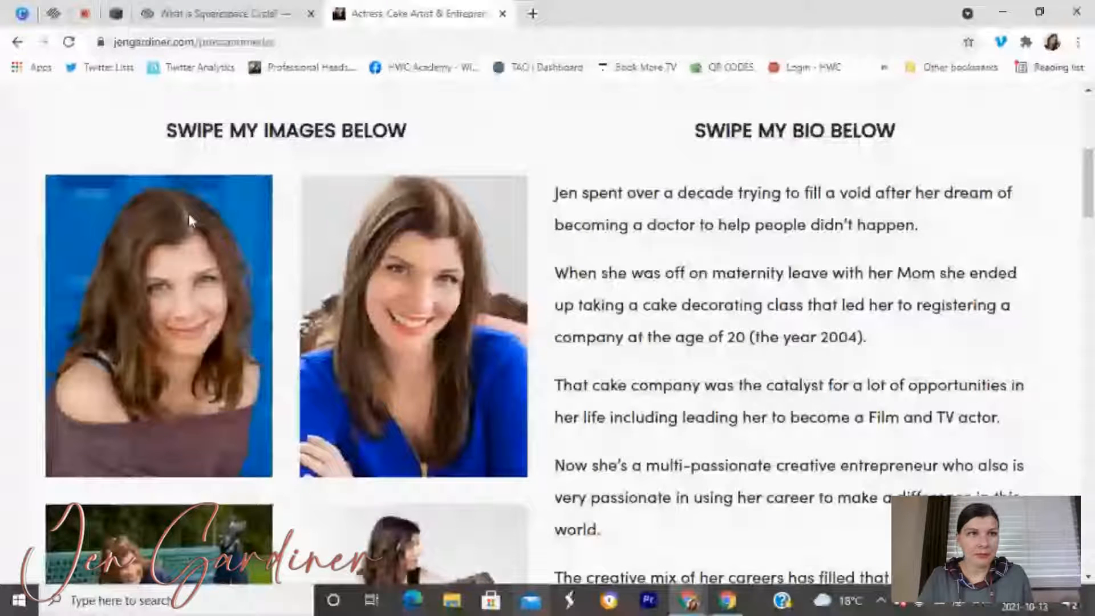
scroll(189, 221, "up", 1)
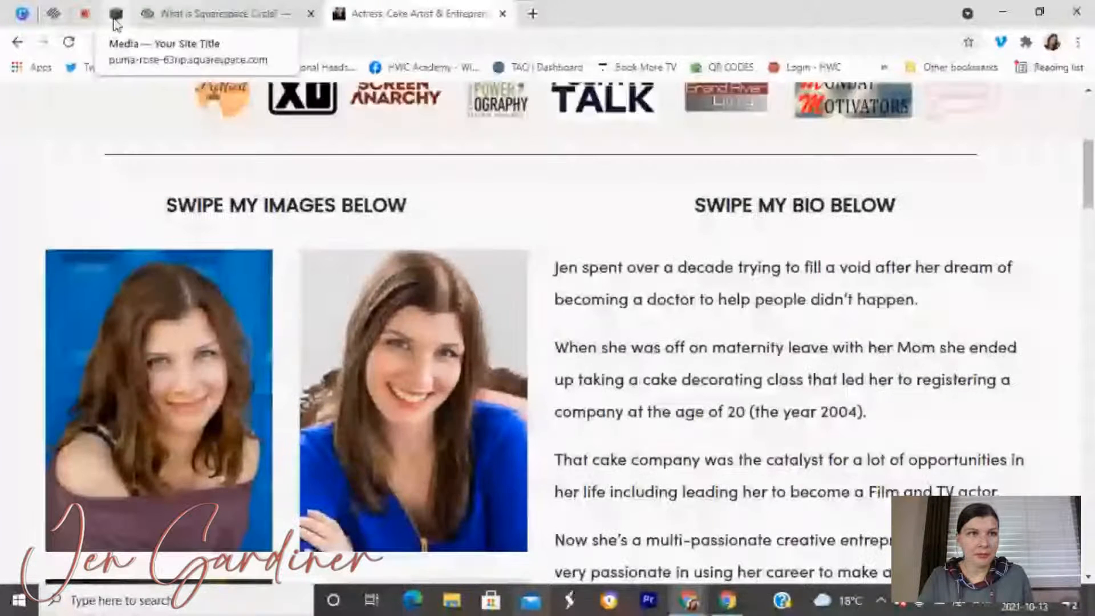
left_click(116, 15)
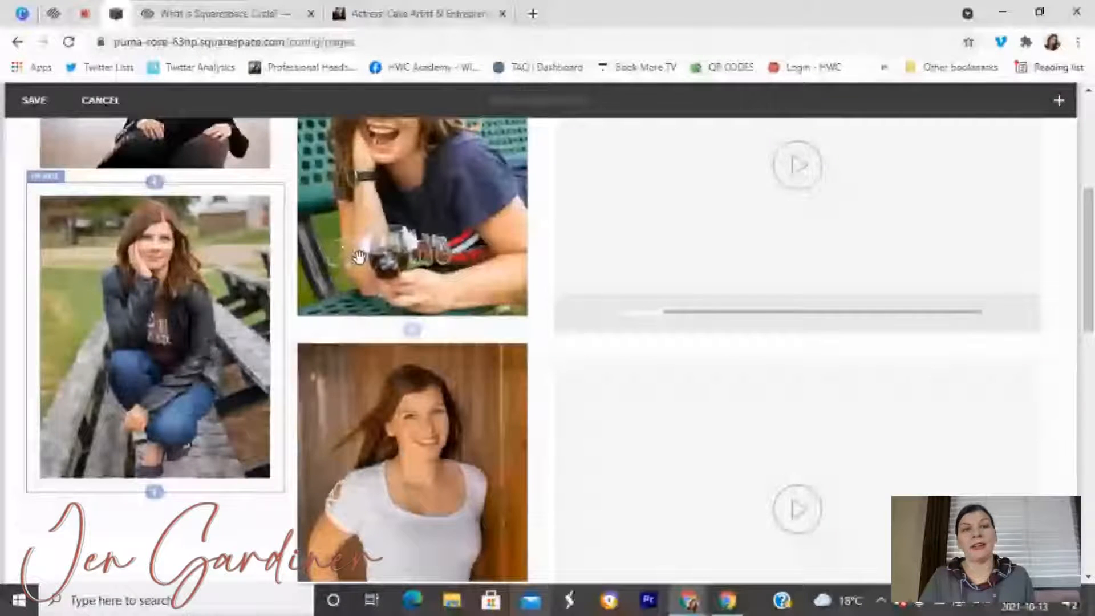
Open the first video block's settings to show its Video URL field.
scroll(445, 422, "down", 3)
scroll(446, 422, "up", 9)
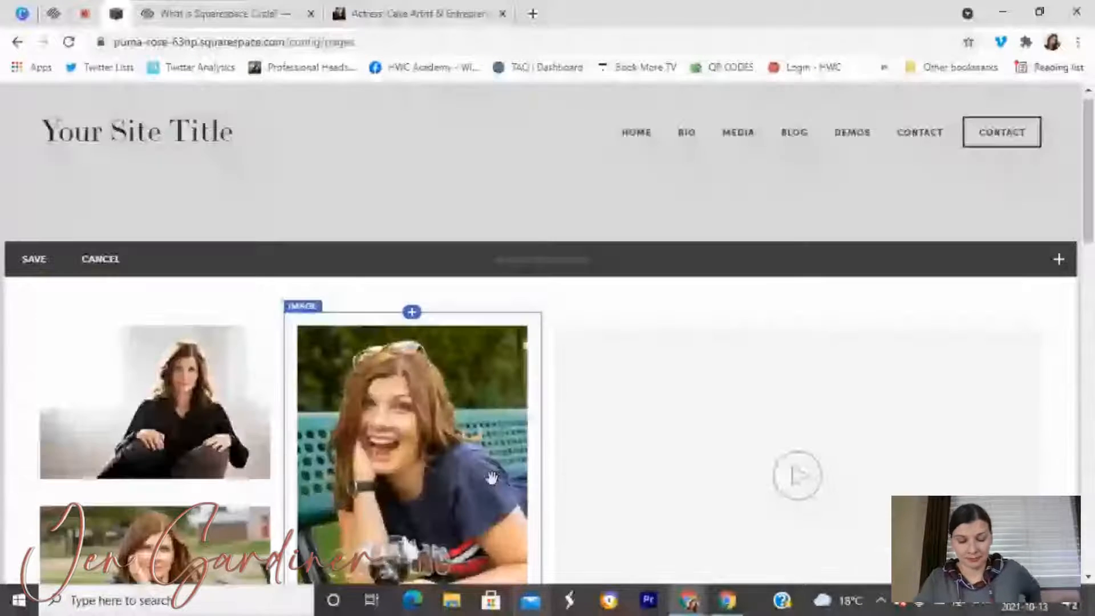
scroll(513, 456, "down", 1)
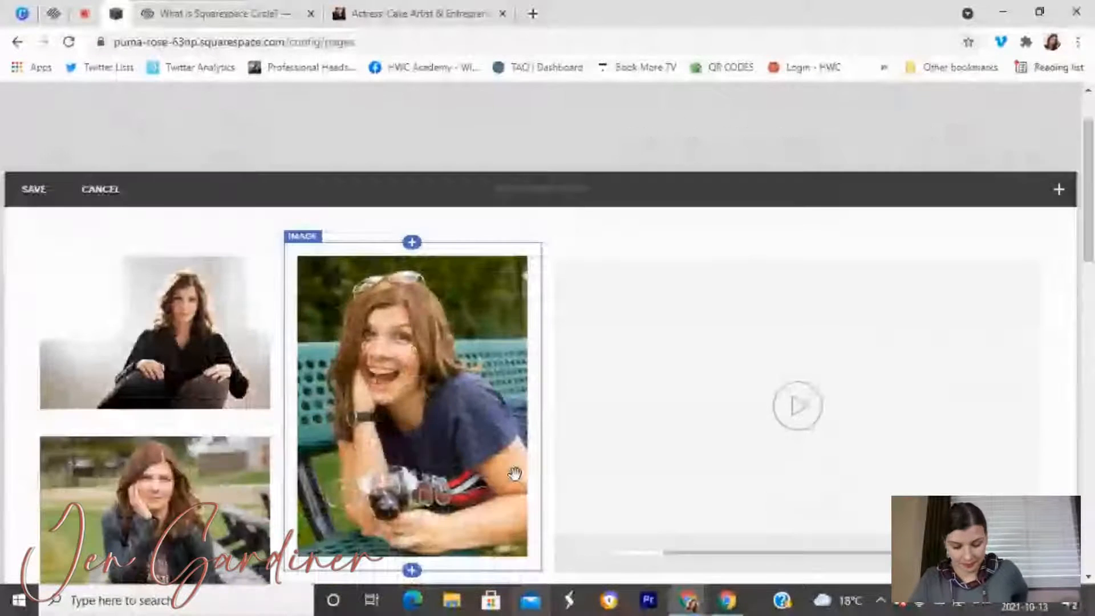
left_click(607, 350)
left_click(801, 267)
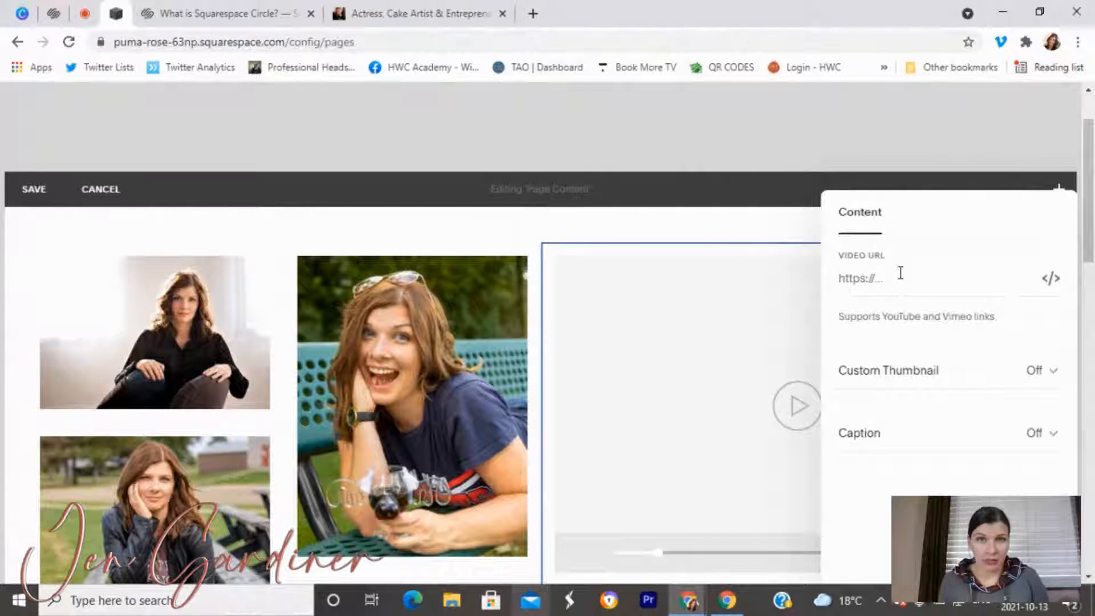
Load YouTube in a new browser tab.
key("ctrl+t")
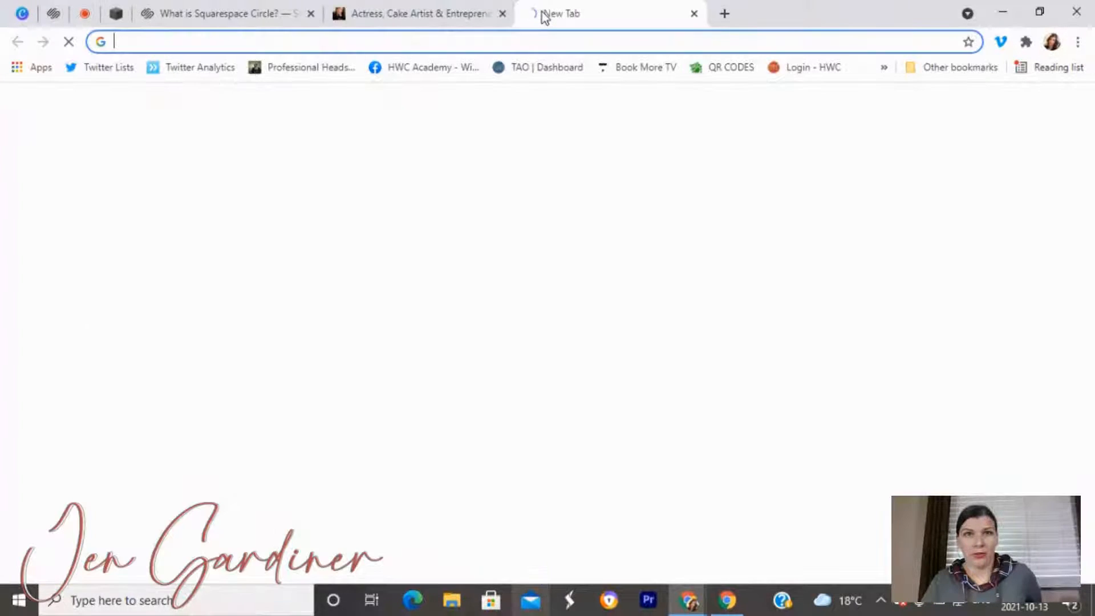
type("yout")
key("Return")
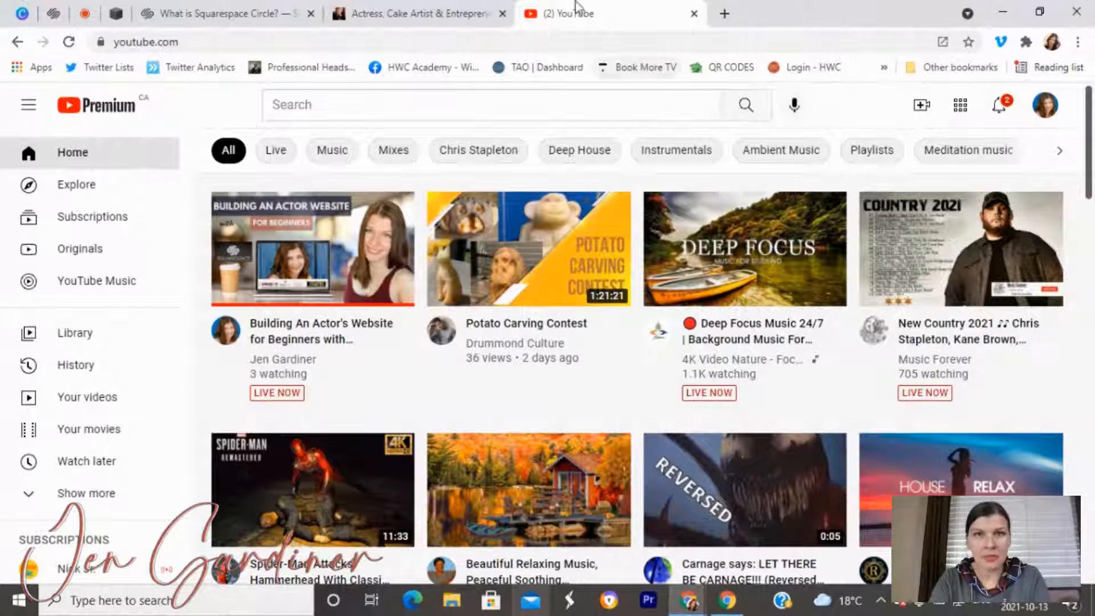
From the subject's channel, open and pause the Dead Space short film clip and select its URL.
left_click(1045, 105)
left_click(900, 186)
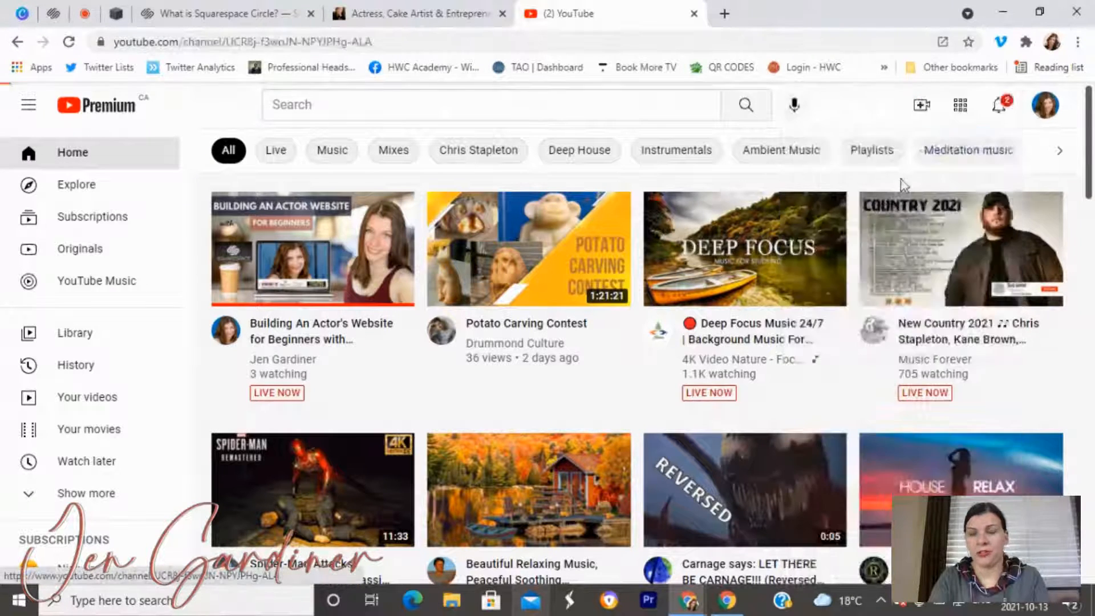
scroll(727, 322, "down", 2)
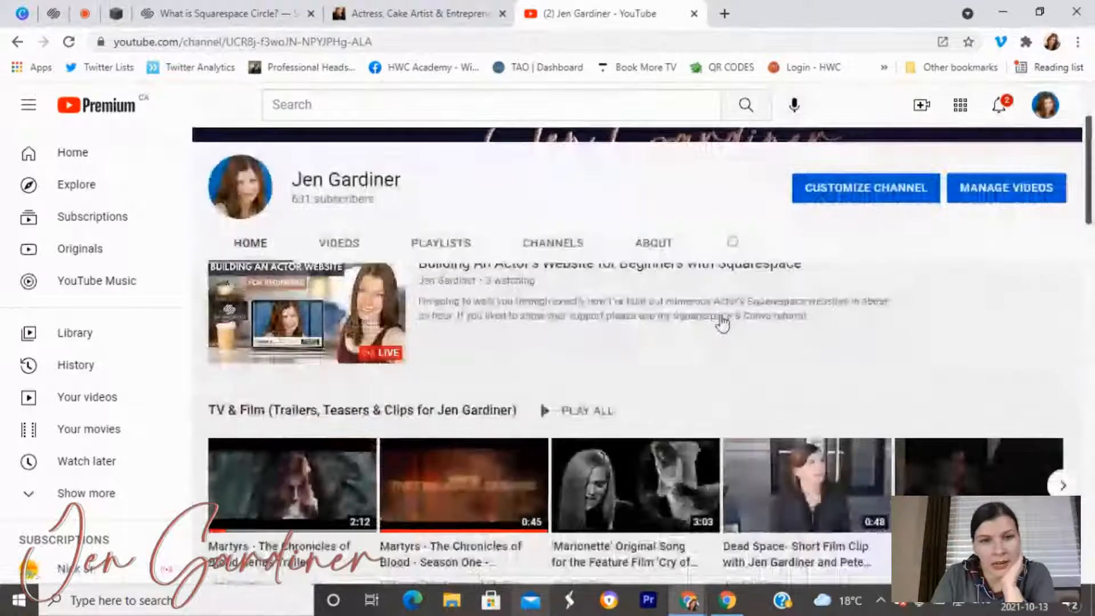
scroll(722, 322, "down", 3)
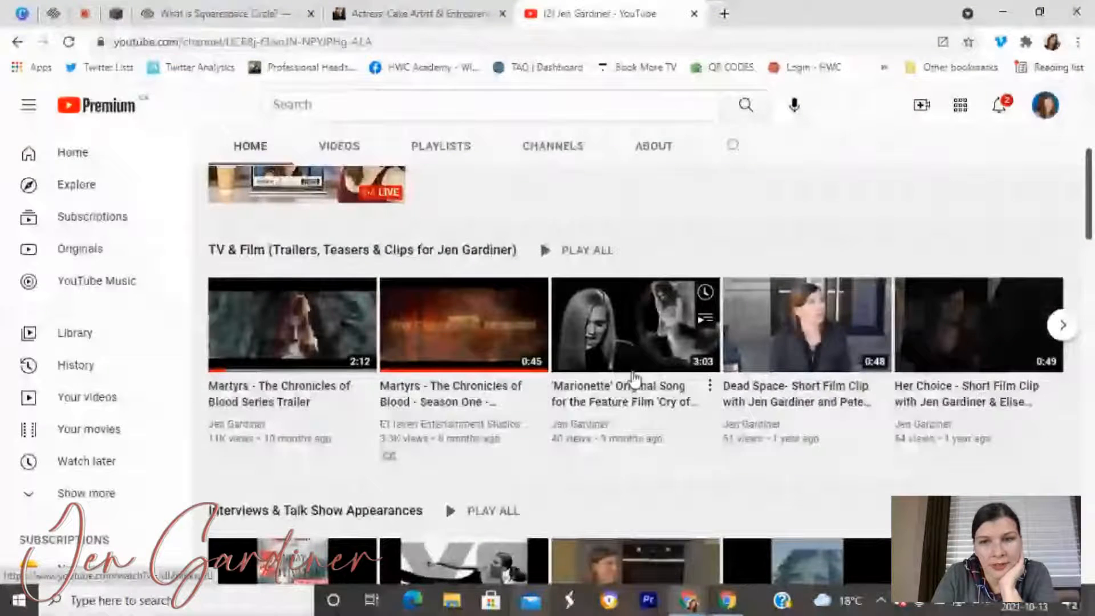
left_click(821, 404)
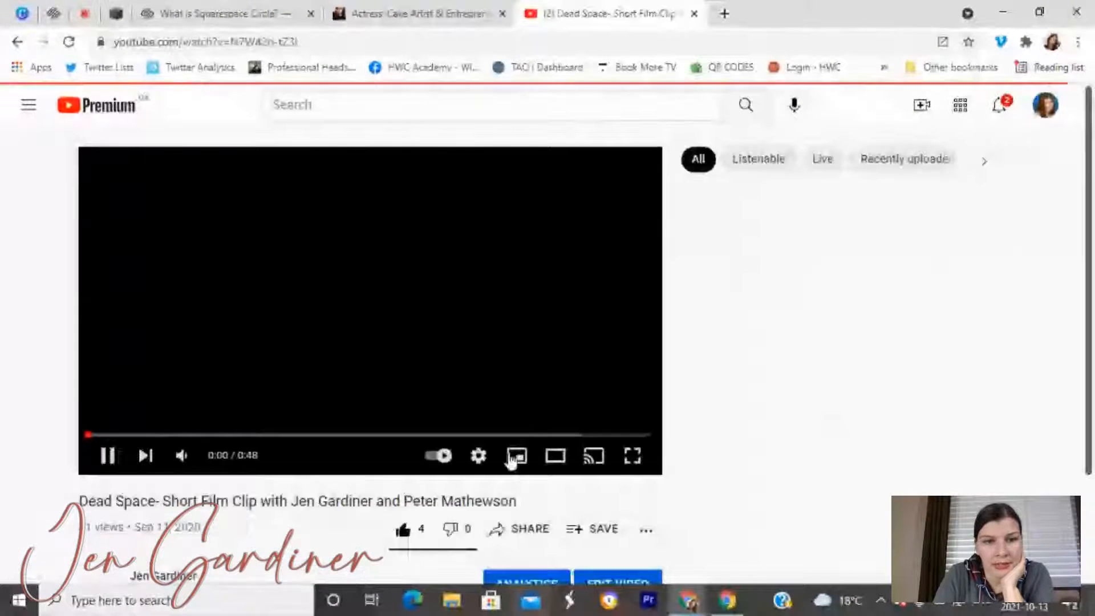
scroll(501, 487, "down", 1)
left_click(108, 375)
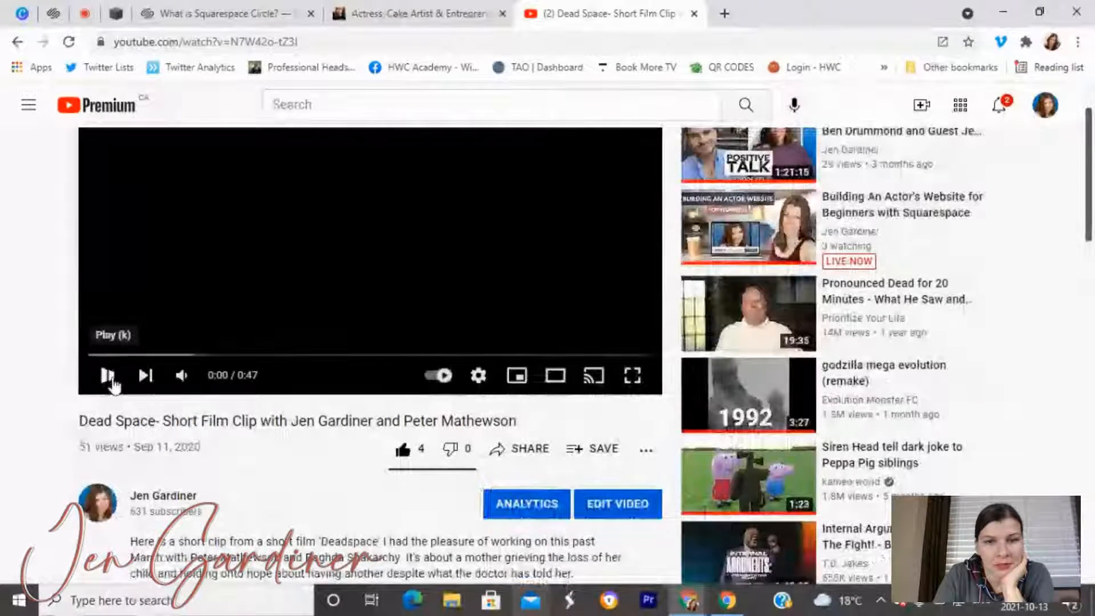
left_click(239, 44)
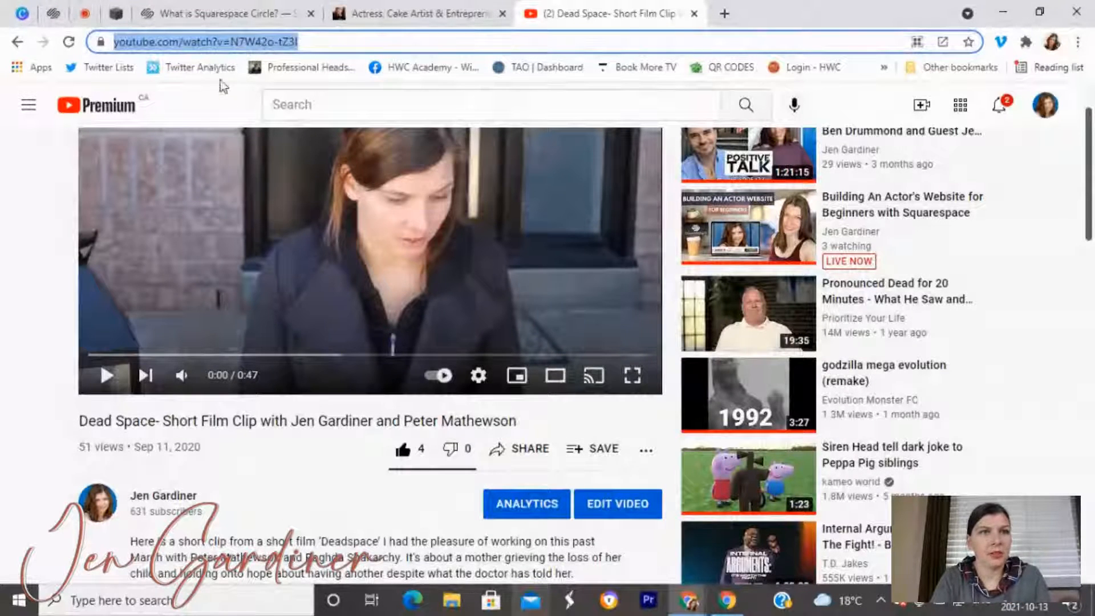
Paste the Dead Space clip's YouTube link into the video block, leaving Custom Thumbnail off.
left_click(109, 11)
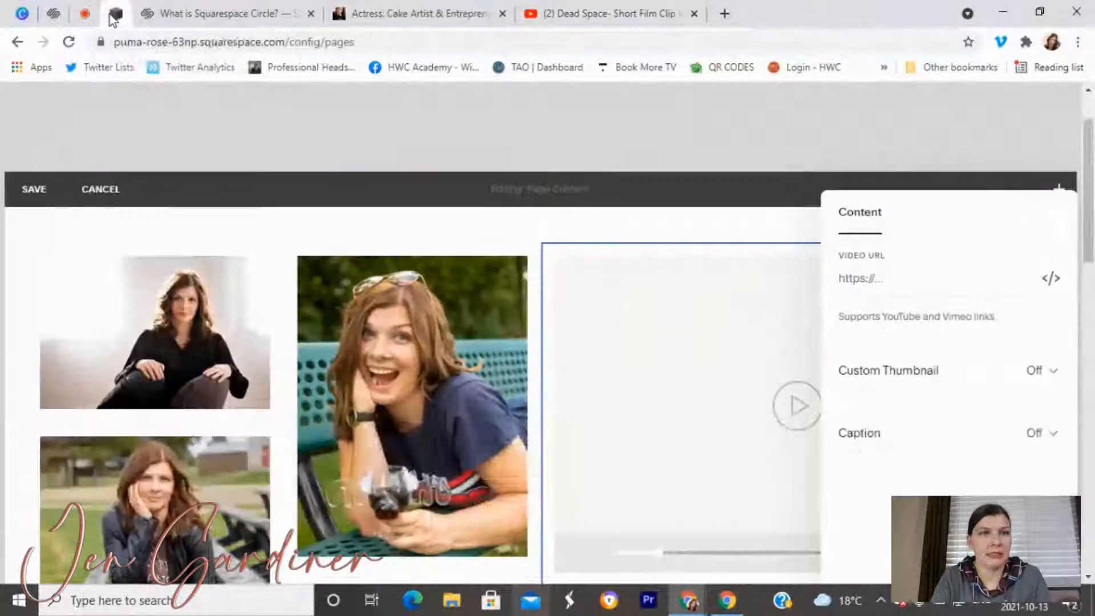
left_click(869, 280)
type("https://www.youtube.com/watch?v=N7W42o-tZ3I")
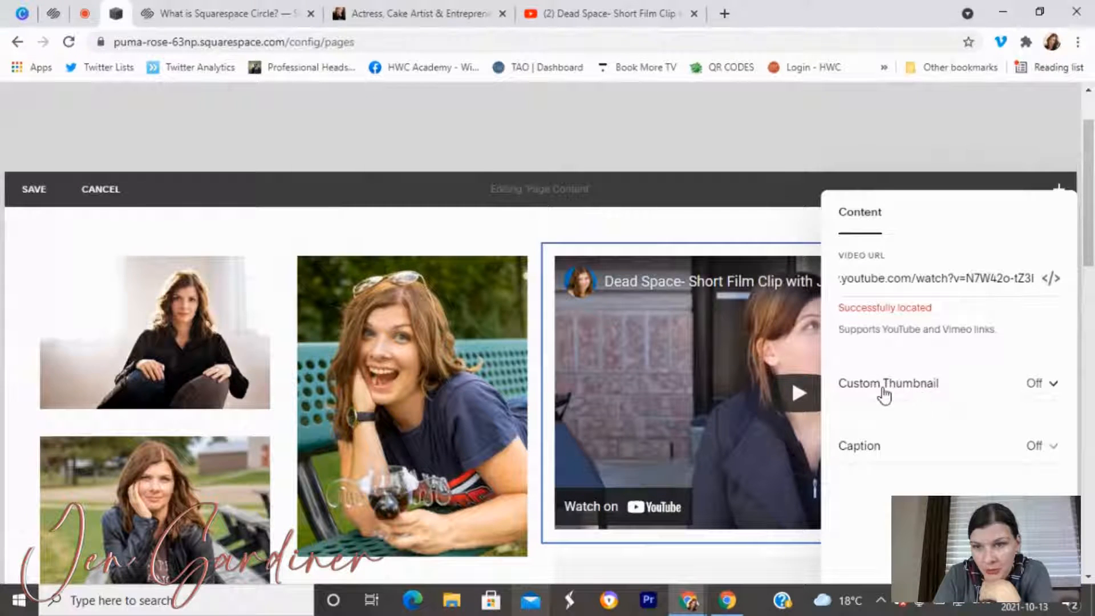
left_click(1051, 390)
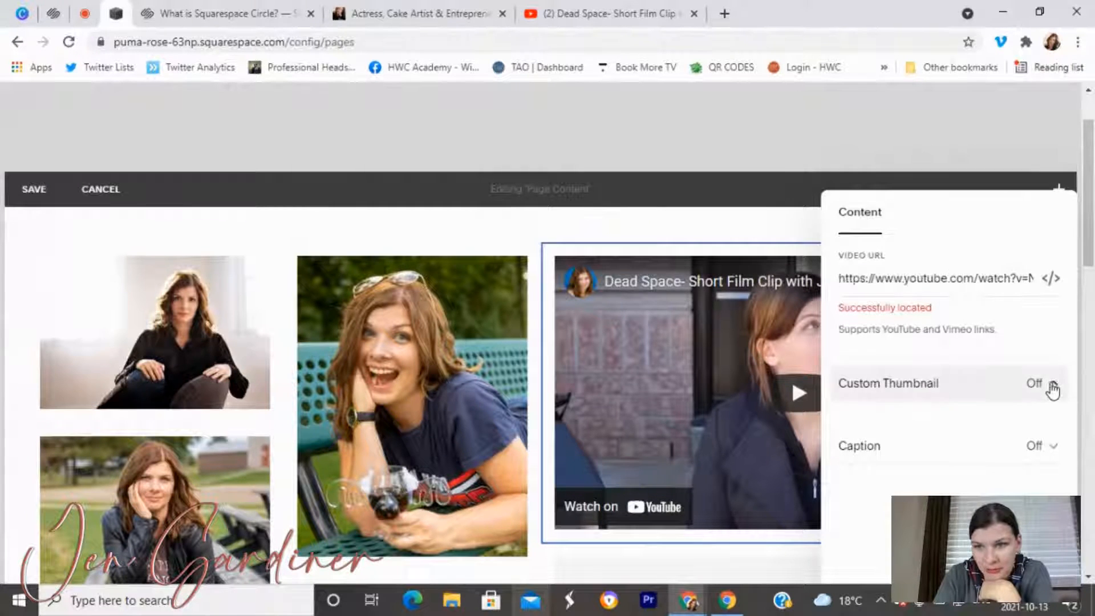
left_click(1014, 427)
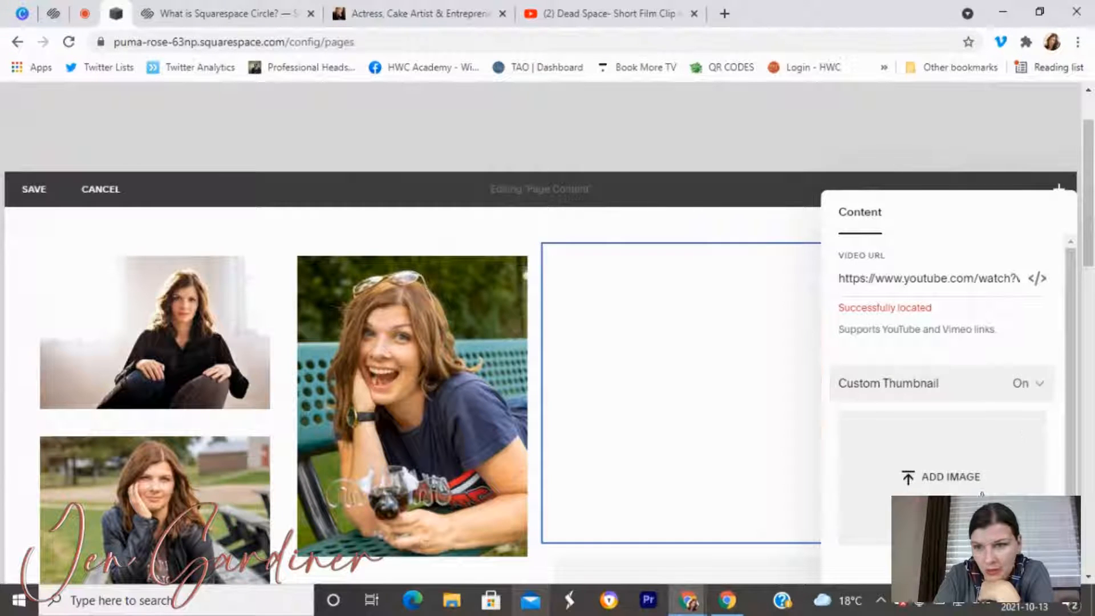
left_click(1035, 386)
left_click(959, 353)
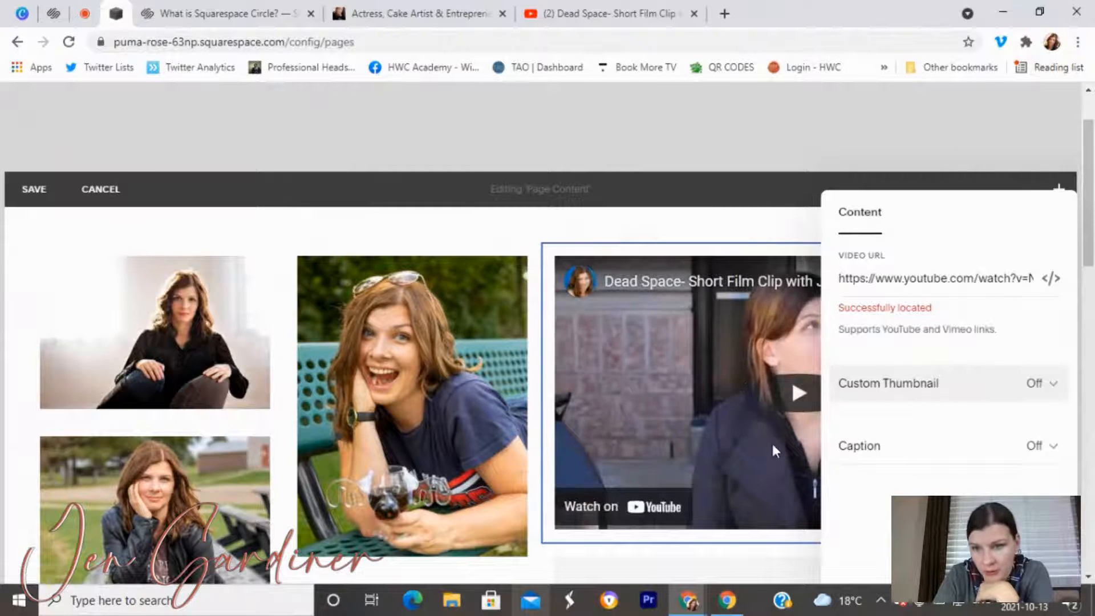
Turn the video's caption on and write a Dead Space demo-clip caption naming the subject.
left_click(1045, 448)
left_click(1013, 482)
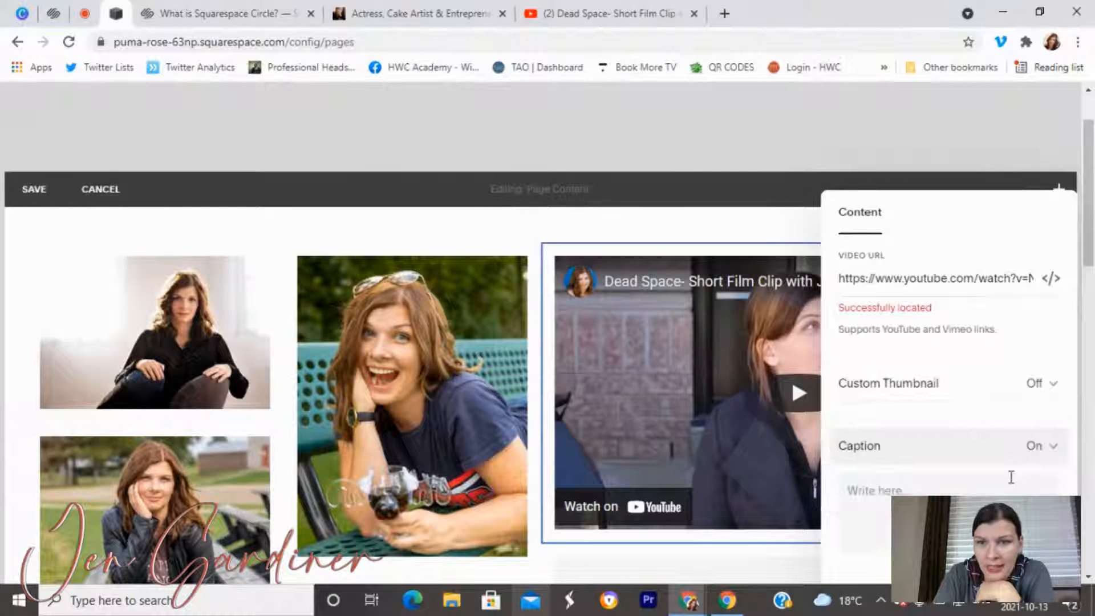
scroll(734, 483, "down", 2)
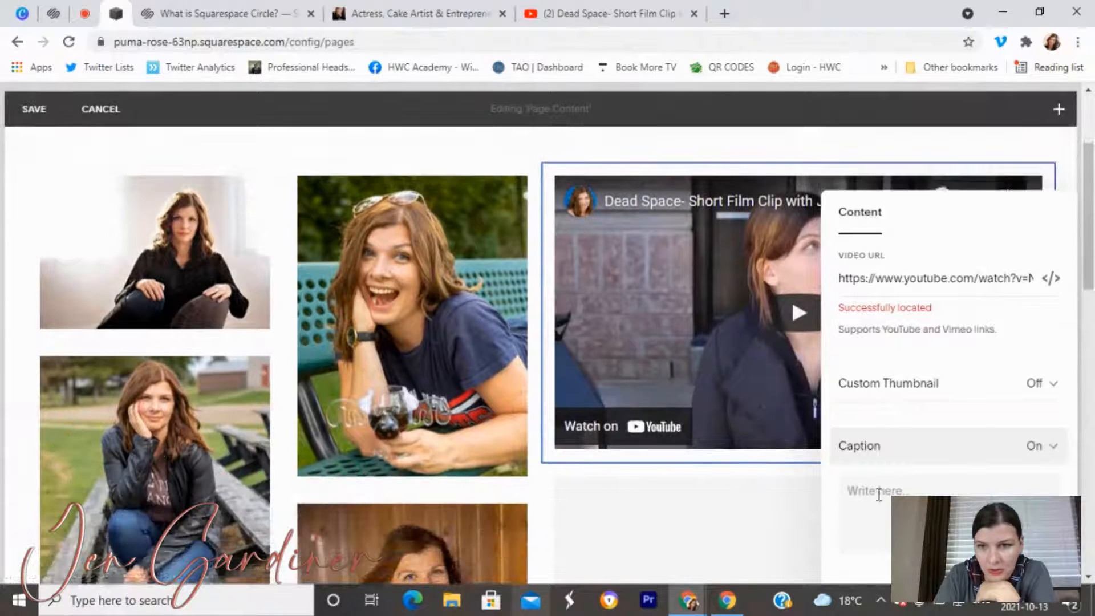
left_click(1046, 450)
left_click(1000, 407)
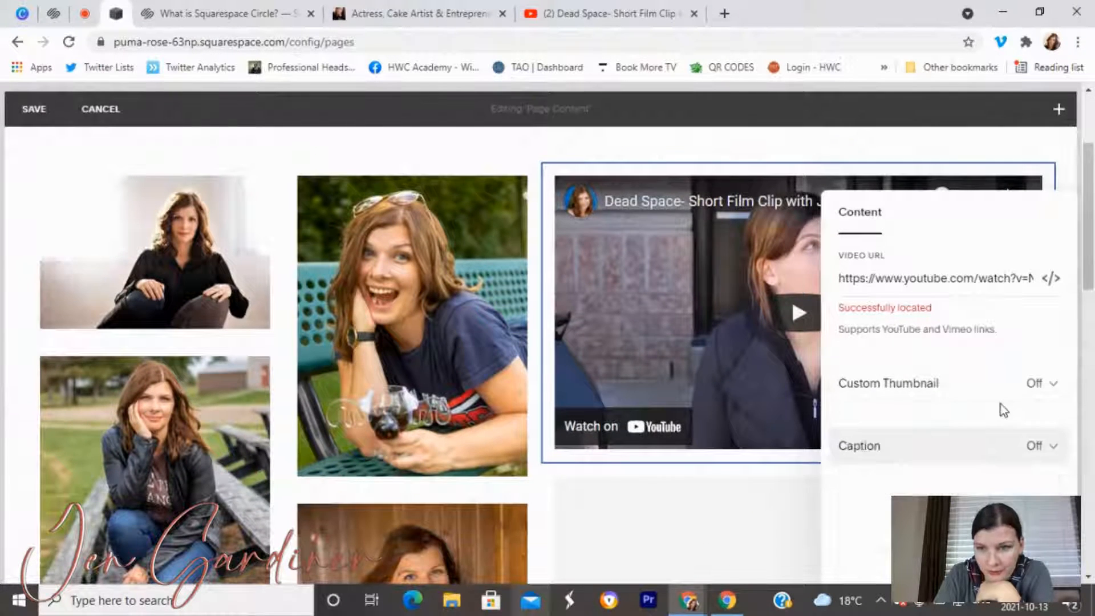
left_click(1049, 448)
left_click(969, 482)
left_click(904, 491)
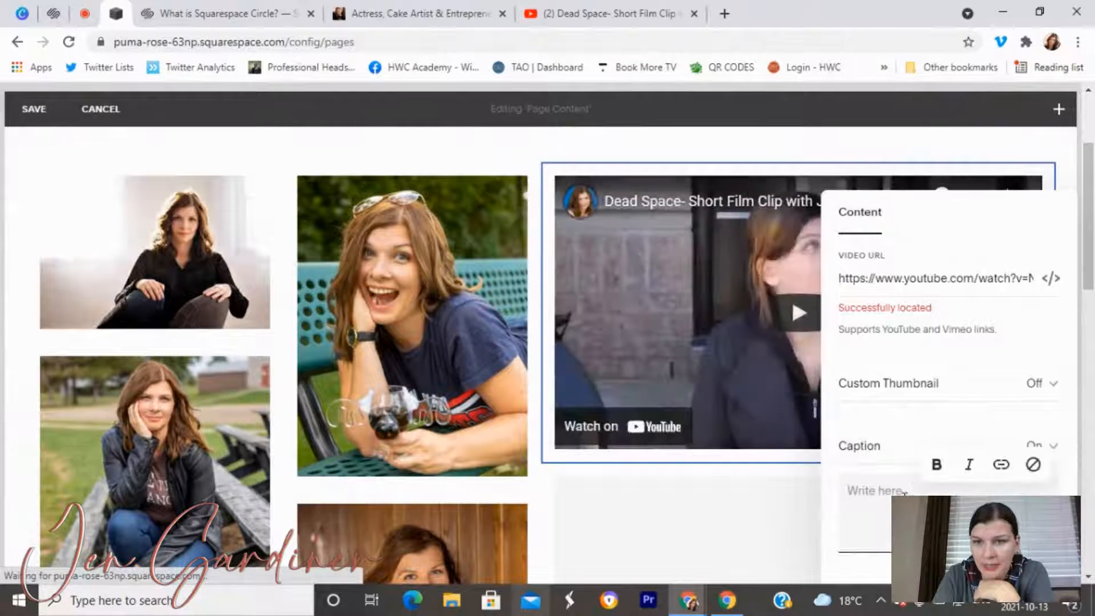
type("Demo ")
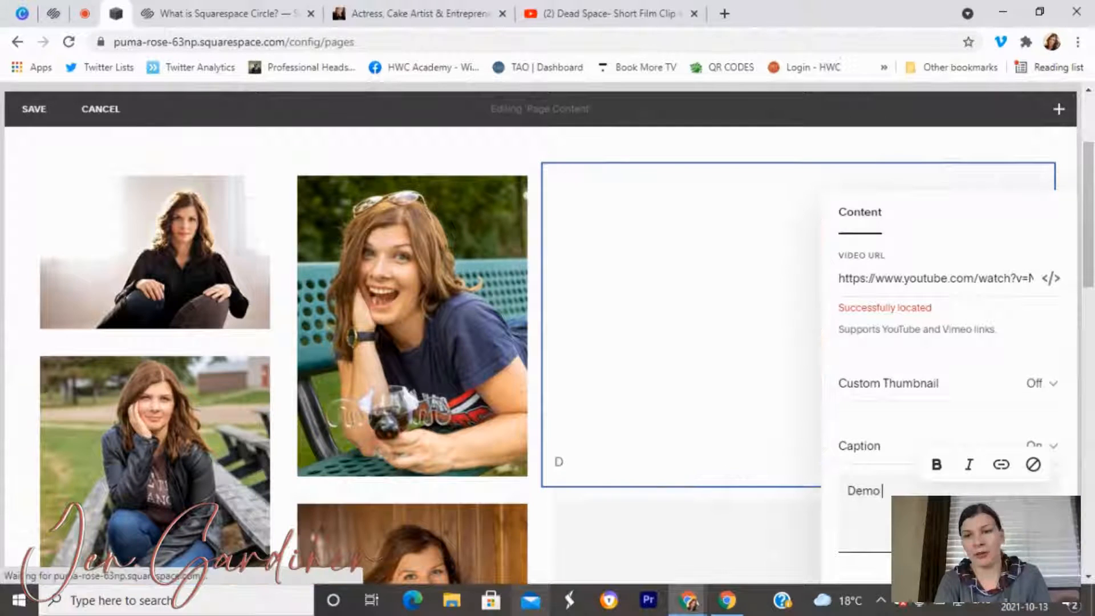
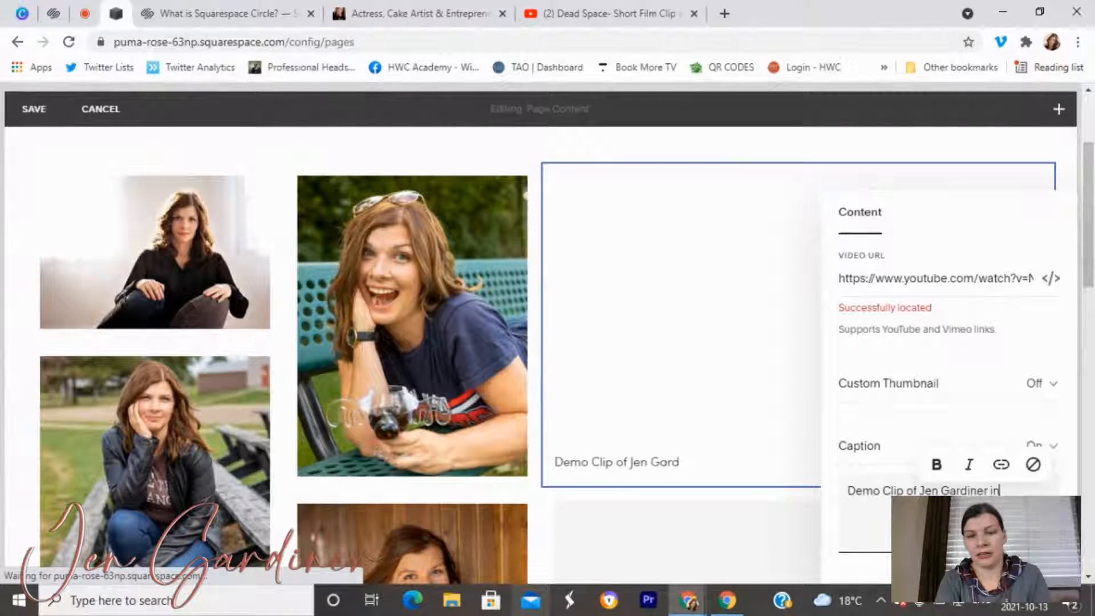
type(" Dead Space")
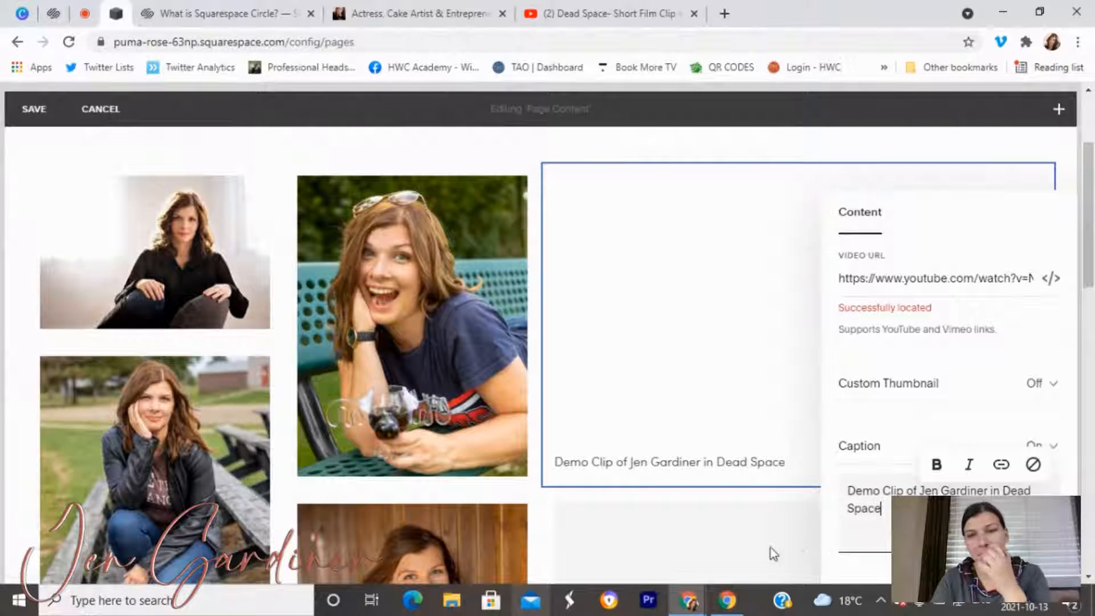
left_click(768, 532)
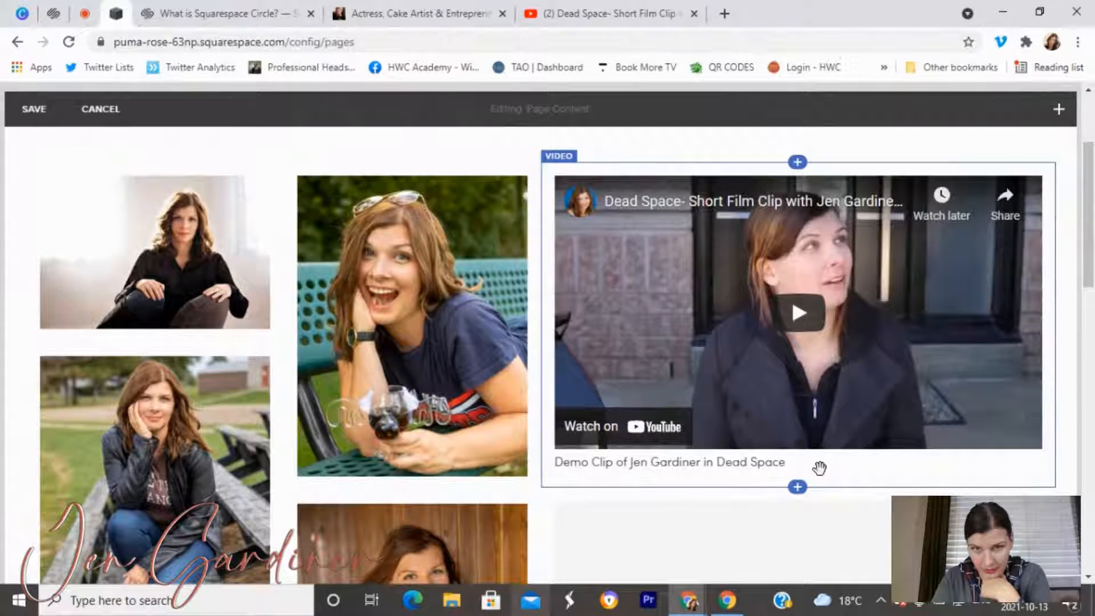
scroll(819, 467, "up", 3)
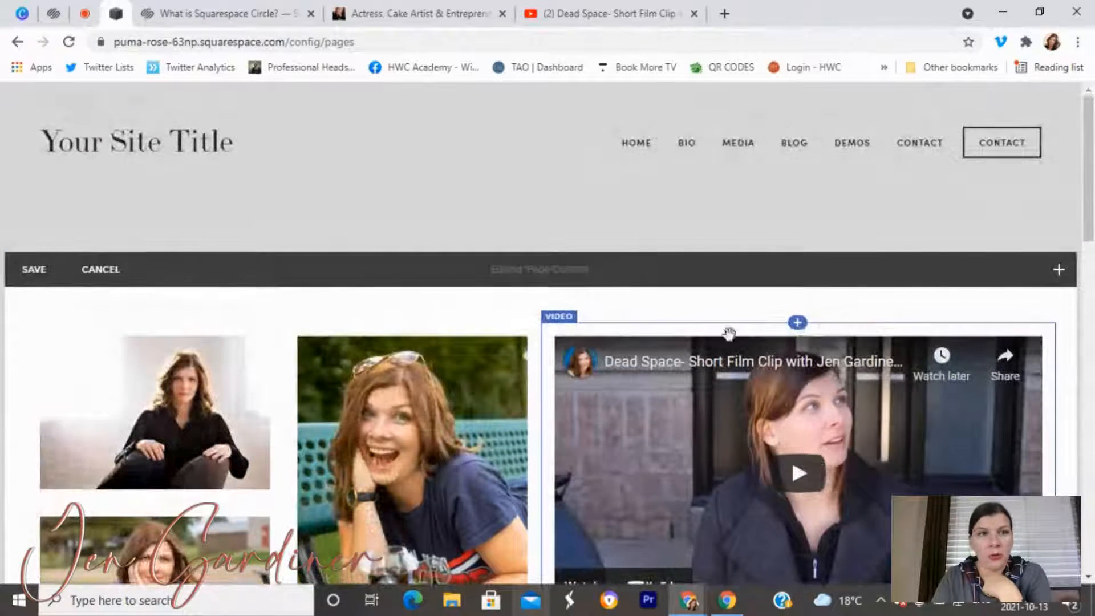
Open and pause the Martyrs – The Chronicles of Blood Series Trailer, select its URL, and return to Squarespace.
scroll(880, 417, "down", 3)
scroll(866, 420, "up", 1)
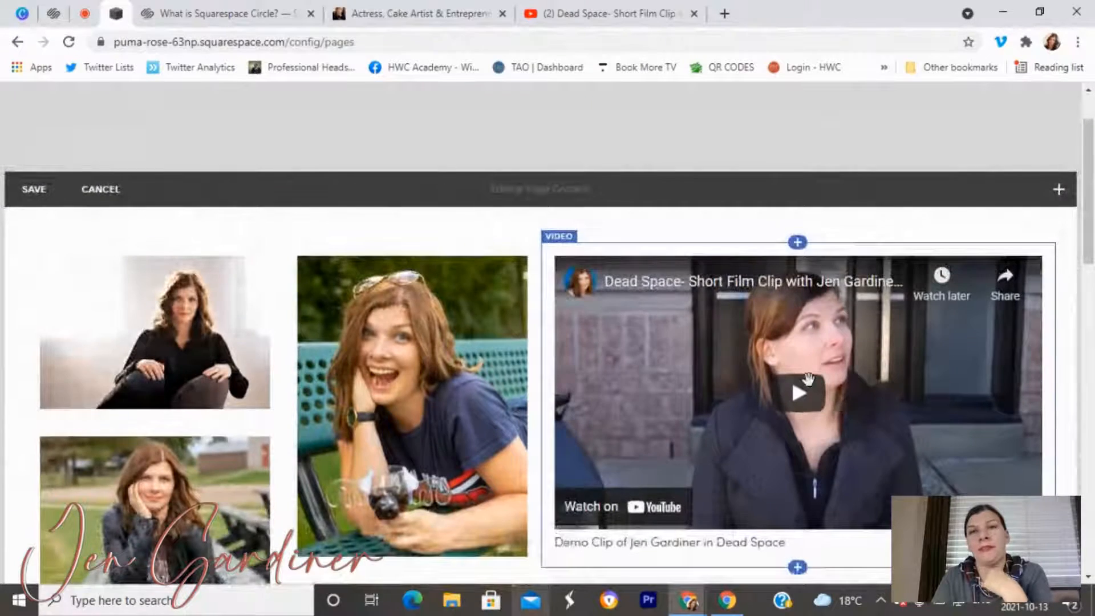
left_click(588, 13)
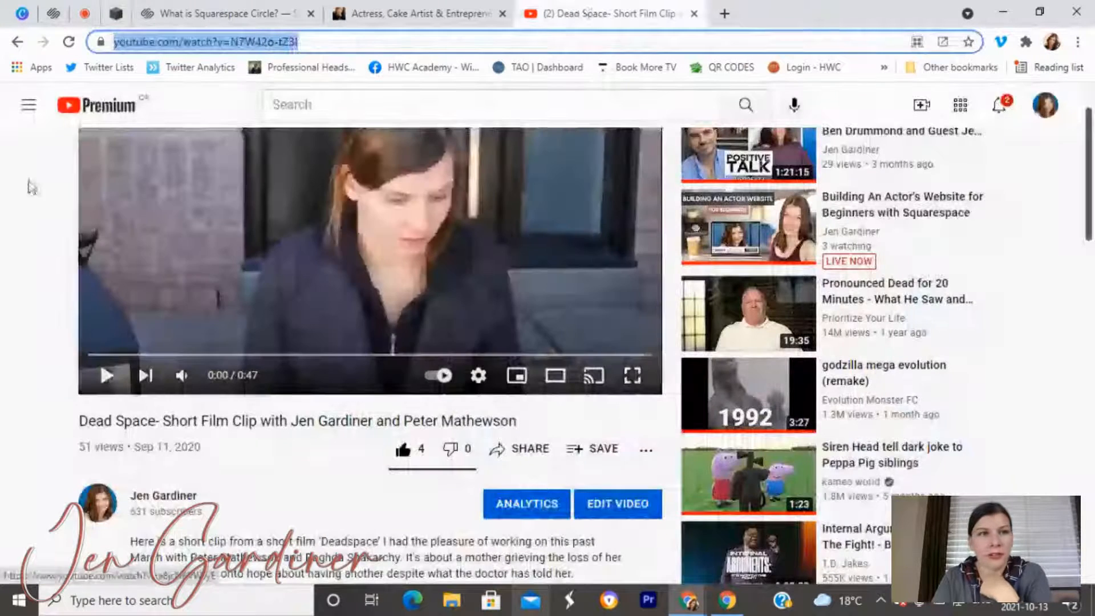
left_click(17, 41)
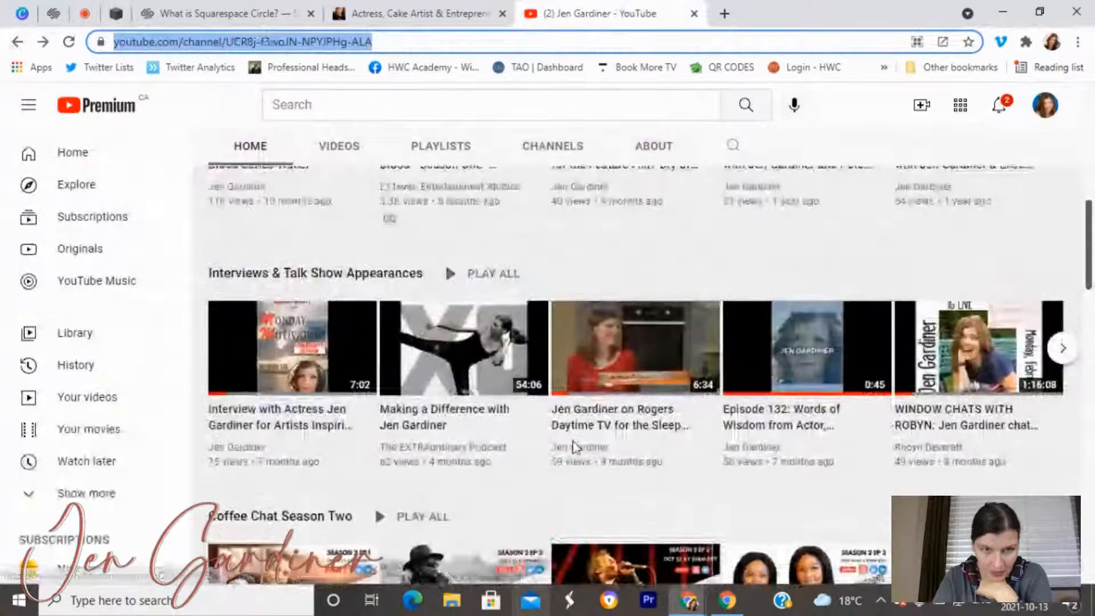
scroll(454, 357, "up", 5)
left_click(275, 456)
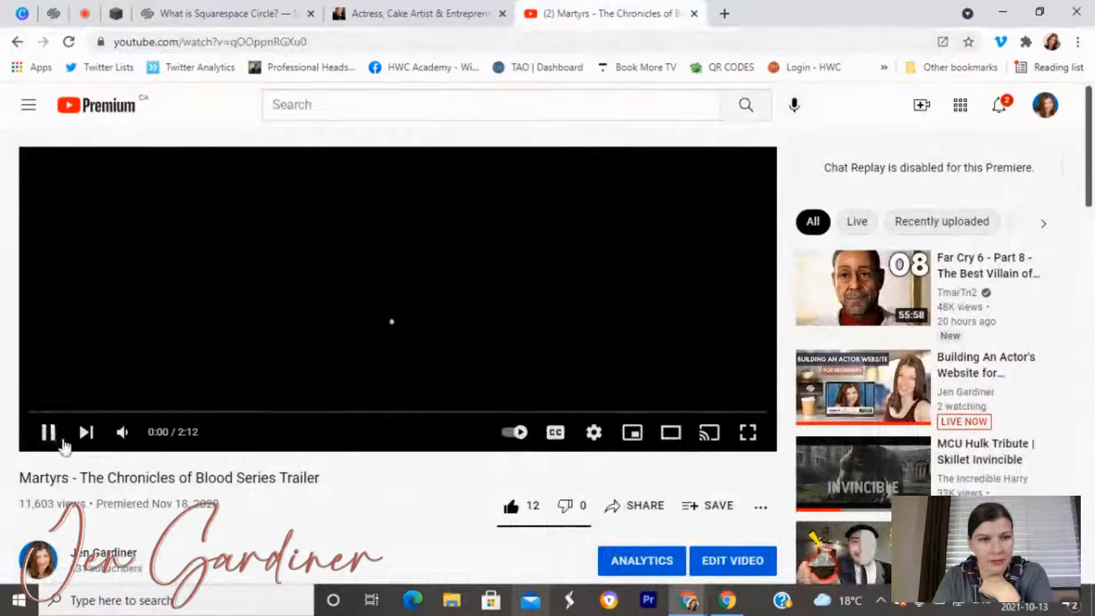
left_click(47, 432)
left_click(271, 46)
key("ctrl+c")
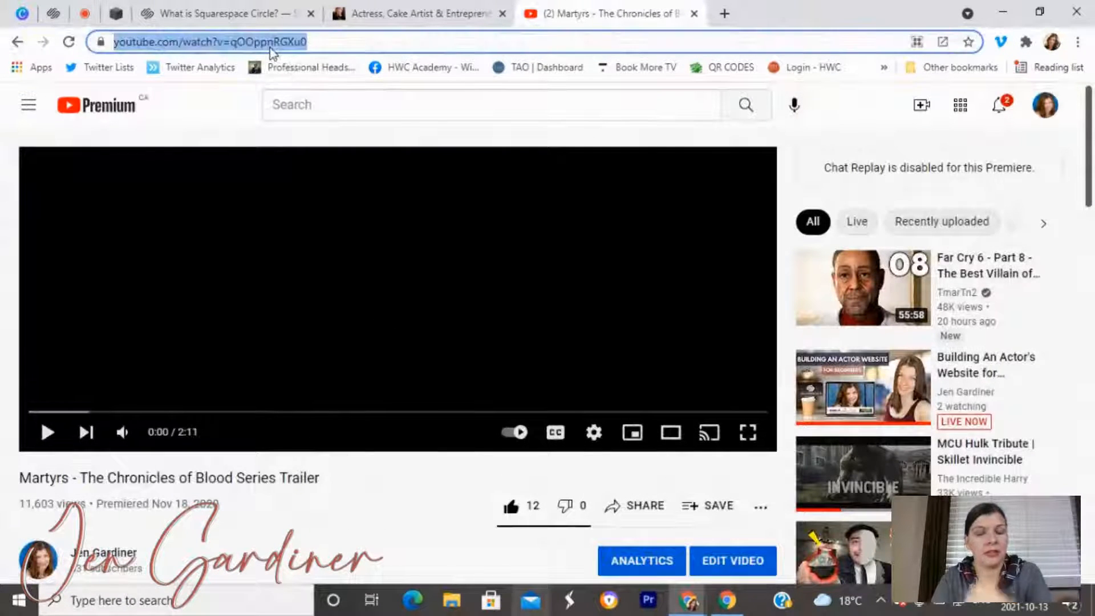
left_click(115, 16)
mouse_move(789, 281)
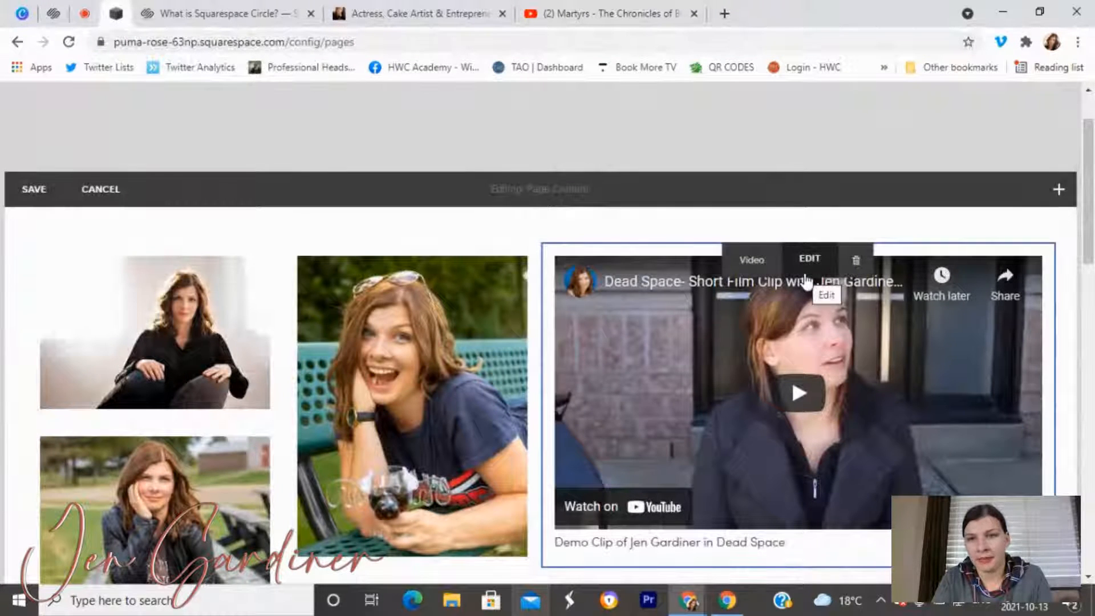
Swap in the Martyrs trailer link and caption it 'Martyrs- The Chronicles of Blood Trailer'.
left_click(807, 261)
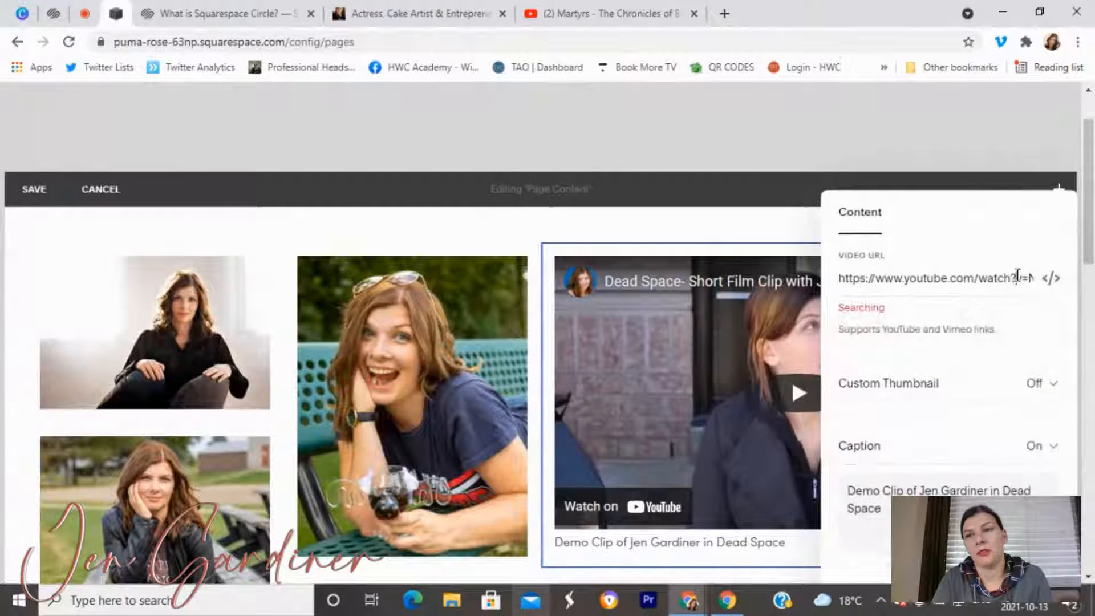
key("BackSpace")
key("BackSpace")
key("BackSpace")
key("BackSpace")
key("BackSpace")
key("BackSpace")
key("BackSpace")
key("BackSpace")
key("BackSpace")
key("BackSpace")
key("BackSpace")
key("BackSpace")
key("BackSpace")
key("BackSpace")
key("BackSpace")
key("BackSpace")
key("BackSpace")
key("BackSpace")
key("BackSpace")
key("BackSpace")
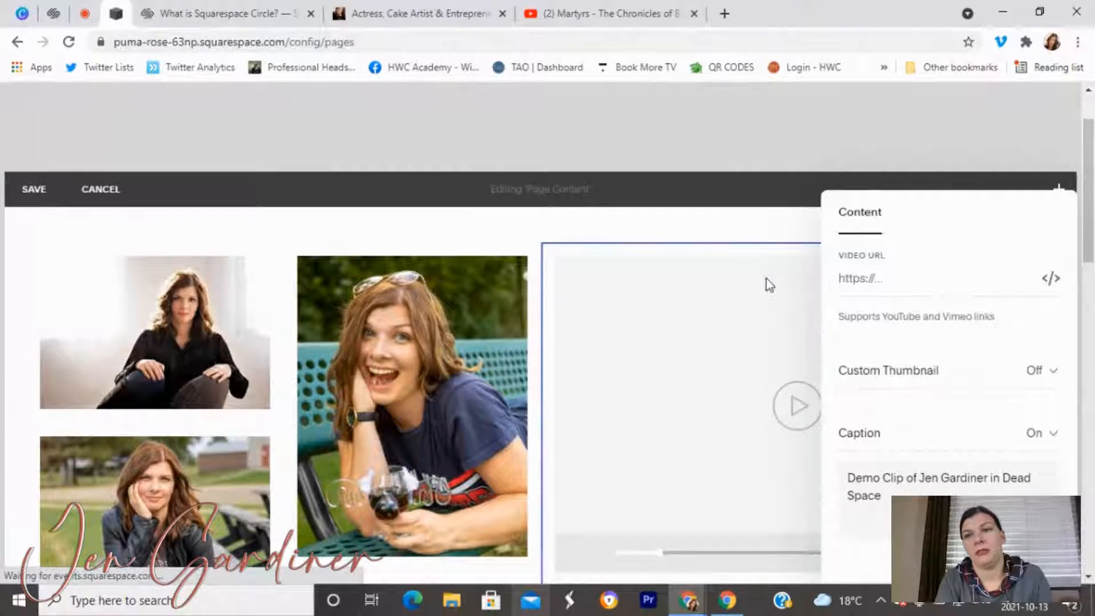
key("ctrl+v")
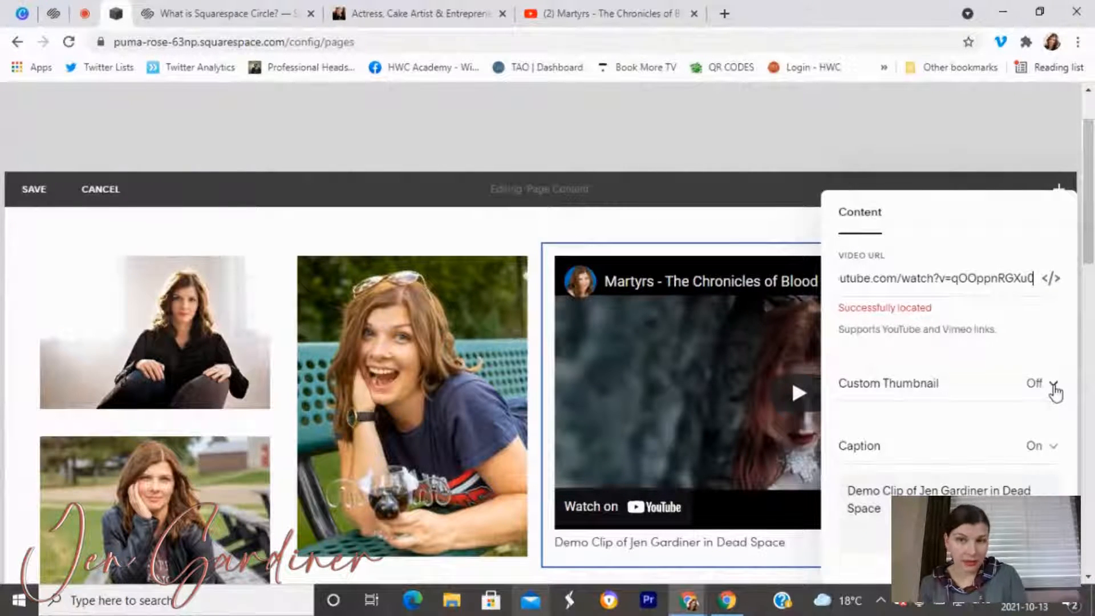
left_click_drag(890, 509, 805, 480)
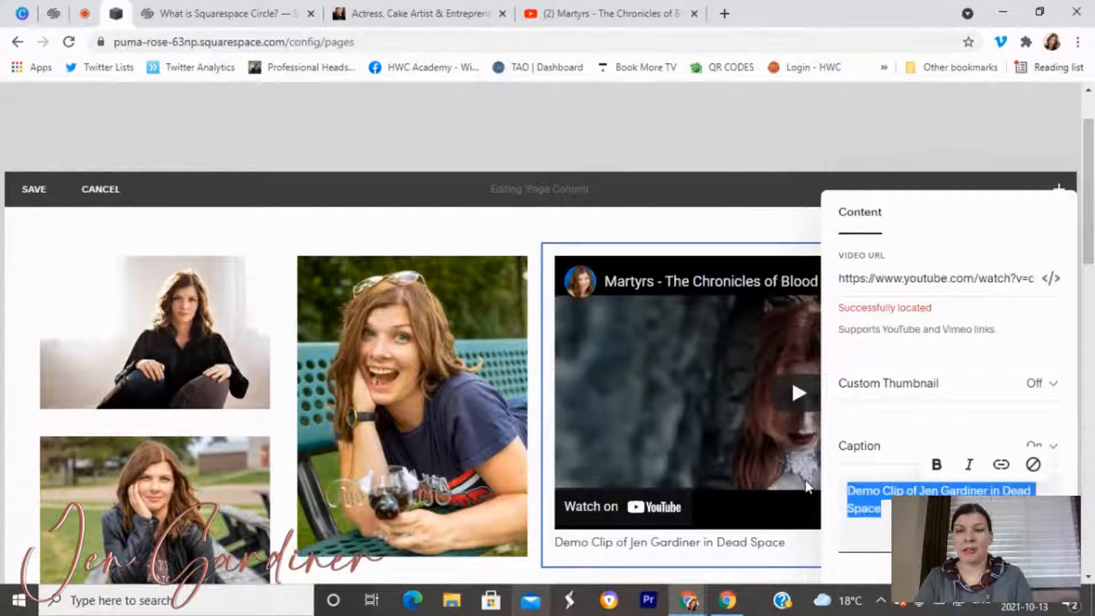
type("Ma")
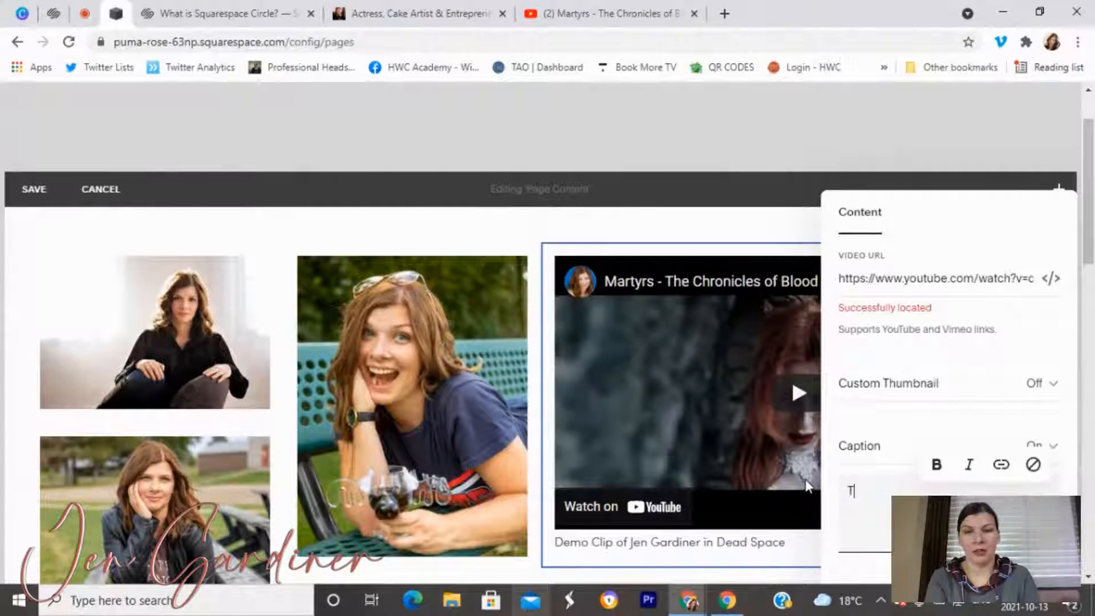
type("rtyrs")
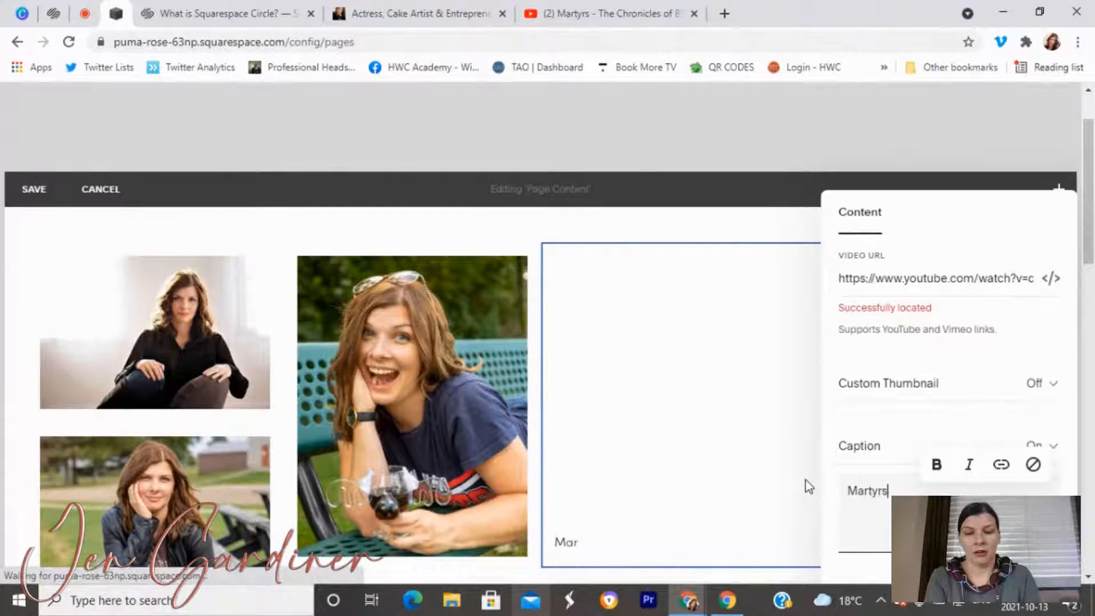
type("- The Chro")
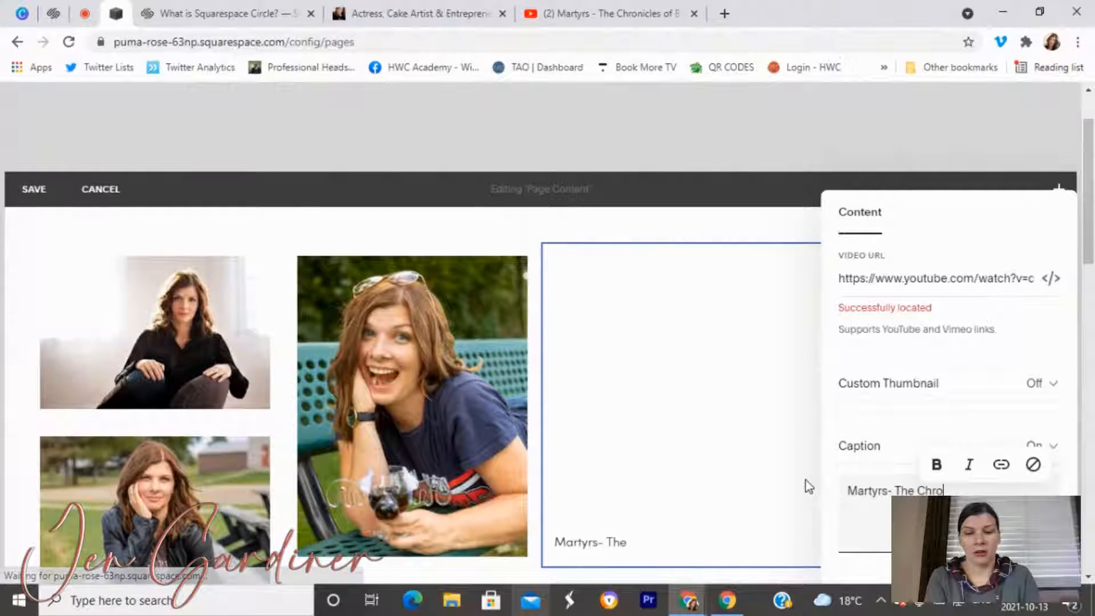
type("nicles of Blood Tr")
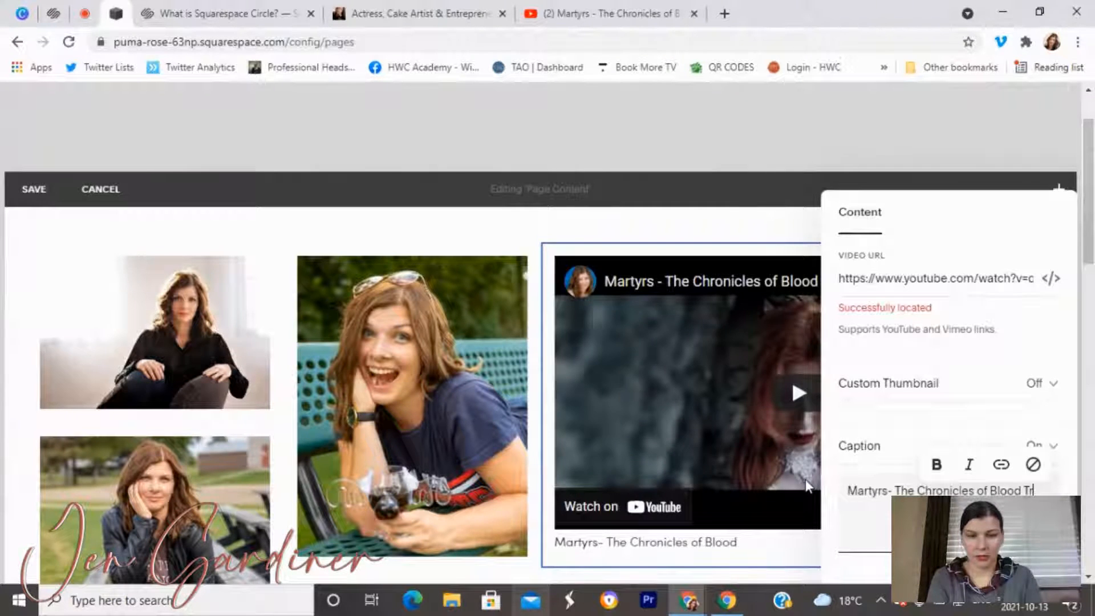
type("ailer")
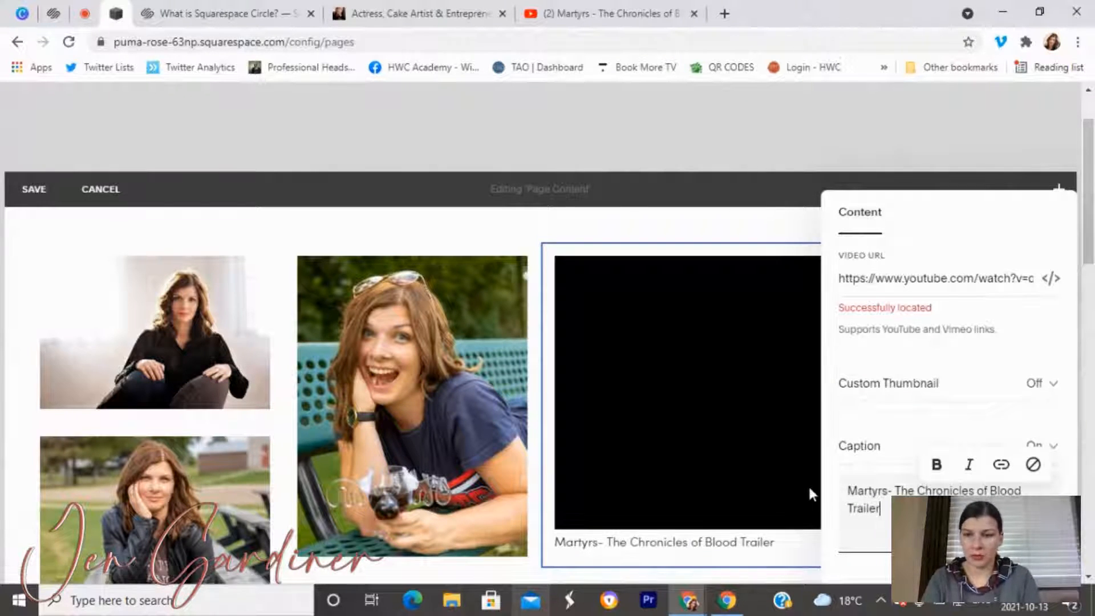
left_click(764, 237)
Scroll through the Media page to review the headshots and the captioned Martyrs trailer.
scroll(834, 385, "down", 2)
scroll(833, 384, "down", 6)
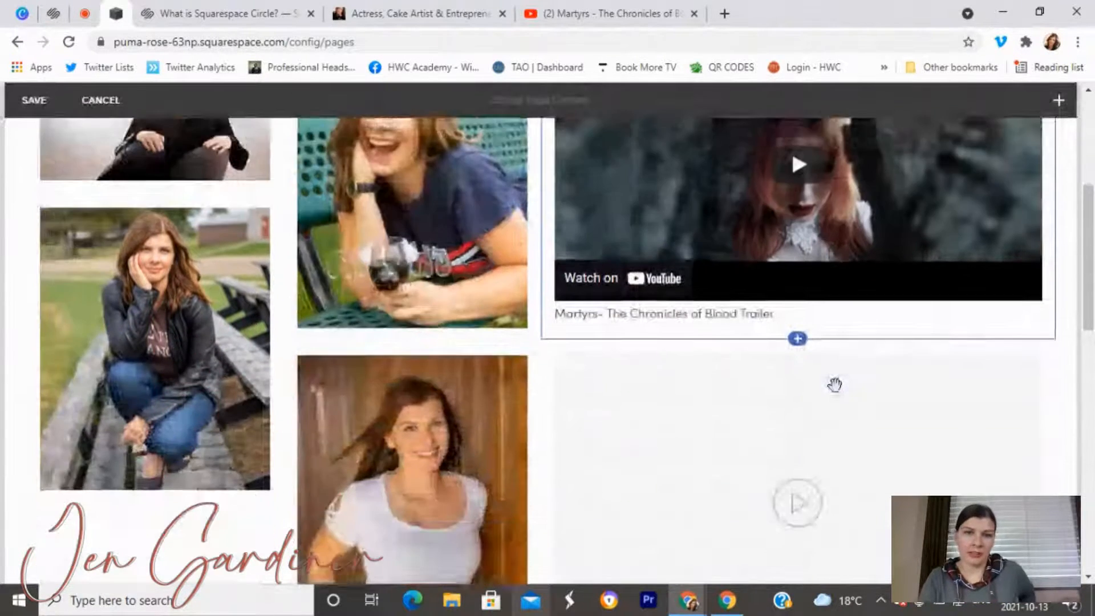
scroll(833, 384, "up", 4)
scroll(792, 296, "down", 6)
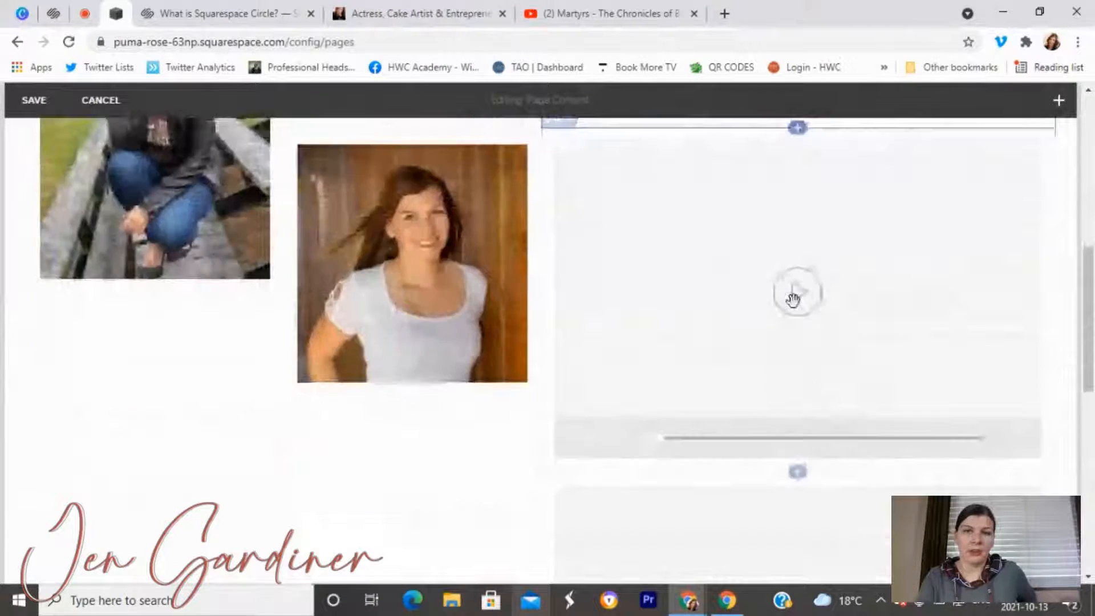
scroll(798, 337, "up", 10)
scroll(805, 343, "up", 2)
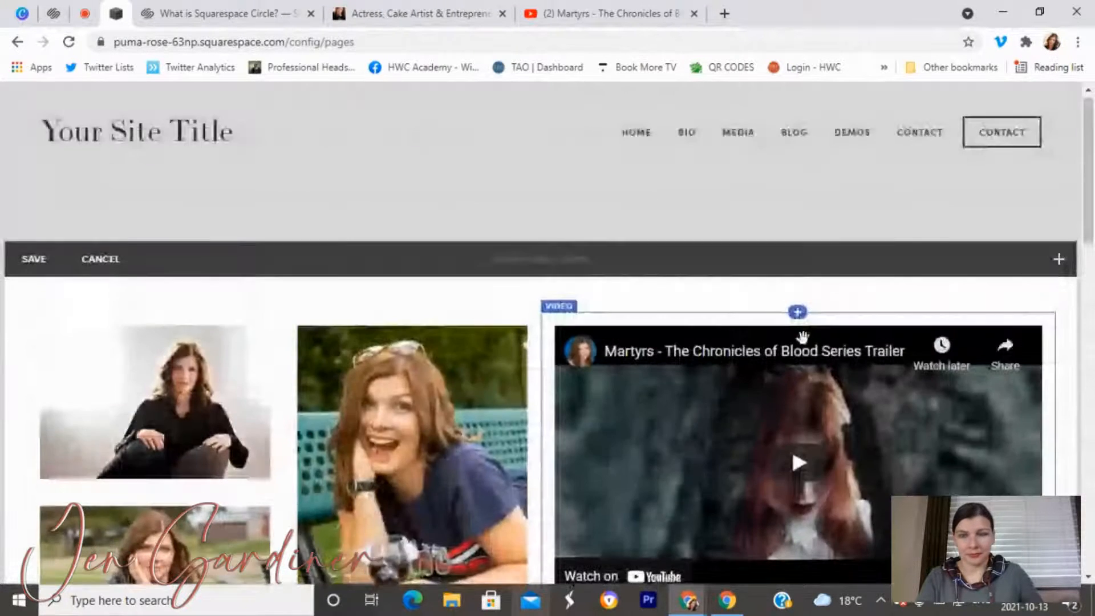
scroll(802, 338, "down", 12)
scroll(803, 340, "up", 2)
scroll(801, 342, "up", 3)
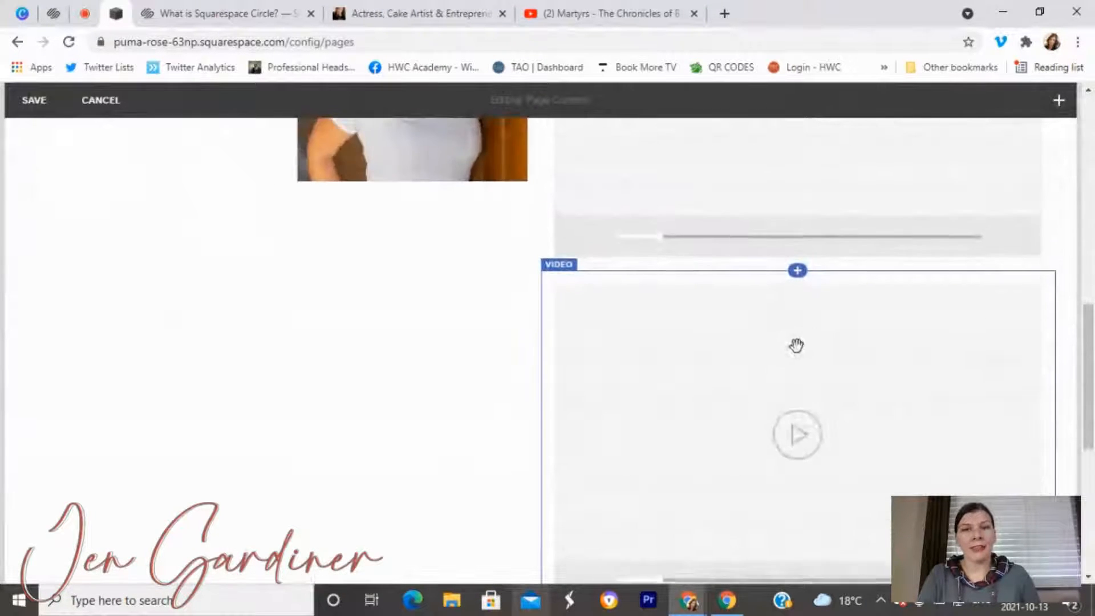
scroll(515, 364, "up", 2)
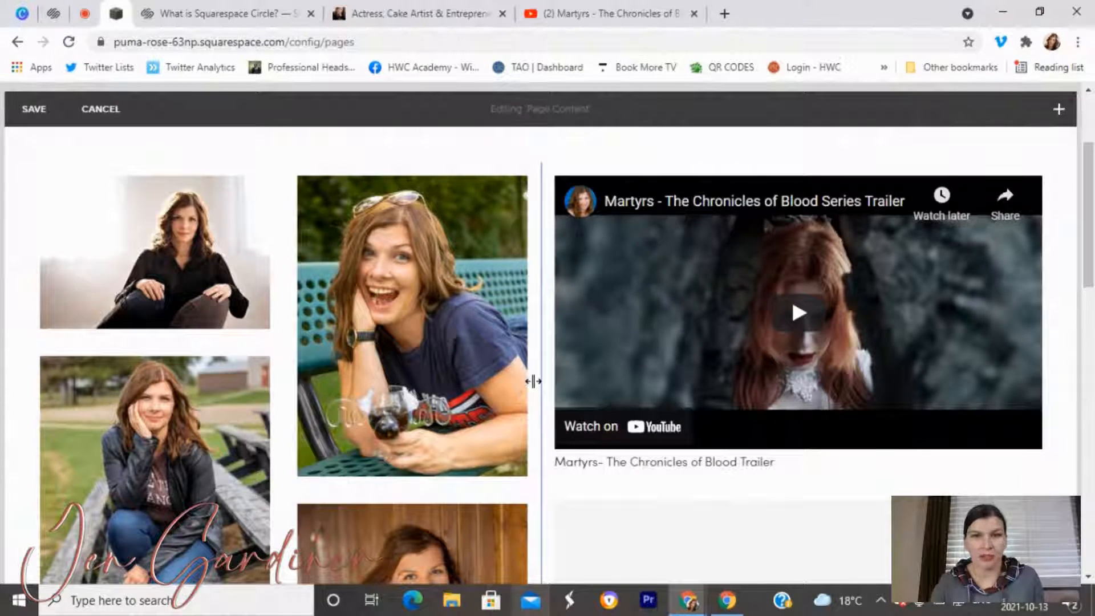
scroll(532, 381, "down", 10)
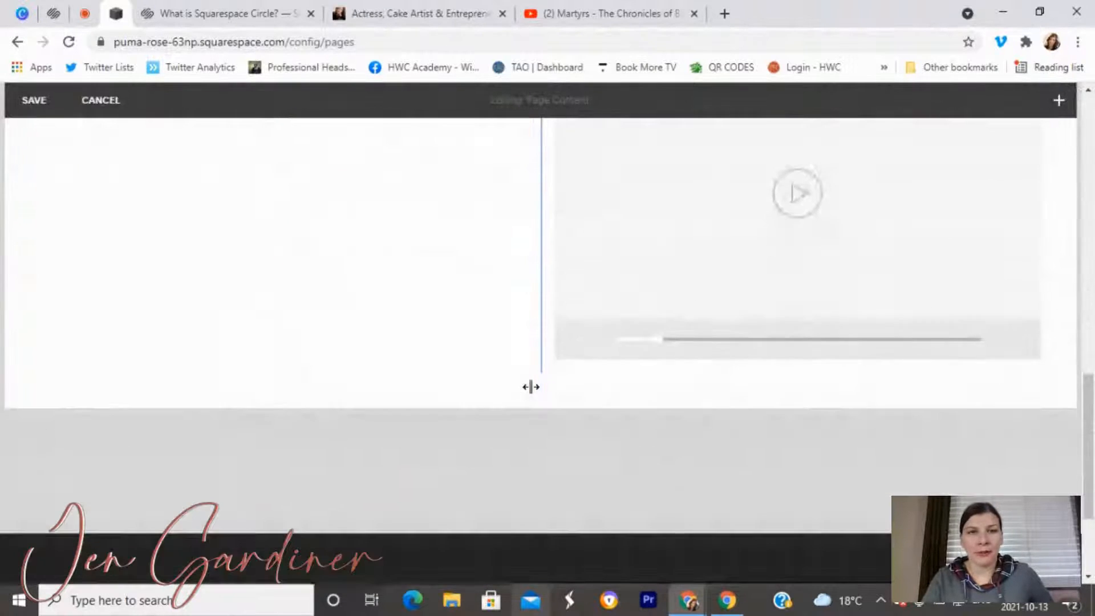
scroll(530, 386, "up", 4)
Add a Gallery block, then dismiss its upload settings and delete it.
left_click(1058, 102)
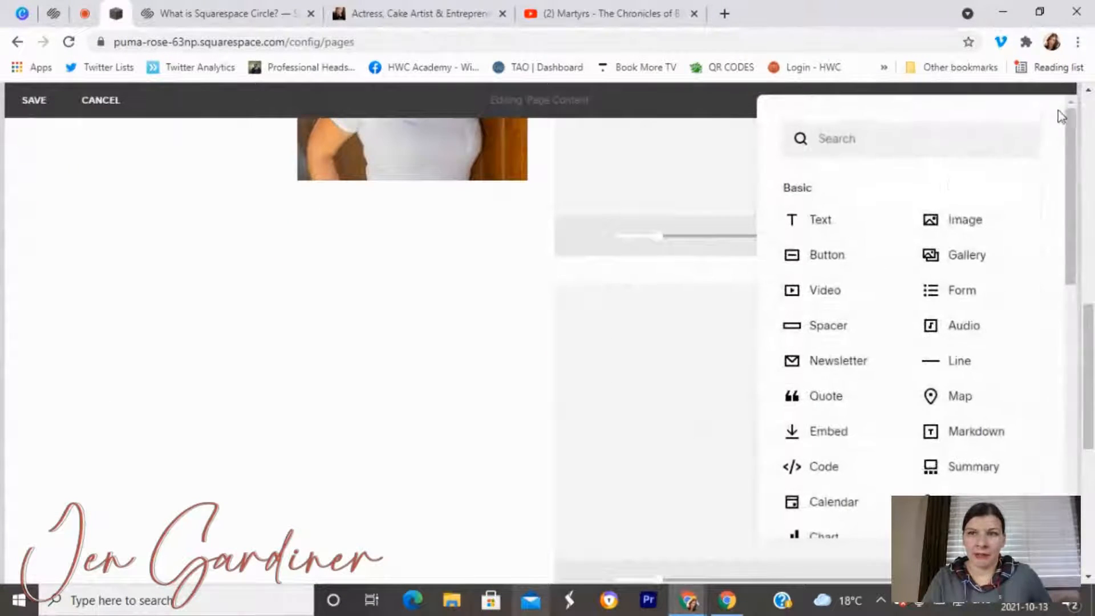
left_click_drag(968, 261, 1064, 267)
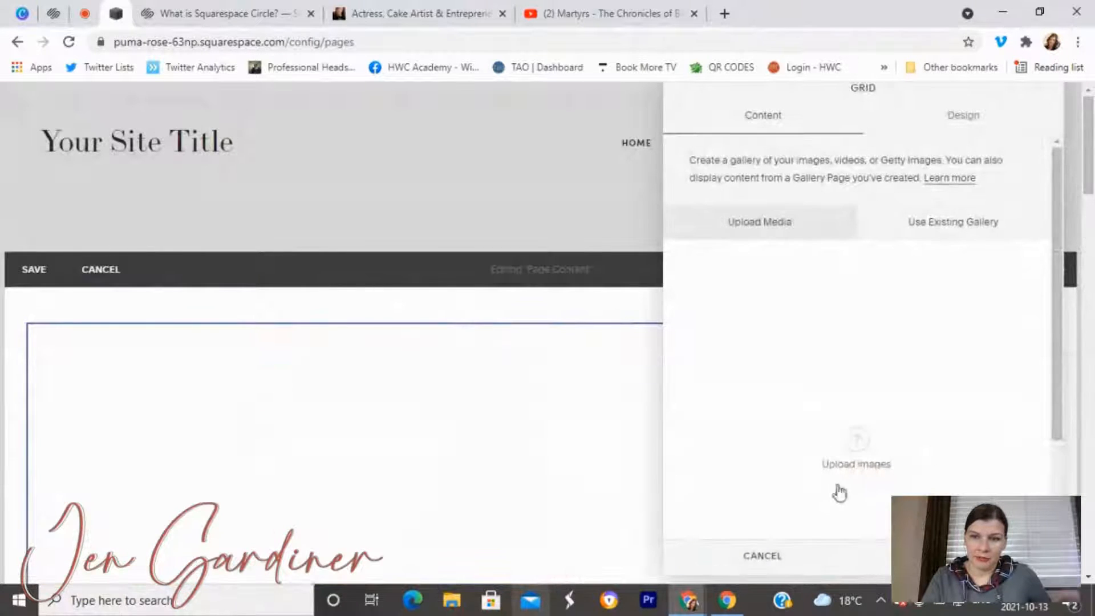
left_click(777, 558)
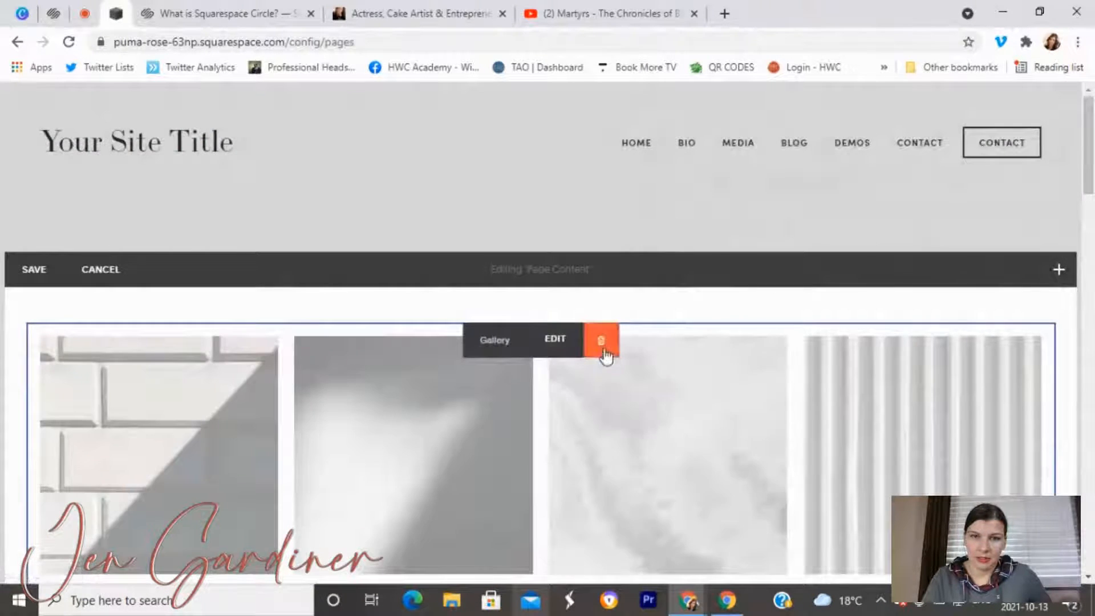
left_click(601, 341)
left_click(654, 383)
Place a Spacer block on the Media page.
scroll(1008, 342, "down", 1)
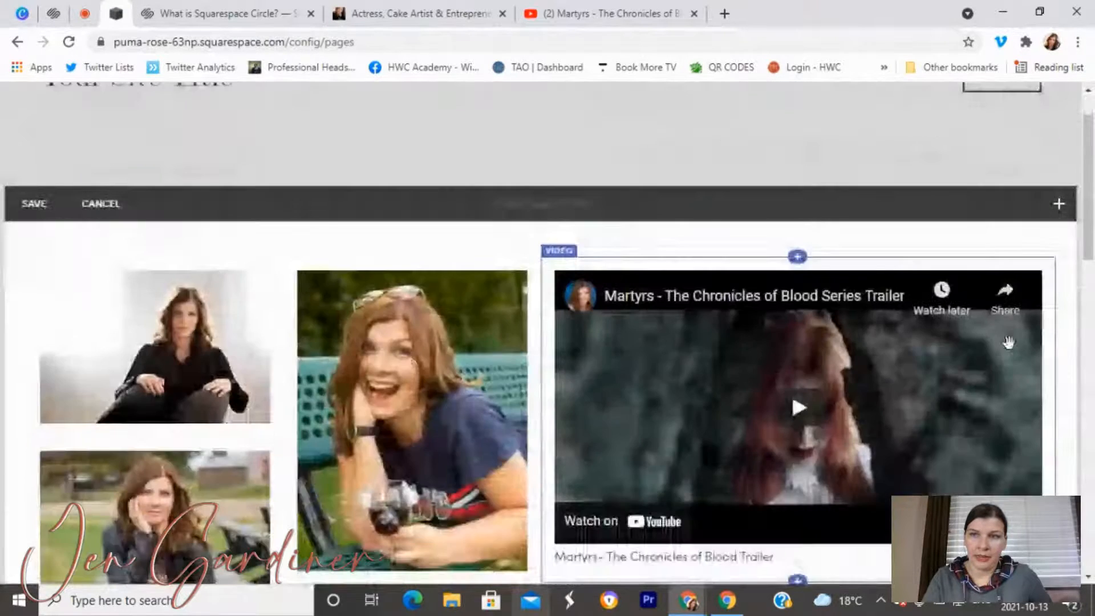
scroll(1008, 342, "down", 3)
scroll(1051, 171, "up", 1)
left_click(1059, 110)
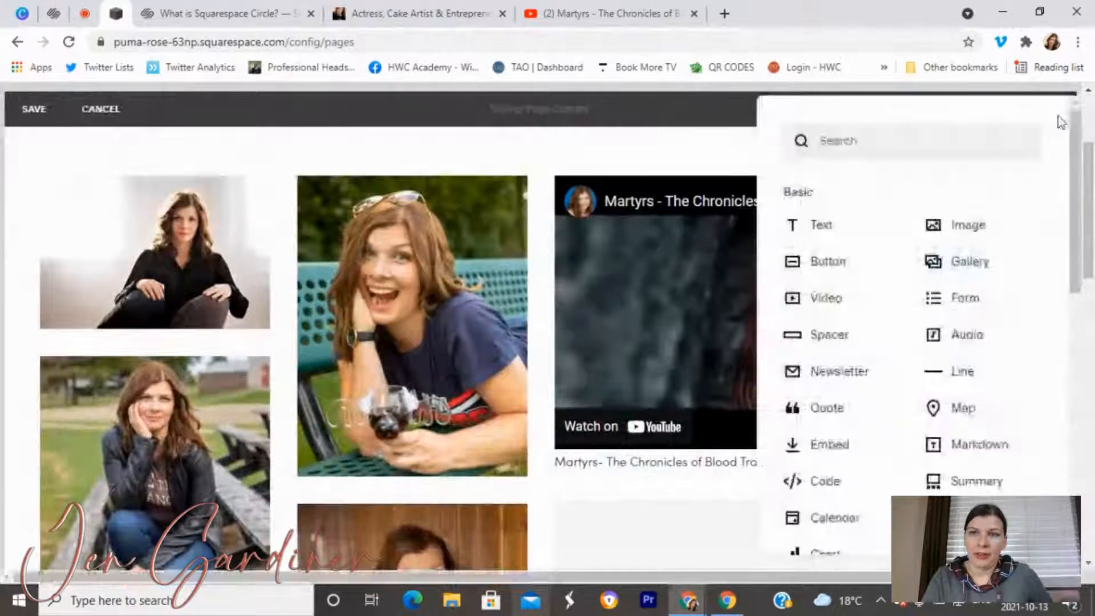
left_click_drag(830, 345, 958, 191)
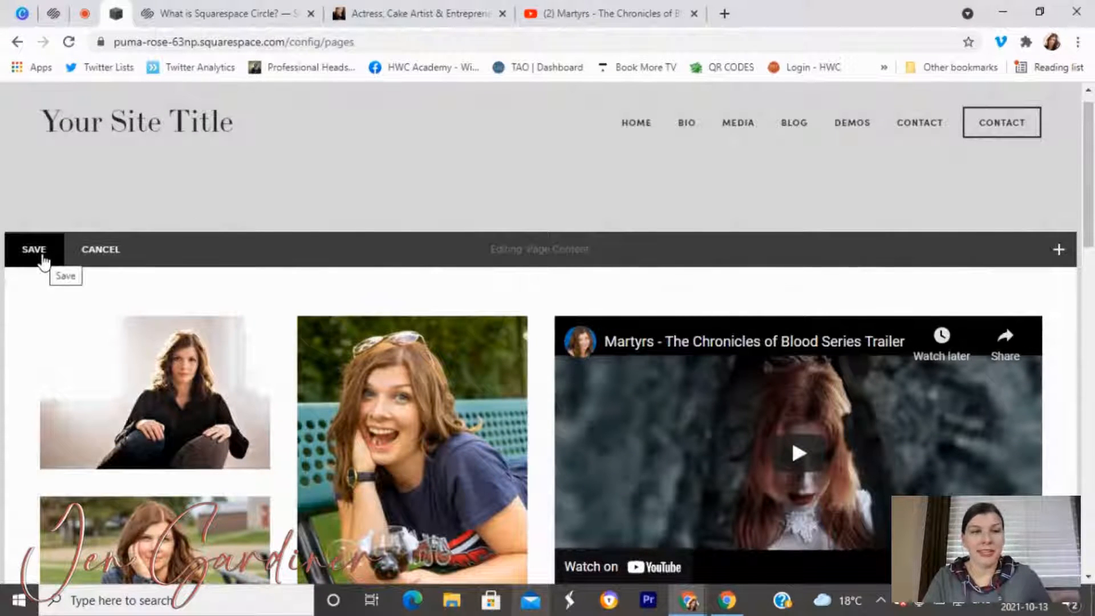
Delete the leftover empty video block and save the Media page.
scroll(696, 425, "down", 10)
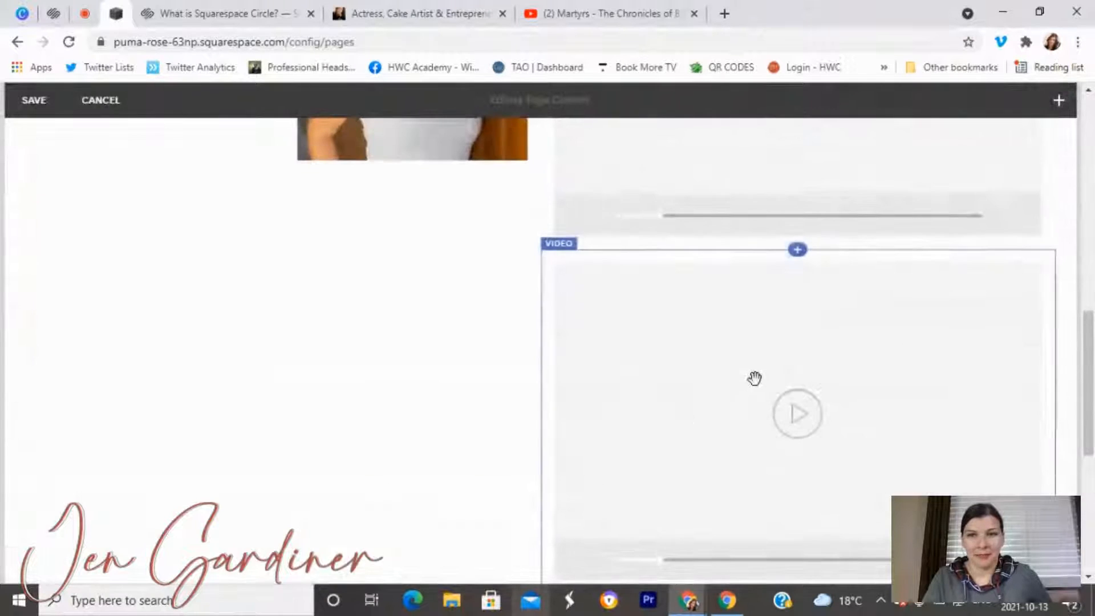
mouse_move(838, 293)
left_click(858, 272)
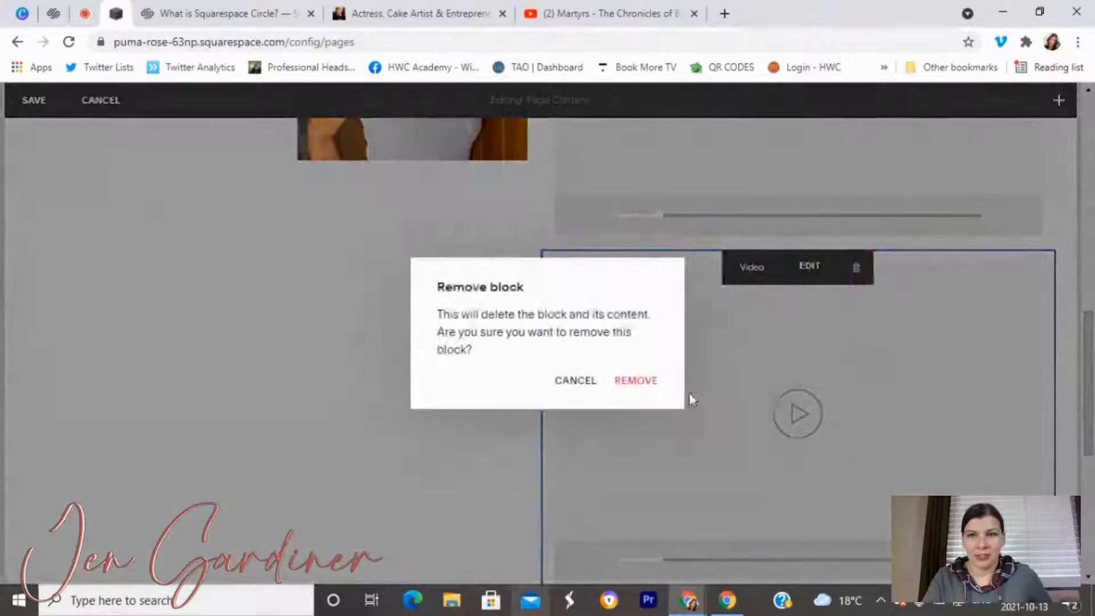
left_click(632, 381)
scroll(794, 444, "up", 10)
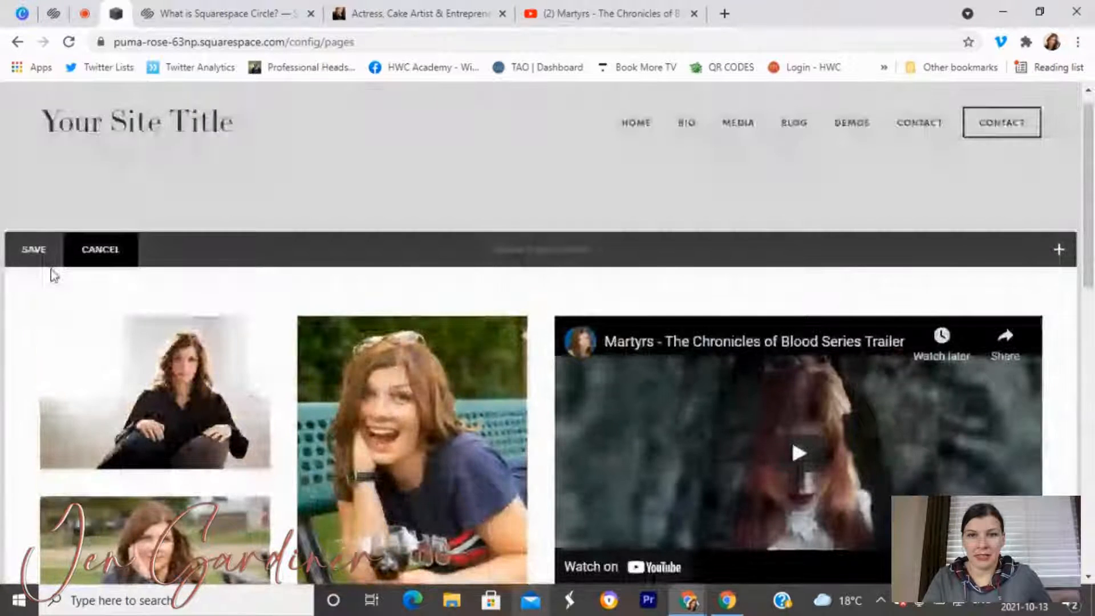
left_click(34, 249)
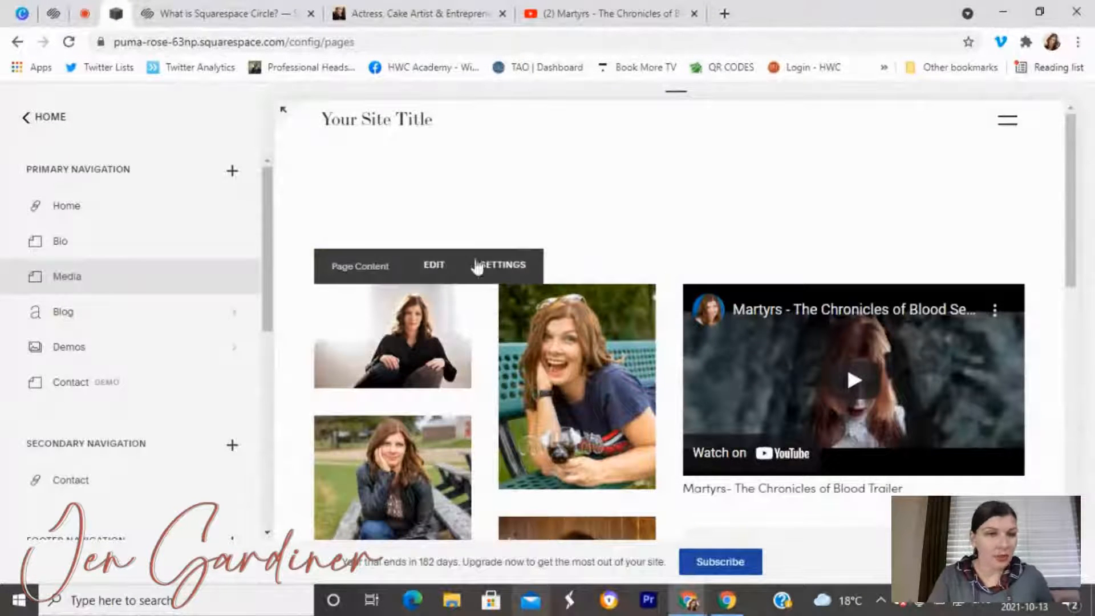
Add a new Index page titled 'Media' to the Primary Navigation.
left_click(234, 173)
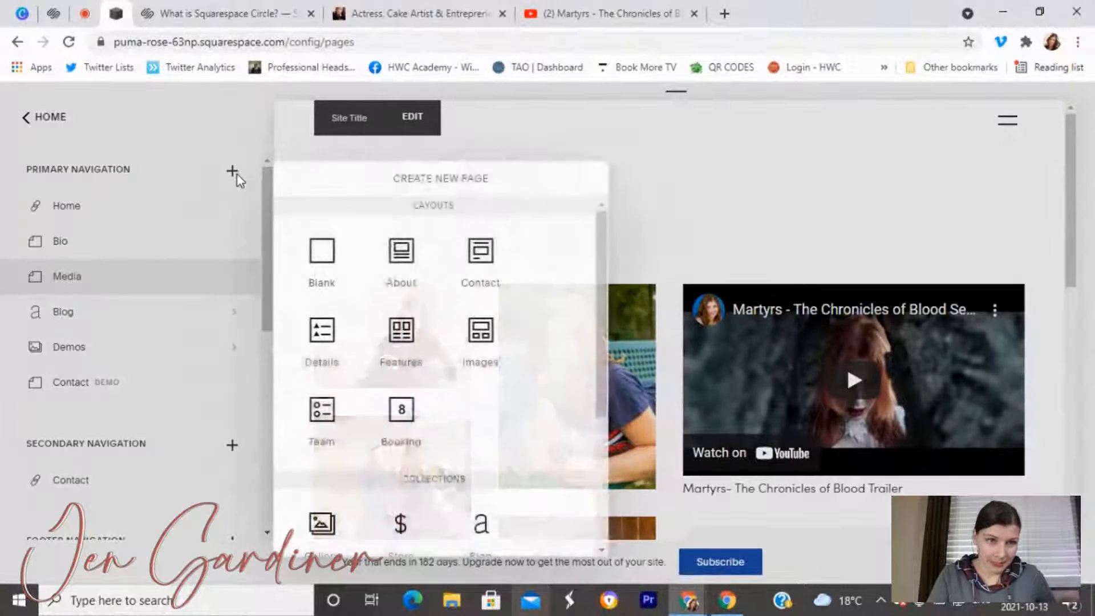
scroll(345, 433, "down", 3)
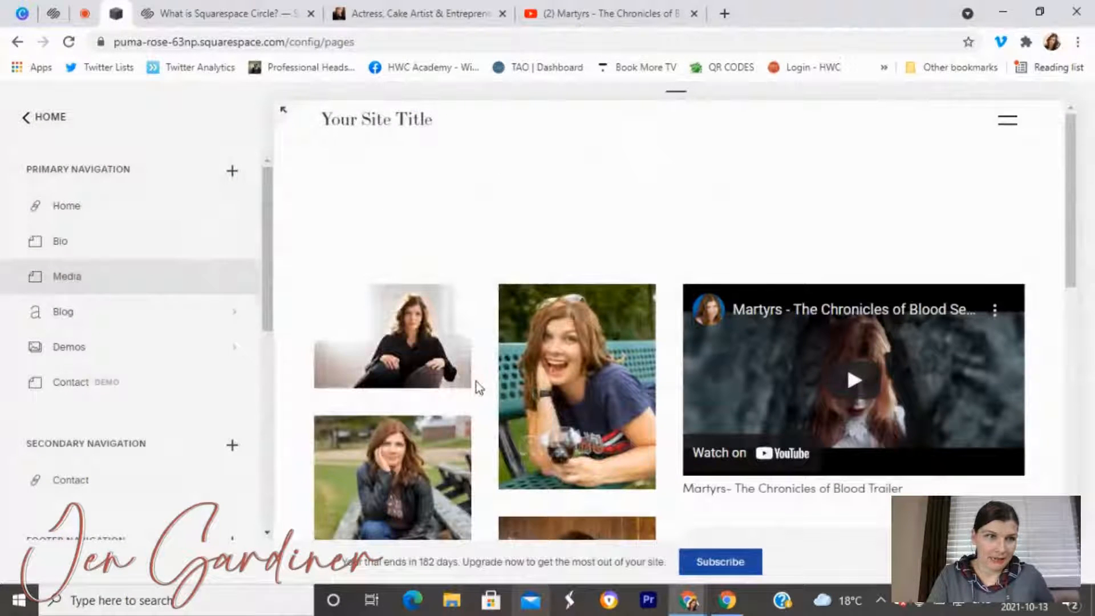
type("Media")
key("Return")
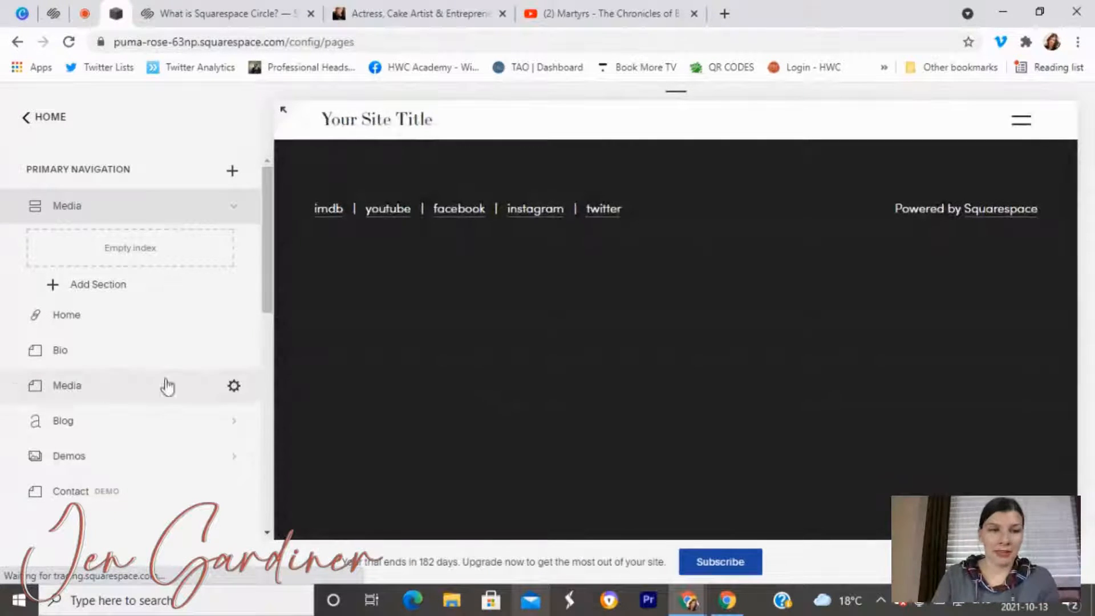
Nest the Media page inside the Media index, place the index below Blog, and begin adding a section.
left_click(63, 397)
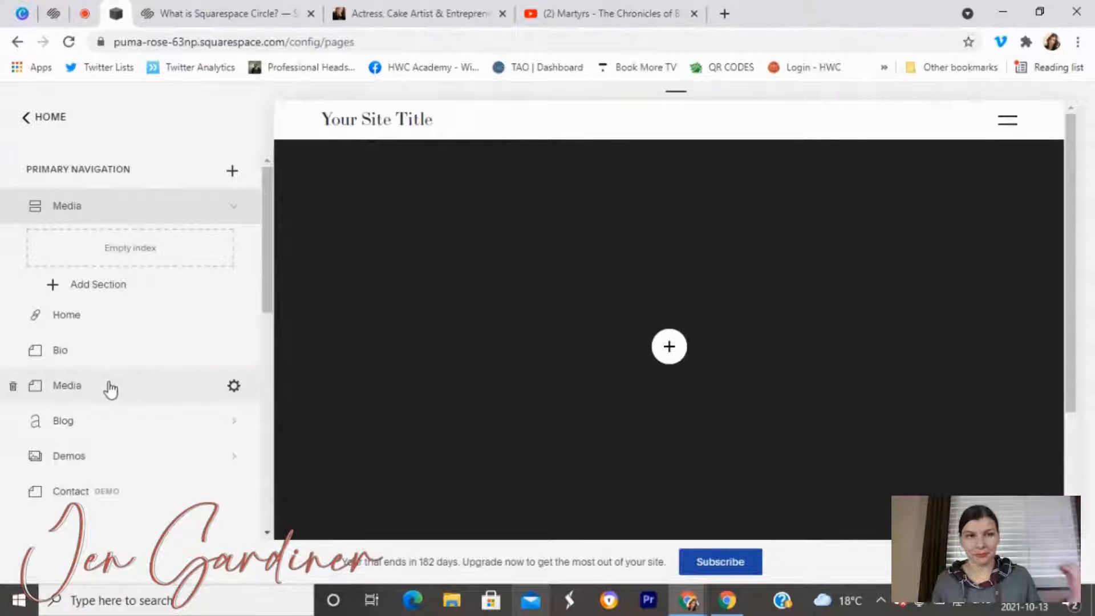
left_click_drag(106, 395, 176, 254)
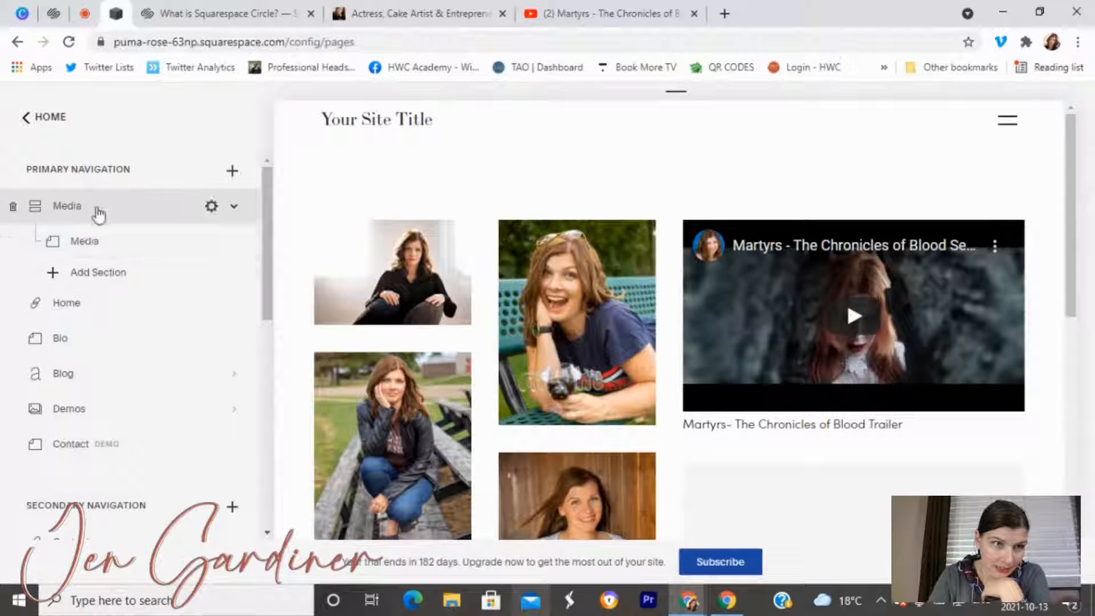
left_click_drag(98, 215, 136, 302)
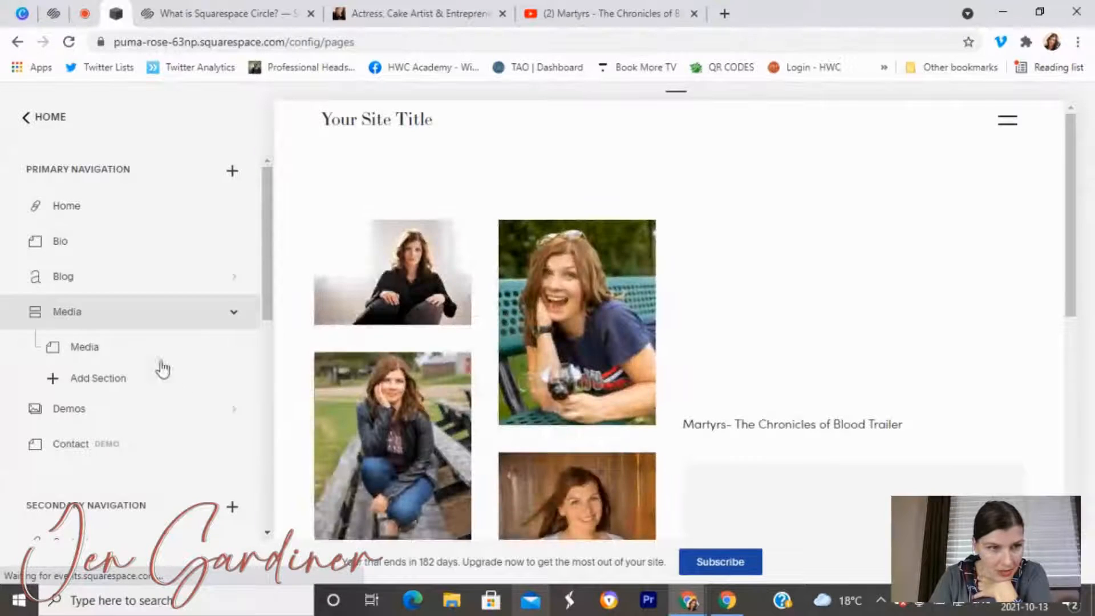
left_click(117, 382)
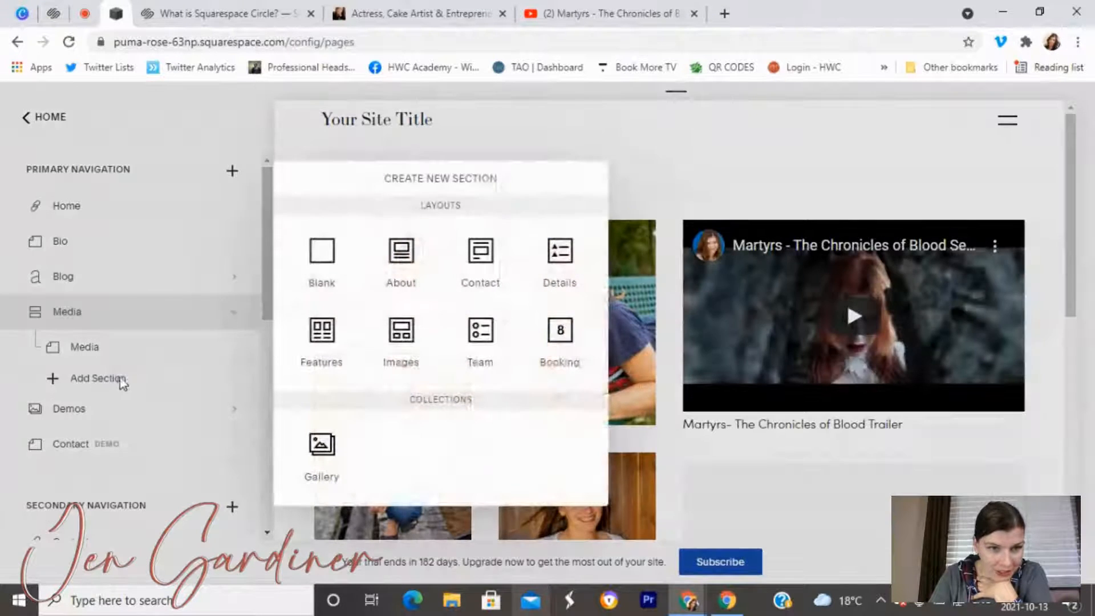
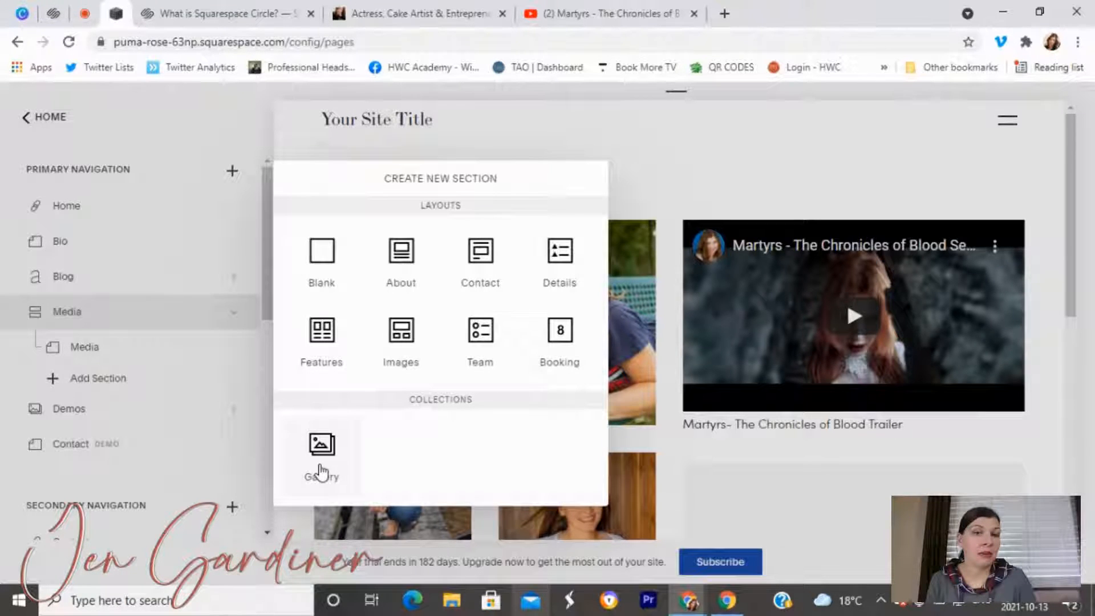
Add an empty Gallery collection called New Gallery under the Media page.
left_click(320, 465)
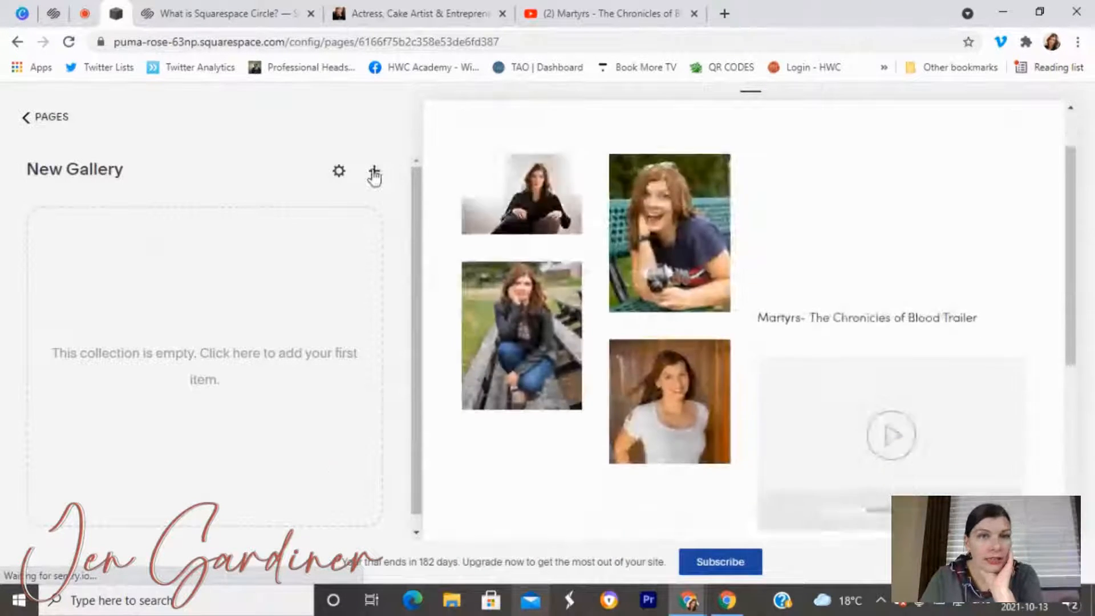
left_click(374, 177)
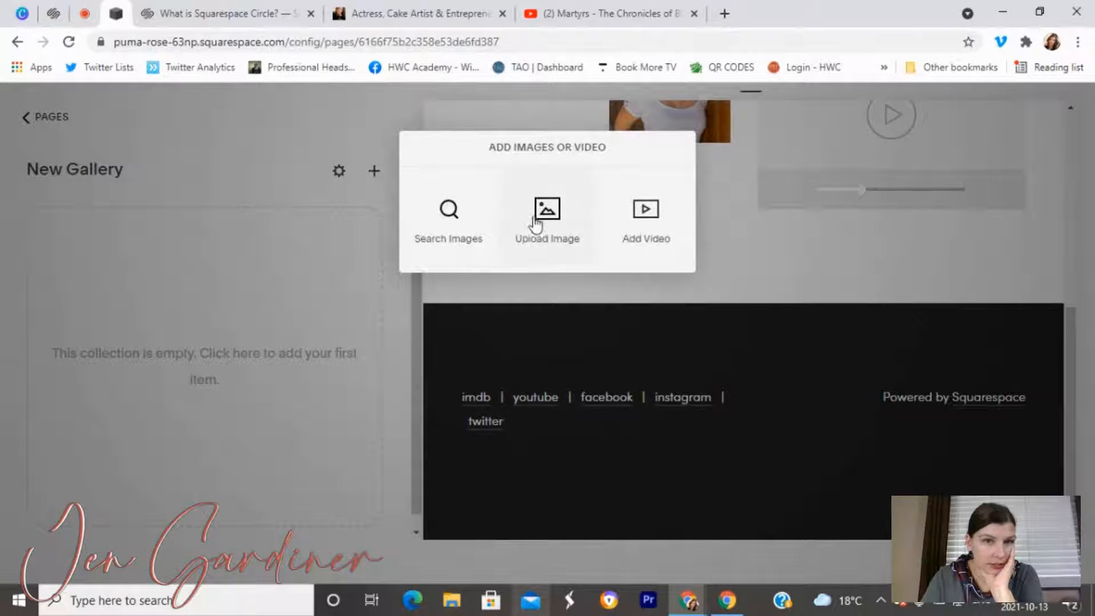
Upload the seated portrait photo (Actress+and+Entrepreneur) as the gallery's first image.
left_click(537, 221)
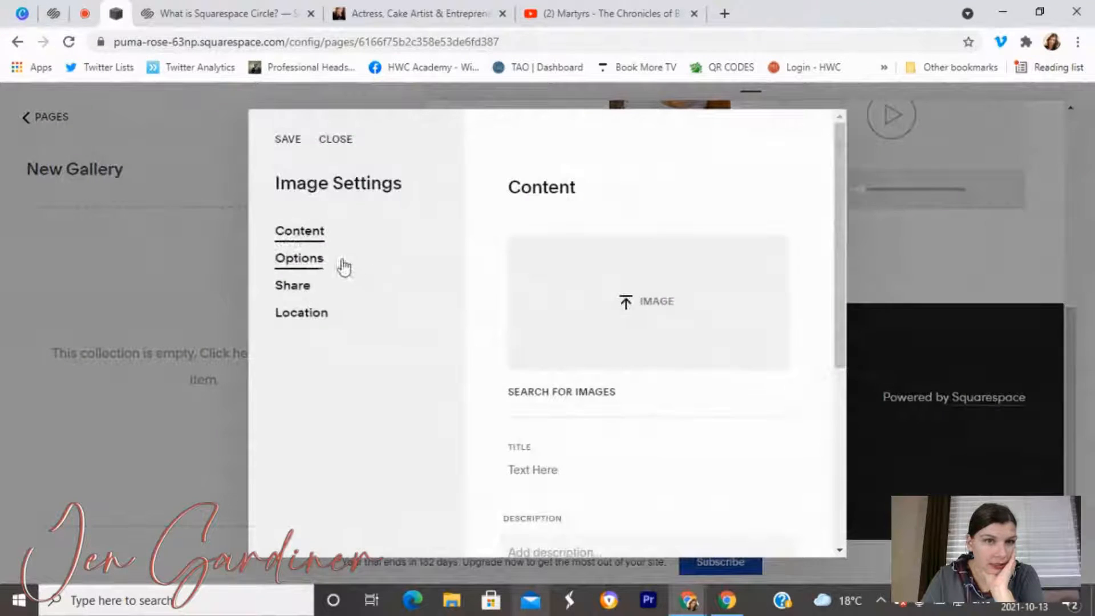
left_click(565, 312)
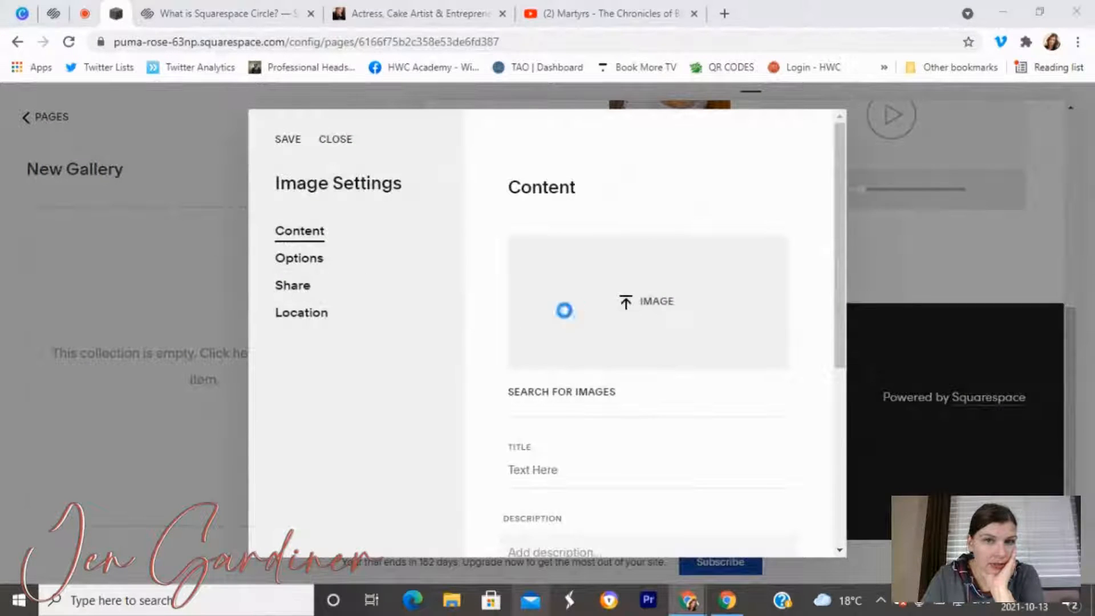
scroll(241, 205, "down", 3)
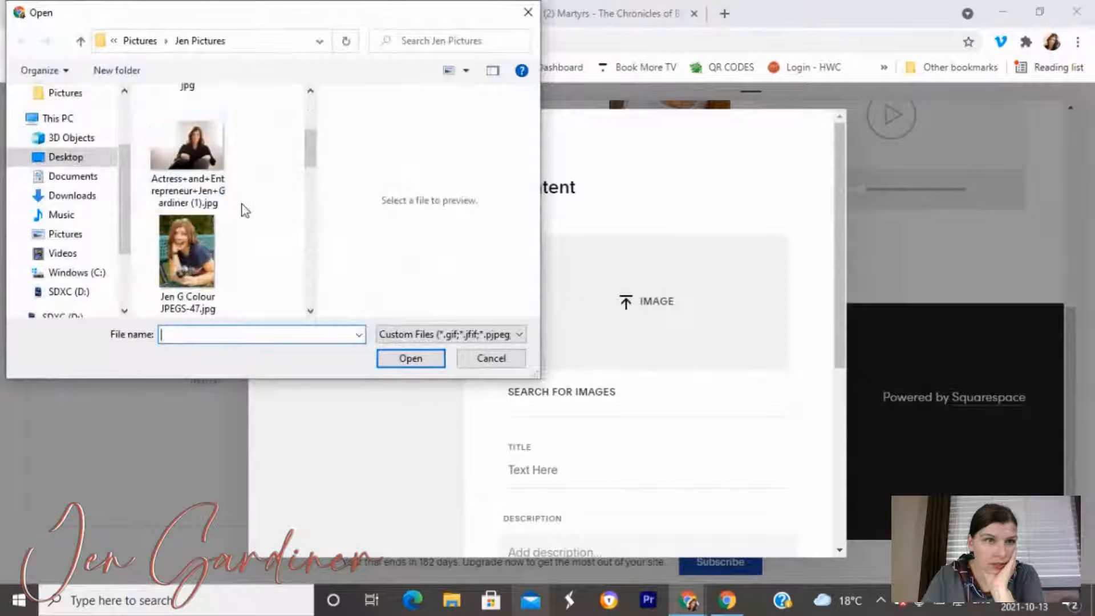
left_click(214, 186)
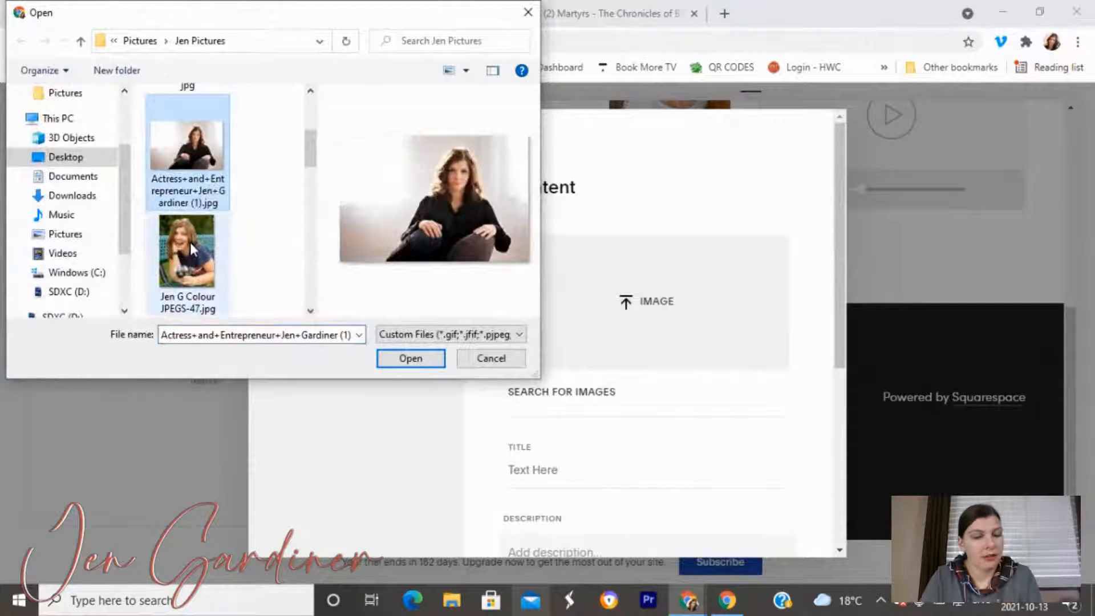
left_click(190, 241)
left_click(224, 160)
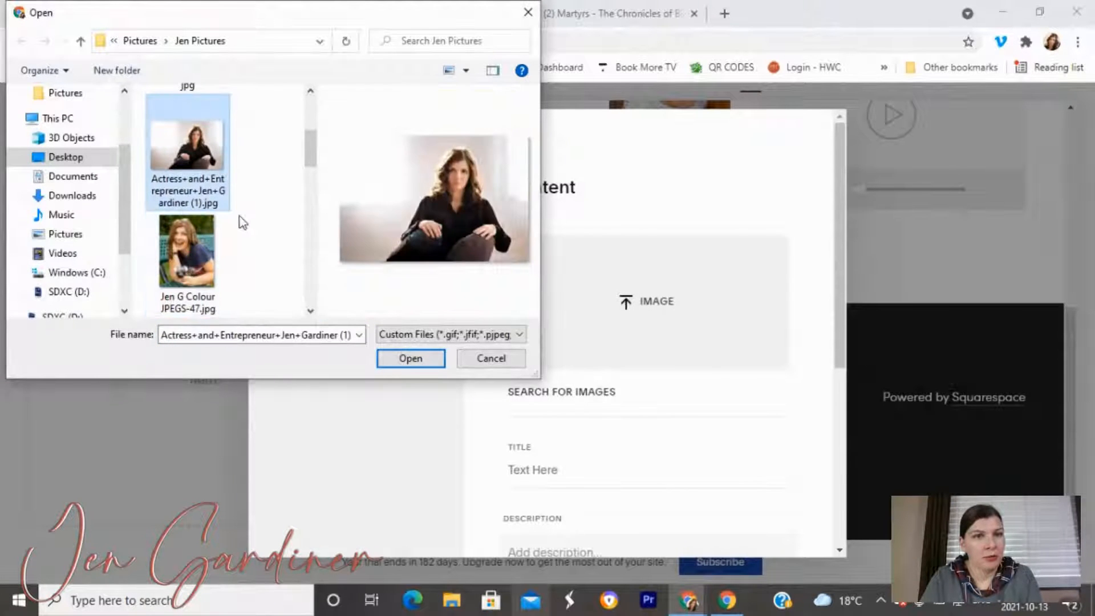
left_click(408, 359)
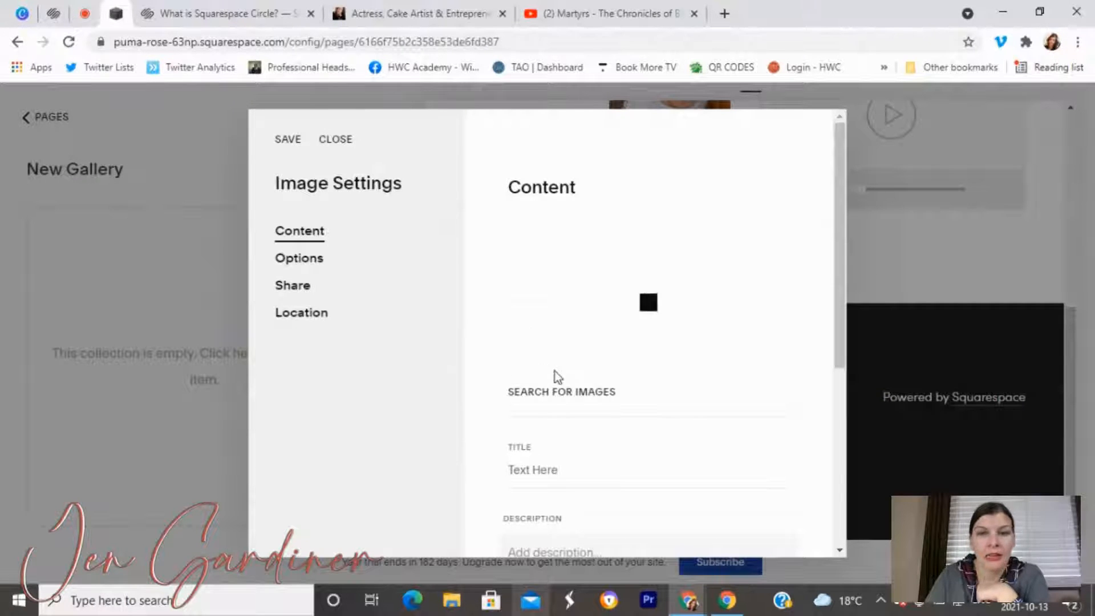
Title the image with the actress's first name, set its status to Published, and save.
scroll(553, 399, "down", 3)
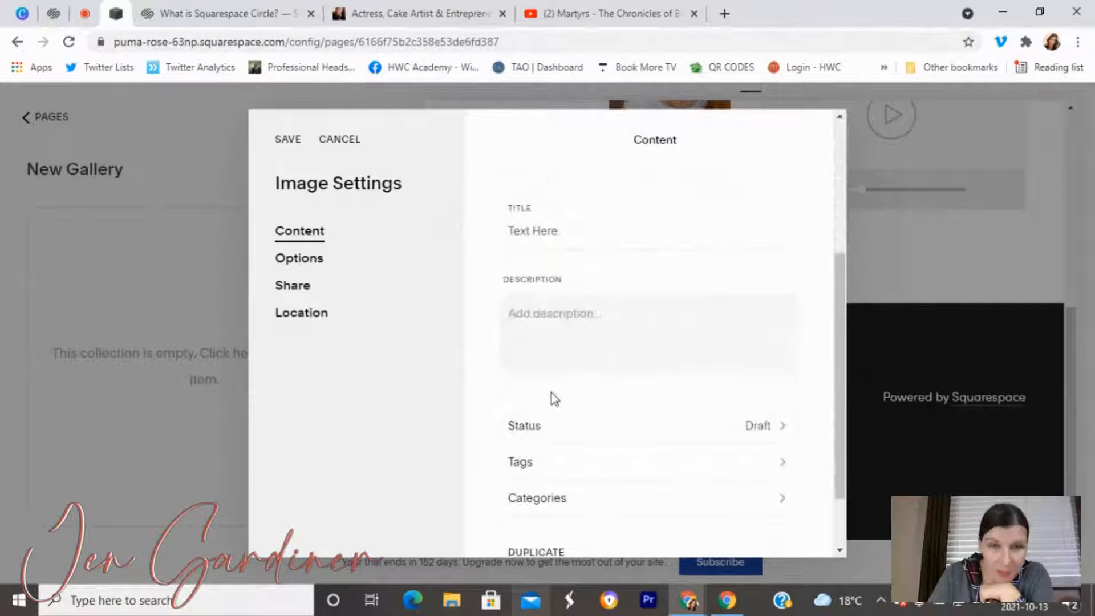
left_click(542, 230)
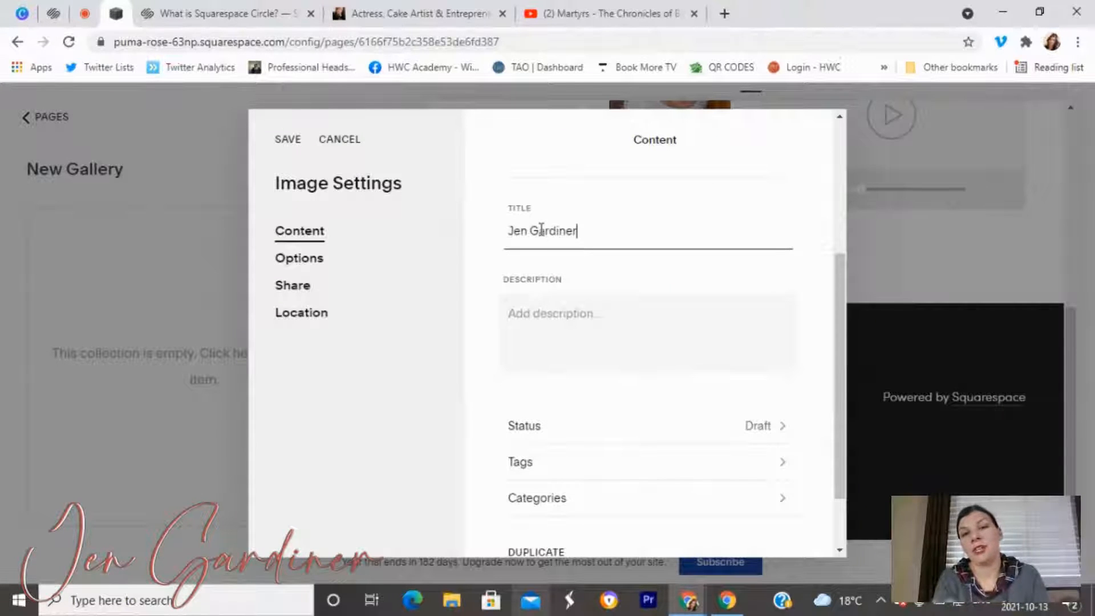
left_click(597, 324)
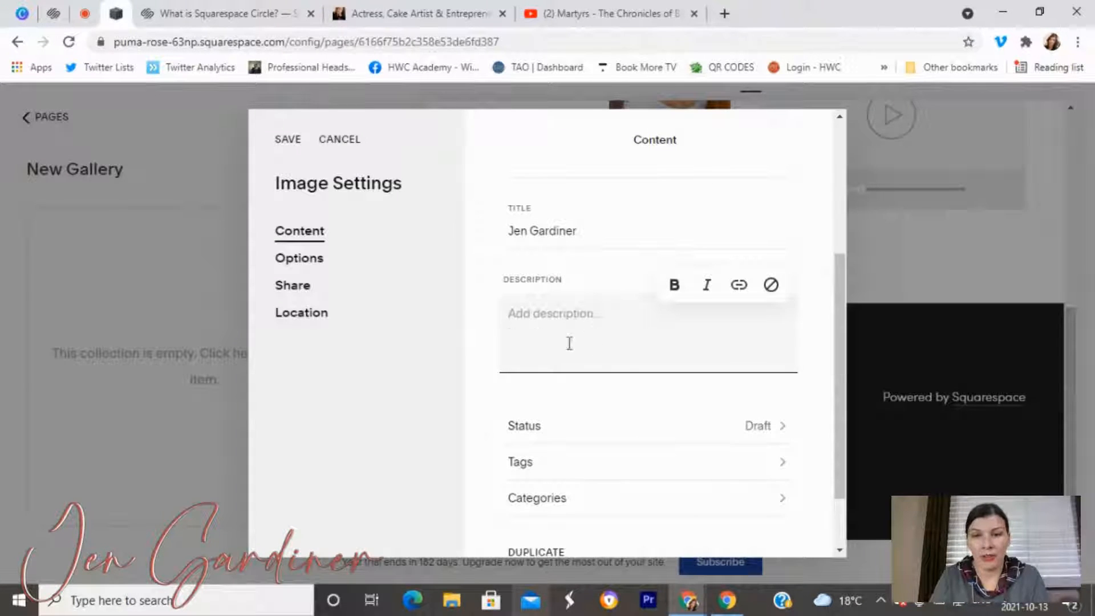
scroll(744, 376, "down", 2)
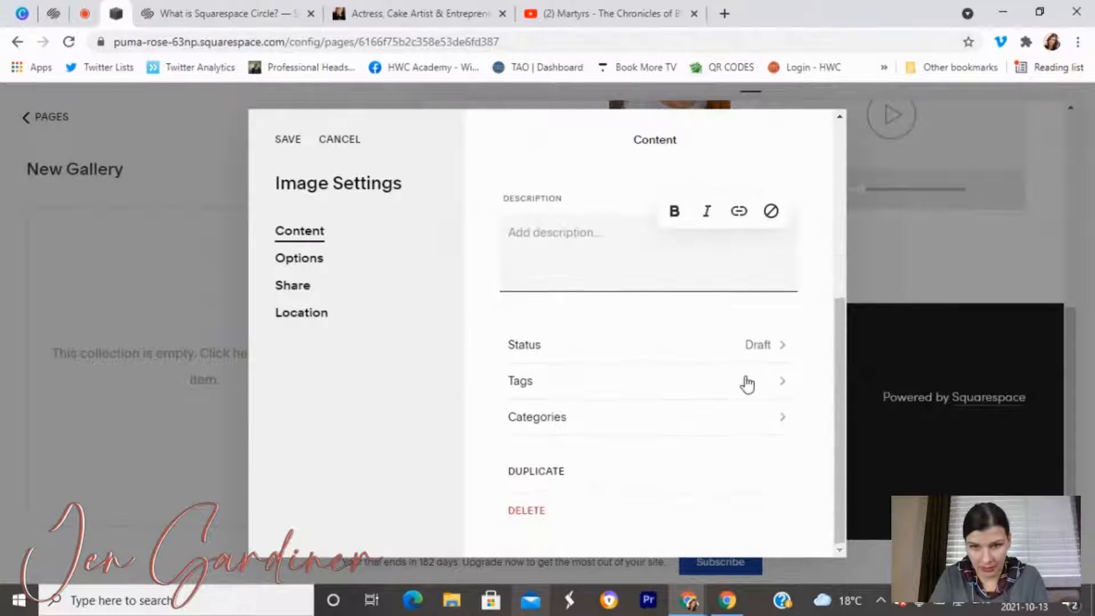
left_click(584, 360)
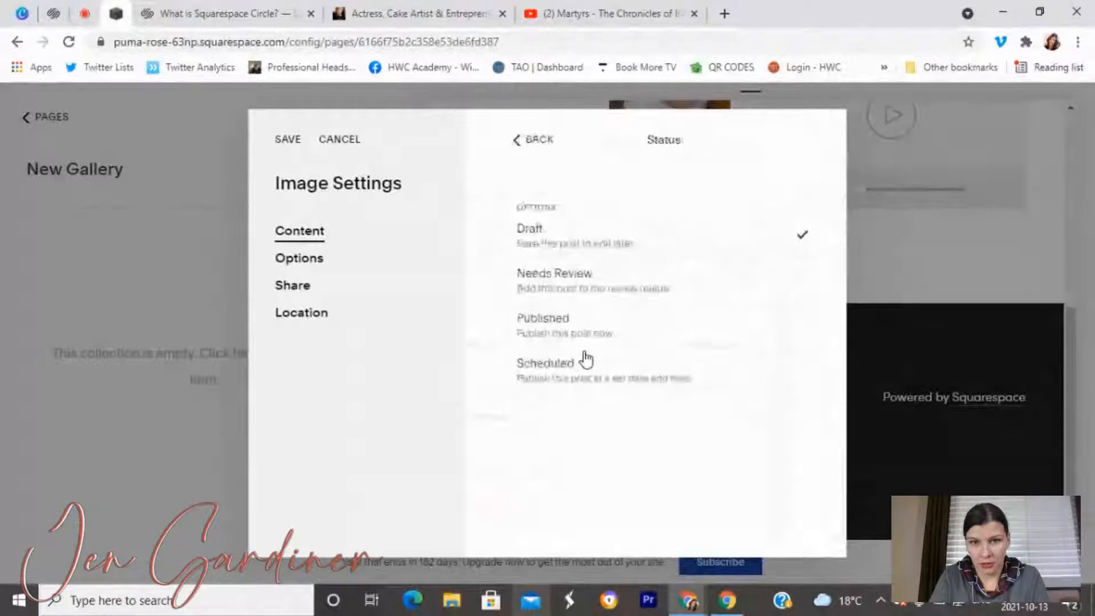
left_click(589, 340)
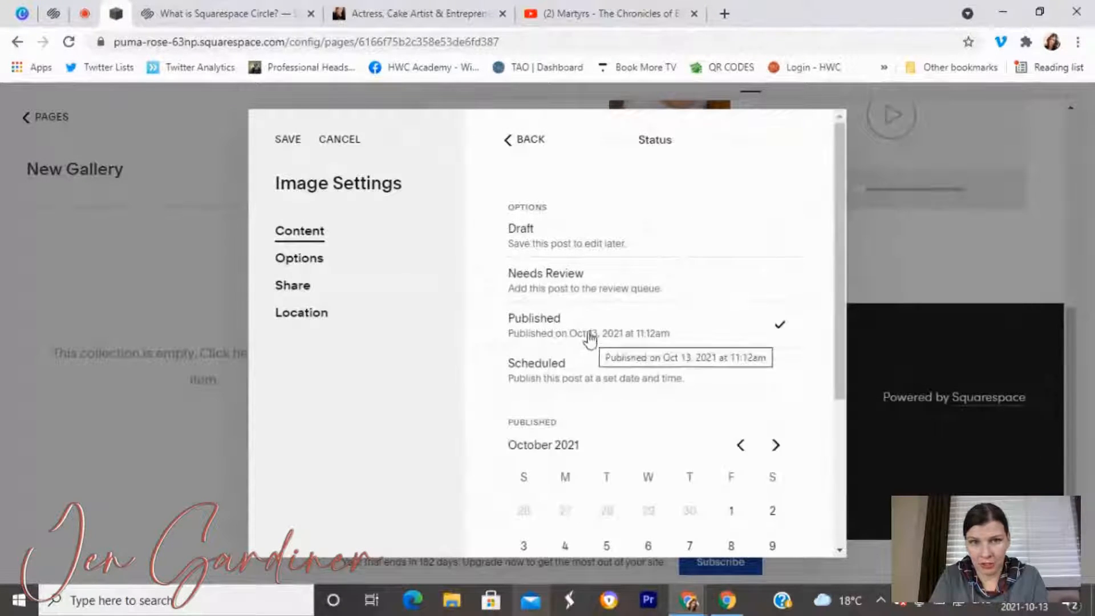
left_click(292, 150)
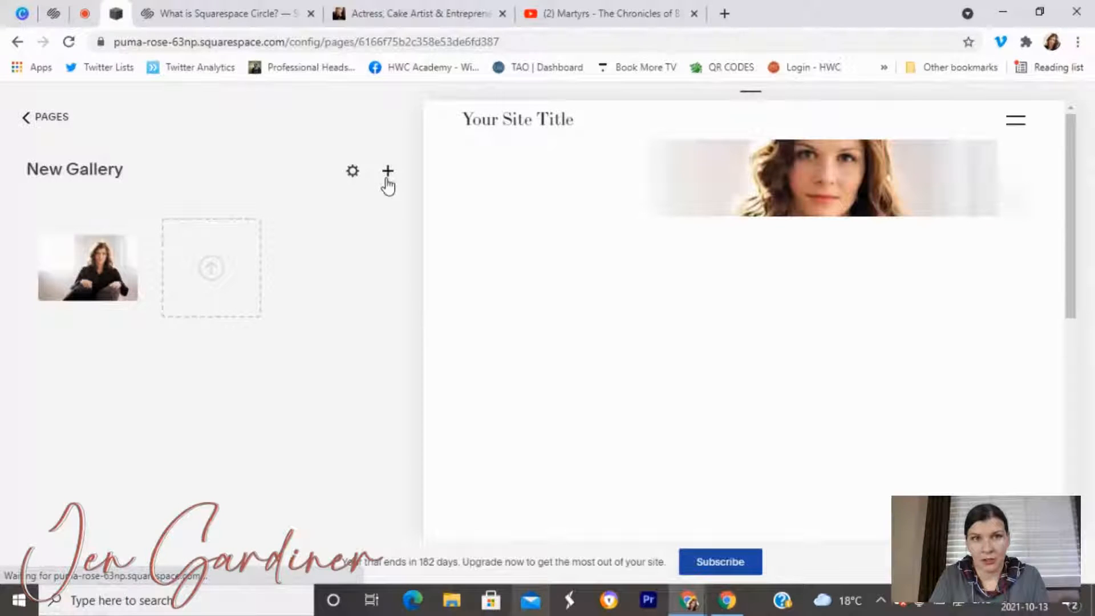
Upload the detective scene still as a second gallery image.
left_click(386, 179)
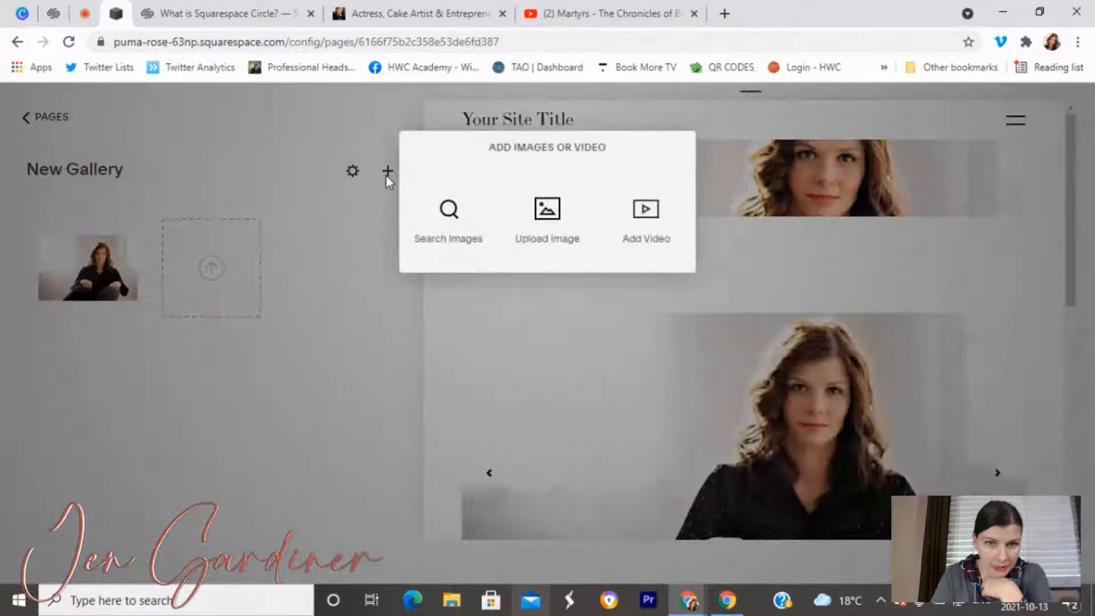
left_click(546, 242)
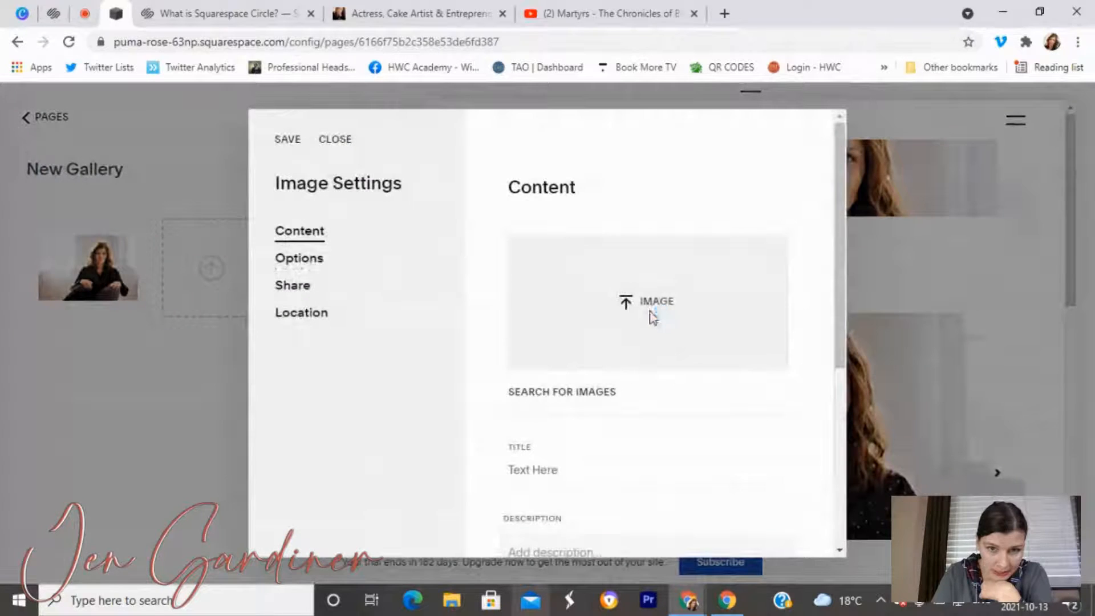
left_click(651, 315)
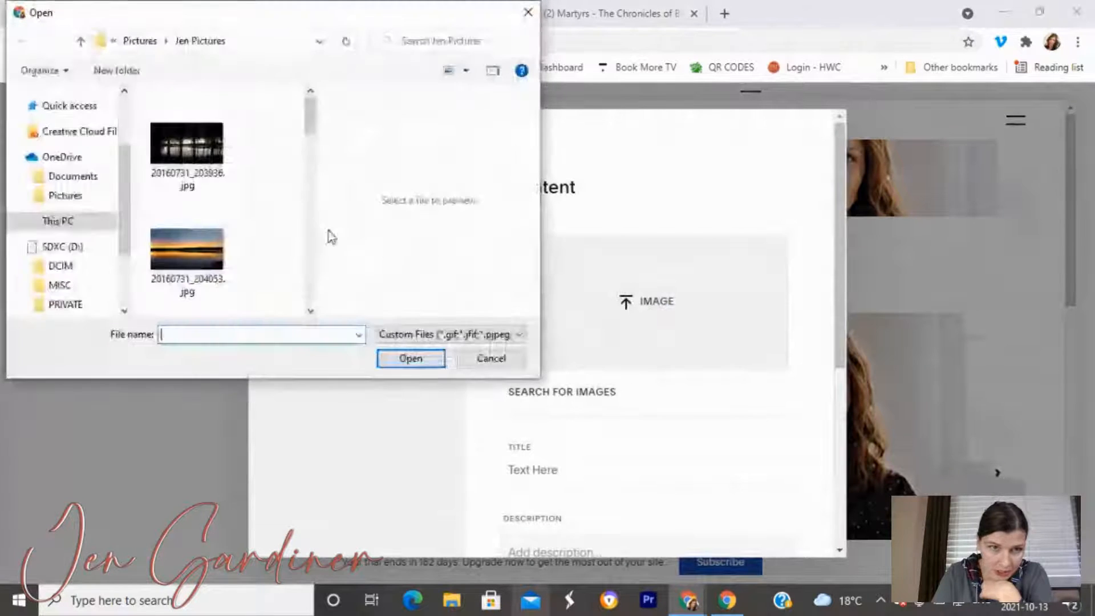
scroll(268, 249, "down", 2)
scroll(266, 245, "down", 4)
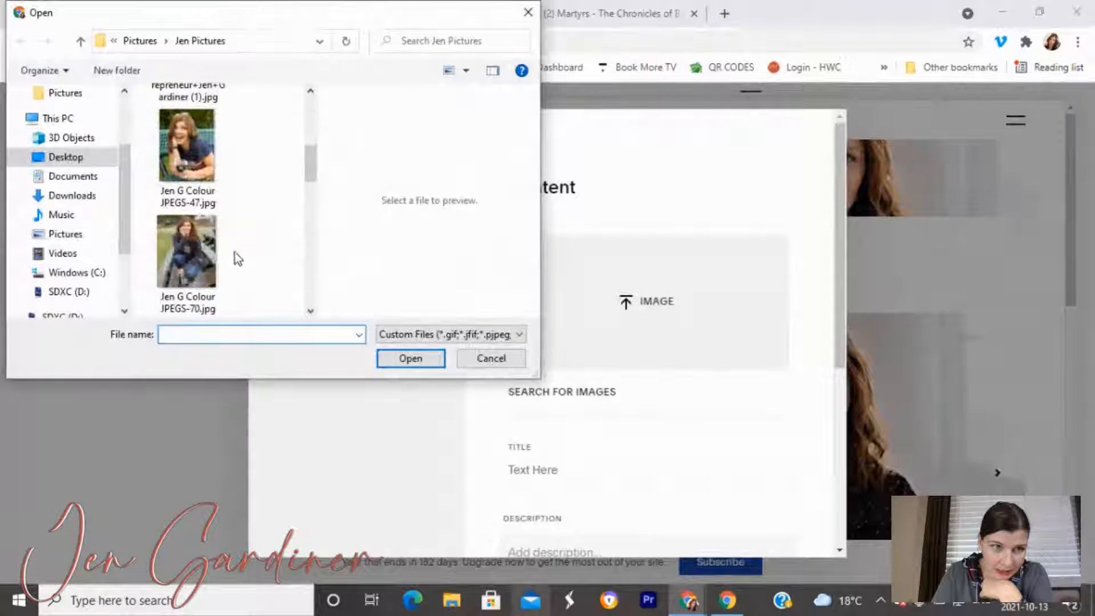
scroll(235, 256, "down", 2)
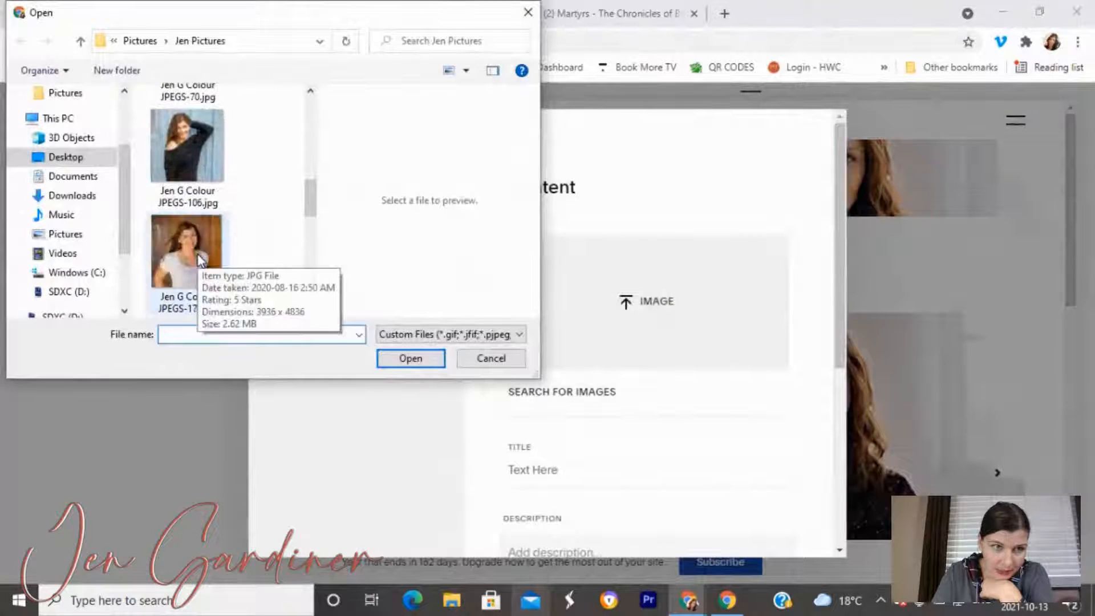
scroll(199, 262, "down", 3)
left_click(200, 261)
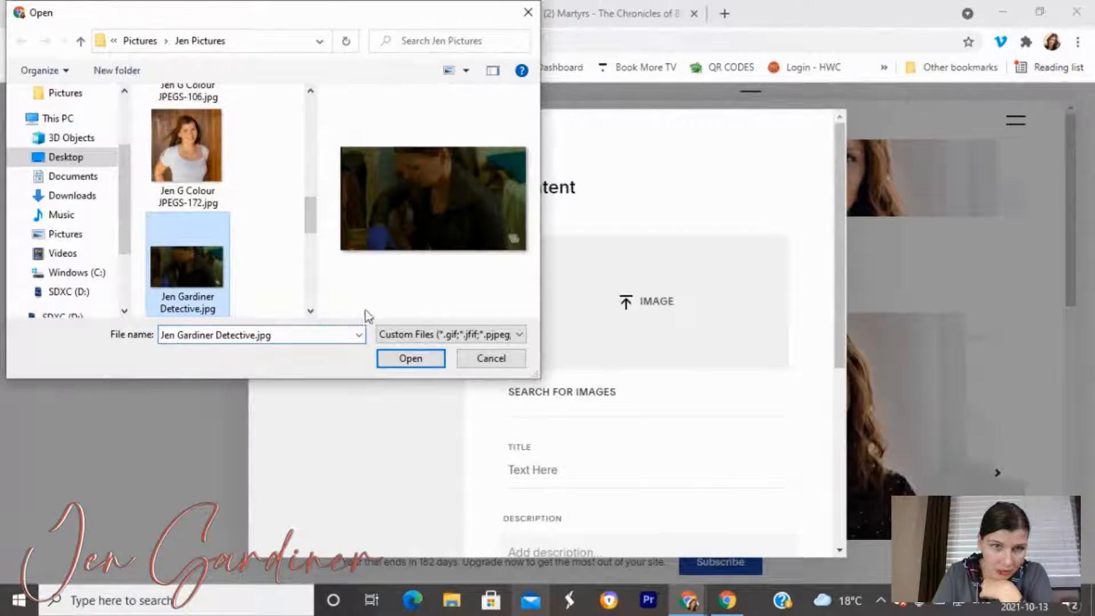
left_click(411, 358)
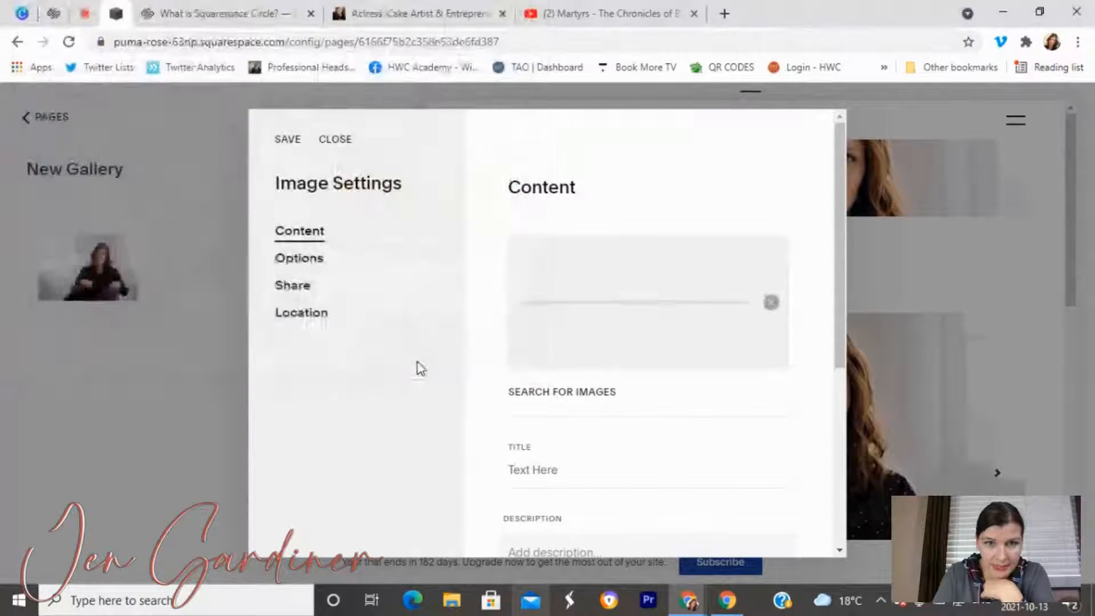
Title it with the actress's name plus 'on Unexpected Killer' and set status to Published.
left_click(549, 469)
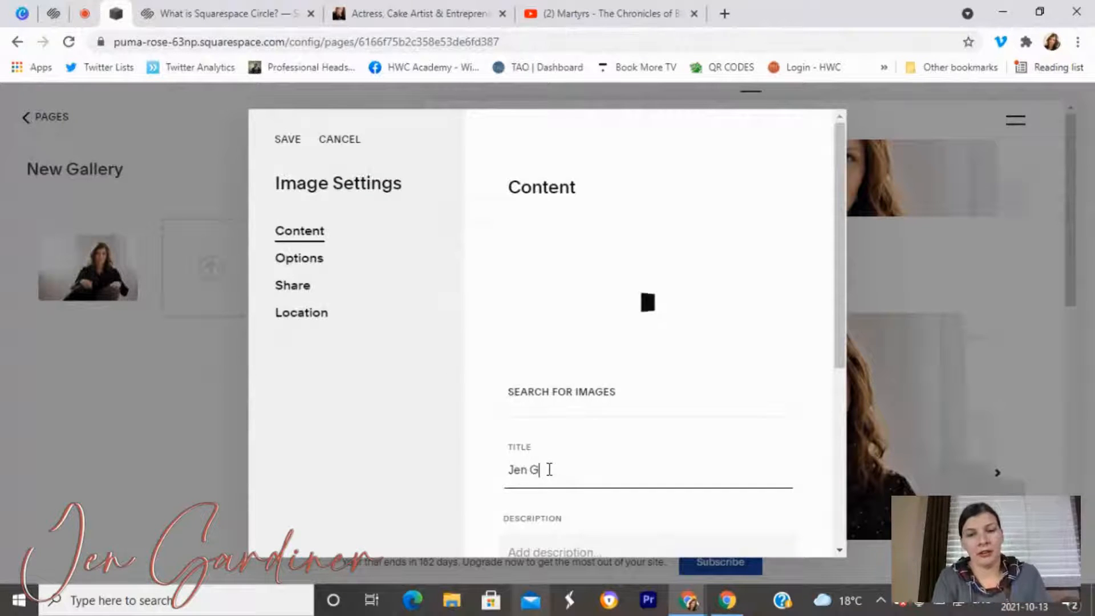
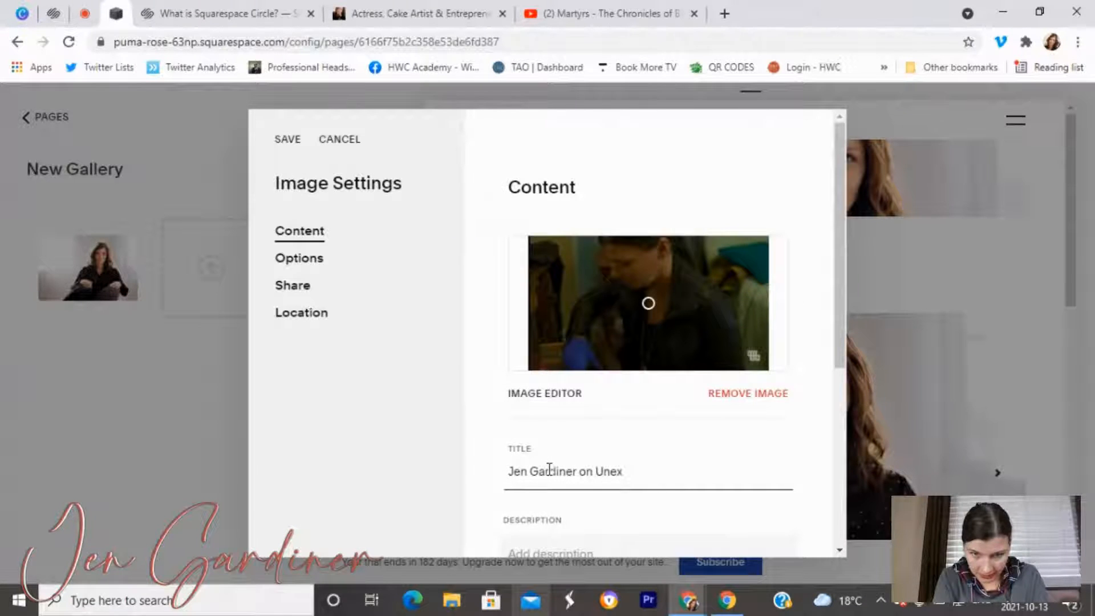
type("pected Killer")
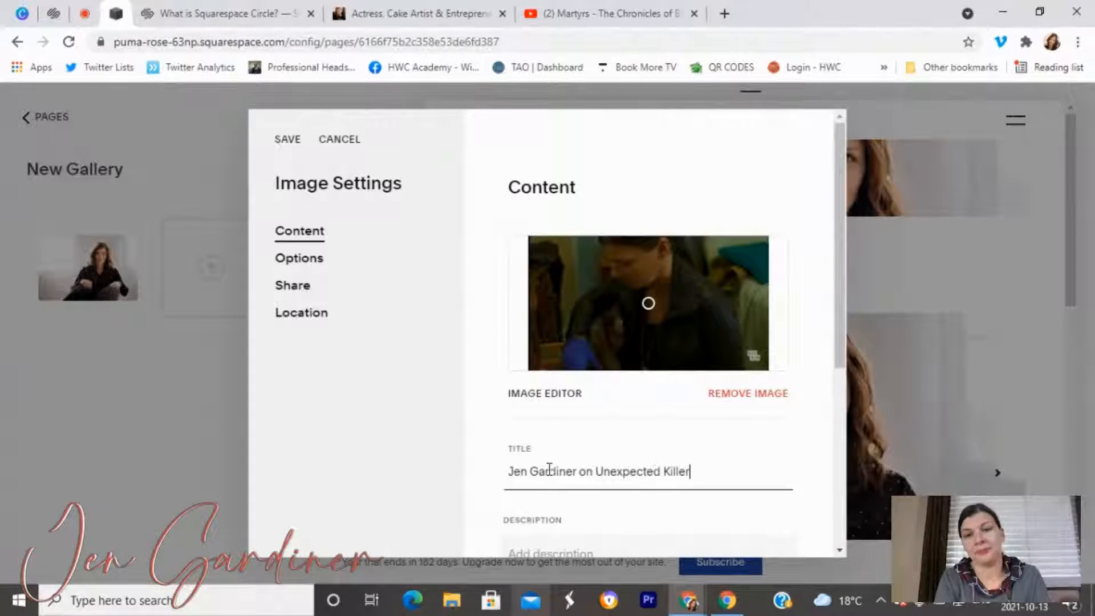
scroll(616, 330, "down", 2)
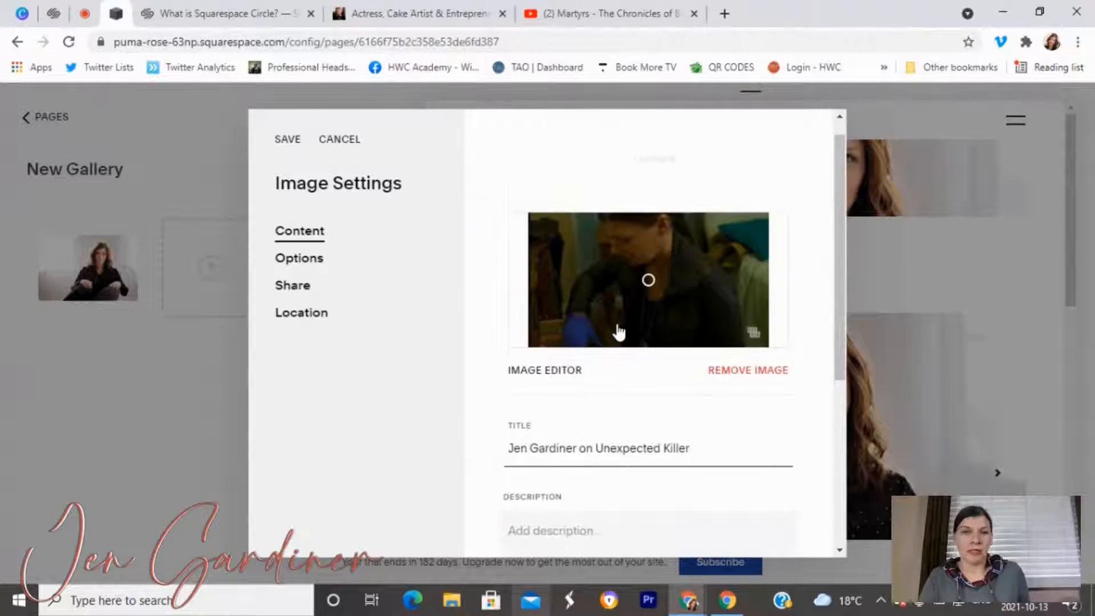
scroll(690, 319, "down", 4)
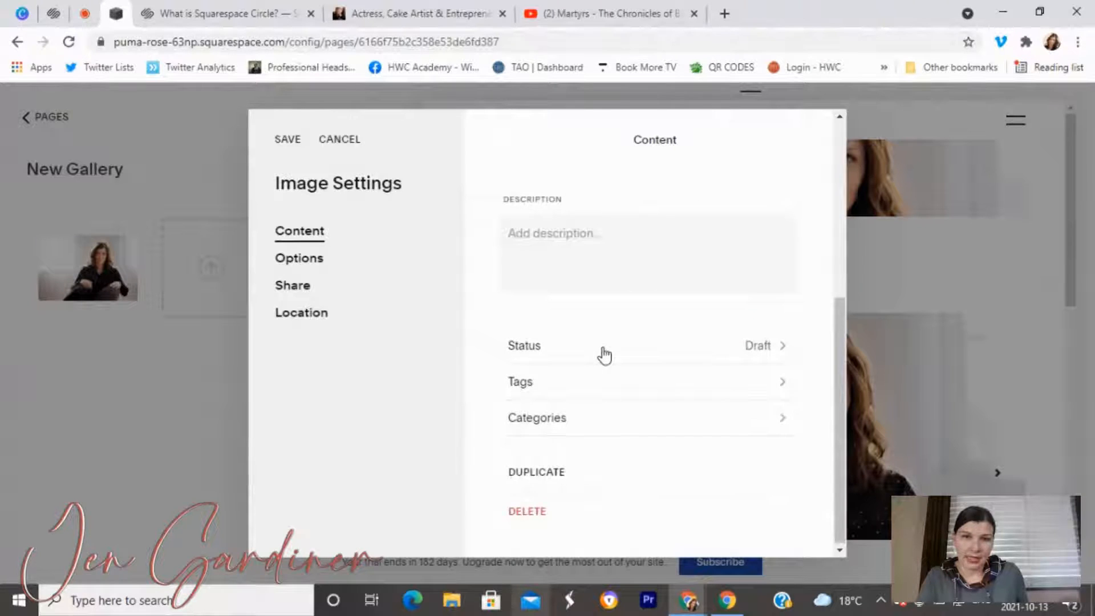
left_click(604, 354)
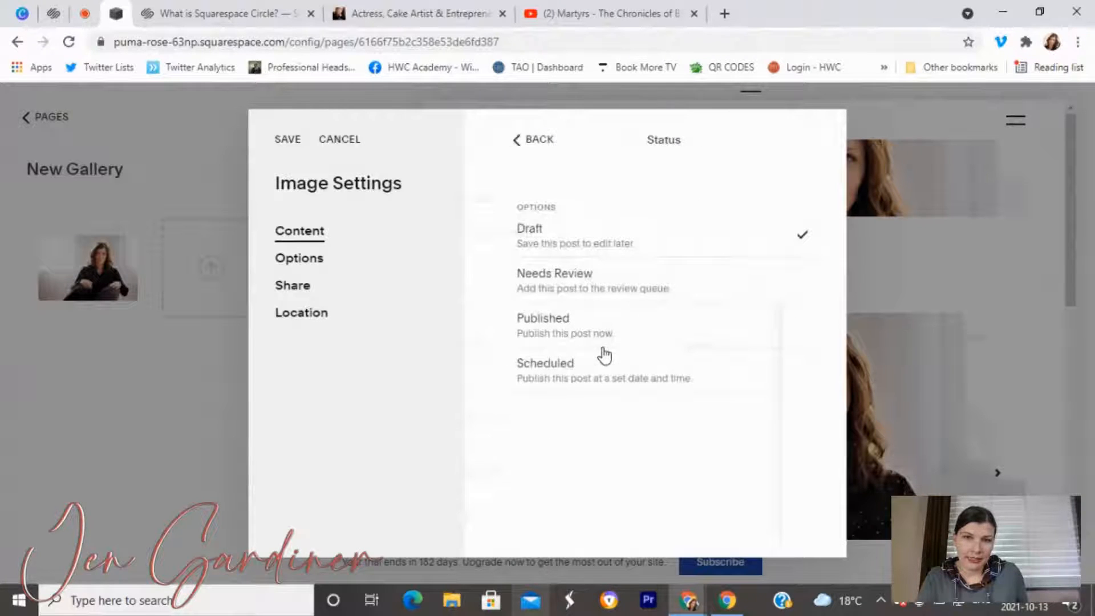
left_click(567, 322)
Return to the image's Content settings, then bring up its Options settings.
left_click(515, 139)
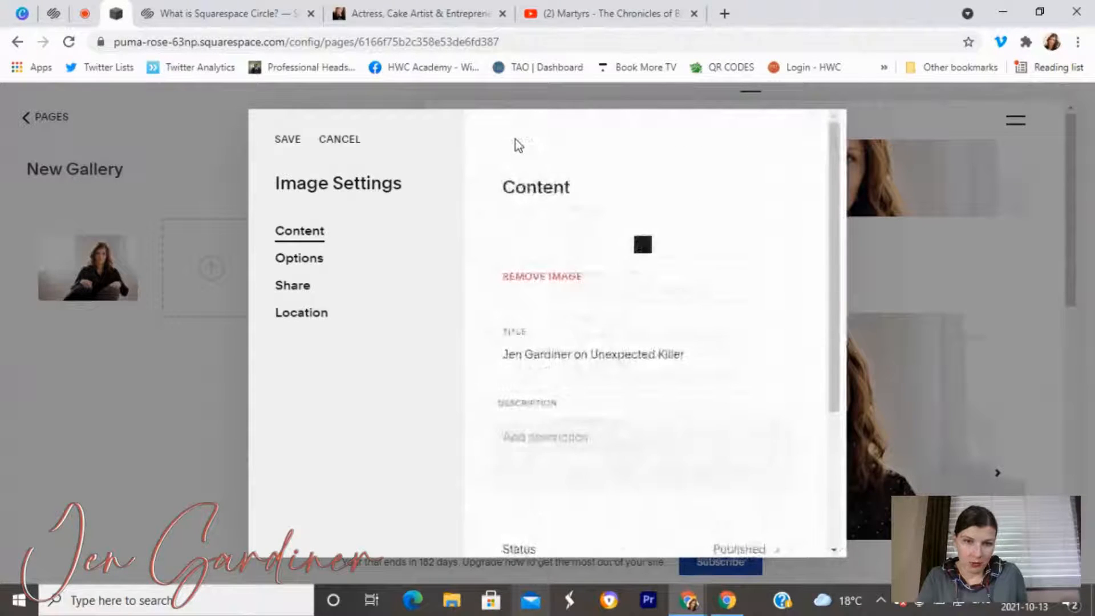
left_click(570, 401)
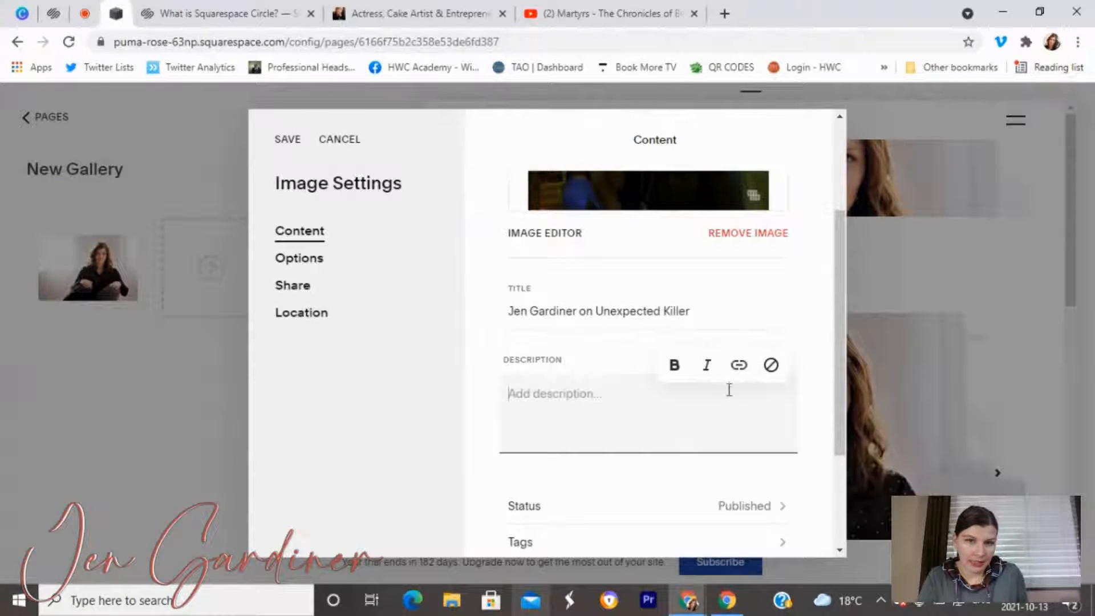
scroll(707, 429, "down", 3)
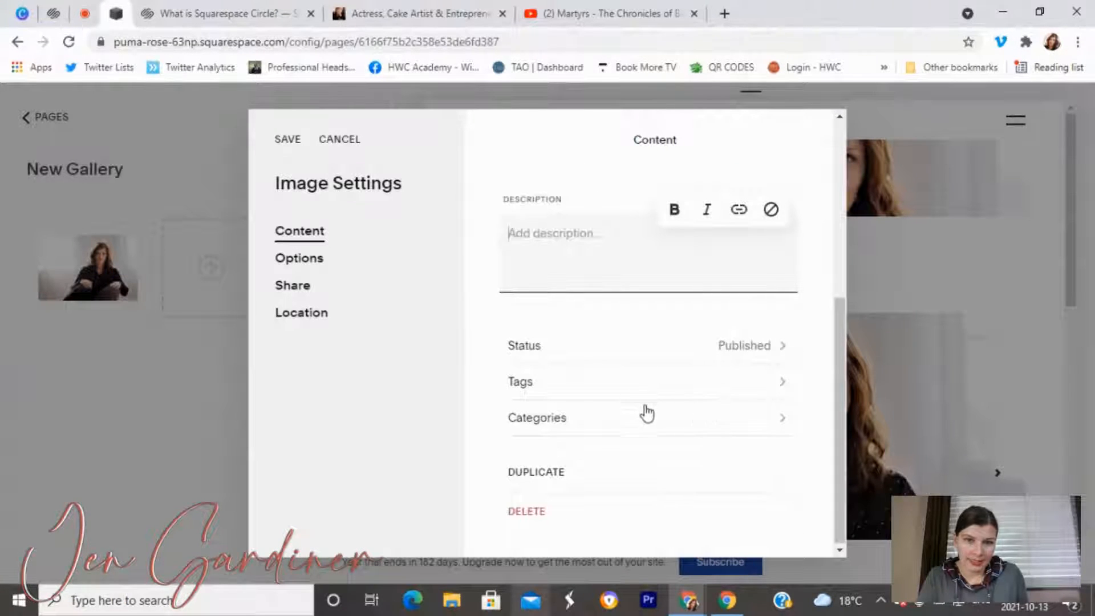
left_click(302, 260)
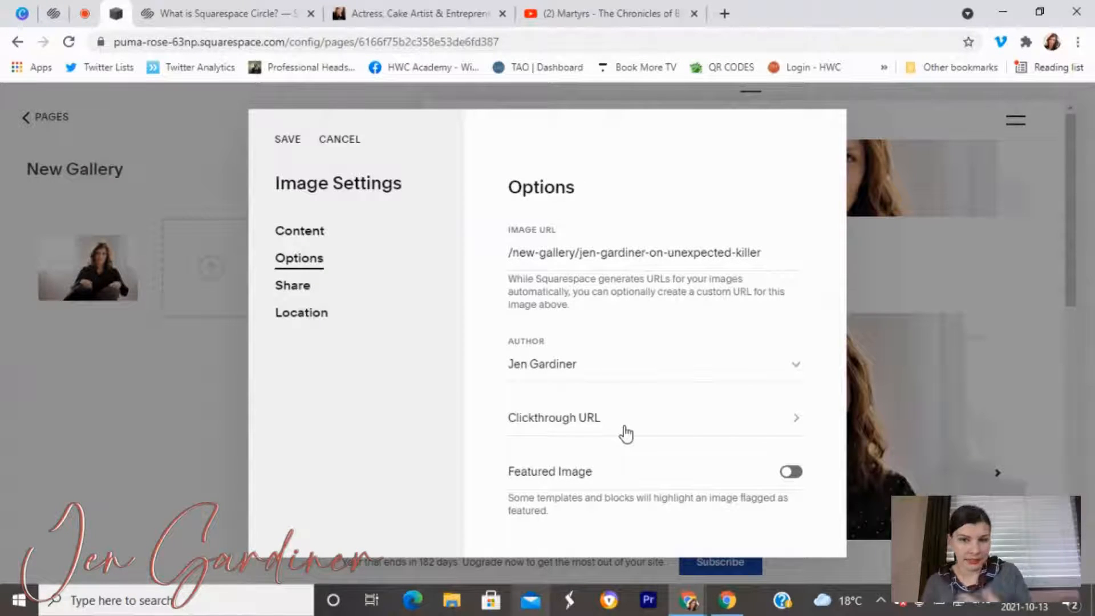
Set the image's clickthrough URL to the actress's Instagram profile address.
left_click(625, 433)
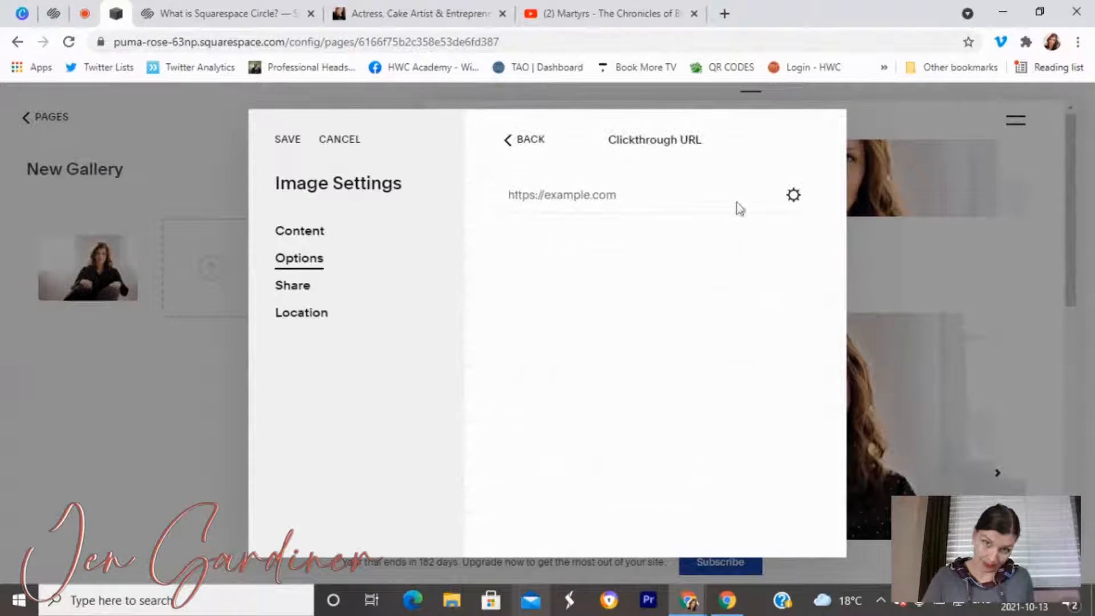
left_click(796, 199)
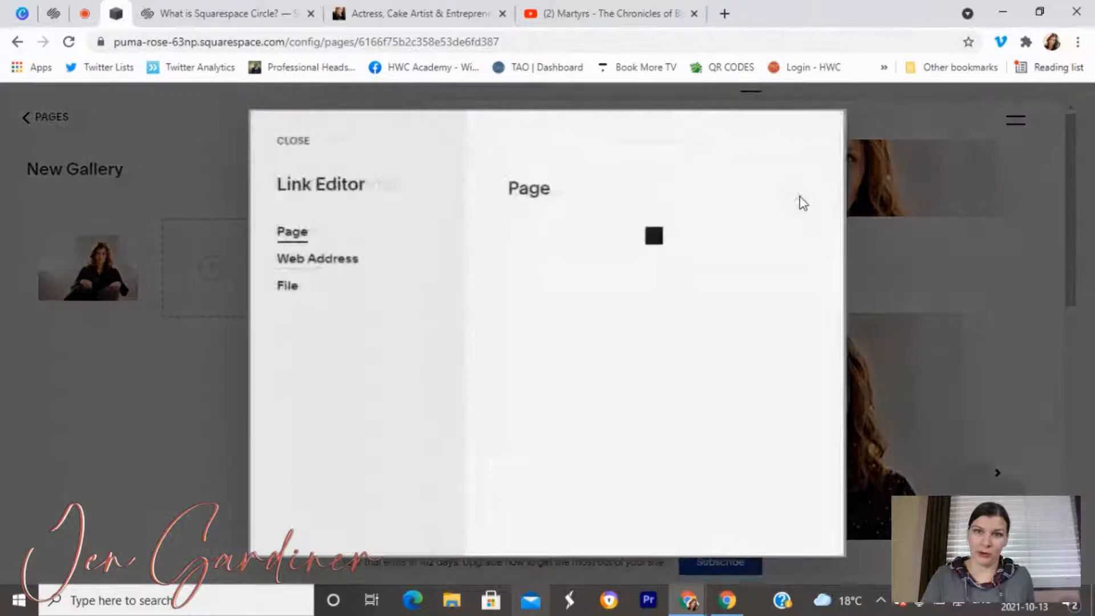
left_click(306, 259)
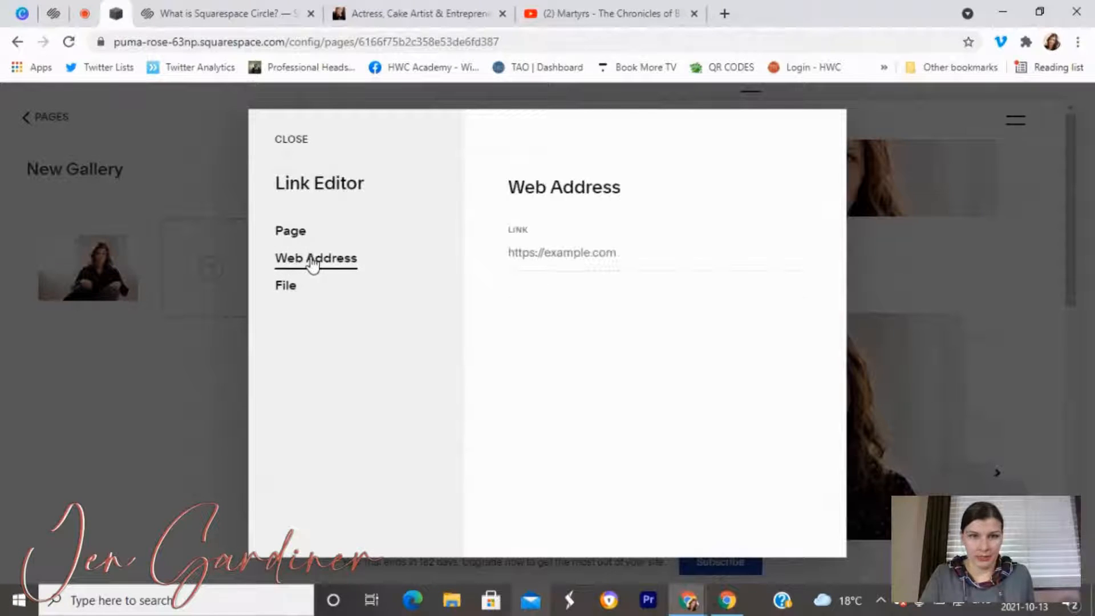
left_click(290, 139)
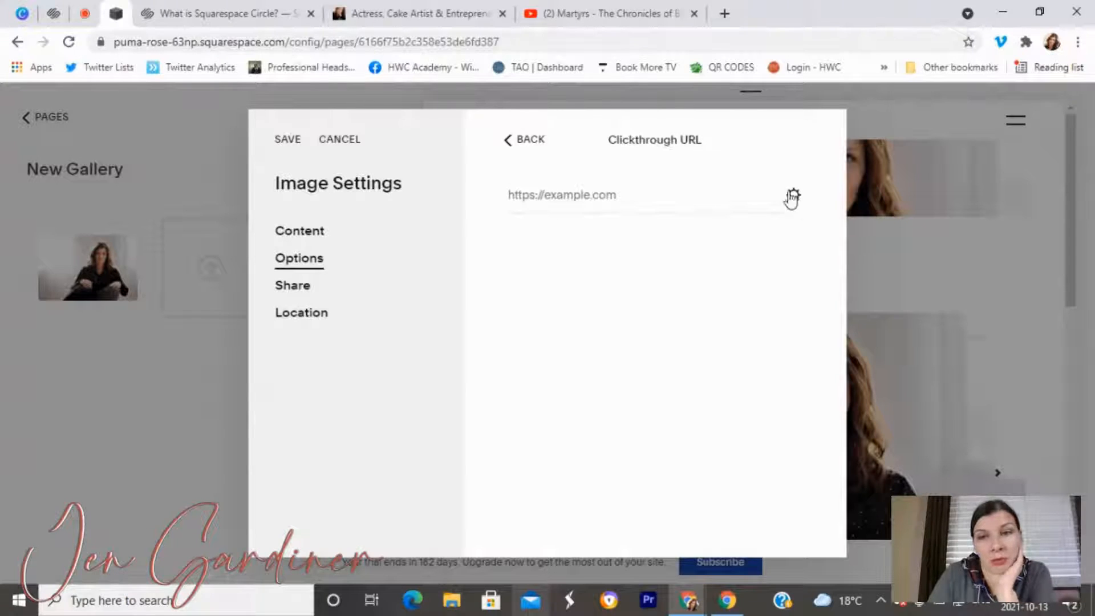
left_click(582, 209)
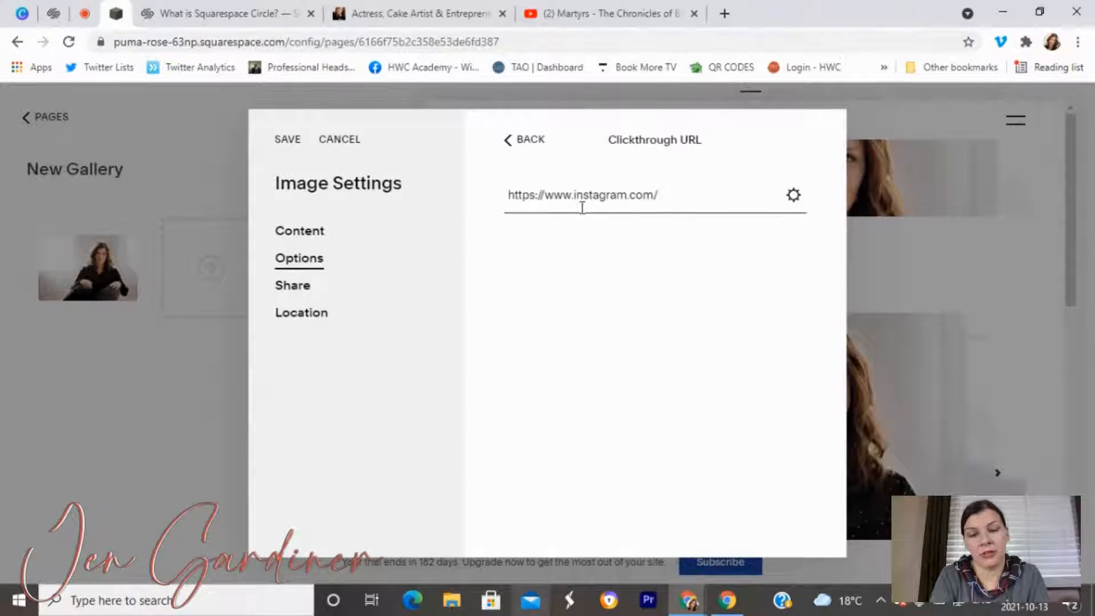
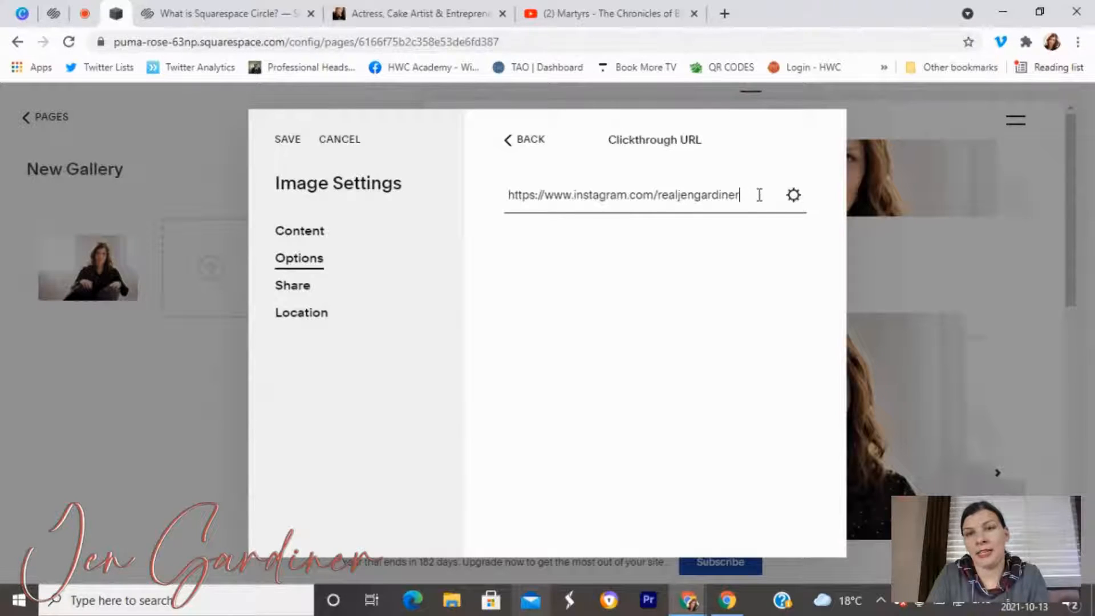
Confirm the link uses the Web Address option and save the image to the gallery.
left_click(791, 197)
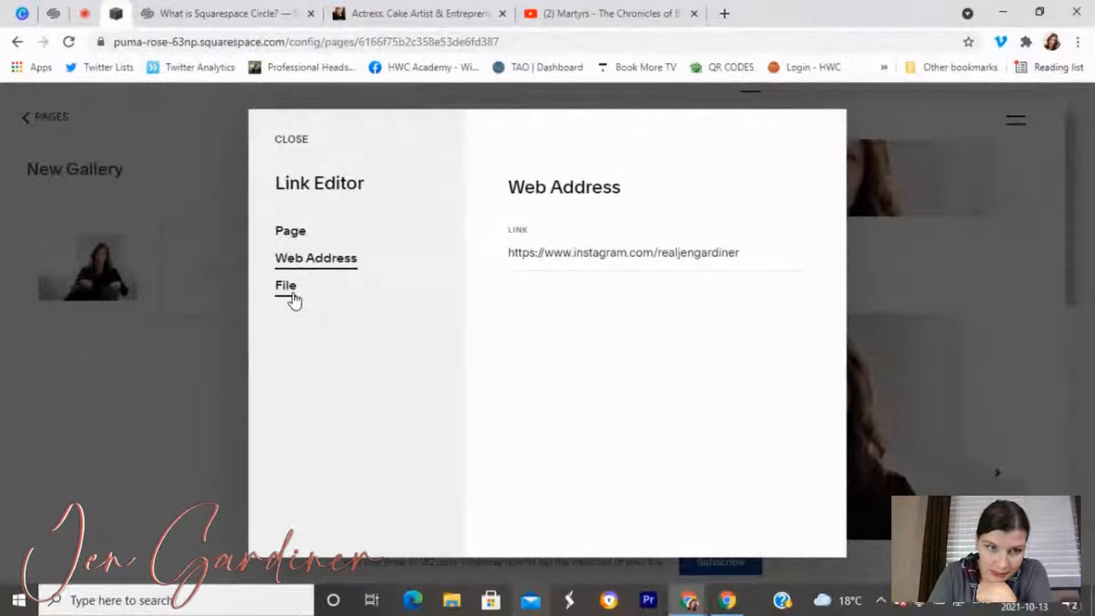
left_click(308, 235)
left_click(320, 265)
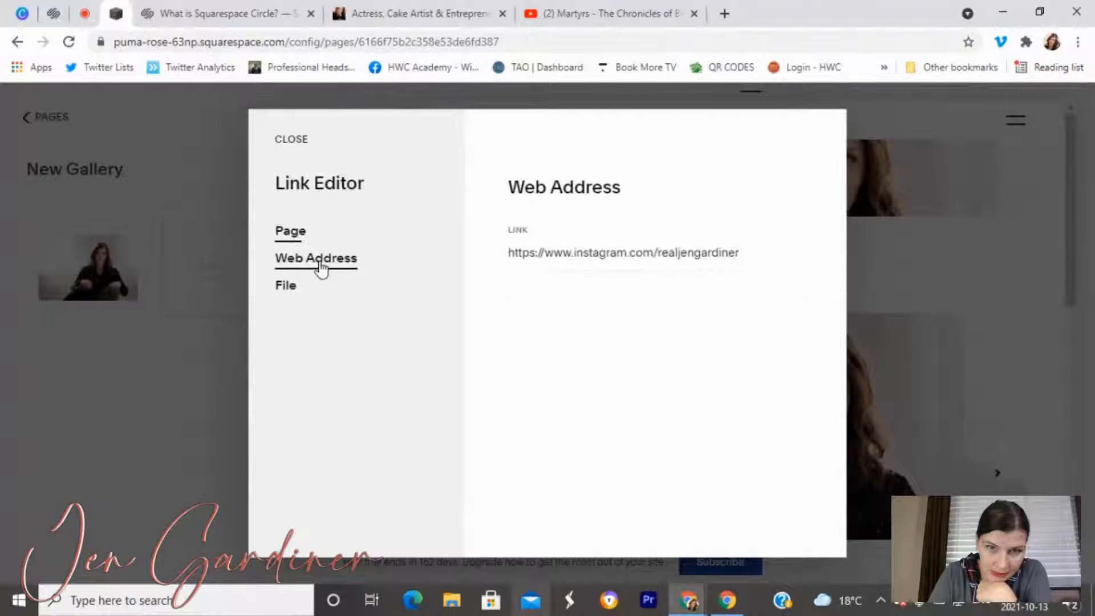
left_click(300, 139)
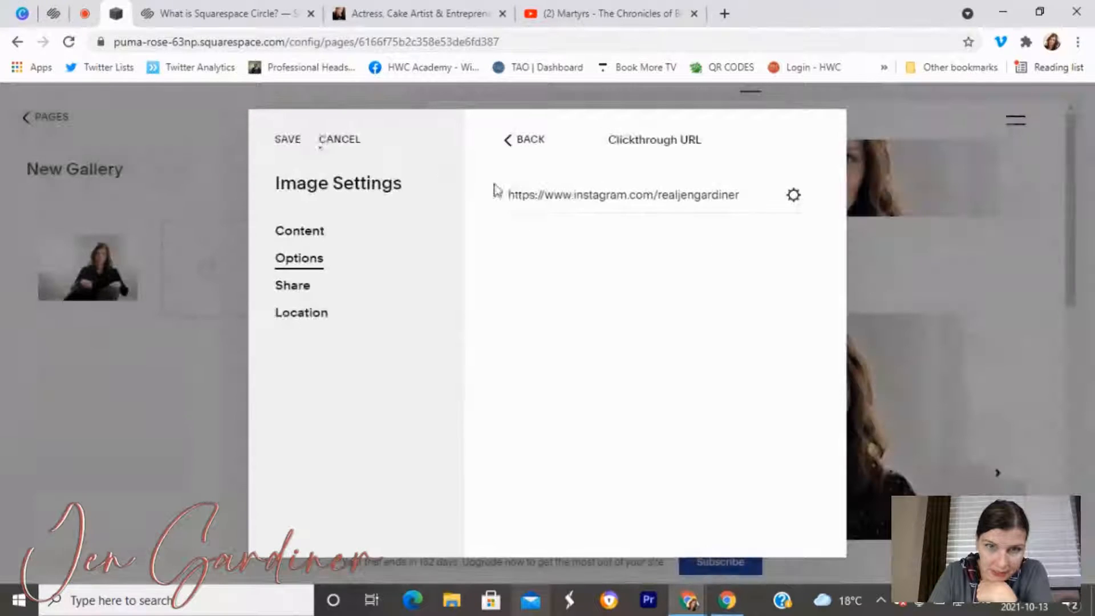
left_click(793, 200)
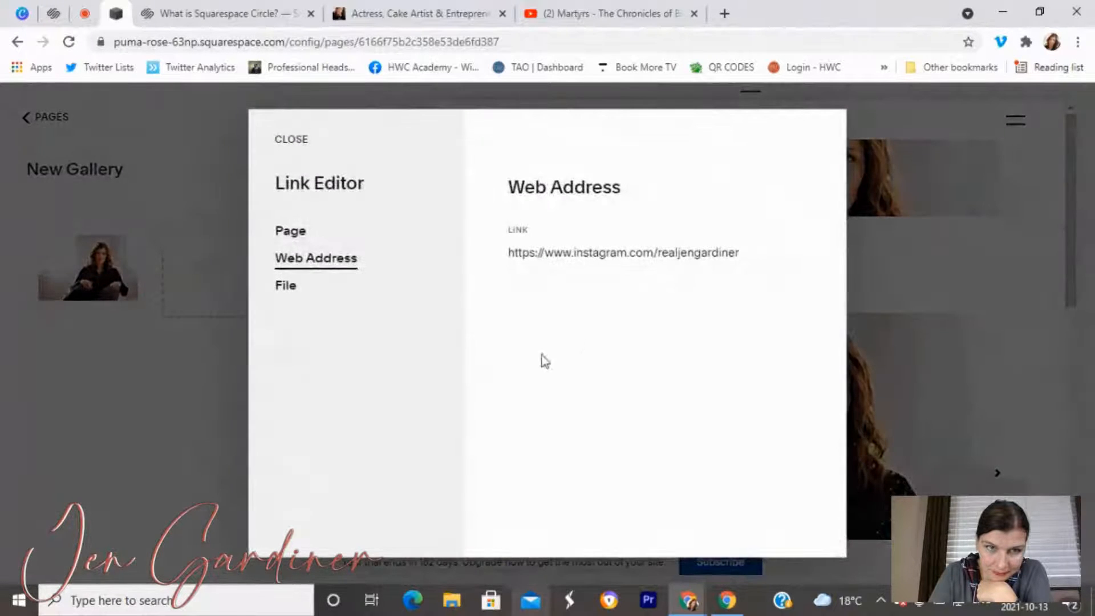
left_click(286, 150)
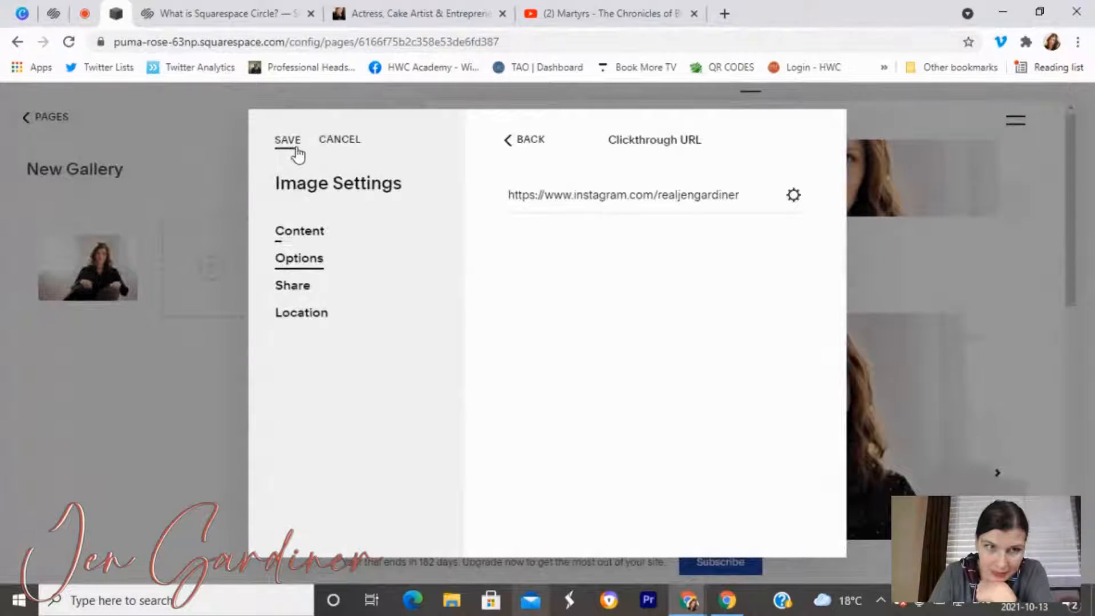
left_click(297, 155)
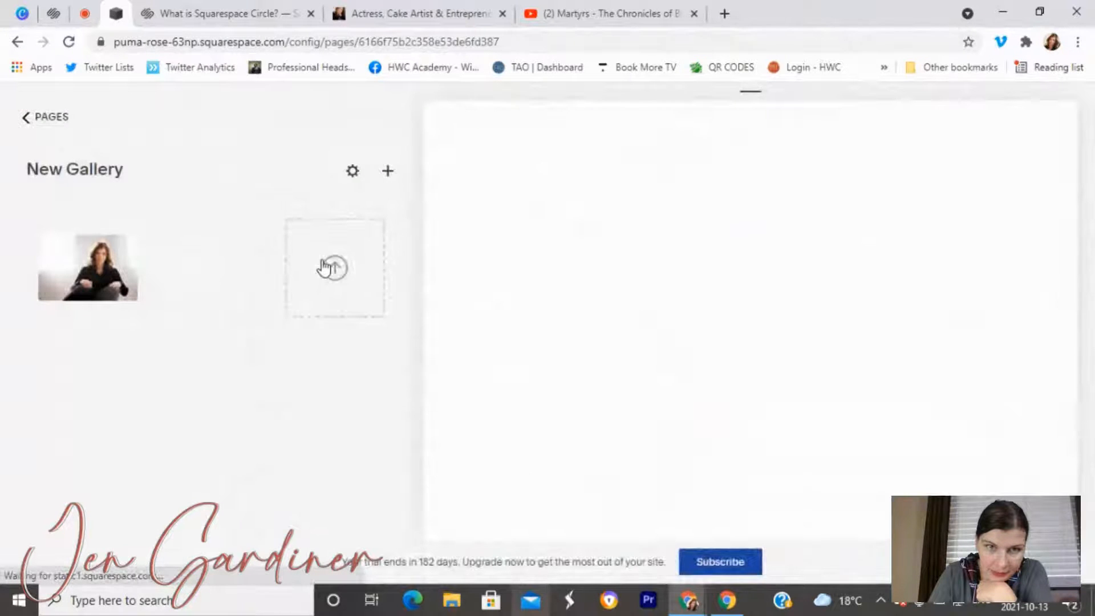
mouse_move(223, 223)
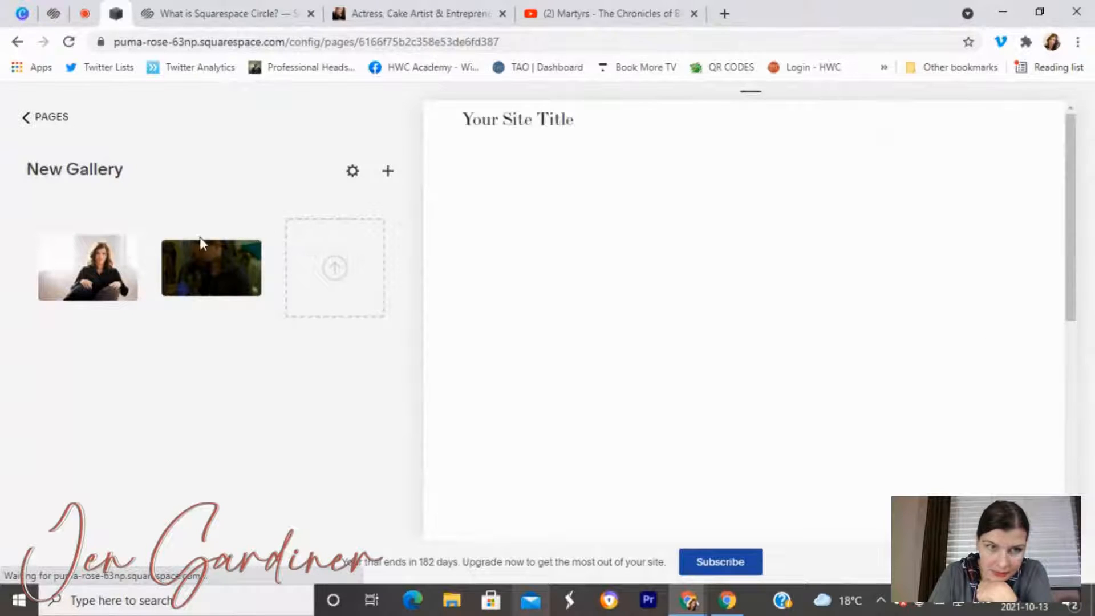
left_click(188, 247)
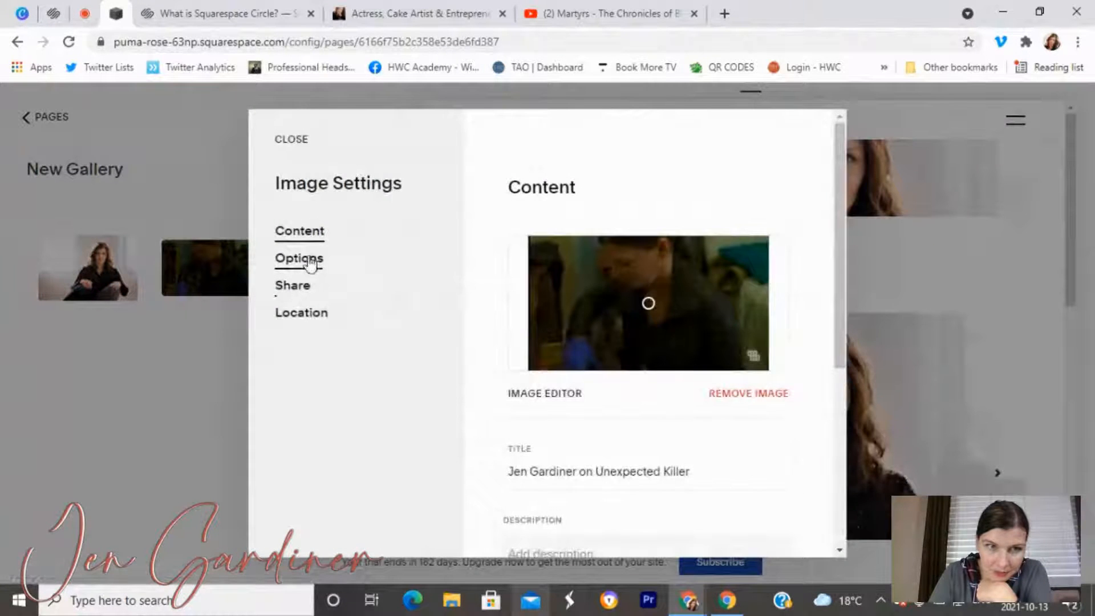
scroll(661, 344, "down", 4)
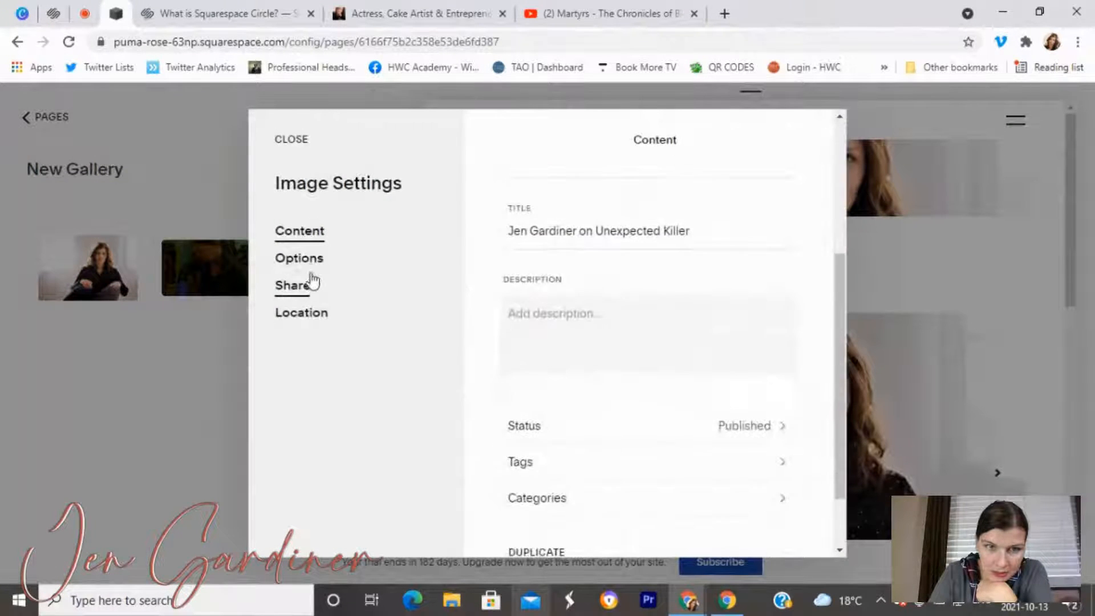
left_click(303, 259)
left_click(682, 418)
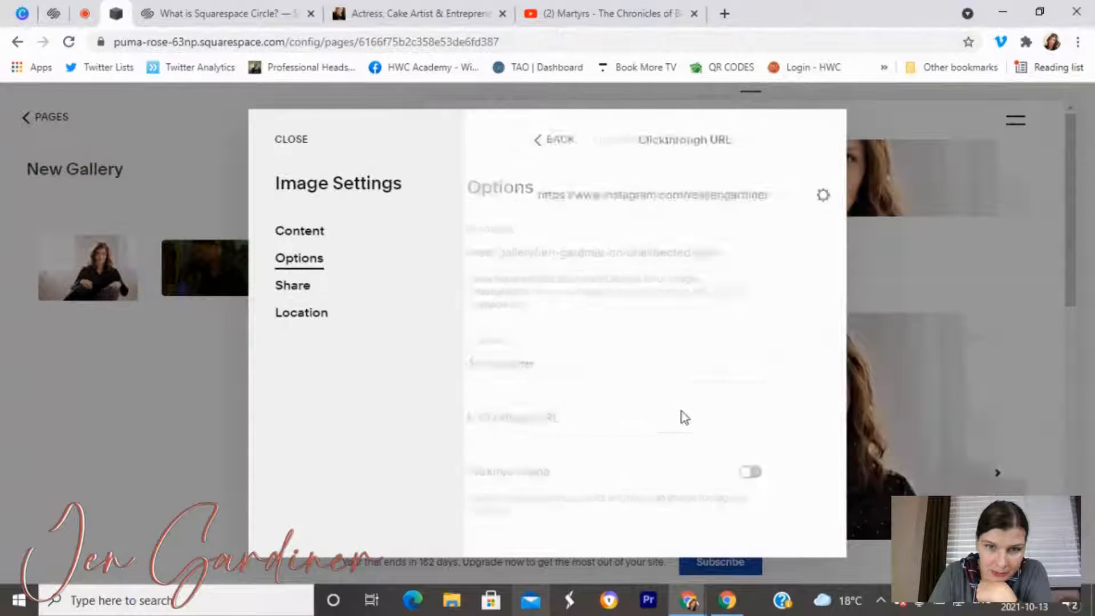
left_click(794, 195)
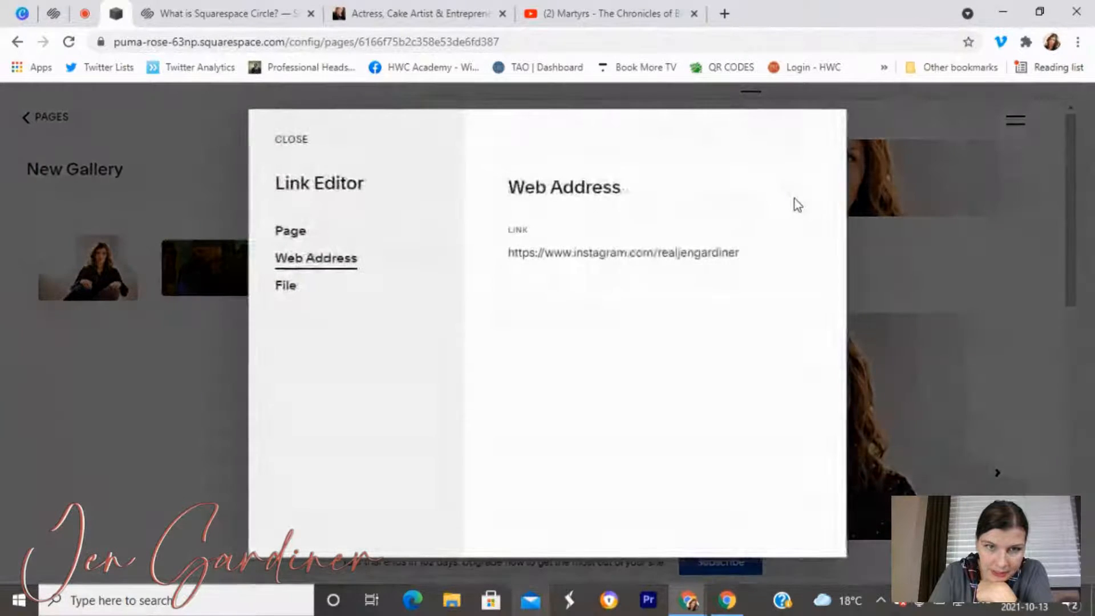
left_click(288, 286)
left_click(293, 231)
left_click(297, 260)
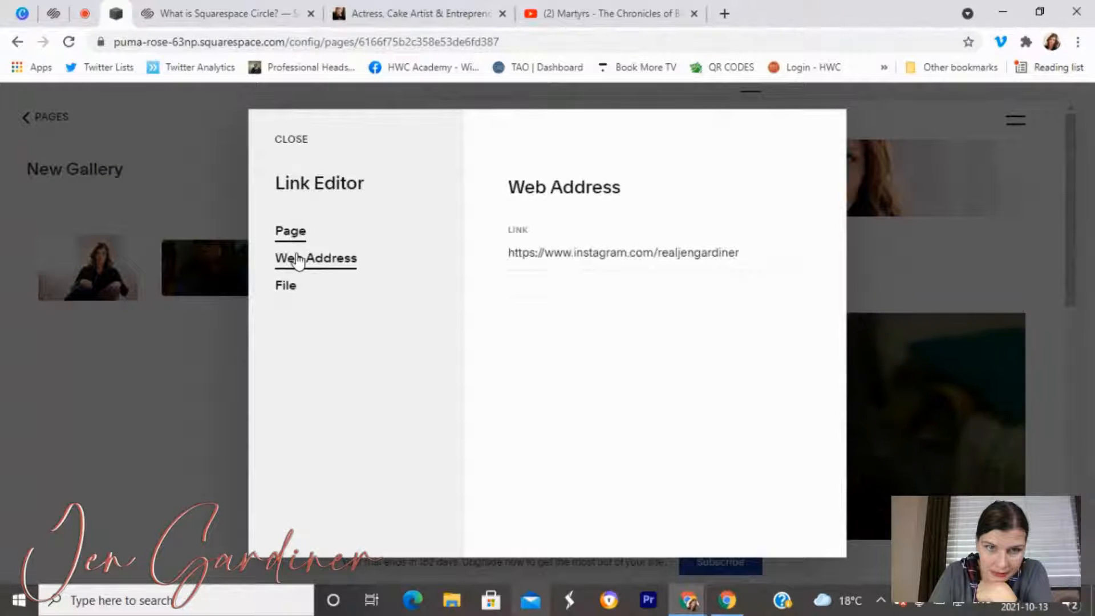
left_click(295, 287)
left_click(298, 261)
left_click(292, 142)
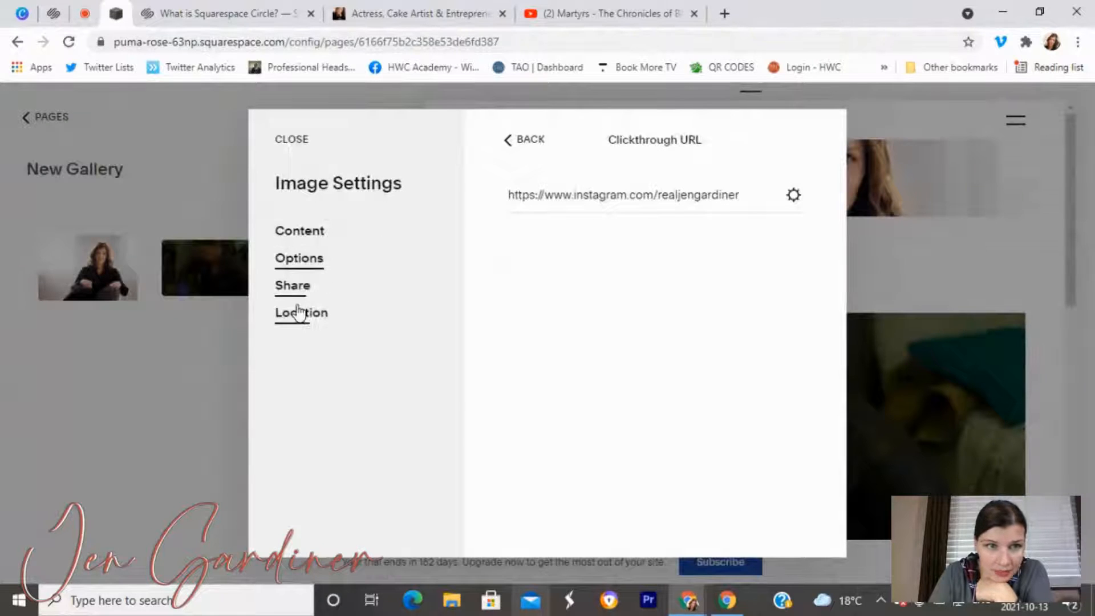
left_click(292, 141)
mouse_move(242, 268)
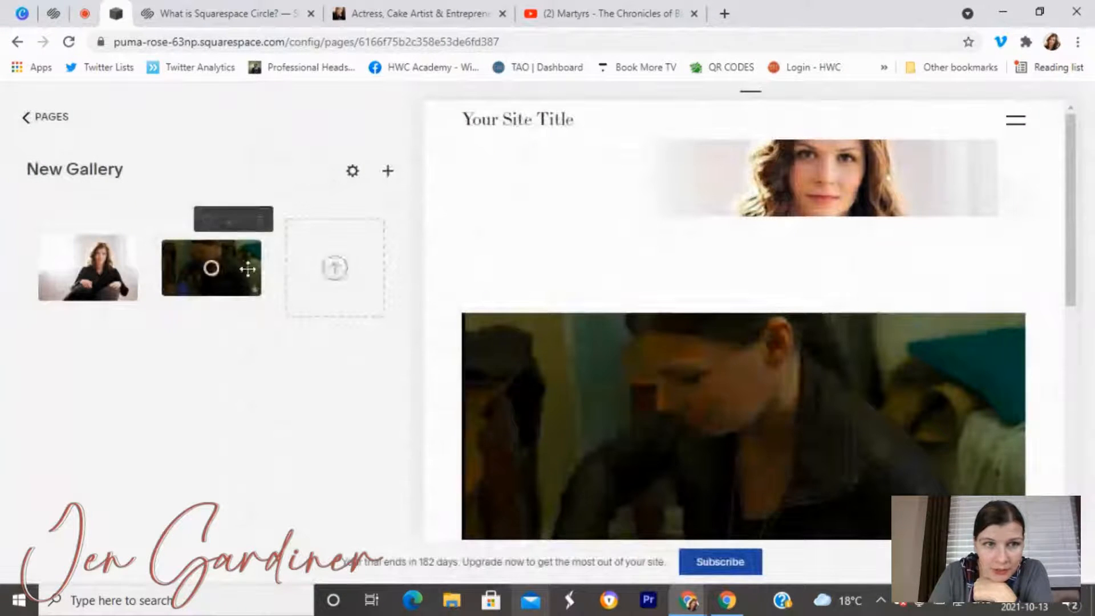
left_click(207, 221)
scroll(548, 297, "down", 5)
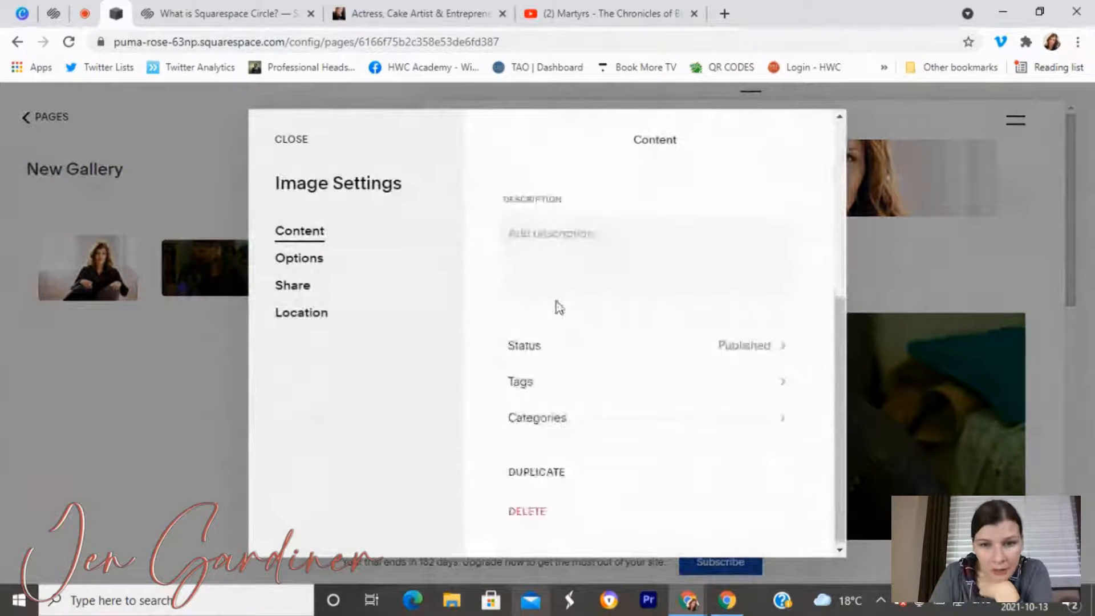
left_click(294, 260)
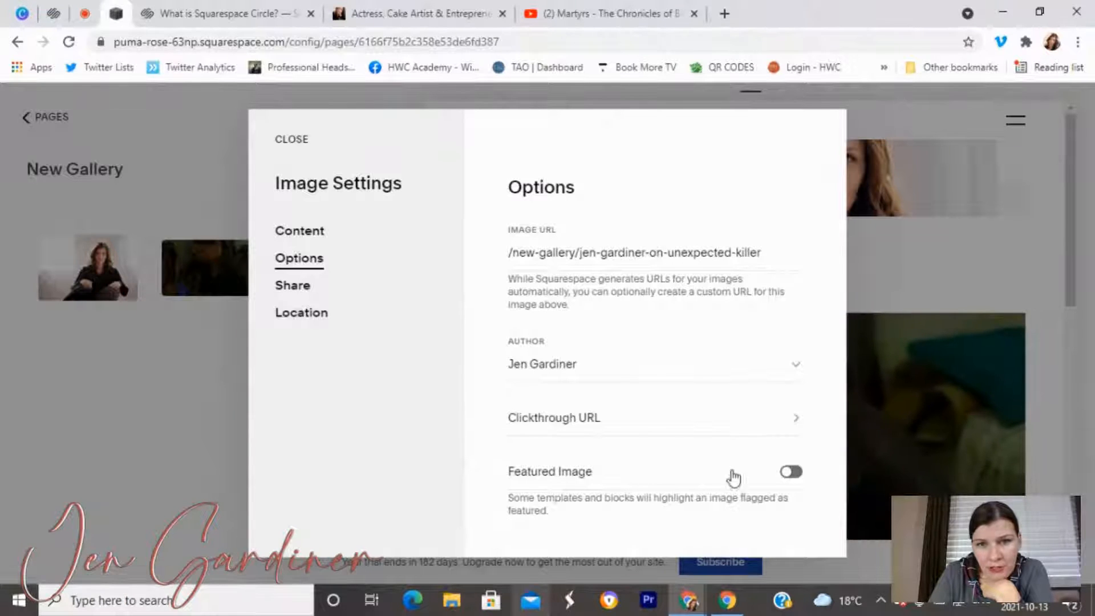
left_click(308, 240)
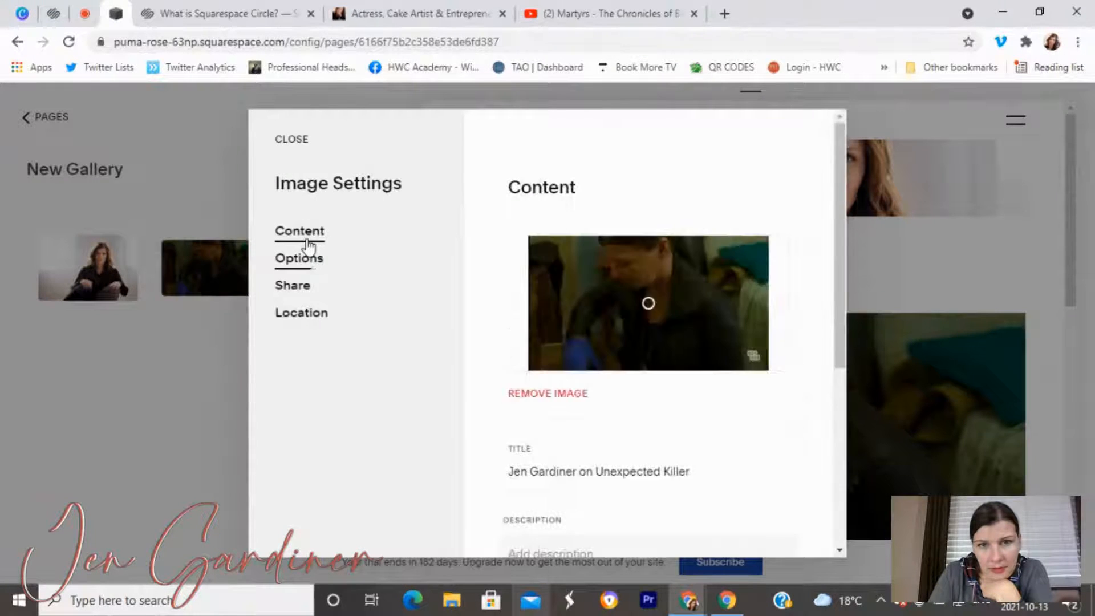
scroll(672, 350, "down", 3)
left_click_drag(726, 303, 471, 293)
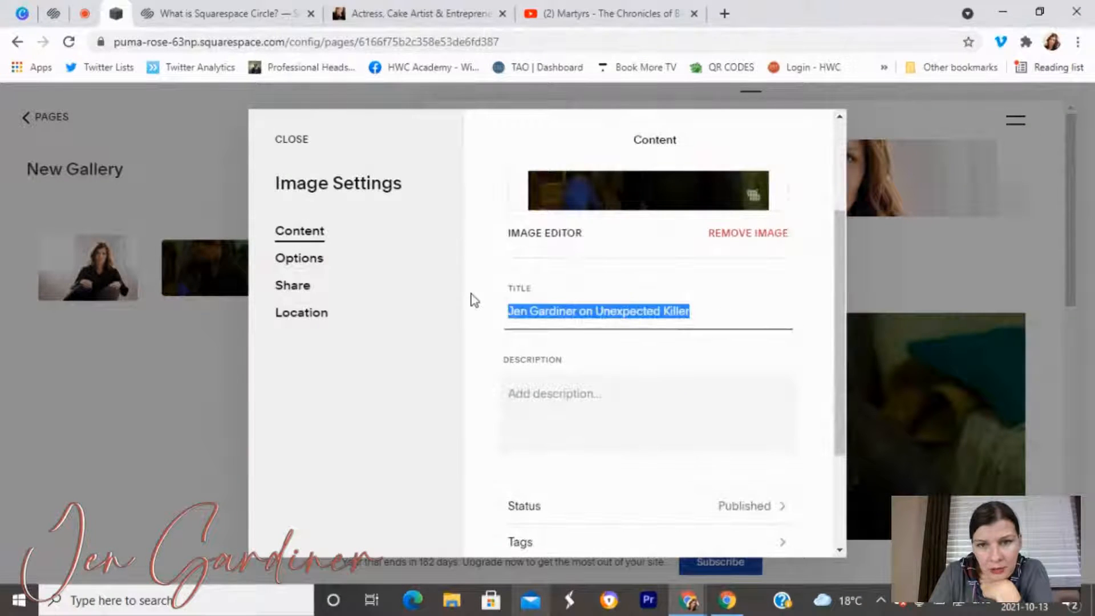
scroll(643, 379, "down", 3)
left_click(583, 251)
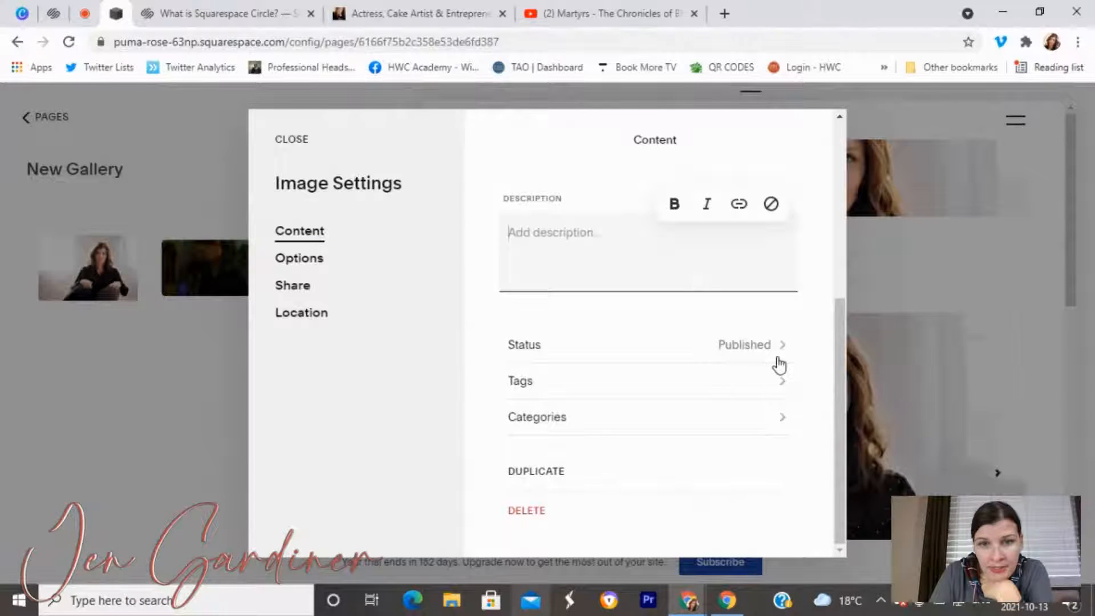
left_click(286, 143)
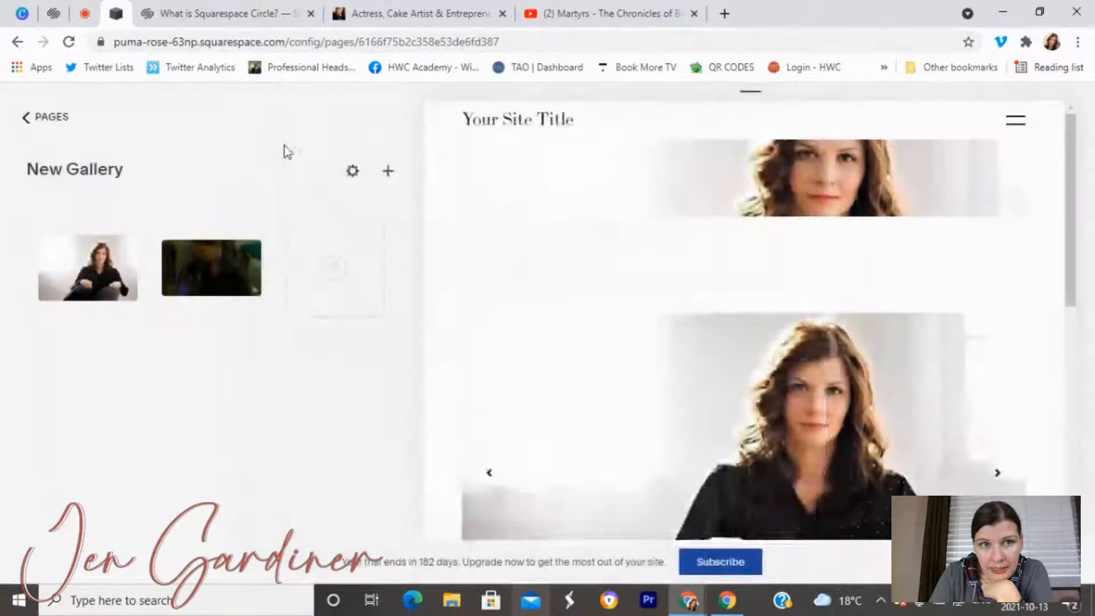
Go back to the Pages list and select the Media page.
left_click(25, 123)
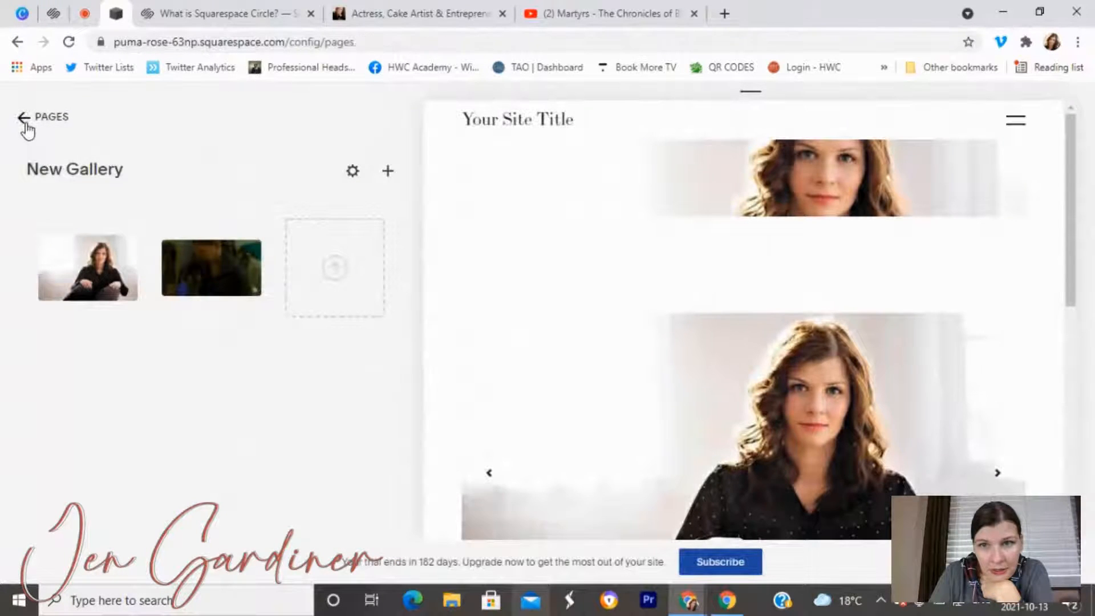
scroll(630, 465, "down", 1)
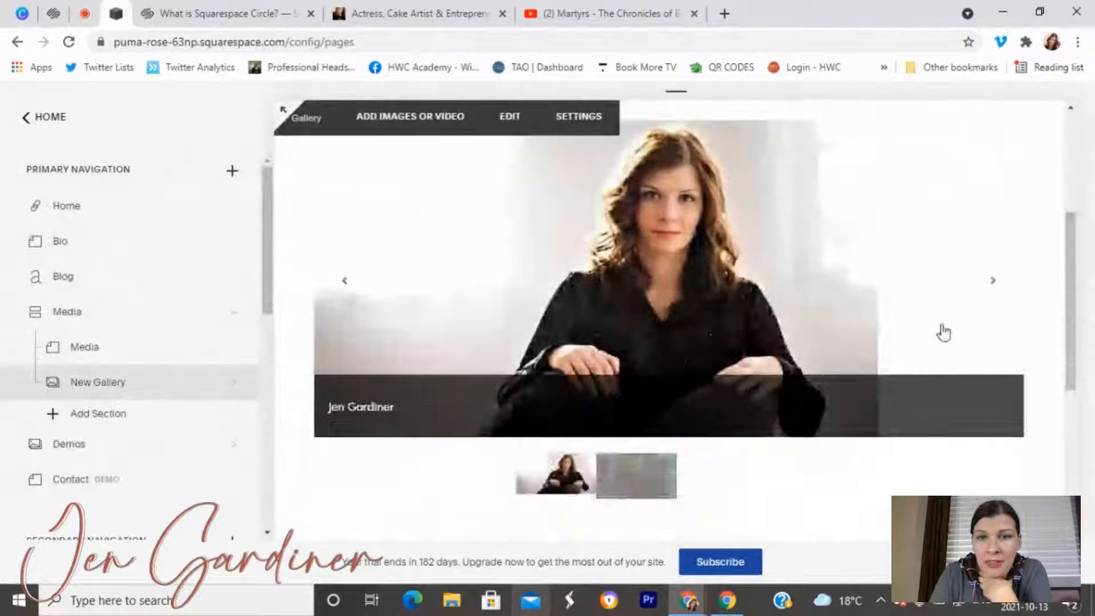
scroll(903, 363, "up", 3)
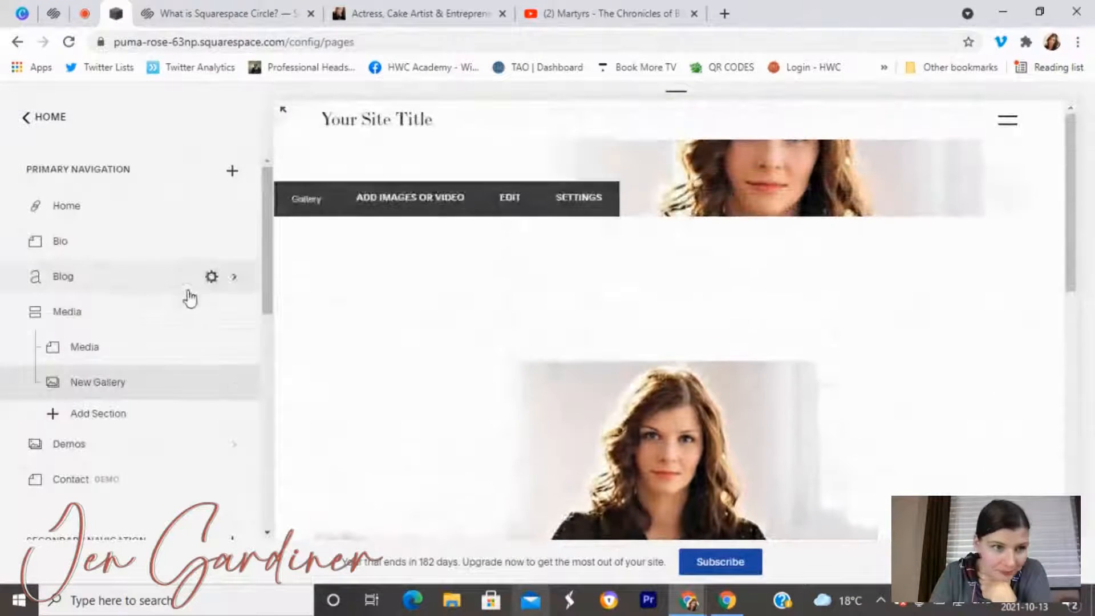
left_click(55, 323)
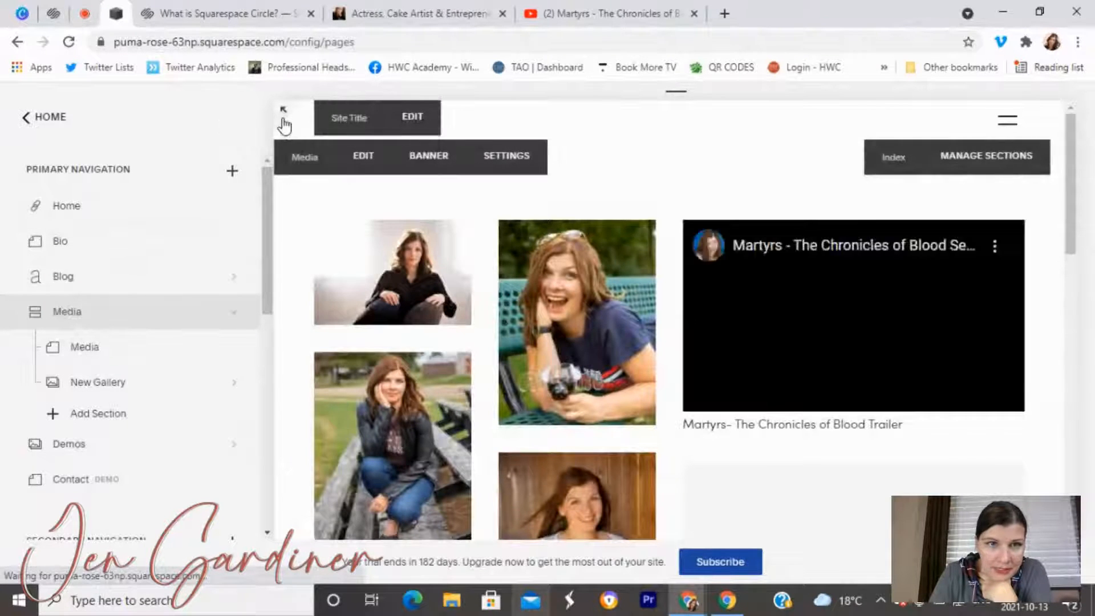
Preview the Media page full width, checking both captioned gallery images, then exit the preview.
left_click(282, 115)
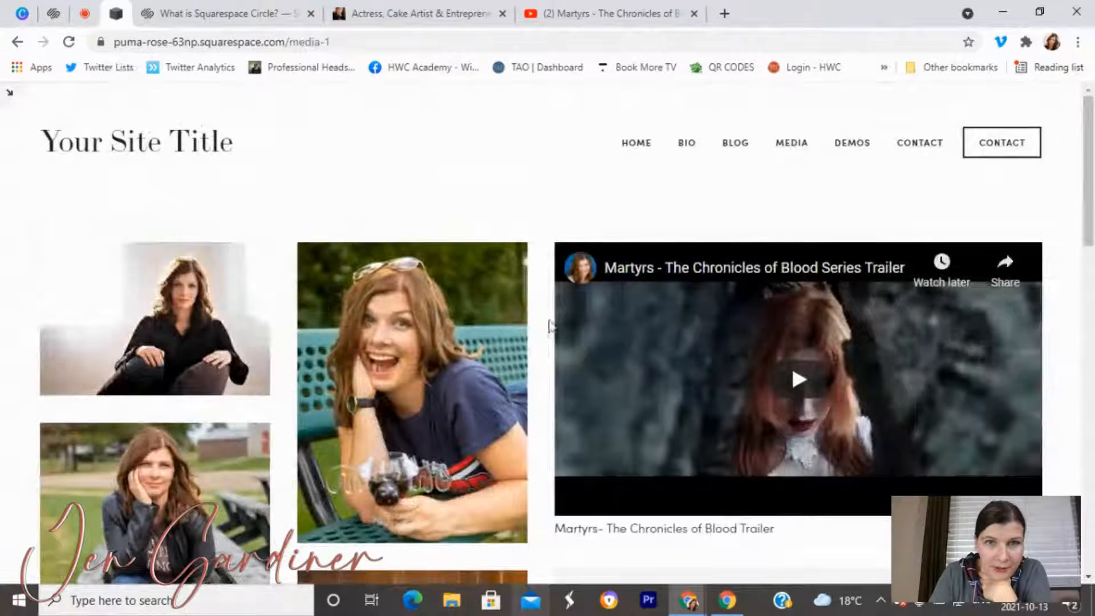
scroll(285, 336, "down", 3)
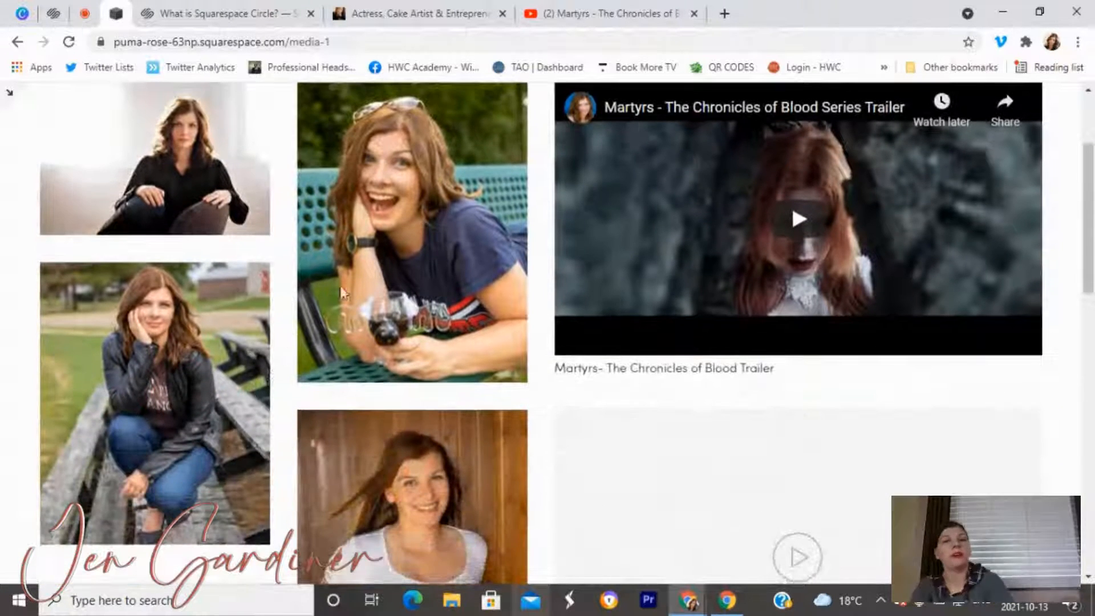
scroll(726, 272, "down", 9)
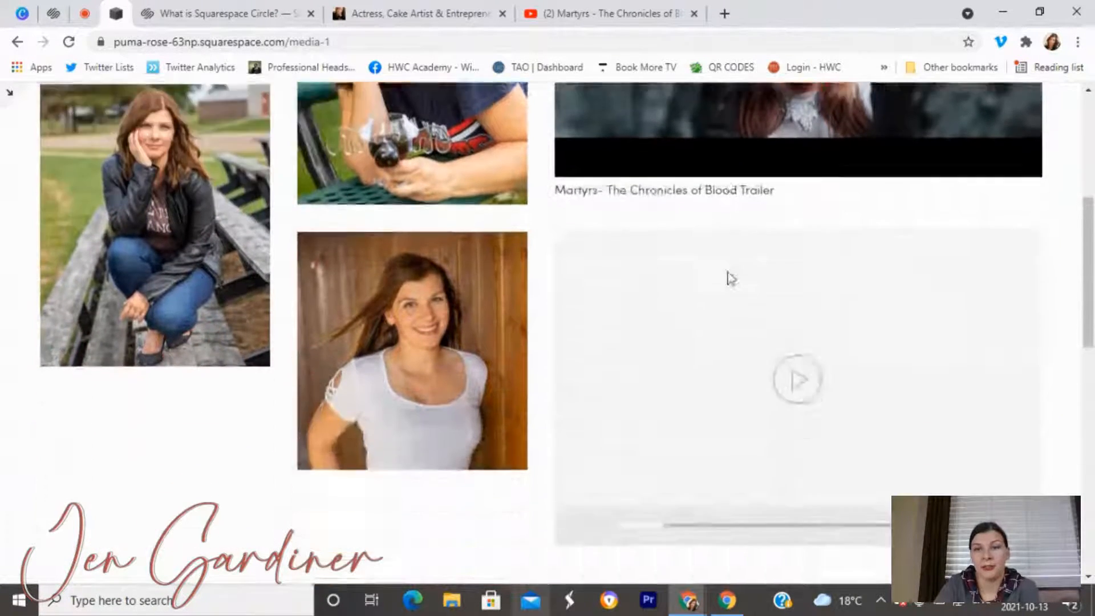
scroll(734, 307, "down", 8)
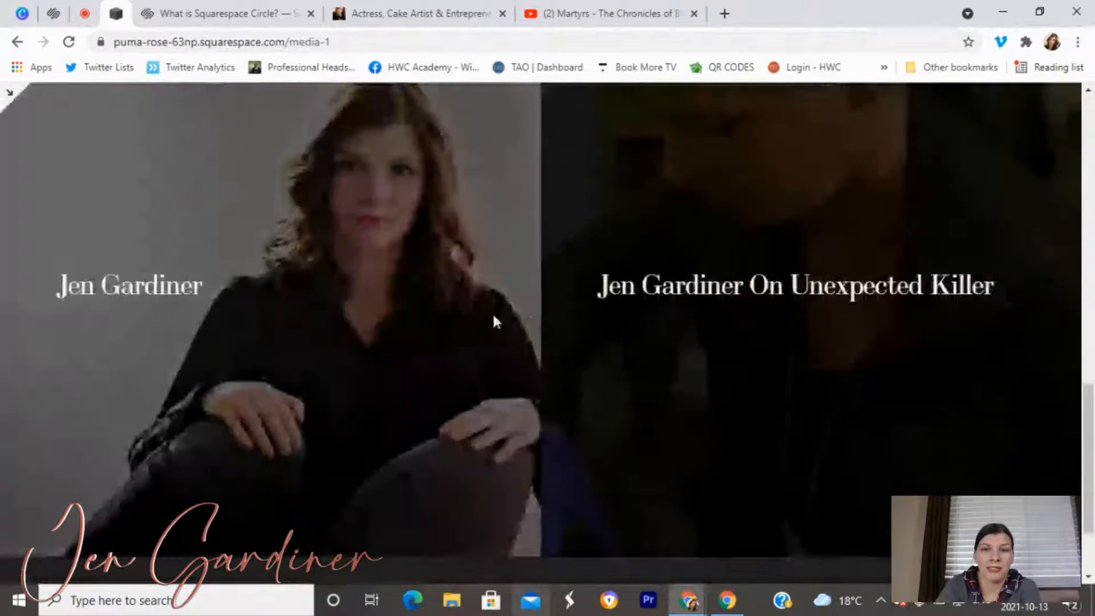
scroll(394, 274, "up", 4)
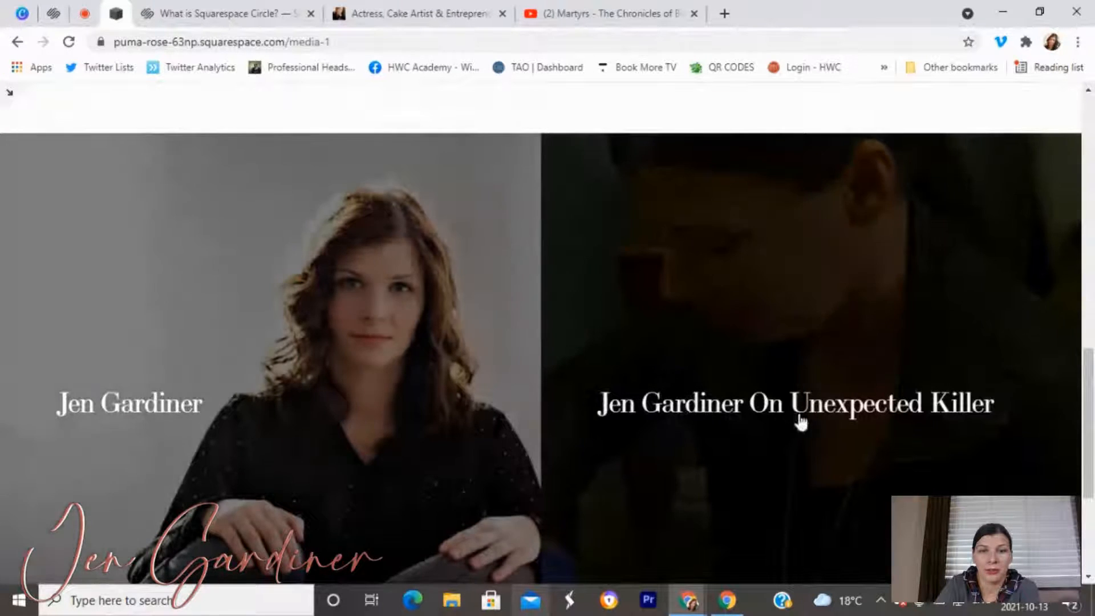
scroll(297, 402, "up", 1)
scroll(289, 397, "down", 5)
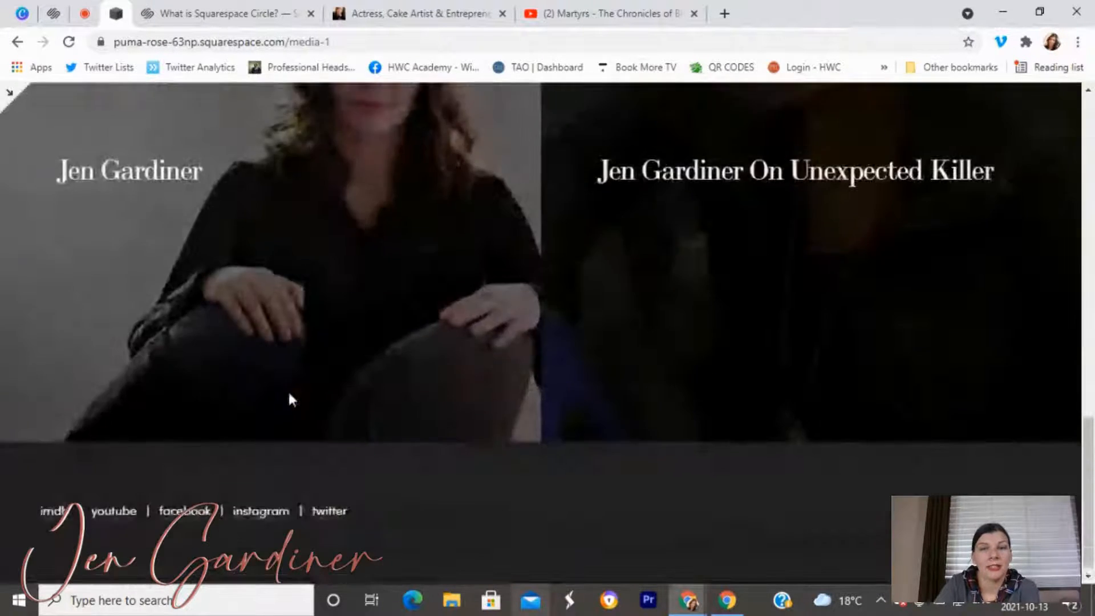
scroll(289, 394, "up", 8)
left_click(7, 104)
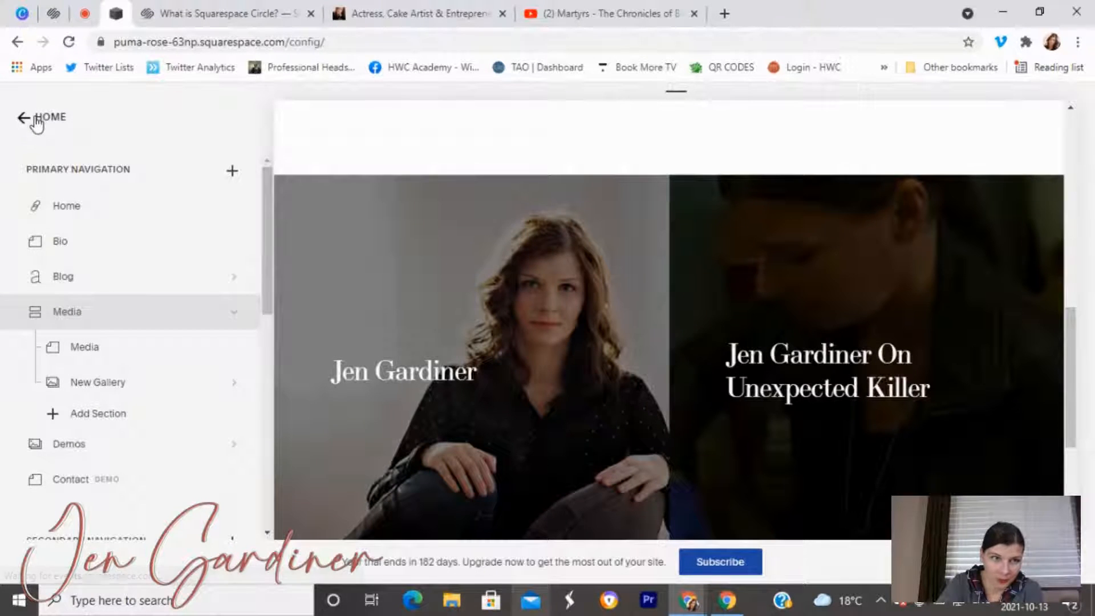
Open Design > Site Styles and select the gallery to load its Index: Gallery settings.
left_click(37, 119)
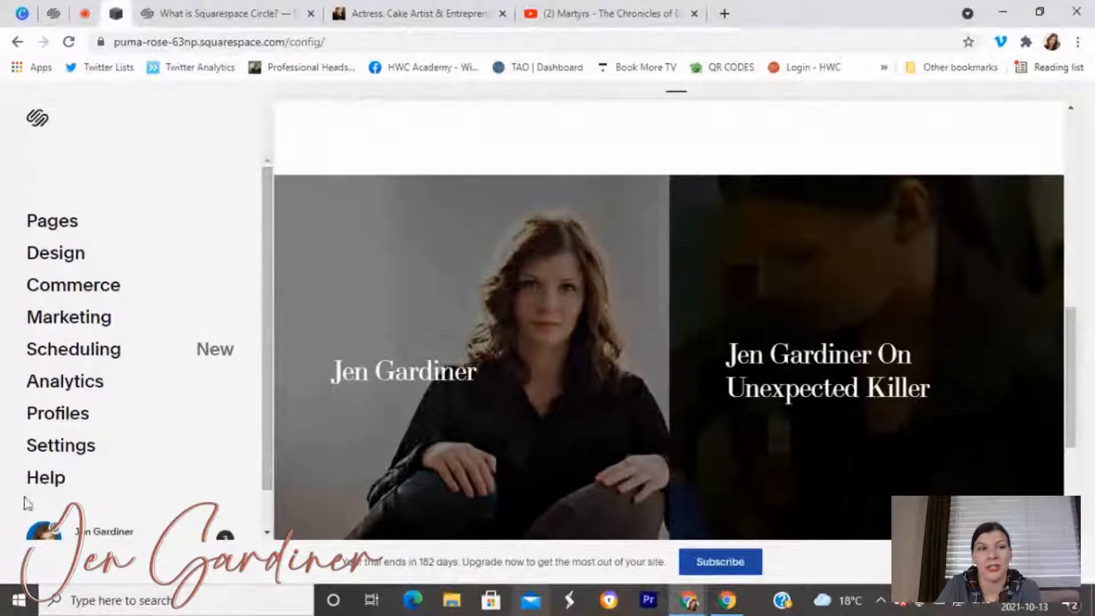
left_click(39, 267)
left_click(38, 268)
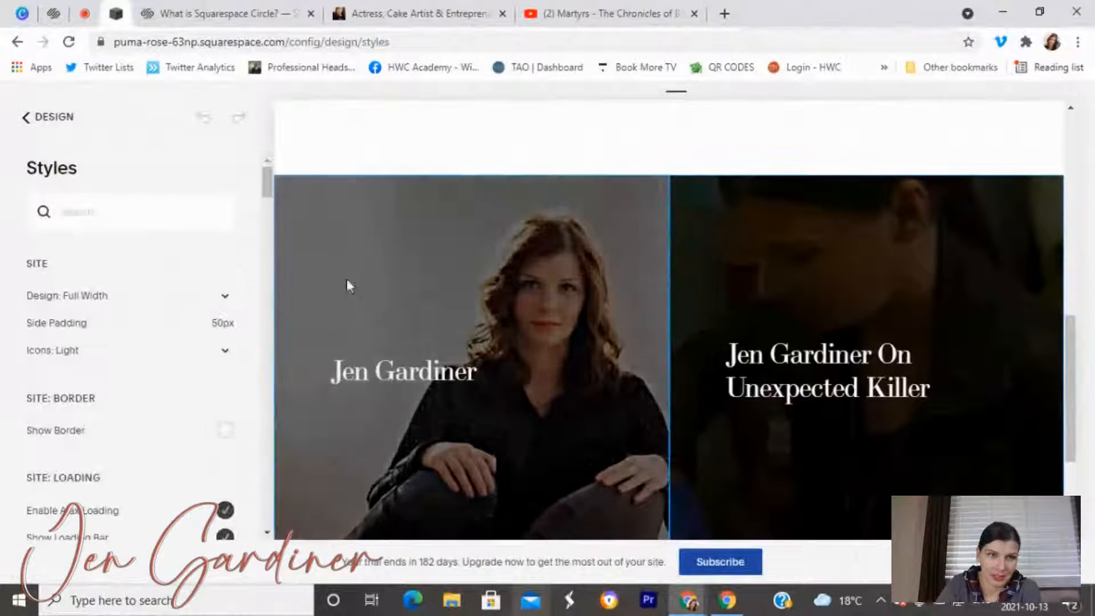
left_click(544, 261)
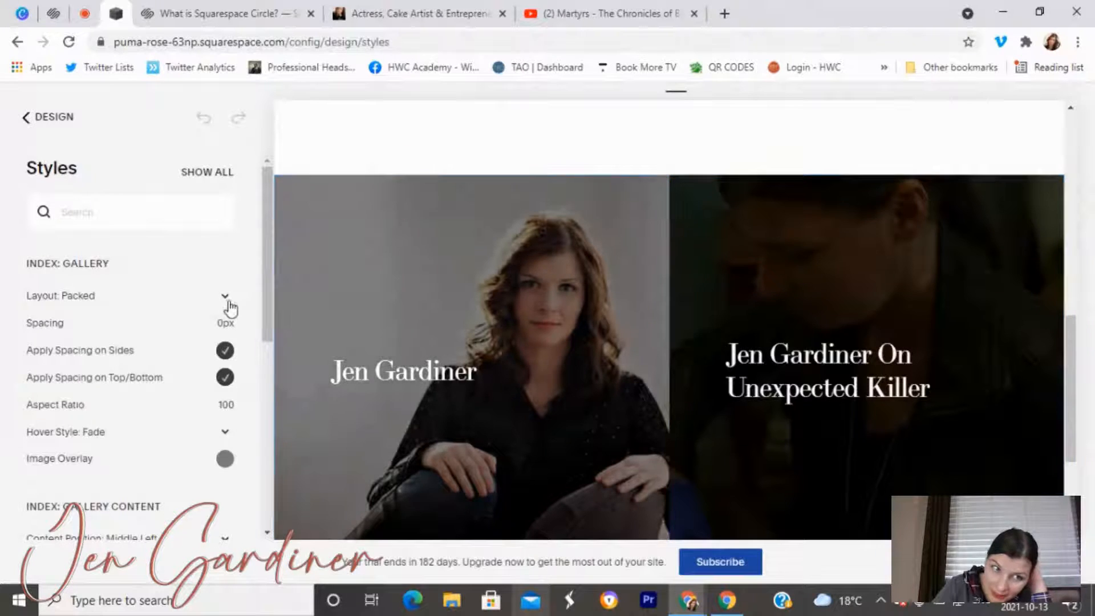
Change the gallery layout from Packed to Slideshow.
left_click(226, 299)
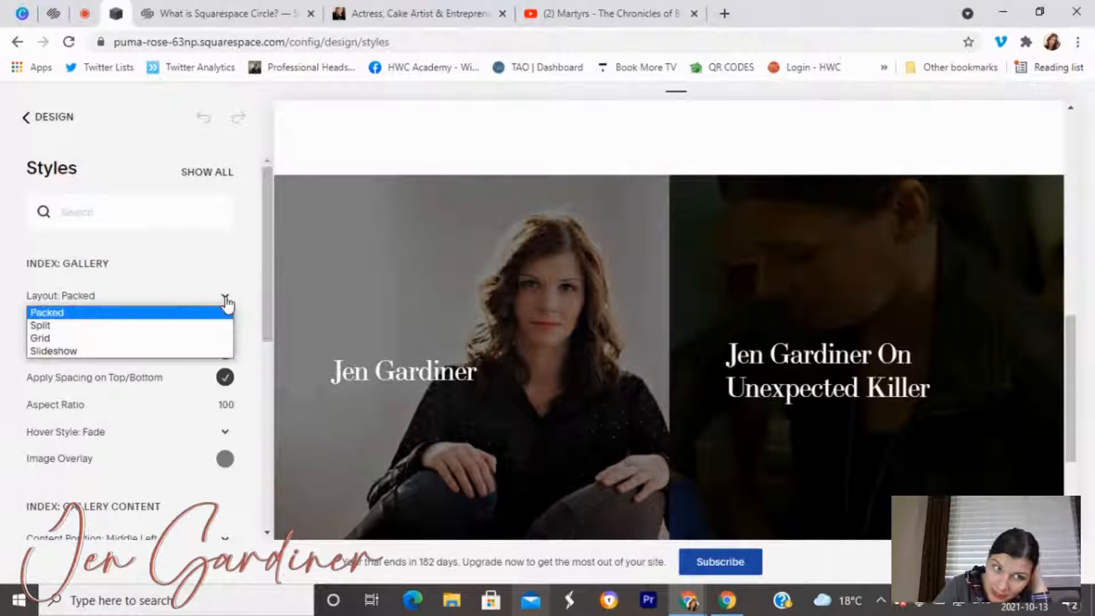
left_click(191, 351)
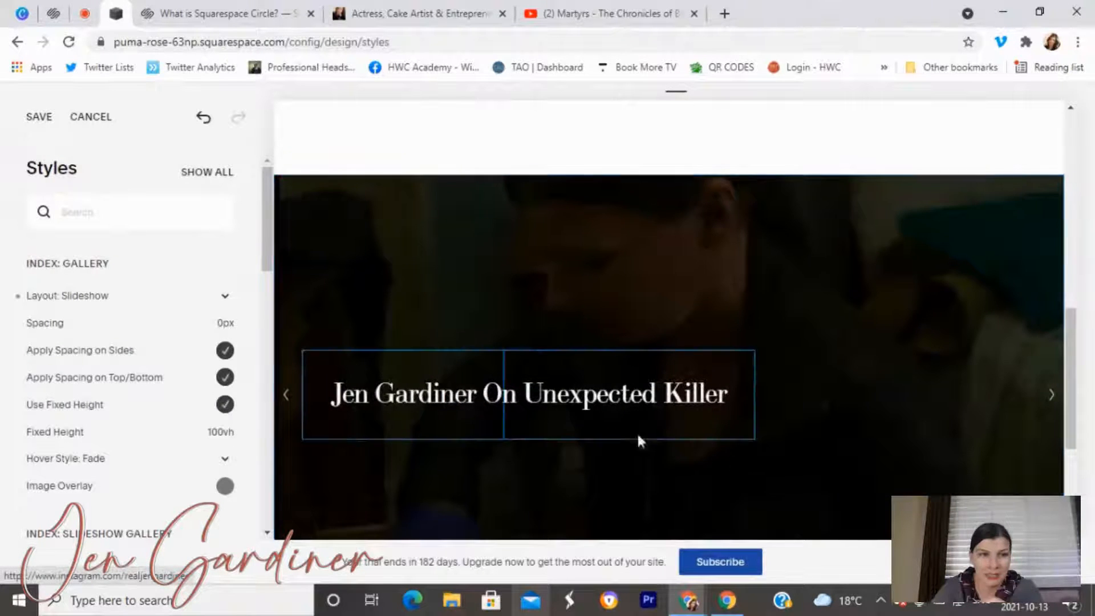
scroll(570, 405, "down", 4)
scroll(629, 421, "up", 3)
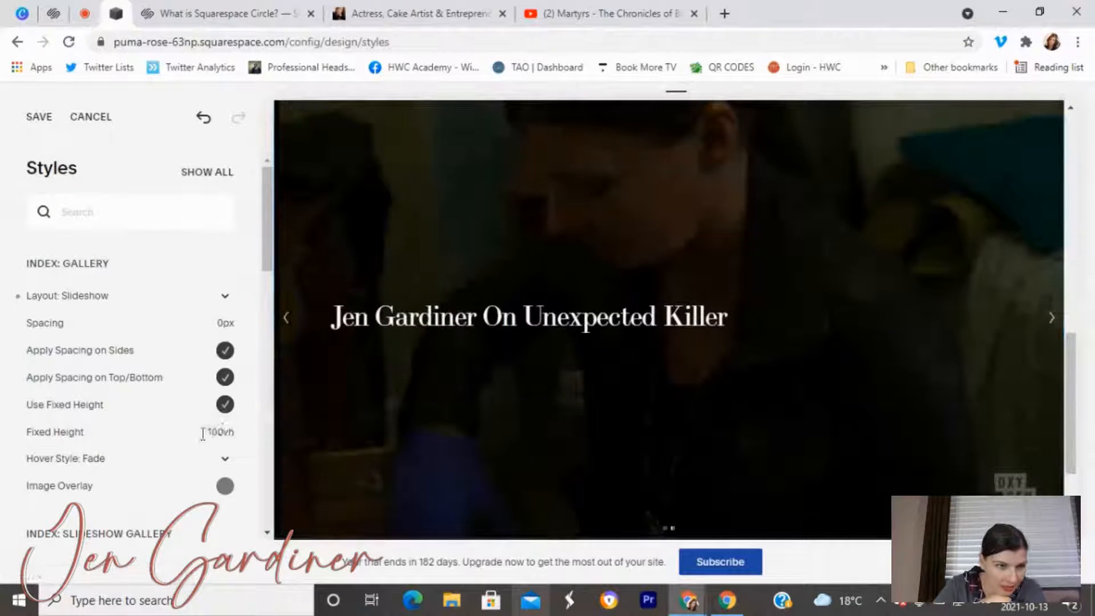
Set the Image Overlay colour's opacity to 0 so the overlay is fully transparent.
left_click(225, 488)
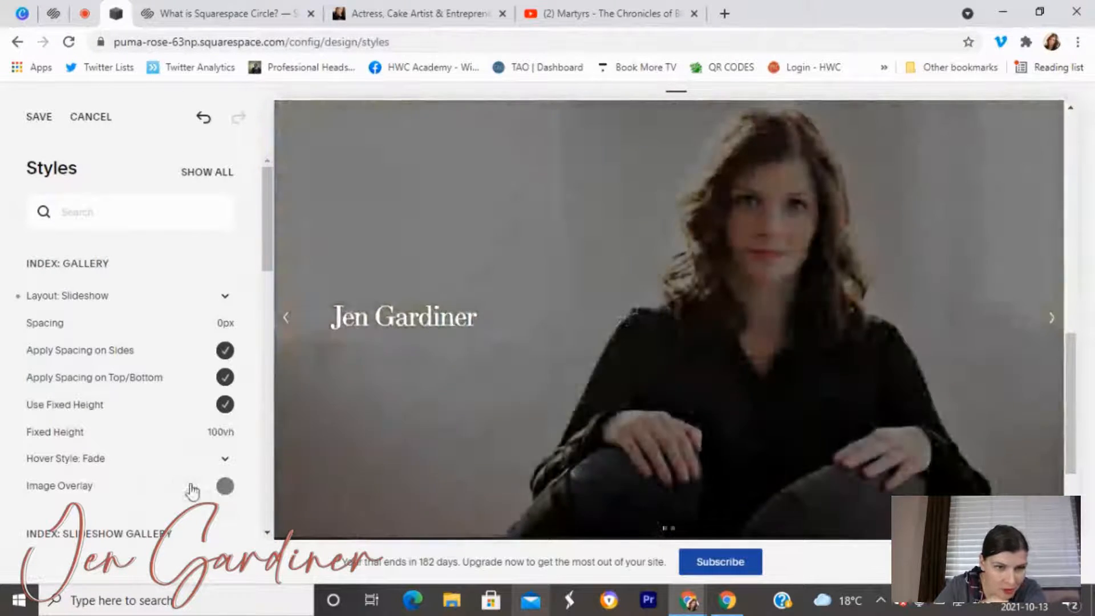
left_click(224, 488)
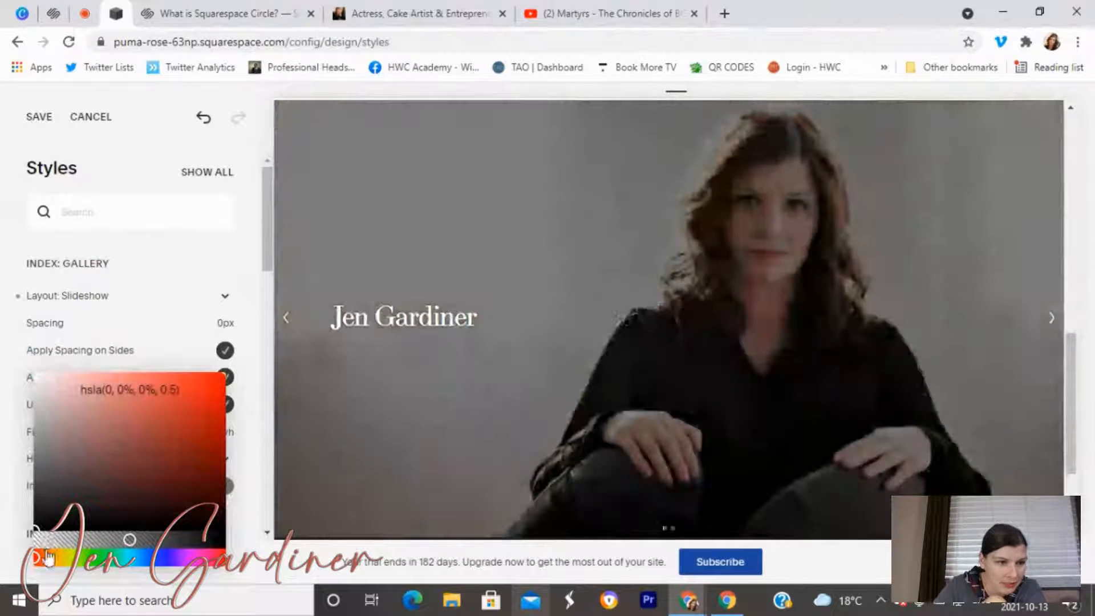
left_click(39, 539)
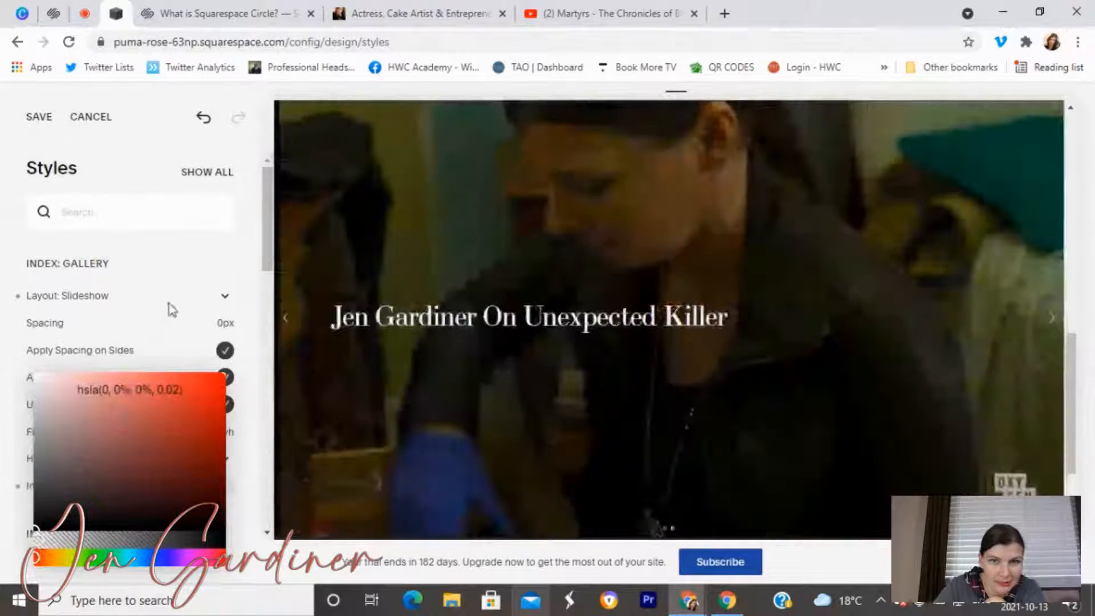
left_click(37, 544)
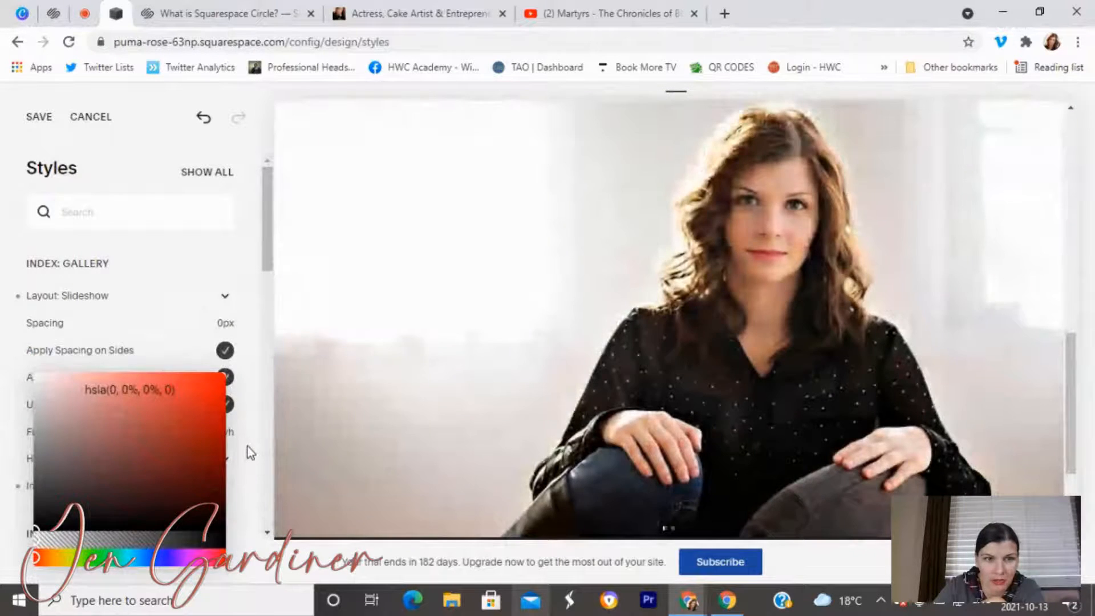
left_click(247, 447)
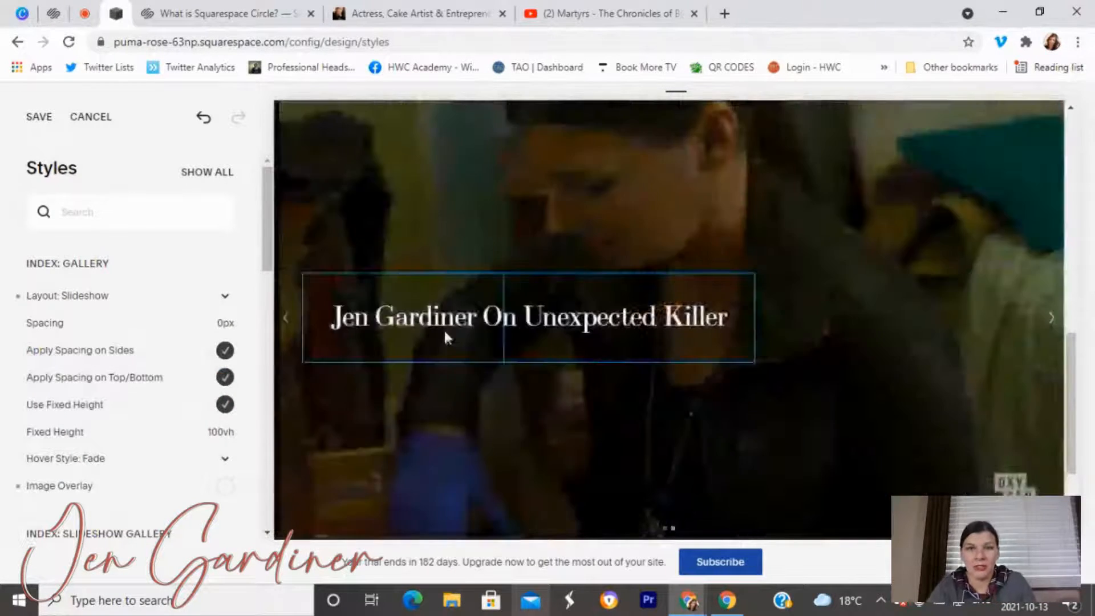
scroll(936, 406, "down", 3)
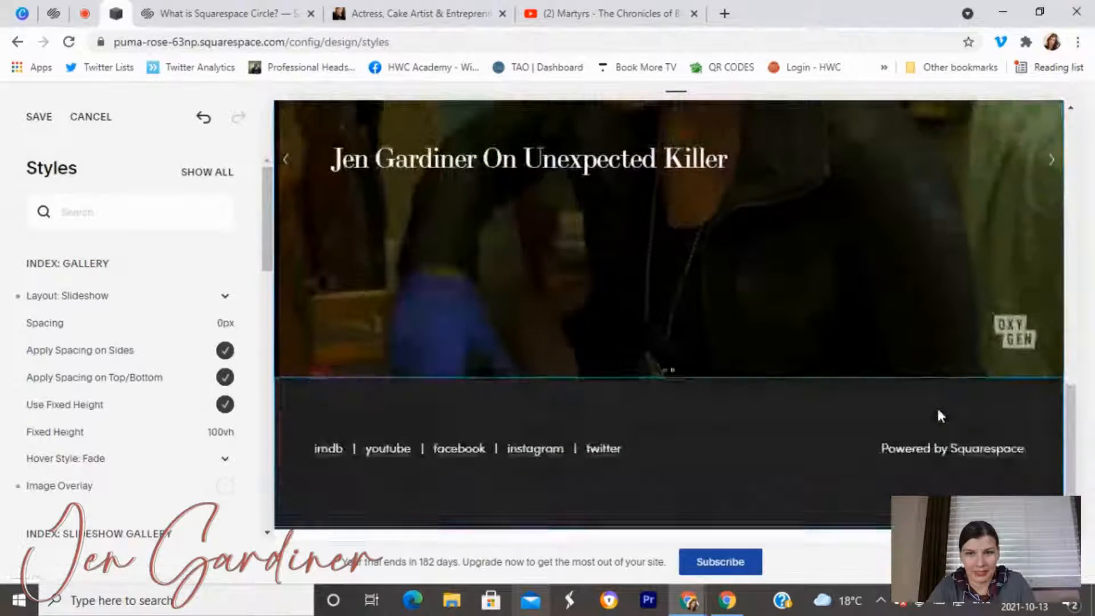
scroll(936, 405, "up", 4)
scroll(175, 419, "down", 1)
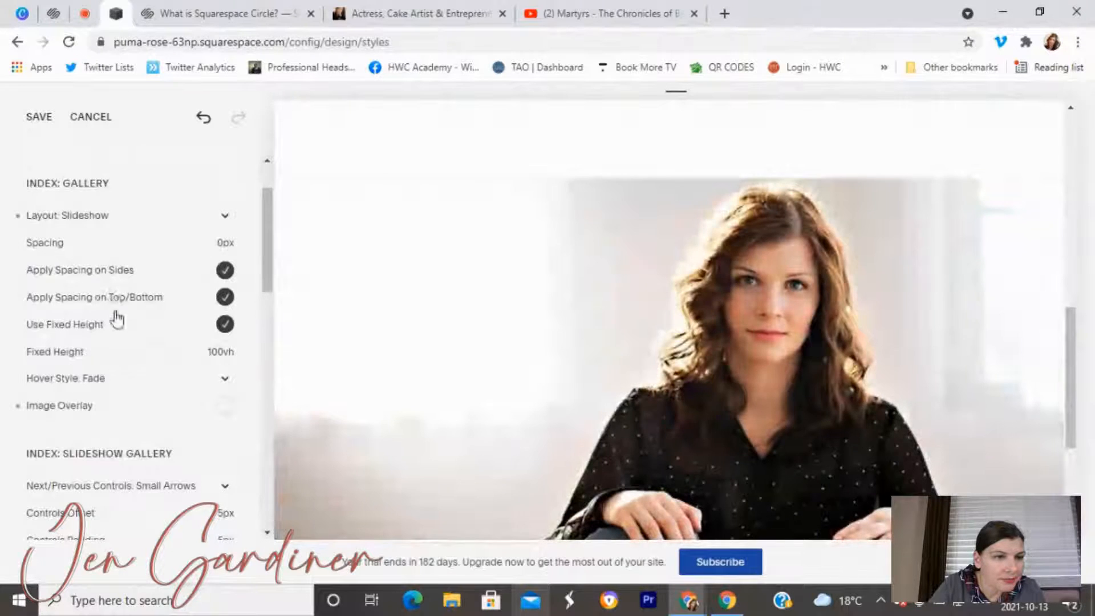
scroll(137, 342, "down", 3)
scroll(86, 273, "up", 2)
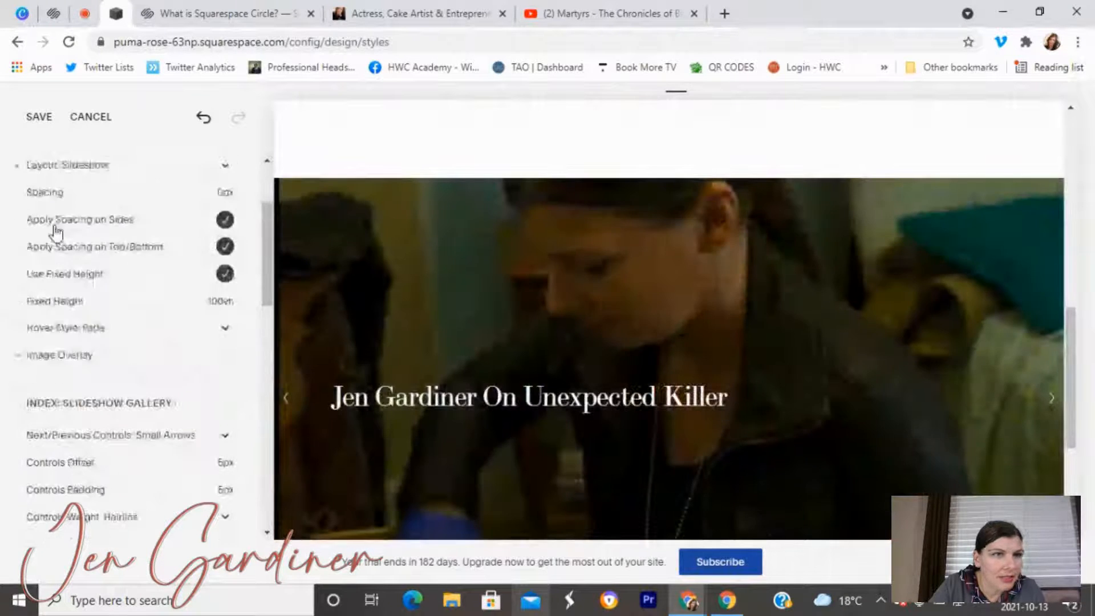
scroll(55, 232, "up", 3)
left_click(35, 117)
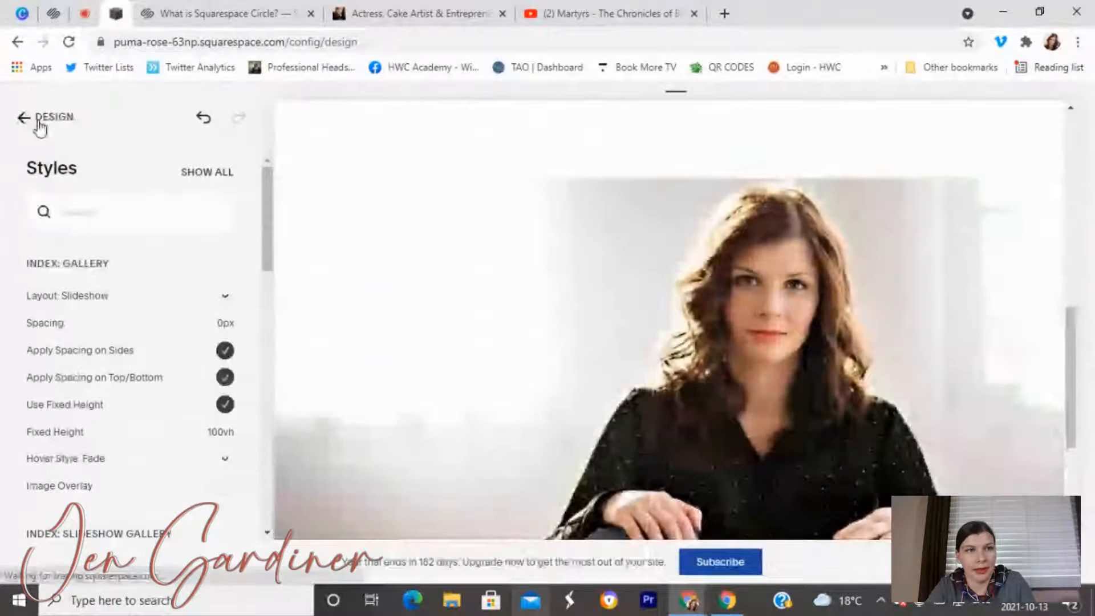
left_click(40, 119)
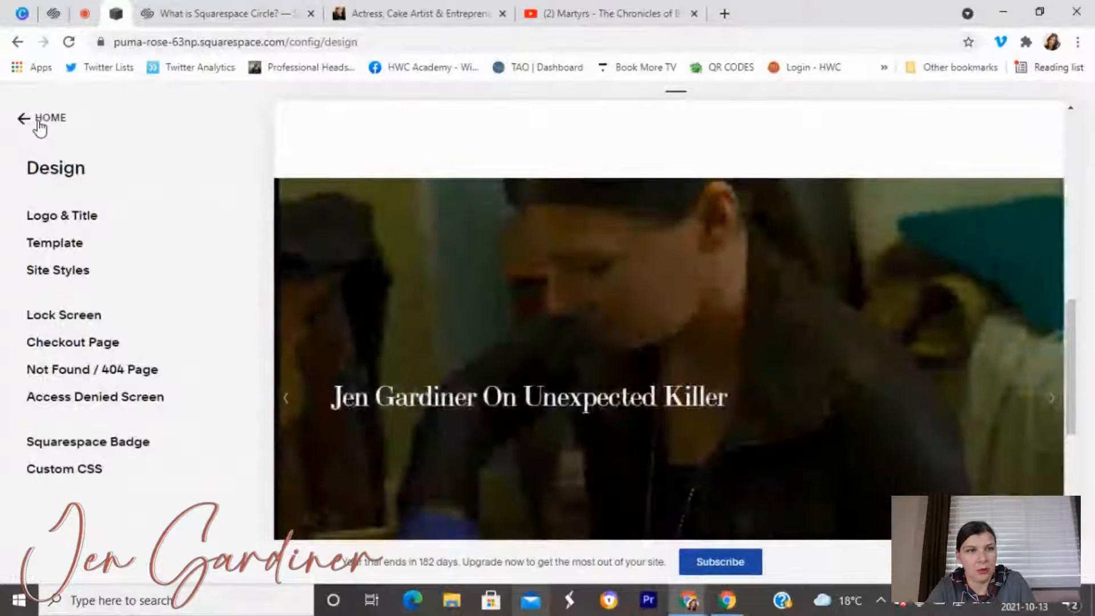
left_click(40, 120)
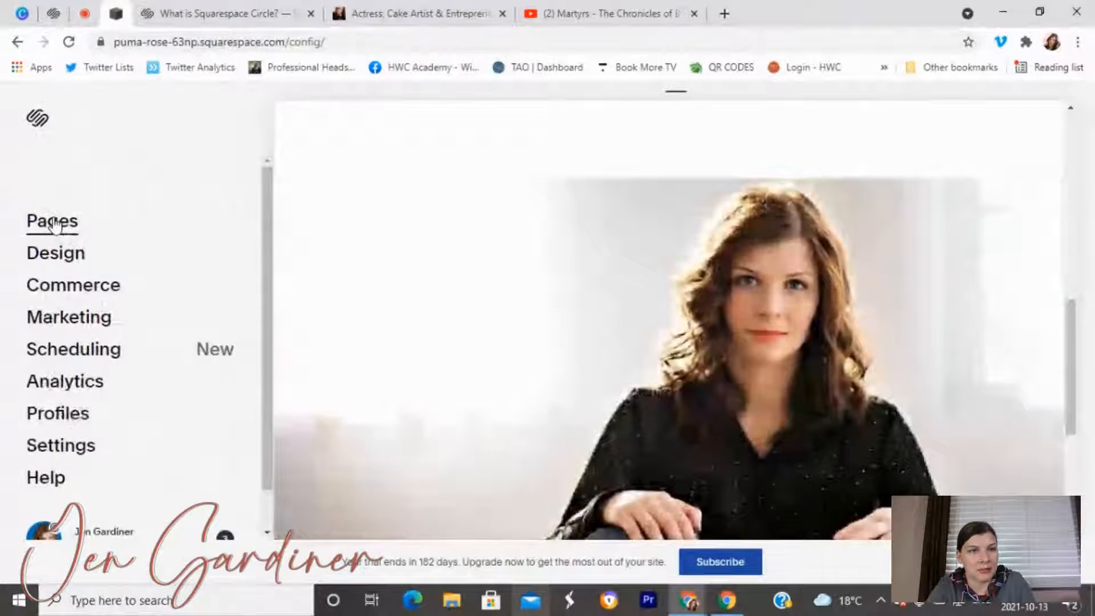
left_click(52, 221)
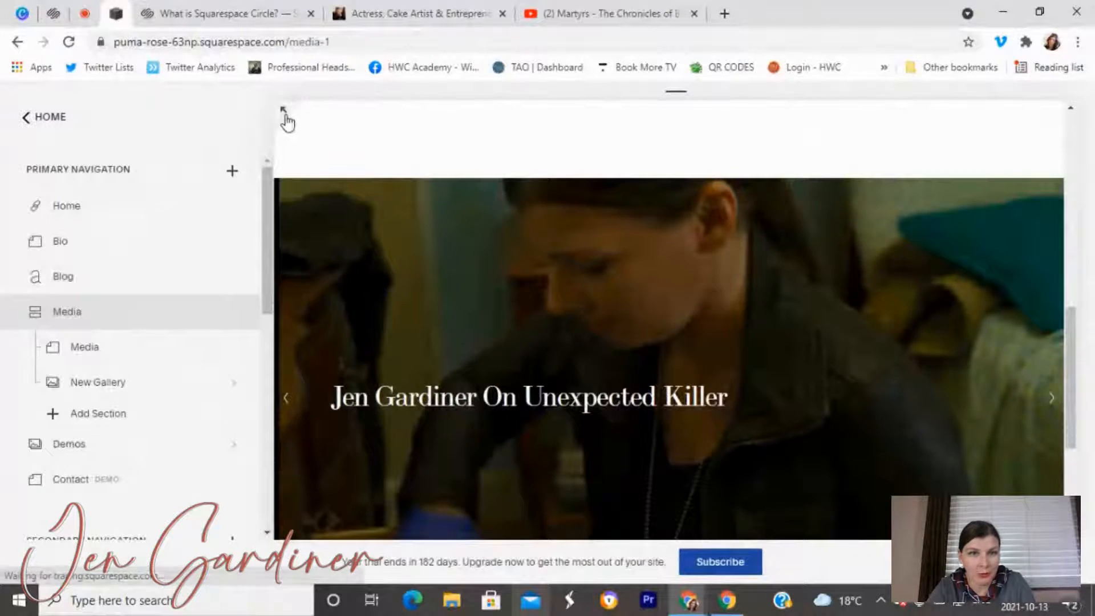
left_click(285, 114)
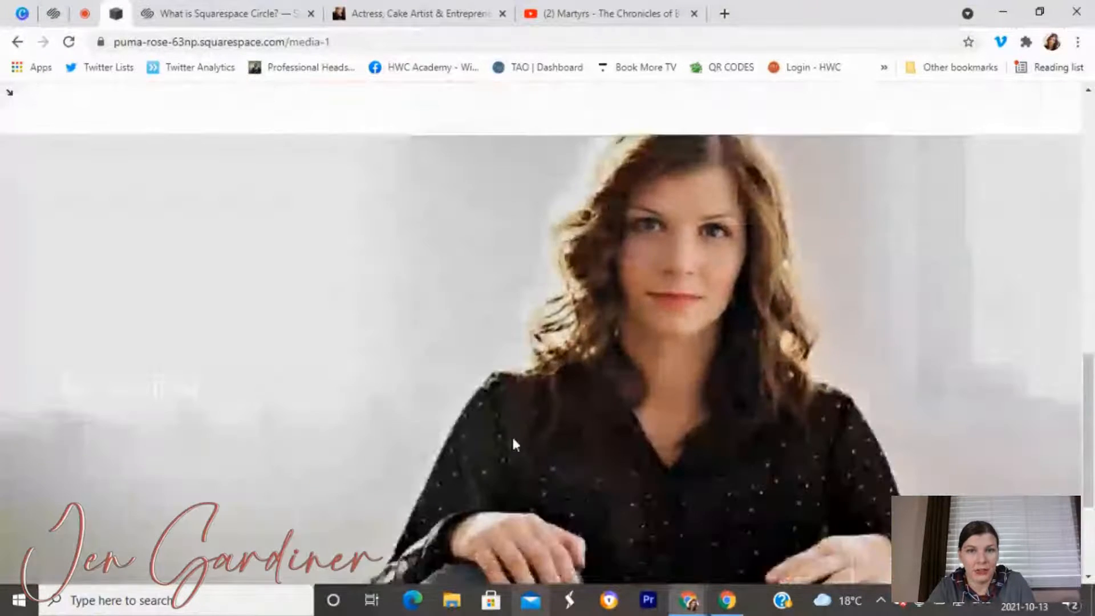
scroll(511, 435, "down", 3)
scroll(512, 435, "up", 3)
scroll(511, 434, "down", 1)
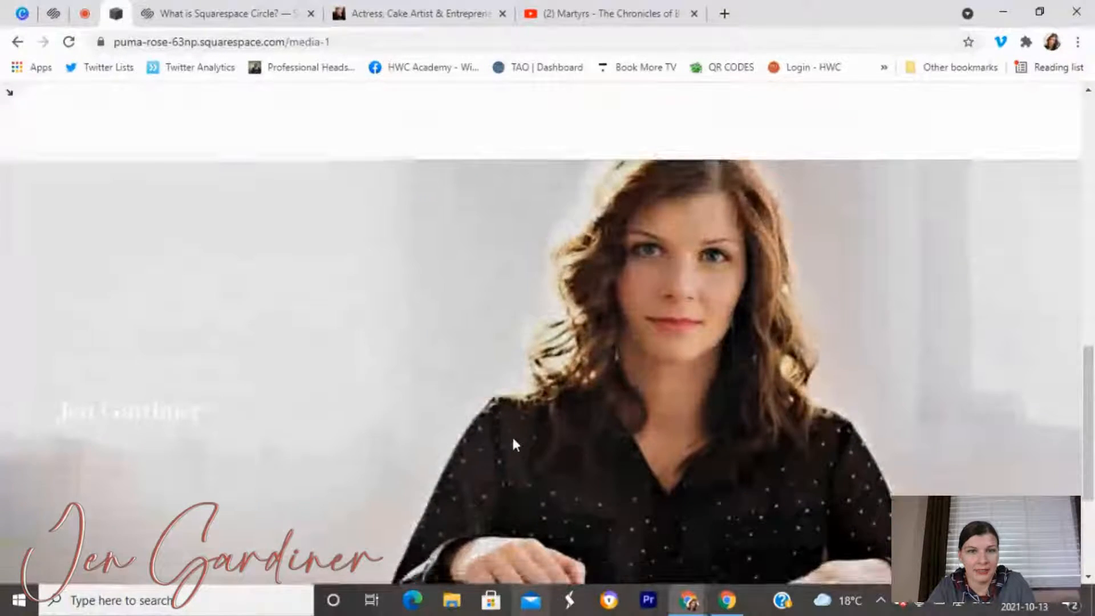
scroll(511, 434, "down", 3)
scroll(631, 373, "up", 3)
scroll(662, 375, "down", 1)
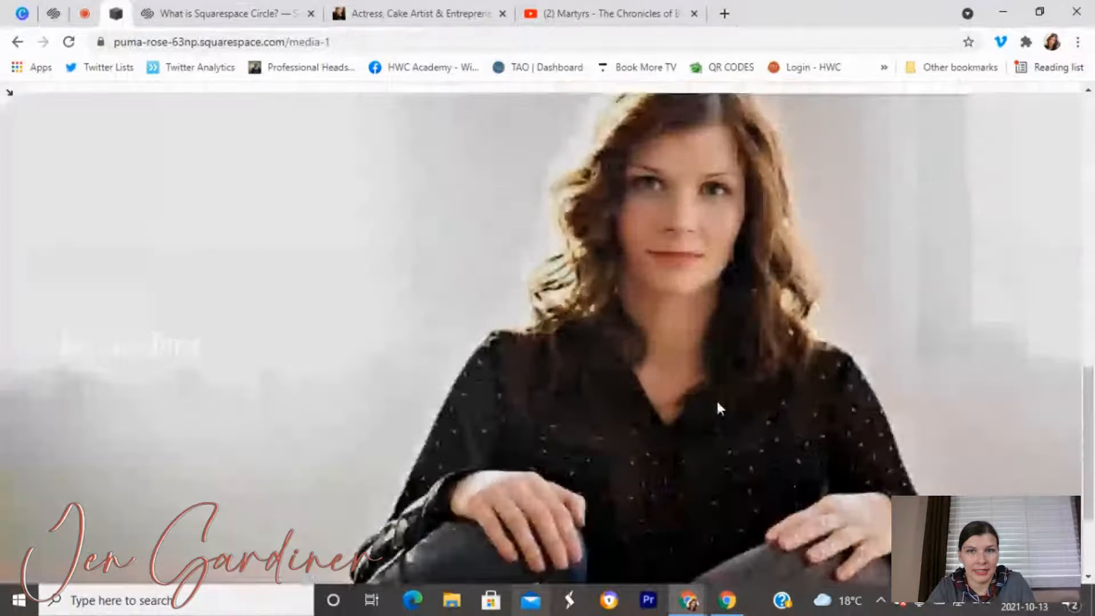
scroll(738, 498, "down", 3)
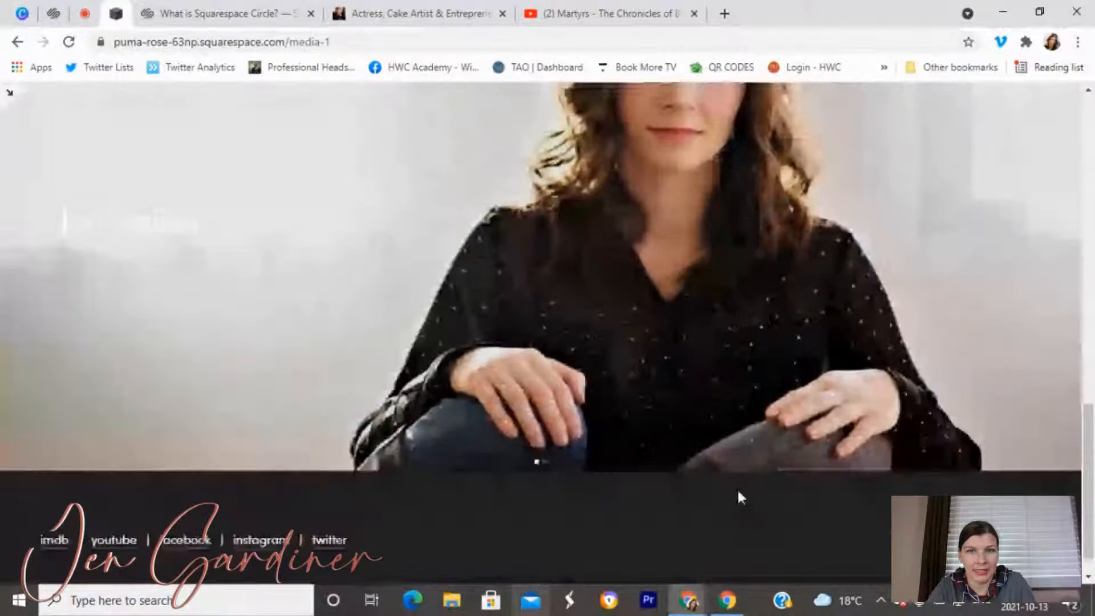
scroll(234, 447, "up", 3)
scroll(138, 460, "down", 1)
scroll(135, 453, "down", 2)
scroll(135, 453, "up", 3)
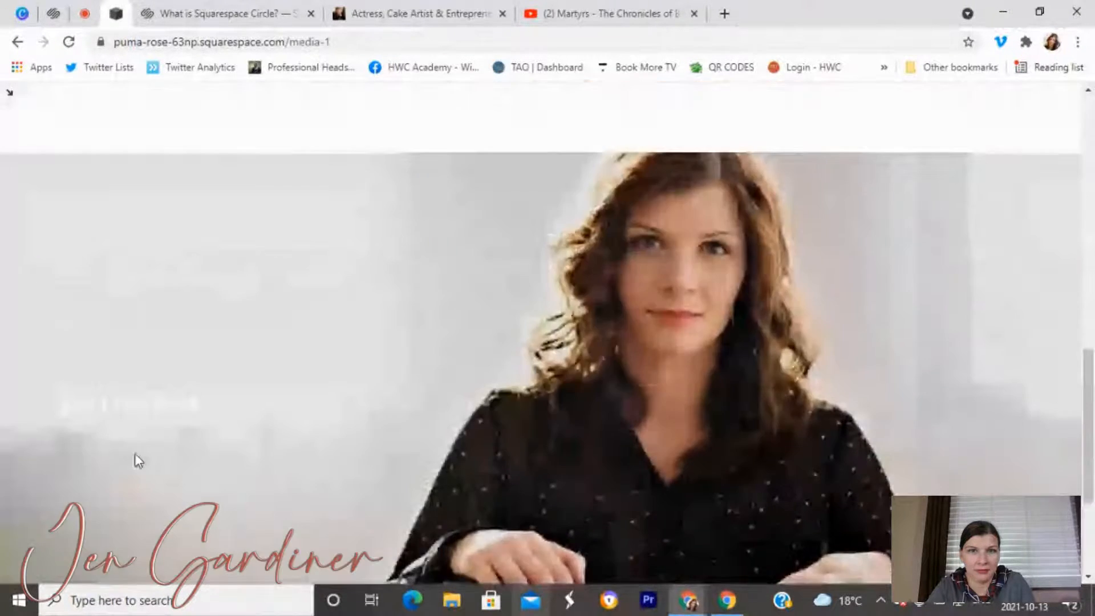
scroll(136, 454, "down", 3)
scroll(135, 453, "up", 4)
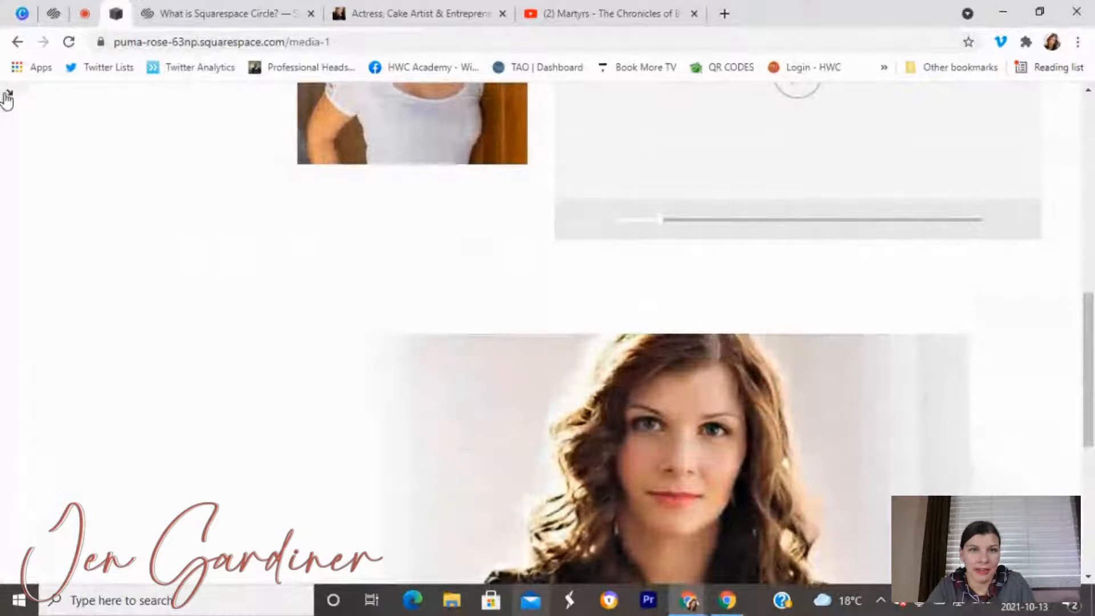
Create a blank New Page in the Media section.
left_click(7, 97)
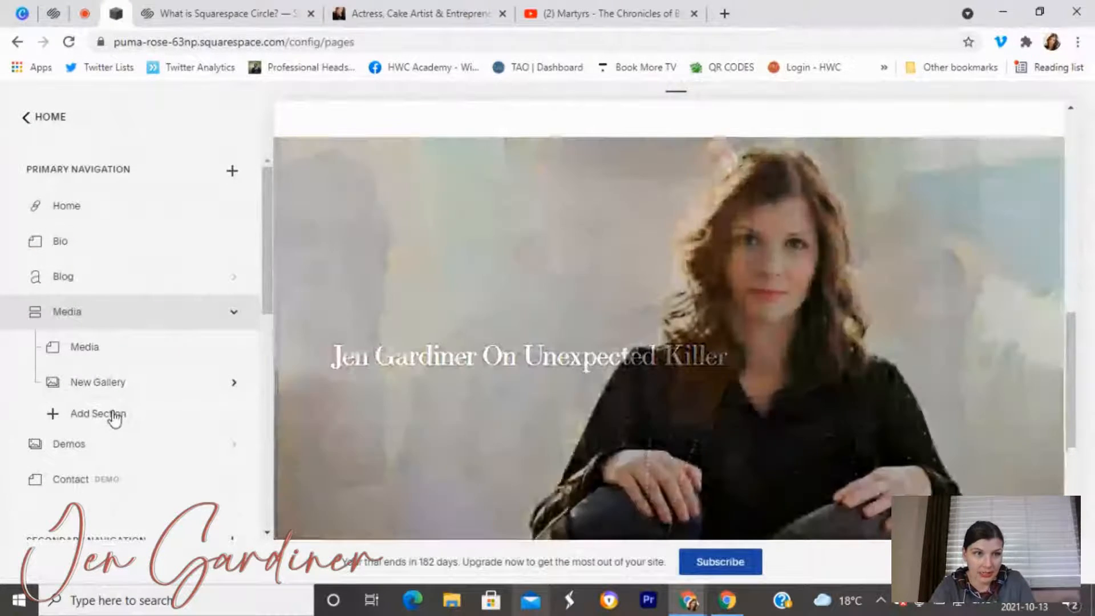
left_click(110, 413)
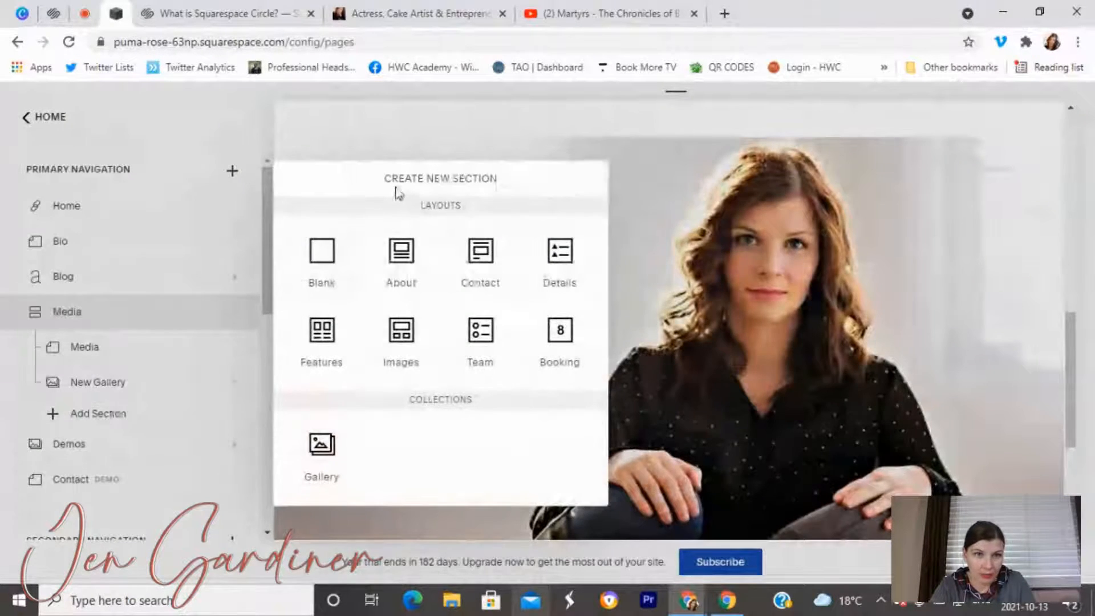
left_click(336, 265)
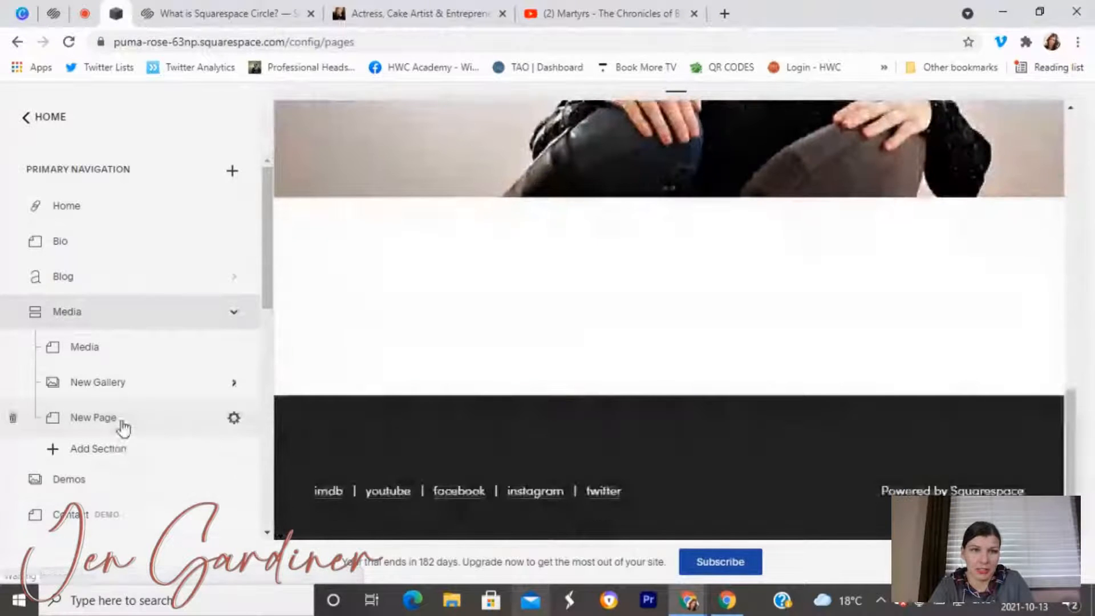
left_click(122, 425)
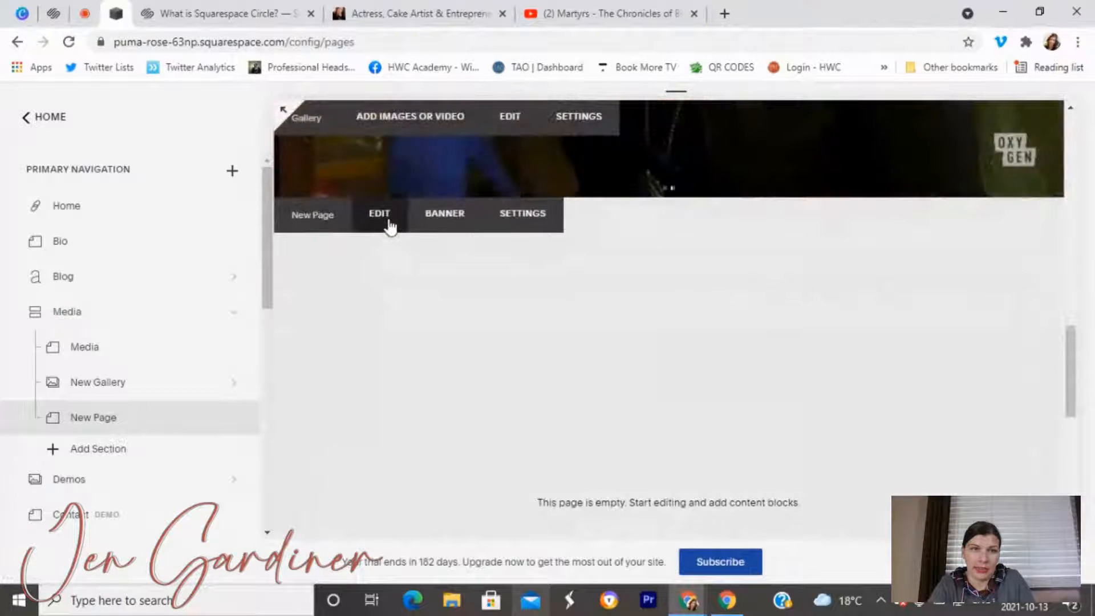
Insert a Gallery block into the New Page's content.
left_click(379, 215)
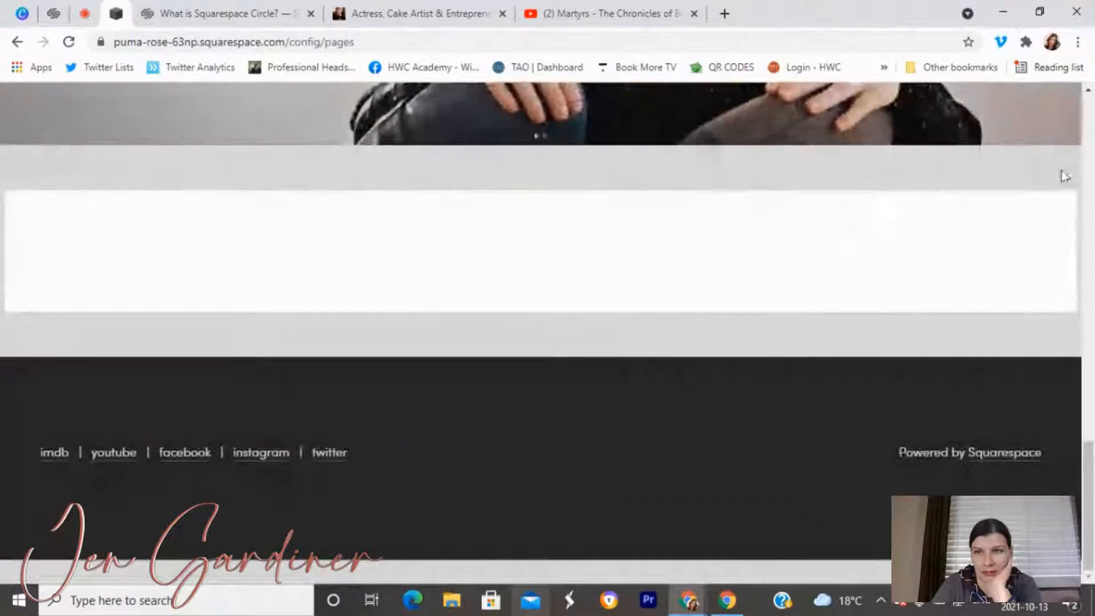
left_click(1058, 174)
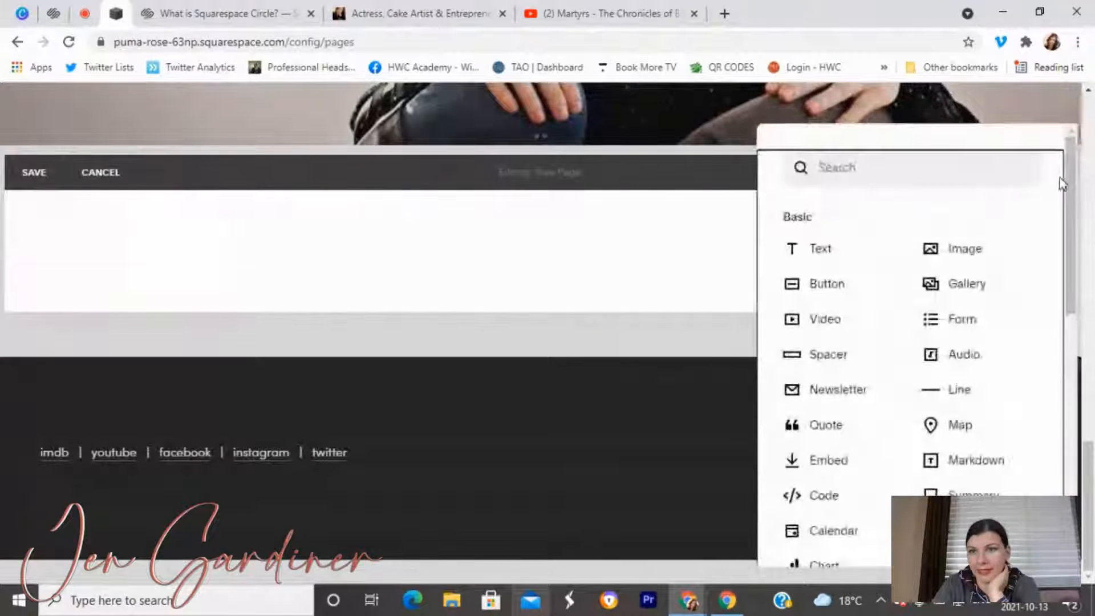
left_click(965, 289)
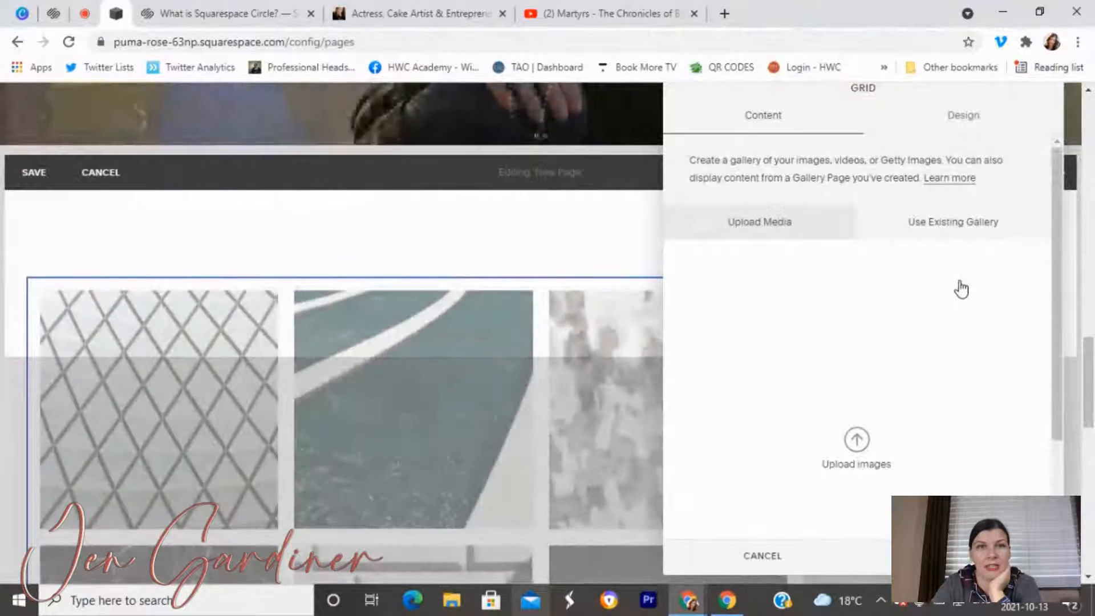
scroll(505, 352, "up", 7)
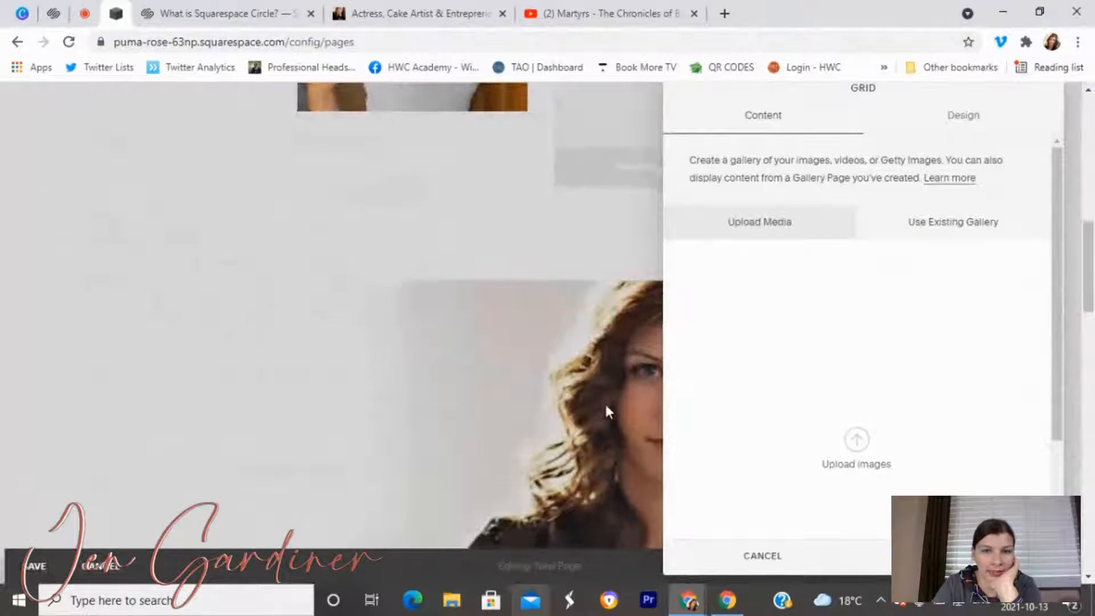
scroll(606, 406, "down", 3)
scroll(693, 410, "down", 2)
scroll(536, 391, "down", 4)
scroll(496, 365, "down", 3)
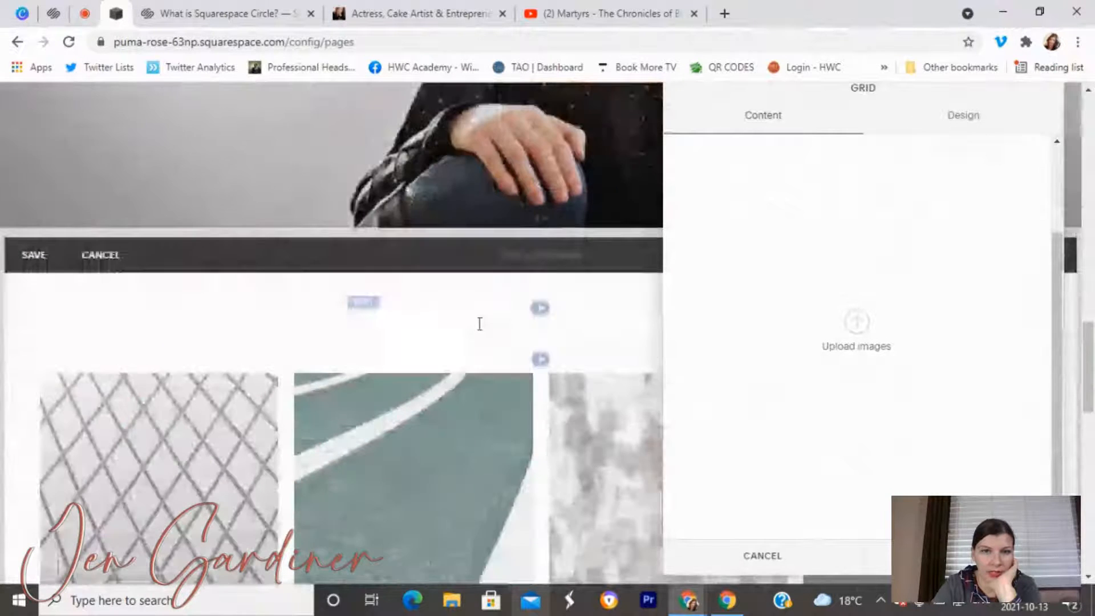
Upload the headshot to the gallery and title it with the actress's name plus 'Headshot'.
left_click(856, 325)
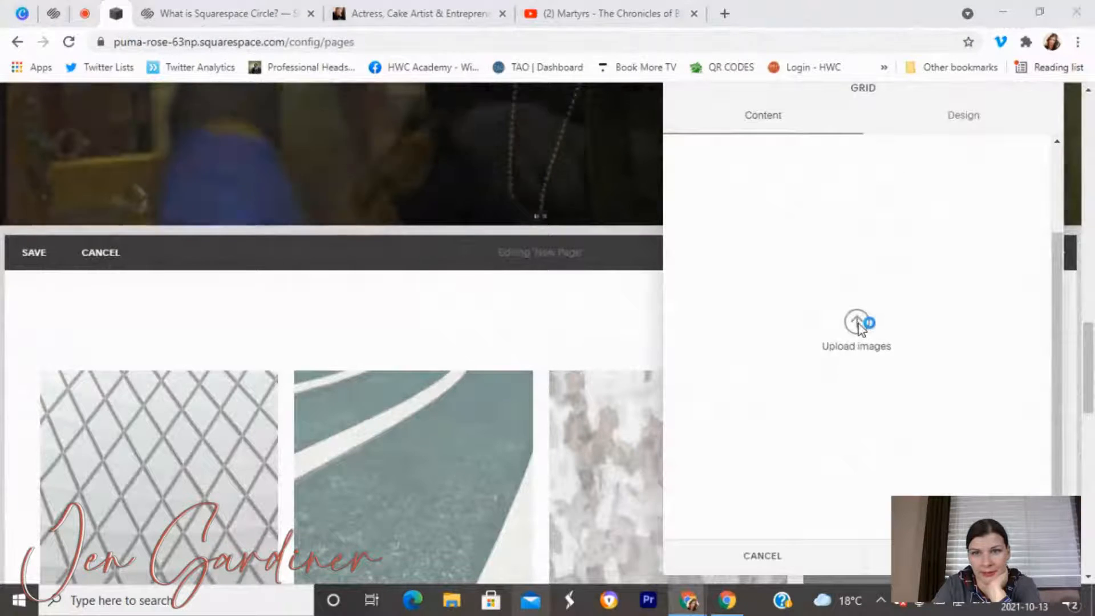
scroll(246, 234, "down", 2)
left_click(204, 188)
left_click(411, 359)
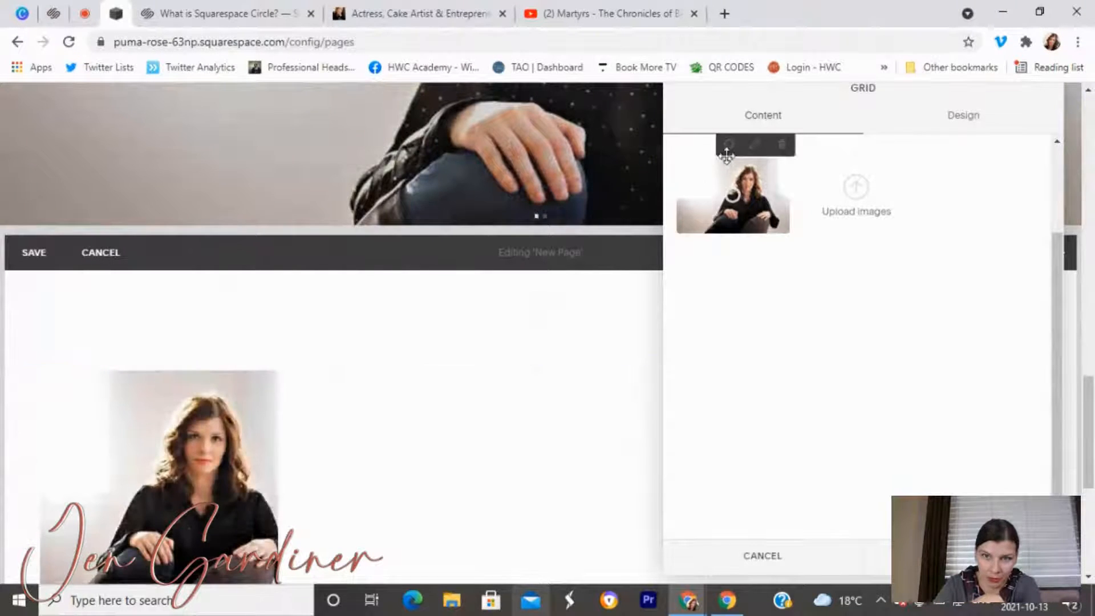
left_click(729, 146)
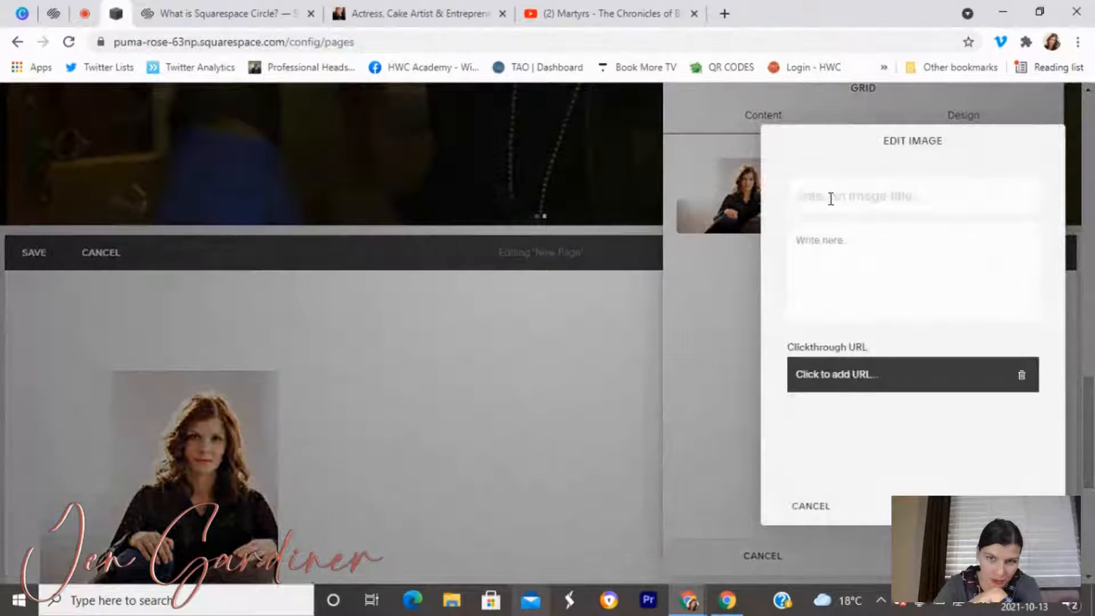
left_click(813, 200)
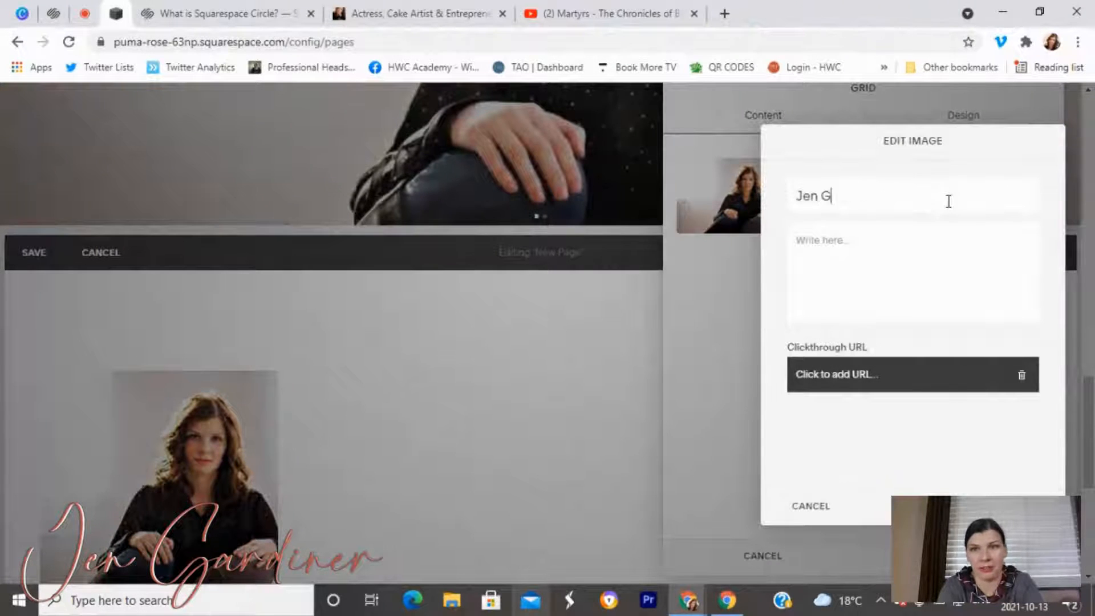
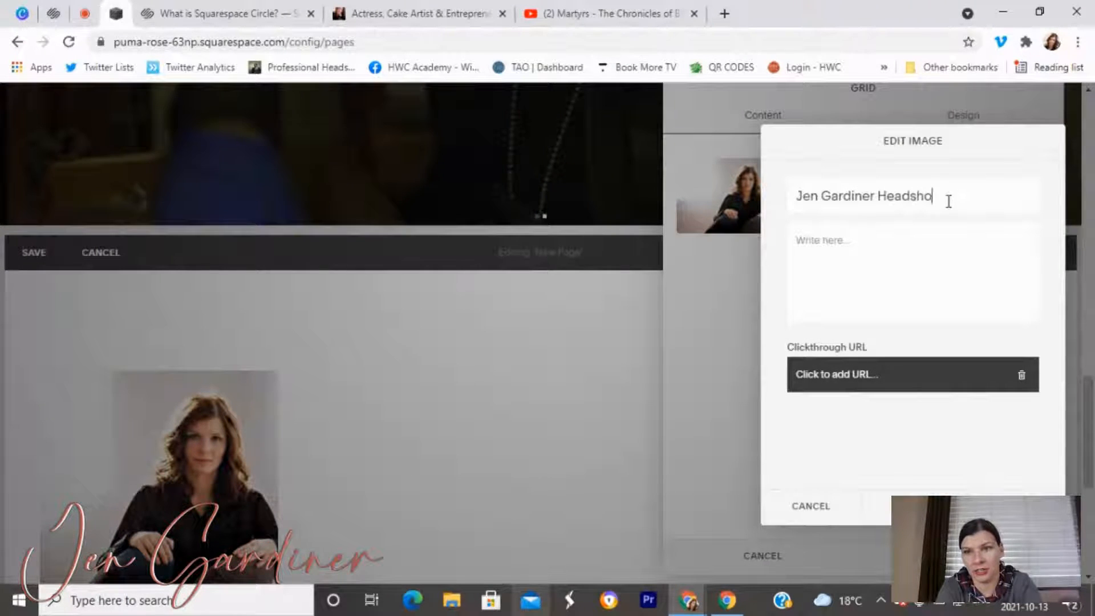
type("t")
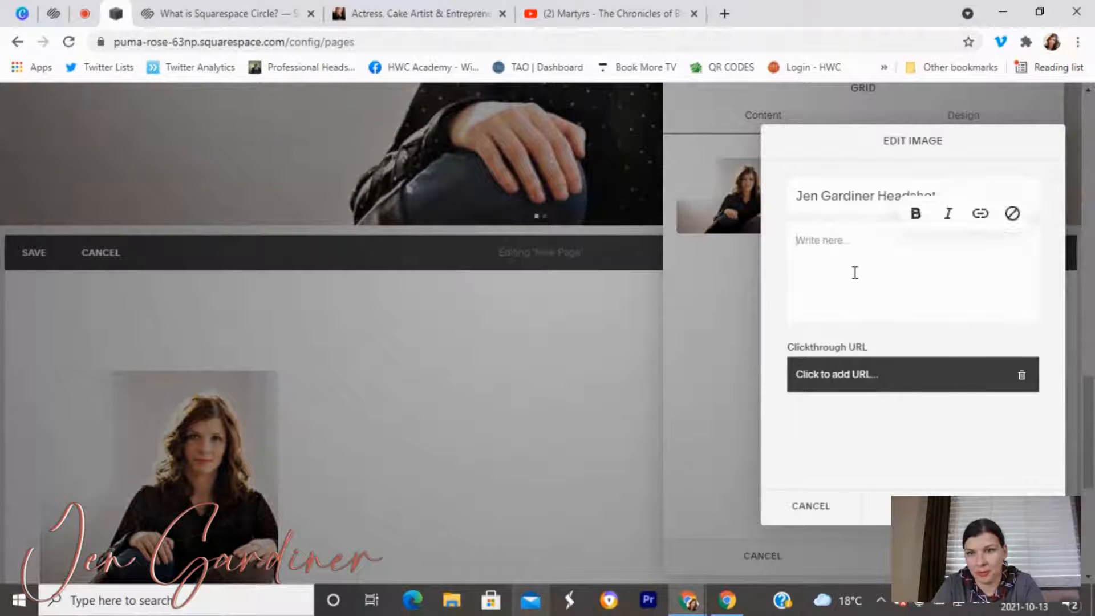
left_click(855, 273)
left_click(1036, 493)
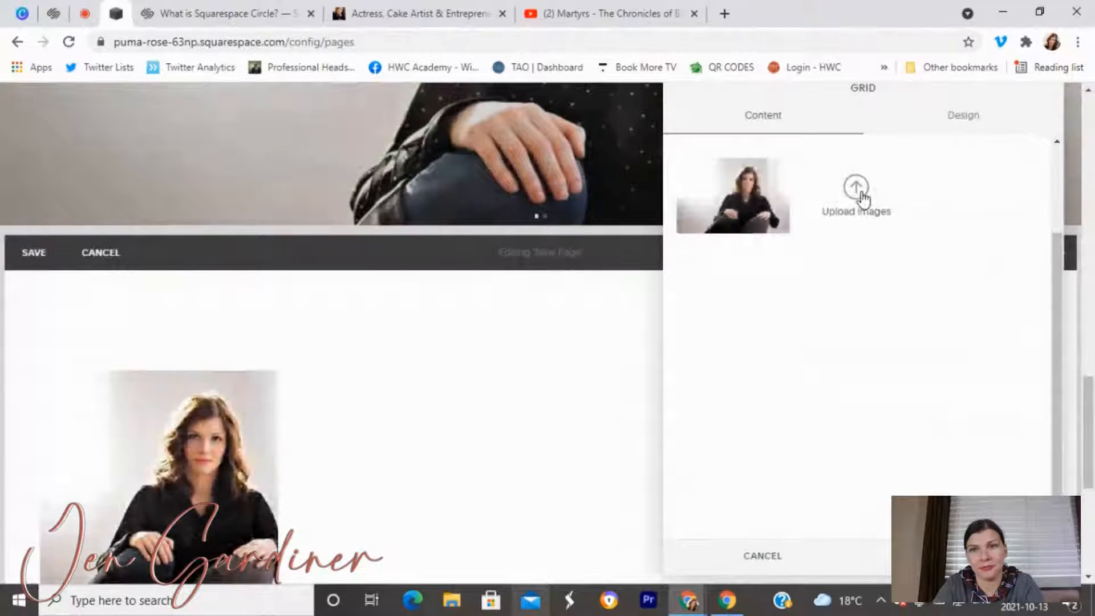
Upload the detective still as the gallery's second image.
left_click(857, 191)
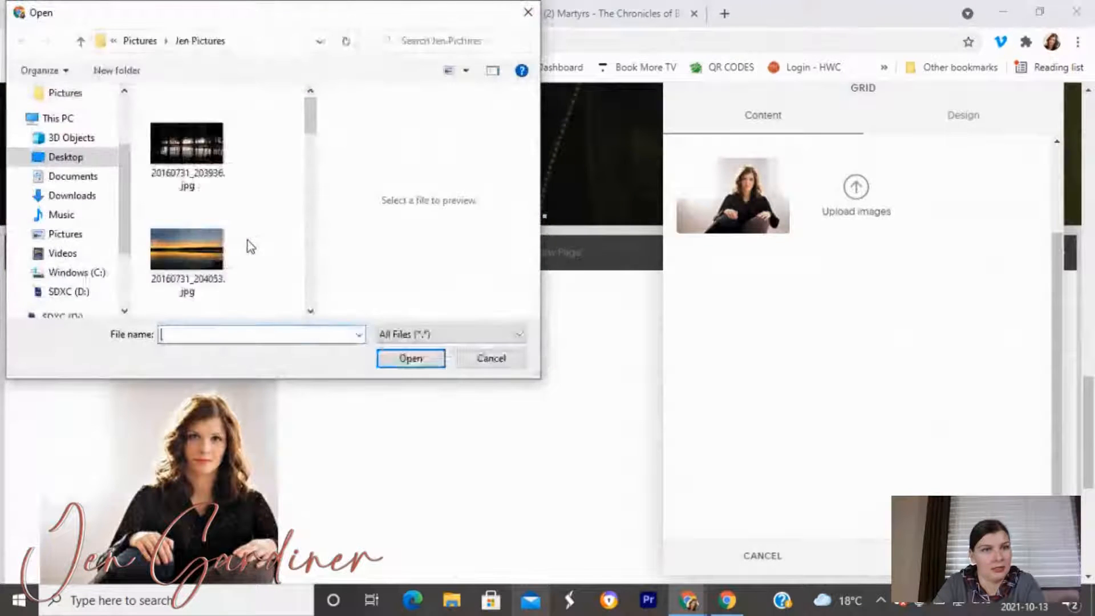
scroll(247, 245, "down", 5)
scroll(199, 251, "down", 5)
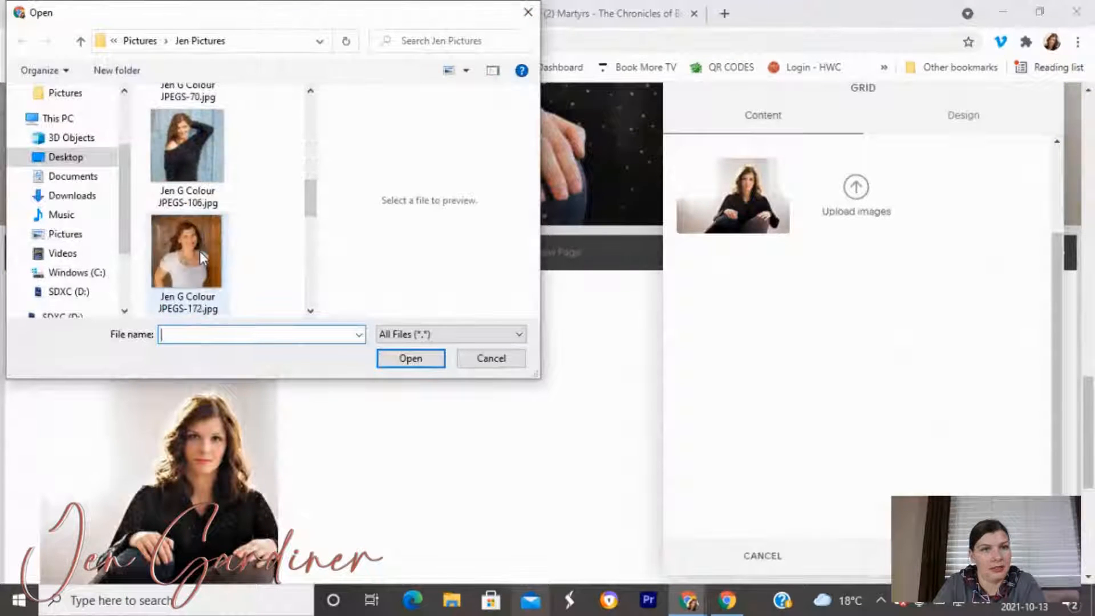
left_click(196, 171)
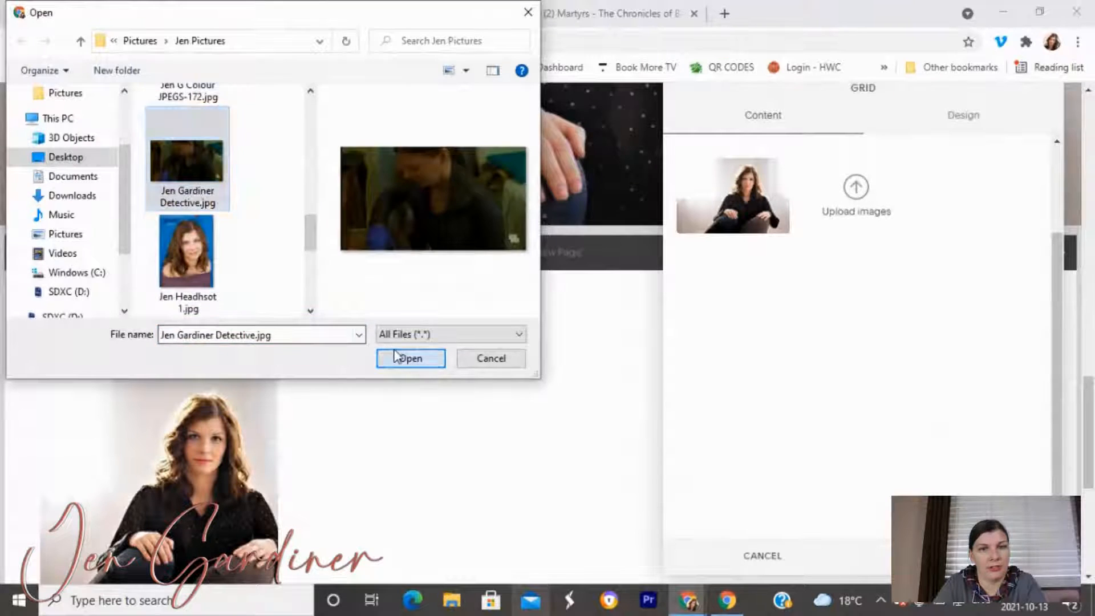
left_click(409, 358)
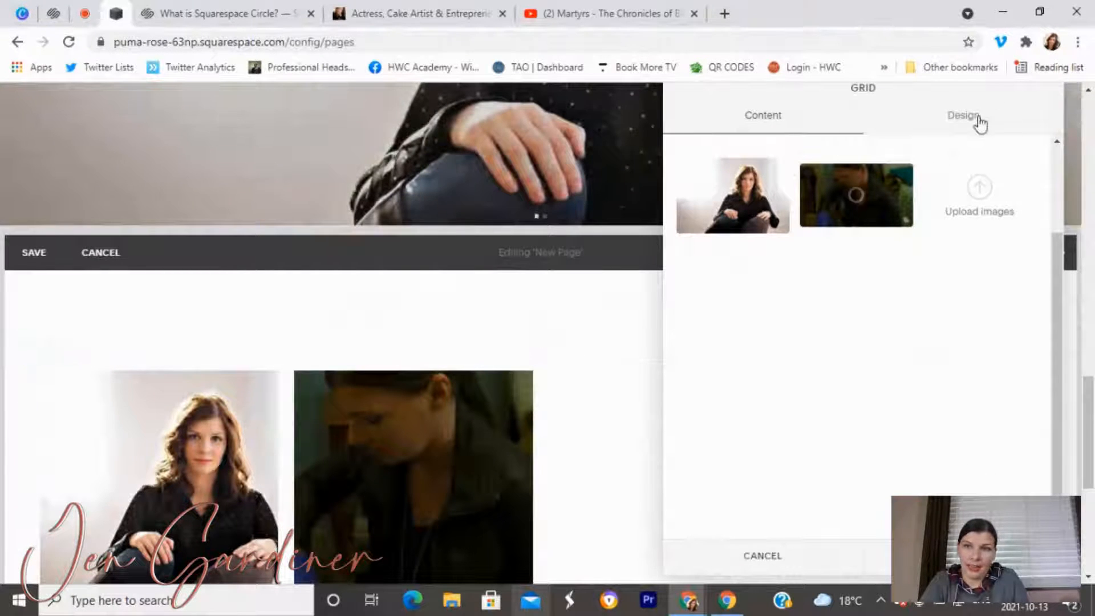
Set the gallery aspect ratio to 16:9 widescreen and turn off image titles.
left_click(980, 121)
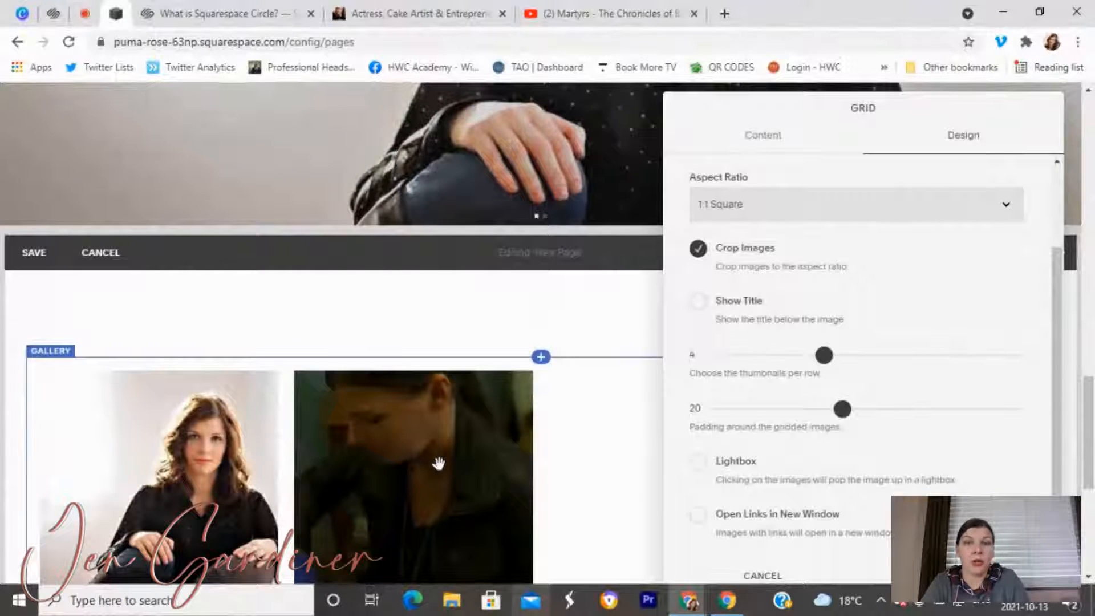
scroll(438, 463, "up", 14)
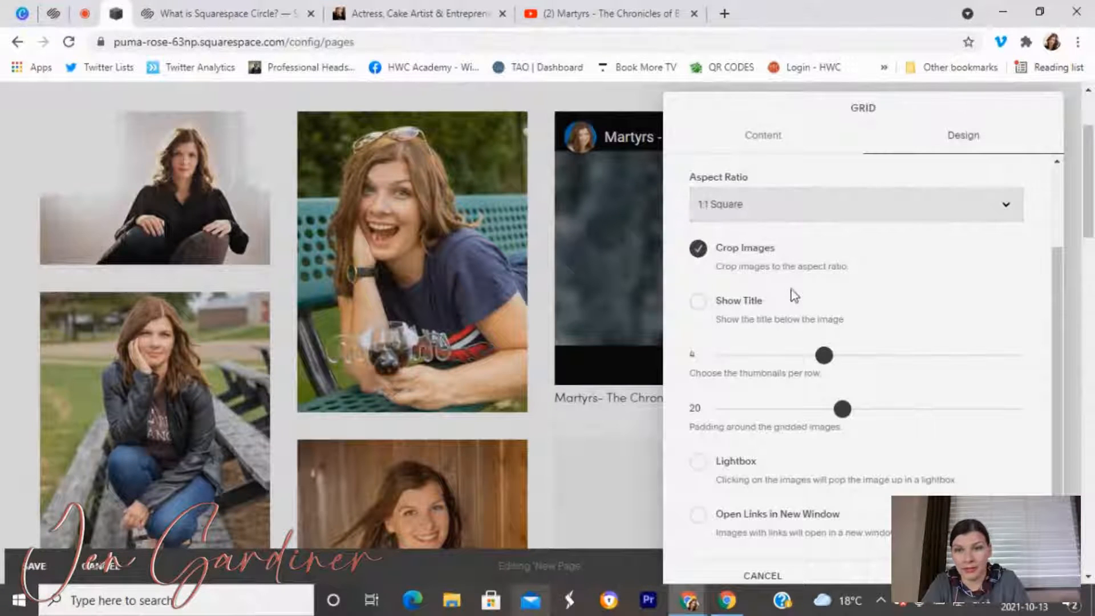
scroll(535, 428, "down", 6)
scroll(491, 362, "up", 6)
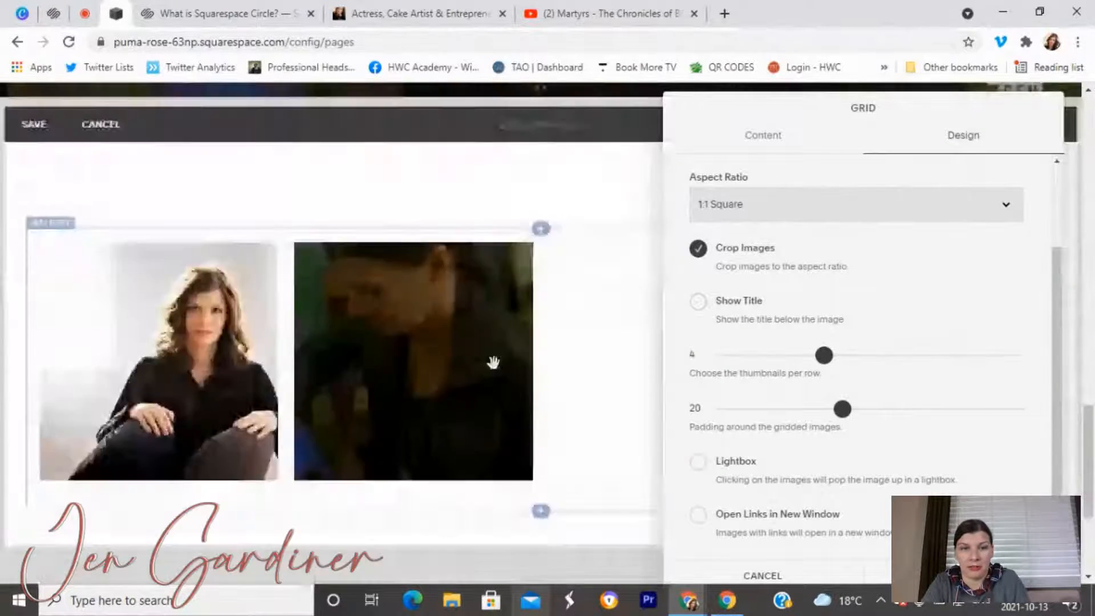
left_click(916, 210)
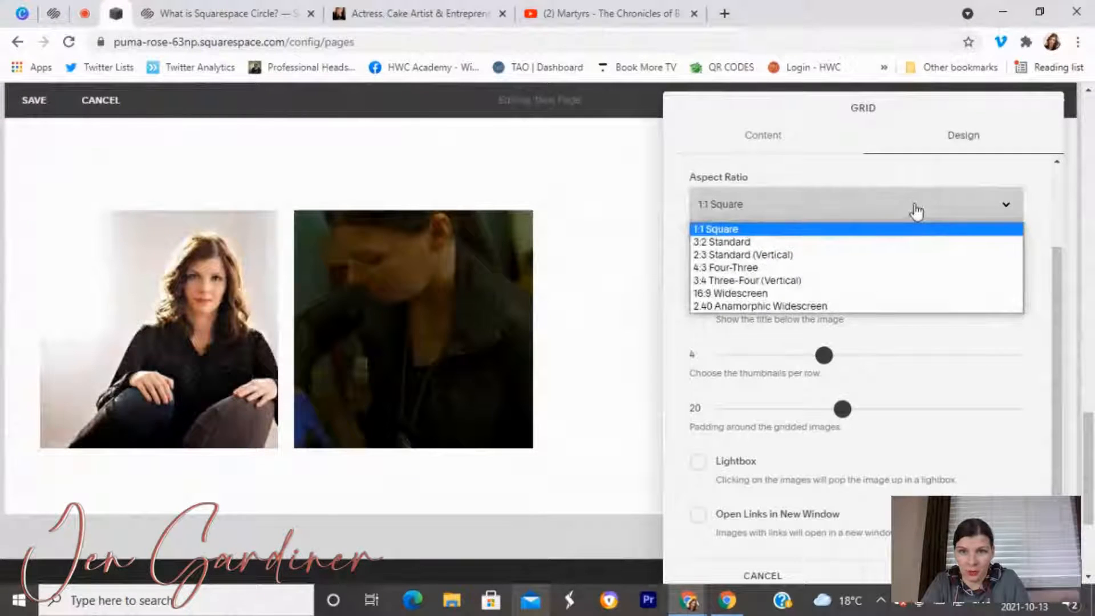
left_click(801, 293)
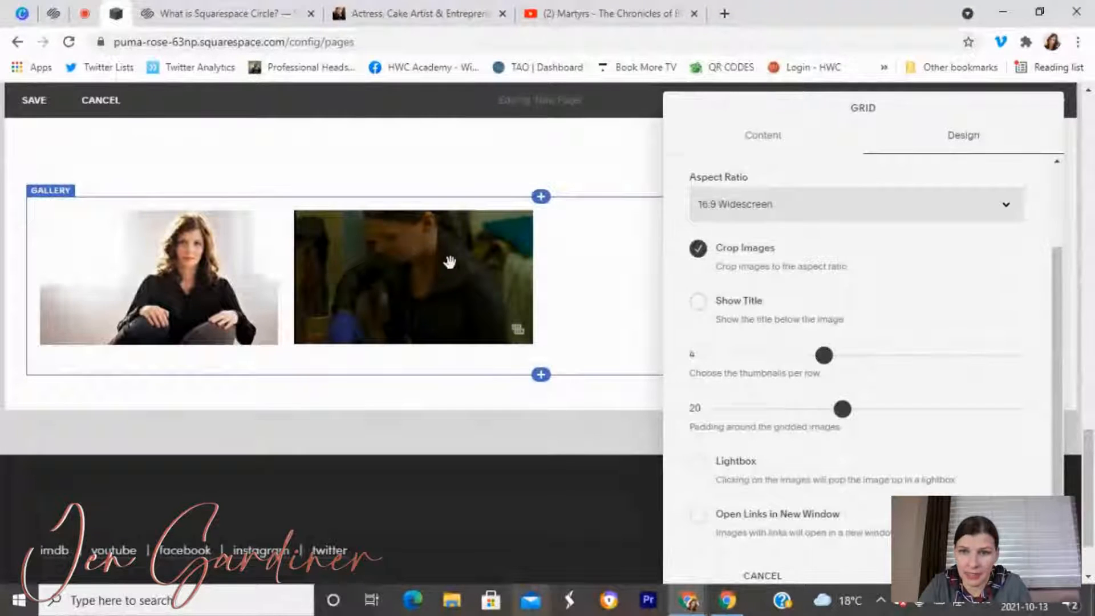
left_click(699, 304)
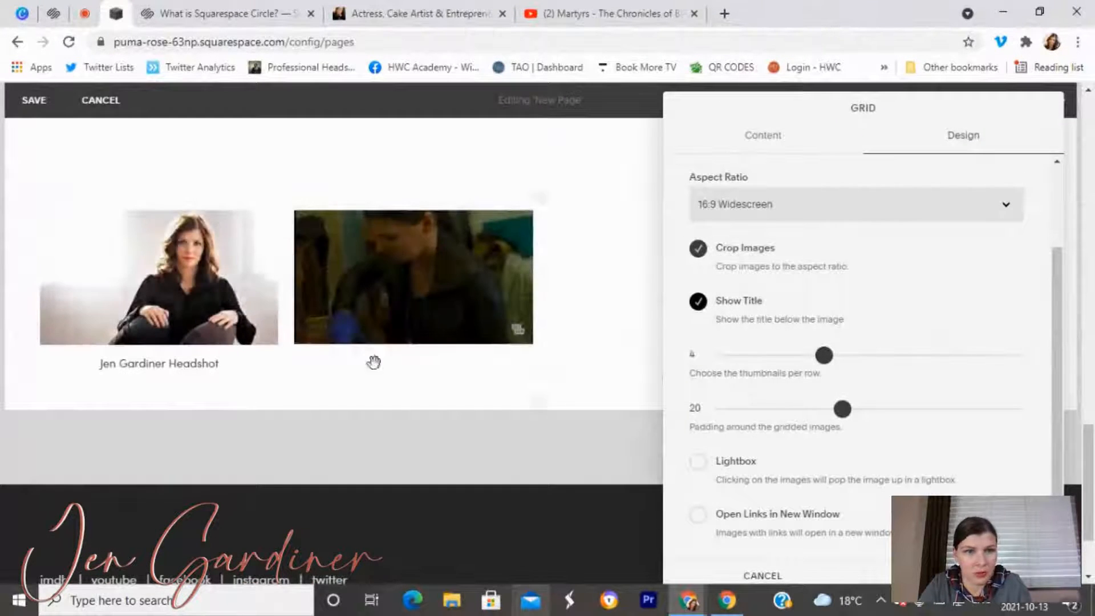
left_click(698, 308)
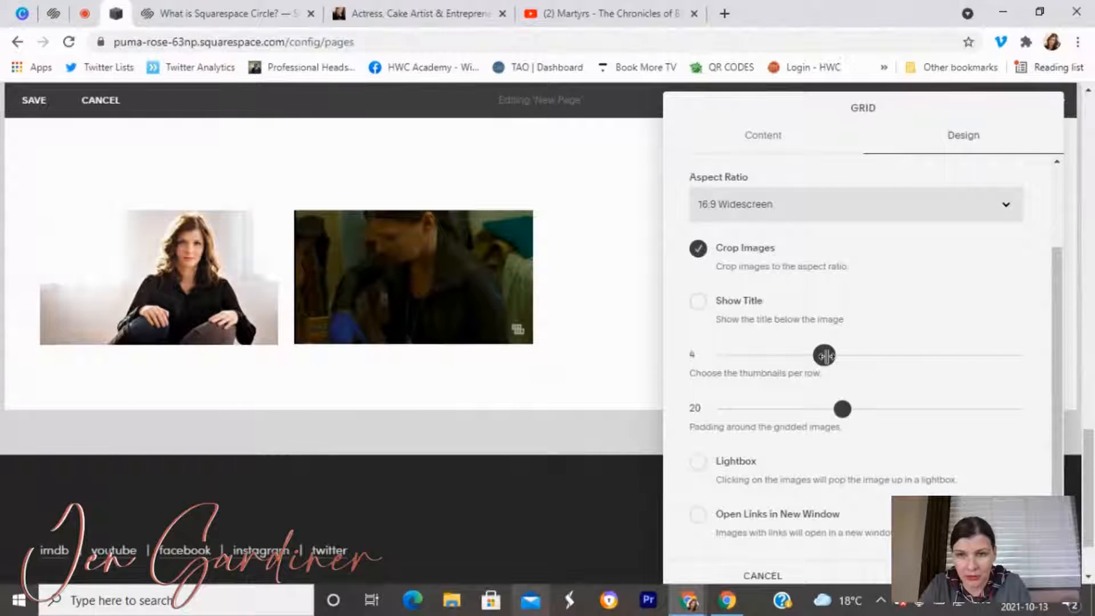
Show two images per row and switch the gallery layout to Carousel.
left_click_drag(800, 359, 719, 368)
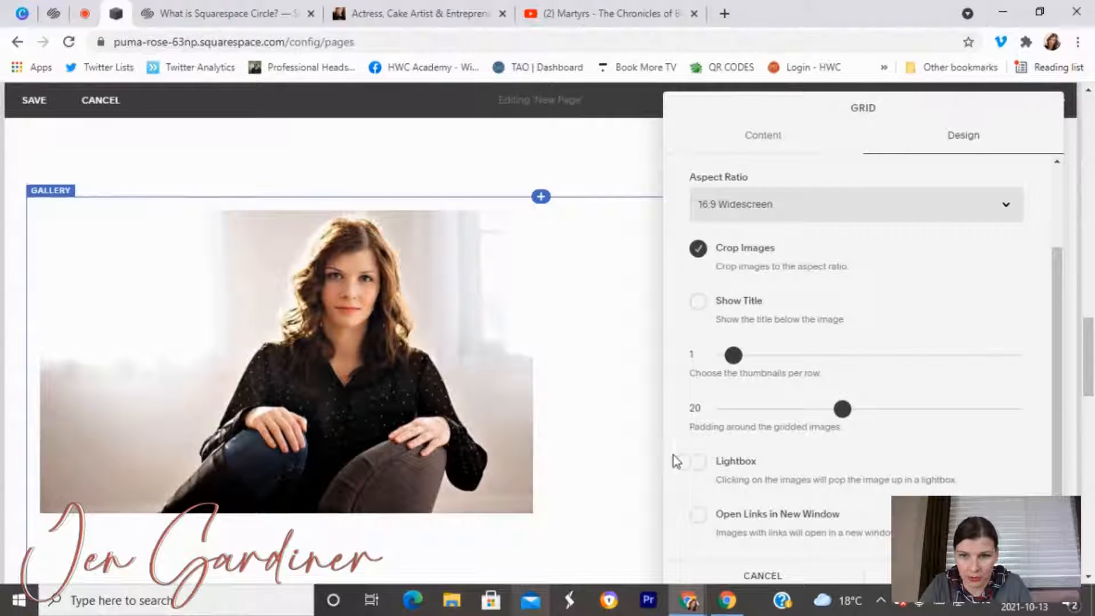
scroll(532, 448, "down", 4)
scroll(531, 447, "up", 4)
scroll(531, 447, "down", 3)
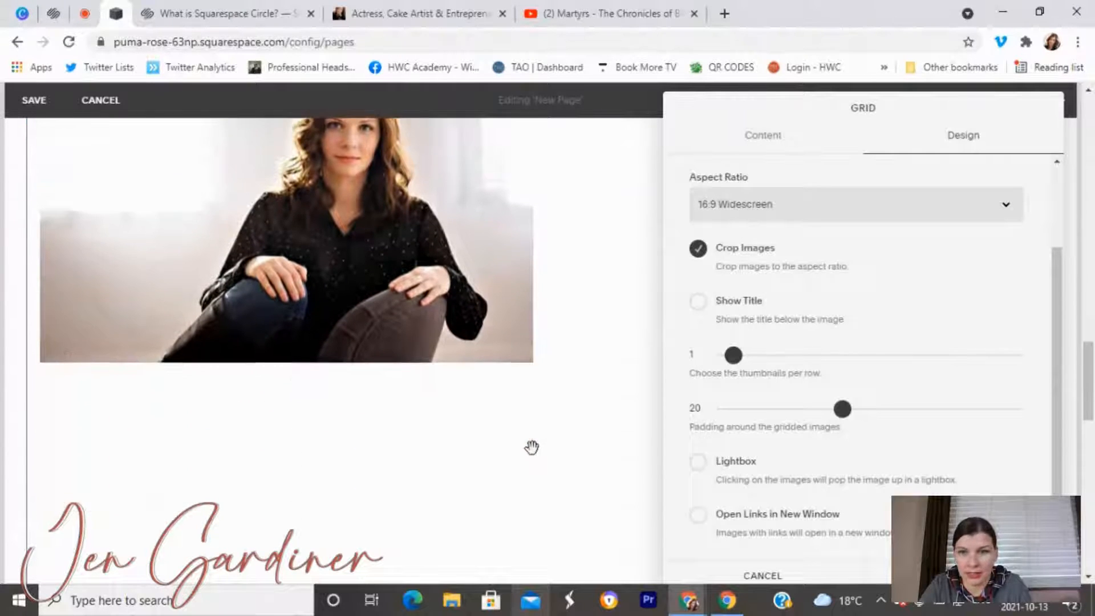
left_click_drag(749, 354, 752, 354)
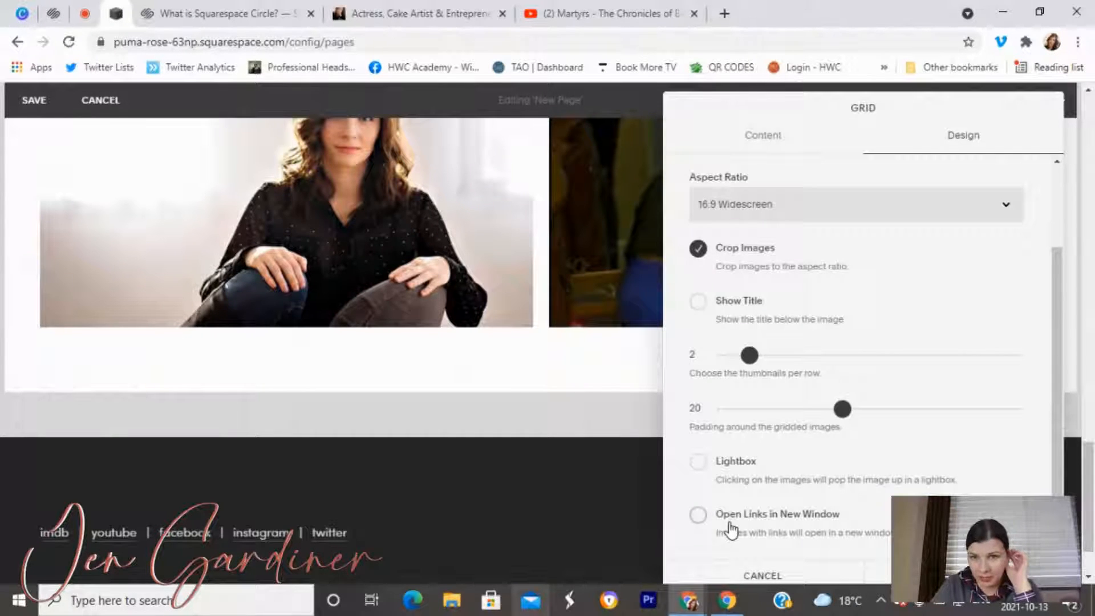
scroll(727, 516, "up", 2)
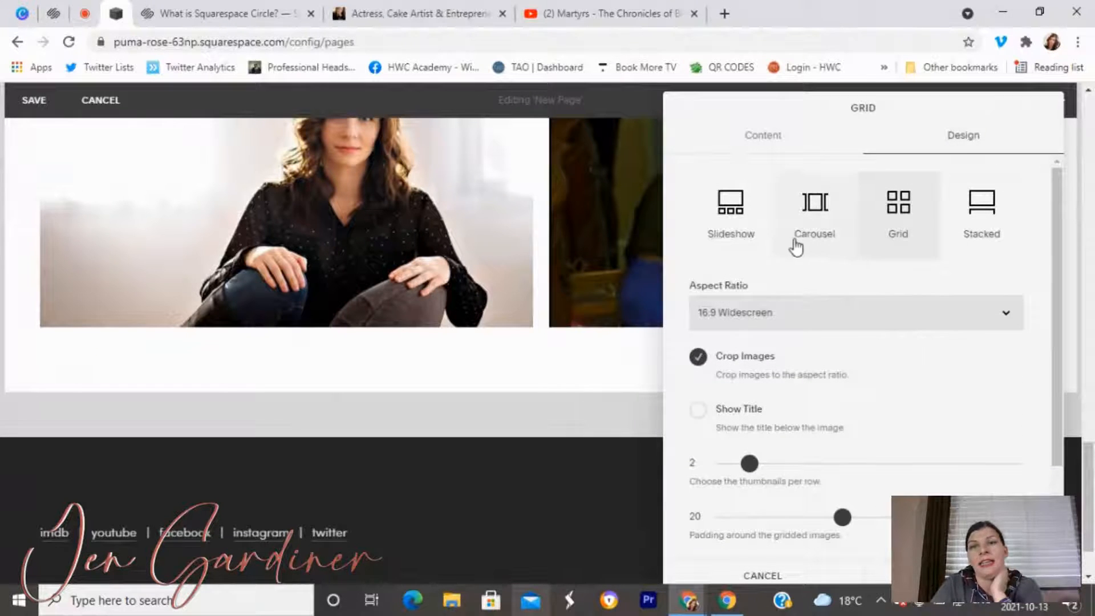
left_click(821, 201)
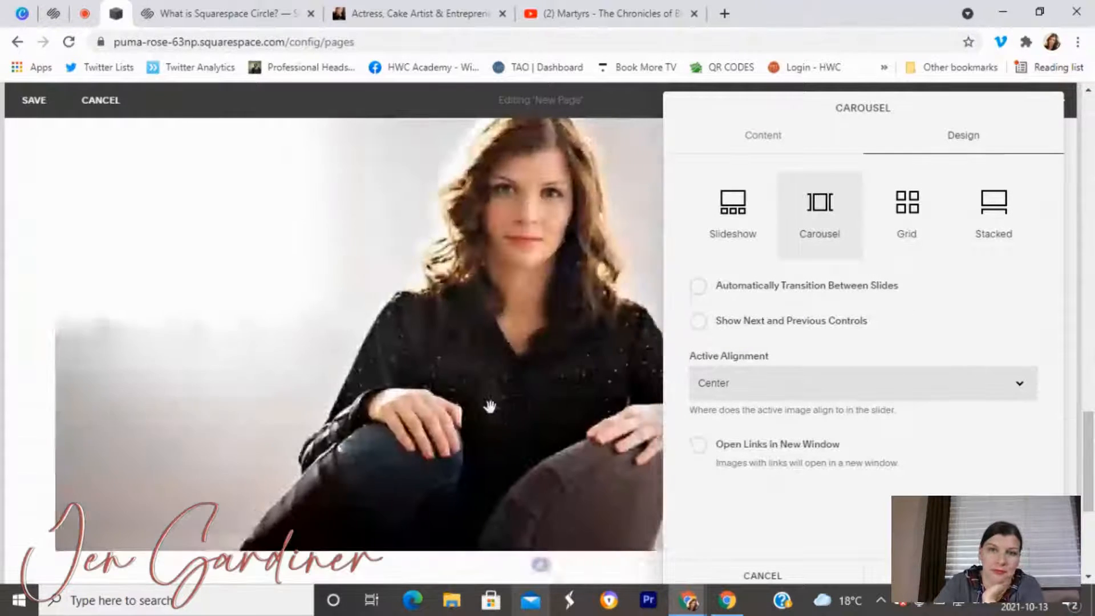
Preview the gallery as a carousel and try repositioning the block.
left_click(427, 574)
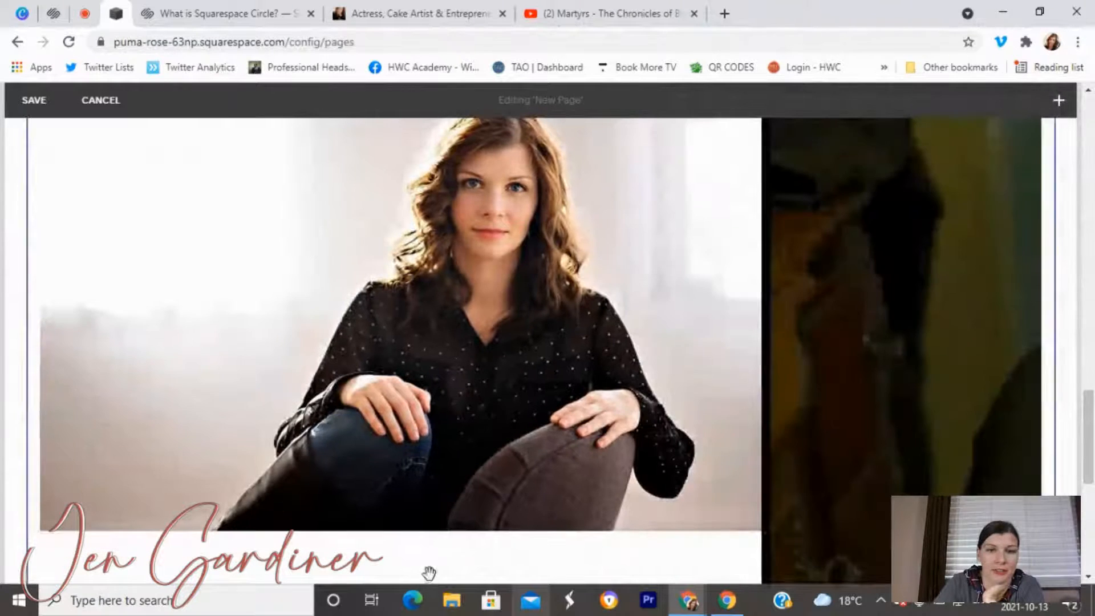
scroll(783, 298, "down", 3)
scroll(782, 308, "up", 2)
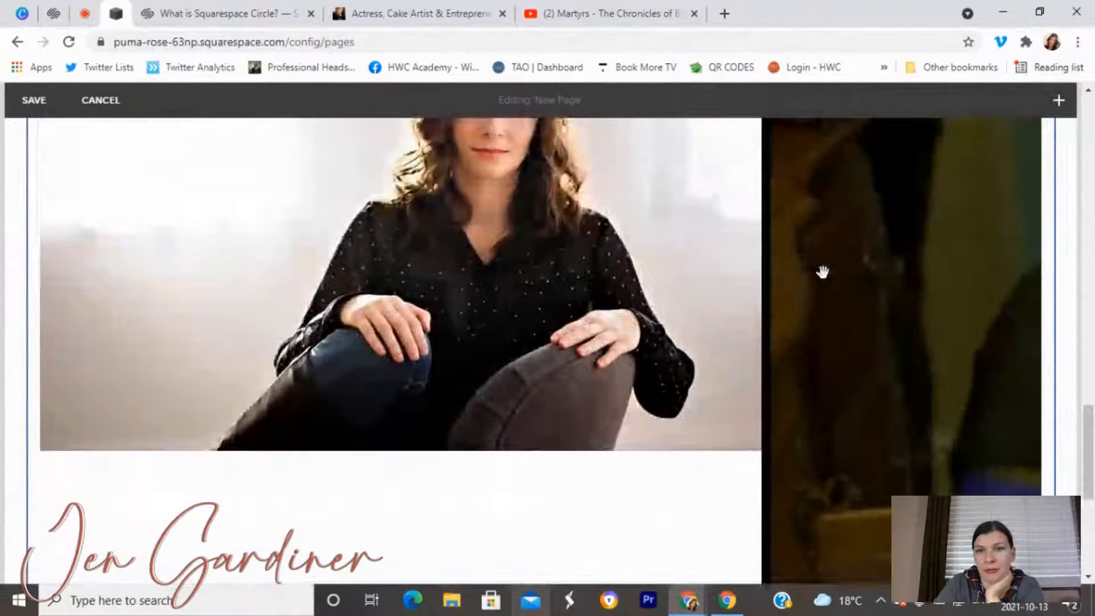
left_click_drag(613, 310, 456, 315)
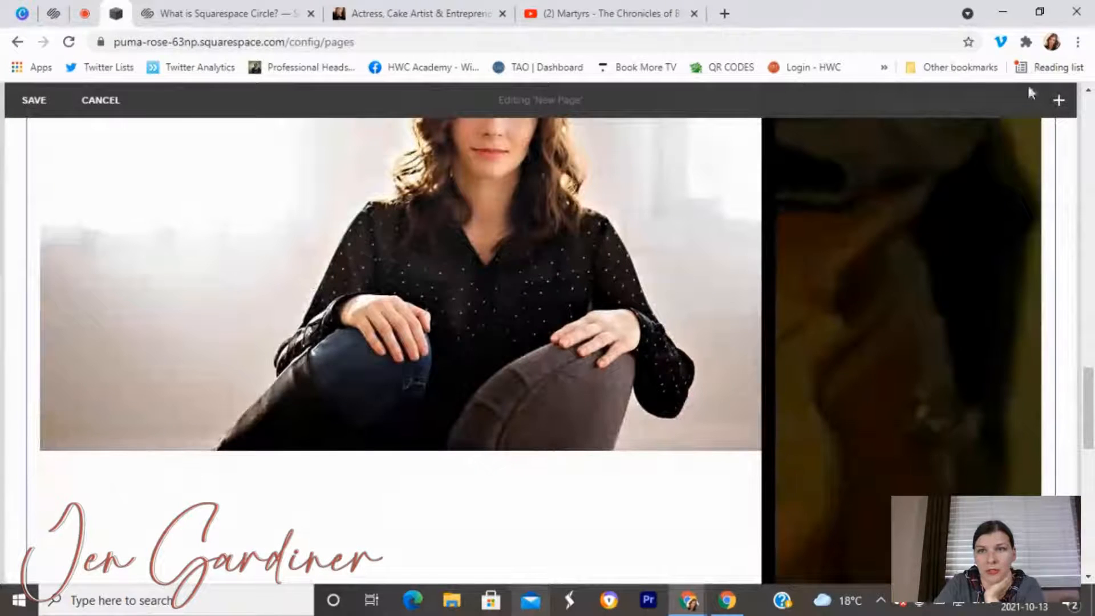
scroll(570, 239, "up", 4)
Switch the gallery design to Slideshow and preview it.
left_click(554, 215)
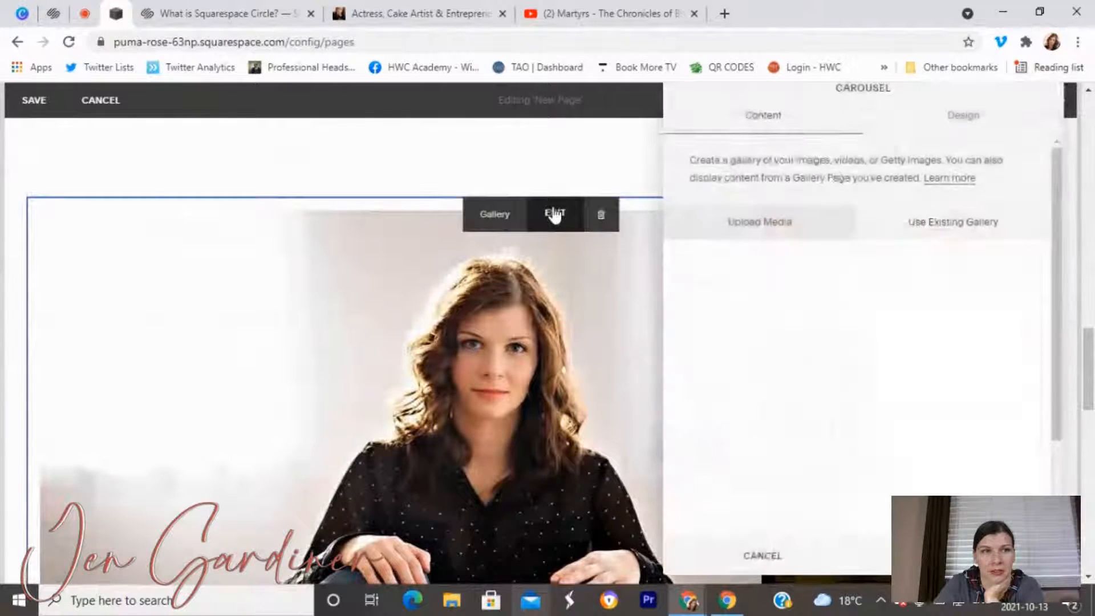
left_click(961, 126)
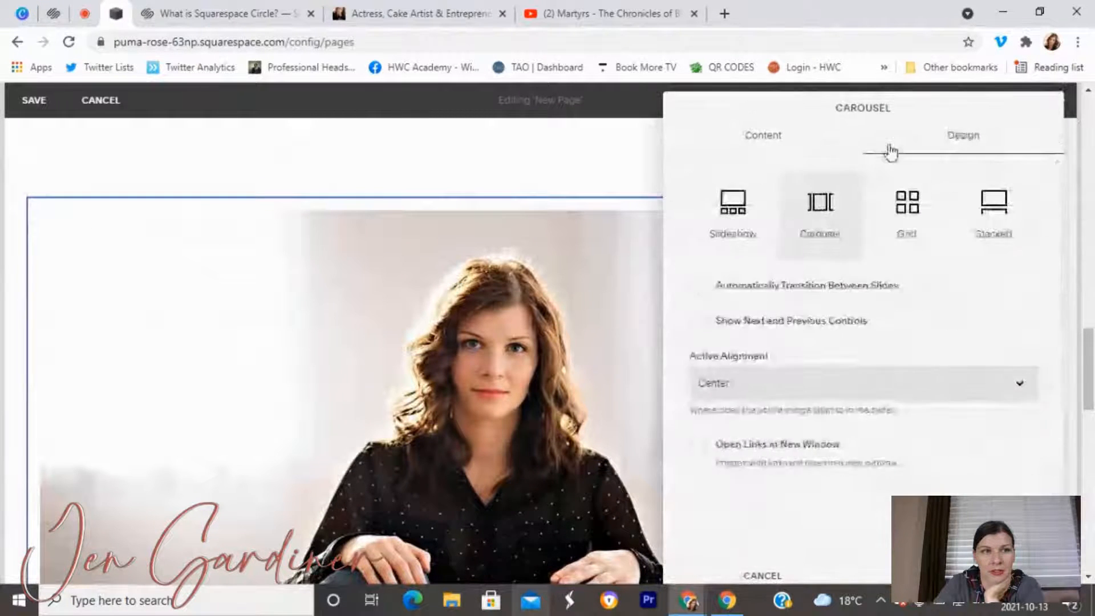
left_click(723, 211)
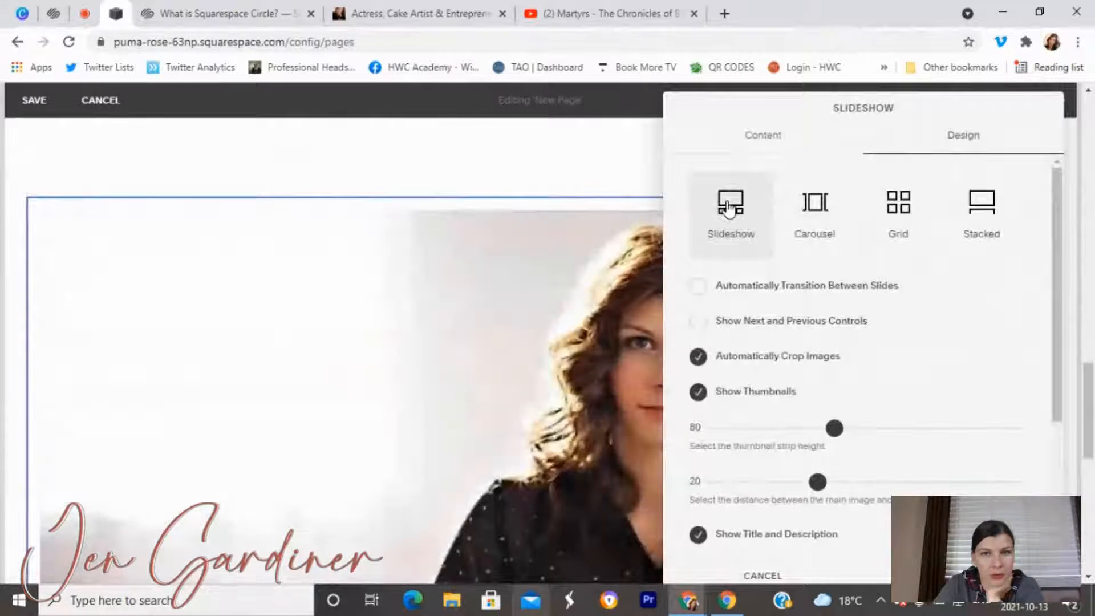
left_click(527, 175)
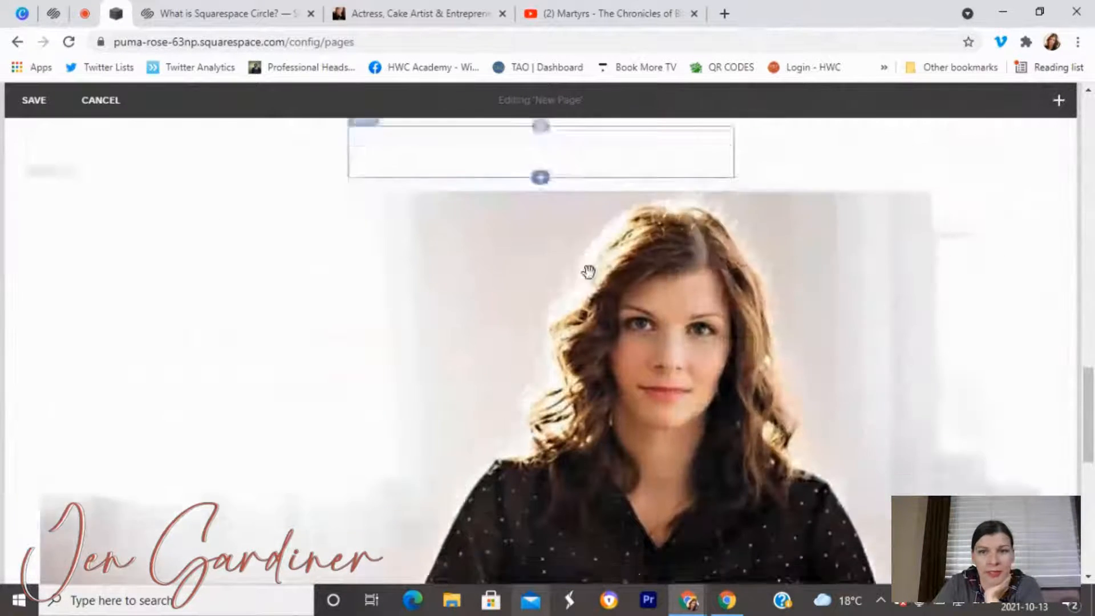
scroll(587, 268, "down", 5)
scroll(579, 276, "up", 2)
scroll(553, 302, "down", 6)
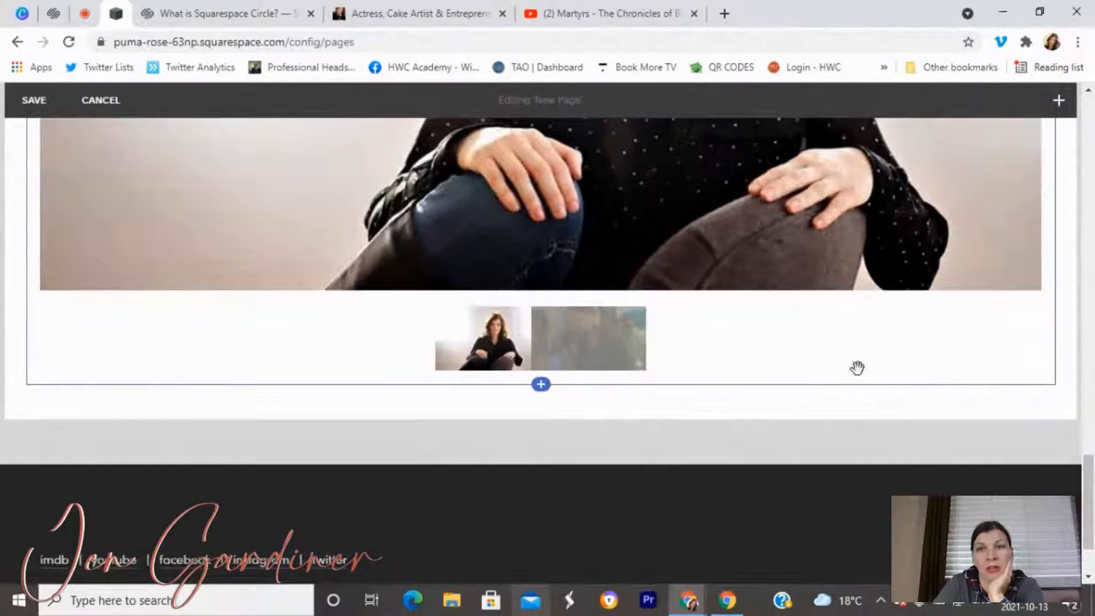
scroll(860, 361, "up", 10)
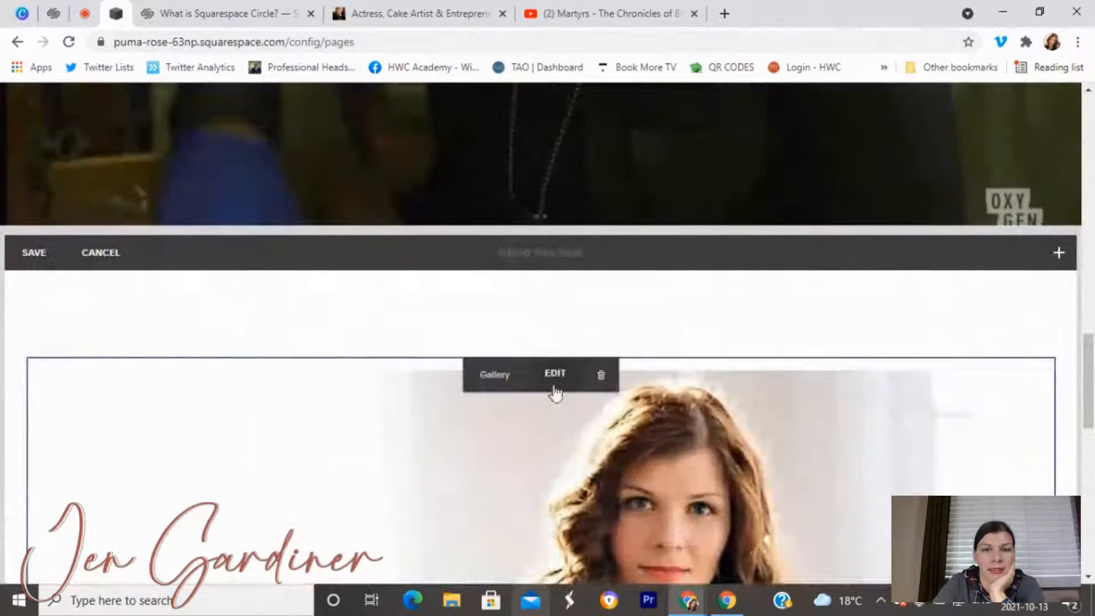
Switch the gallery design to Stacked and preview it.
left_click(555, 376)
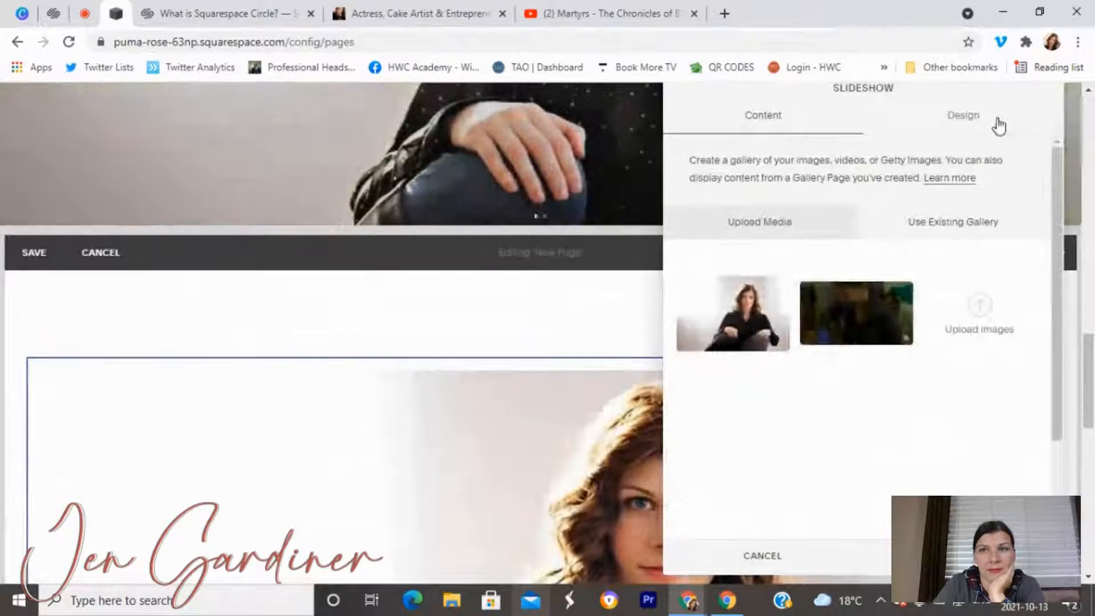
left_click(998, 125)
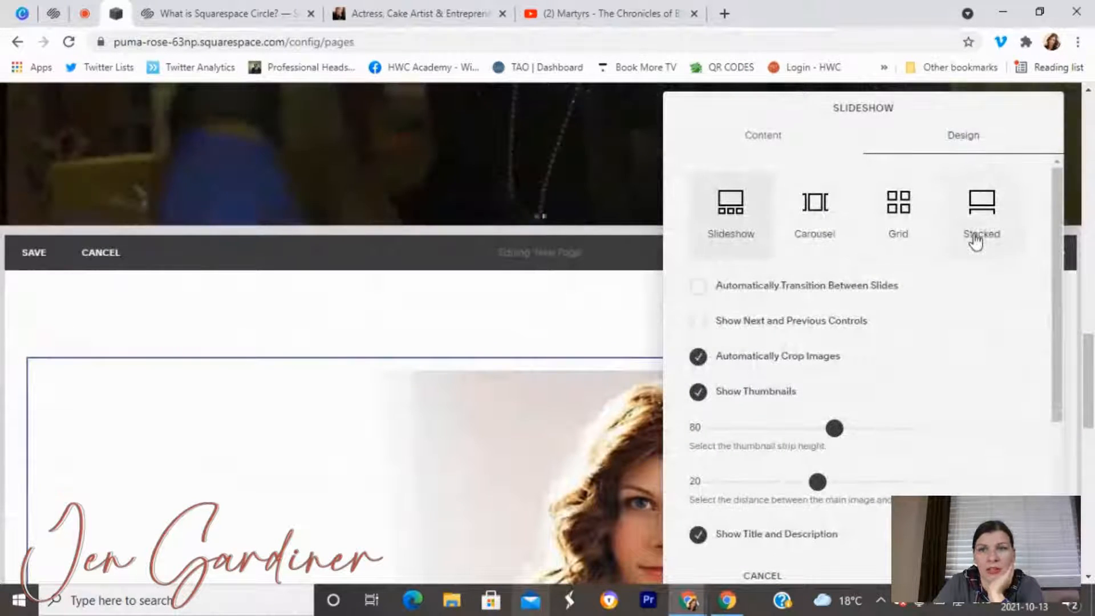
left_click(975, 240)
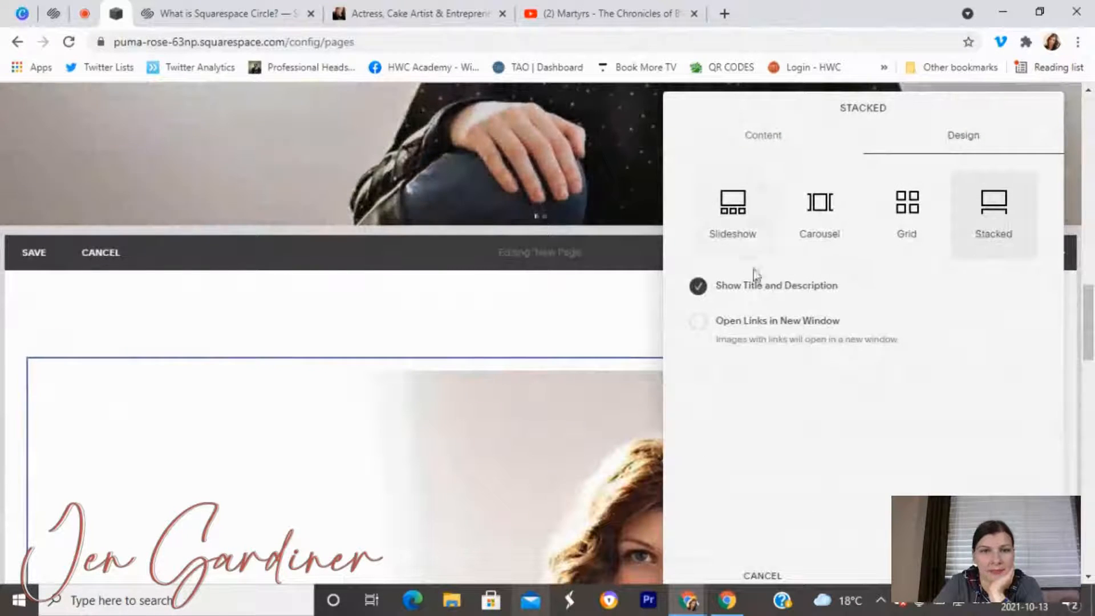
left_click(618, 320)
scroll(614, 314, "down", 15)
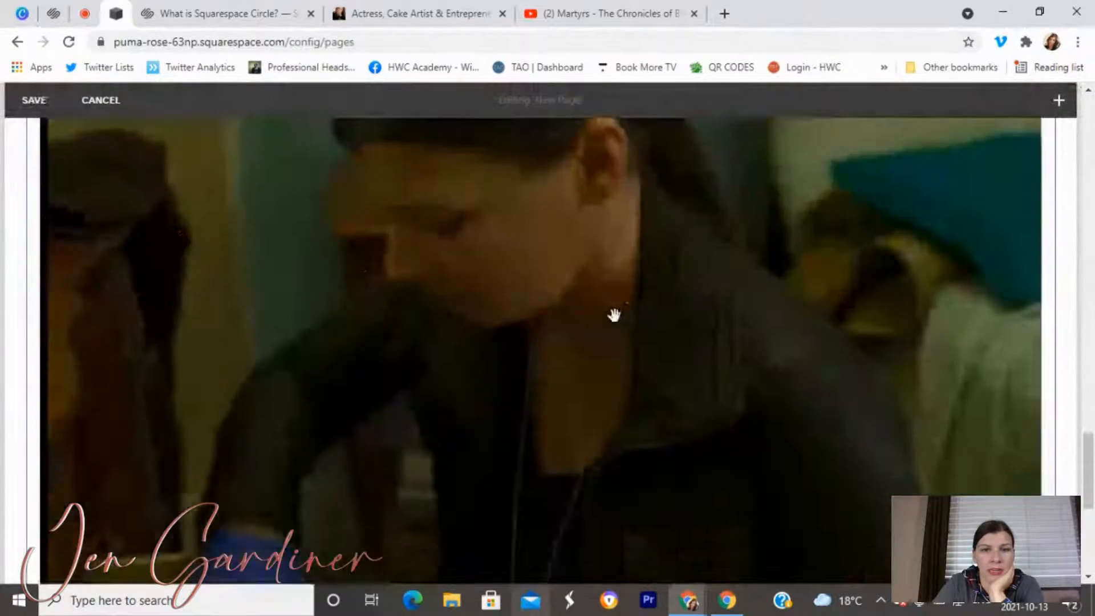
scroll(614, 314, "up", 15)
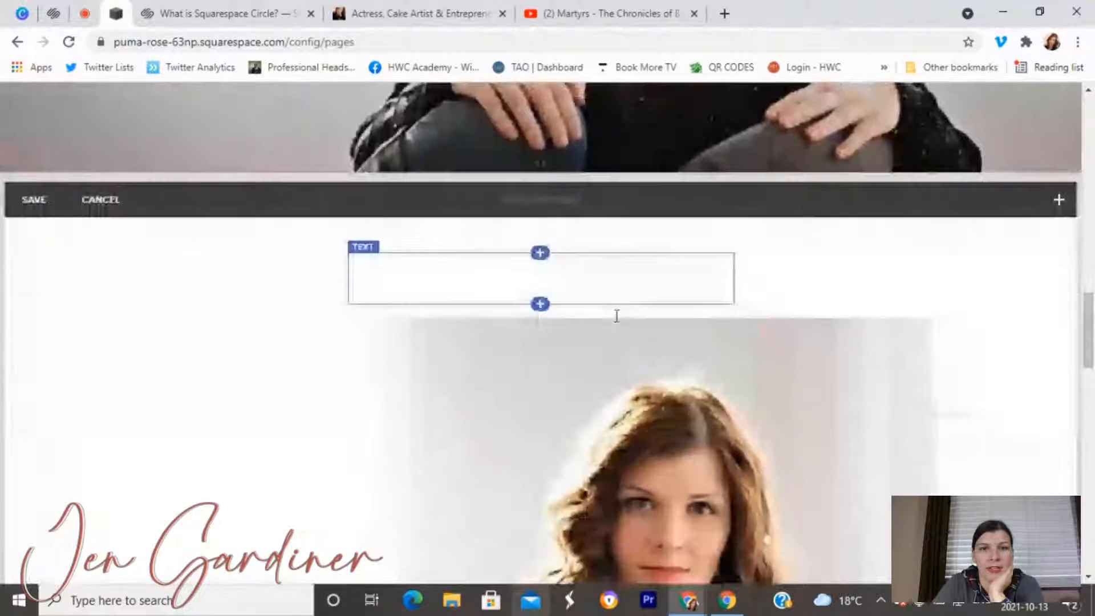
scroll(630, 265, "up", 5)
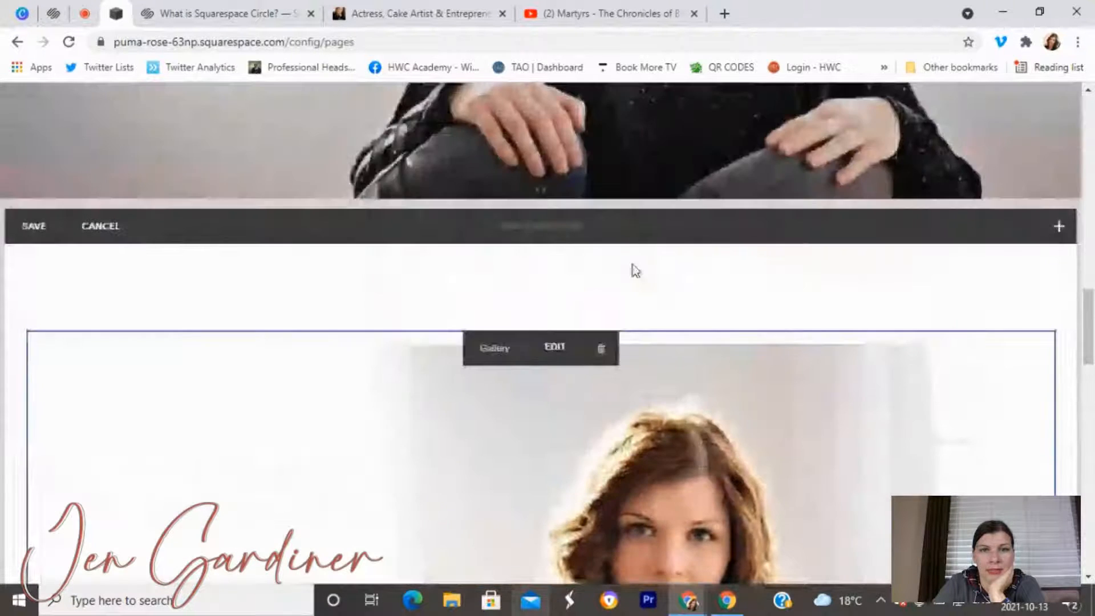
Set the gallery back to Slideshow with auto-transition turned off.
left_click(559, 353)
left_click(963, 132)
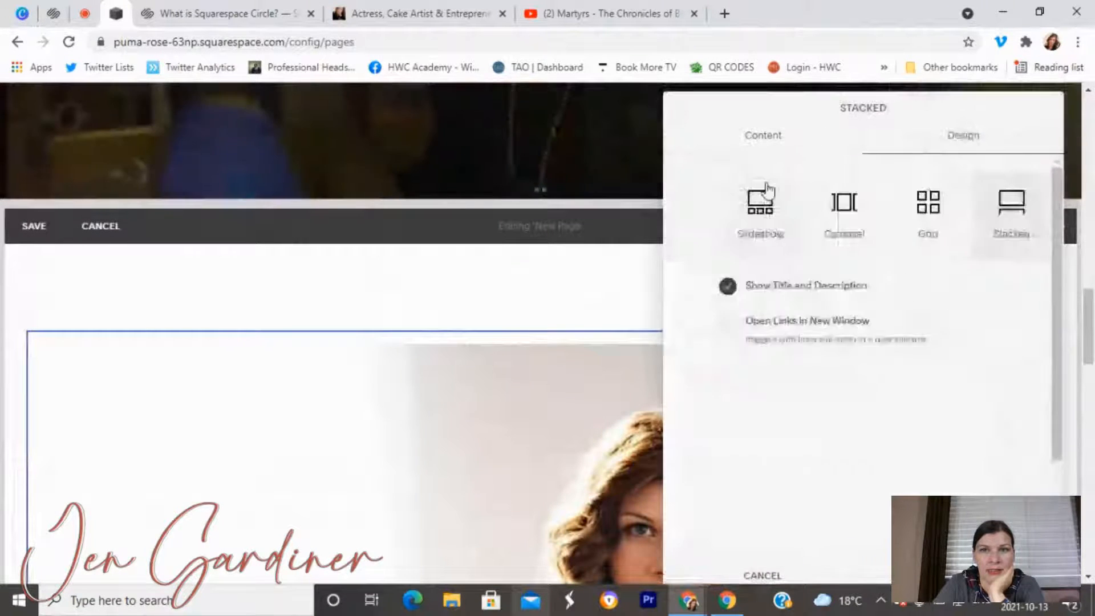
left_click(745, 212)
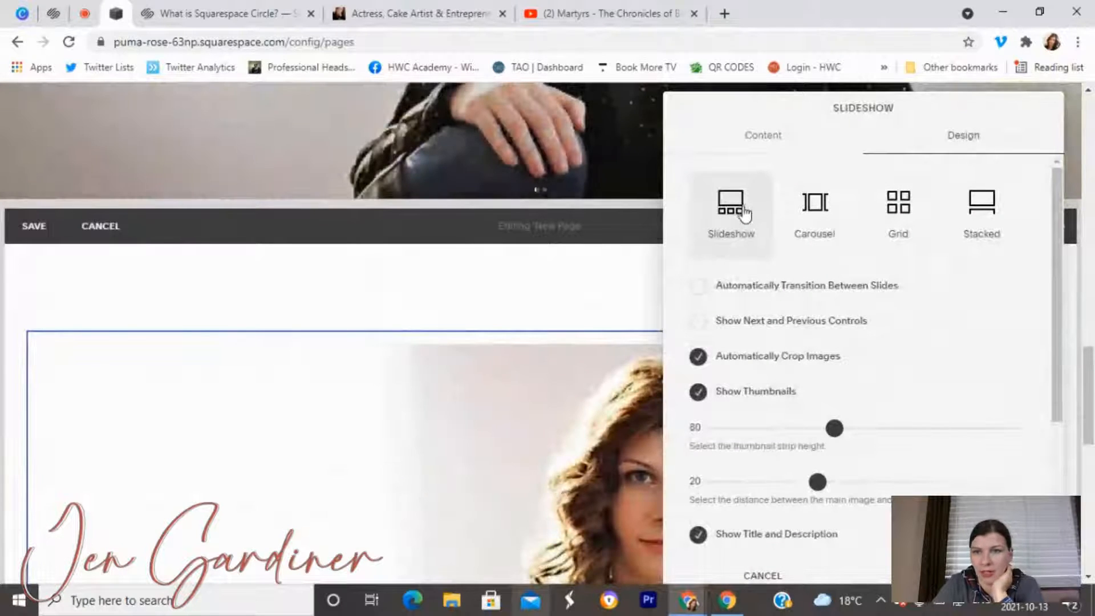
left_click(749, 291)
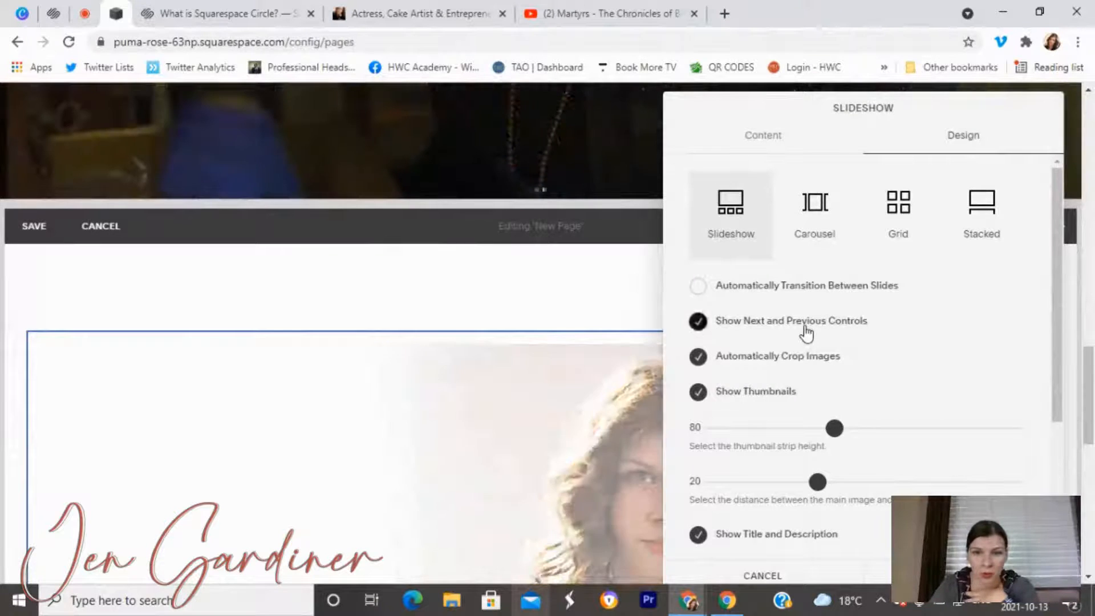
Turn on next/previous arrows, disable auto-crop, and check thumbnail height 80 and spacing 20.
left_click(803, 323)
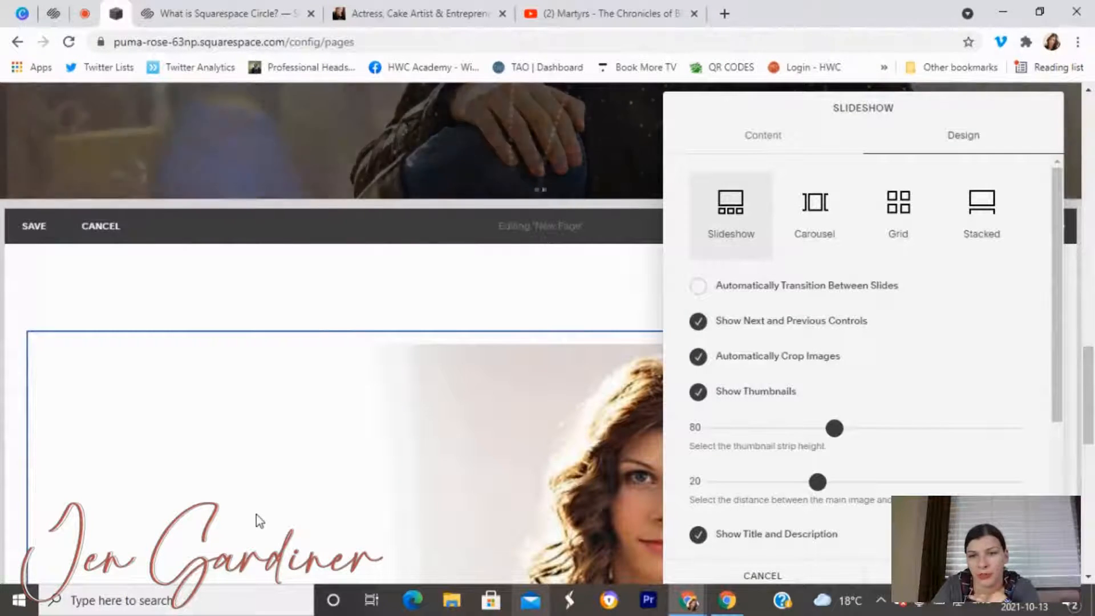
scroll(735, 358, "down", 3)
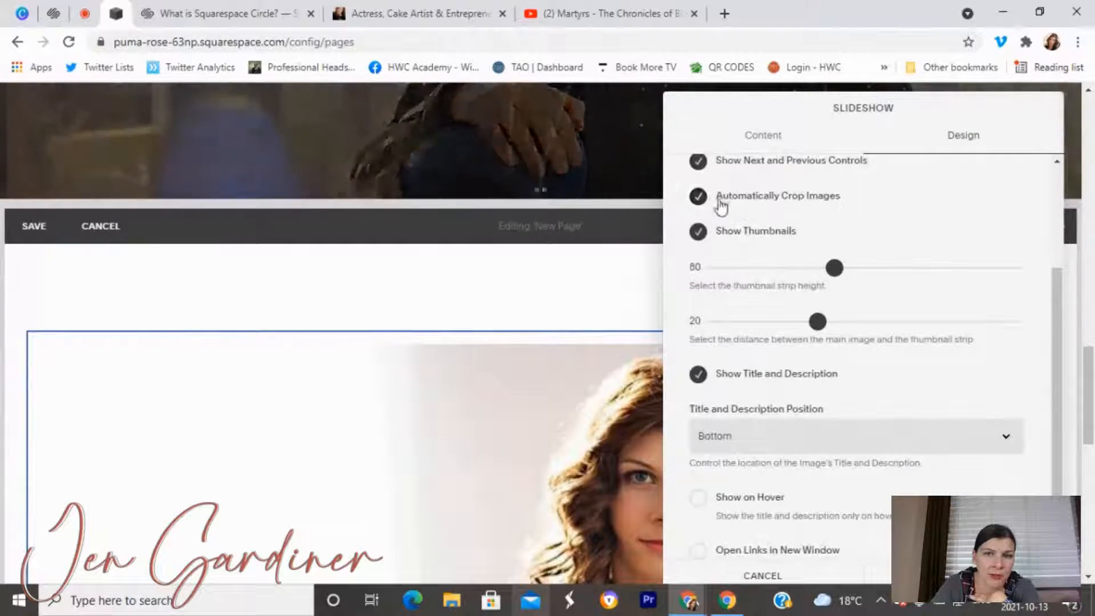
left_click(701, 199)
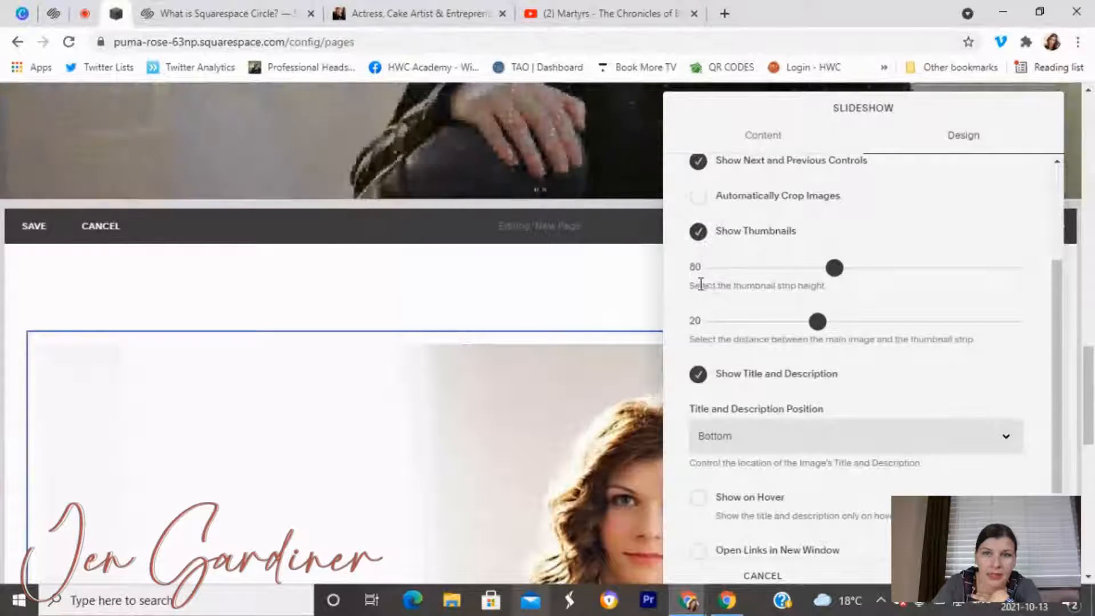
double_click(695, 267)
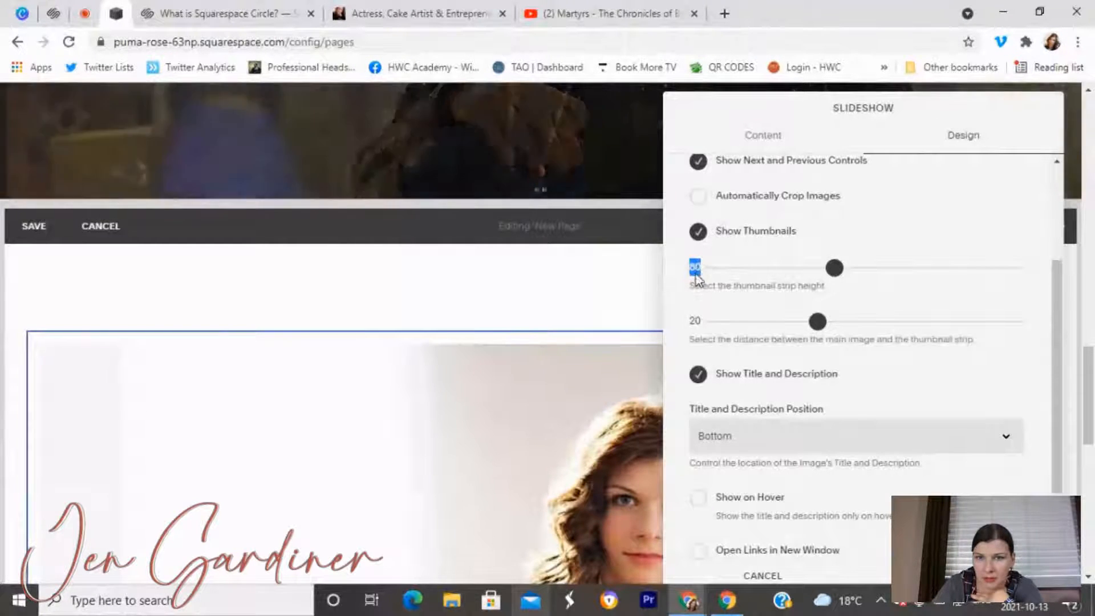
left_click_drag(693, 267, 700, 266)
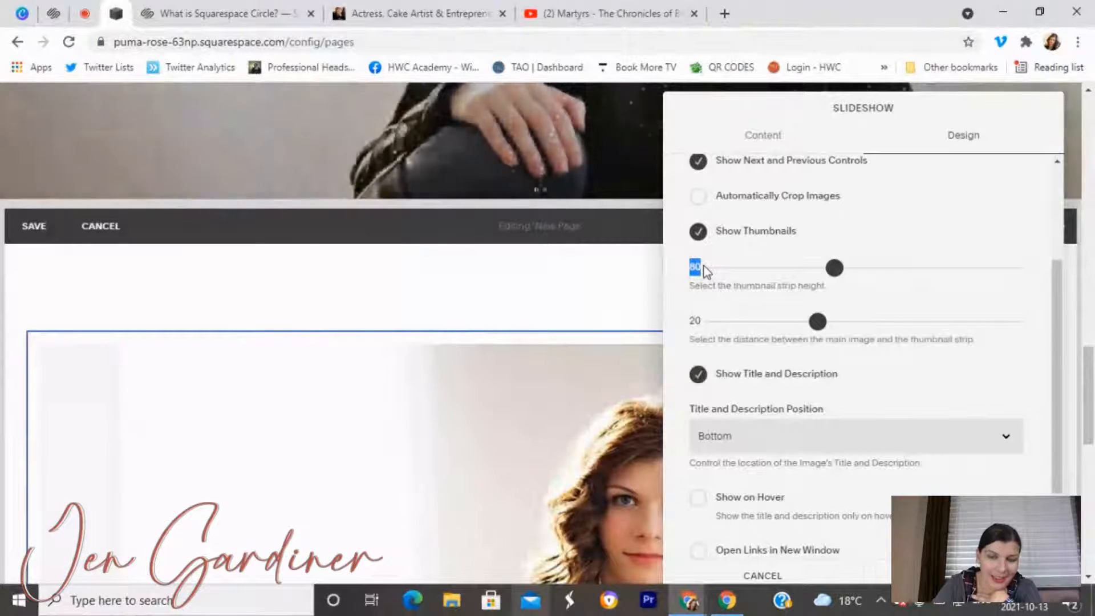
double_click(694, 322)
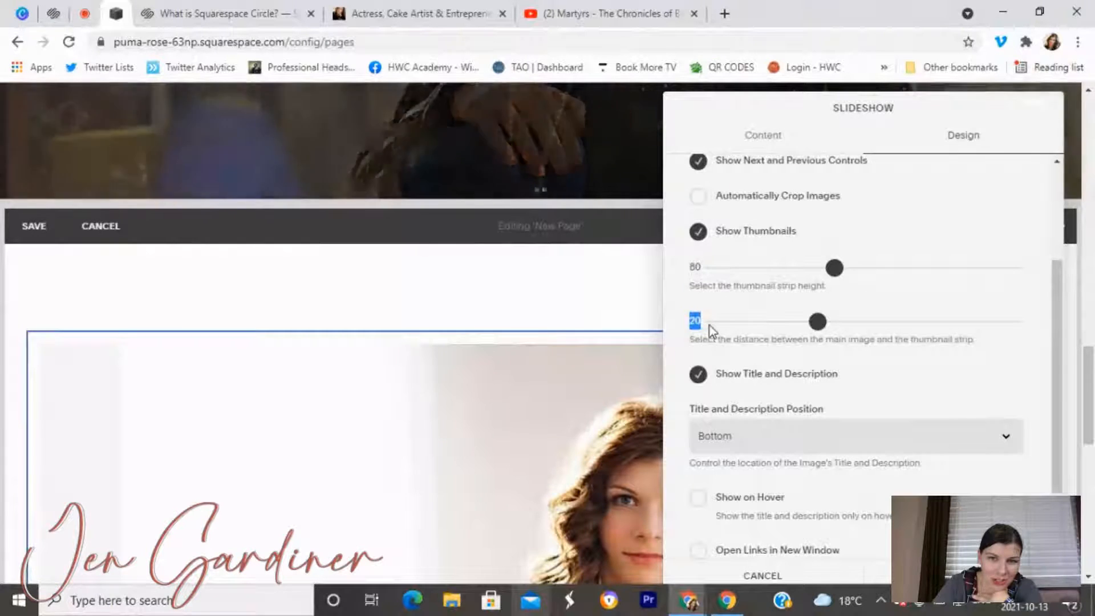
Keep titles and descriptions at Bottom and show them only on hover.
scroll(698, 374, "down", 2)
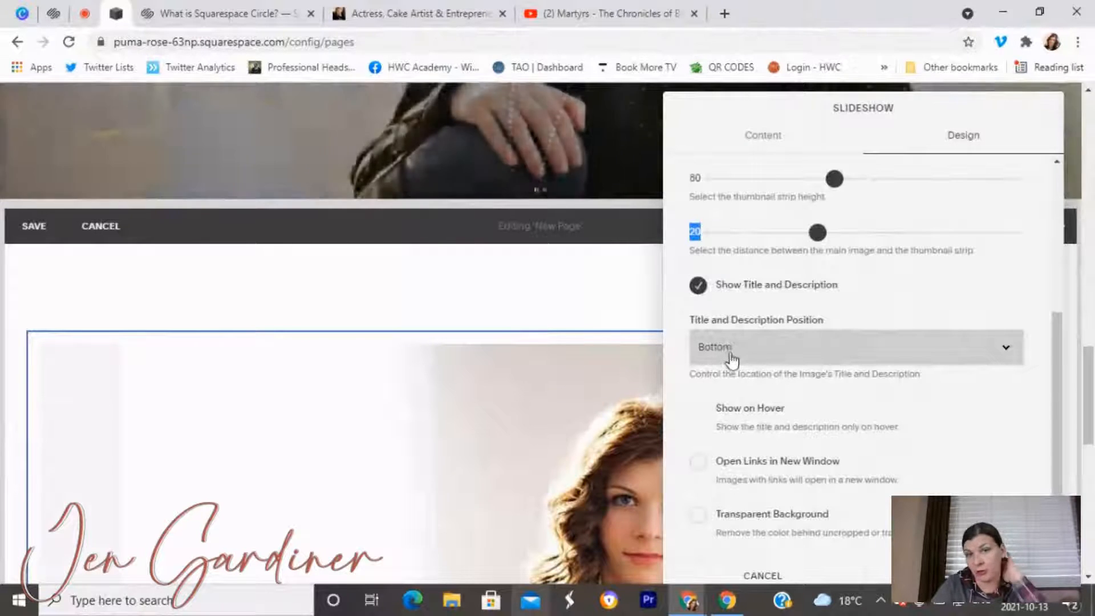
left_click(758, 364)
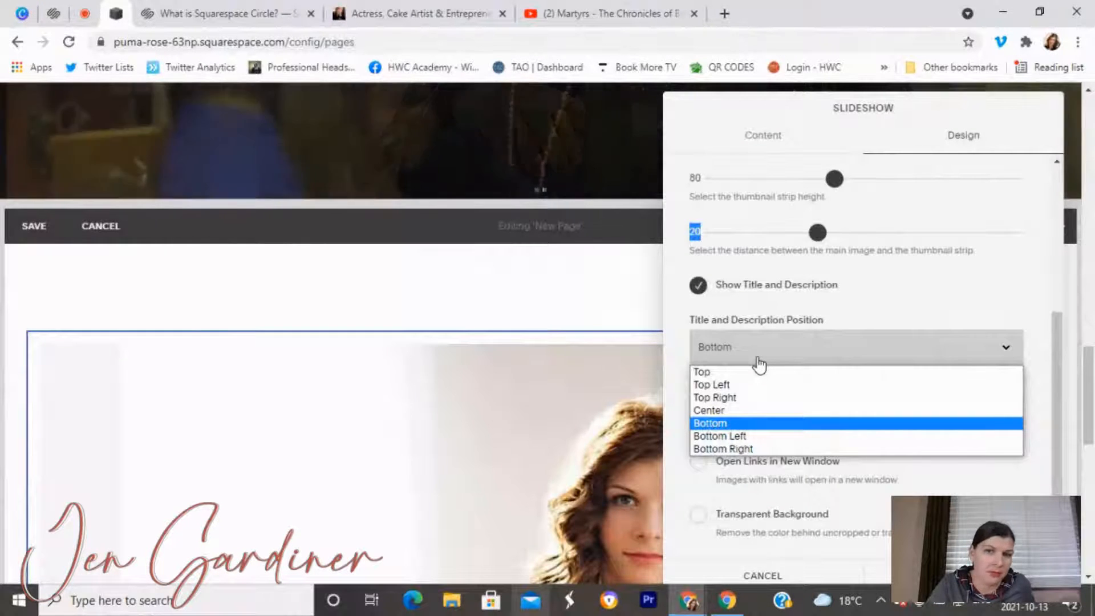
left_click(872, 316)
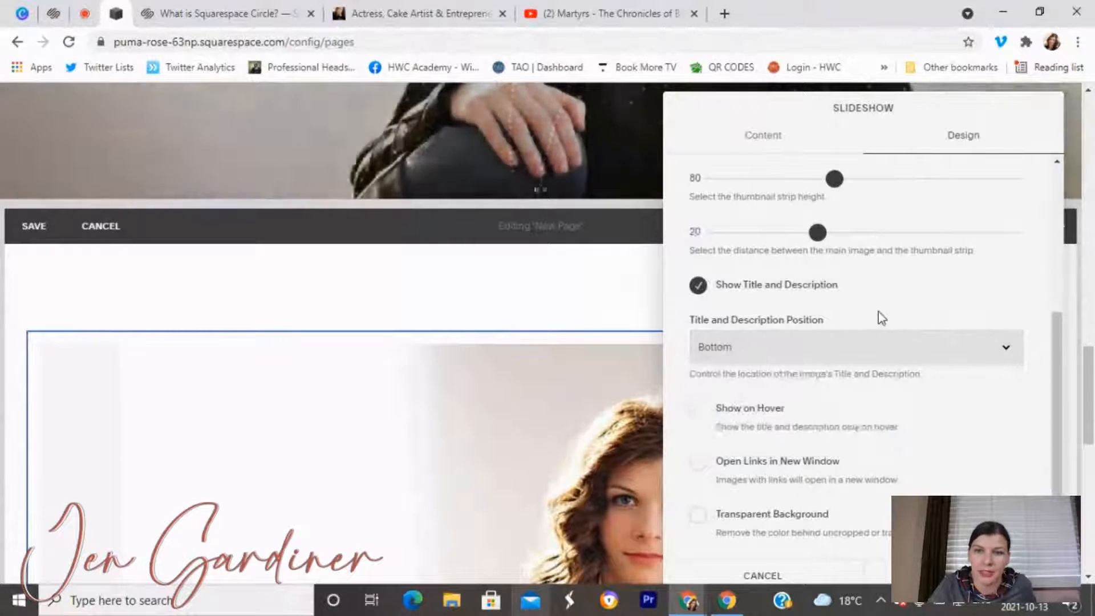
left_click(700, 415)
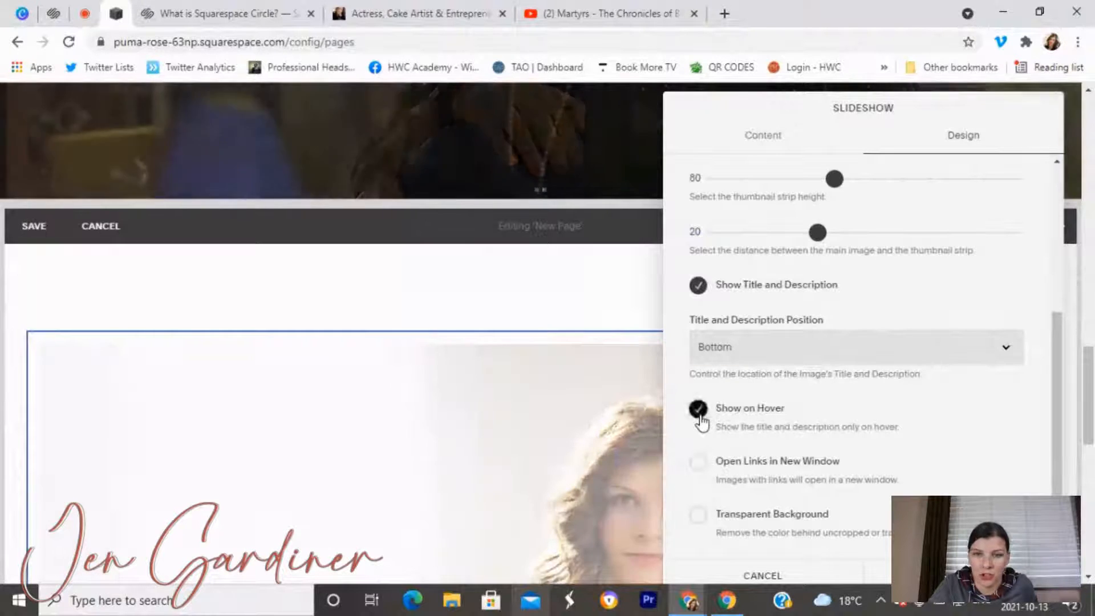
scroll(400, 488, "down", 3)
scroll(371, 419, "down", 3)
scroll(379, 349, "up", 5)
scroll(479, 339, "down", 3)
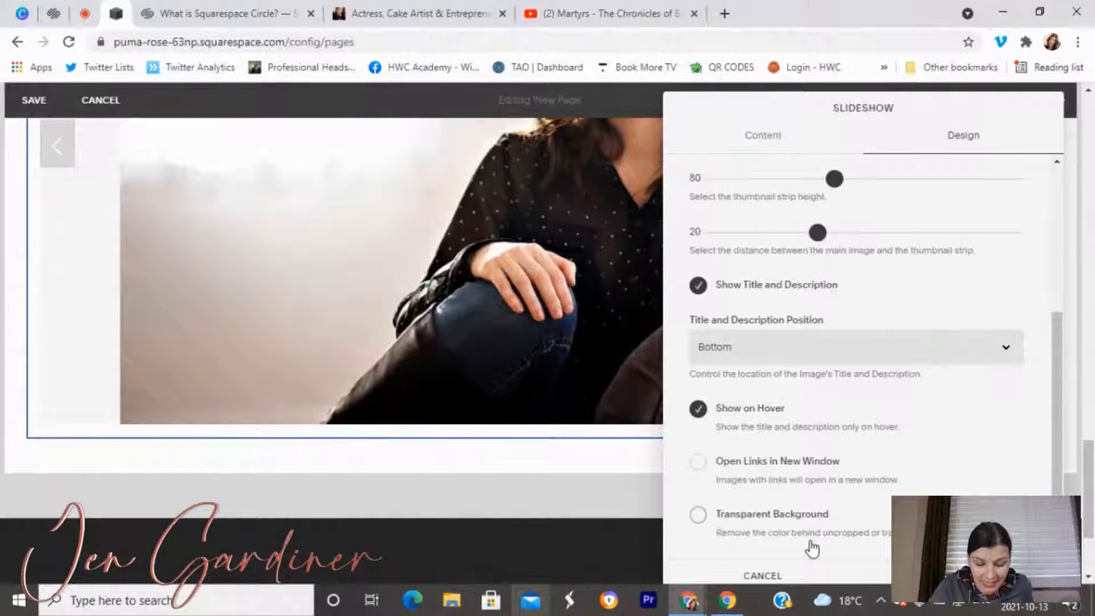
Apply the slideshow design settings and save the New Page.
left_click(963, 575)
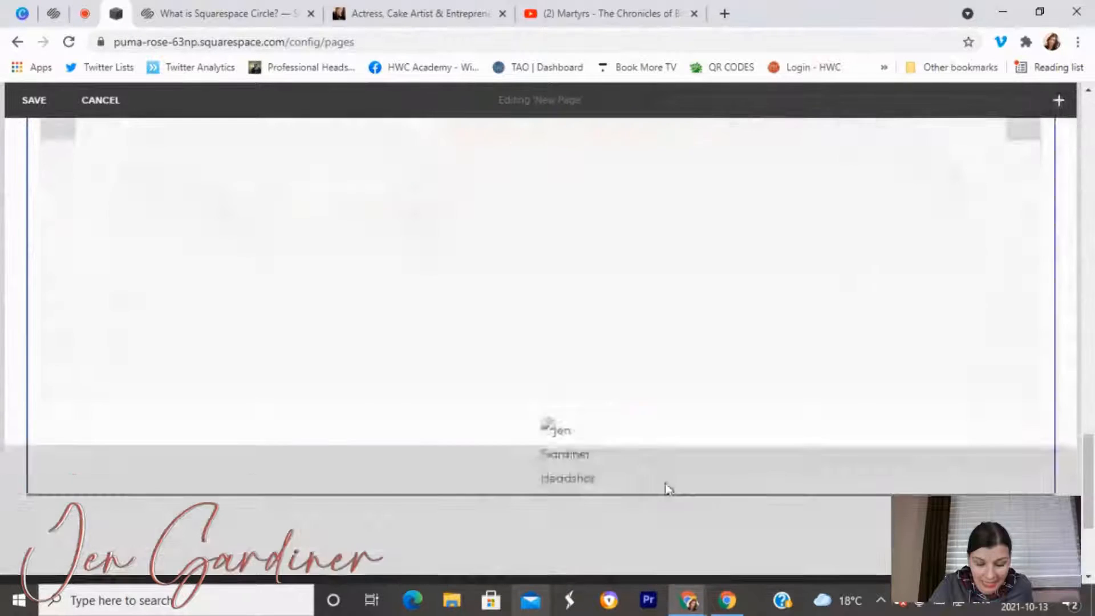
scroll(664, 481, "up", 3)
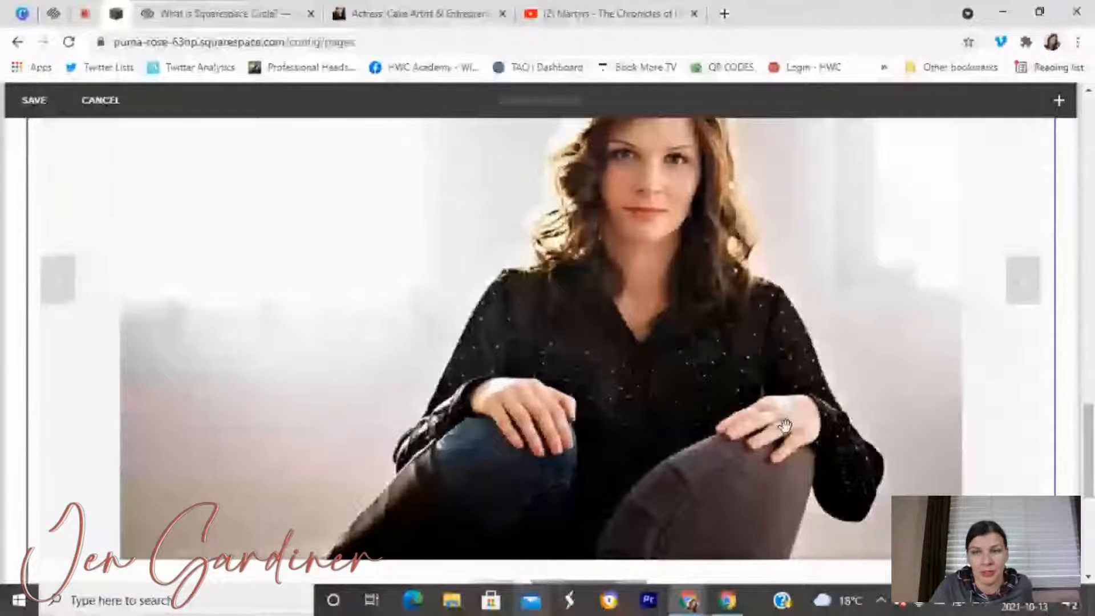
left_click(33, 101)
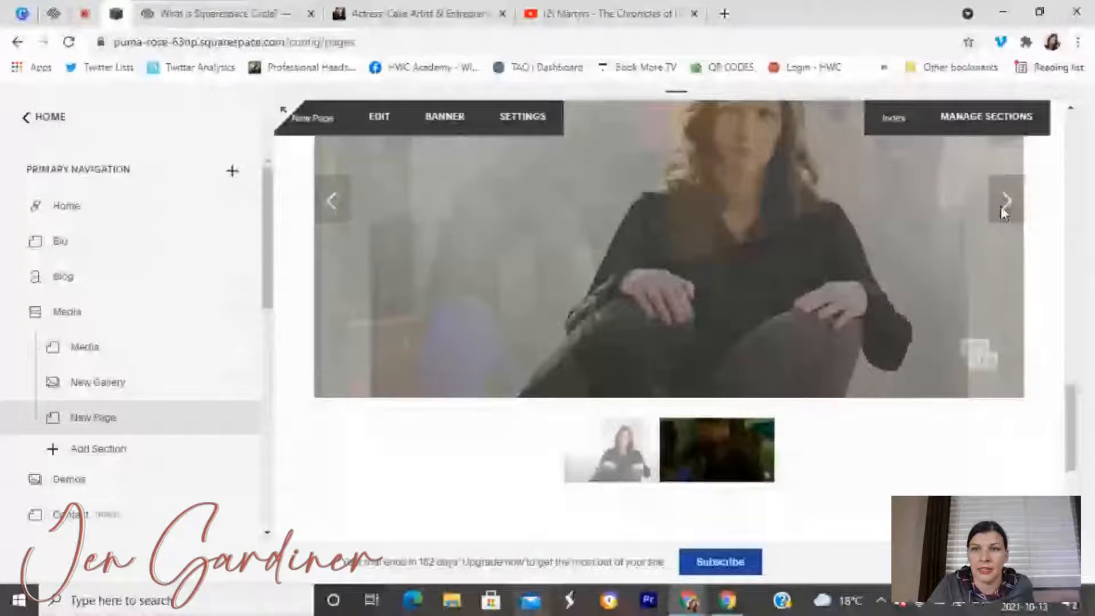
Click through the slides and thumbnails to check the headshot slideshow.
left_click(1001, 204)
scroll(815, 358, "down", 3)
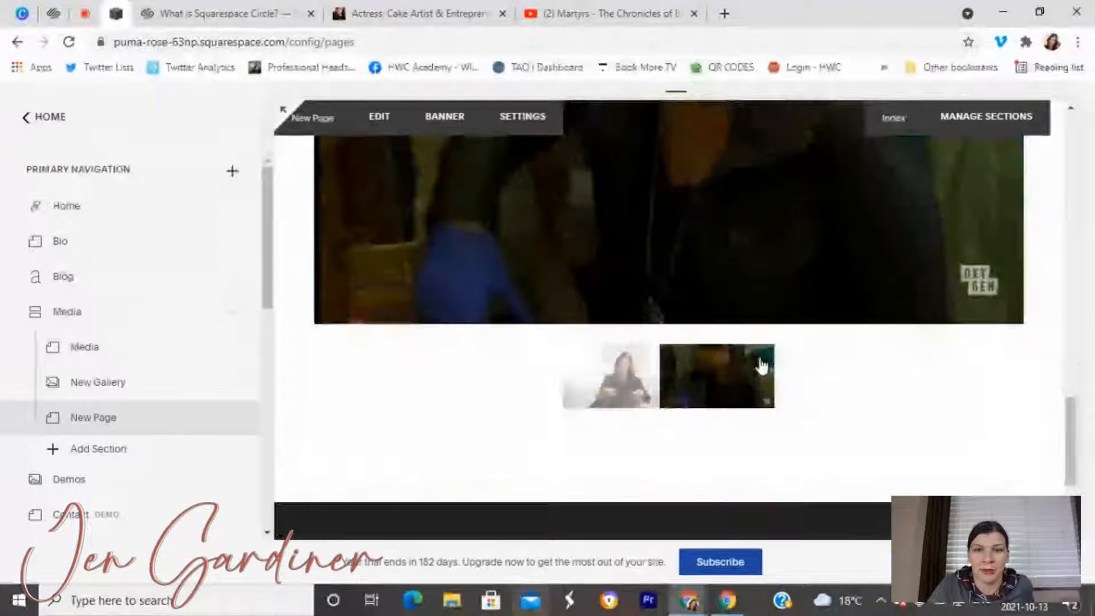
left_click(633, 370)
scroll(635, 359, "up", 3)
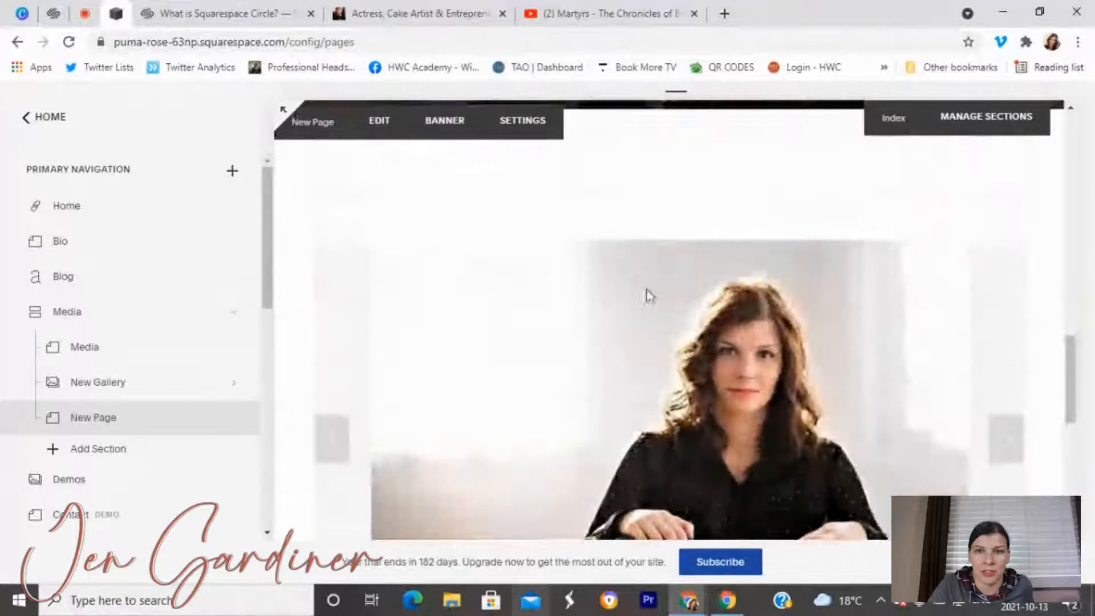
scroll(582, 337, "down", 3)
scroll(586, 331, "down", 1)
scroll(586, 331, "up", 3)
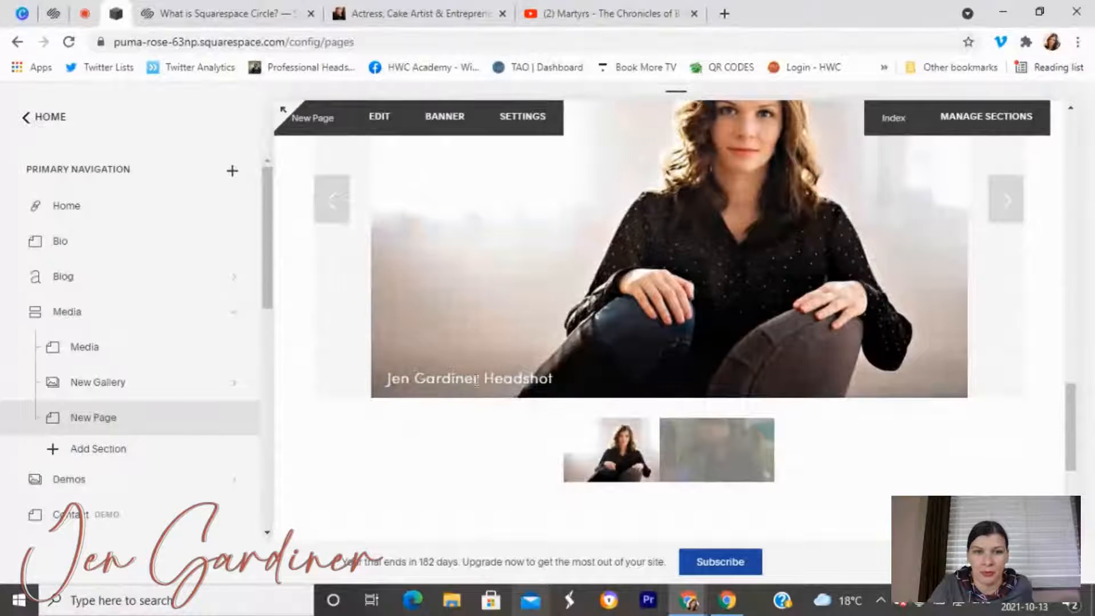
scroll(601, 381, "up", 10)
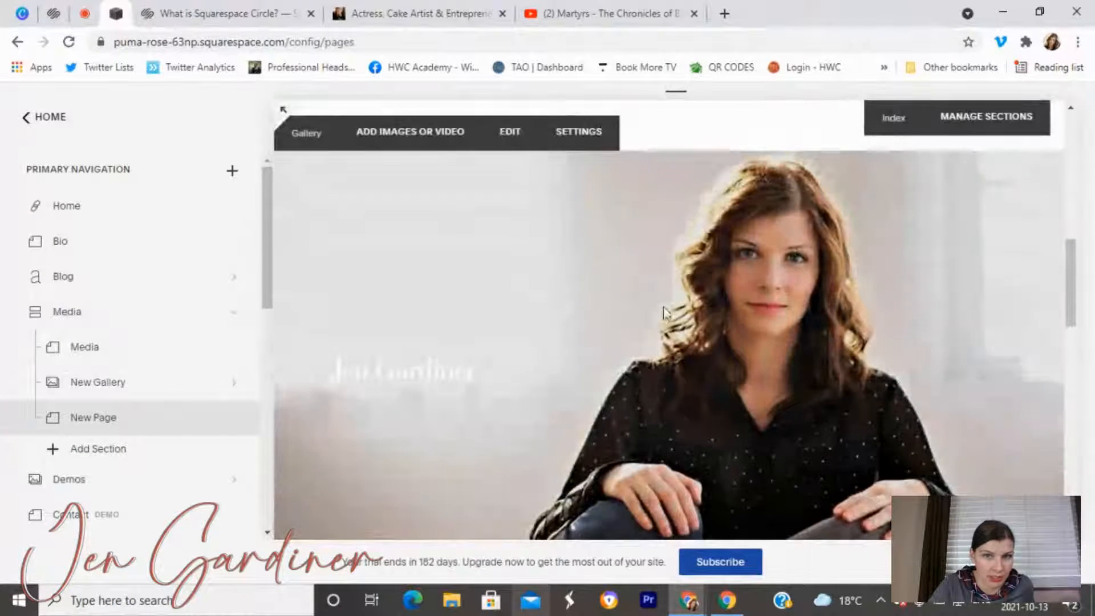
scroll(873, 382, "down", 5)
scroll(809, 374, "down", 5)
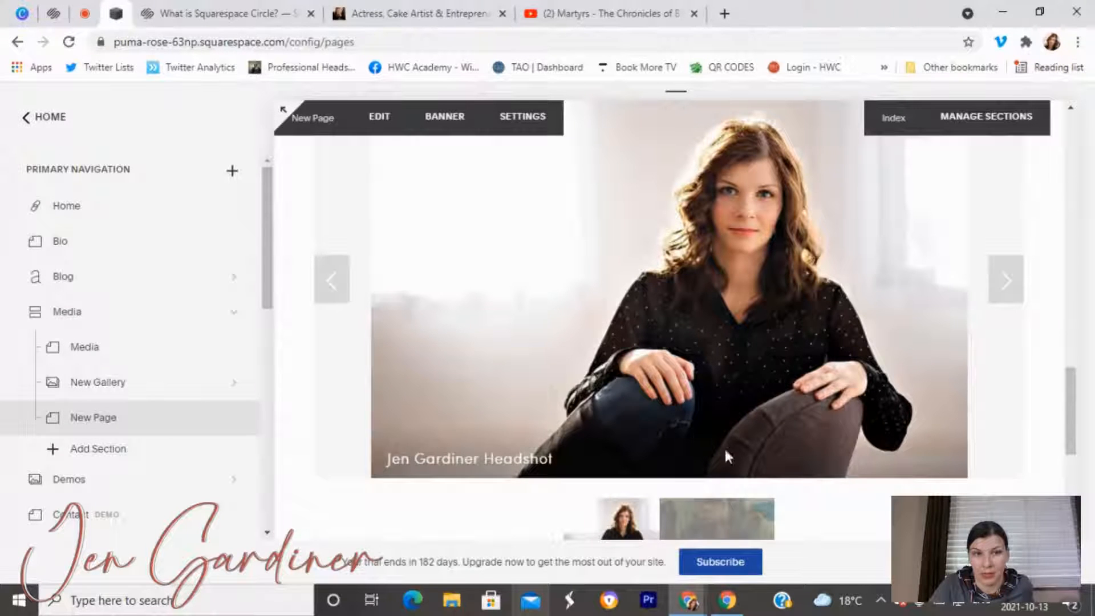
mouse_move(206, 396)
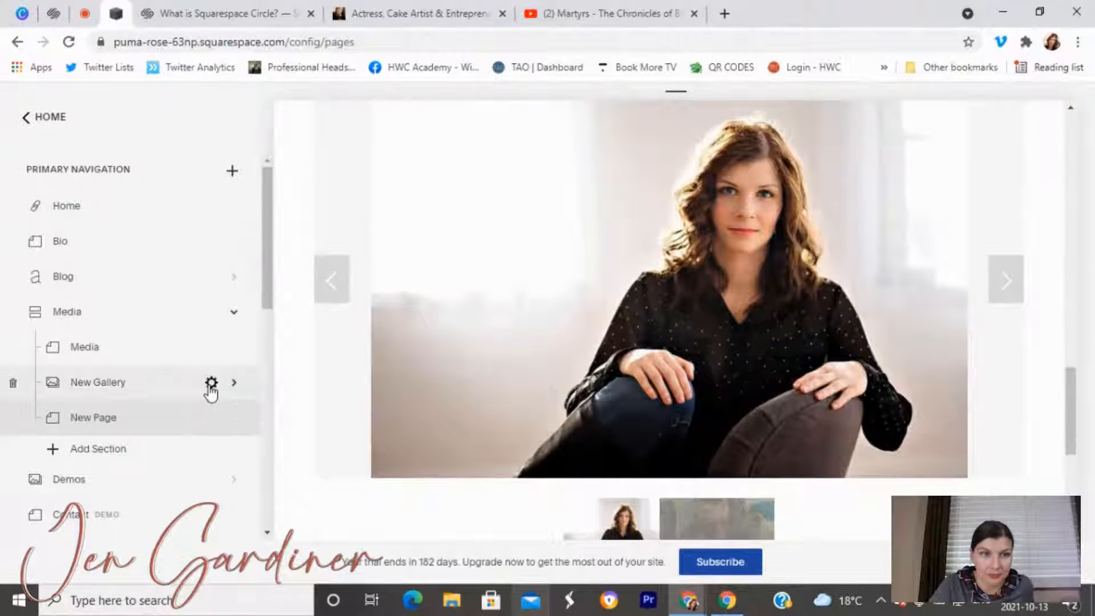
Delete New Gallery from its page settings, confirm, then go to the Media page.
left_click(211, 383)
scroll(487, 446, "down", 4)
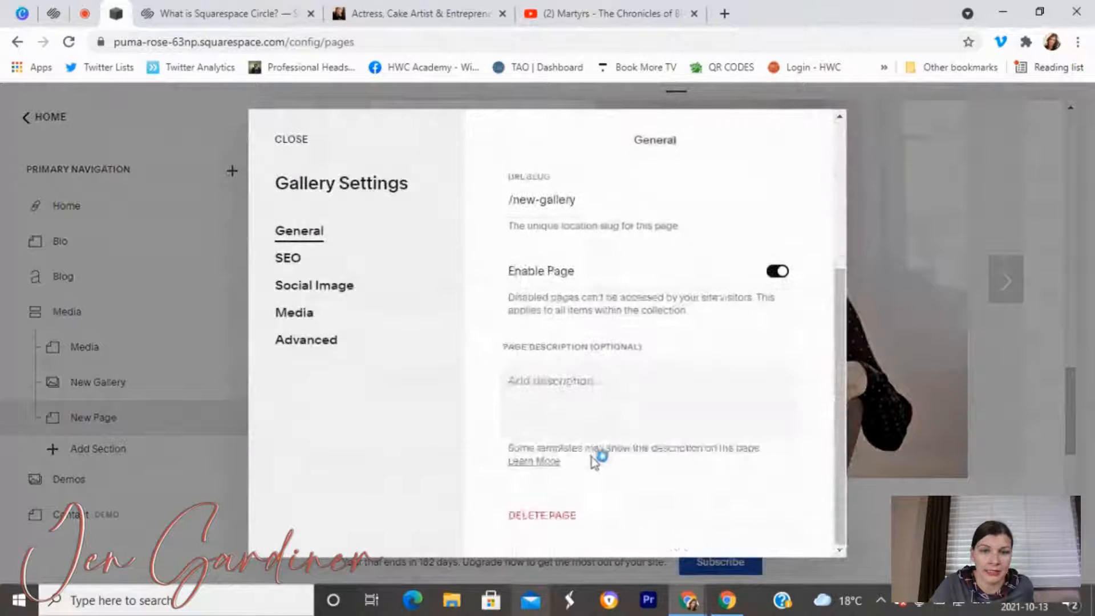
left_click(541, 526)
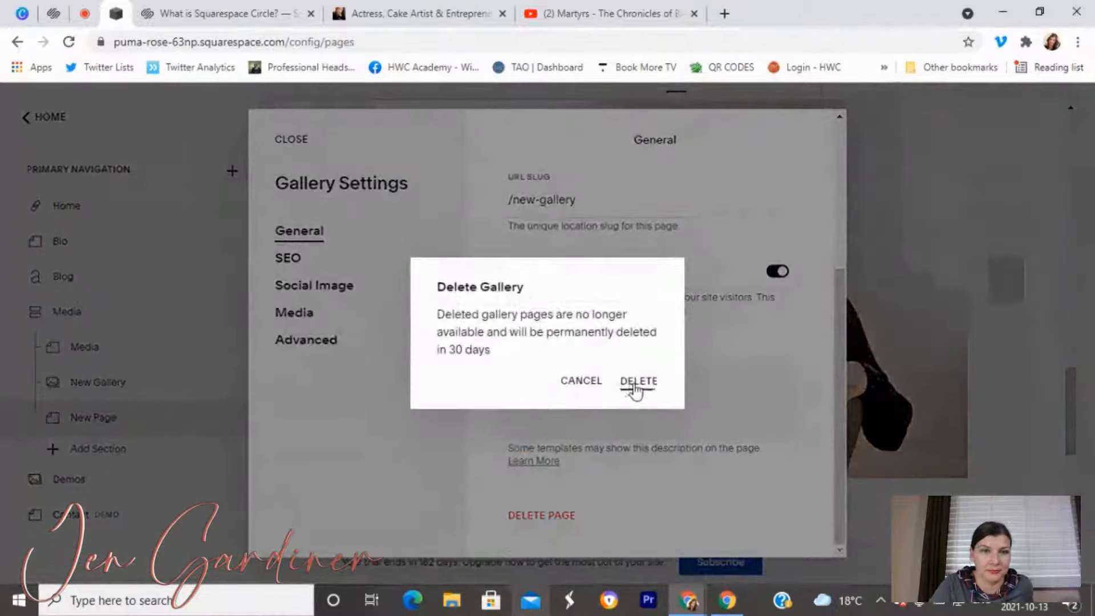
left_click(636, 384)
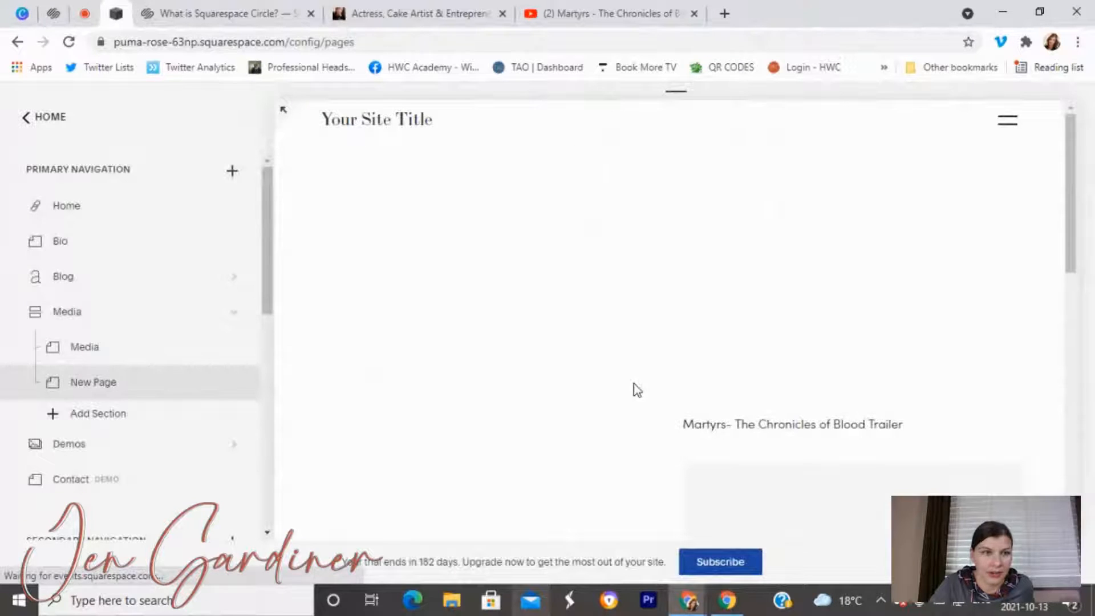
left_click(97, 309)
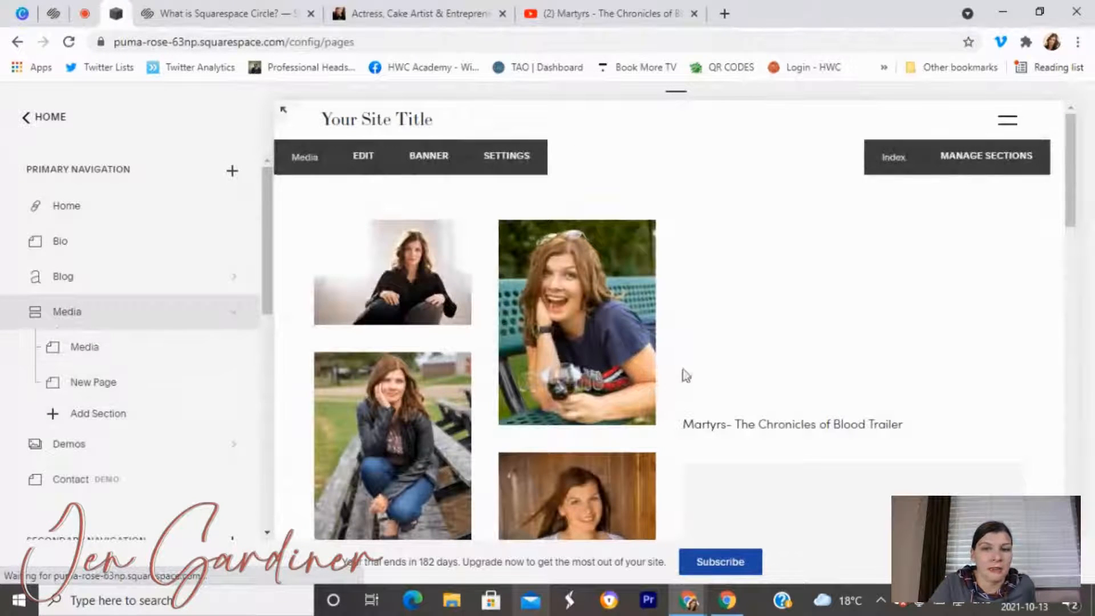
scroll(685, 375, "down", 10)
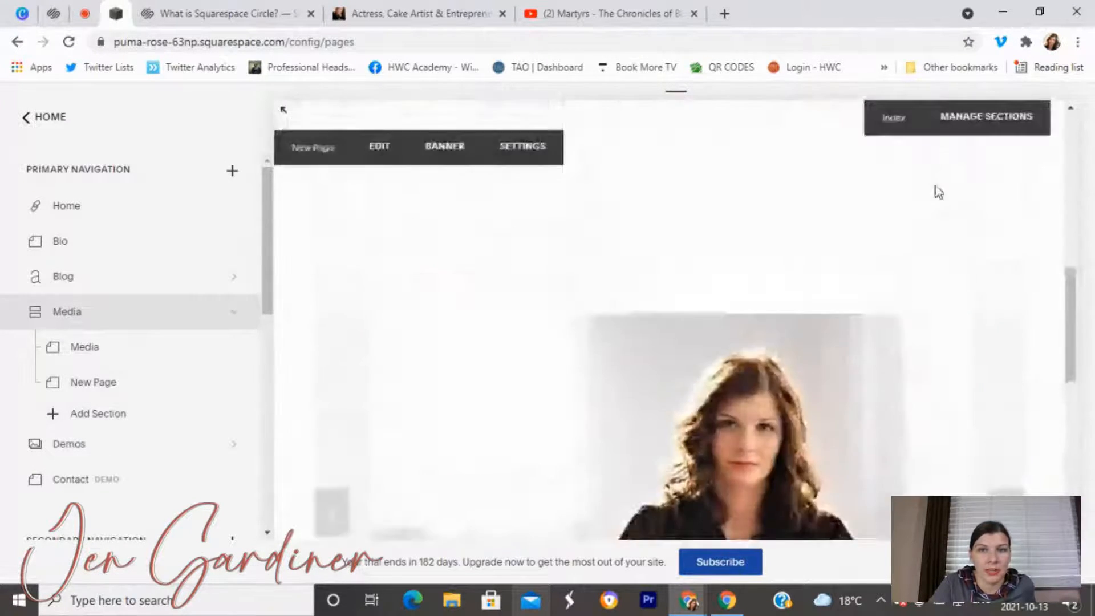
Look over the Demos gallery's Video Reels image, then return to the page list.
scroll(542, 300, "up", 8)
scroll(456, 328, "down", 9)
scroll(869, 400, "up", 9)
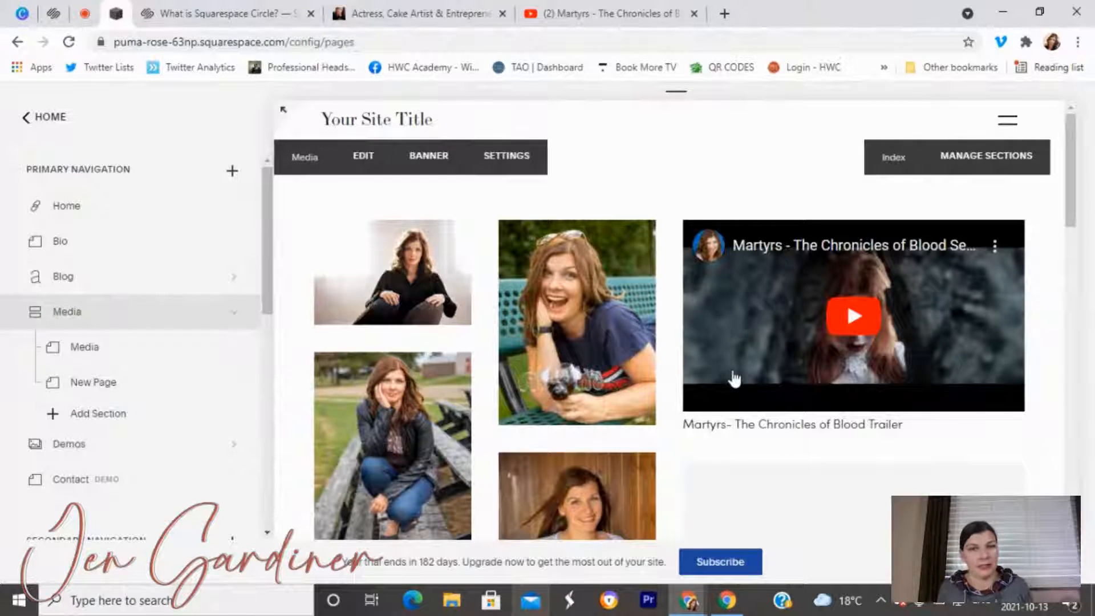
left_click(135, 444)
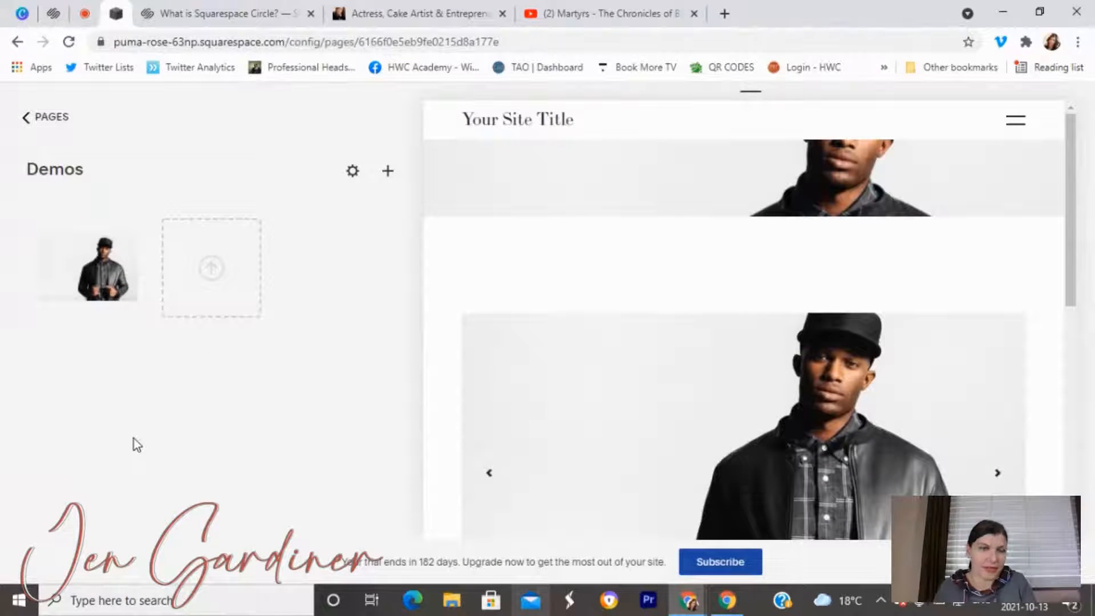
scroll(652, 371, "down", 7)
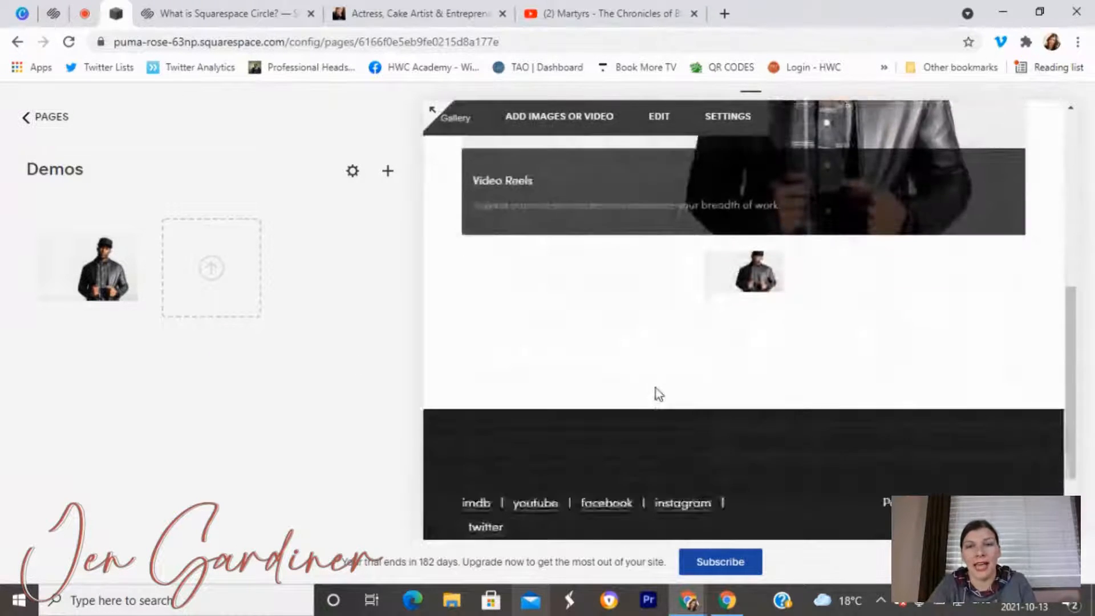
scroll(655, 388, "up", 5)
scroll(658, 385, "up", 2)
scroll(673, 362, "down", 5)
scroll(670, 366, "up", 5)
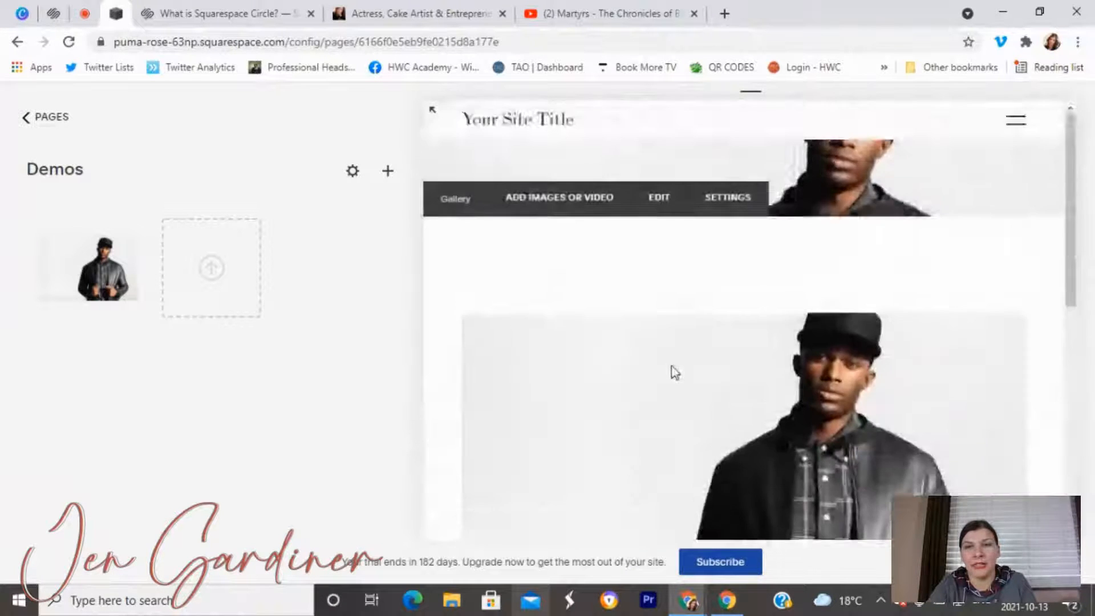
scroll(671, 366, "down", 3)
scroll(671, 371, "up", 3)
scroll(672, 370, "down", 4)
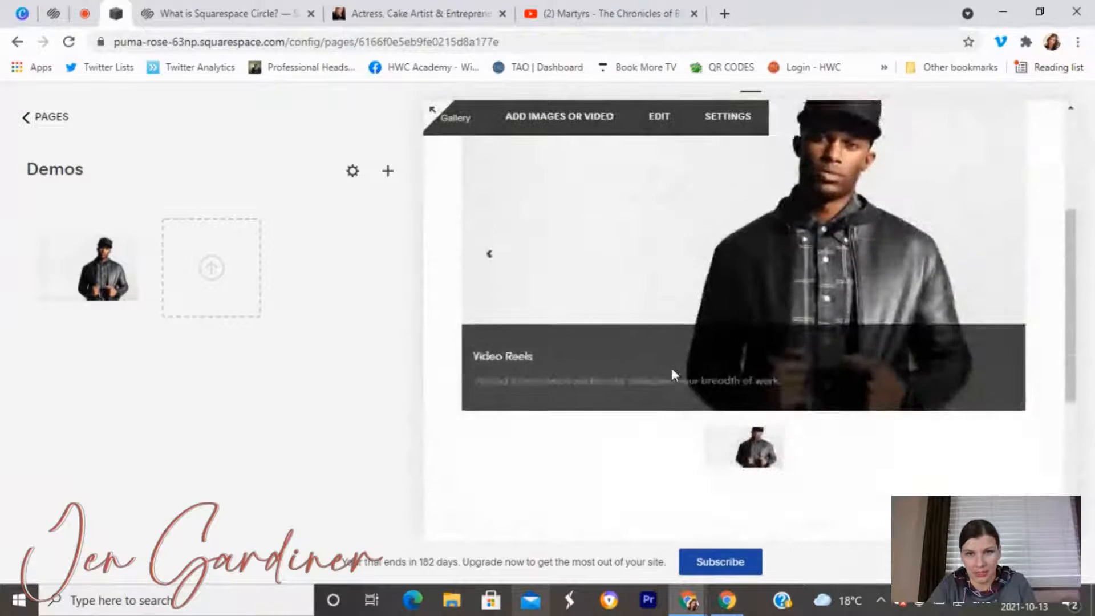
scroll(673, 373, "up", 1)
scroll(672, 375, "down", 2)
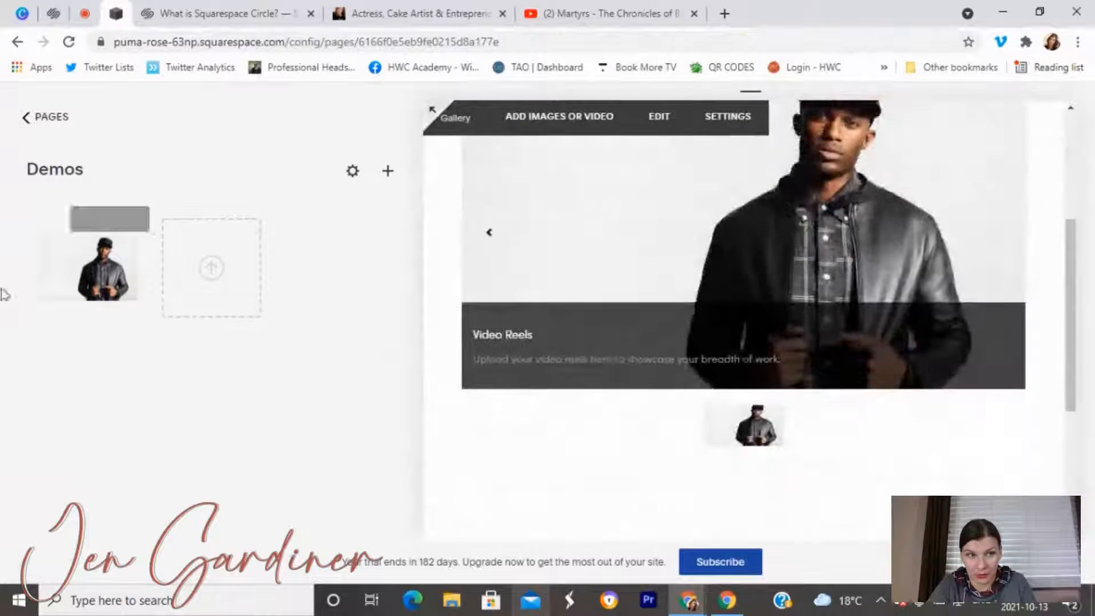
left_click(43, 121)
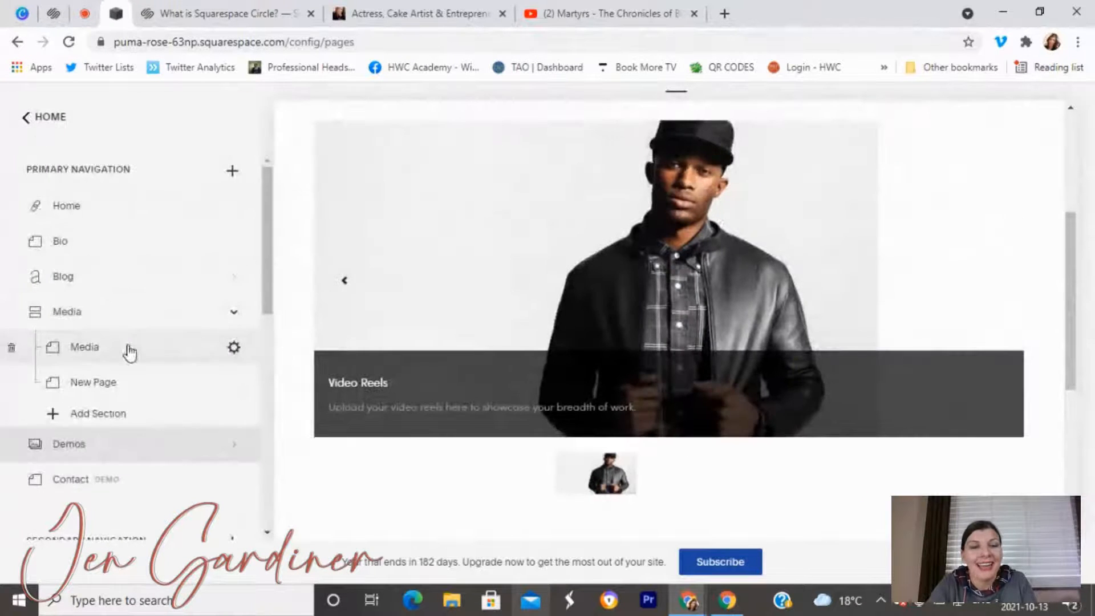
Add an Index page named Demos and move it below the Media section.
scroll(150, 401, "down", 2)
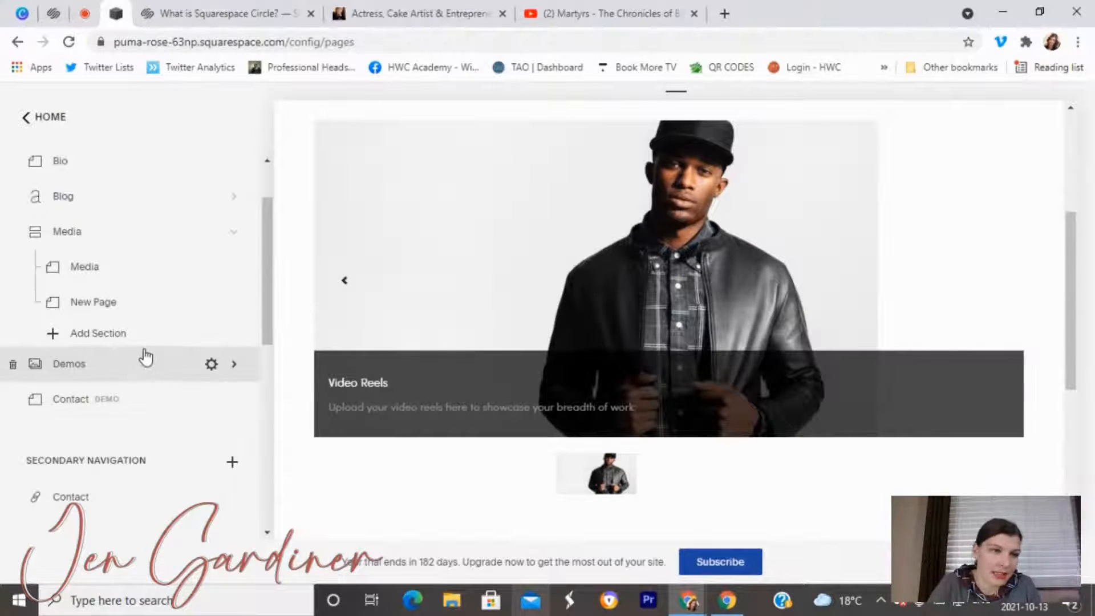
scroll(178, 318, "up", 2)
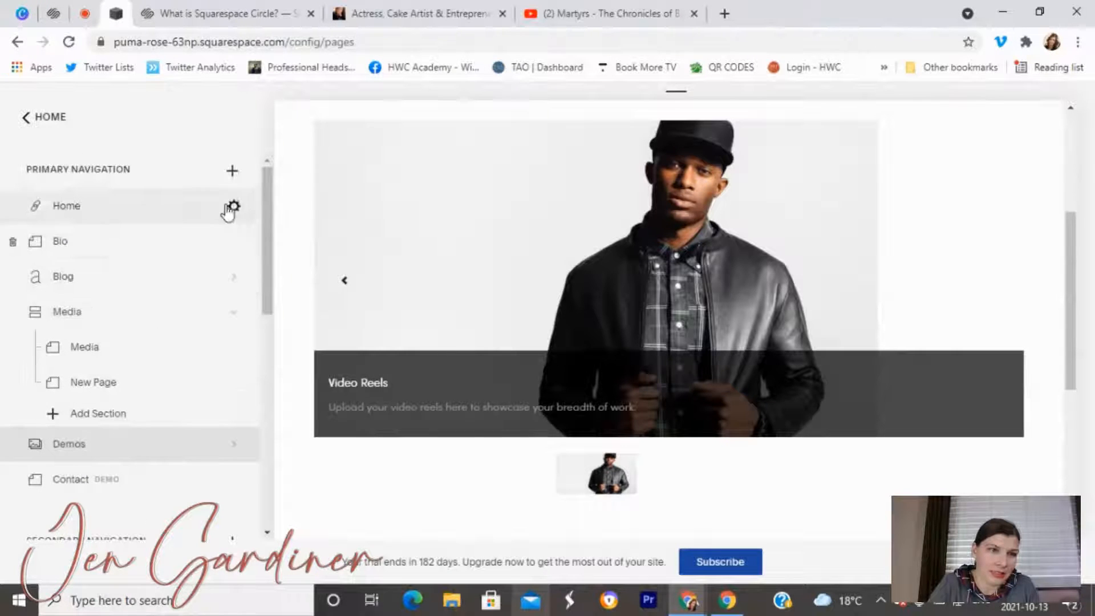
left_click(233, 172)
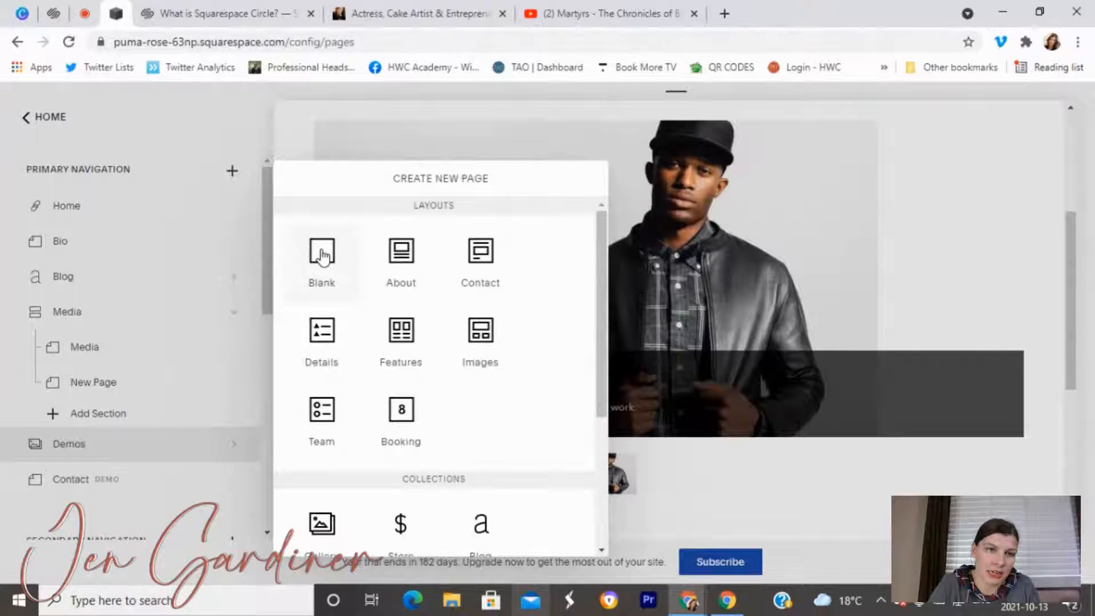
scroll(410, 368, "down", 4)
left_click(474, 399)
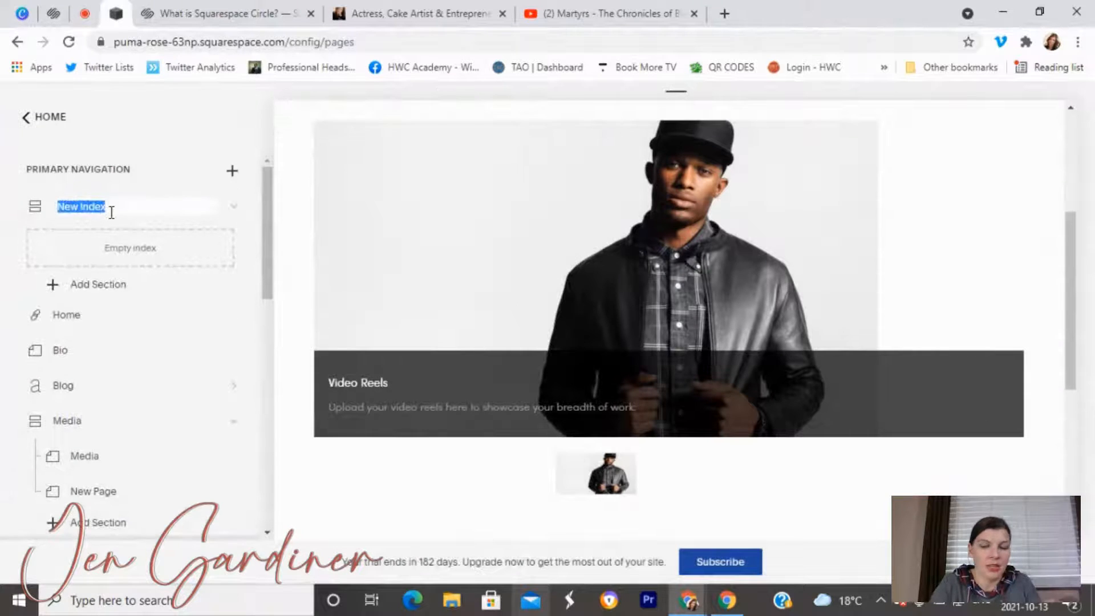
type("Demos")
key("Return")
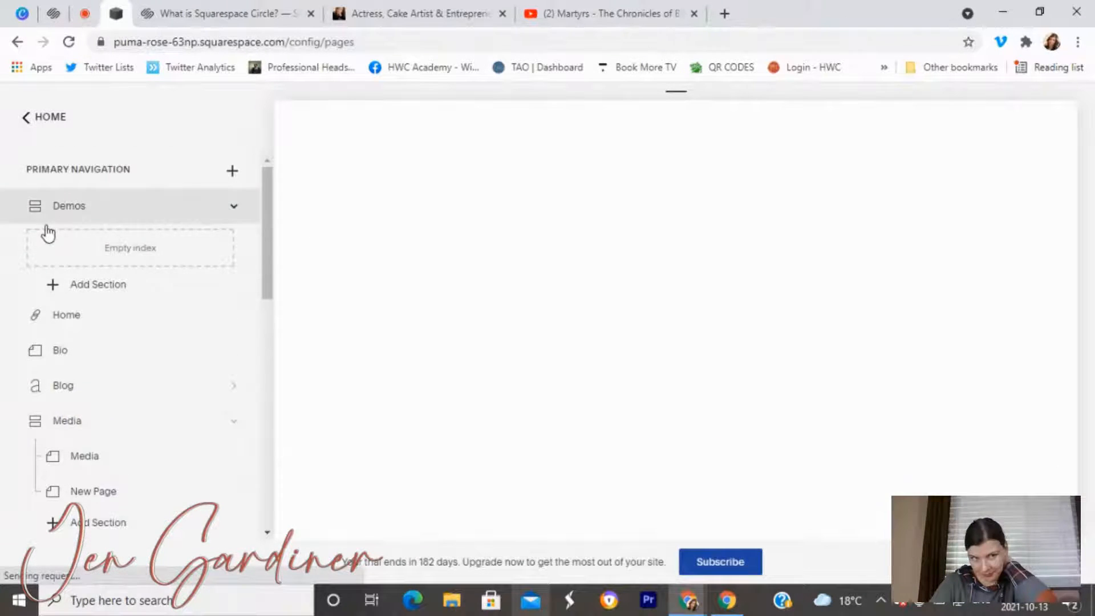
scroll(38, 172, "down", 1)
left_click_drag(35, 196, 128, 263)
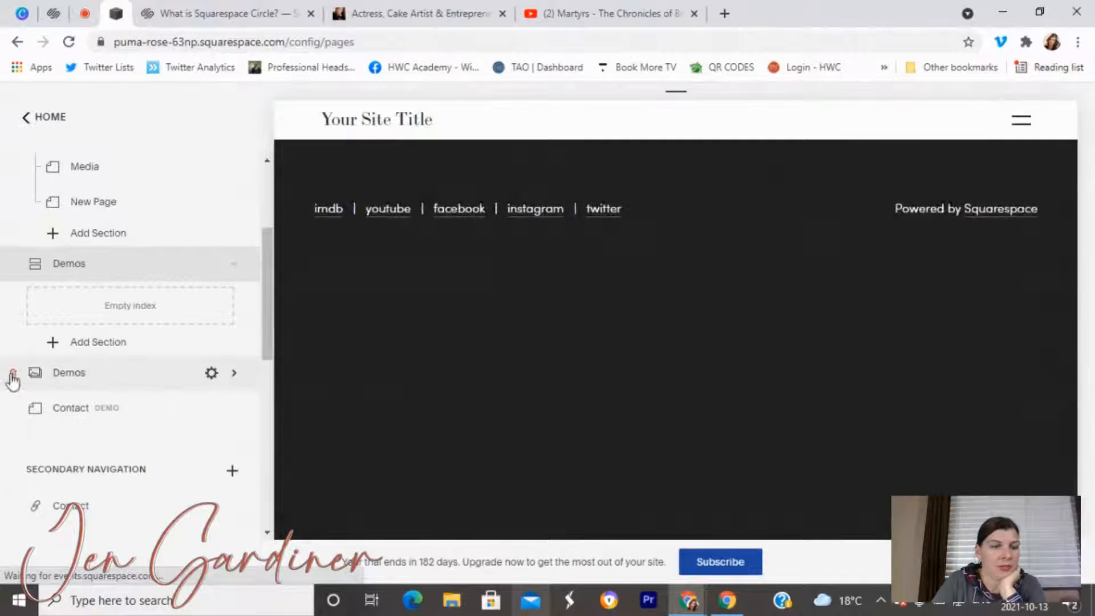
Delete the old Demos gallery and add a blank page inside the Demos index.
left_click(13, 374)
left_click(641, 363)
left_click(123, 344)
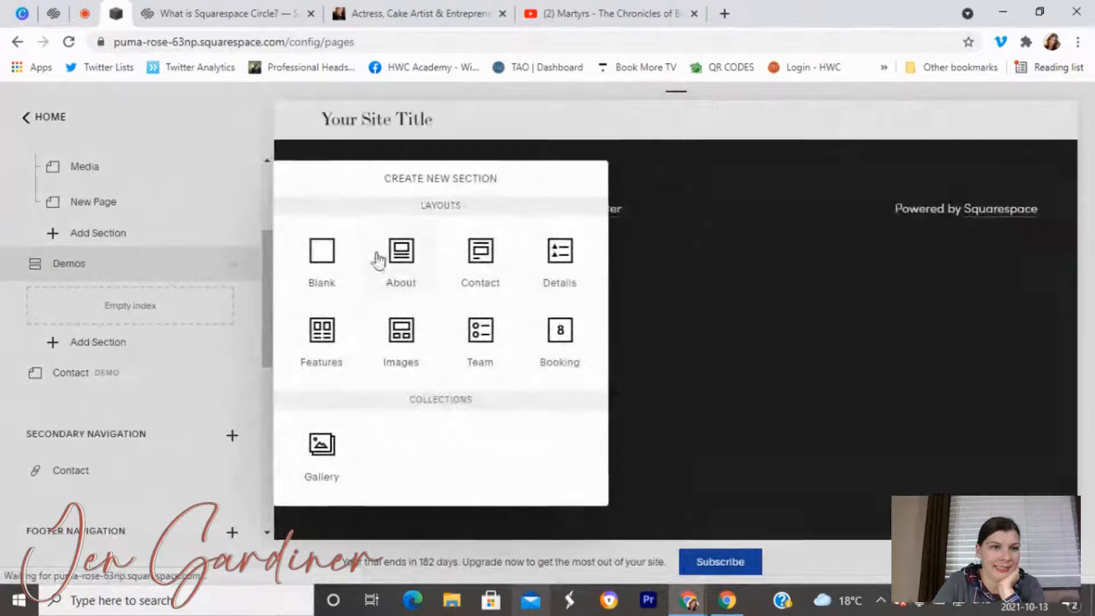
left_click(336, 268)
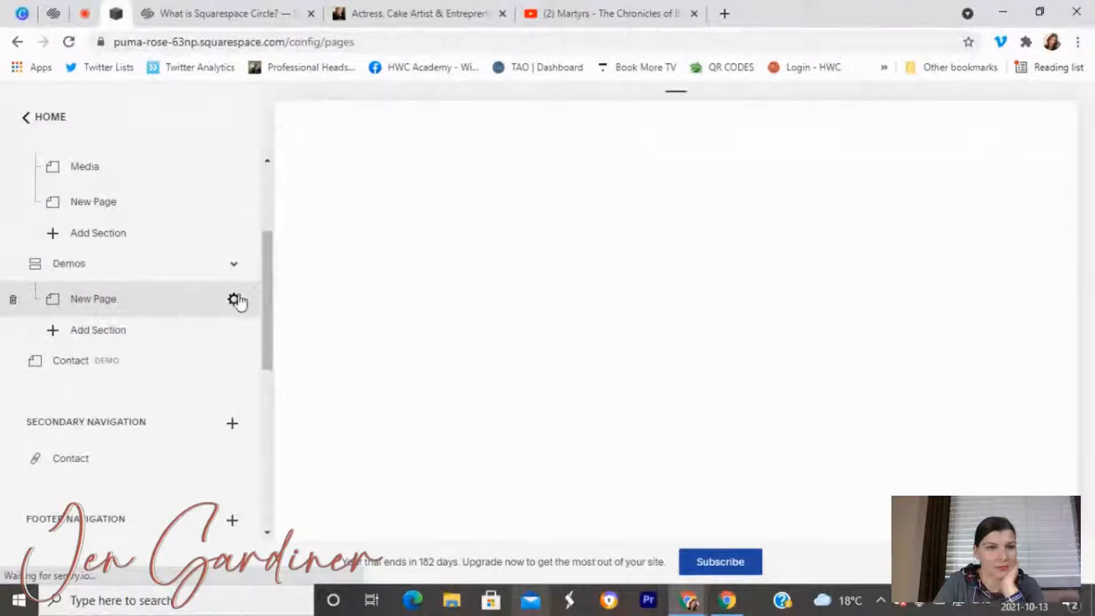
Set the page and navigation titles to 'Demo Videos', edit the slug, and save.
left_click(234, 298)
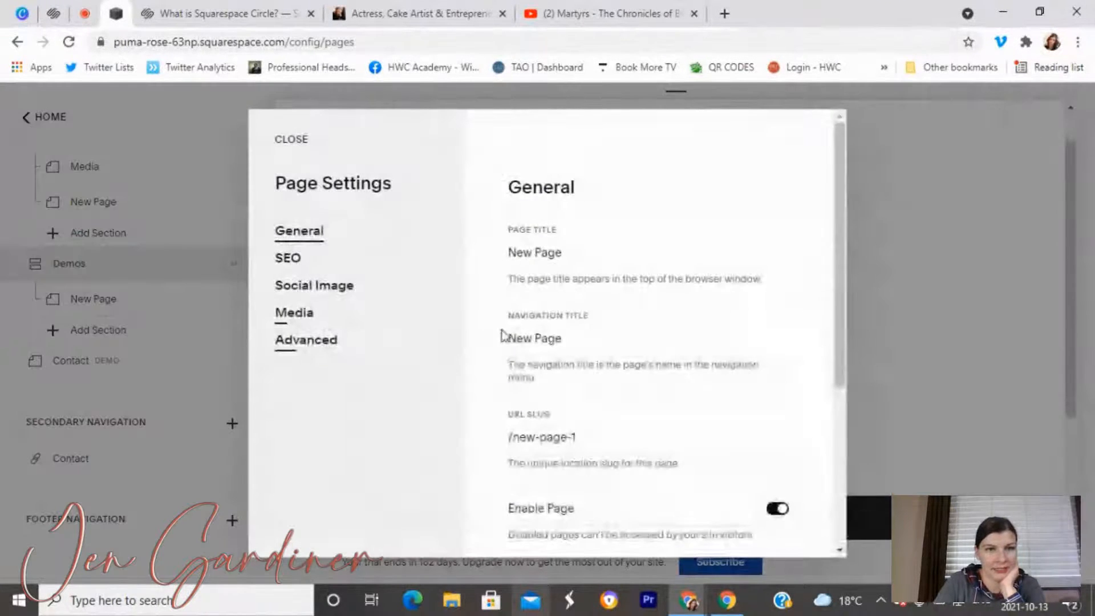
left_click_drag(577, 254, 483, 249)
type("Demo Videos")
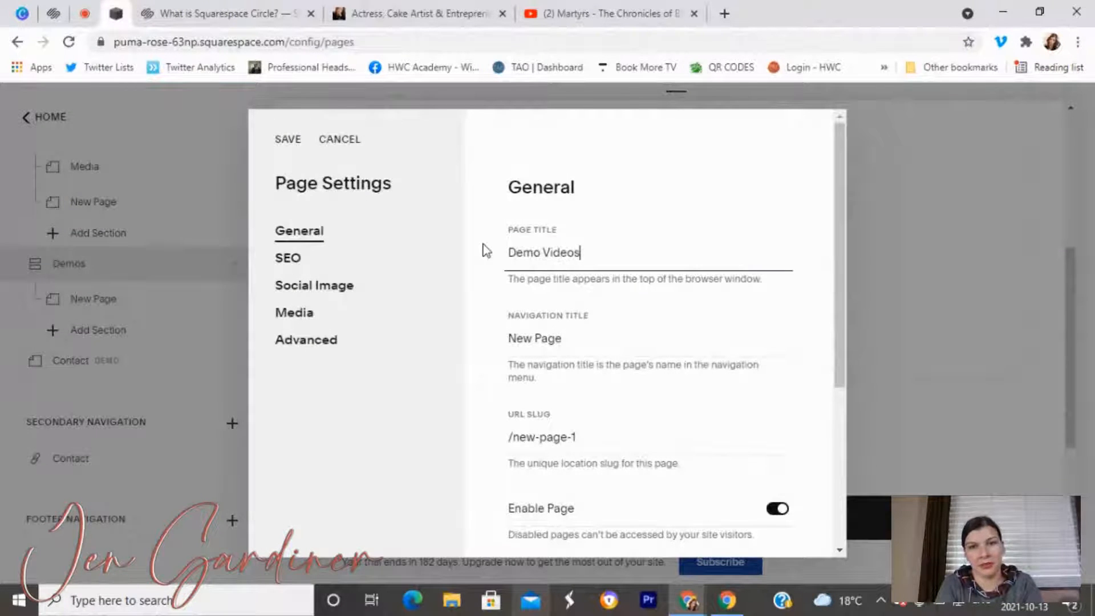
key("Tab")
type("Demo Videos")
key("Tab")
type("de")
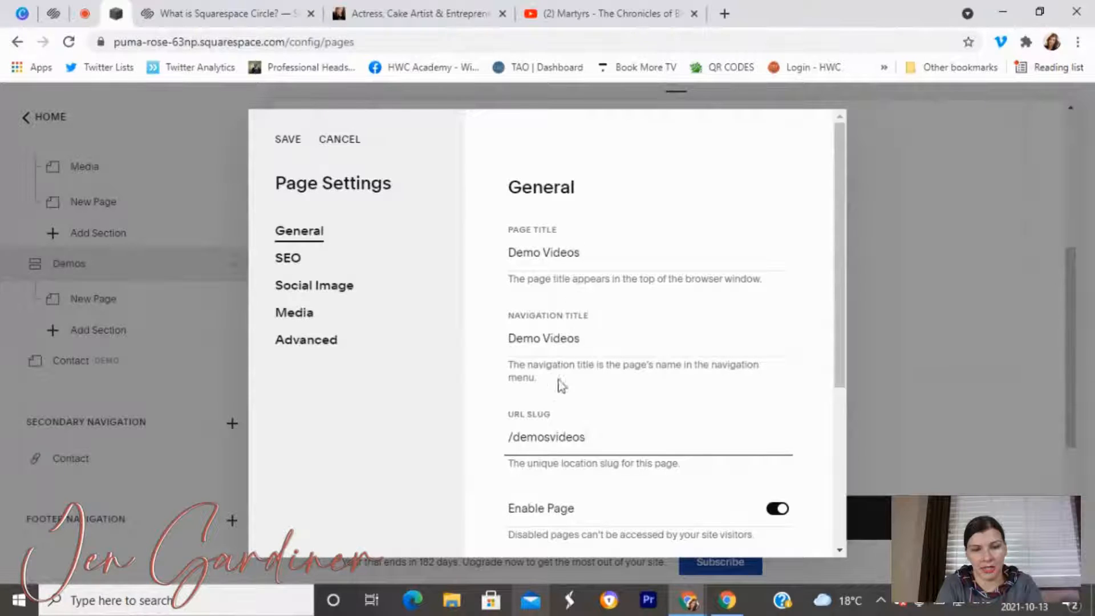
left_click(286, 143)
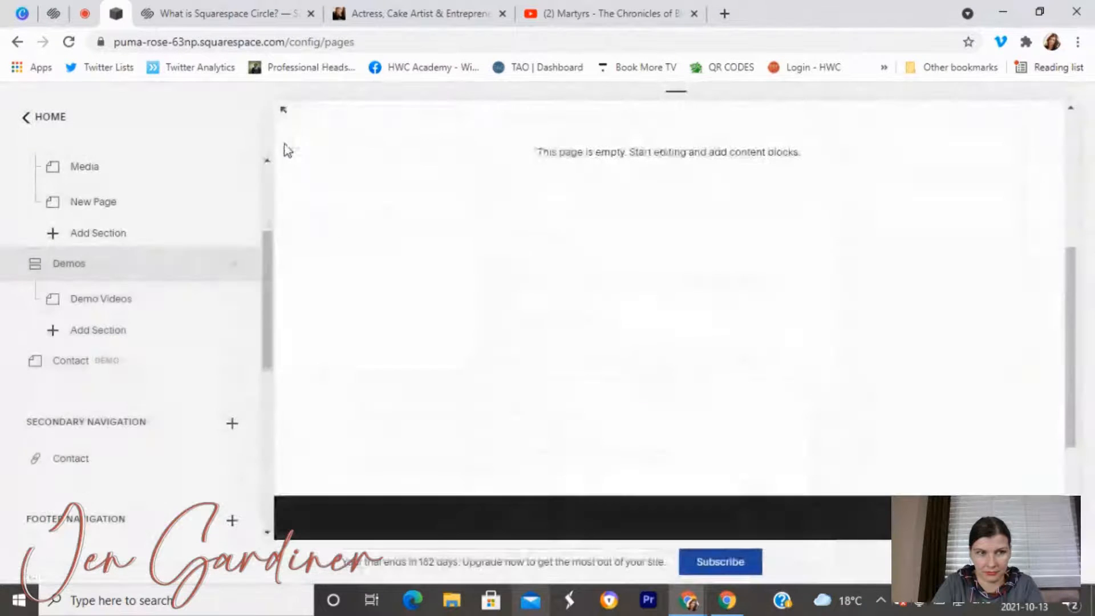
Edit the Demo Videos page and insert the first Video block.
left_click(137, 310)
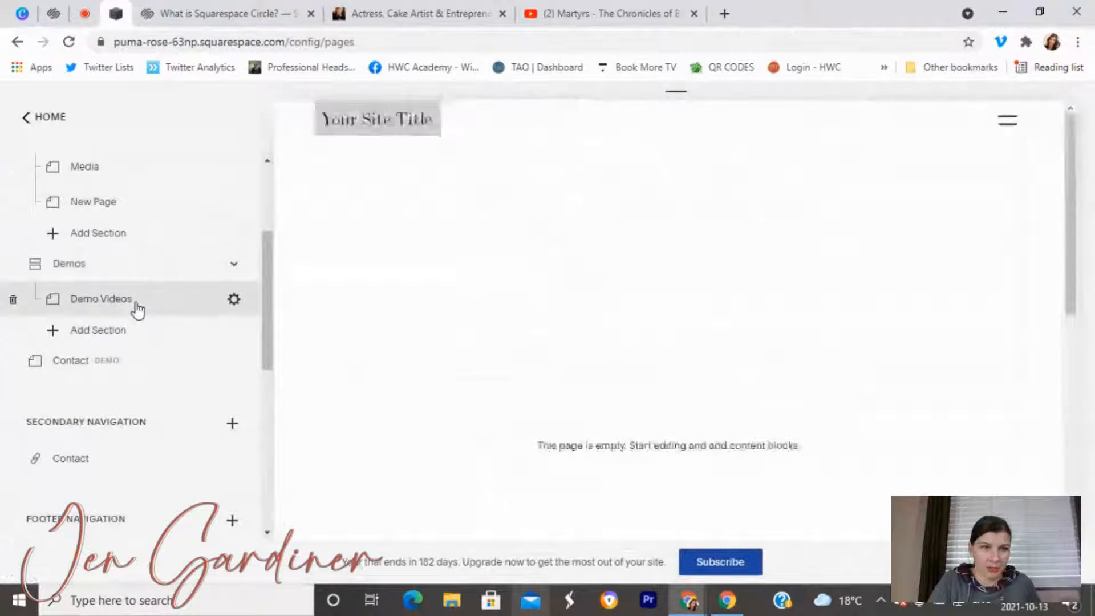
left_click(389, 157)
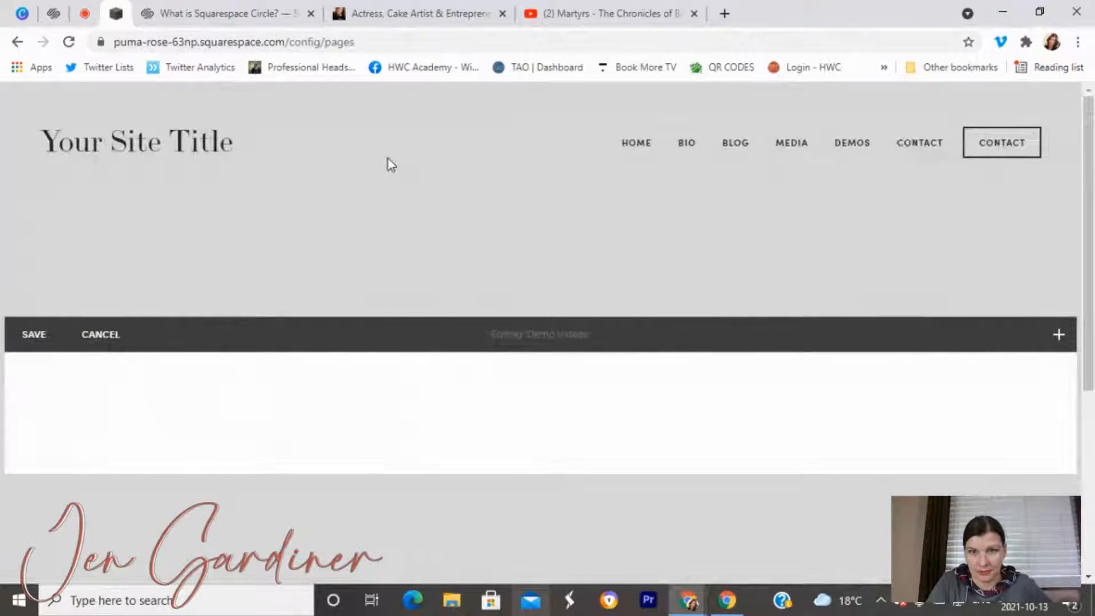
left_click(1056, 335)
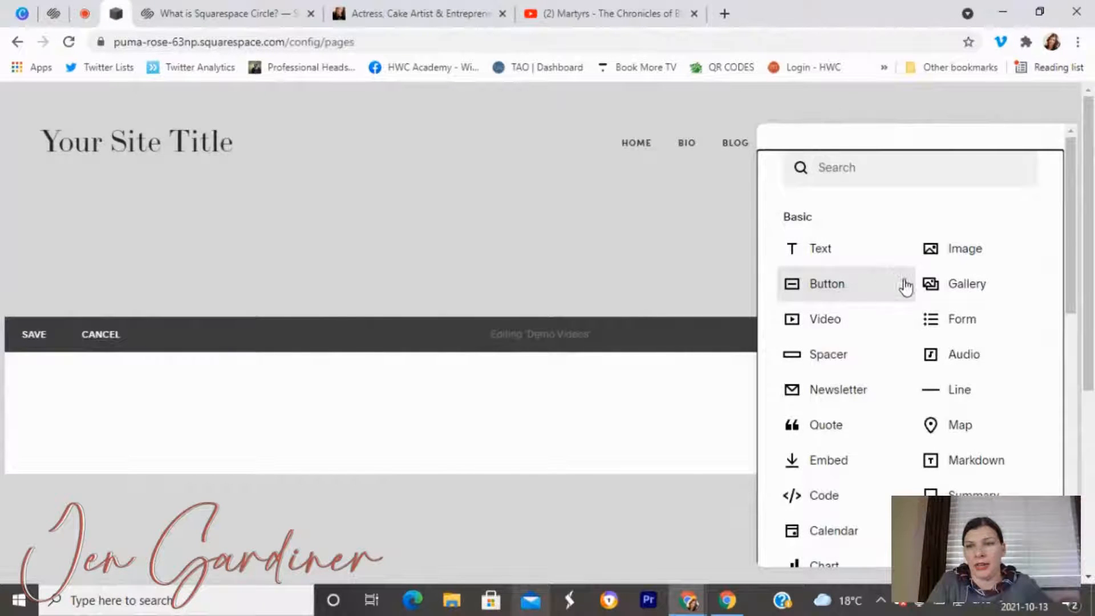
left_click(855, 331)
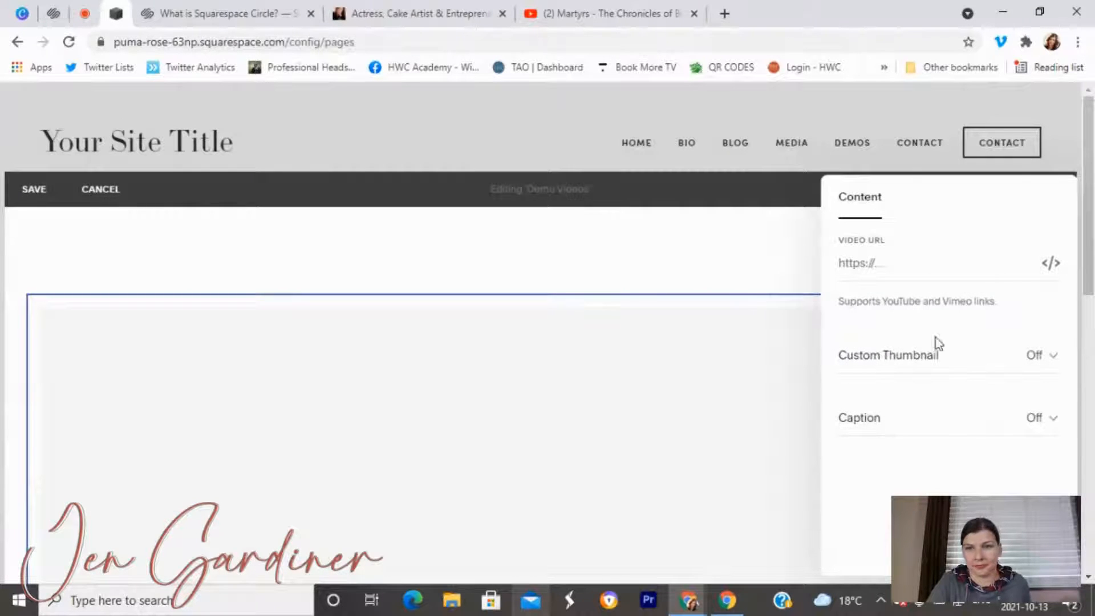
left_click(616, 274)
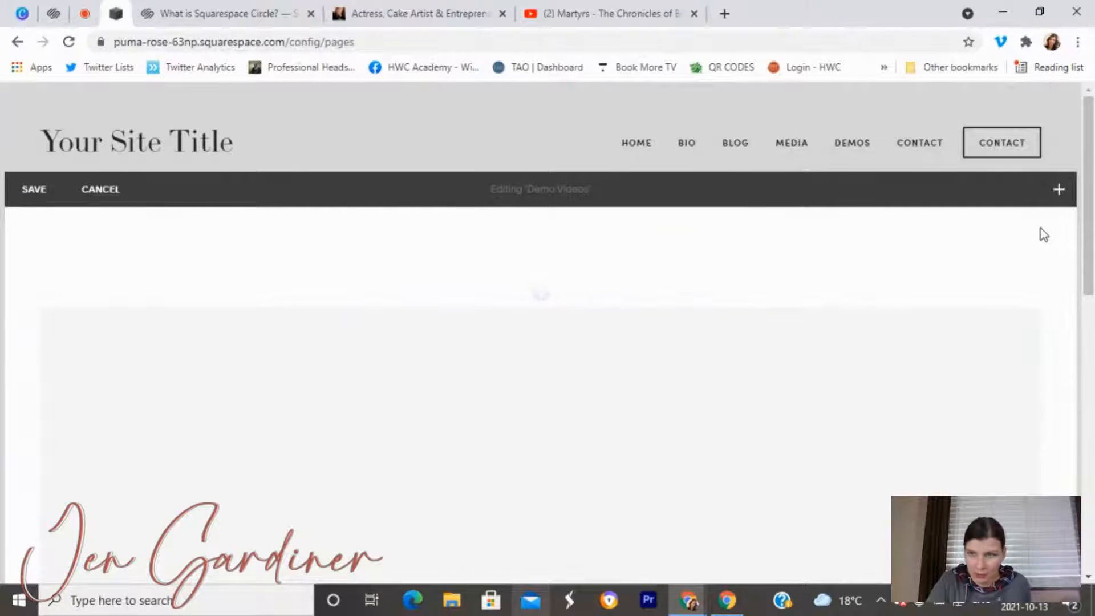
Add two more Video blocks as new columns beside the first.
left_click(1058, 197)
left_click_drag(826, 327, 858, 447)
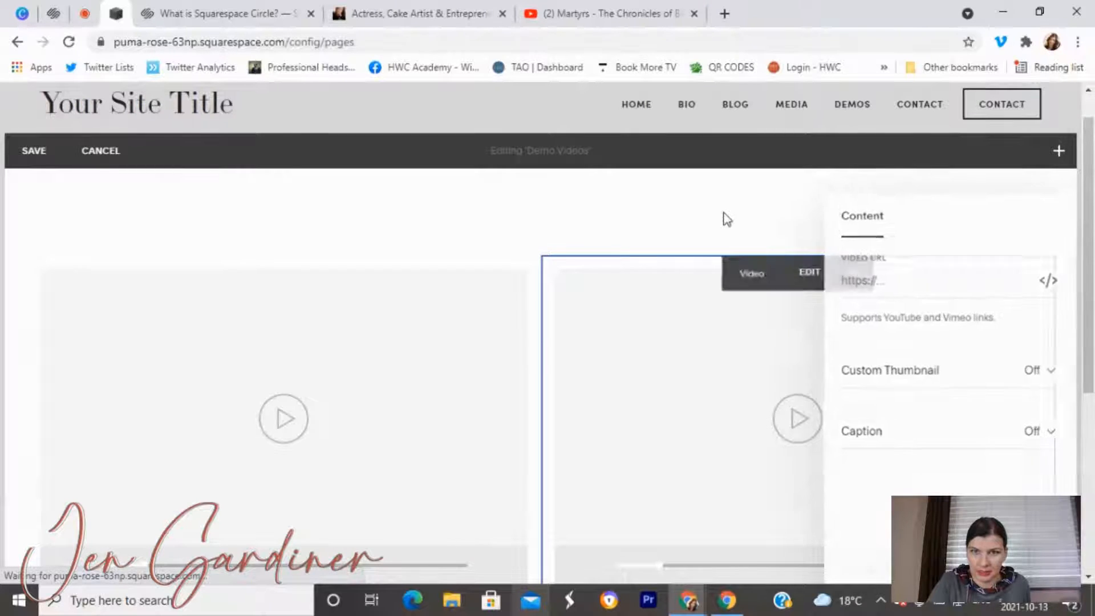
left_click(726, 219)
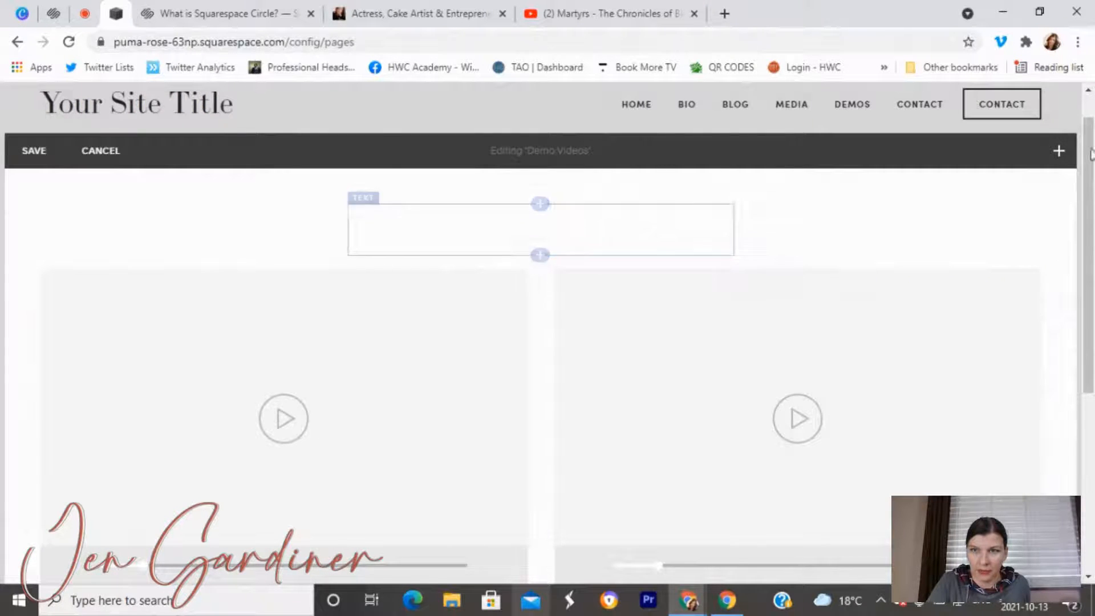
left_click(1059, 153)
left_click_drag(826, 320, 901, 386)
left_click(679, 244)
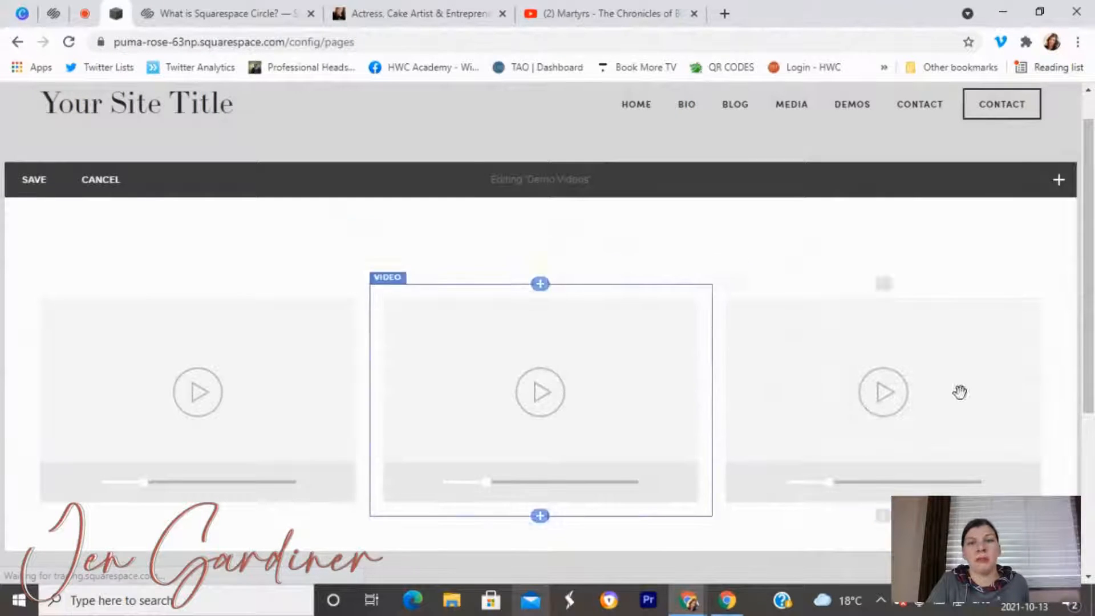
left_click(228, 374)
left_click(211, 302)
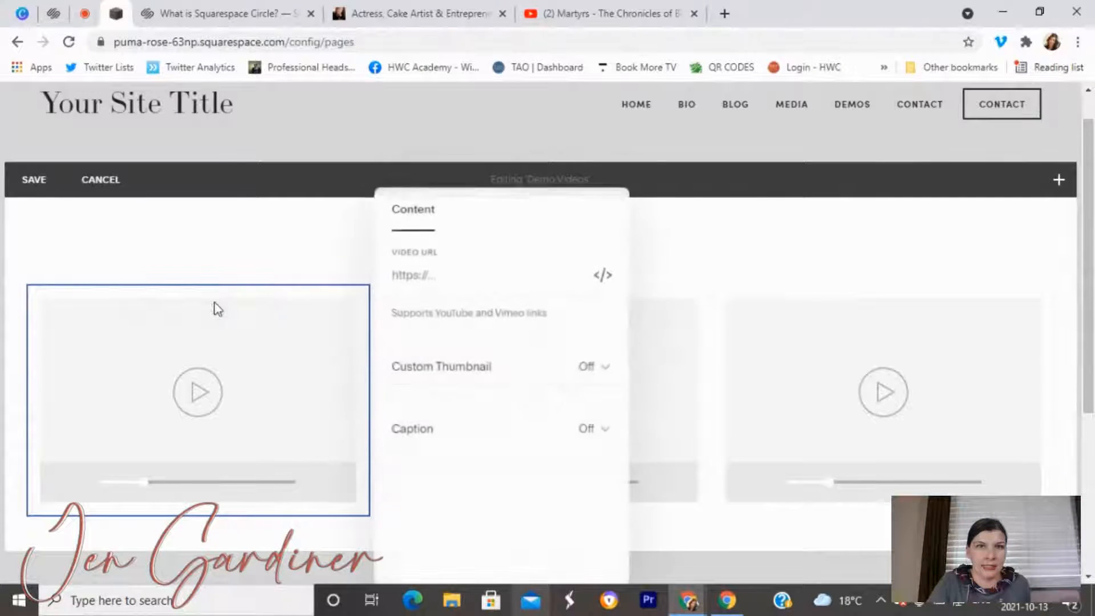
Open the Dead Space short film on YouTube, copy its URL, and return to Squarespace.
left_click(604, 14)
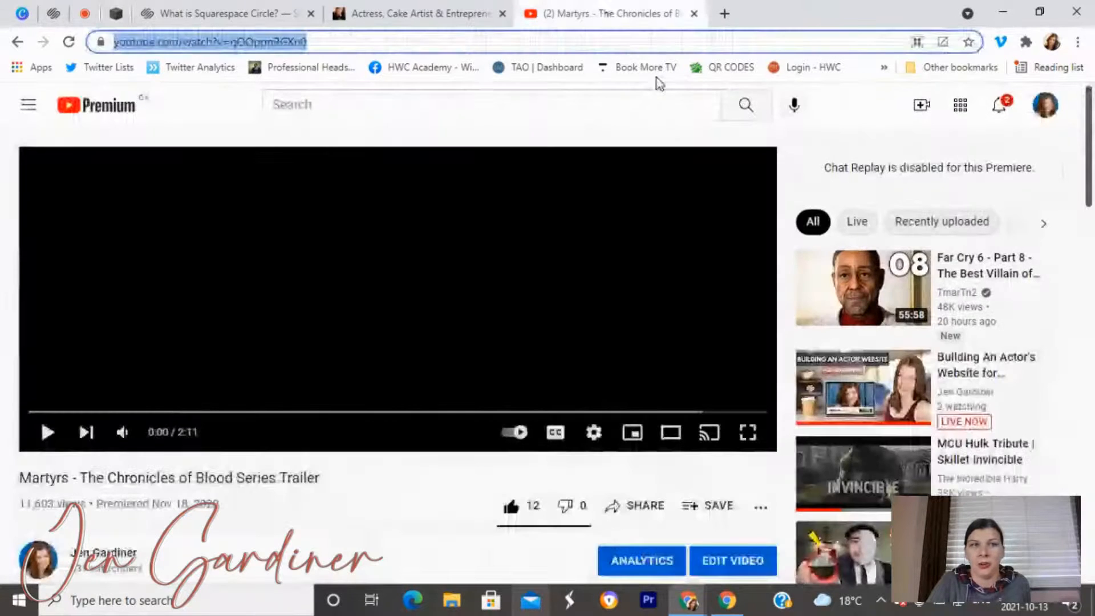
key("alt+Left")
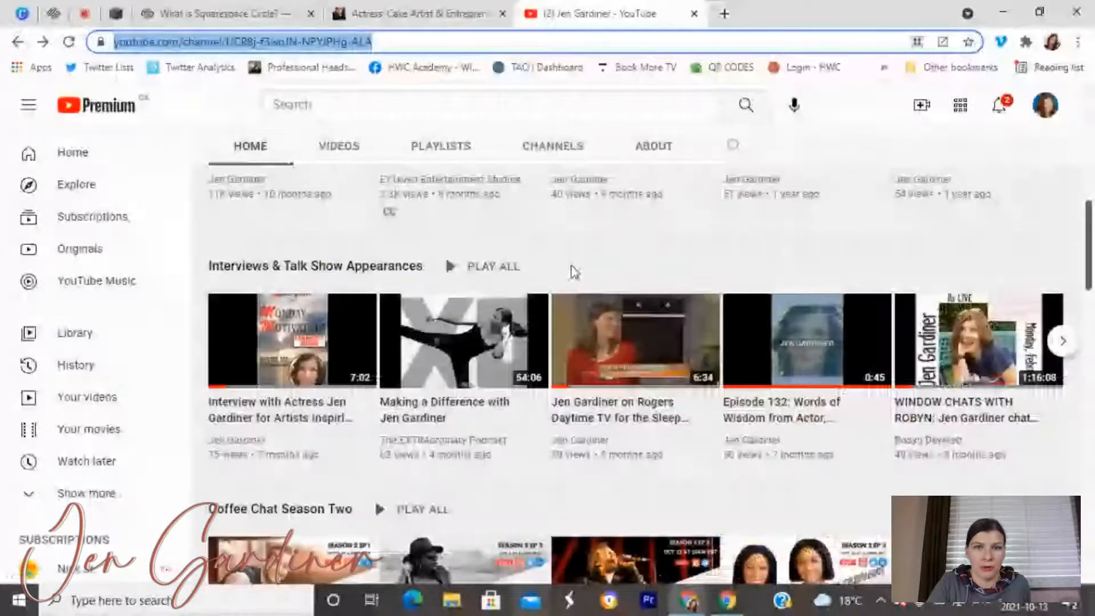
scroll(691, 352, "up", 4)
left_click(764, 396)
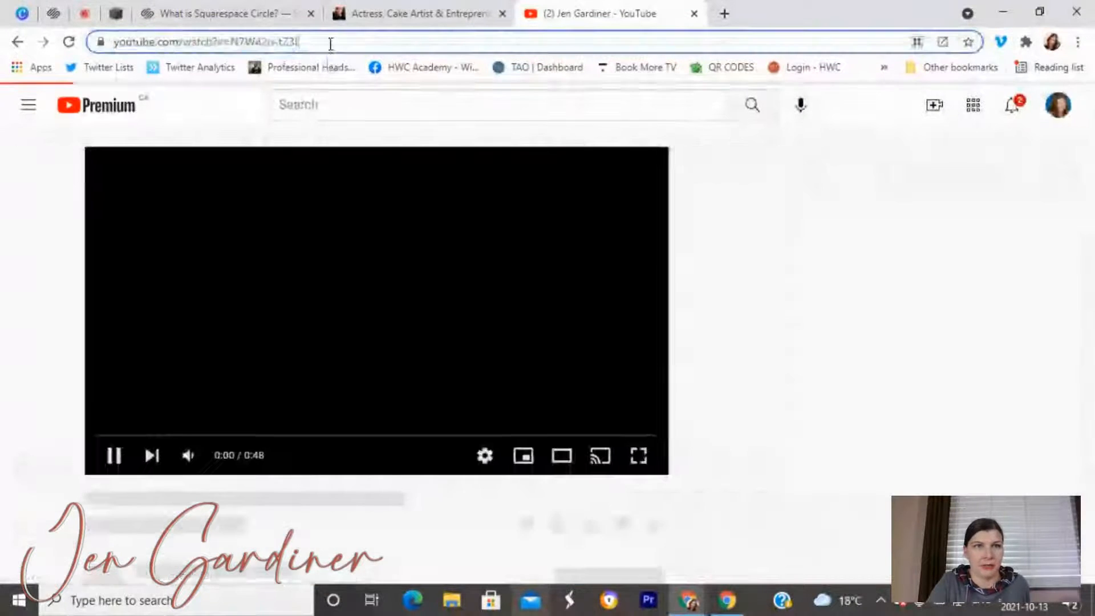
left_click(328, 43)
key("ctrl+c")
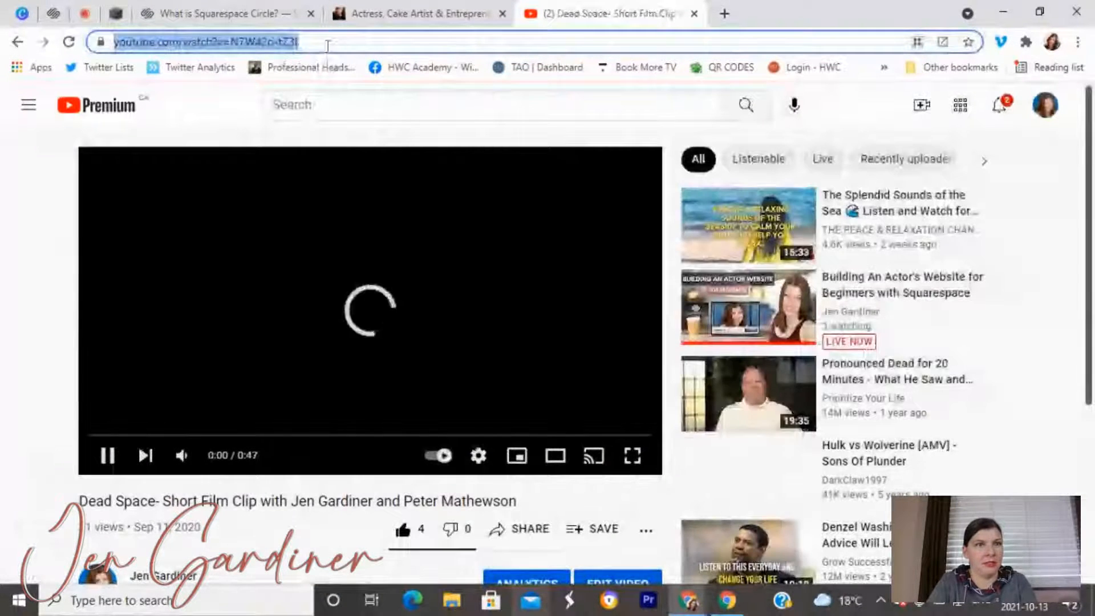
left_click(108, 455)
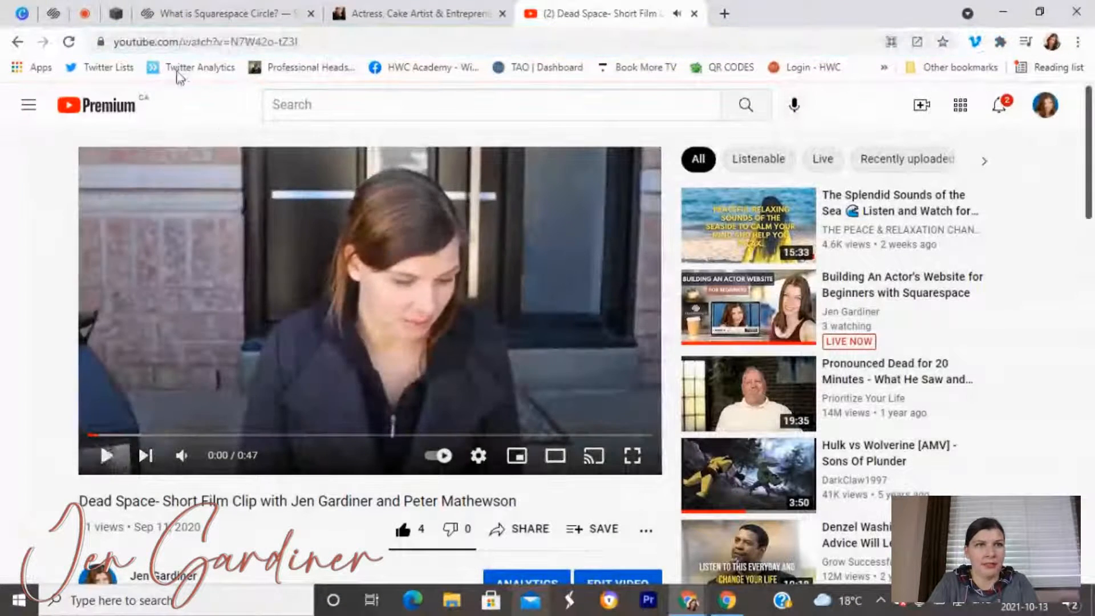
left_click(115, 21)
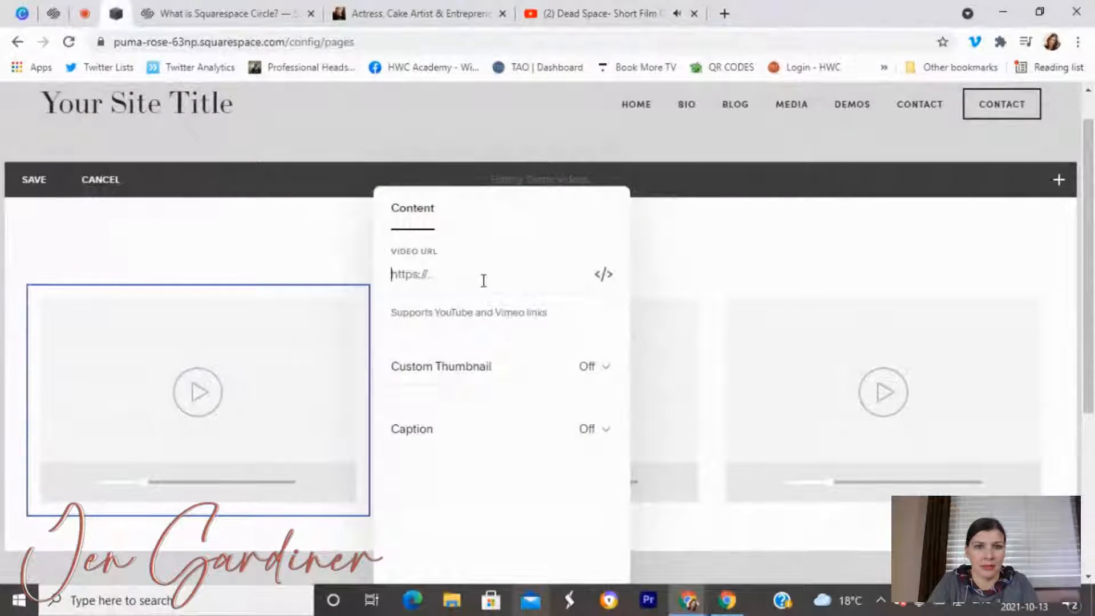
Paste the Dead Space link into the left and middle video blocks.
key("ctrl+v")
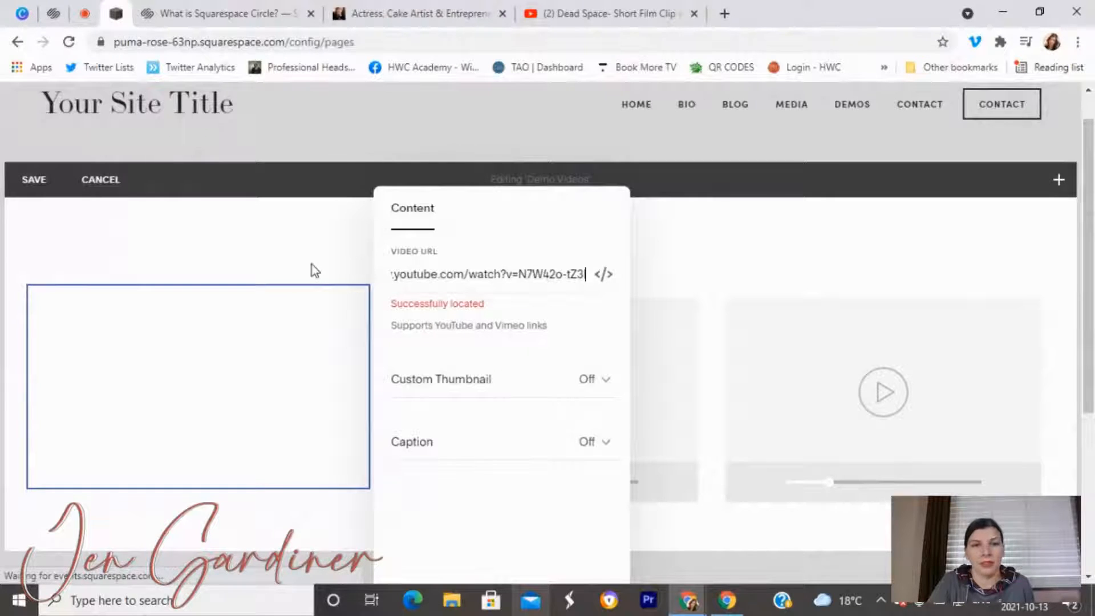
left_click(311, 264)
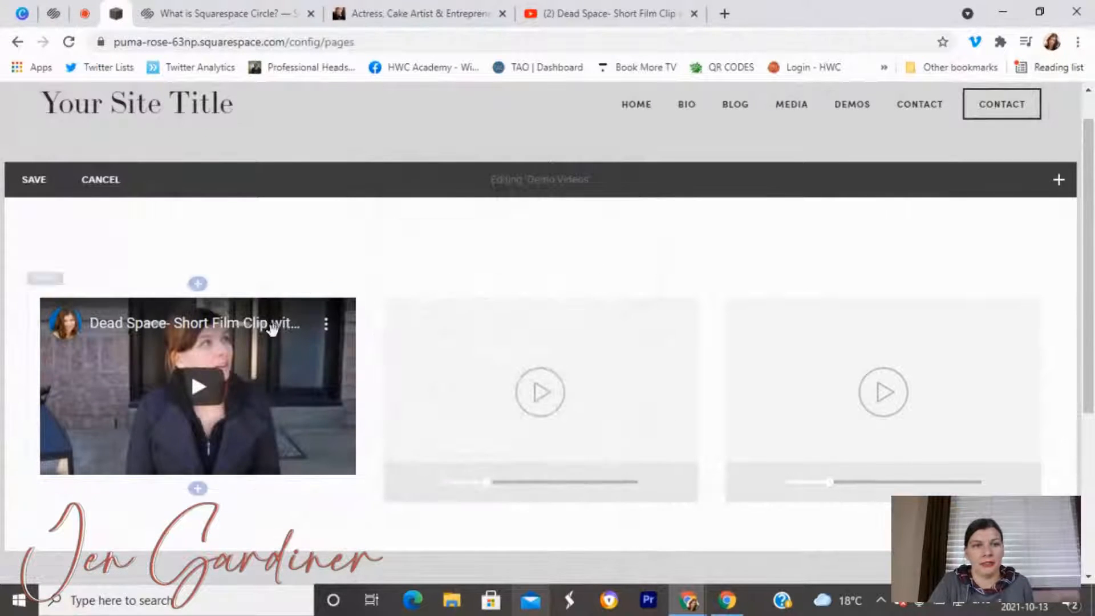
left_click(553, 292)
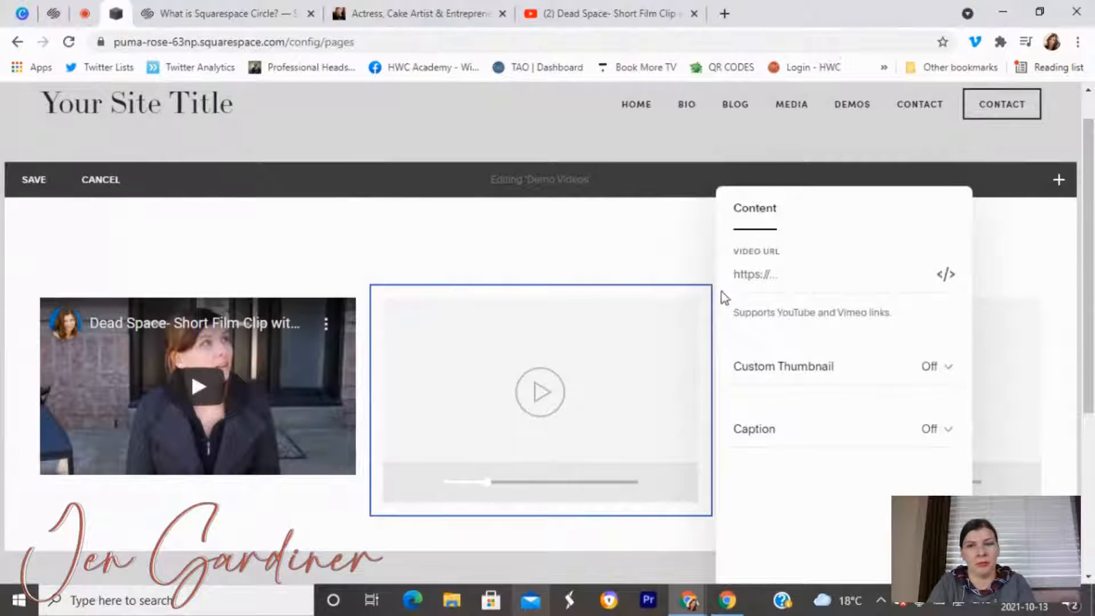
key("ctrl+v")
left_click(639, 248)
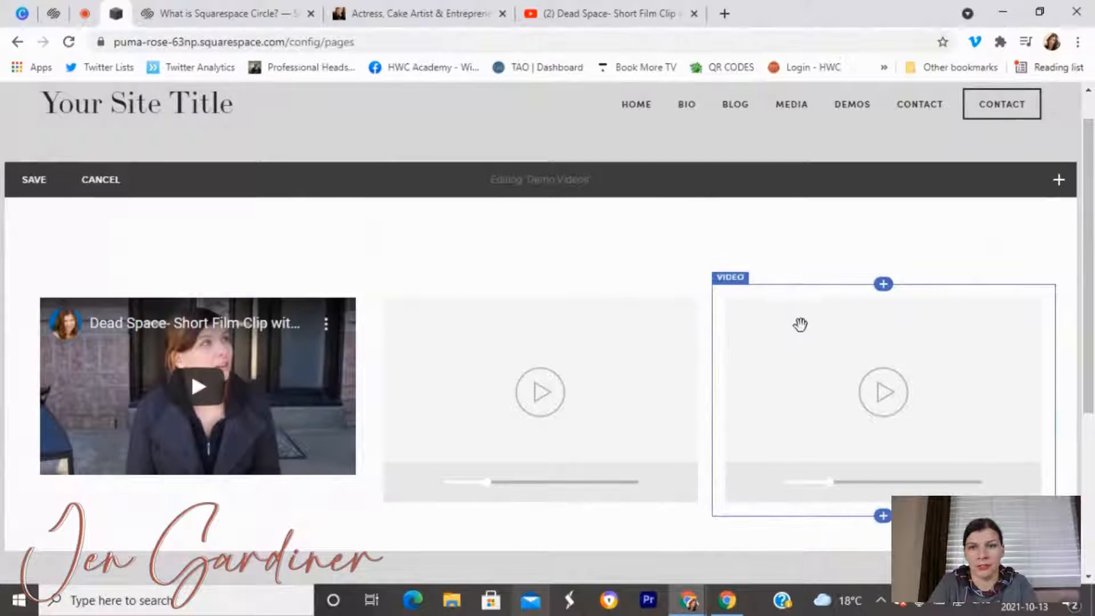
Paste the link into the right video block and add a Text block above the videos.
mouse_move(840, 284)
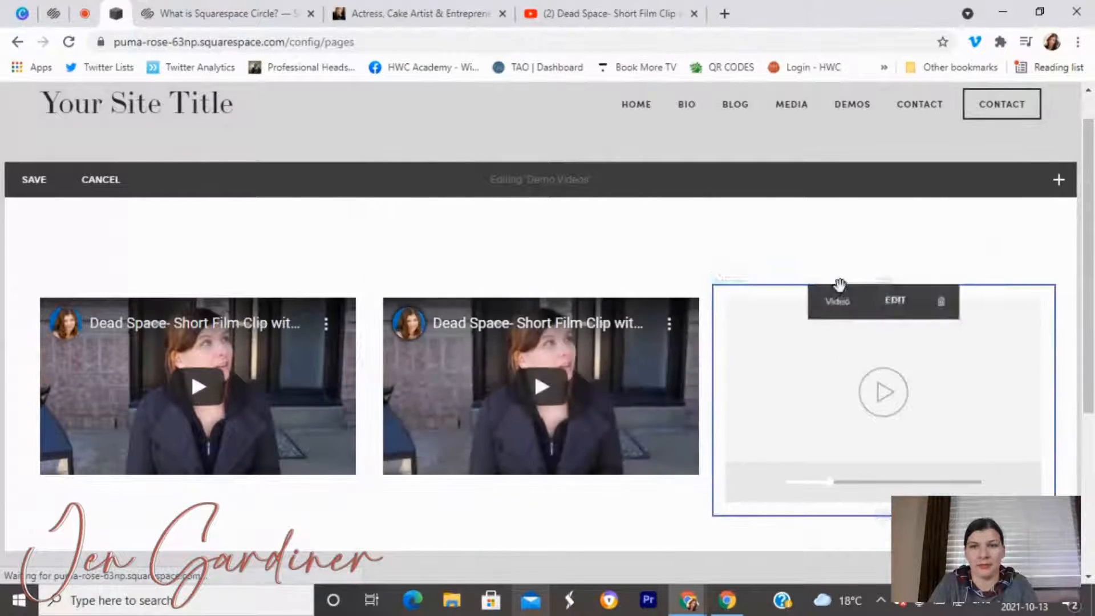
left_click(890, 302)
left_click(894, 281)
type("https://www.youtube.com/watch?v=N7W42o-tZ3")
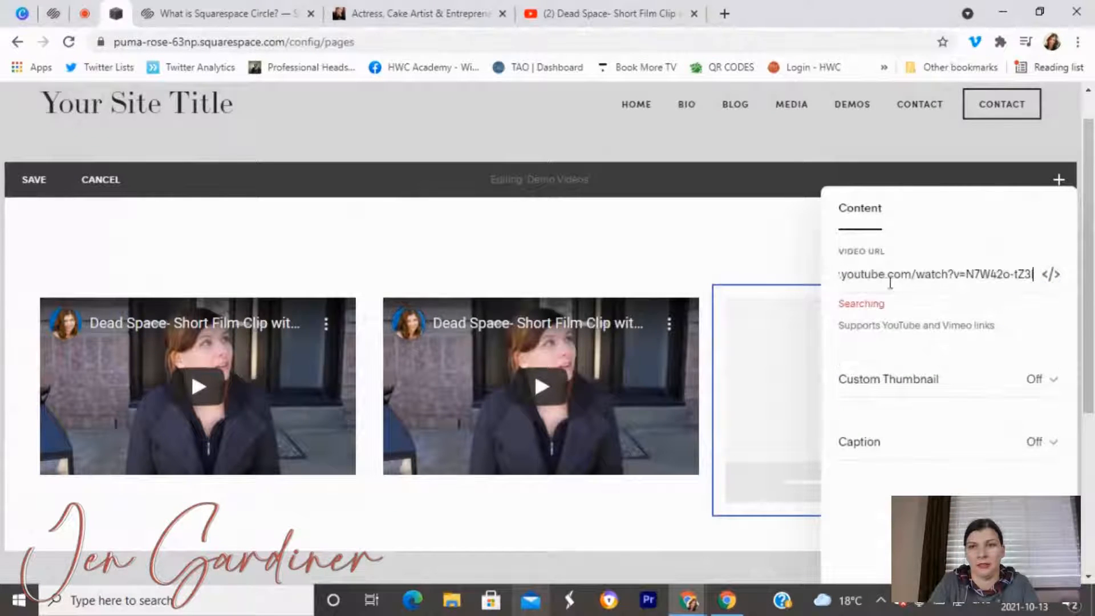
left_click(729, 260)
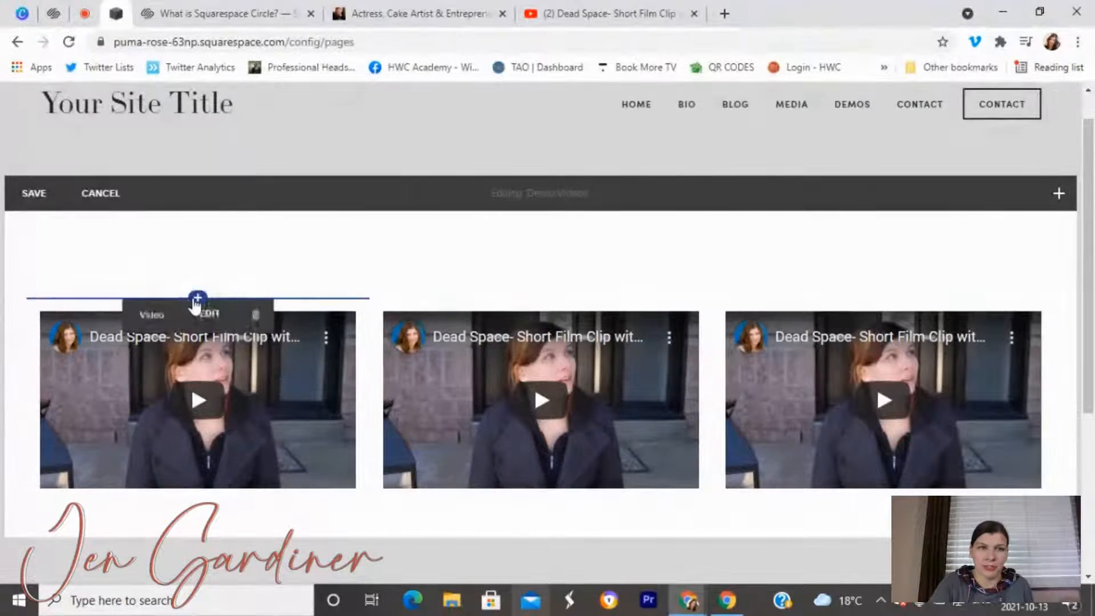
left_click(196, 298)
left_click_drag(430, 225, 207, 338)
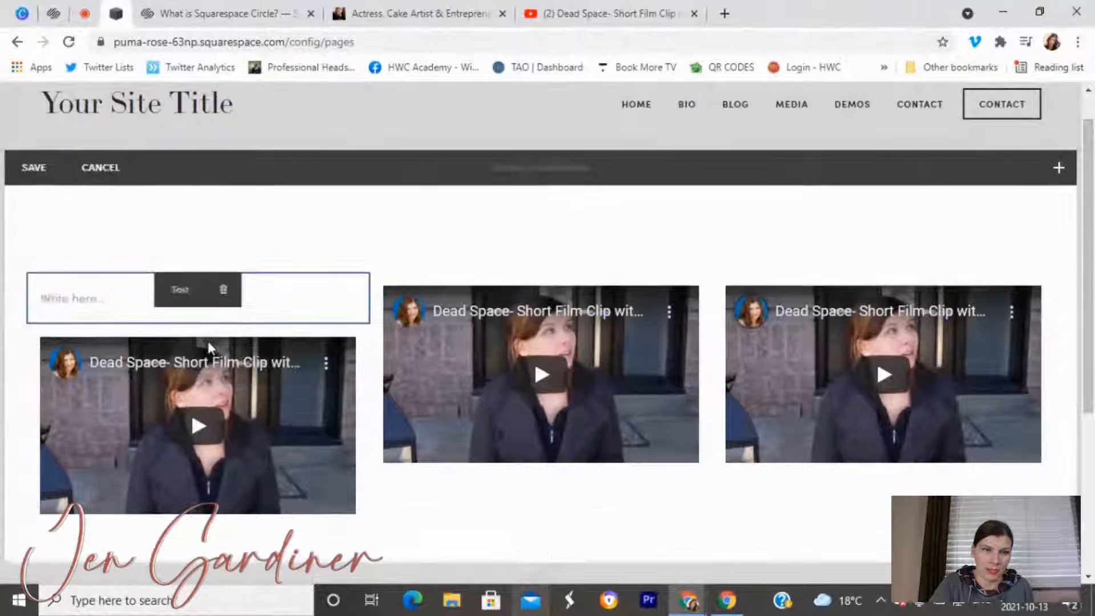
Add a bold, centered 'Demo Clip of Mom in Short Film - Drama' caption above the left video.
left_click(92, 309)
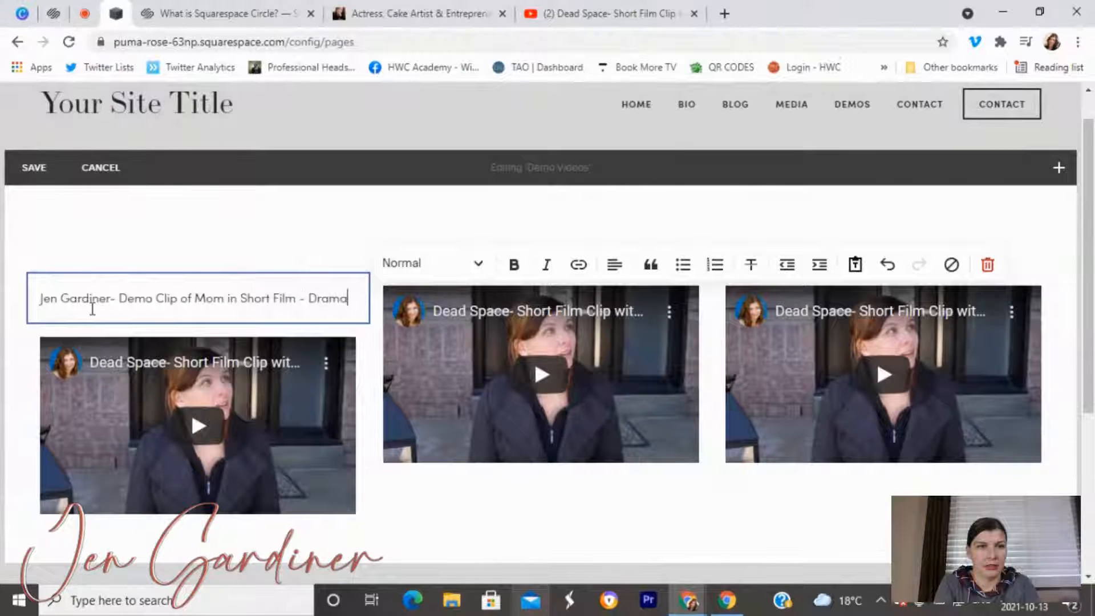
triple_click(92, 309)
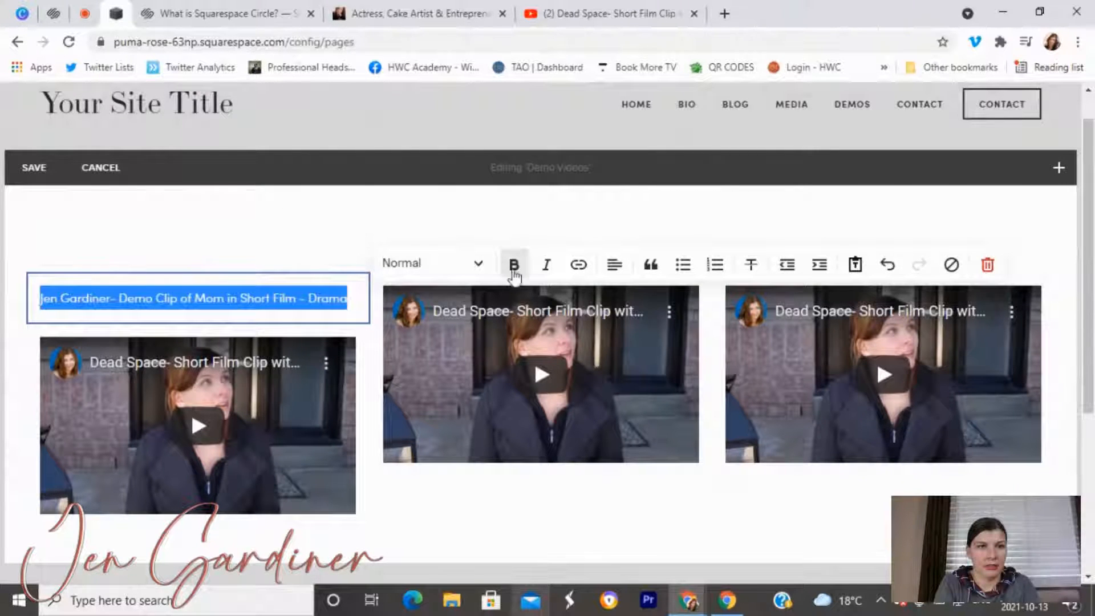
left_click(512, 266)
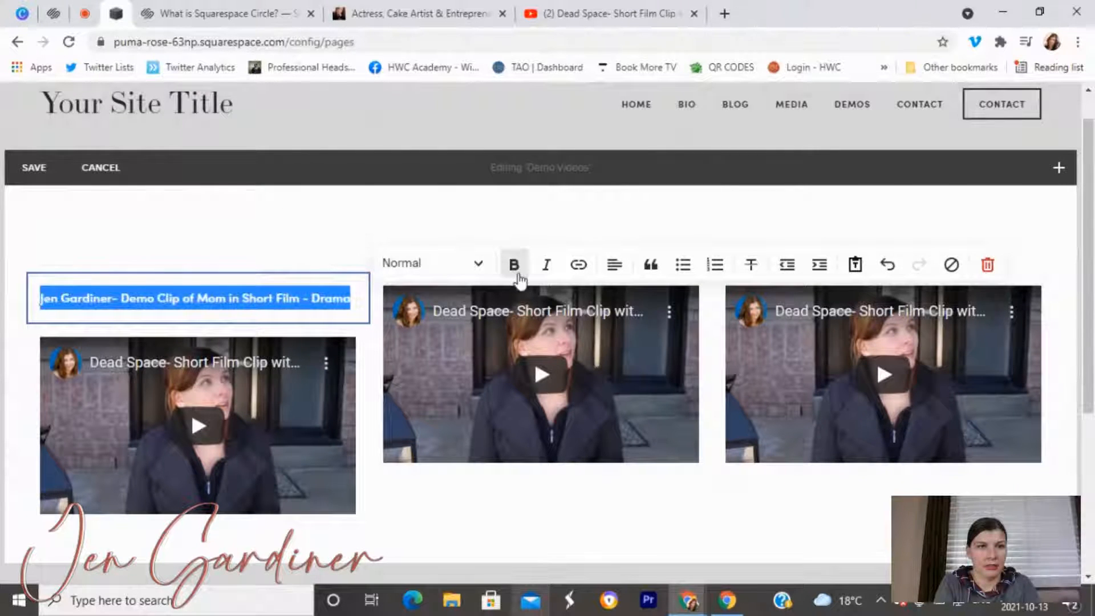
left_click(615, 265)
left_click(616, 305)
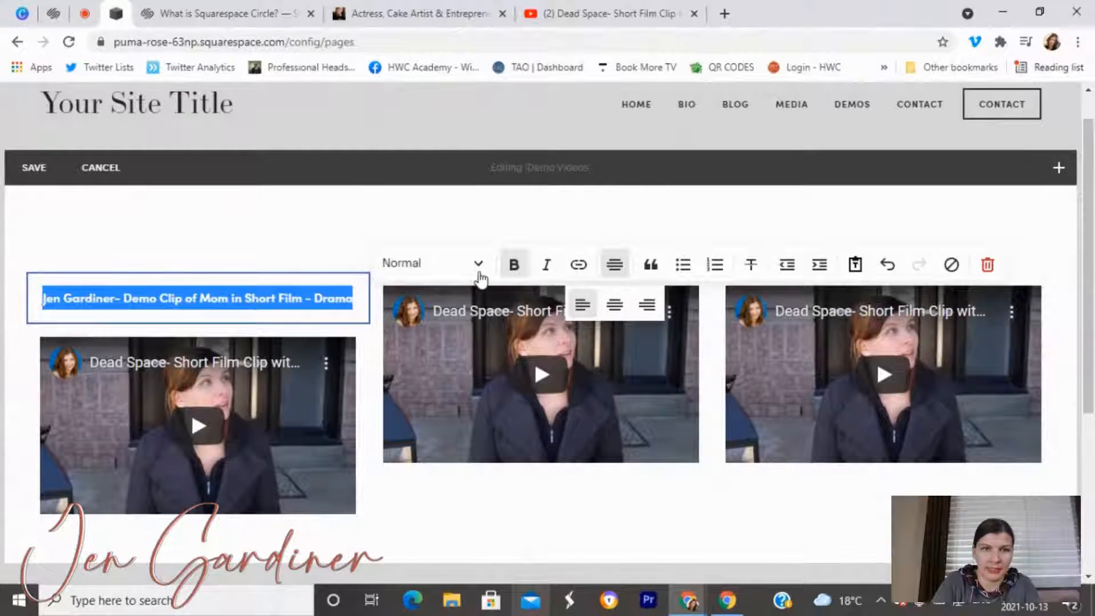
left_click(512, 272)
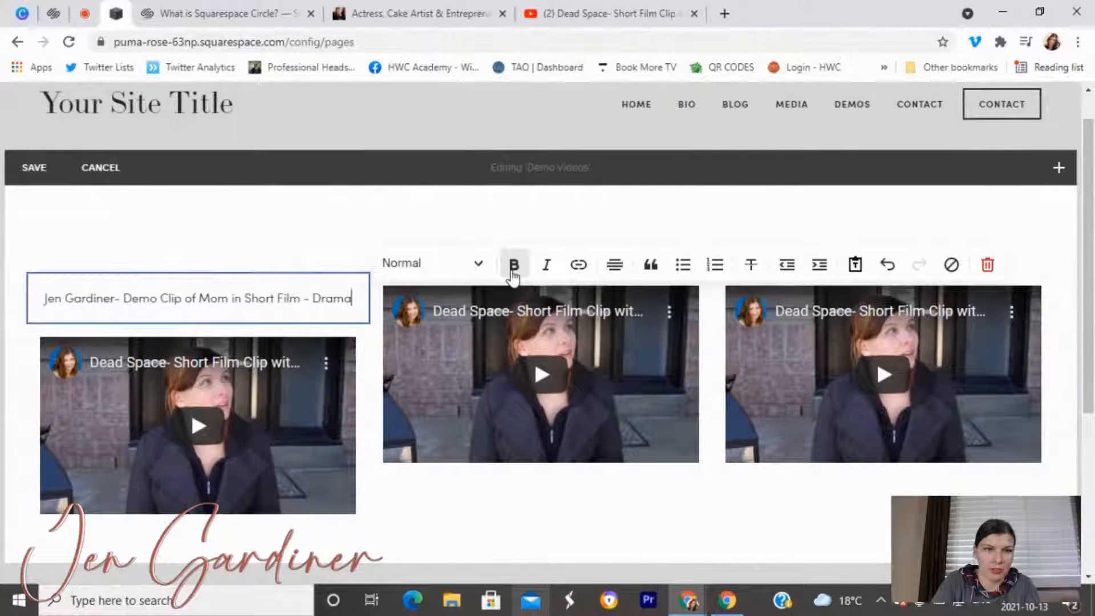
triple_click(329, 302)
left_click(512, 264)
Try Heading 3 and Heading 2 on the left caption, then set it back to Normal.
left_click(278, 298)
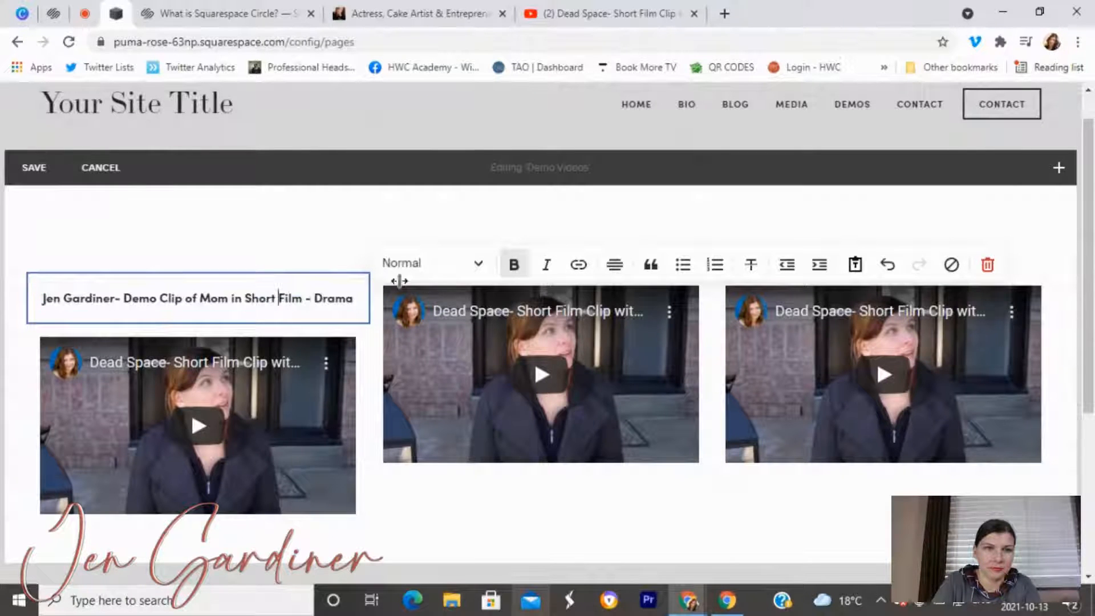
left_click(447, 269)
left_click(437, 370)
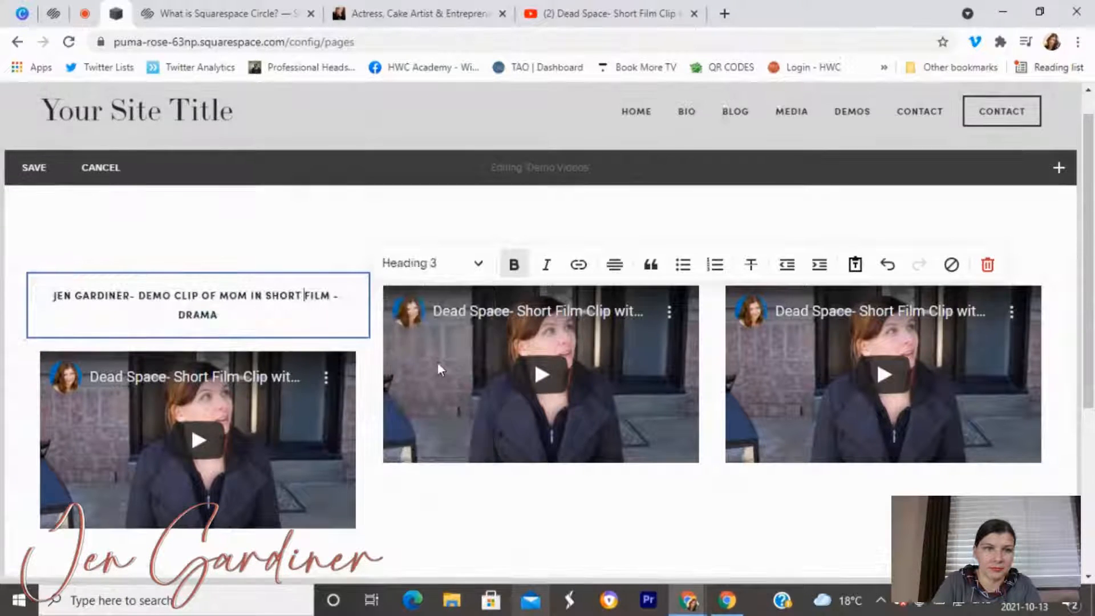
left_click(453, 267)
left_click(445, 339)
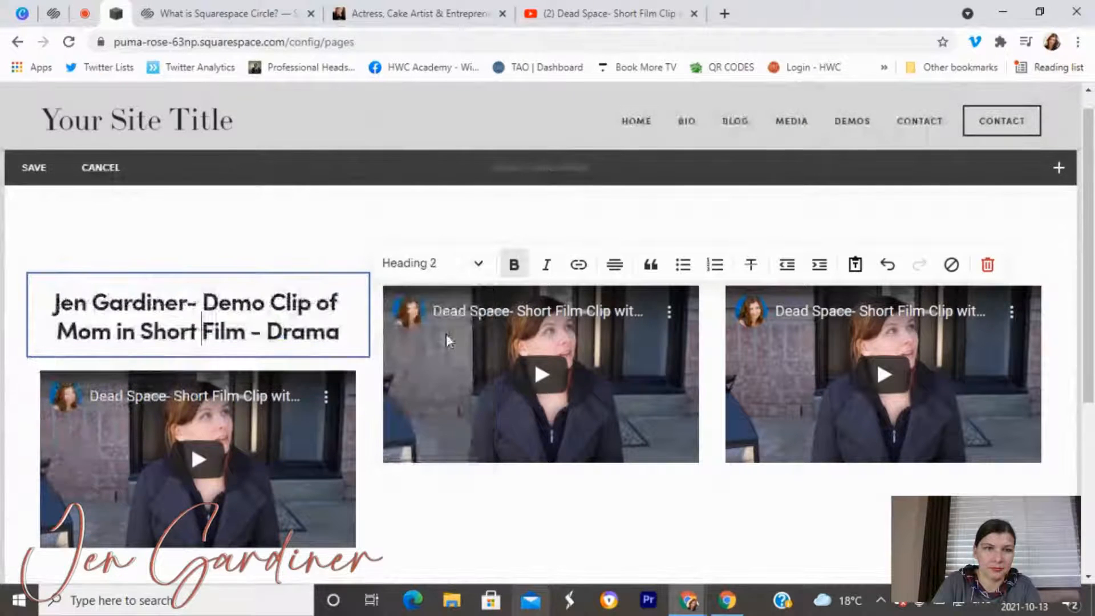
left_click(478, 263)
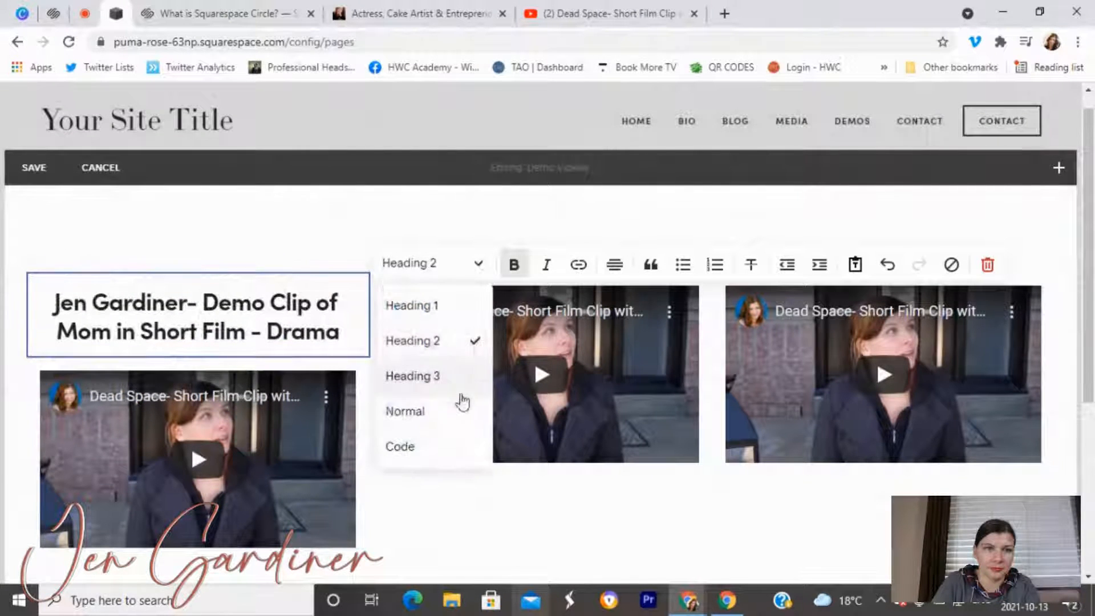
left_click(460, 410)
left_click(270, 227)
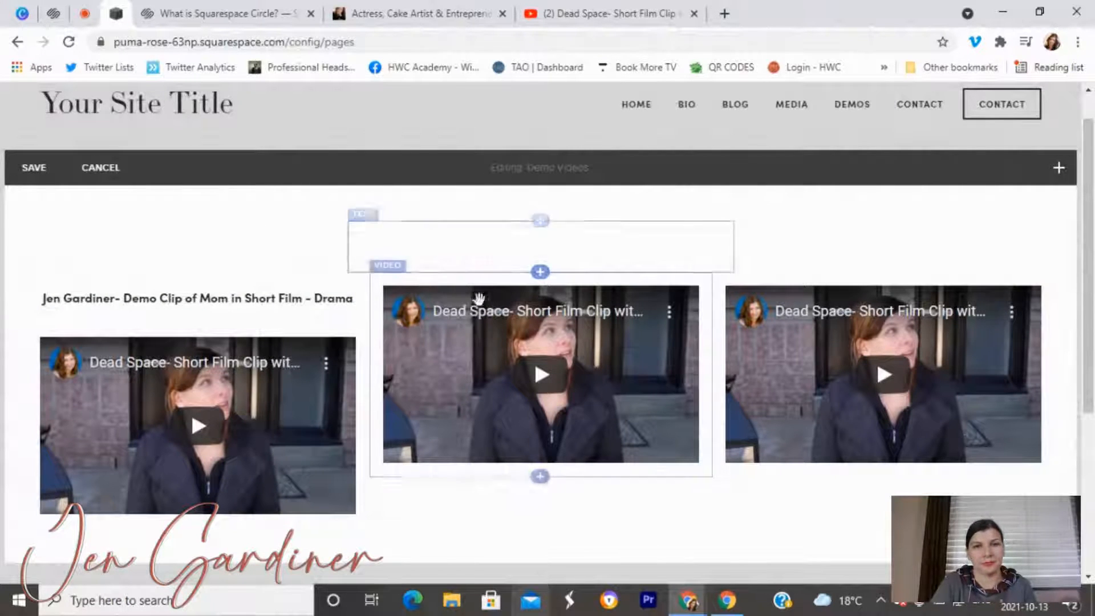
left_click(540, 271)
Add a copy of the Drama caption above the middle video, with 'Drama' replaced by 'Comedy'.
left_click_drag(770, 225, 631, 305)
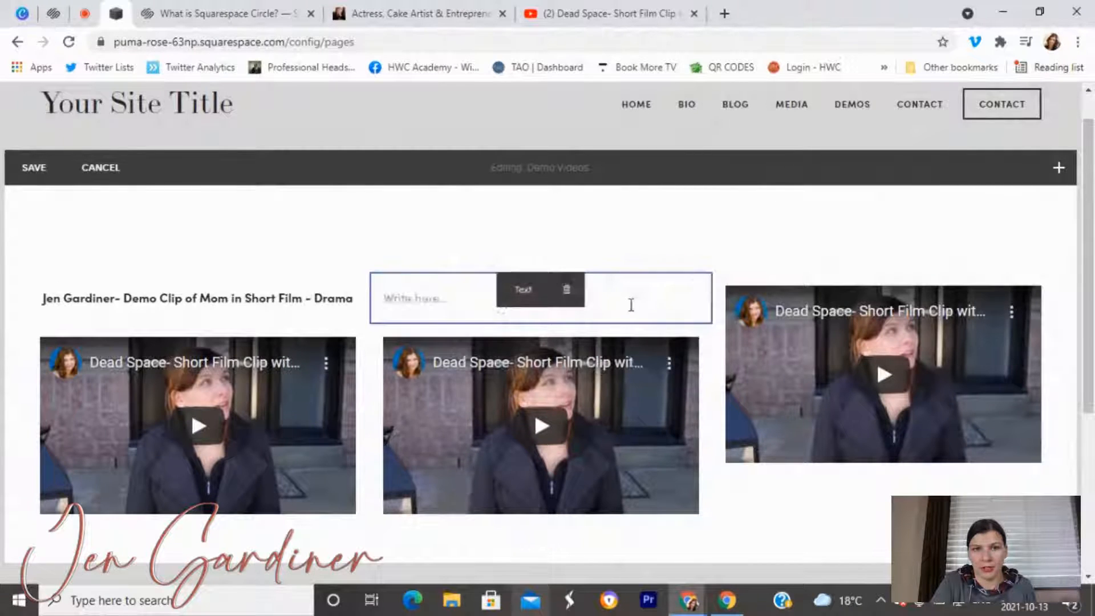
left_click(261, 302)
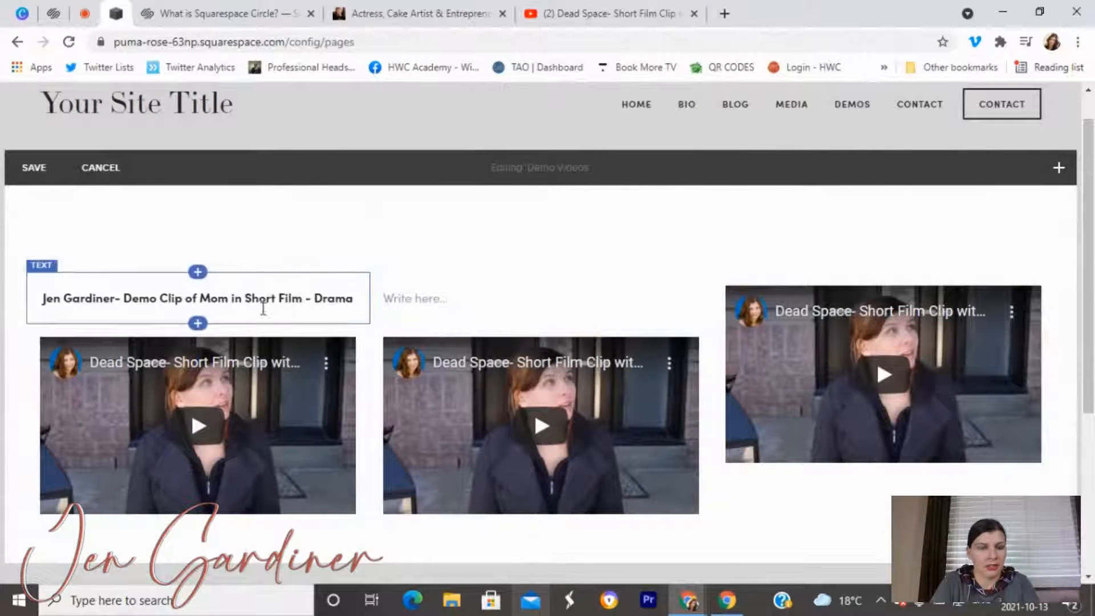
triple_click(264, 306)
key("ctrl+c")
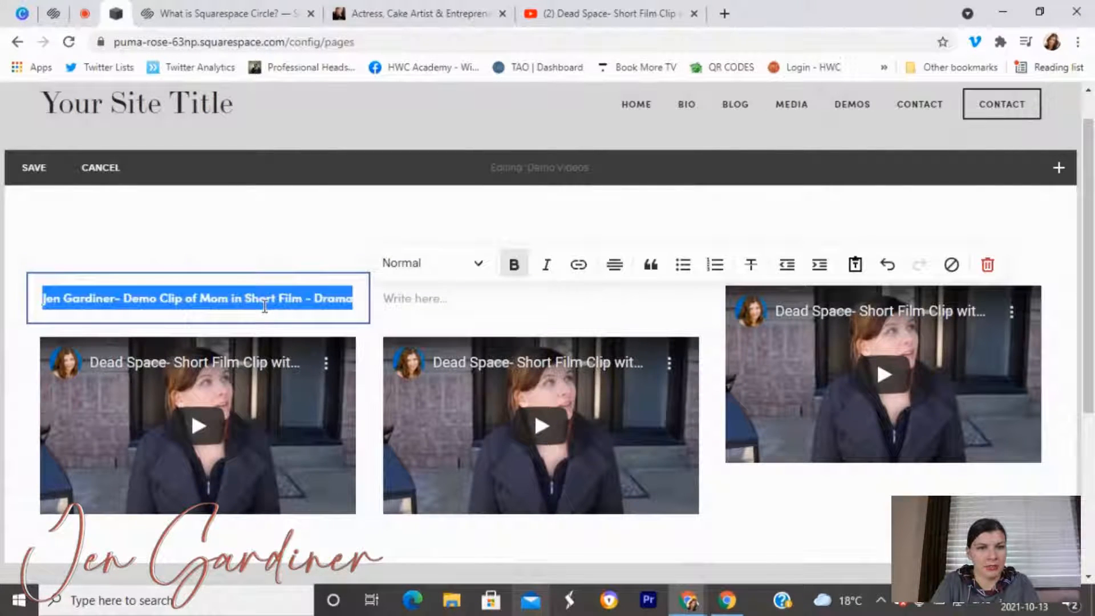
left_click(414, 295)
left_click(413, 296)
key("ctrl+v")
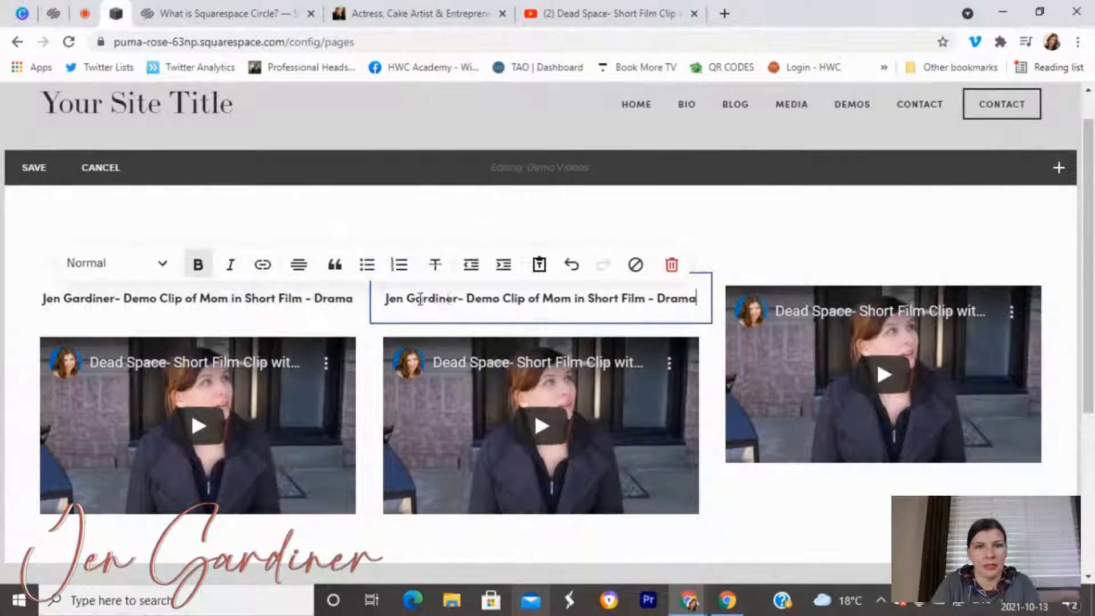
double_click(674, 299)
type("Comedy")
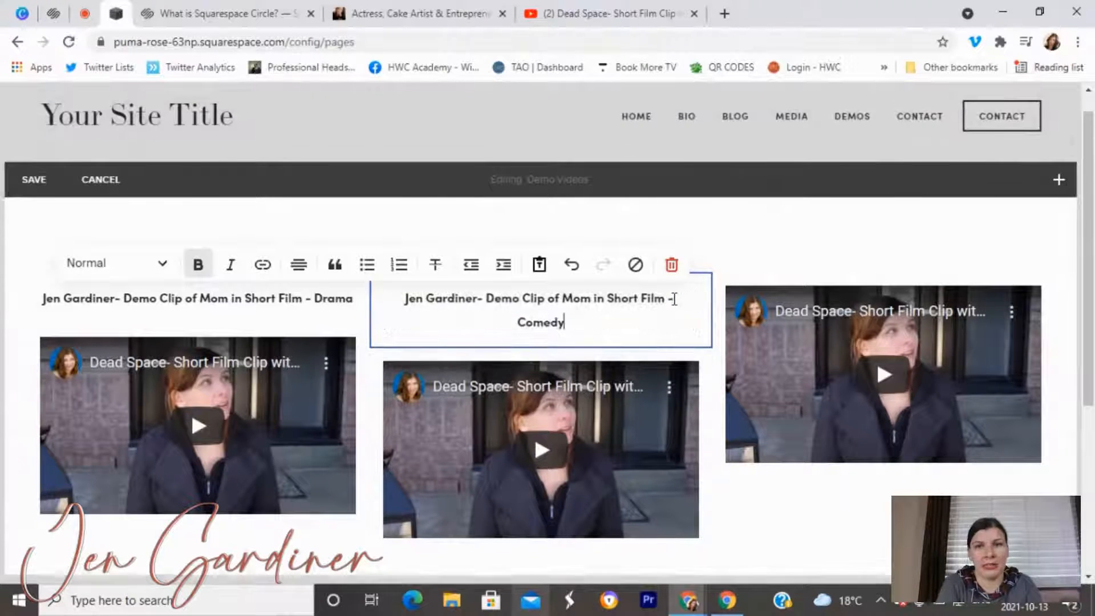
left_click(739, 258)
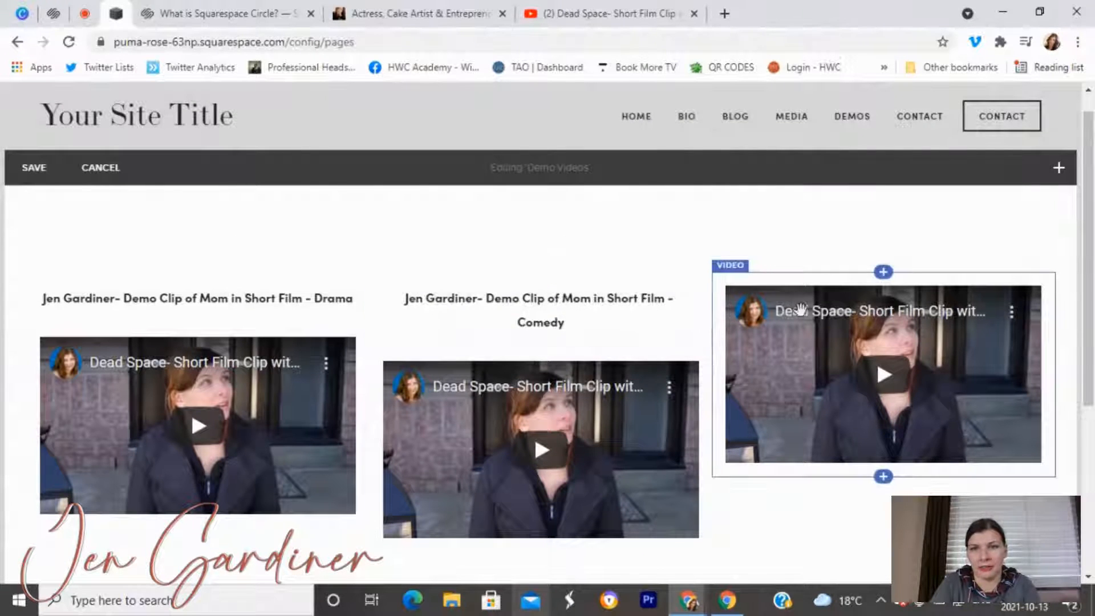
Add a Text block above the right video and paste the Drama caption into it.
left_click(883, 273)
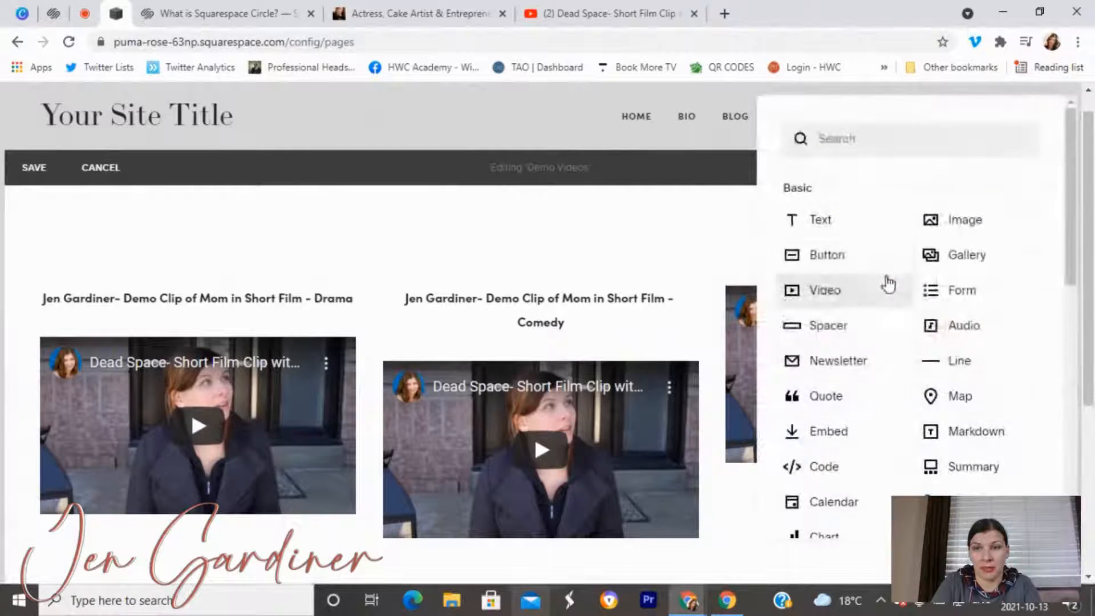
left_click(822, 234)
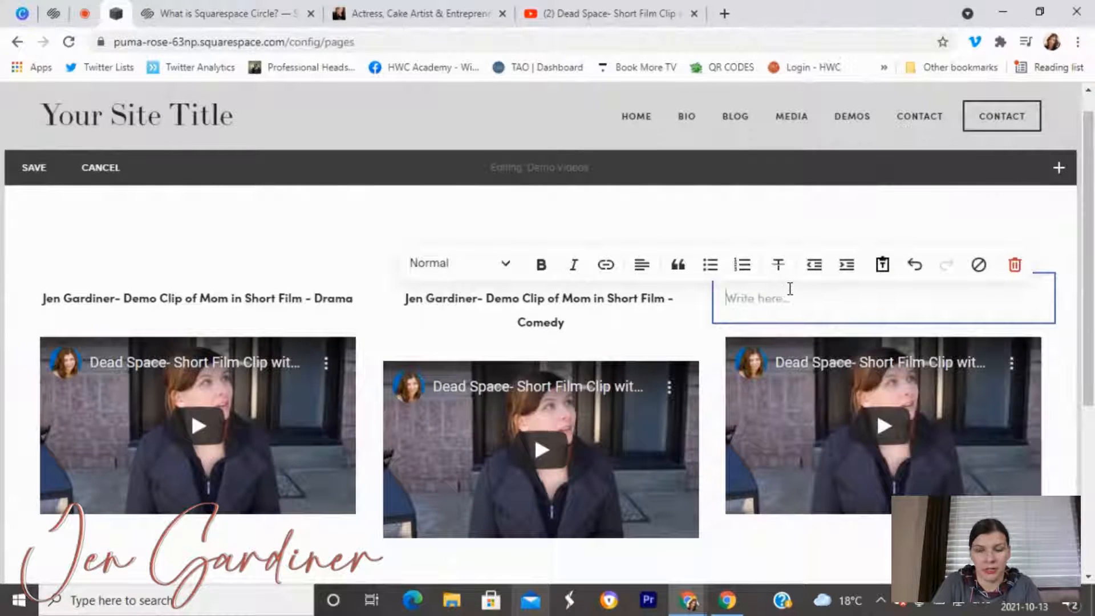
key("ctrl+v")
left_click(639, 218)
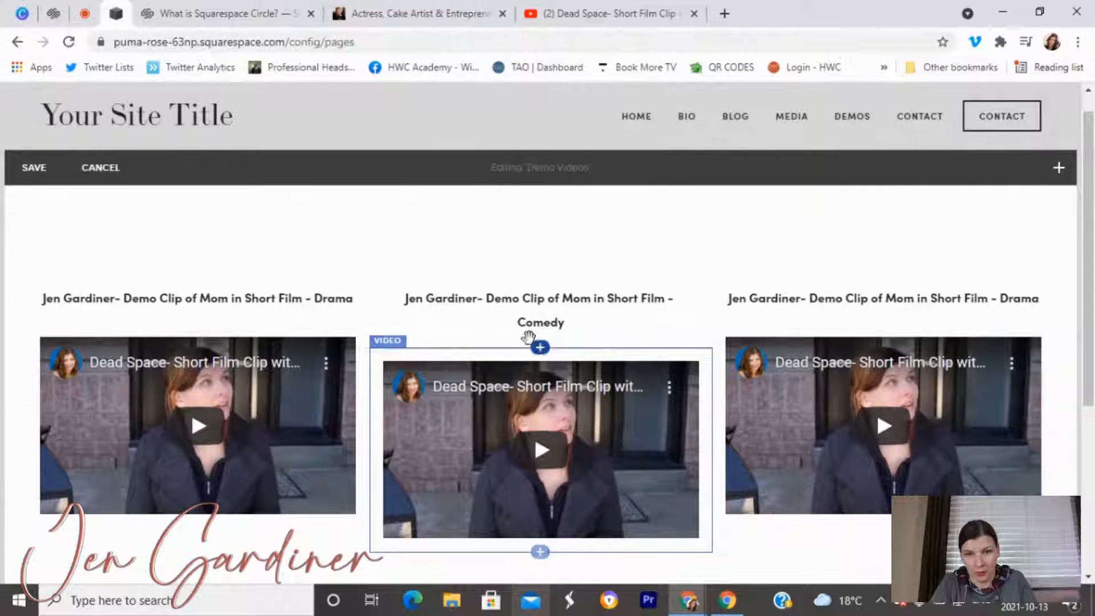
left_click(1054, 170)
Place a Spacer block above the captions and move the left caption back above its video.
left_click_drag(817, 359, 573, 283)
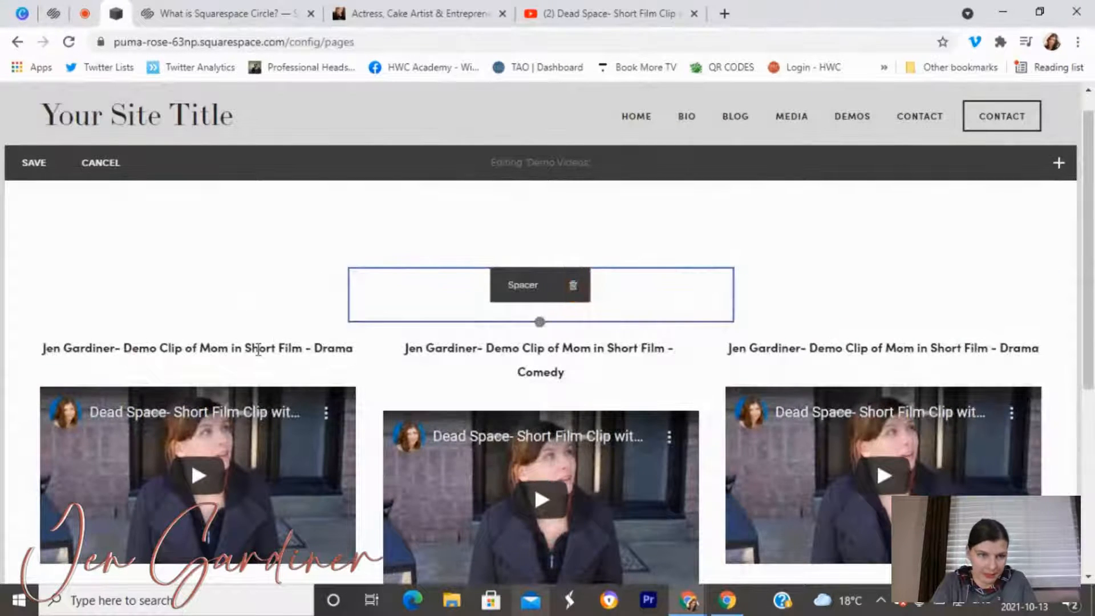
left_click_drag(240, 326, 252, 387)
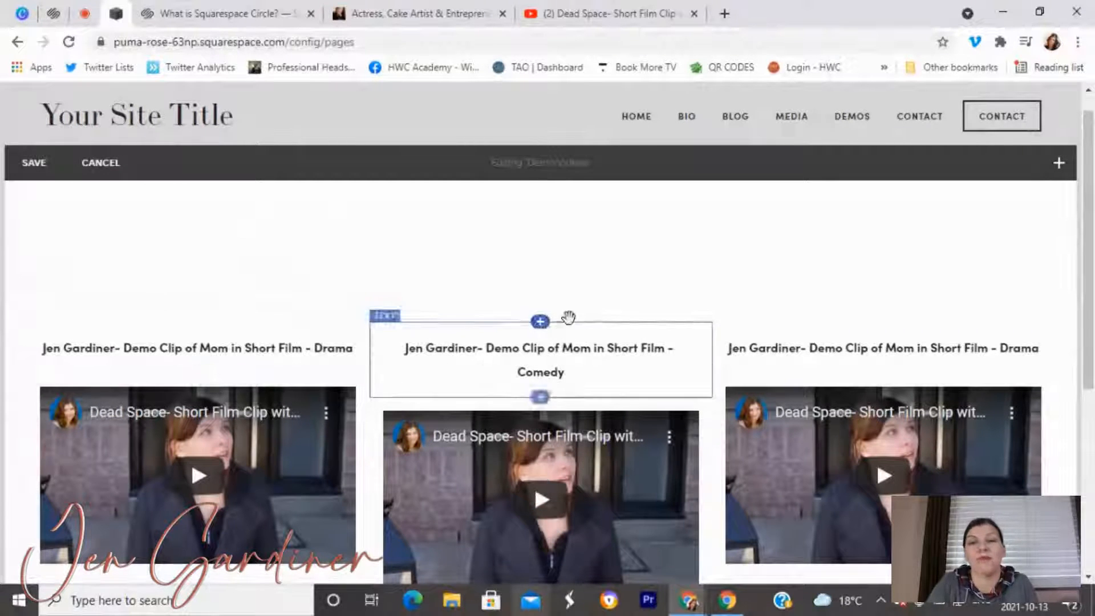
left_click(576, 259)
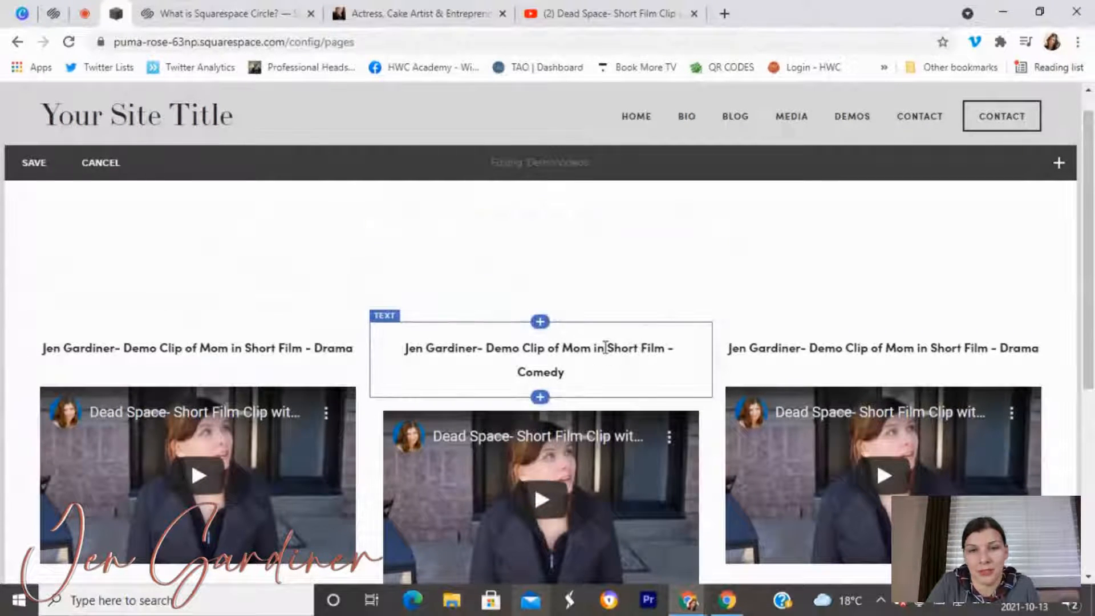
Delete 'of Mom in Short Film' from the middle caption, leaving 'Demo Clip - Comedy'.
left_click(555, 349)
left_click_drag(554, 349, 650, 348)
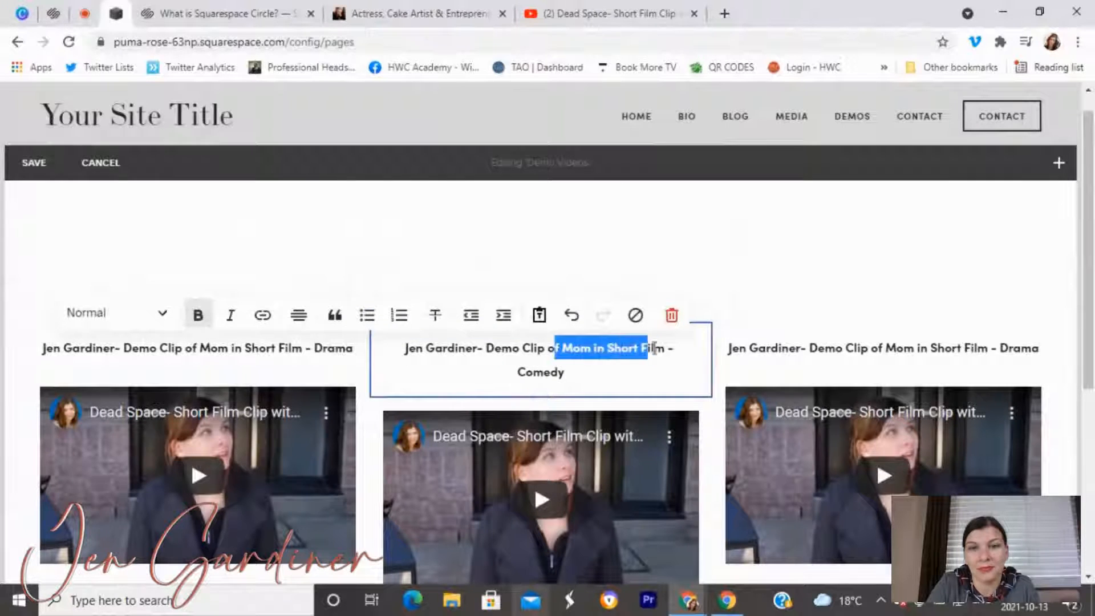
key("BackSpace")
key("BackSpace")
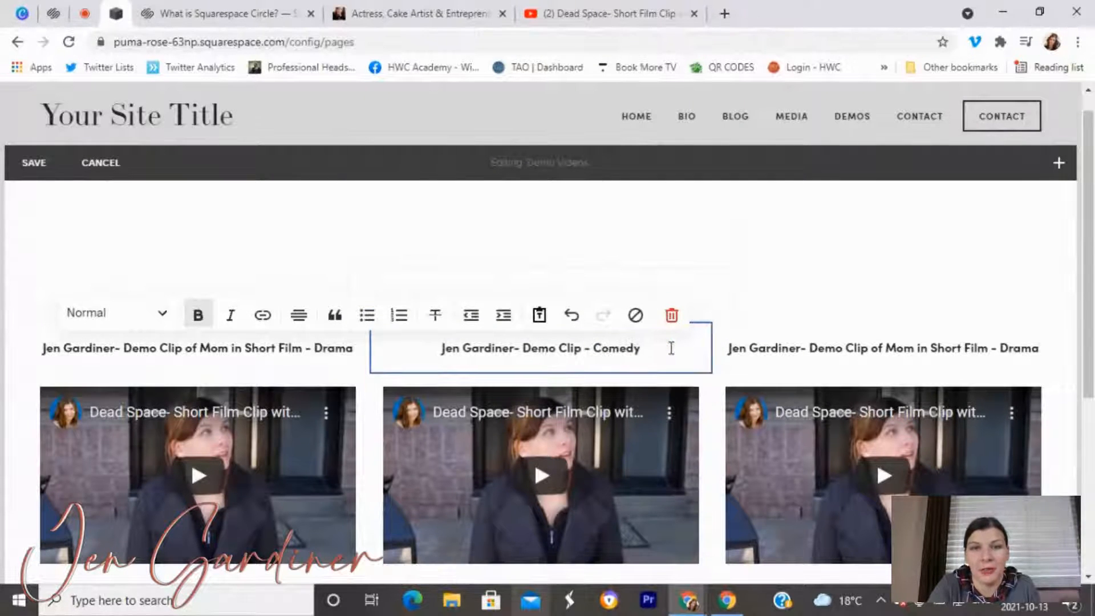
left_click(749, 265)
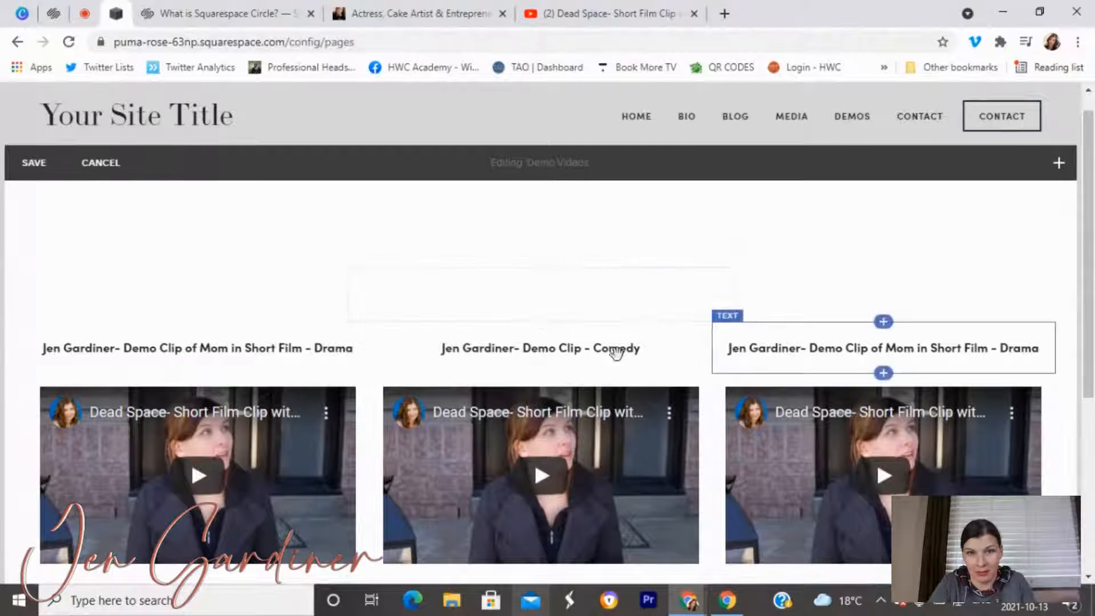
left_click(501, 288)
scroll(565, 405, "down", 3)
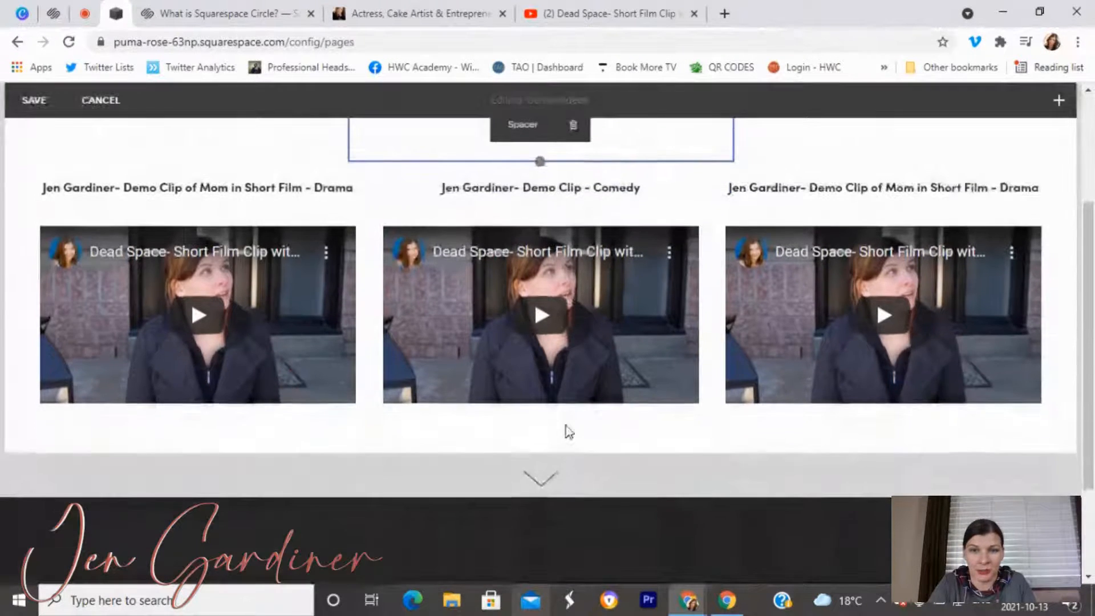
scroll(566, 411, "up", 4)
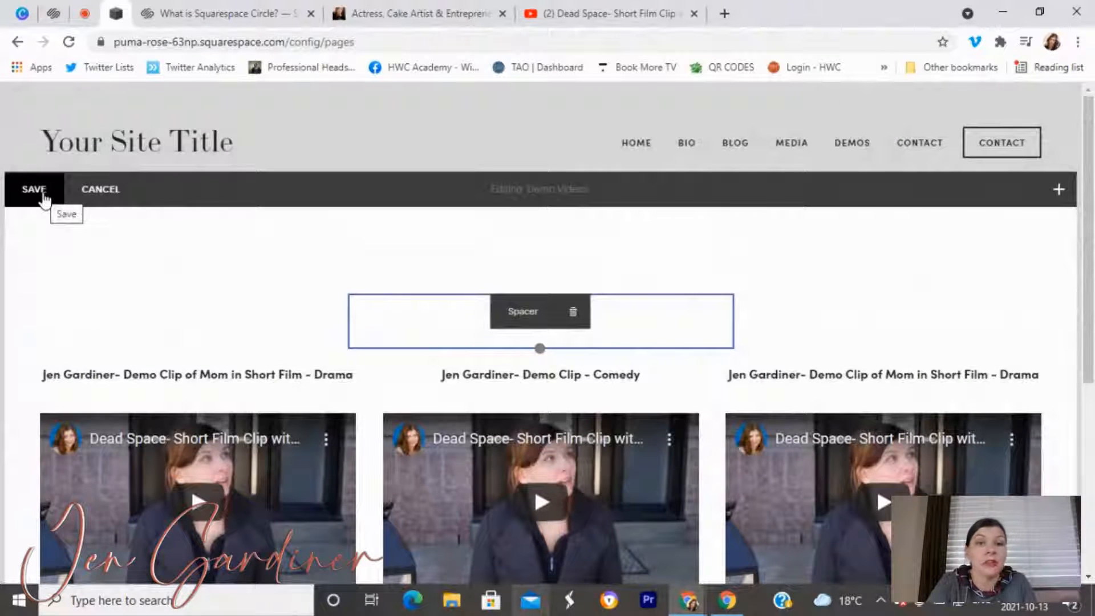
Save the Demo Videos page and add a new blank page to the Demos folder.
left_click(43, 192)
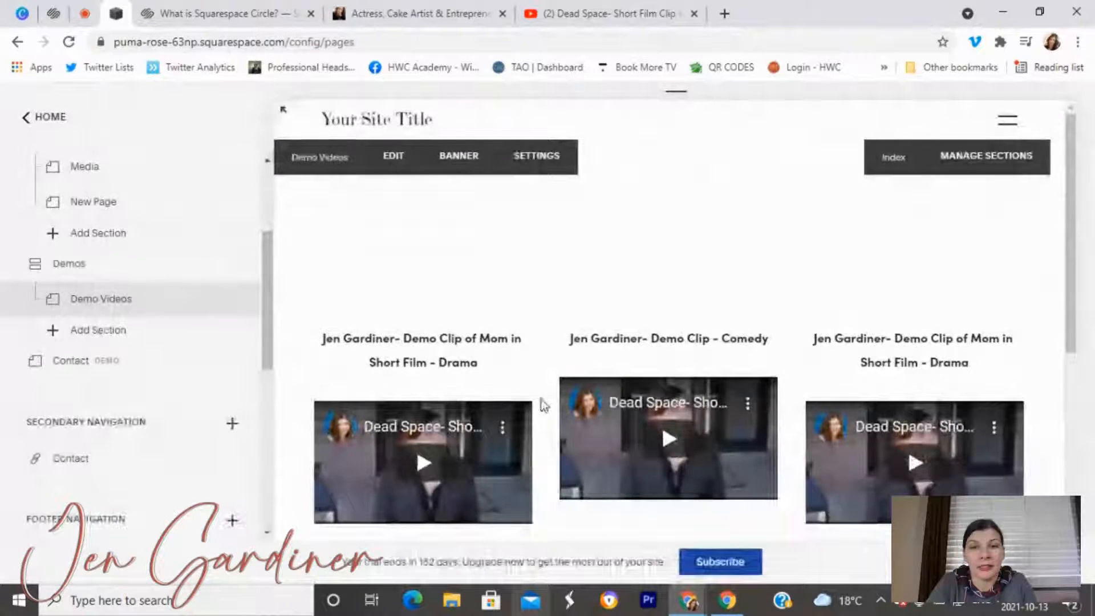
left_click(132, 341)
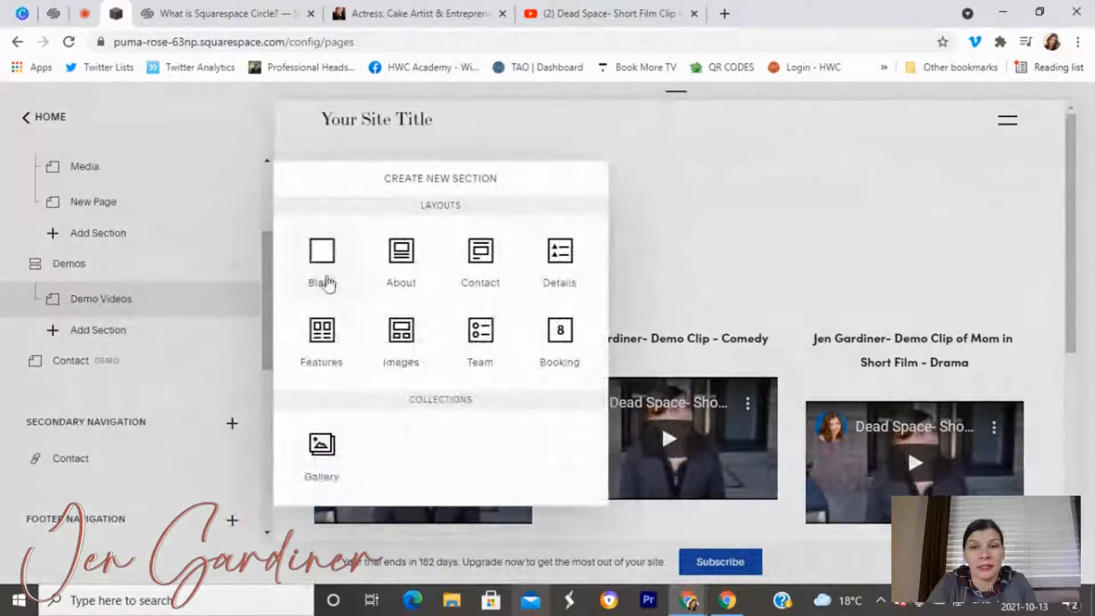
left_click(324, 279)
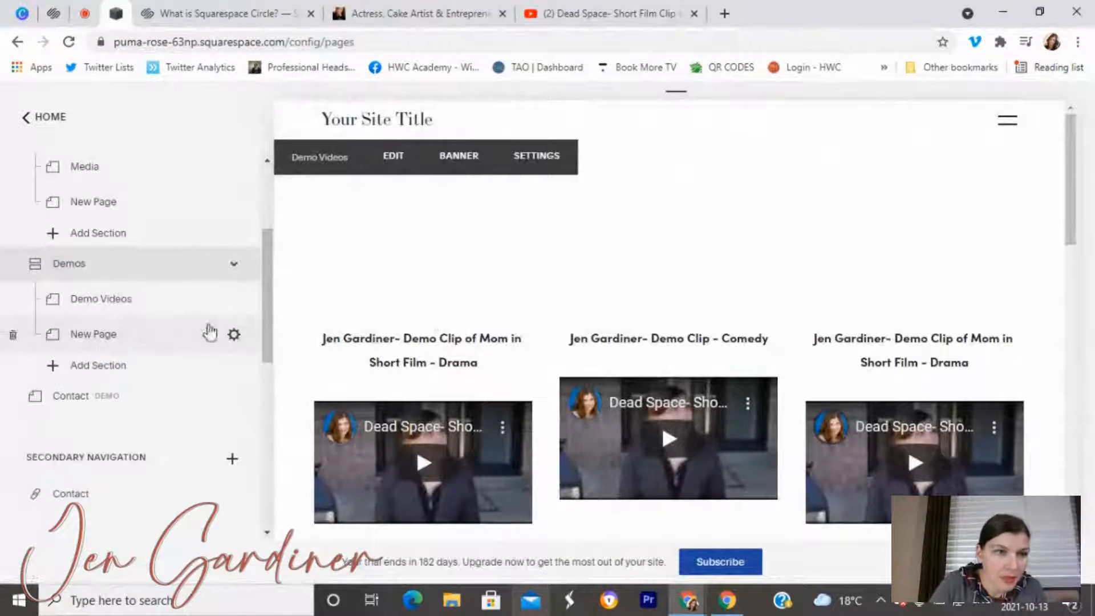
Change the new page's title to 'Additonal Info & Resume'.
left_click(233, 335)
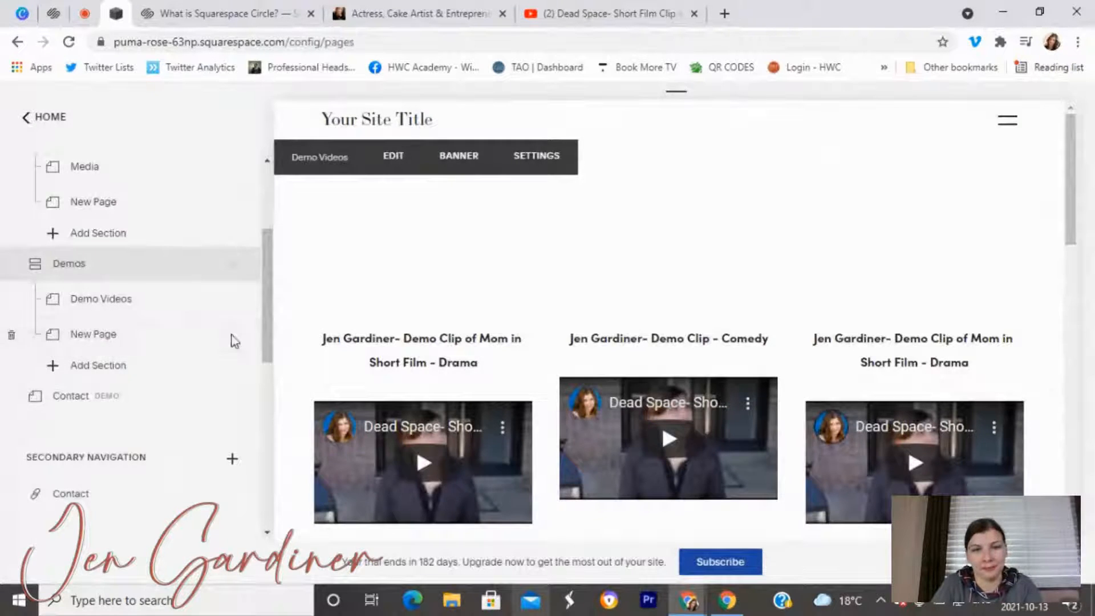
left_click_drag(564, 252, 487, 256)
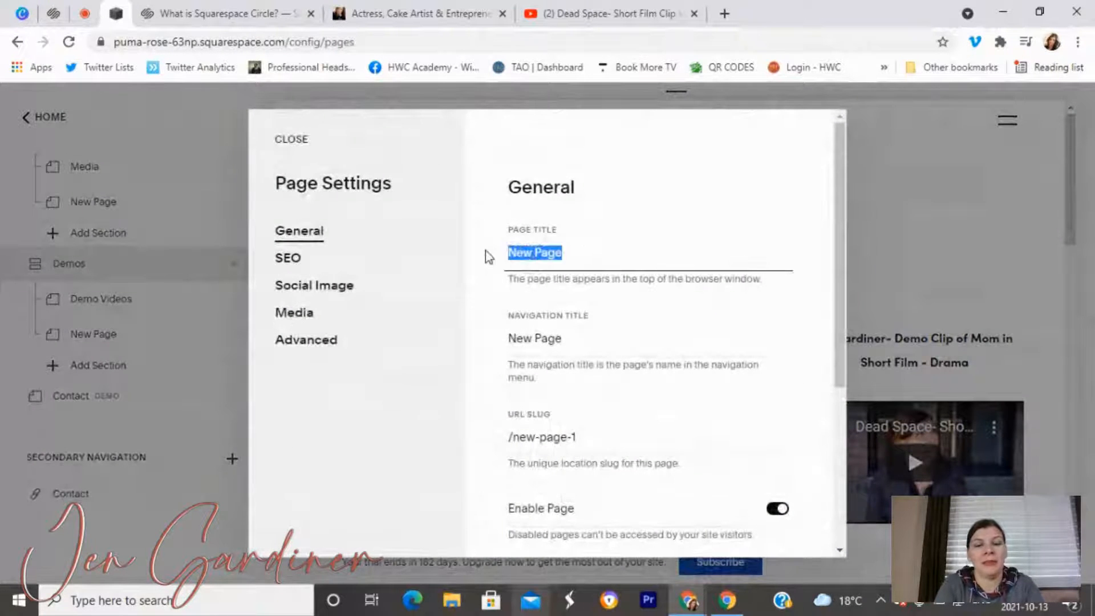
type("A")
type("nal Info")
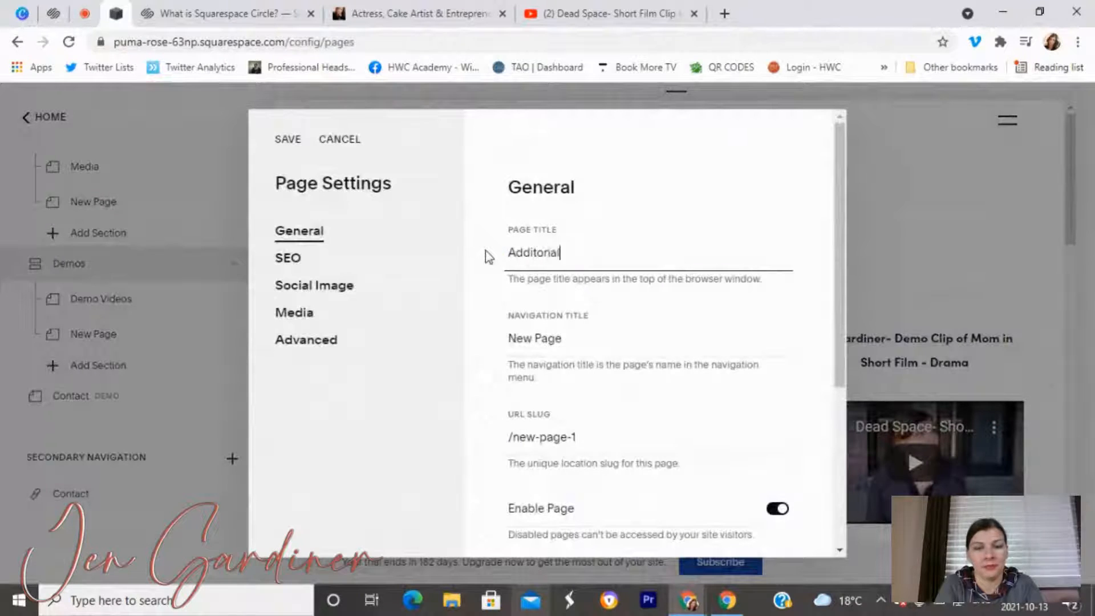
key("BackSpace")
key("BackSpace")
type("fo & res")
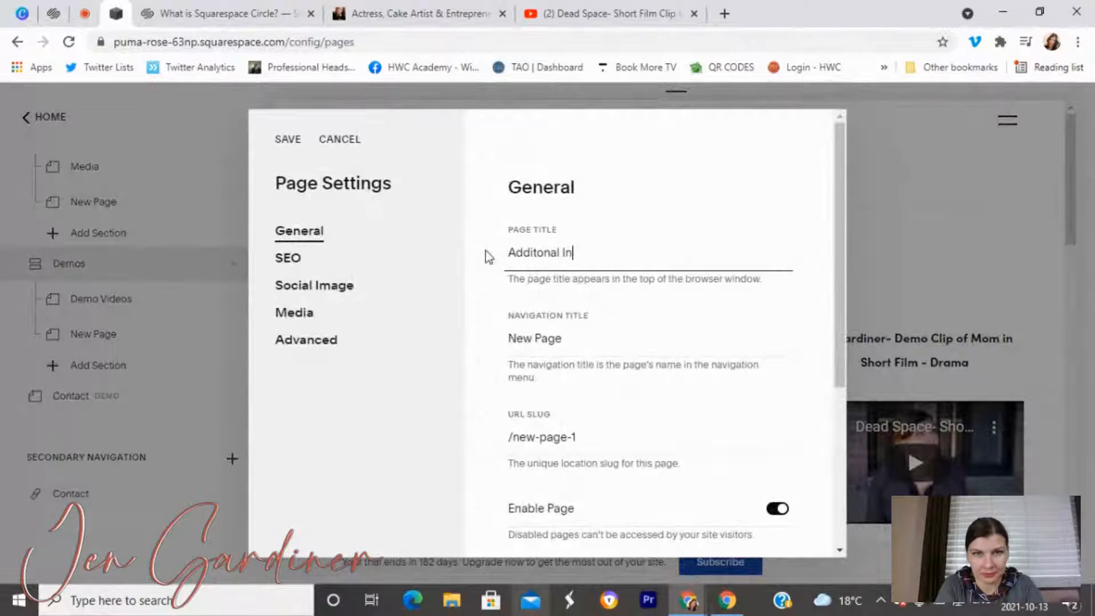
type("ume")
key("BackSpace")
key("BackSpace")
key("BackSpace")
key("BackSpace")
key("BackSpace")
key("BackSpace")
type("Resume")
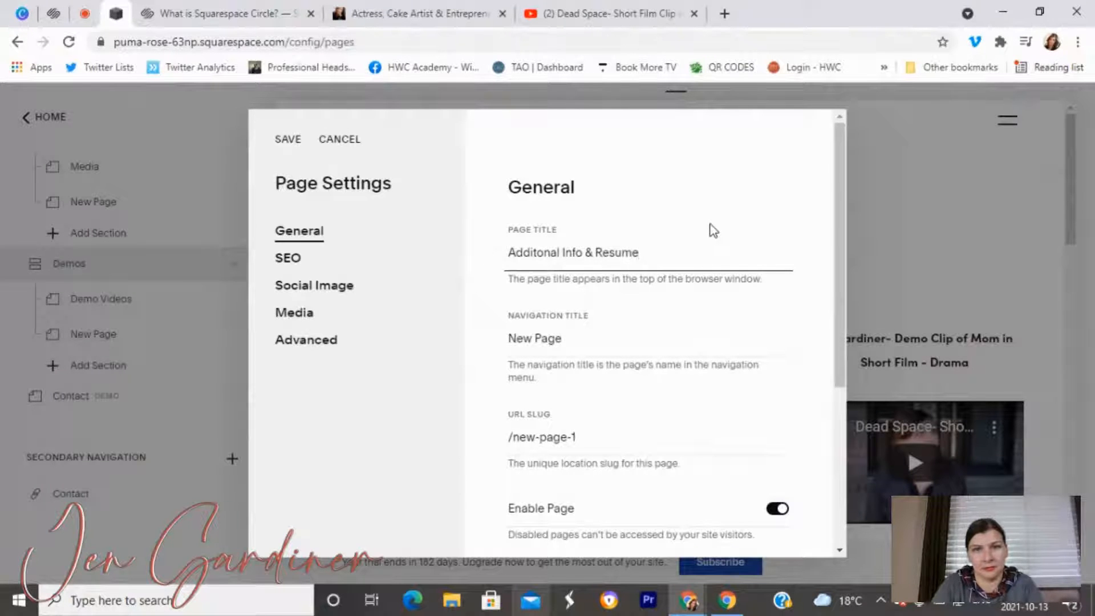
Use the title as Navigation Title and slug additonal-info-resume, save, and open the page.
key("ctrl+a")
key("ctrl+c")
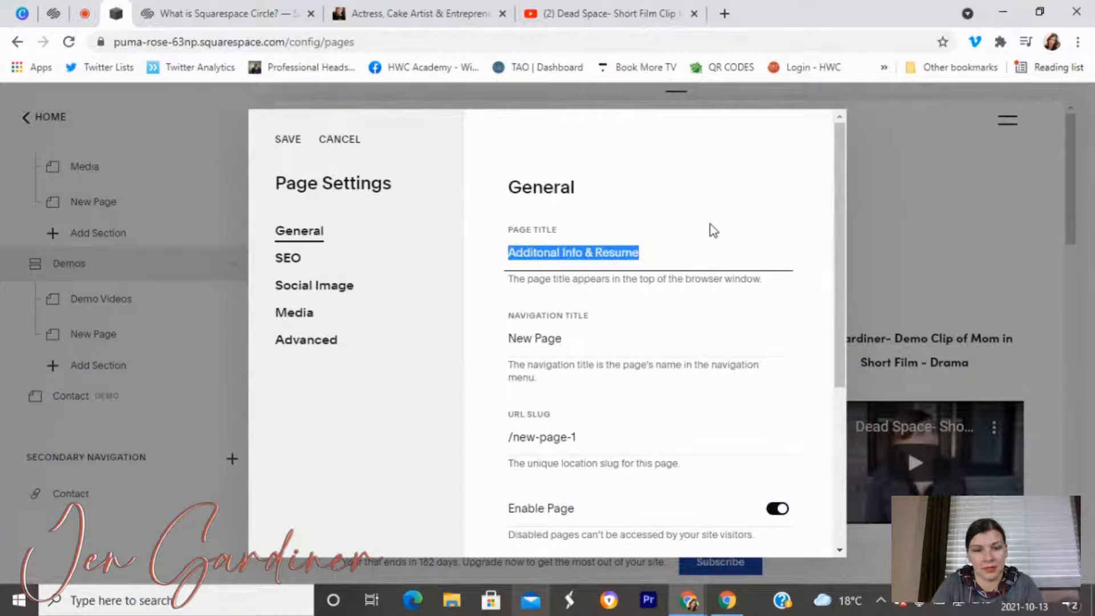
left_click_drag(579, 340, 462, 337)
key("ctrl+v")
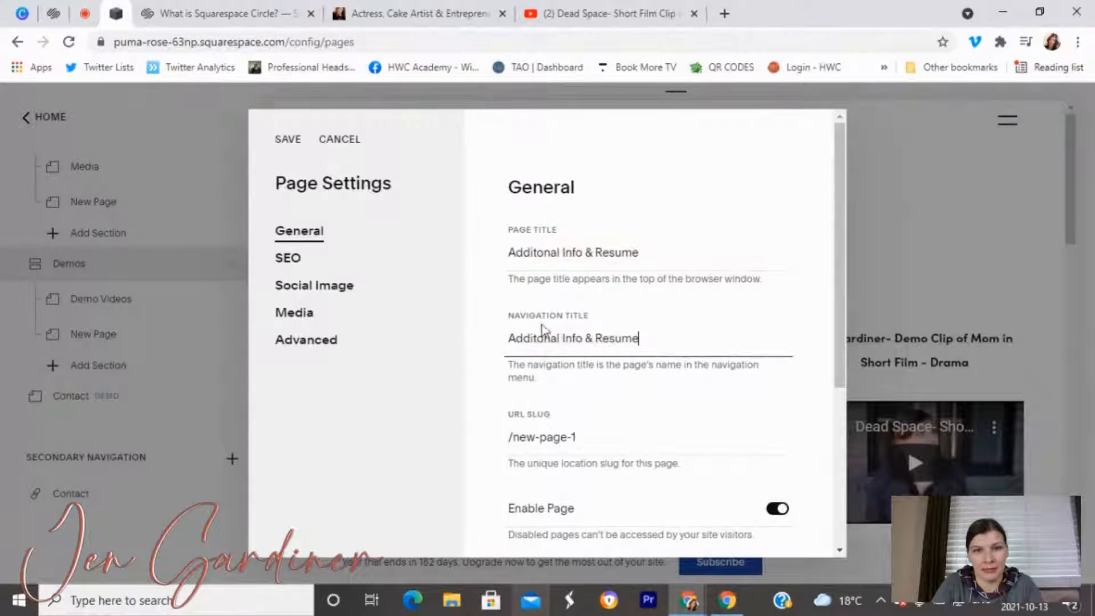
left_click_drag(577, 437, 516, 431)
type("additonal-info-resume")
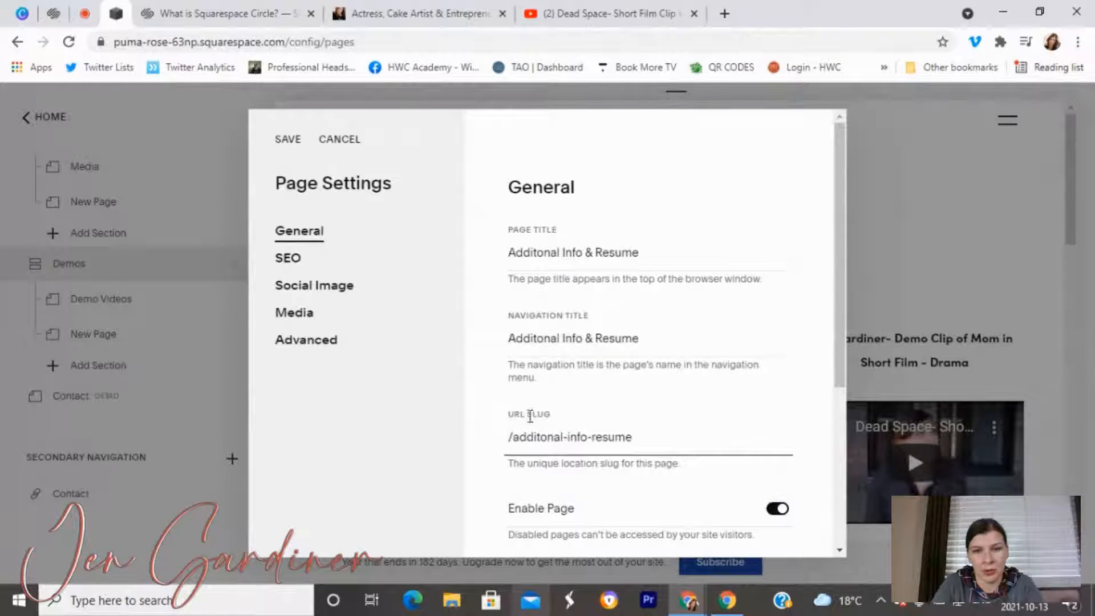
left_click(286, 143)
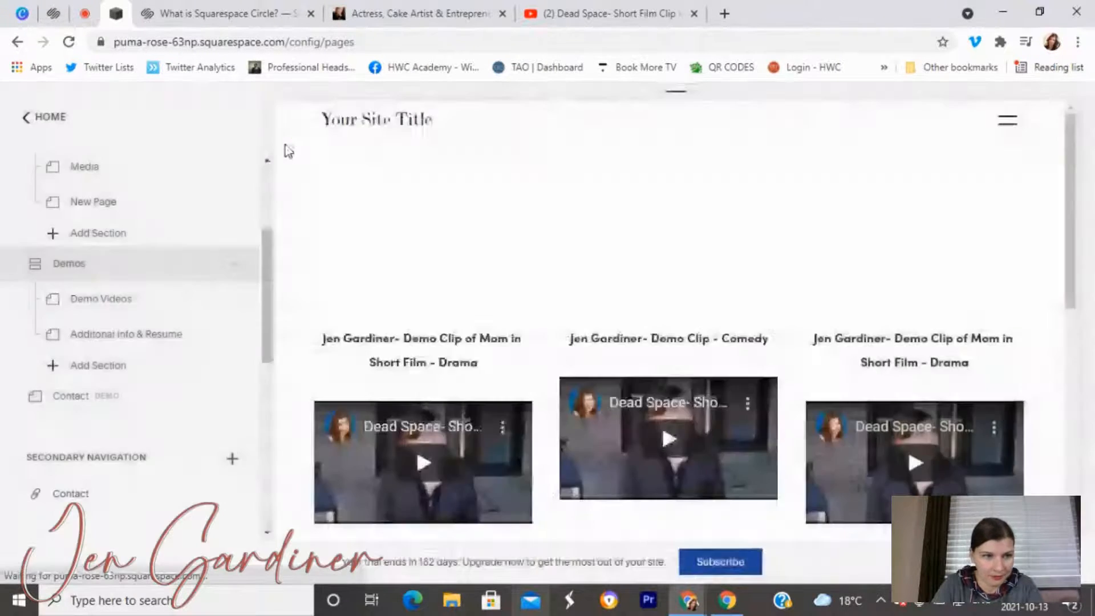
left_click(159, 339)
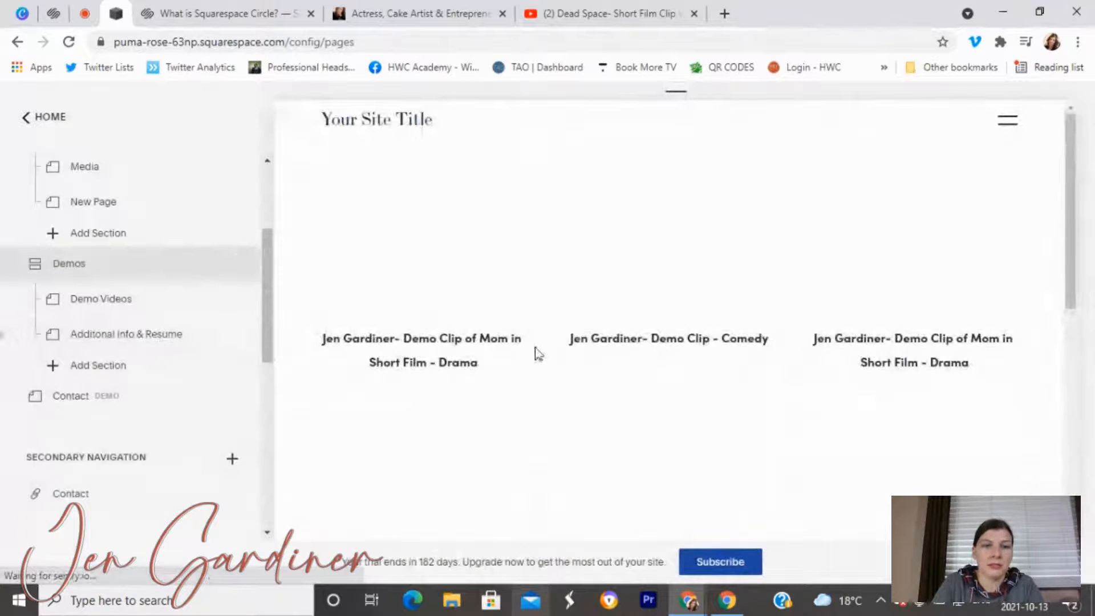
scroll(537, 359, "down", 4)
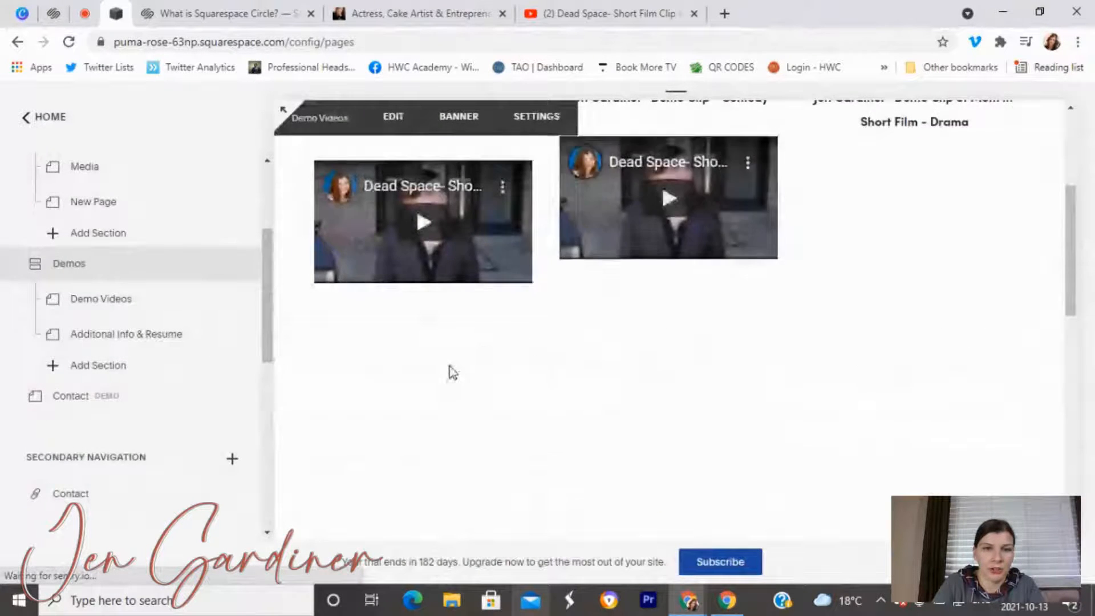
scroll(448, 376, "down", 2)
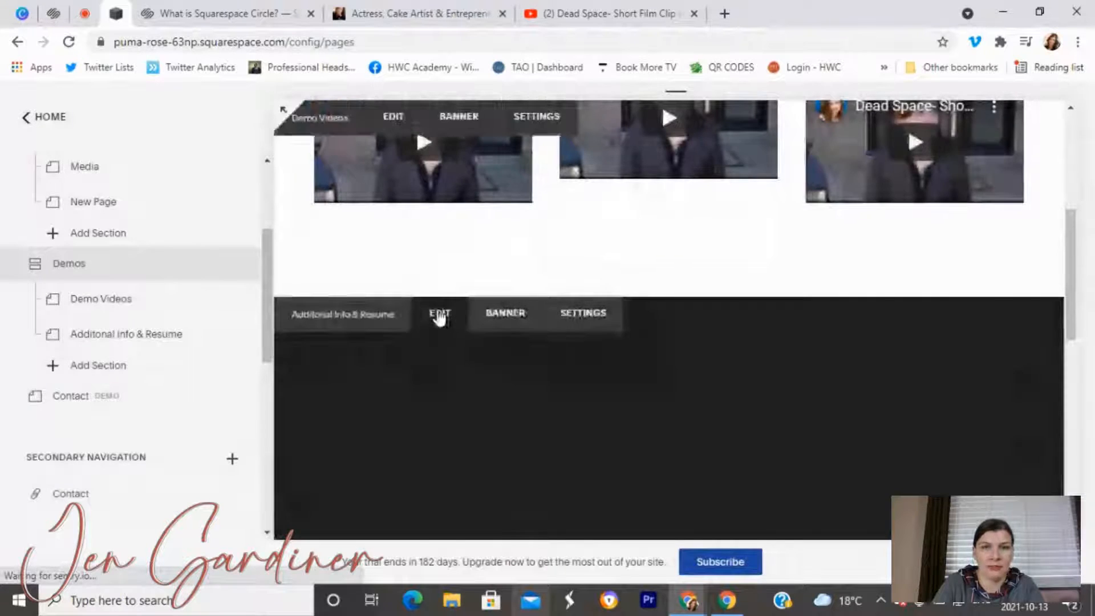
Type 'Fully Vaccinated' and 'Link full resume can be found here' as two lines, selecting 'here'.
left_click(439, 315)
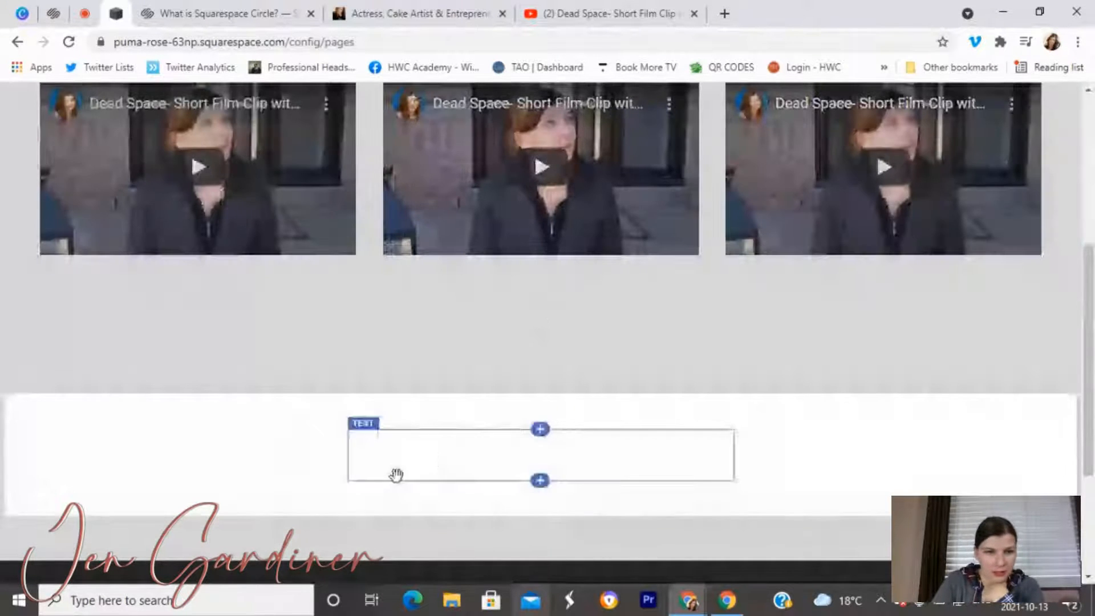
left_click(397, 470)
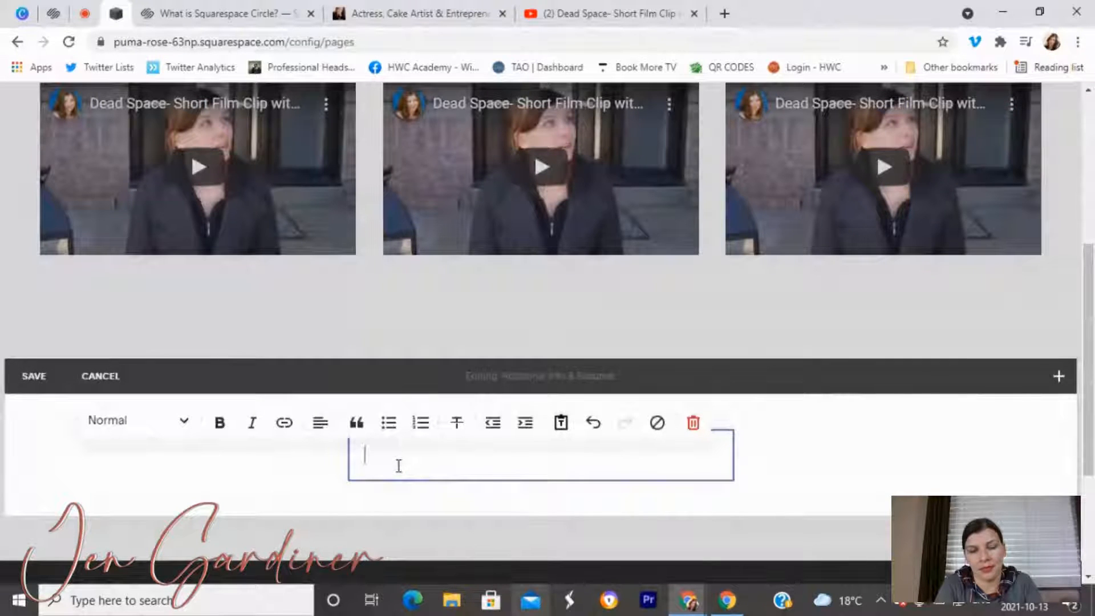
type("Fully")
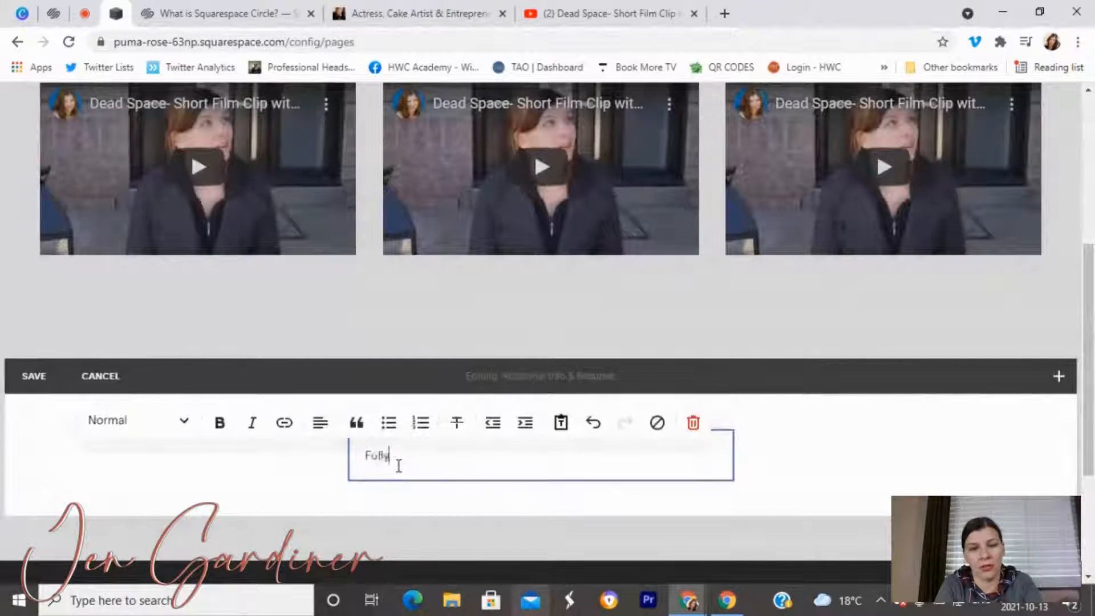
type(" Vaccinated")
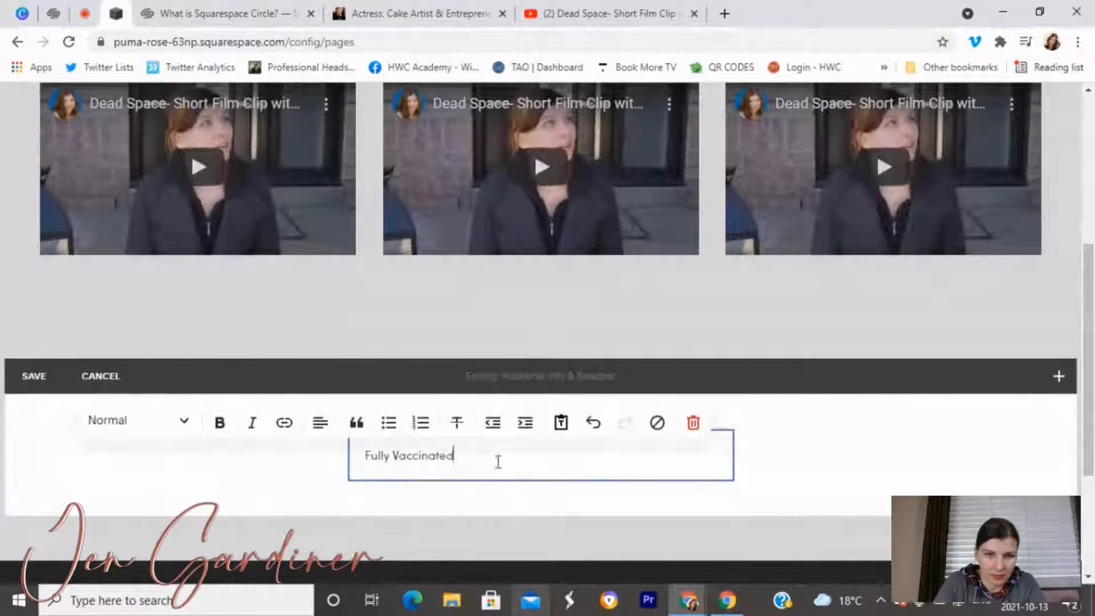
key("Return")
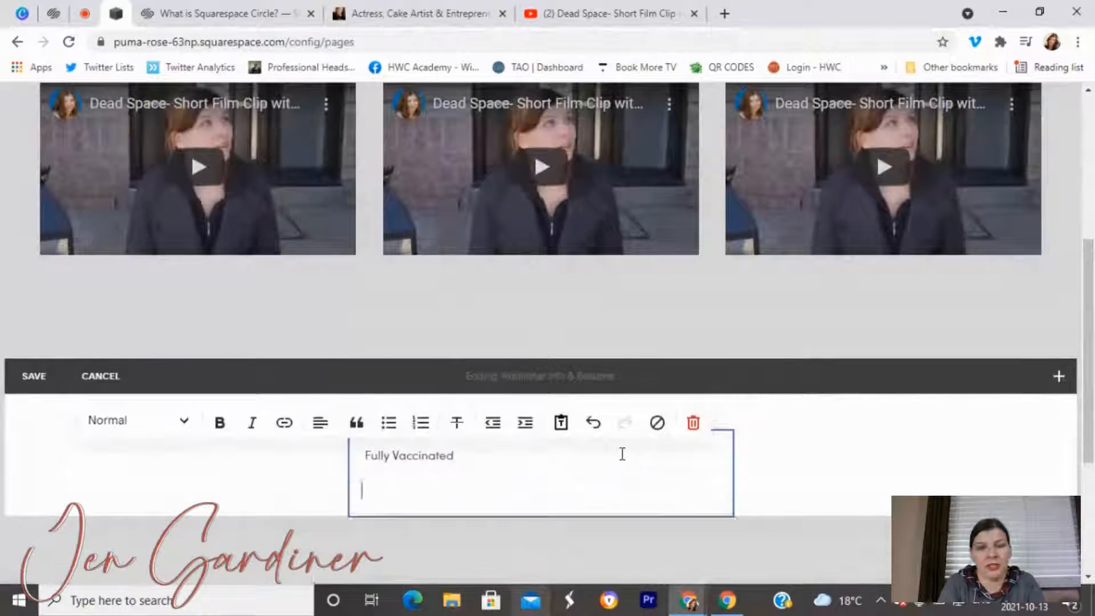
type("Link to")
key("BackSpace")
key("BackSpace")
key("BackSpace")
key("BackSpace")
key("BackSpace")
key("BackSpace")
key("BackSpace")
type("Link full resume")
key("BackSpace")
key("BackSpace")
key("BackSpace")
type("me")
key("BackSpace")
key("BackSpace")
key("BackSpace")
key("BackSpace")
type("esume can be found here")
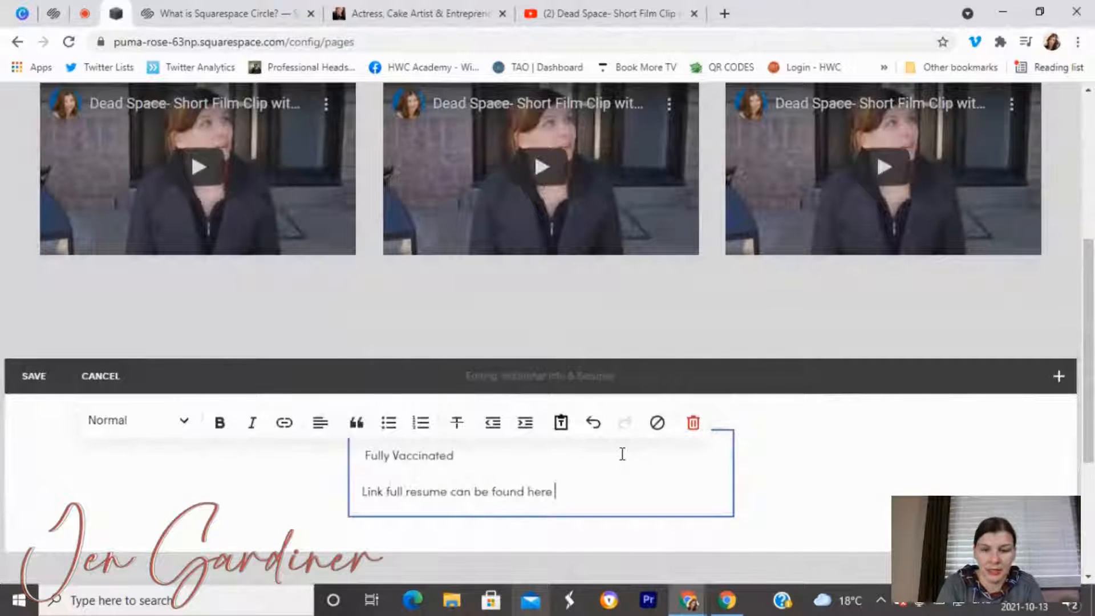
left_click_drag(556, 492, 528, 494)
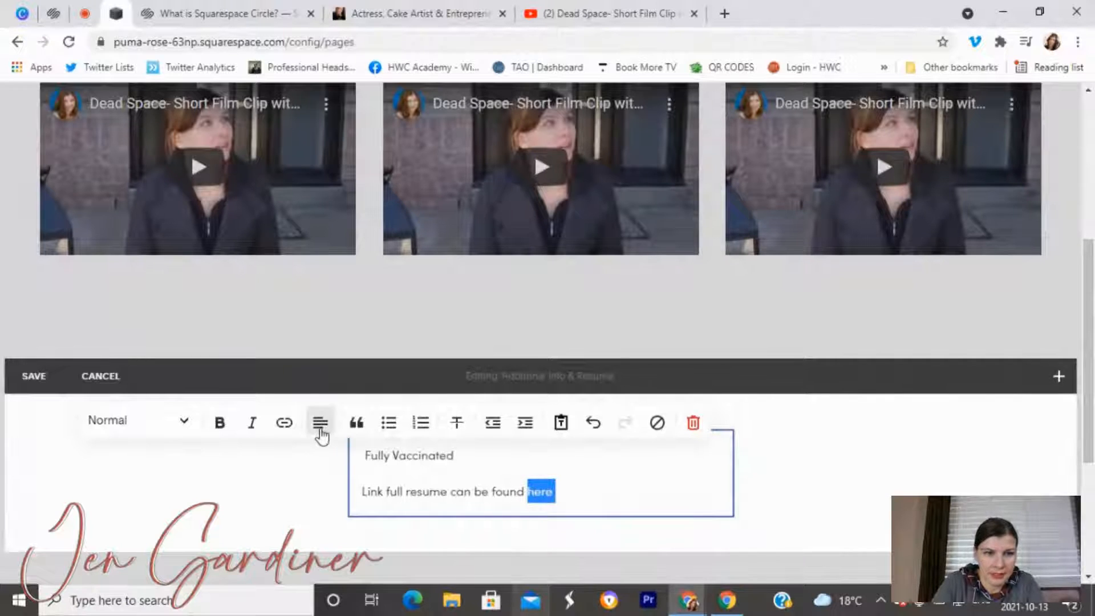
Link the word 'here' to the YouTube clip's web address.
left_click(283, 425)
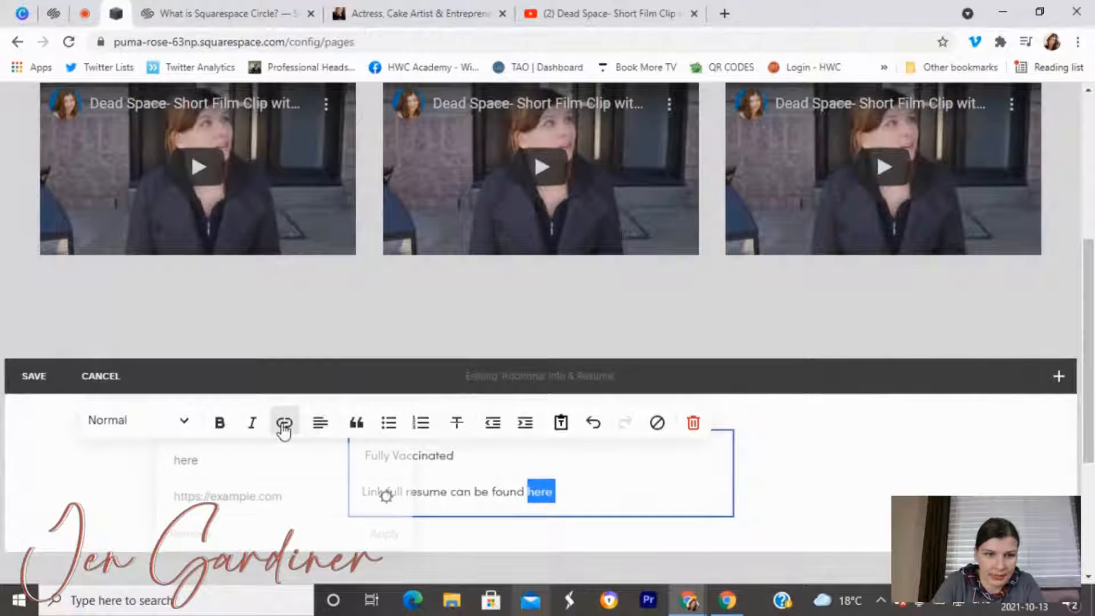
left_click(257, 497)
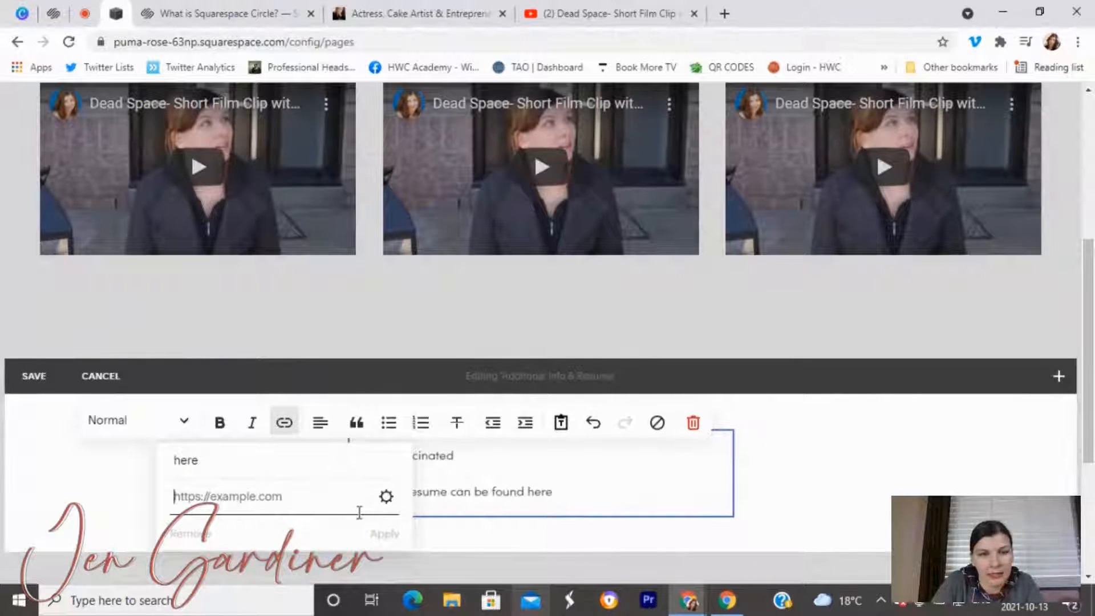
key("ctrl+v")
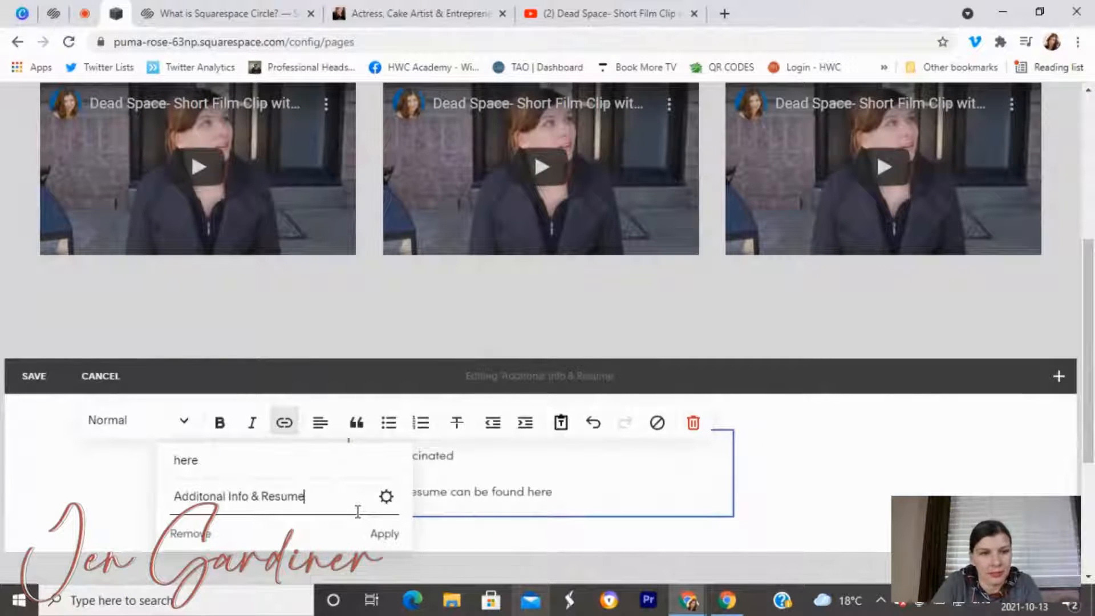
left_click(386, 497)
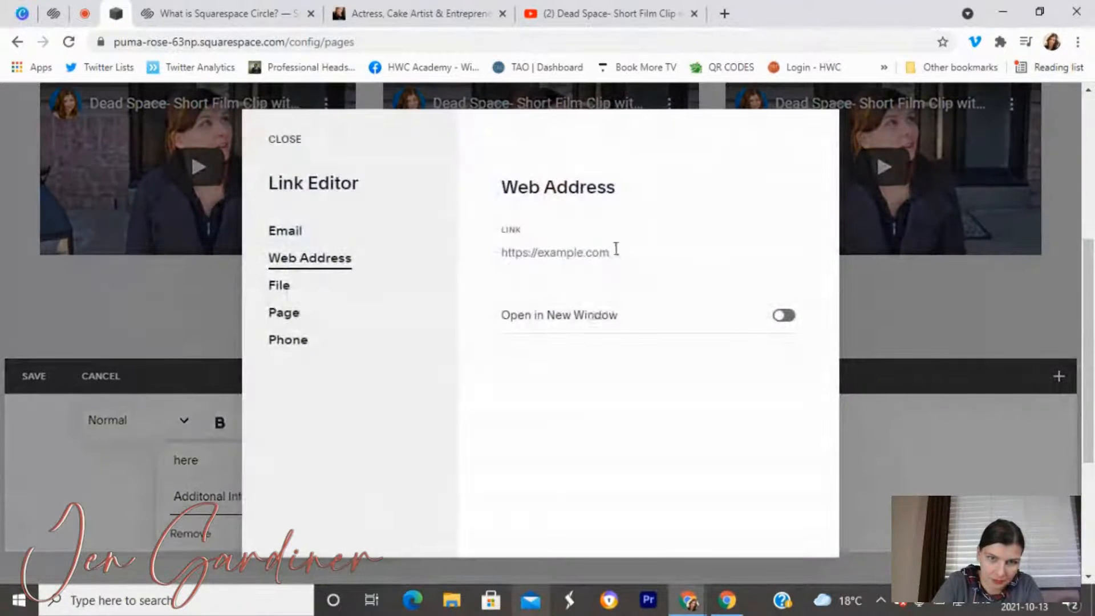
left_click(570, 13)
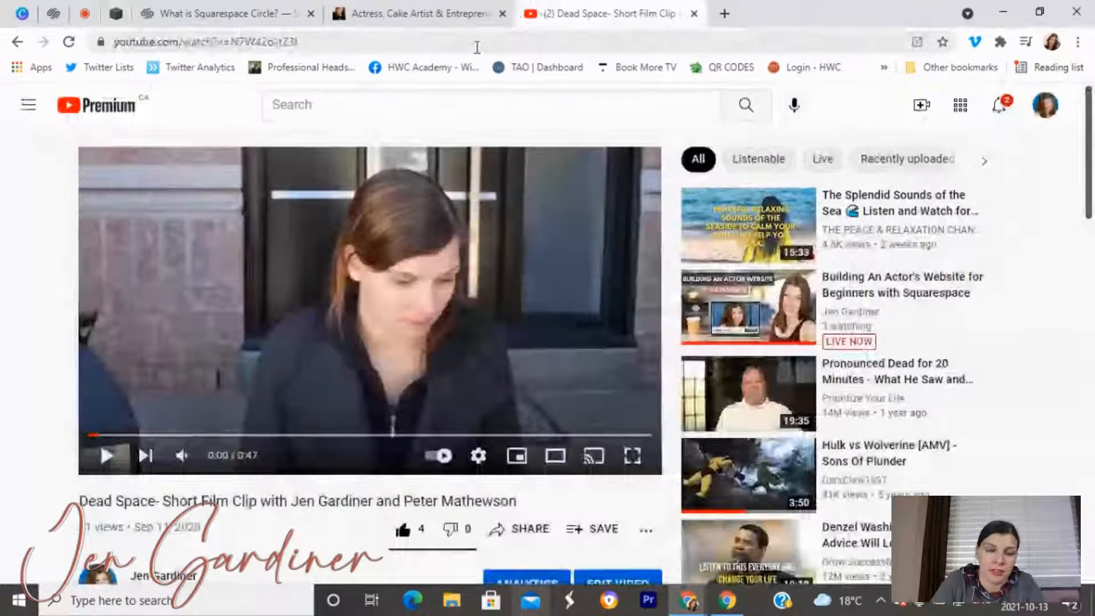
left_click(476, 44)
key("ctrl+c")
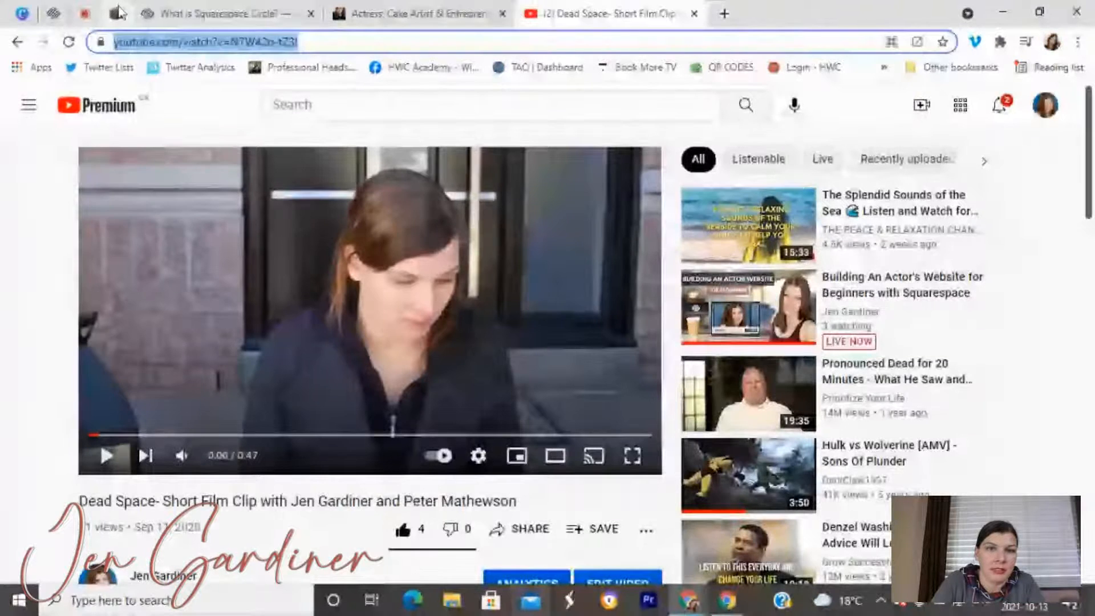
left_click(117, 13)
key("ctrl+v")
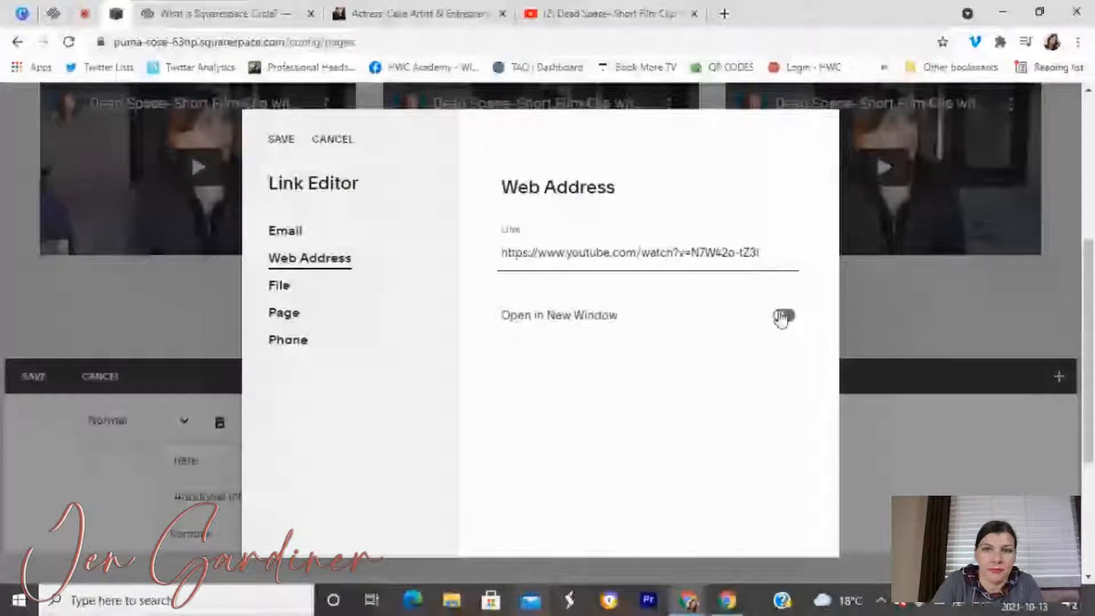
left_click(281, 139)
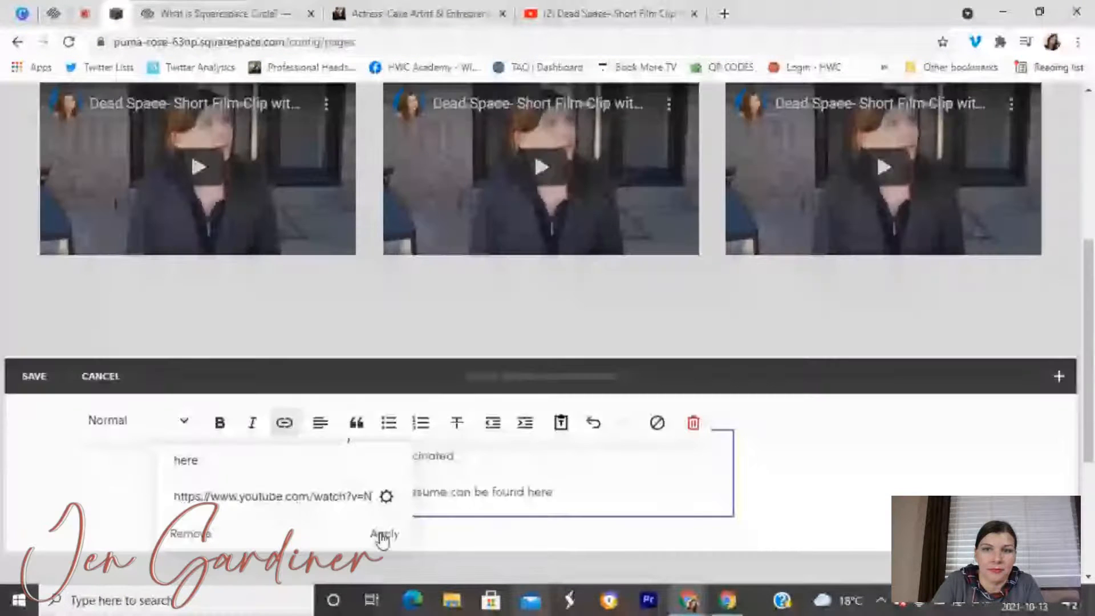
left_click(382, 536)
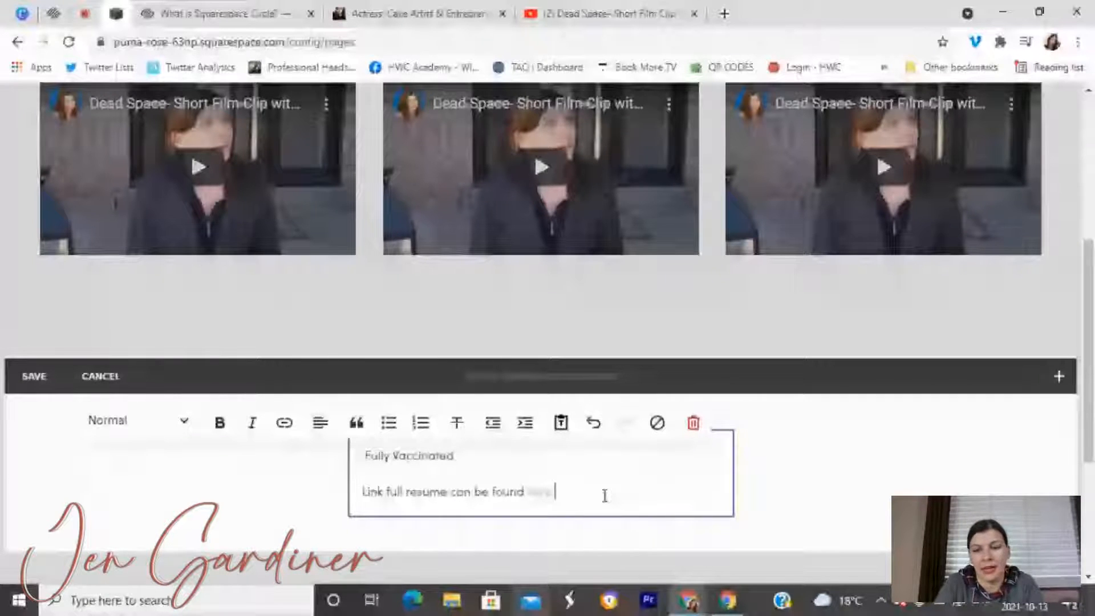
Add a 'Full current passport' line below the resume note and save the text block.
key("Return")
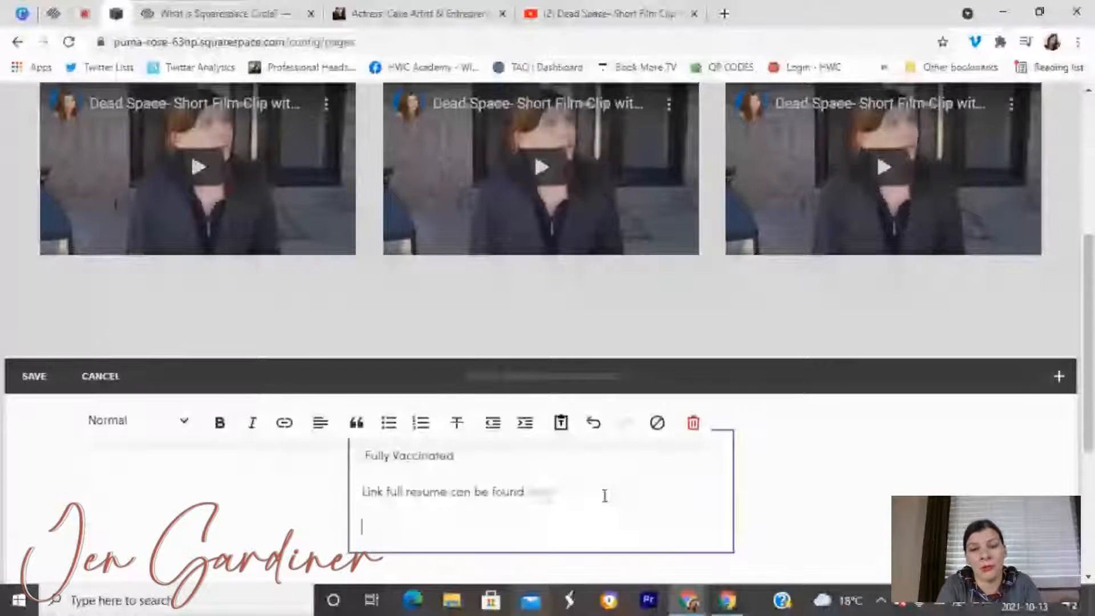
type("Full current passport")
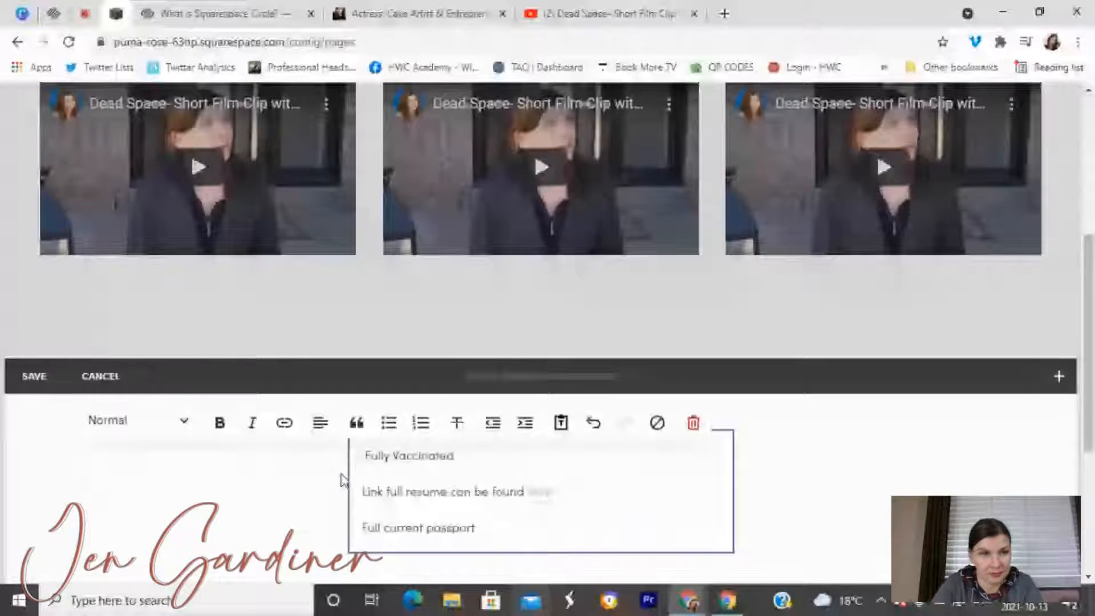
left_click(35, 376)
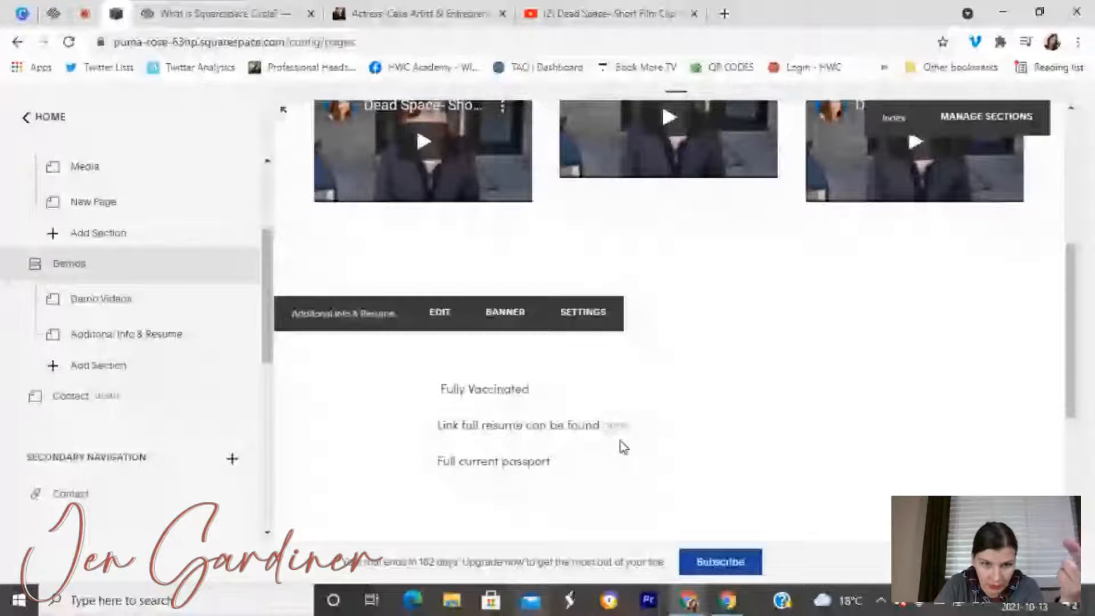
Add a Heading 2 text block, 'Additional Info About' plus the actress's name, above the notes.
scroll(606, 457, "up", 5)
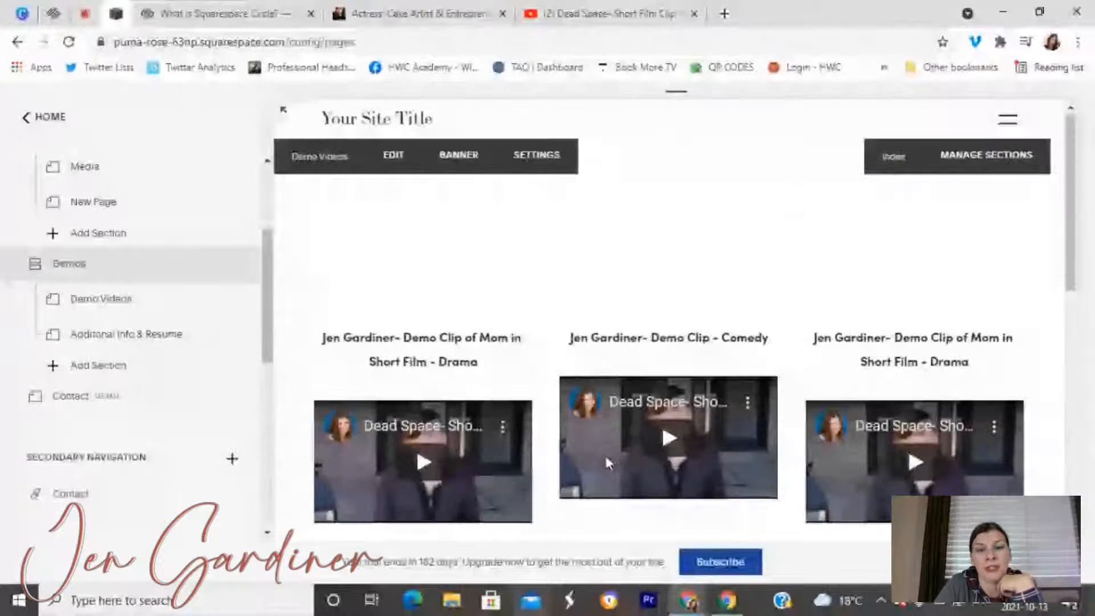
scroll(604, 453, "down", 5)
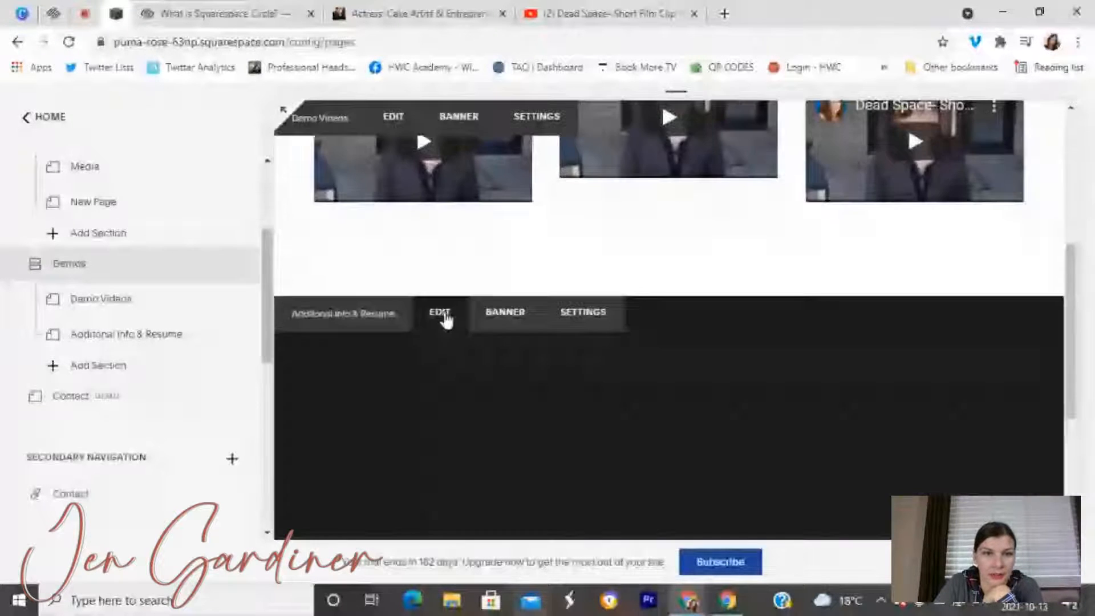
left_click(445, 316)
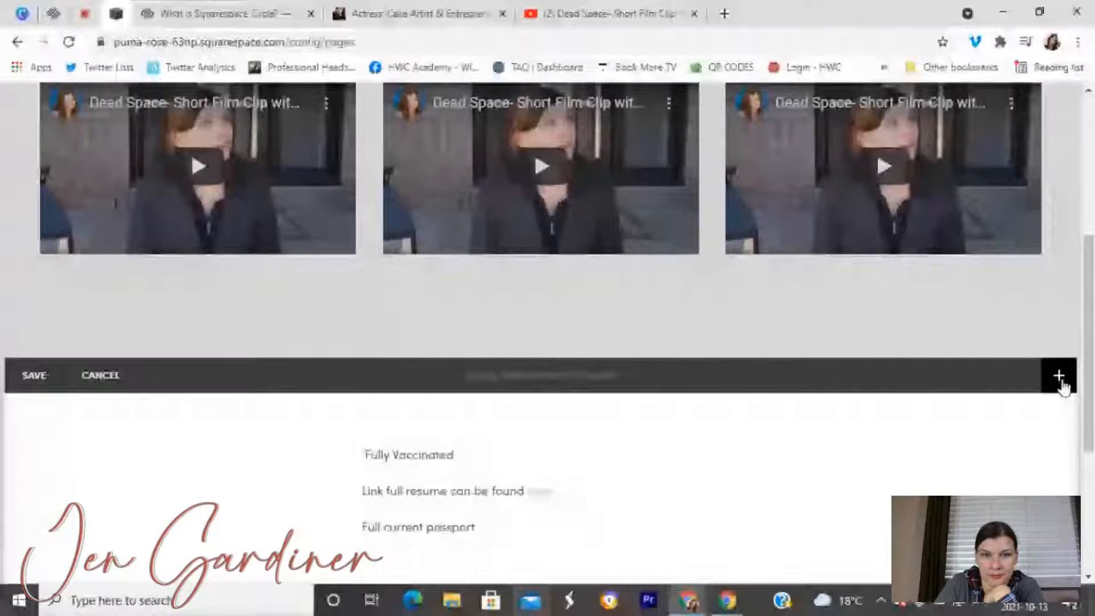
left_click(1059, 377)
left_click_drag(809, 450, 449, 429)
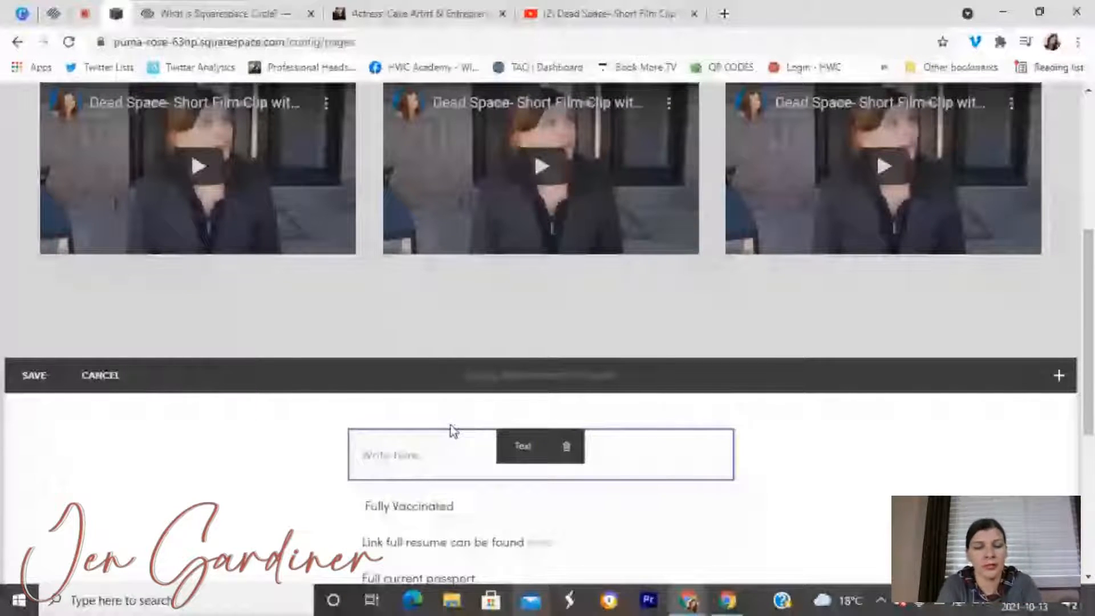
left_click(440, 447)
type("Add")
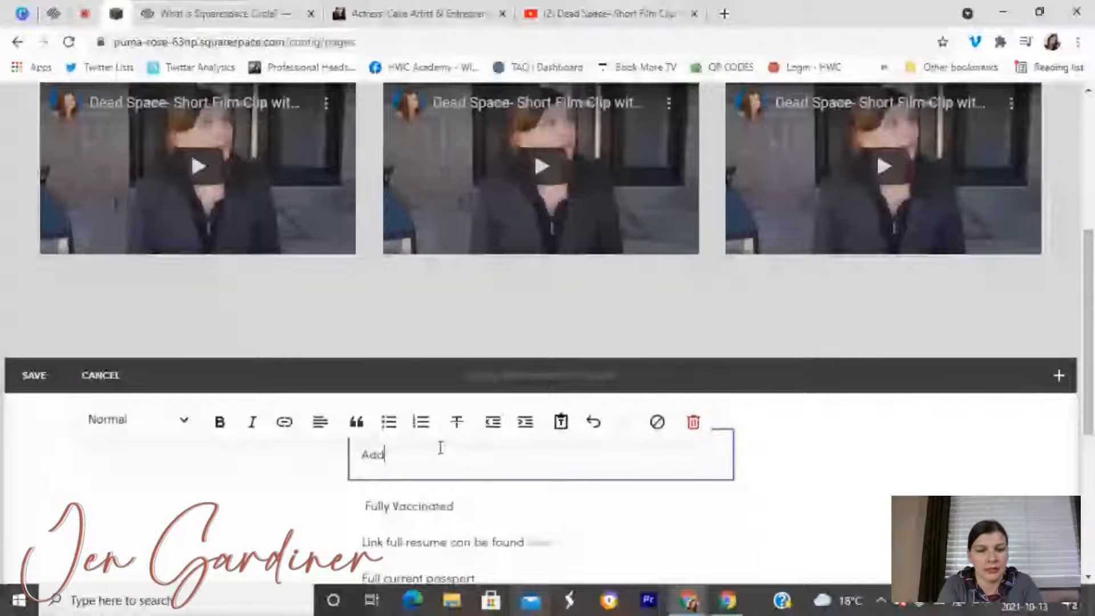
type("itional Info")
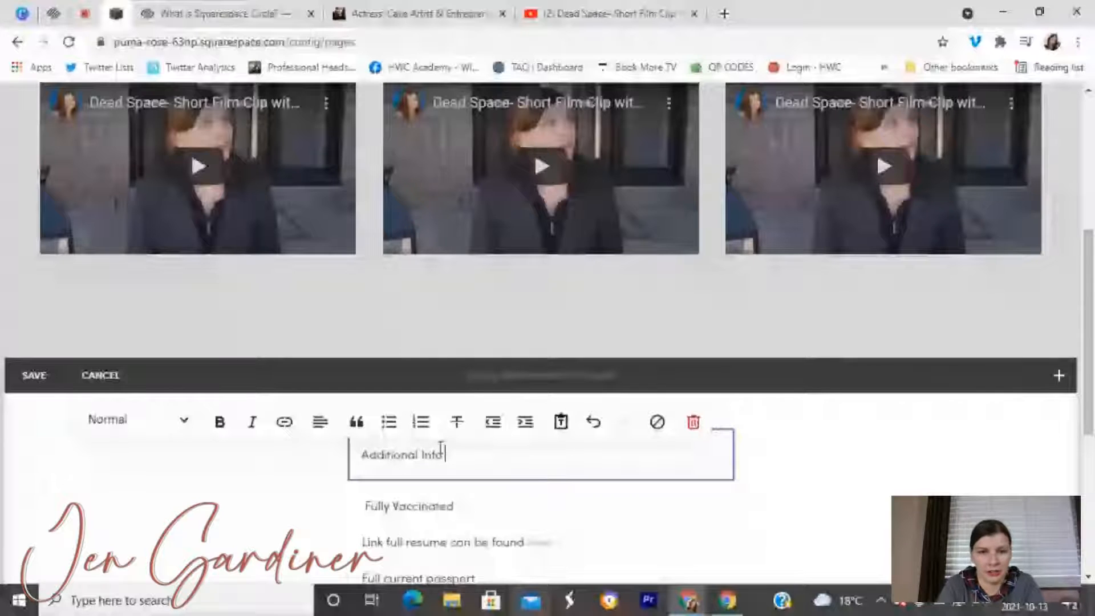
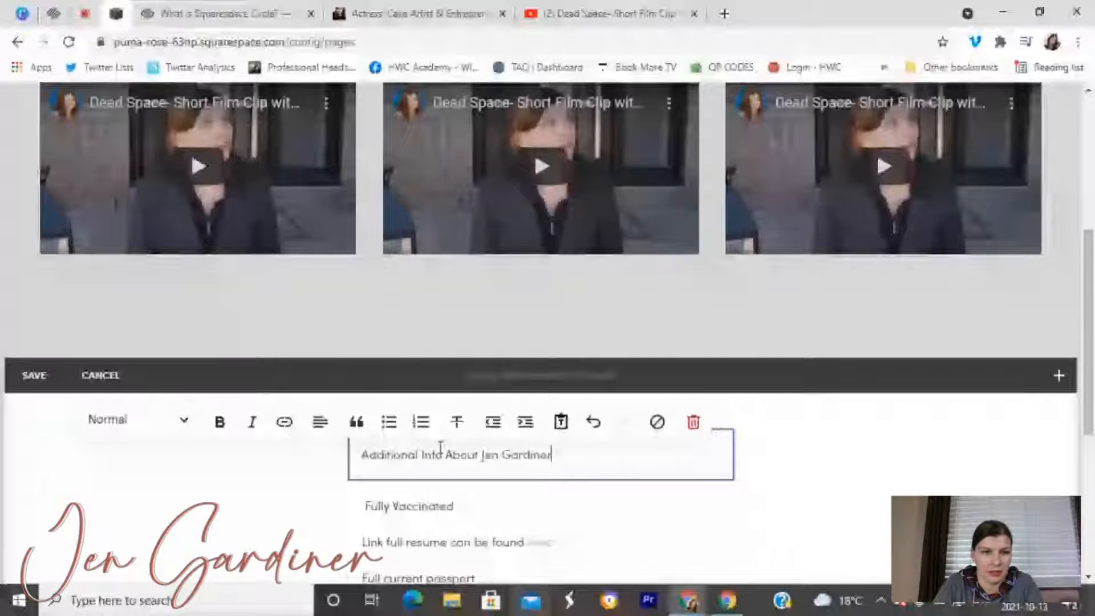
triple_click(441, 451)
left_click(220, 421)
left_click(138, 420)
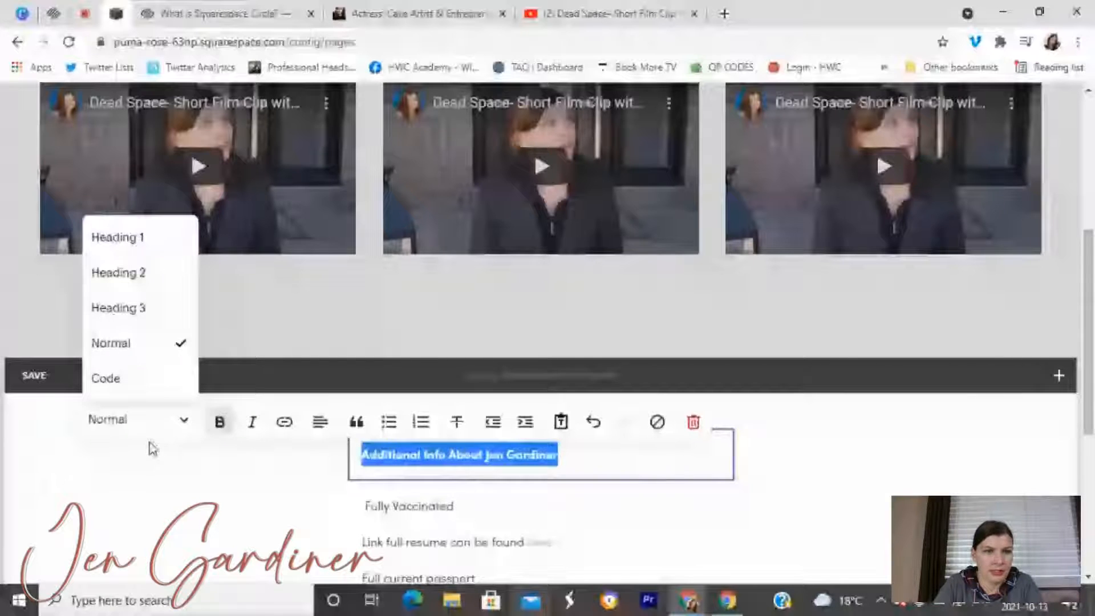
left_click(118, 273)
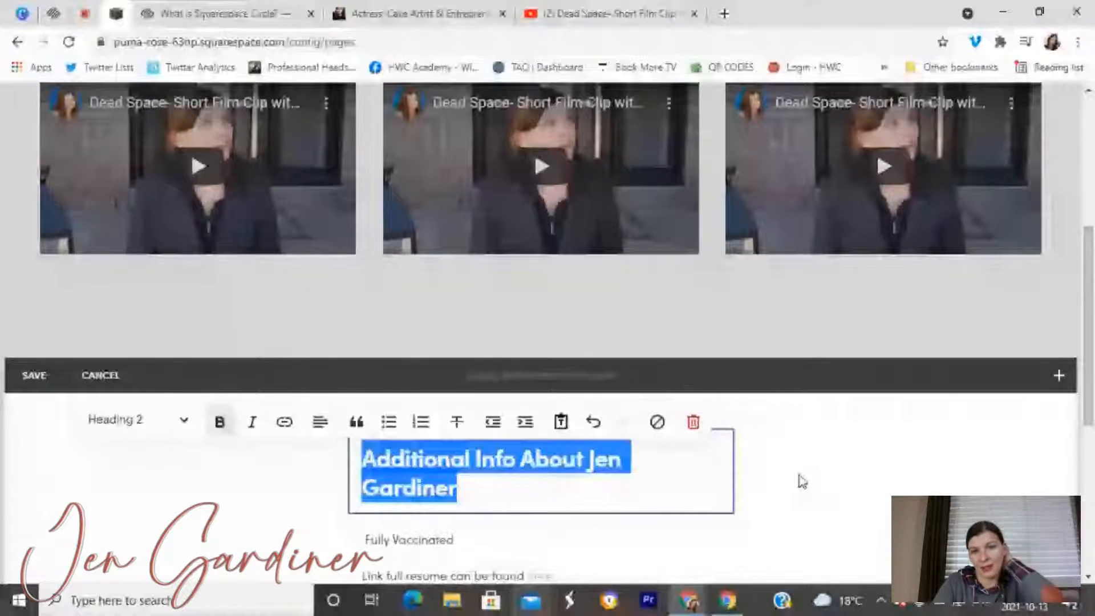
left_click(802, 482)
scroll(802, 482, "down", 4)
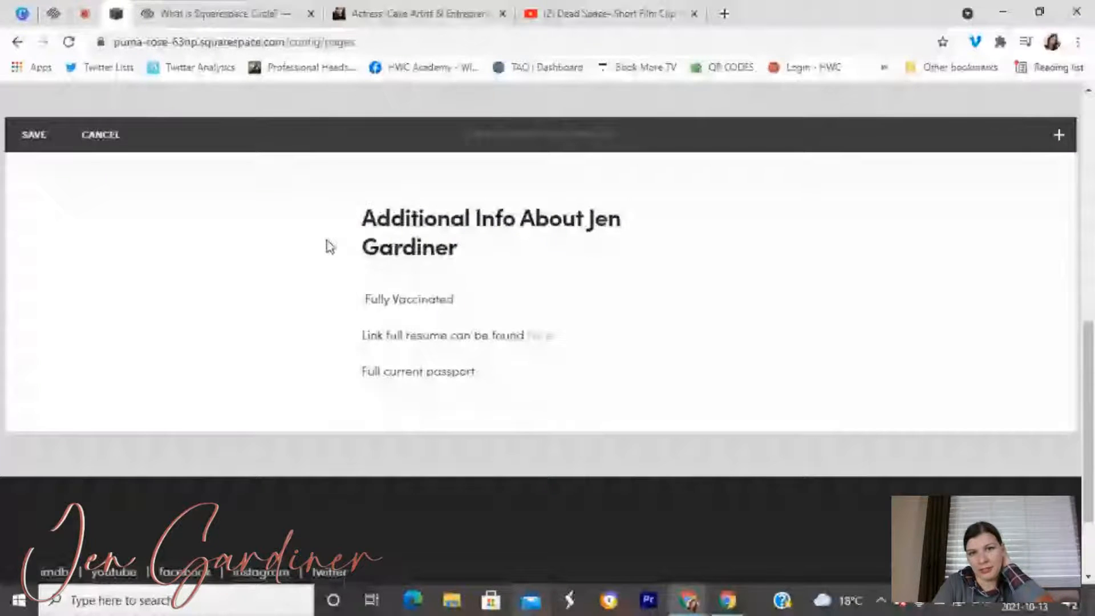
Save the section edits, then view the finished page in full-screen preview and exit.
left_click(389, 8)
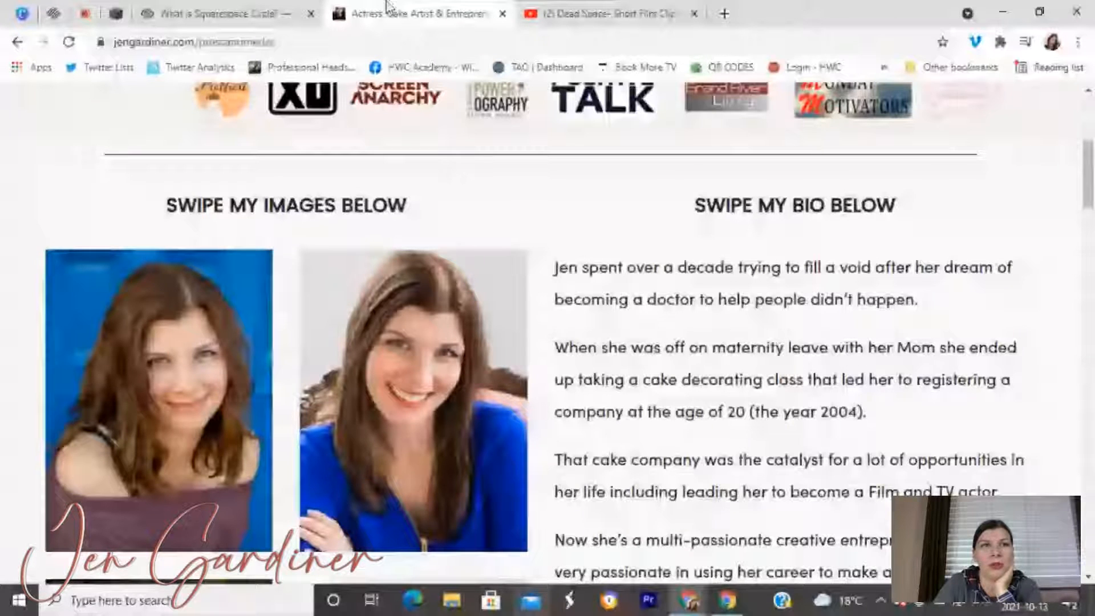
left_click(117, 14)
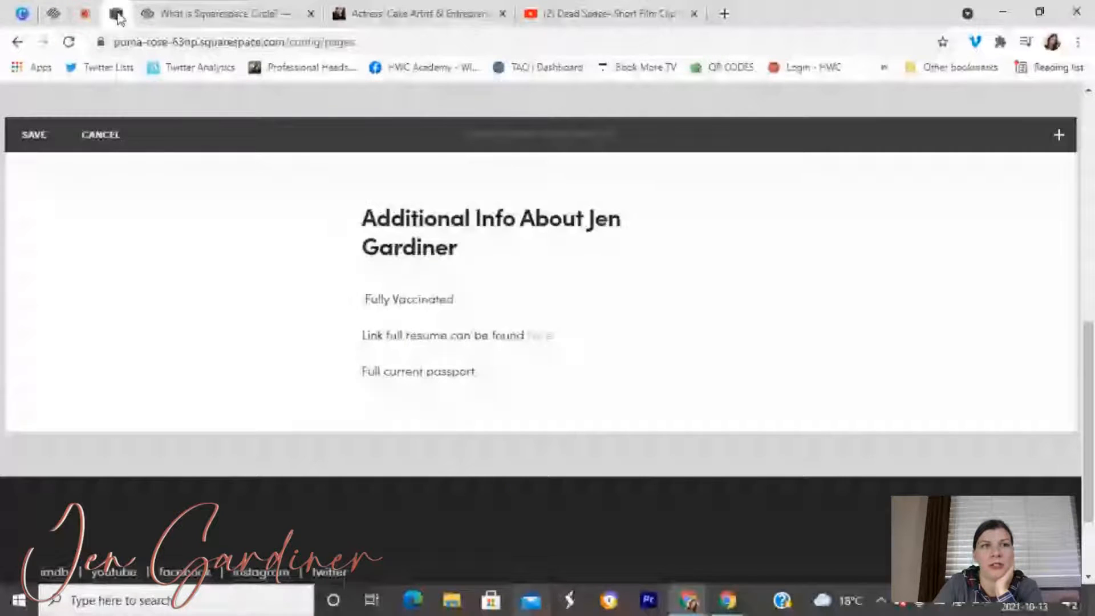
left_click(34, 134)
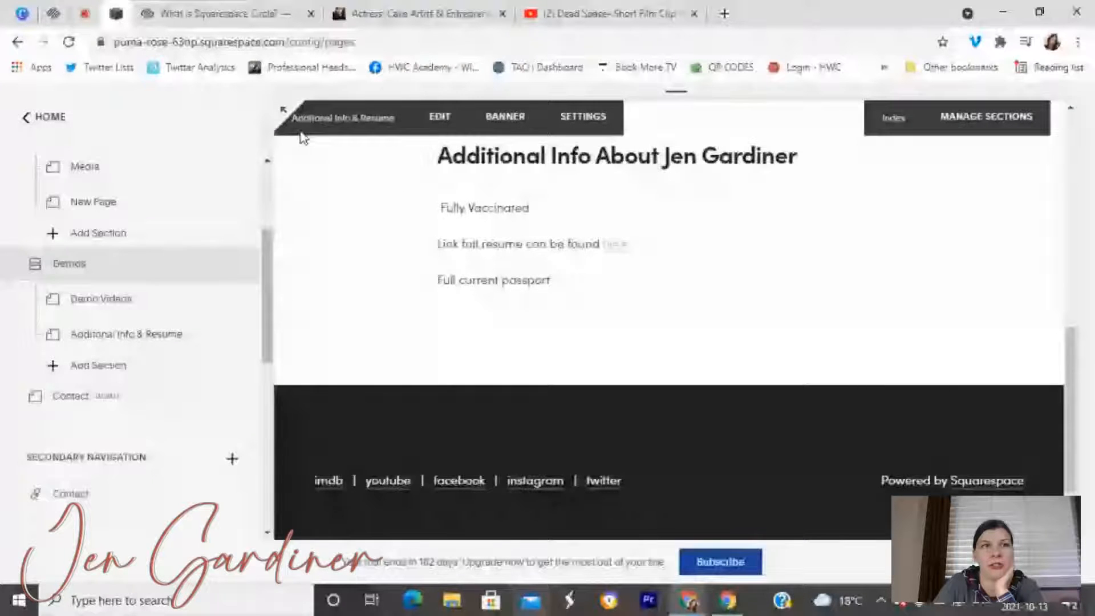
left_click(283, 110)
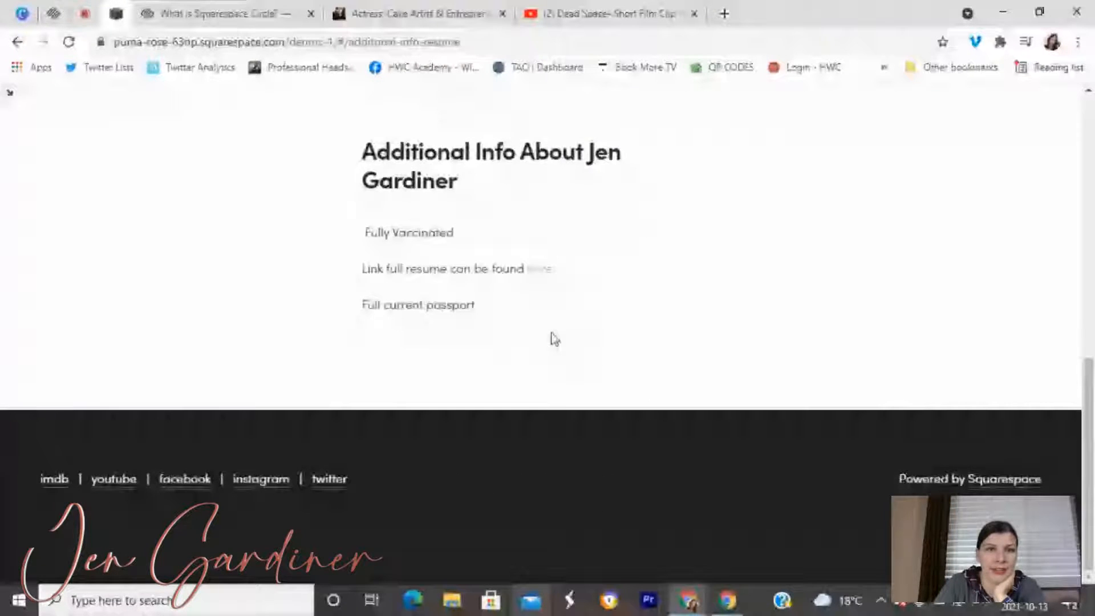
scroll(190, 204, "up", 4)
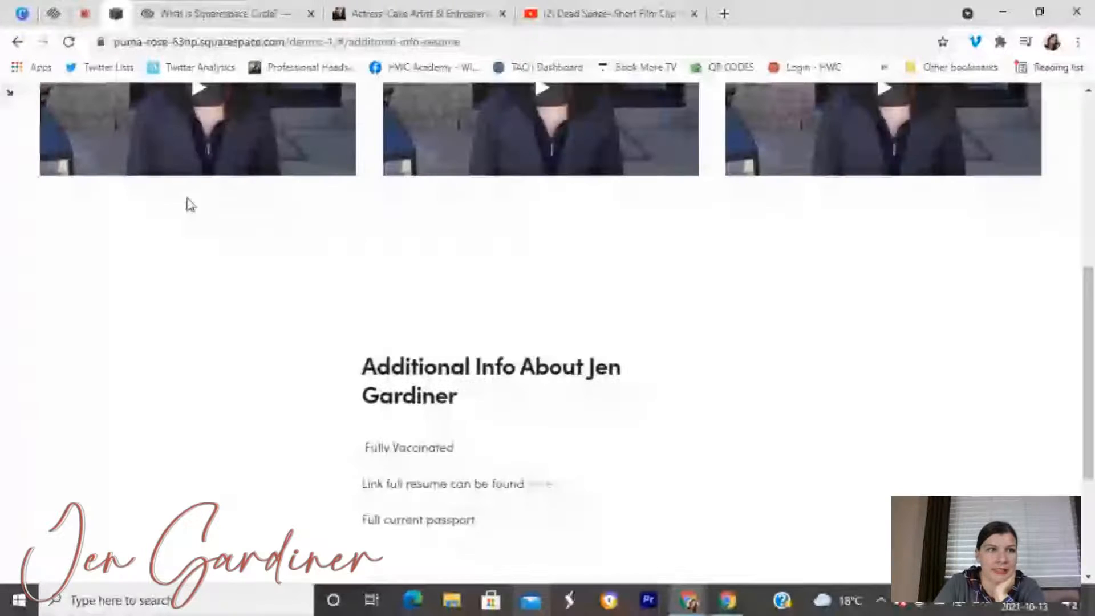
key("Escape")
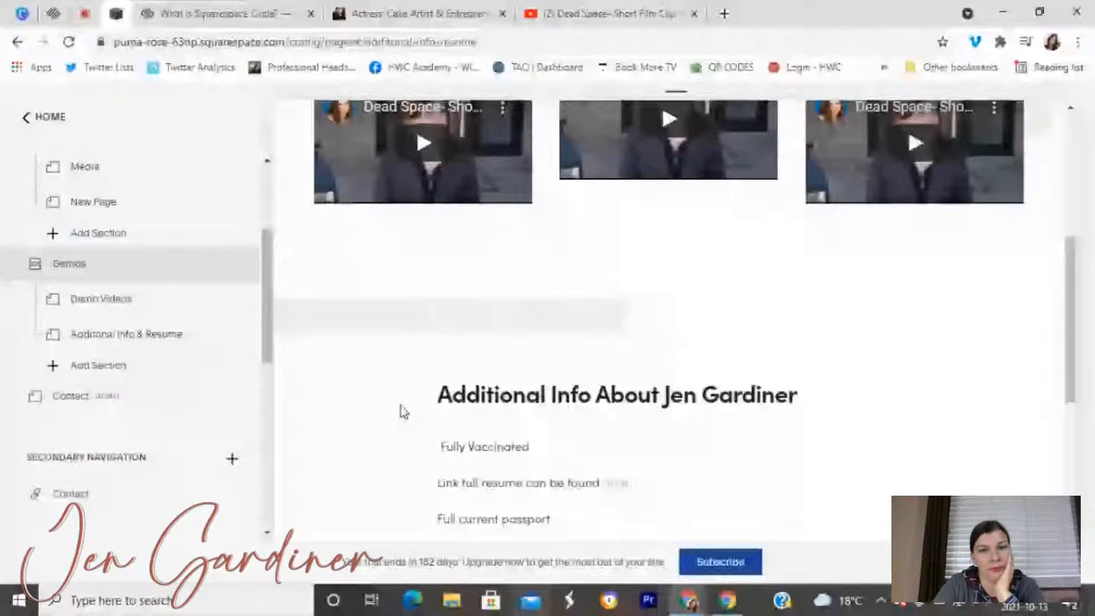
Open Design > Site Styles filtered to the Additional Info section's paragraph text.
left_click(44, 117)
scroll(728, 279, "down", 1)
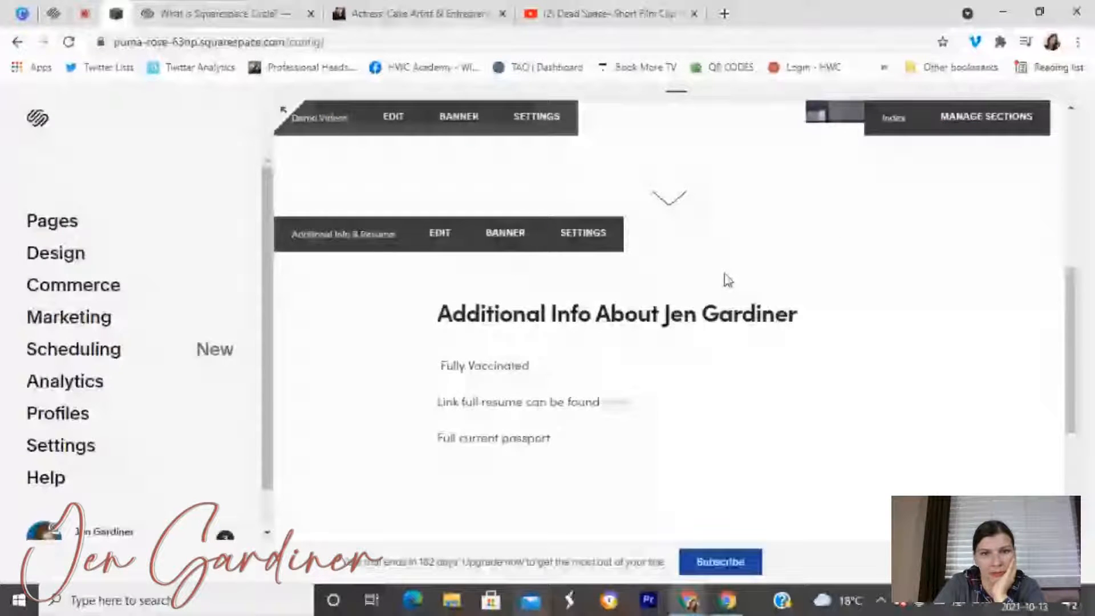
scroll(728, 279, "down", 1)
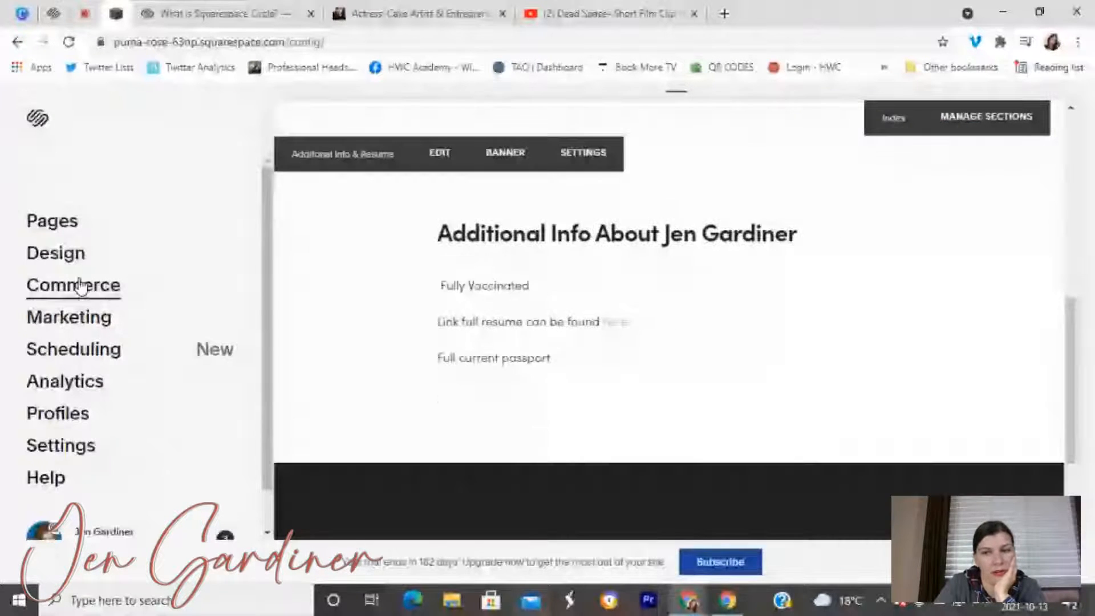
left_click(53, 251)
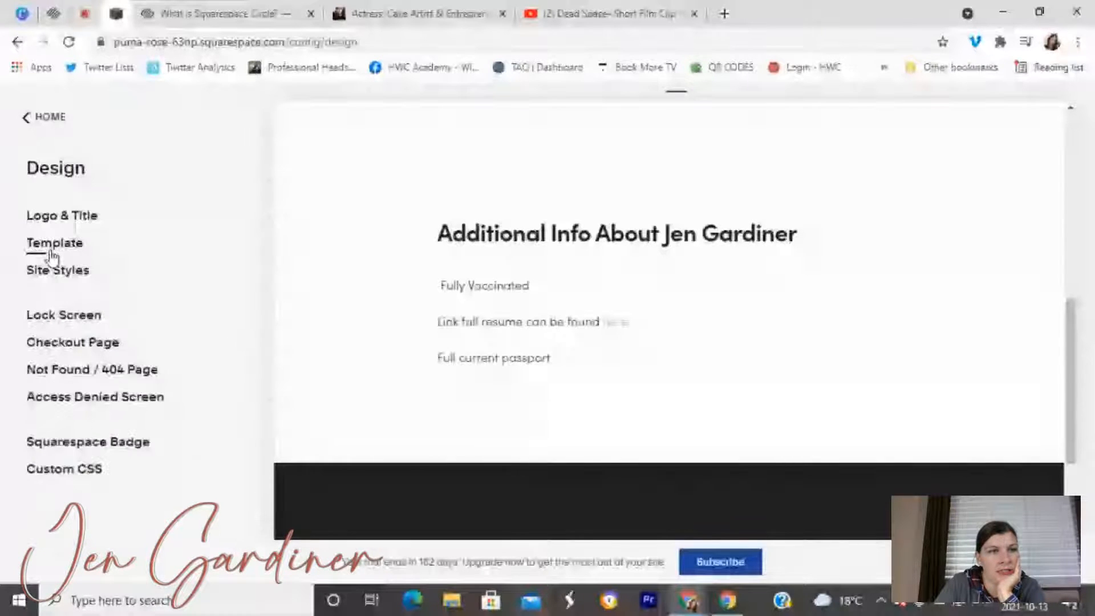
left_click(51, 269)
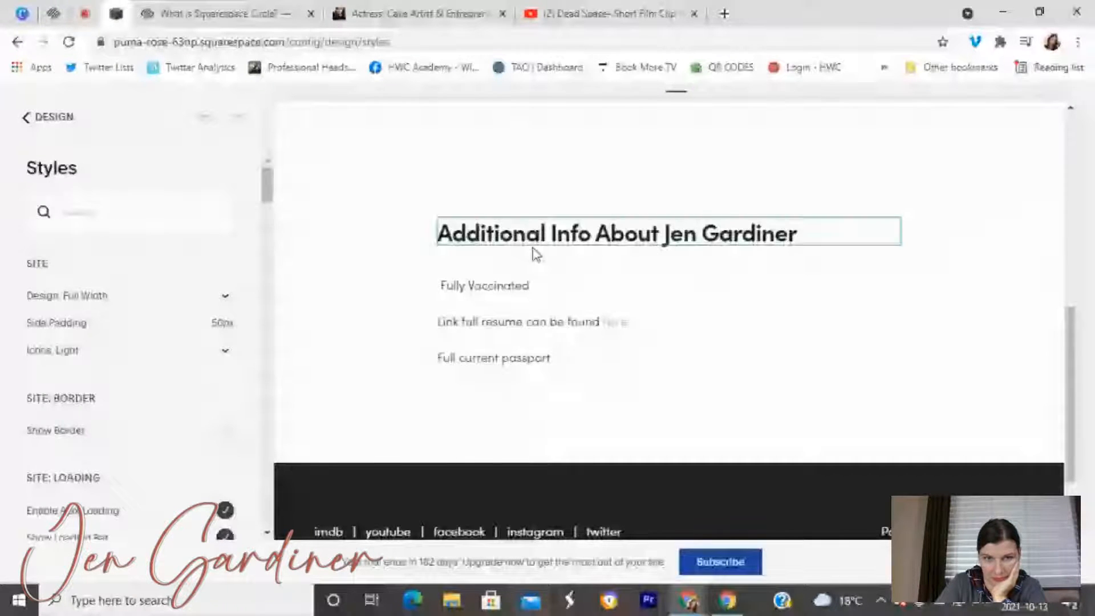
left_click(468, 290)
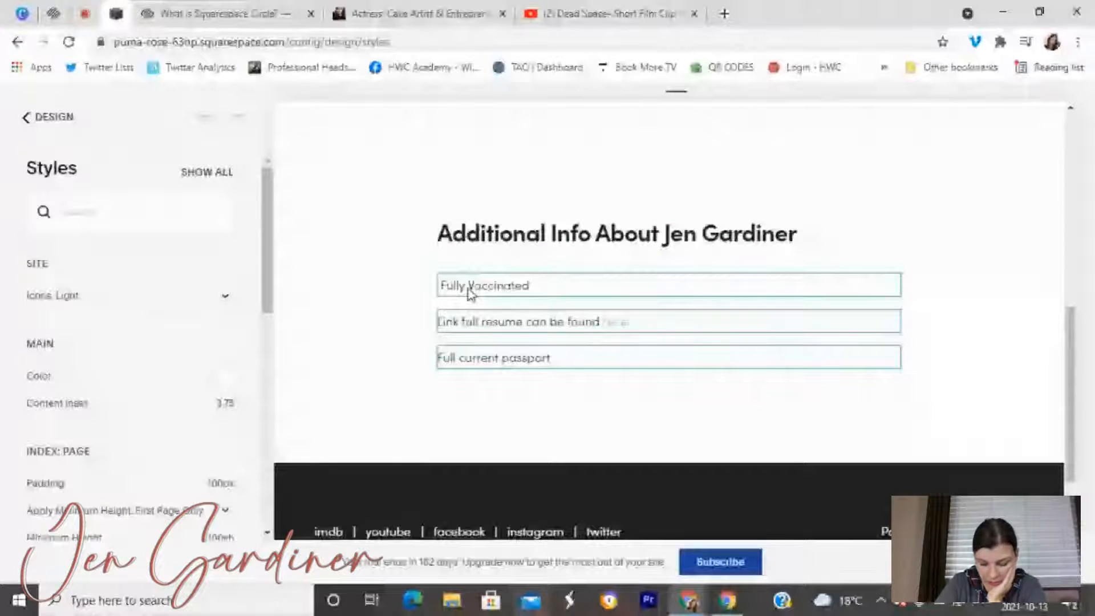
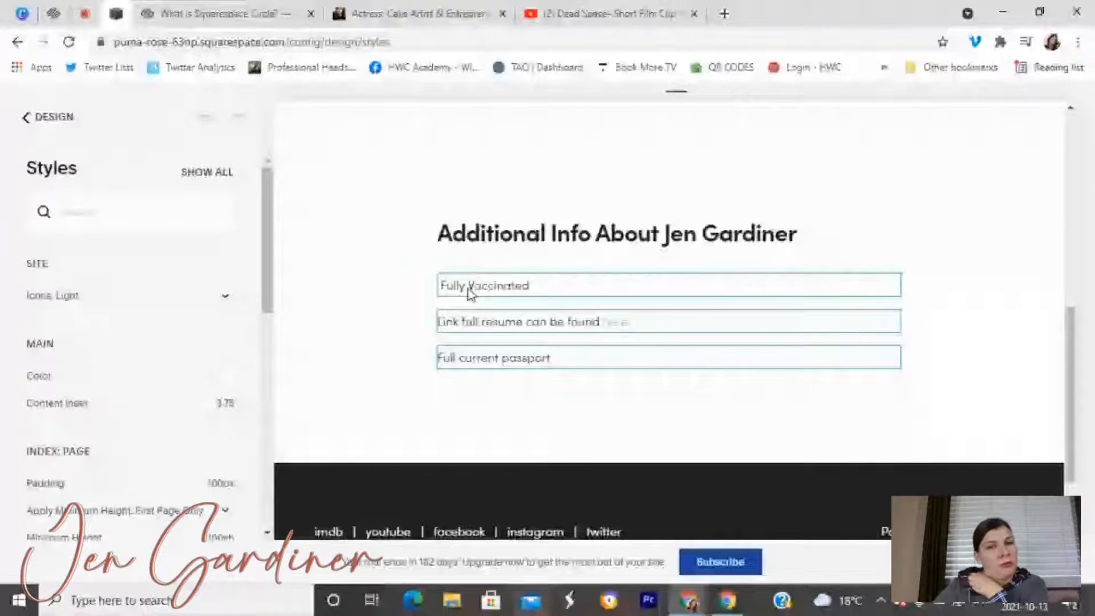
Look through the Heading 2 and body text style settings, including colour and font, without changing them.
left_click(467, 291)
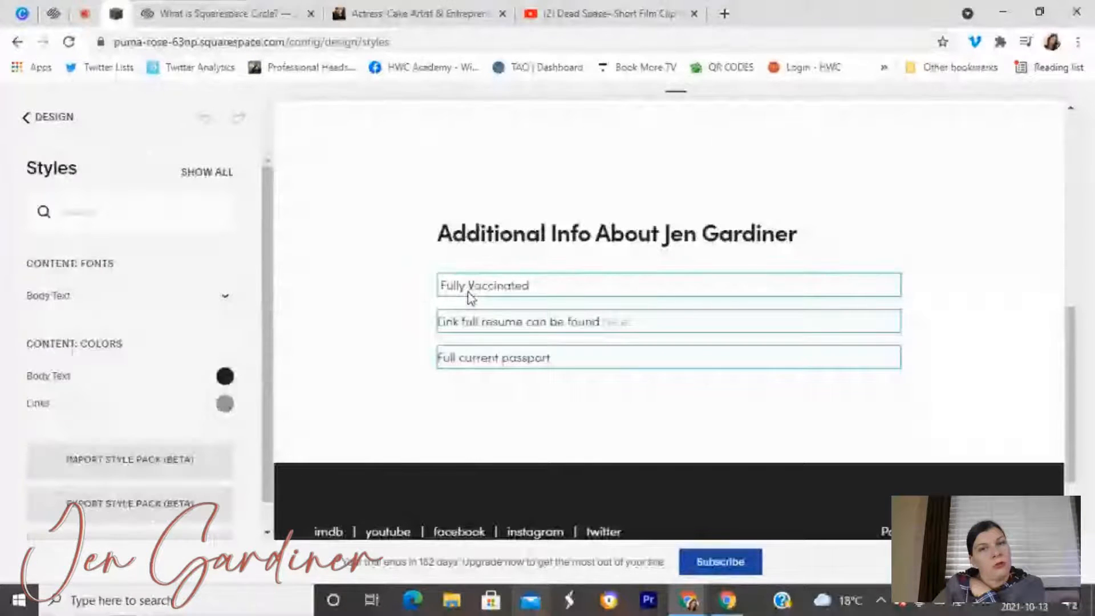
left_click(493, 250)
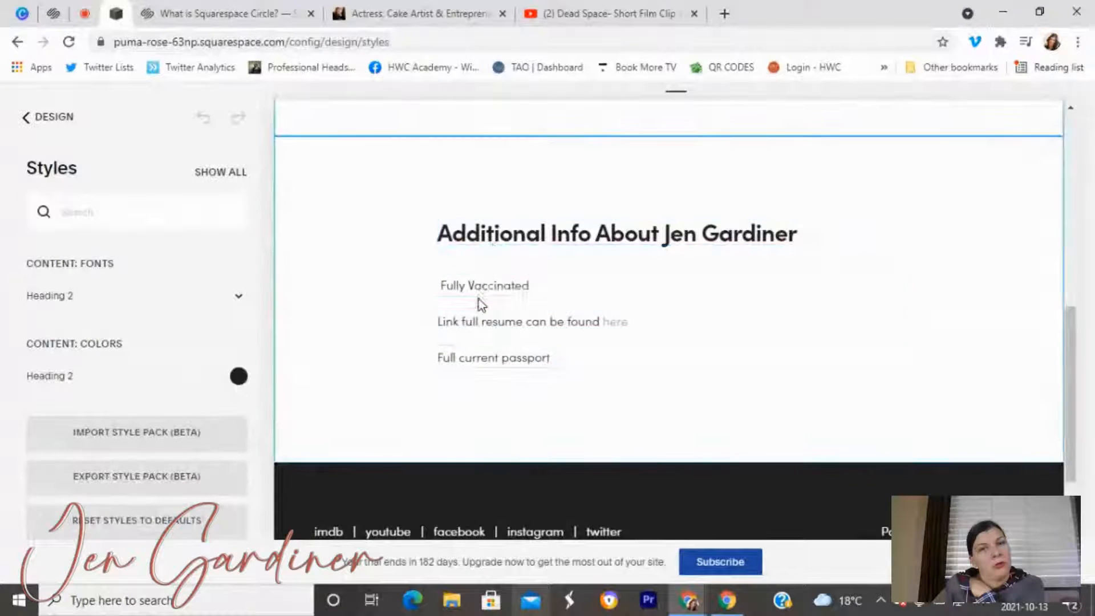
left_click(448, 358)
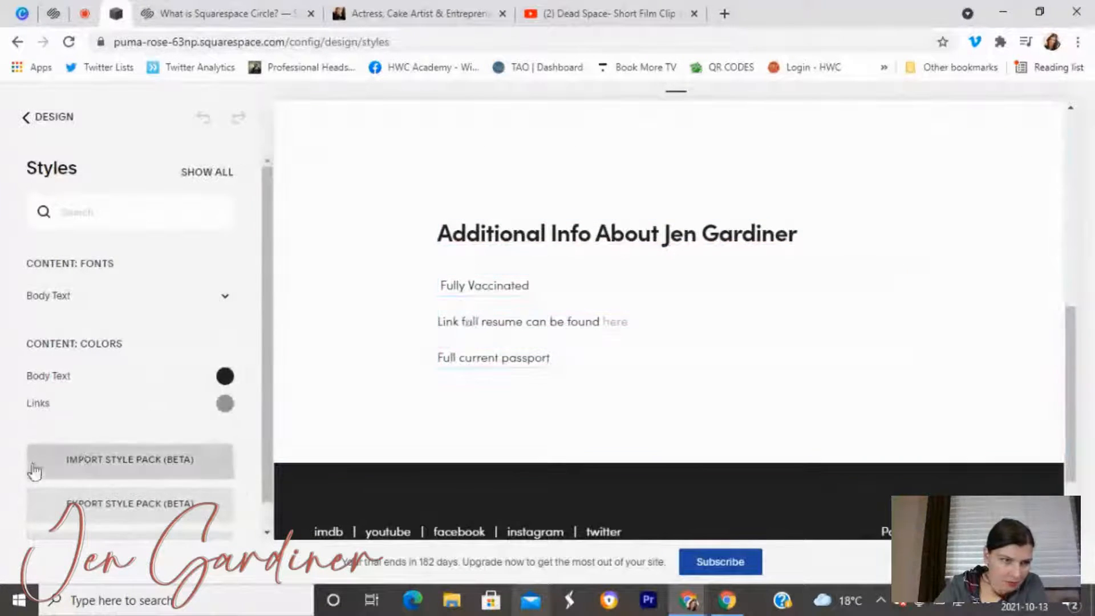
left_click(81, 382)
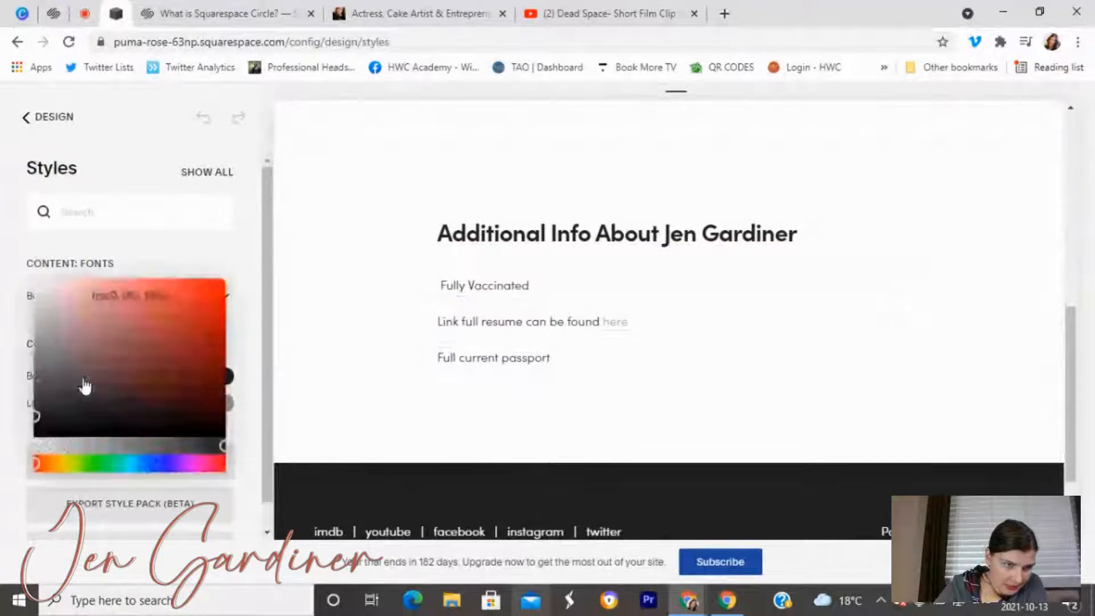
left_click(7, 379)
left_click(78, 312)
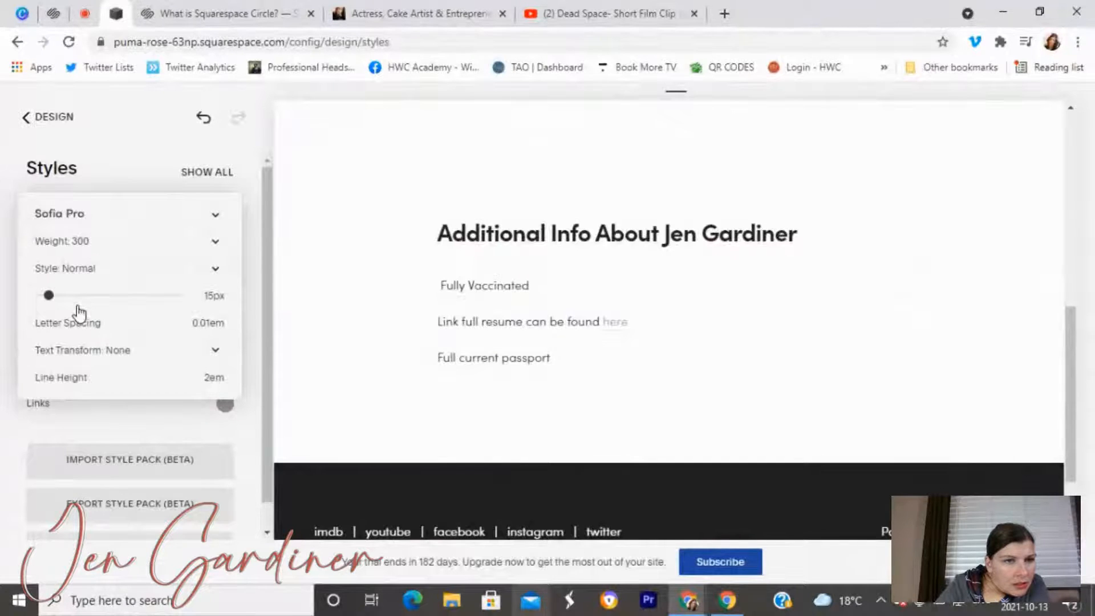
left_click(348, 313)
left_click(373, 227)
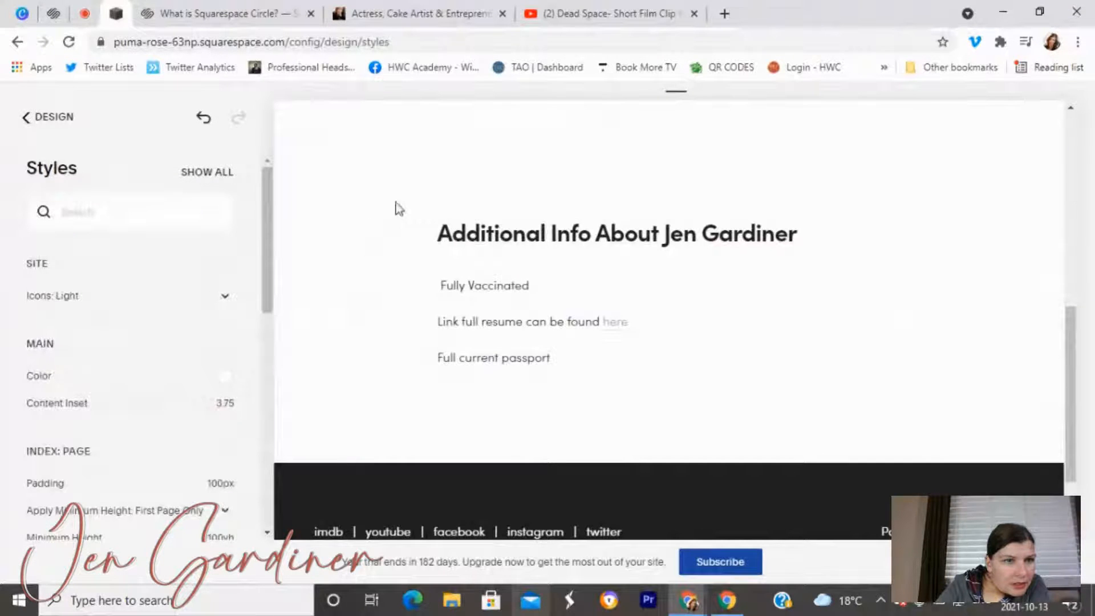
Drag Content Inset from 3.75 down to 0.5, save, and go back to Design.
scroll(142, 376, "down", 2)
mouse_move(108, 332)
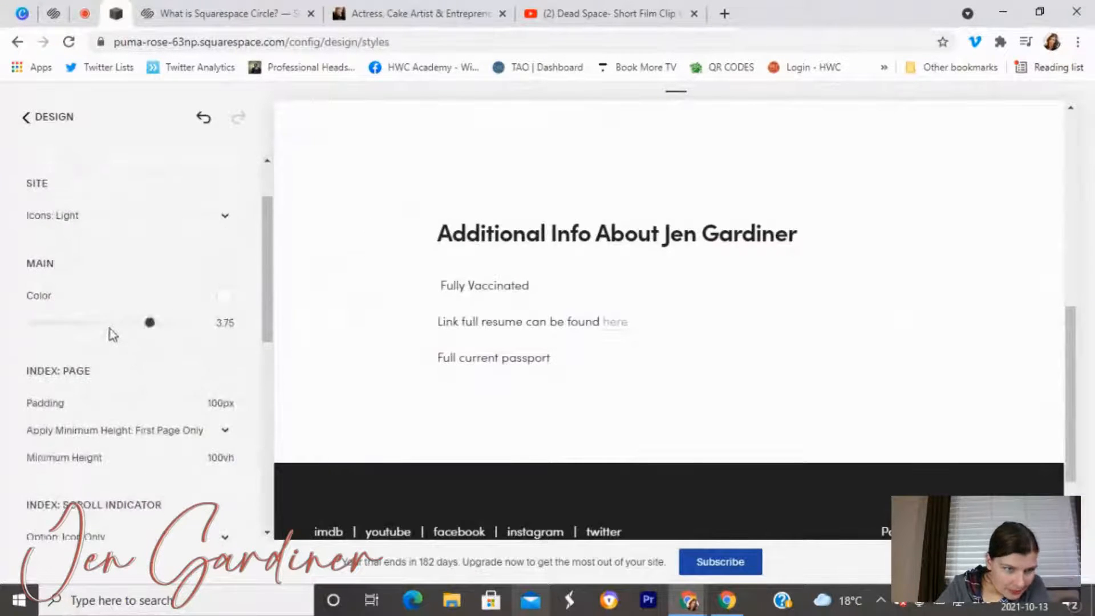
left_click_drag(150, 324, 47, 324)
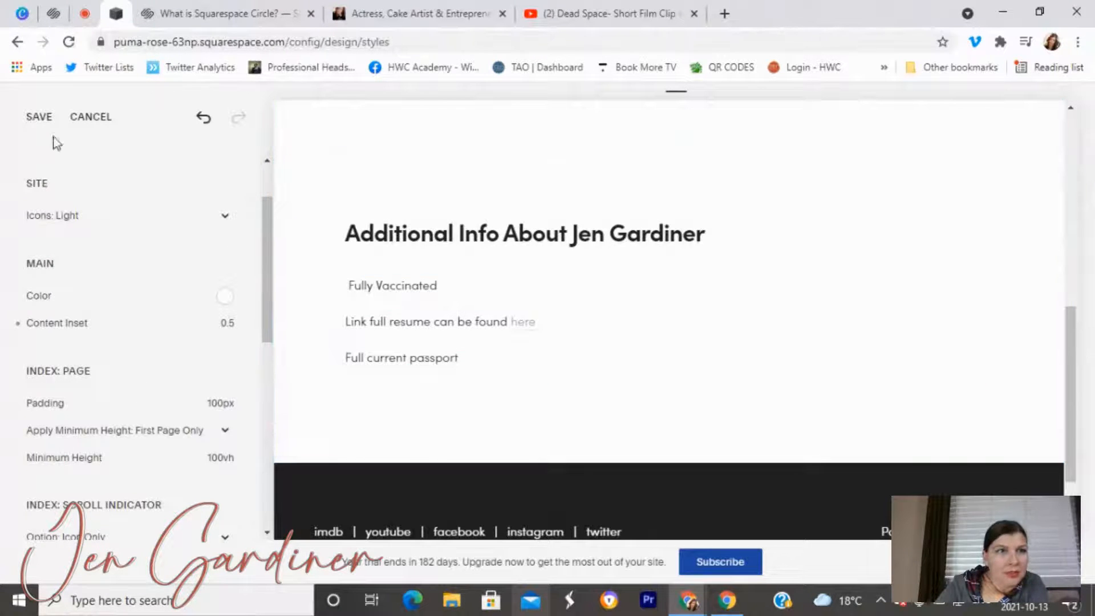
left_click(38, 120)
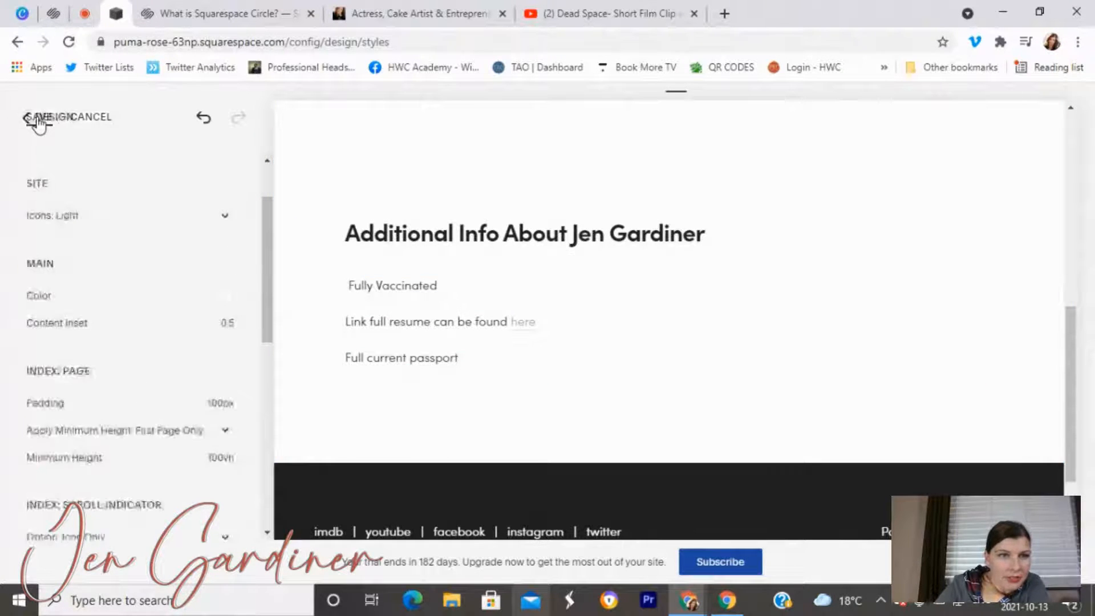
scroll(165, 269, "up", 2)
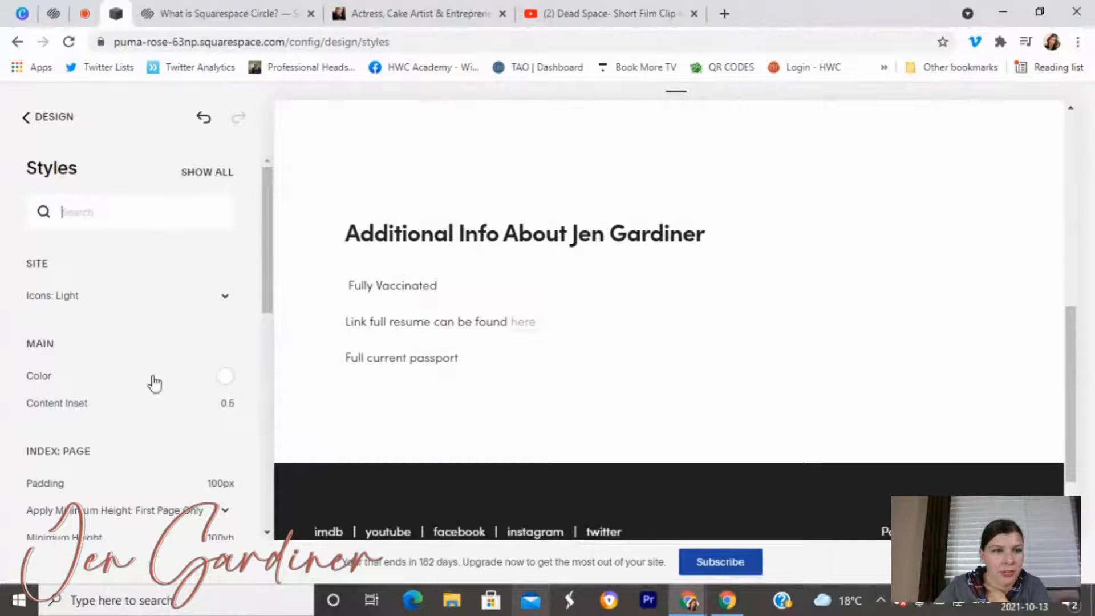
left_click(40, 118)
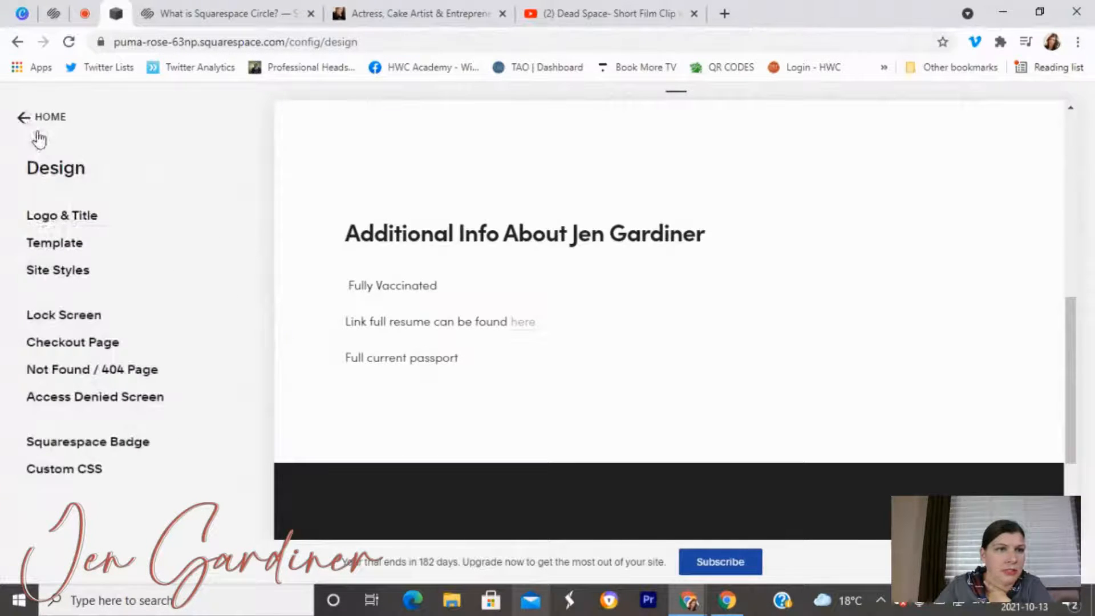
Open the Pages list and start editing the Additional Info section.
left_click(44, 117)
left_click(61, 236)
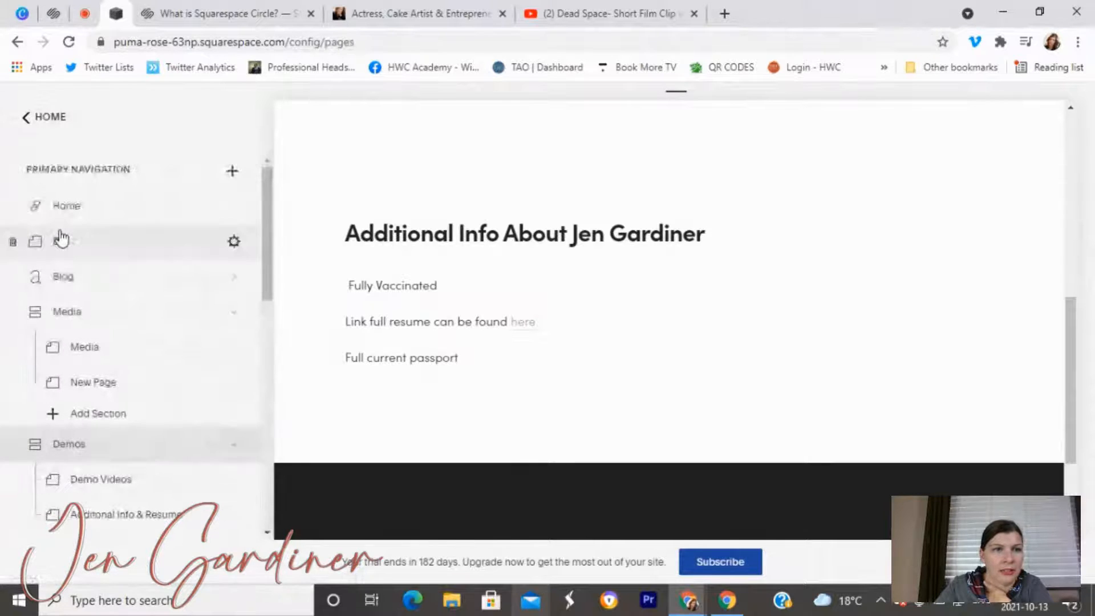
left_click(283, 112)
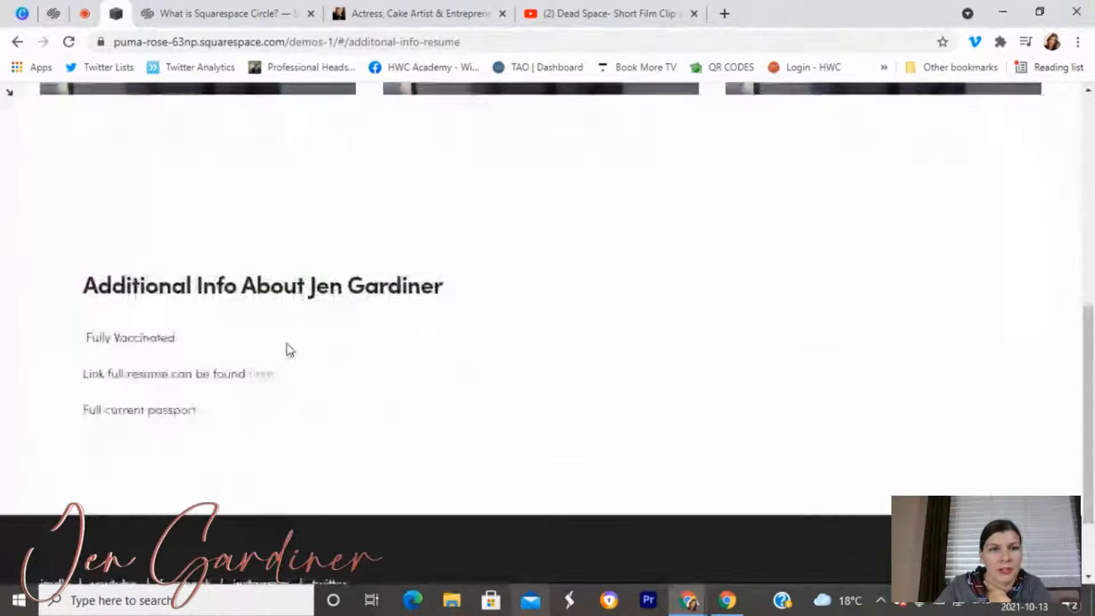
left_click(11, 105)
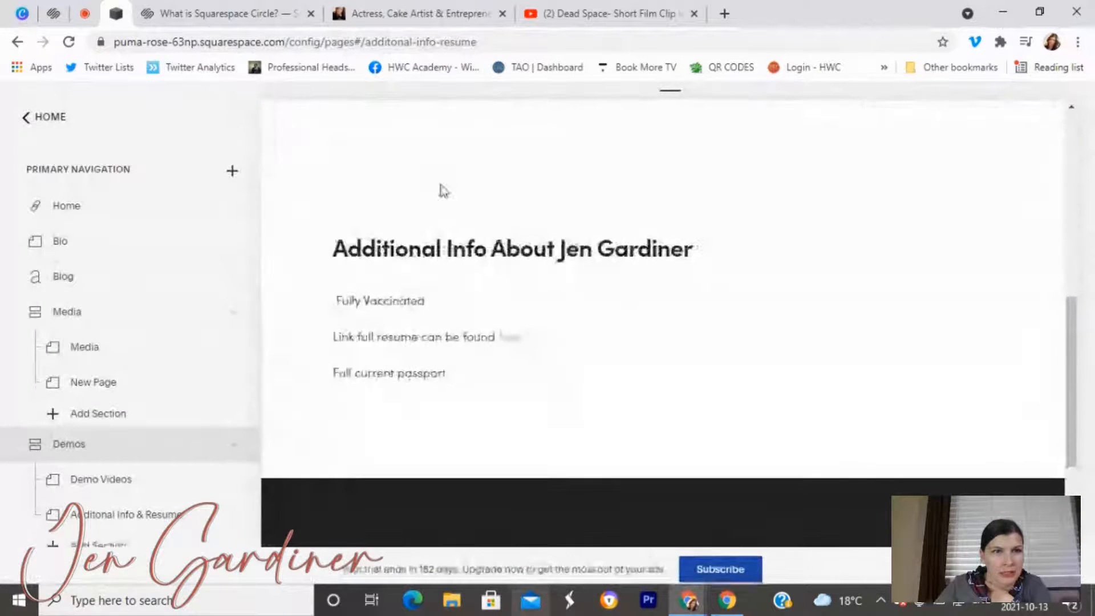
left_click(443, 191)
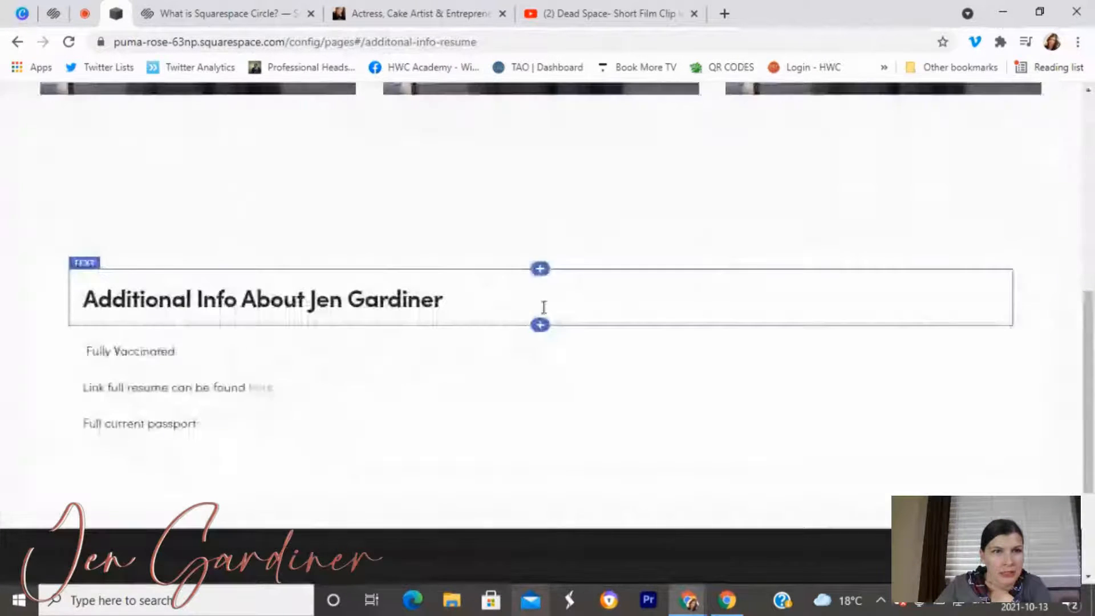
Type test n's and j's into the heading and body, delete them again, and save.
left_click(535, 303)
type("nnnnnnnnnnnnnnnnnnnnnnnnnnnnnnnnnnnnnnnn")
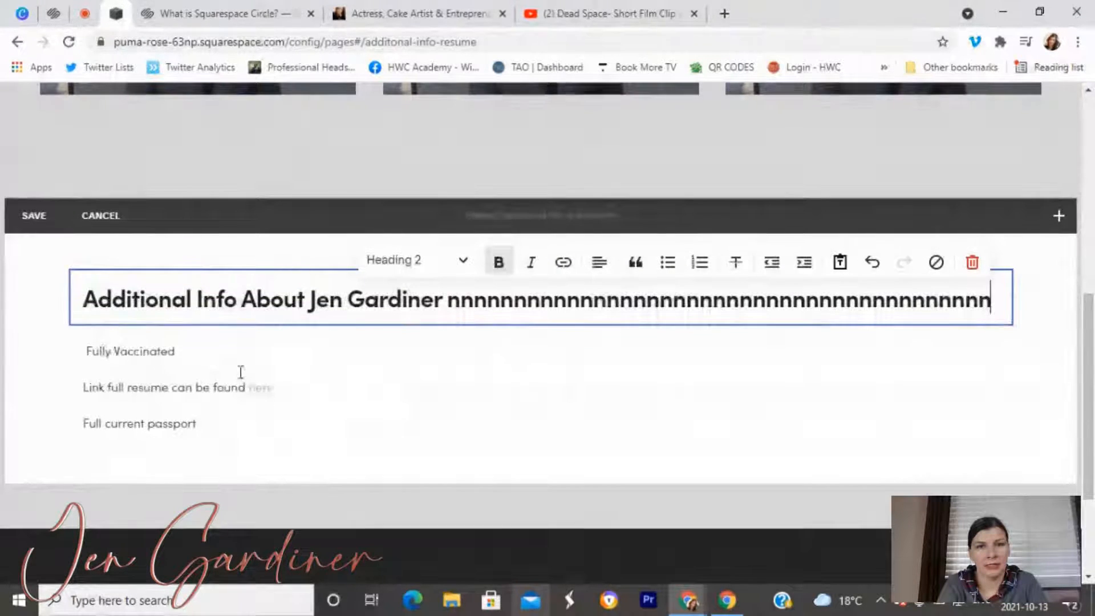
left_click(251, 341)
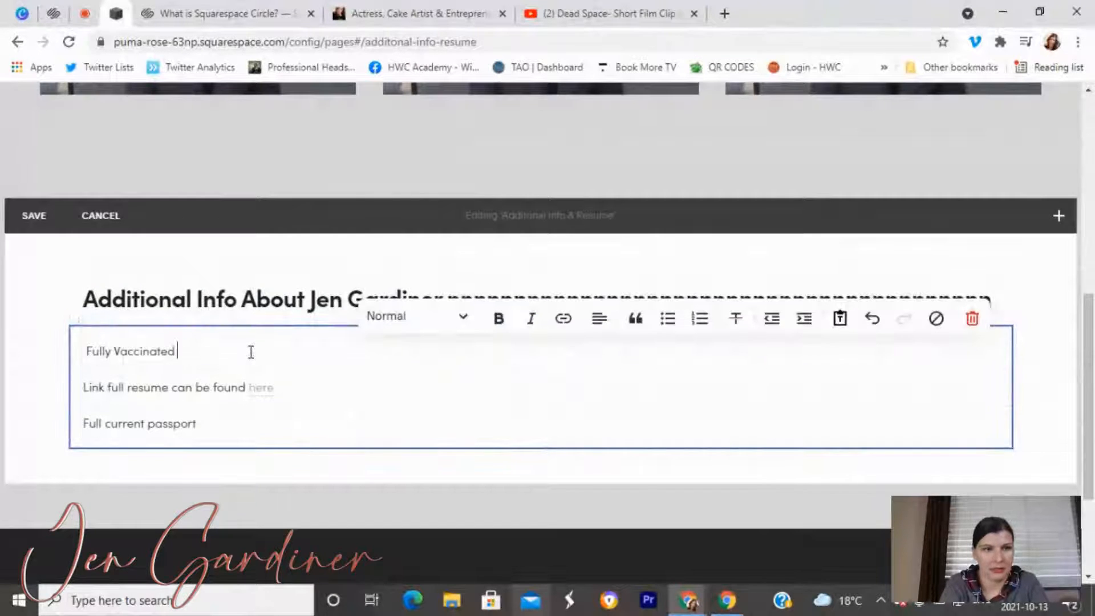
type("jjjjjjjjjjjjjjjjjjjjjjjjjjjjj")
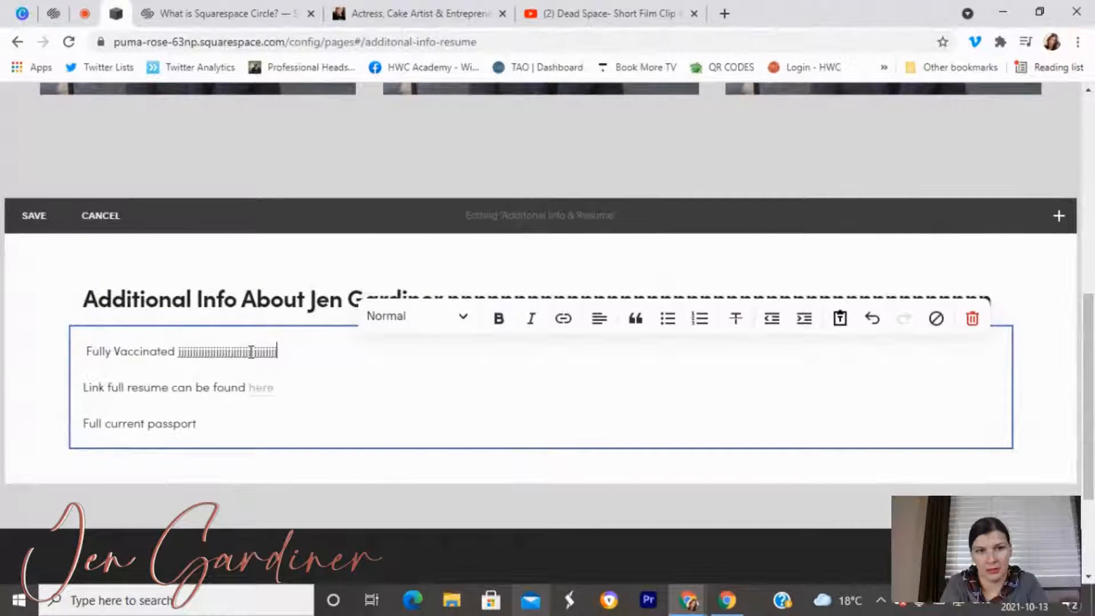
type("jjjjjjjjjjjjjjjjjjjjjjjjjjjjjjjjjjjjjjjjjjjjjjjjjjjjjjjjjjjjjjjjjjjjjjjjjjjjjjjjjjjjjjjjjjjjjjjjjjjjjjjjjjjjjjjjj")
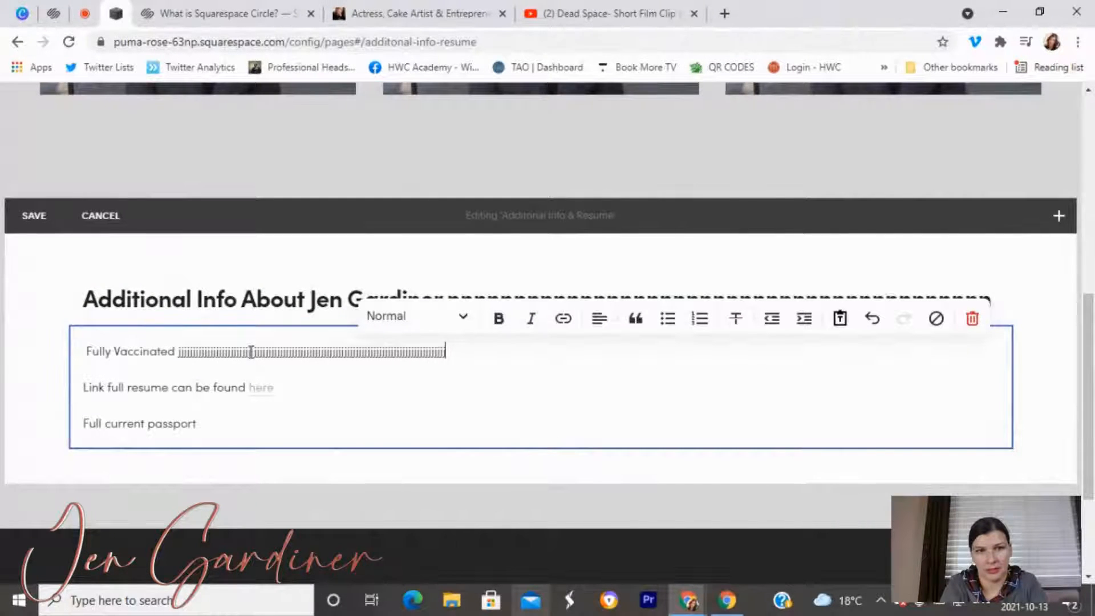
type("jjjjjjjjjjjjjjjjjjjjjjj")
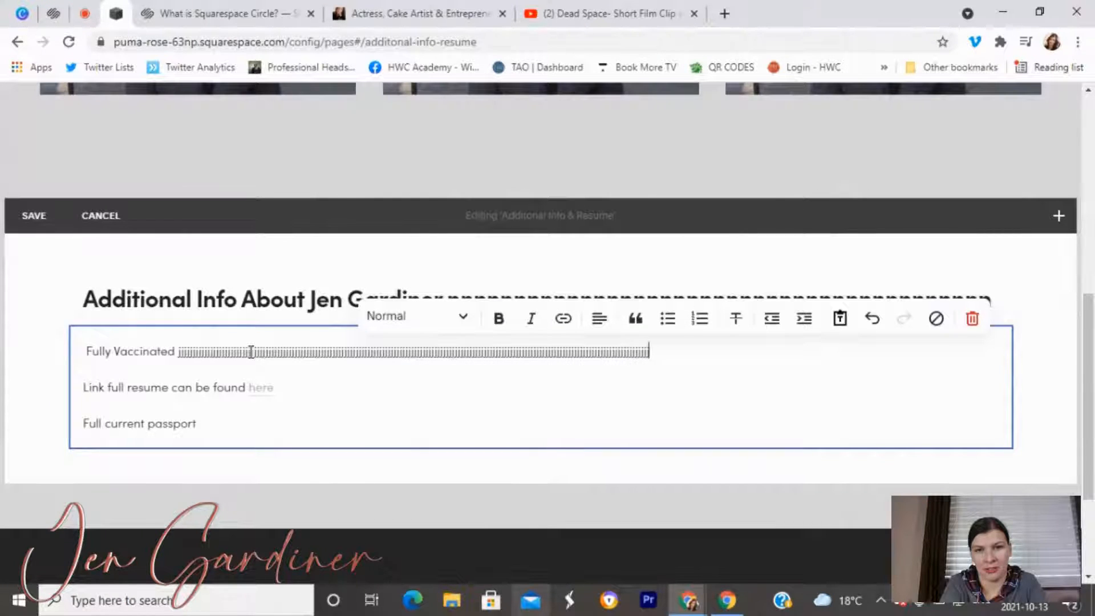
type("jjjjjjjjjjjjjjjjjjjjjjjjjjjjjjjjjjjjjjjjjjjjjjjjjjjjjjjjj")
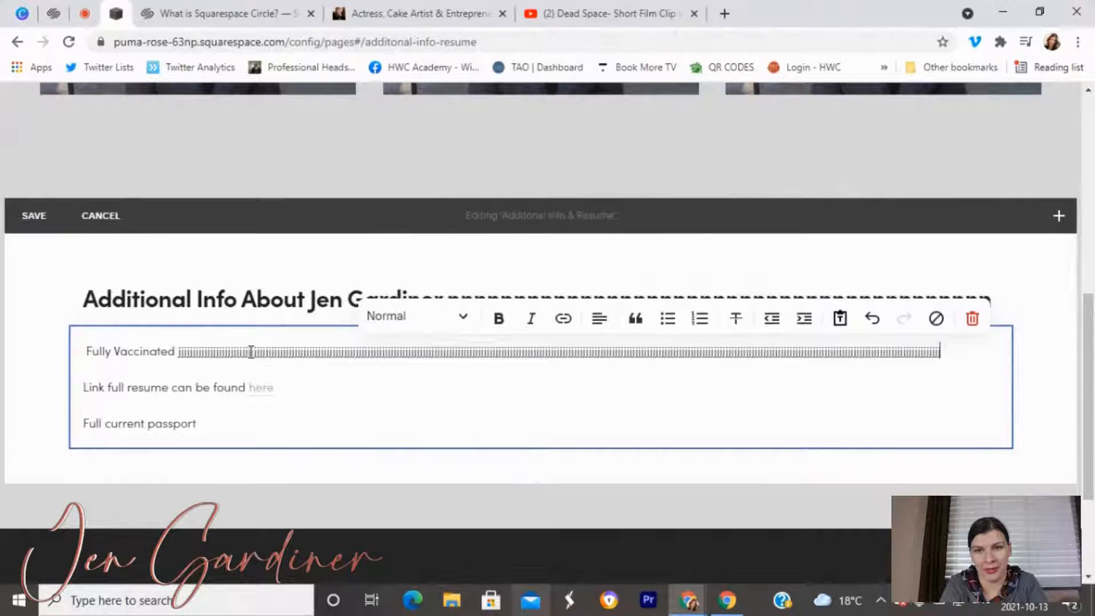
type("jjjjjjjjjjjjjjjjjj")
key("BackSpace")
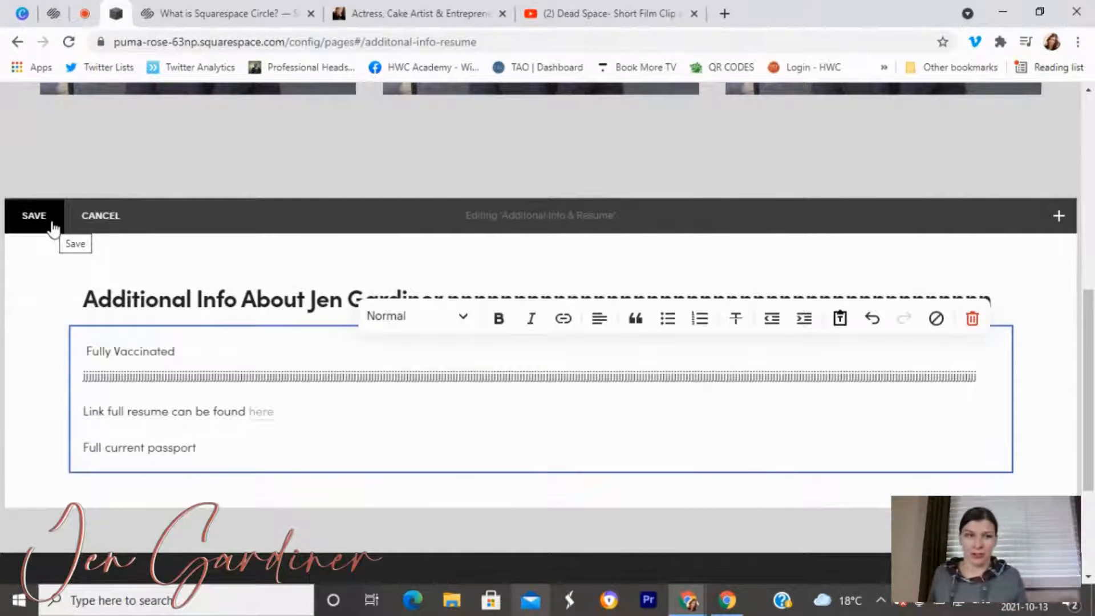
left_click_drag(986, 379, 74, 381)
key("BackSpace")
left_click_drag(993, 302, 453, 314)
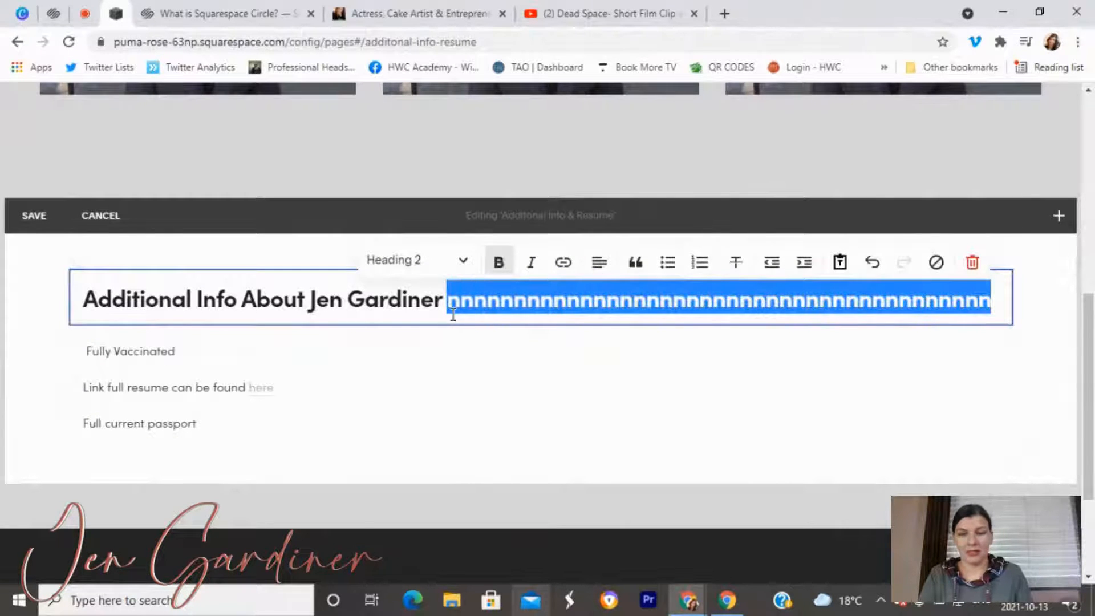
key("BackSpace")
left_click(40, 216)
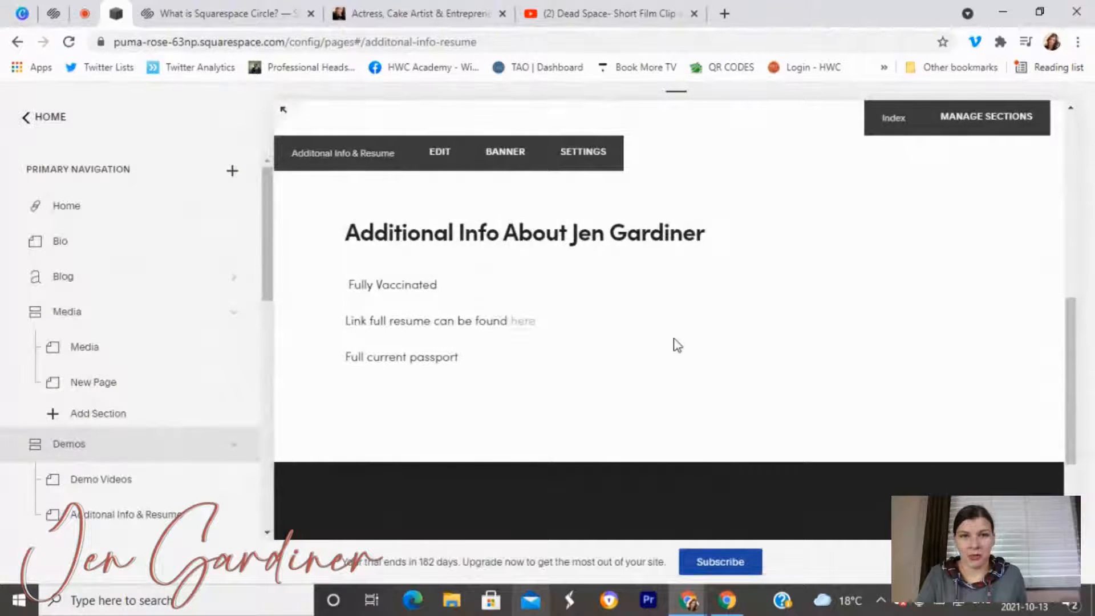
Add a spacer block beside the Additional Info text, then remove it.
scroll(677, 345, "up", 4)
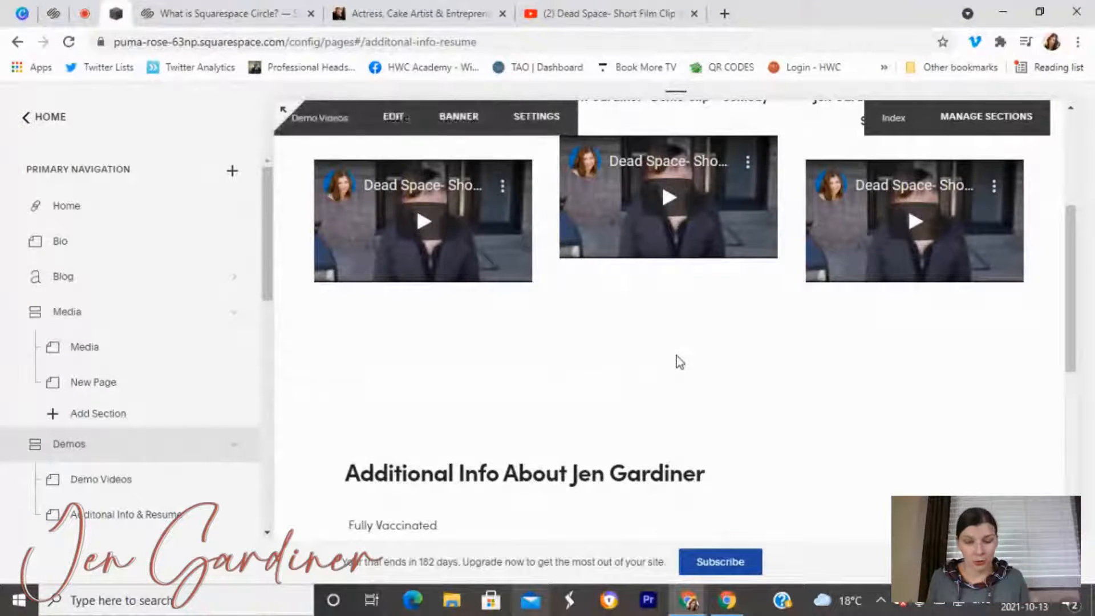
scroll(649, 275, "down", 5)
left_click(435, 155)
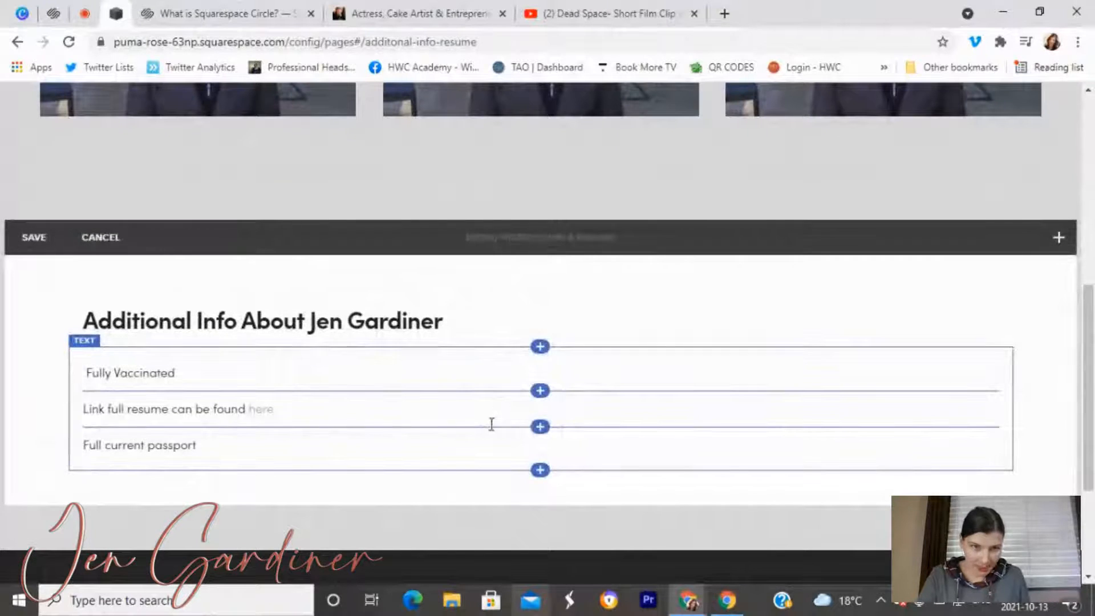
left_click(1059, 238)
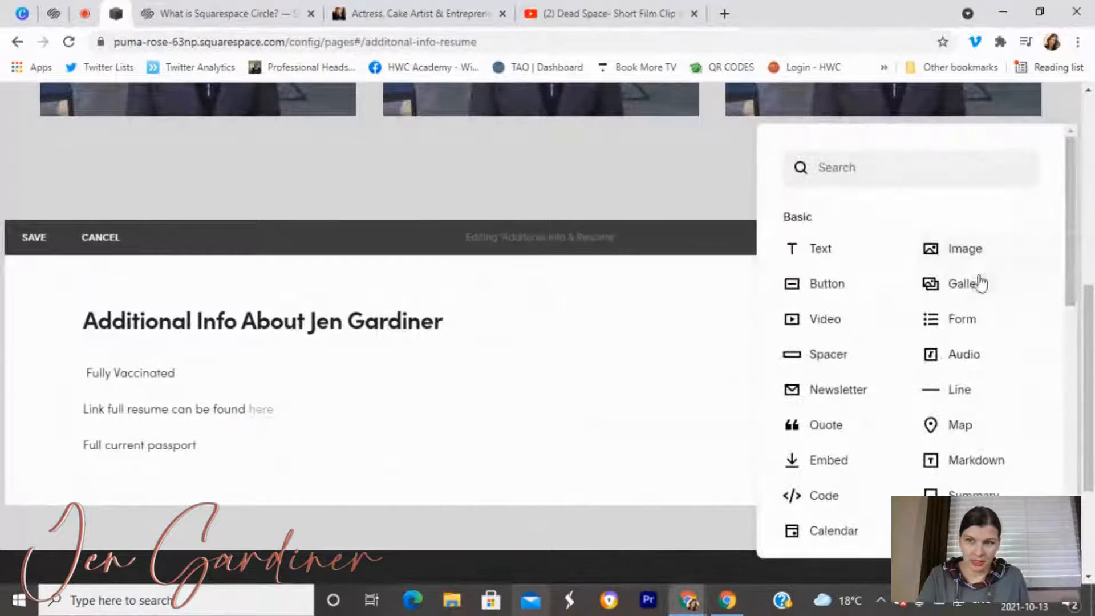
left_click_drag(878, 370, 918, 422)
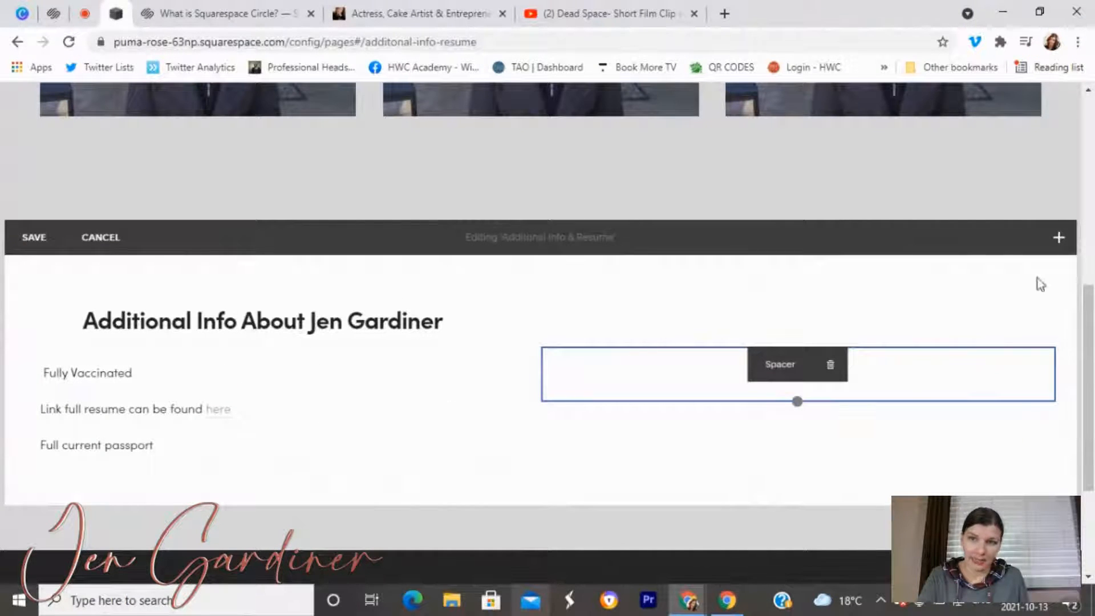
left_click(833, 369)
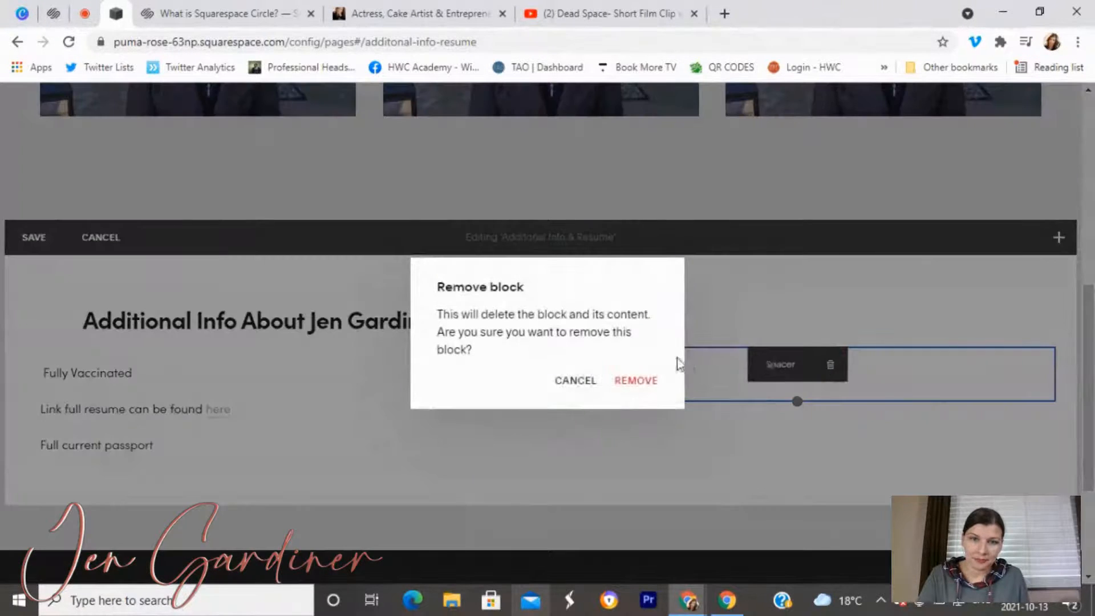
left_click(646, 381)
Add an image block beside the text, delete it again, and save the page.
left_click(1059, 238)
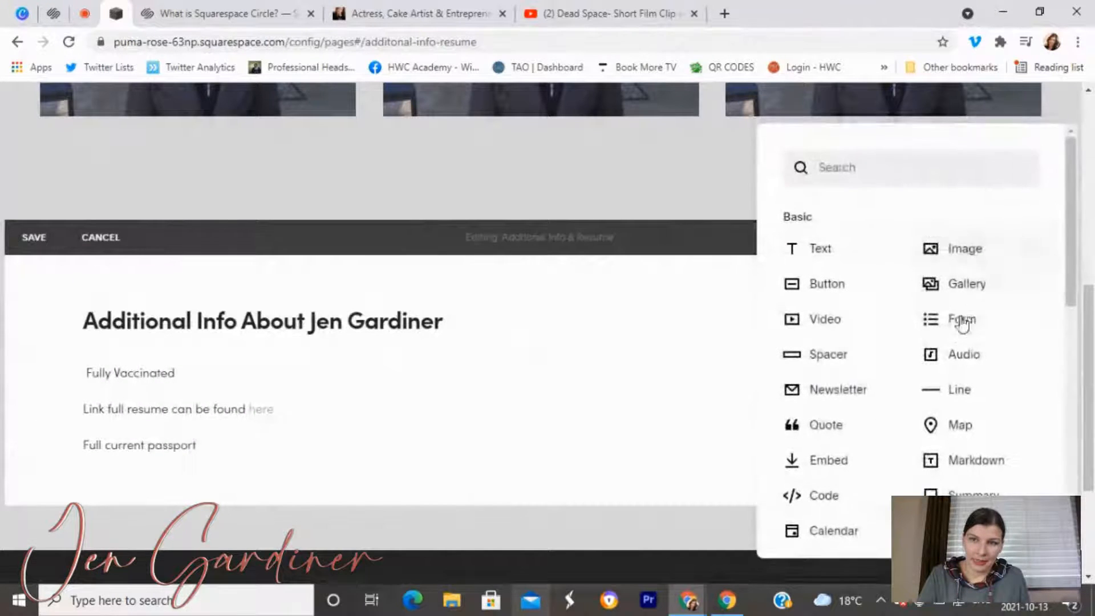
left_click_drag(938, 263, 946, 411)
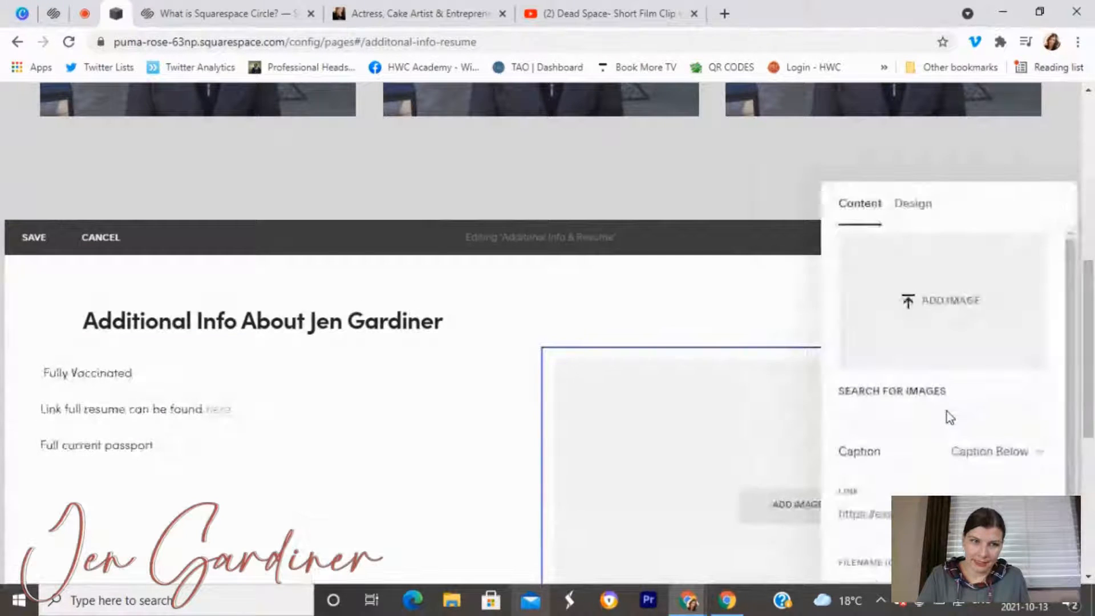
left_click(705, 303)
left_click(855, 367)
left_click(650, 382)
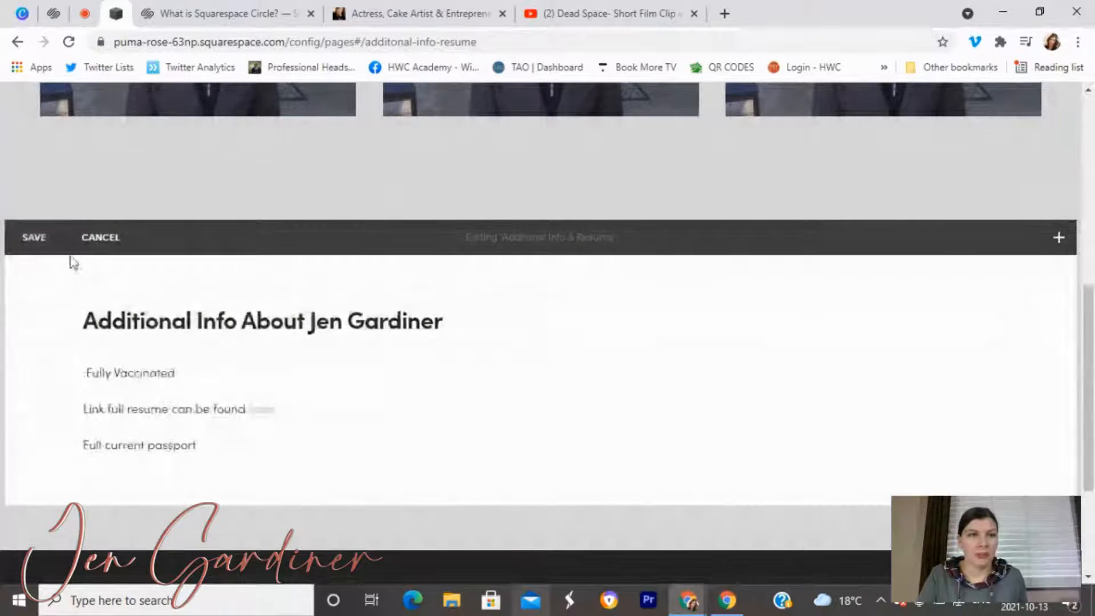
left_click(45, 240)
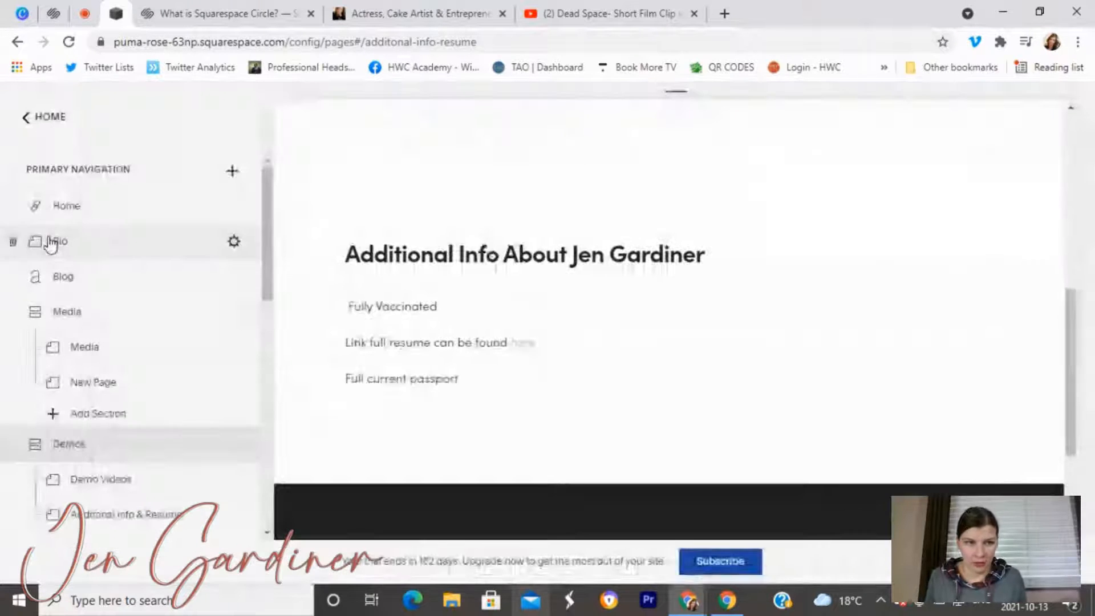
scroll(654, 331, "up", 6)
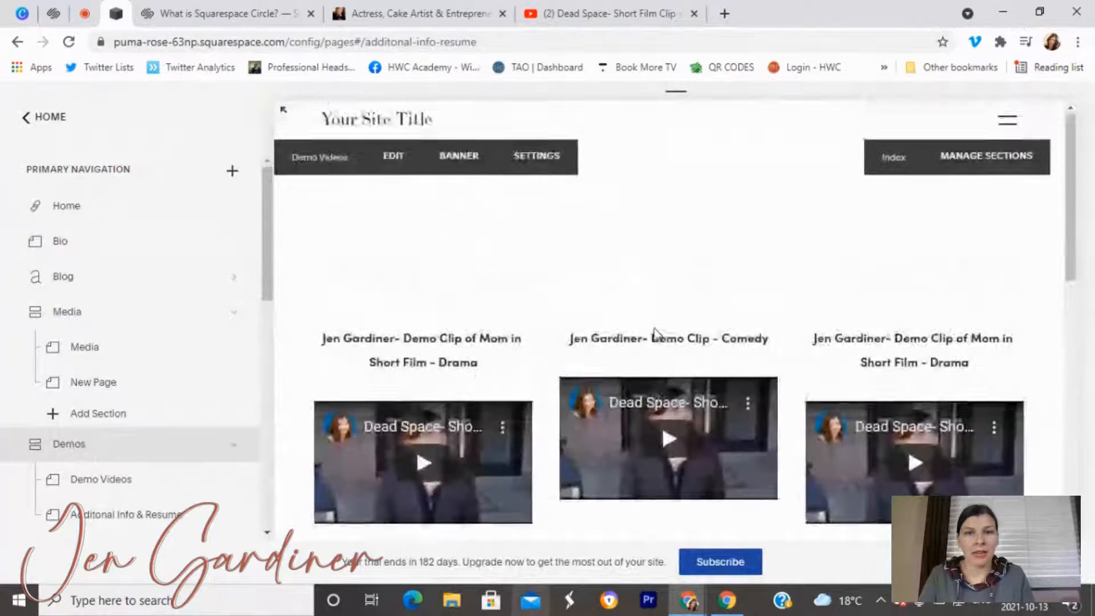
scroll(655, 337, "down", 6)
scroll(157, 469, "down", 5)
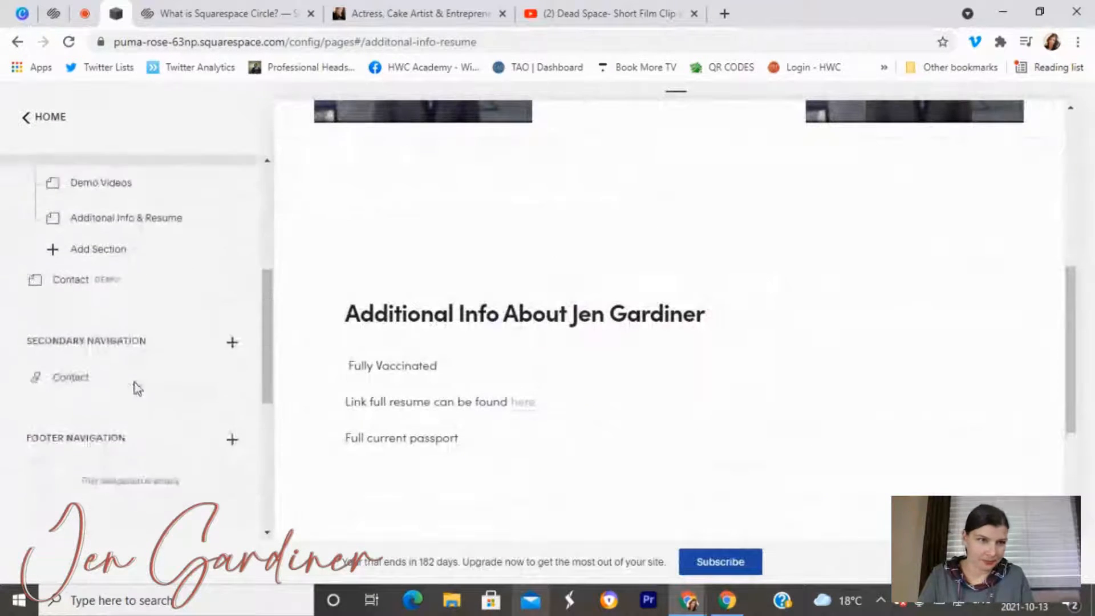
scroll(137, 389, "down", 1)
left_click(103, 262)
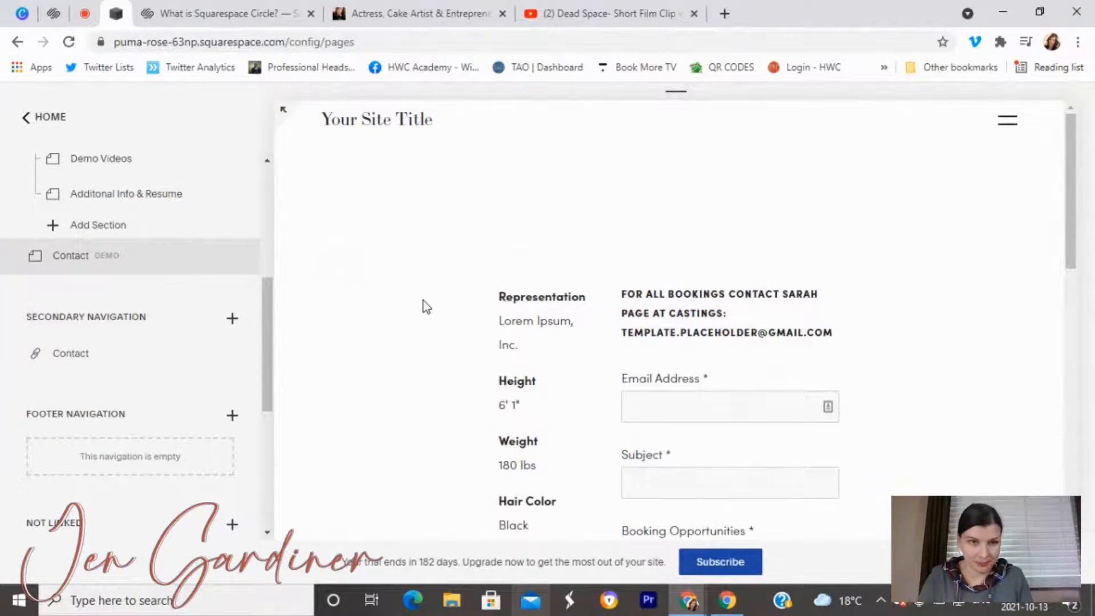
scroll(405, 274, "down", 3)
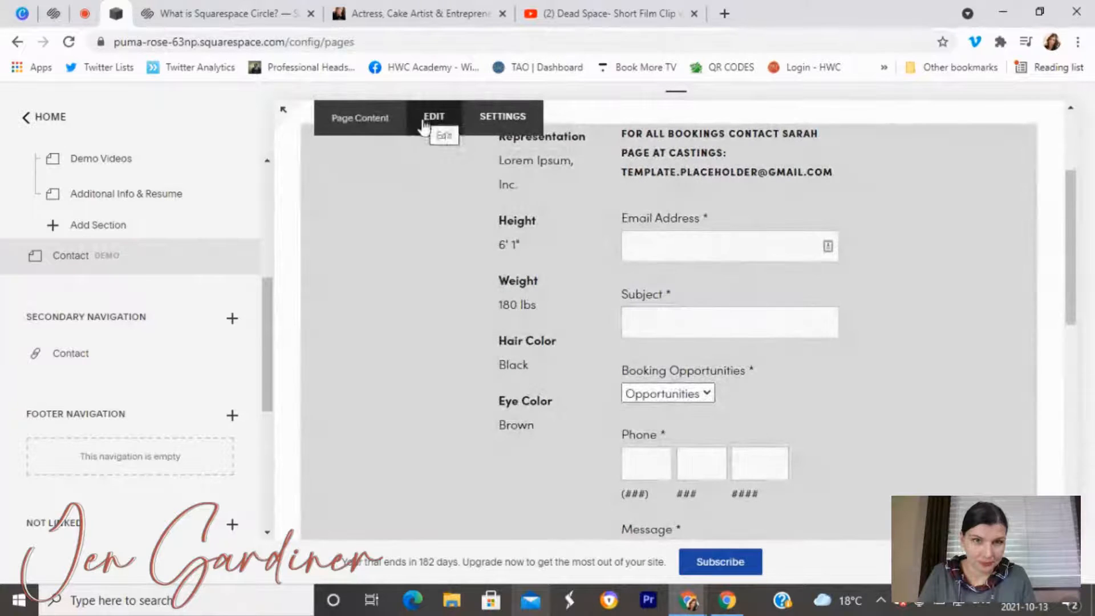
left_click(425, 129)
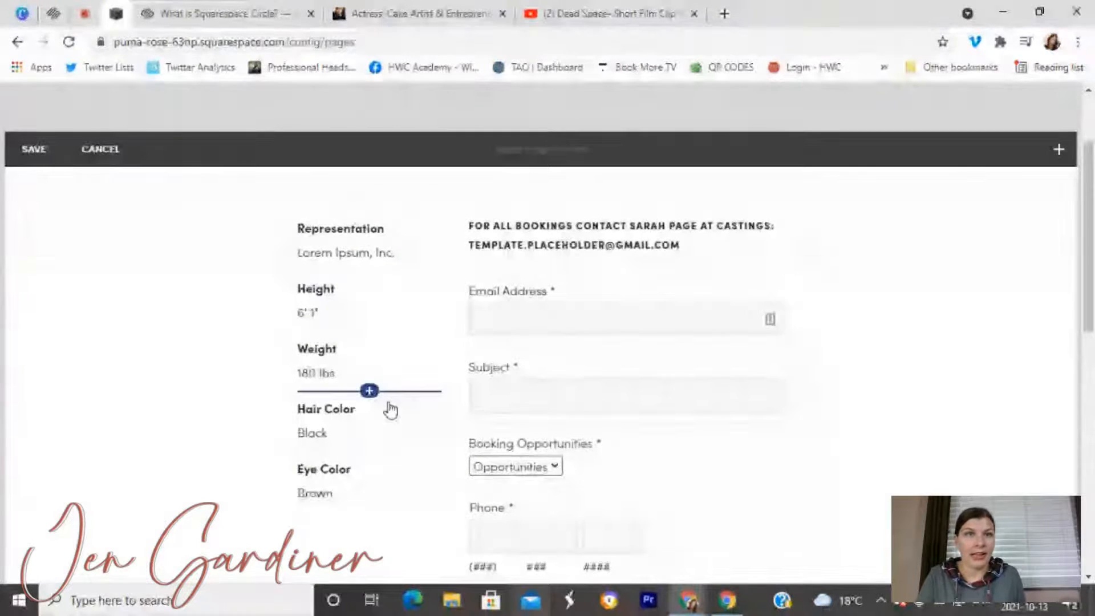
left_click(361, 12)
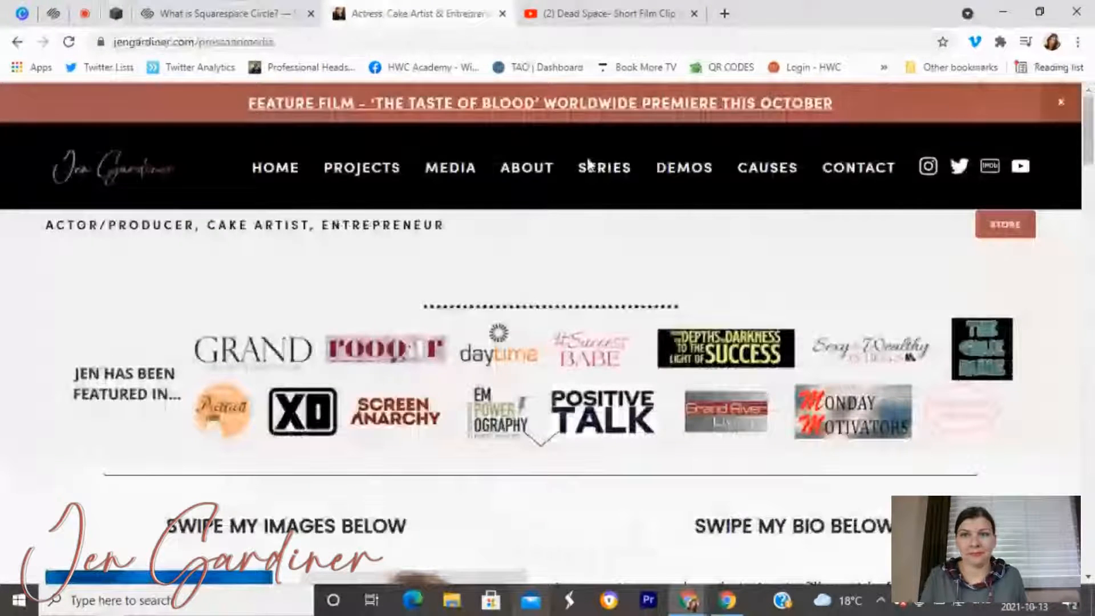
Review the live contact page's Talent Bookings and All Other Inquiries sections down to the casting sites.
left_click(858, 168)
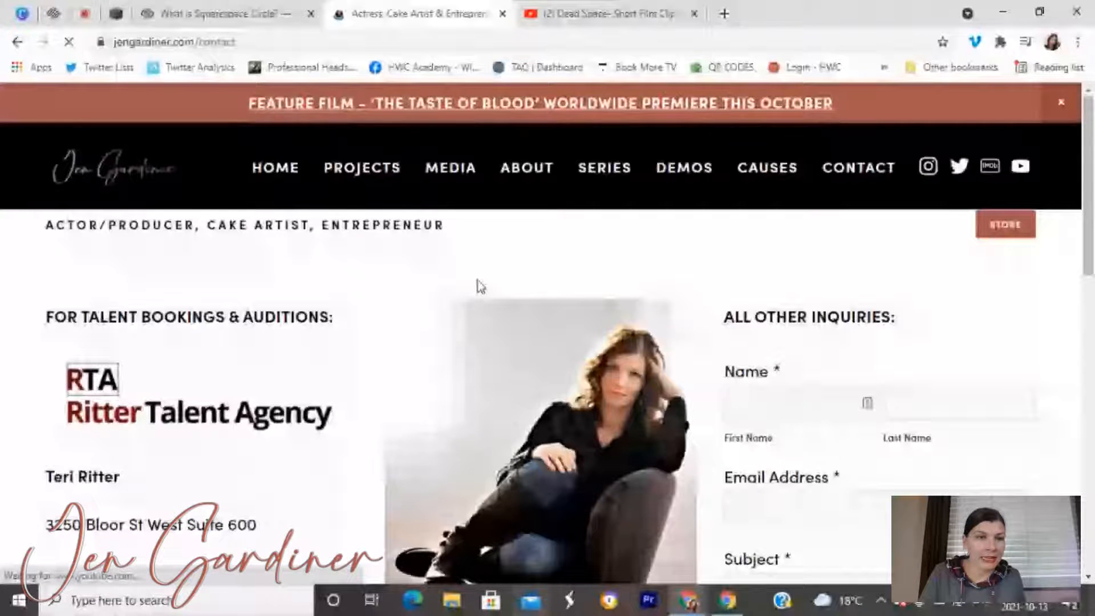
scroll(481, 287, "down", 4)
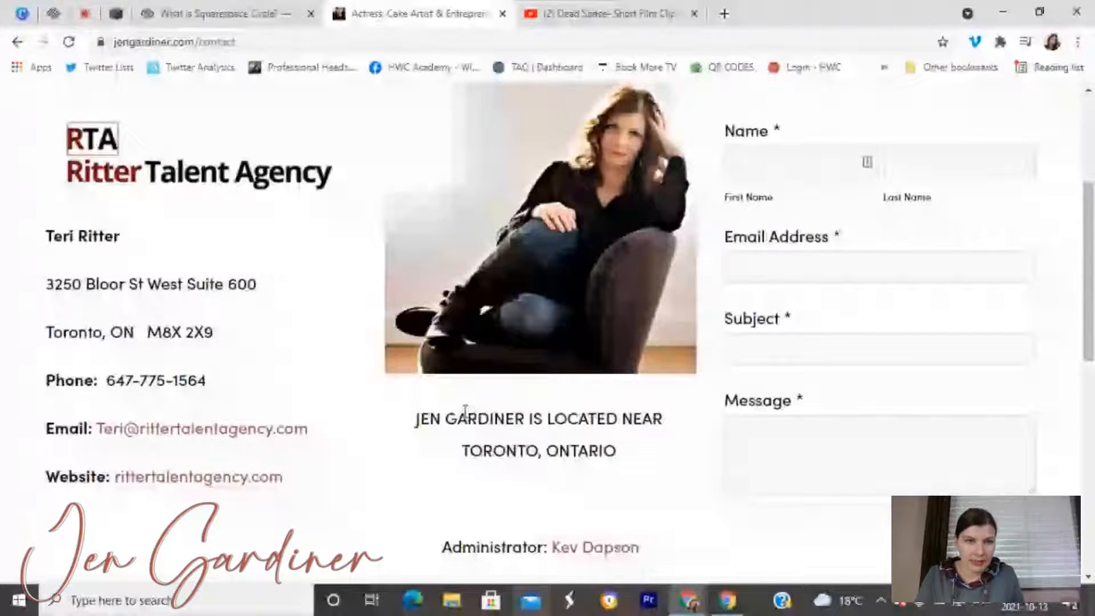
scroll(113, 315, "up", 3)
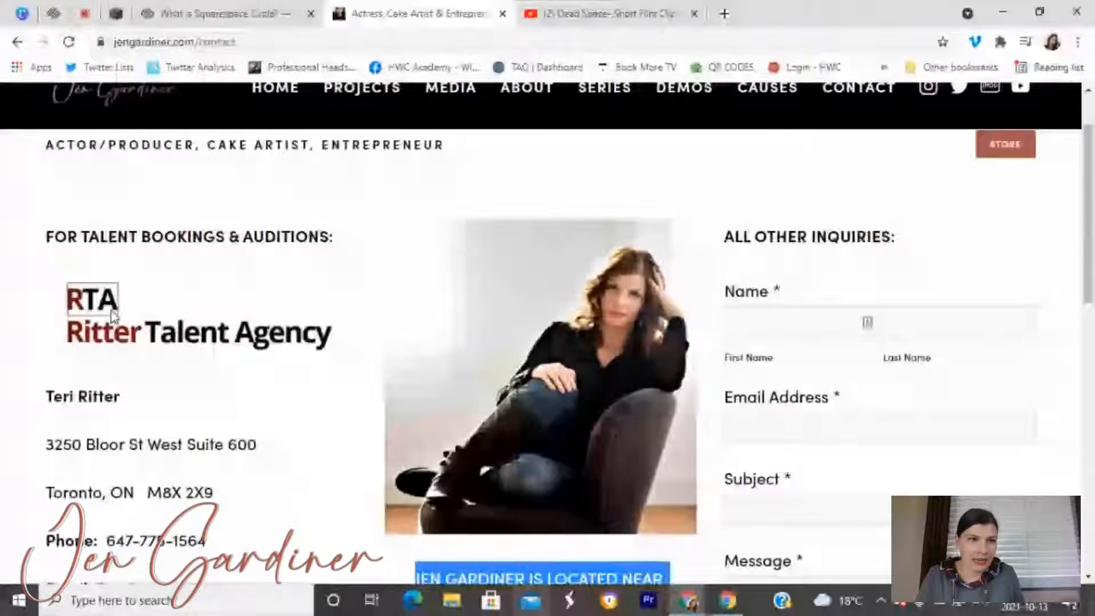
scroll(113, 315, "down", 1)
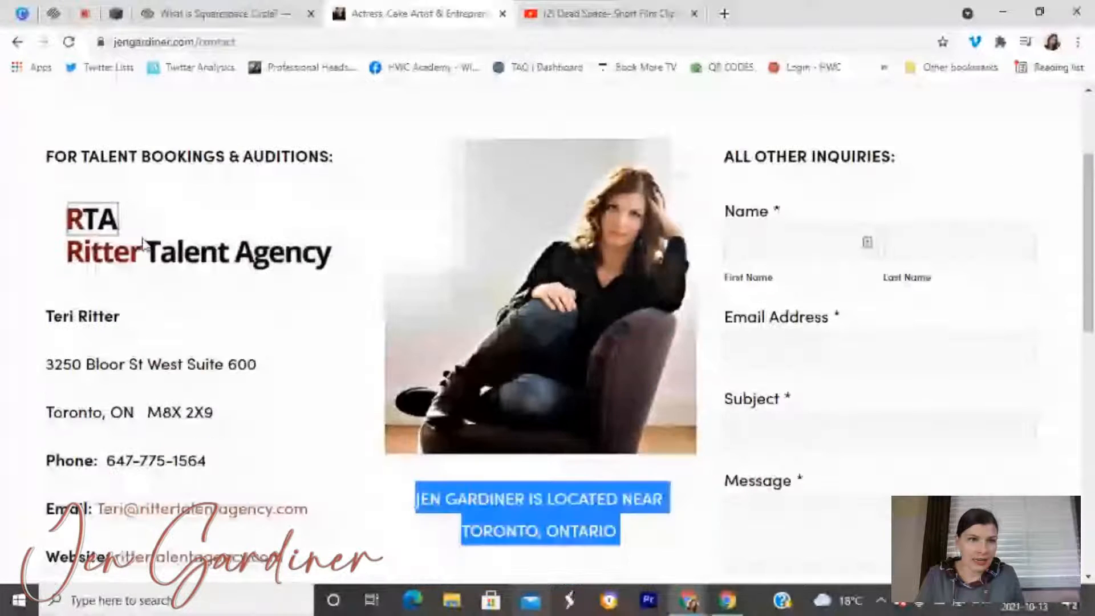
left_click_drag(54, 155, 152, 157)
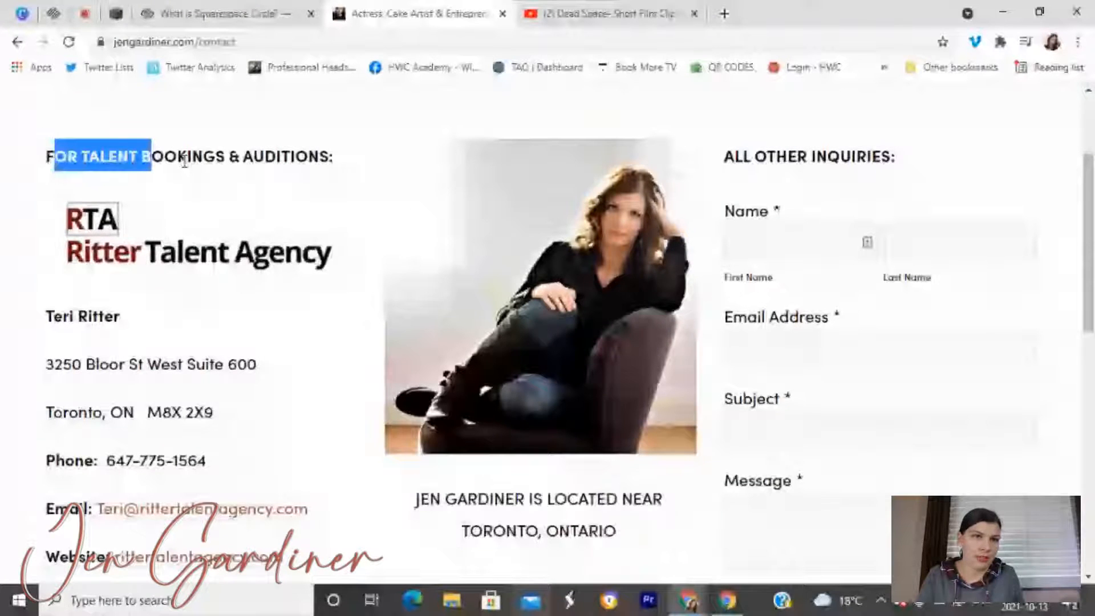
left_click_drag(730, 162, 896, 163)
scroll(862, 297, "down", 4)
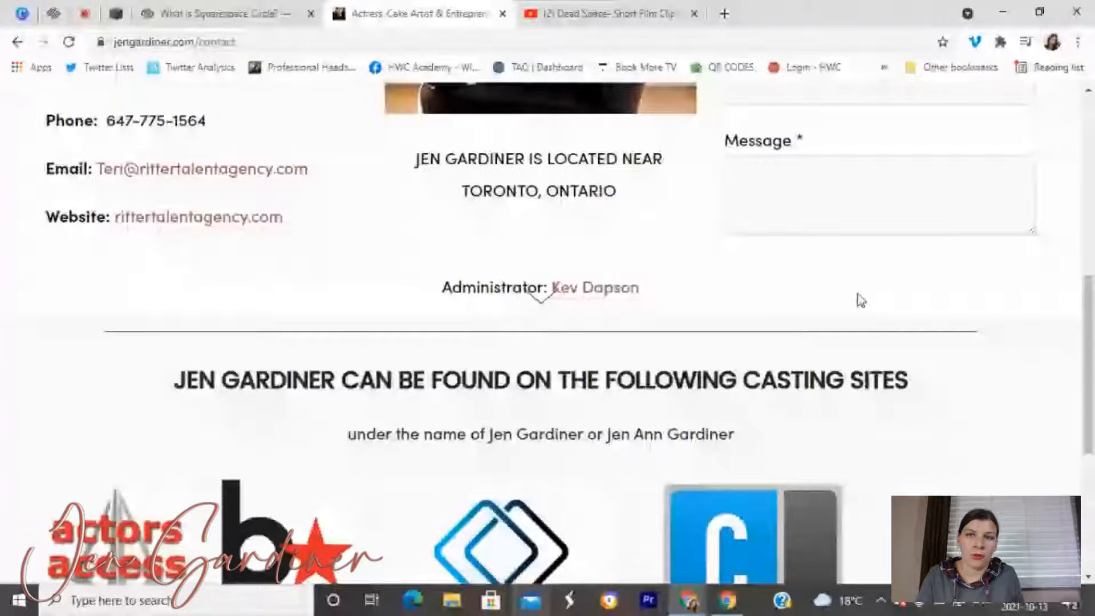
scroll(861, 300, "down", 3)
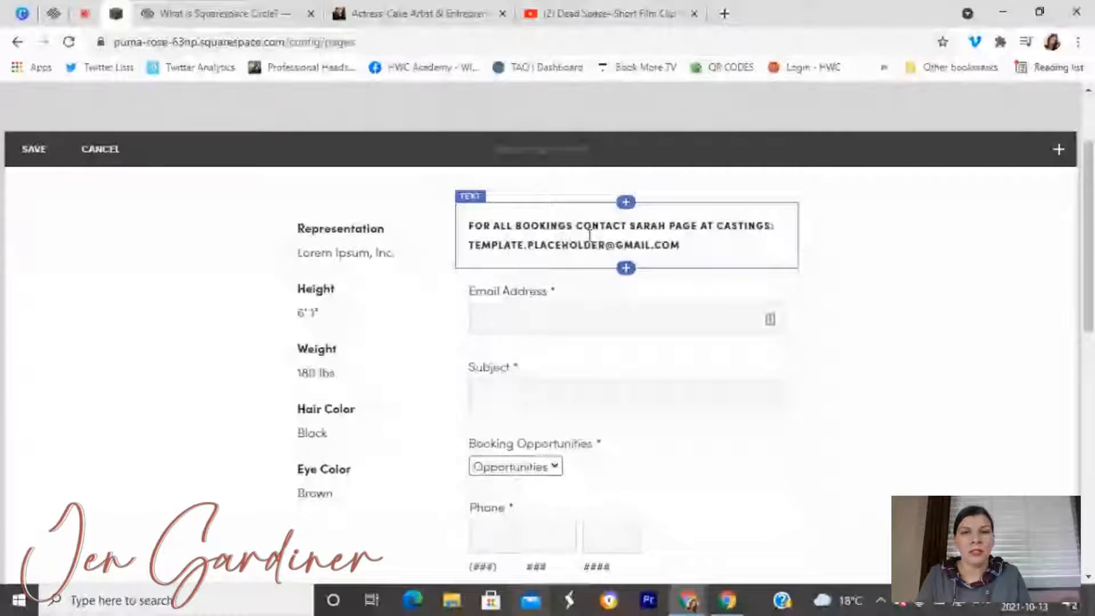
left_click(591, 243)
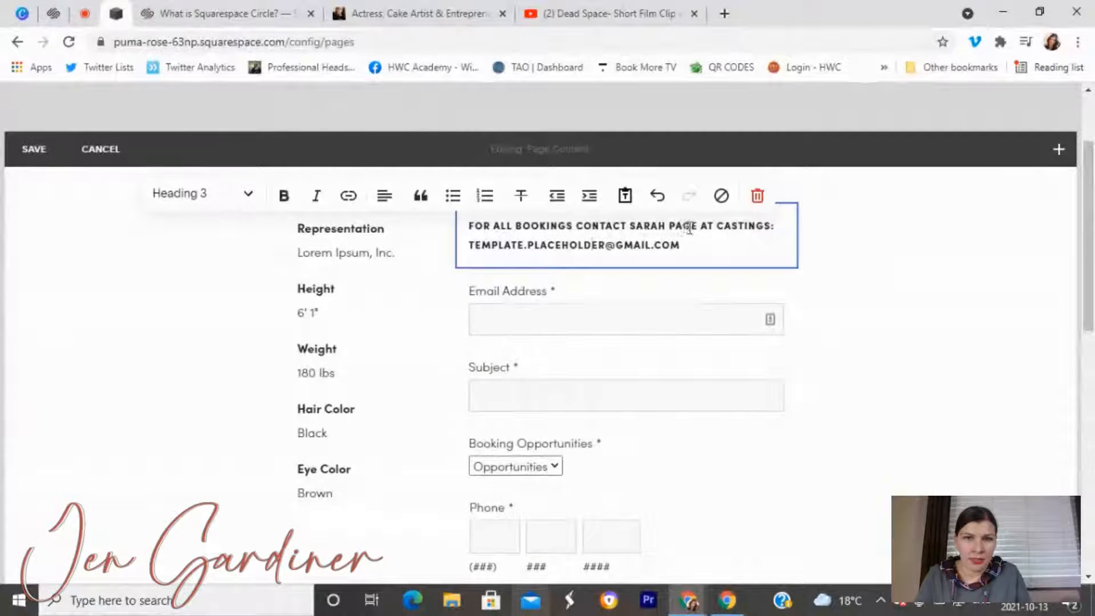
Compare the bookings text with the live contact page, then select the placeholder e-mail line.
left_click_drag(705, 249, 450, 226)
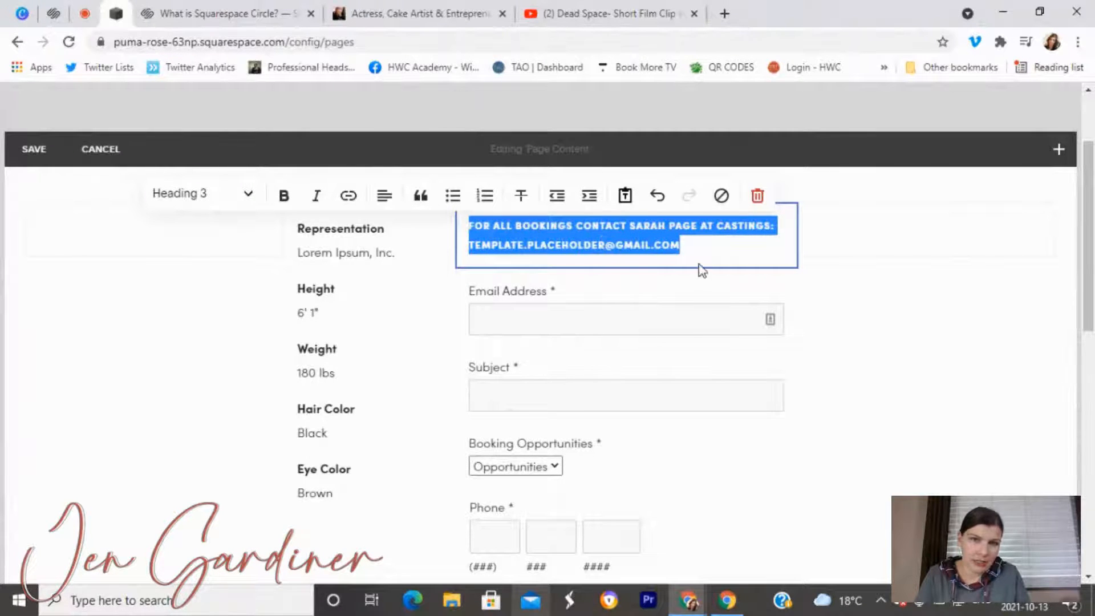
left_click(708, 244)
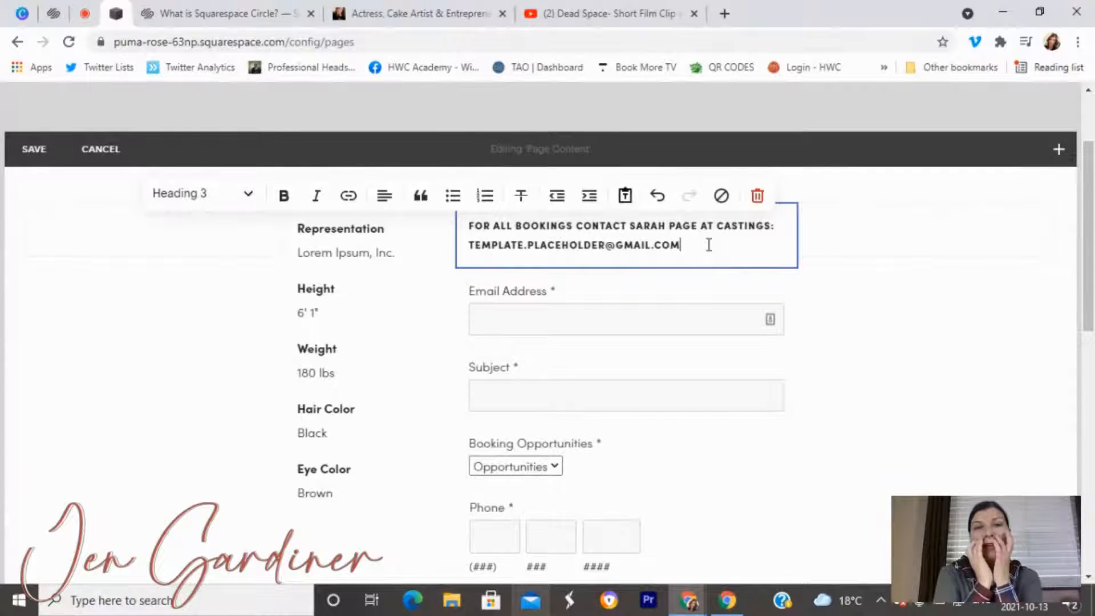
left_click(419, 13)
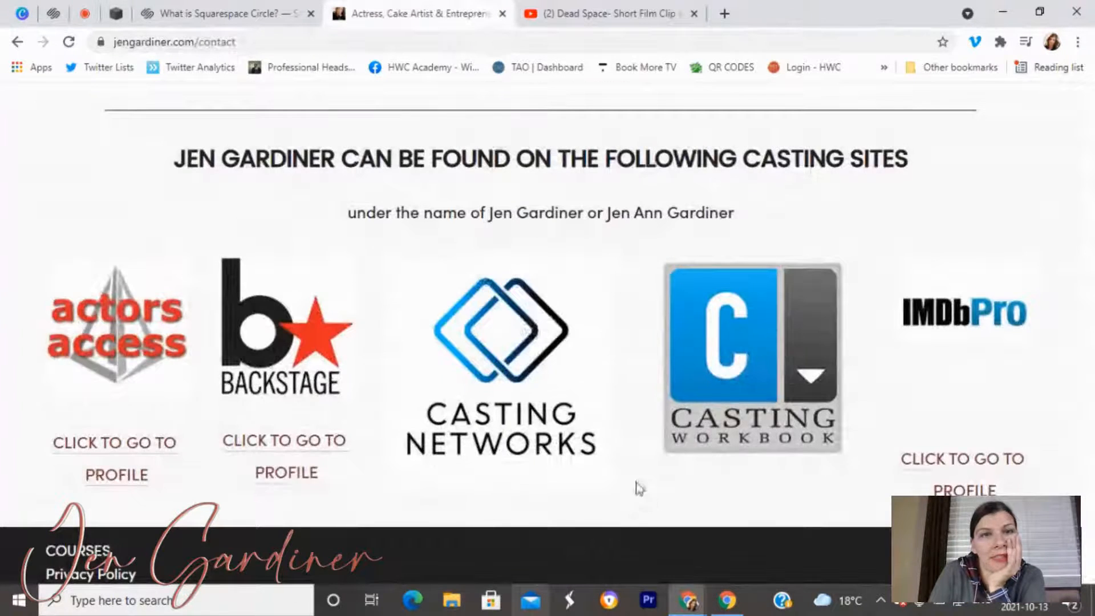
scroll(633, 471, "up", 2)
scroll(633, 470, "up", 4)
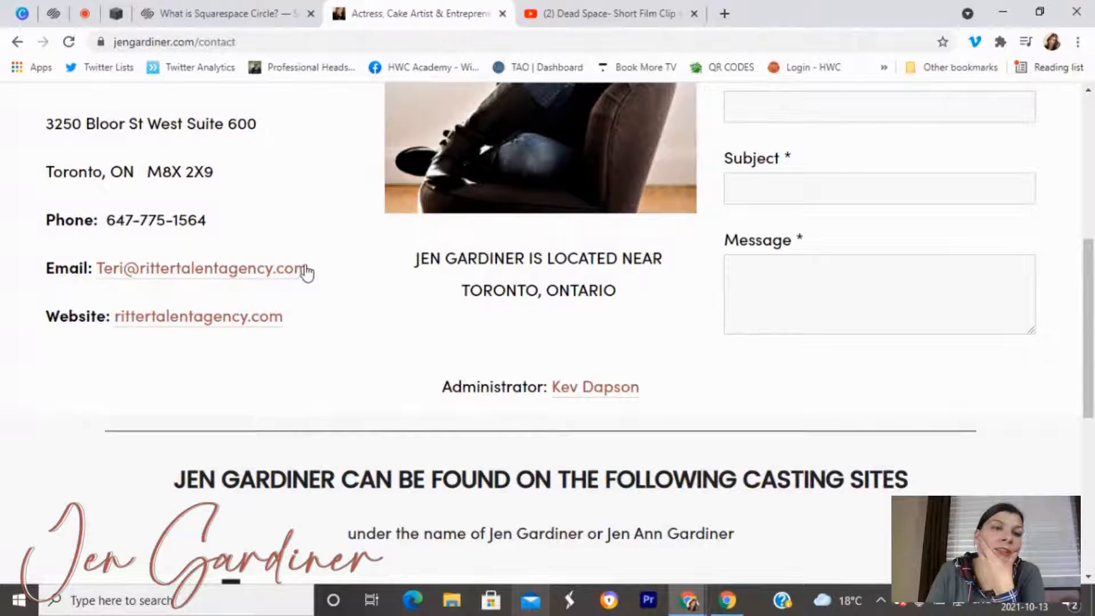
left_click(115, 13)
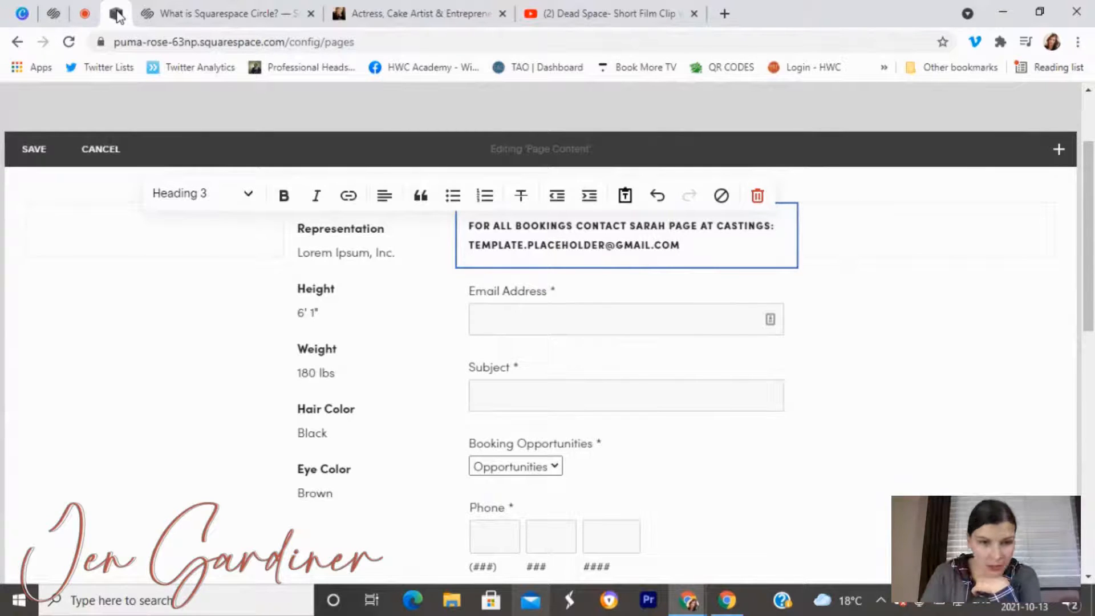
scroll(481, 325, "up", 2)
scroll(669, 341, "down", 1)
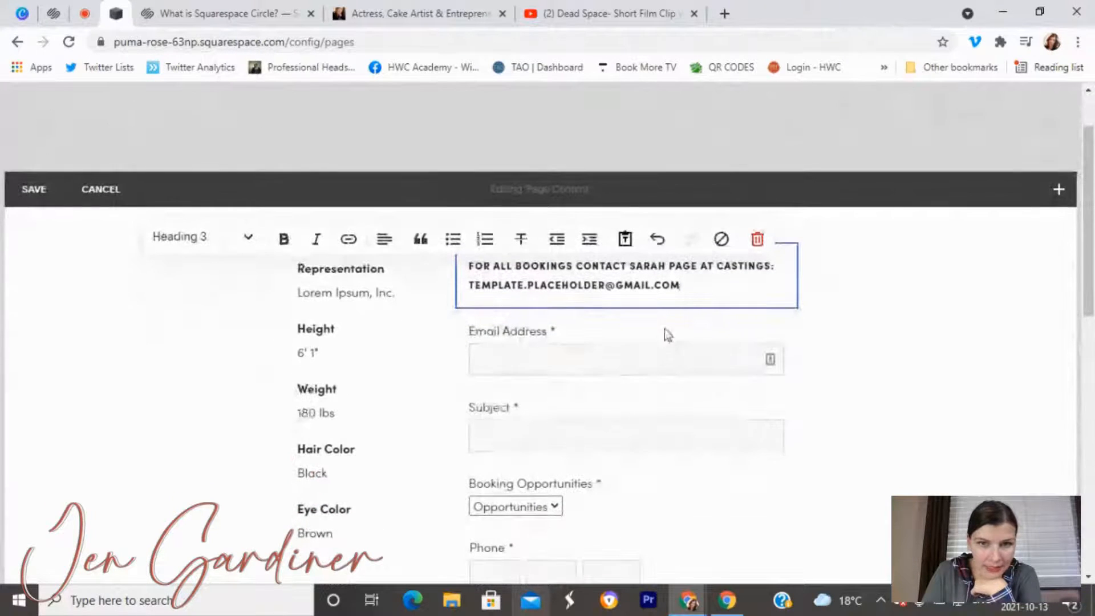
left_click_drag(682, 284, 459, 276)
Replace the placeholder e-mail address with the line 'CLICK HERE TO EMAIL HER'.
left_click(350, 241)
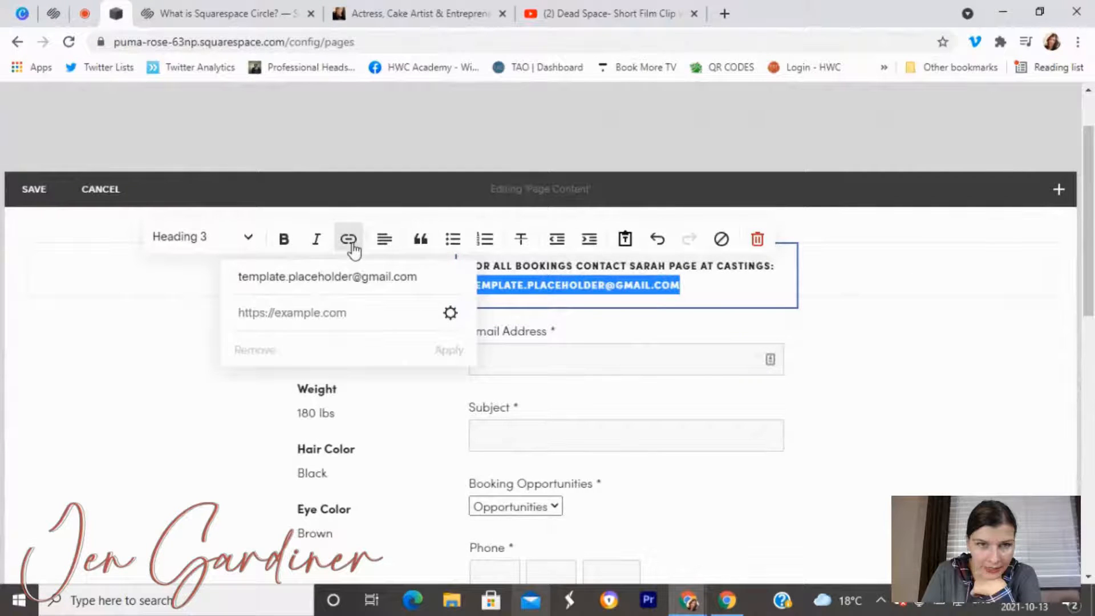
left_click(450, 313)
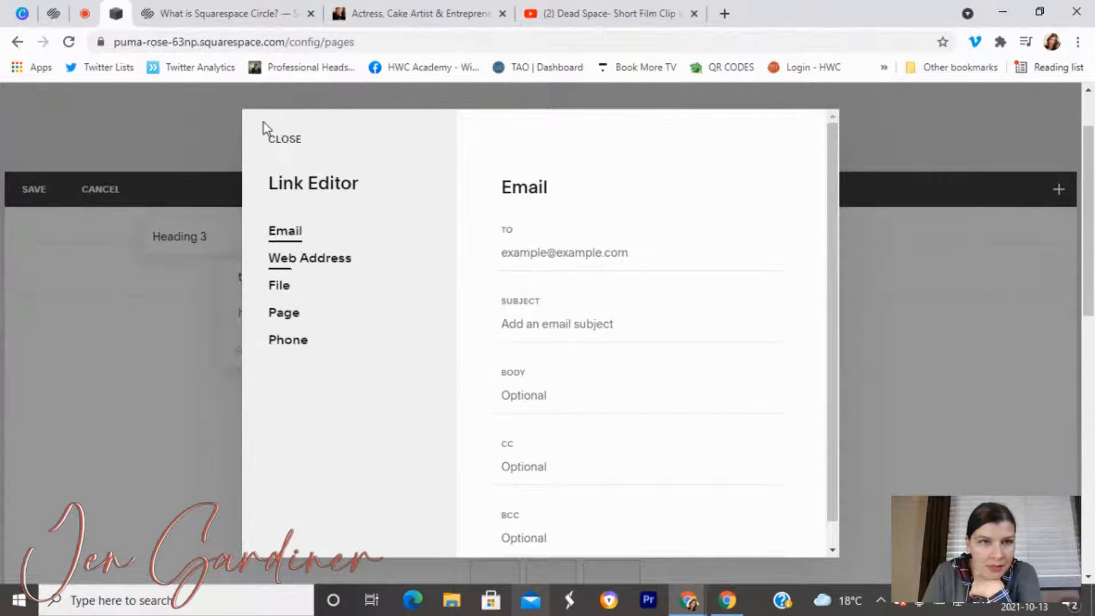
left_click(285, 141)
left_click(705, 284)
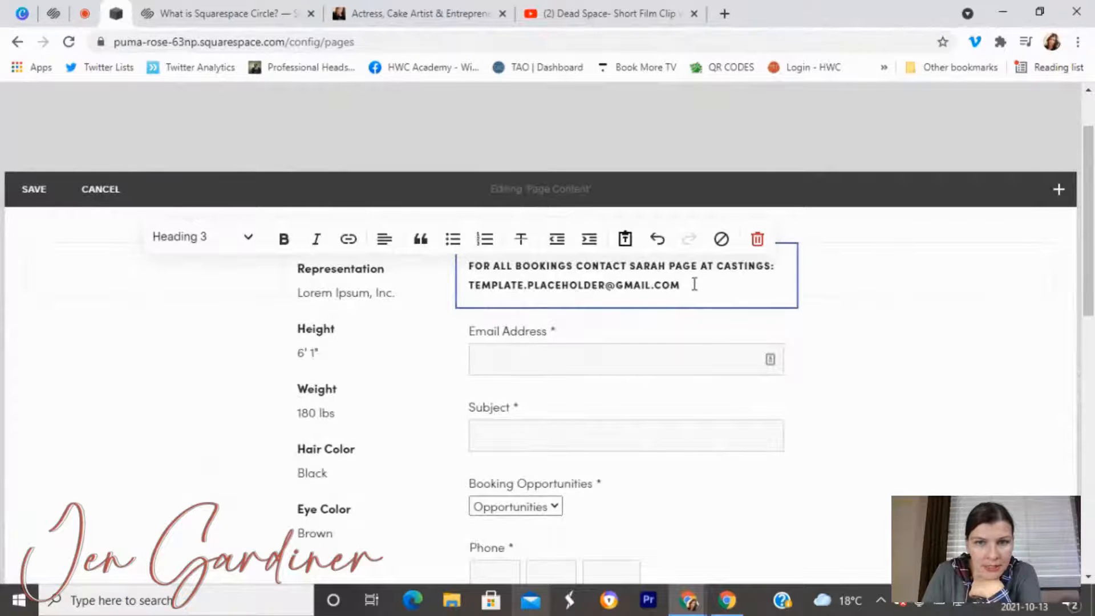
left_click_drag(695, 284, 465, 291)
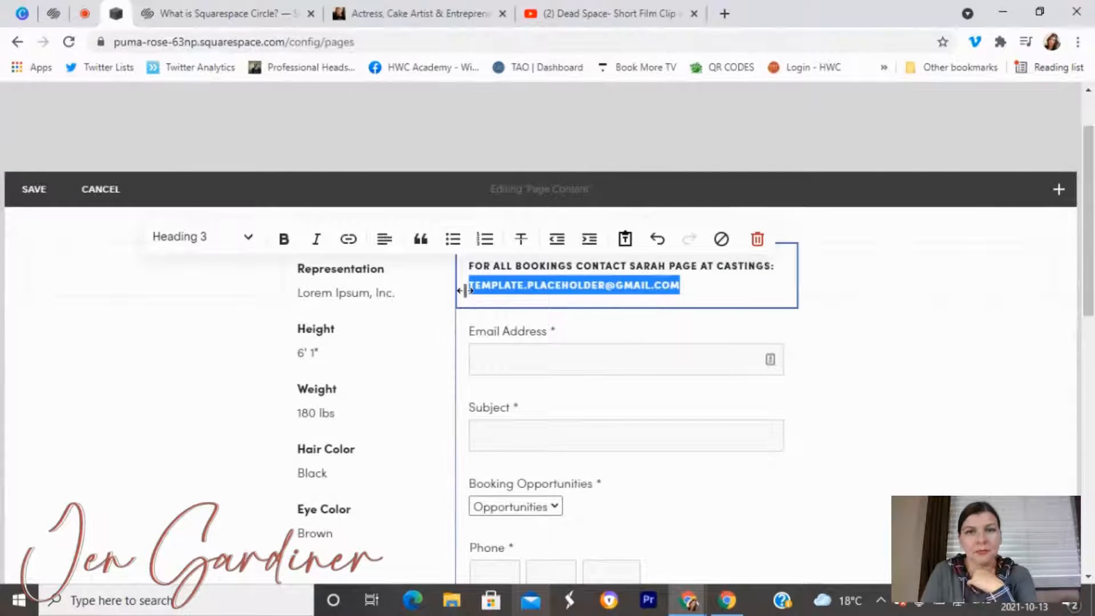
key("BackSpace")
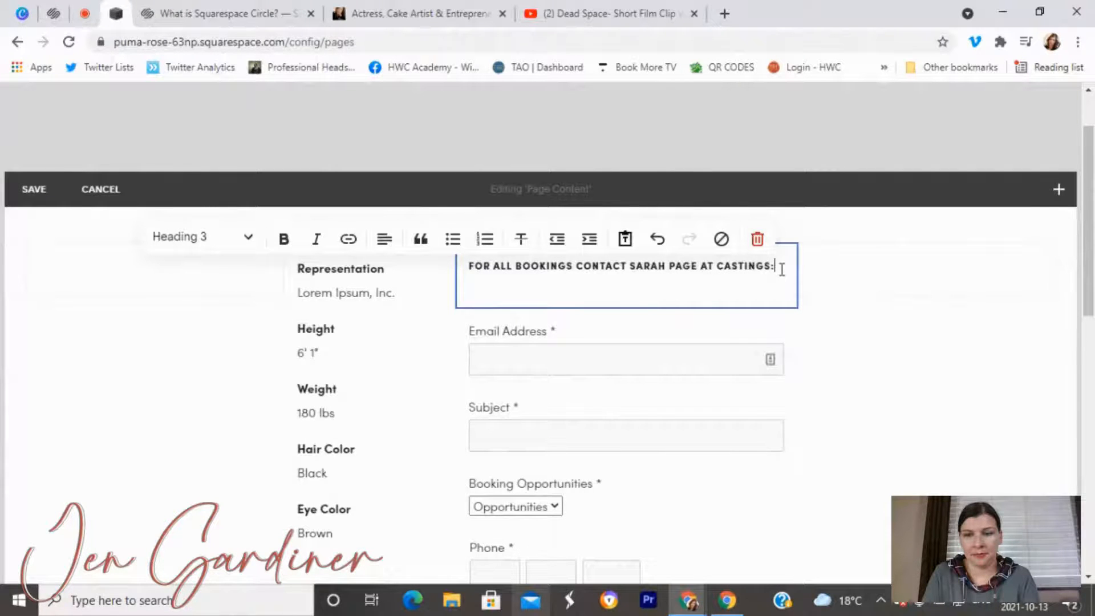
key("Return")
type("CLI")
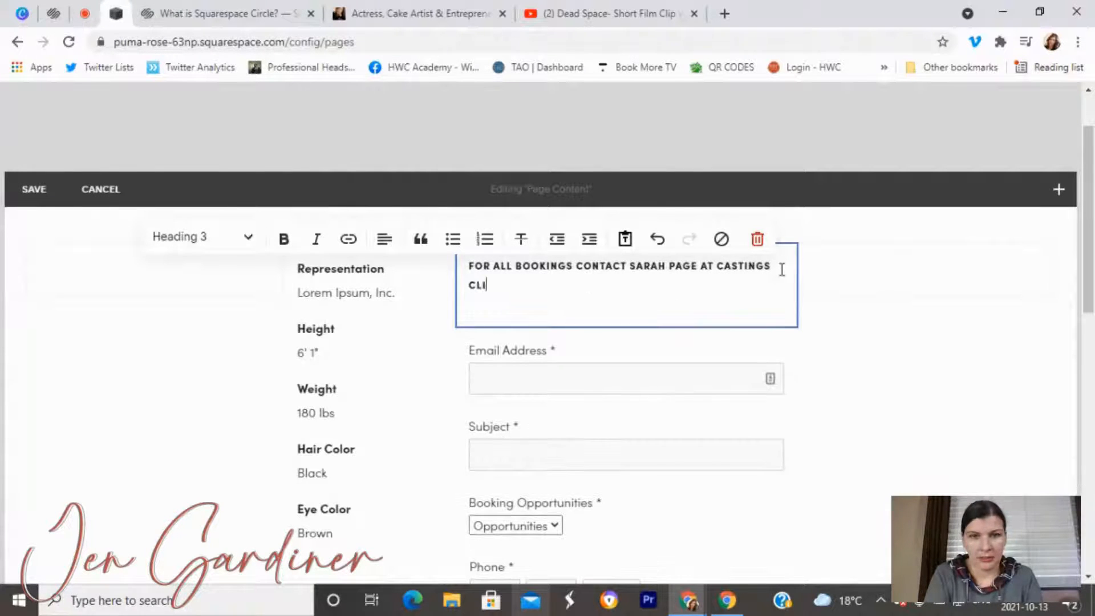
type("CK HERE TO EMAIL HER")
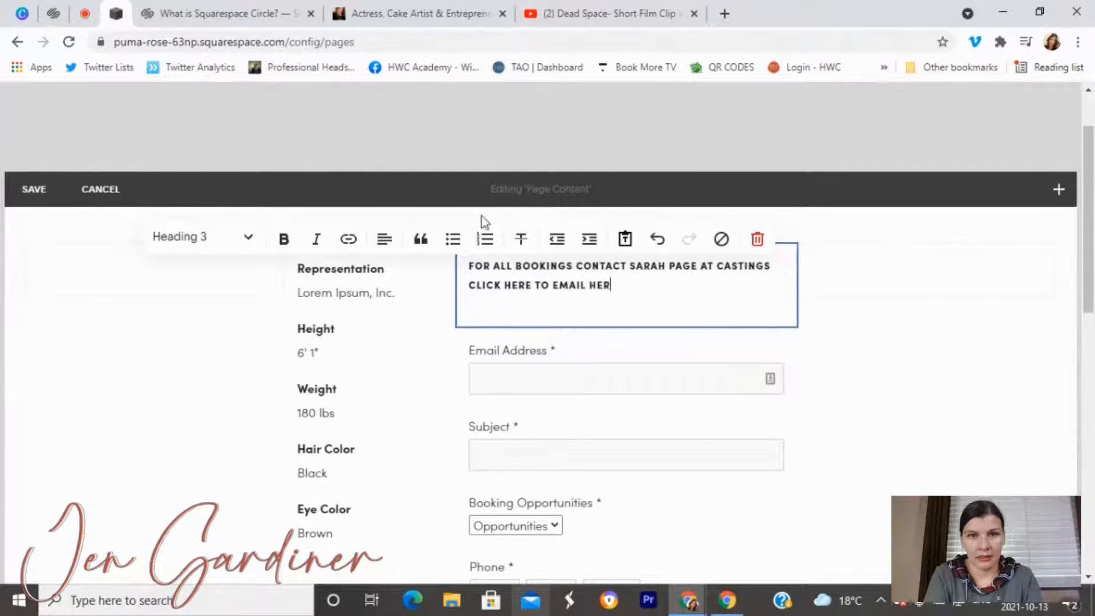
Link 'CLICK HERE TO EMAIL HER' to the pasted booking address with subject 'Talent Booking'.
left_click_drag(614, 282, 447, 283)
left_click(349, 240)
left_click(327, 313)
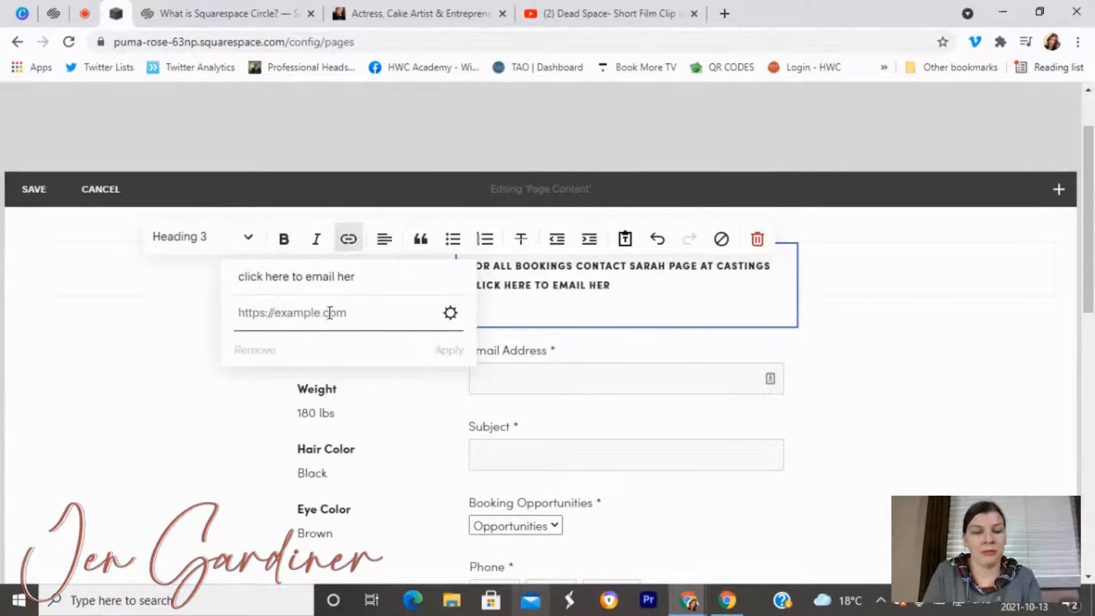
key("ctrl+v")
left_click(449, 313)
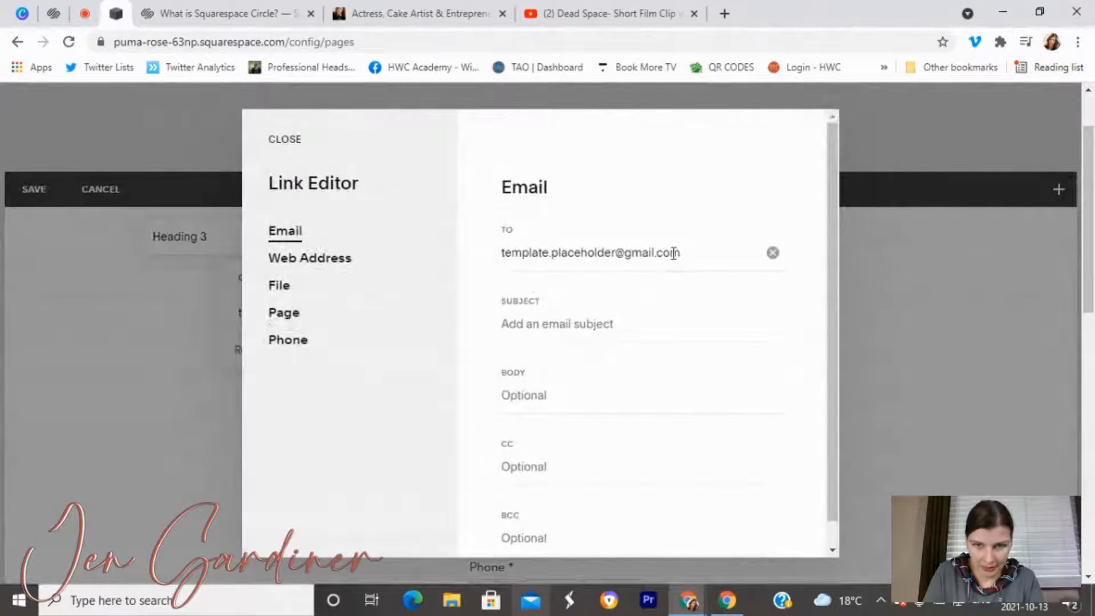
left_click_drag(677, 252, 431, 280)
left_click(528, 321)
type("T")
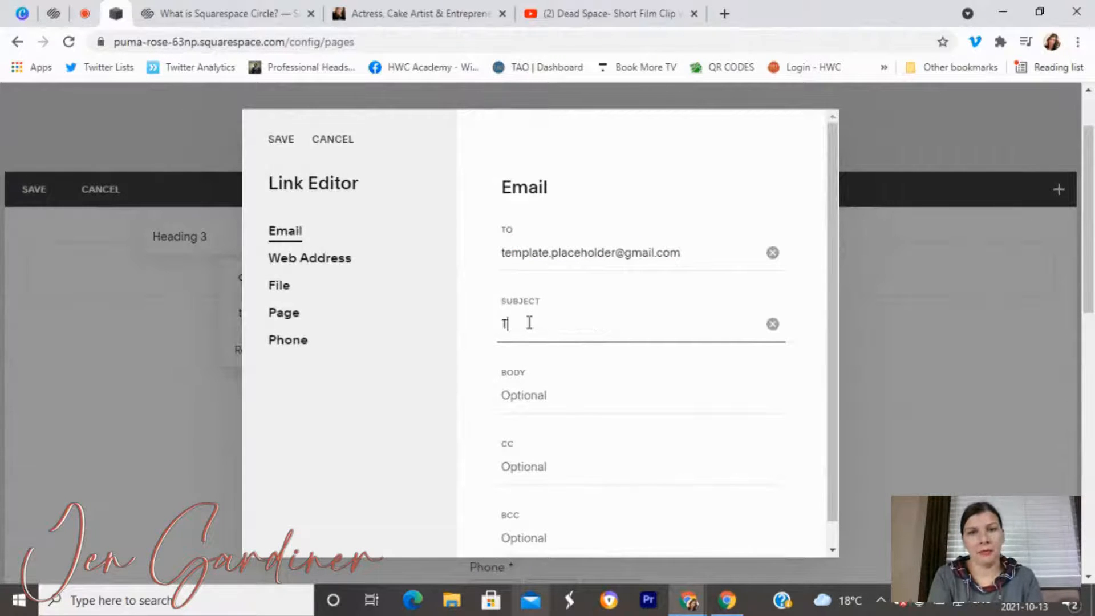
type("alent Subje")
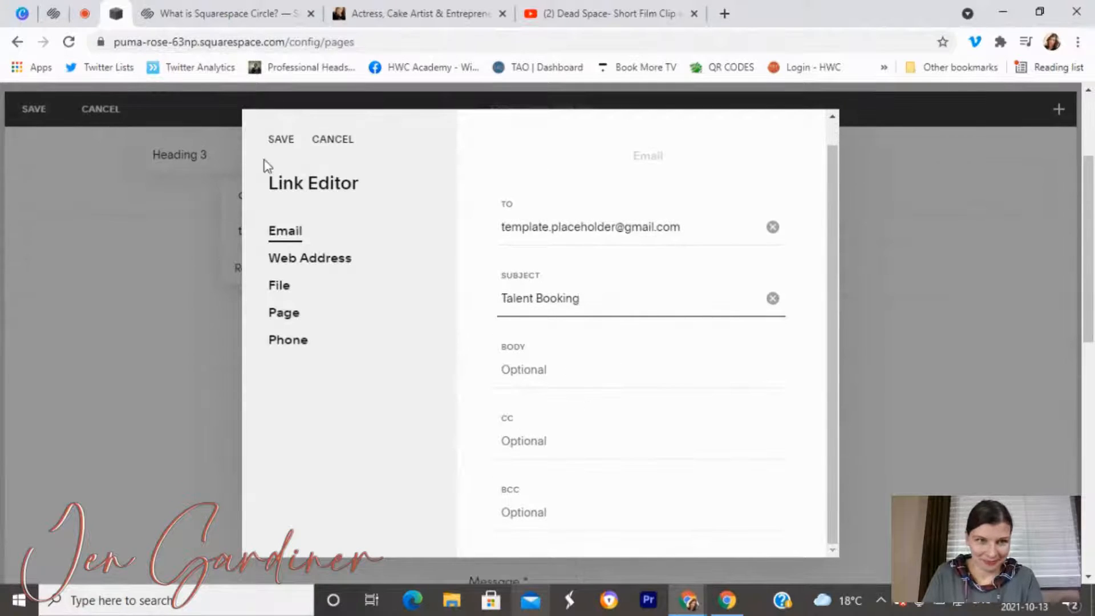
left_click(280, 139)
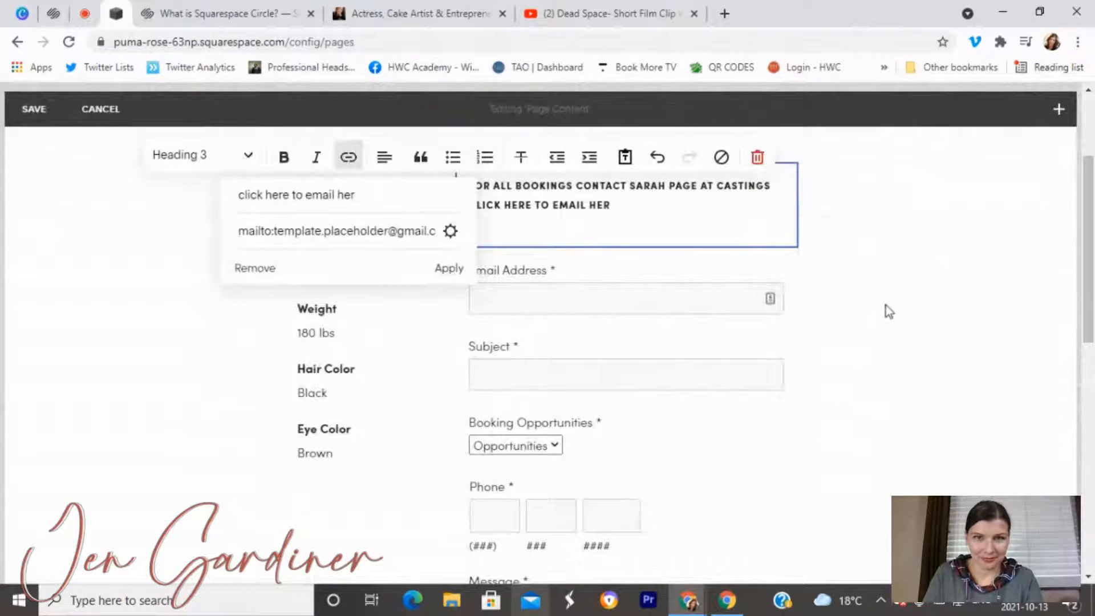
left_click(455, 273)
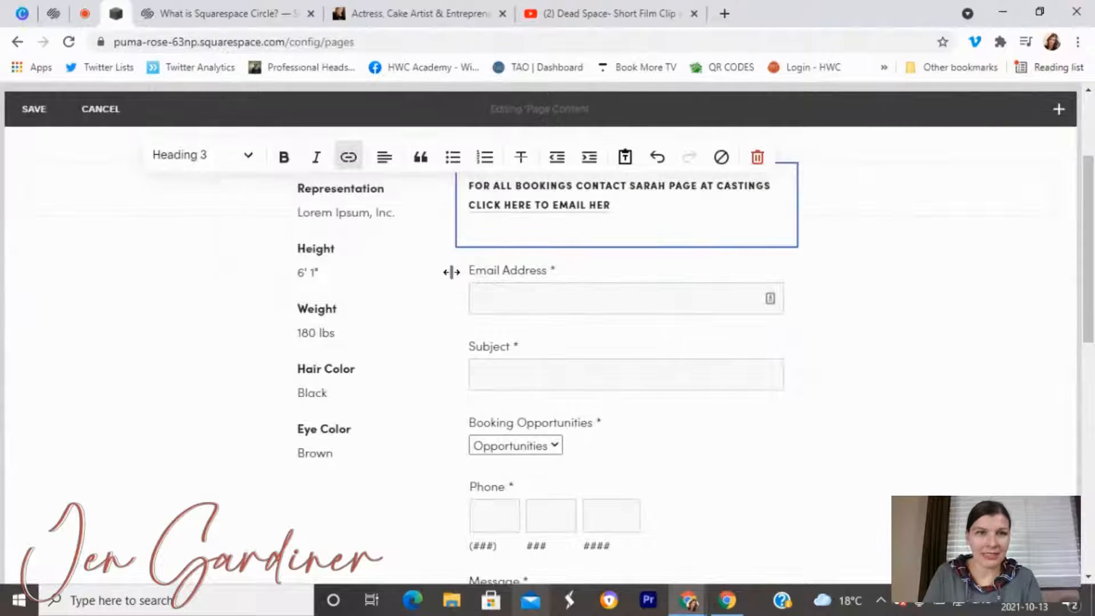
Copy the link's e-mail address and open the Contact page form block's editor.
right_click(545, 213)
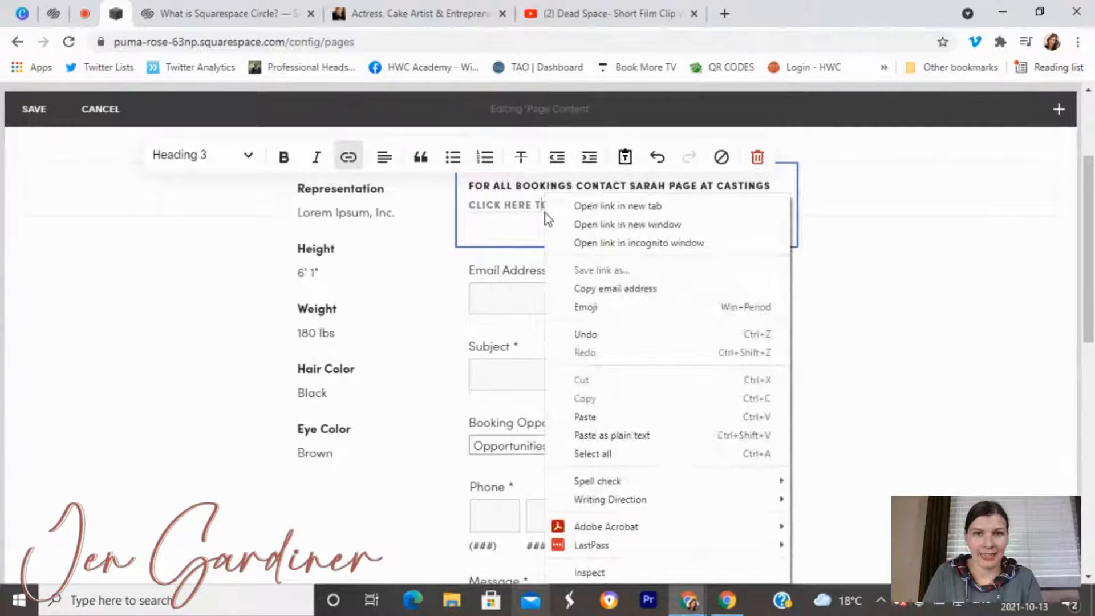
left_click(612, 289)
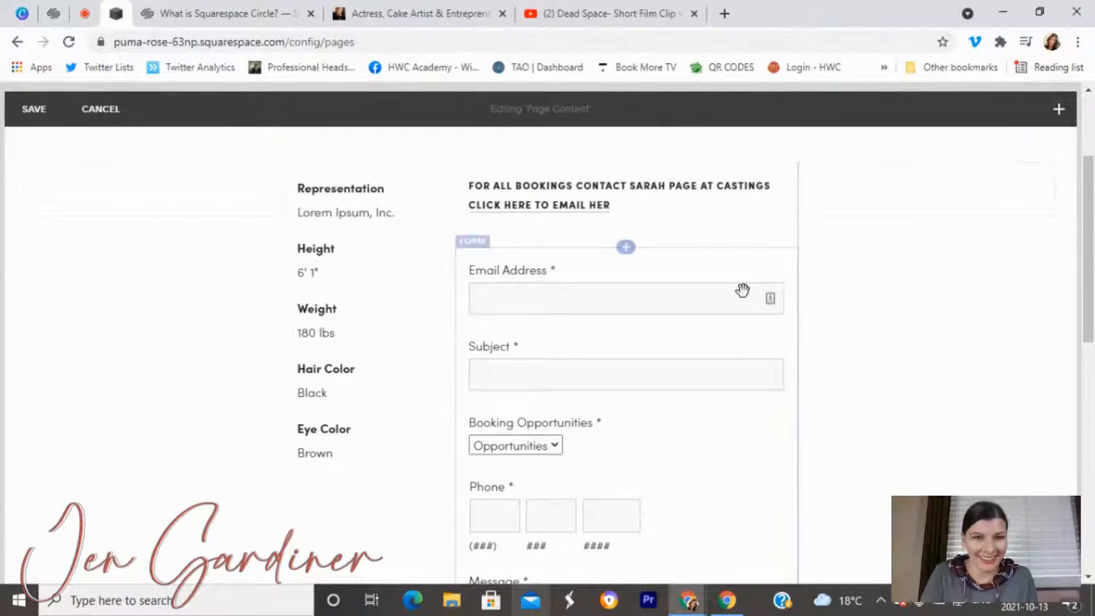
scroll(685, 251, "down", 1)
left_click(600, 212)
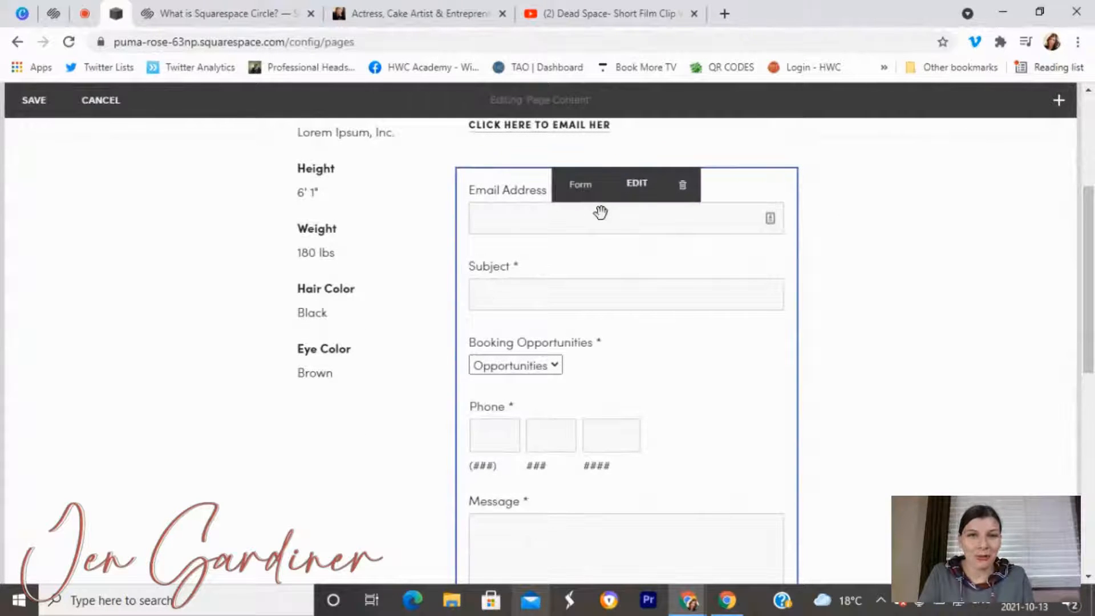
scroll(596, 283, "down", 4)
scroll(597, 283, "up", 4)
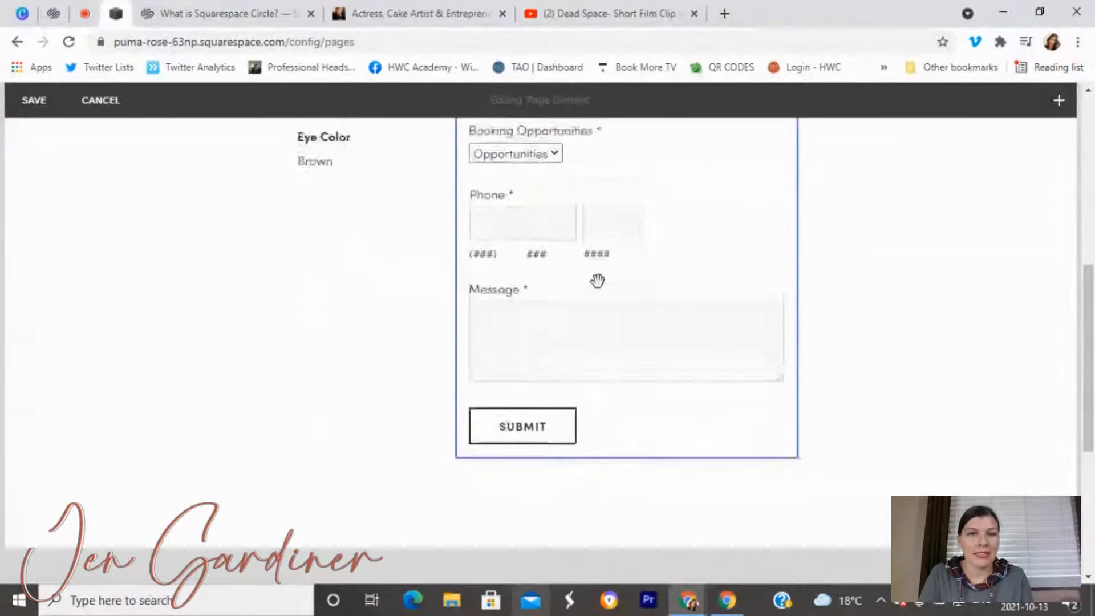
left_click(637, 191)
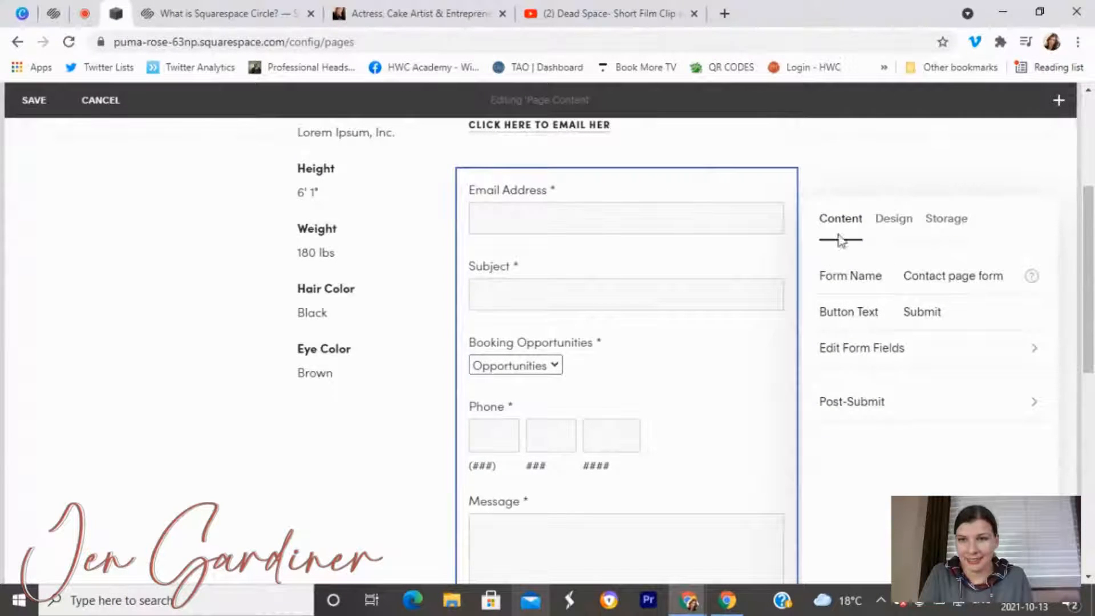
Set the form's Storage to e-mail submissions to the site owner's address, then close the settings.
left_click(907, 231)
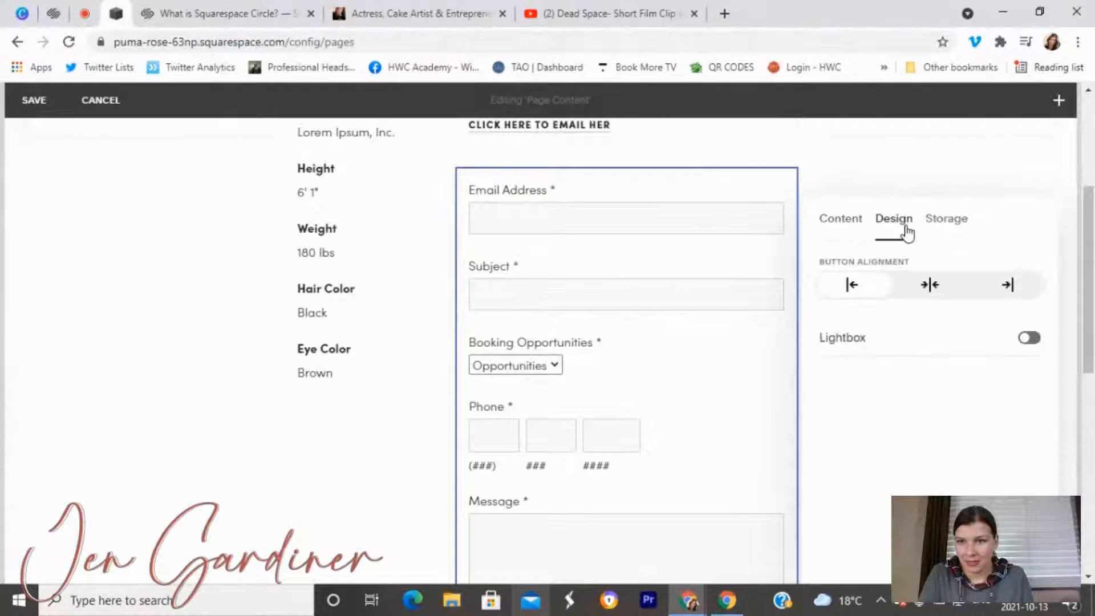
left_click(941, 223)
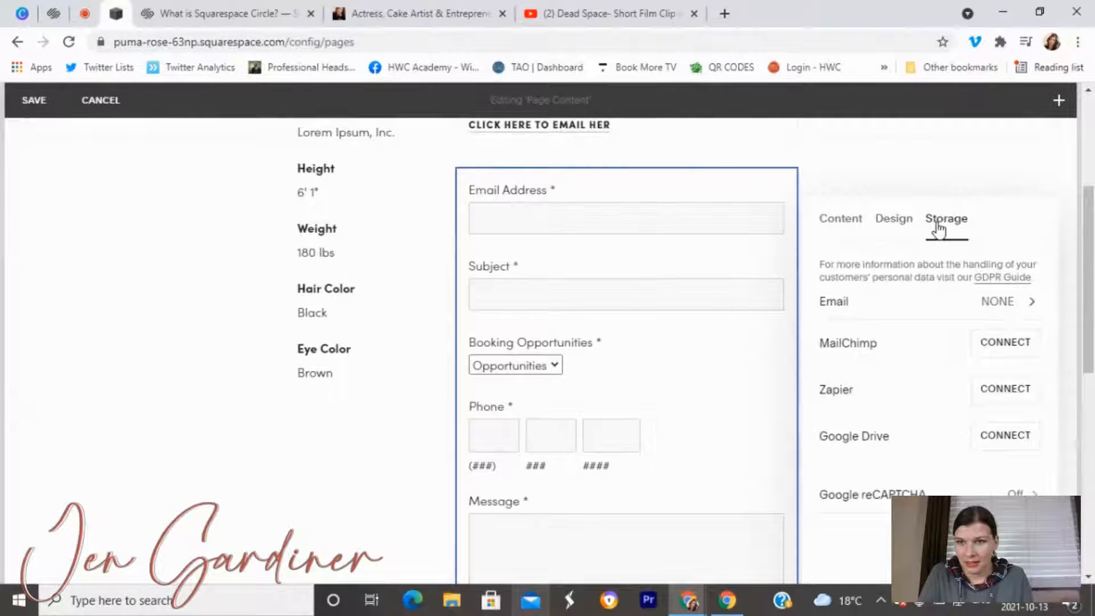
left_click(980, 305)
left_click(925, 277)
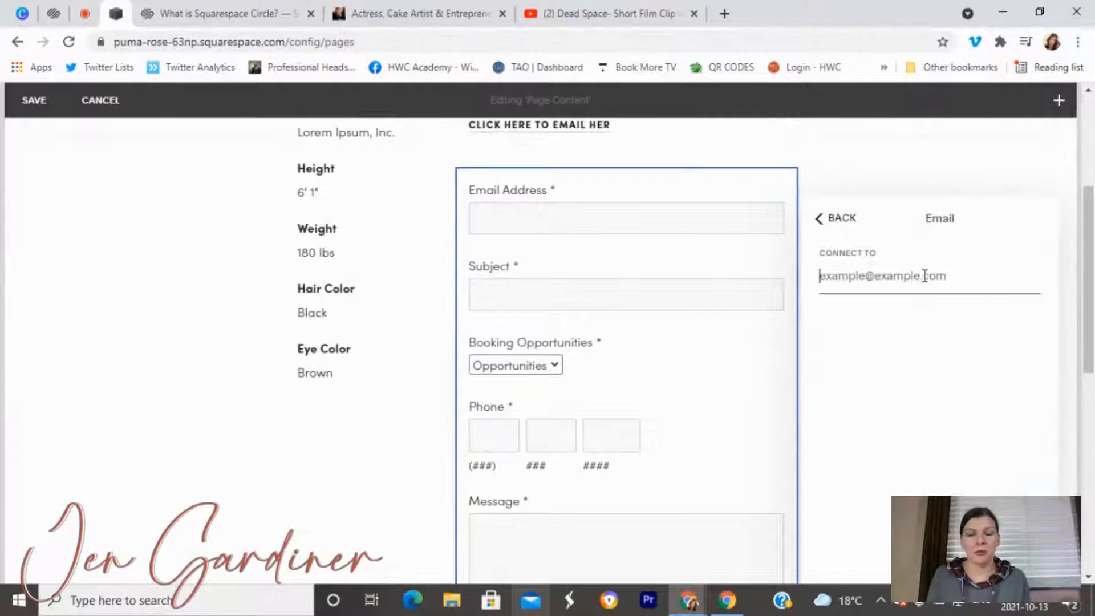
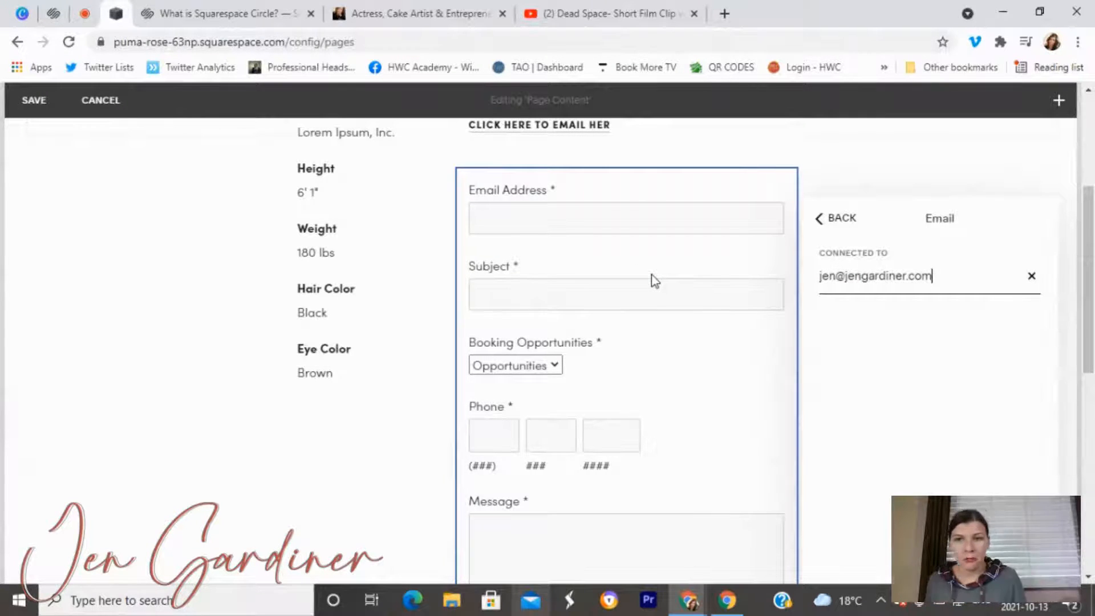
left_click(840, 223)
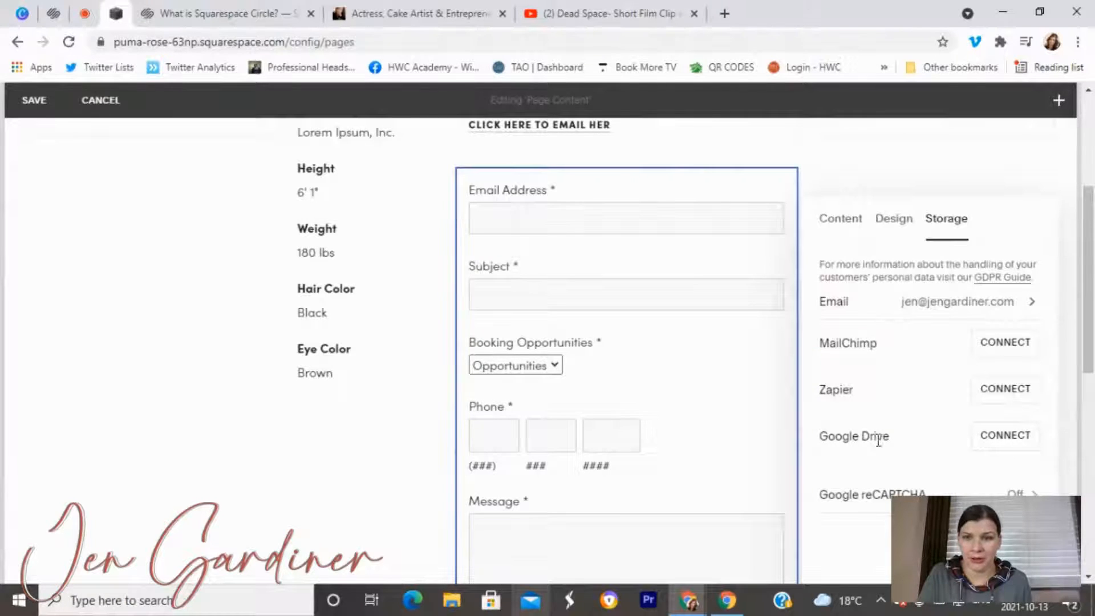
left_click(844, 166)
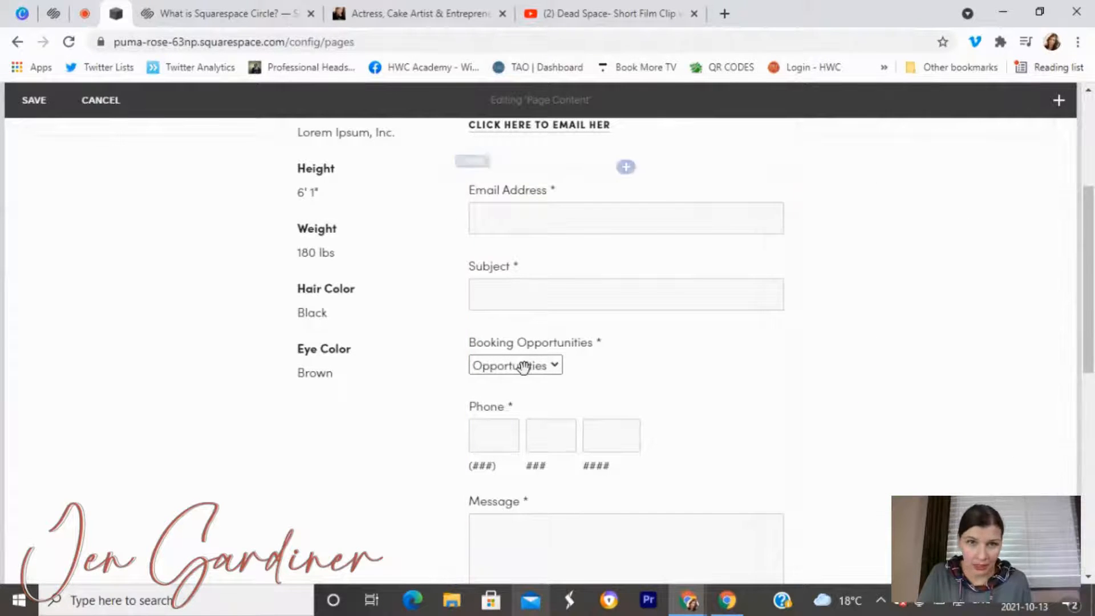
scroll(555, 205, "down", 5)
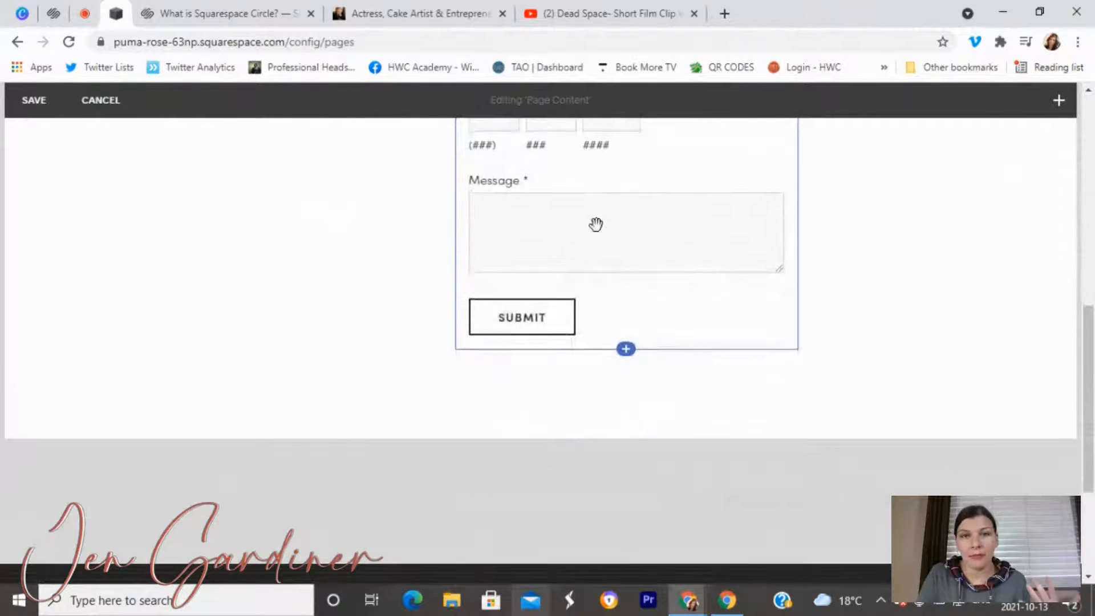
scroll(593, 222, "up", 4)
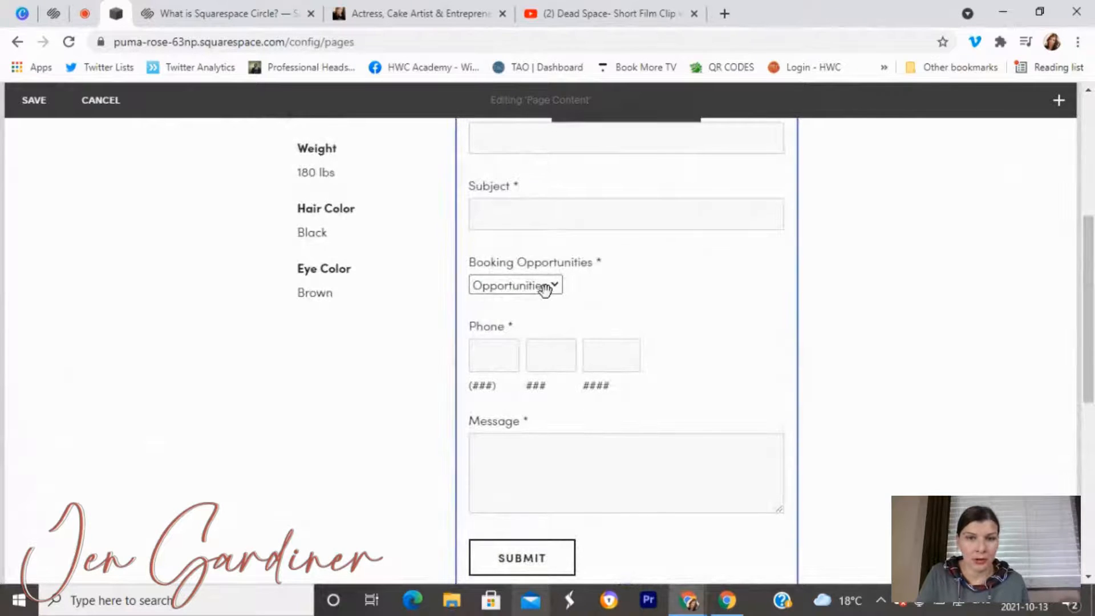
scroll(585, 325, "down", 3)
scroll(588, 345, "up", 8)
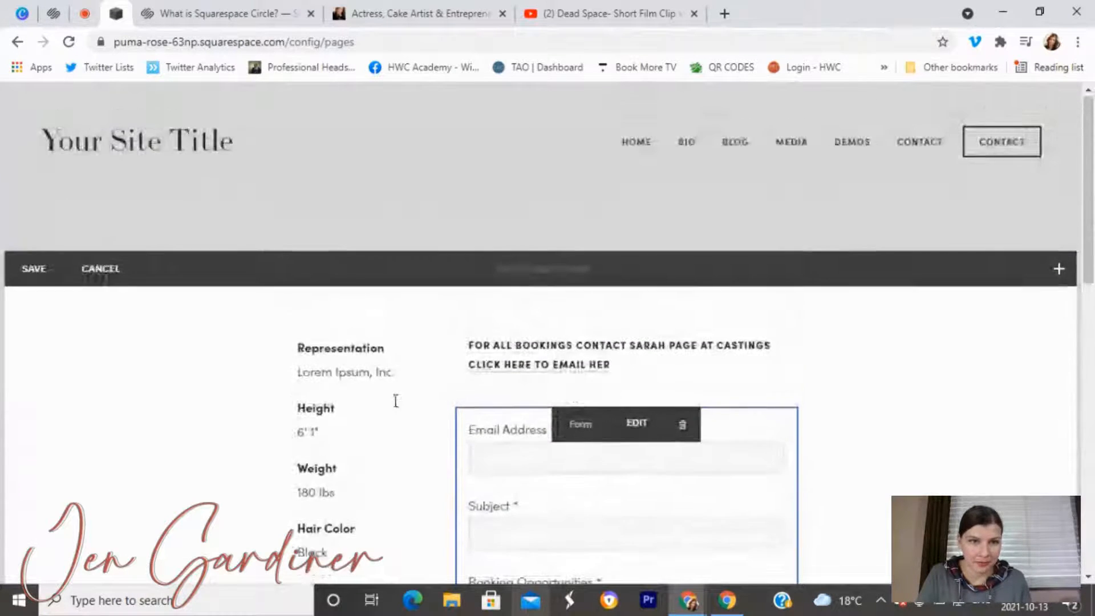
Change Representation to Ritter Talent Agency and Height from 6' 1" to 5'5", delete Weight through Eye Color, and save.
scroll(343, 382, "down", 1)
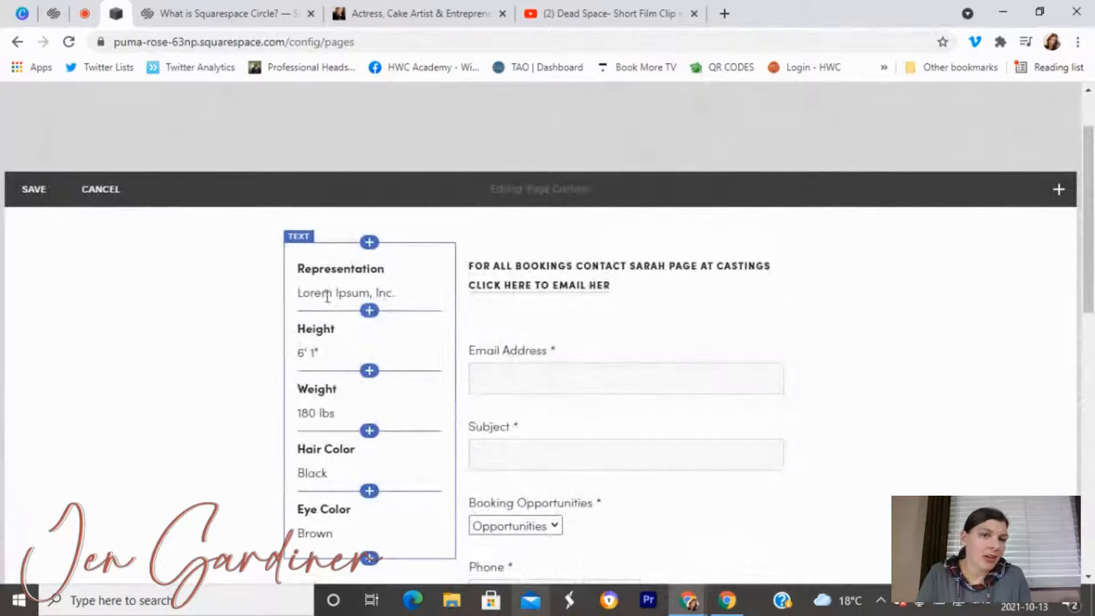
left_click_drag(402, 291, 296, 293)
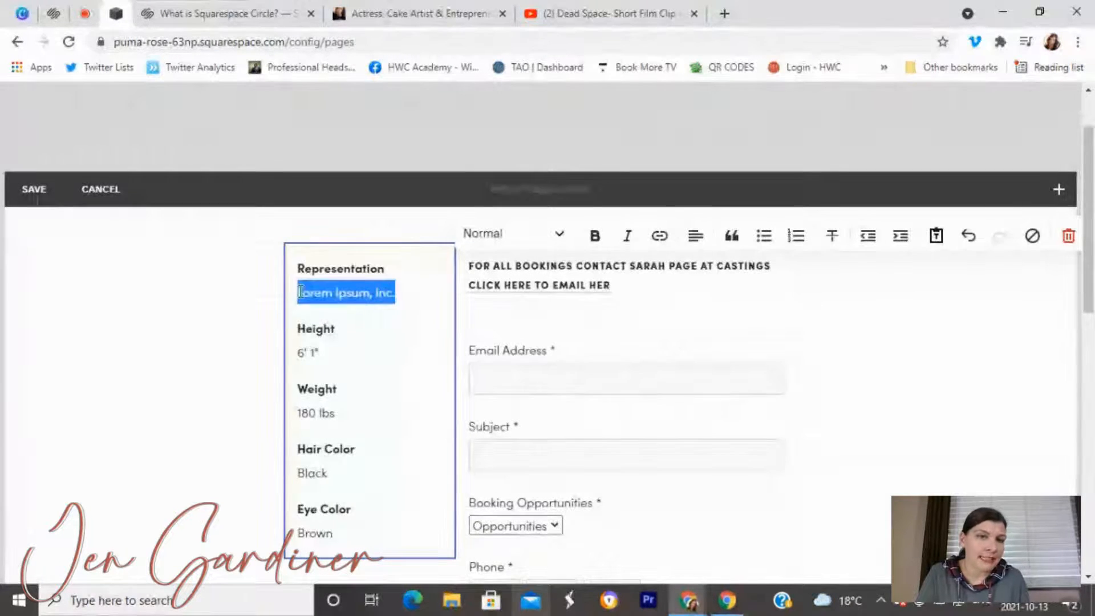
type("Ritter Talent Agency")
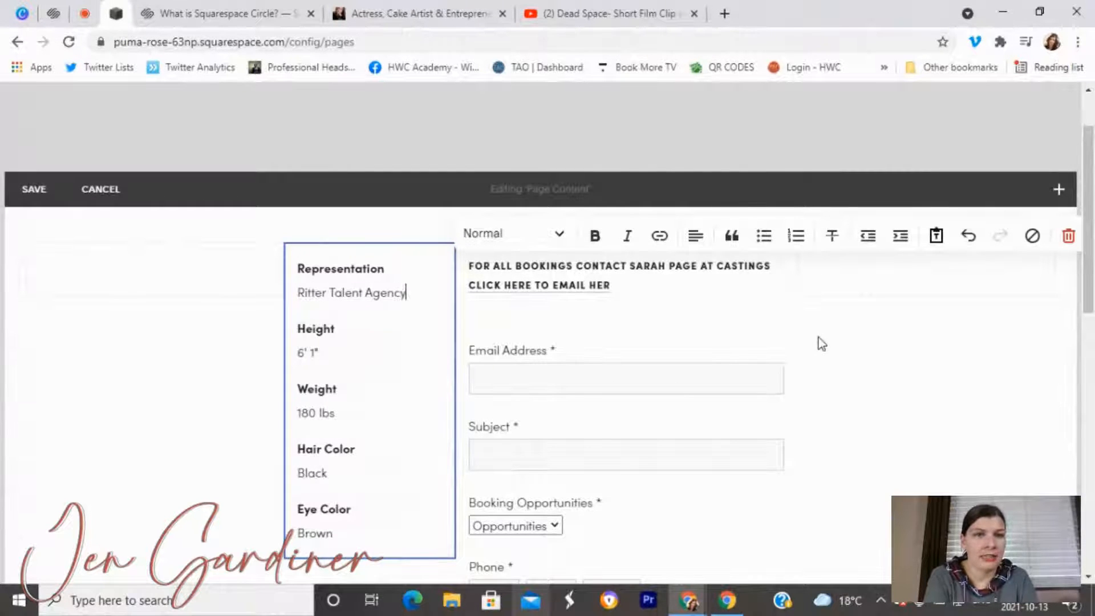
triple_click(308, 358)
left_click_drag(320, 357, 297, 355)
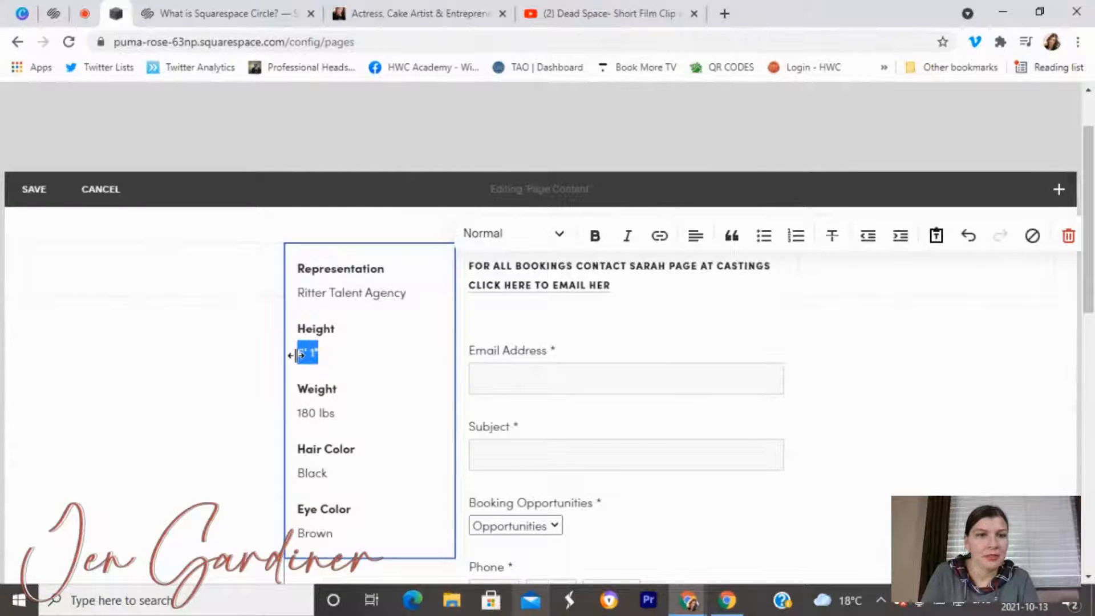
type("5")
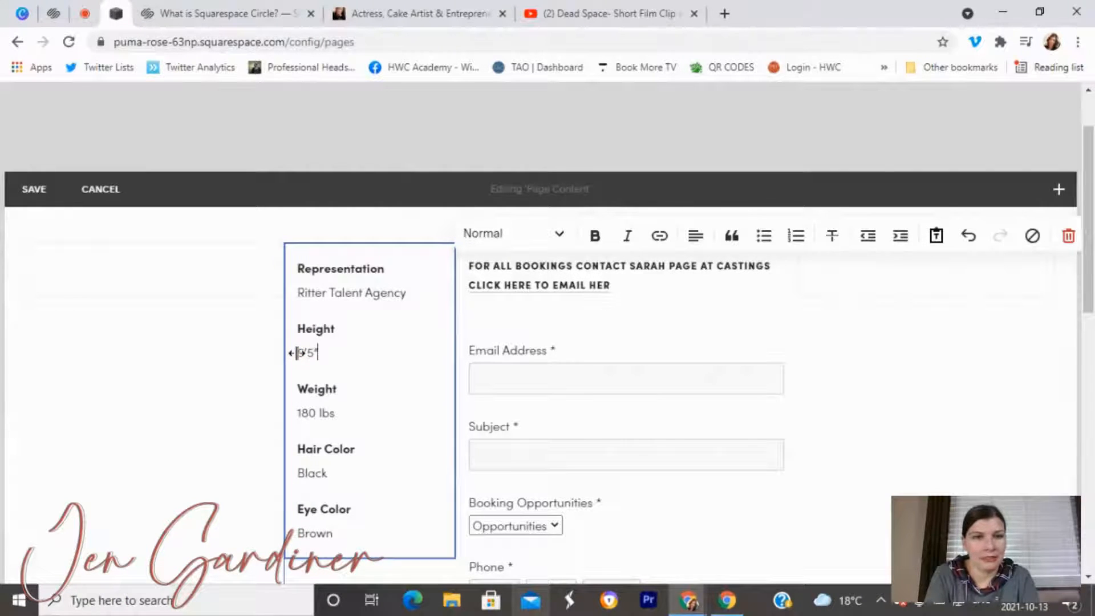
left_click_drag(345, 530, 285, 398)
key("BackSpace")
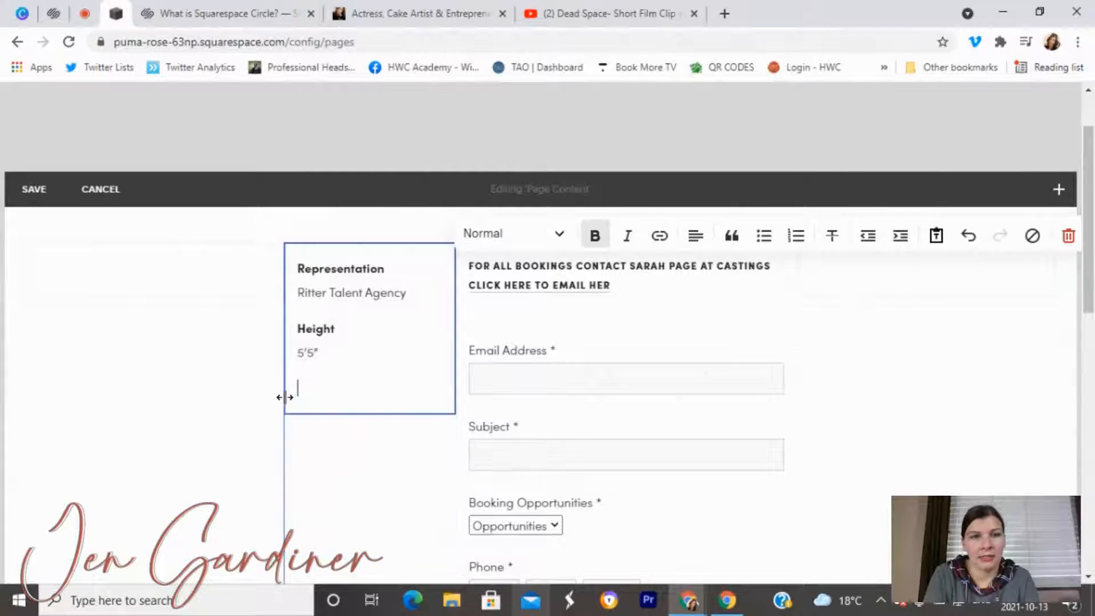
left_click(351, 461)
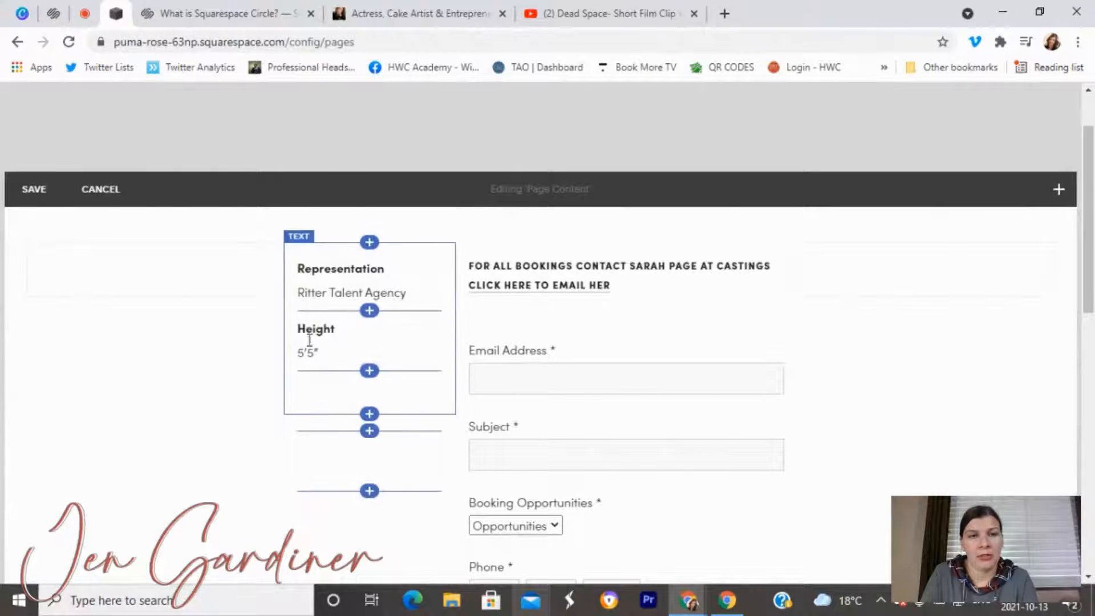
left_click(34, 191)
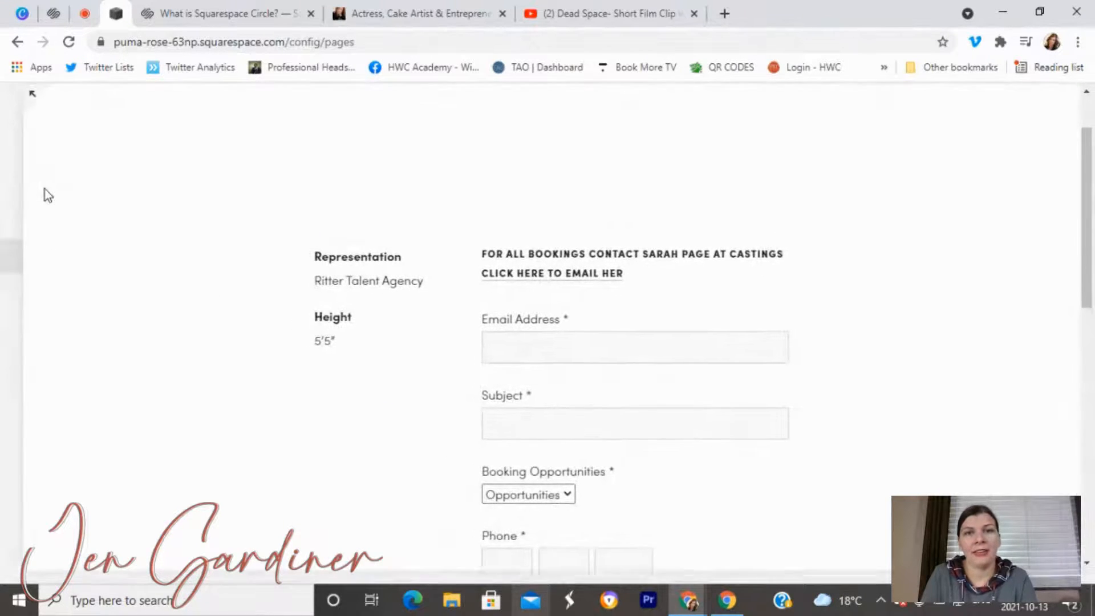
Show the Welcome page from the Not Linked Home section in the preview.
scroll(125, 344, "up", 1)
scroll(124, 349, "up", 5)
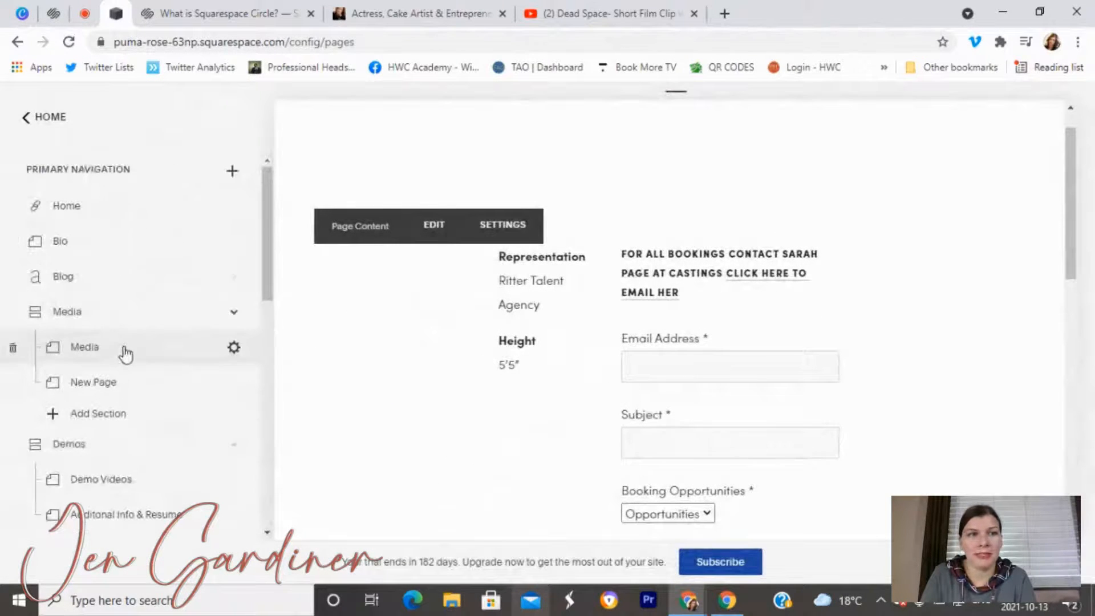
scroll(80, 285, "down", 5)
scroll(77, 303, "down", 7)
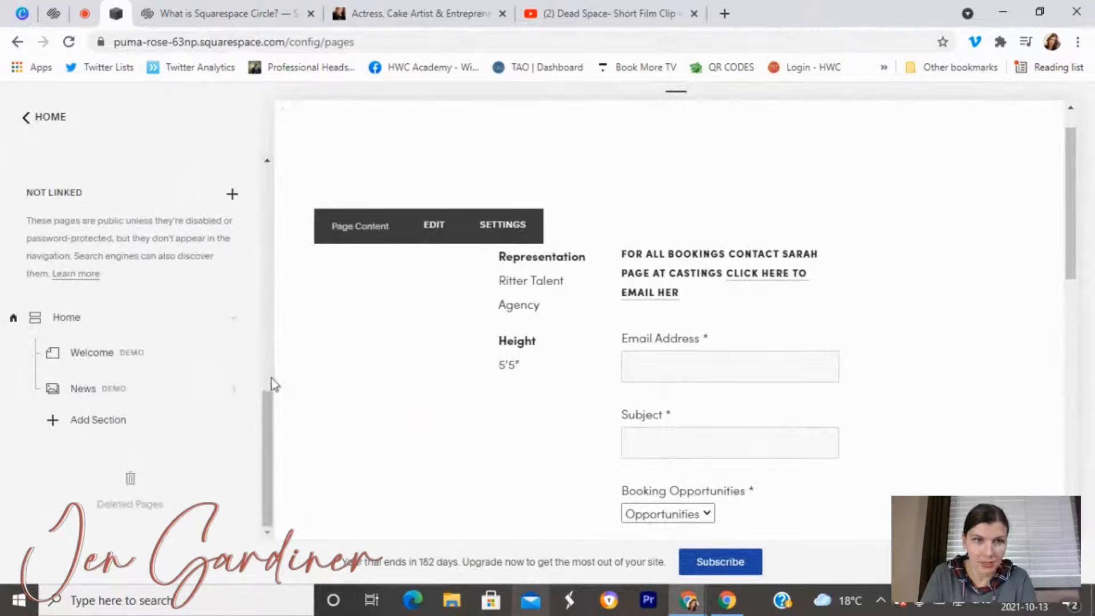
left_click(93, 344)
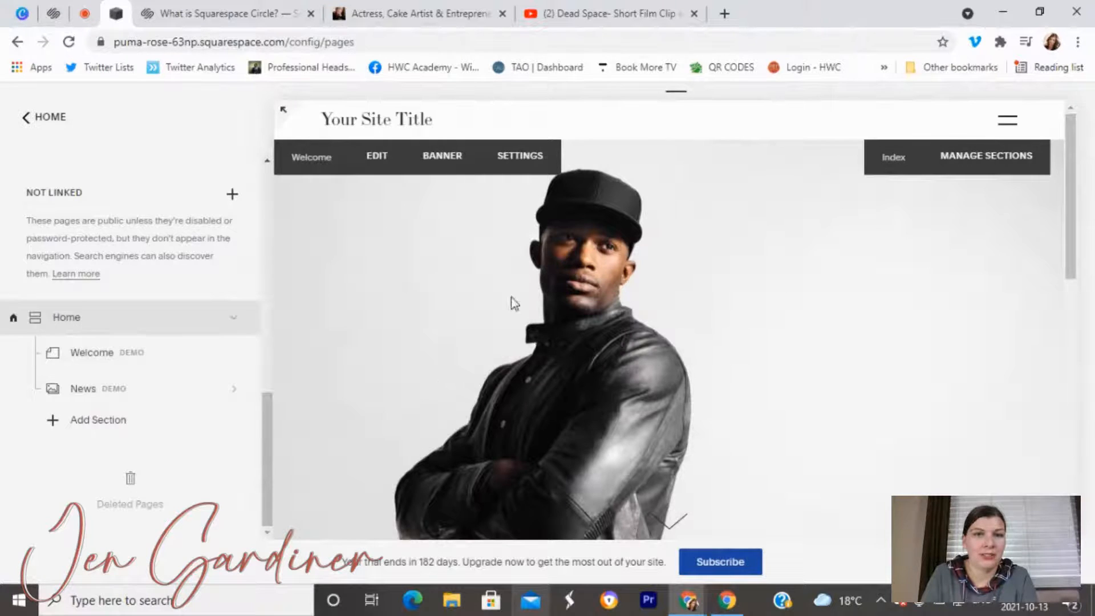
Open the Home index section's settings.
scroll(557, 447, "down", 5)
scroll(223, 386, "up", 2)
scroll(105, 419, "down", 1)
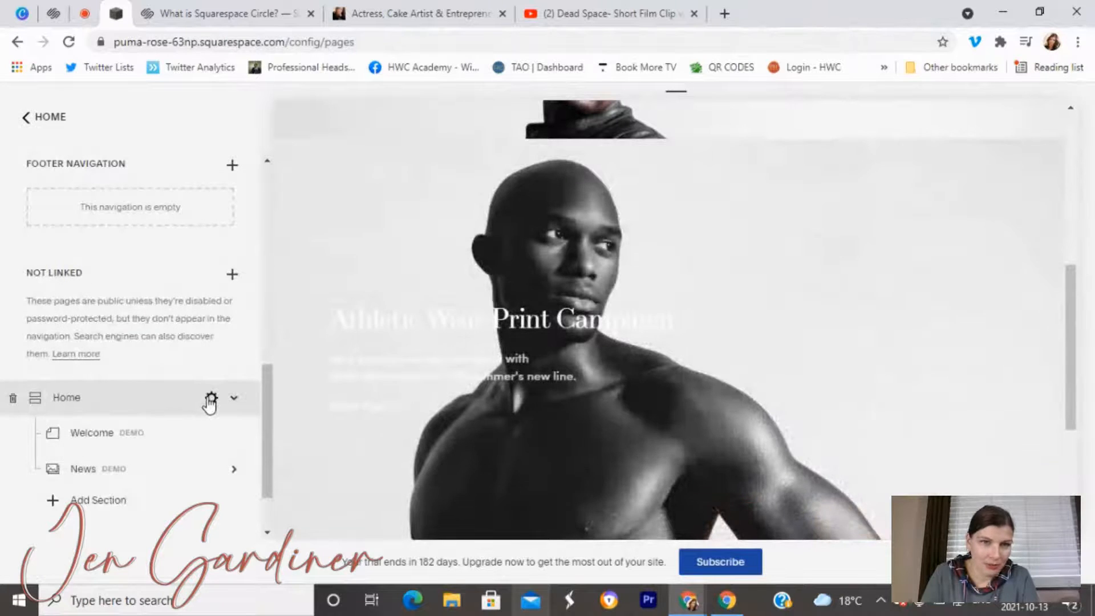
left_click(211, 399)
Check the Home index's banner media settings, then close Index Settings.
scroll(563, 393, "down", 4)
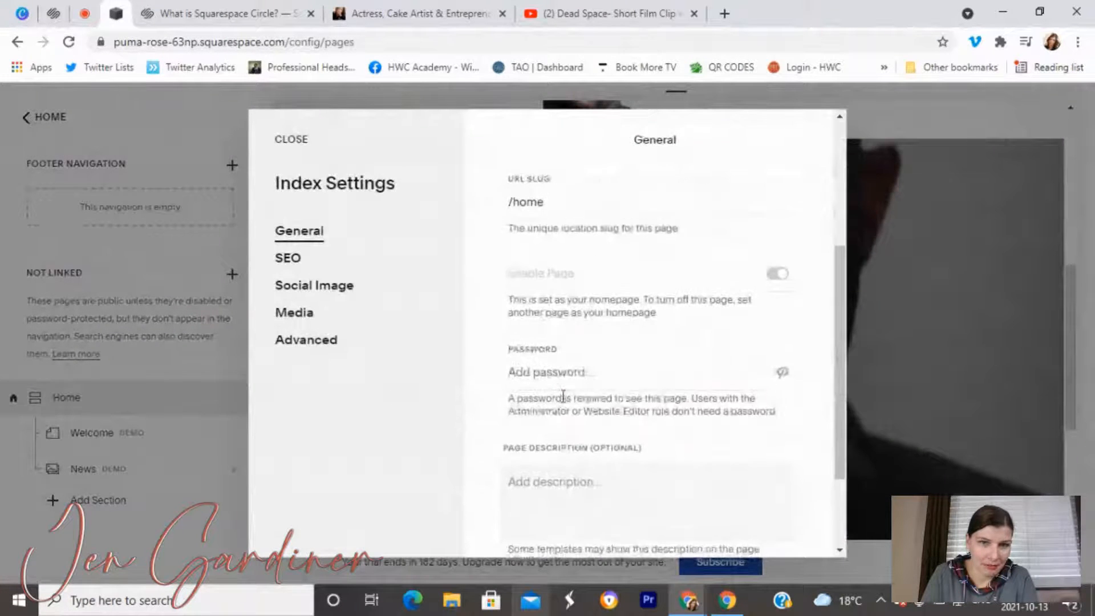
scroll(563, 395, "up", 4)
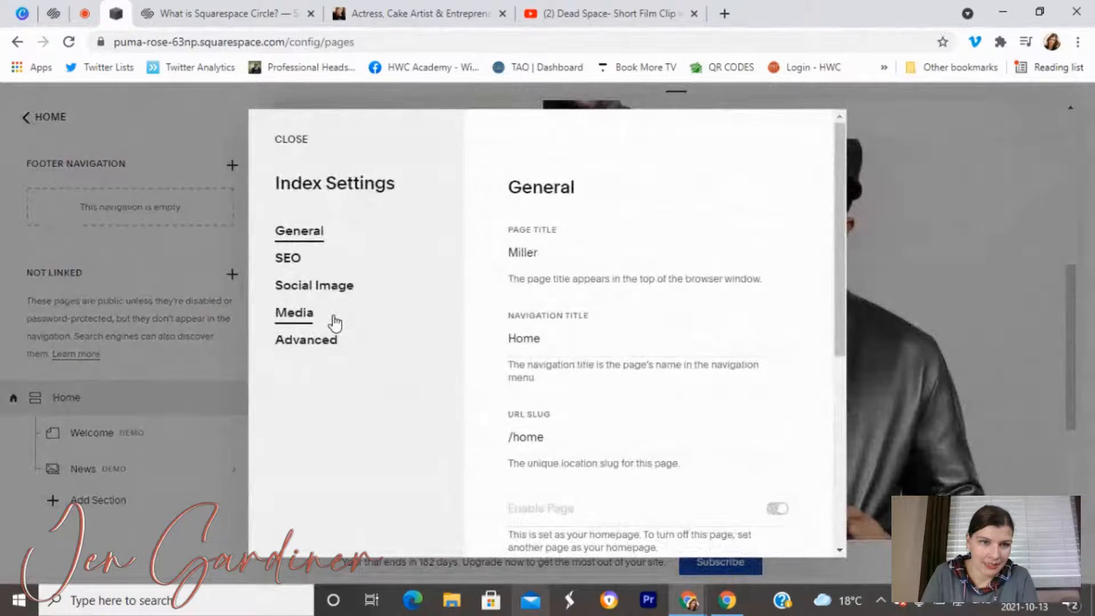
left_click(335, 322)
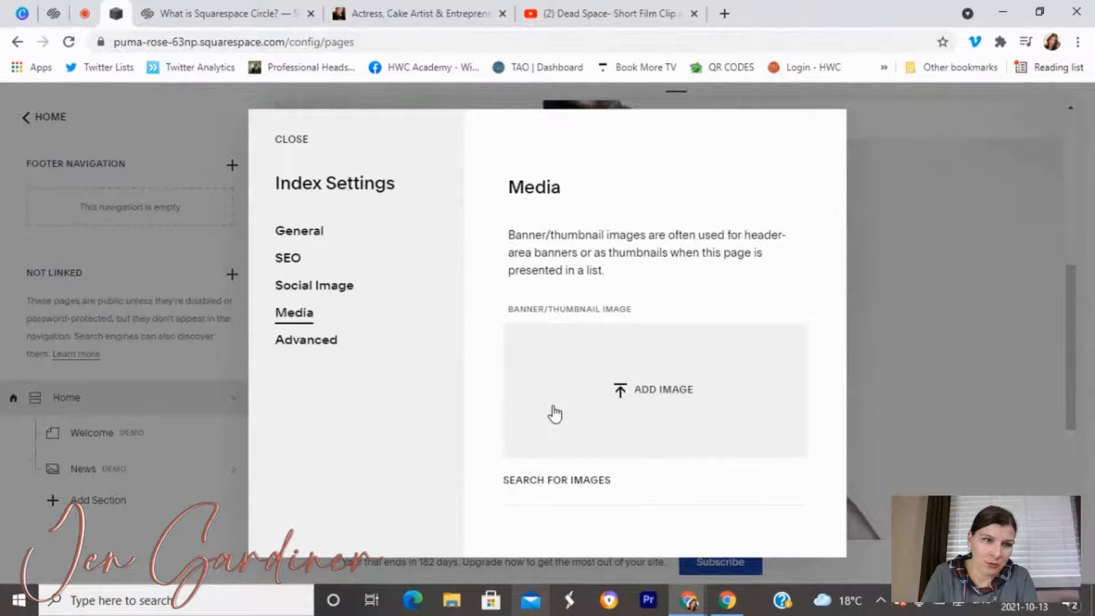
left_click(294, 144)
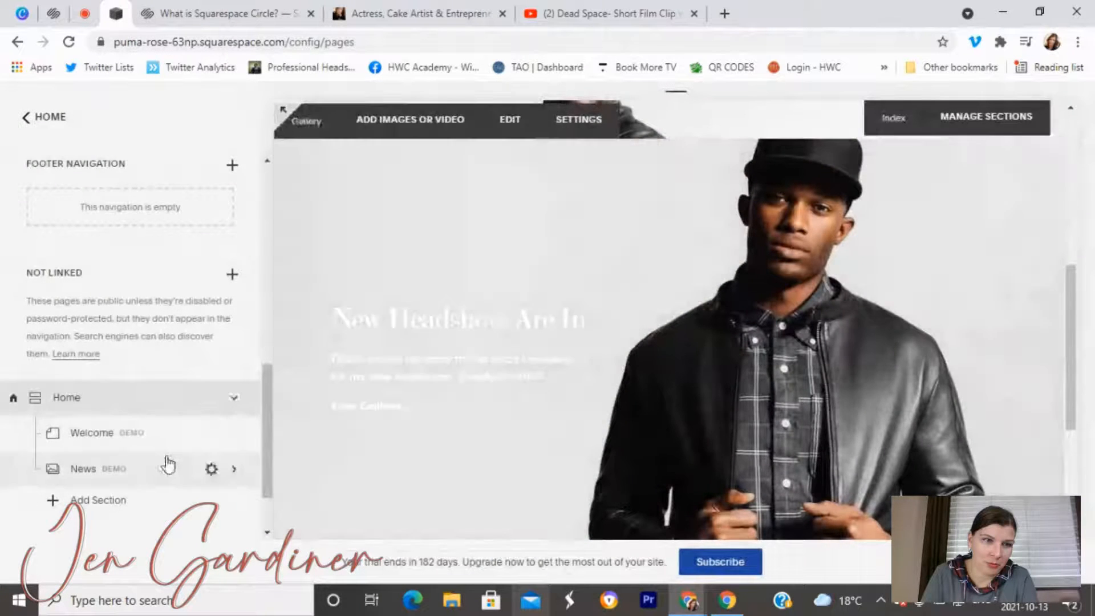
Open the Welcome page's Media settings to view its current banner image.
left_click(142, 439)
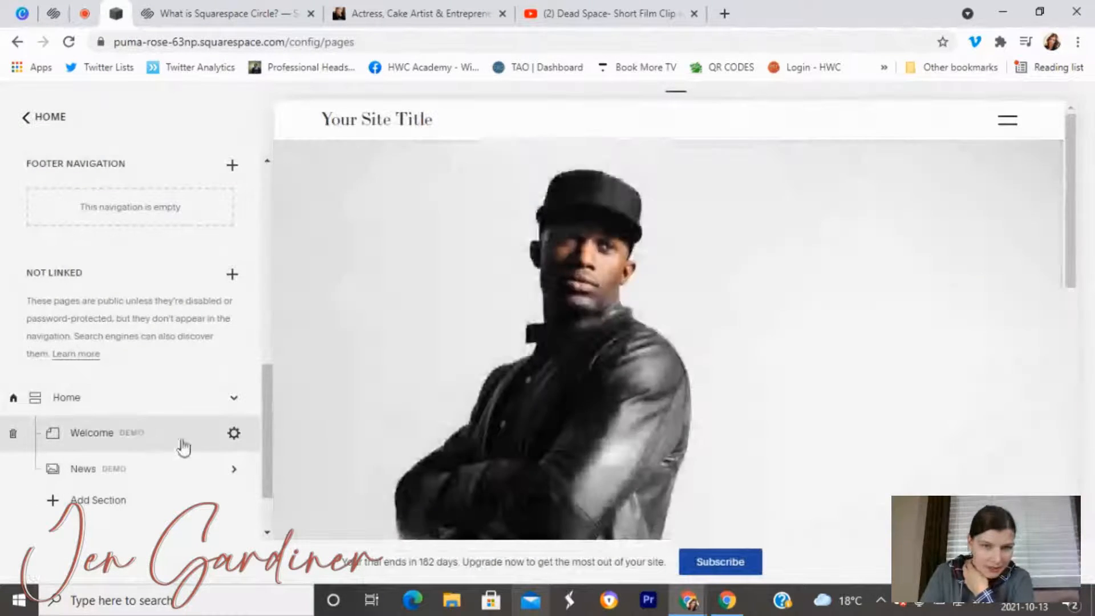
left_click(232, 434)
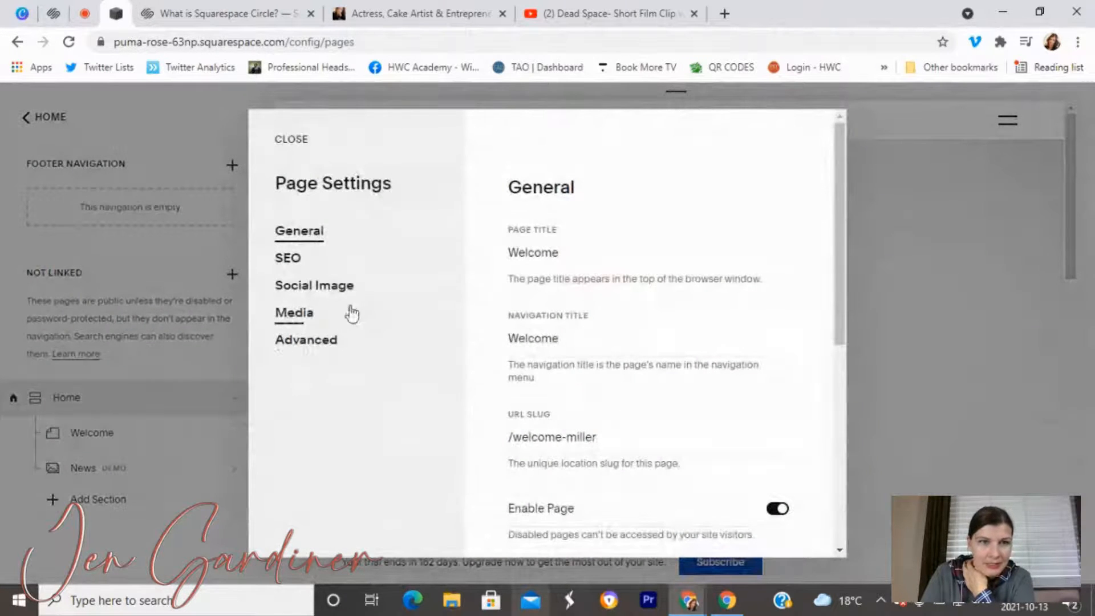
left_click(340, 318)
scroll(624, 411, "down", 1)
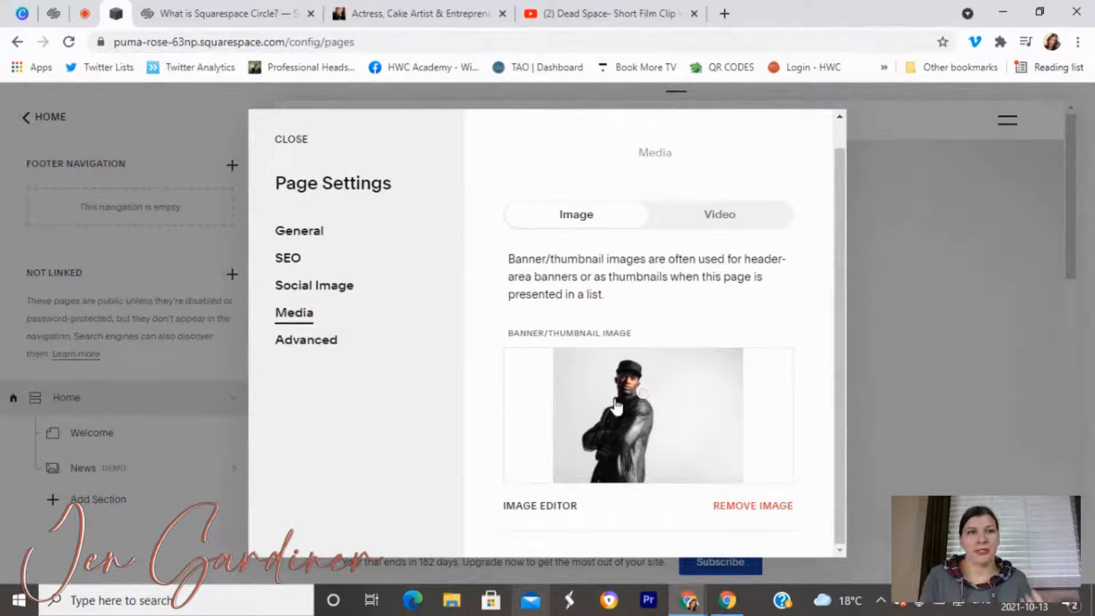
left_click(24, 8)
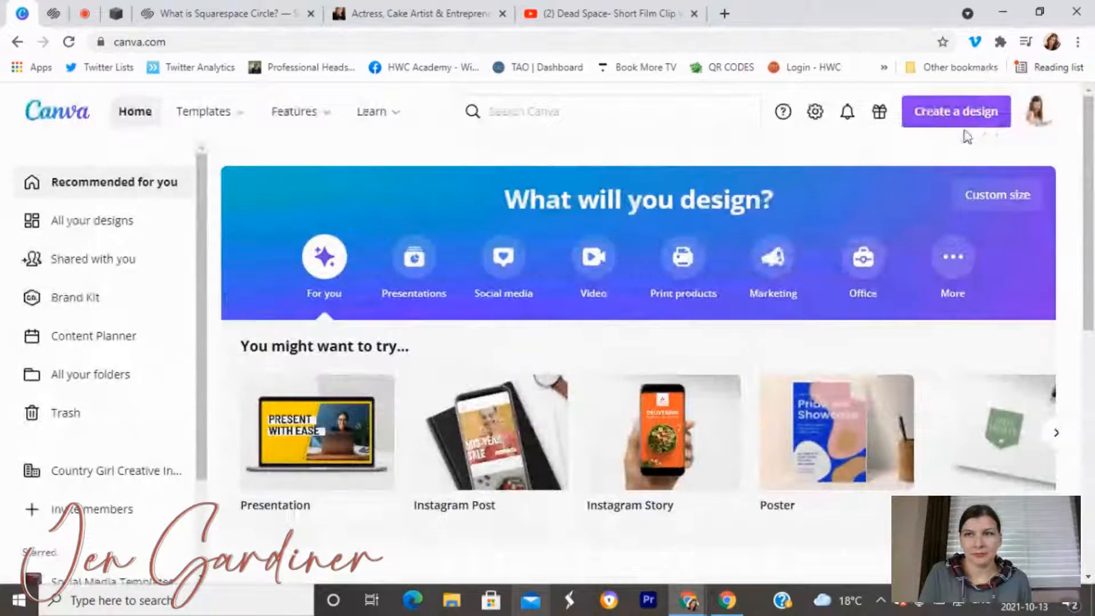
Create a blank Canva design with a custom size of 1000 × 500 px.
left_click(962, 122)
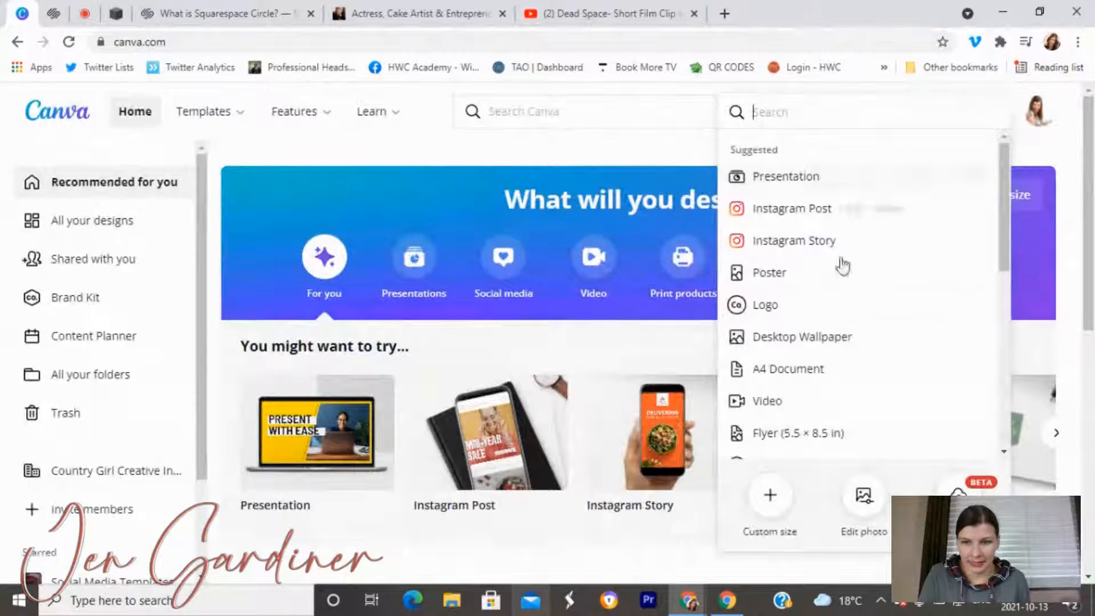
left_click(770, 502)
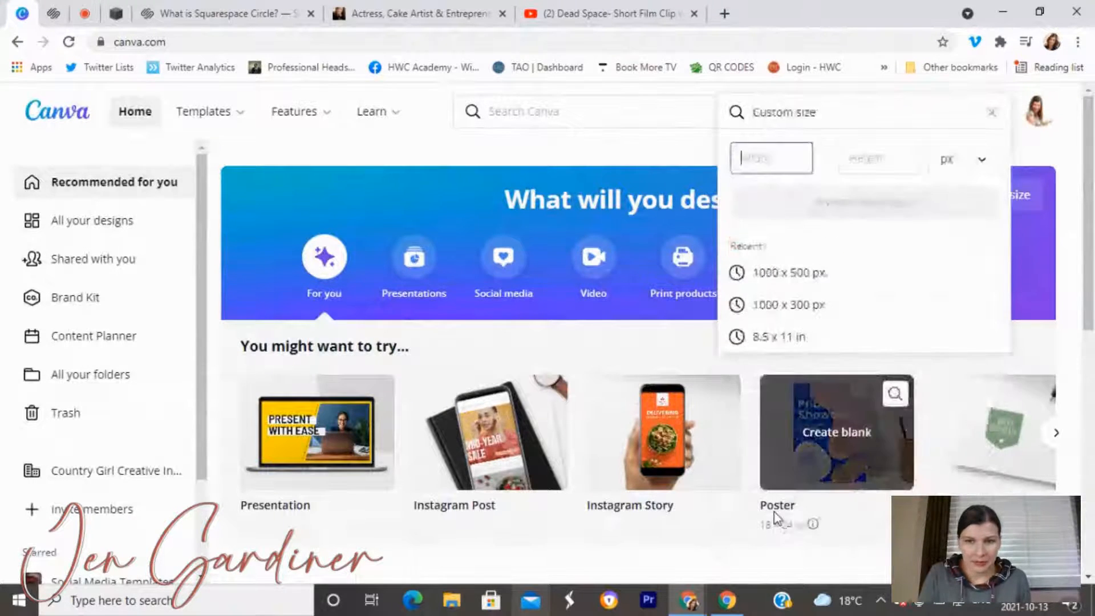
type("1000")
key("Tab")
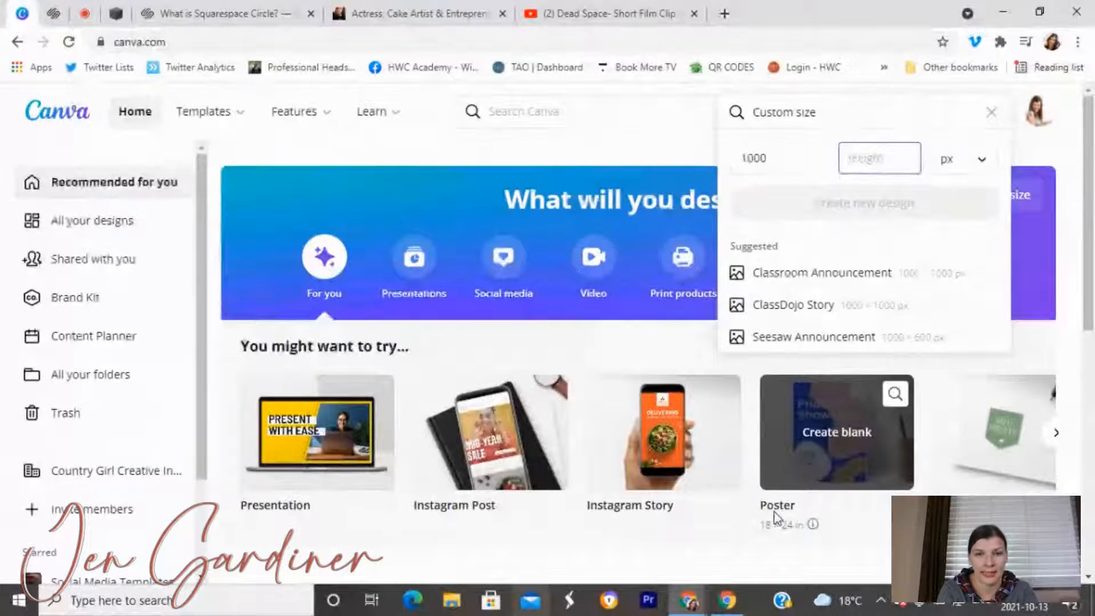
type("500")
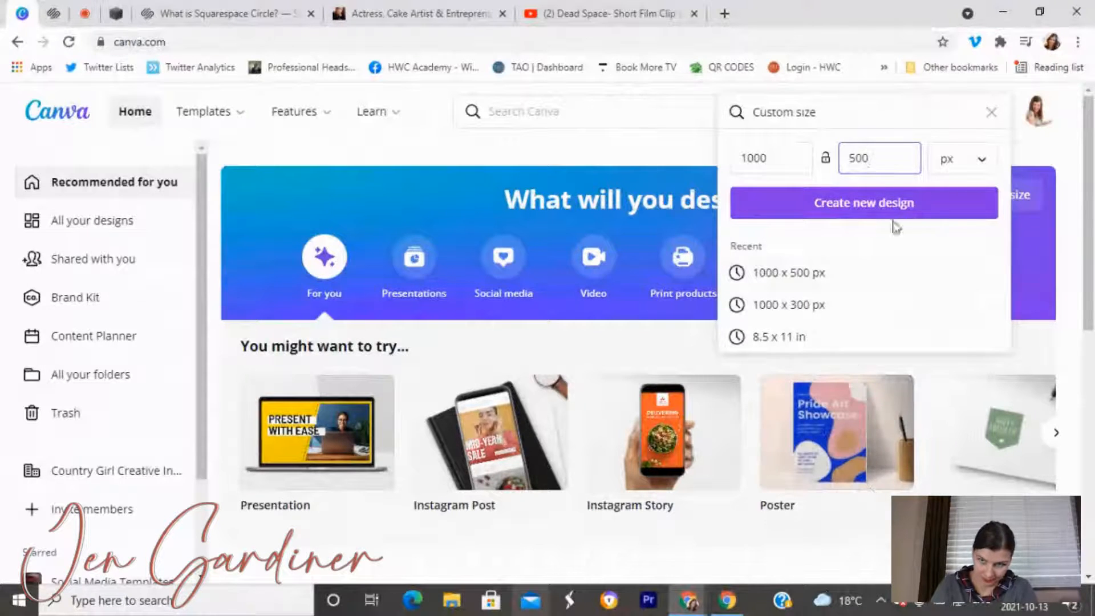
left_click(924, 203)
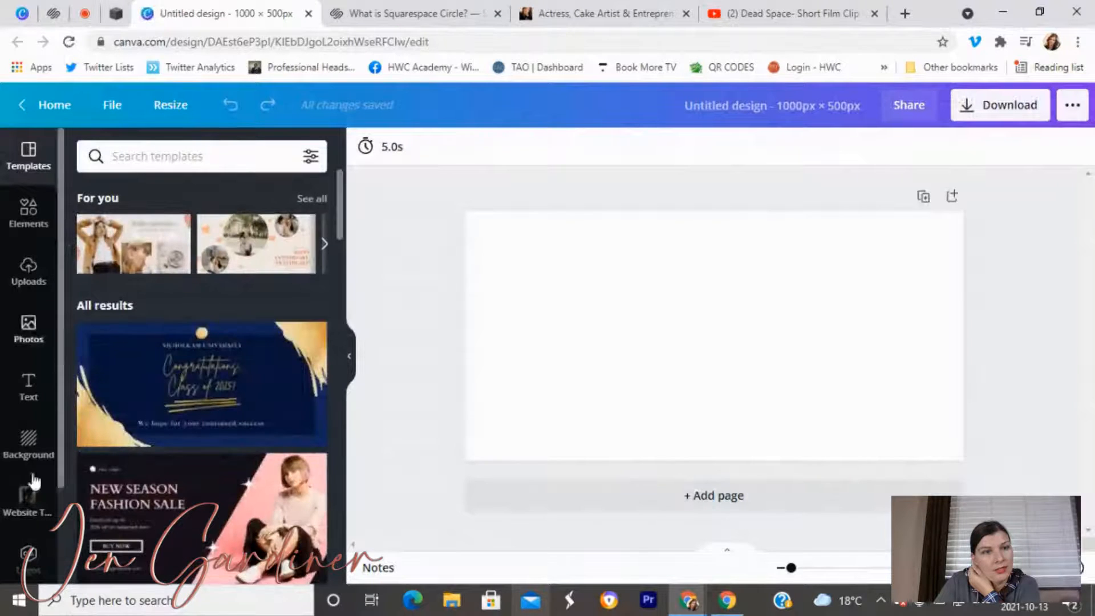
Place the Website Training headshot on the banner, enlarged to fill the 1000 × 500 frame.
left_click(39, 510)
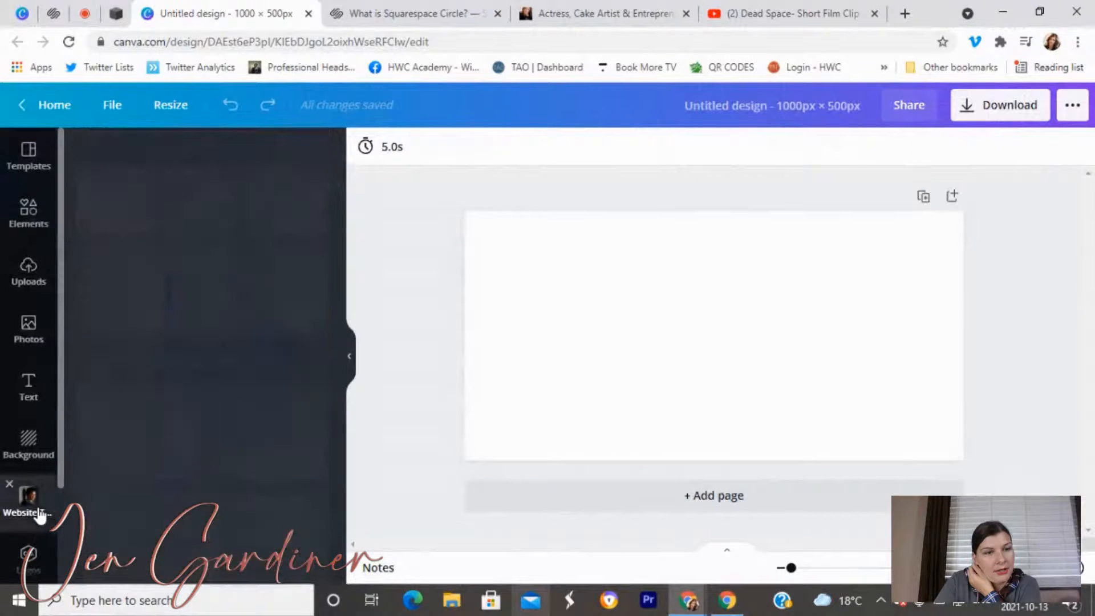
left_click_drag(133, 281, 589, 386)
left_click_drag(560, 454, 402, 533)
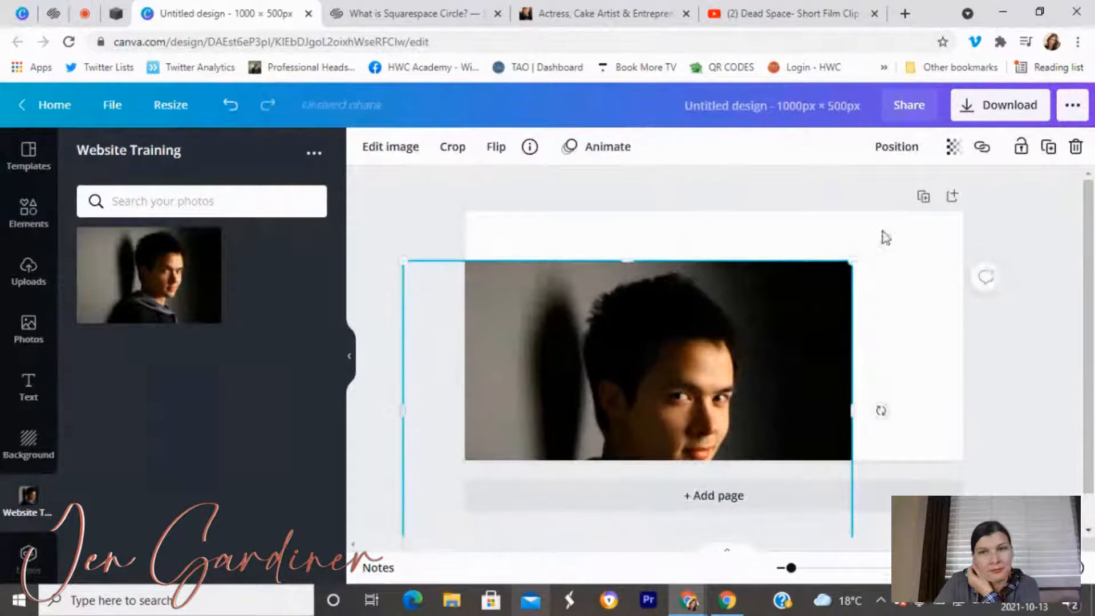
left_click_drag(851, 257, 998, 183)
left_click_drag(820, 344, 809, 332)
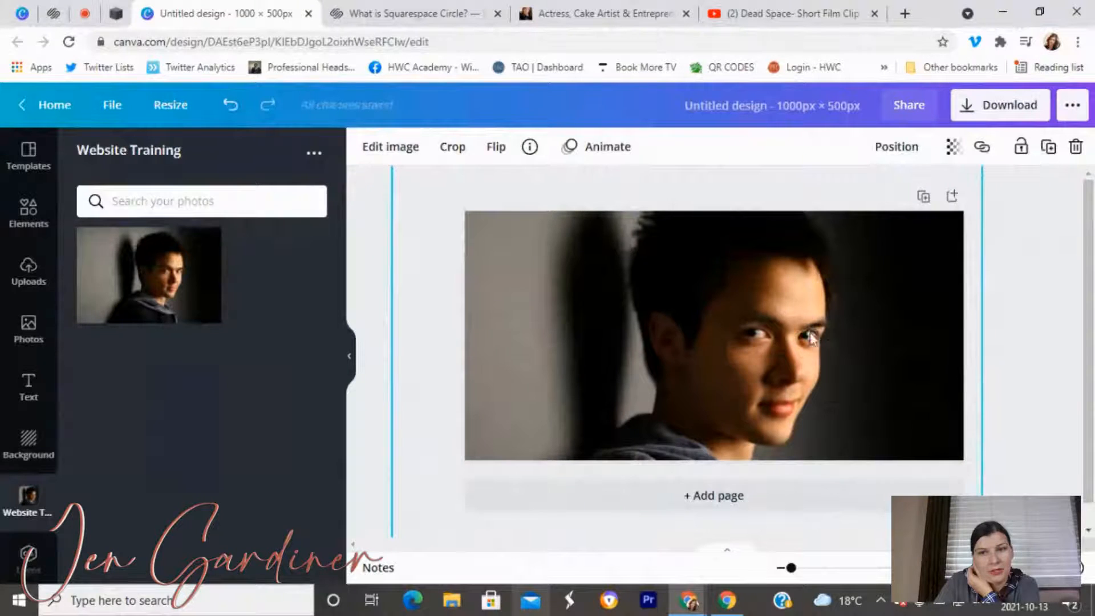
left_click(1039, 399)
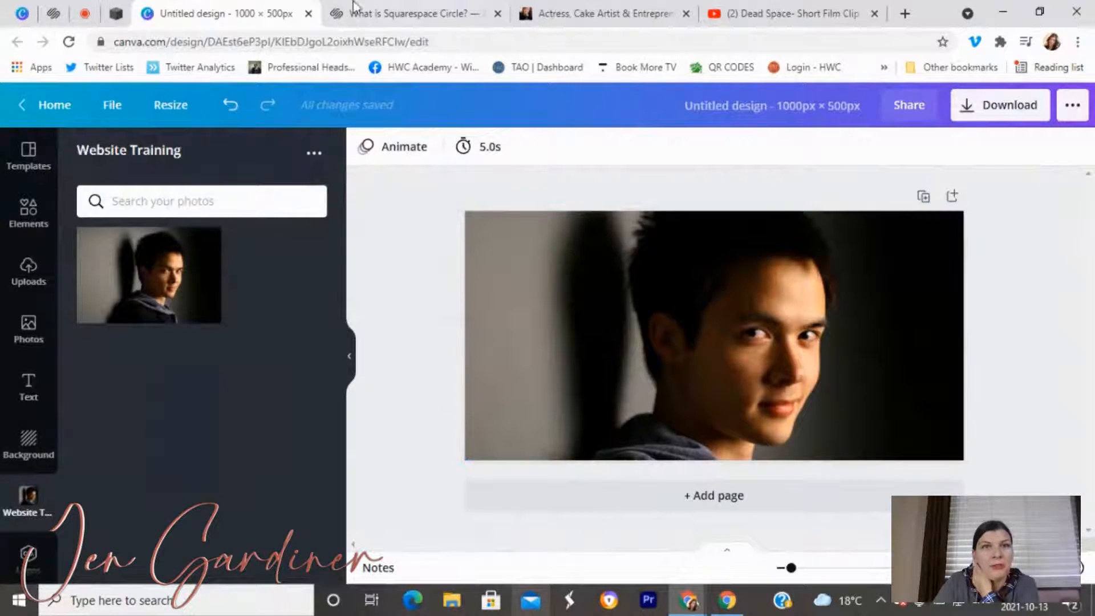
left_click(115, 12)
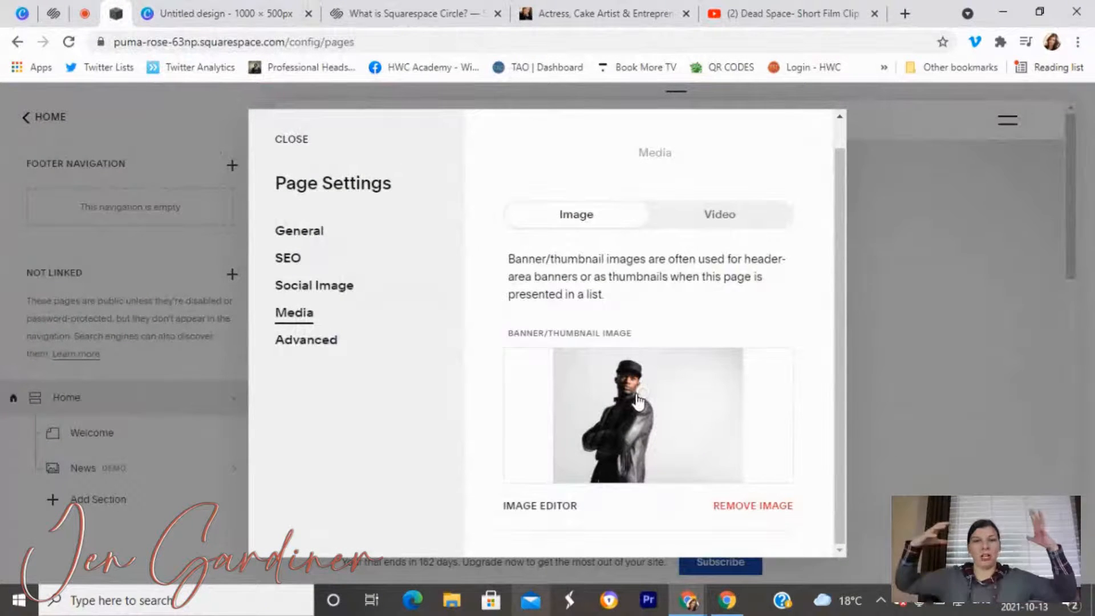
Close Page Settings to view the Welcome preview with its man-in-a-cap banner.
left_click(291, 139)
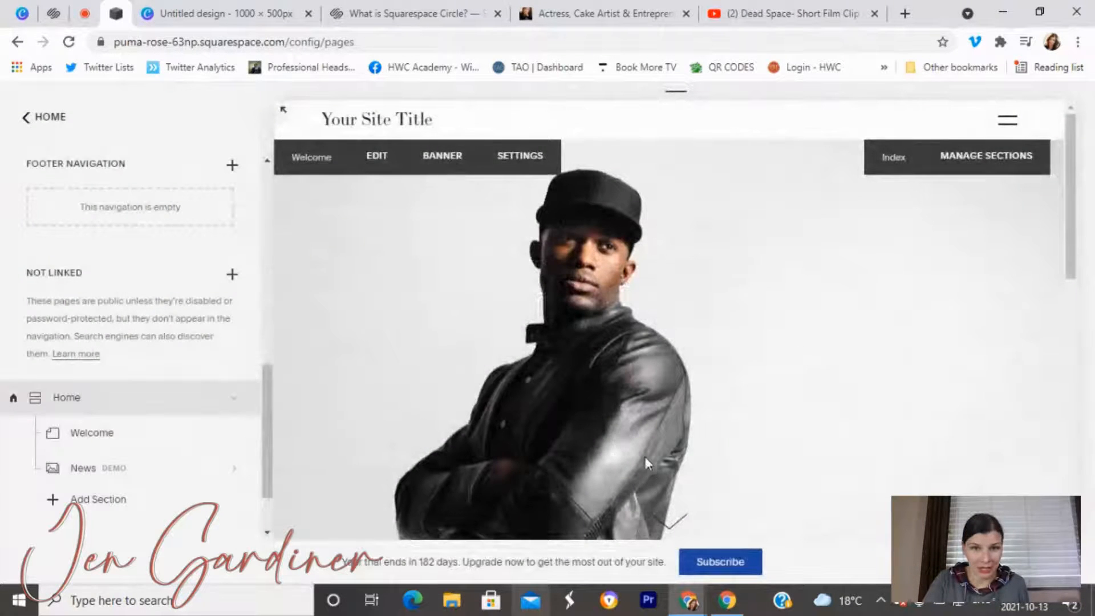
scroll(647, 460, "down", 1)
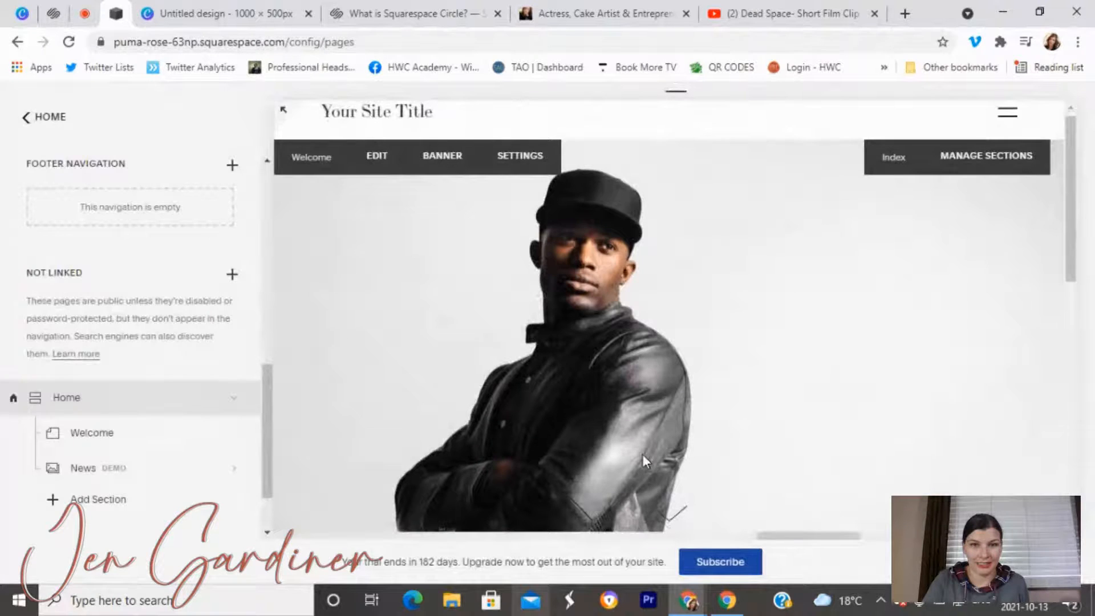
scroll(642, 454, "up", 1)
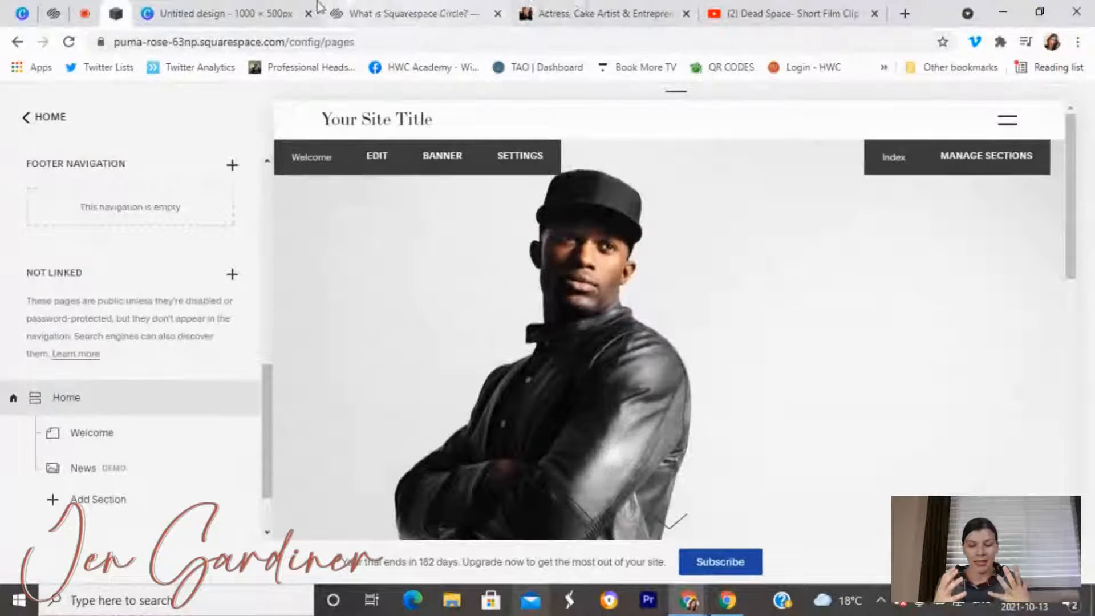
left_click(252, 9)
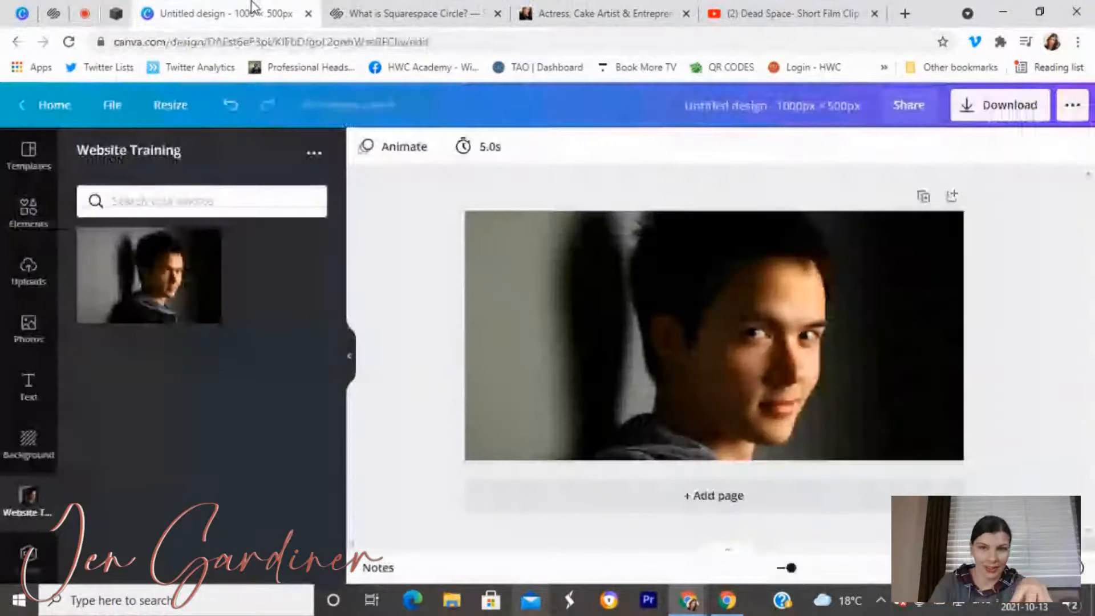
Enter crop mode on the banner headshot to see the whole photo.
double_click(793, 324)
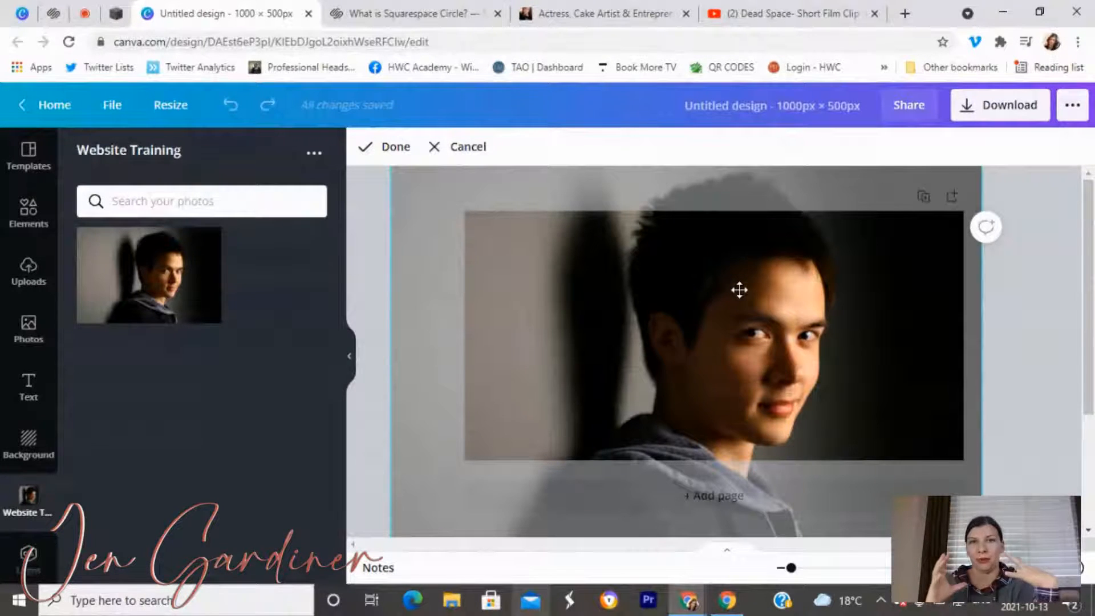
left_click(605, 13)
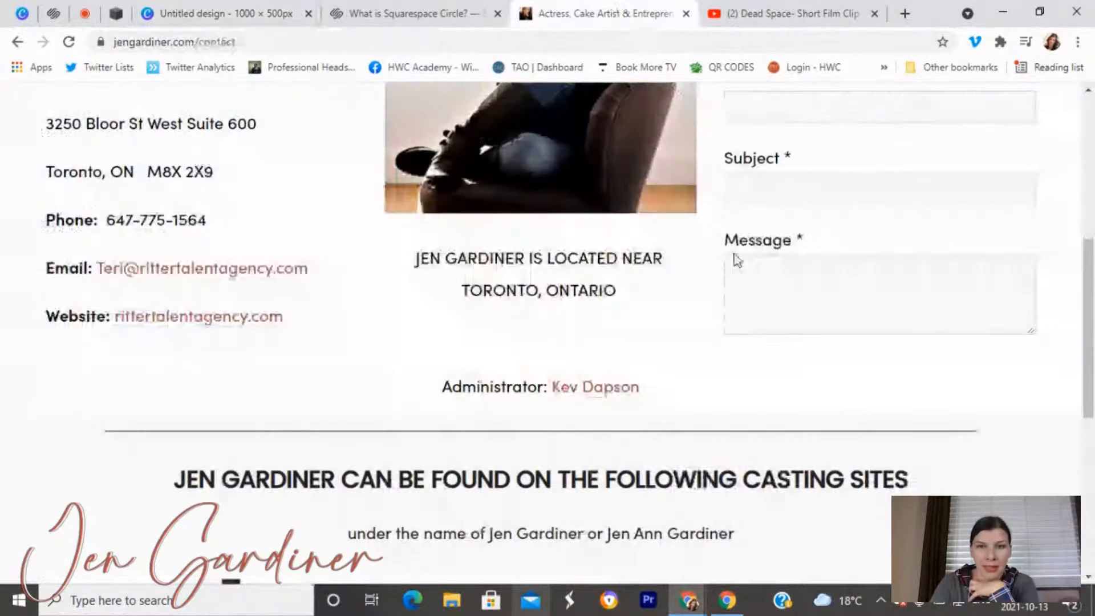
scroll(582, 160, "up", 7)
left_click(273, 187)
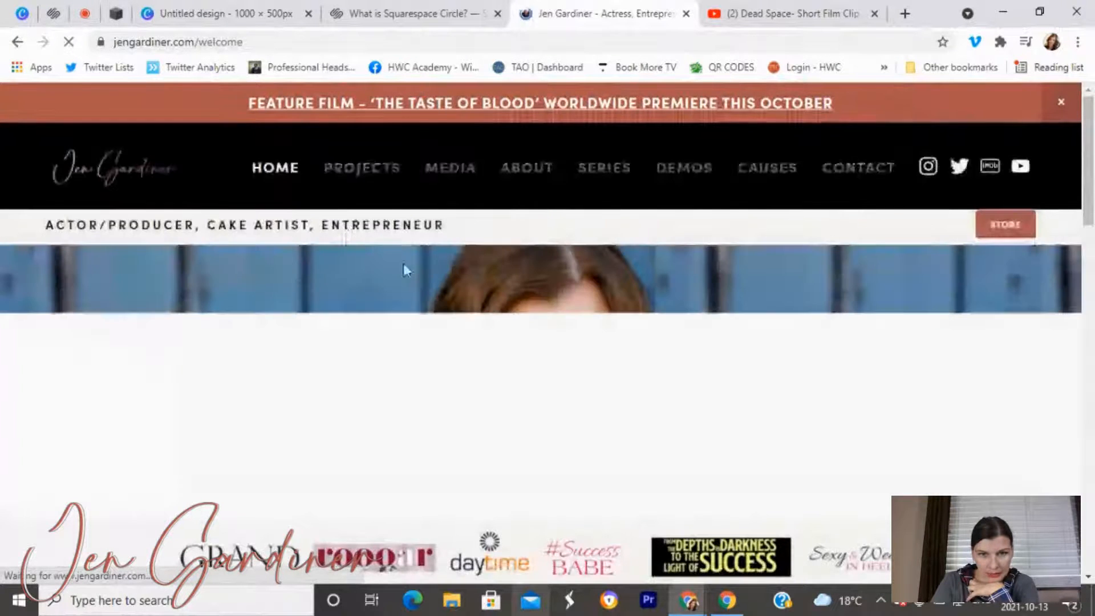
scroll(494, 359, "down", 1)
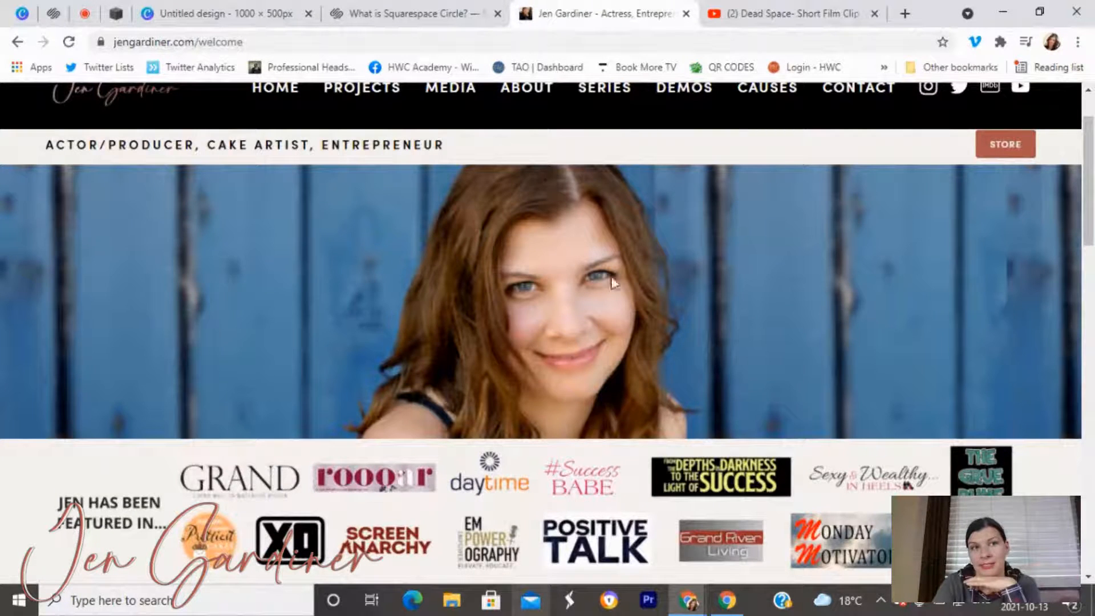
Finish cropping and download the 1000 × 500 headshot banner as a PNG.
left_click(190, 7)
left_click(764, 322)
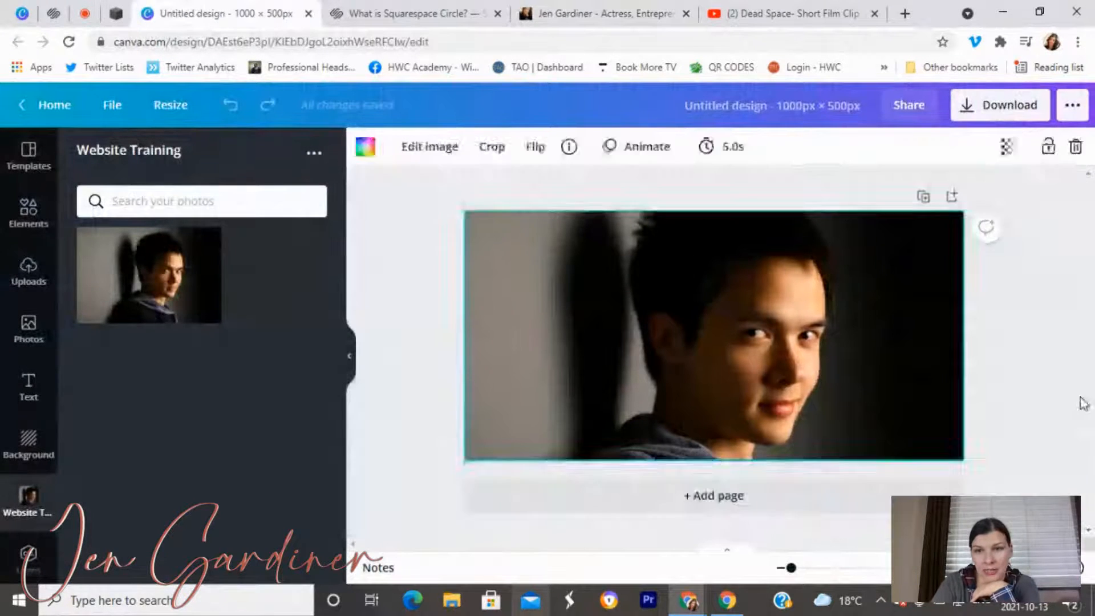
left_click(972, 119)
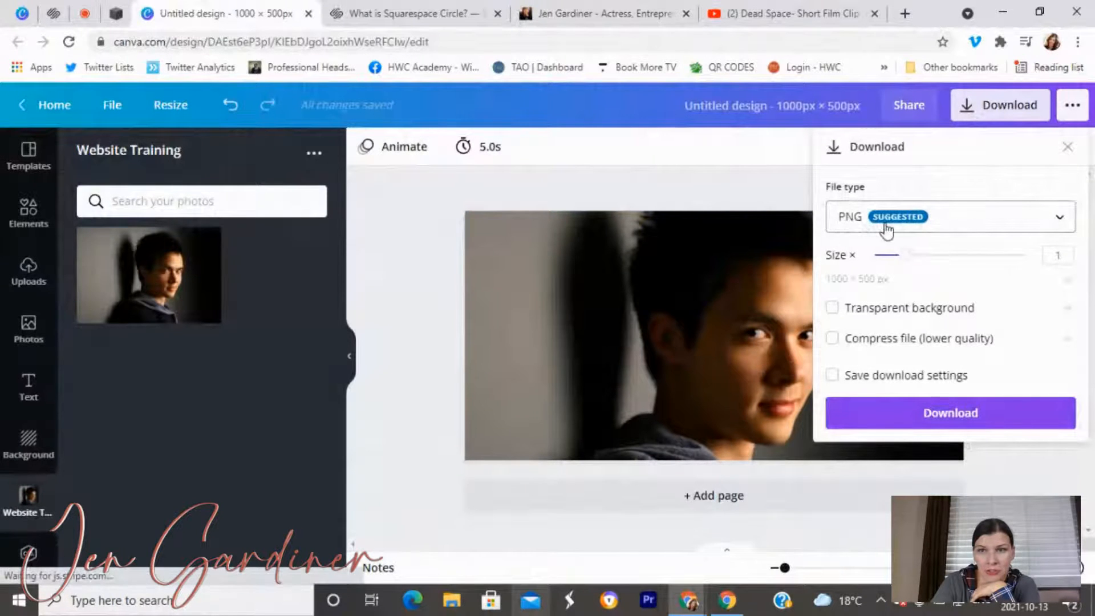
left_click(933, 412)
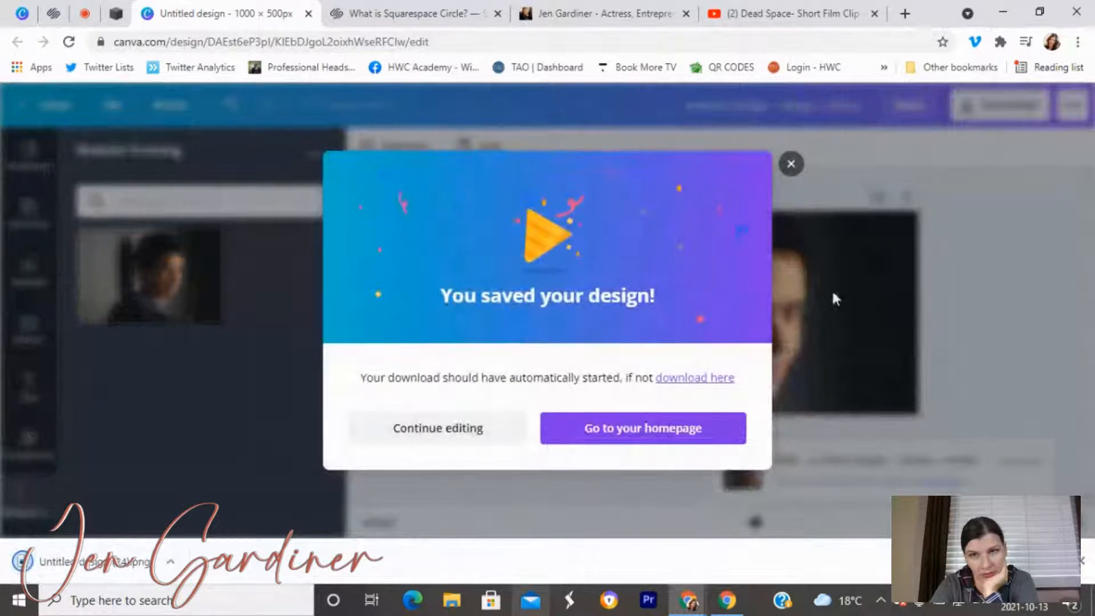
left_click(789, 167)
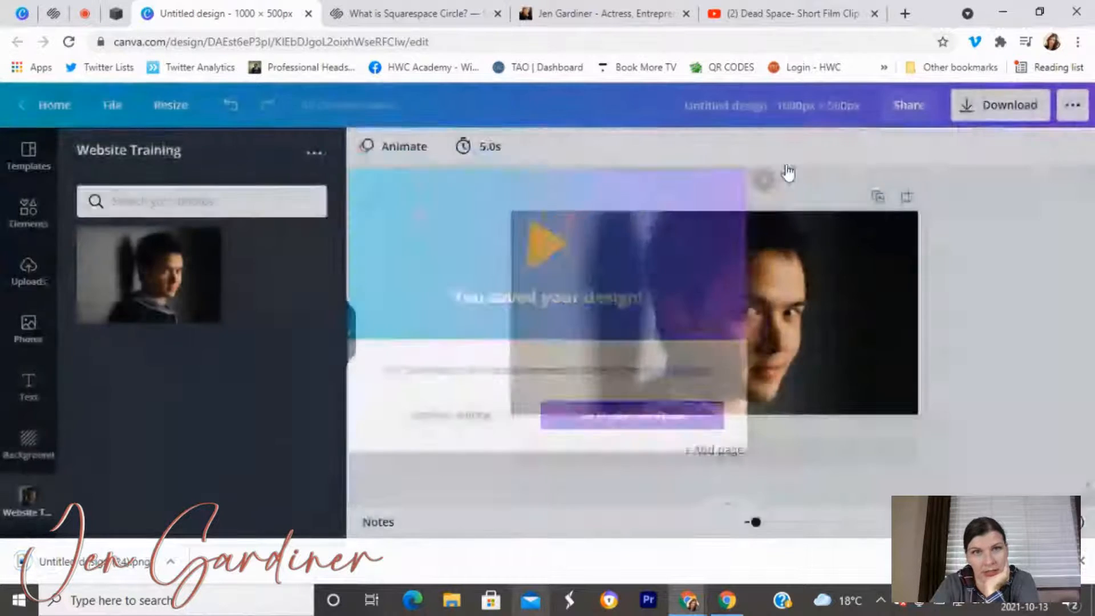
left_click(117, 11)
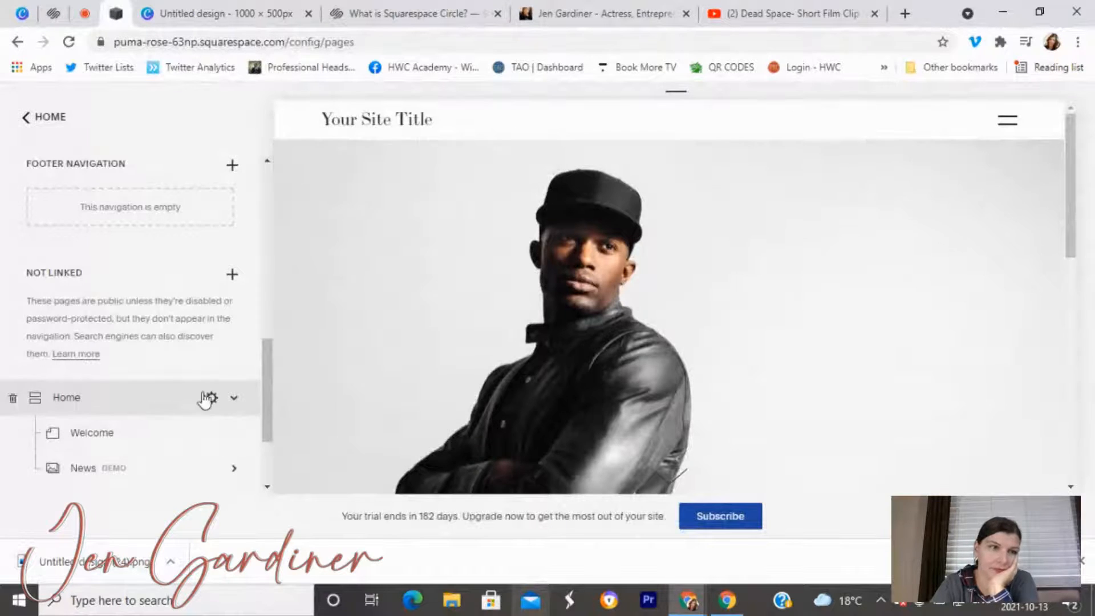
Open Page Settings for the Welcome page in the pages list.
left_click(103, 447)
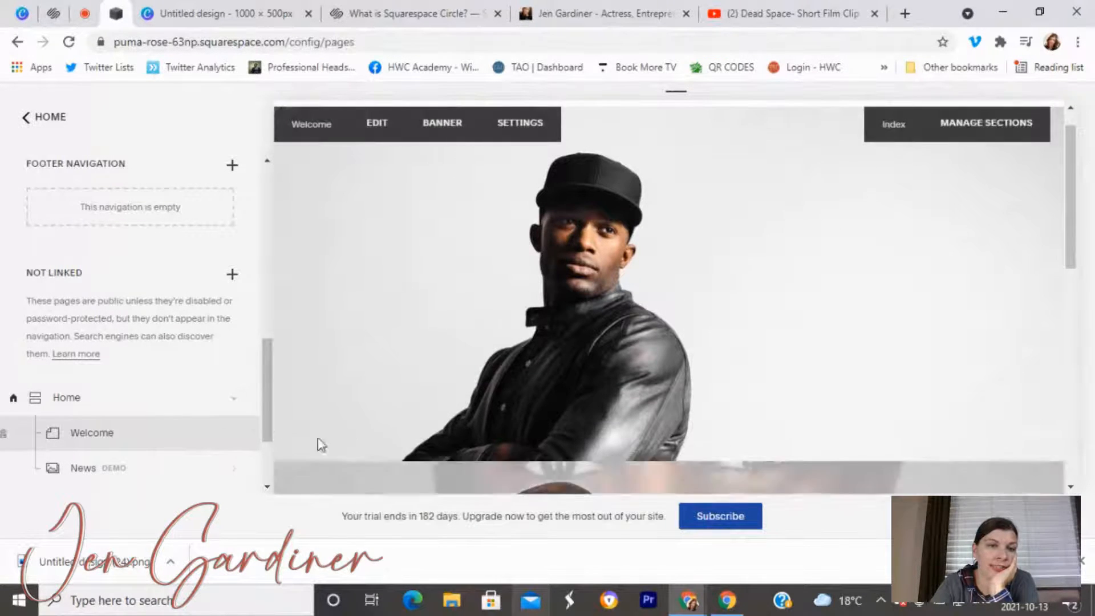
left_click(237, 435)
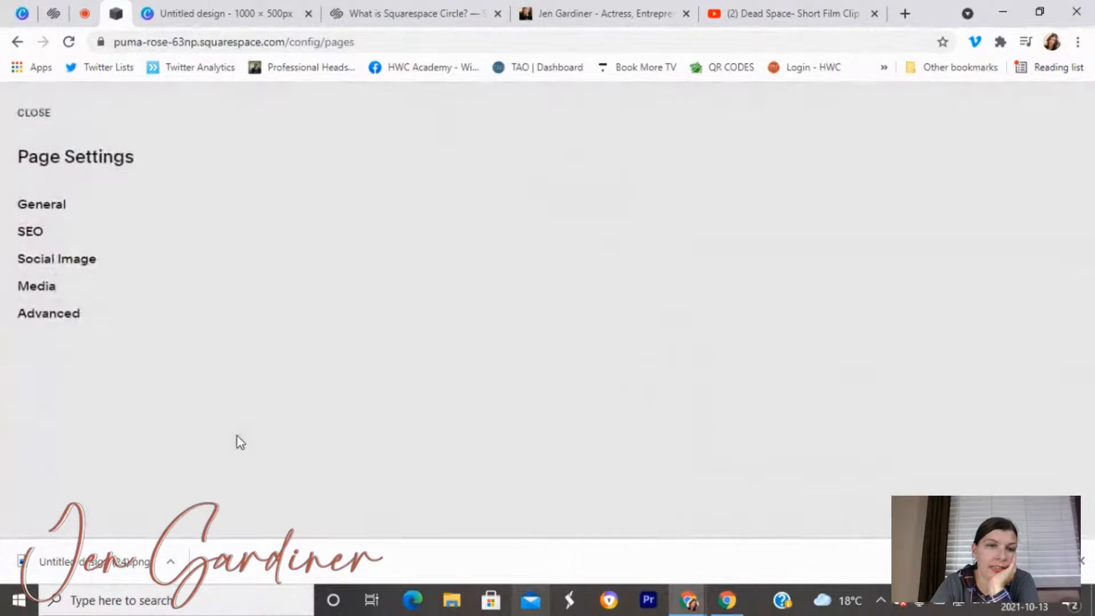
Remove the old Welcome banner and upload Untitled design (24).png from Downloads.
left_click(53, 296)
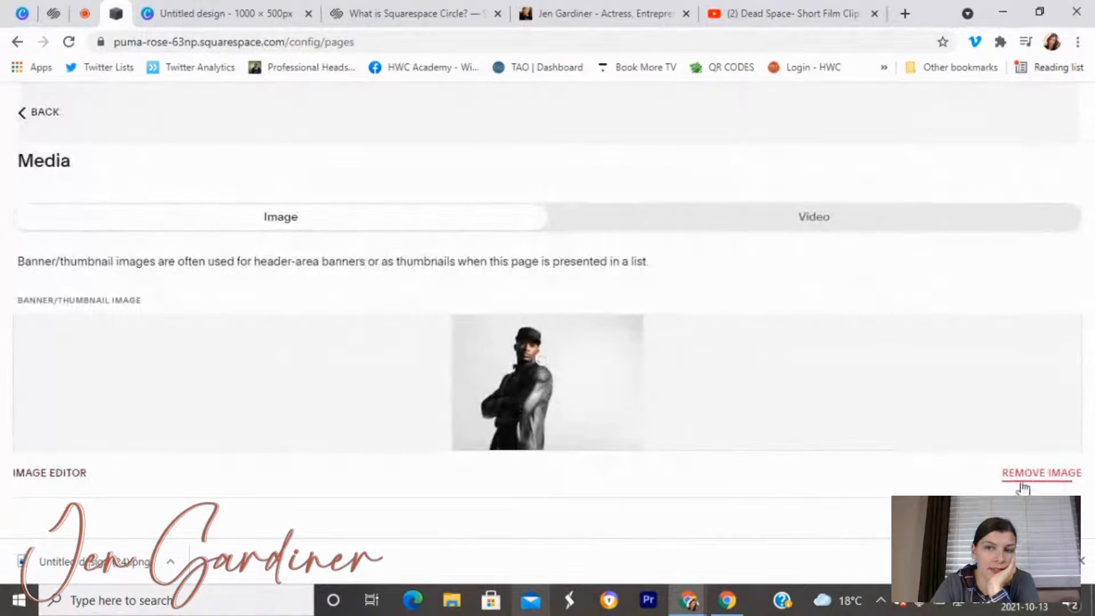
left_click(1022, 476)
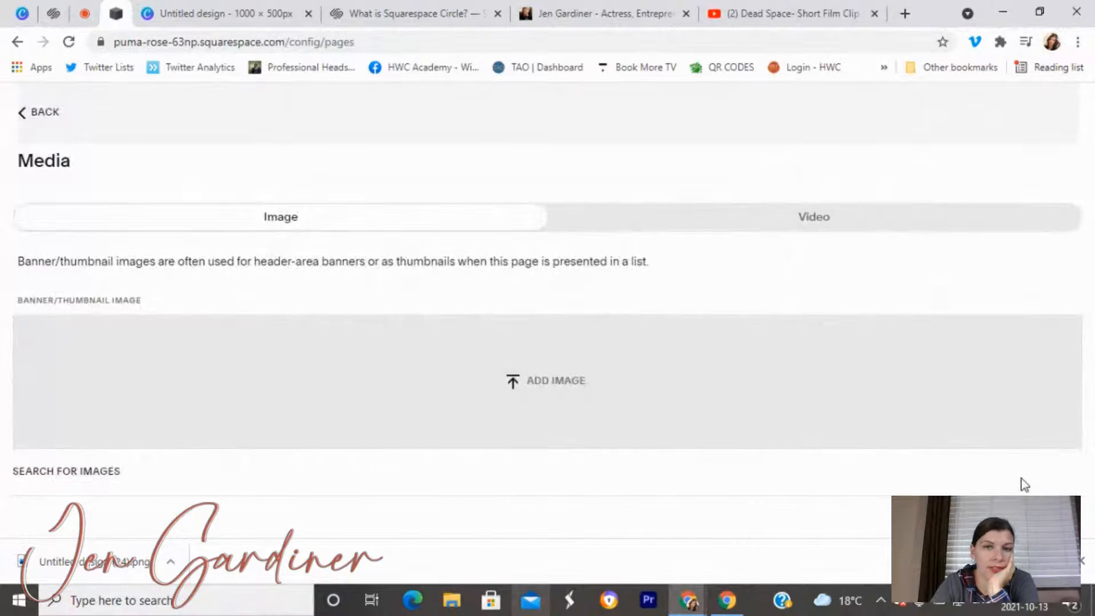
left_click(570, 383)
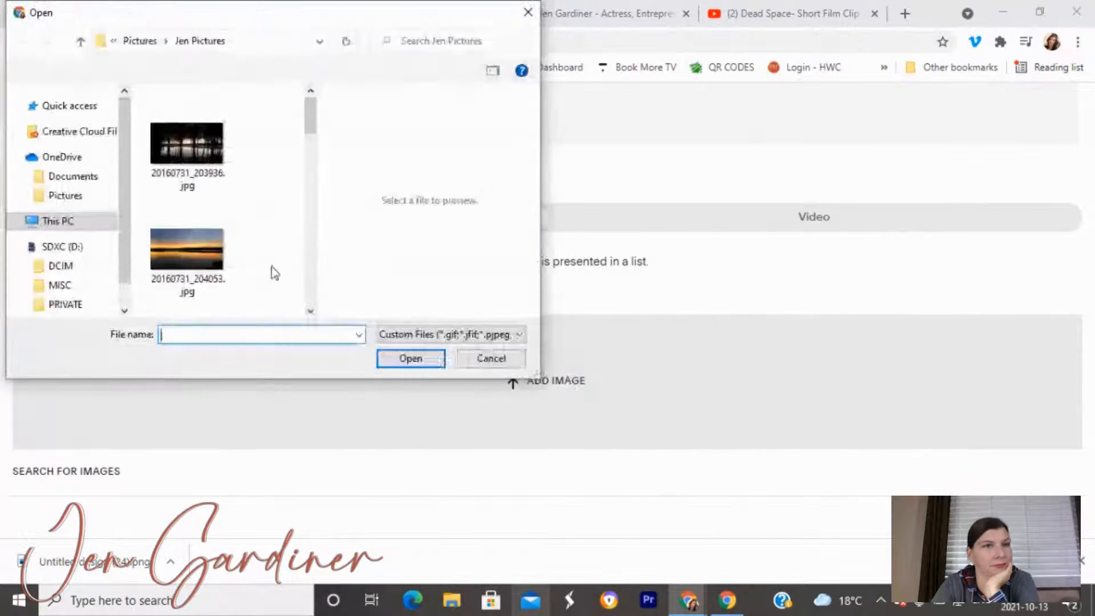
left_click(72, 195)
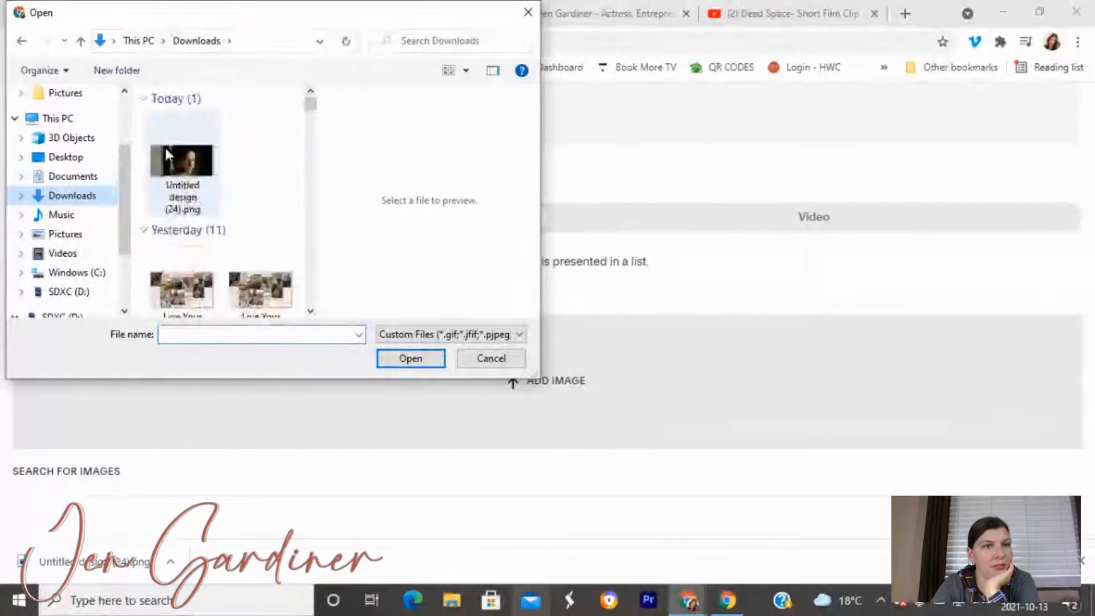
left_click(166, 147)
left_click(420, 360)
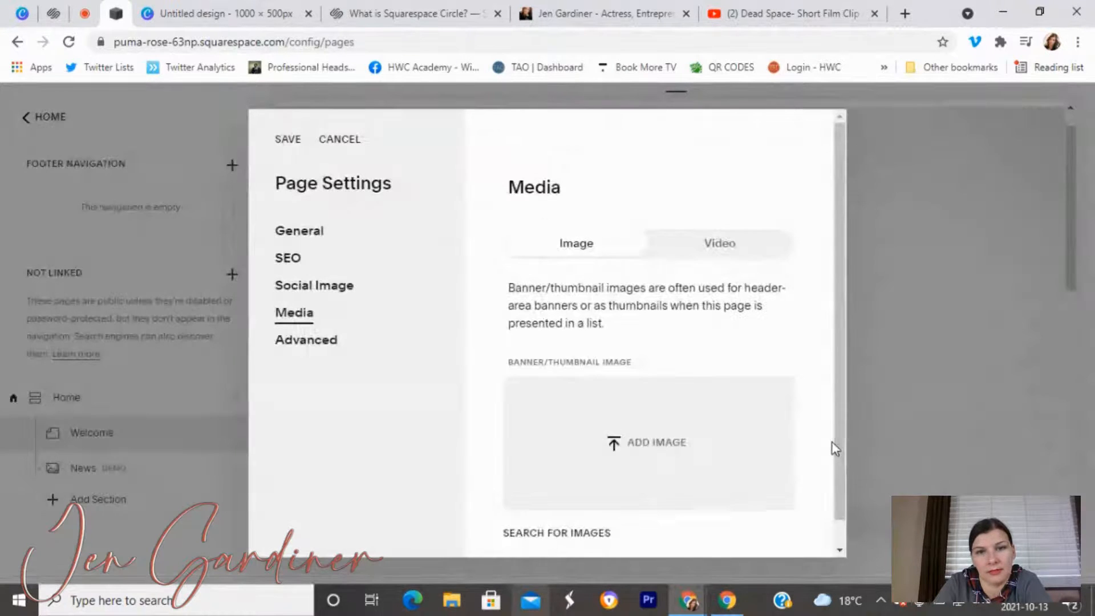
Re-upload Untitled design (24).png as the banner and save the page settings.
left_click(652, 446)
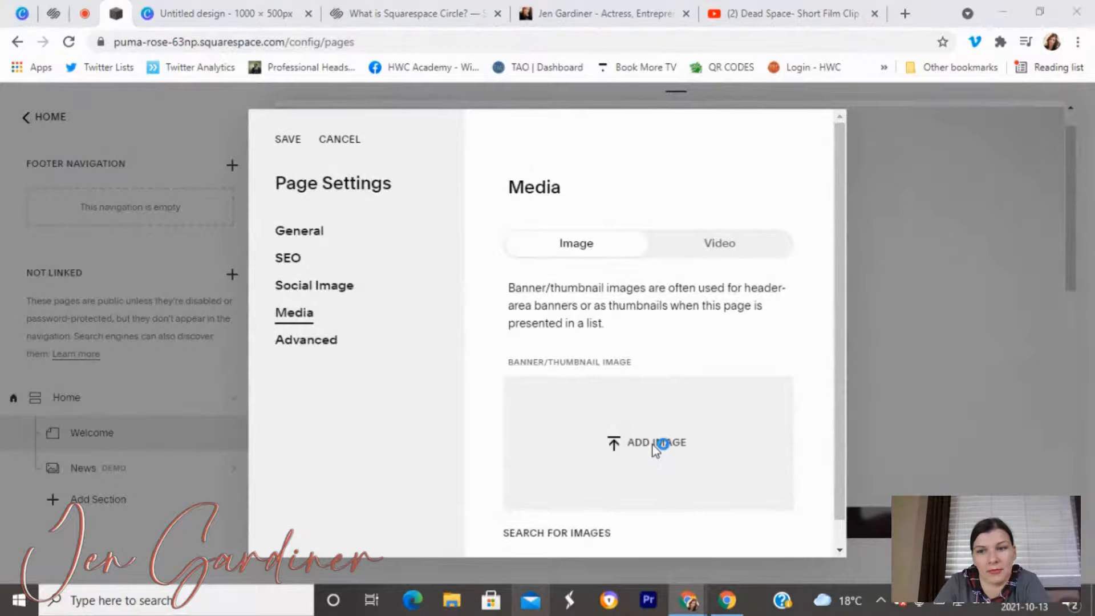
left_click(181, 162)
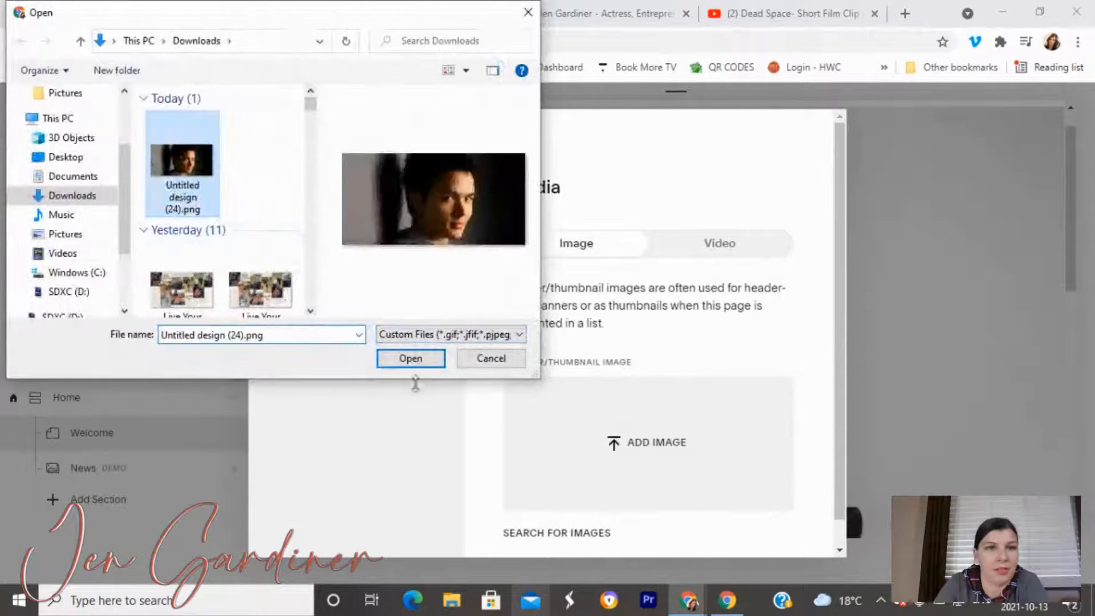
left_click(413, 360)
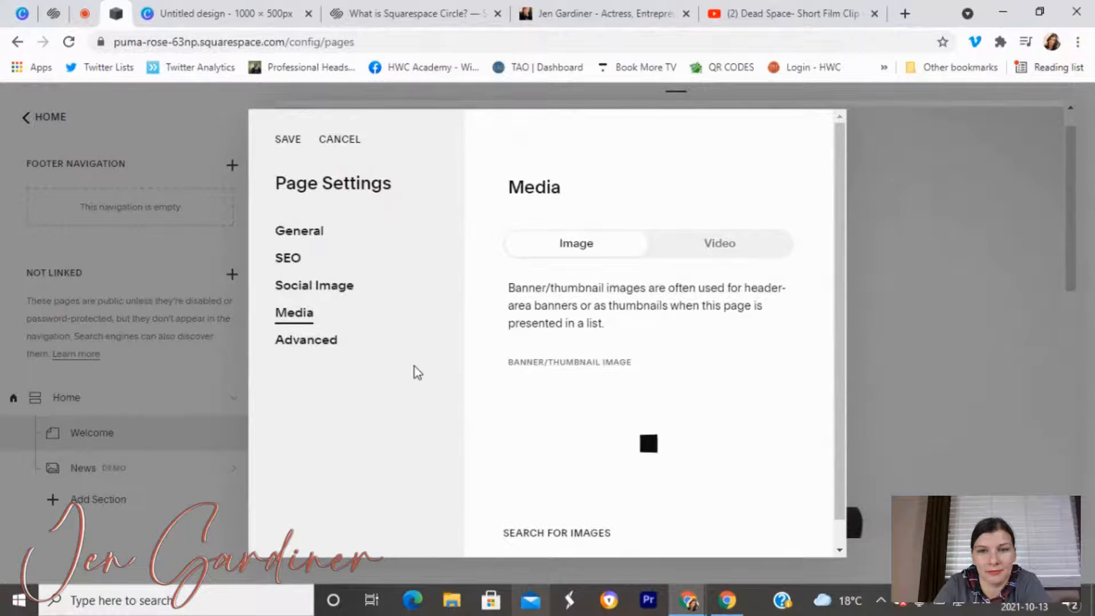
scroll(641, 350, "down", 1)
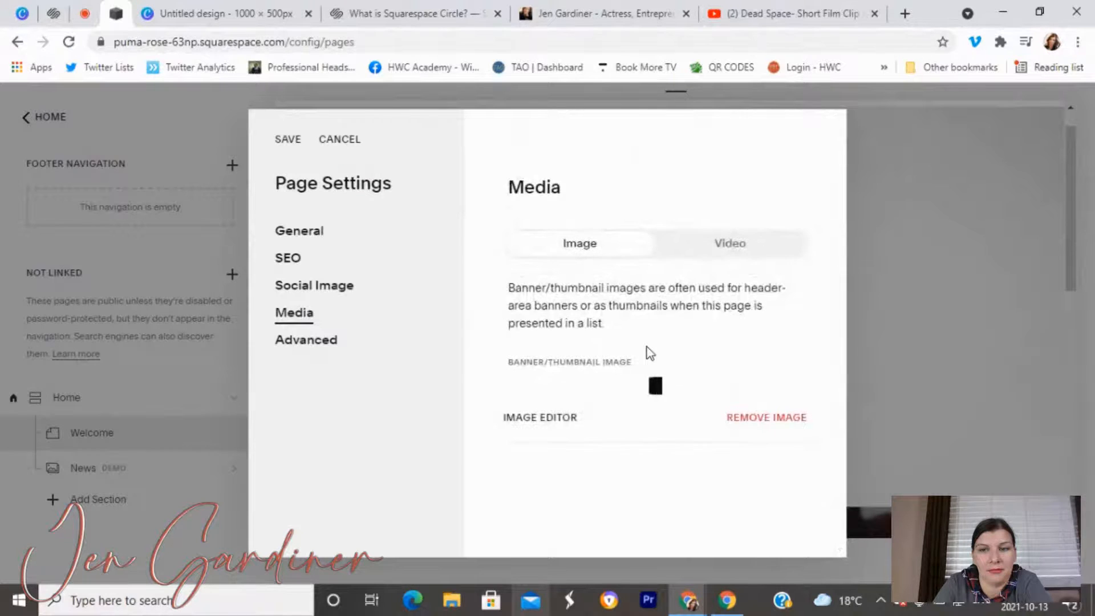
scroll(666, 403, "down", 1)
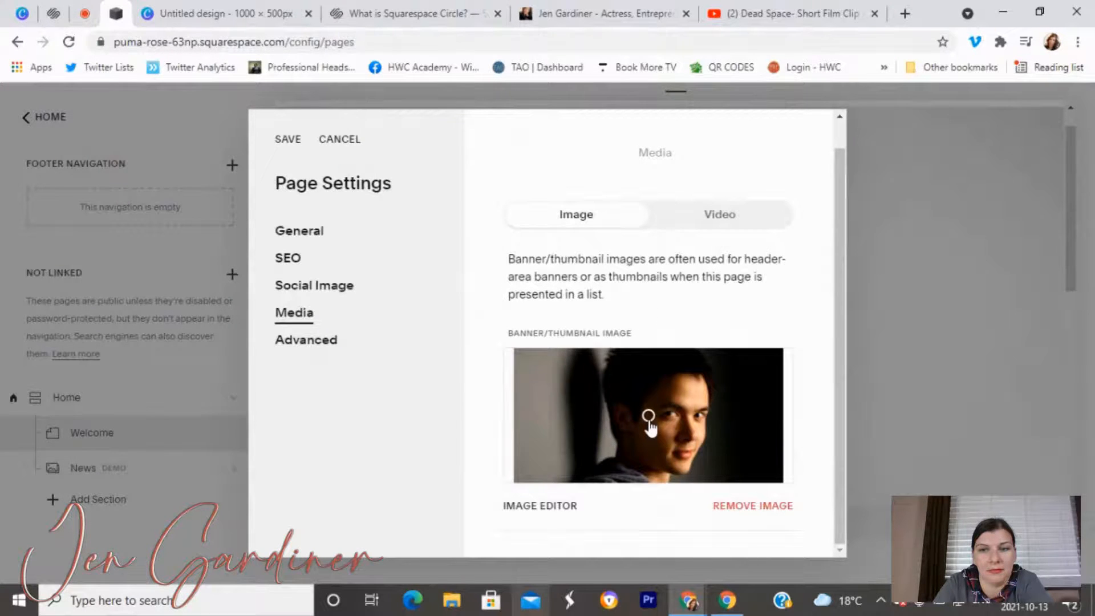
left_click(288, 141)
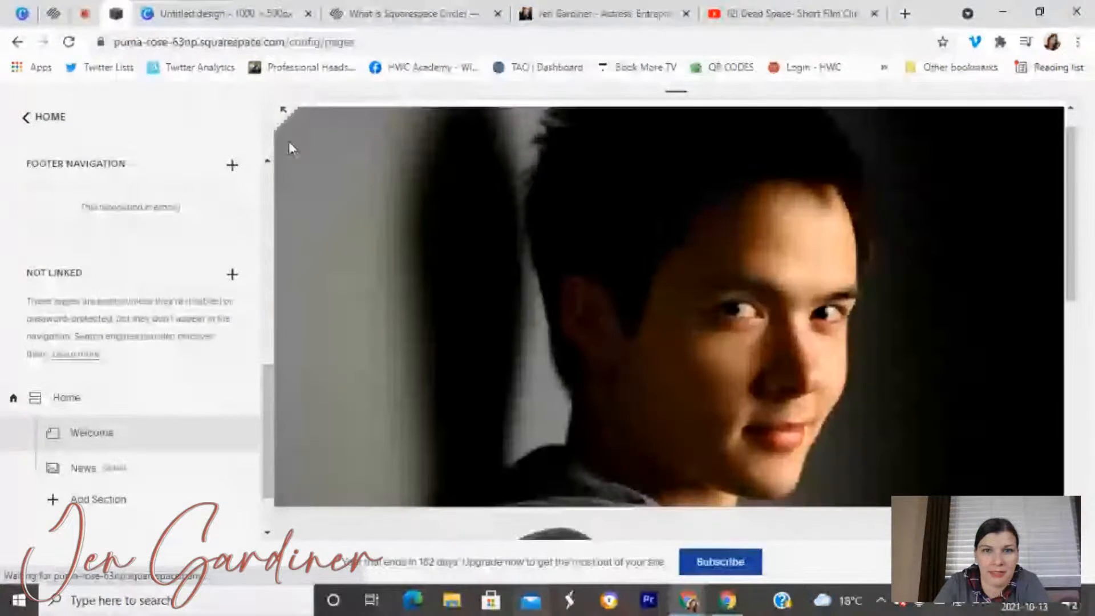
Check the new headshot banner in the full-screen preview, then go back to the HOME menu.
left_click(281, 115)
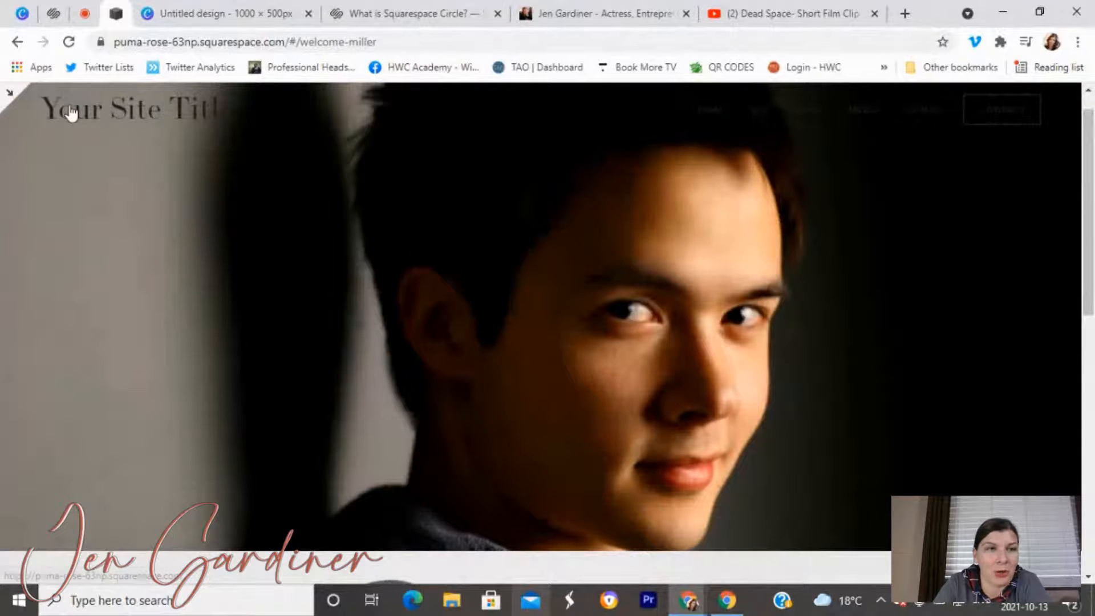
left_click(6, 97)
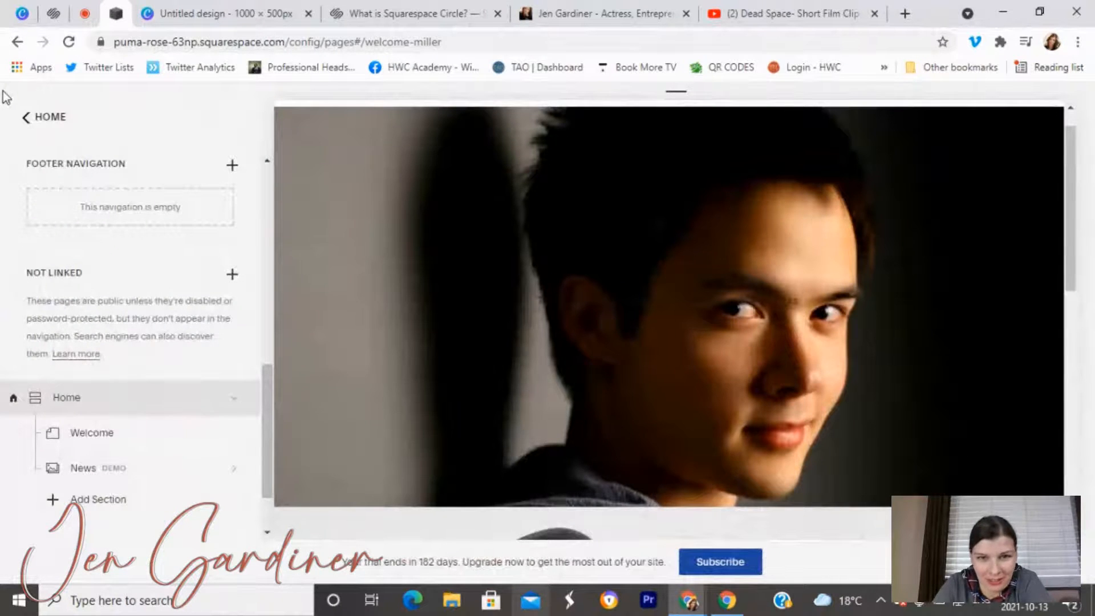
mouse_move(489, 257)
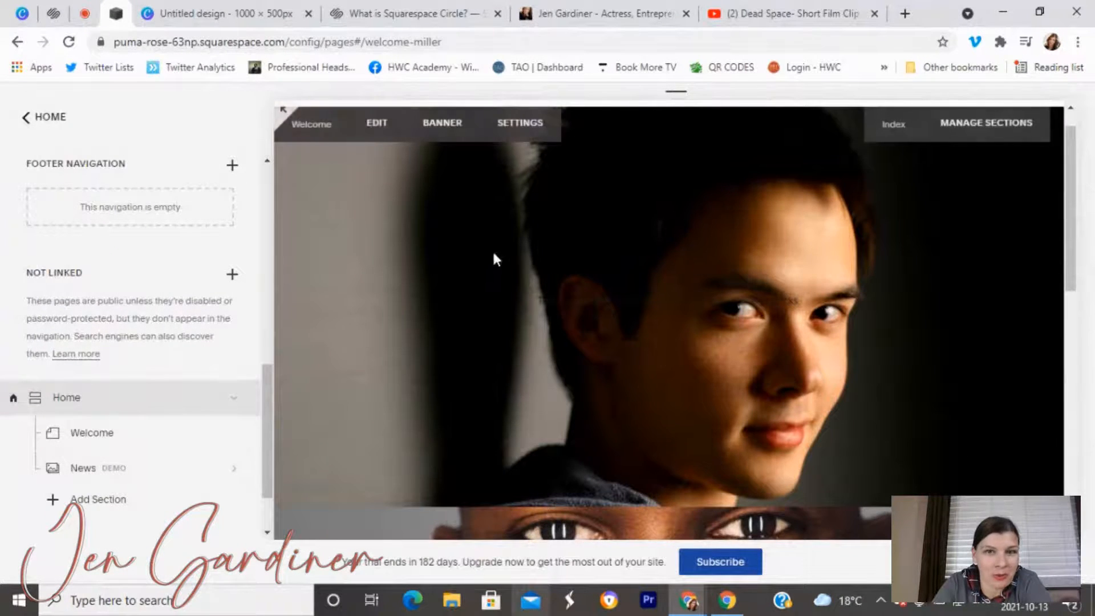
left_click(28, 119)
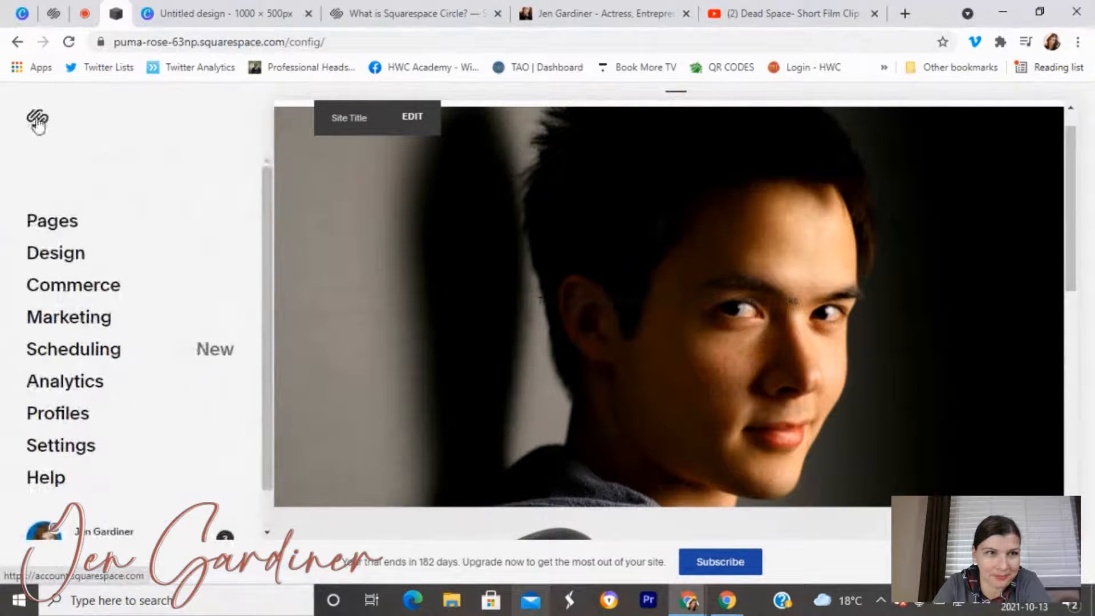
In Design > Site Styles for the header, set the mobile site title colour to white.
left_click(58, 252)
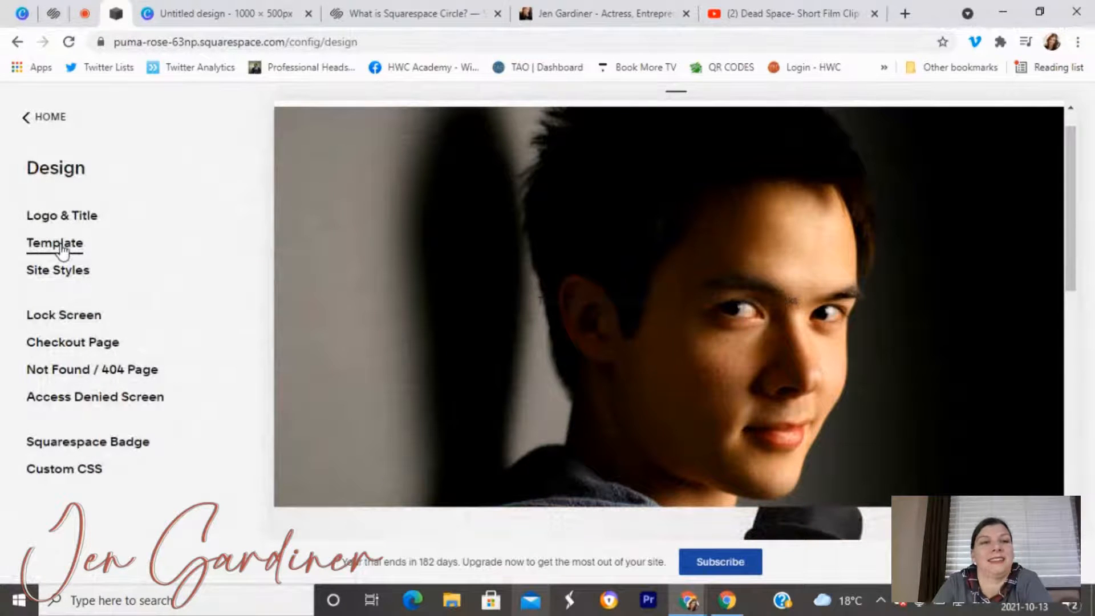
left_click(67, 270)
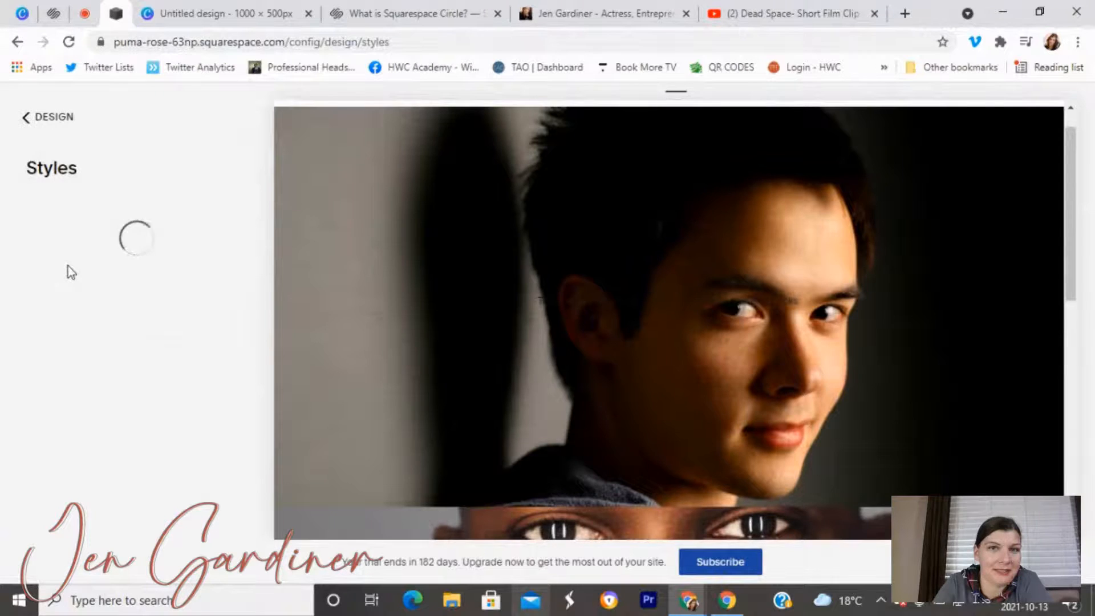
left_click(604, 118)
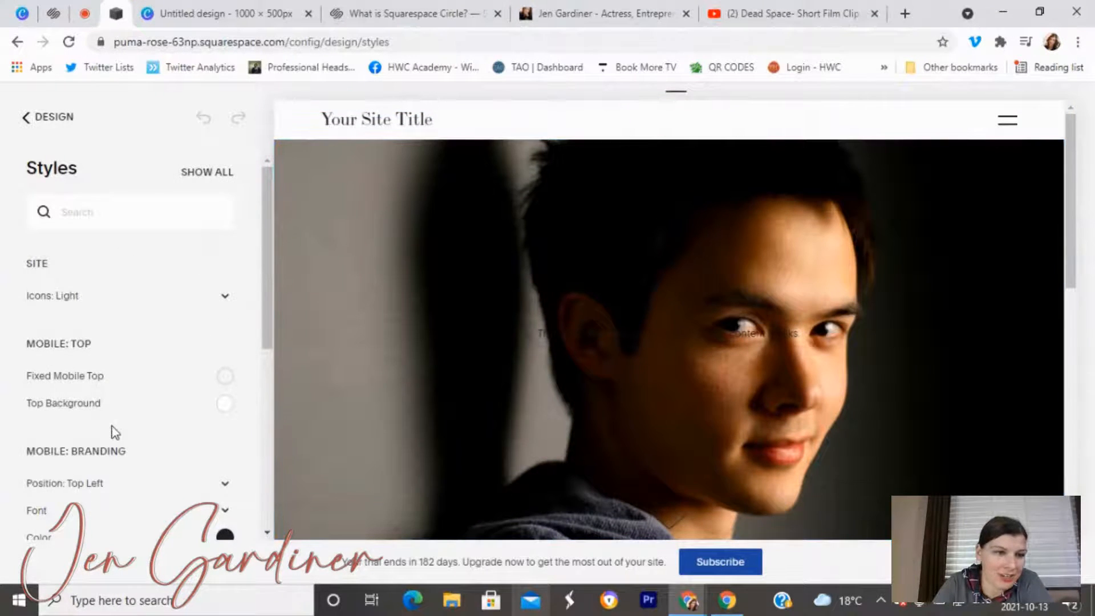
scroll(114, 433, "down", 2)
scroll(113, 432, "down", 2)
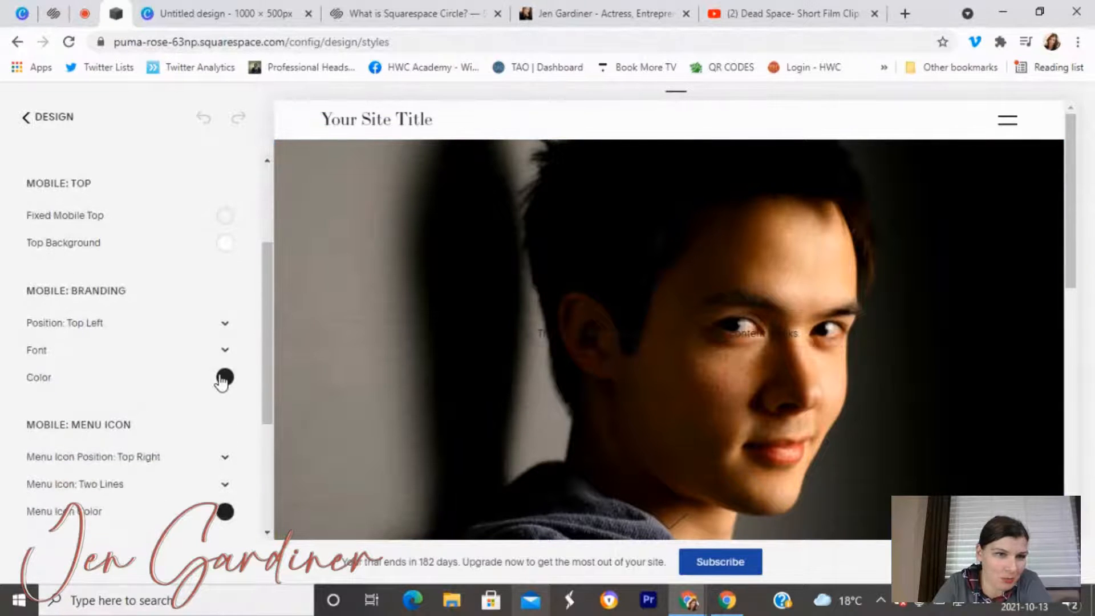
left_click(224, 379)
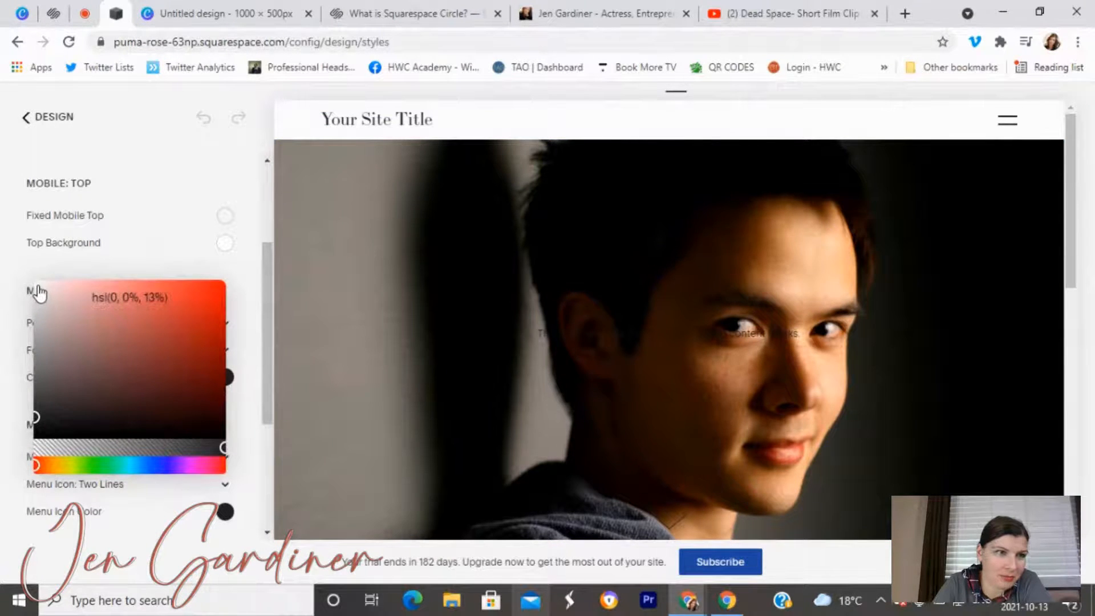
left_click_drag(38, 285, 39, 282)
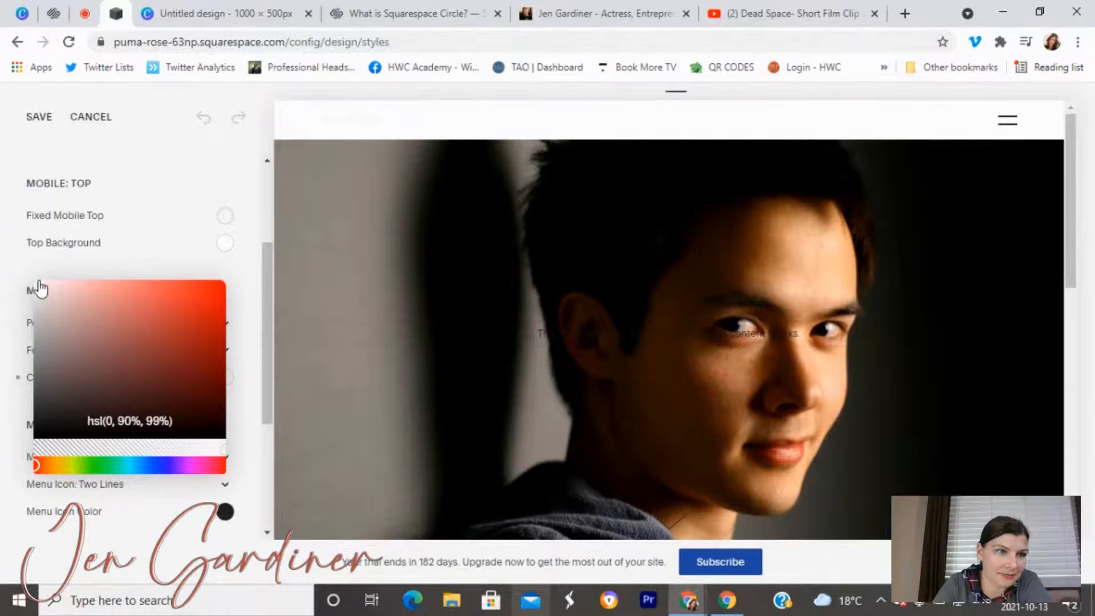
left_click(65, 260)
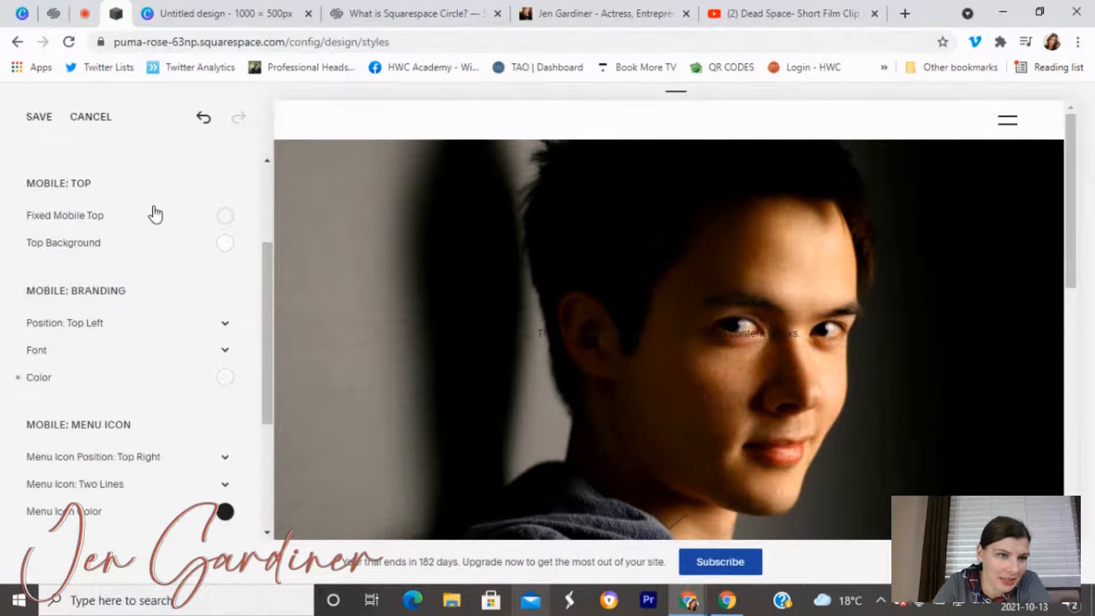
Switch on Fixed Mobile Top, save the styles, and return to the main site menu.
left_click(225, 215)
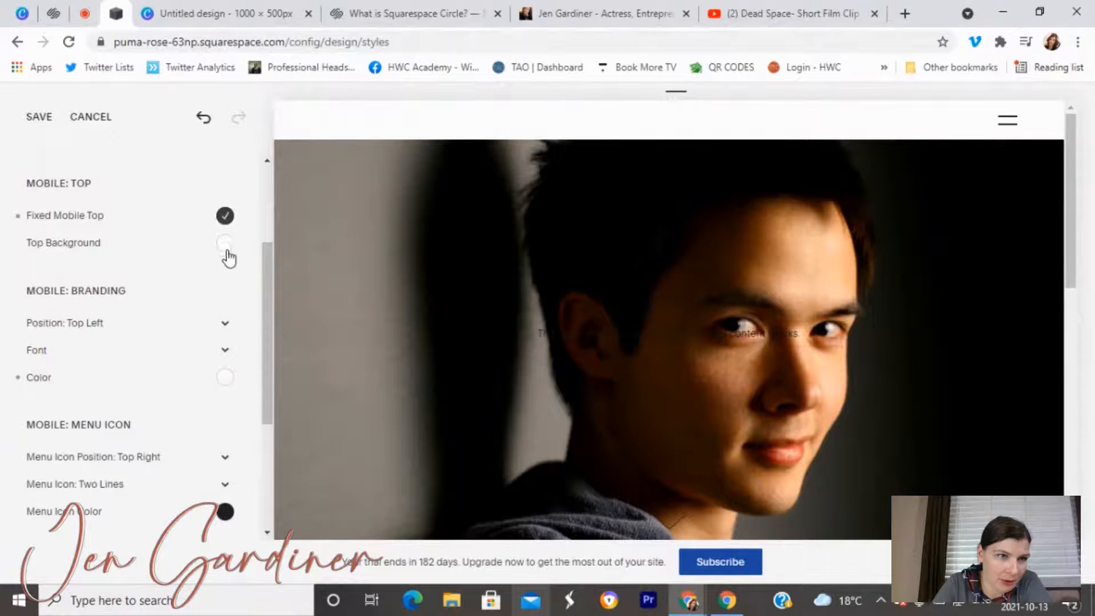
left_click(224, 352)
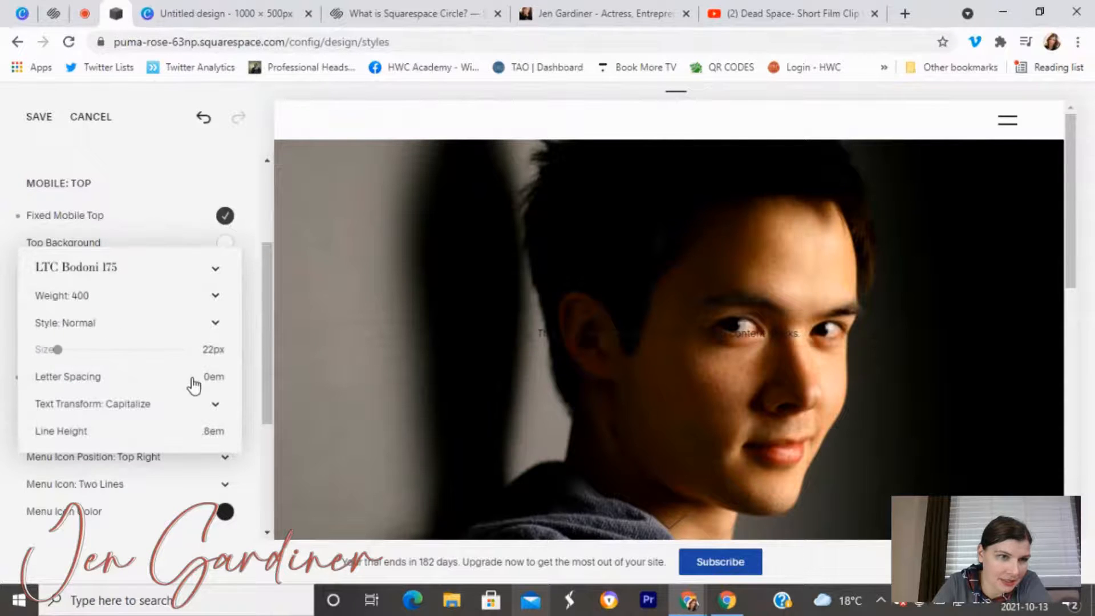
left_click(41, 122)
left_click(41, 122)
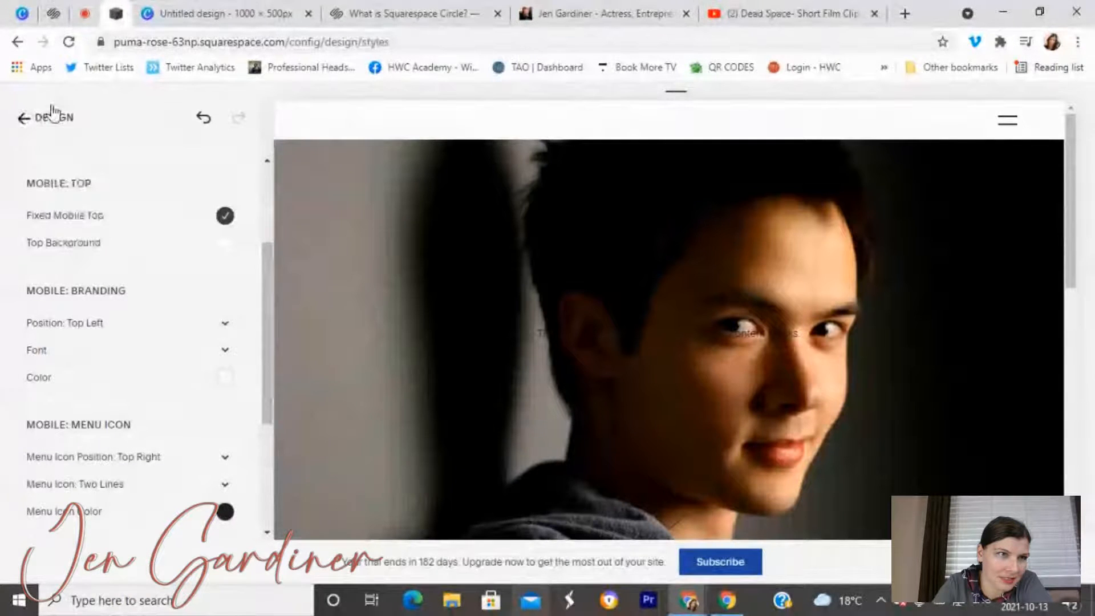
left_click(43, 117)
left_click(46, 119)
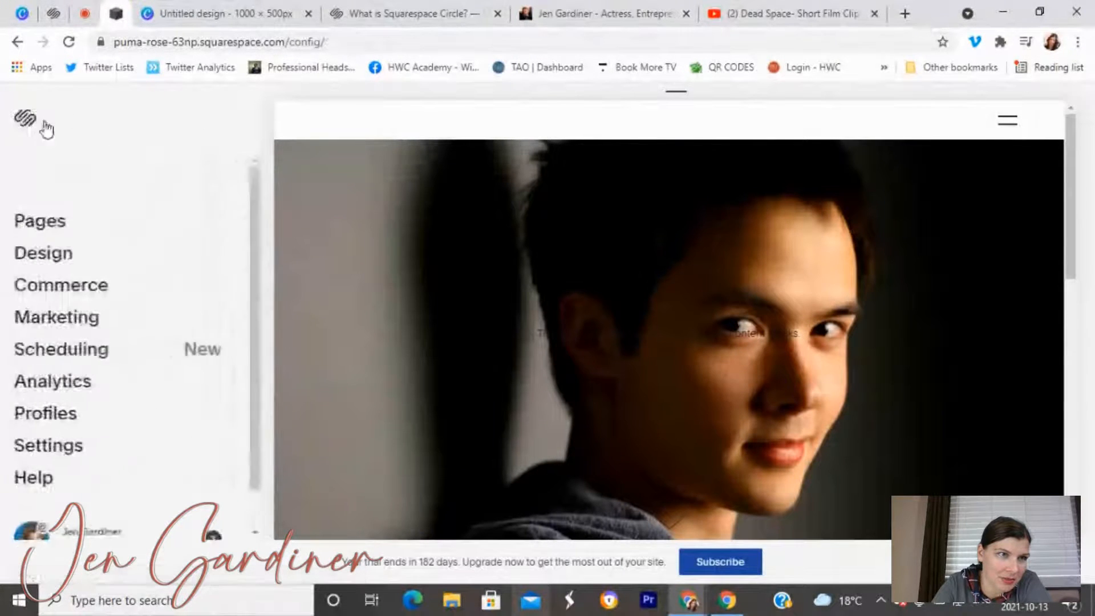
Look at the full-width preview from Pages, then reopen Design > Site Styles.
left_click(68, 222)
left_click(282, 114)
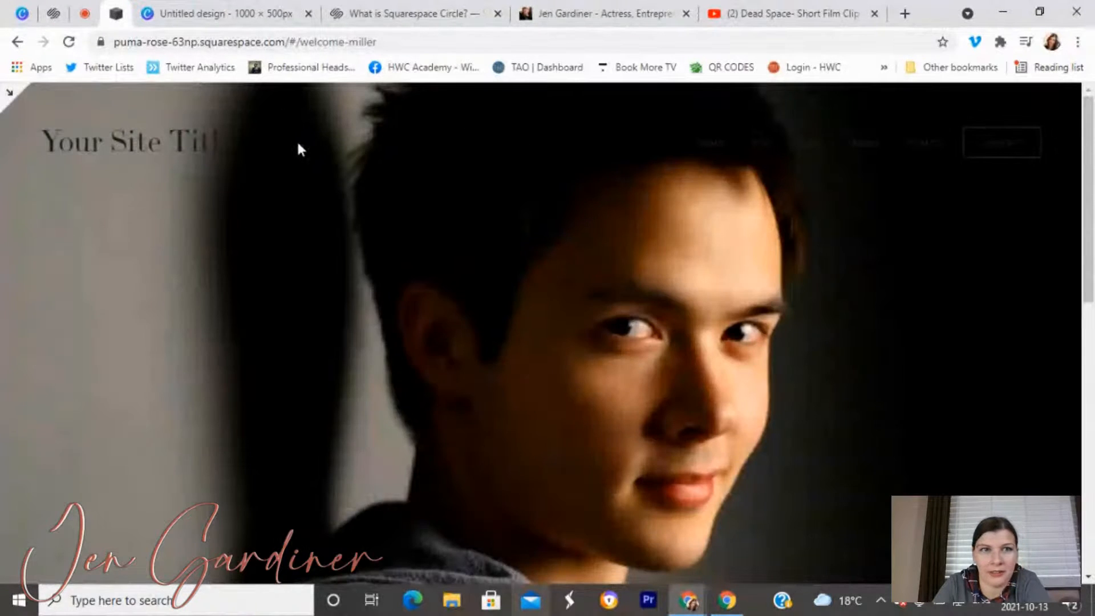
left_click(6, 91)
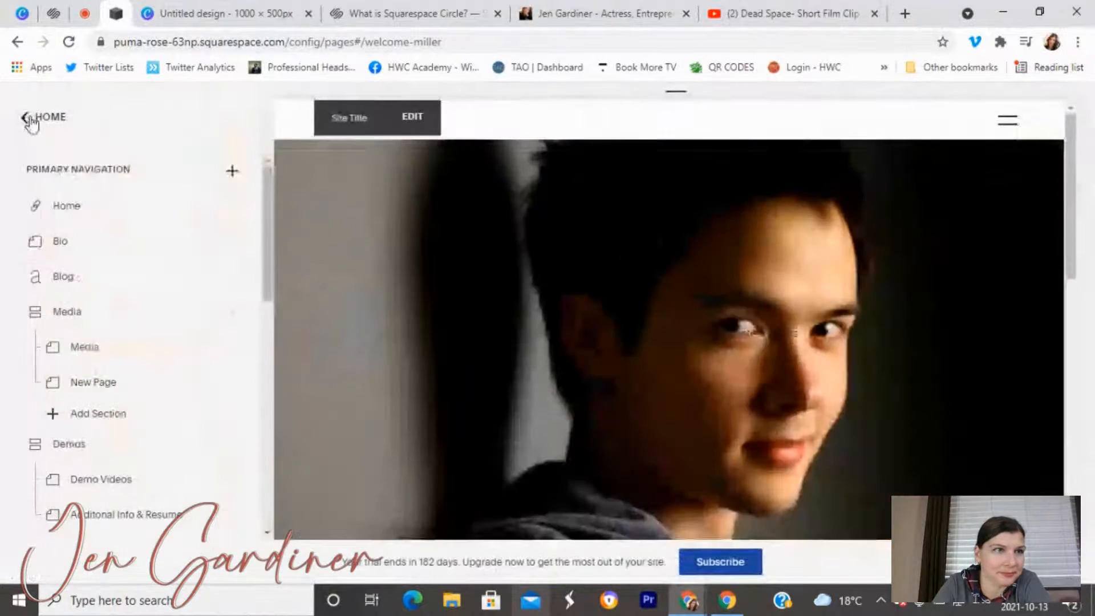
left_click(32, 121)
left_click(54, 256)
left_click(70, 273)
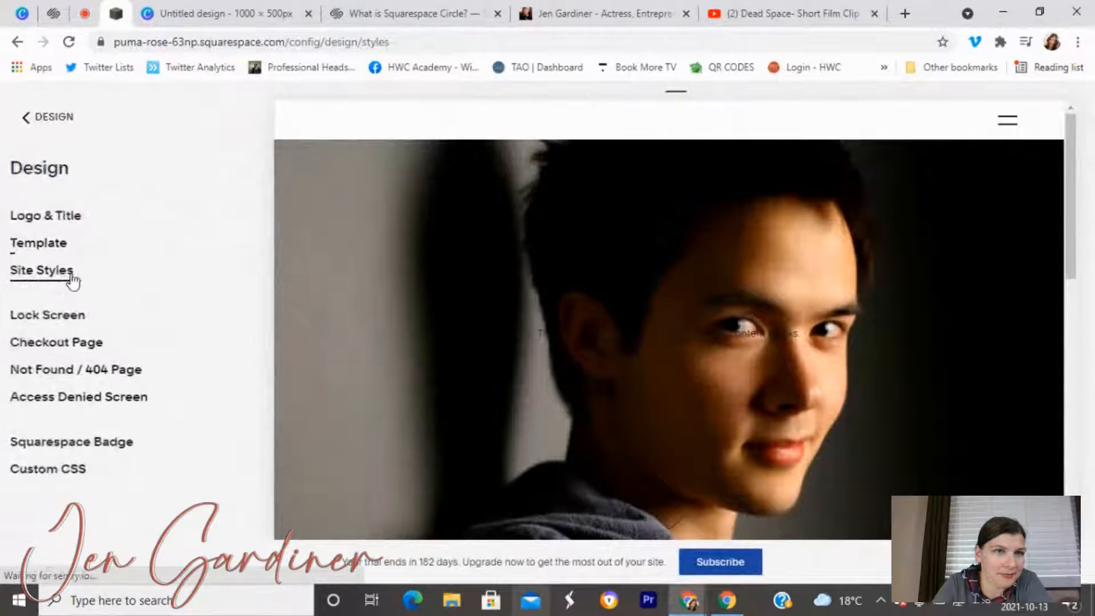
Set the header icons to Medium weight and the mobile site title colour to pure white.
left_click(388, 127)
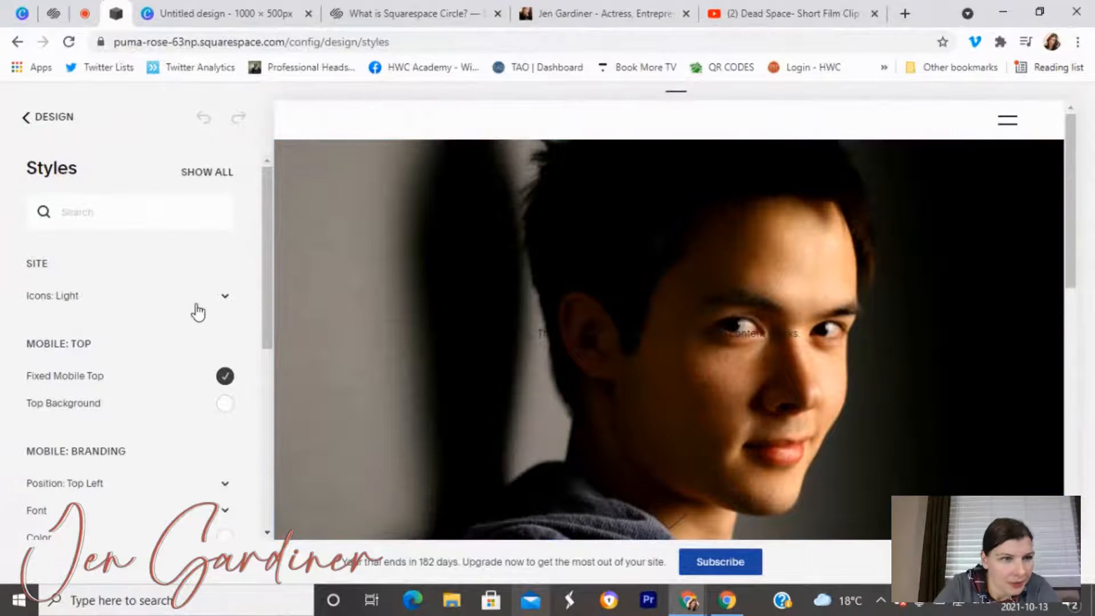
left_click(228, 296)
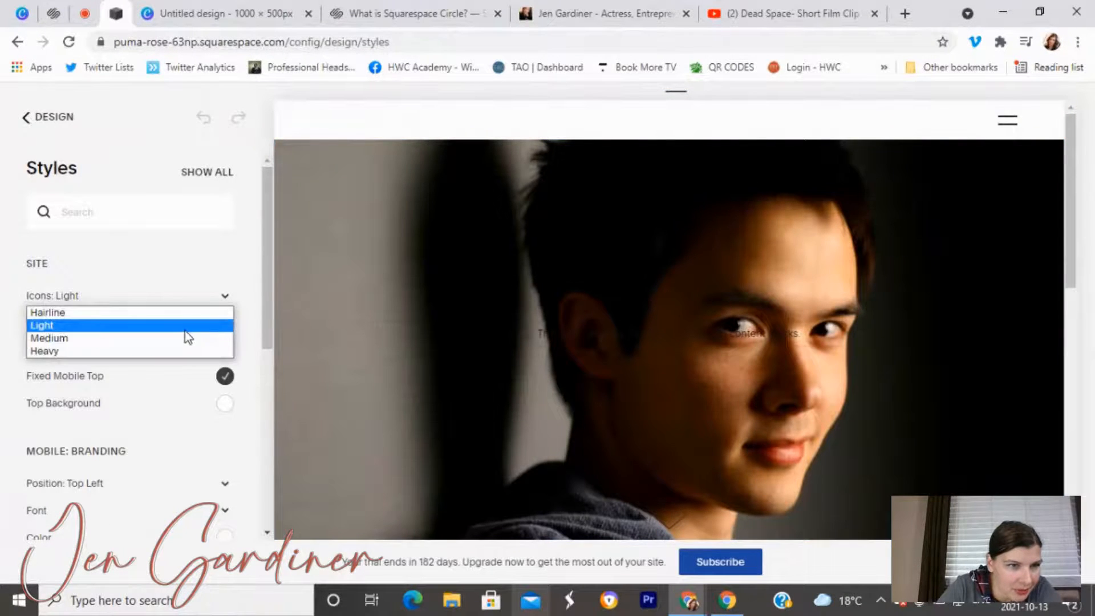
left_click(180, 337)
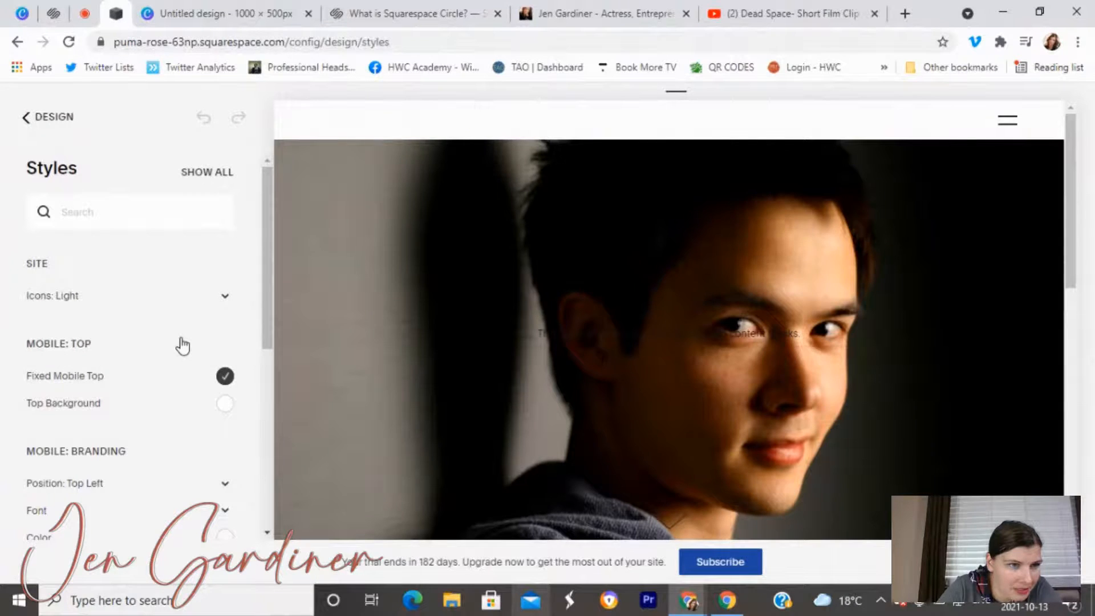
scroll(167, 358, "down", 3)
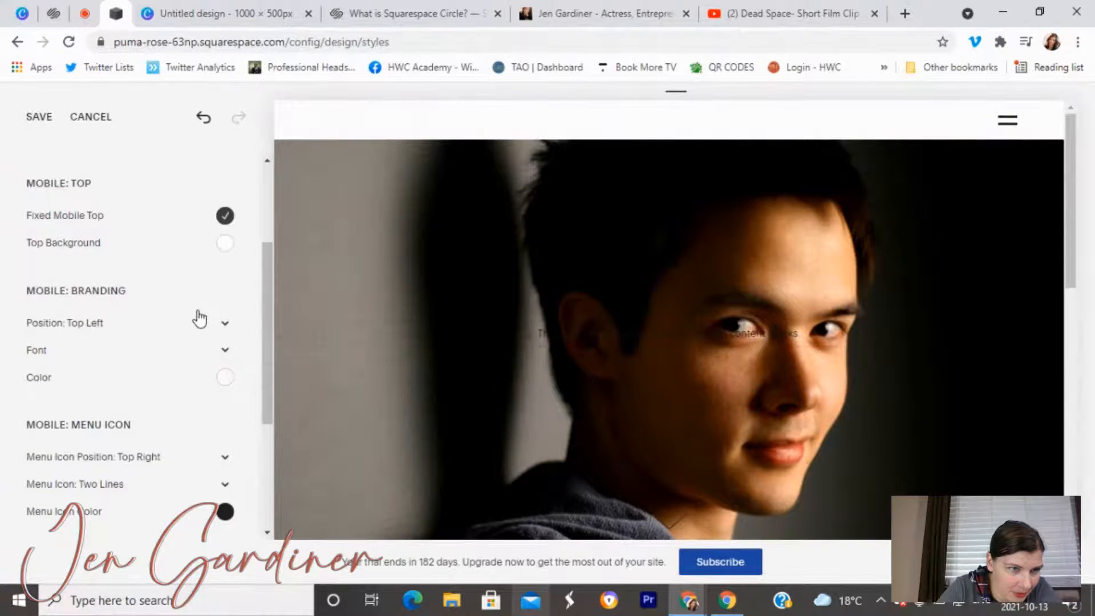
scroll(199, 318, "down", 1)
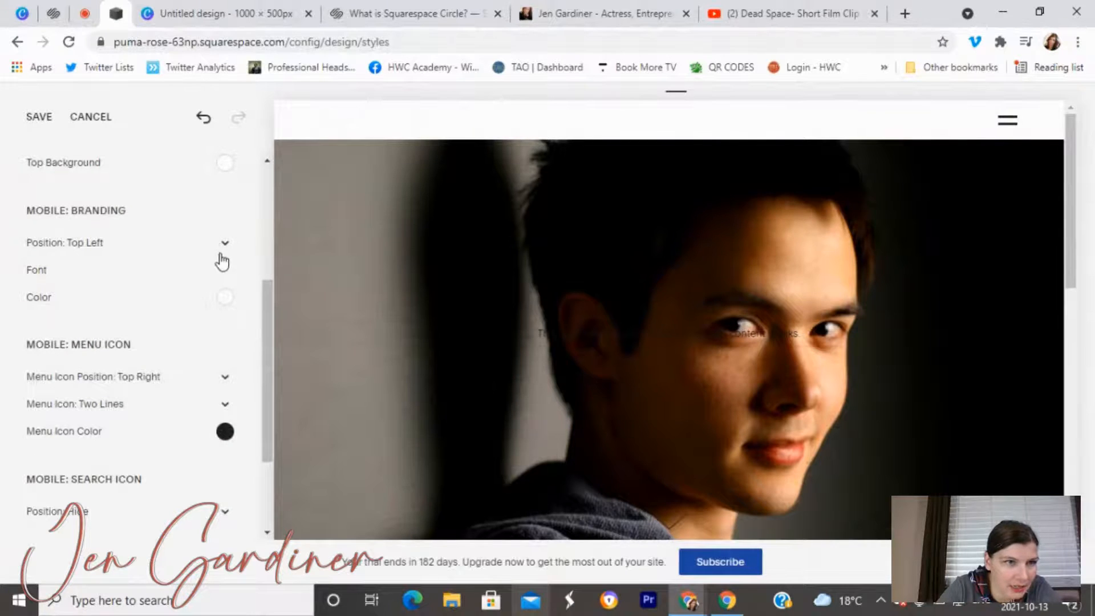
left_click(226, 297)
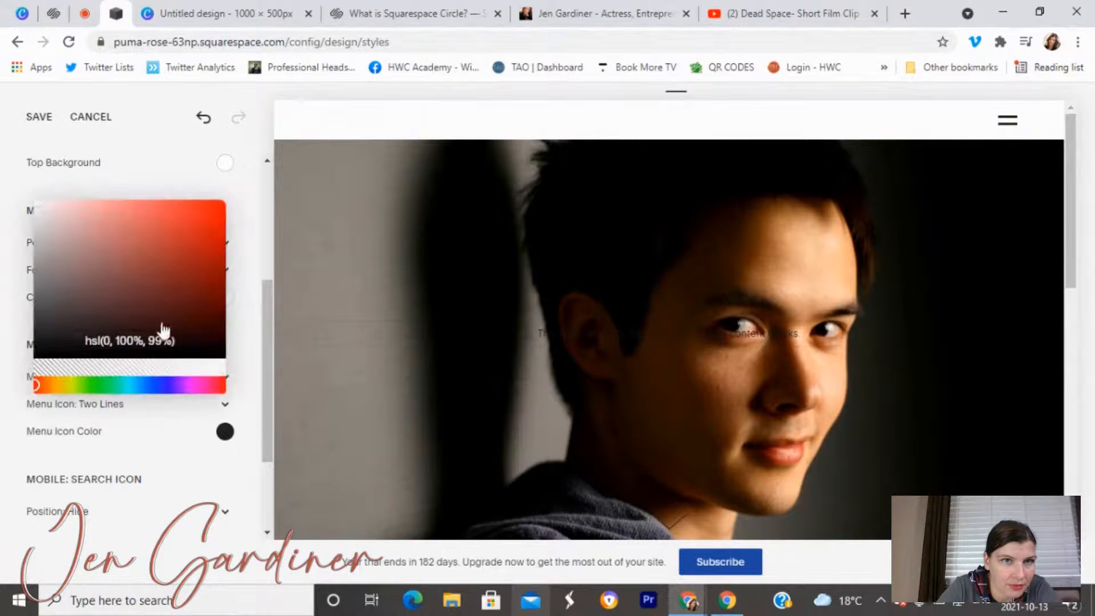
left_click(42, 211)
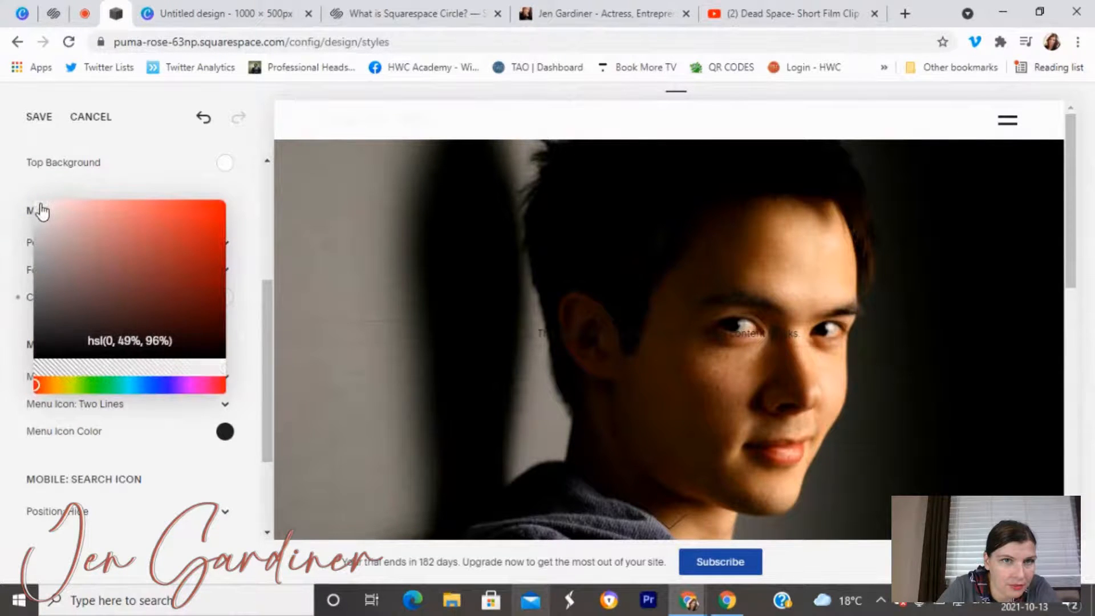
left_click_drag(39, 214, 39, 203)
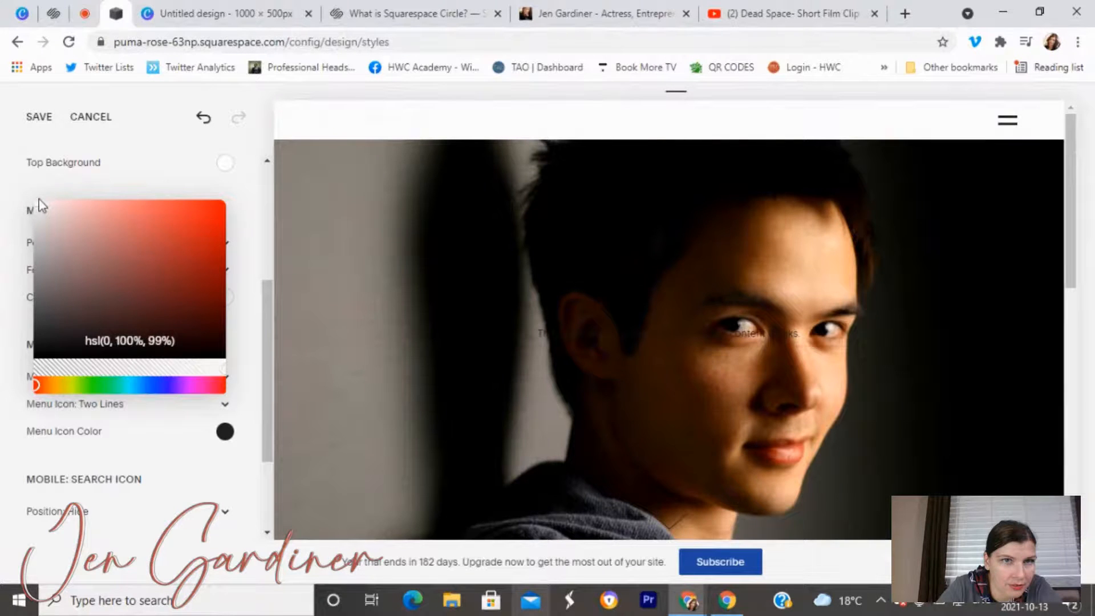
left_click(135, 180)
Set the mobile menu icon colour to white.
scroll(165, 280, "down", 2)
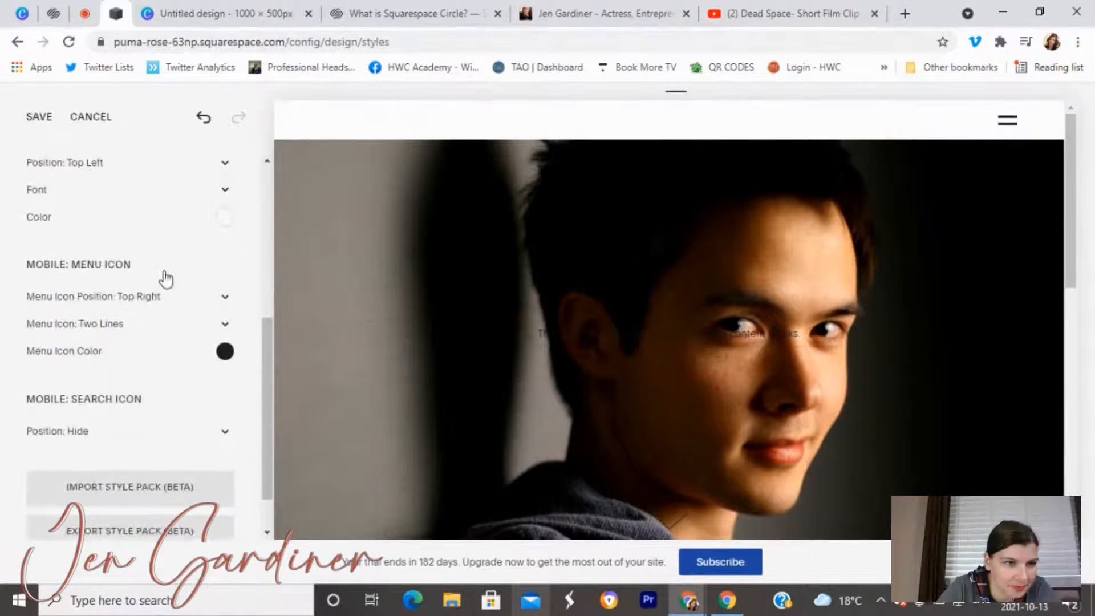
scroll(170, 290, "down", 1)
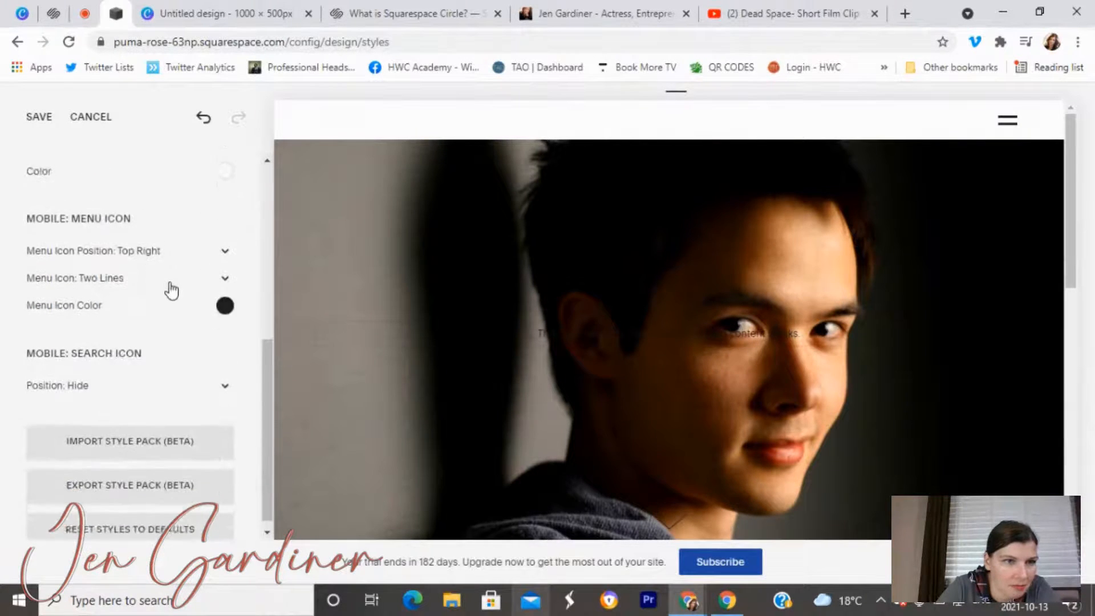
left_click(225, 298)
left_click_drag(38, 214, 53, 199)
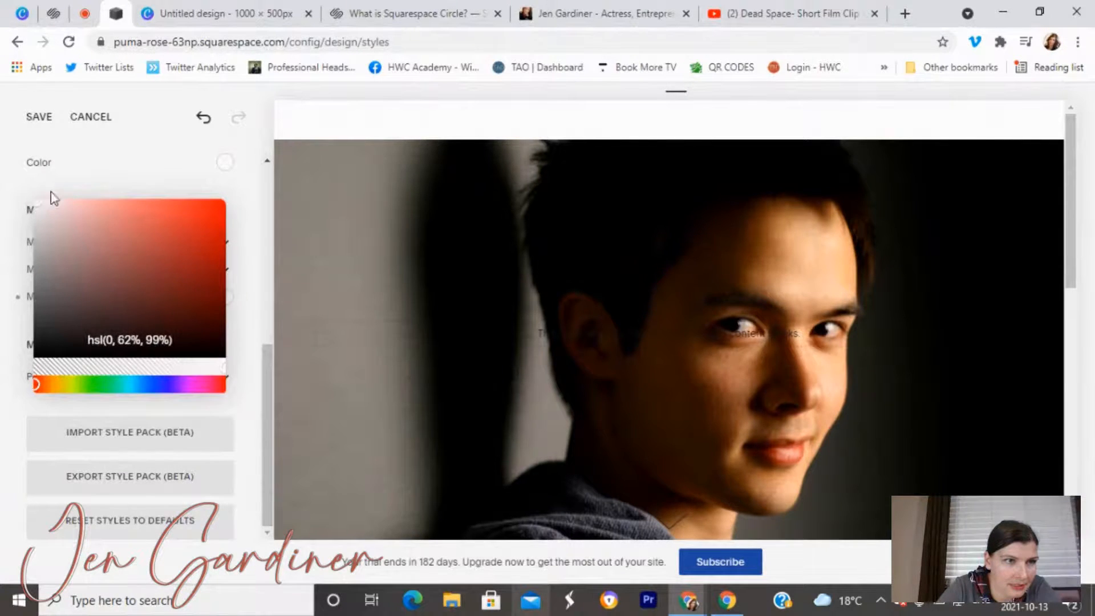
left_click(105, 183)
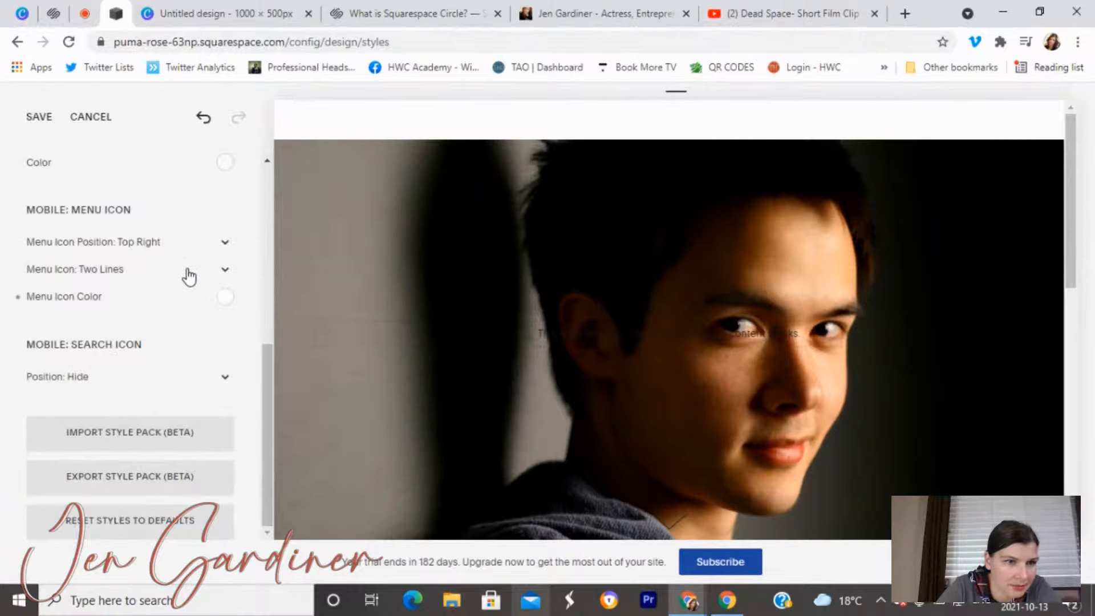
Save the mobile style changes and check the site in the full-width preview.
scroll(188, 276, "up", 4)
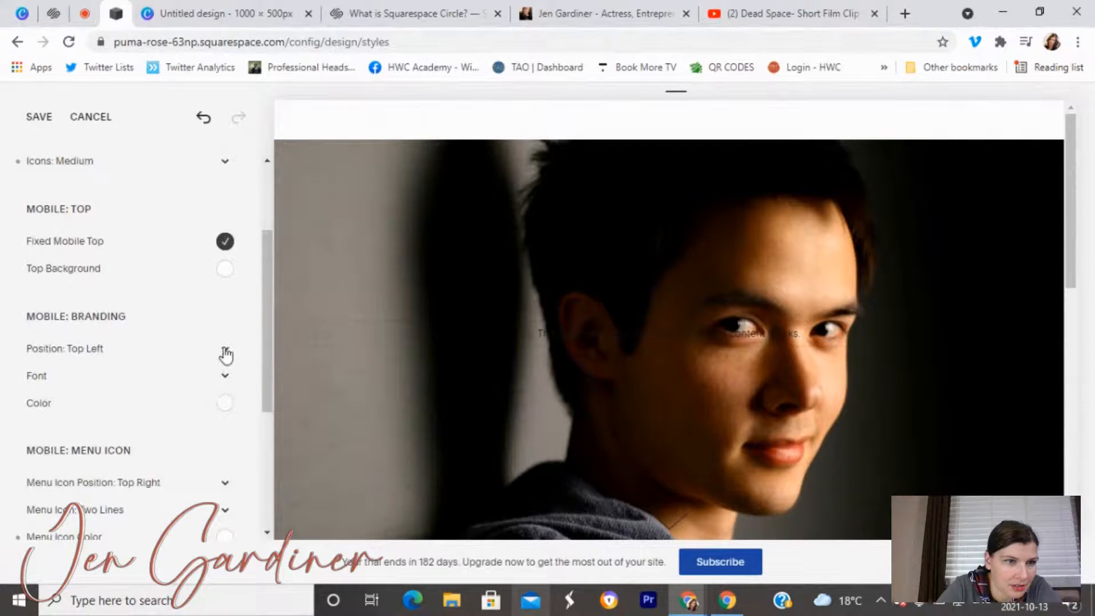
left_click(223, 376)
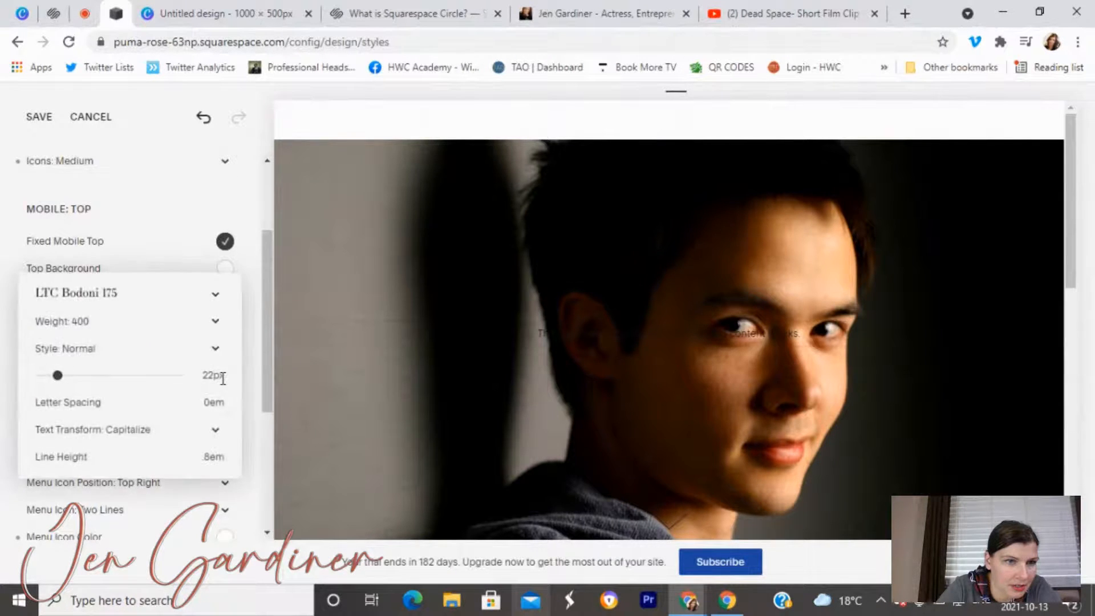
left_click(142, 219)
left_click(48, 121)
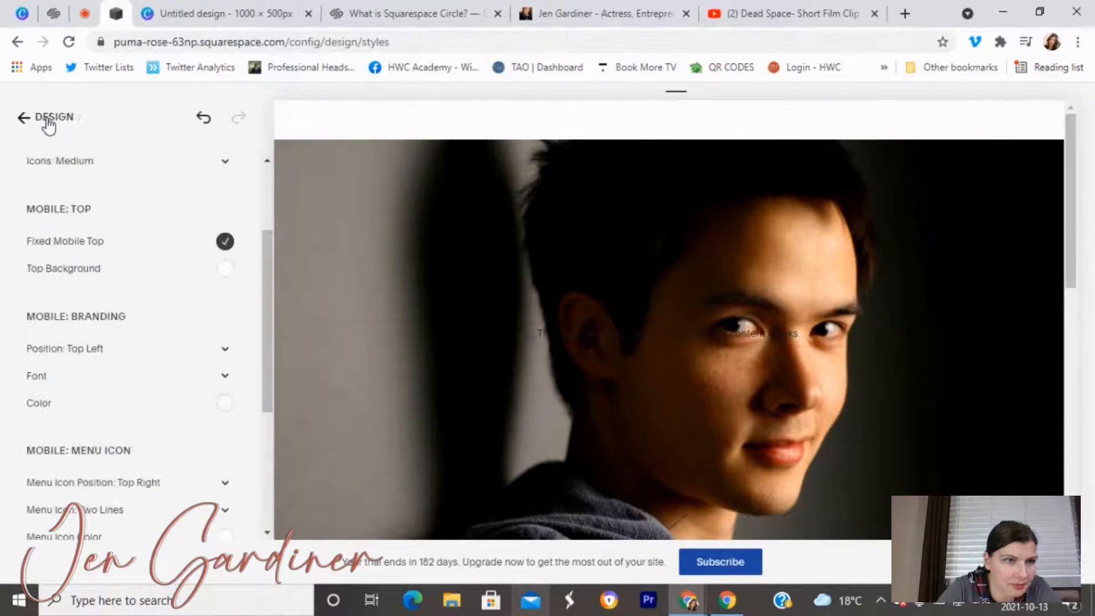
left_click(47, 119)
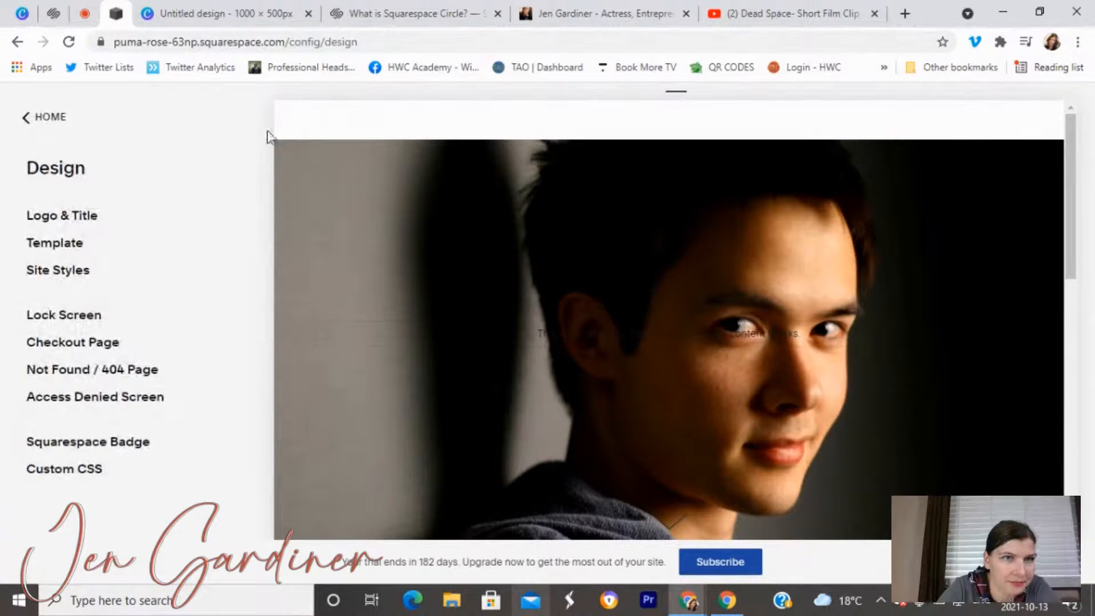
left_click(283, 110)
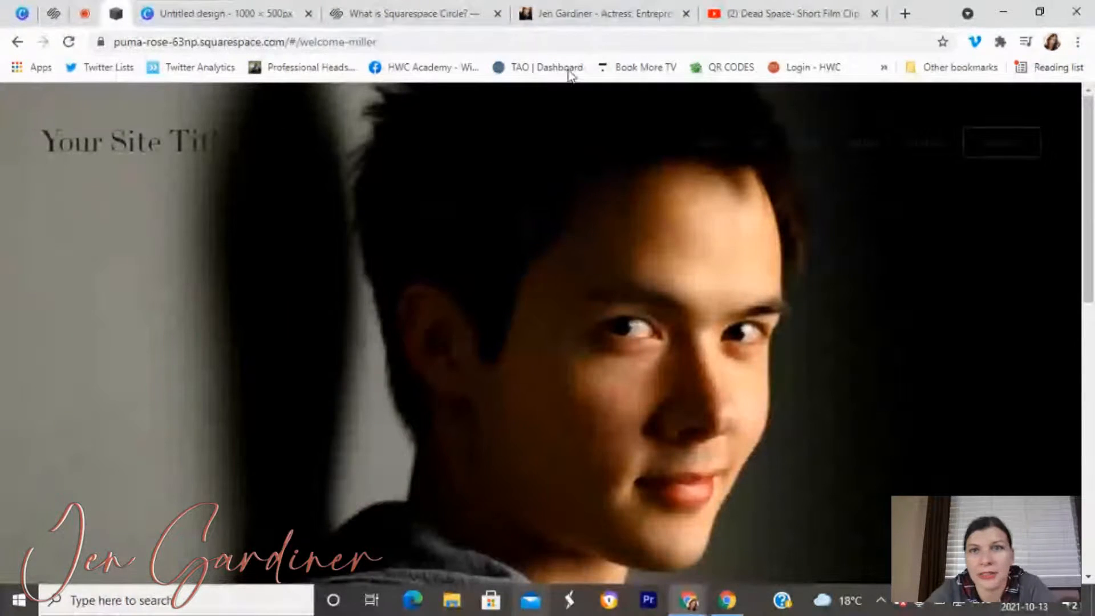
left_click(9, 93)
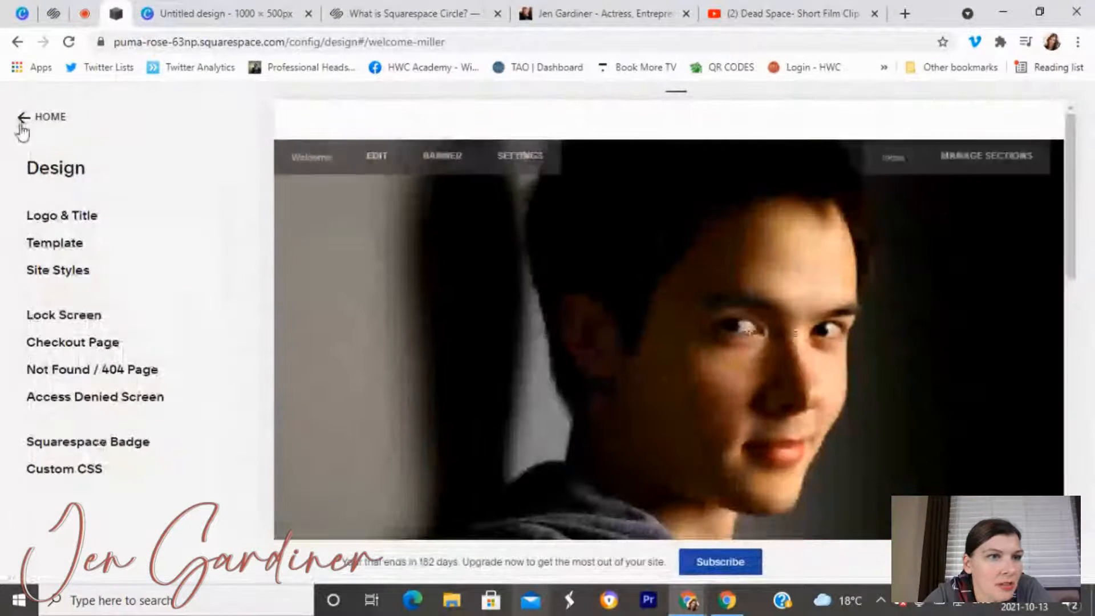
Search Site Styles for 'navigation' and set Primary Navigation and Folder colours to white.
left_click_drag(62, 249, 69, 271)
left_click(69, 270)
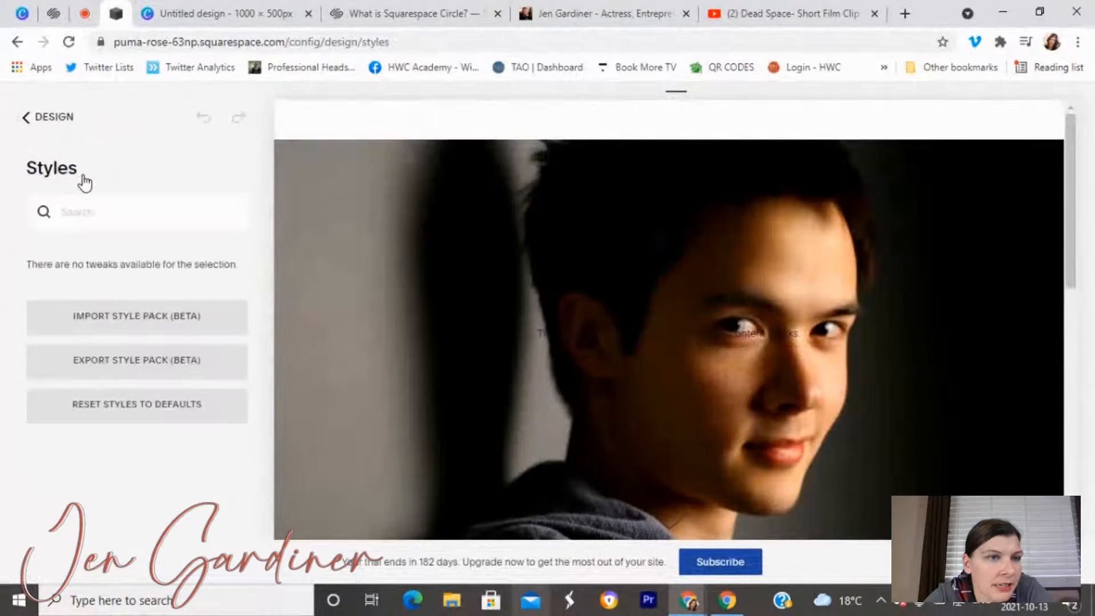
left_click(114, 215)
type("navi")
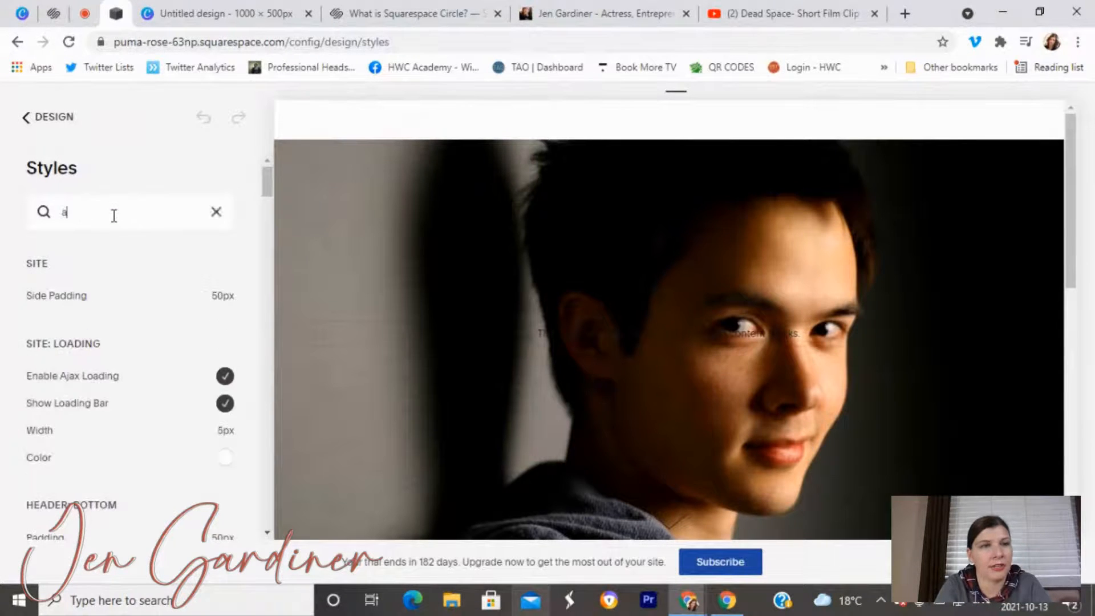
type("gatoi")
key("BackSpace")
key("BackSpace")
type("ion")
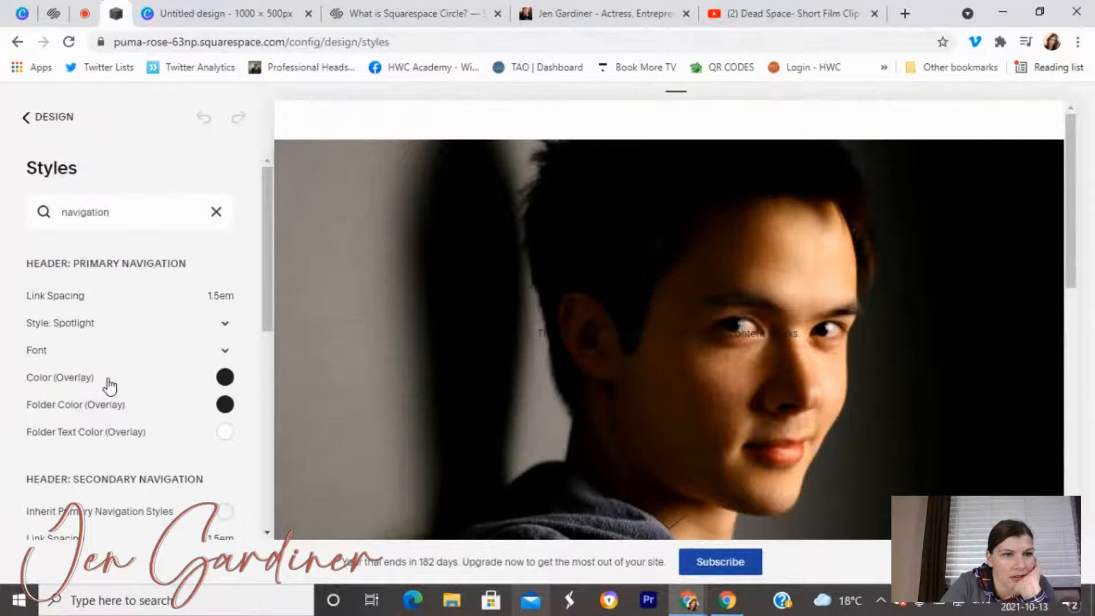
left_click(225, 378)
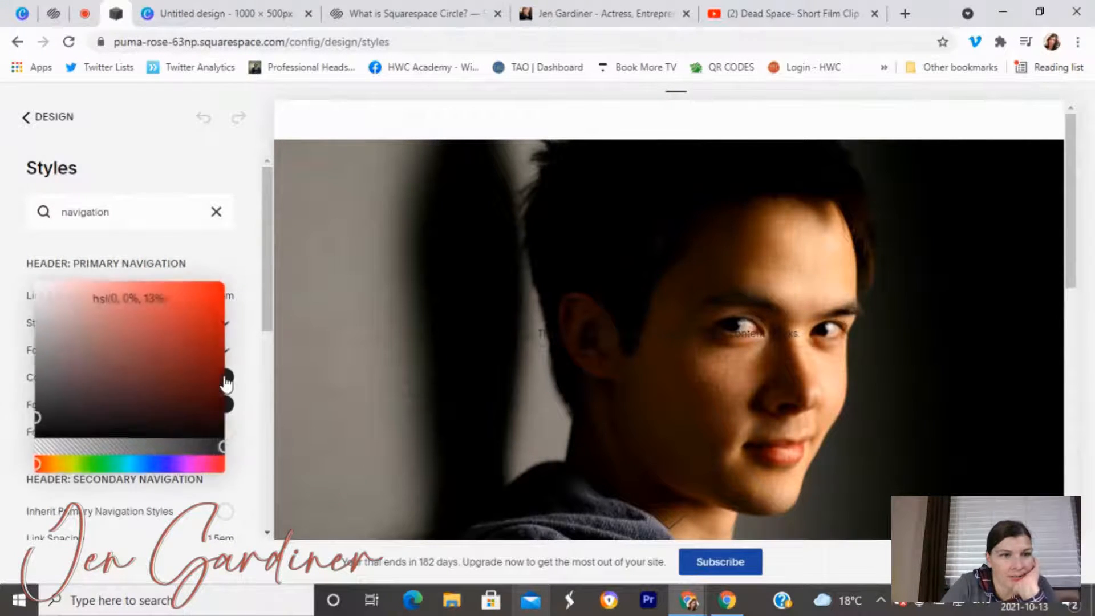
left_click(38, 286)
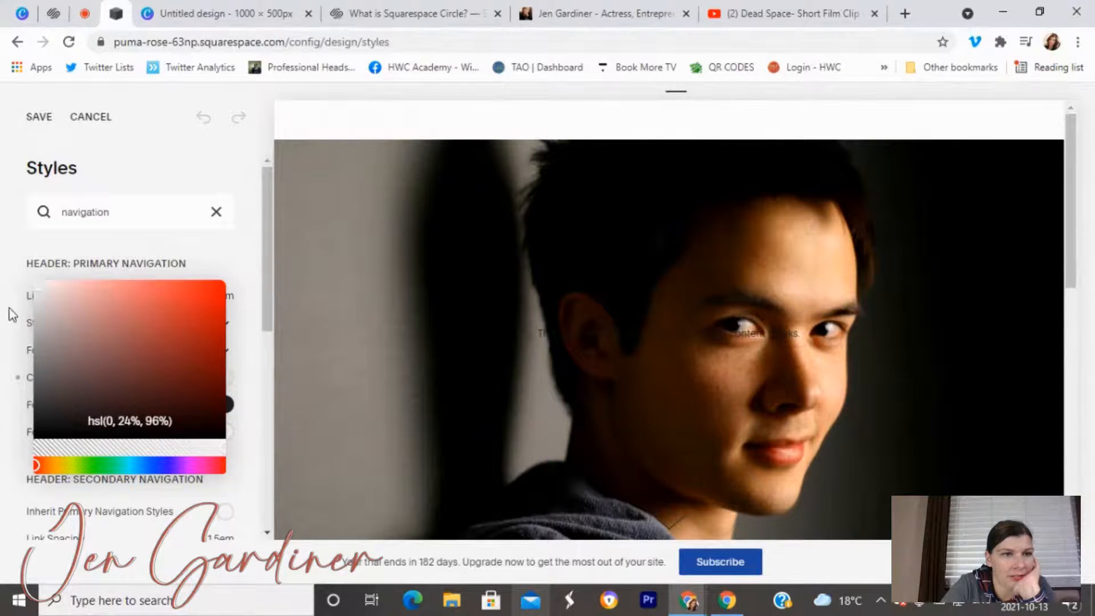
left_click(224, 246)
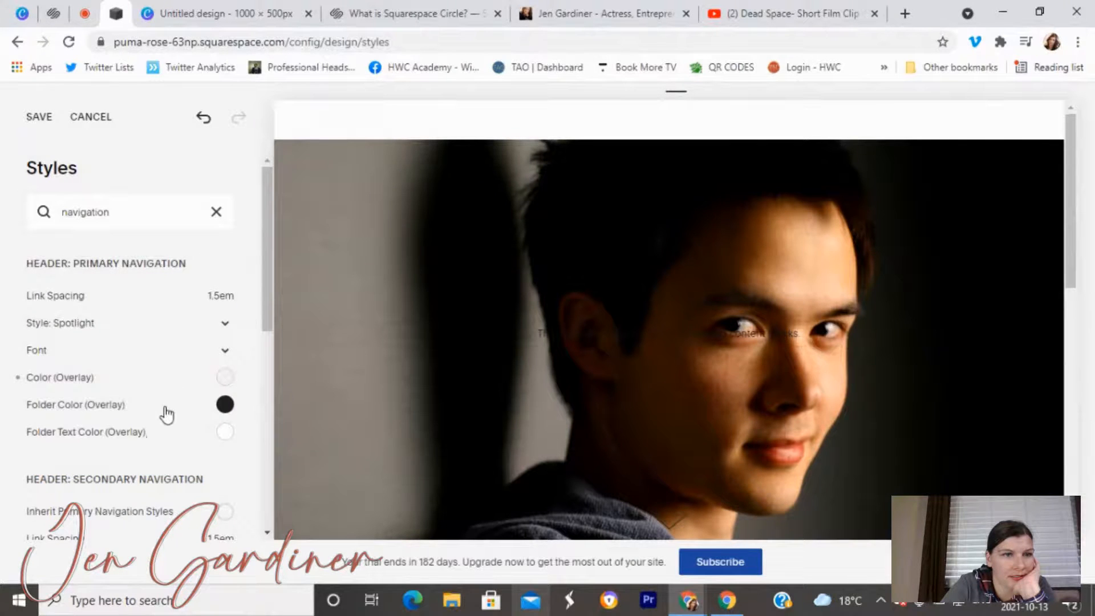
left_click(225, 405)
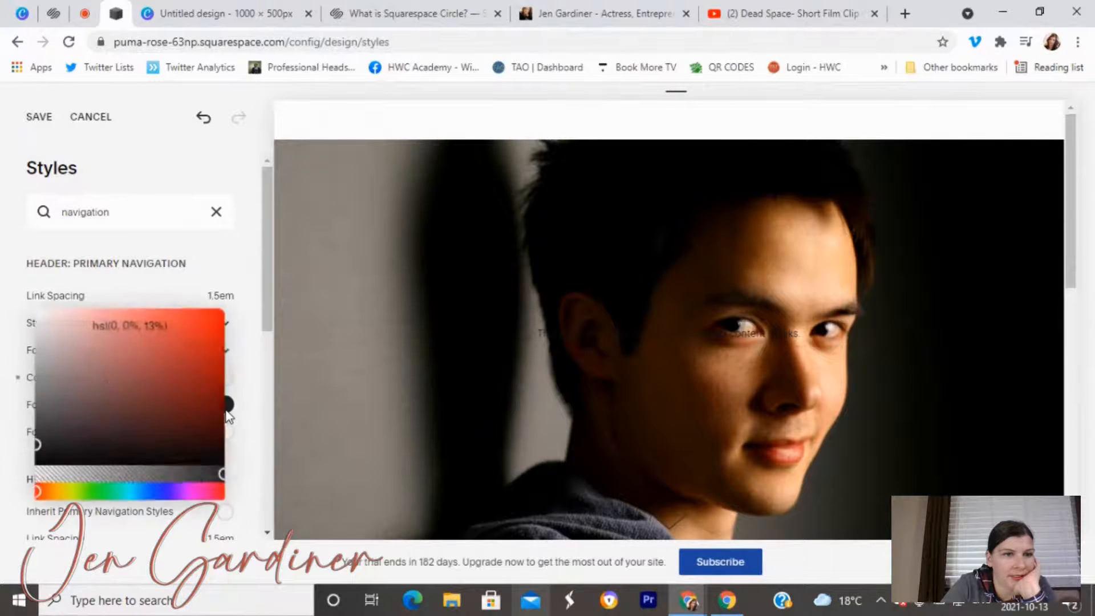
left_click(37, 314)
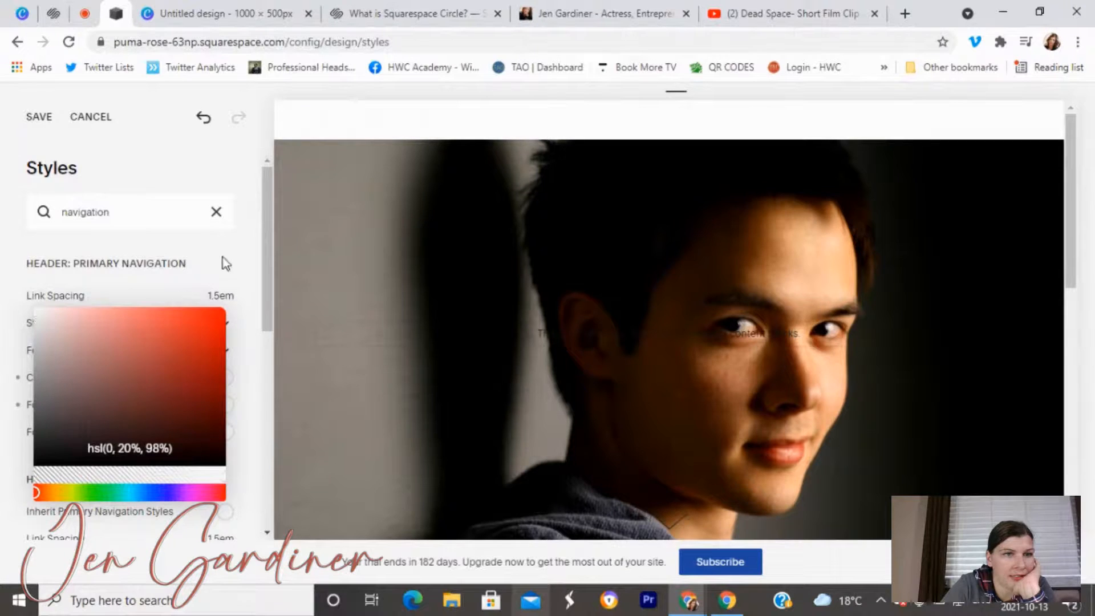
left_click(206, 300)
Save the white navigation colours and view the site in full-width preview.
scroll(147, 481, "down", 5)
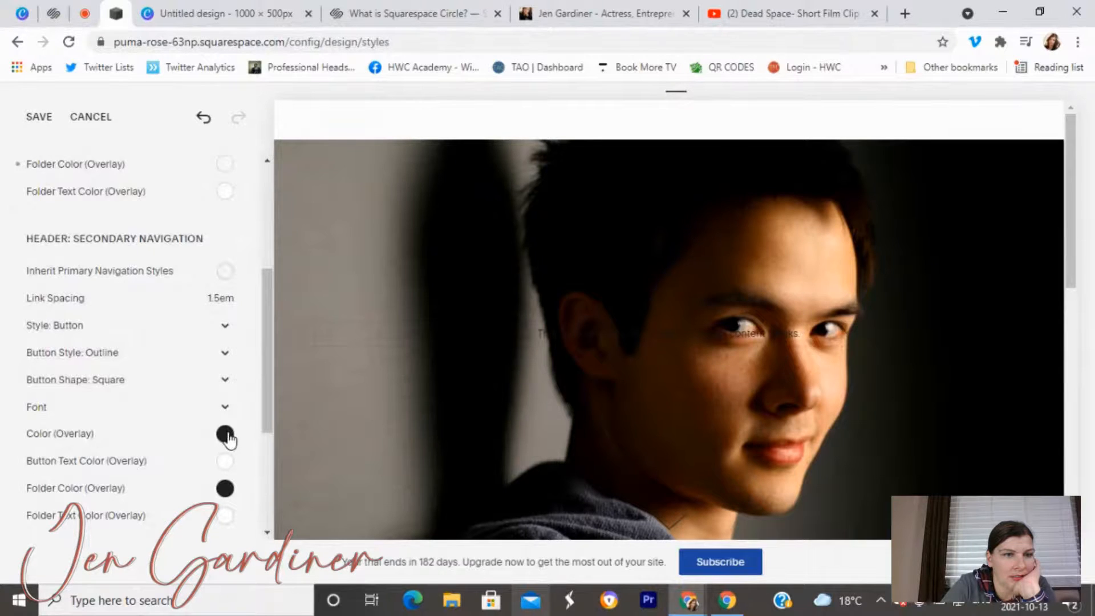
left_click(49, 122)
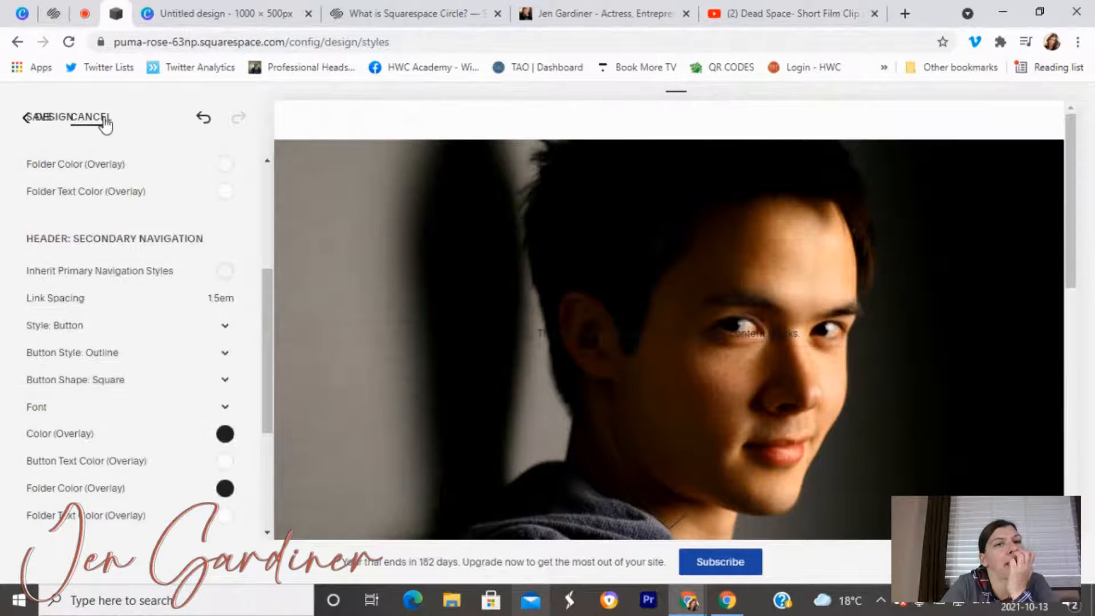
left_click(77, 119)
left_click(282, 114)
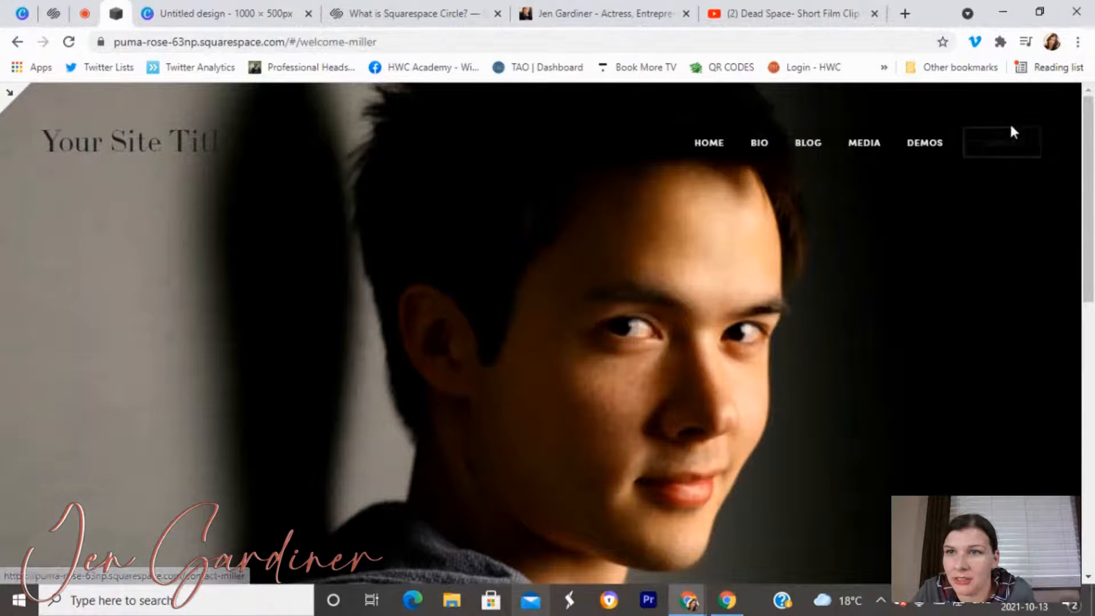
left_click(8, 92)
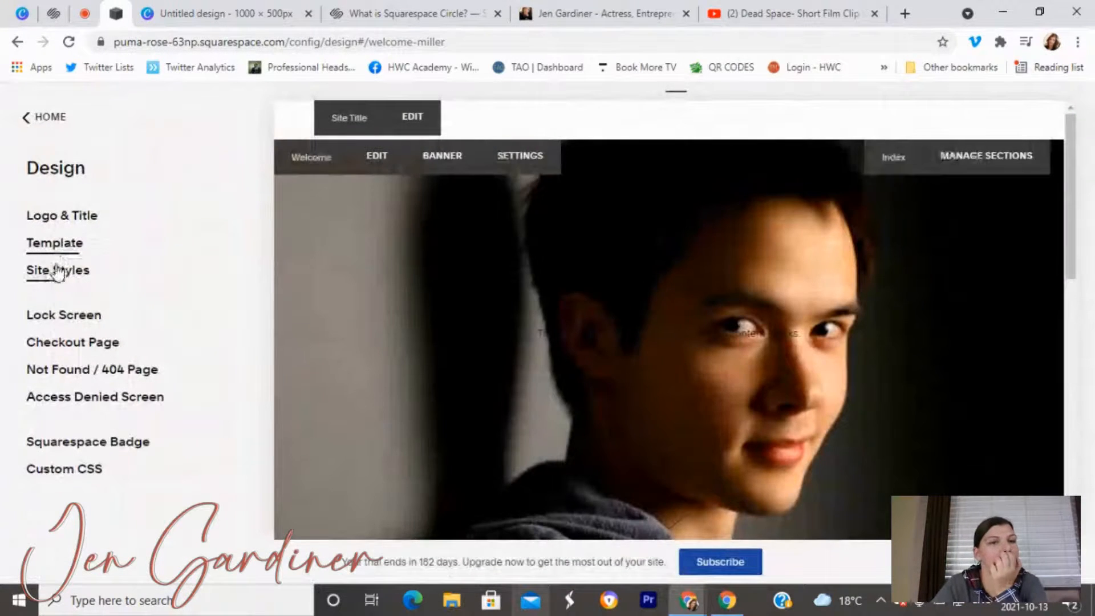
Search styles for 'navig' and make the Contact button and secondary folder colours white.
left_click(57, 270)
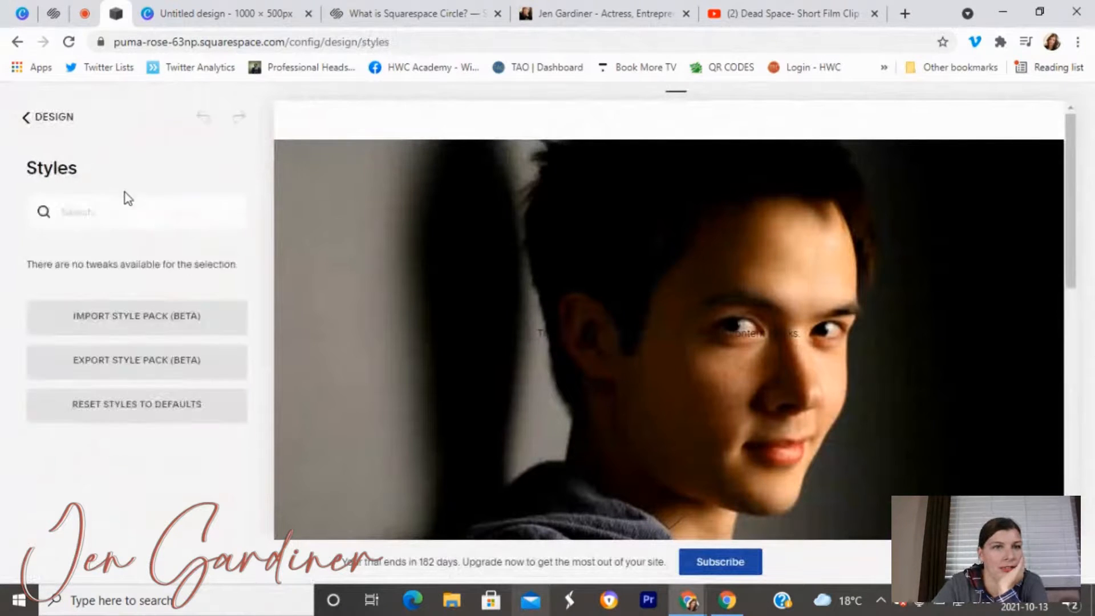
left_click(123, 214)
type("navigation")
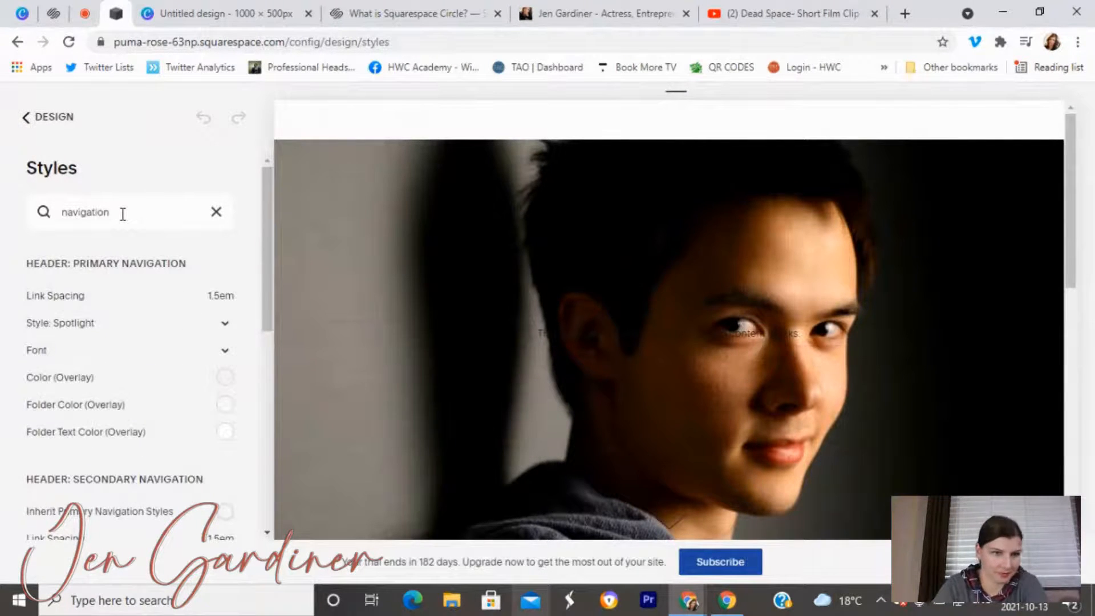
scroll(188, 349, "down", 6)
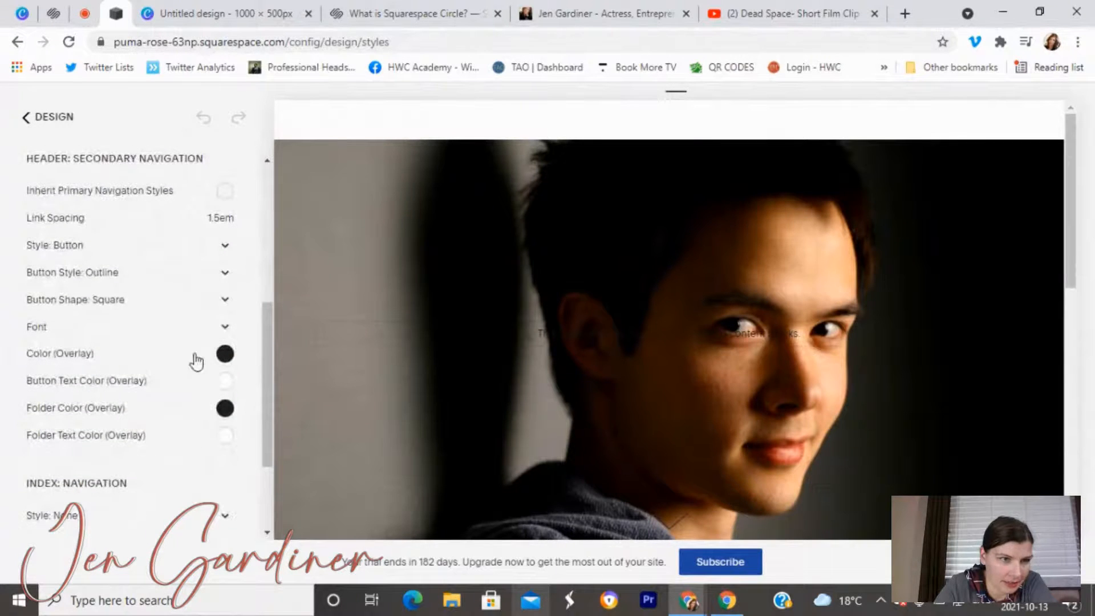
left_click(225, 353)
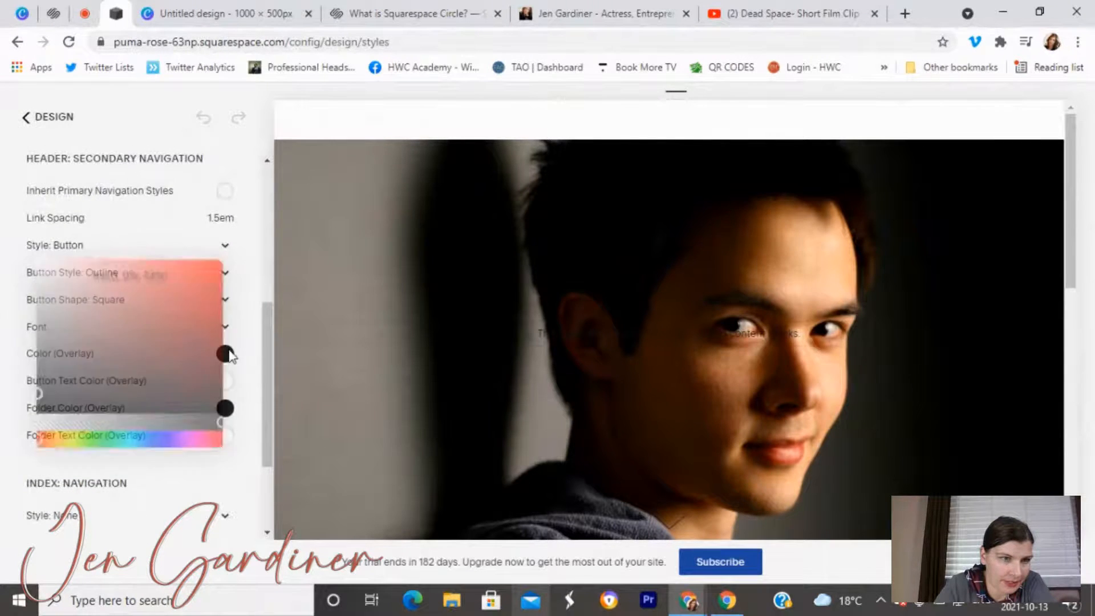
left_click(36, 264)
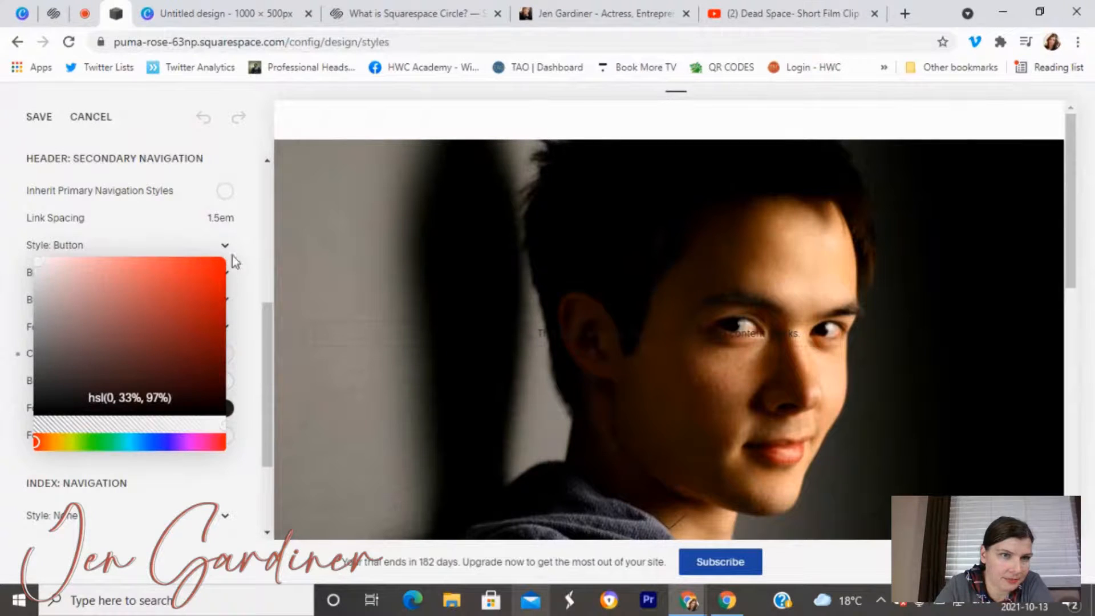
left_click(225, 408)
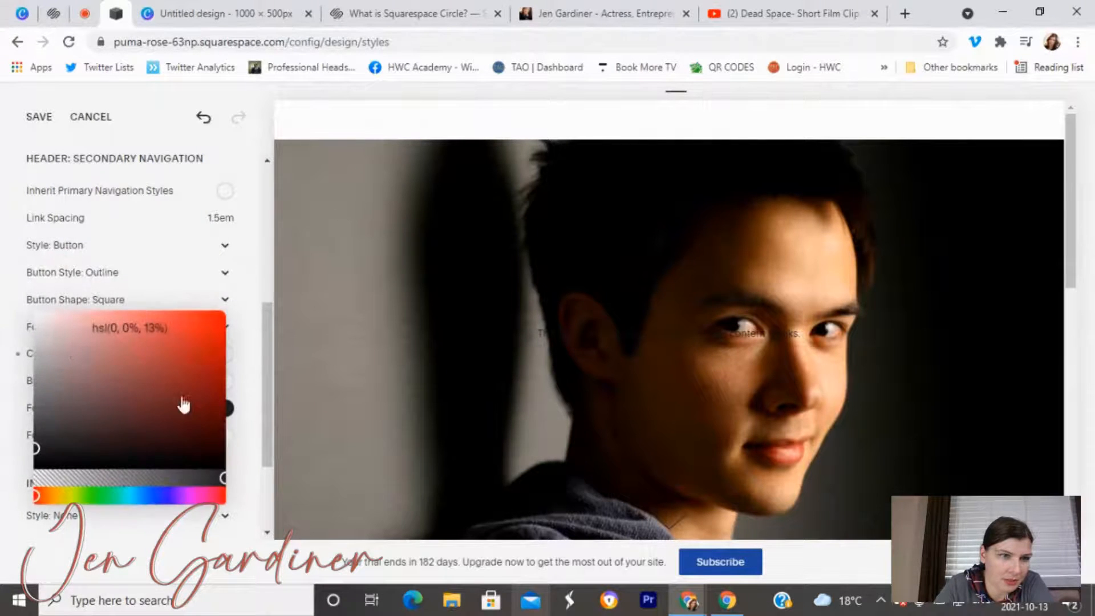
left_click(33, 318)
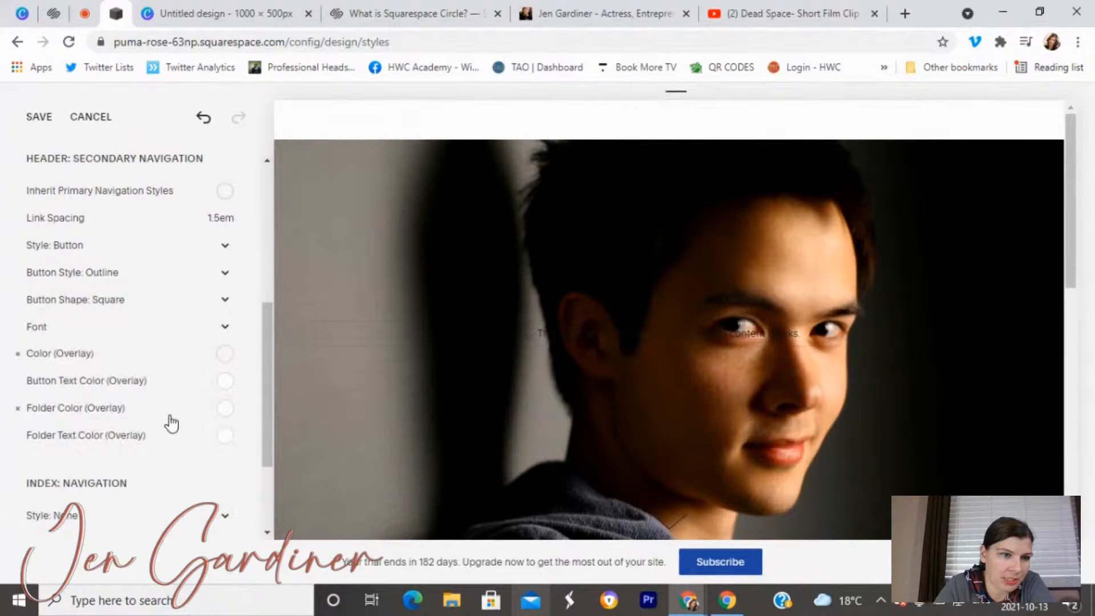
Save the navigation styles and check the white links in the full-screen preview.
scroll(166, 420, "down", 3)
scroll(166, 420, "up", 4)
scroll(111, 340, "up", 5)
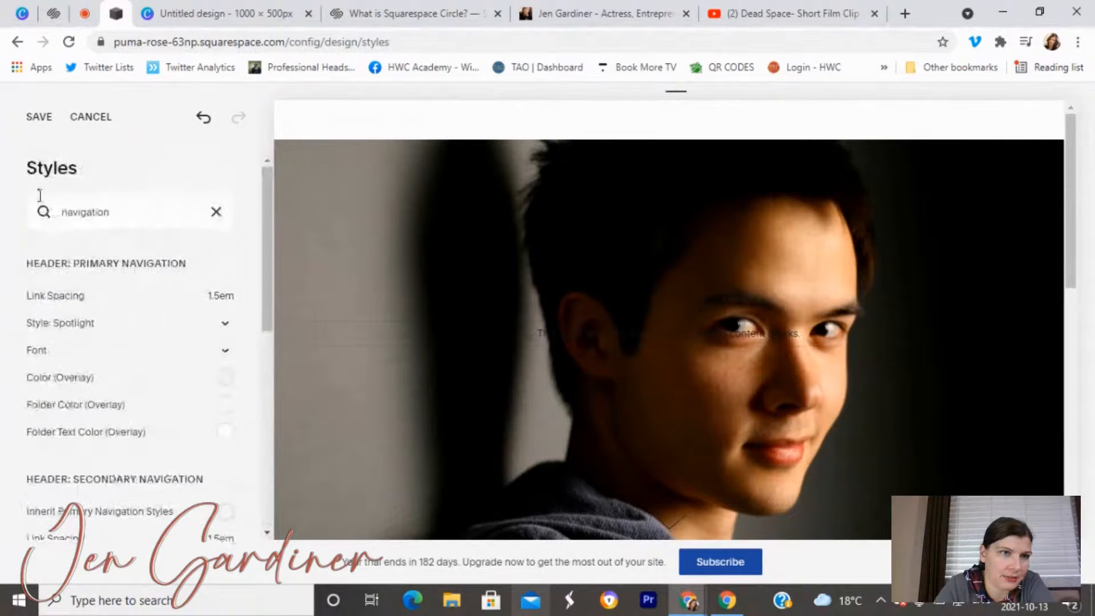
left_click(31, 118)
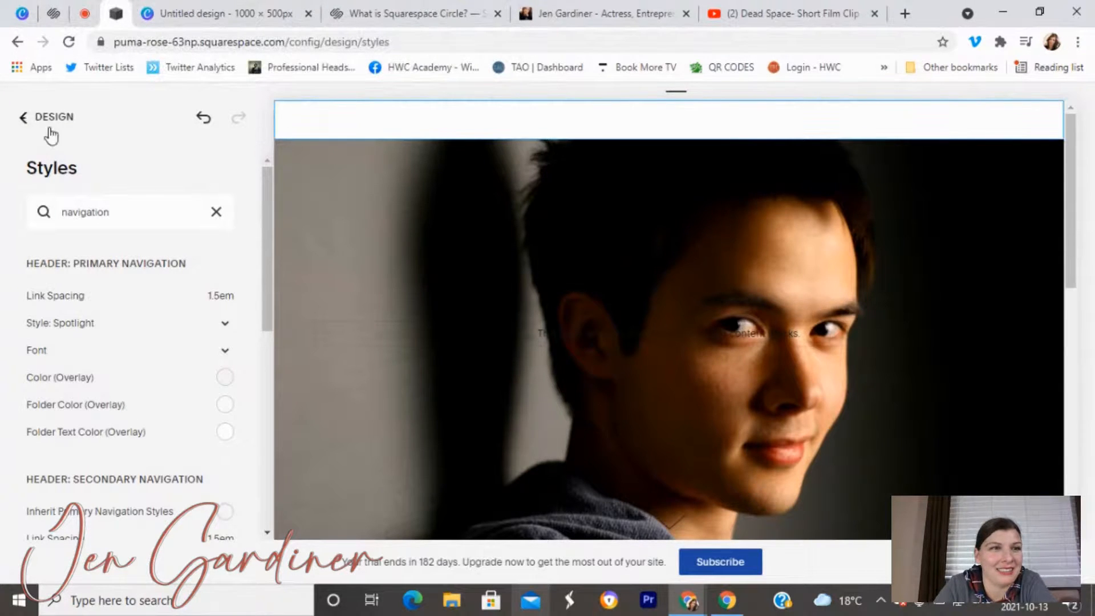
left_click(187, 115)
left_click(282, 112)
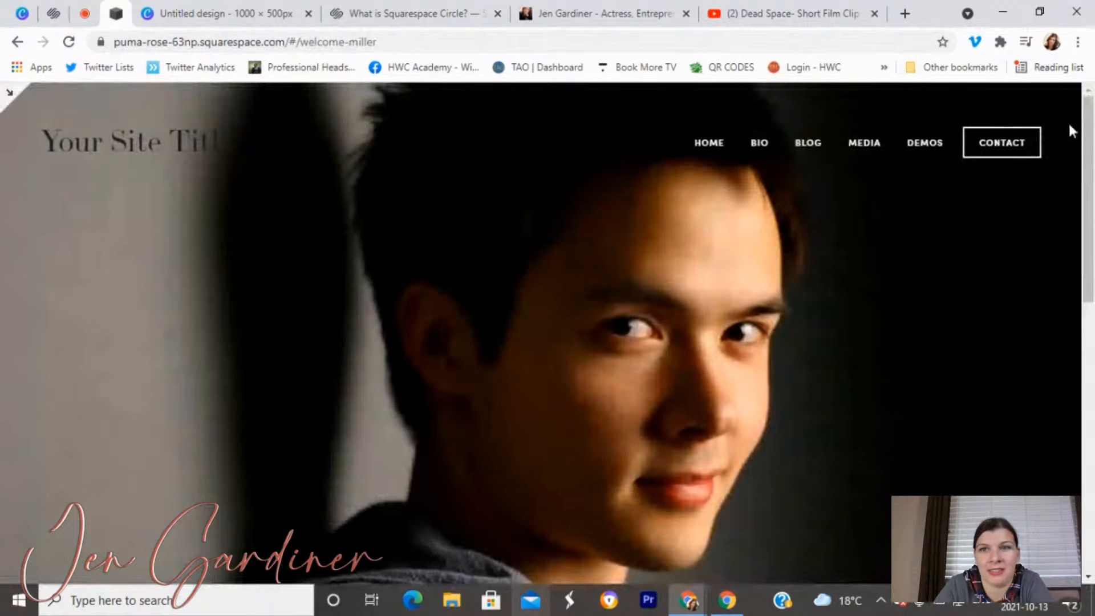
left_click(8, 101)
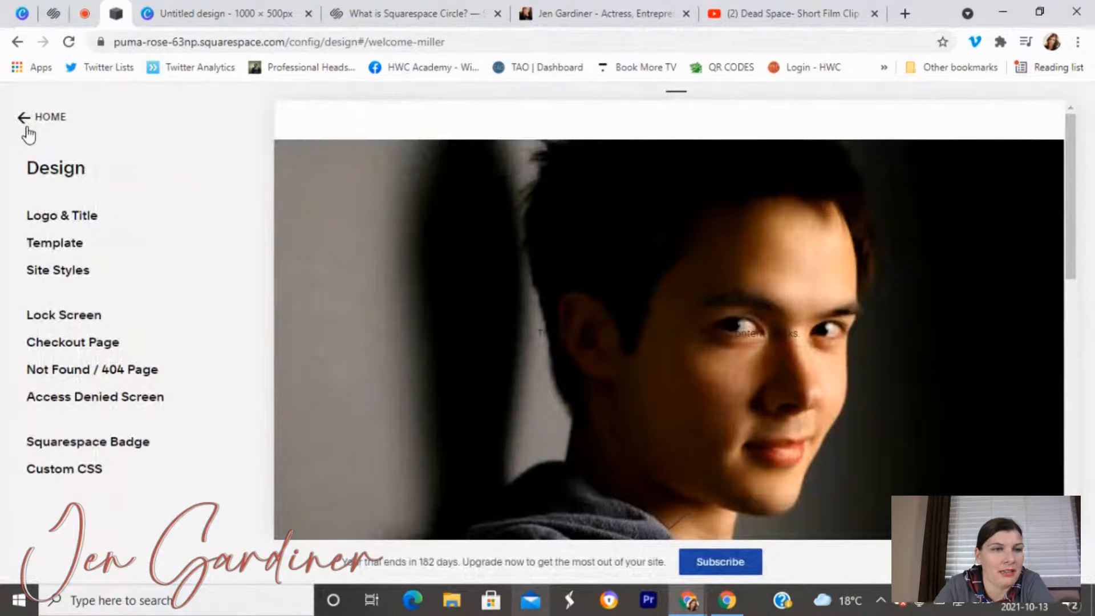
left_click(73, 271)
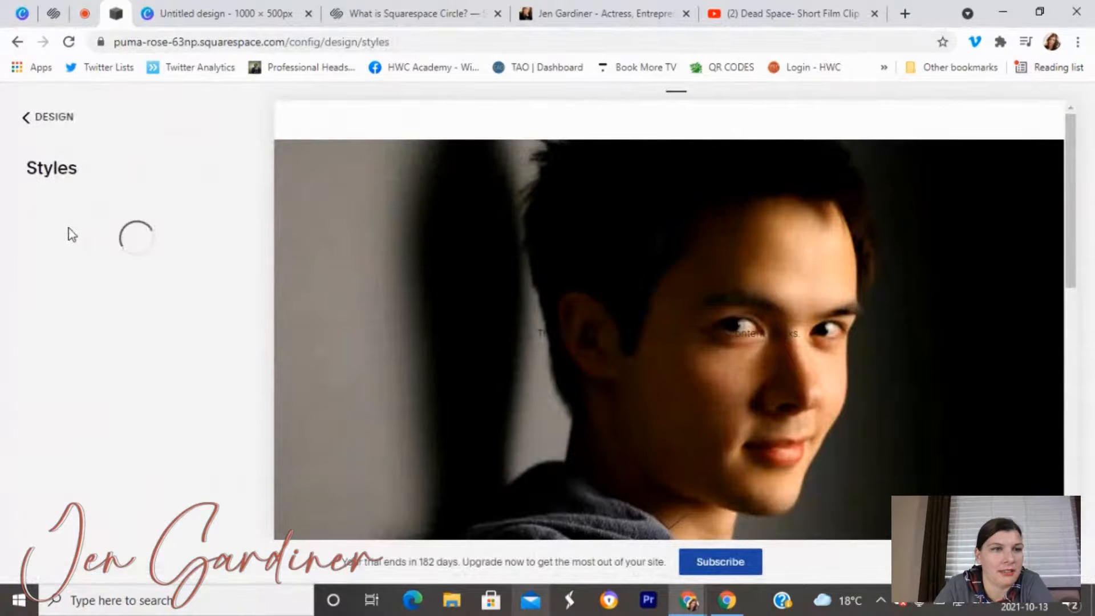
left_click(101, 212)
type("site tit")
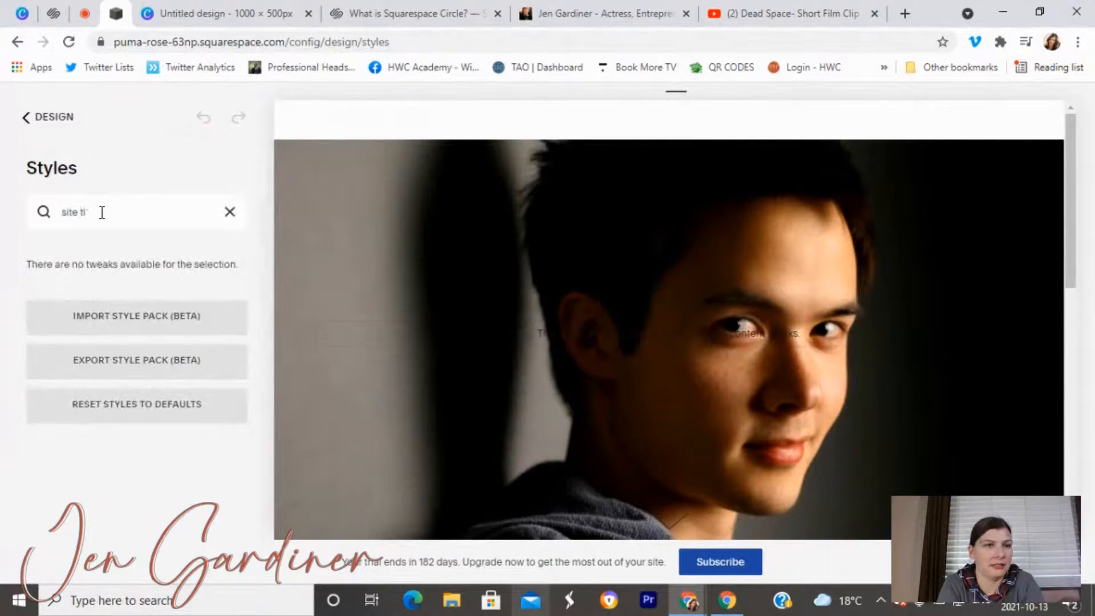
key("BackSpace")
key("BackSpace")
key("BackSpace")
key("BackSpace")
key("BackSpace")
key("BackSpace")
key("BackSpace")
key("BackSpace")
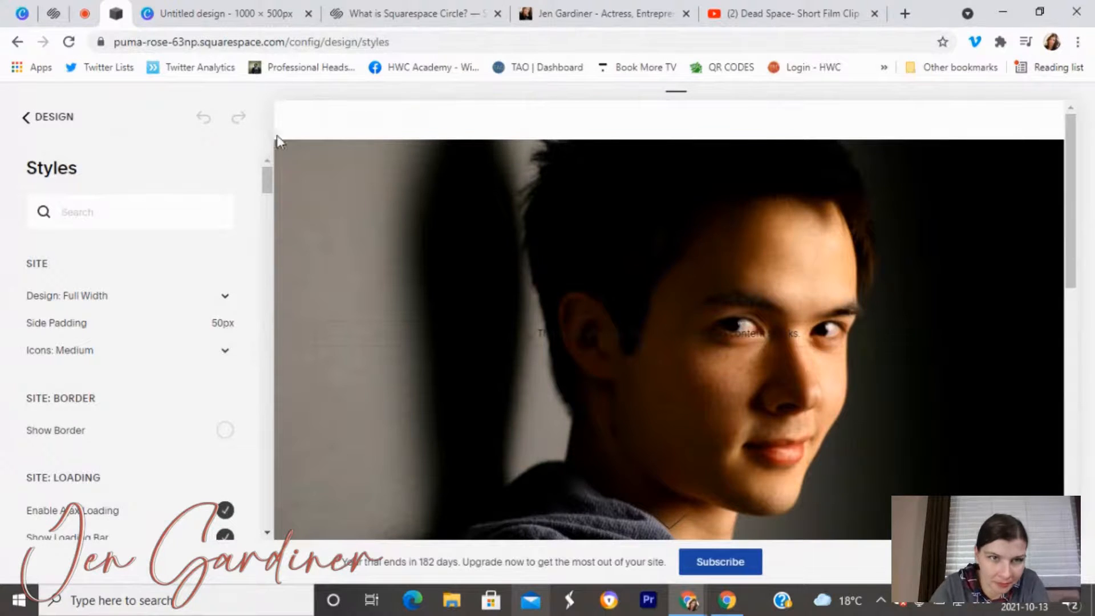
left_click(342, 125)
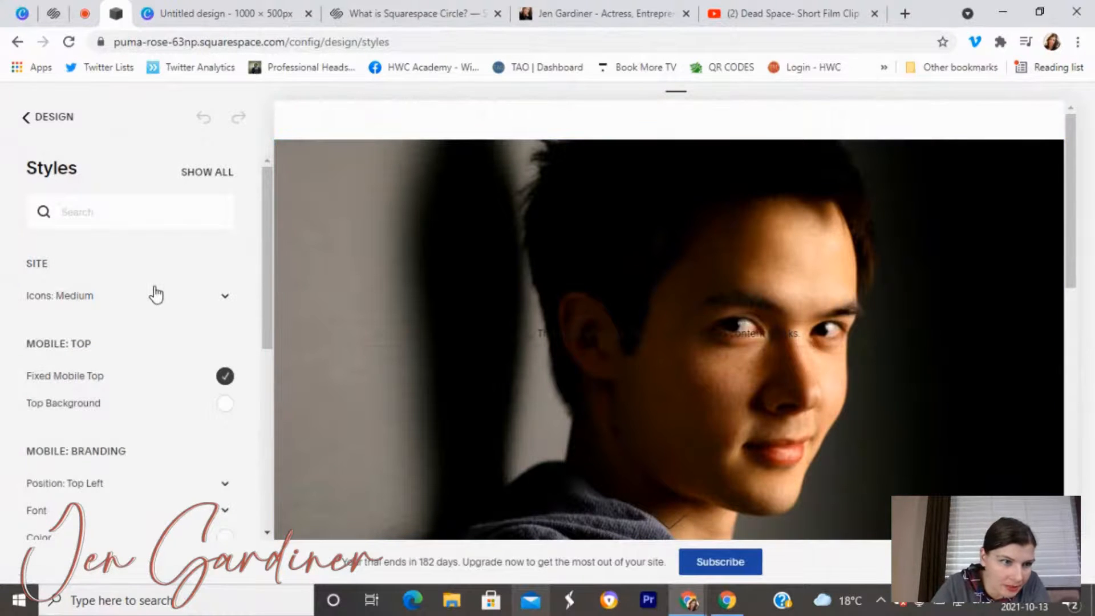
scroll(176, 344, "down", 6)
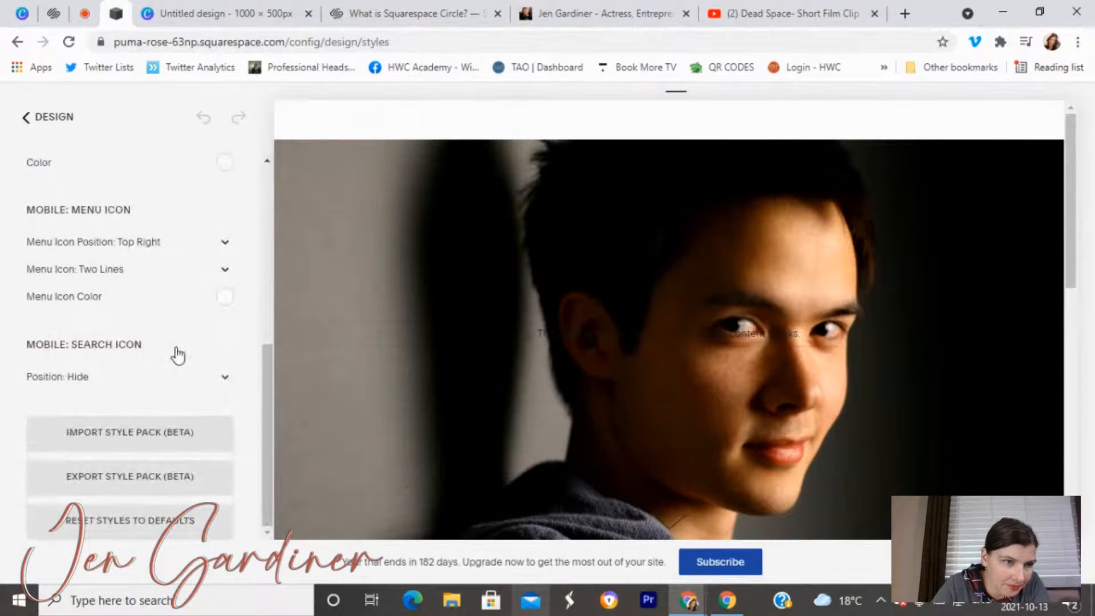
scroll(178, 355, "up", 7)
scroll(177, 354, "down", 5)
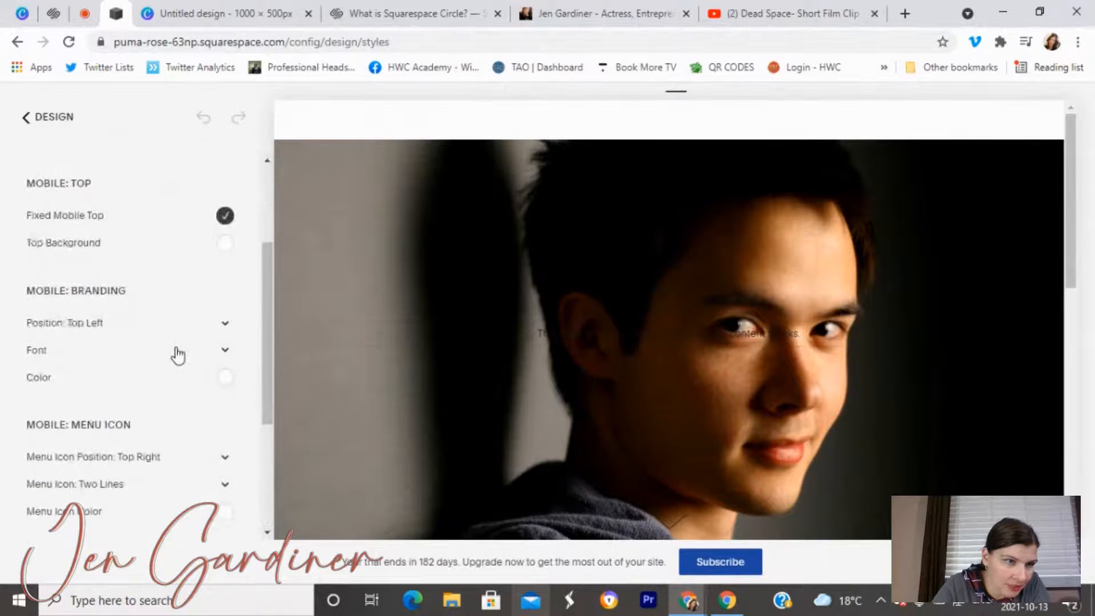
scroll(174, 355, "up", 5)
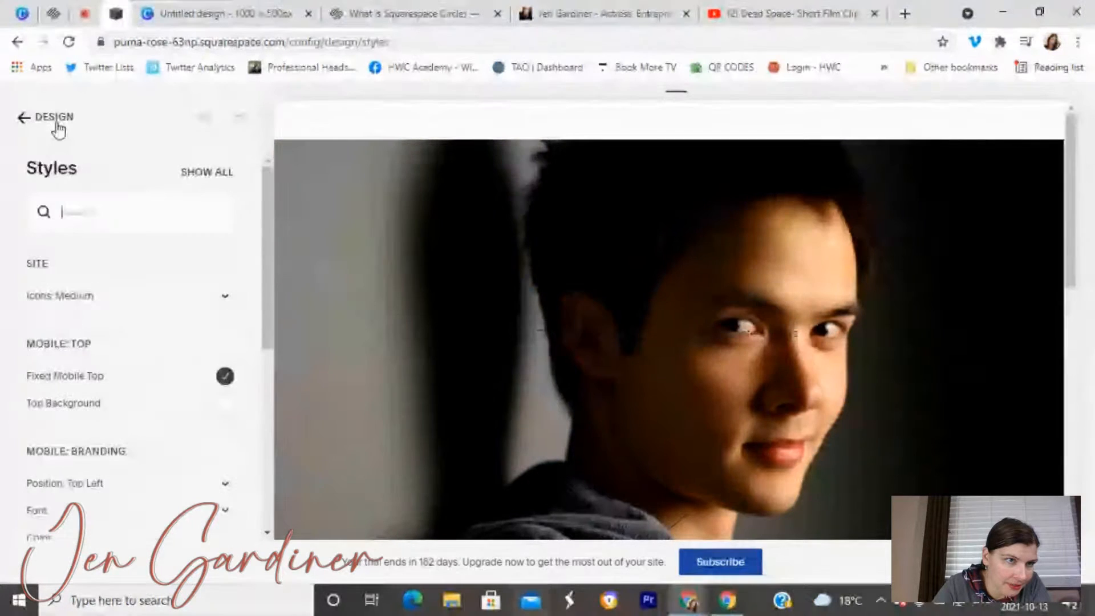
left_click(58, 129)
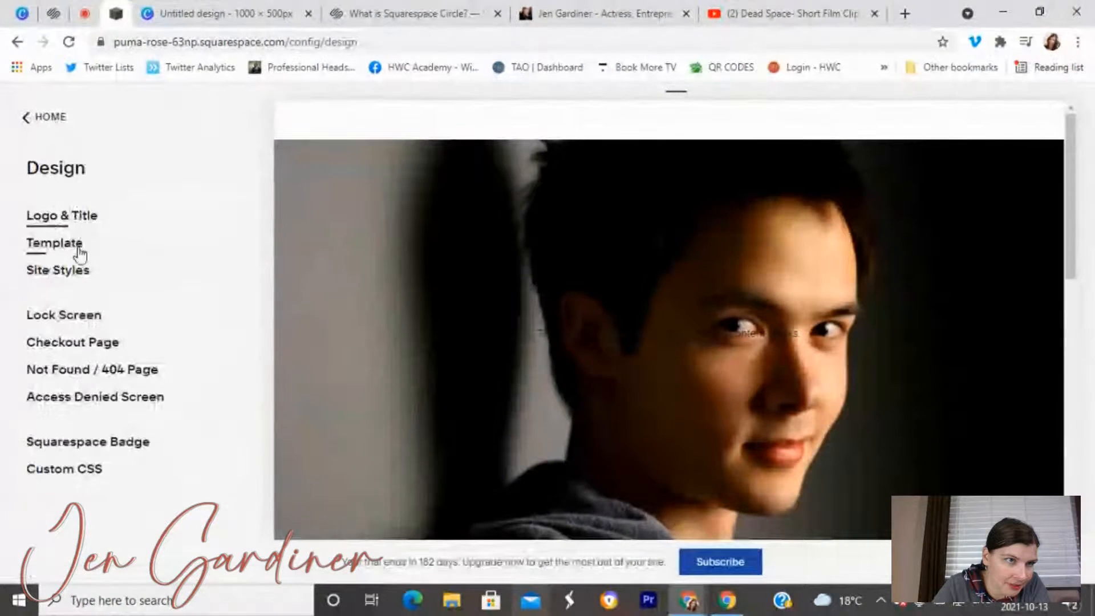
In Logo & Title, replace 'Your Site Title' with the actor's name.
left_click(73, 215)
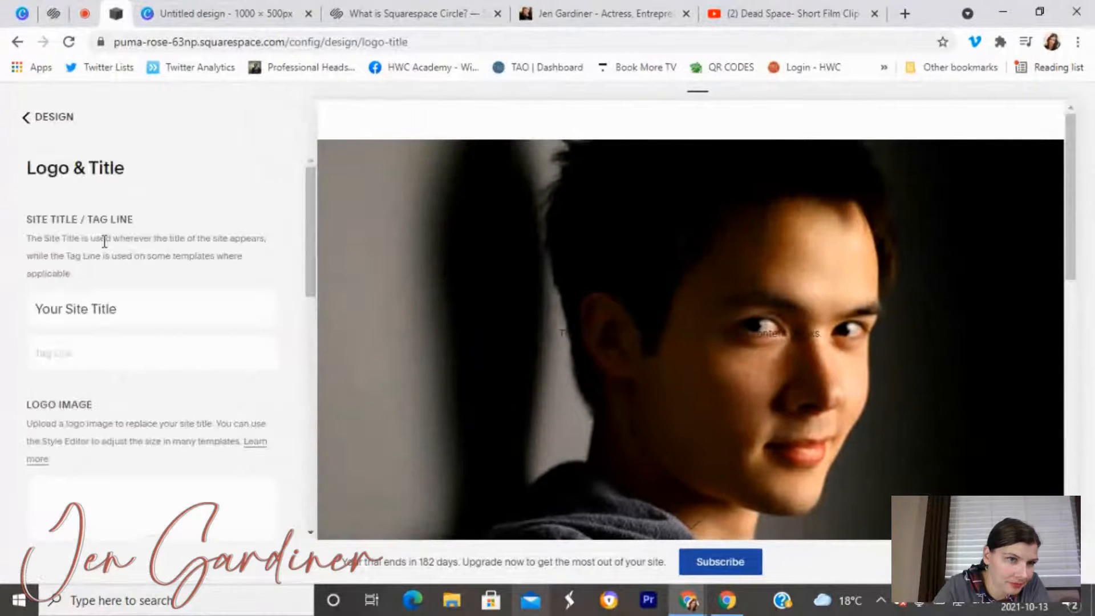
scroll(143, 258, "down", 2)
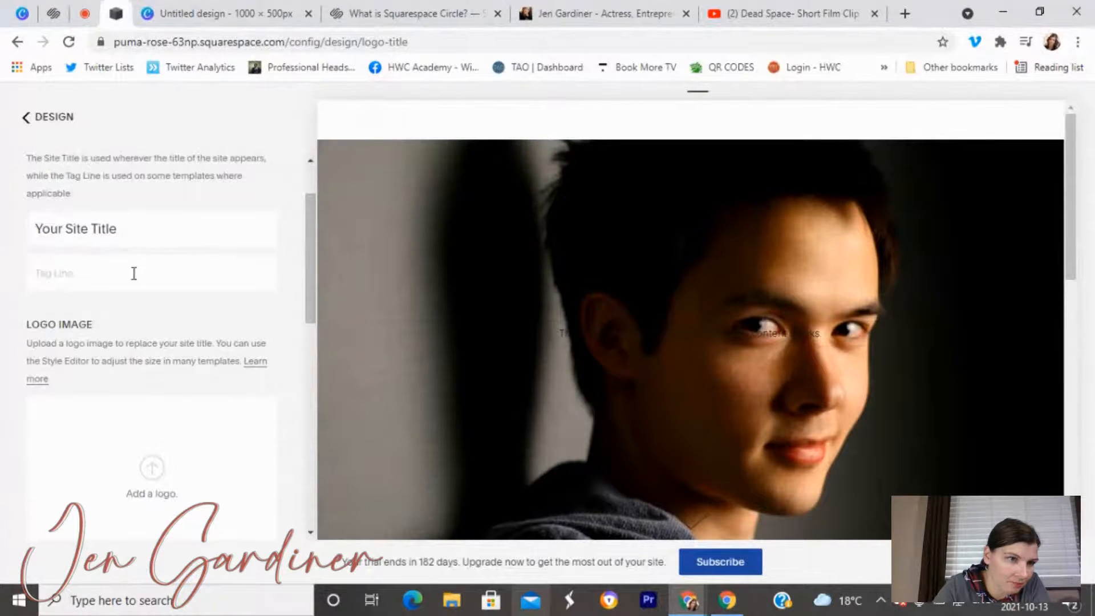
scroll(136, 279, "down", 4)
scroll(136, 288, "up", 6)
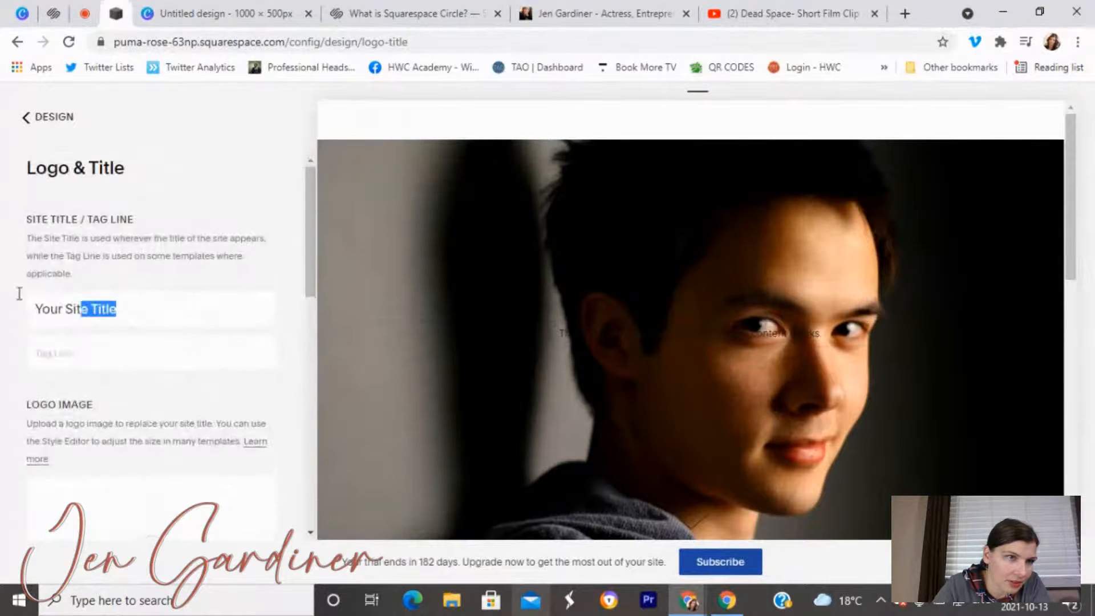
left_click_drag(114, 308, 1, 288)
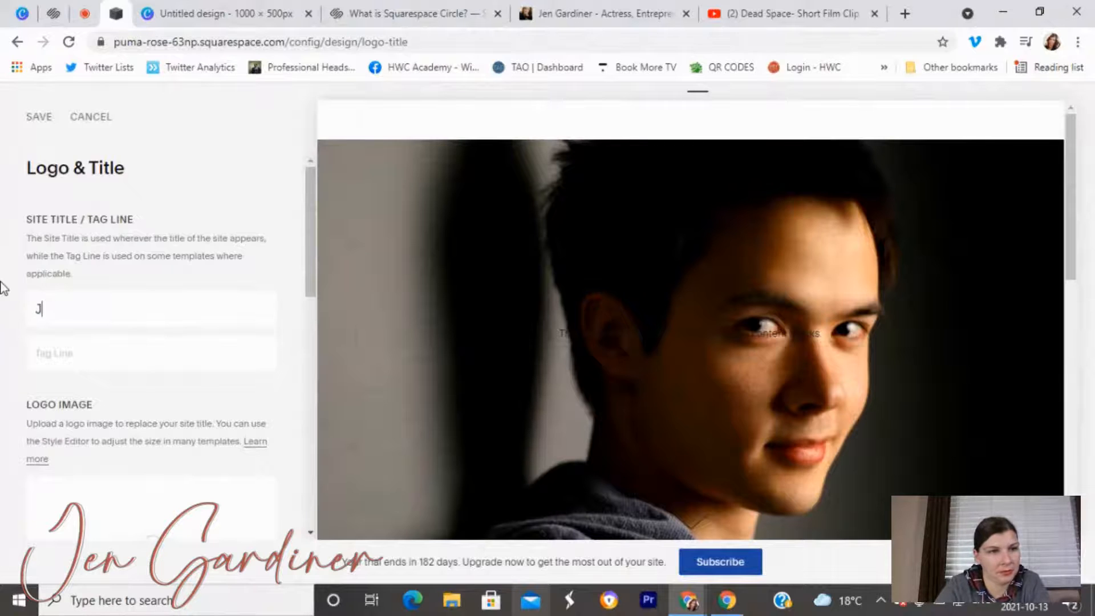
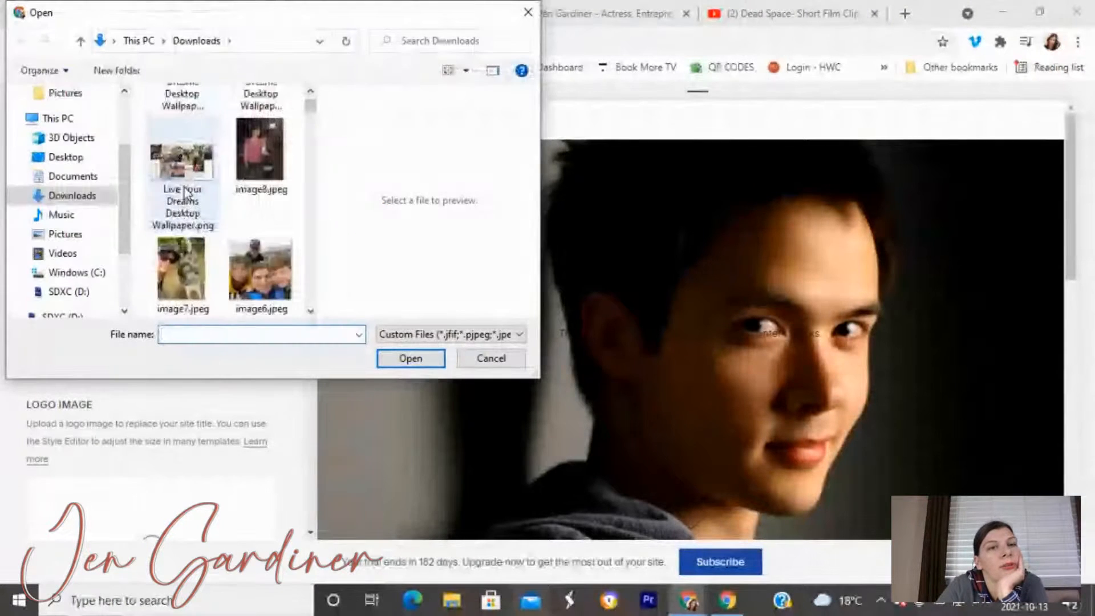
Upload the dark navy logo PNG as the Logo Image and save.
scroll(184, 187, "down", 5)
scroll(183, 187, "down", 8)
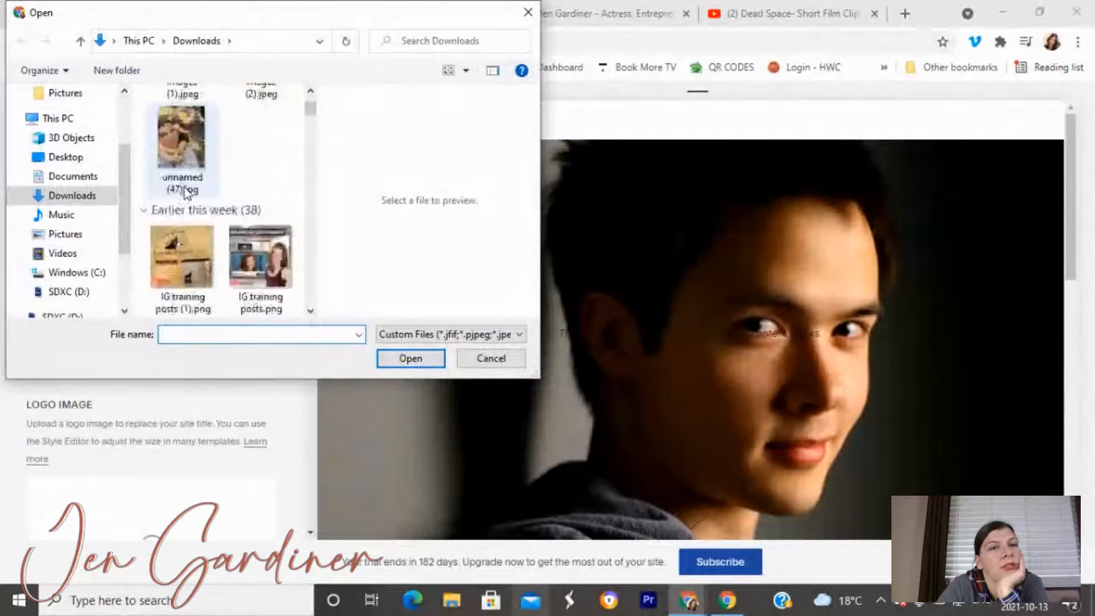
scroll(183, 190, "down", 6)
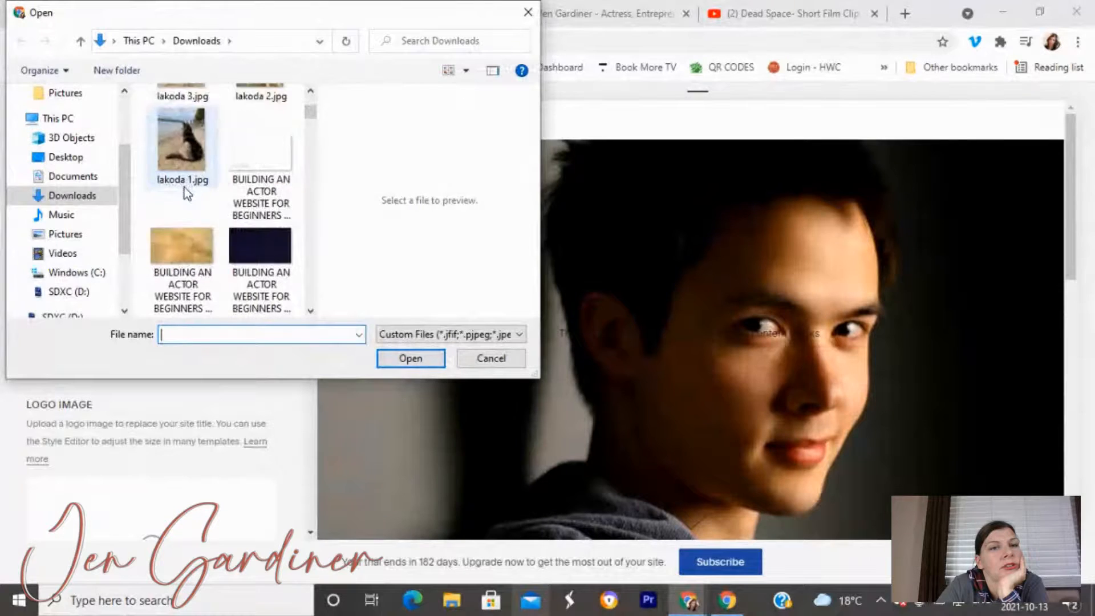
scroll(184, 187, "down", 6)
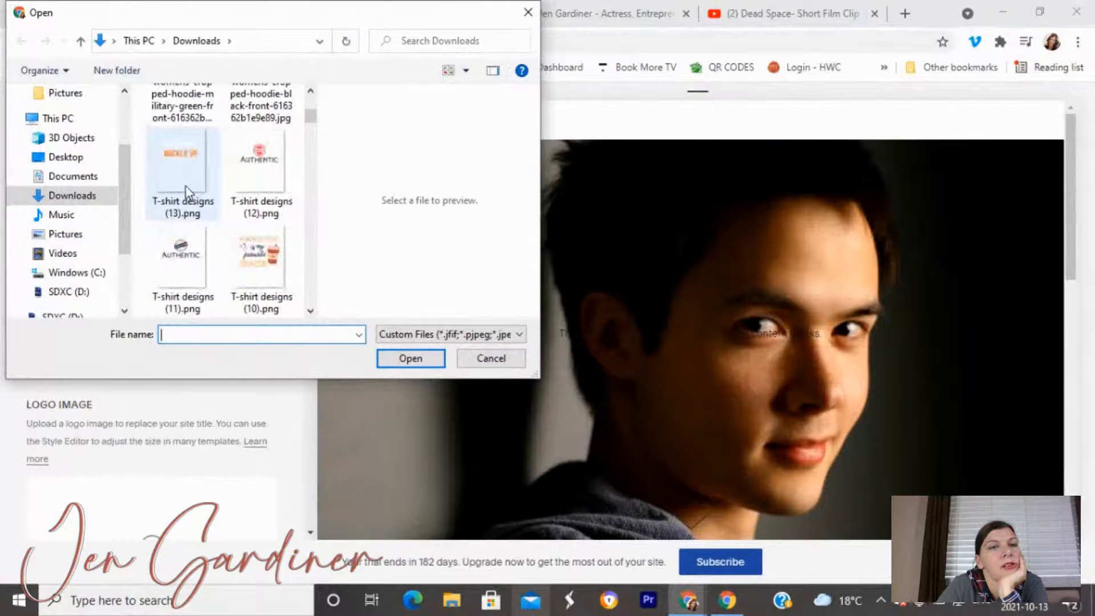
scroll(262, 157, "down", 1)
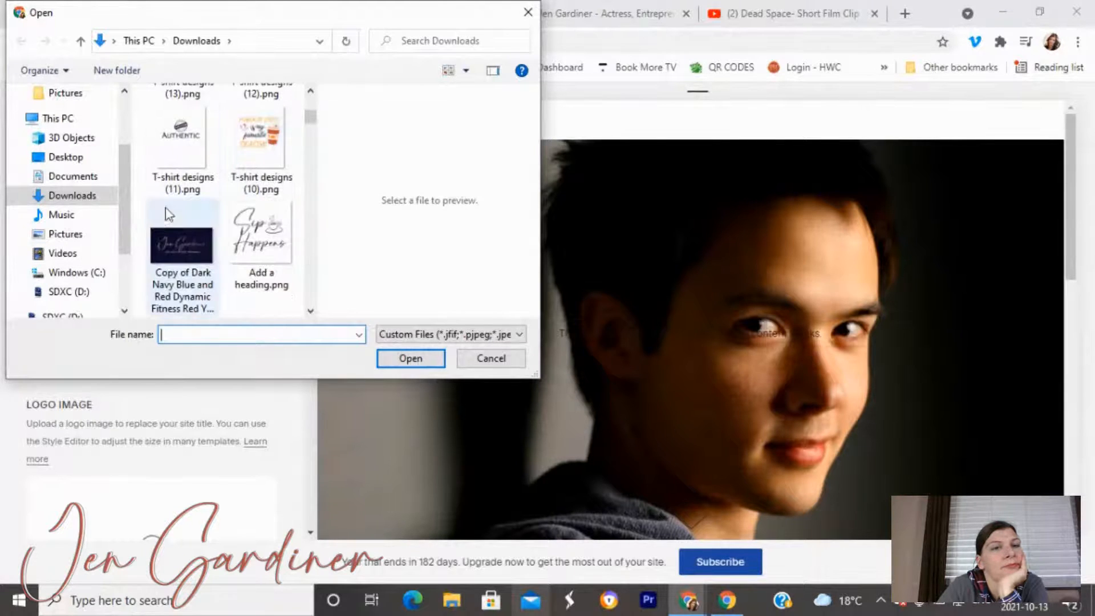
left_click(183, 240)
left_click(396, 366)
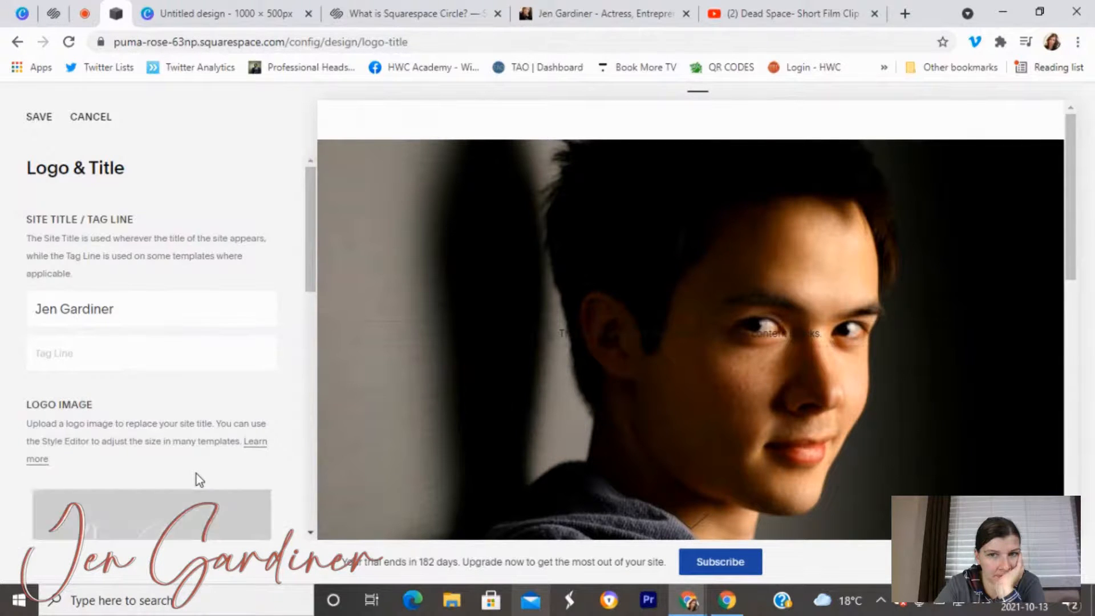
left_click(38, 120)
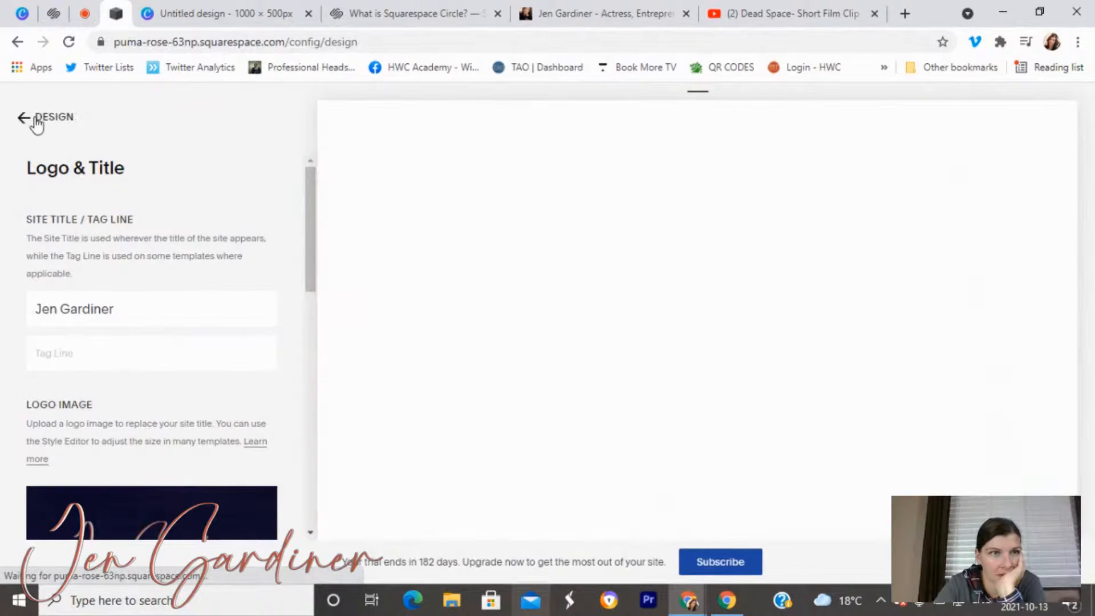
View the navy logo in the full-screen site preview, glancing at Canva, then exit preview.
left_click(36, 119)
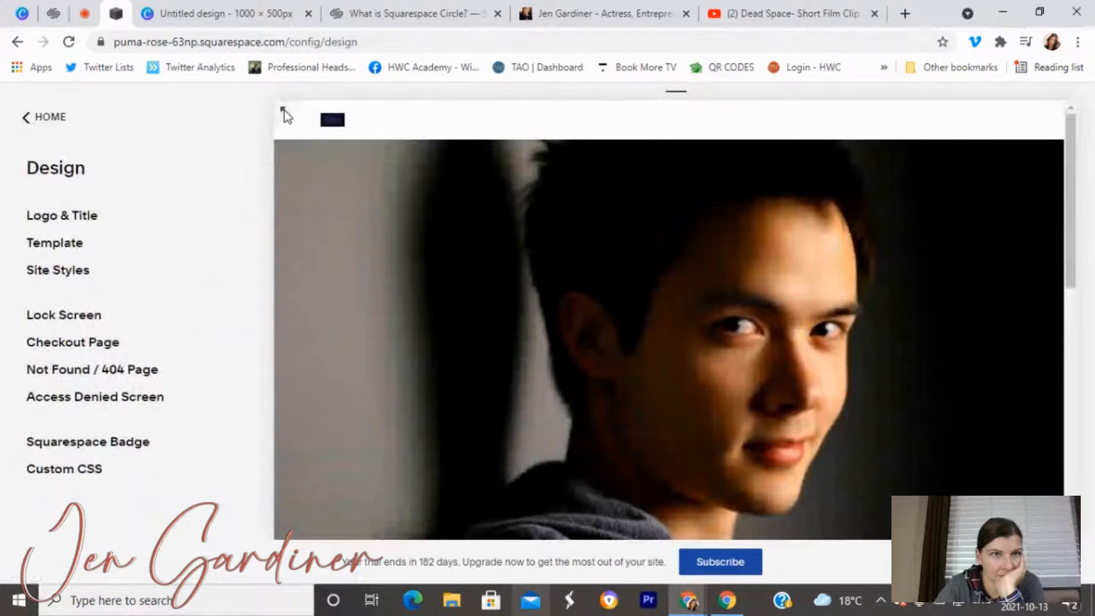
left_click(284, 110)
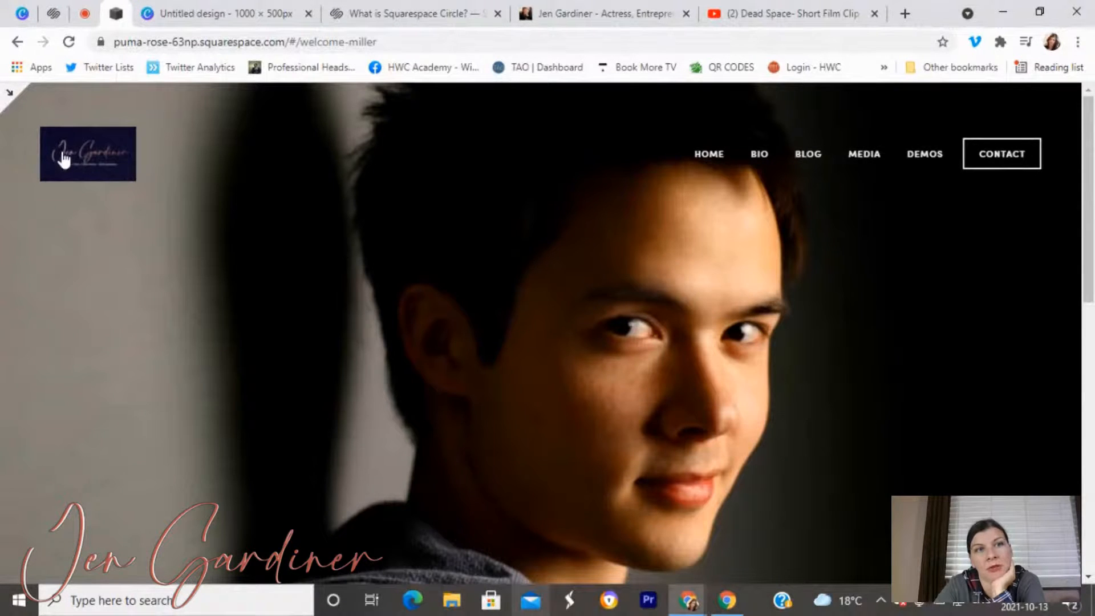
left_click(23, 16)
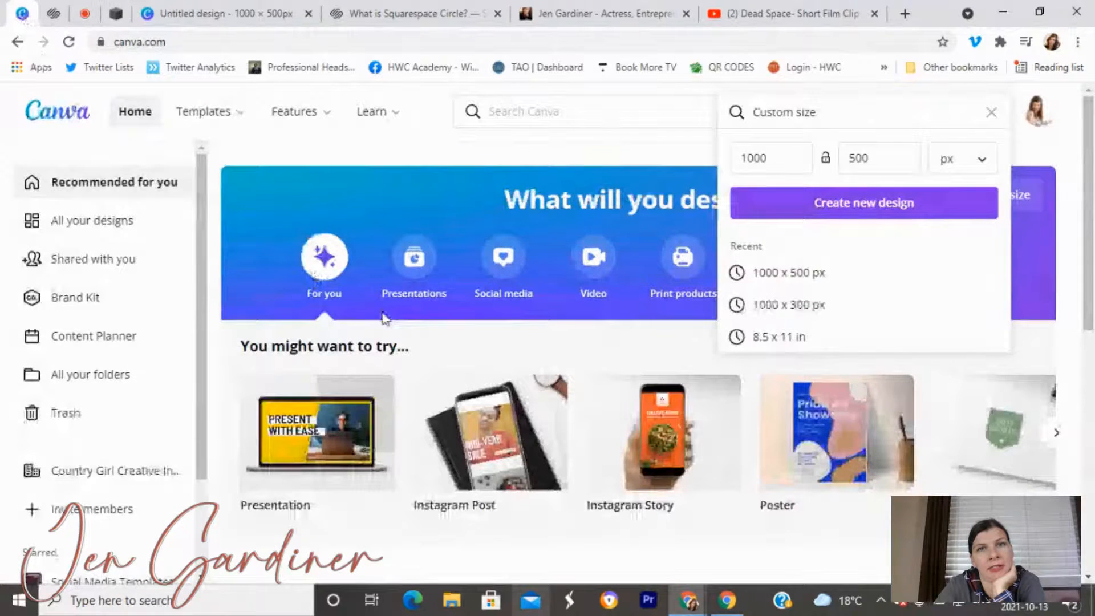
left_click(604, 13)
left_click(116, 14)
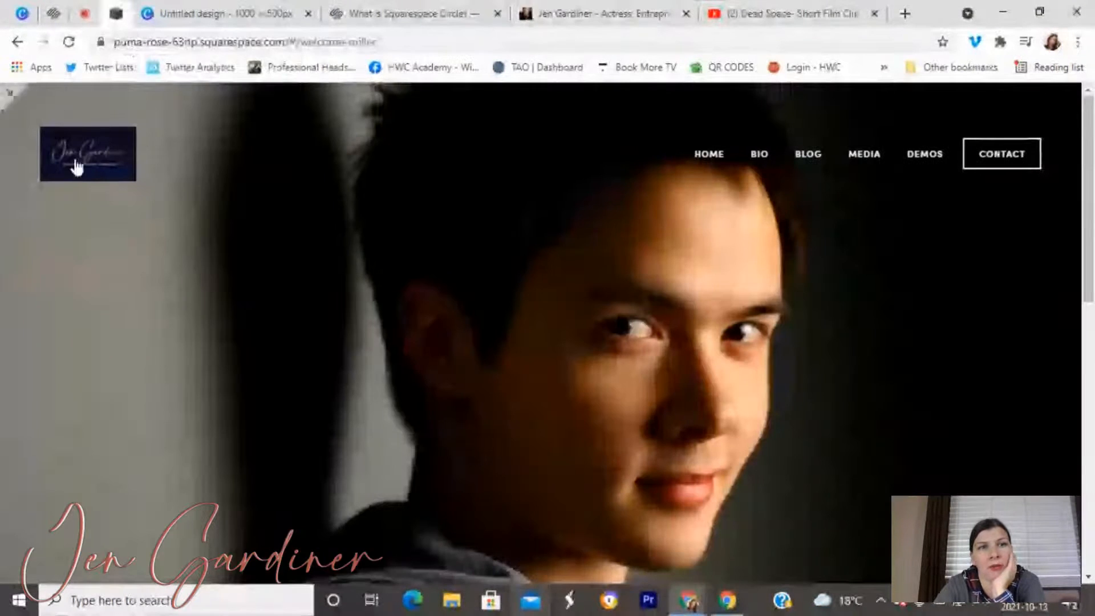
left_click(7, 98)
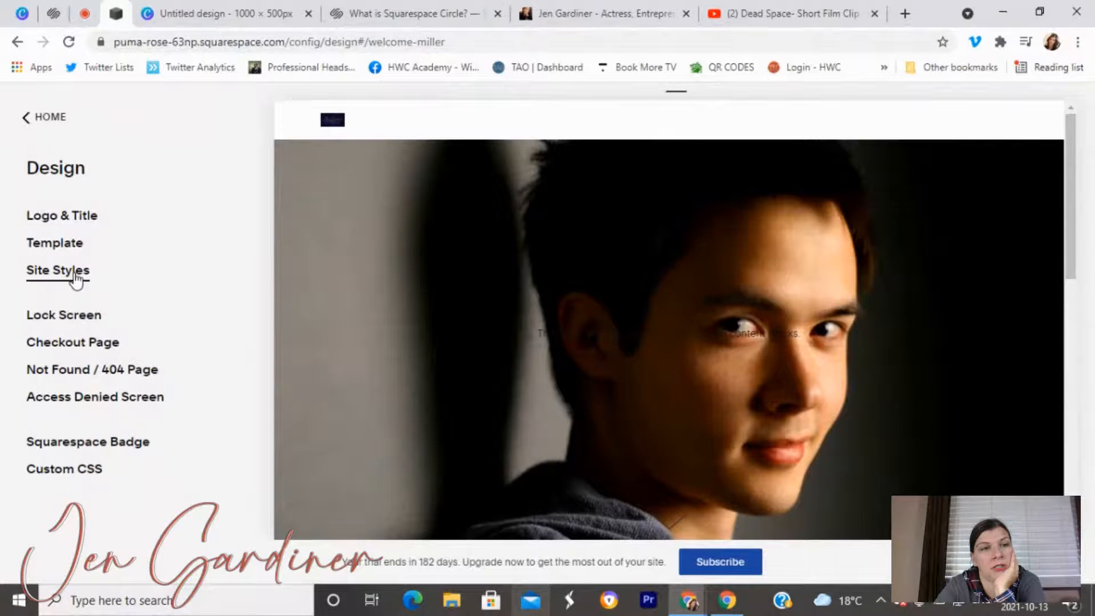
Browse the Site Styles list, checking the mobile branding position without changing it.
left_click(76, 276)
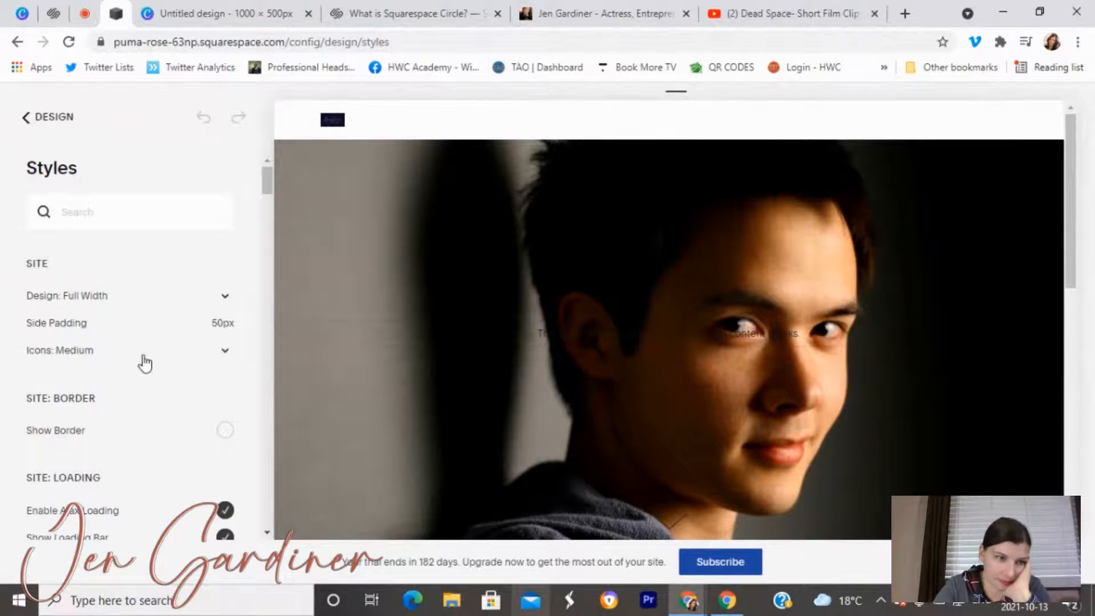
scroll(142, 362, "down", 2)
scroll(142, 366, "down", 6)
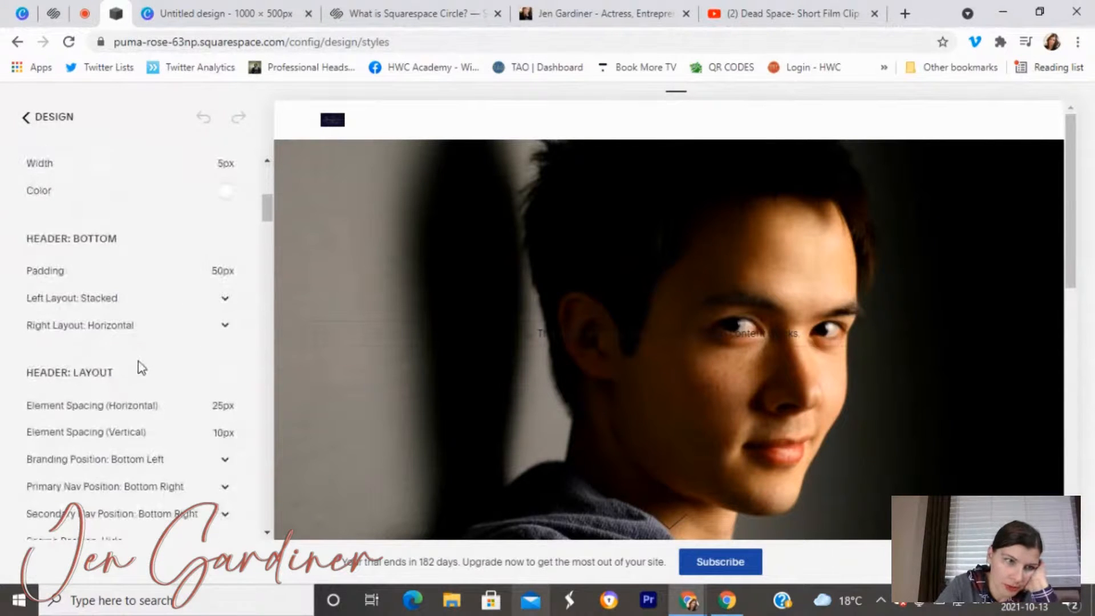
scroll(141, 368, "down", 2)
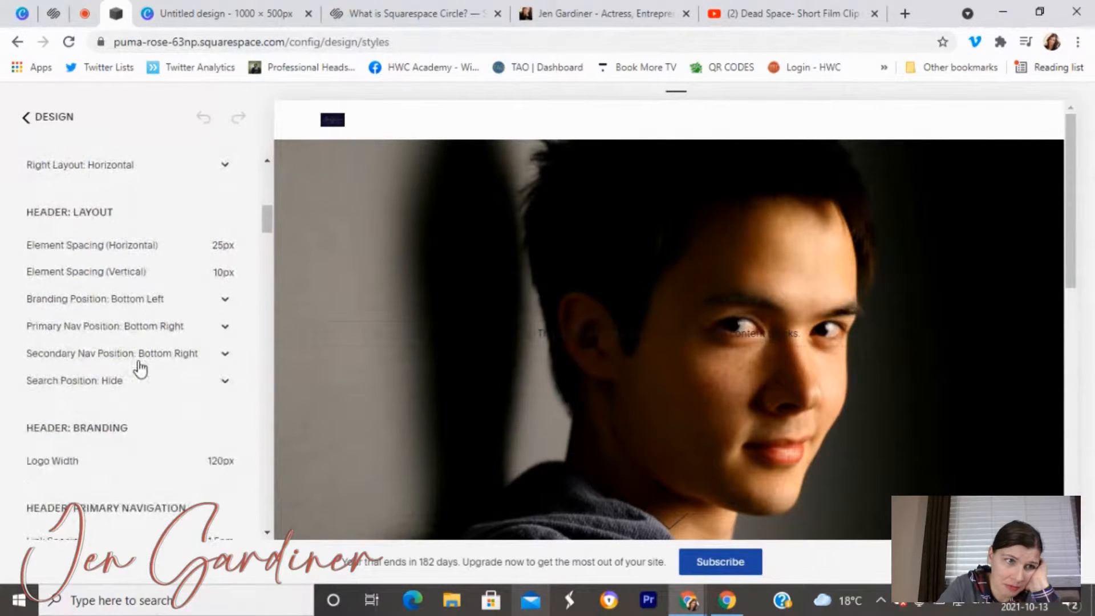
mouse_move(99, 472)
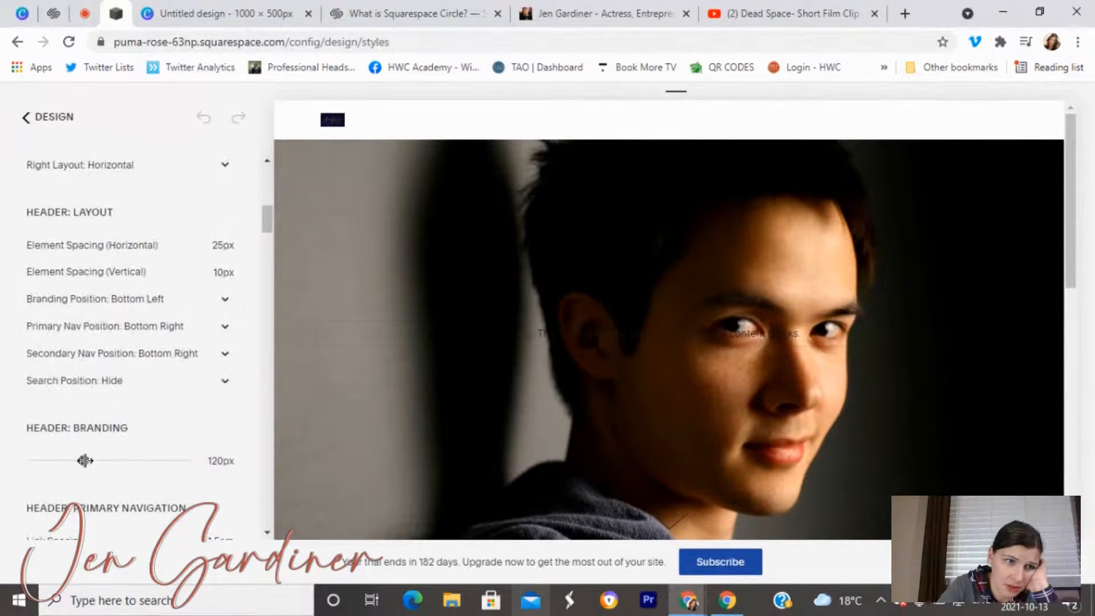
scroll(90, 377, "down", 2)
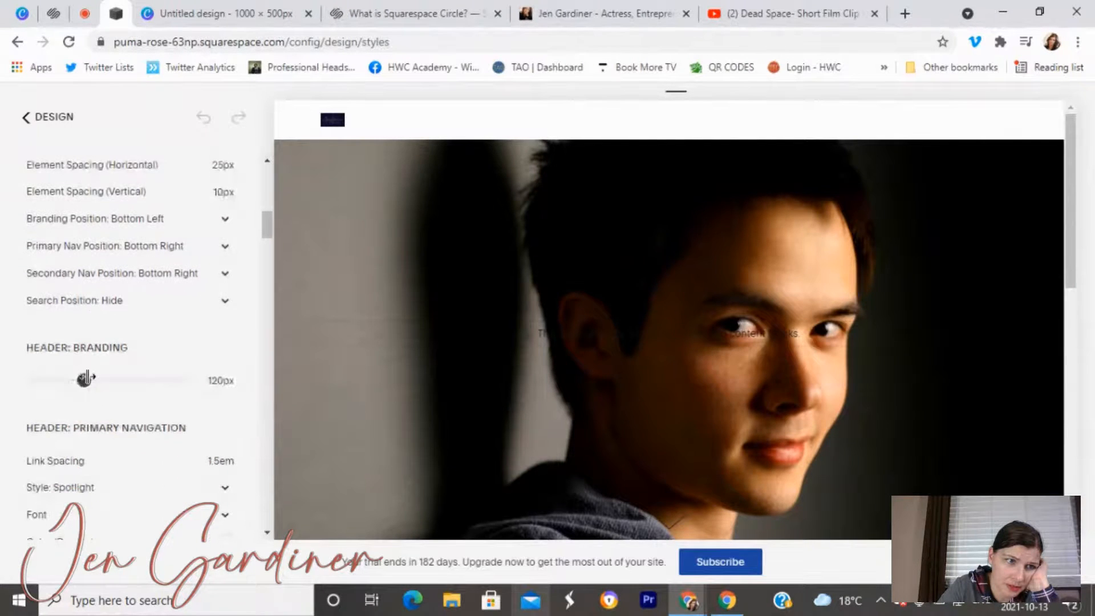
scroll(85, 379, "down", 6)
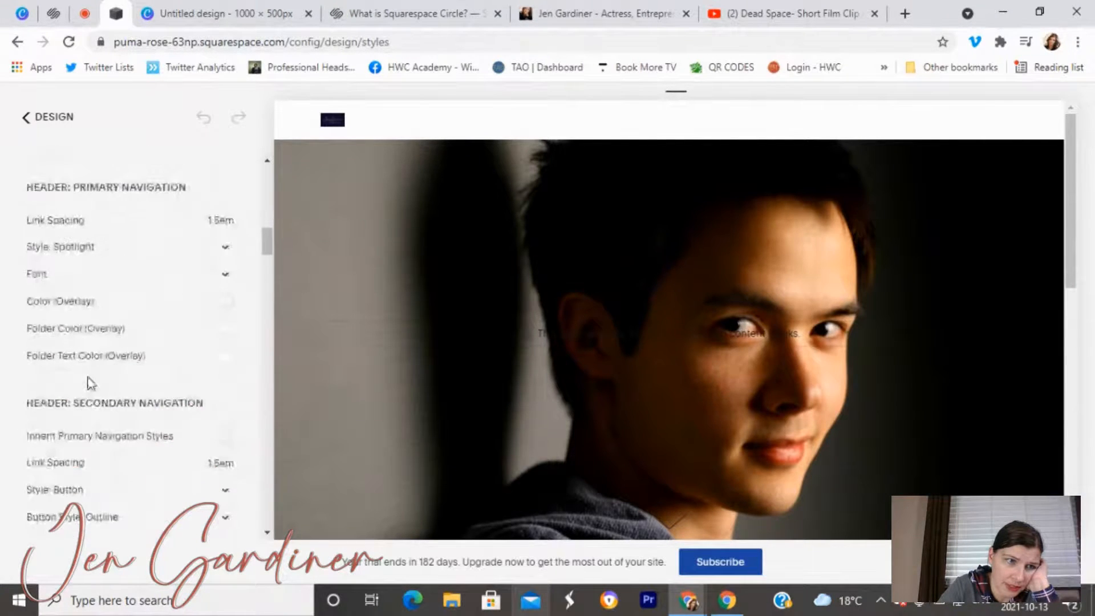
scroll(108, 351, "down", 12)
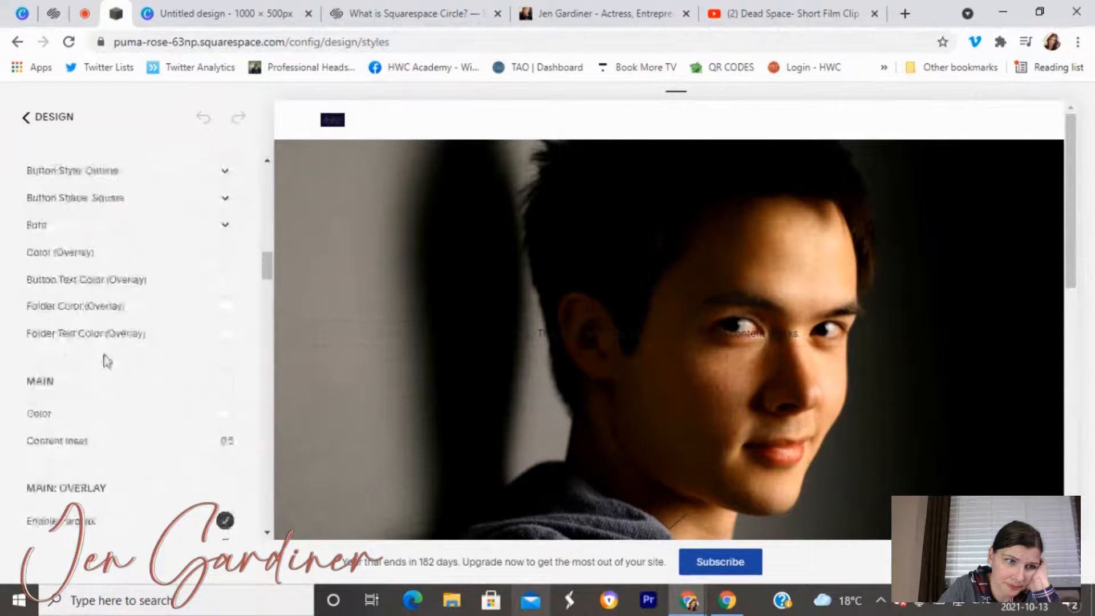
scroll(105, 363, "down", 2)
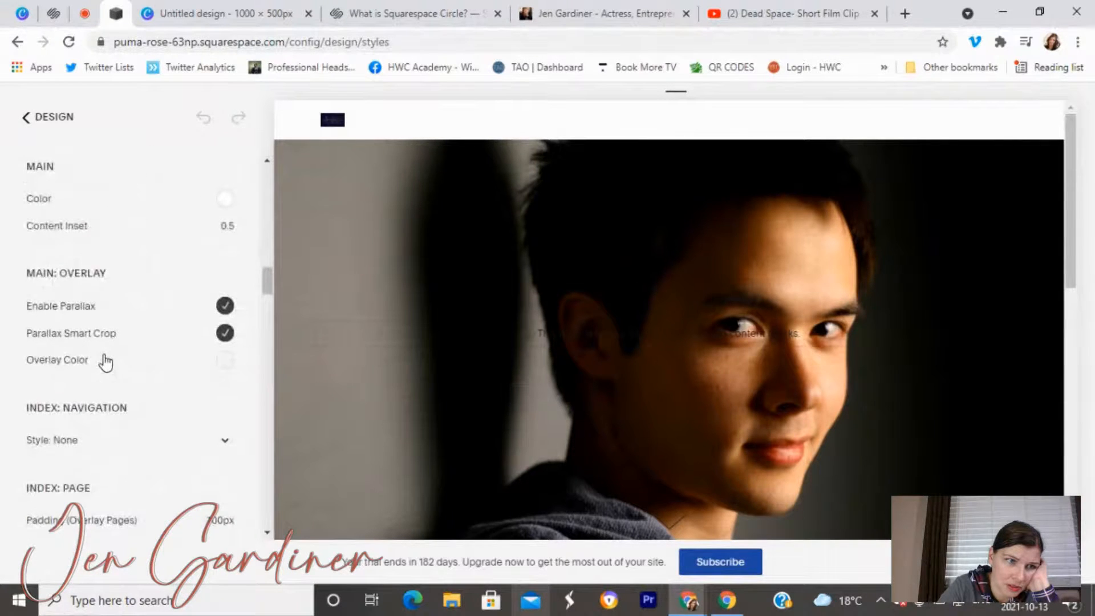
scroll(105, 362, "down", 2)
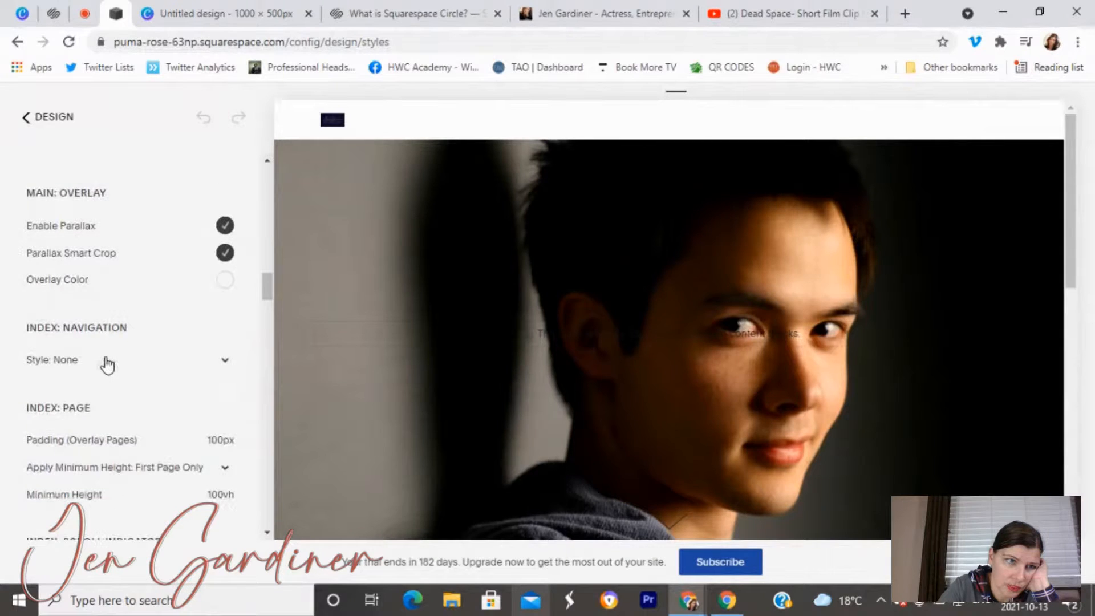
scroll(106, 365, "down", 2)
scroll(107, 362, "down", 10)
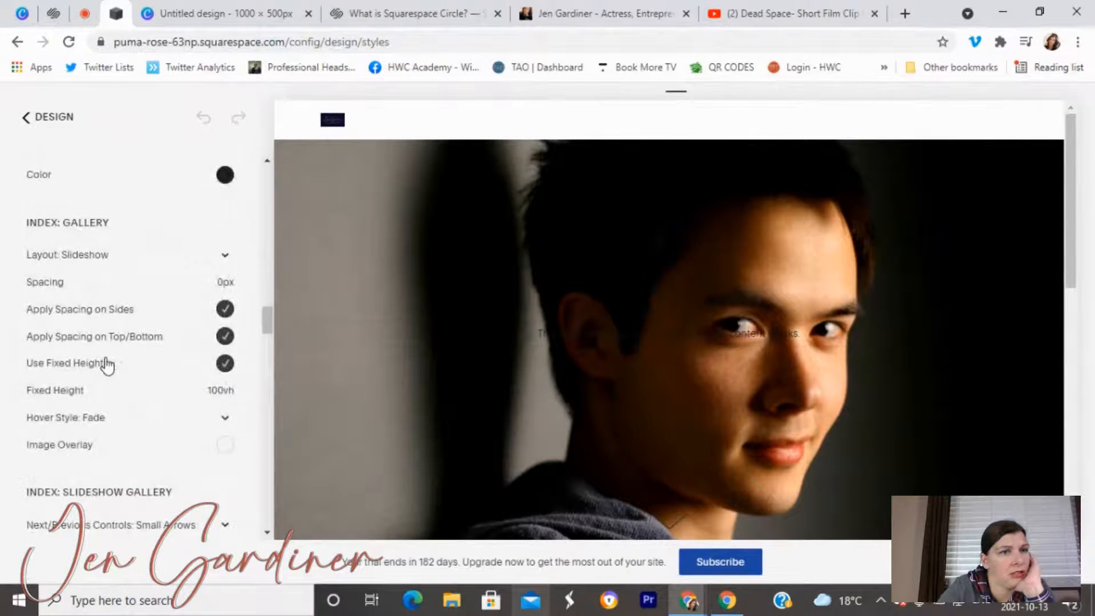
scroll(107, 365, "down", 6)
scroll(107, 365, "down", 18)
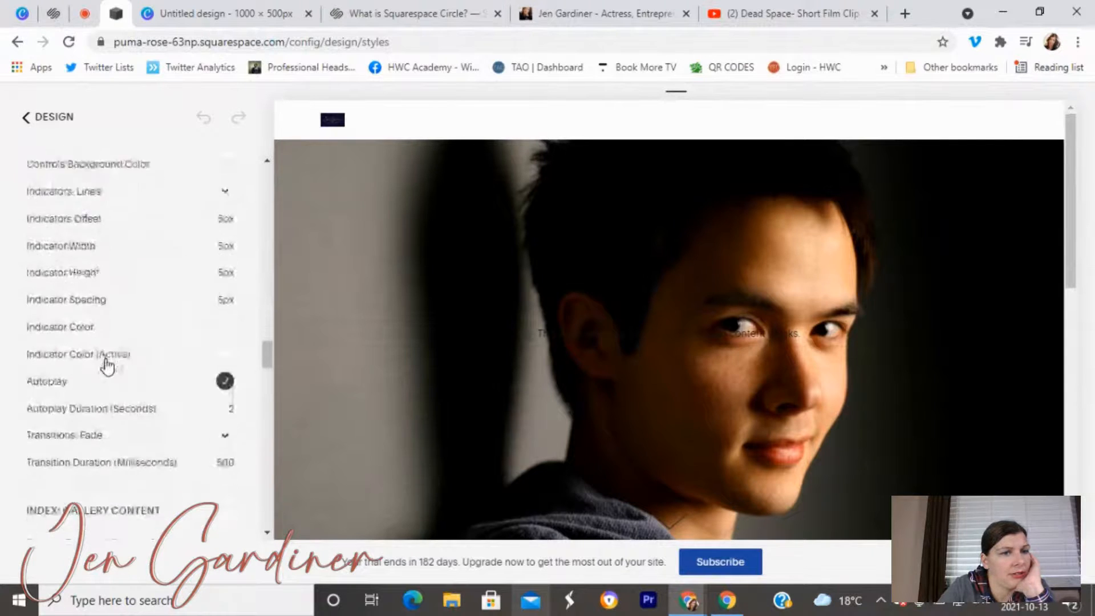
scroll(107, 364, "down", 6)
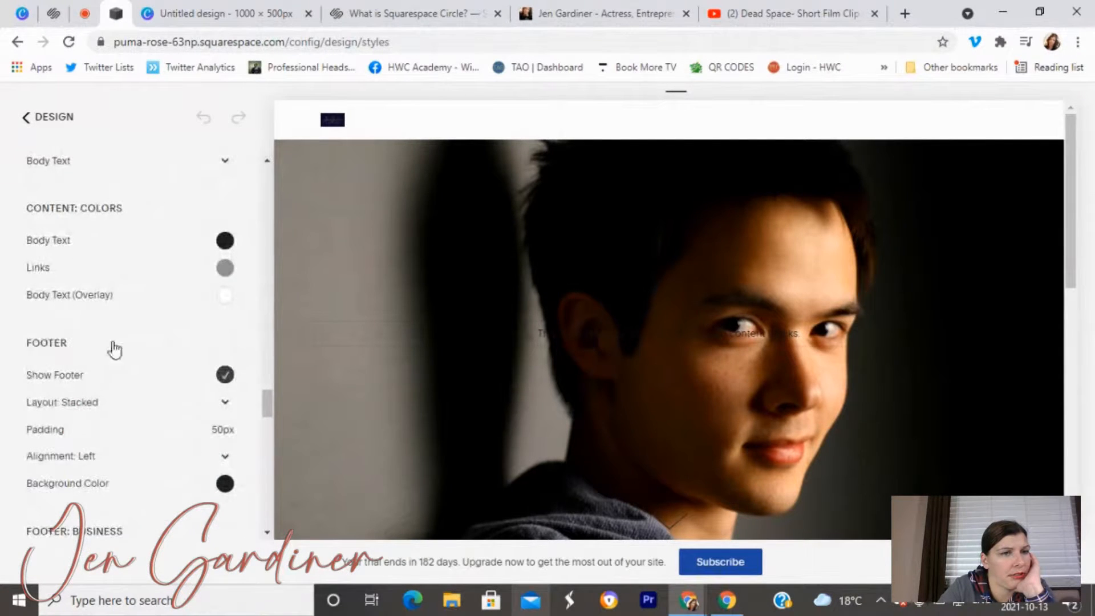
scroll(163, 242, "down", 4)
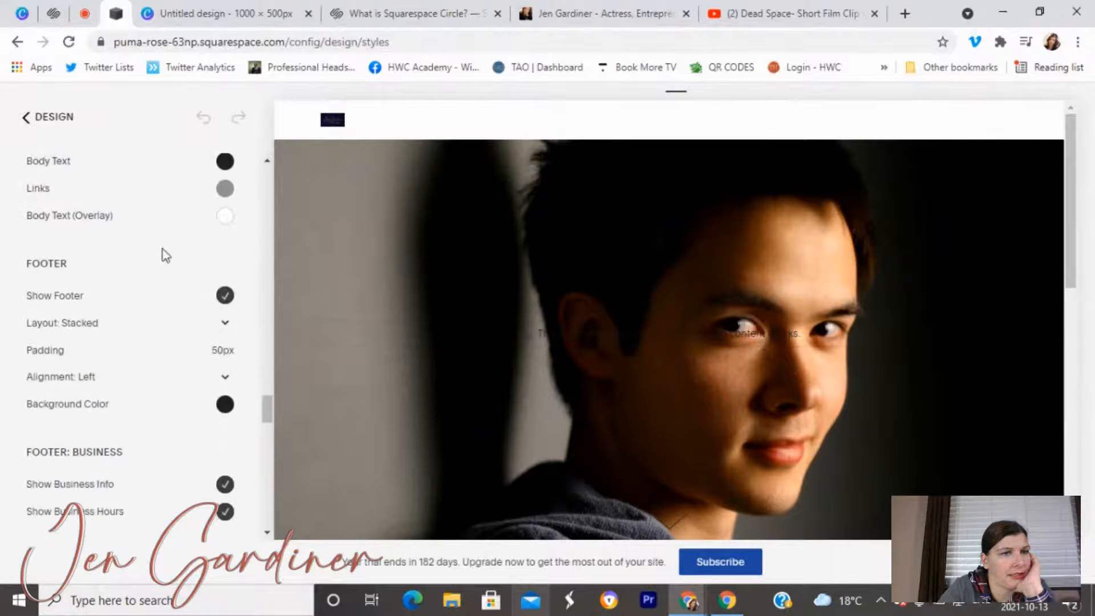
scroll(164, 261, "down", 14)
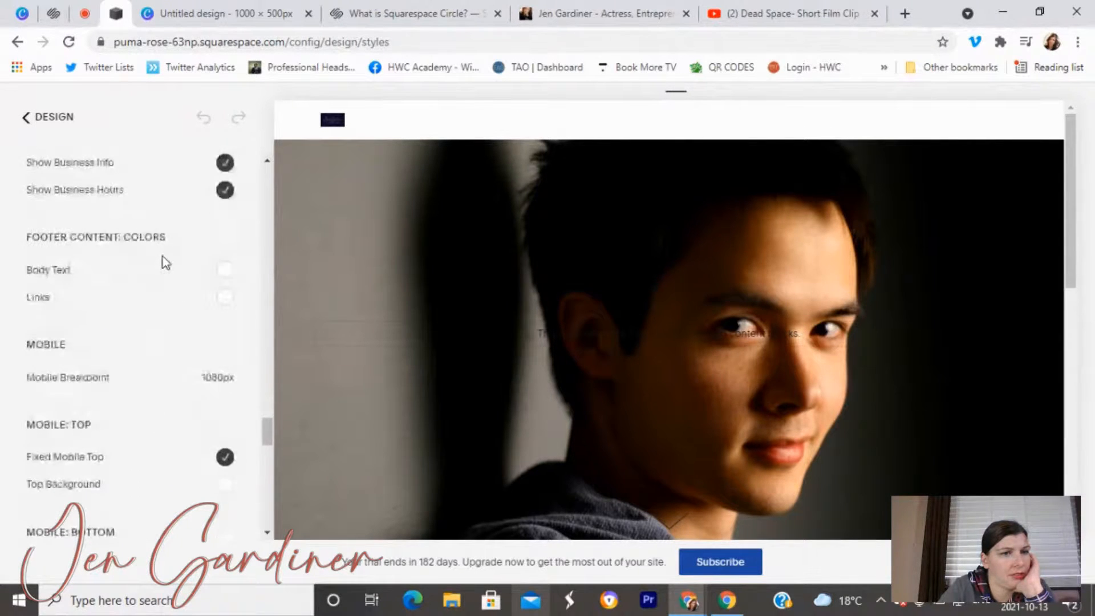
scroll(161, 264, "down", 2)
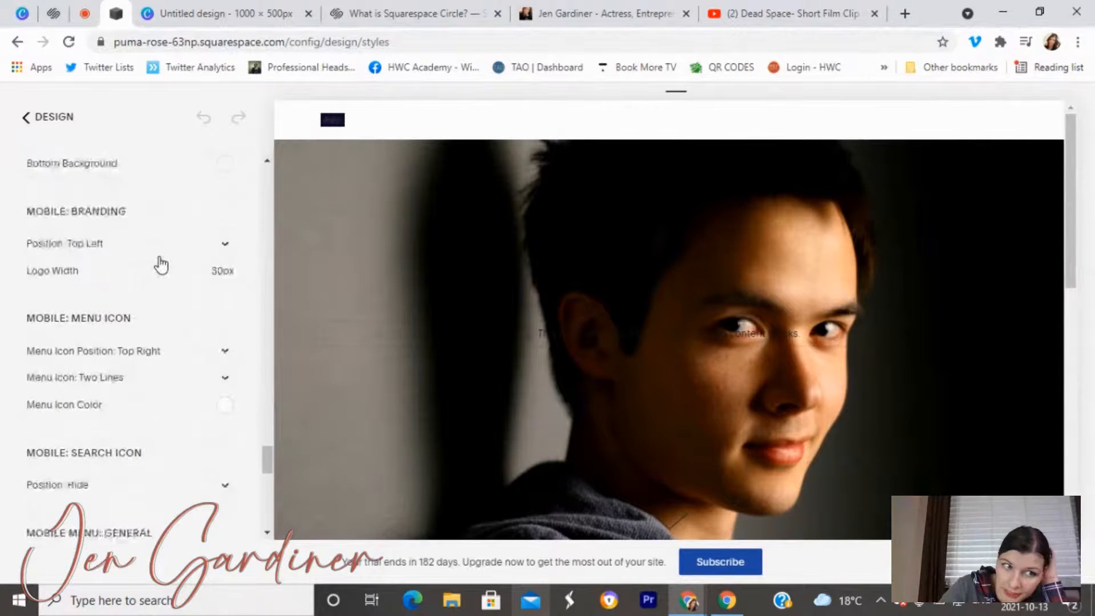
left_click(138, 250)
left_click(138, 251)
scroll(138, 256, "down", 10)
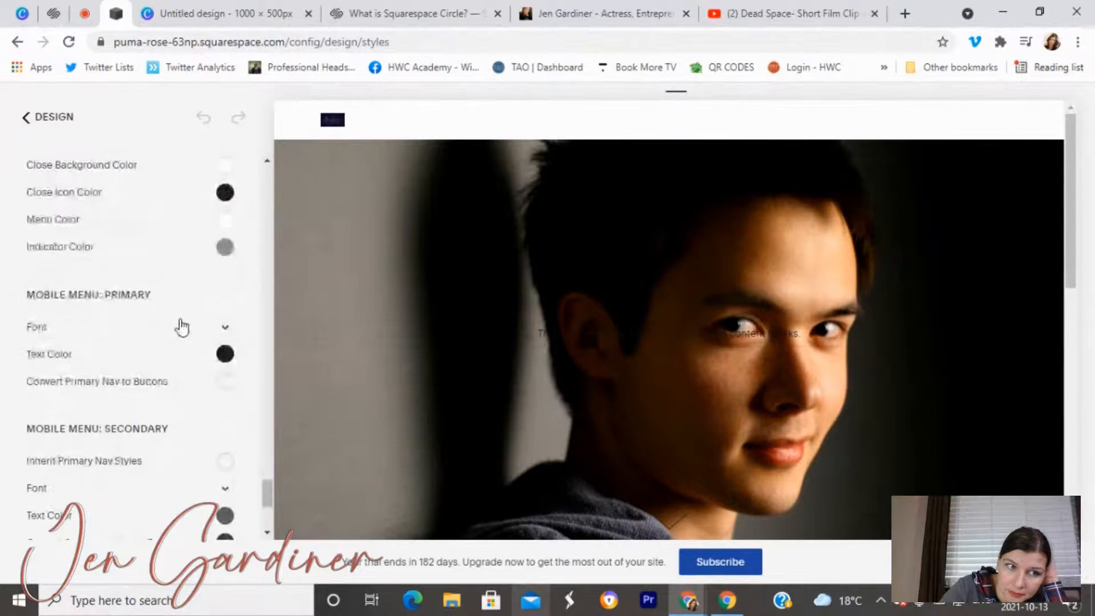
left_click_drag(266, 495, 266, 177)
Search styles for 'branding' and review the header branding position, leaving it unchanged.
left_click(122, 212)
type("branding")
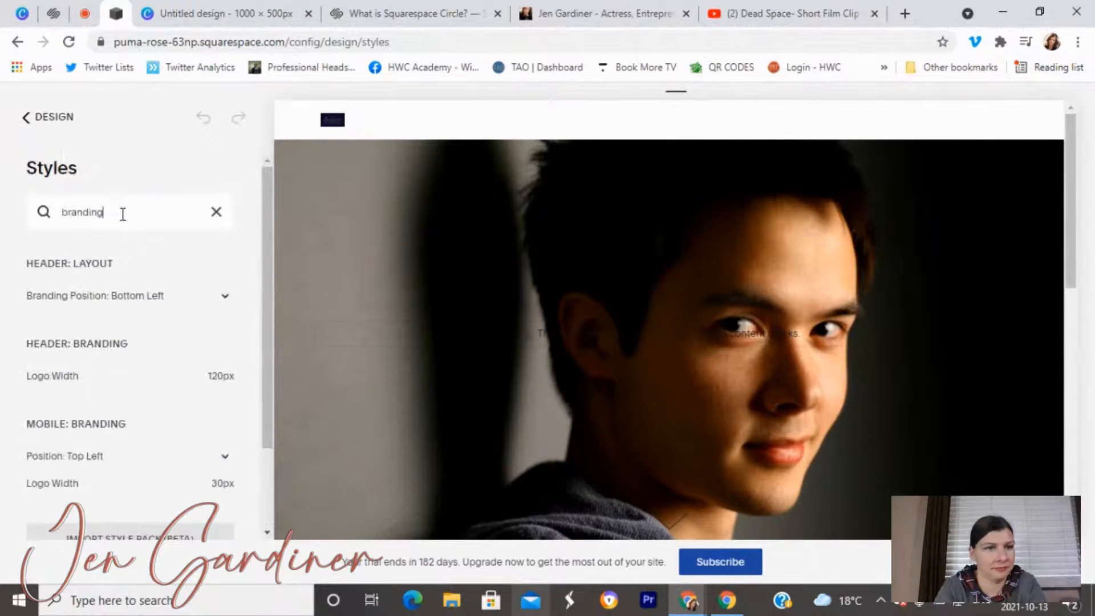
scroll(147, 340, "down", 1)
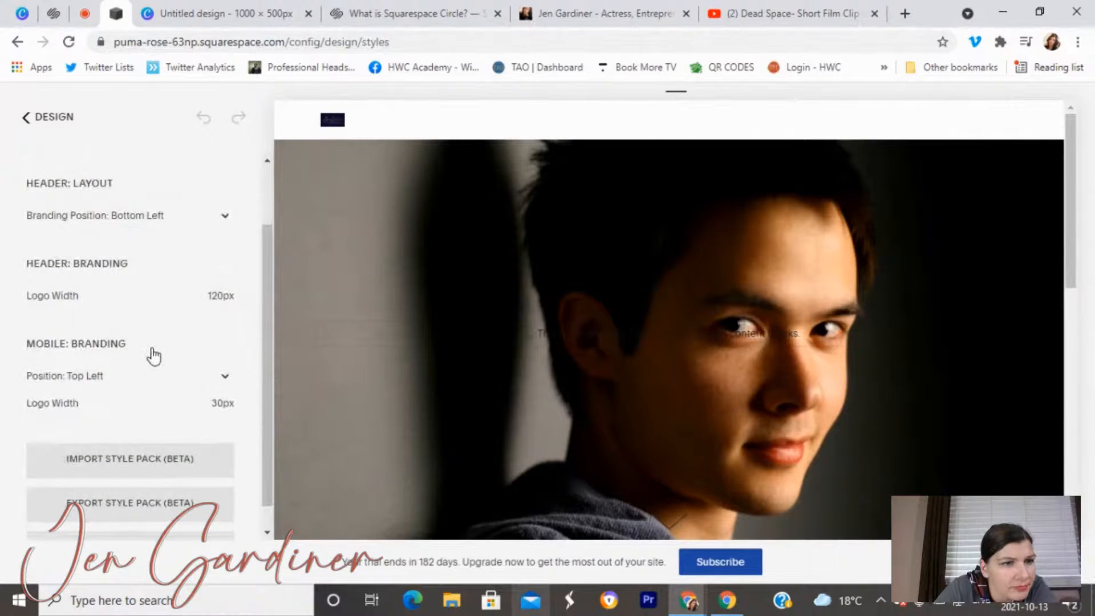
scroll(160, 365, "down", 1)
scroll(166, 350, "up", 2)
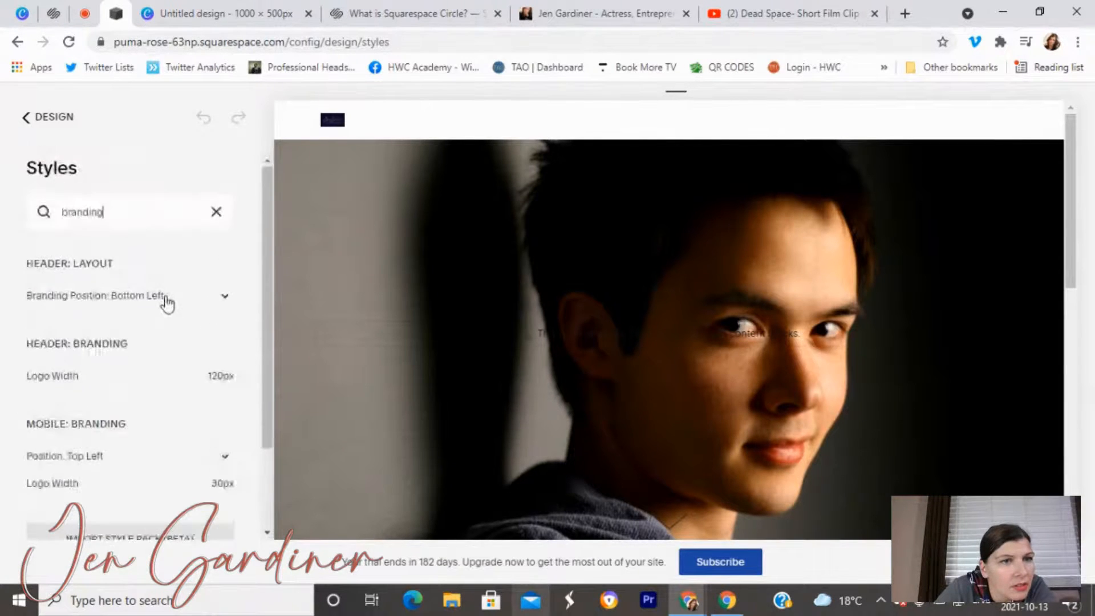
left_click(211, 299)
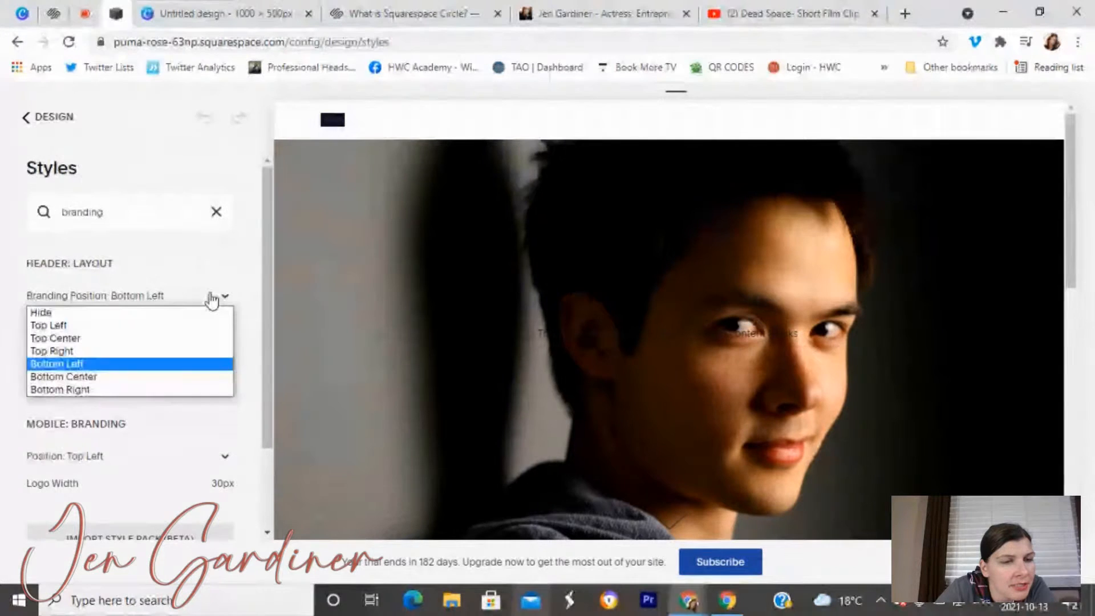
left_click(211, 299)
Search 'title' and set Title Color to faint pinkish white hsl(0, 21%, 93%), then save.
left_click_drag(151, 208, 49, 203)
type("title")
left_click(238, 305)
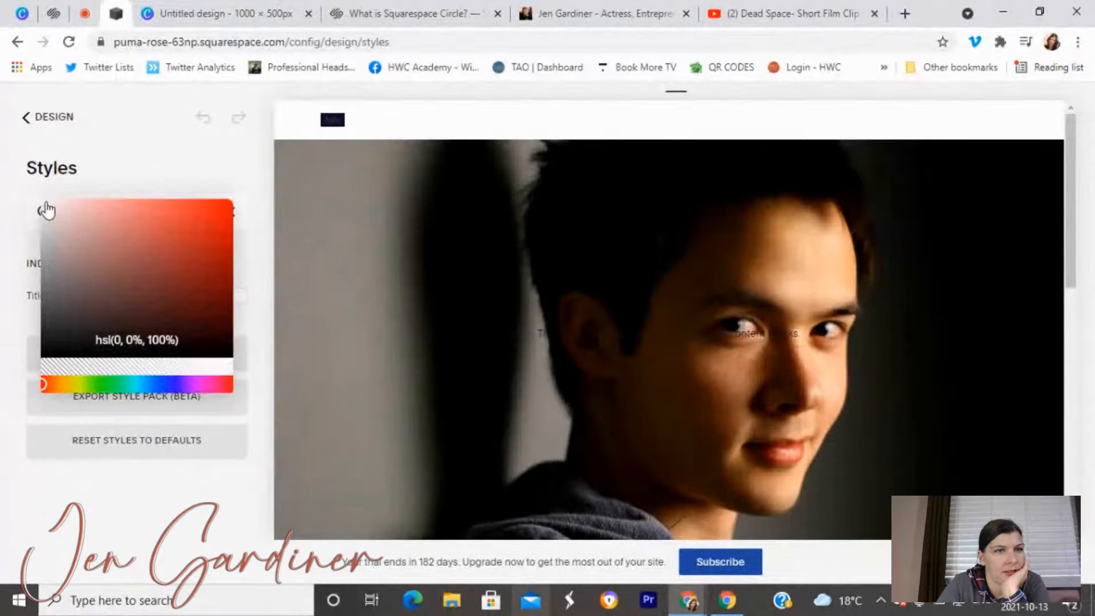
left_click_drag(50, 216, 45, 206)
left_click(38, 119)
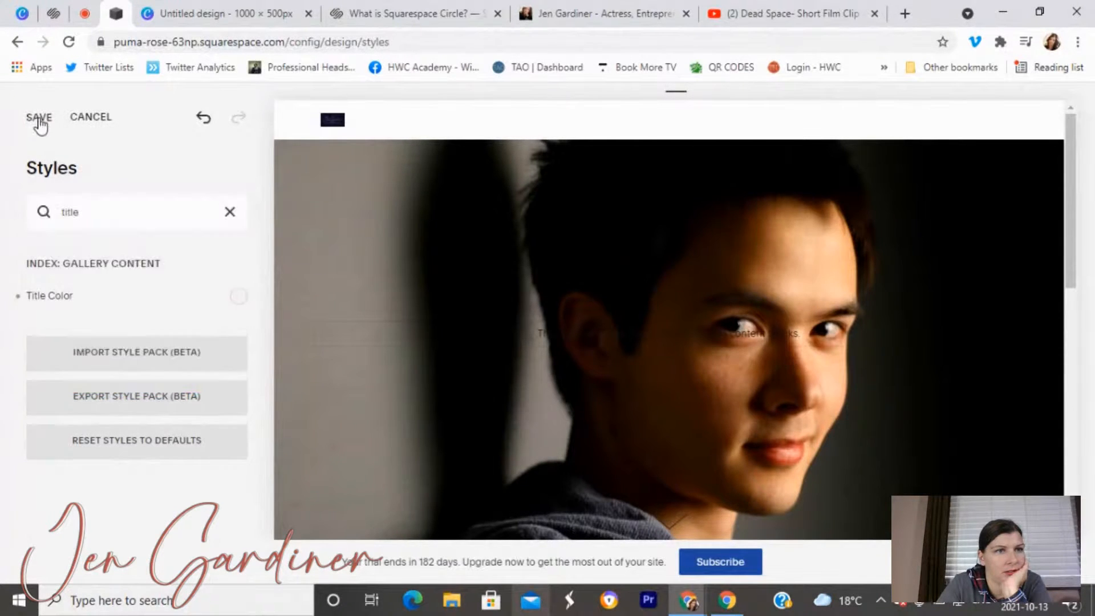
left_click(40, 121)
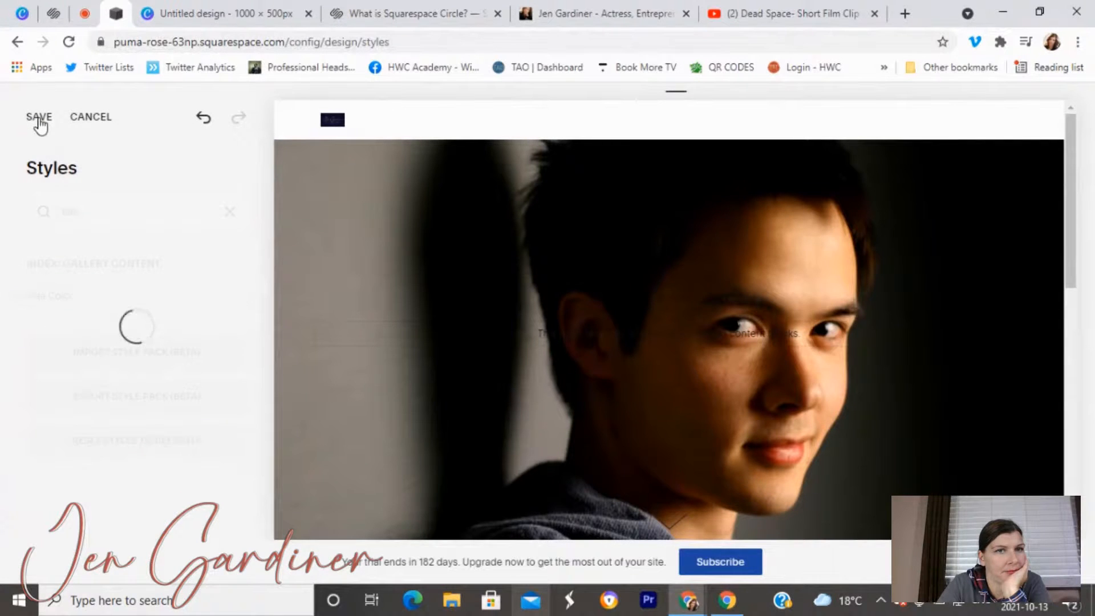
Return to the main site menu, briefly opening the Pages list.
left_click(40, 120)
left_click(39, 120)
left_click(67, 219)
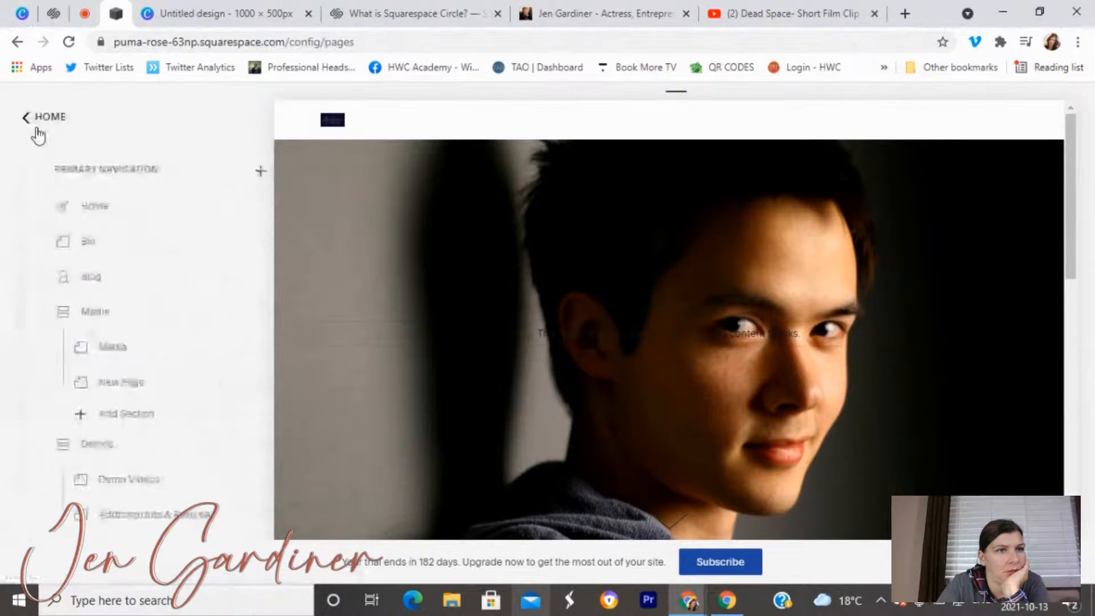
left_click(40, 118)
Delete the logo image in Logo & Title and save, then preview the text-title site full-screen.
left_click(78, 253)
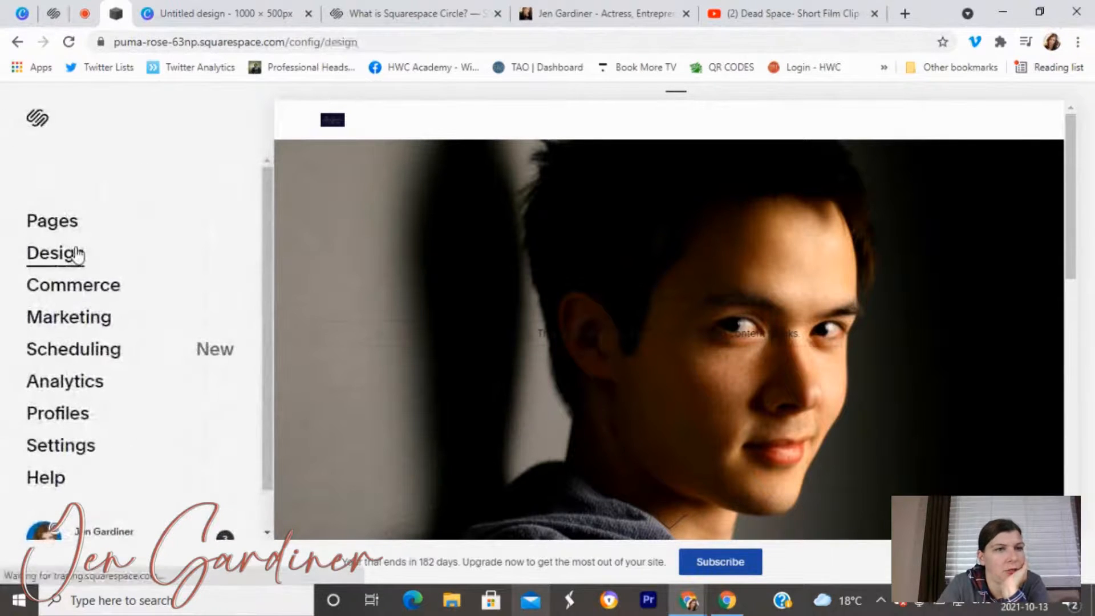
left_click(62, 220)
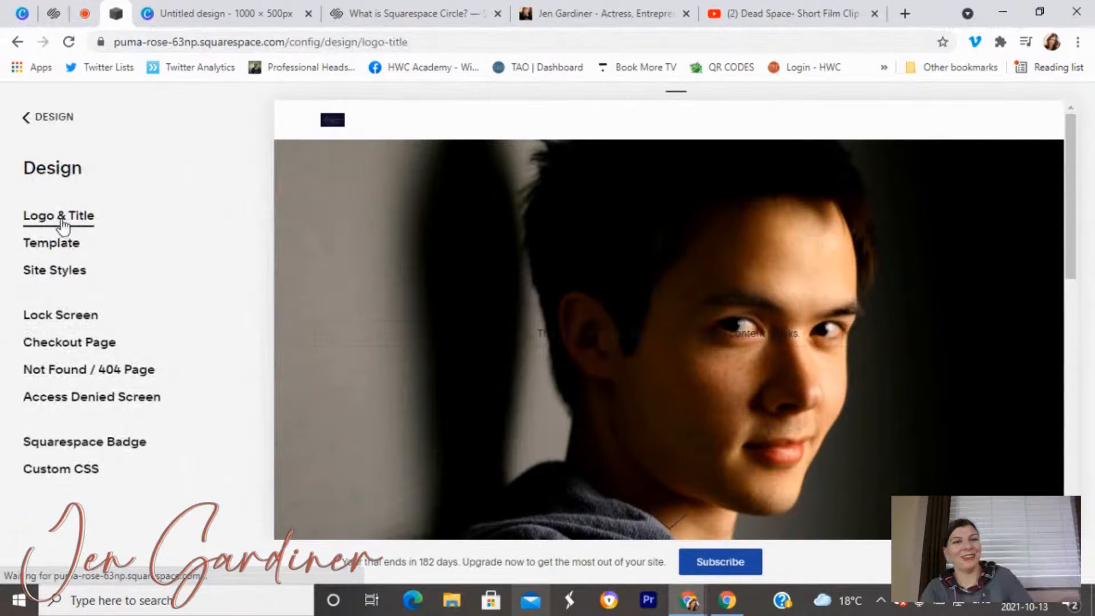
scroll(93, 318, "down", 5)
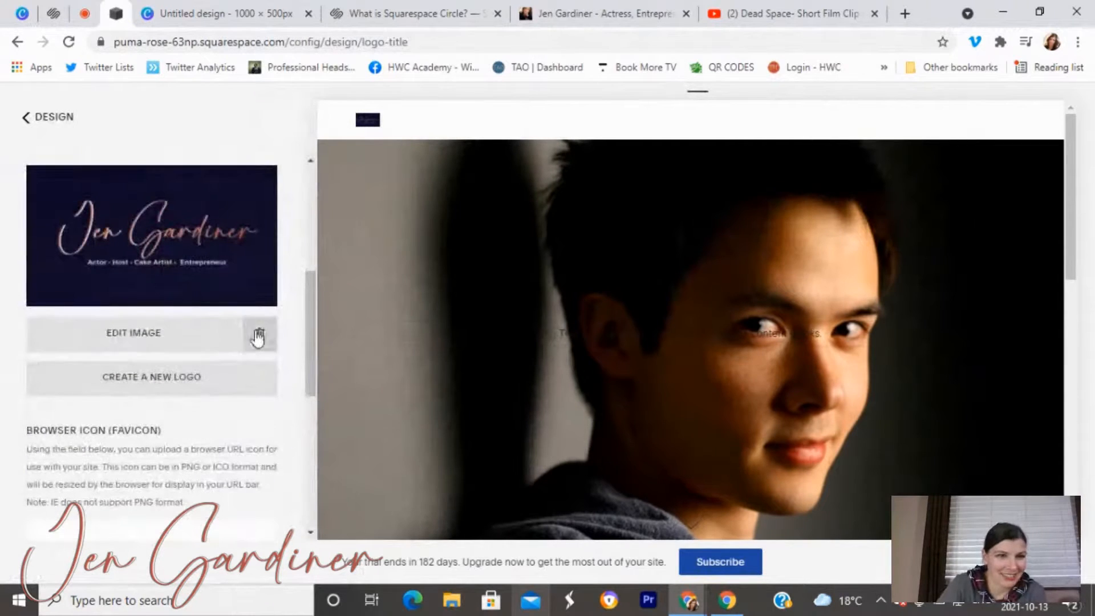
left_click(258, 336)
left_click(45, 119)
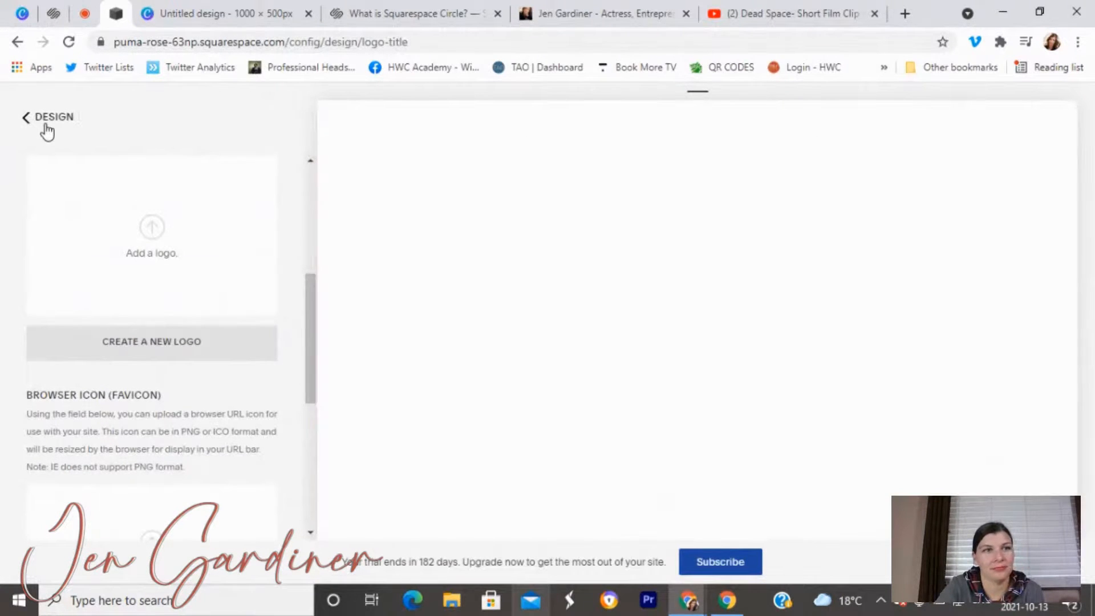
left_click(46, 123)
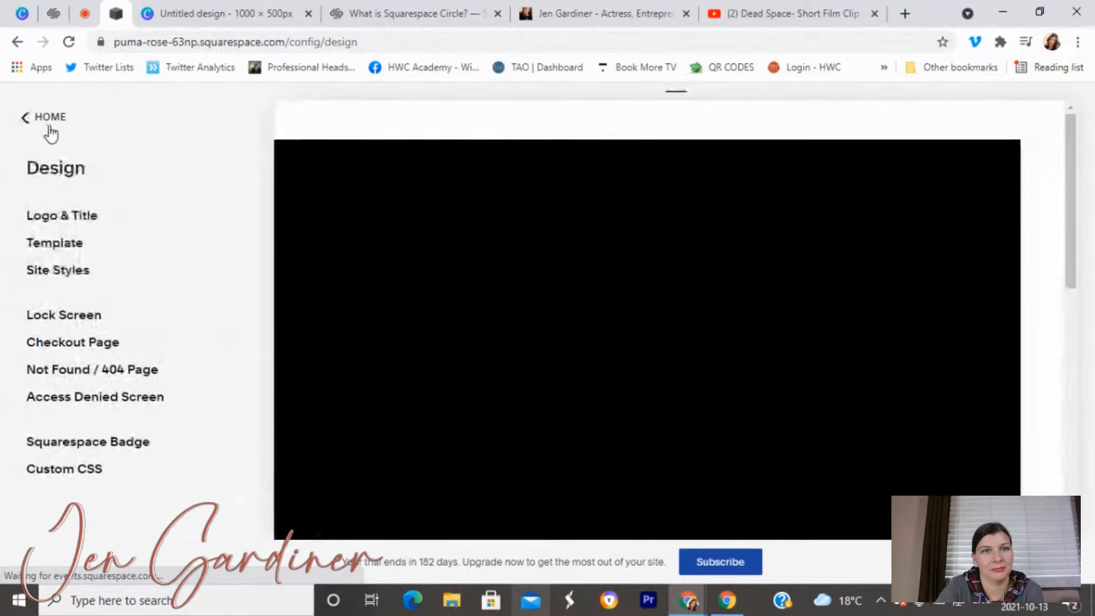
left_click(286, 117)
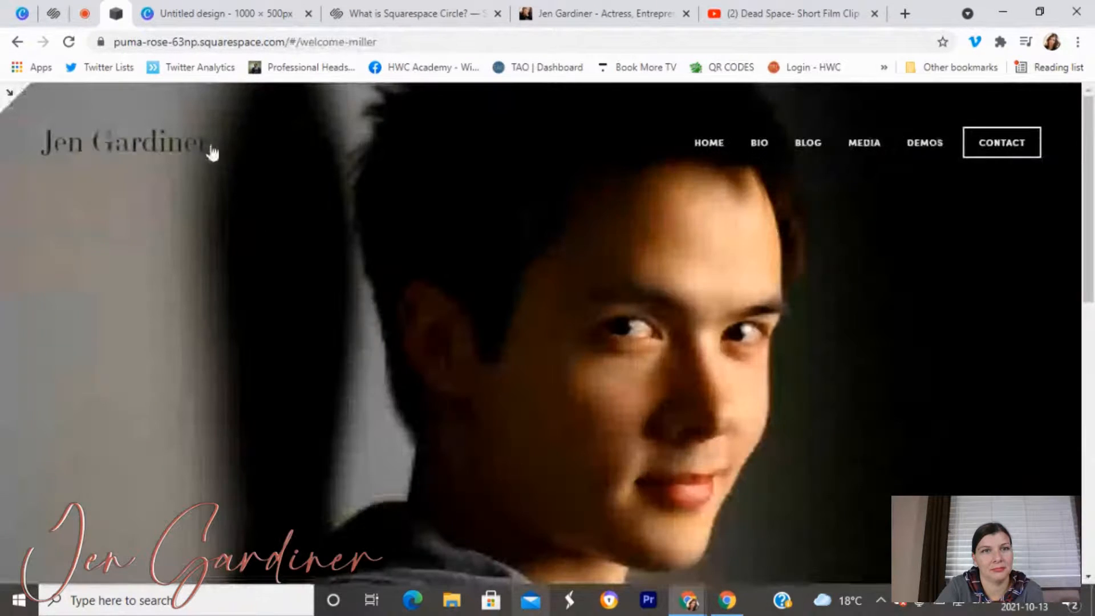
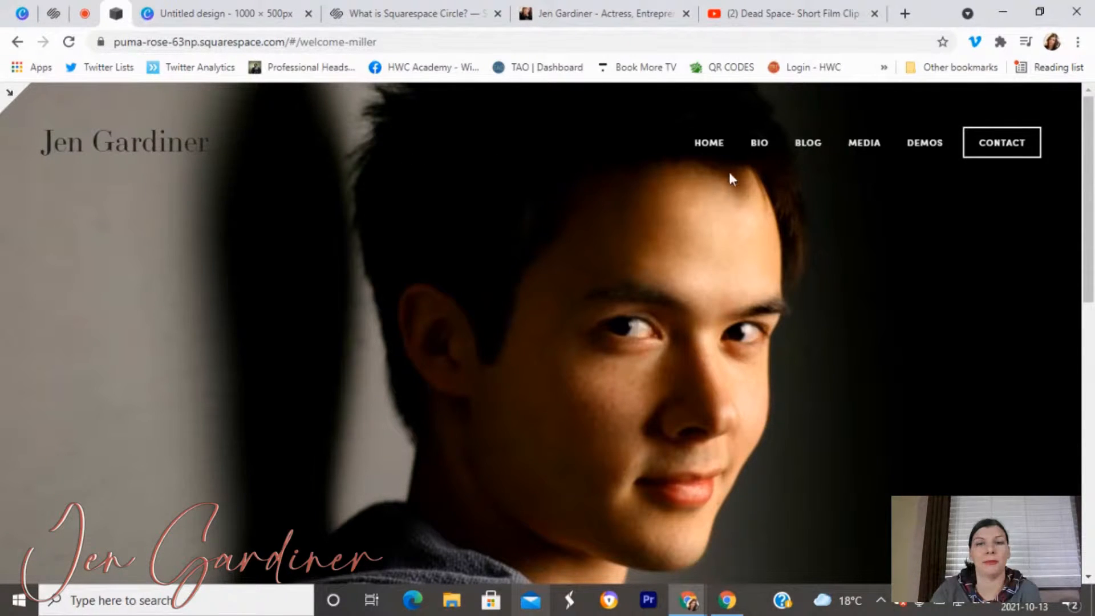
Preview the Bio, Blog and Media pages of the site.
left_click(758, 146)
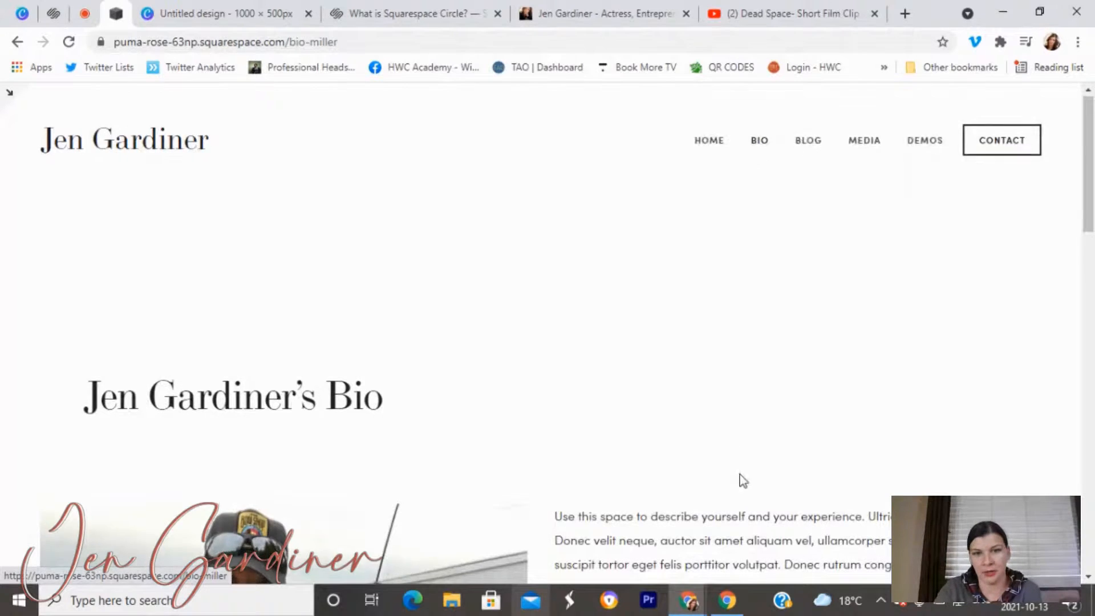
scroll(741, 482, "down", 3)
scroll(741, 483, "down", 10)
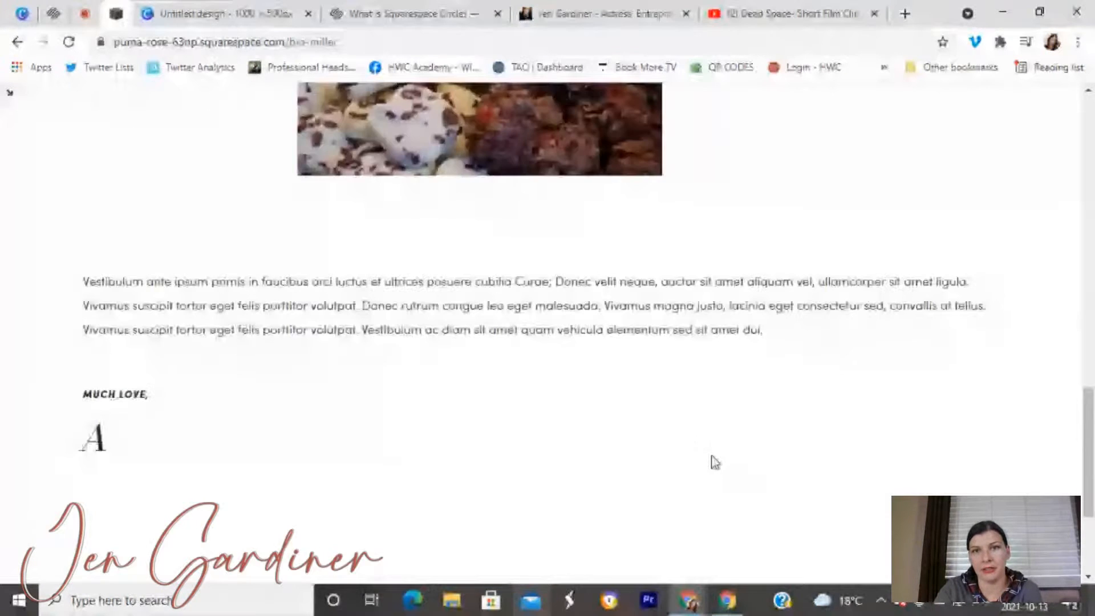
scroll(716, 462, "up", 13)
left_click(804, 146)
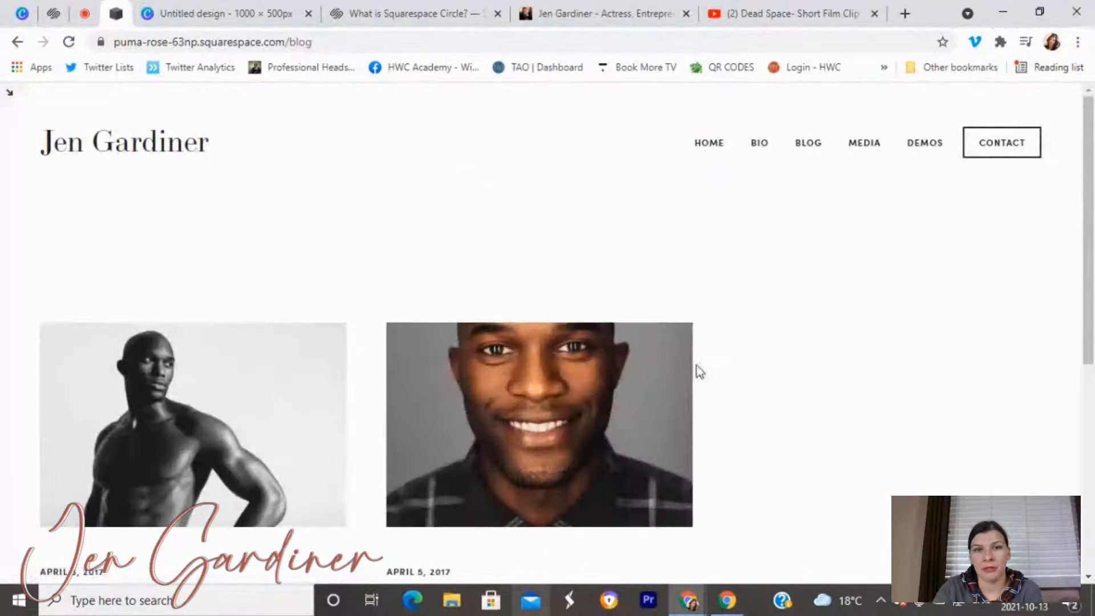
scroll(674, 422, "down", 3)
scroll(672, 432, "up", 3)
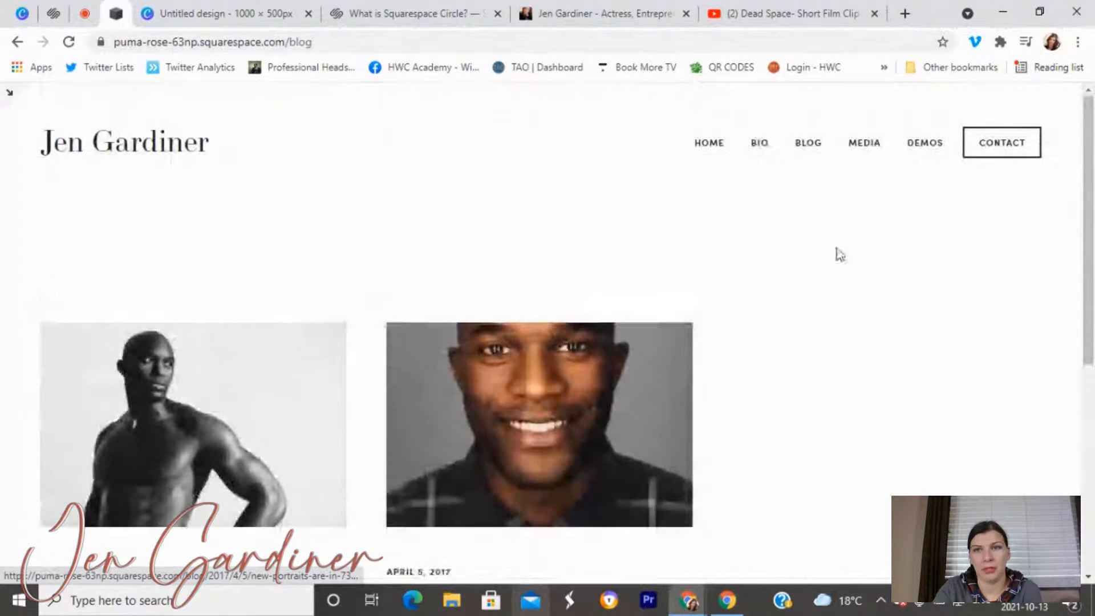
left_click(862, 145)
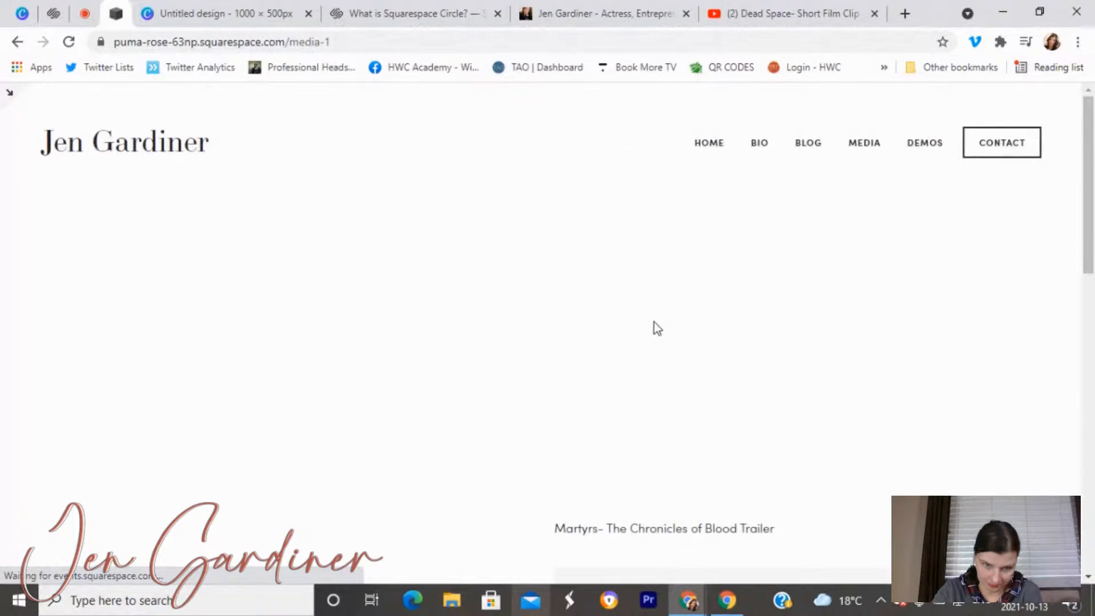
scroll(431, 438, "down", 5)
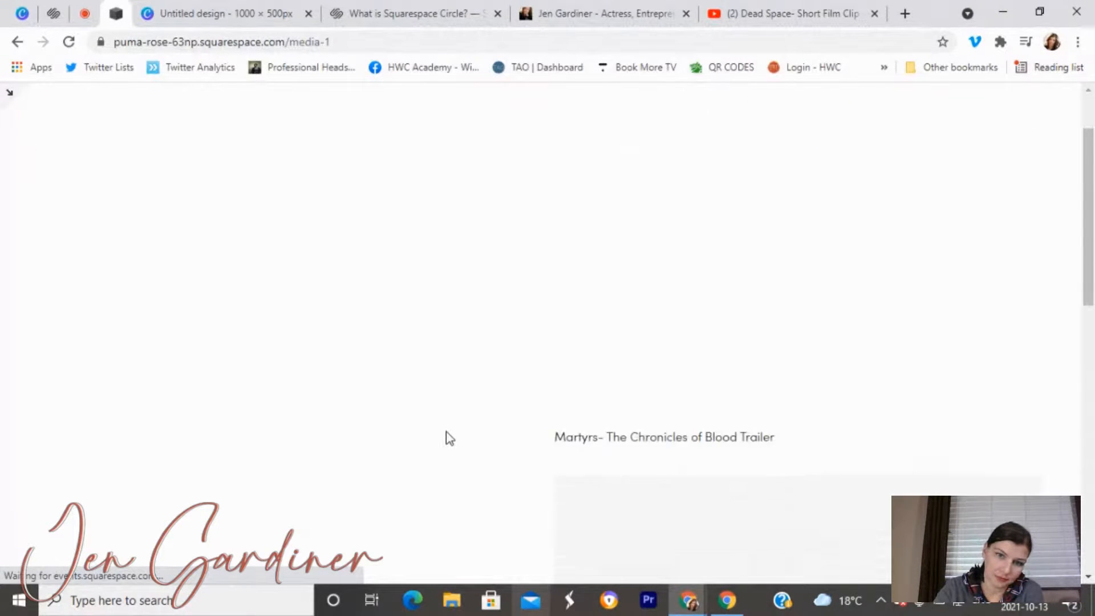
scroll(449, 436, "down", 20)
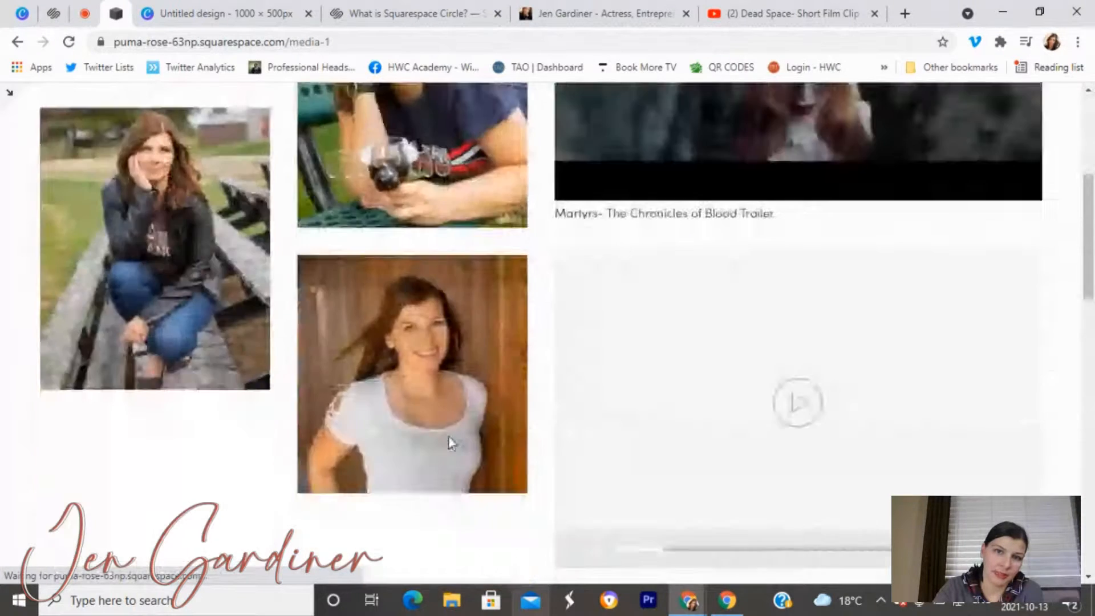
scroll(488, 408, "up", 20)
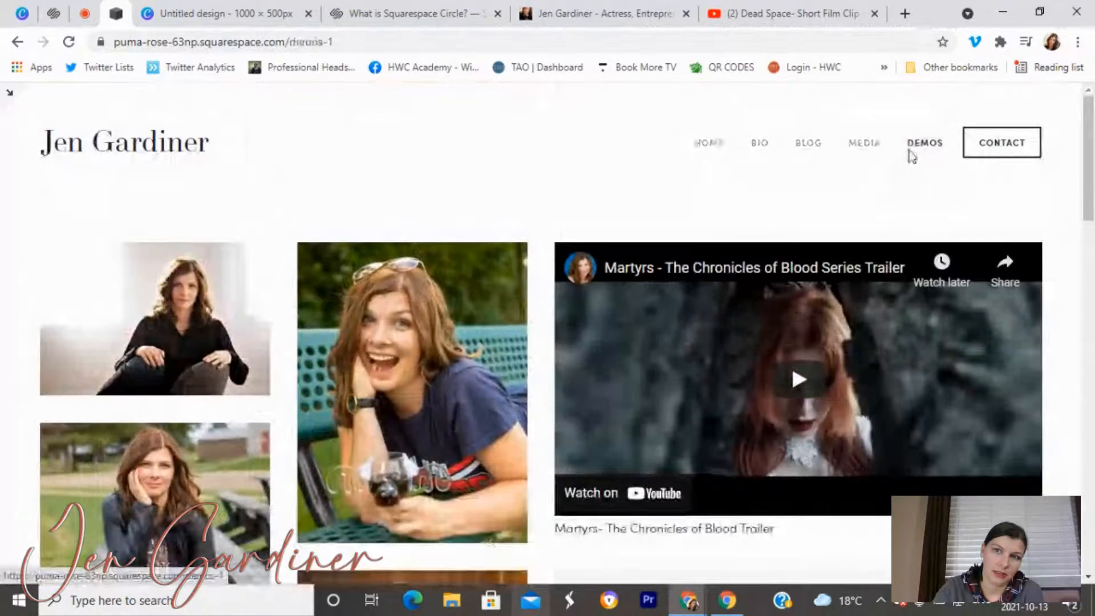
Preview the Demos and Contact pages, then go back to the home page.
left_click(911, 146)
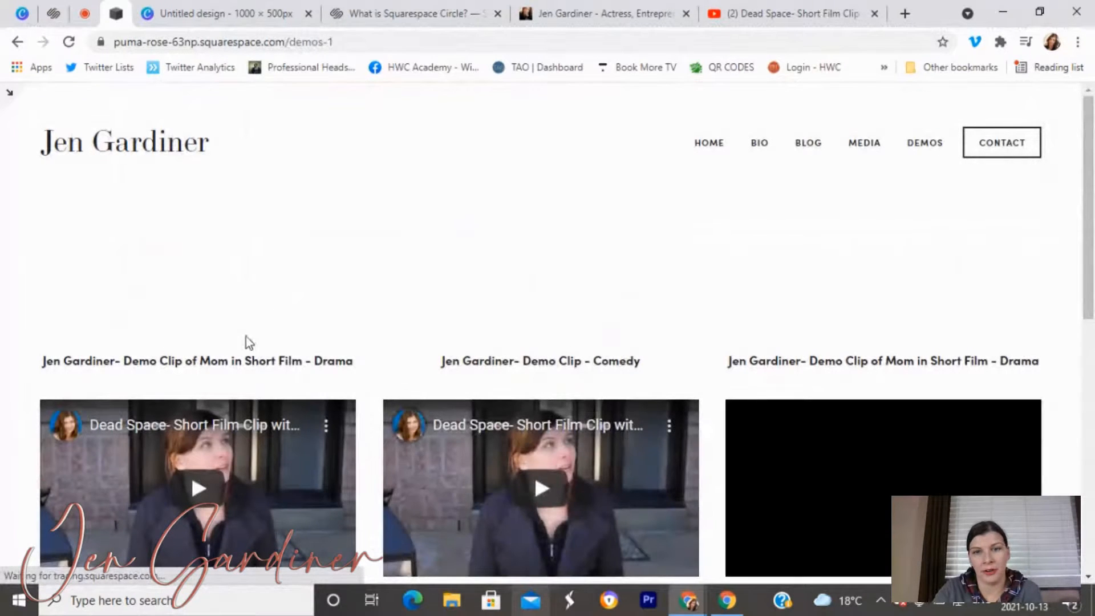
scroll(442, 398, "down", 5)
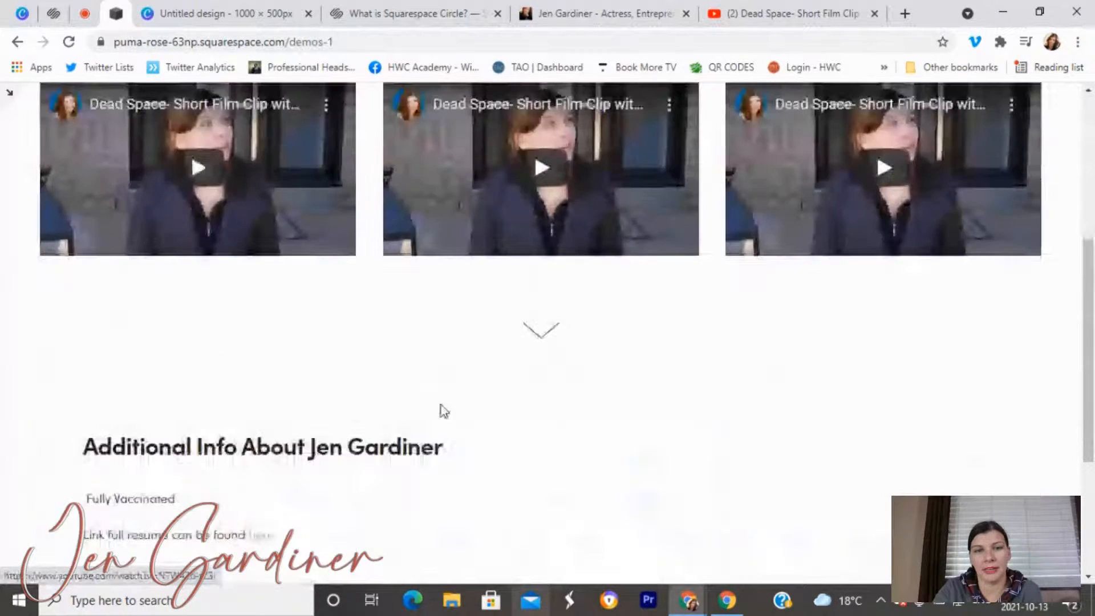
scroll(342, 411, "down", 4)
scroll(198, 414, "up", 3)
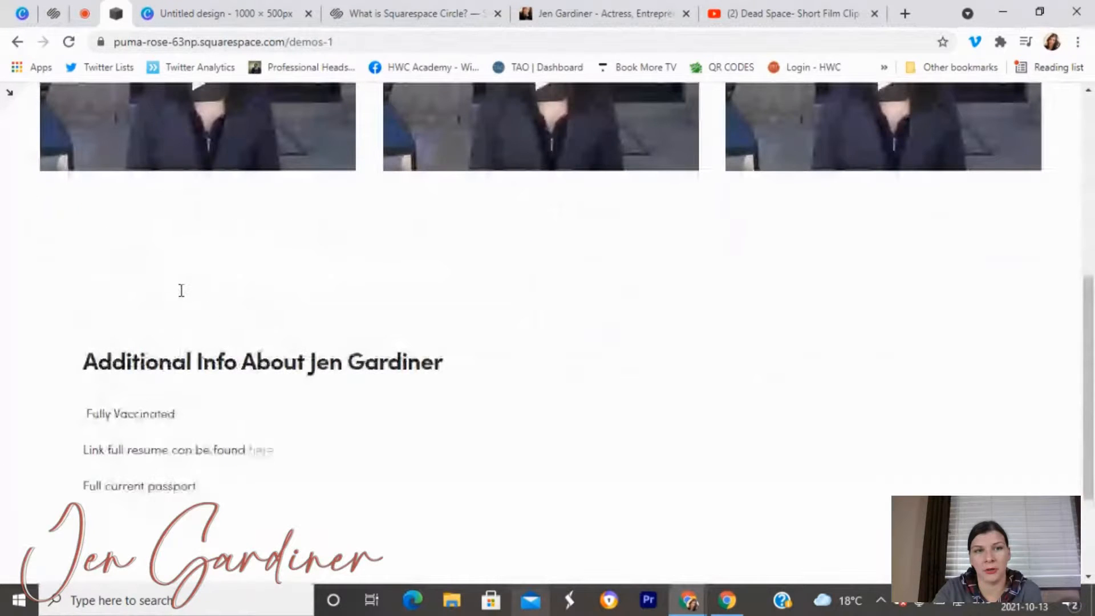
left_click(976, 147)
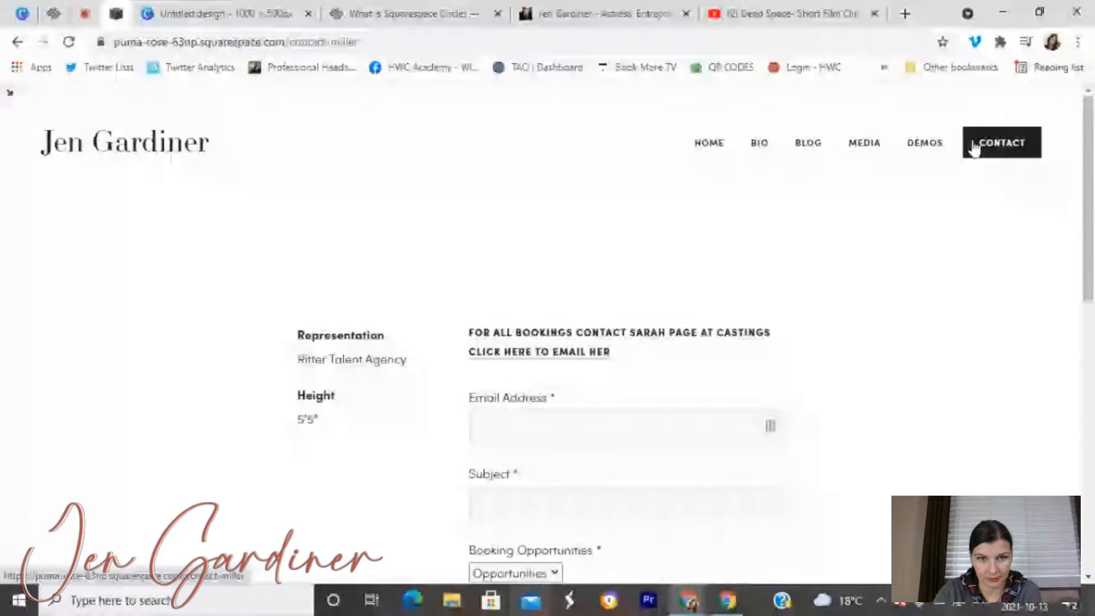
scroll(694, 371, "down", 10)
scroll(695, 371, "up", 10)
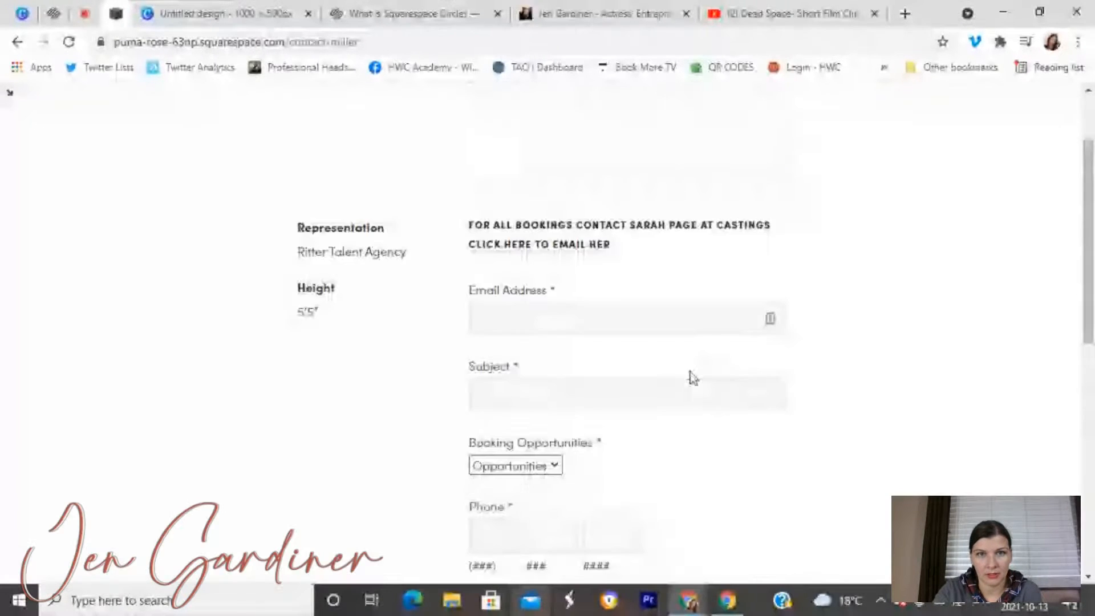
left_click(711, 155)
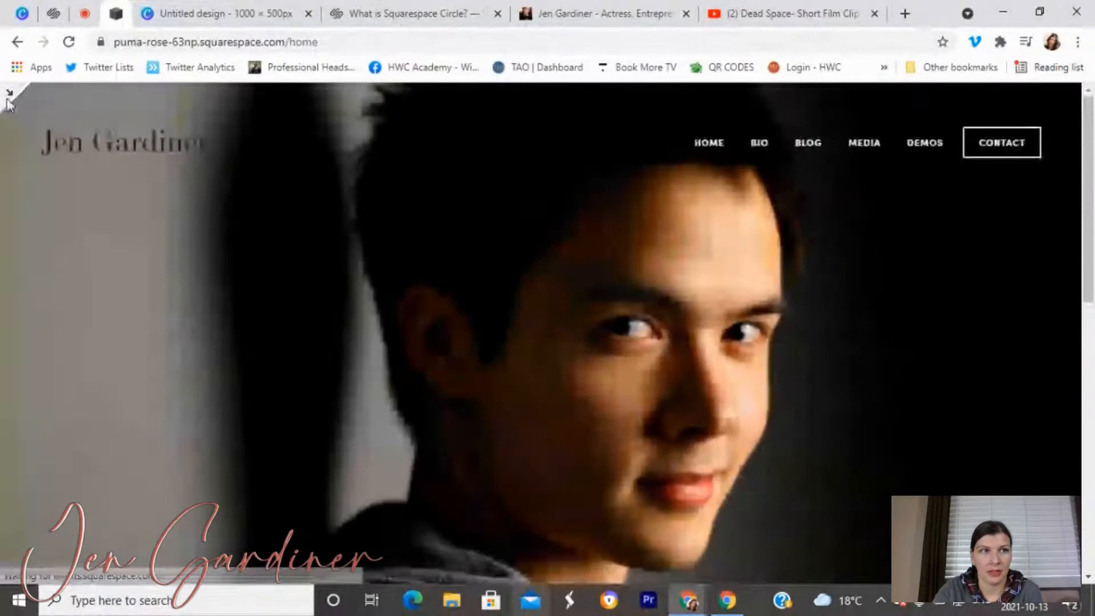
Glance at Design, Marketing and Profiles, then return to the editor's main menu.
left_click(10, 92)
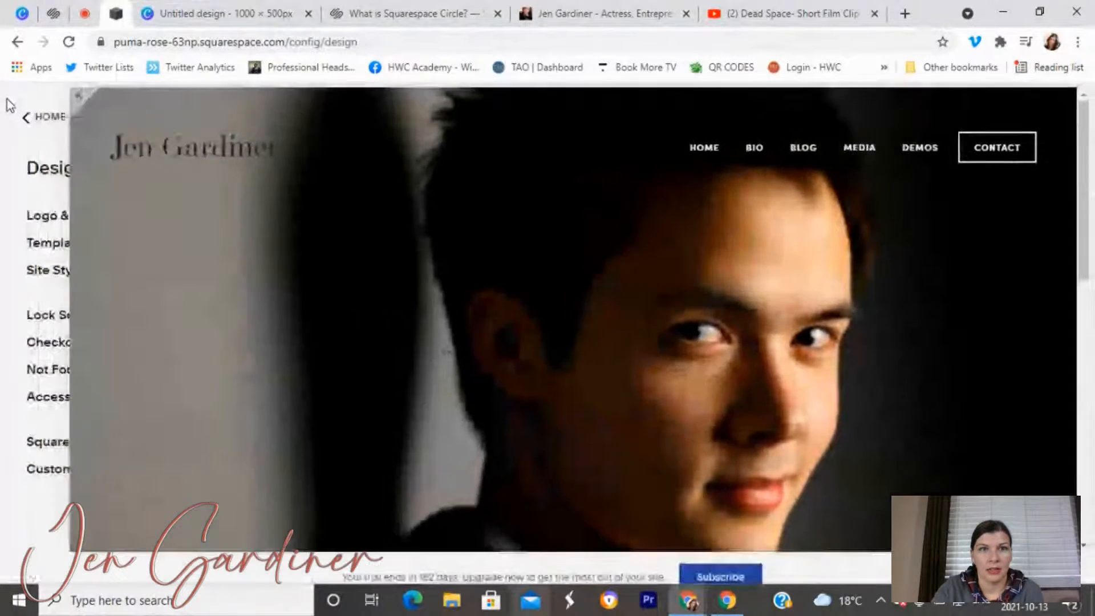
scroll(484, 428, "down", 15)
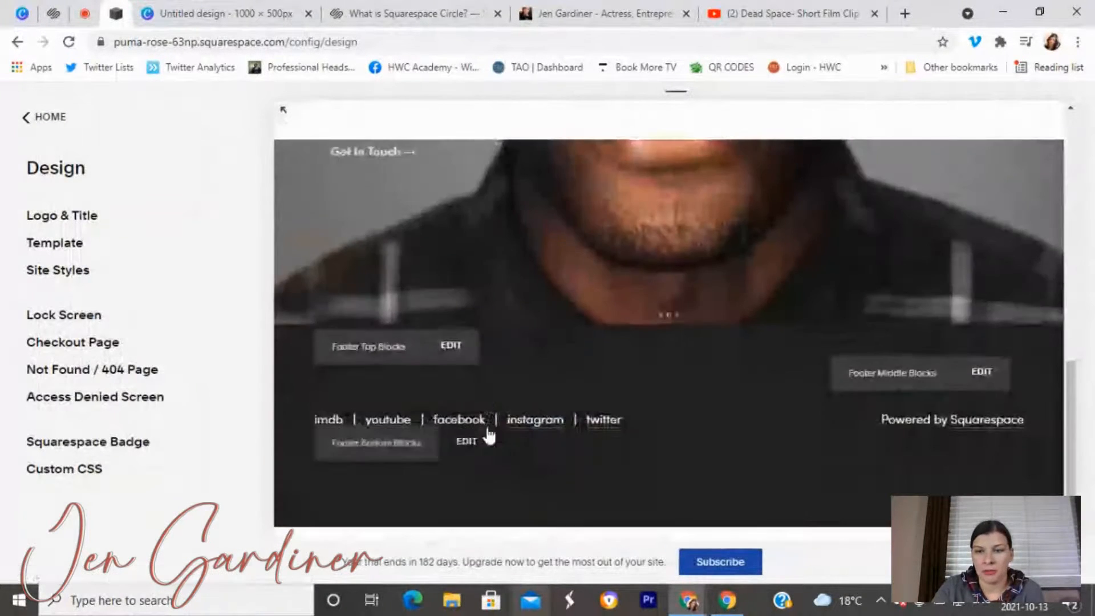
left_click(26, 118)
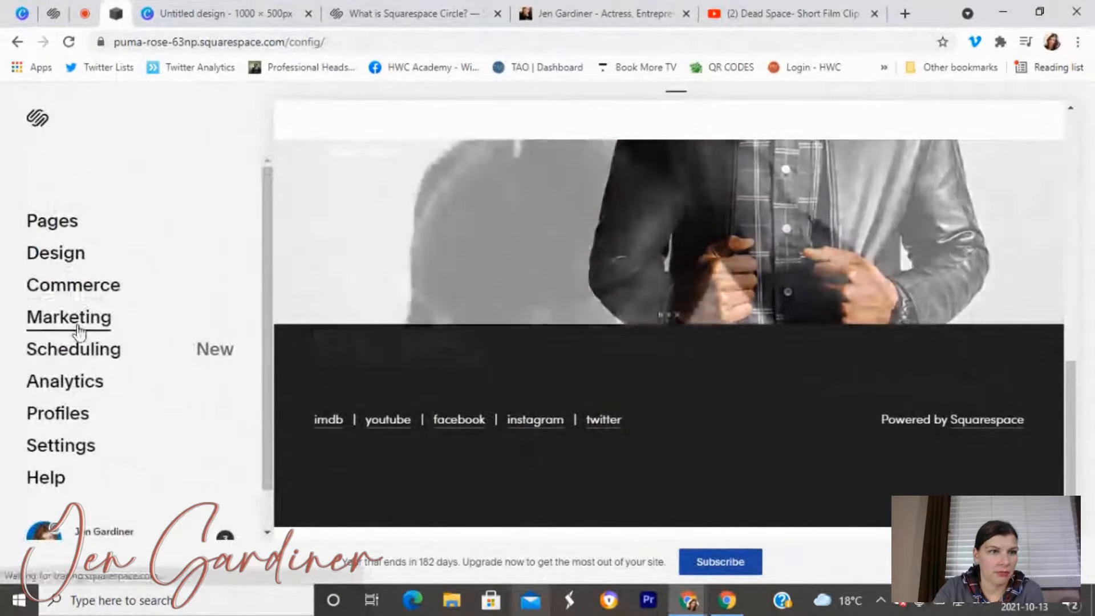
left_click(79, 319)
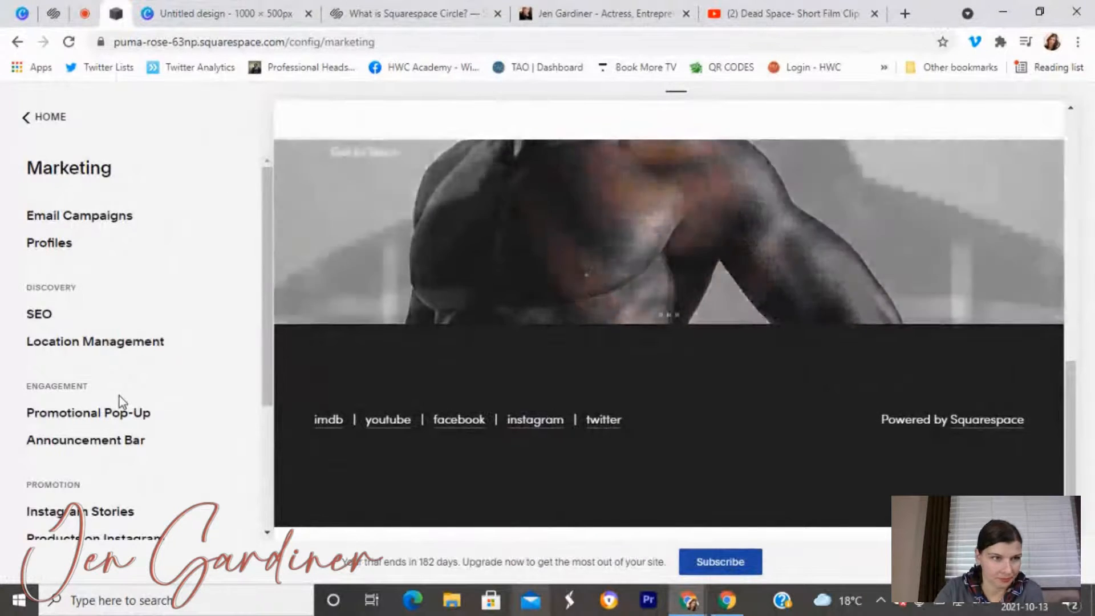
scroll(114, 421, "down", 3)
scroll(115, 433, "up", 1)
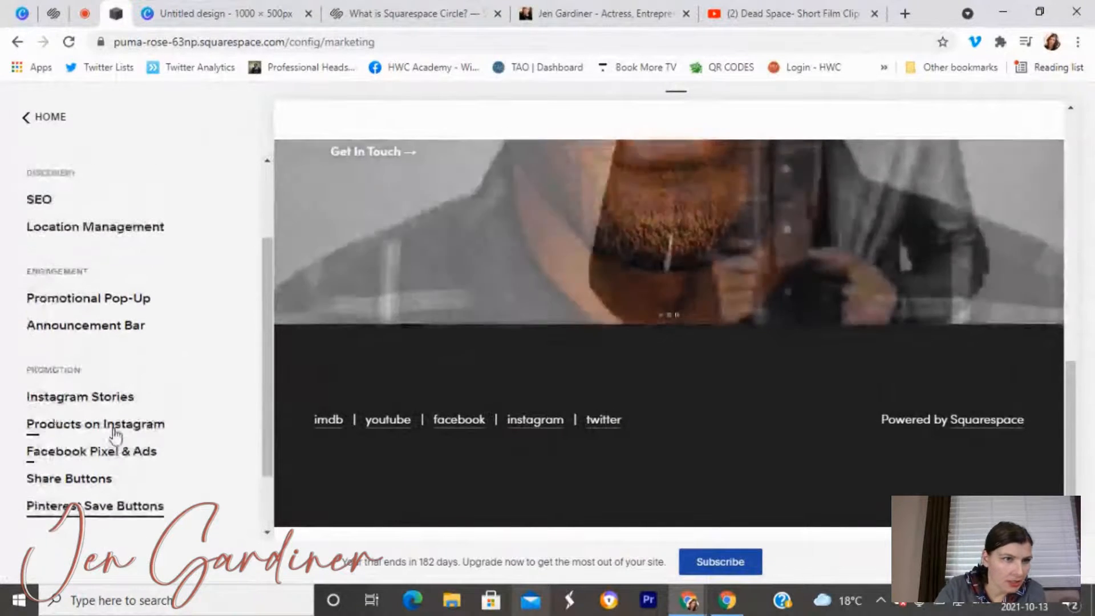
scroll(114, 434, "down", 1)
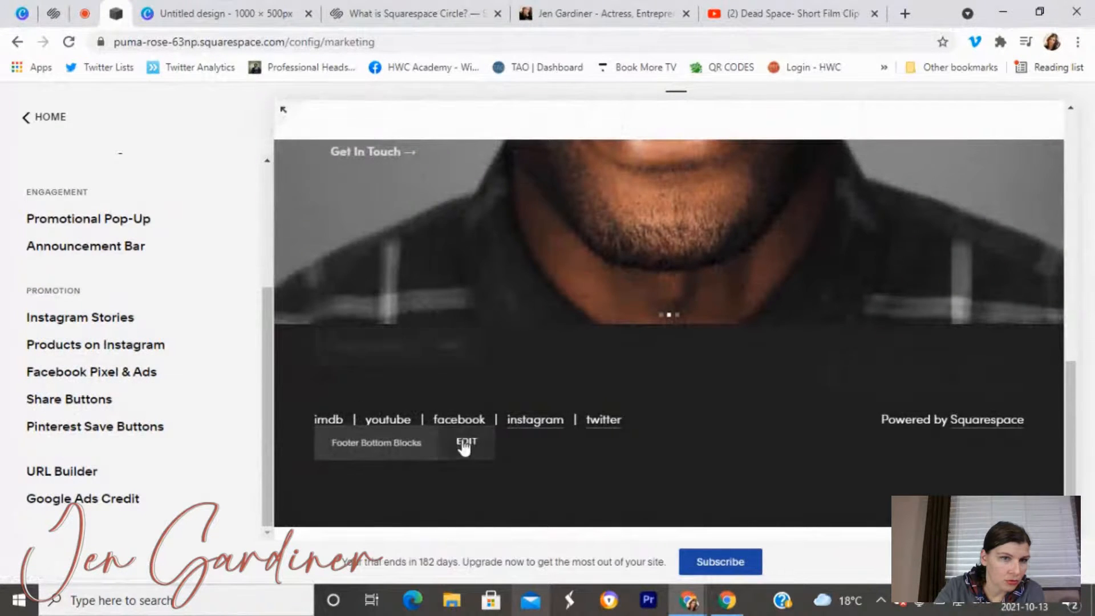
scroll(91, 294, "up", 3)
scroll(89, 291, "up", 2)
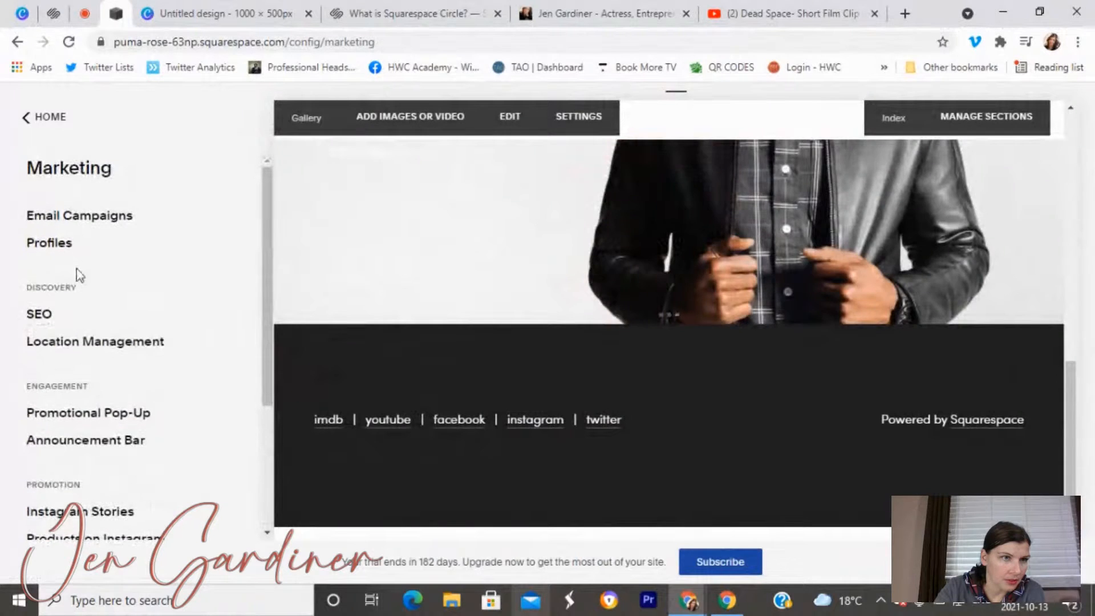
left_click(51, 242)
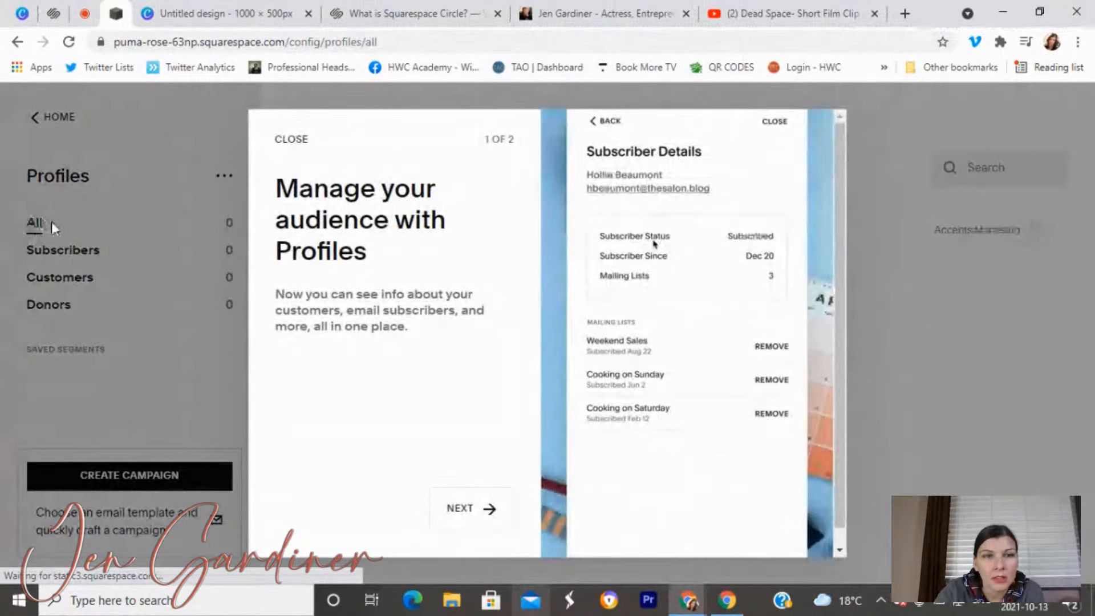
left_click(14, 42)
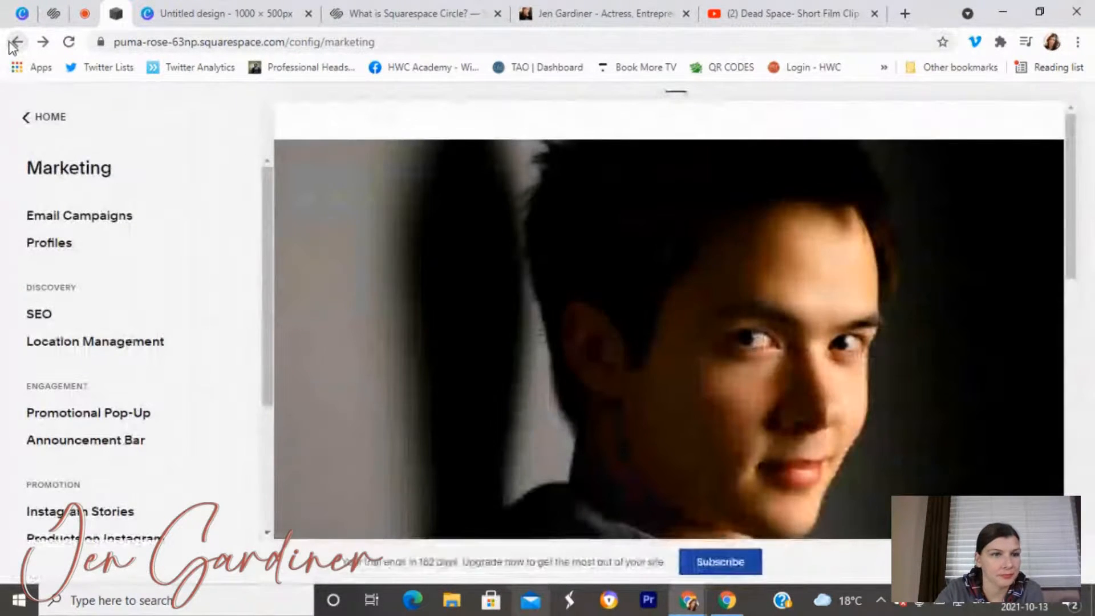
left_click(13, 43)
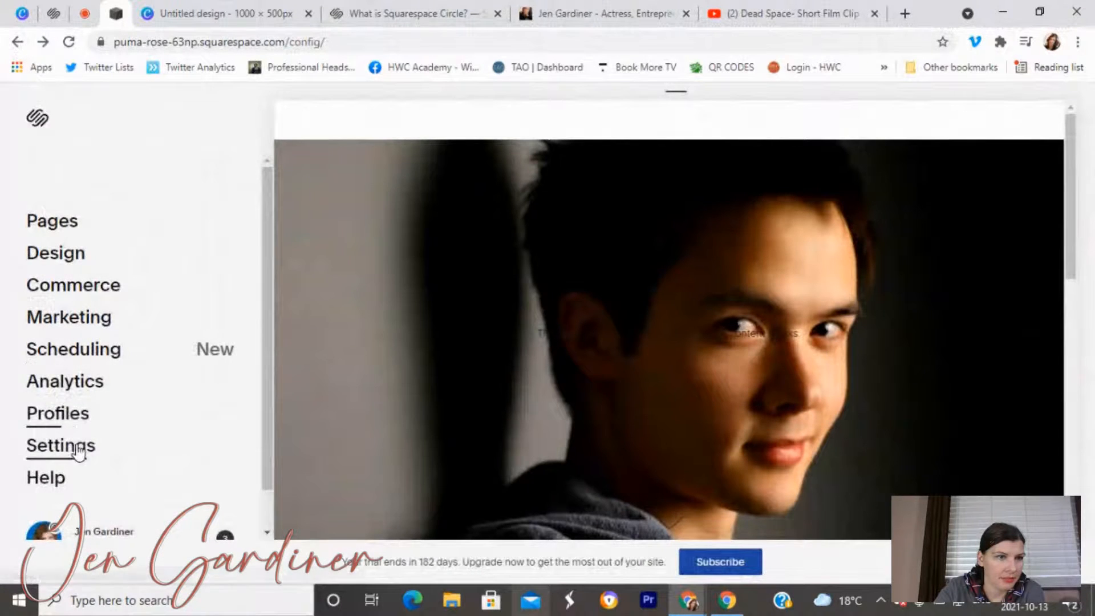
Reach Settings > Social Links, after one brief detour back to the main menu.
left_click(78, 448)
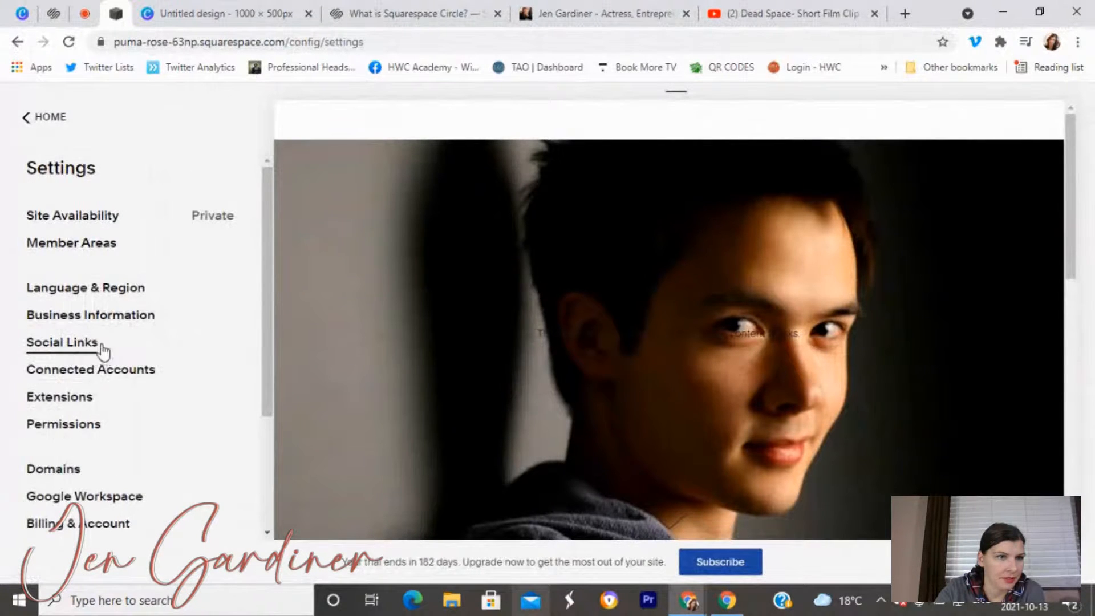
left_click(56, 345)
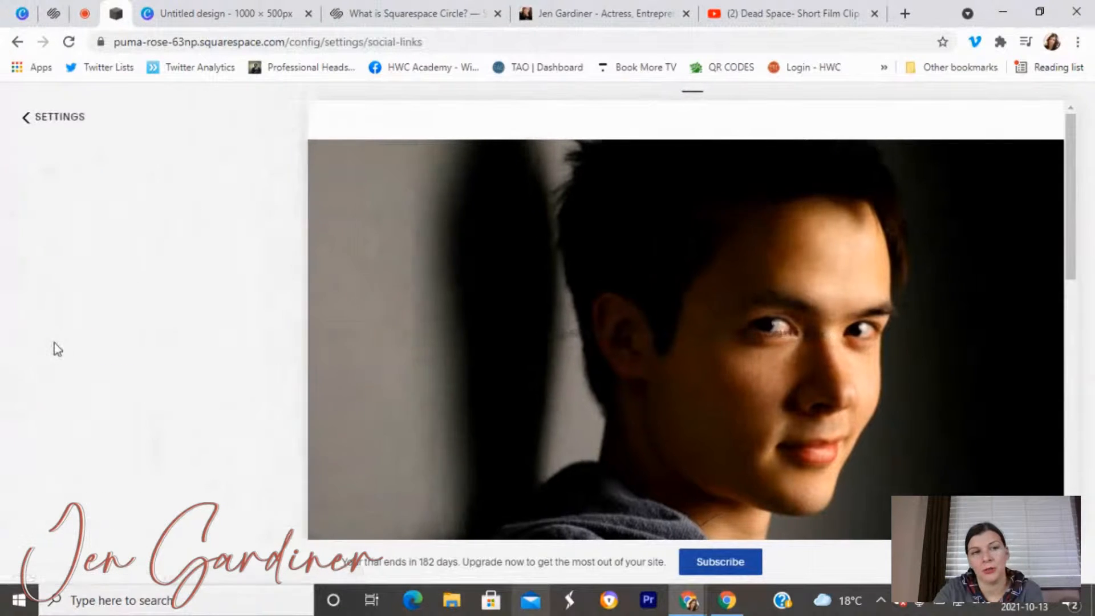
left_click(48, 131)
left_click(44, 127)
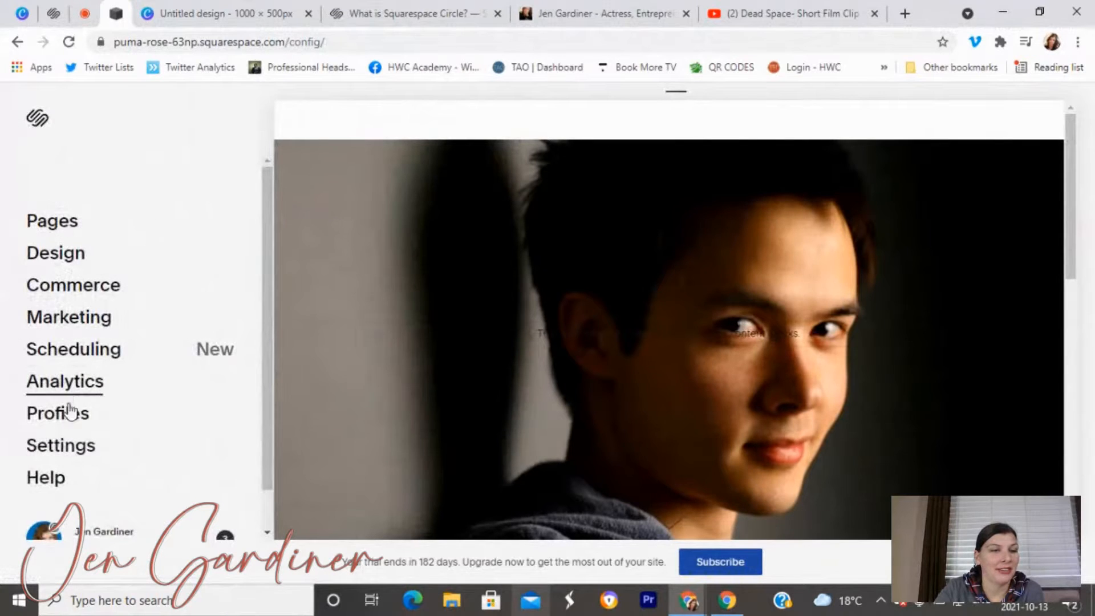
left_click(85, 443)
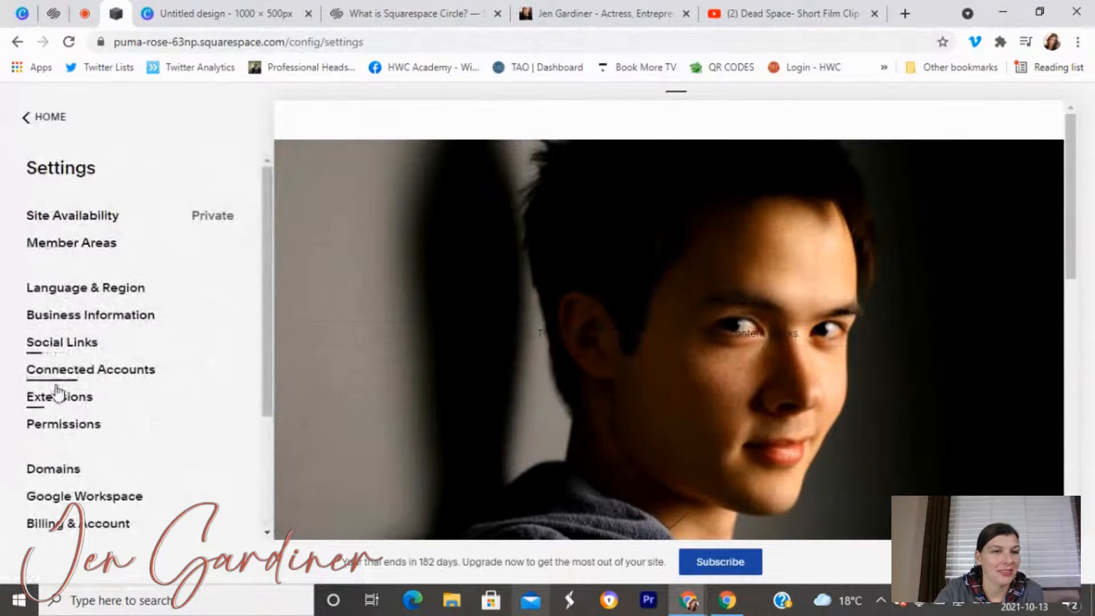
left_click(67, 349)
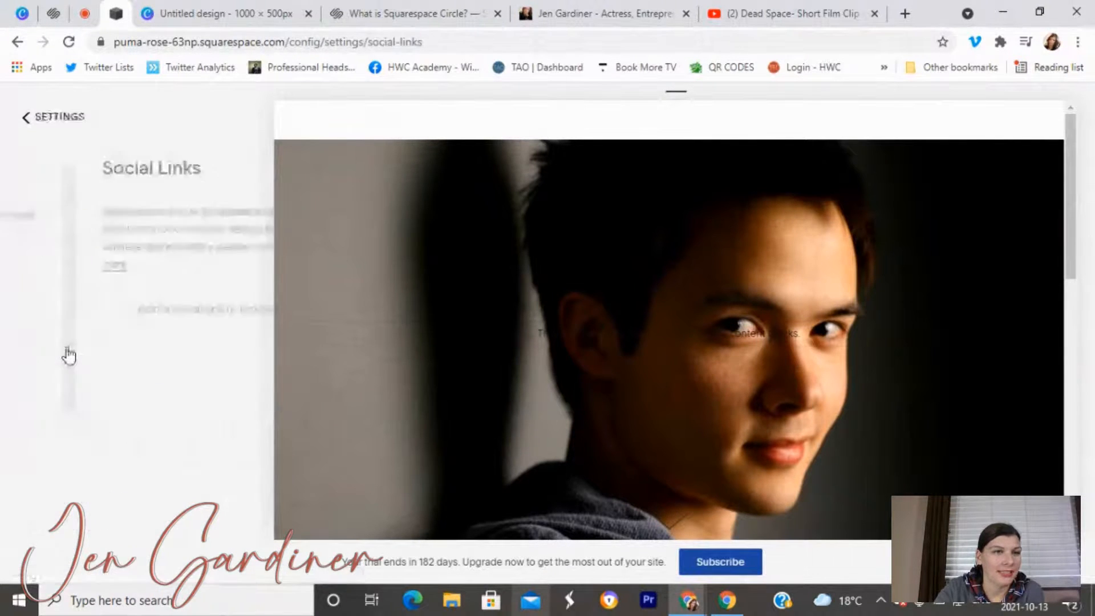
Add the Instagram URL and the Twitter profile URL as social links.
left_click(44, 315)
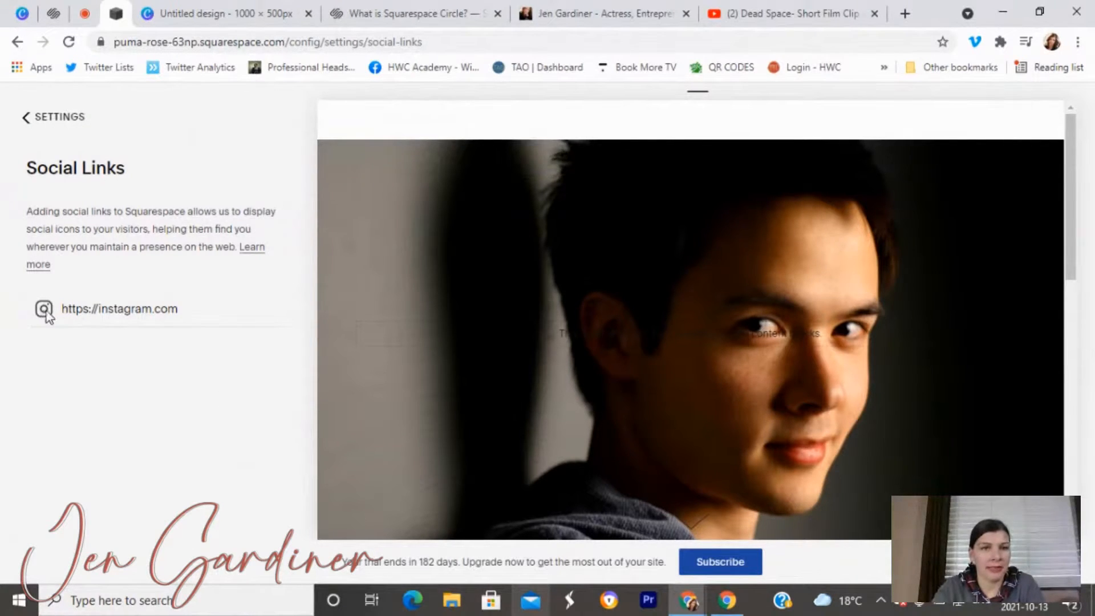
scroll(528, 399, "down", 8)
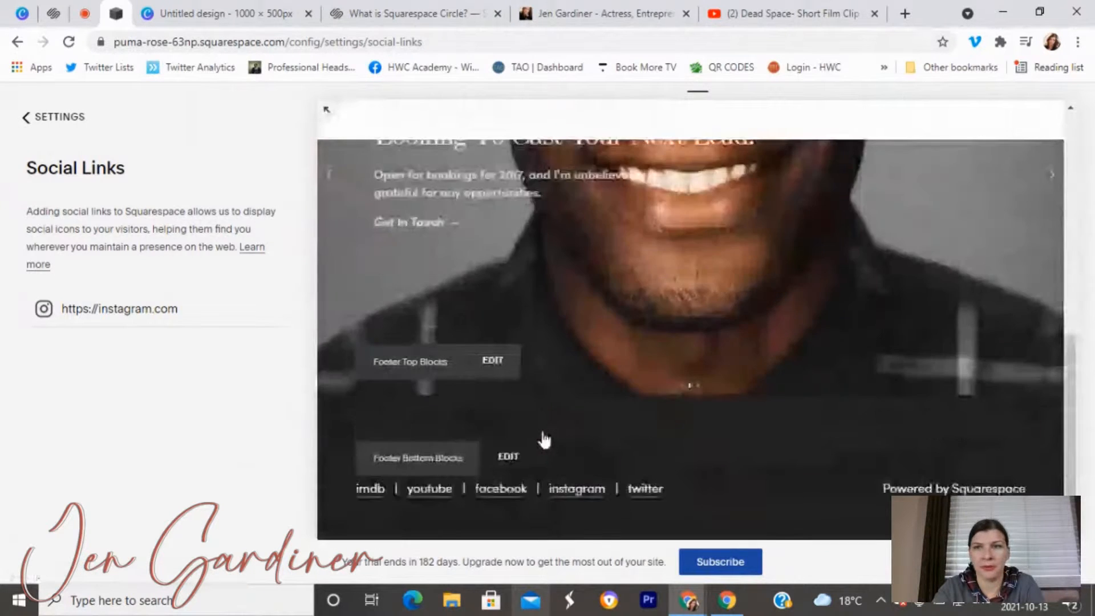
scroll(544, 439, "up", 10)
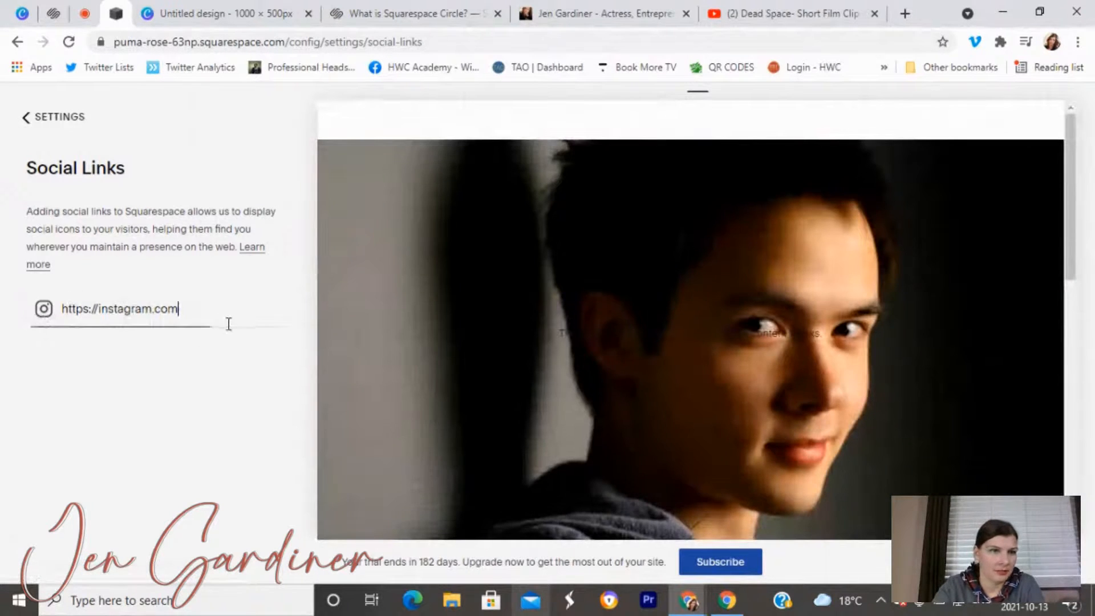
key("Return")
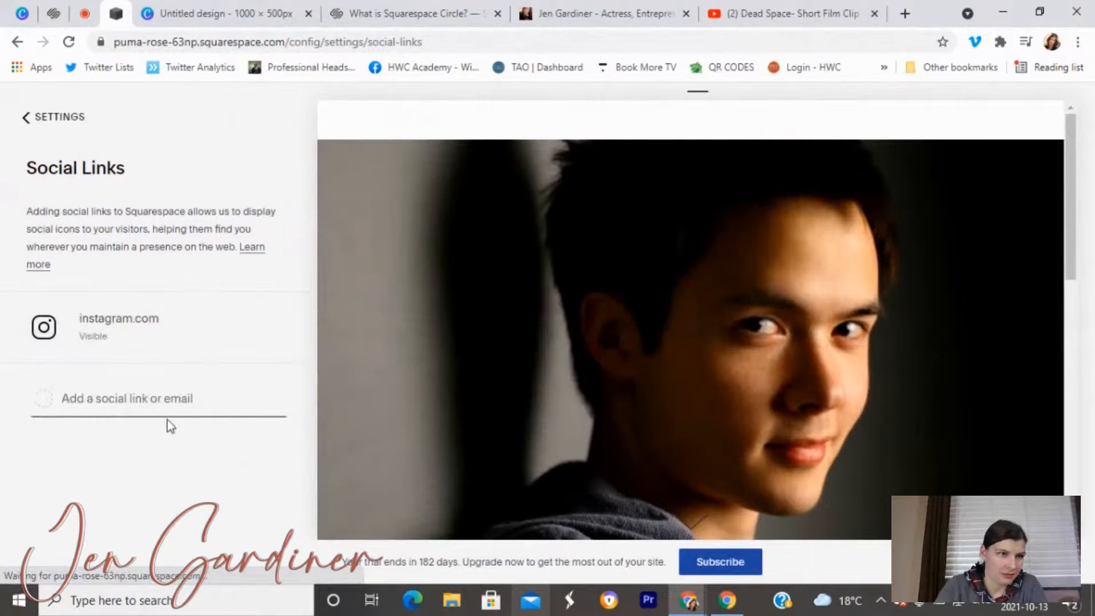
type("htt")
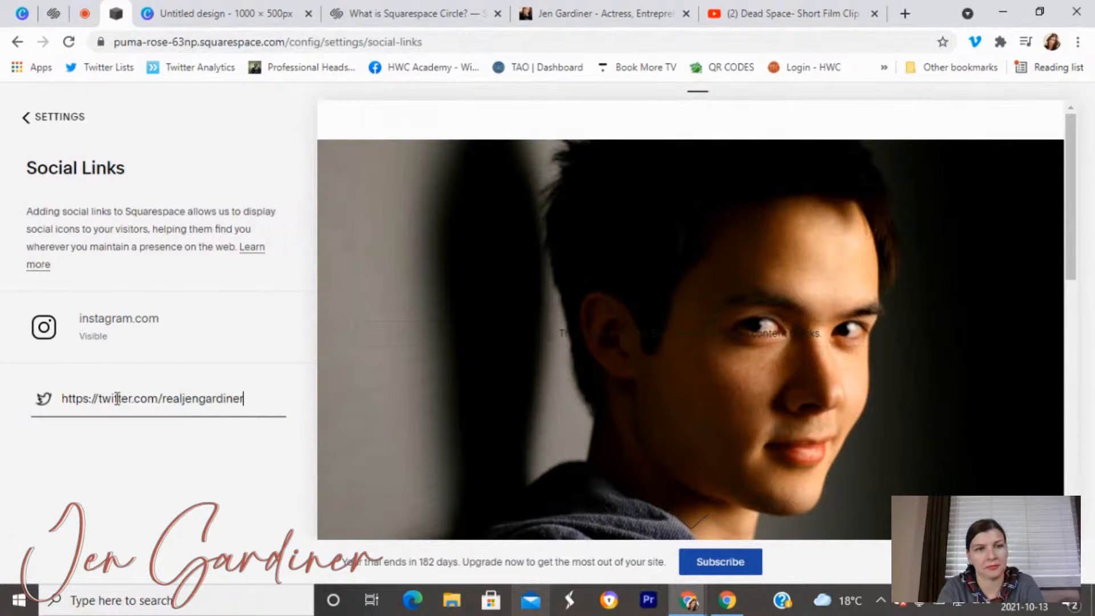
key("Return")
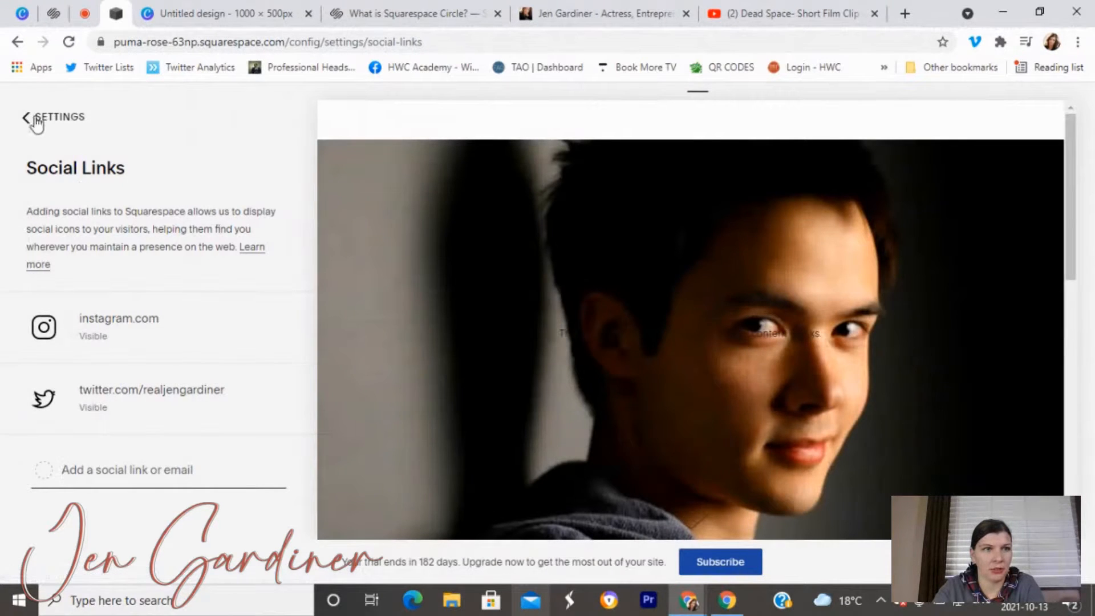
Return to the main menu and view the site preview at full width.
left_click(41, 133)
left_click(40, 128)
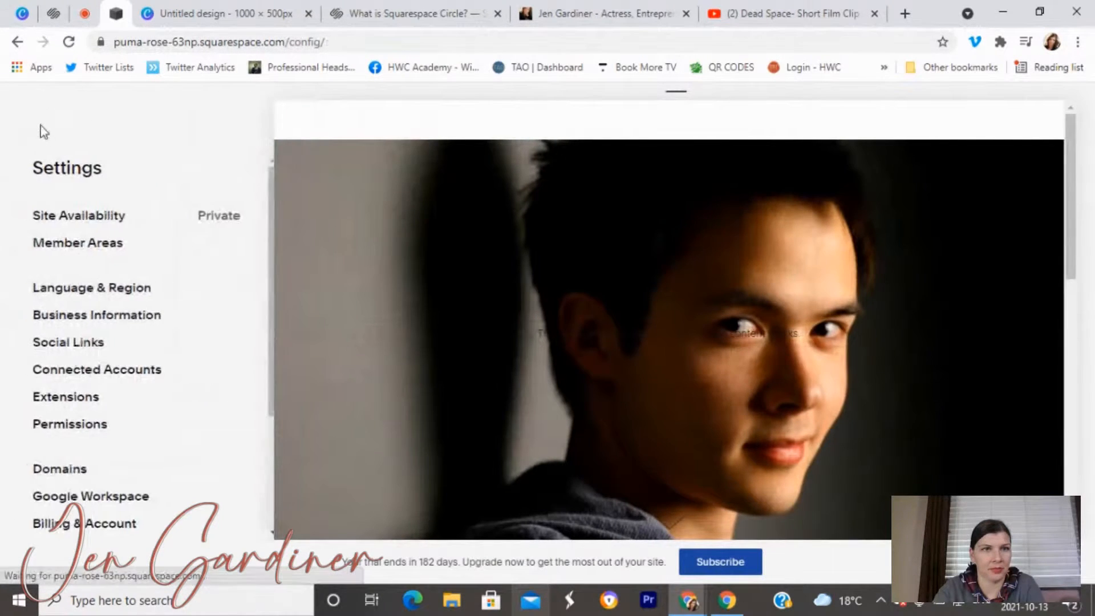
left_click(283, 112)
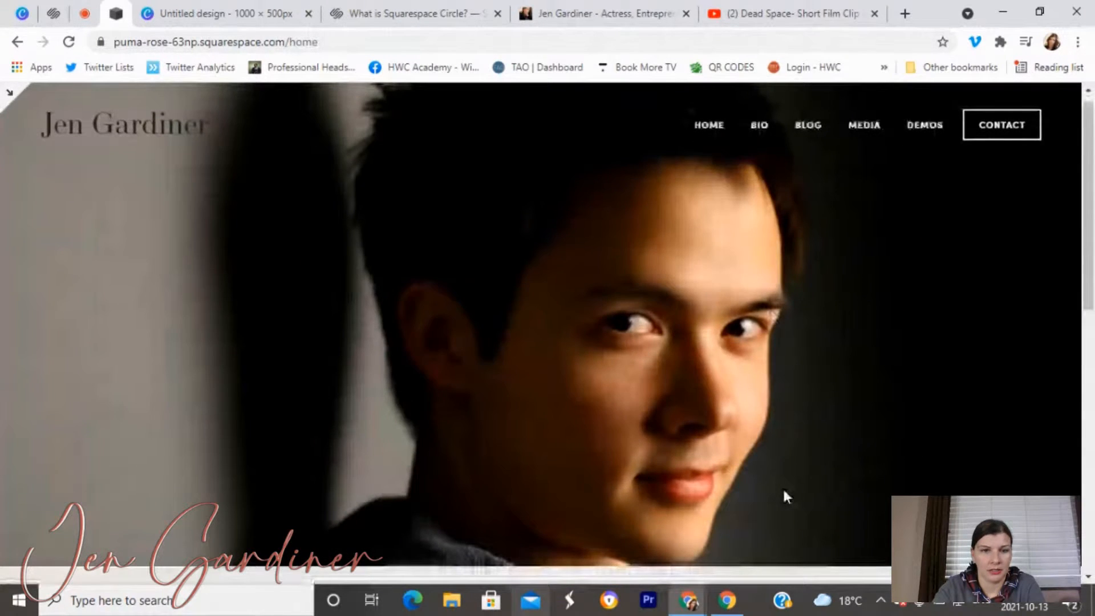
scroll(784, 494, "down", 10)
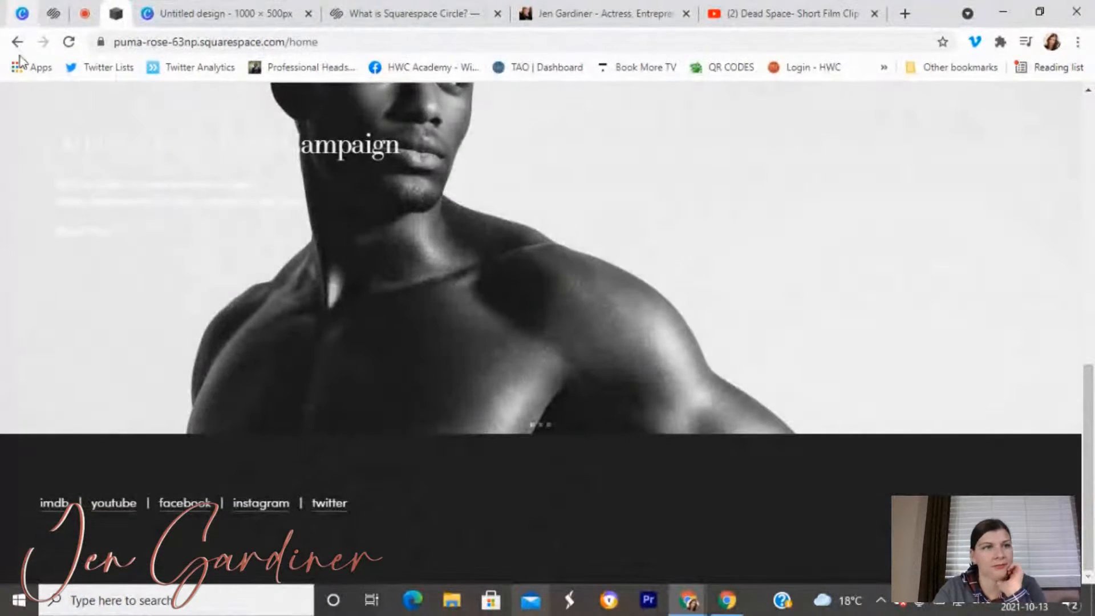
left_click(7, 98)
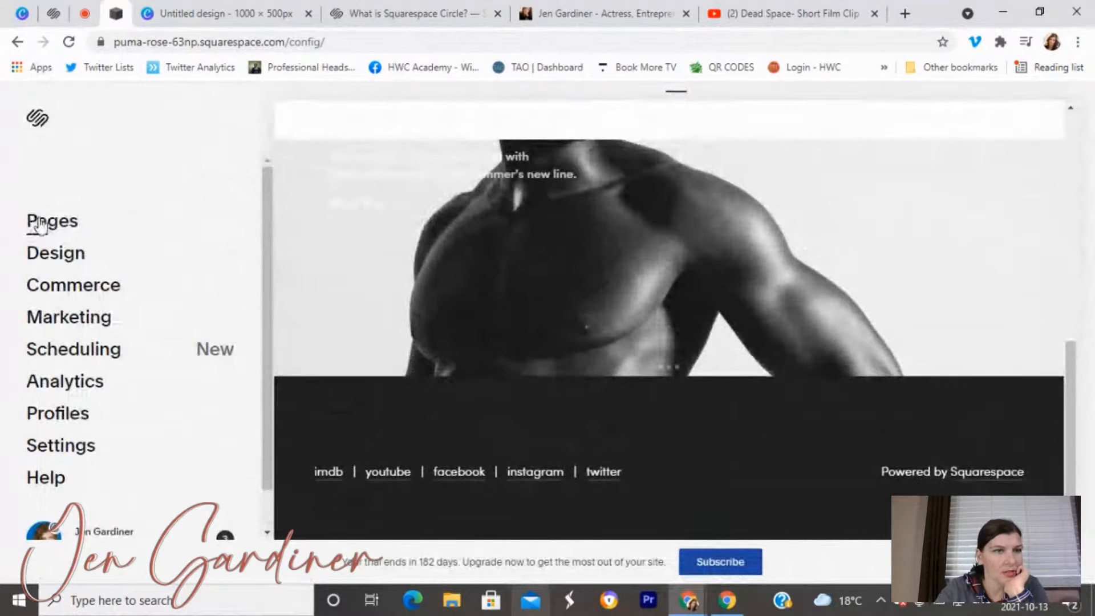
In Pages, dismiss the new-page options and start editing Footer Top Blocks.
left_click(41, 226)
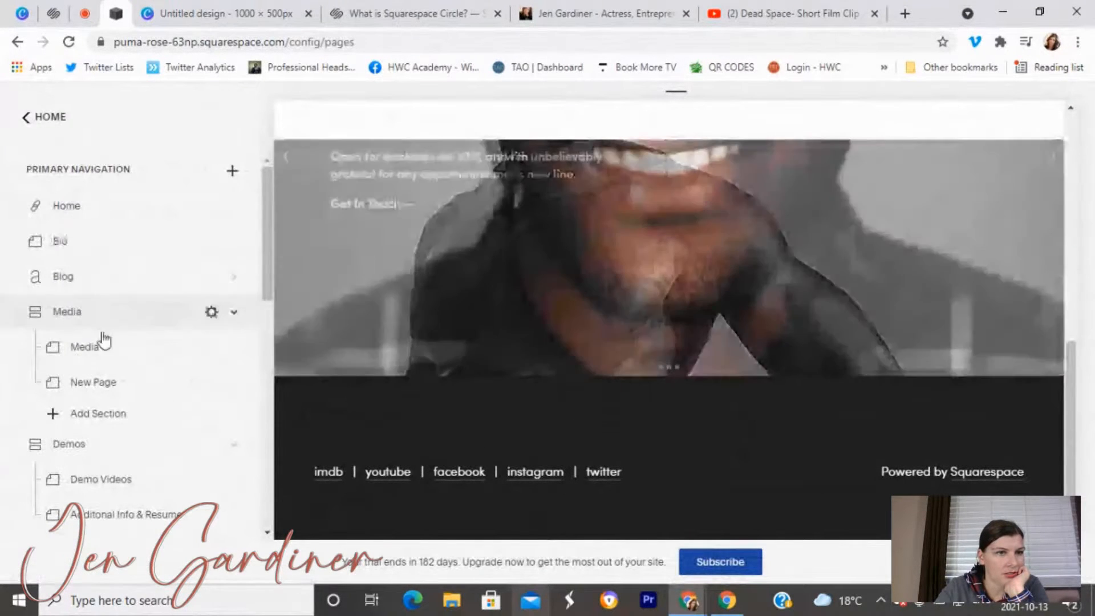
left_click(232, 171)
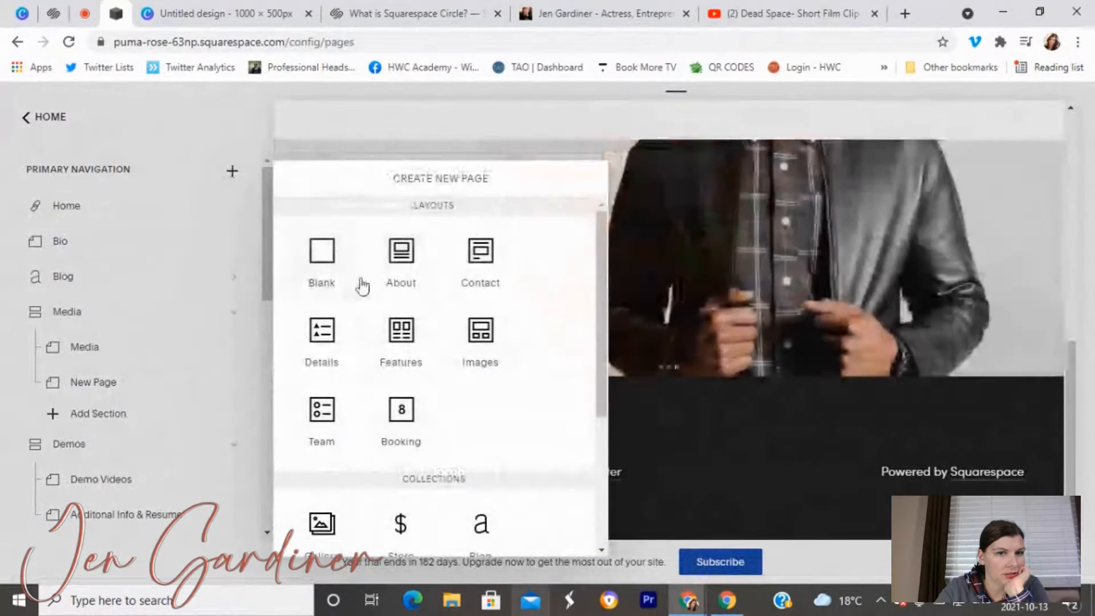
scroll(354, 285, "down", 2)
scroll(361, 311, "down", 1)
left_click(228, 91)
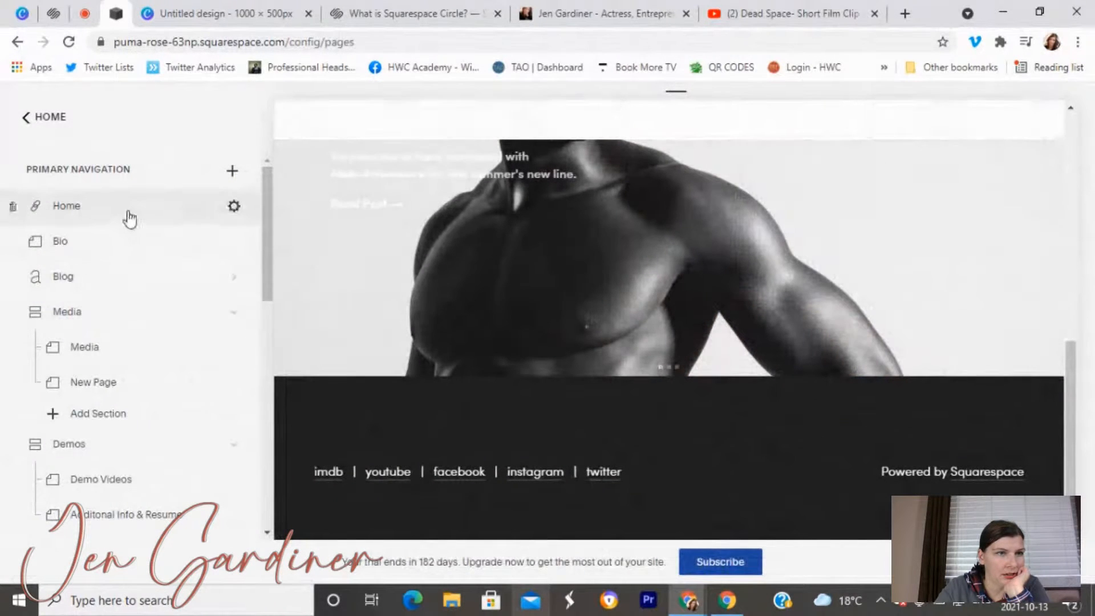
scroll(127, 220, "down", 10)
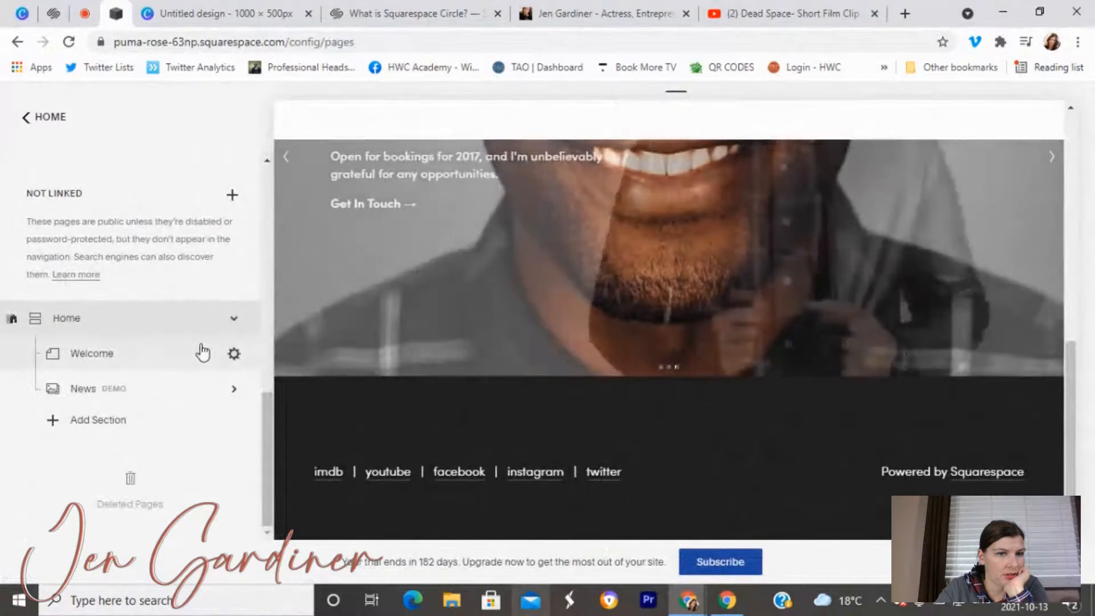
mouse_move(336, 472)
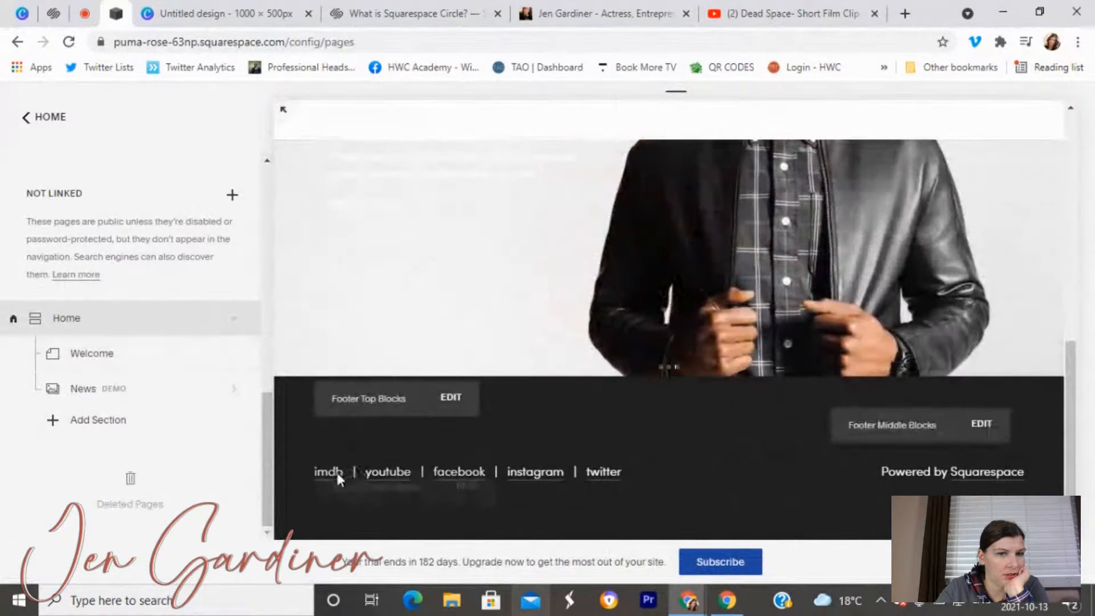
left_click(449, 399)
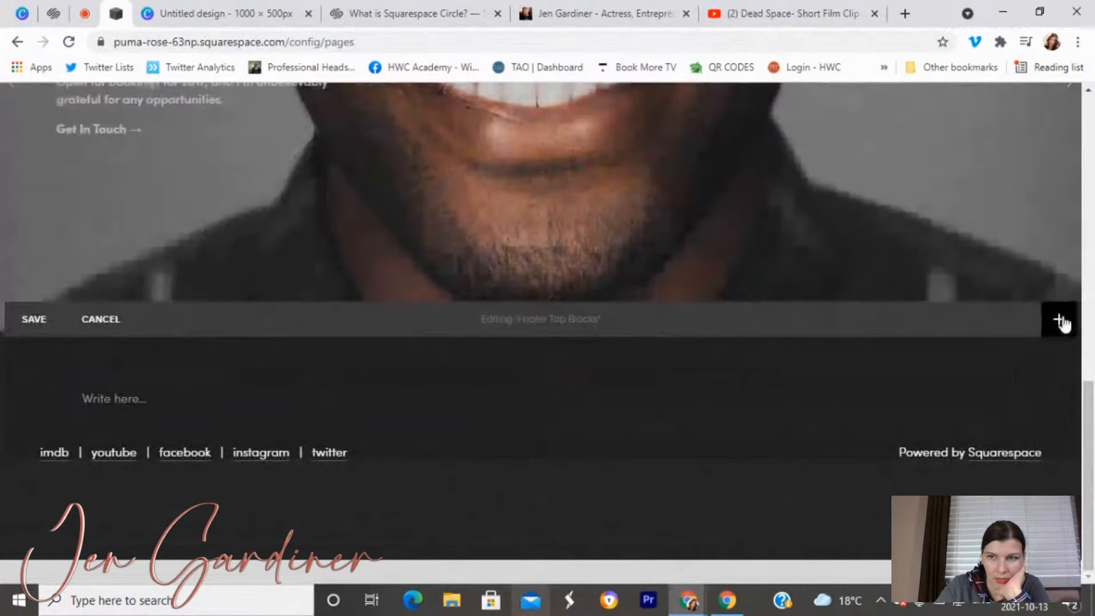
Rework the footer top area's Social Links block, save the footer, and return to the main menu.
left_click(1059, 320)
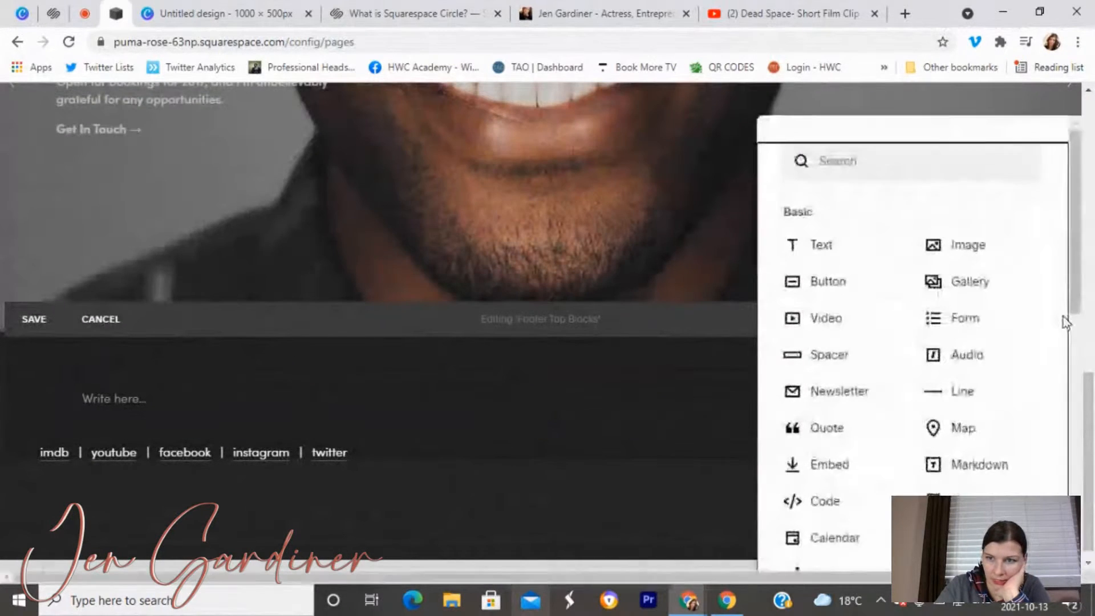
scroll(923, 324, "down", 1)
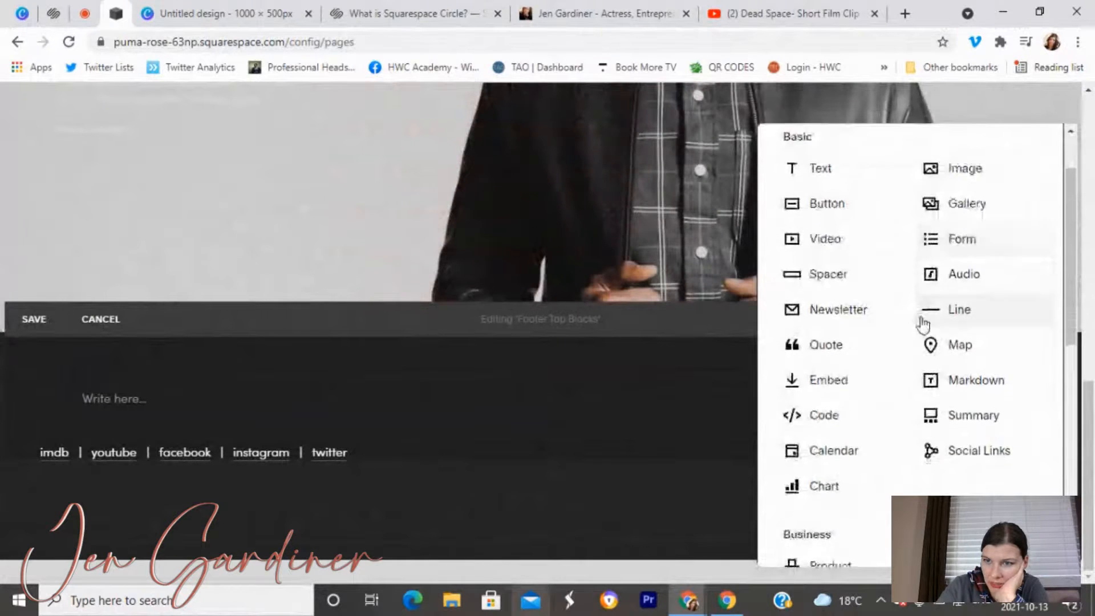
scroll(923, 324, "down", 6)
scroll(925, 351, "down", 2)
scroll(931, 418, "up", 8)
scroll(935, 422, "up", 4)
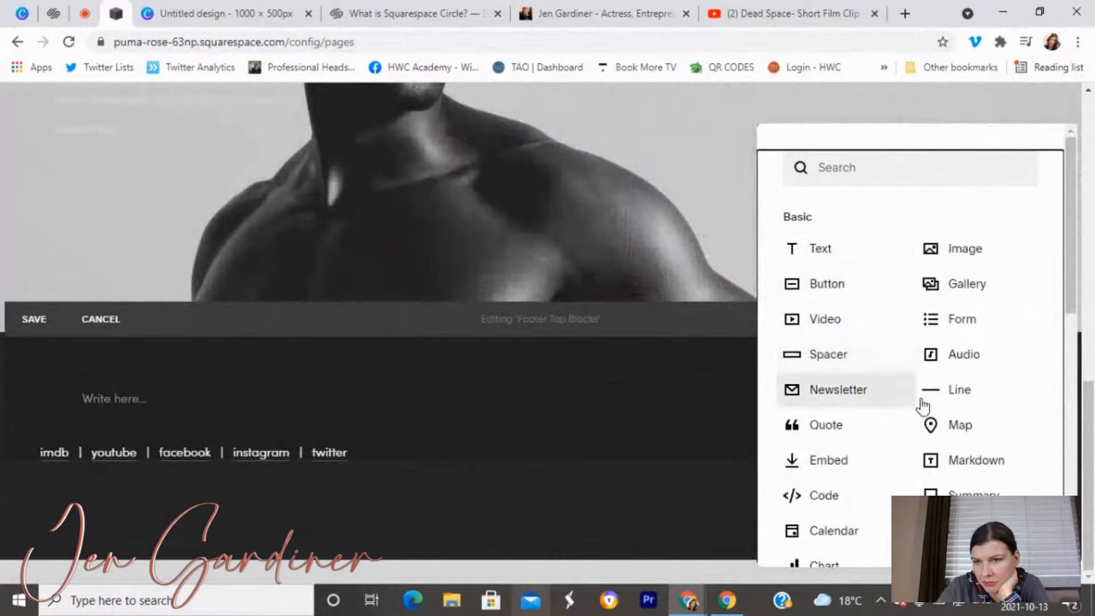
scroll(916, 403, "down", 2)
mouse_move(990, 459)
left_mouse_down()
mouse_move(361, 423)
mouse_move(291, 401)
mouse_move(187, 417)
left_mouse_up()
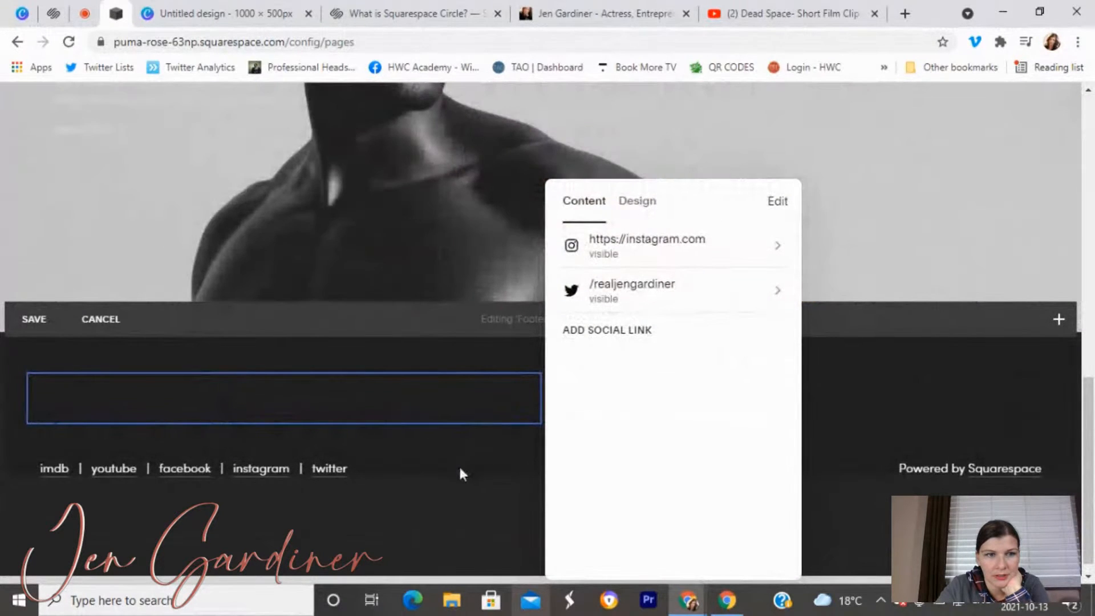
left_click(238, 408)
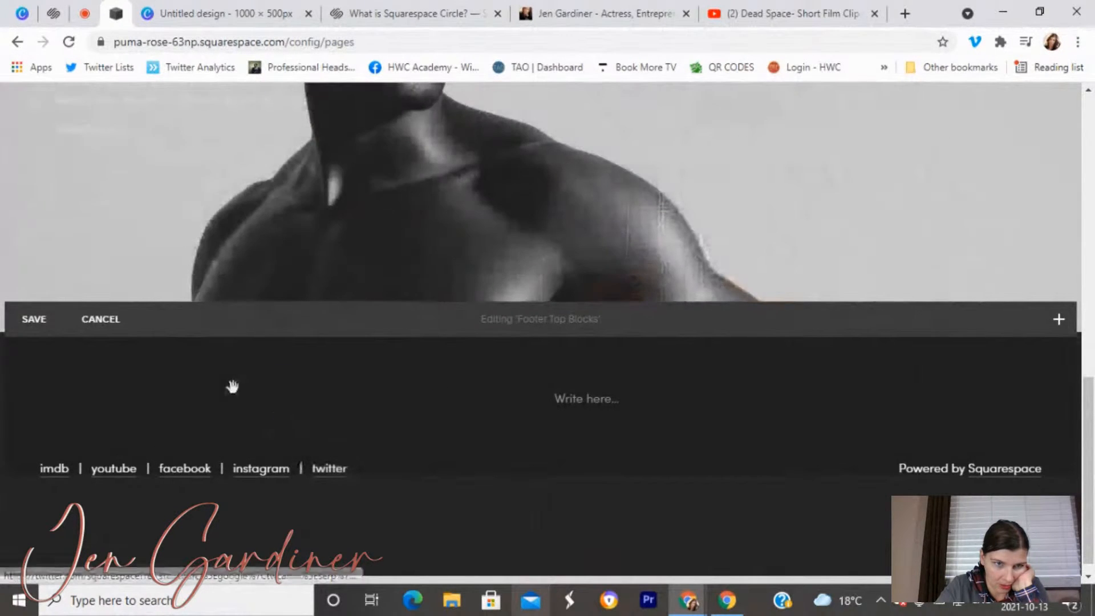
left_click(46, 321)
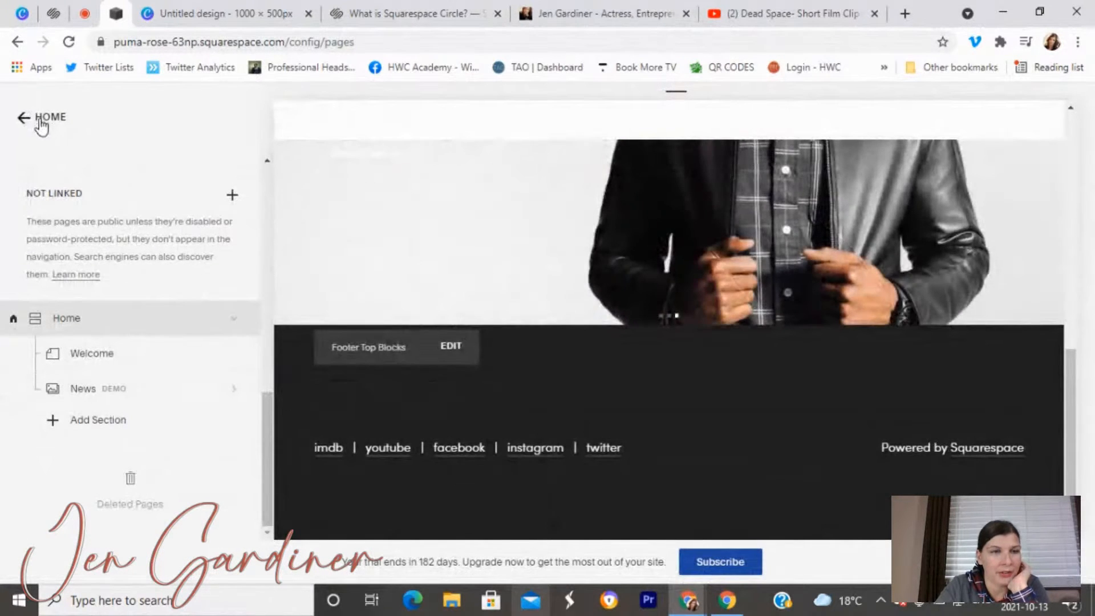
left_click(41, 119)
In Site Styles, set the header Social Position to Bottom Left.
left_click(77, 264)
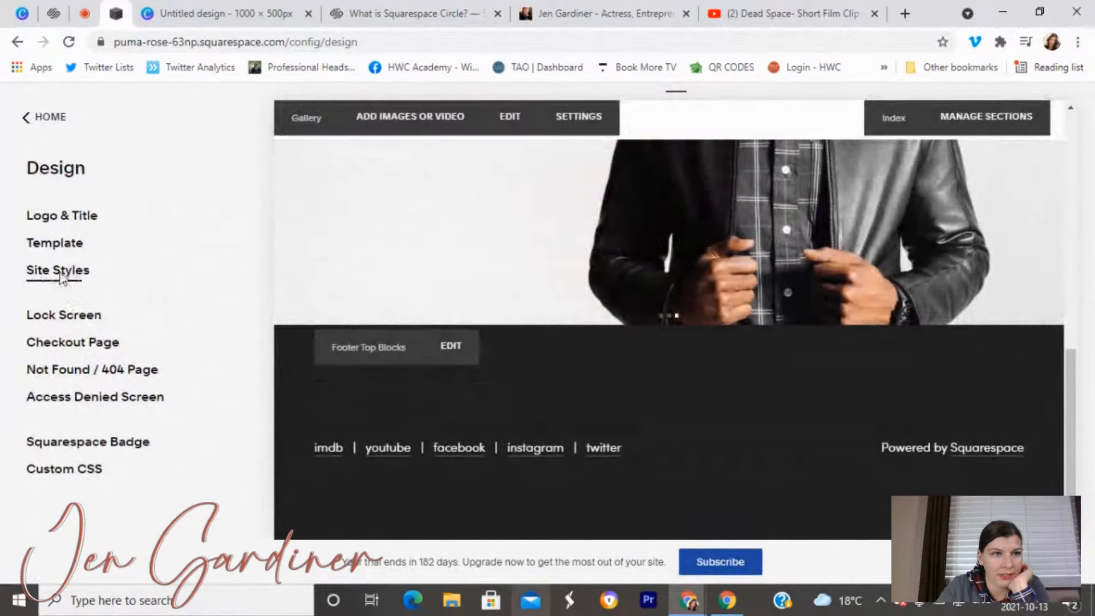
left_click(60, 272)
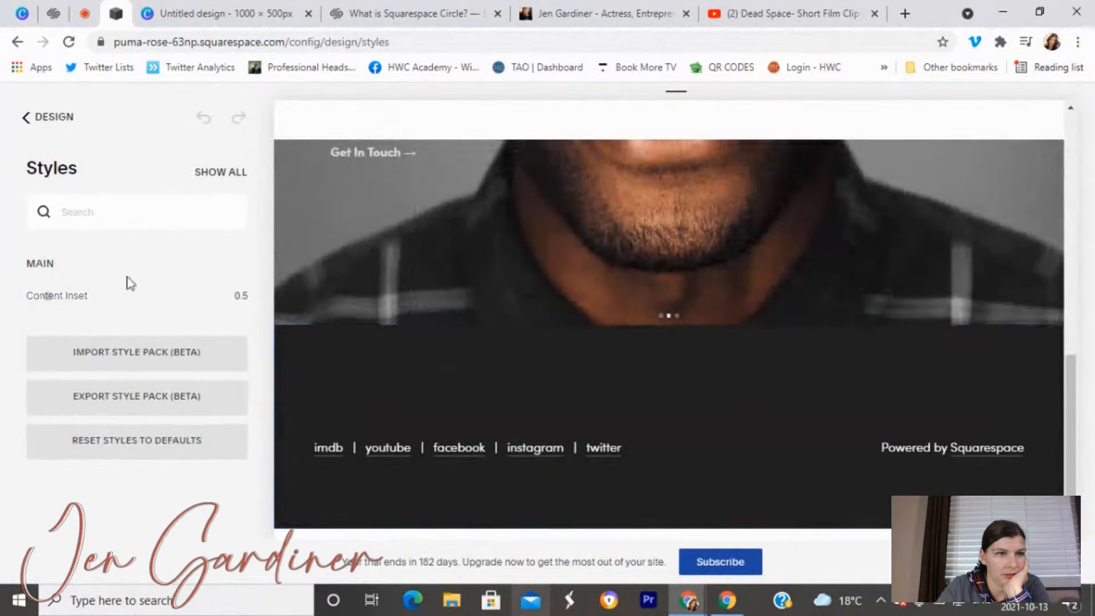
left_click(118, 221)
type("social")
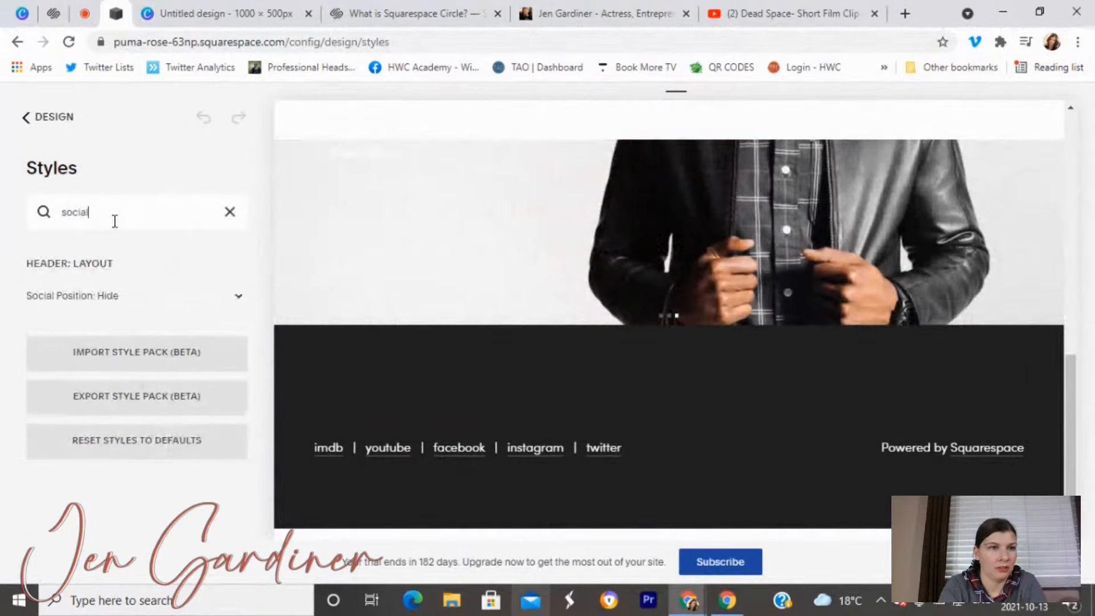
left_click(182, 298)
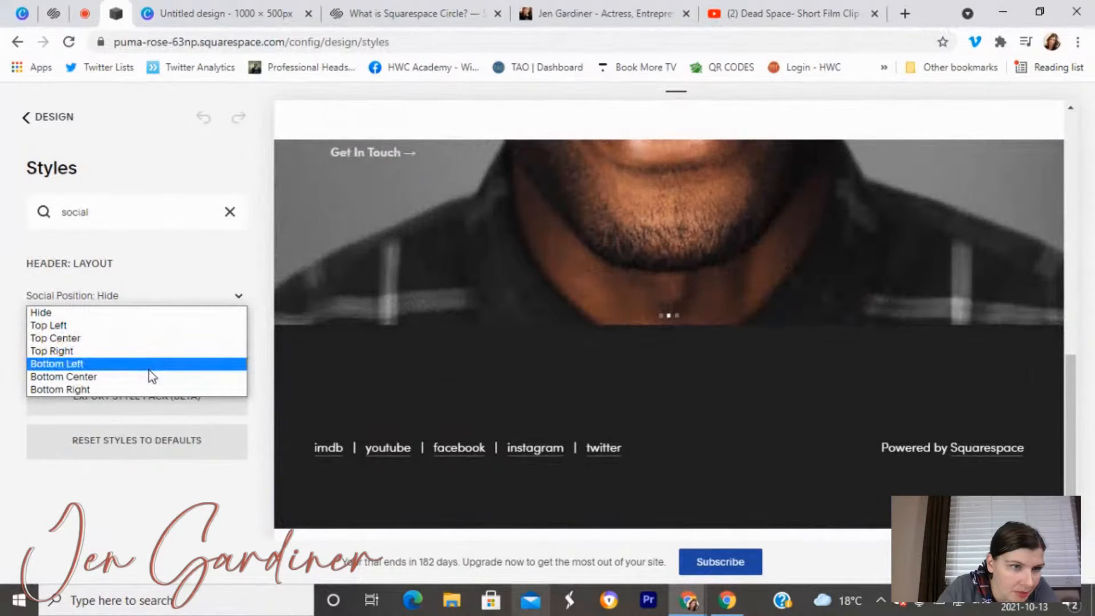
left_click(149, 369)
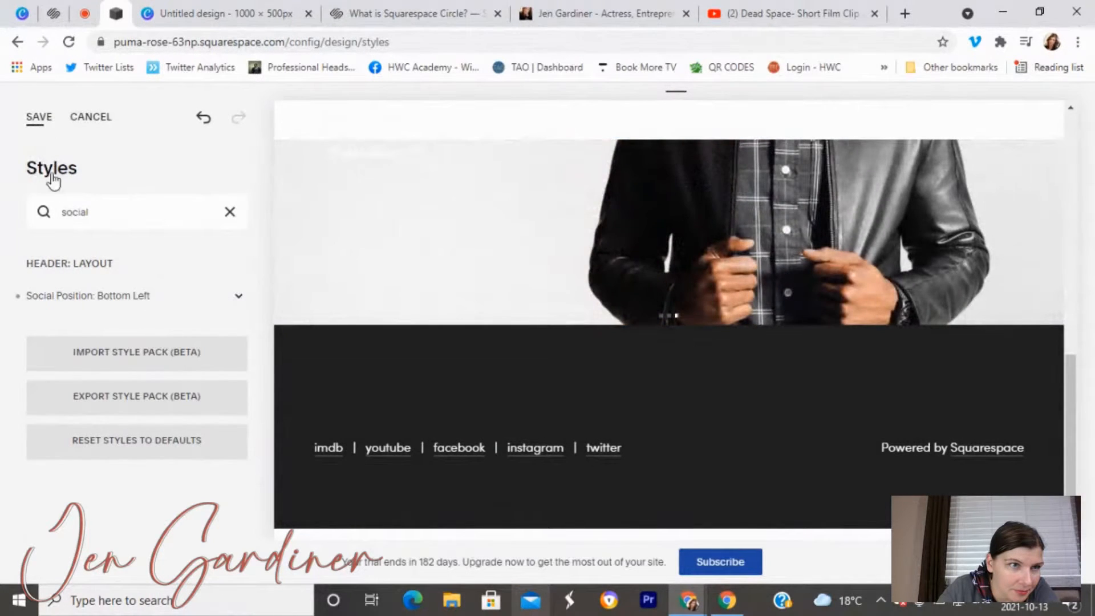
left_click(230, 212)
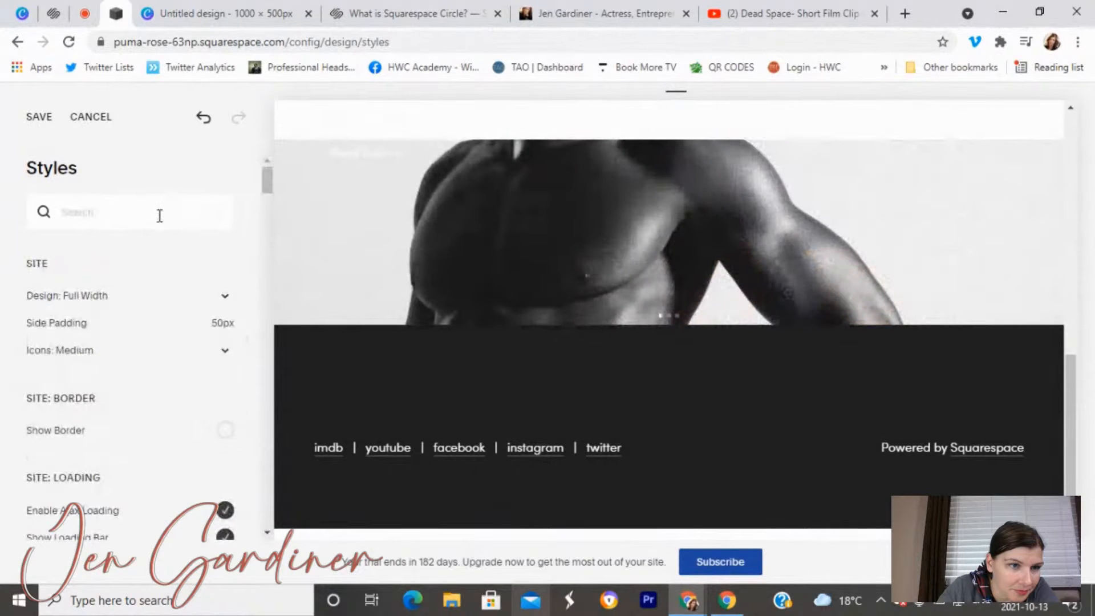
Set the branding Color (Overlay) to near-white hsl(0, 0%, 98%) and save the styles.
left_click(159, 216)
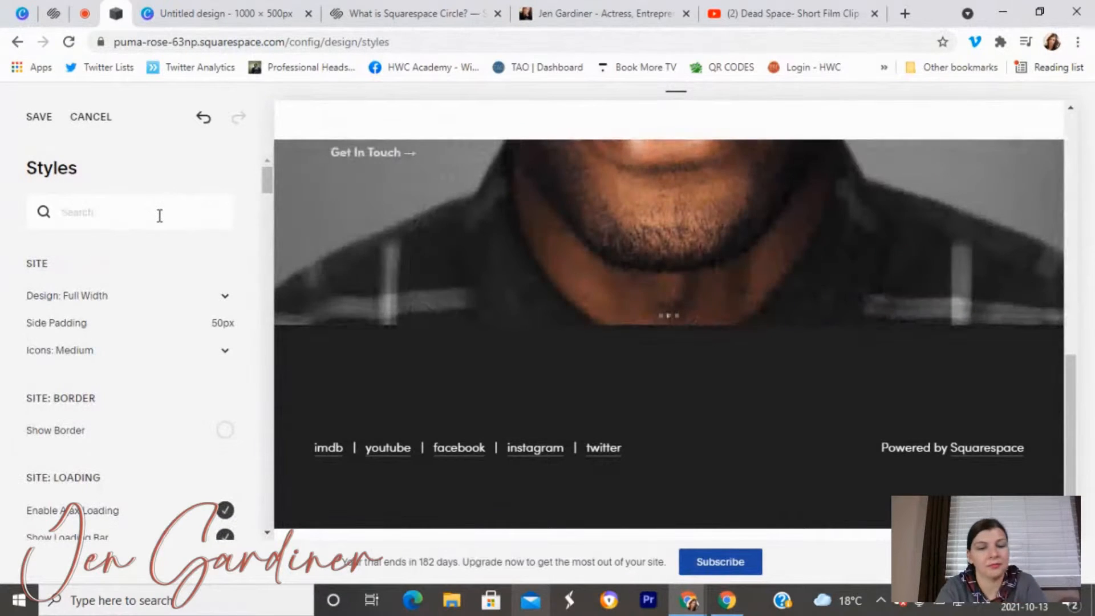
type("branding")
left_click(223, 403)
left_click(39, 312)
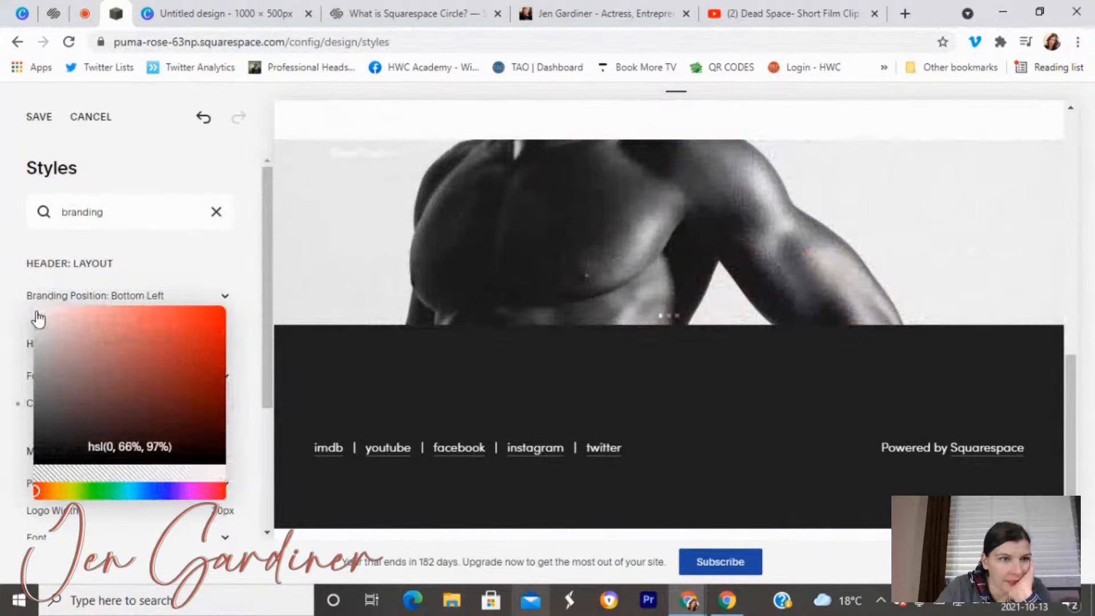
left_click_drag(38, 317, 29, 308)
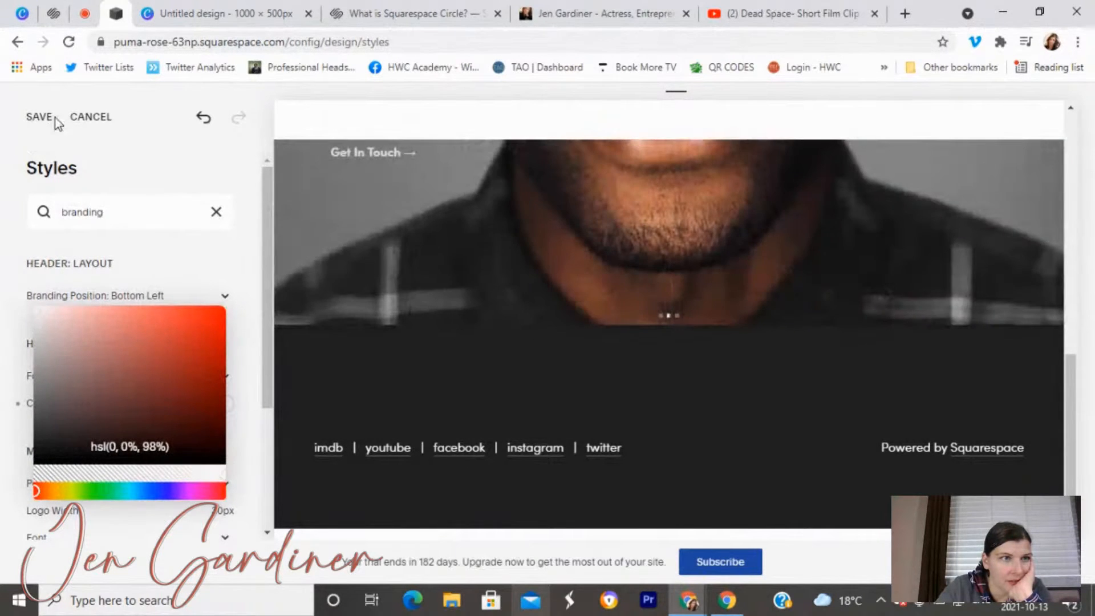
left_click(44, 119)
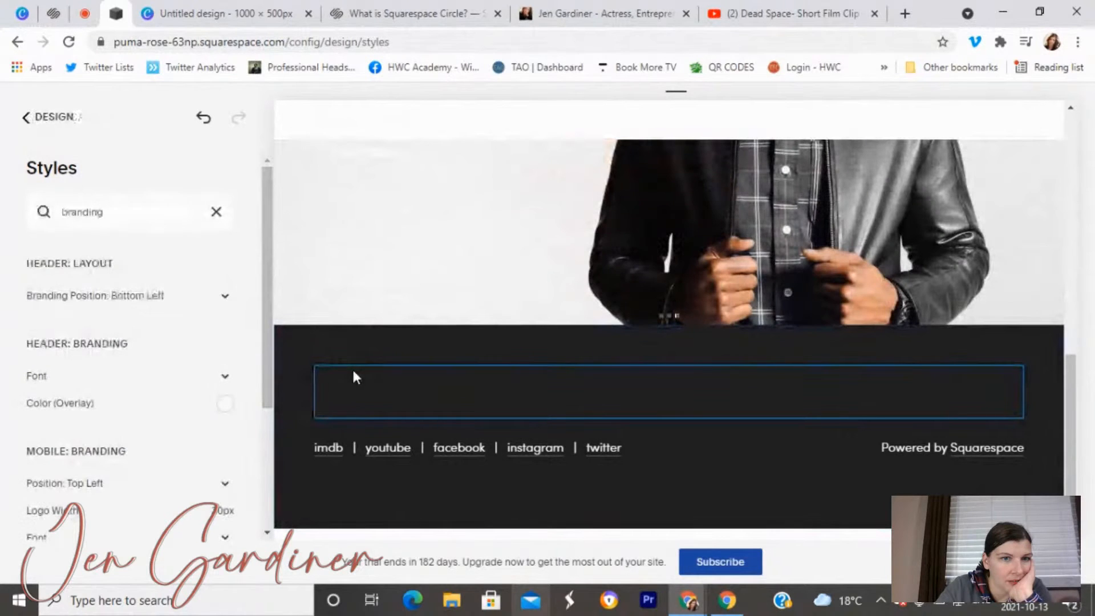
left_click(31, 121)
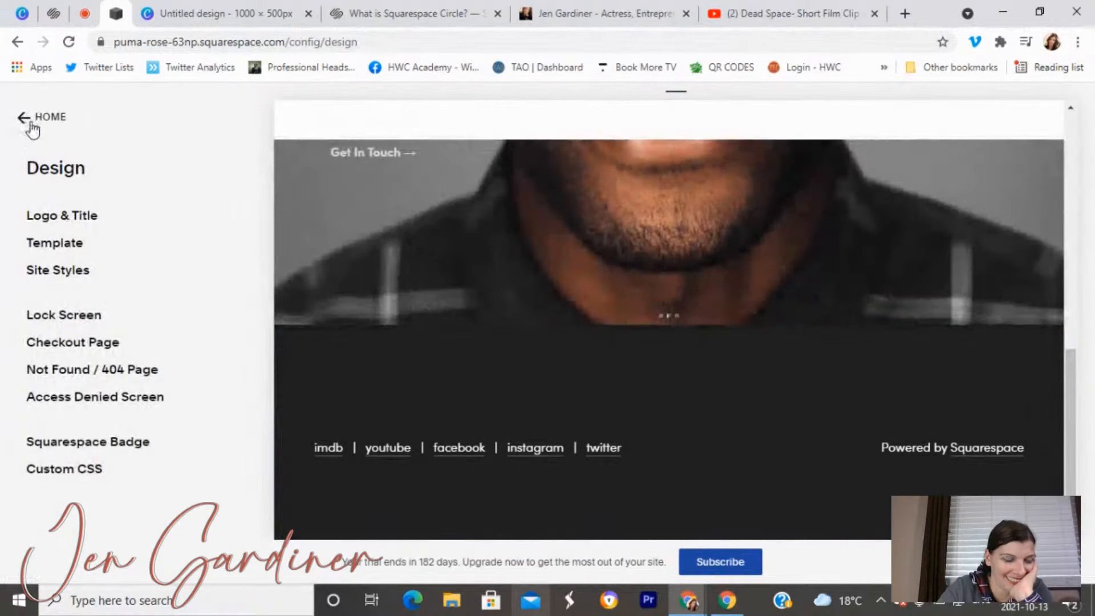
left_click(21, 117)
Set the footer Social Links block's icon colour to Light (white).
left_click(73, 231)
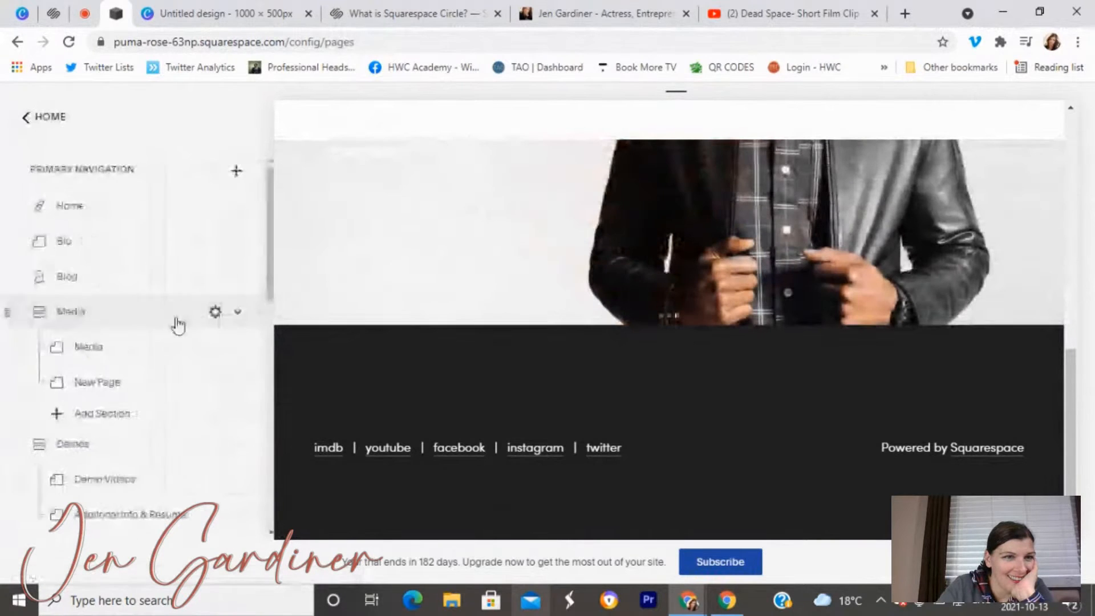
scroll(122, 396, "down", 15)
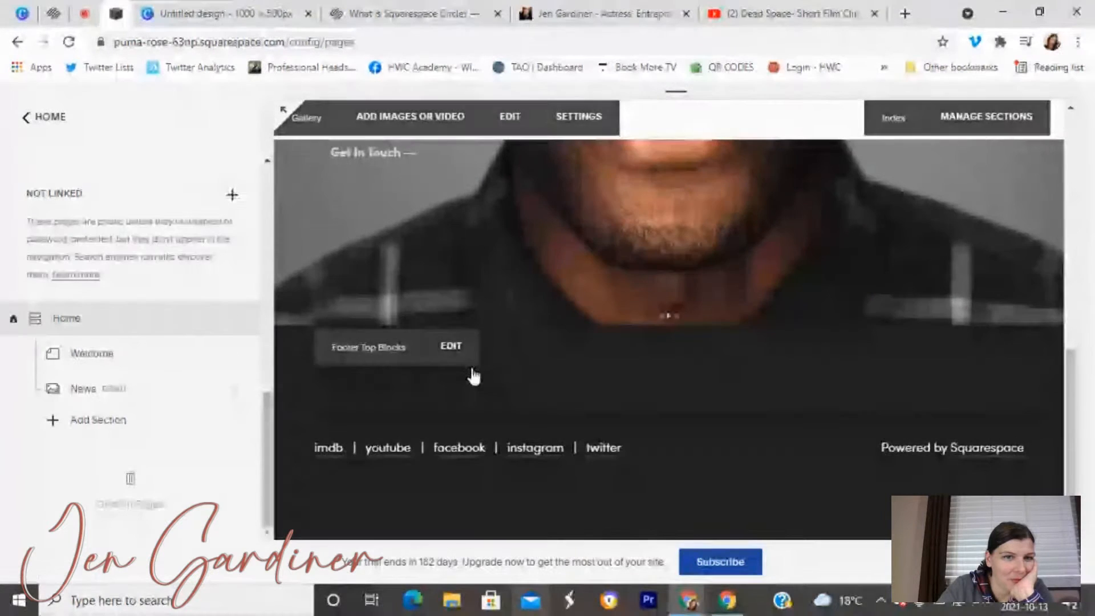
left_click(458, 353)
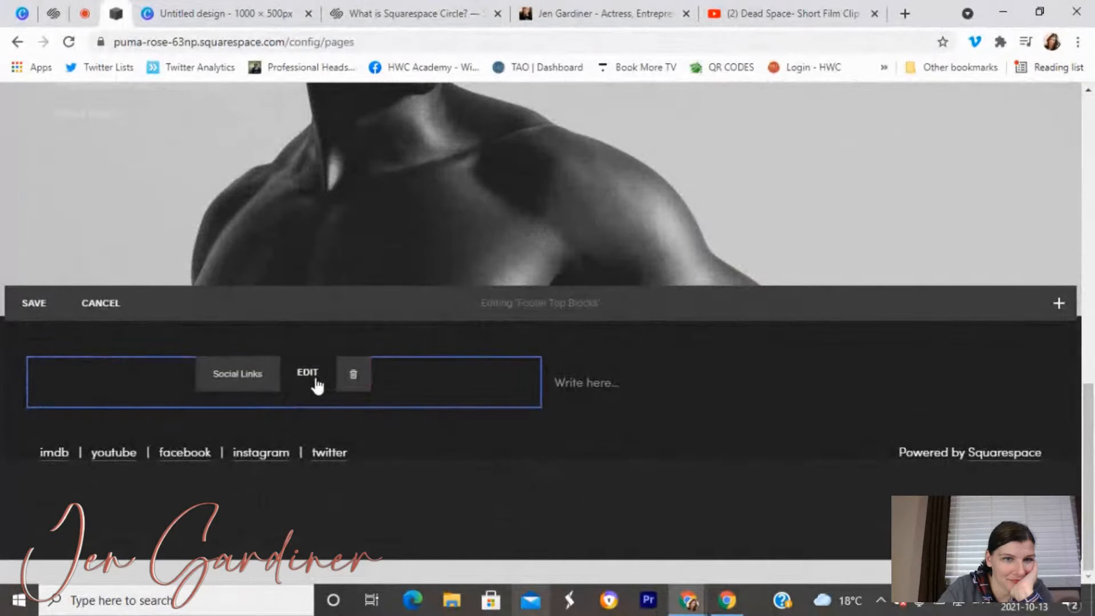
left_click(310, 373)
left_click(647, 205)
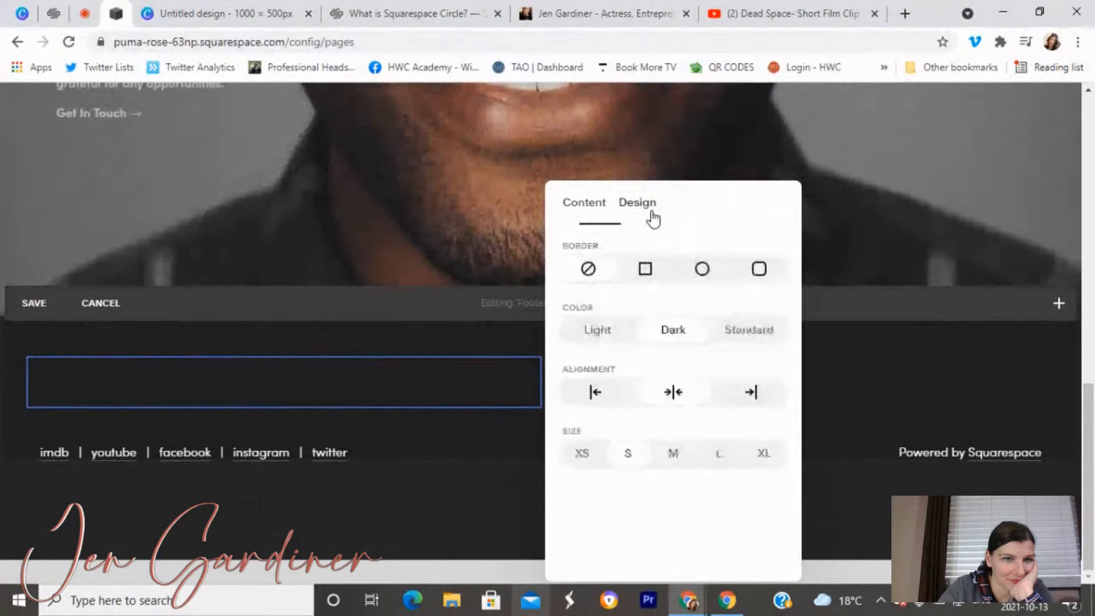
left_click(607, 331)
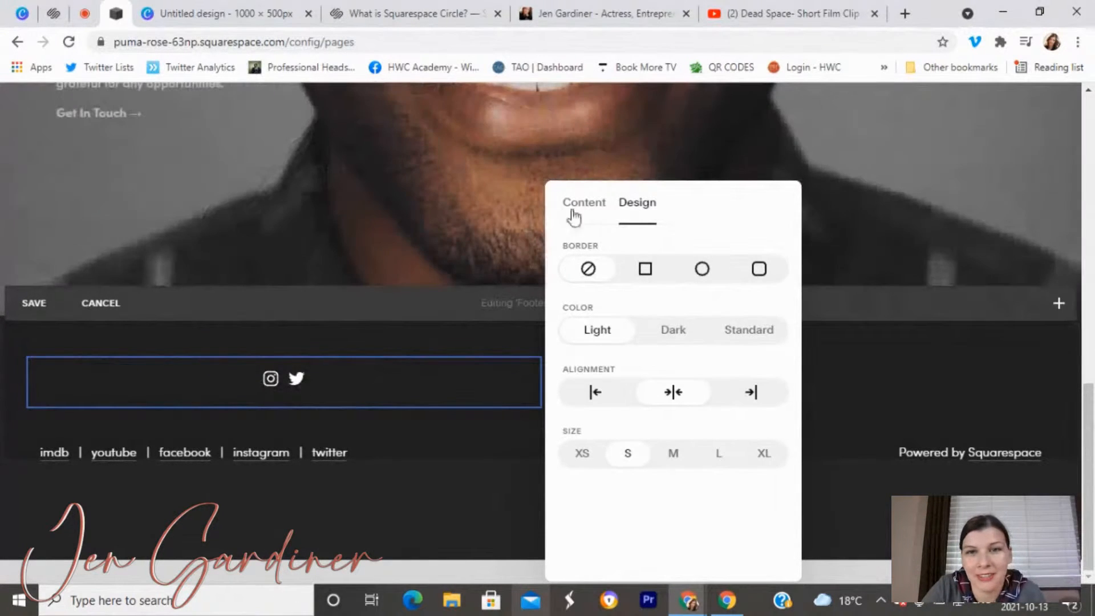
left_click(577, 215)
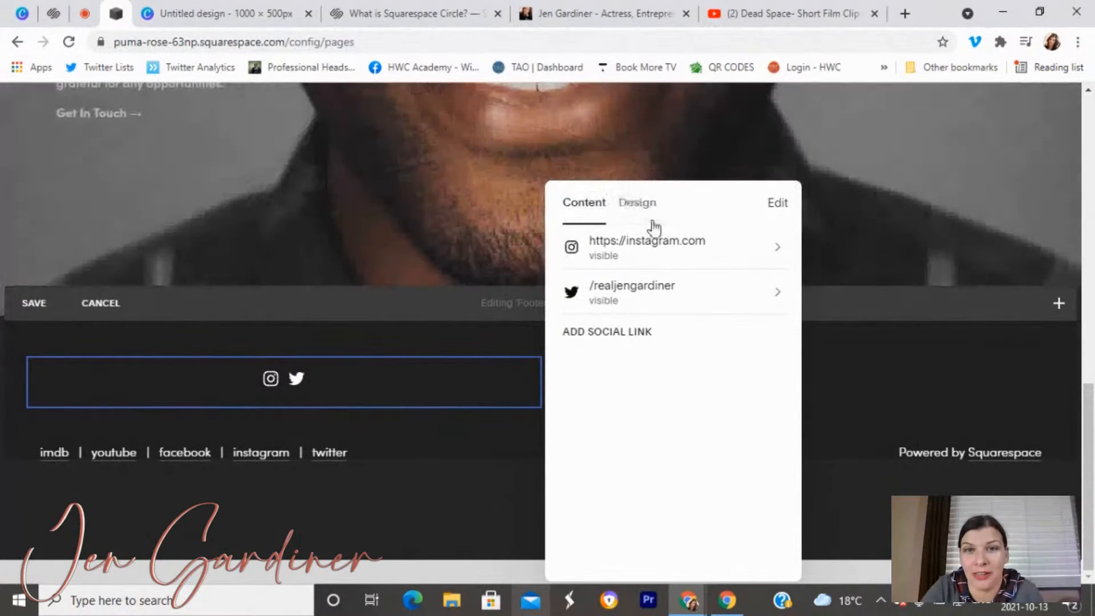
left_click(644, 203)
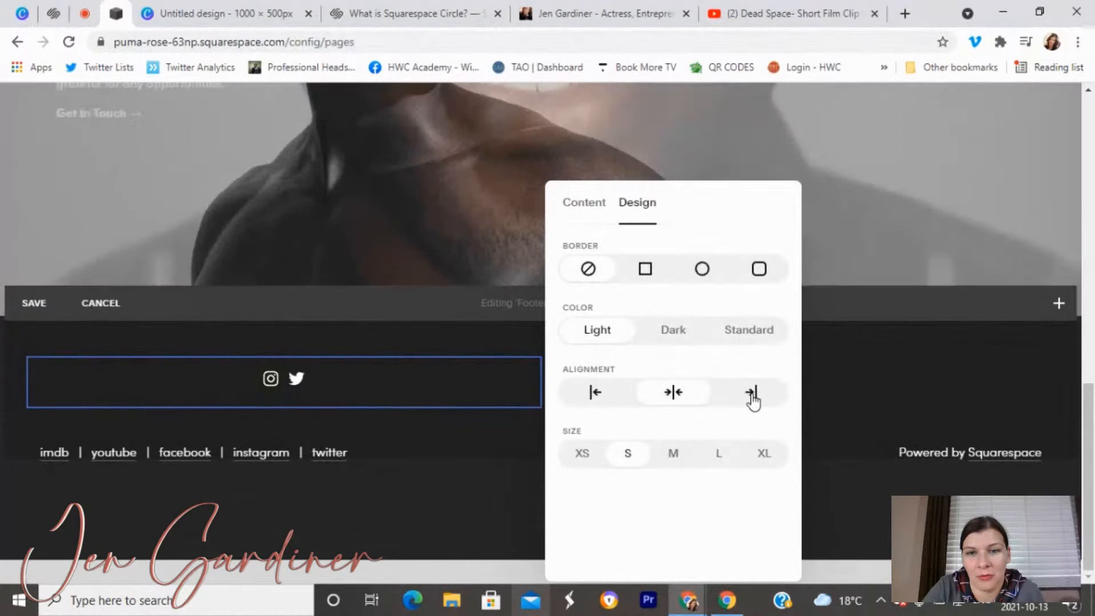
Left-align the footer social icons, make them extra large, and save the footer.
left_click(594, 402)
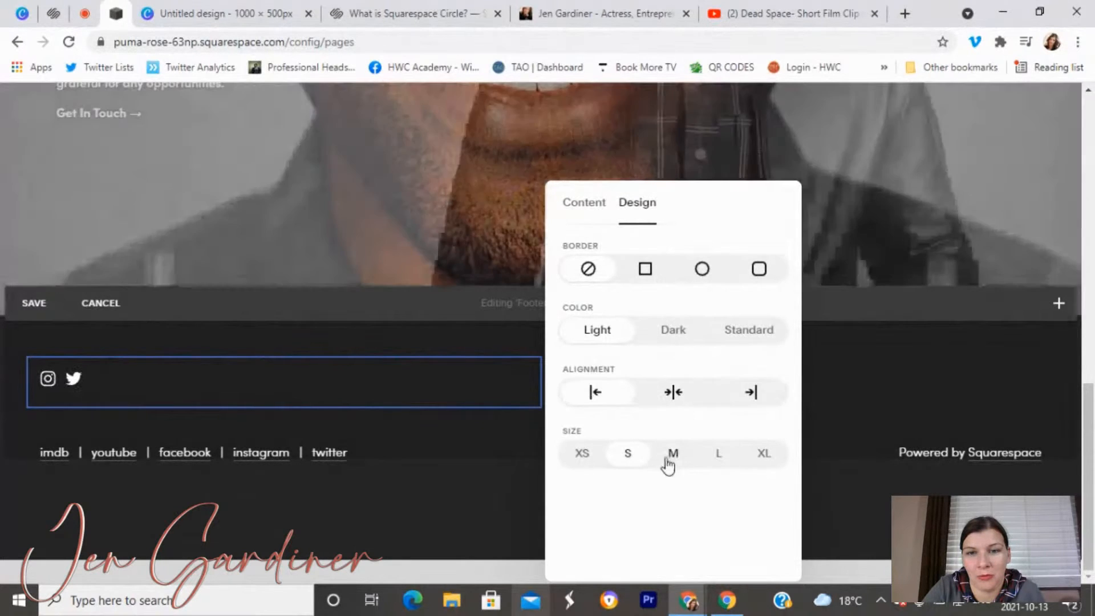
left_click(680, 463)
left_click(716, 459)
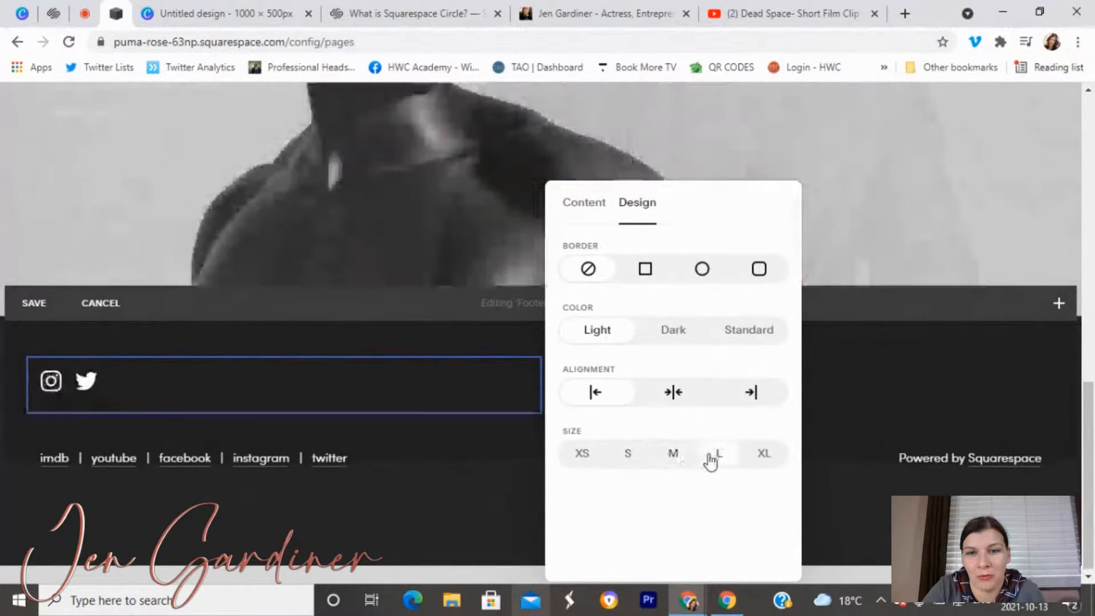
left_click(773, 462)
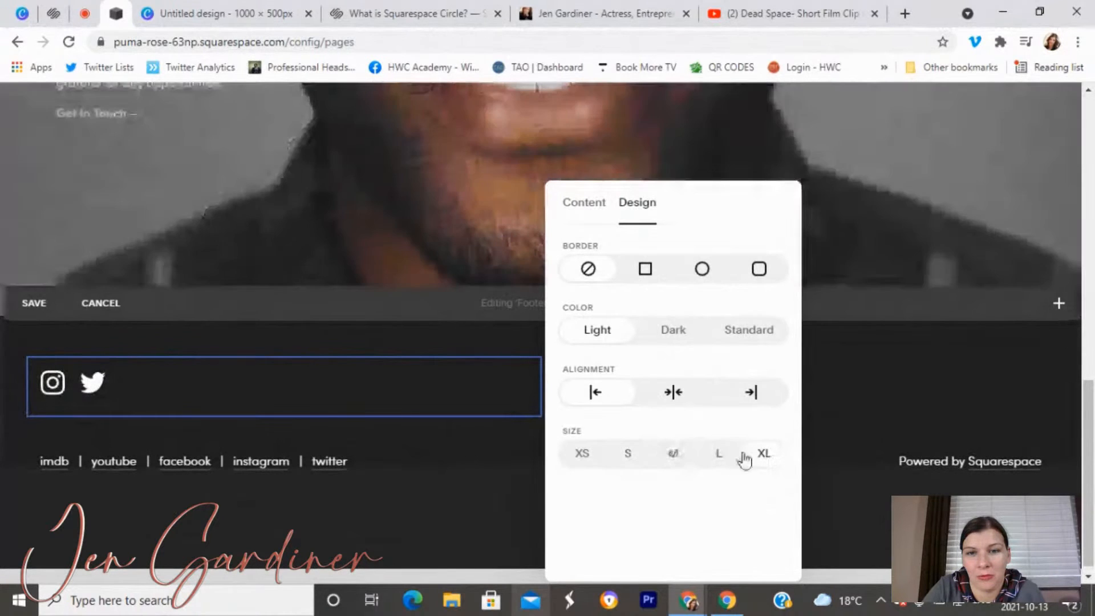
left_click(30, 307)
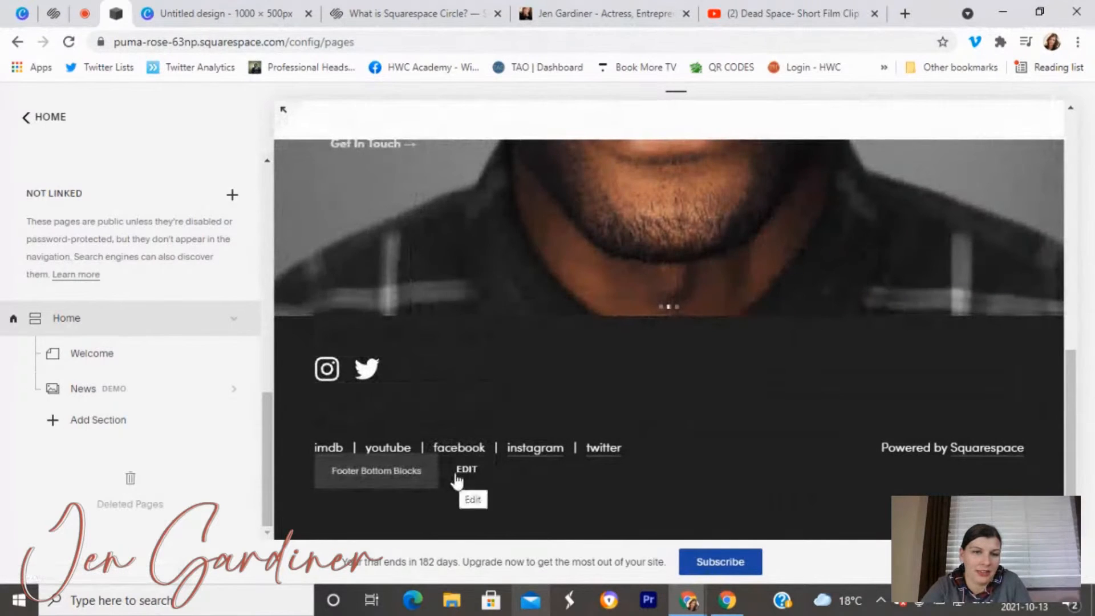
Delete the links line from the footer's middle blocks text.
left_click(456, 411)
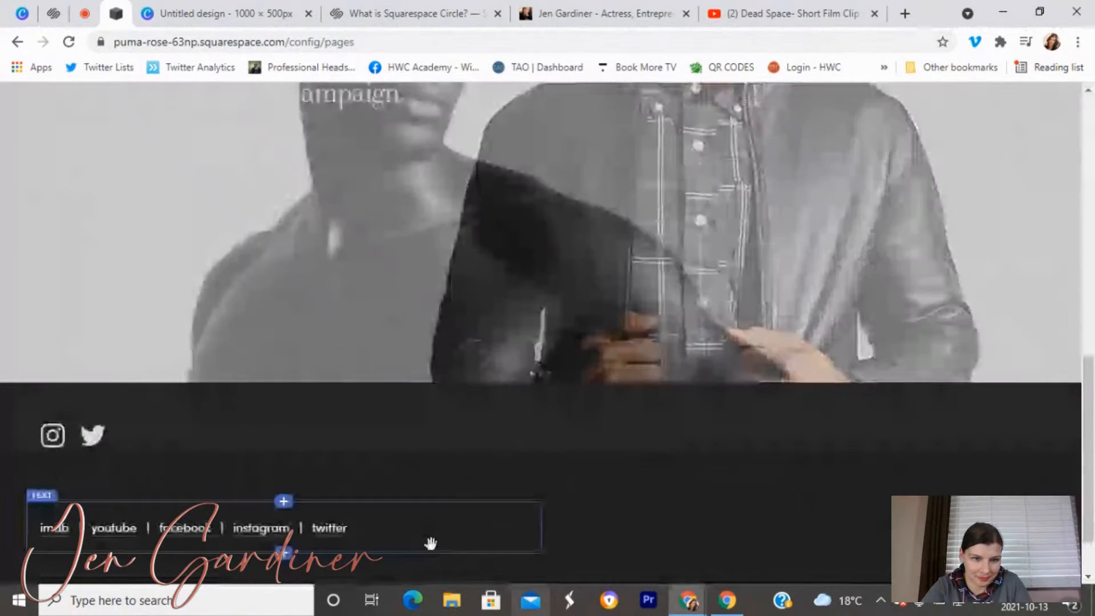
left_click(421, 533)
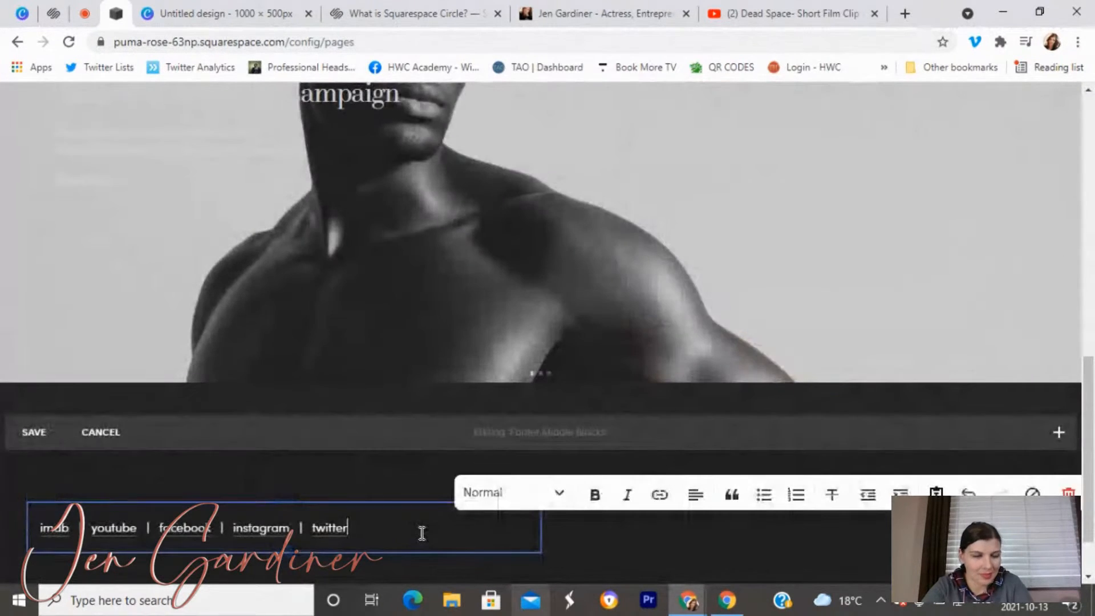
key("ctrl+a")
key("BackSpace")
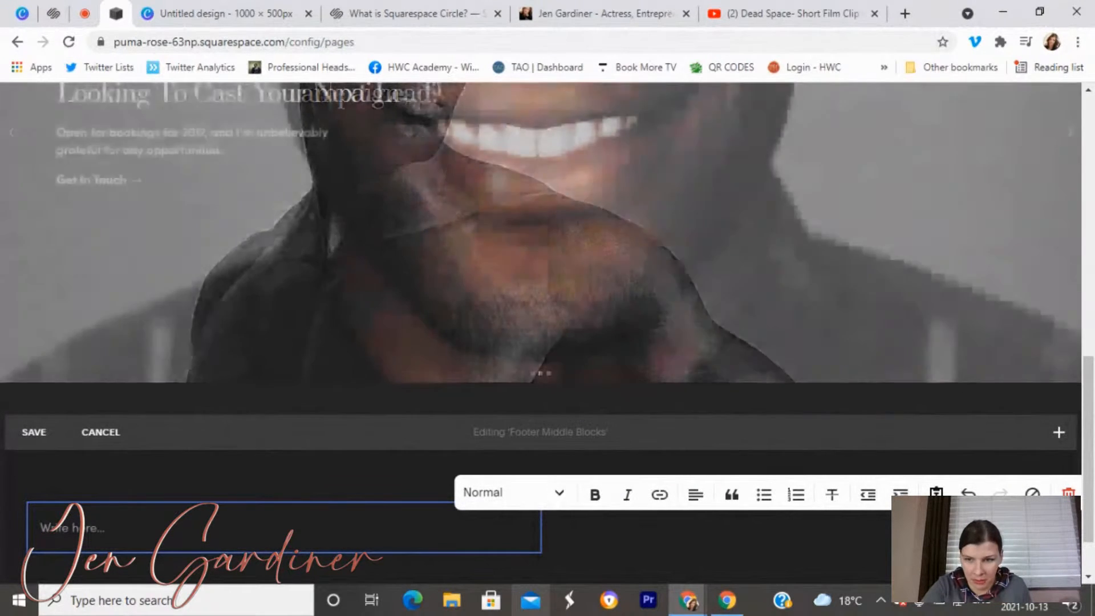
Write a copyright line with the owner's name and 2021 in the left footer text block, then save.
left_click(969, 528)
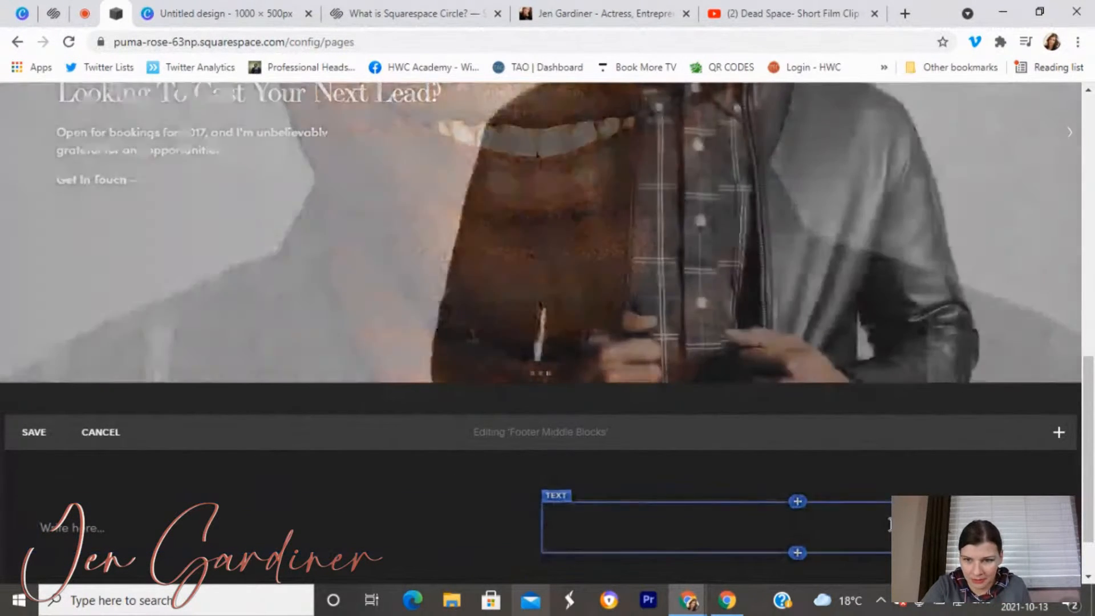
left_click(890, 525)
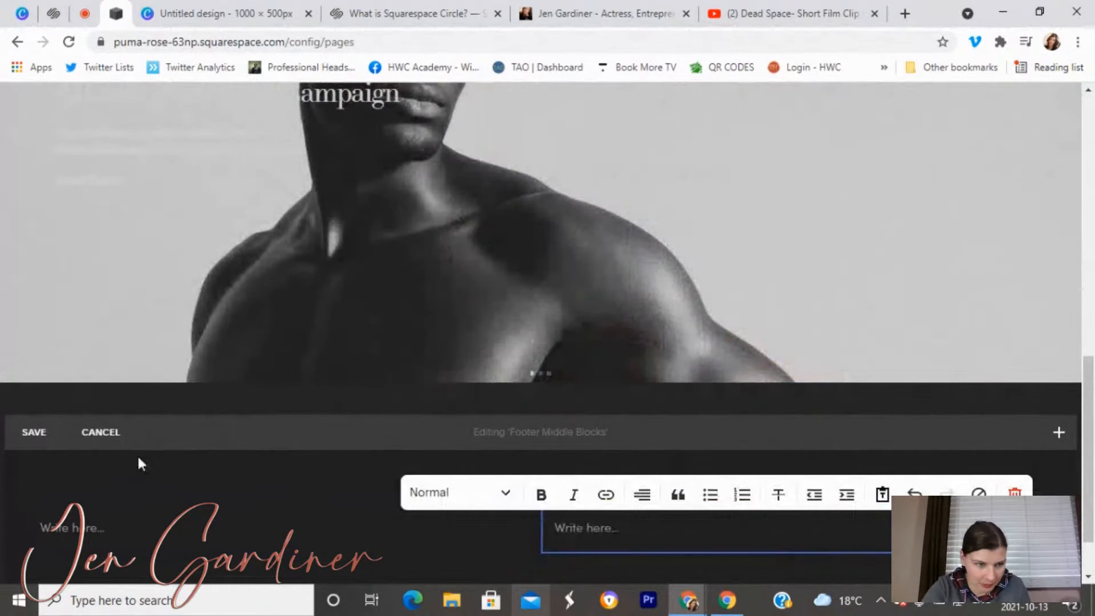
left_click(105, 529)
left_click(104, 529)
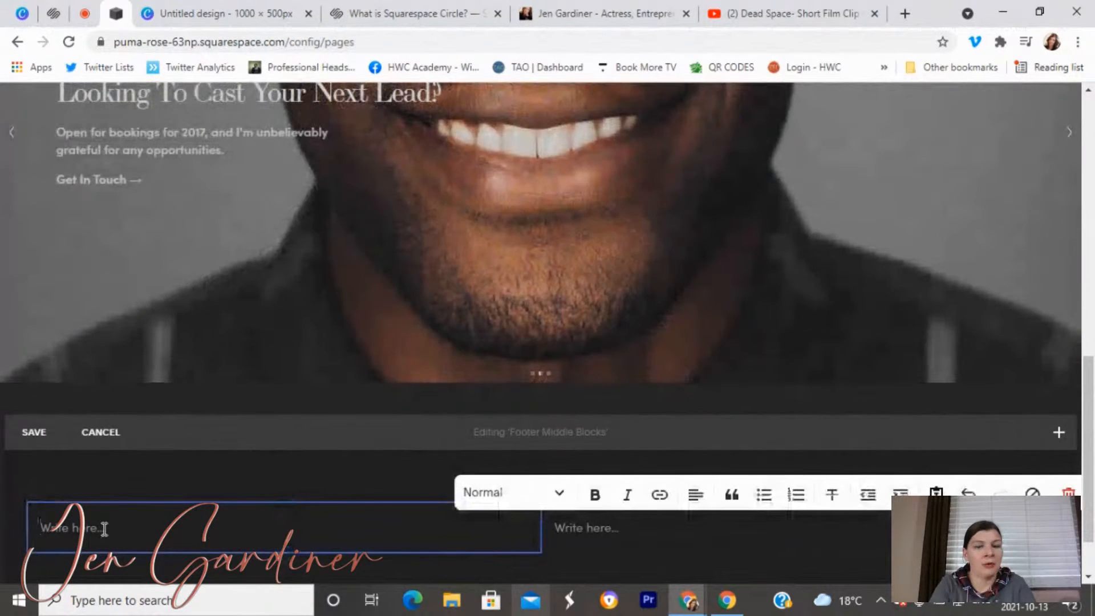
type("Copyright")
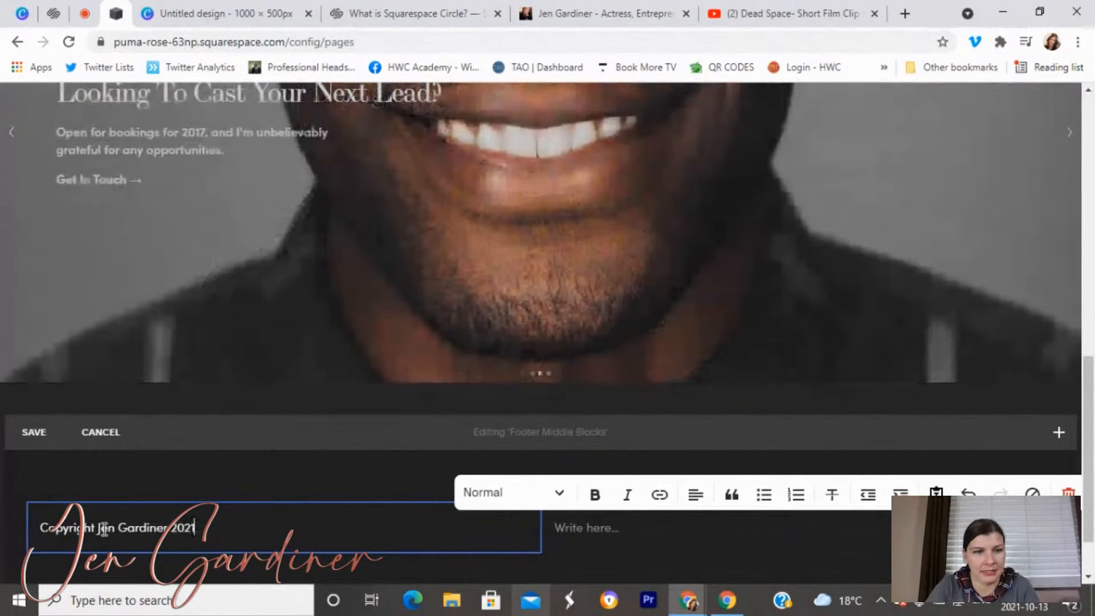
type("1")
left_click(33, 432)
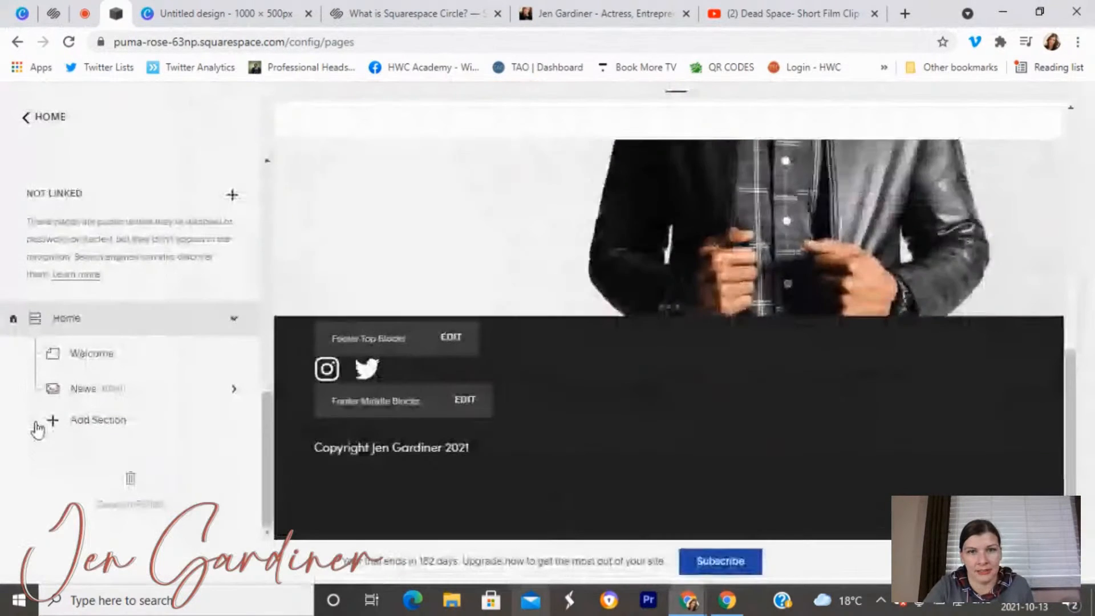
scroll(63, 450, "up", 2)
scroll(350, 371, "up", 2)
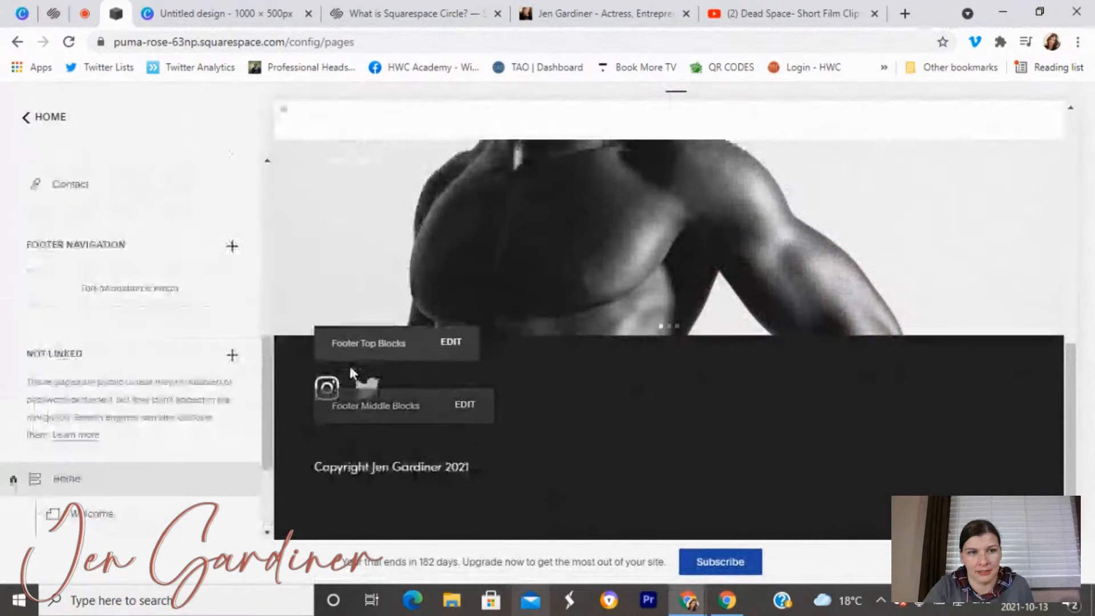
scroll(340, 397, "up", 3)
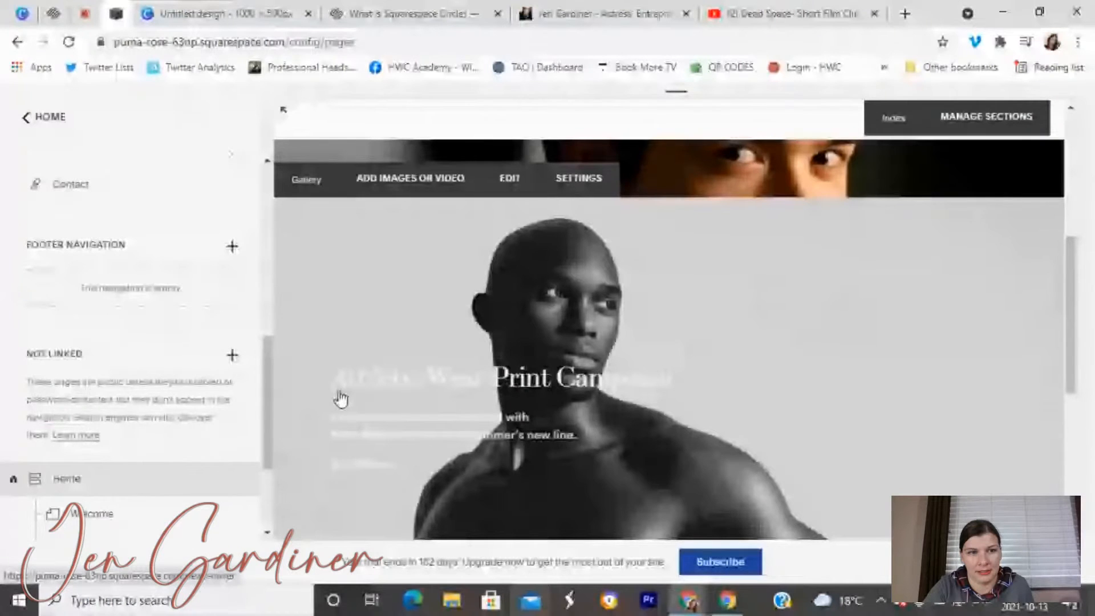
scroll(340, 398, "down", 2)
scroll(113, 388, "down", 3)
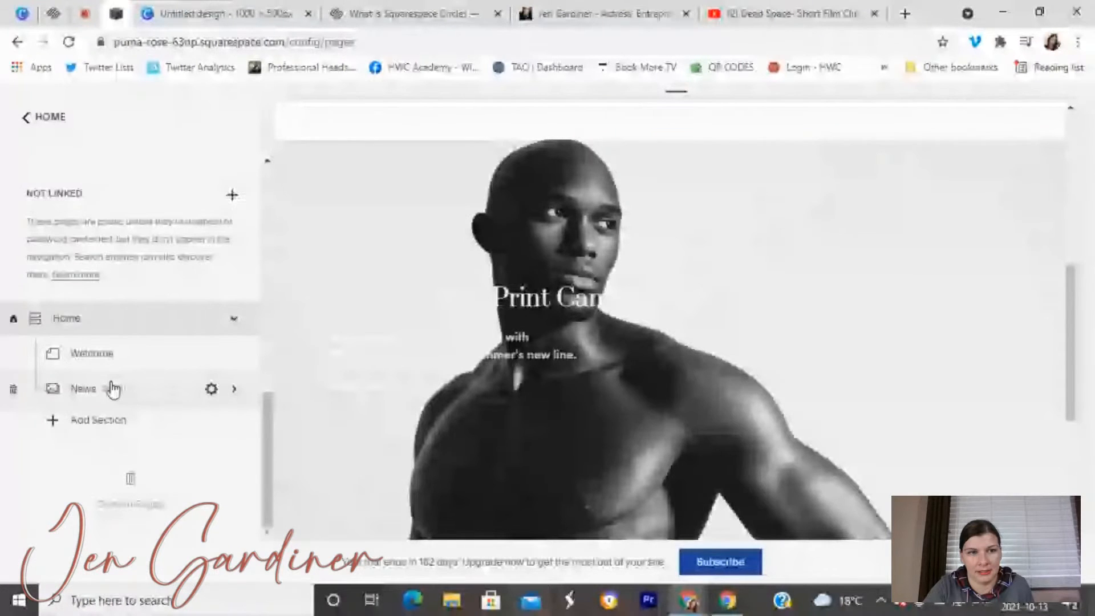
left_click(113, 388)
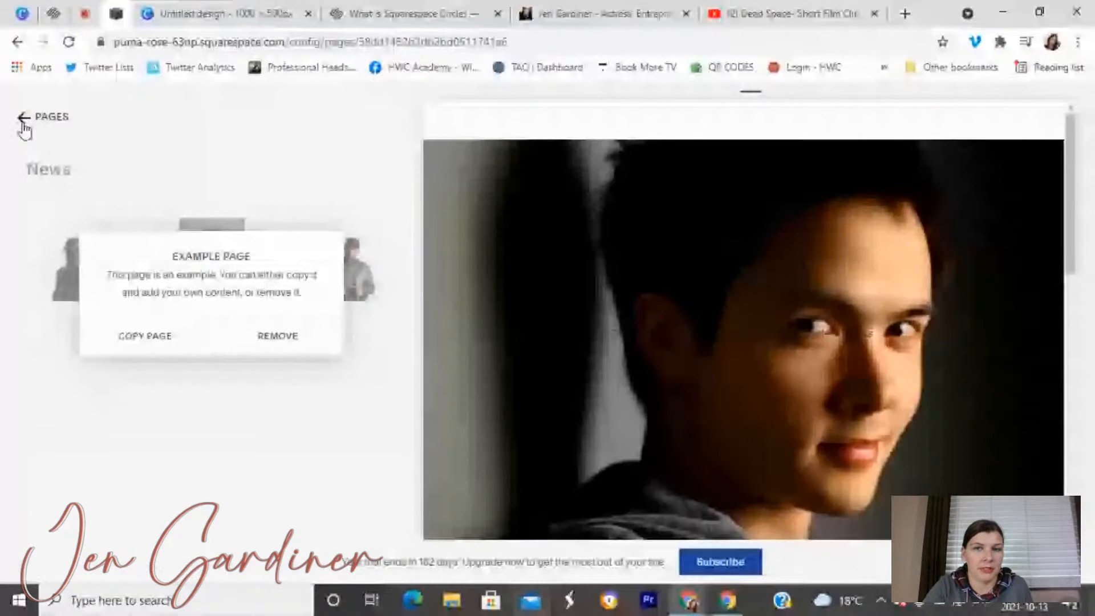
left_click(24, 120)
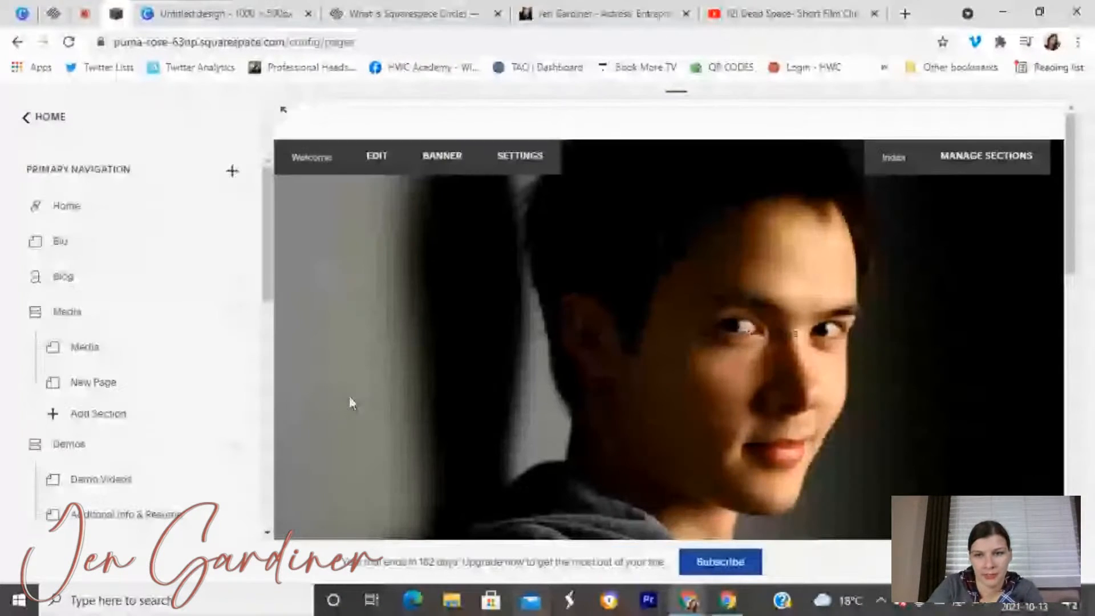
scroll(350, 402, "down", 10)
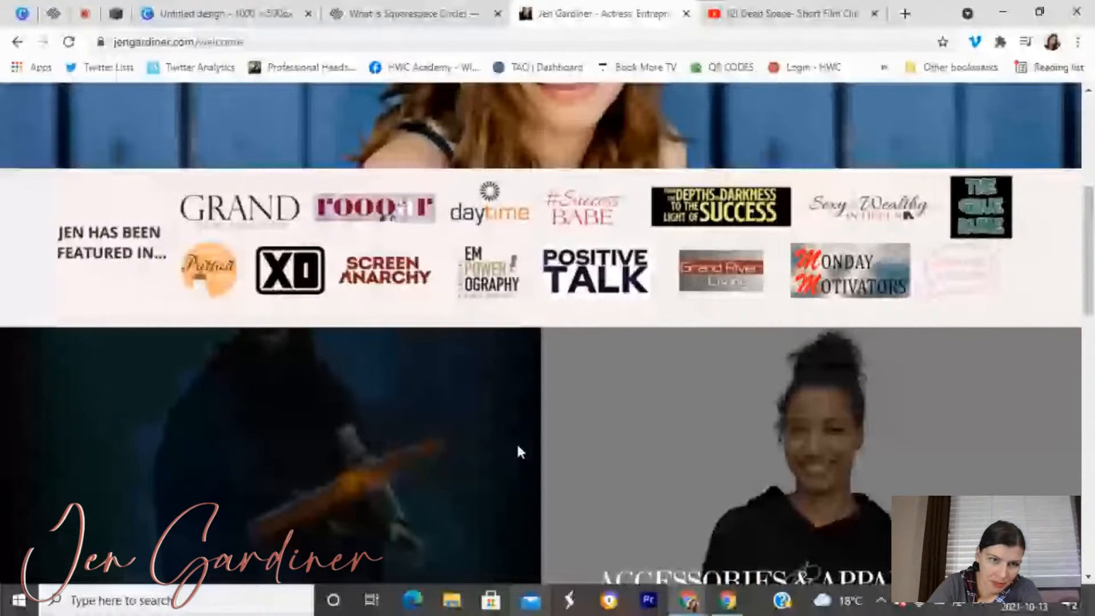
Scroll the live reference site, glance at the editor, then return to the reference site's top.
scroll(518, 450, "down", 5)
scroll(279, 371, "up", 8)
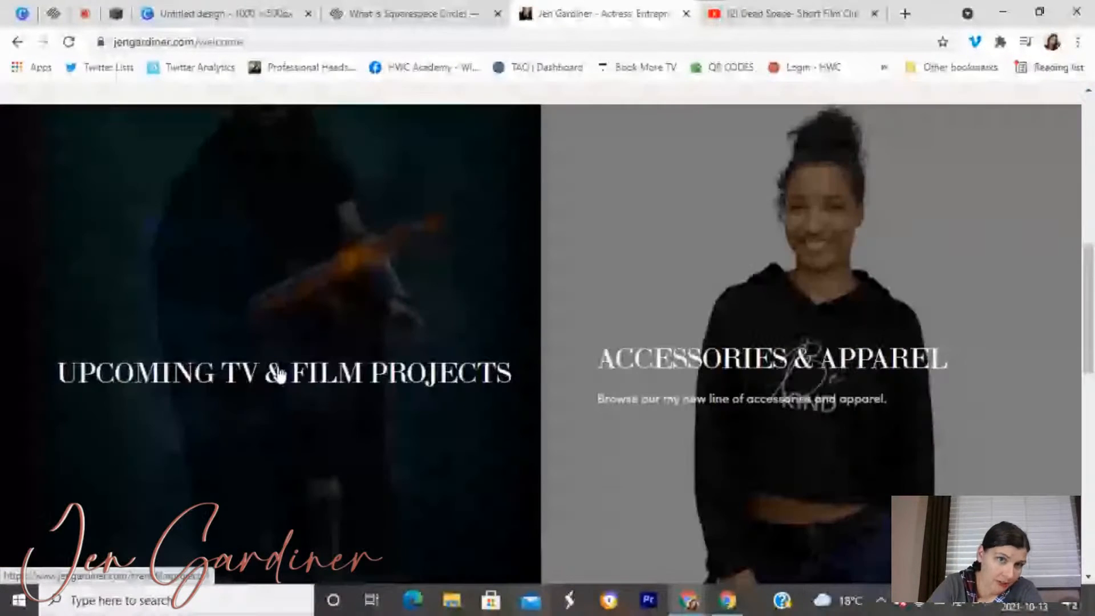
scroll(280, 374, "down", 2)
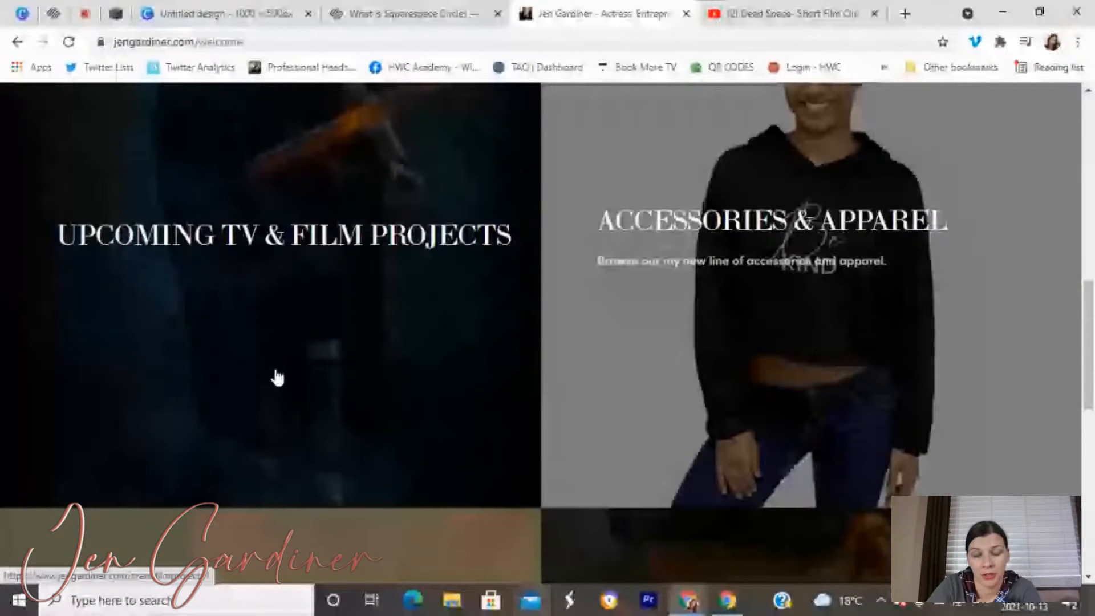
scroll(277, 378, "up", 6)
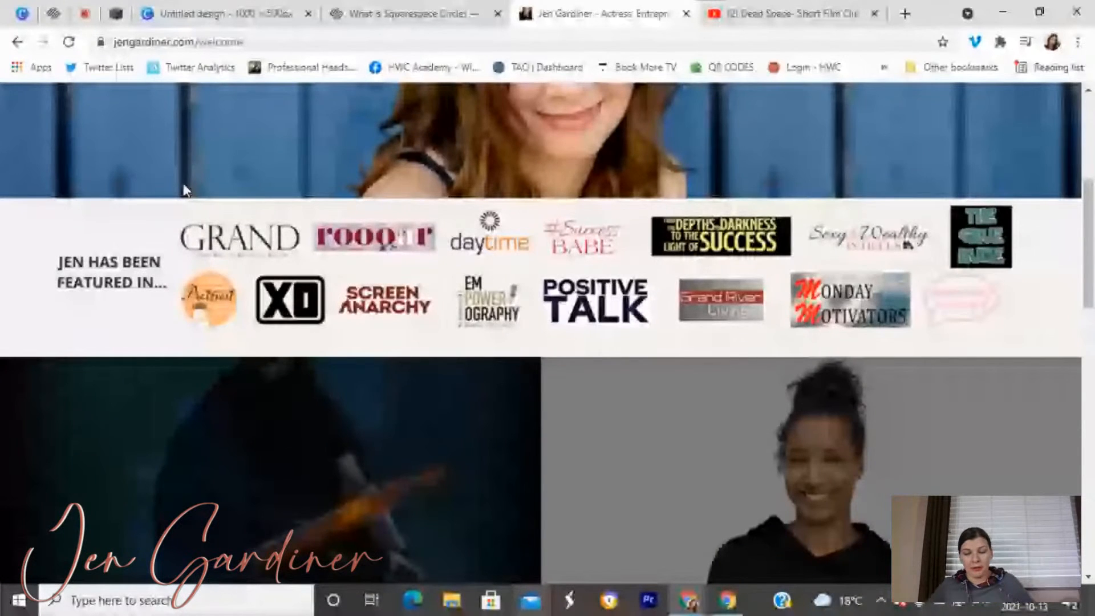
left_click(117, 15)
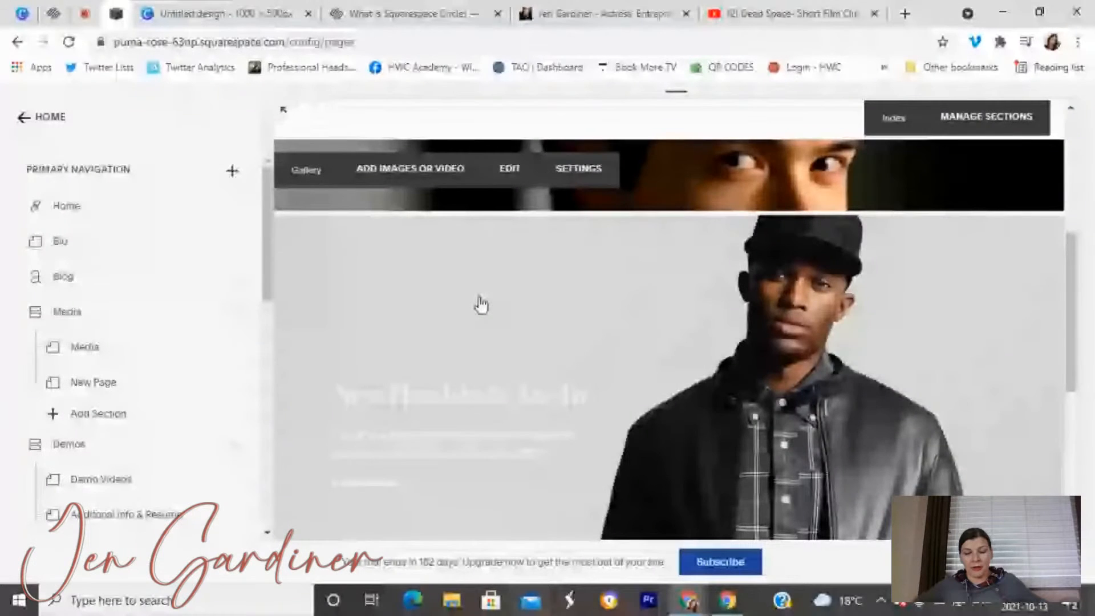
scroll(146, 350, "down", 3)
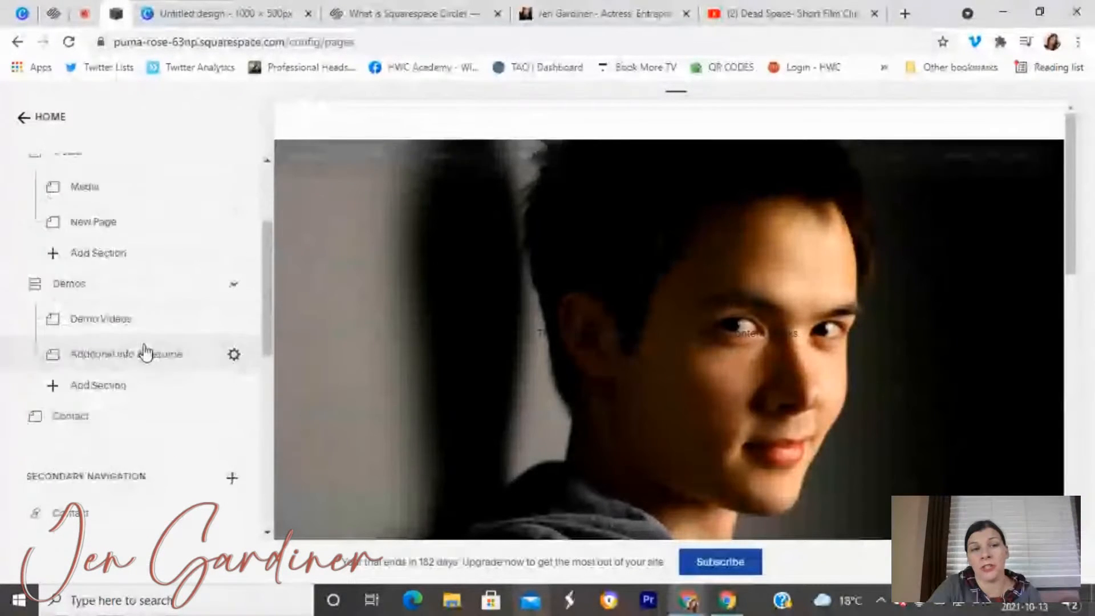
scroll(145, 351, "down", 7)
scroll(207, 254, "up", 5)
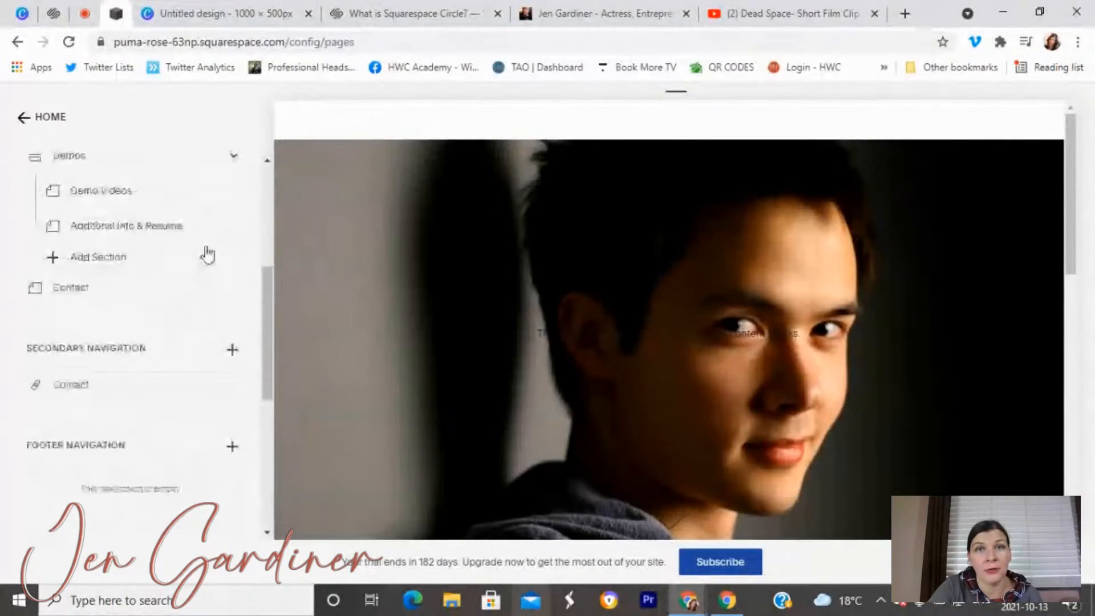
scroll(199, 256, "up", 5)
left_click(604, 13)
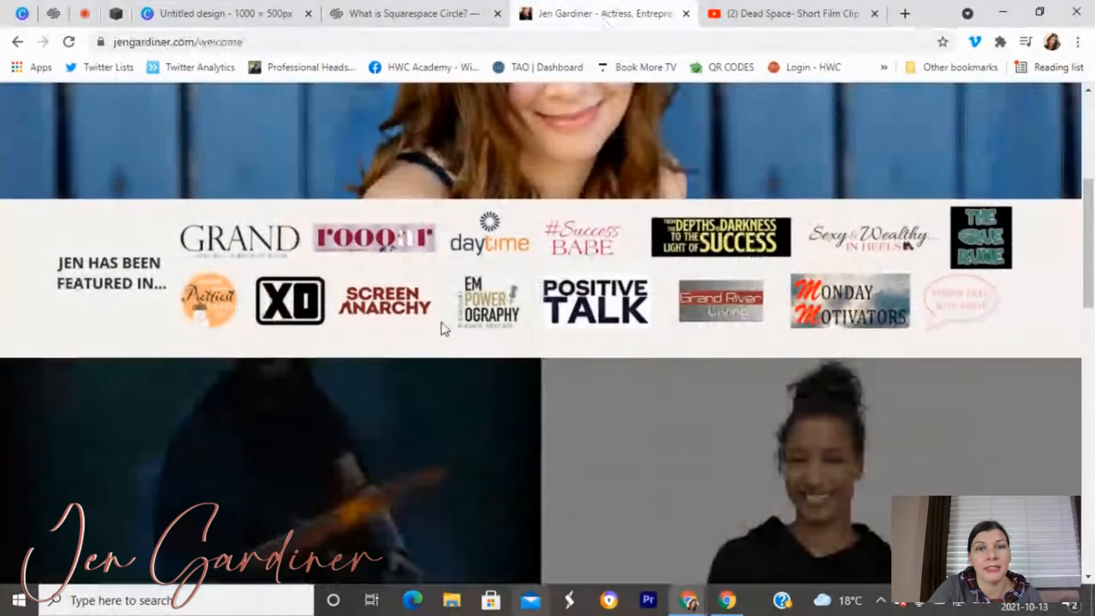
scroll(444, 329, "up", 5)
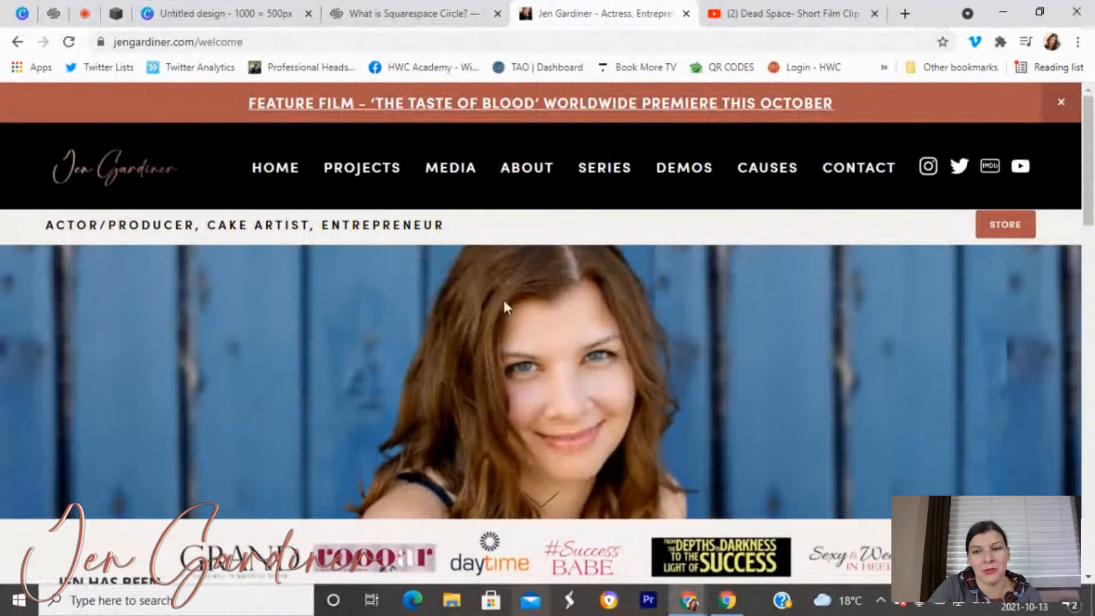
Scroll the editor preview to the finished footer, then switch to the Restream studio.
left_click(116, 17)
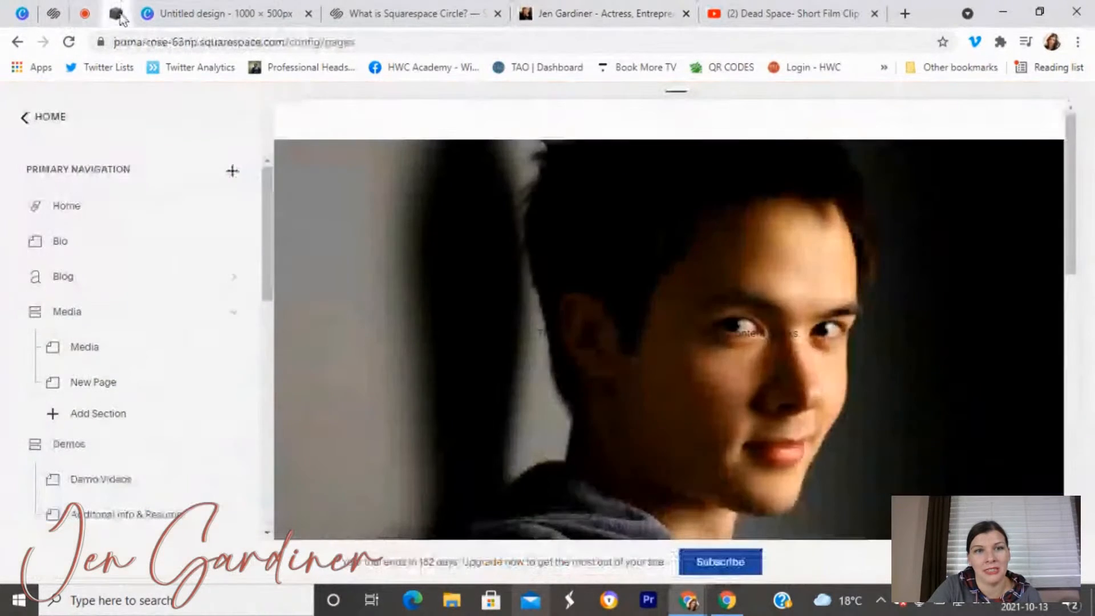
scroll(407, 353, "down", 6)
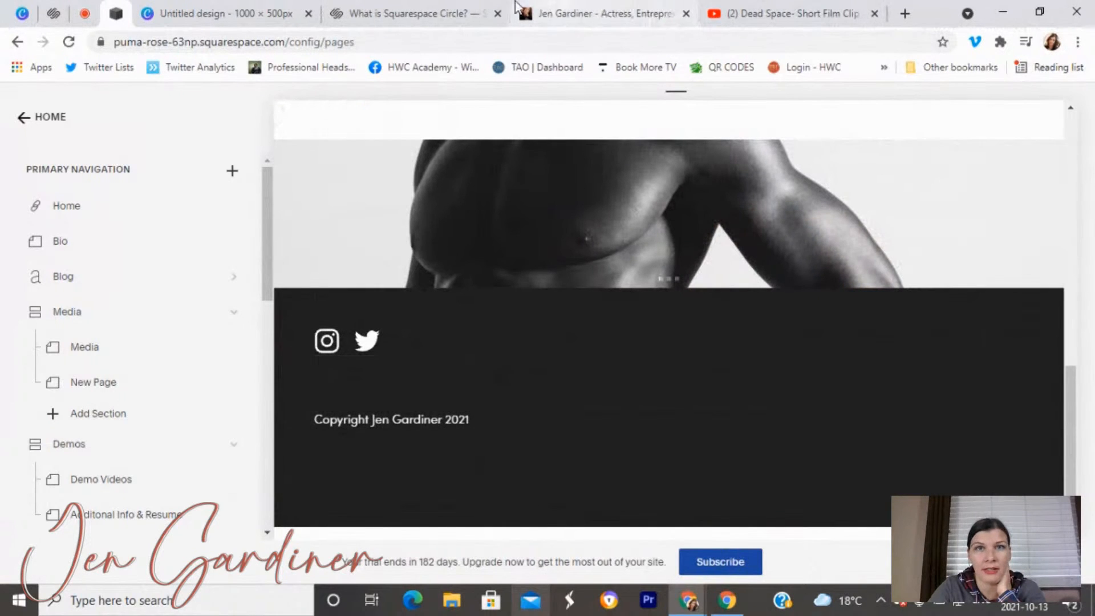
left_click(85, 13)
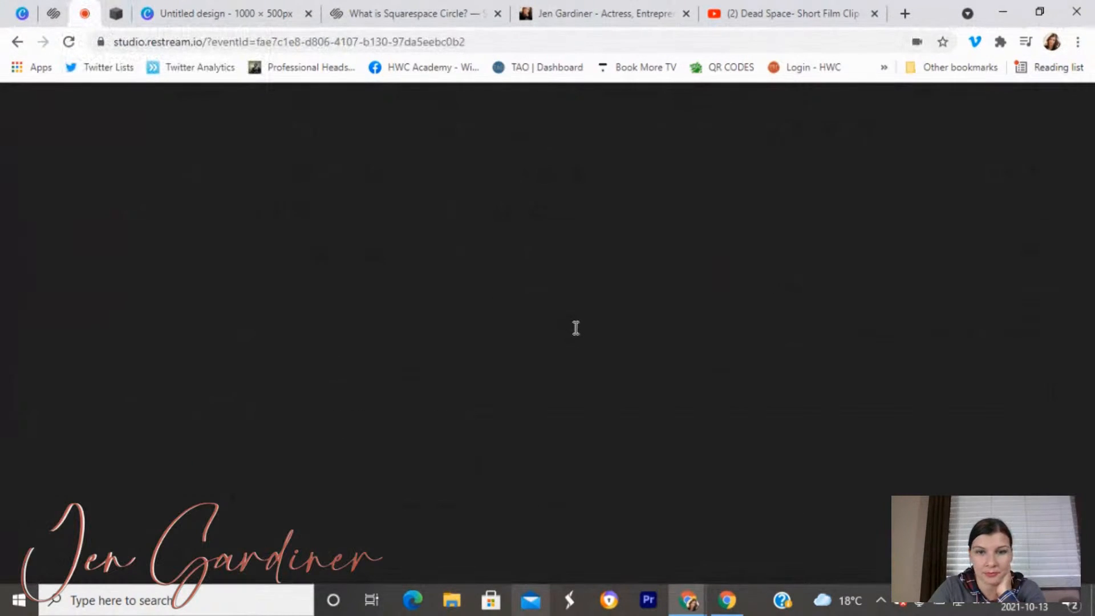